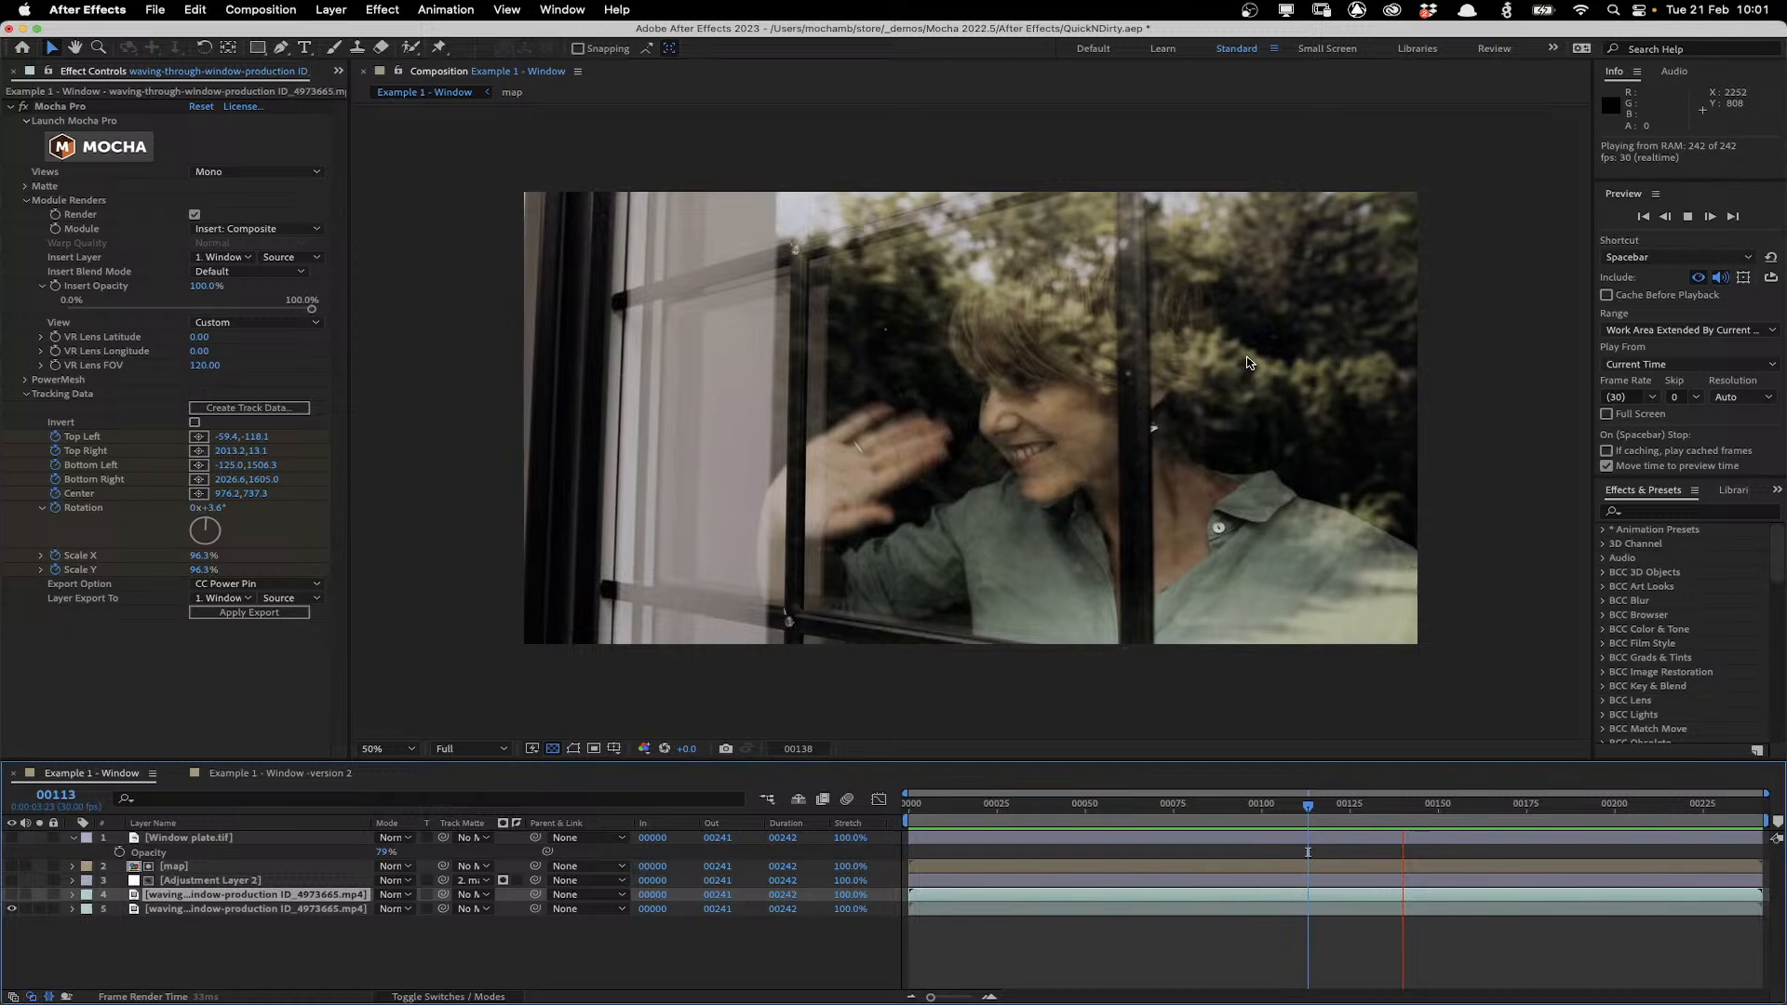
# Scrub through the composition's timeline to review the composited window result.
pyautogui.moveTo(1061, 807); pyautogui.dragTo(1359, 784)
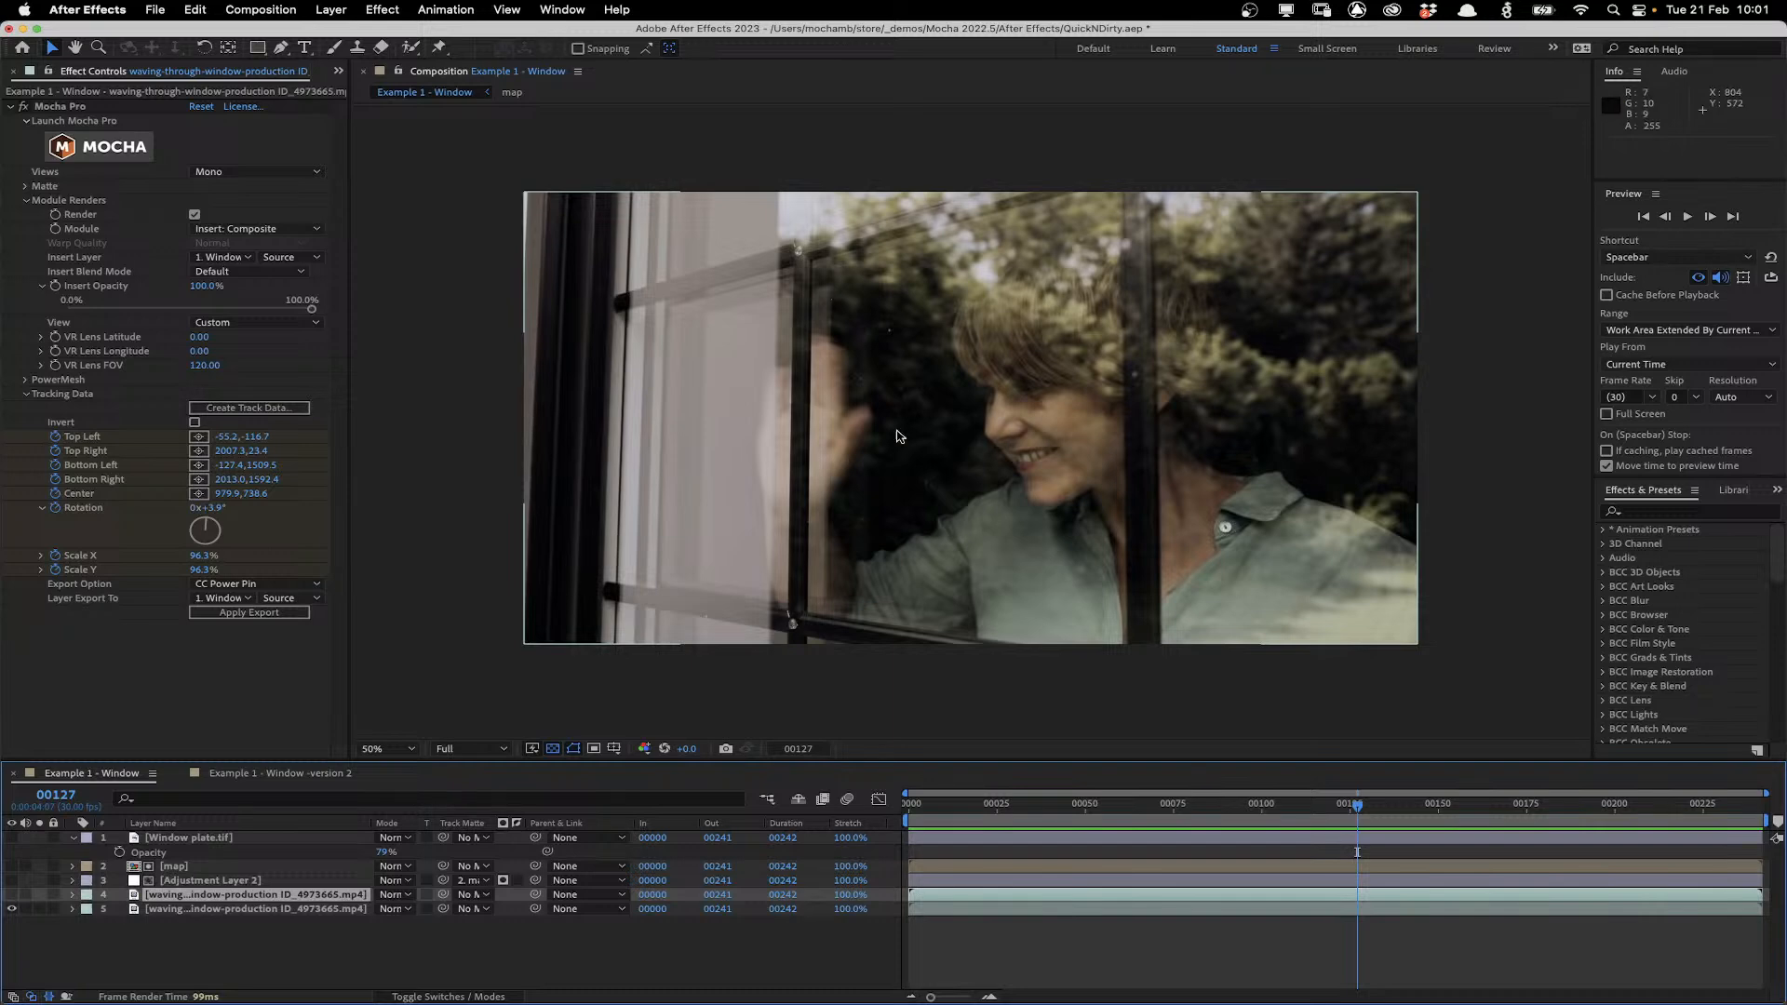
pyautogui.moveTo(1357, 804)
pyautogui.mouseDown()
pyautogui.moveTo(1668, 803)
pyautogui.moveTo(1206, 804)
pyautogui.moveTo(1758, 788)
pyautogui.moveTo(1346, 809)
pyautogui.mouseUp()
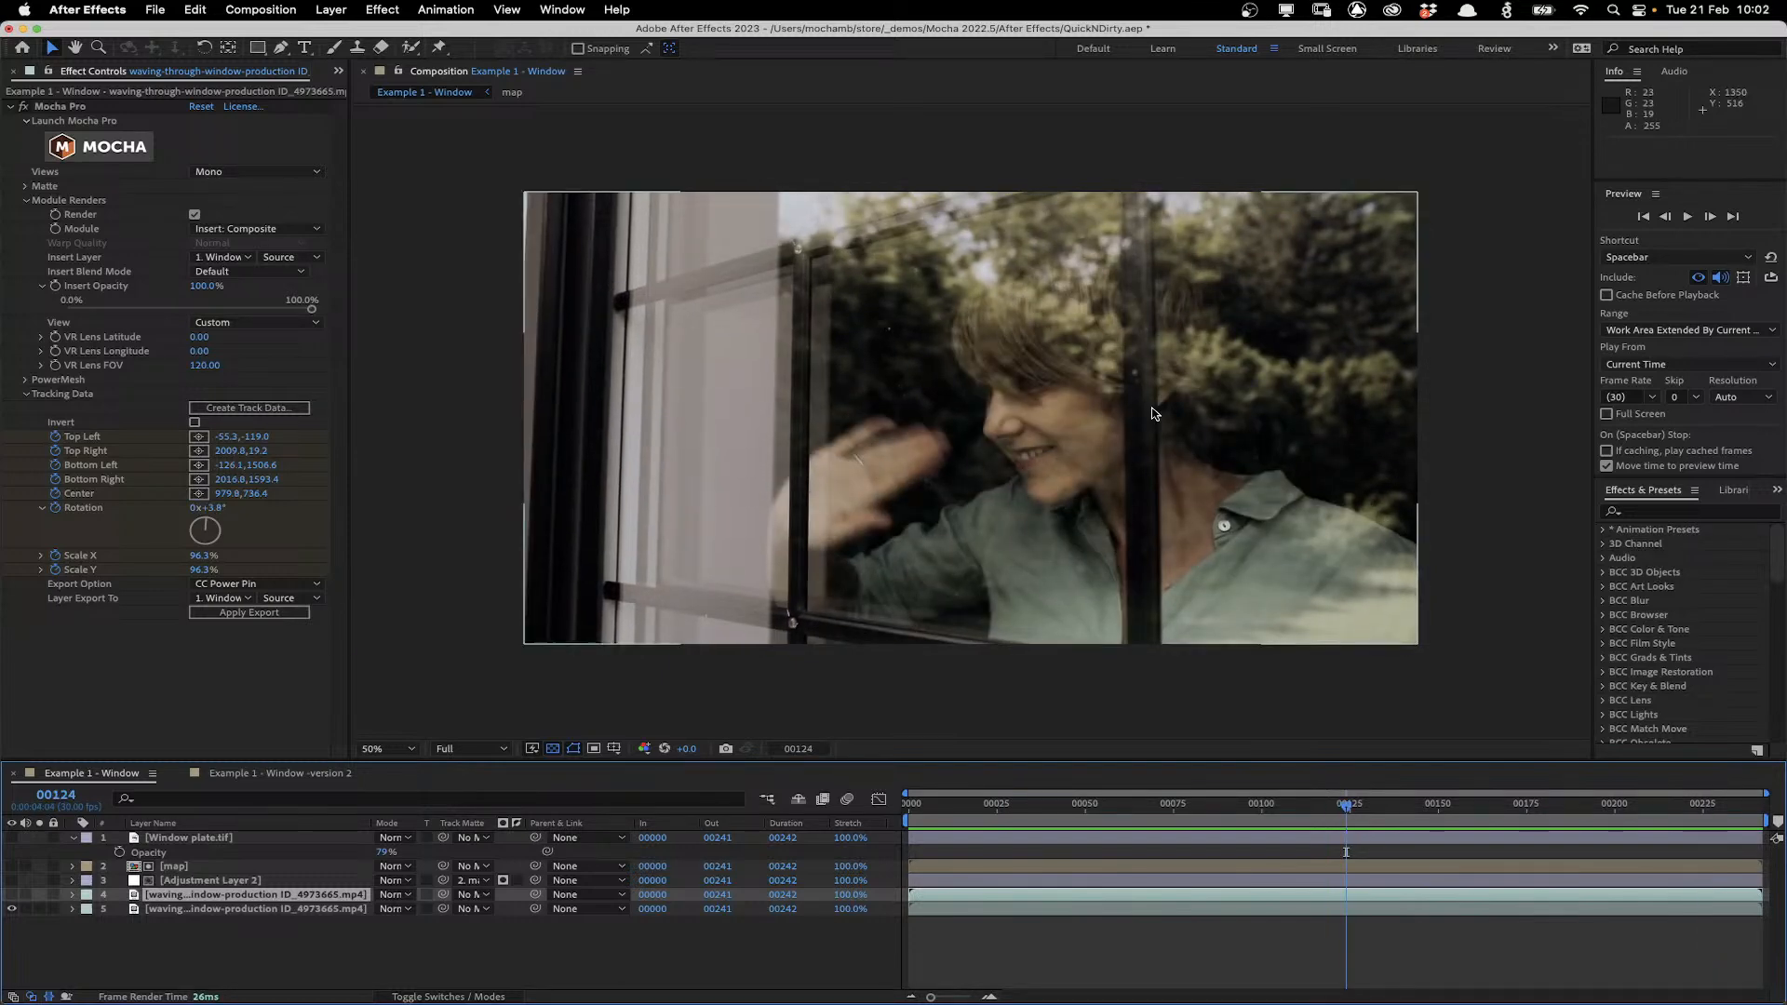
pyautogui.moveTo(1349, 808); pyautogui.dragTo(784, 752)
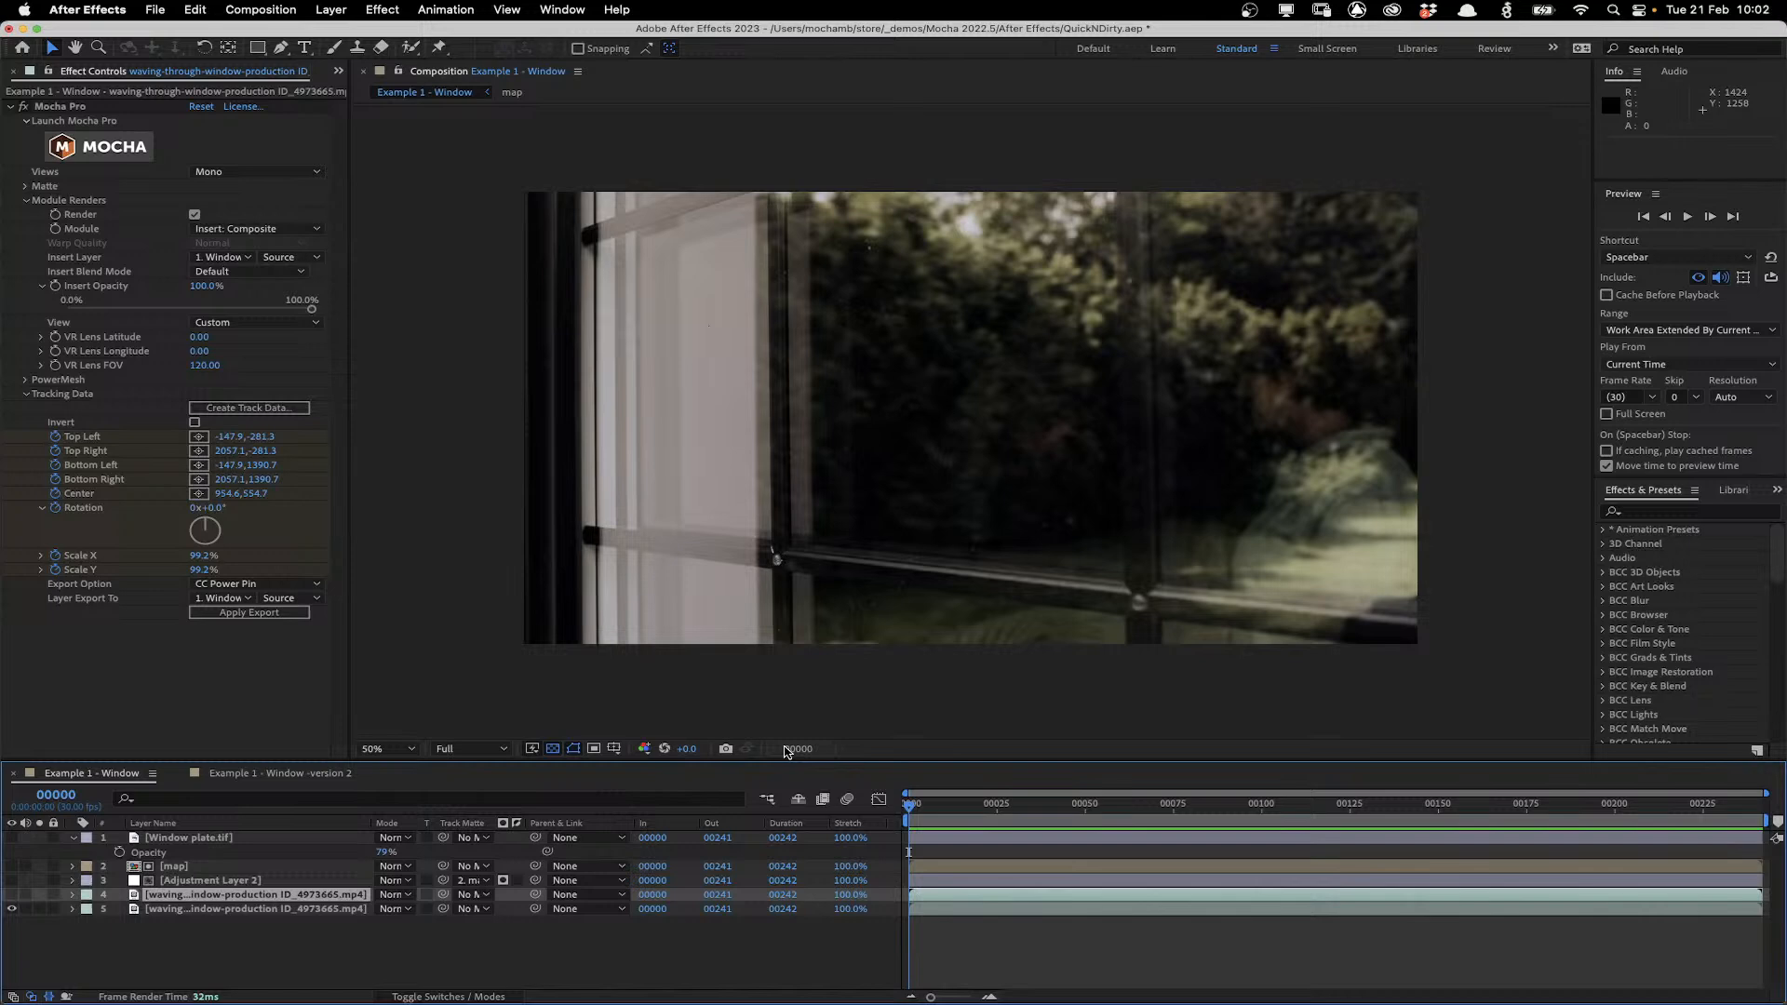
# Switch to the Example 1 - Window -version 2 composition and delete the Mocha Pro effect from its footage layer.
pyautogui.click(251, 778)
pyautogui.click(67, 109)
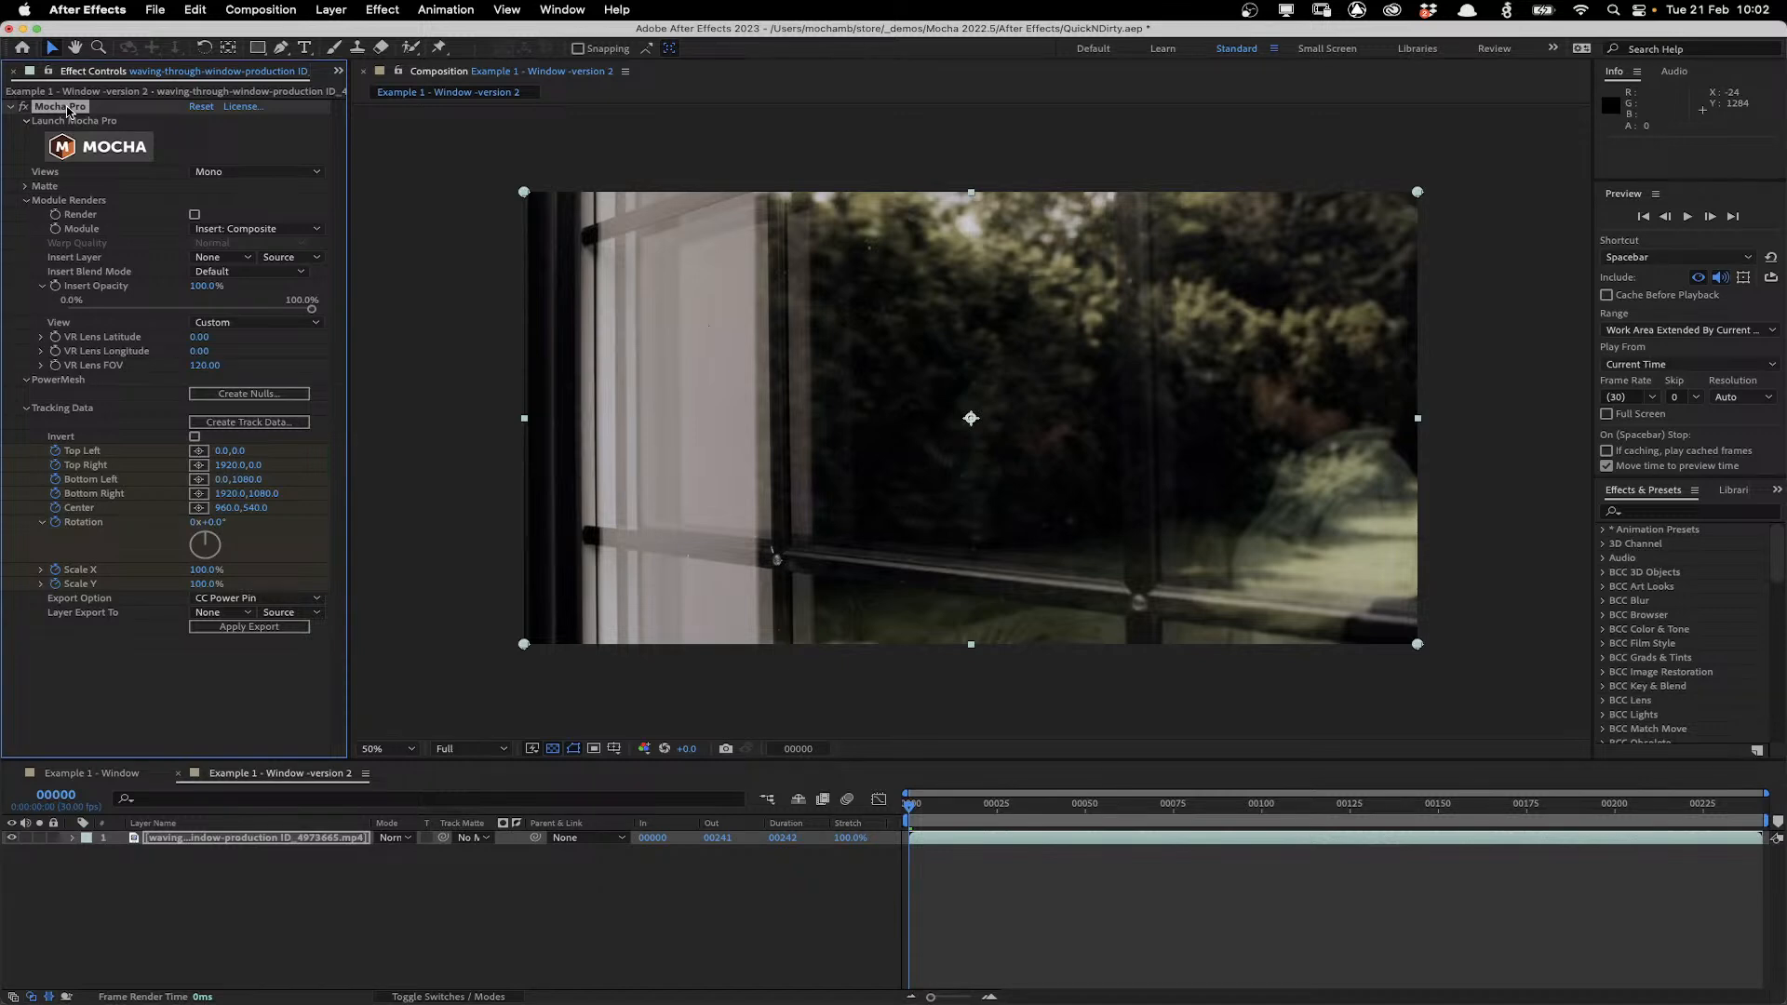
pyautogui.press('Delete')
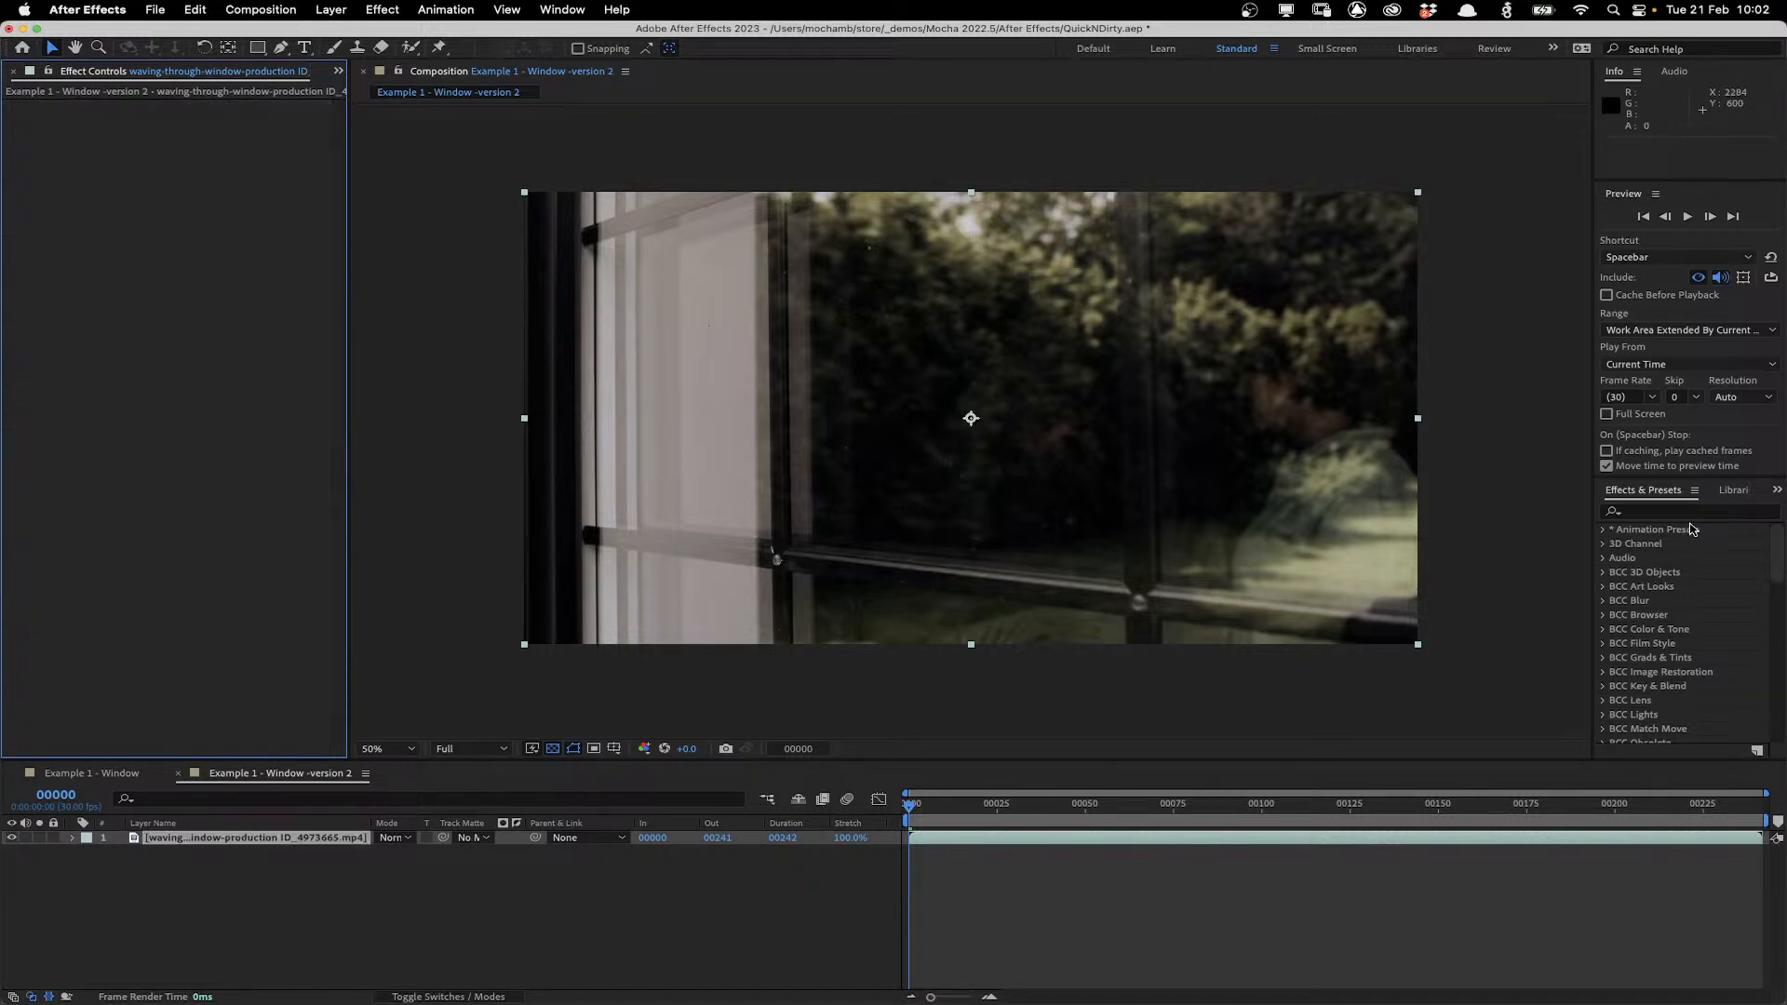
# Search the effects for mocha, apply Mocha Pro to the footage layer, and launch the Mocha interface.
pyautogui.click(1670, 514)
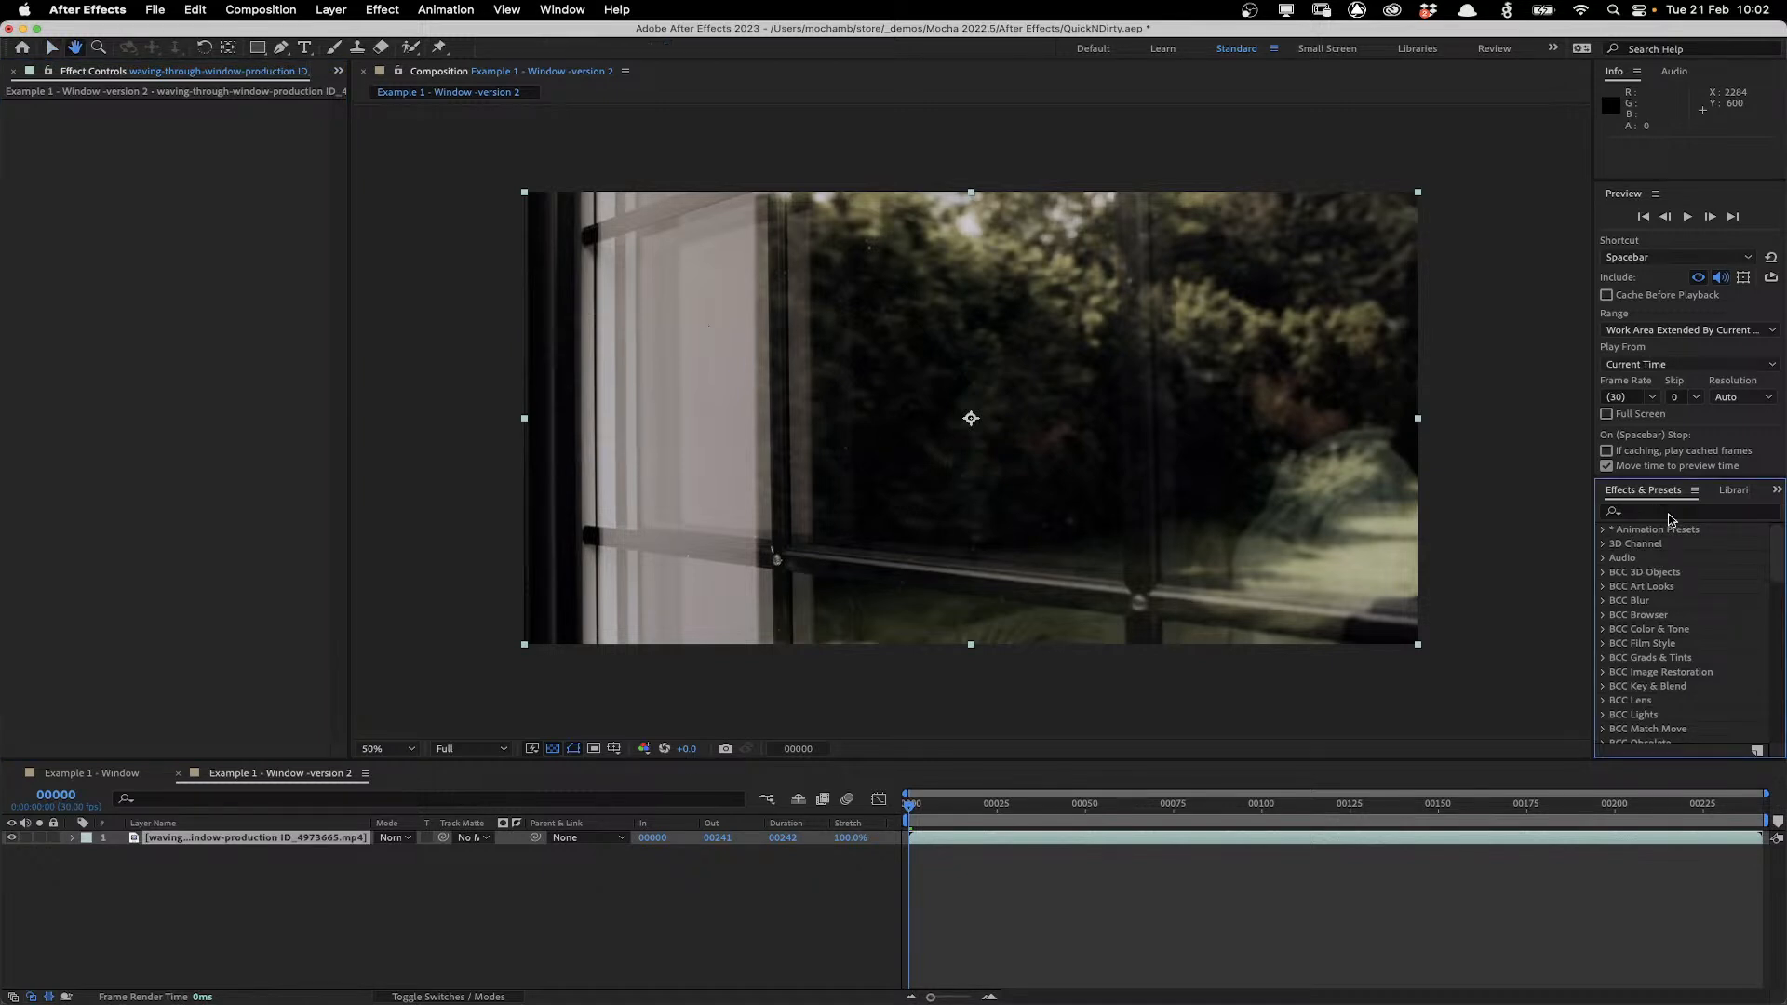
pyautogui.write('mocha')
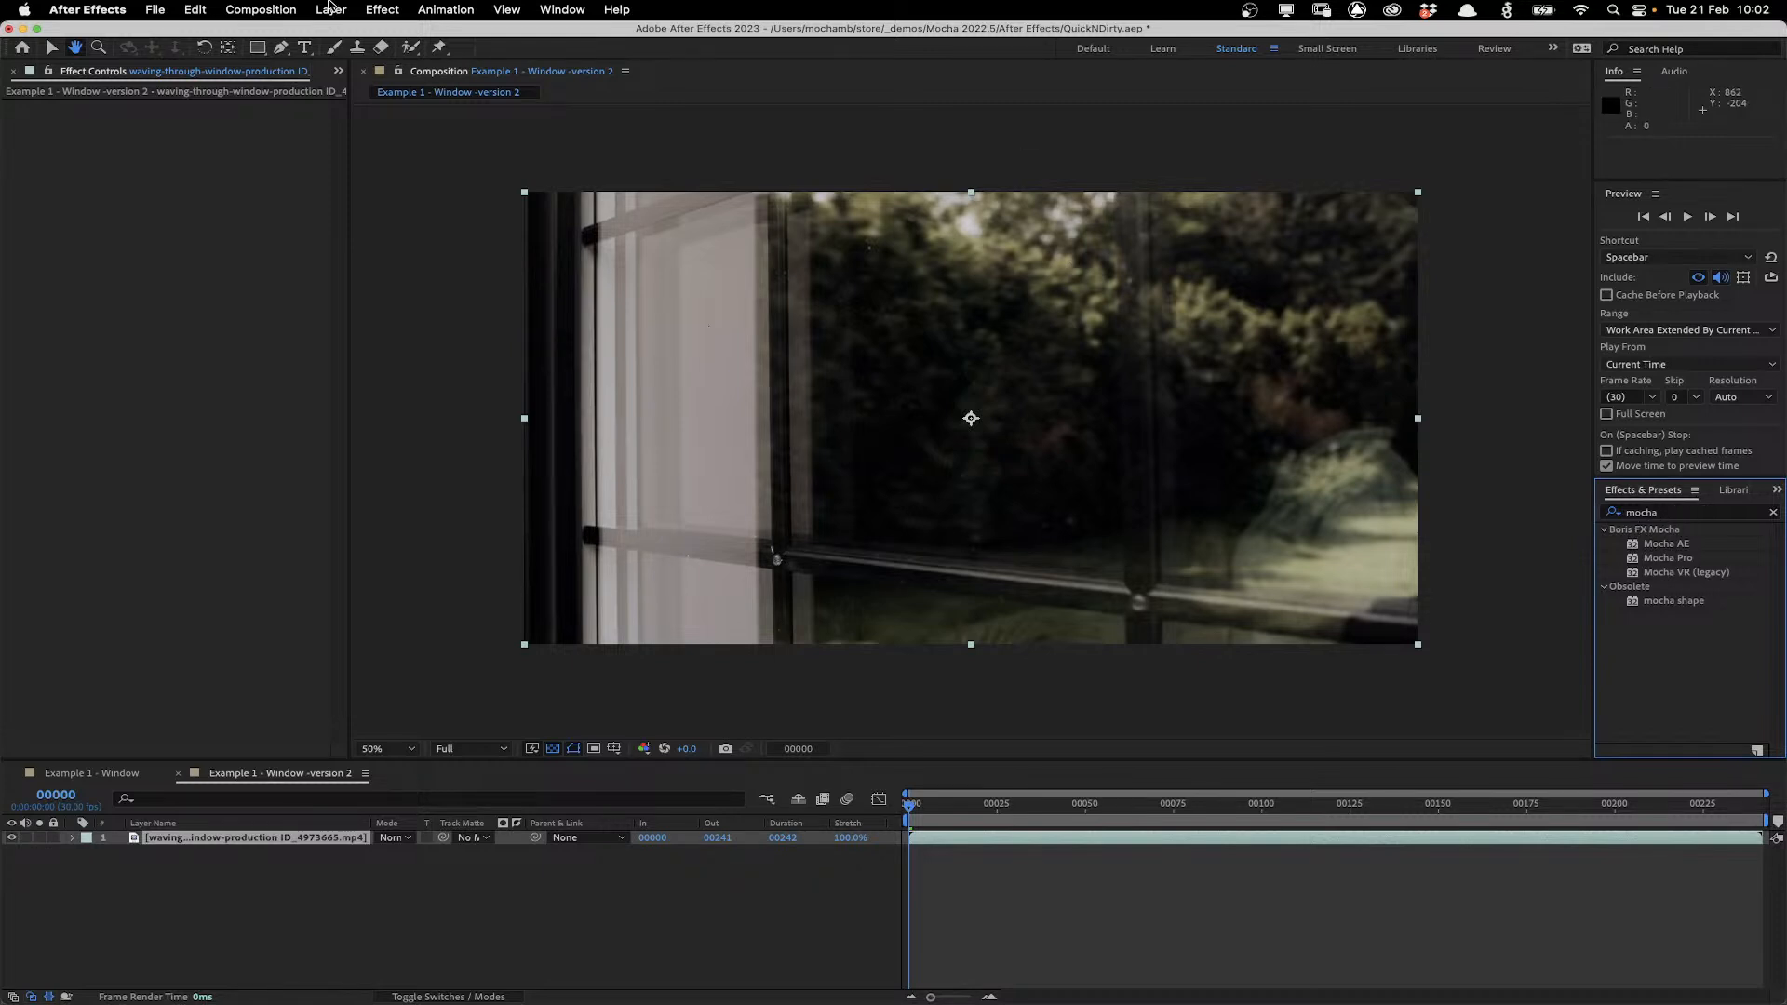
pyautogui.click(221, 845)
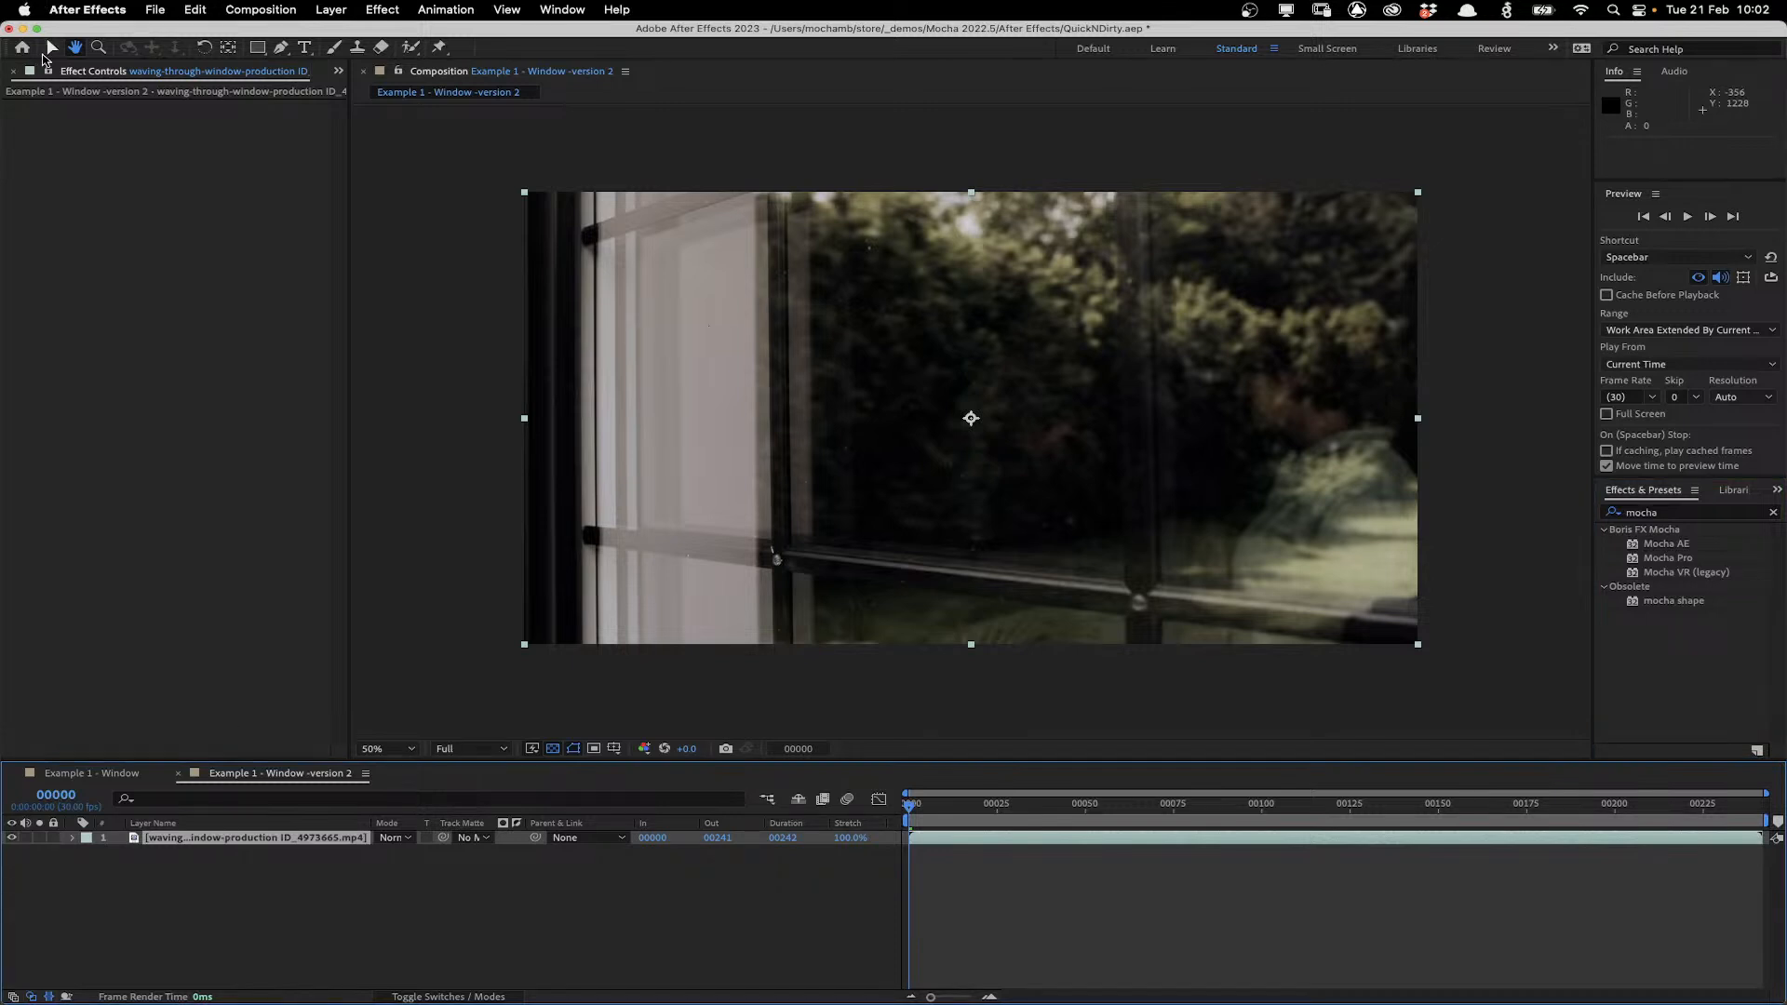
pyautogui.moveTo(1667, 557); pyautogui.dragTo(331, 837)
pyautogui.click(102, 147)
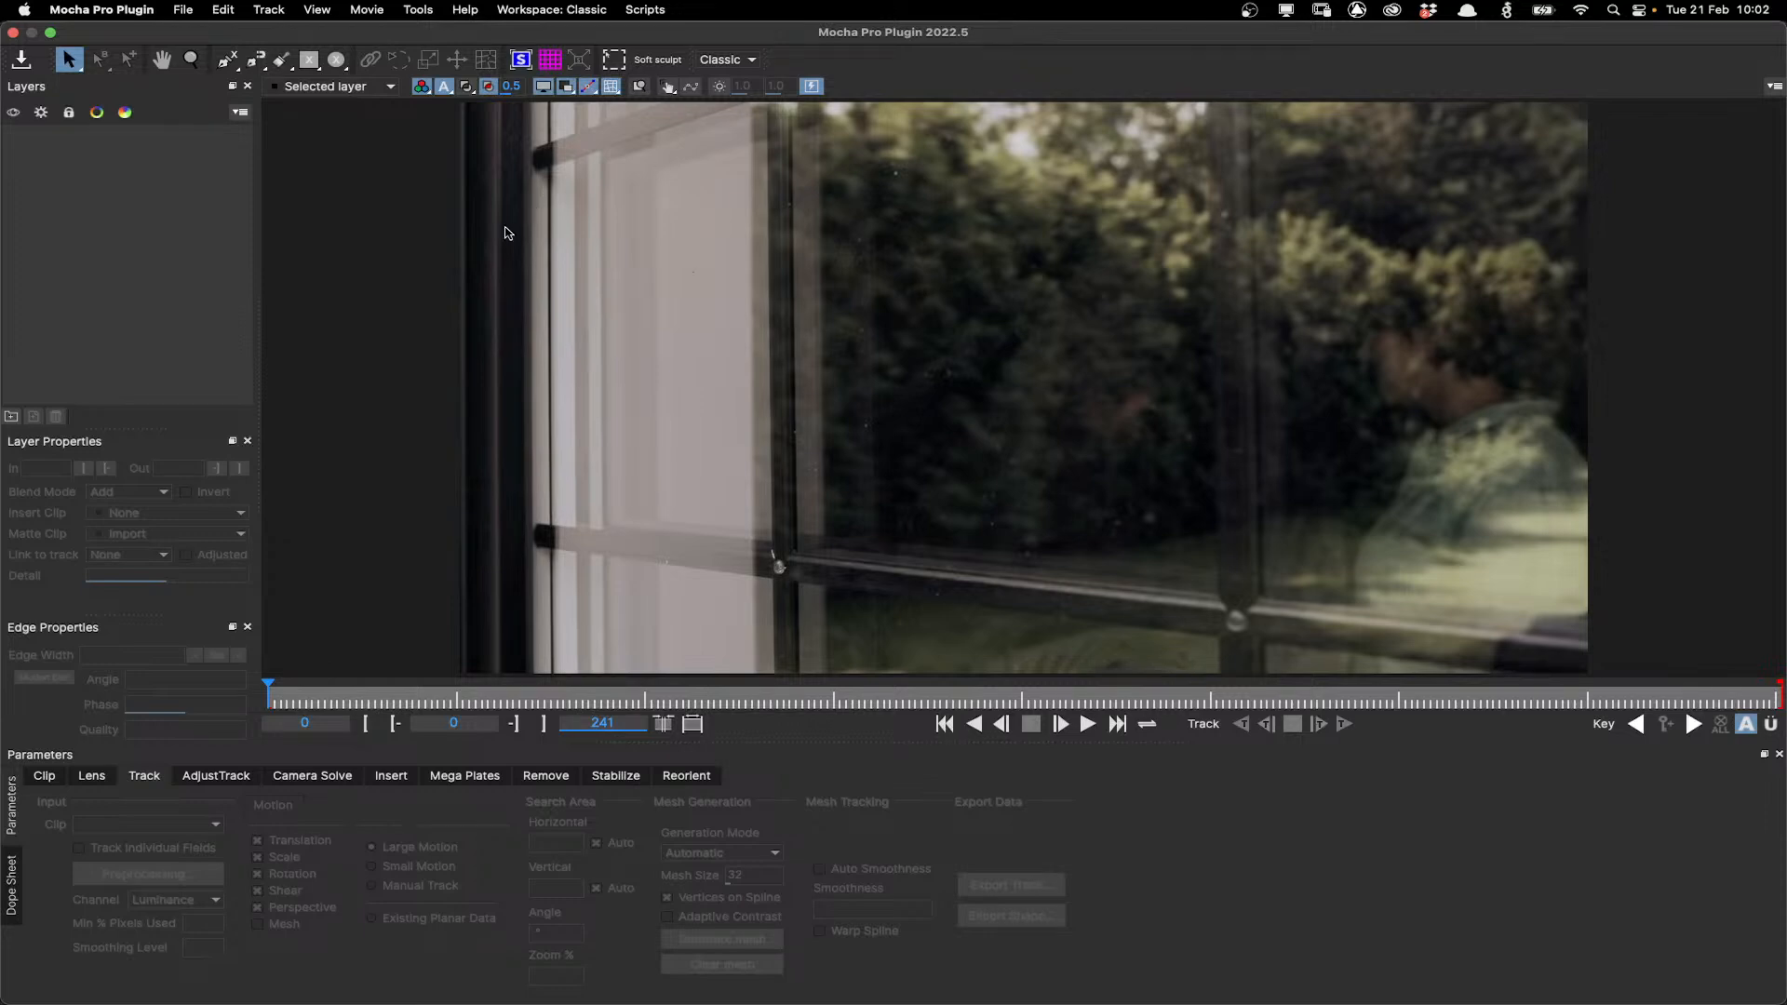
# Open the About dialog to check the Mocha Pro Plugin version, then close it.
pyautogui.click(89, 18)
pyautogui.click(121, 32)
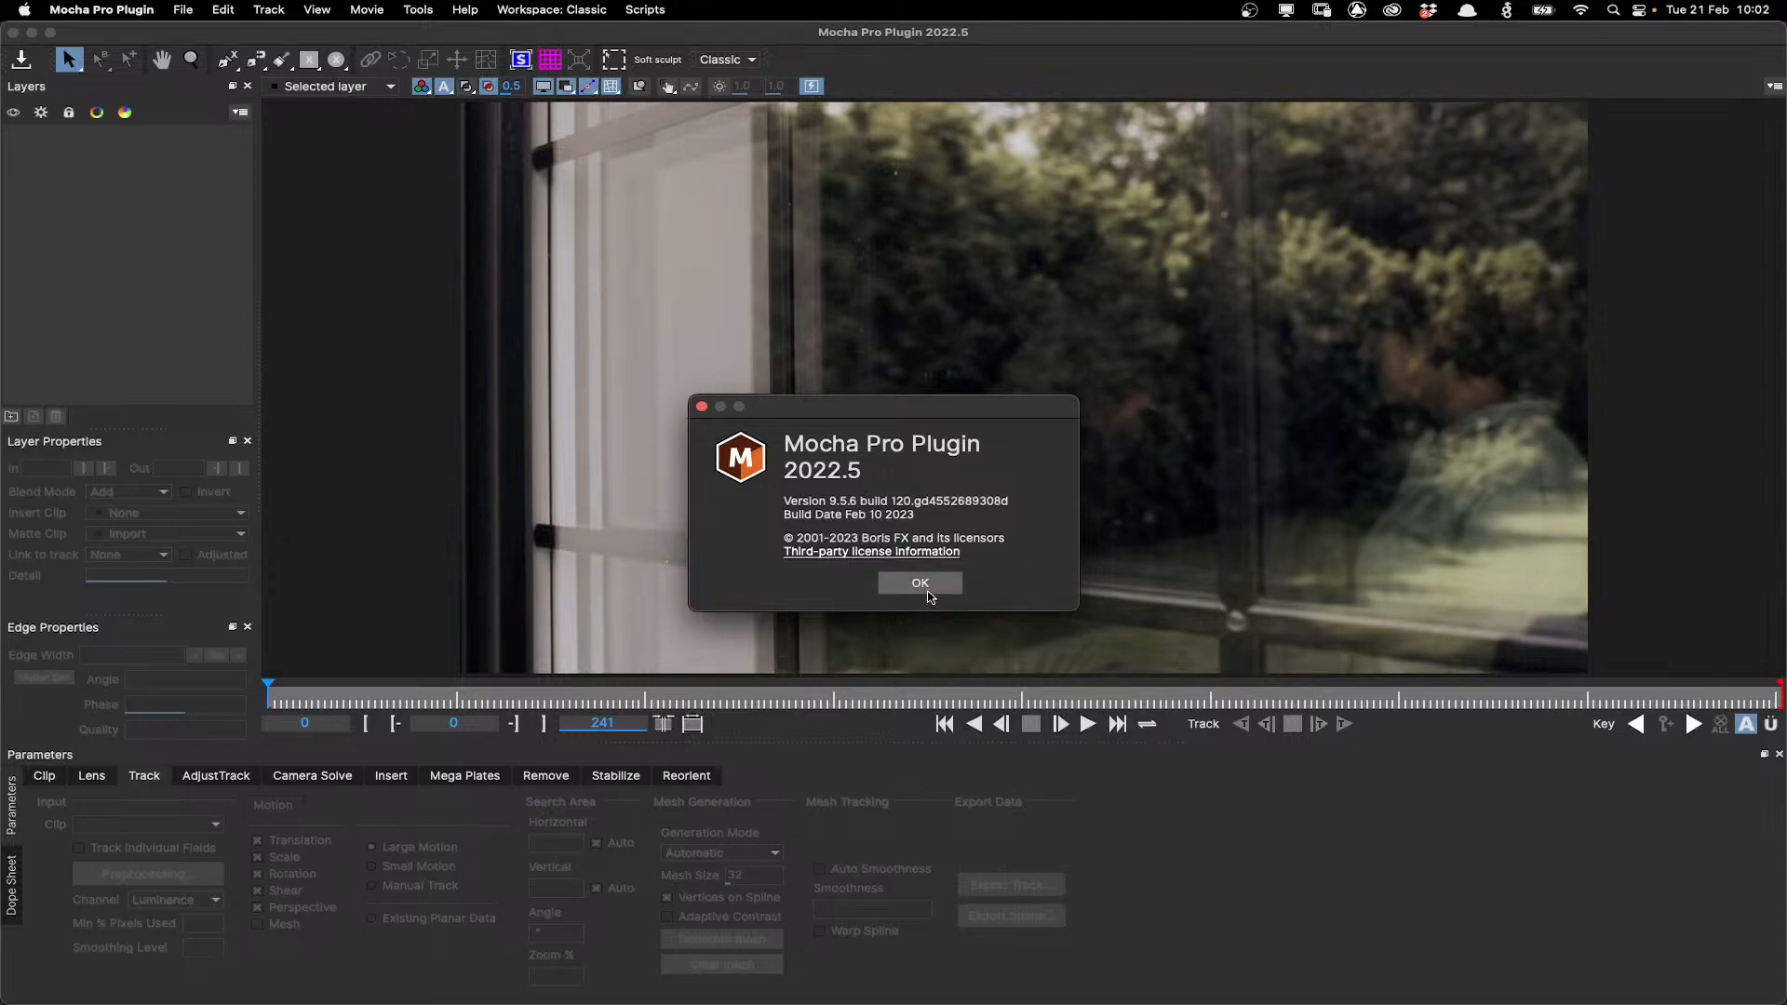
pyautogui.click(928, 597)
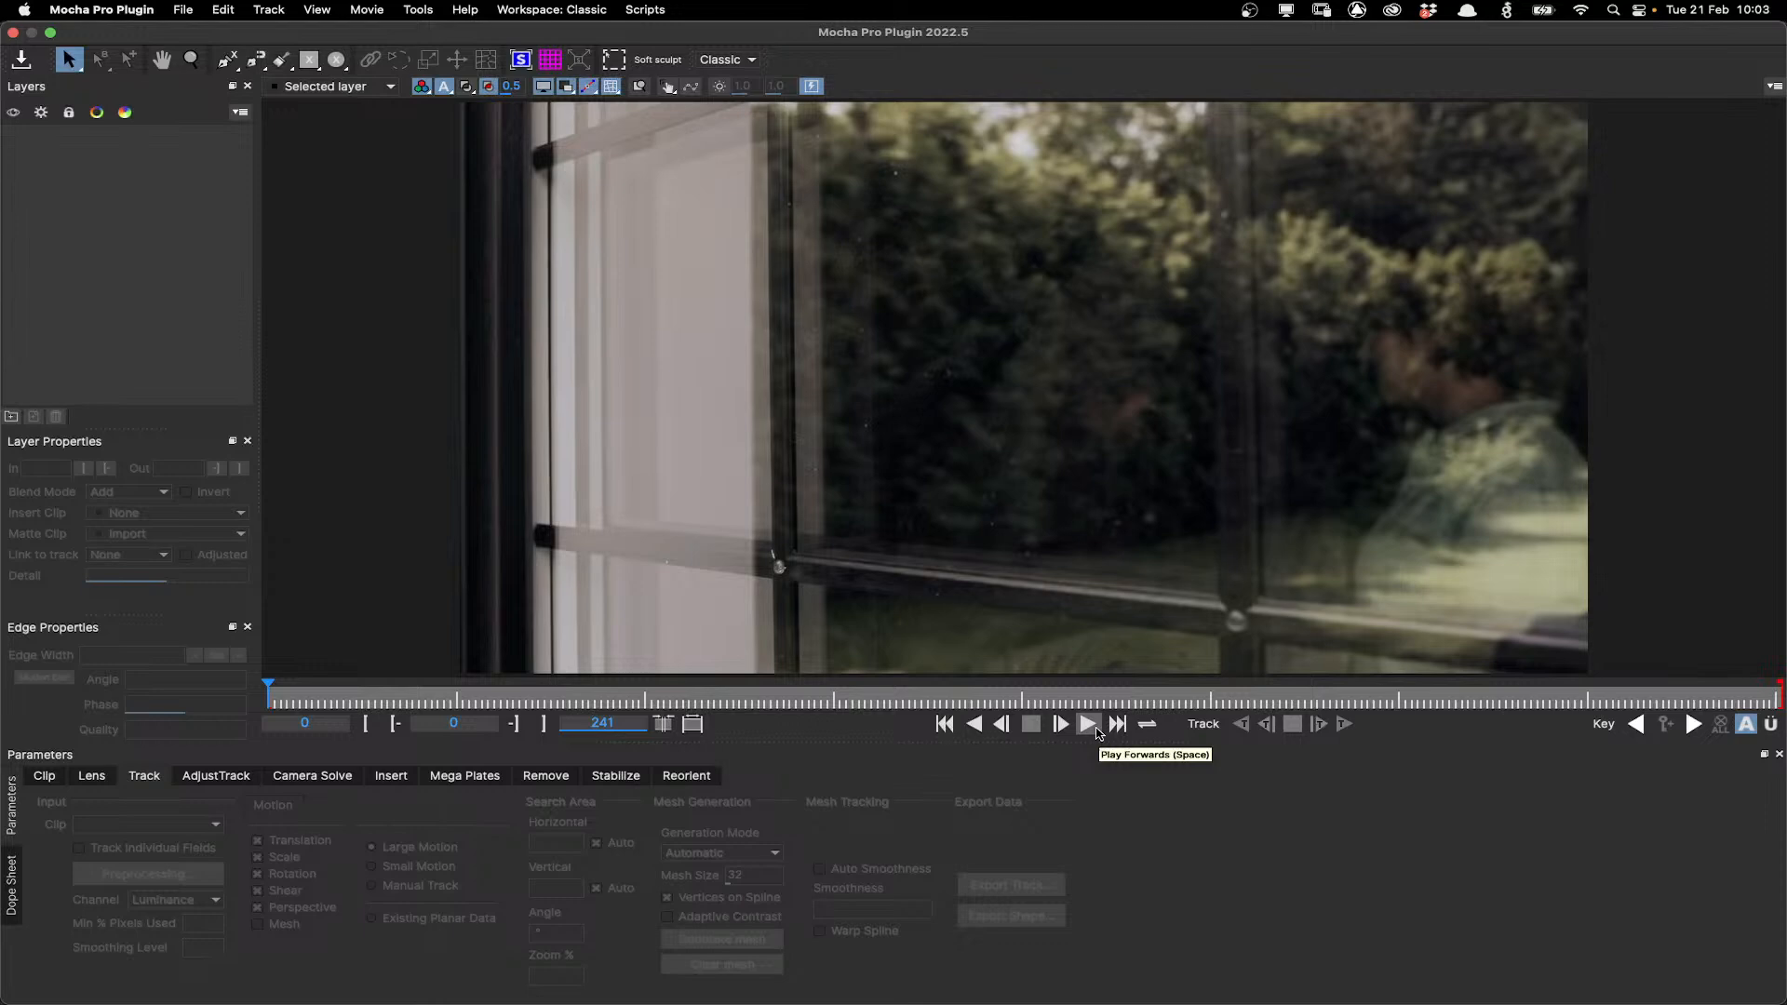
# Play the clip, stop playback and return the playhead to the first frame.
pyautogui.click(1095, 730)
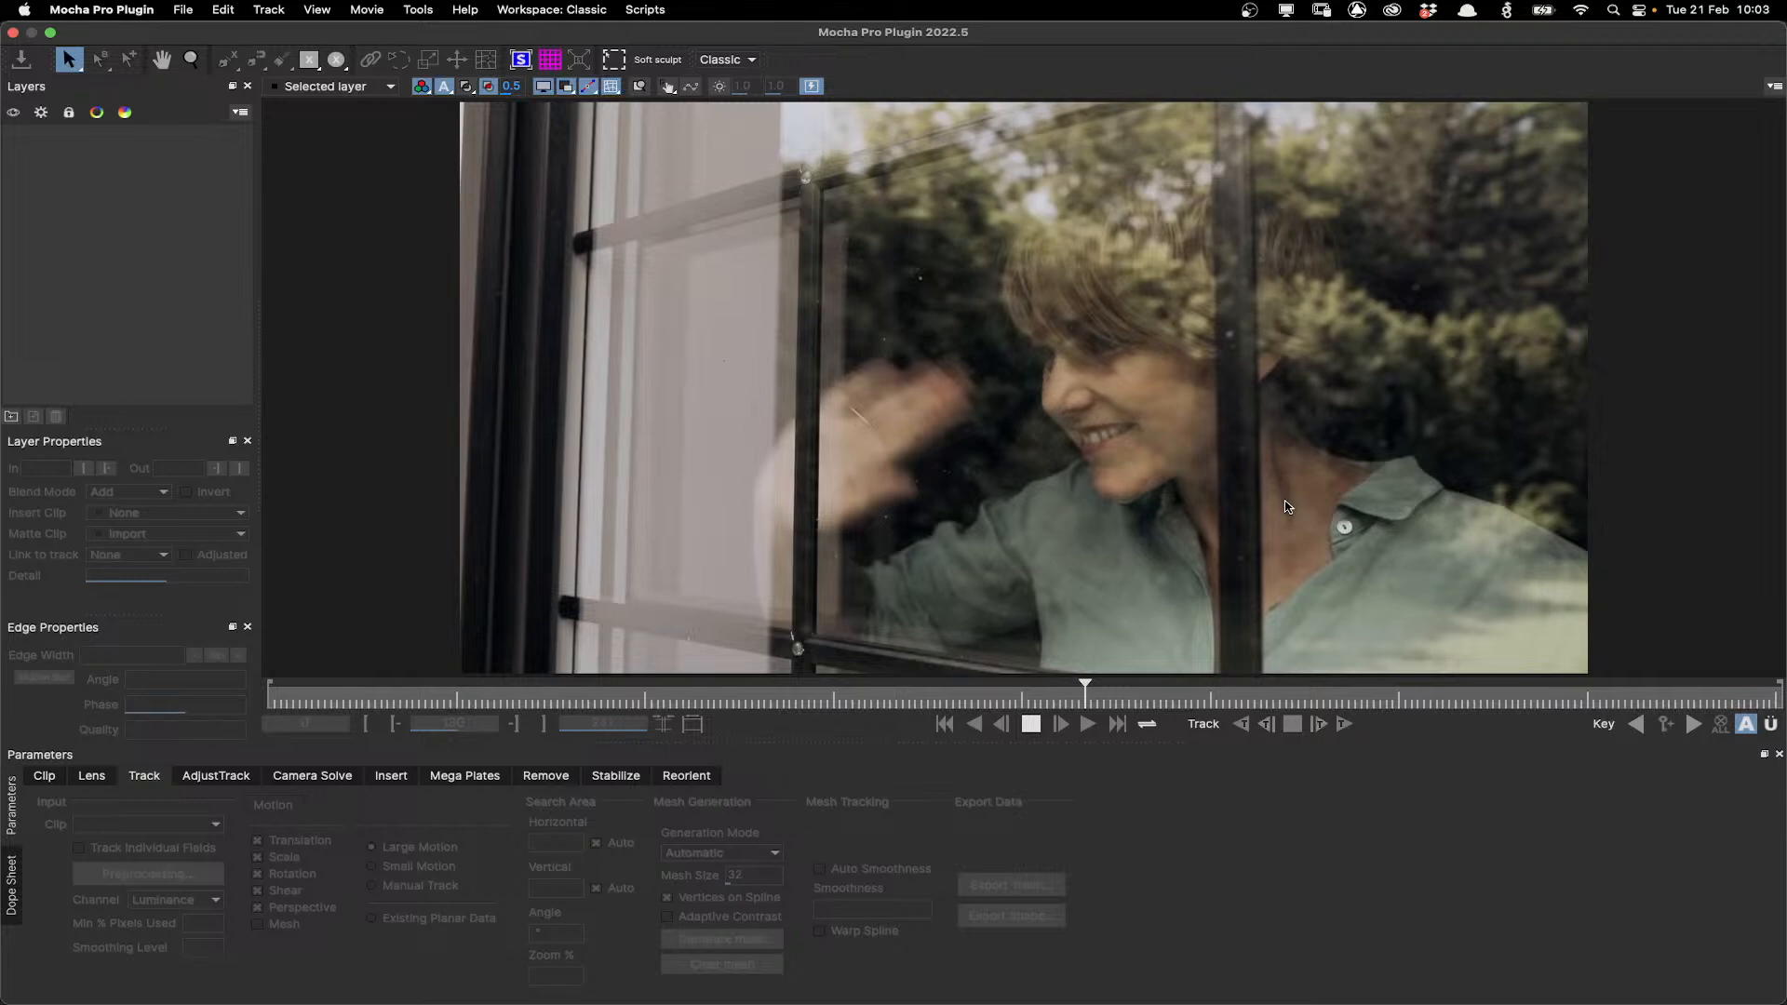
pyautogui.click(1031, 727)
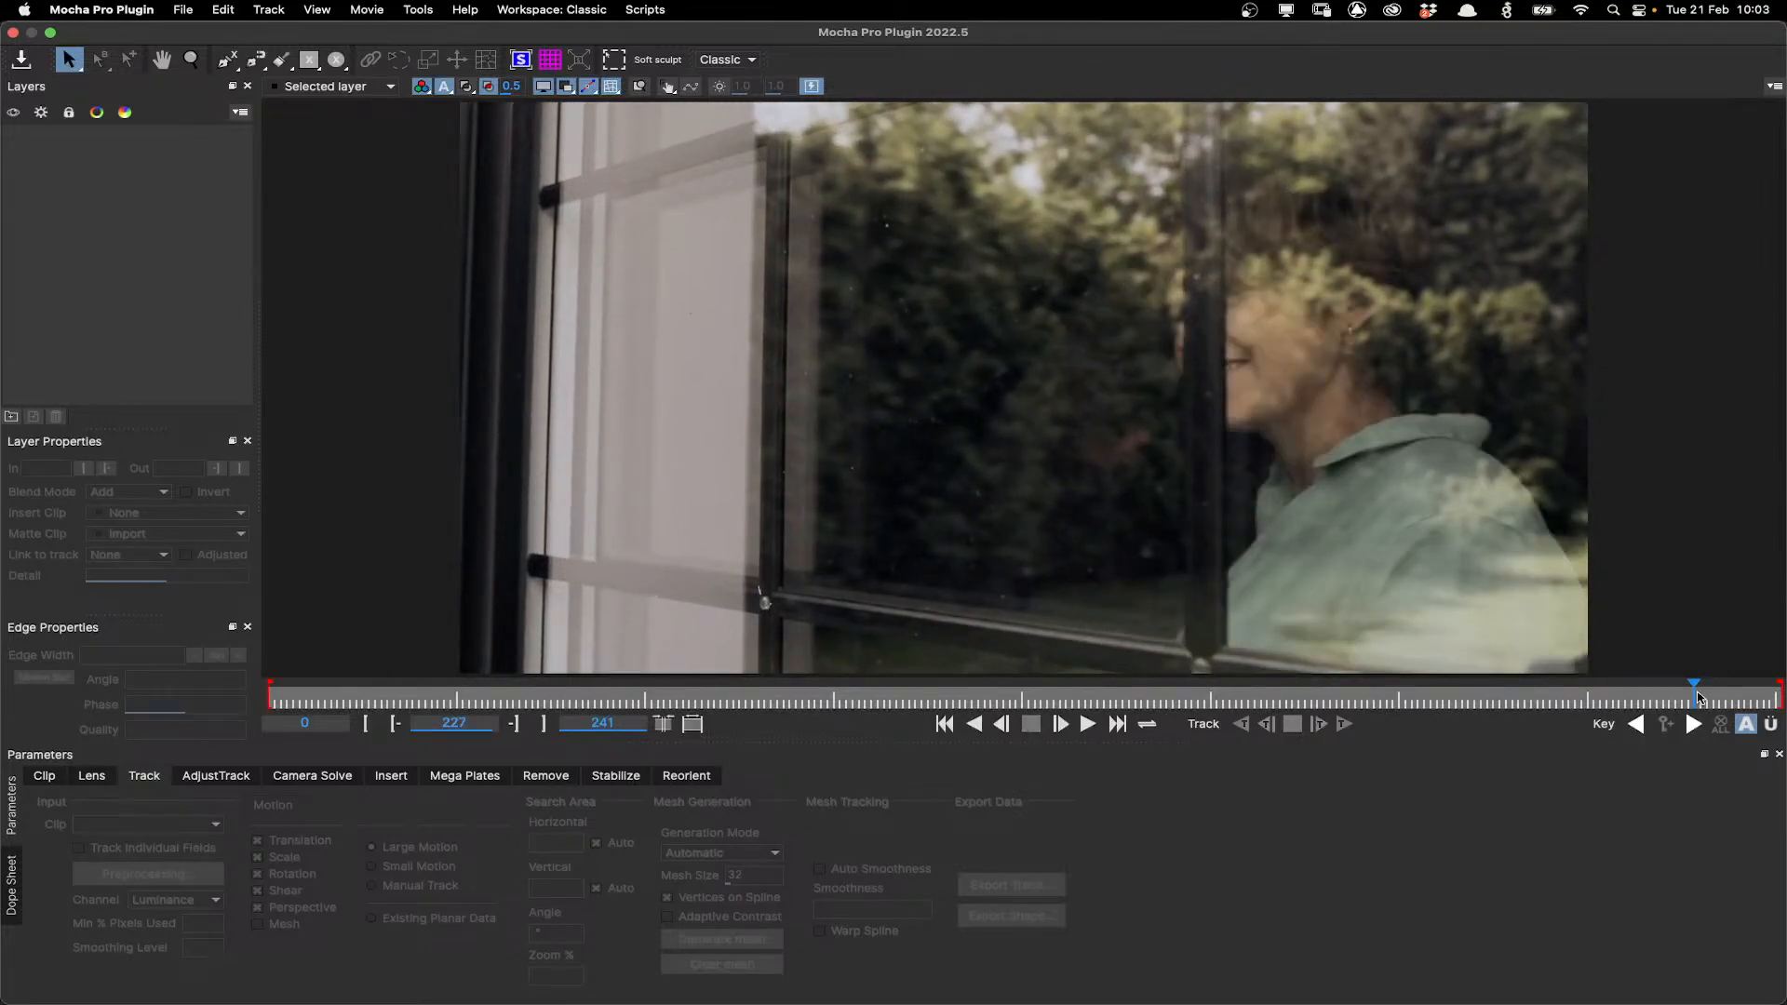
pyautogui.moveTo(1696, 698); pyautogui.dragTo(183, 694)
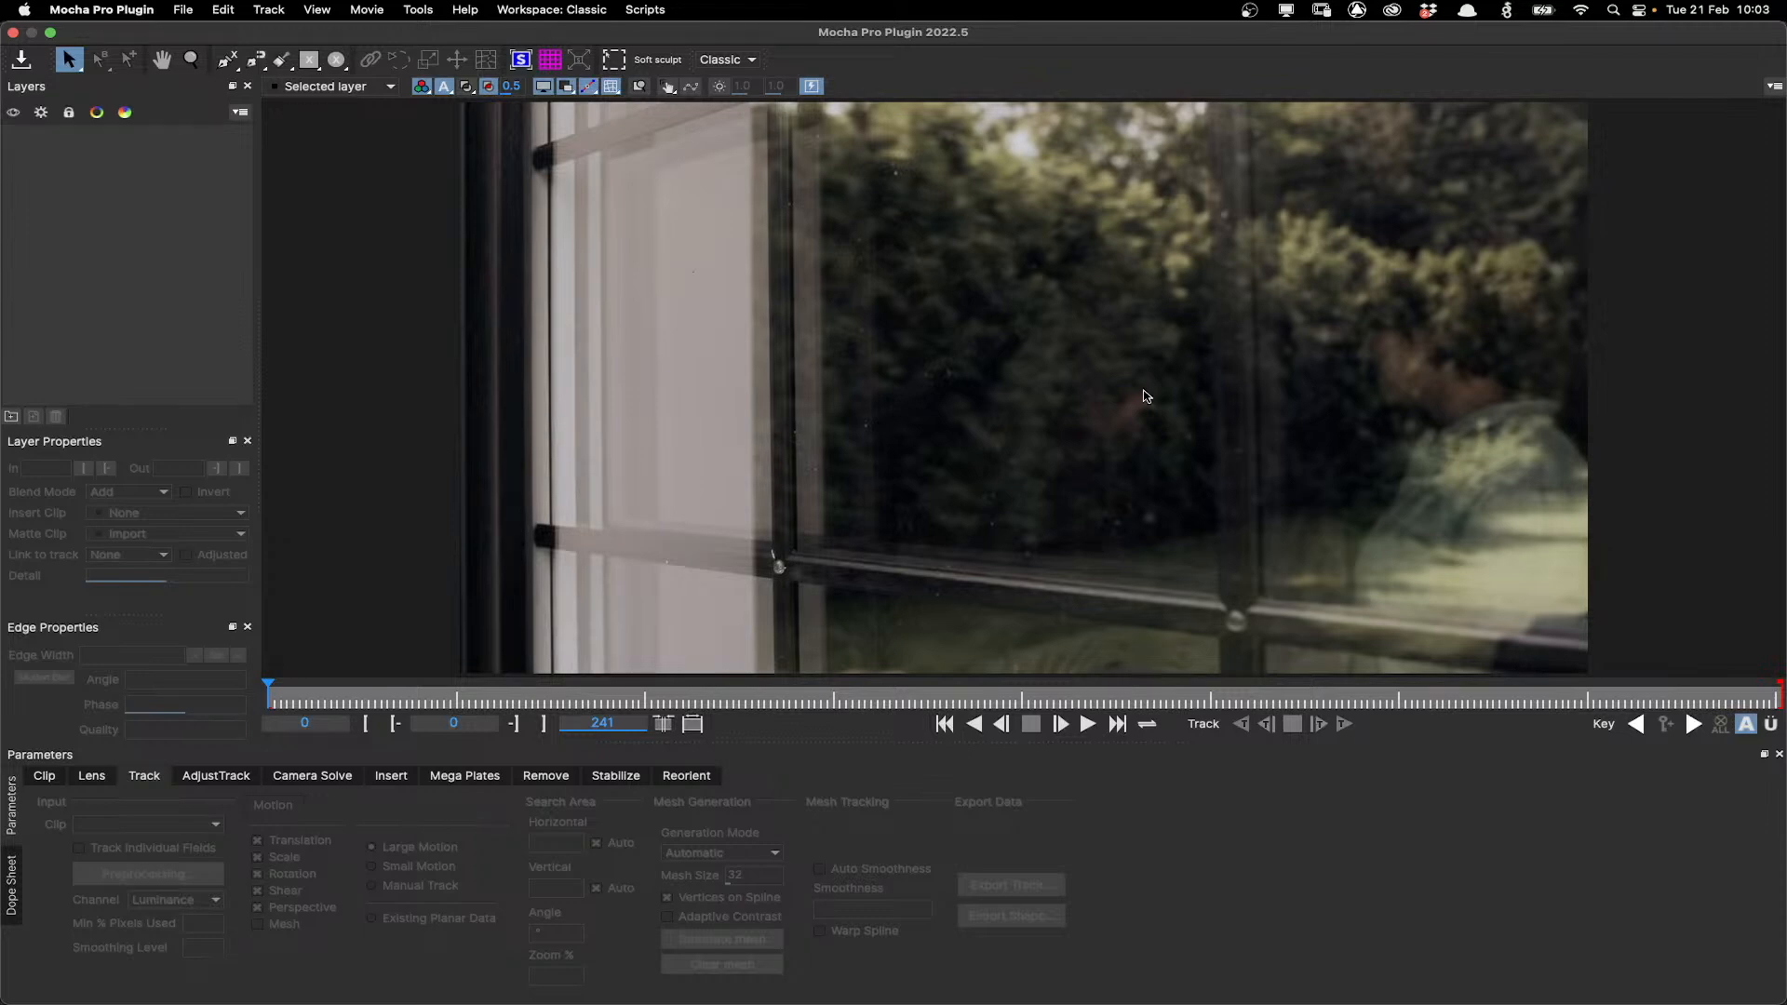
# Draw a closed X-spline shape around the left window frame's vertical post and lower rail.
pyautogui.scroll(-1, 1326, 401)
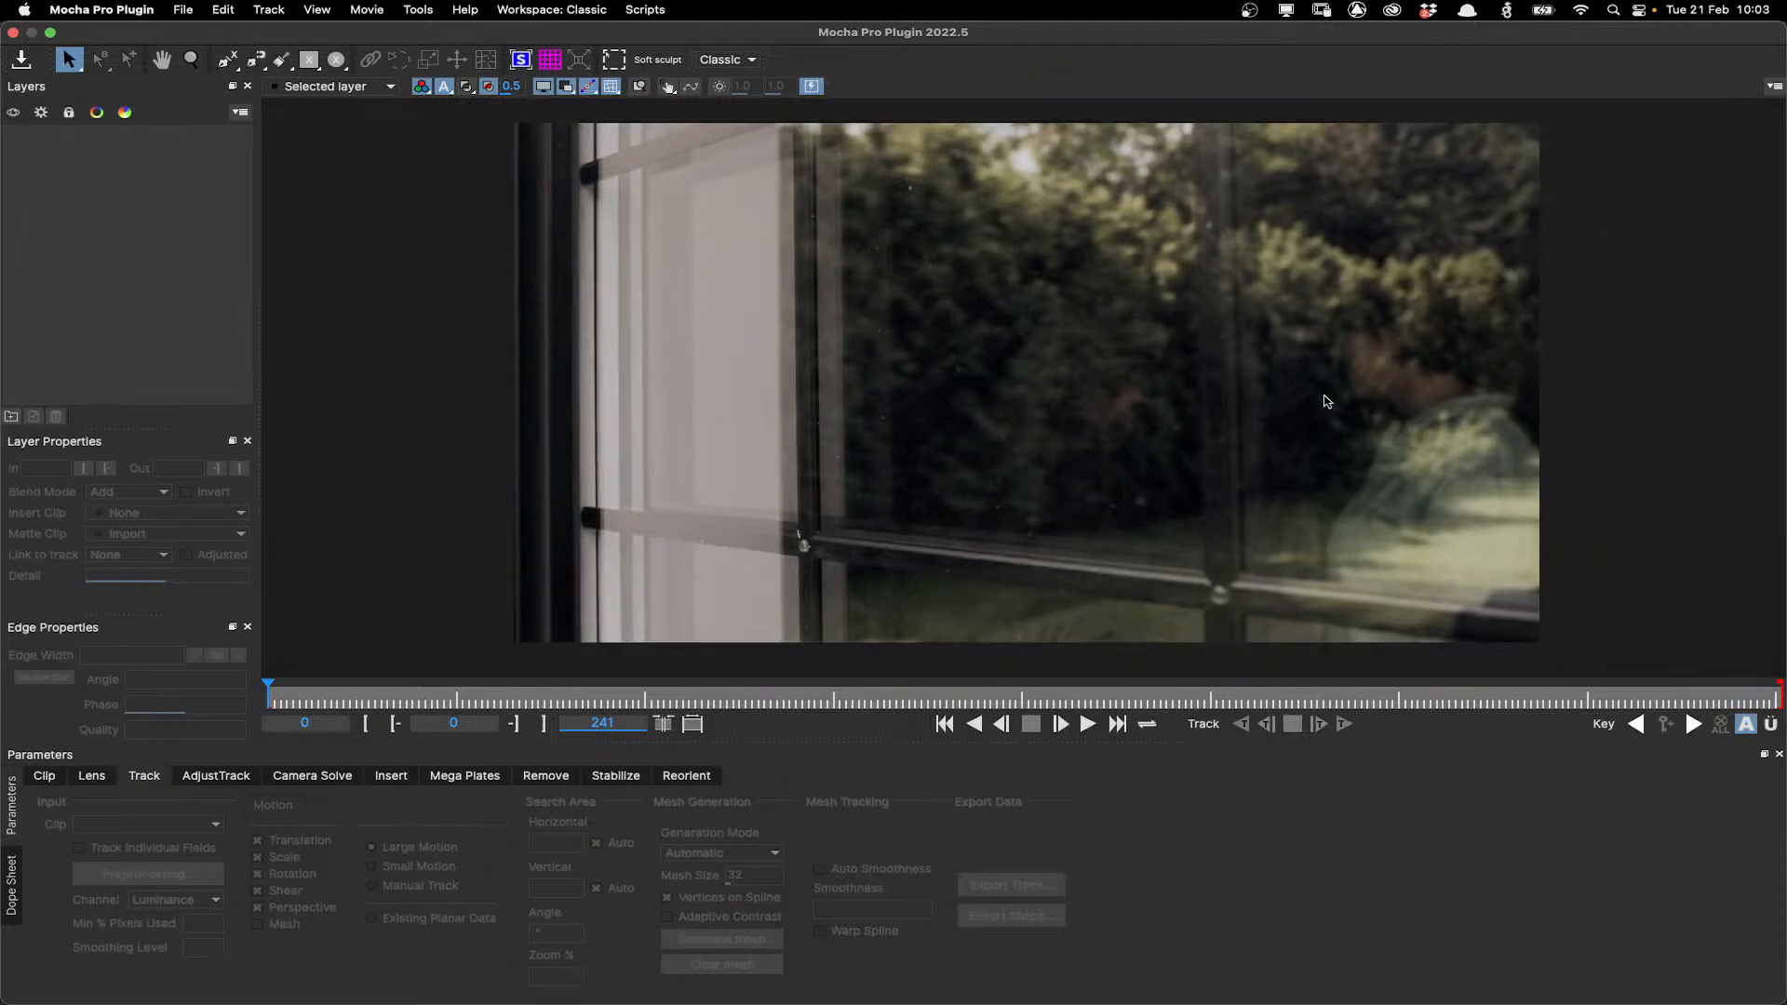
pyautogui.press('x')
pyautogui.moveTo(1327, 401); pyautogui.dragTo(1176, 460)
pyautogui.press('x')
pyautogui.moveTo(967, 383); pyautogui.dragTo(1015, 385)
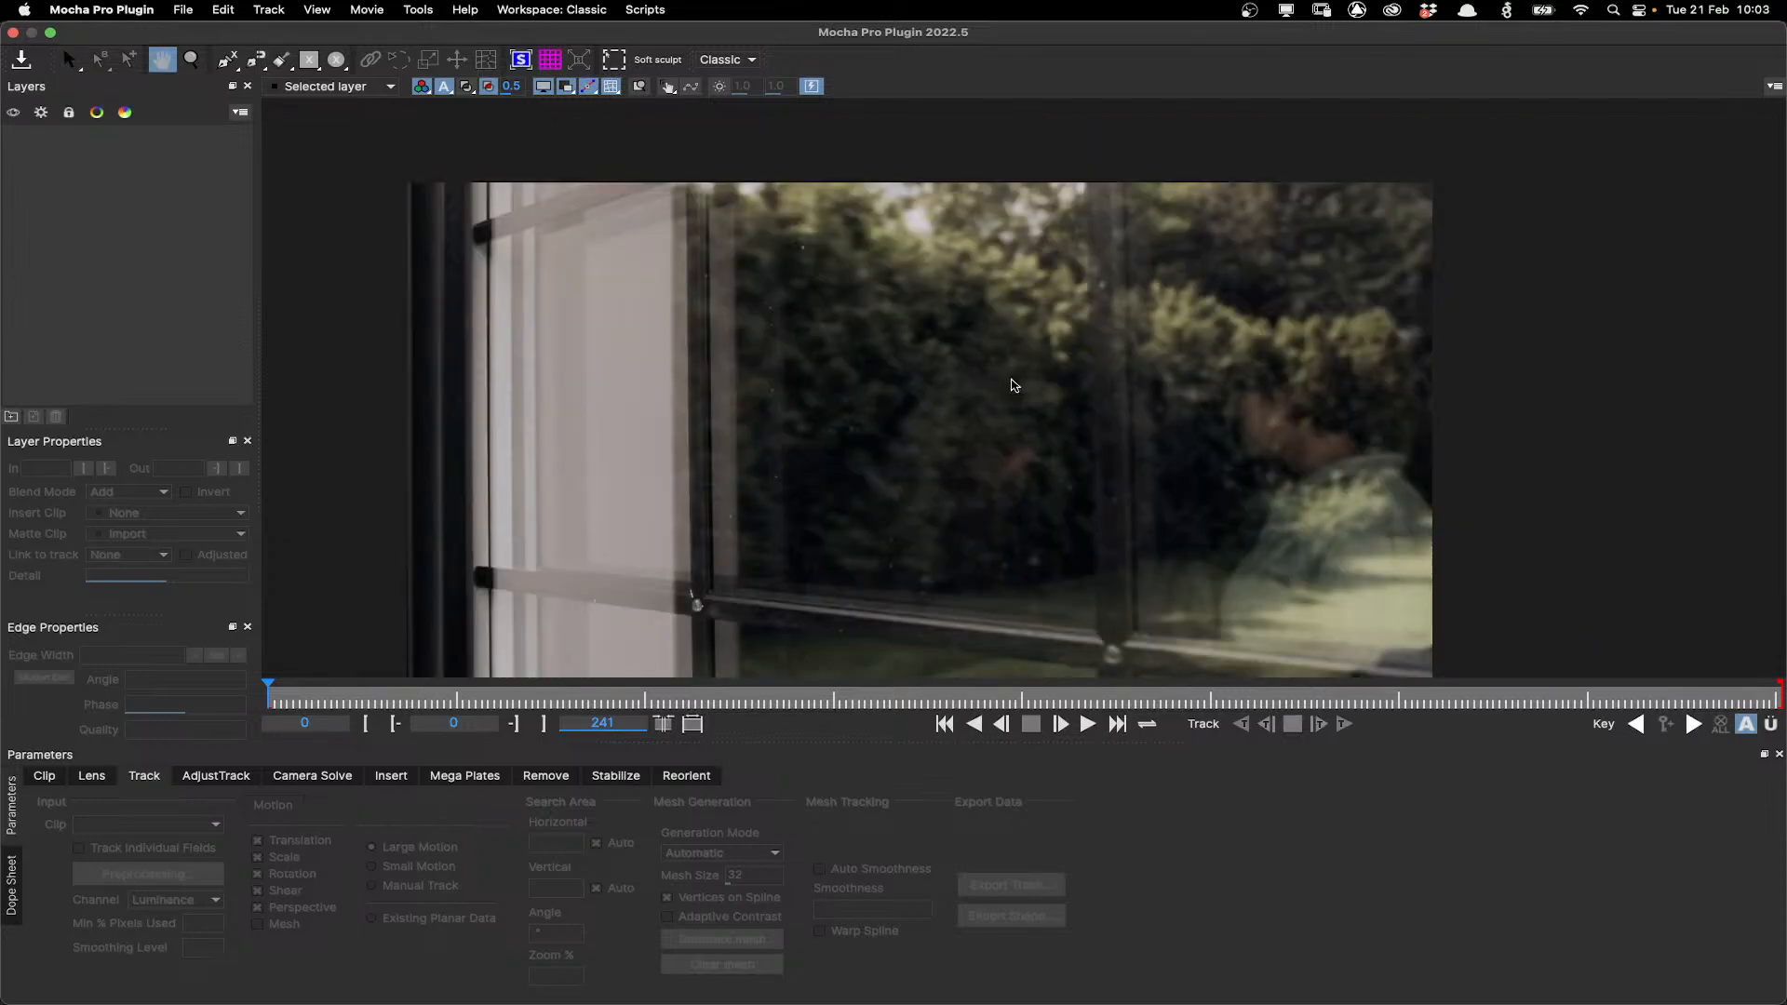
pyautogui.scroll(1, 1009, 388)
pyautogui.scroll(-1, 965, 411)
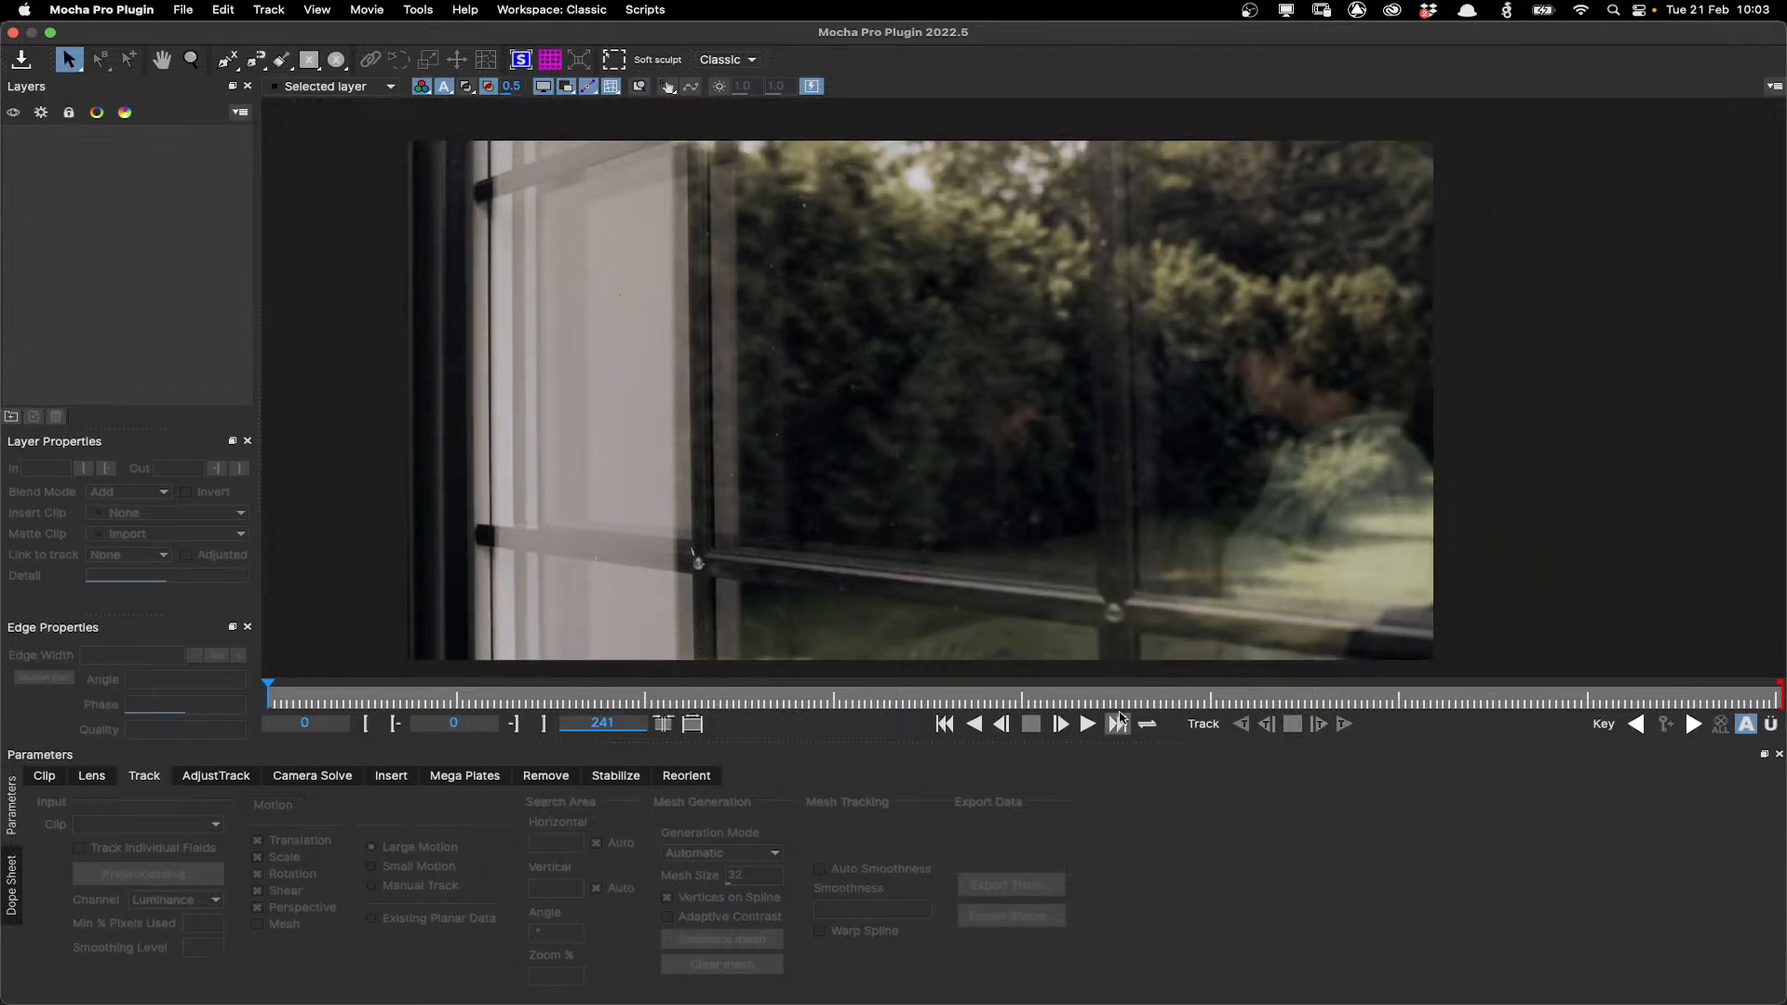
pyautogui.click(226, 59)
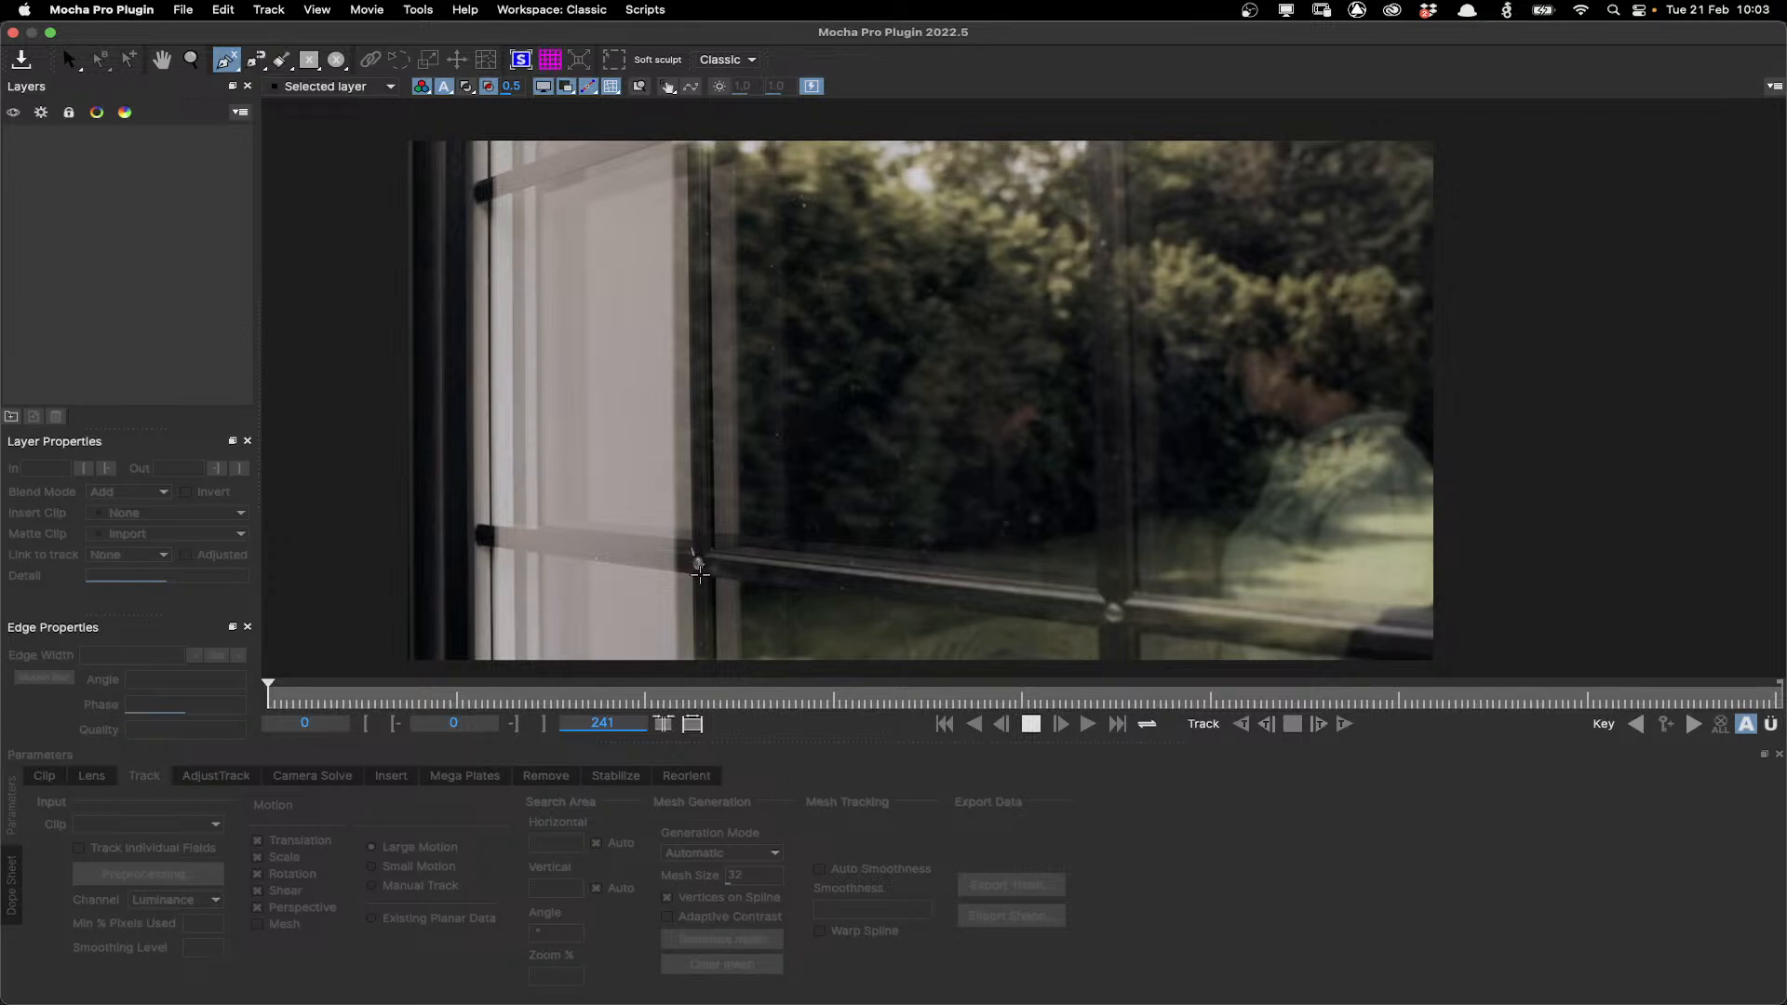
pyautogui.click(686, 537)
pyautogui.click(487, 522)
pyautogui.moveTo(520, 523); pyautogui.dragTo(535, 520)
pyautogui.click(525, 198)
pyautogui.click(669, 149)
pyautogui.click(665, 116)
pyautogui.click(496, 135)
pyautogui.click(491, 552)
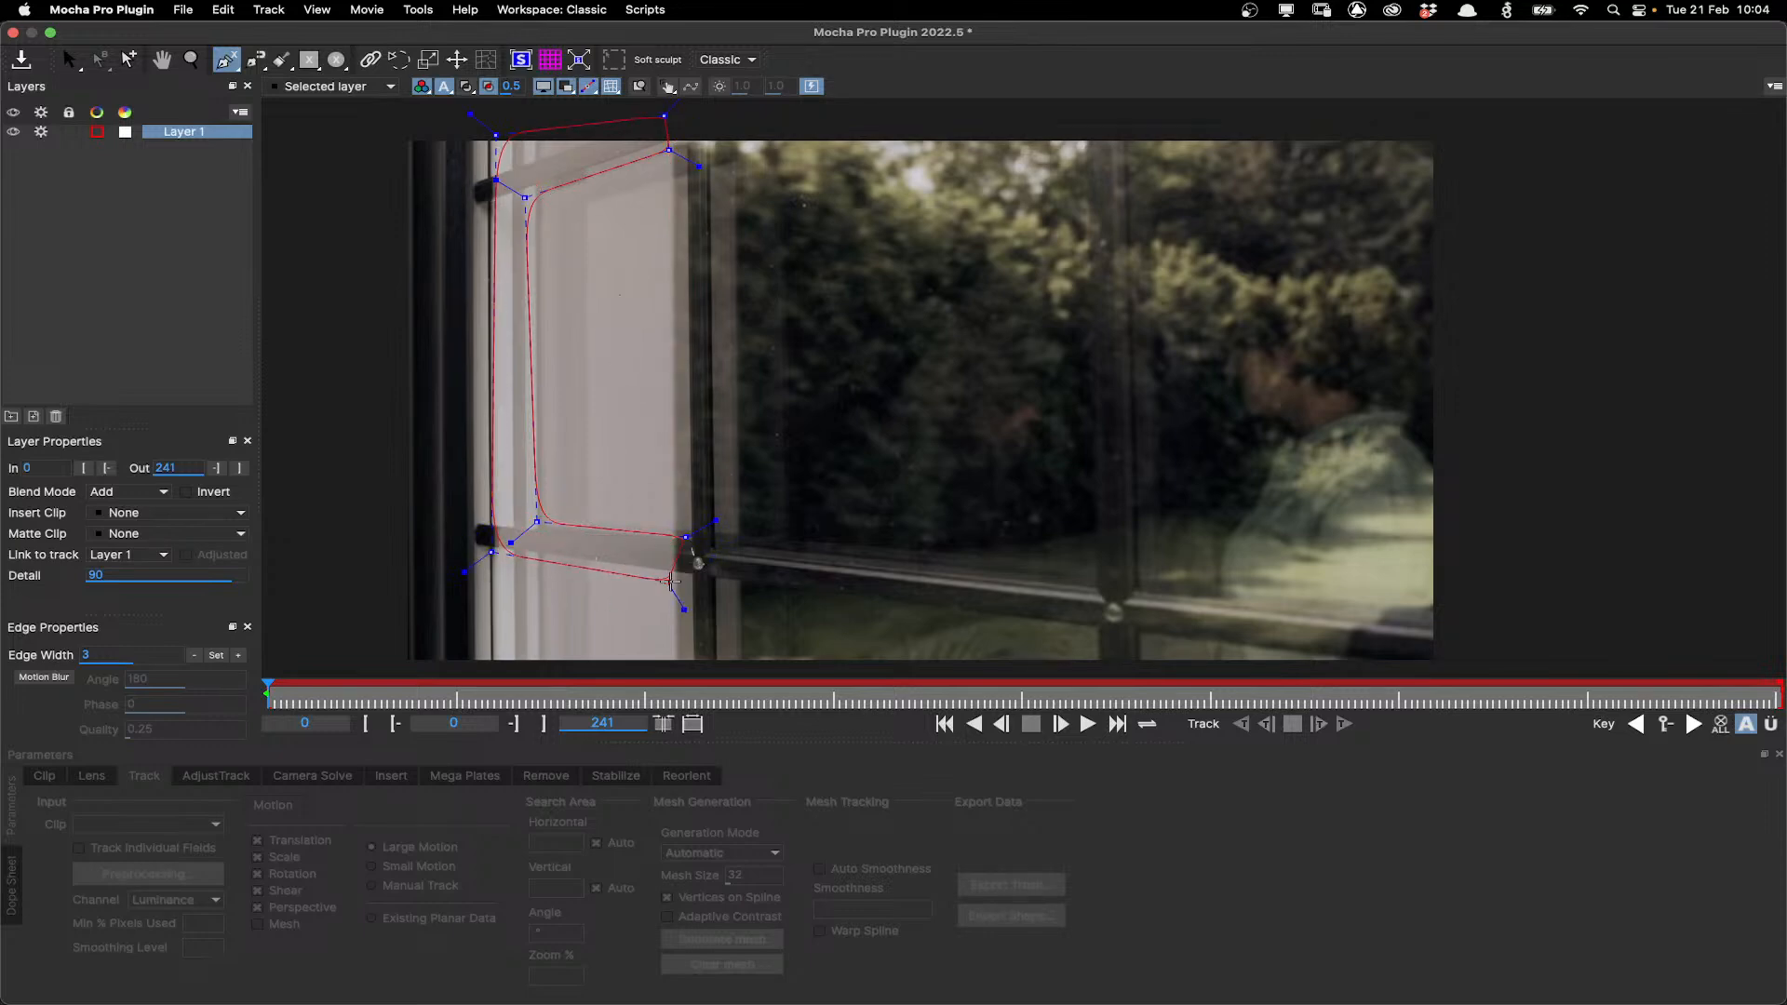
pyautogui.click(727, 589)
pyautogui.click(713, 145)
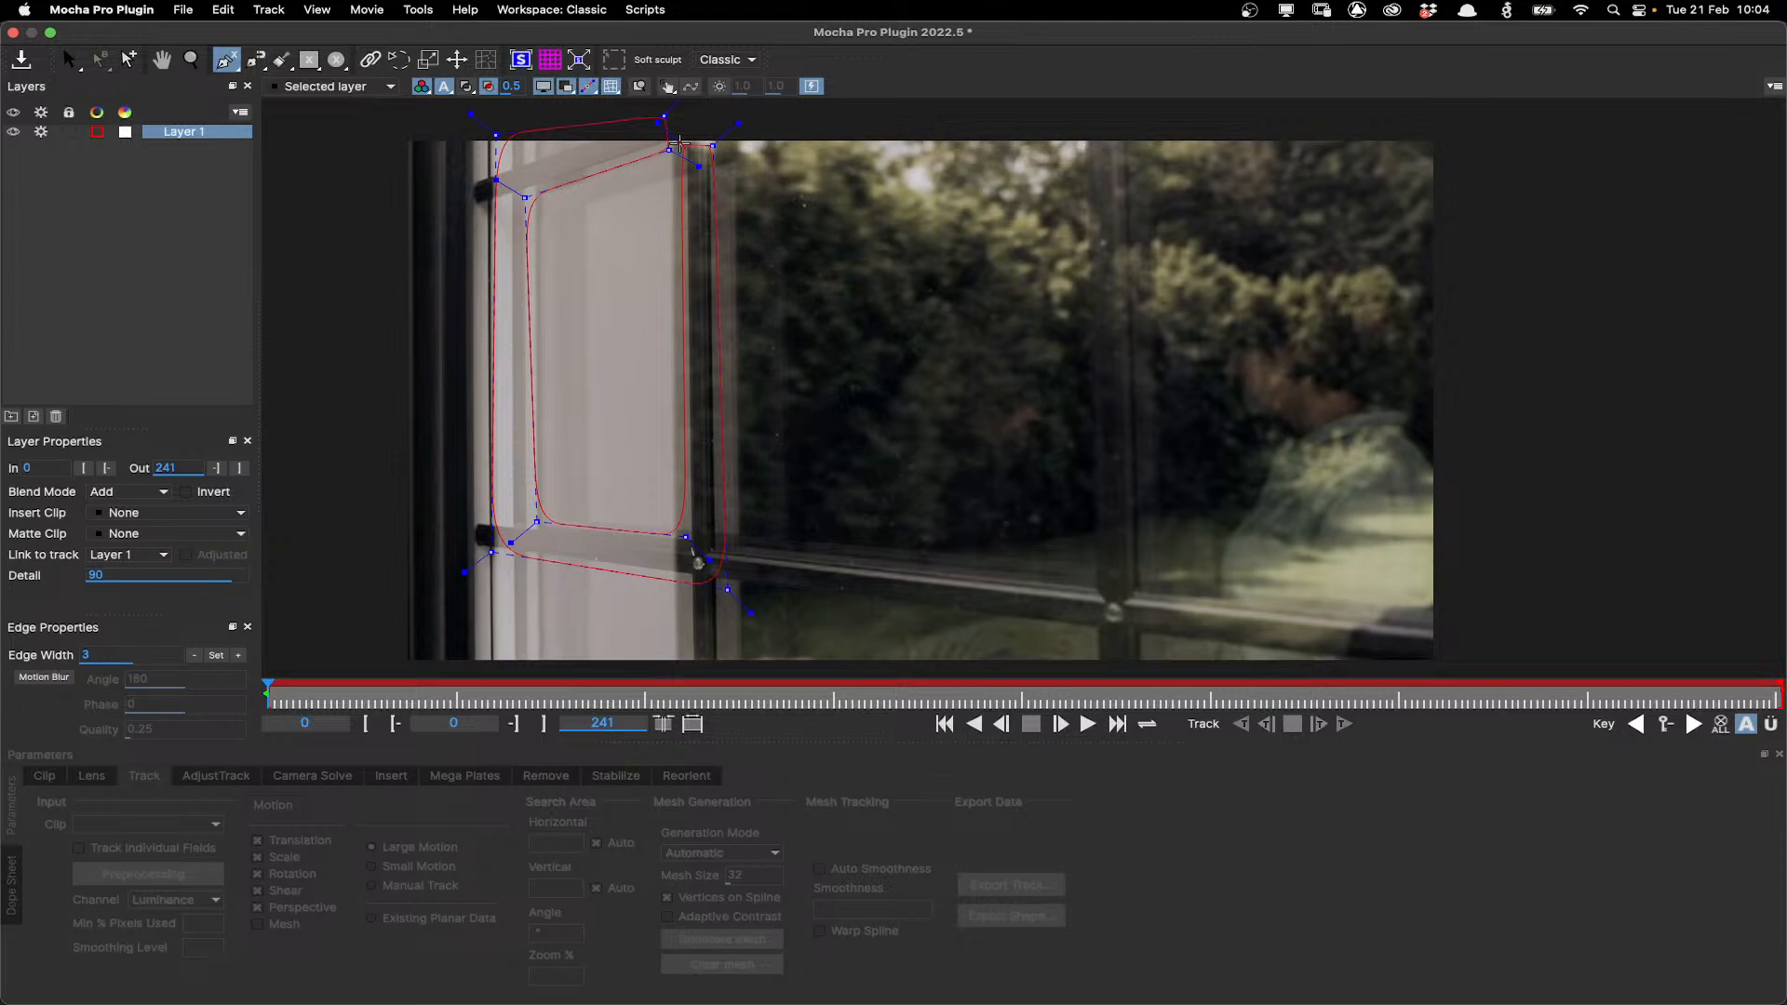
pyautogui.rightClick(682, 144)
# Adjust the spline's control points so the shape hugs the left window frame edges.
pyautogui.moveTo(745, 610); pyautogui.dragTo(787, 632)
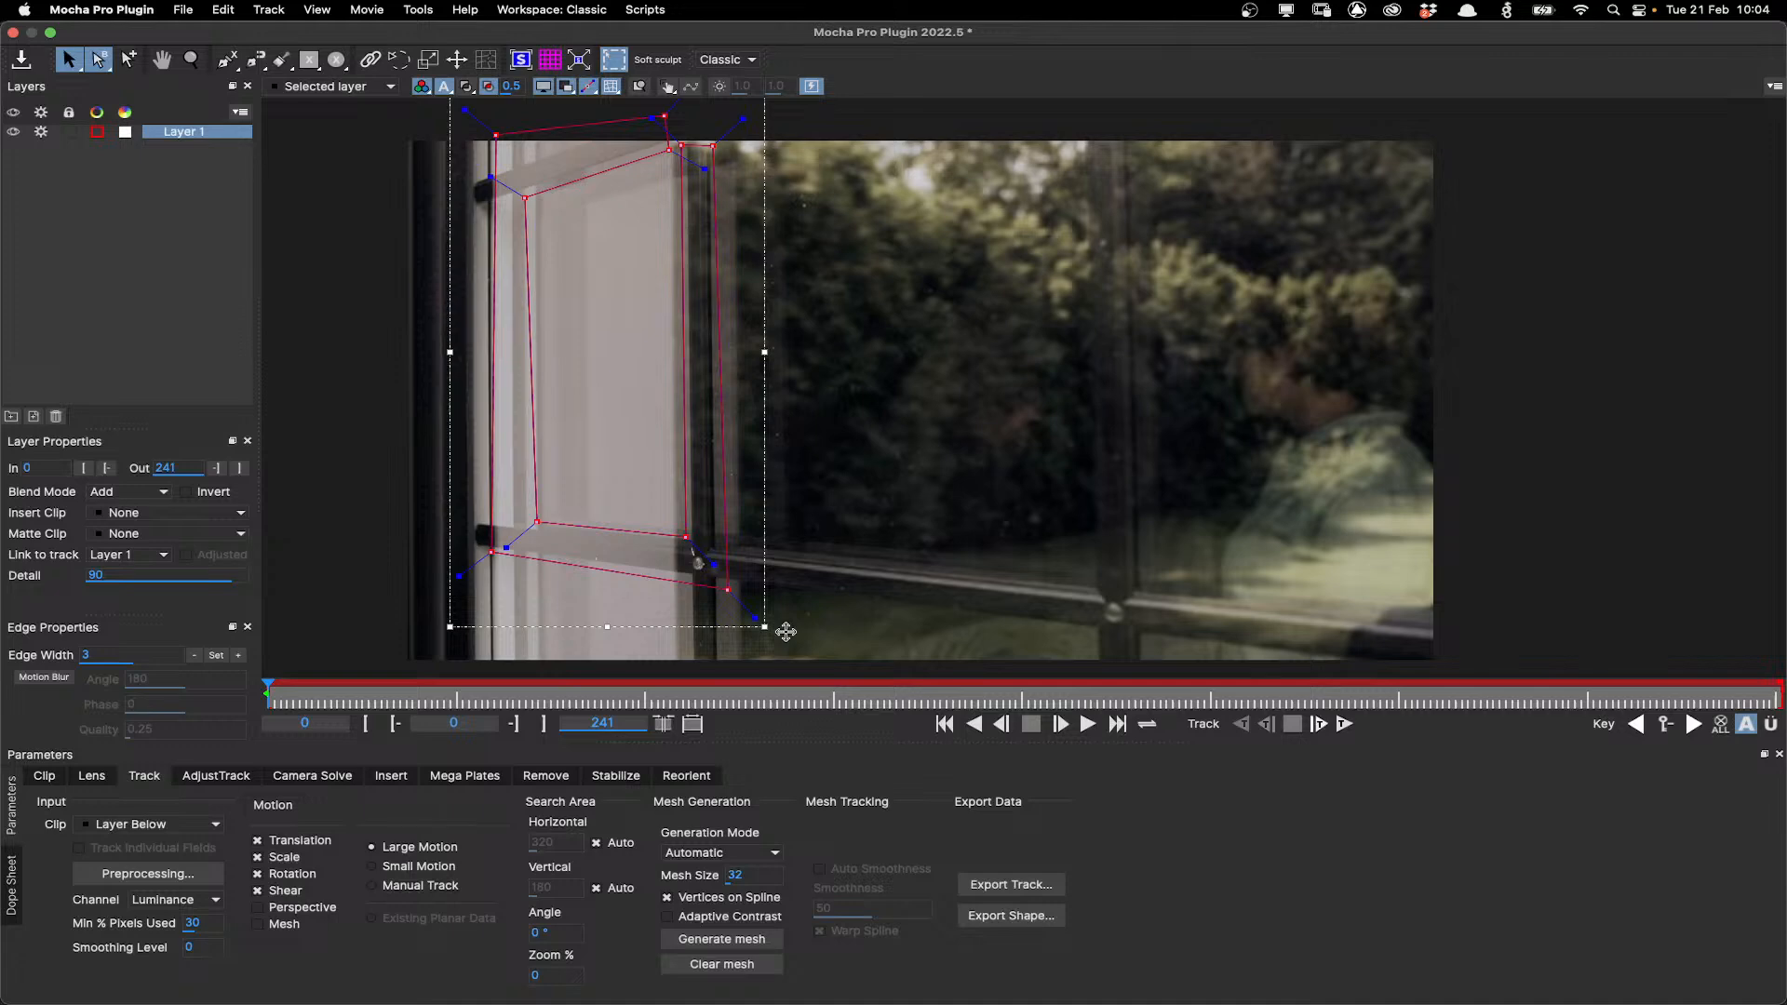
pyautogui.click(772, 572)
pyautogui.click(718, 423)
pyautogui.moveTo(727, 590); pyautogui.dragTo(694, 539)
pyautogui.moveTo(447, 684); pyautogui.dragTo(156, 663)
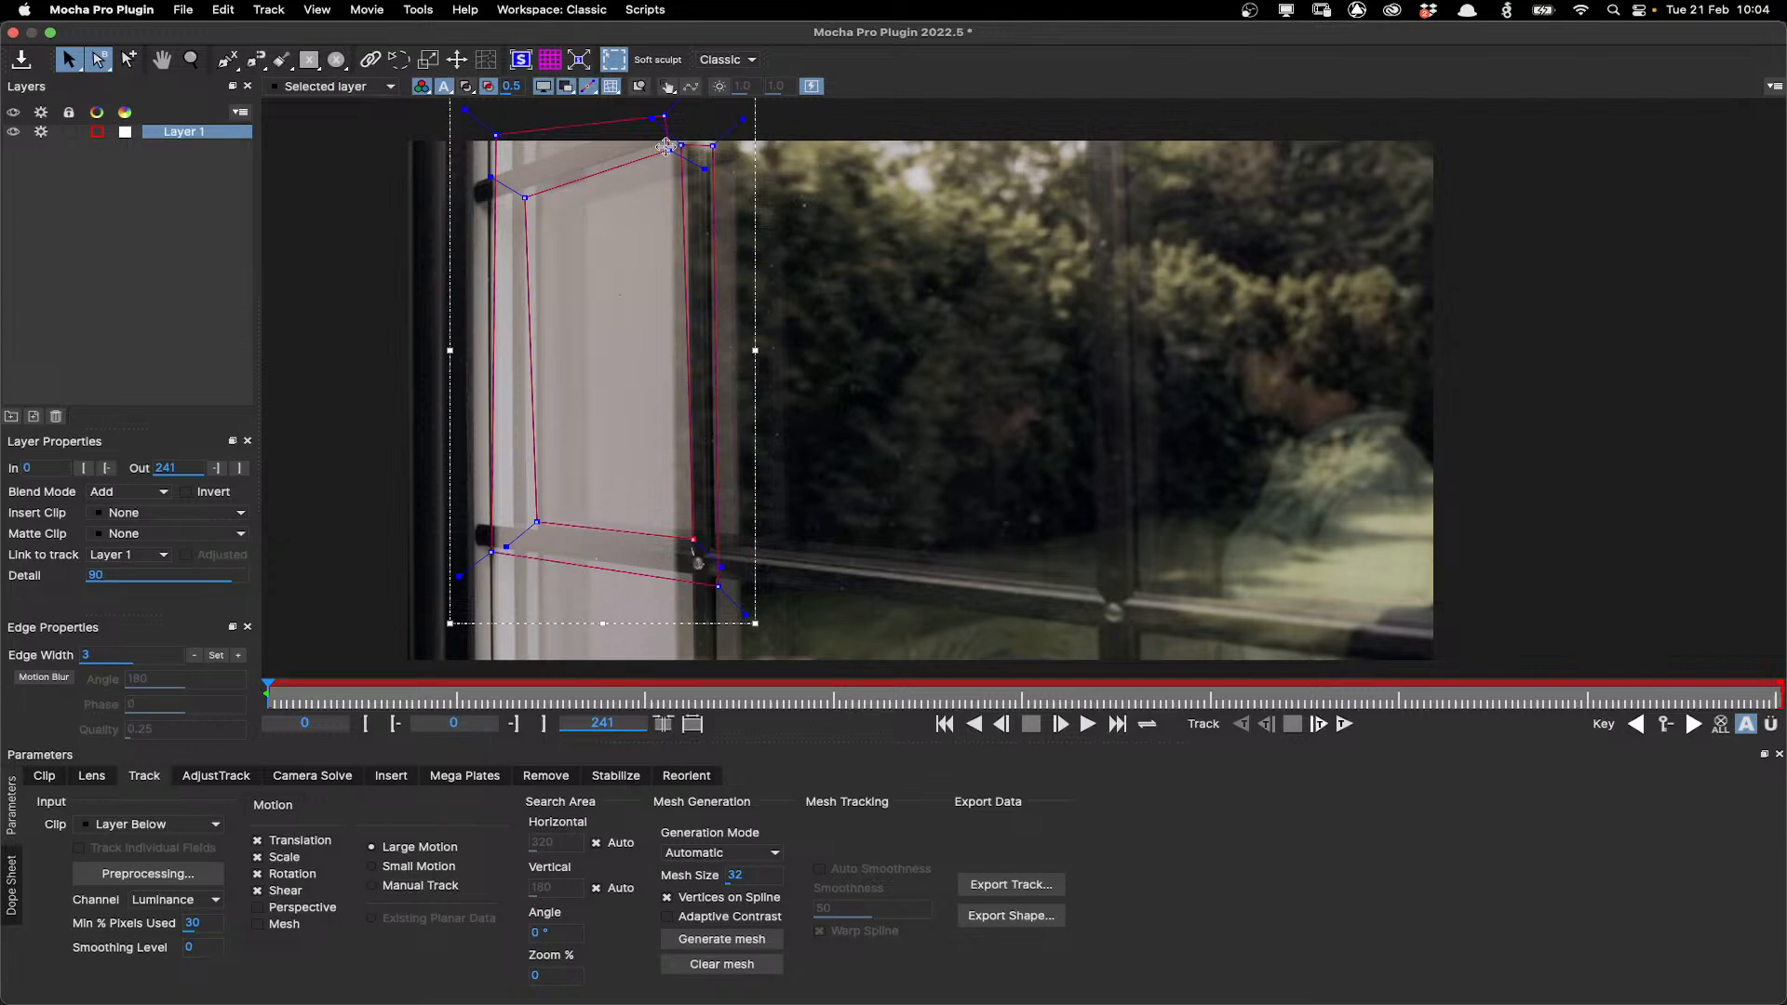
pyautogui.moveTo(525, 197); pyautogui.dragTo(527, 190)
pyautogui.moveTo(537, 523); pyautogui.dragTo(535, 526)
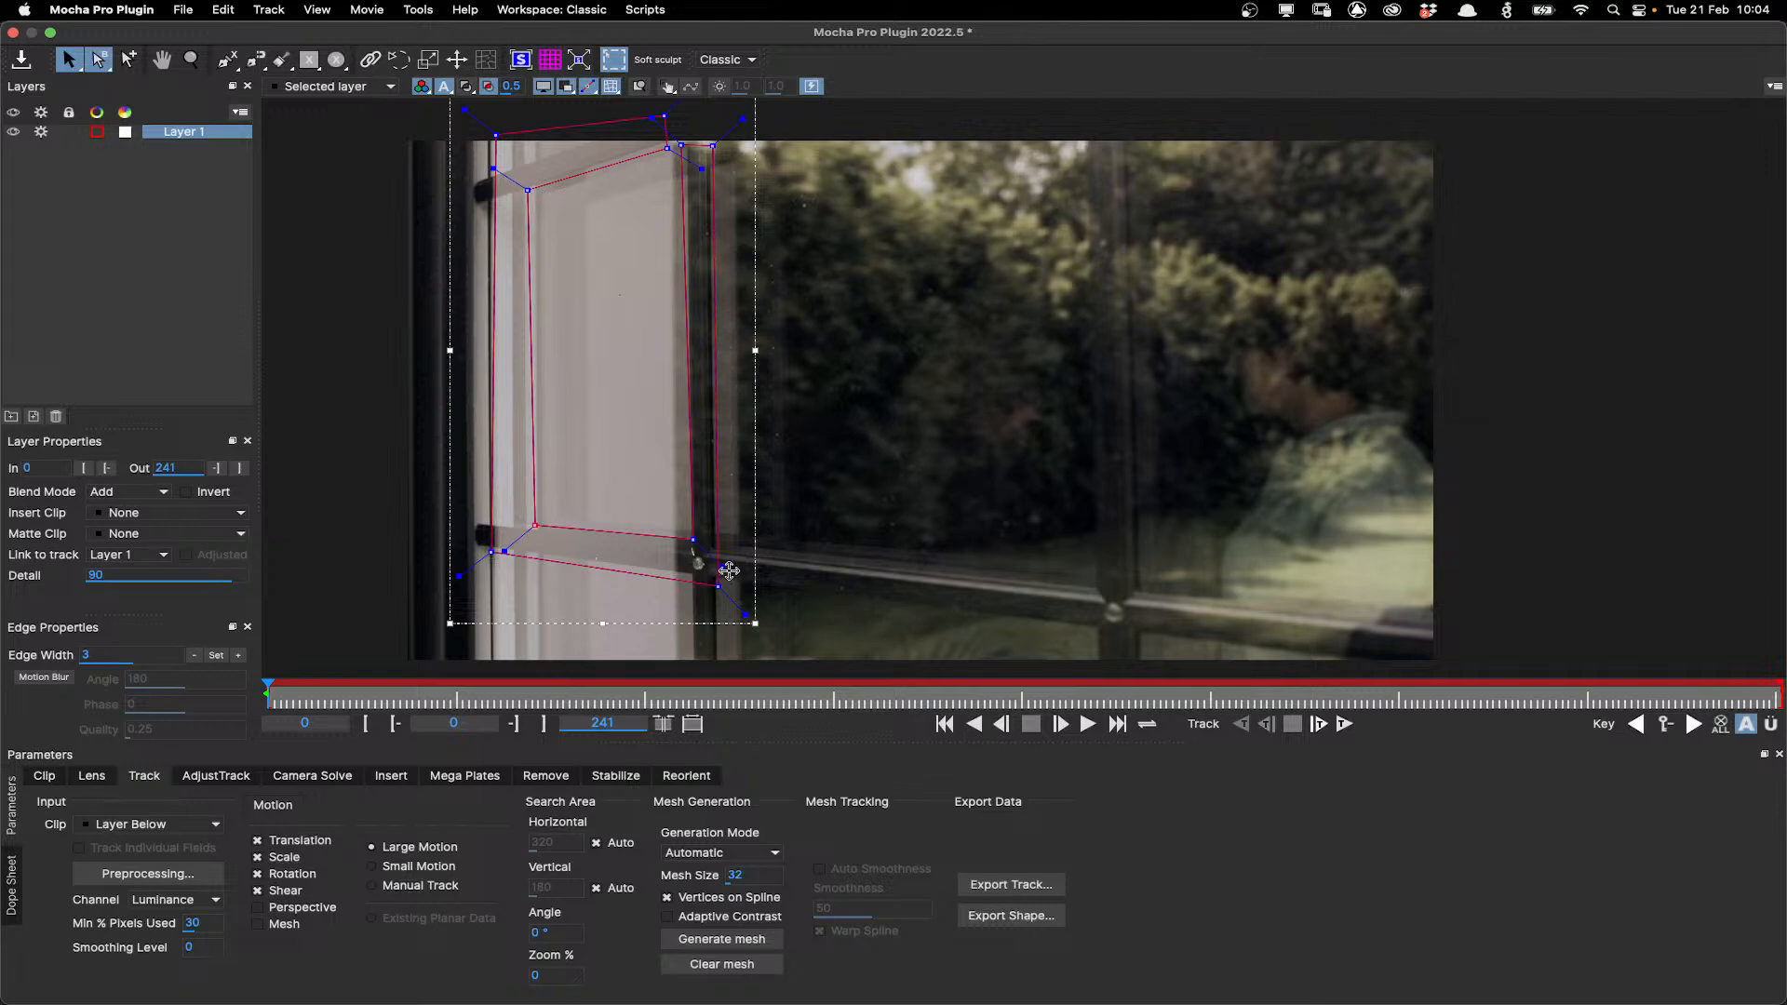
pyautogui.moveTo(718, 584); pyautogui.dragTo(720, 581)
pyautogui.moveTo(496, 135); pyautogui.dragTo(482, 130)
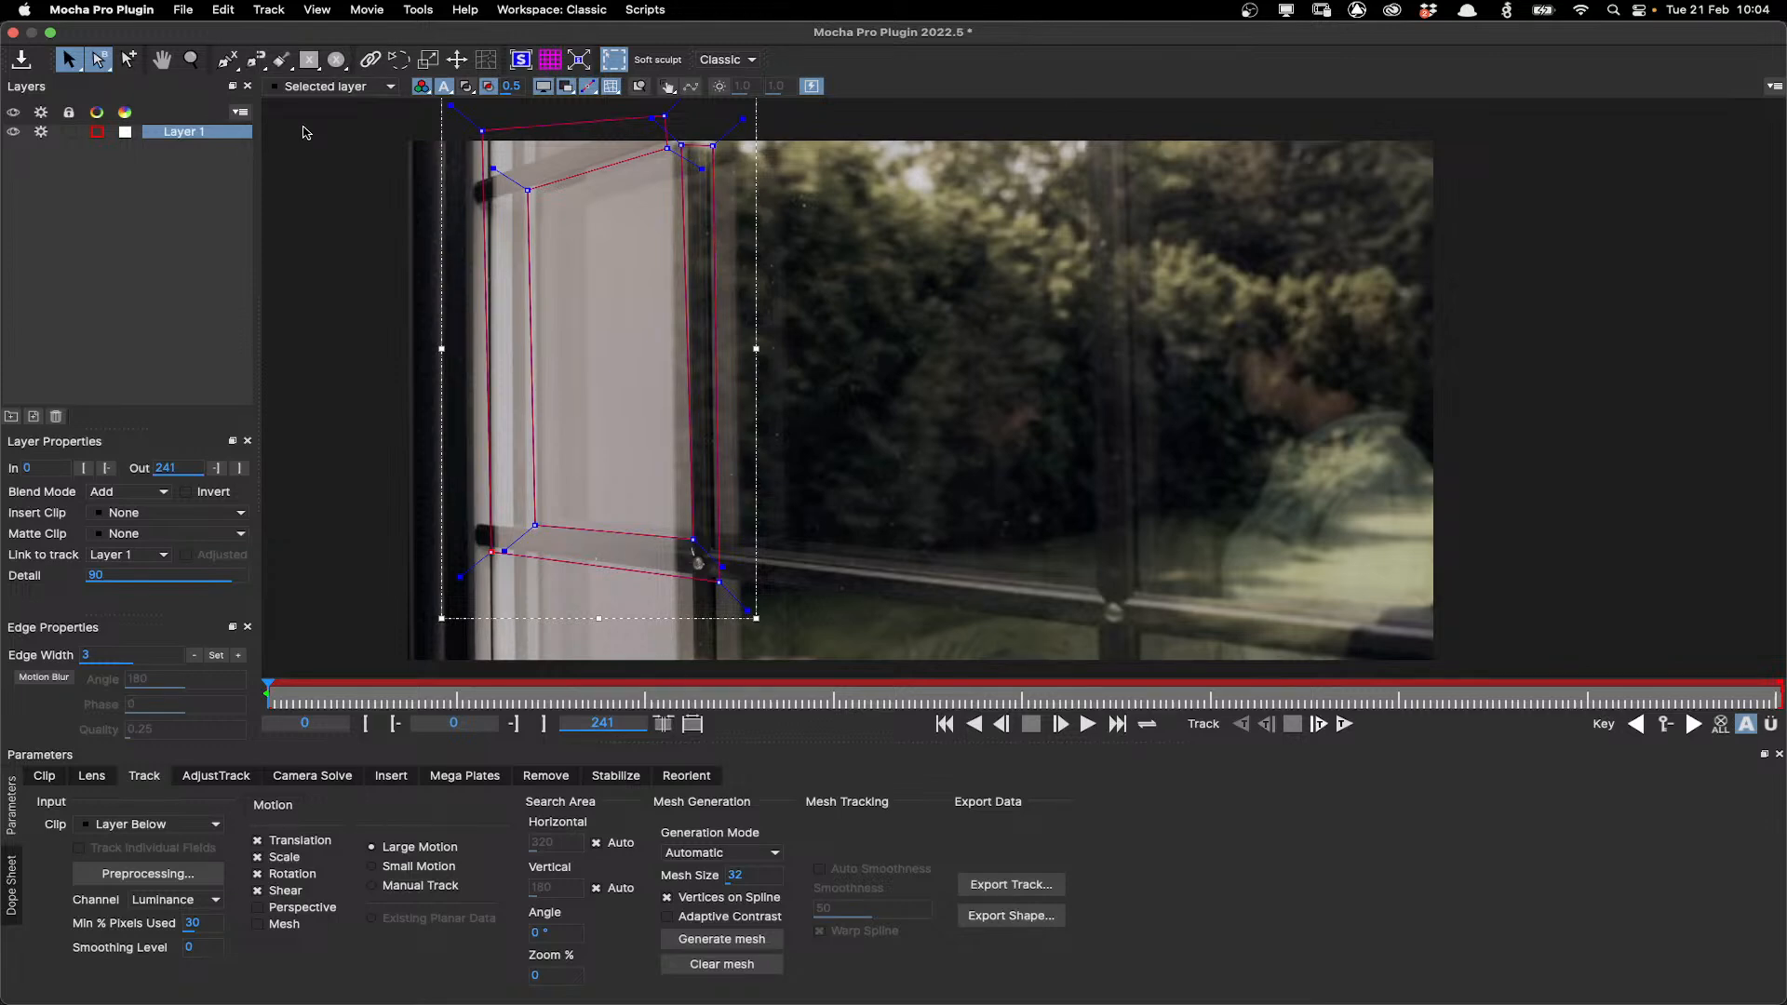
# Add a second X-spline to the same layer around the lower sill and the right vertical mullion.
pyautogui.click(228, 59)
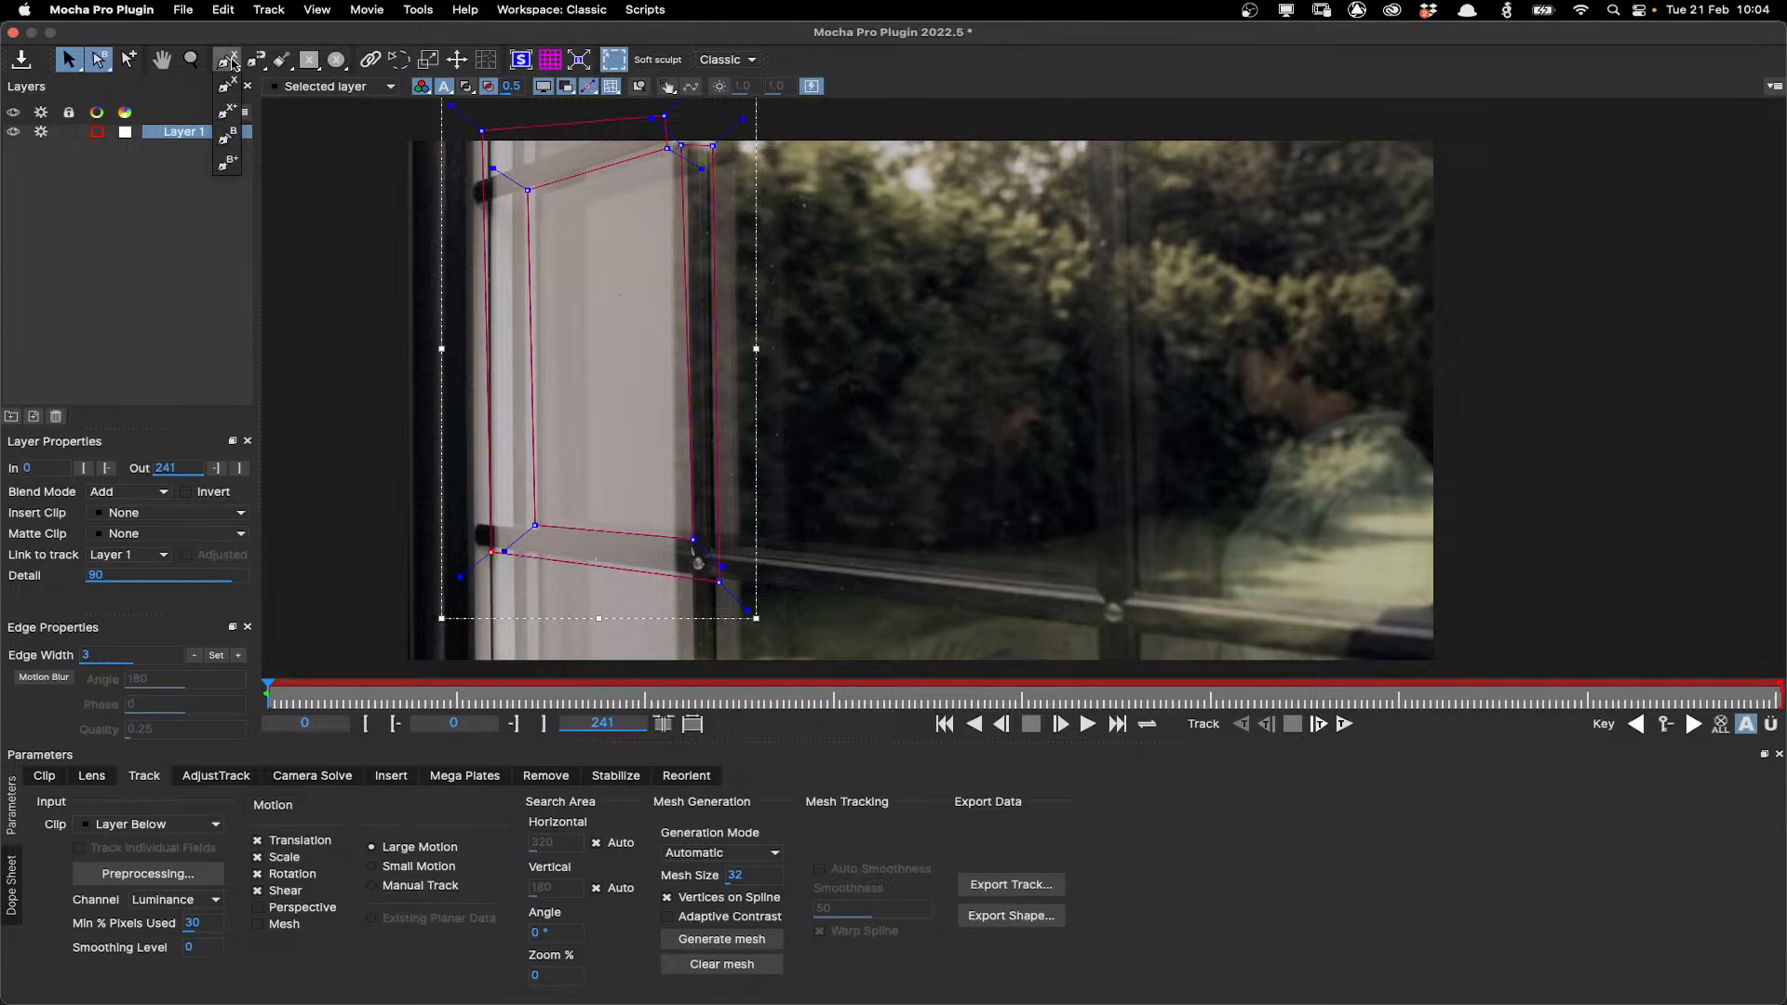
pyautogui.click(230, 115)
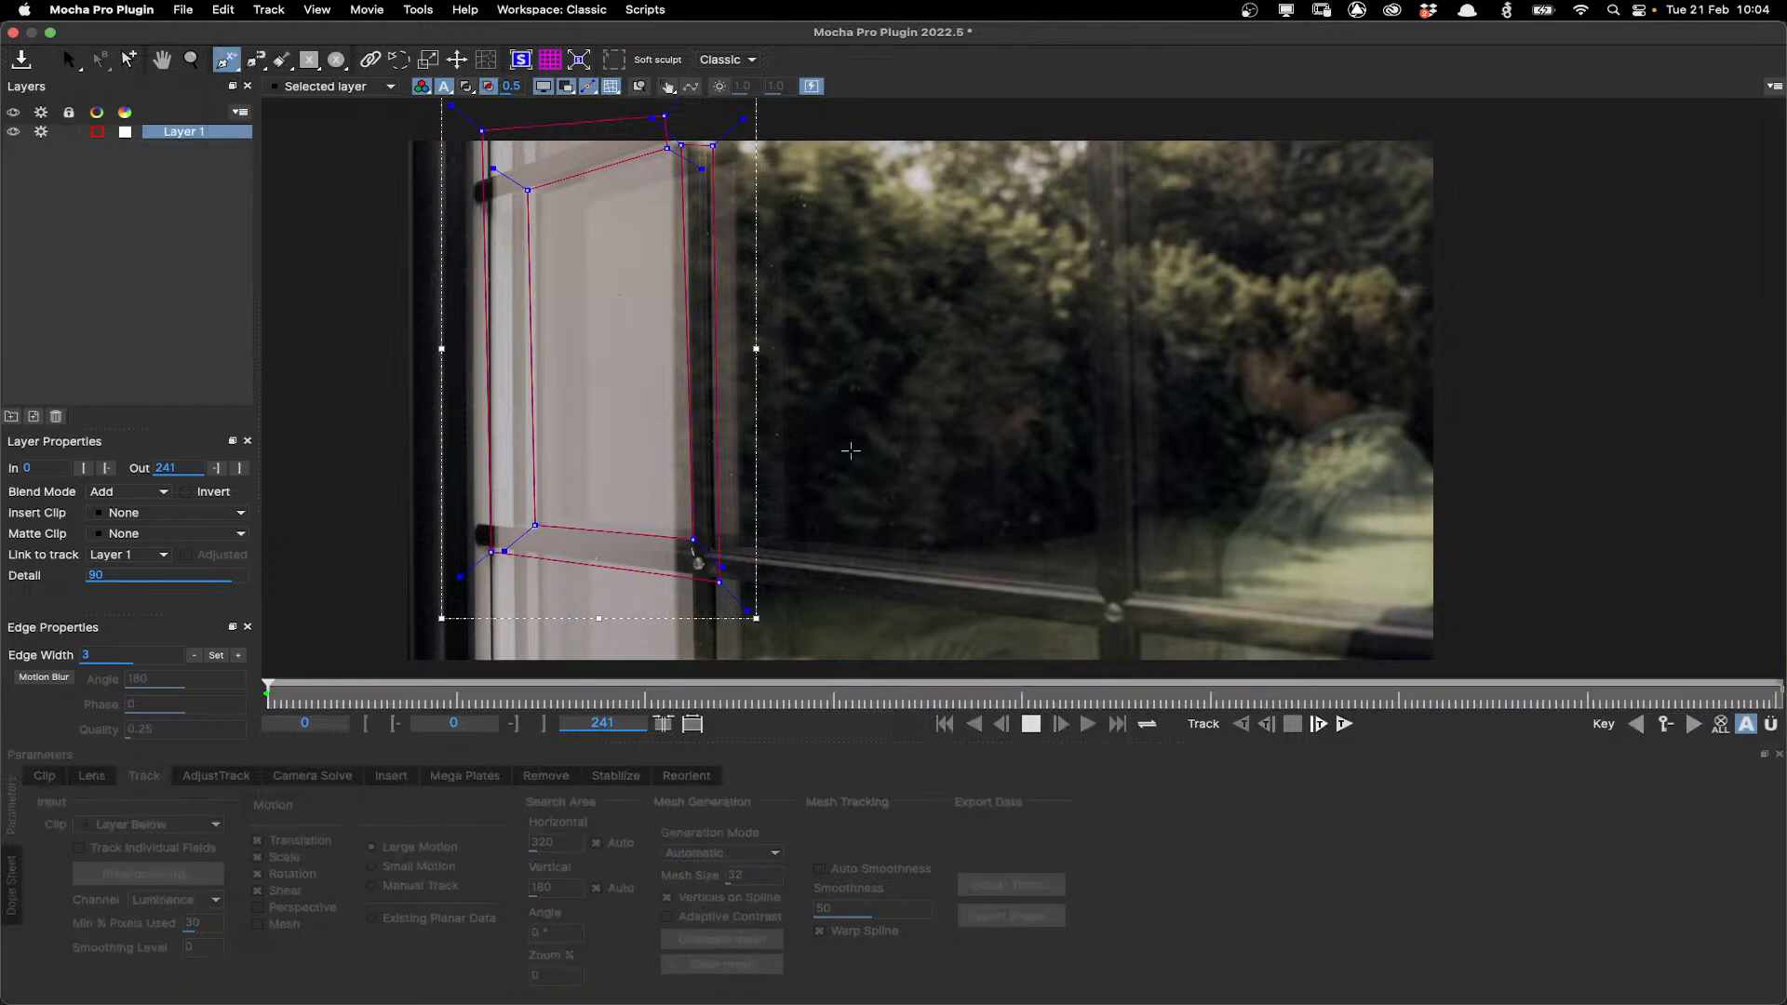
pyautogui.click(728, 550)
pyautogui.click(1092, 583)
pyautogui.click(1086, 128)
pyautogui.click(1125, 129)
pyautogui.click(1142, 589)
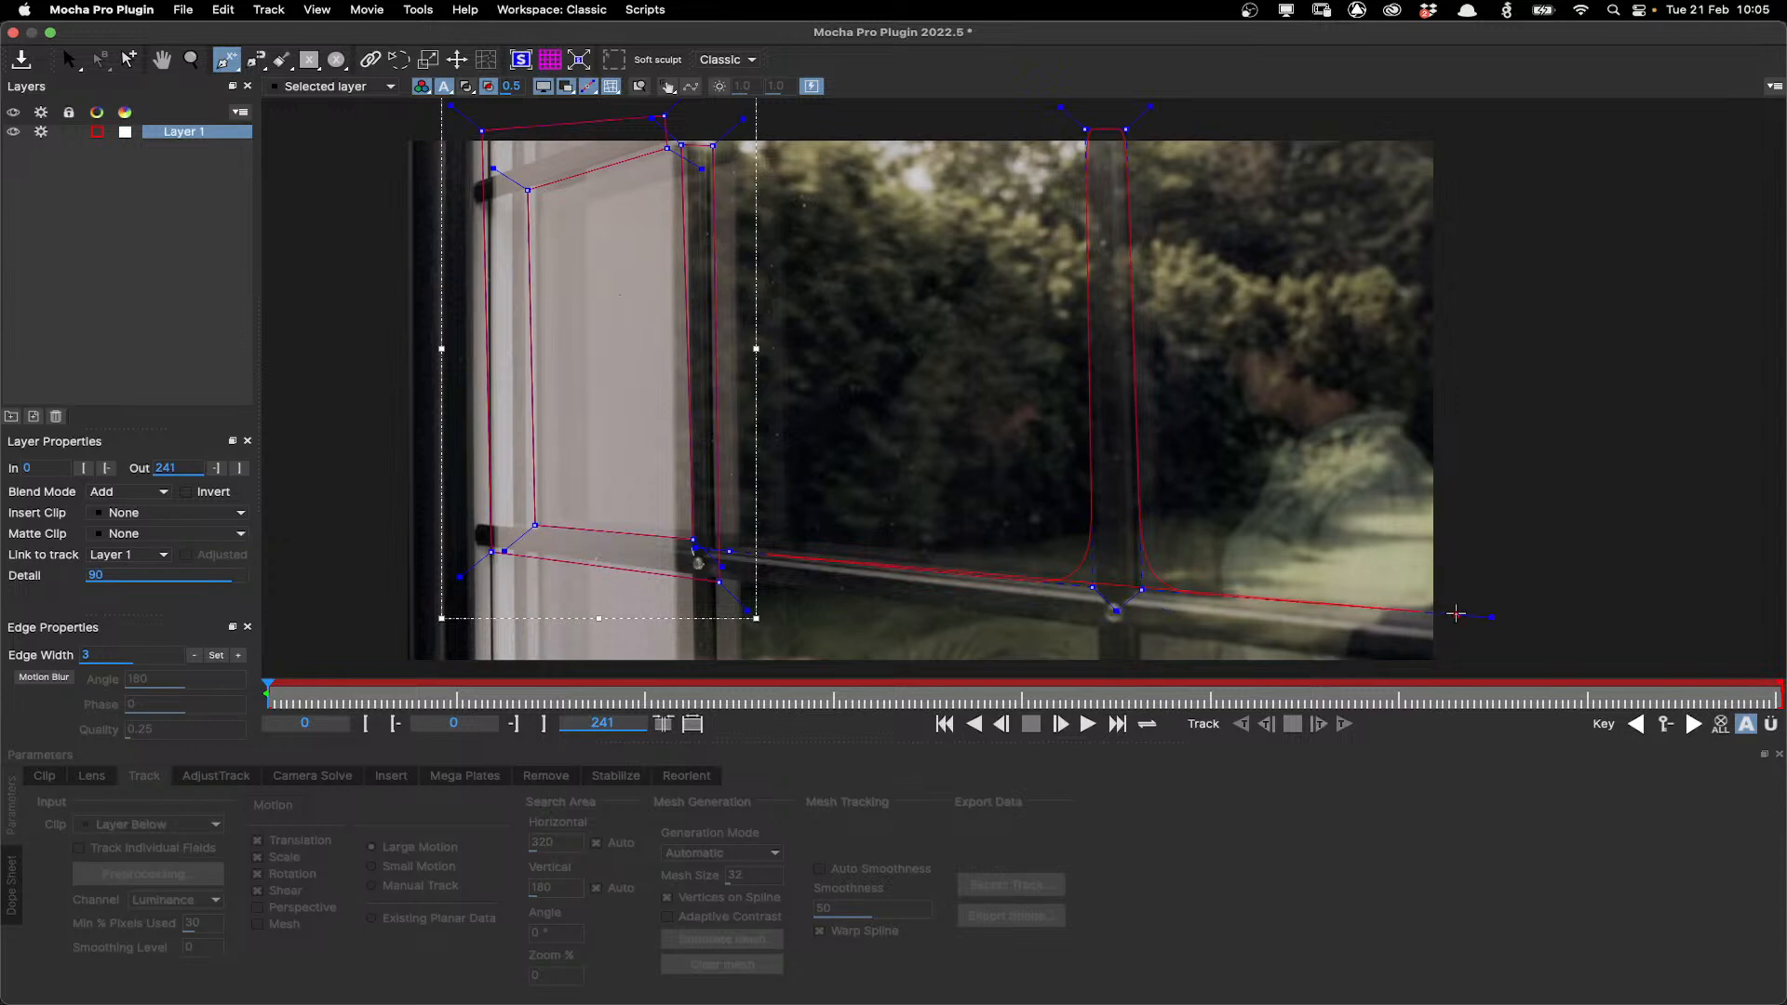
pyautogui.click(1455, 613)
pyautogui.click(1443, 668)
pyautogui.click(1148, 675)
pyautogui.click(1089, 674)
pyautogui.click(1092, 637)
pyautogui.rightClick(738, 594)
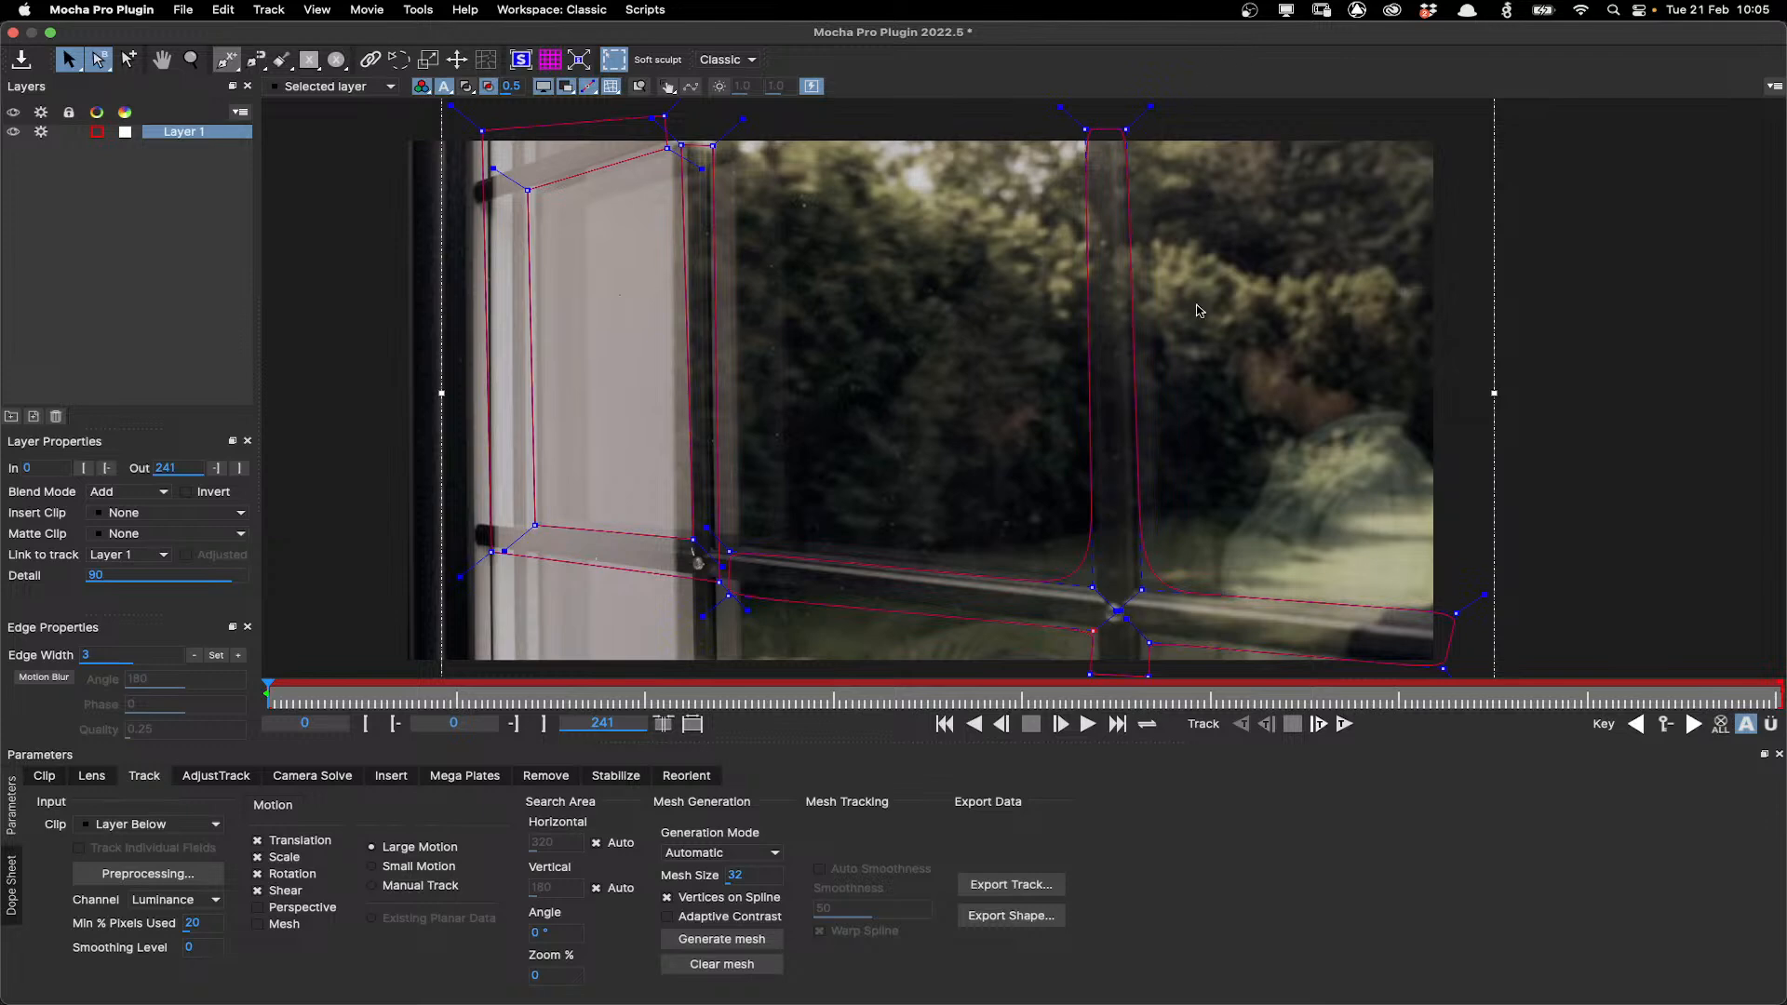
# Refine the second shape's vertices so it follows the mullion and sill edges.
pyautogui.press('super+a')
pyautogui.moveTo(1150, 106); pyautogui.dragTo(1185, 76)
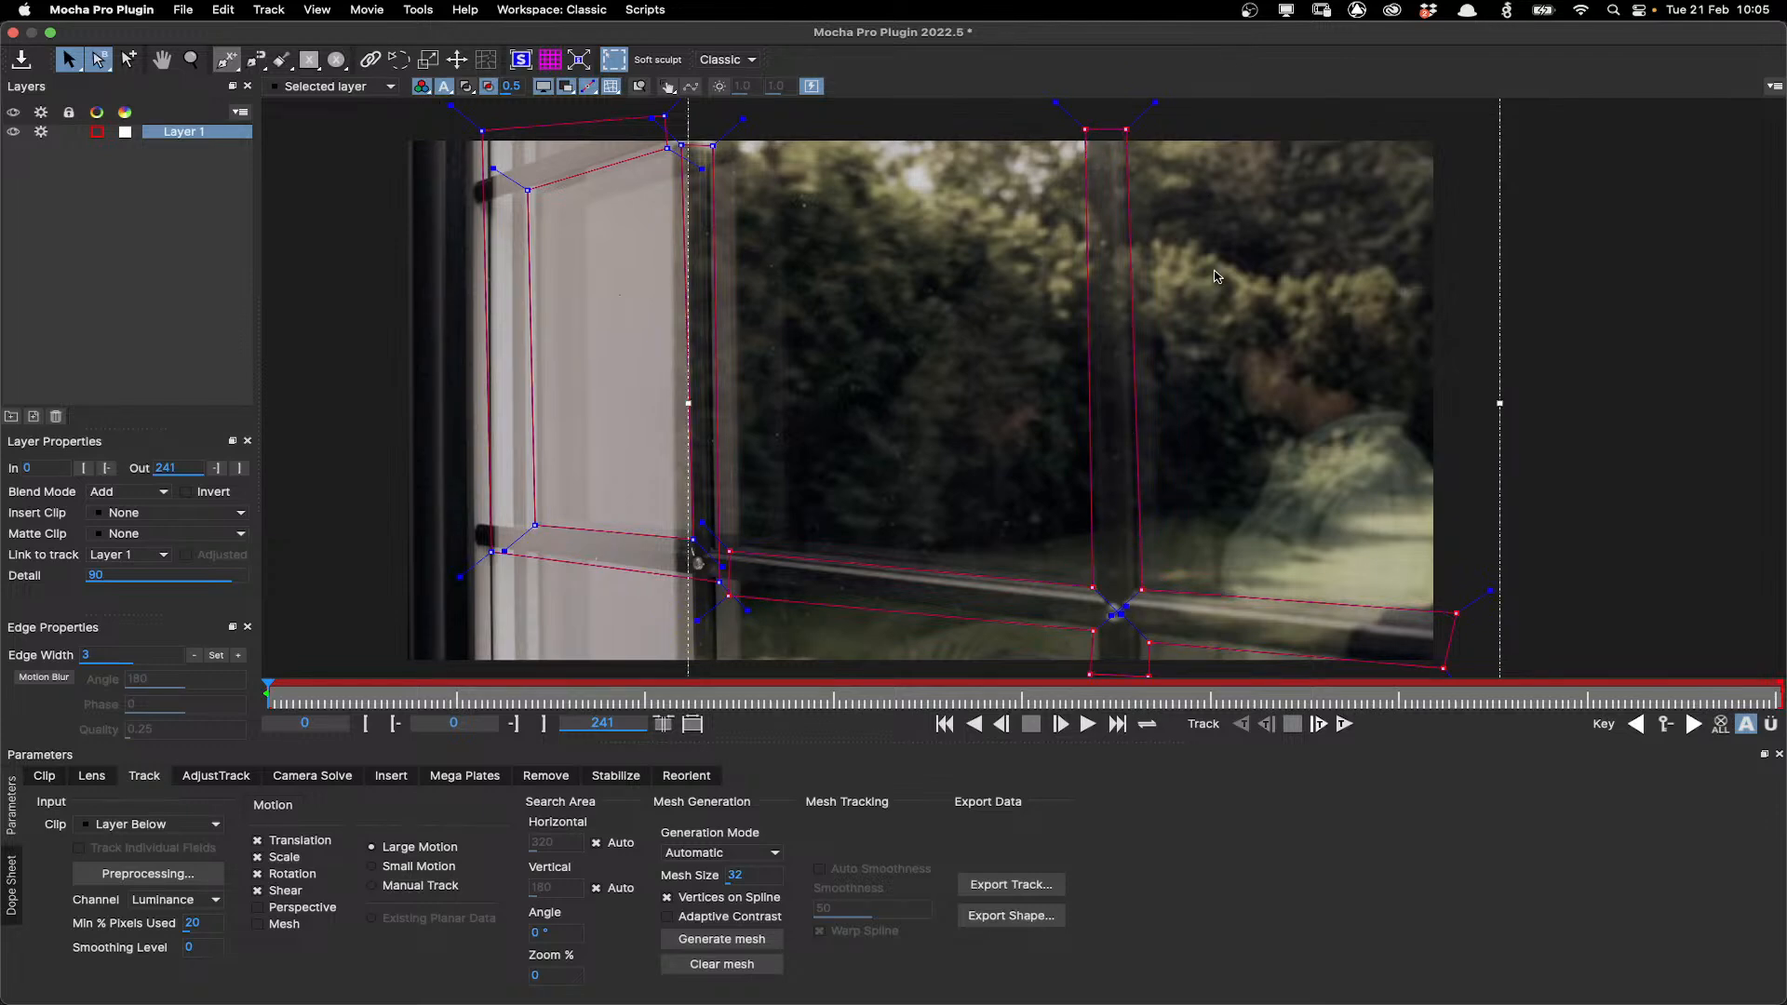
pyautogui.moveTo(1455, 614); pyautogui.dragTo(1455, 629)
pyautogui.click(1141, 590)
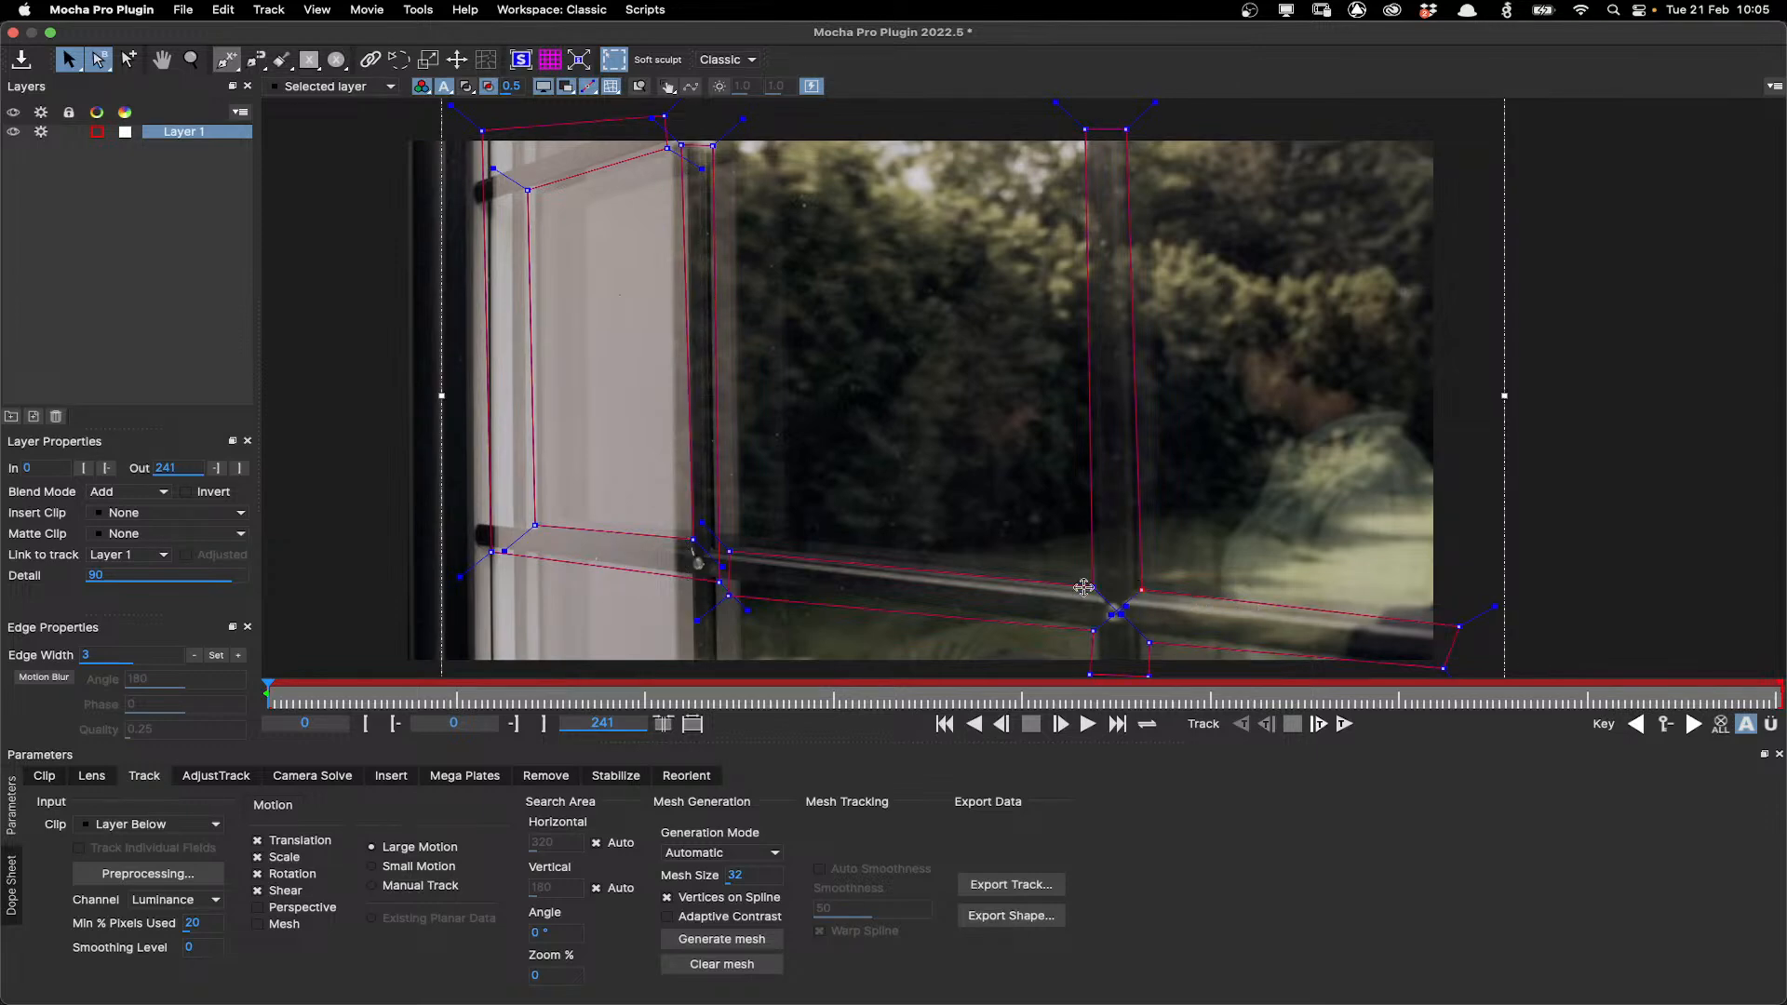
pyautogui.moveTo(1085, 129); pyautogui.dragTo(1080, 127)
pyautogui.moveTo(729, 552); pyautogui.dragTo(726, 586)
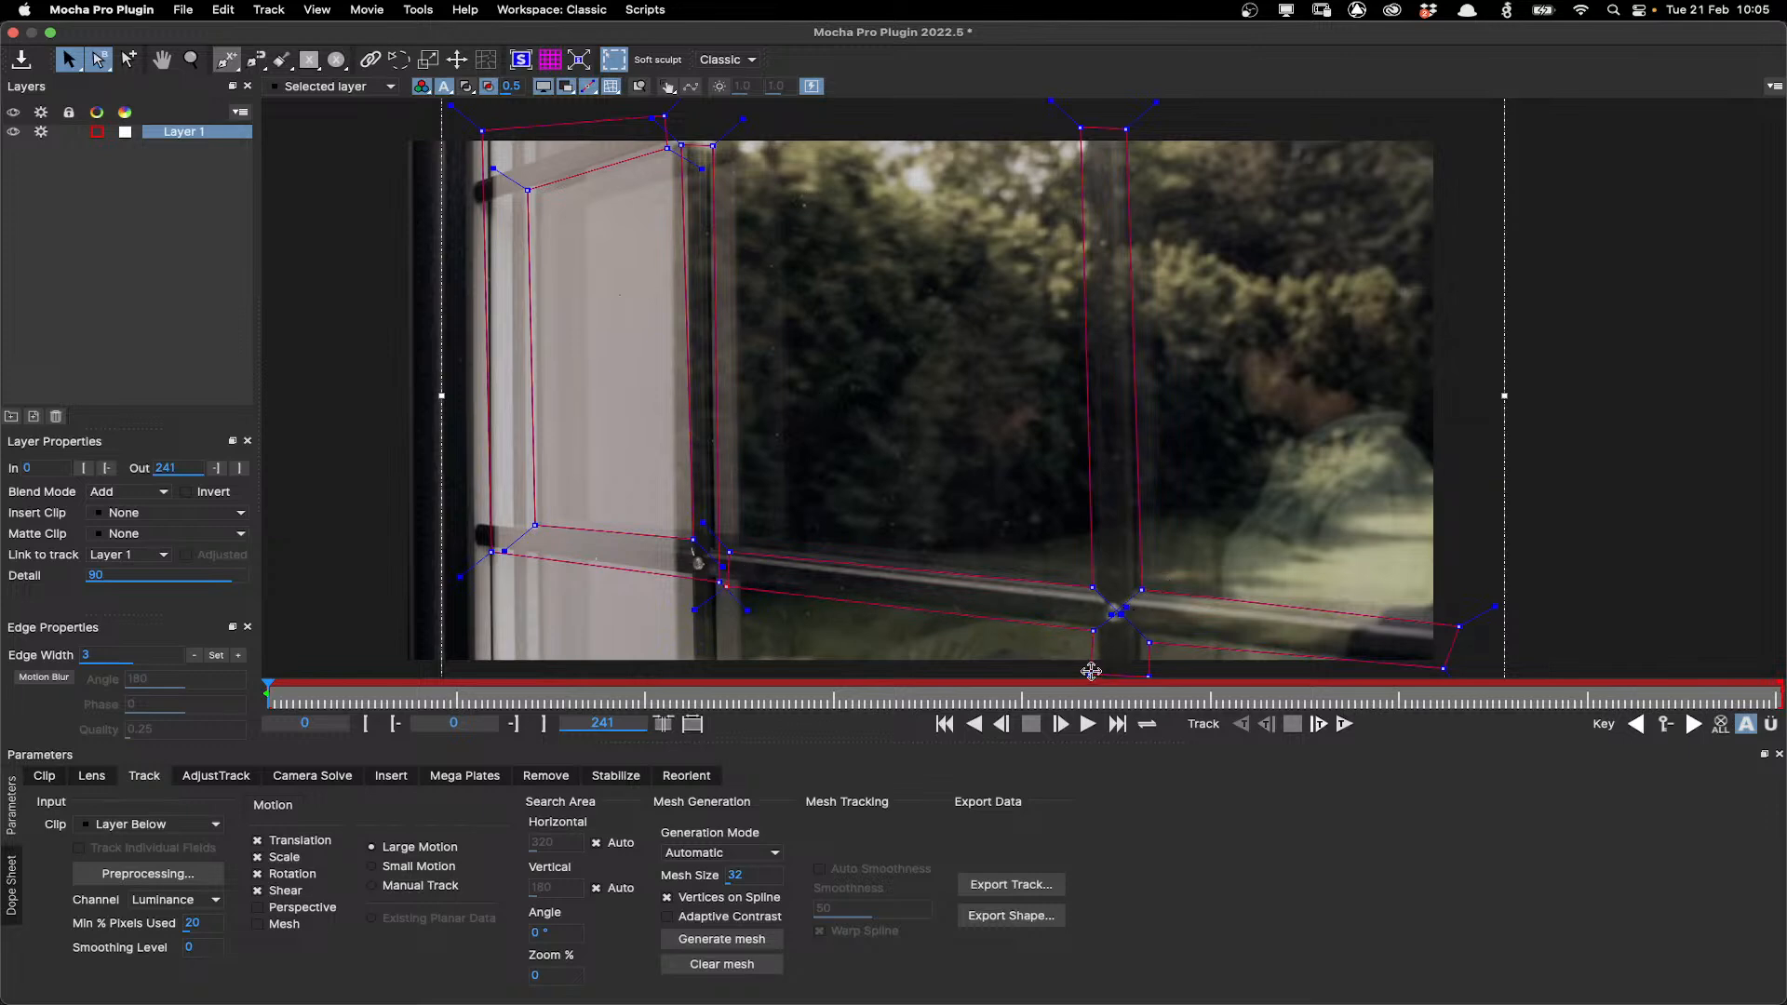
pyautogui.moveTo(1148, 641); pyautogui.dragTo(1143, 641)
pyautogui.moveTo(1080, 128); pyautogui.dragTo(1083, 128)
# Show the shape fills and enable Perspective in the tracking motion options.
pyautogui.click(490, 85)
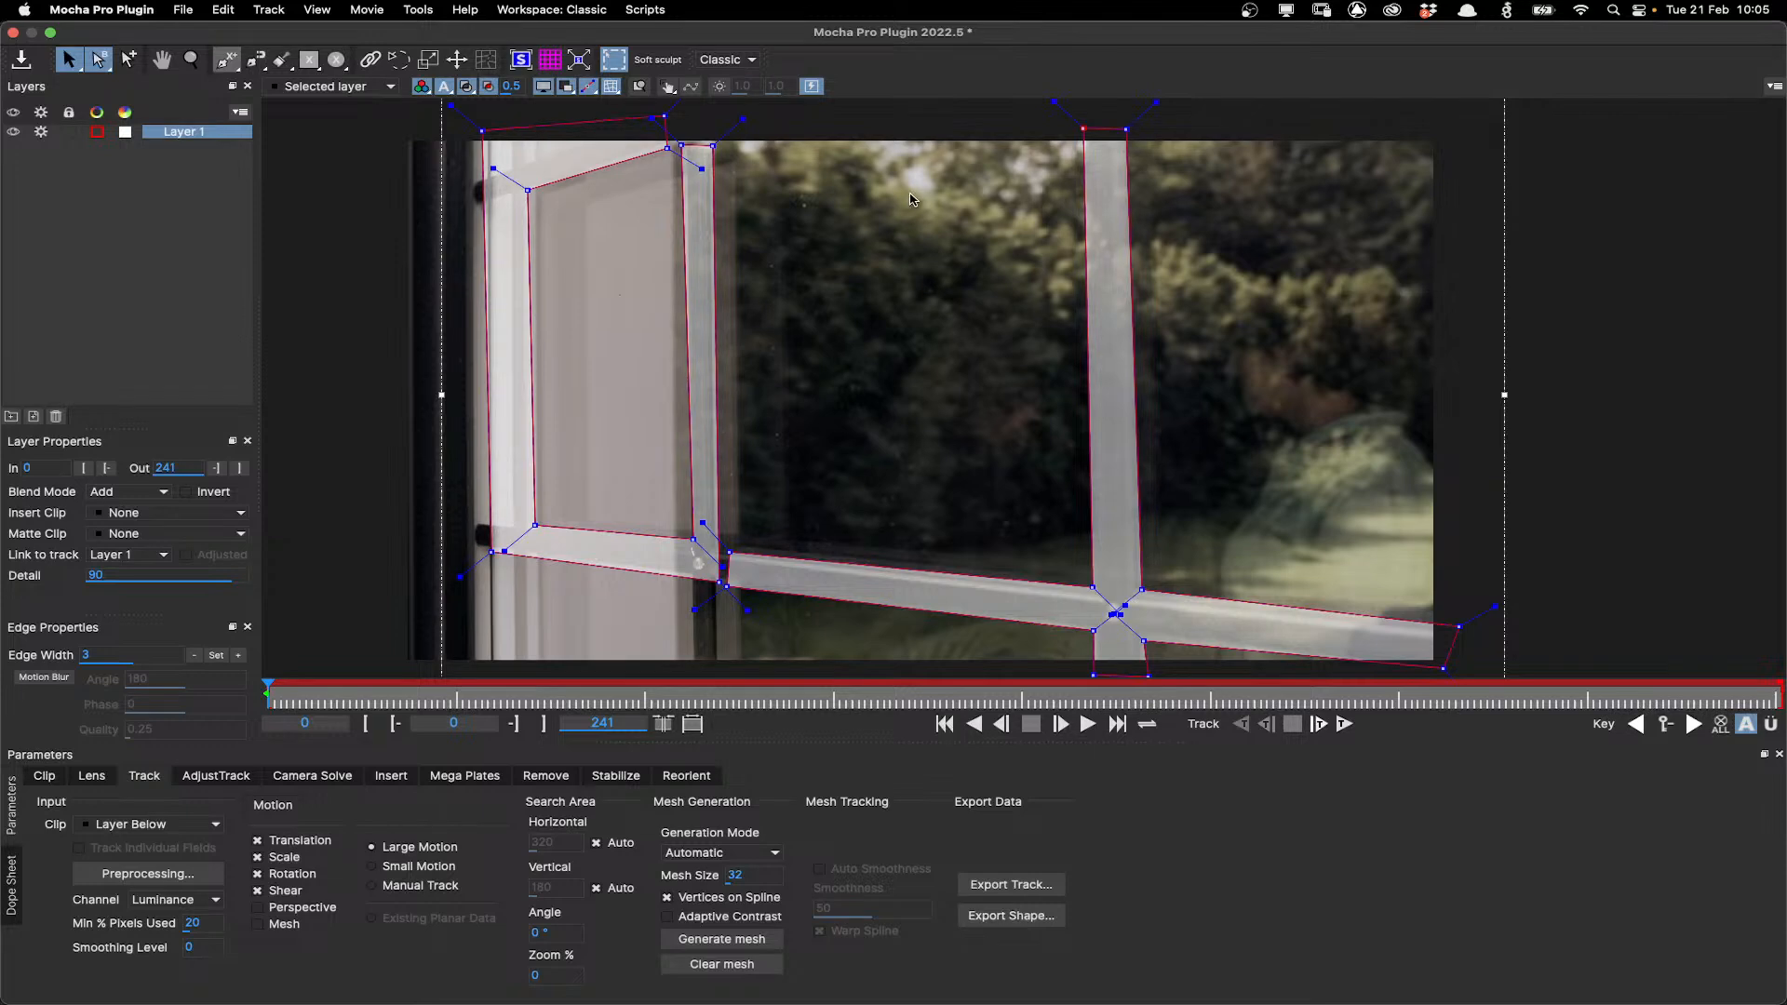
pyautogui.click(259, 908)
# Display the planar surface and its perspective grid over the tracked window frame.
pyautogui.scroll(-3, 829, 402)
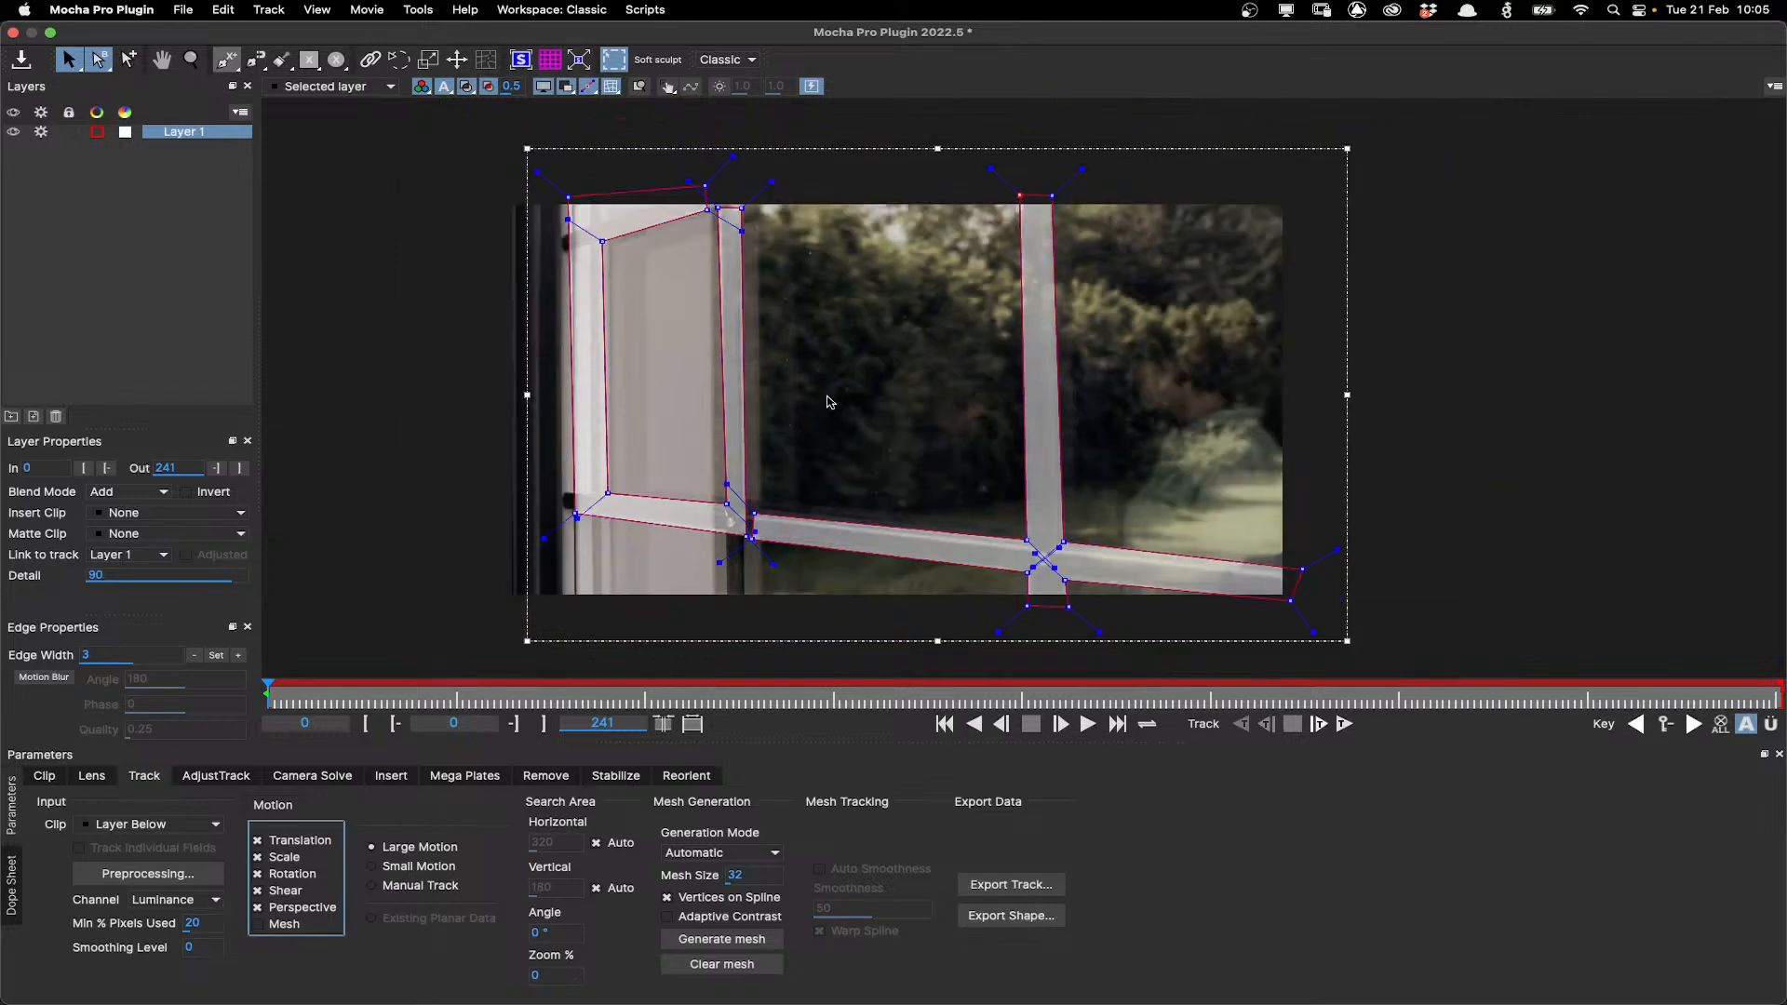
pyautogui.scroll(3, 829, 401)
pyautogui.scroll(-3, 830, 401)
pyautogui.scroll(1, 829, 401)
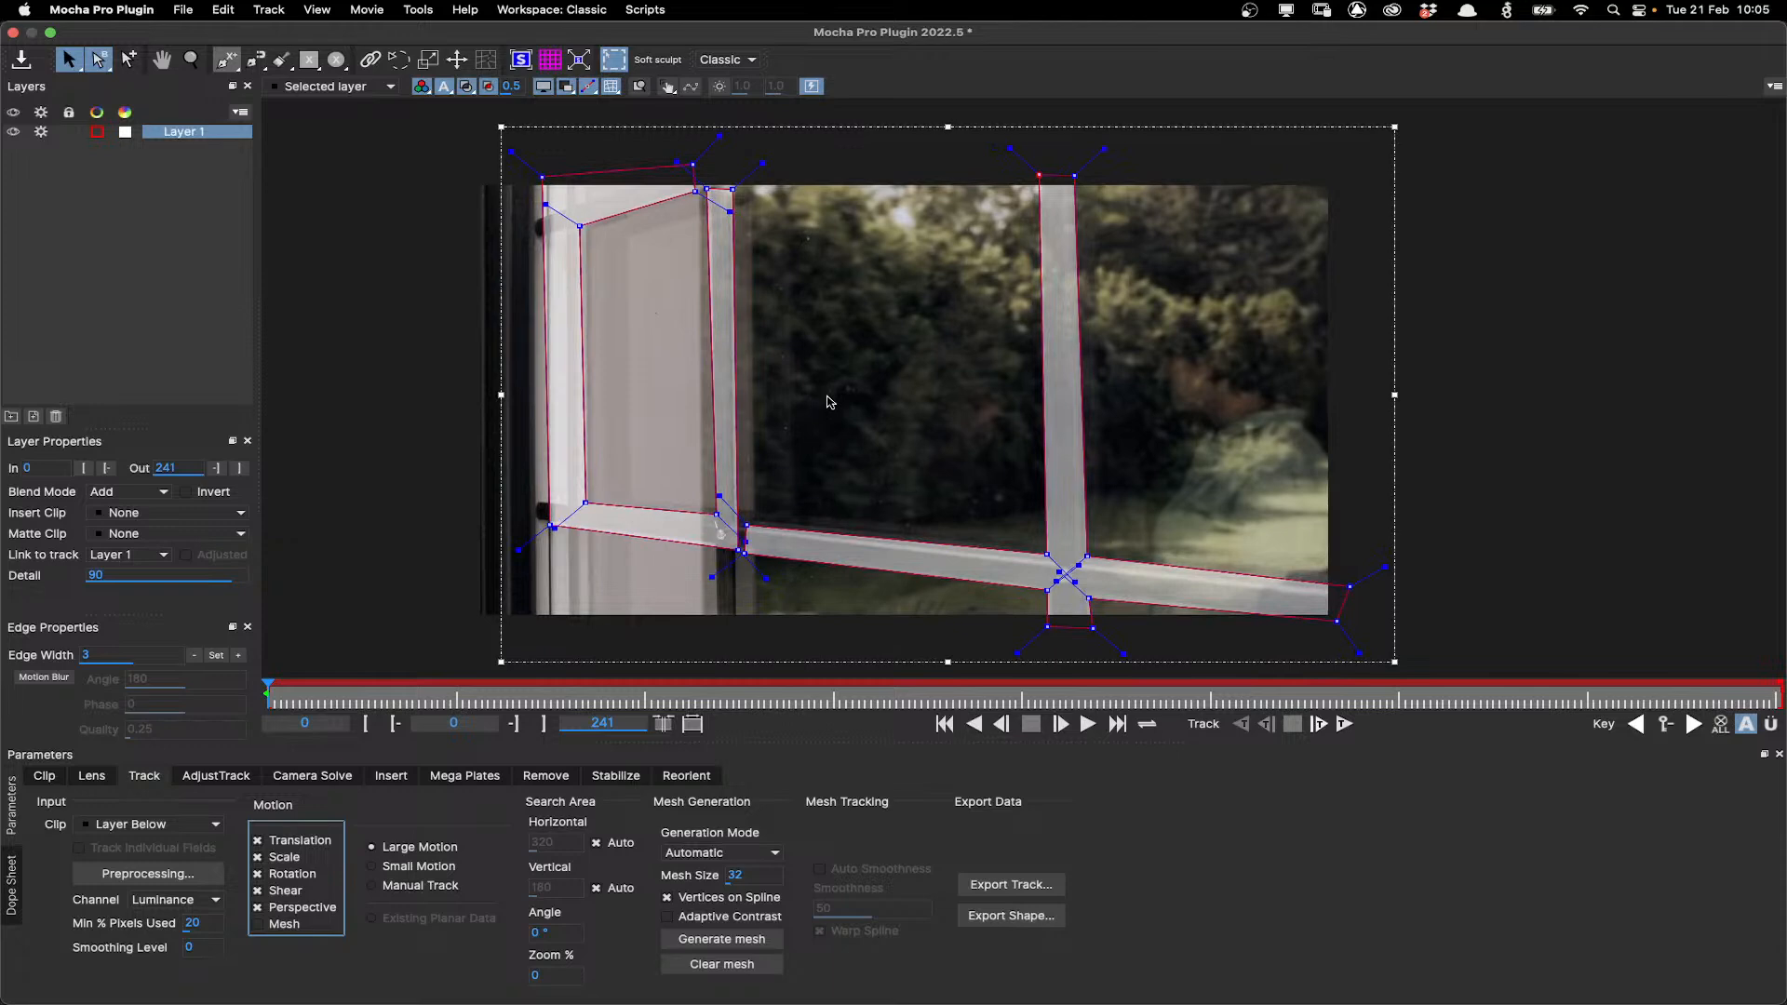
pyautogui.click(521, 60)
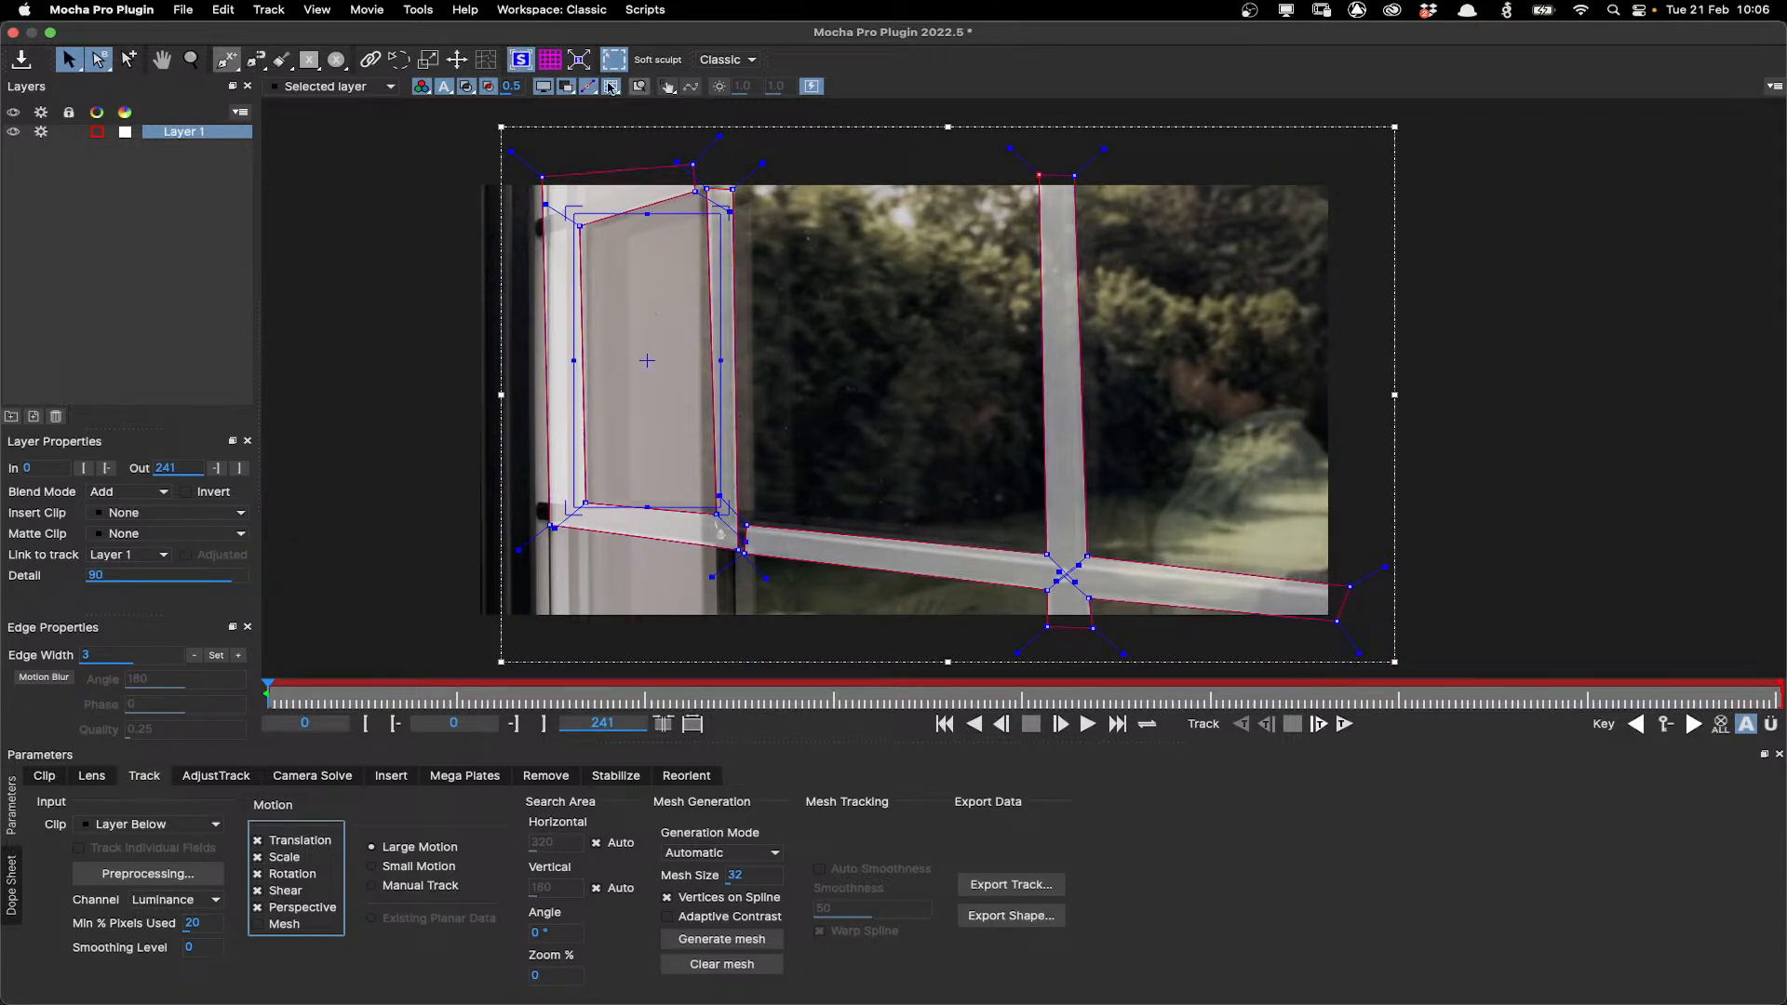
pyautogui.click(485, 61)
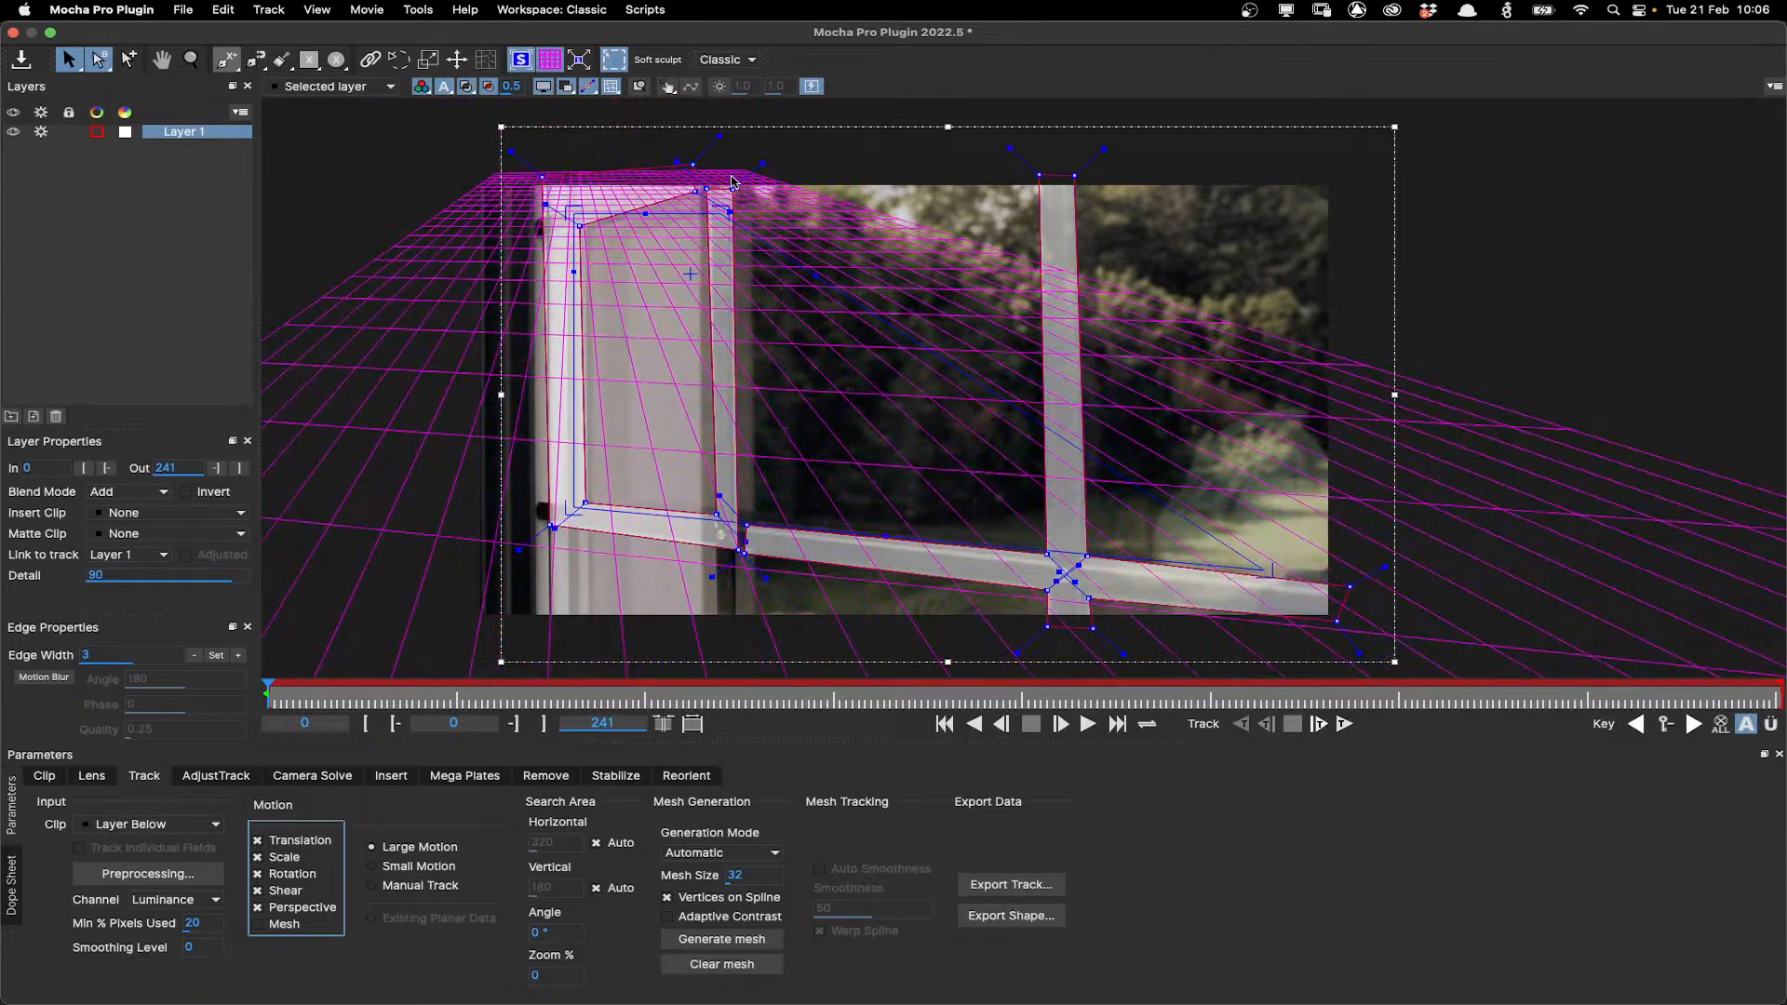
# Drag the planar surface's corners to line up with the inner corners of the window pane frame.
pyautogui.moveTo(696, 192); pyautogui.dragTo(738, 194)
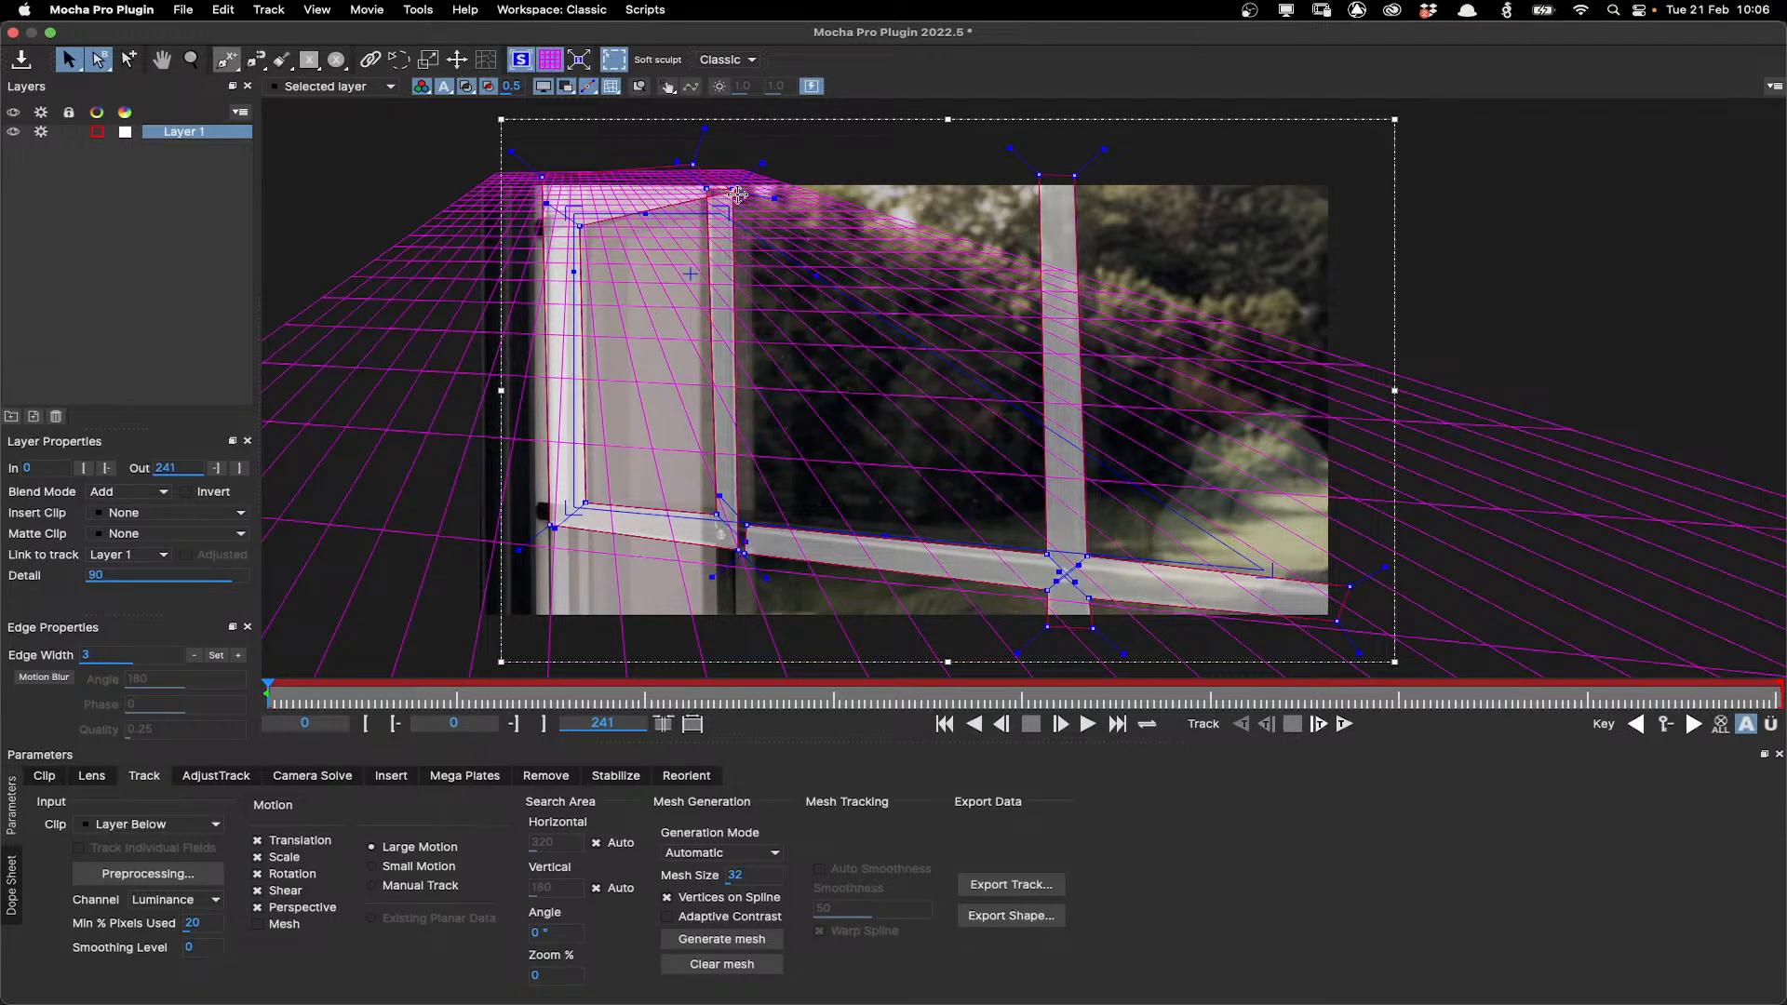
pyautogui.press('super+z')
pyautogui.press('6')
pyautogui.moveTo(725, 210); pyautogui.dragTo(1209, 120)
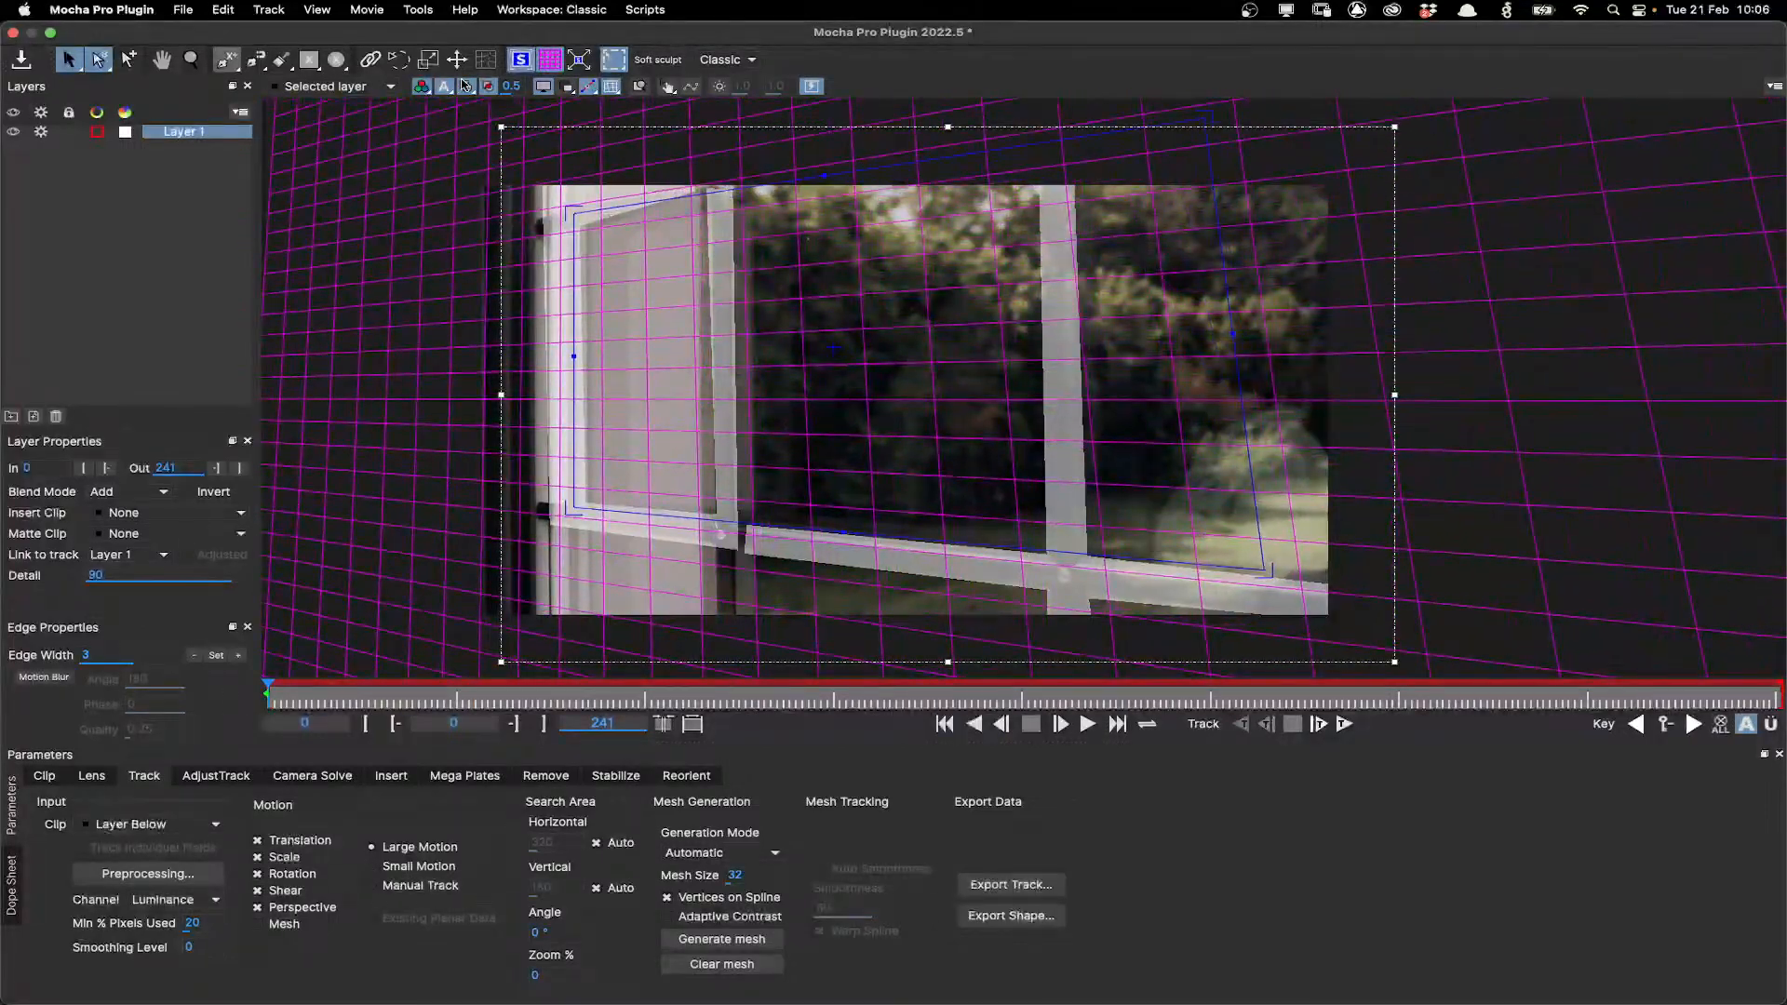
pyautogui.click(463, 86)
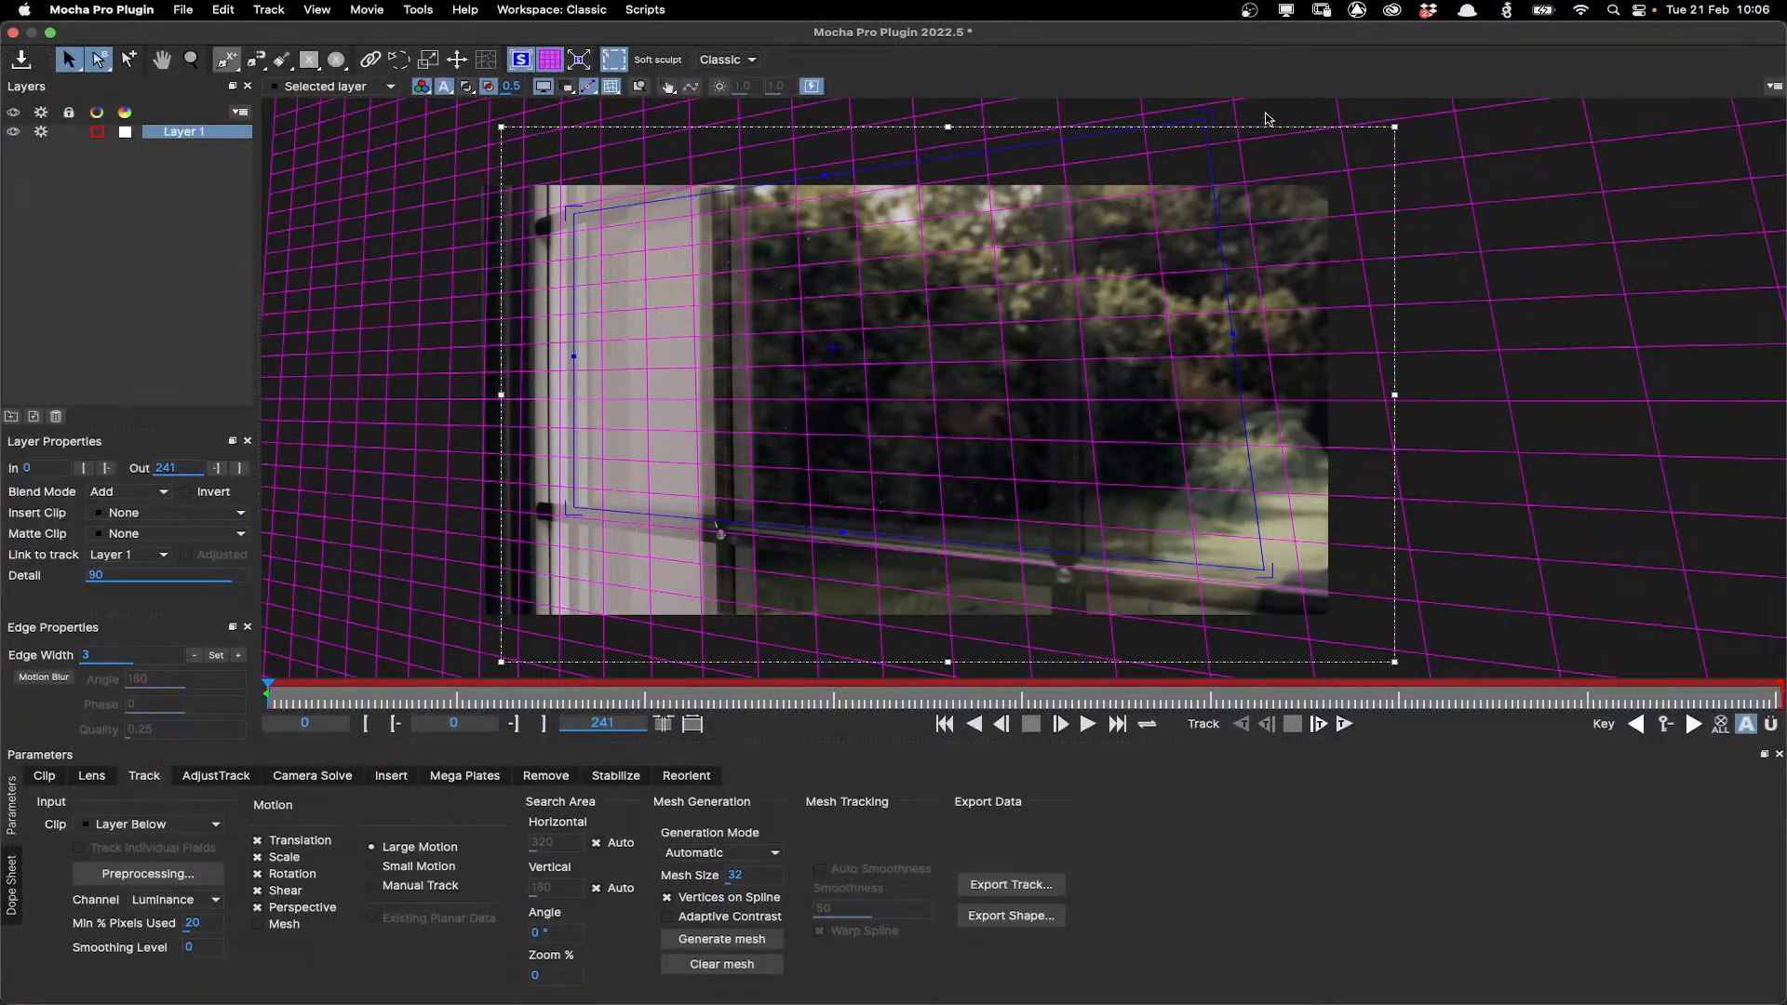
pyautogui.moveTo(1209, 119); pyautogui.dragTo(1073, 147)
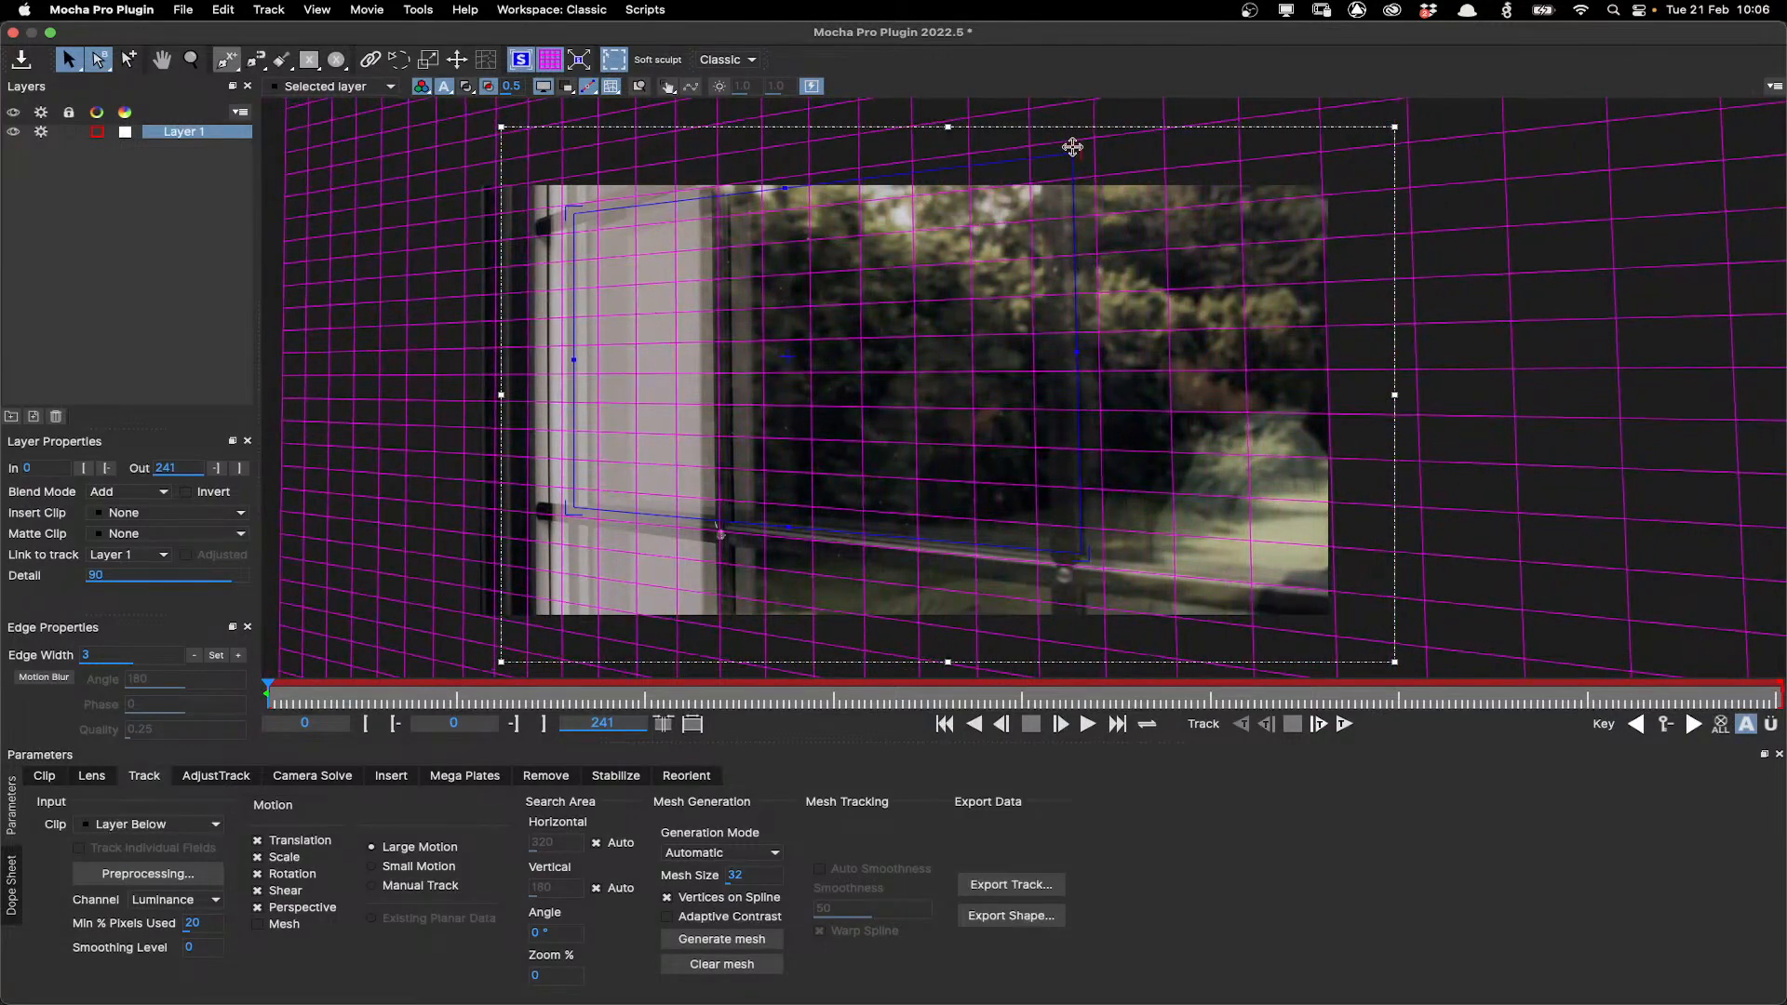
pyautogui.moveTo(1081, 558); pyautogui.dragTo(1084, 554)
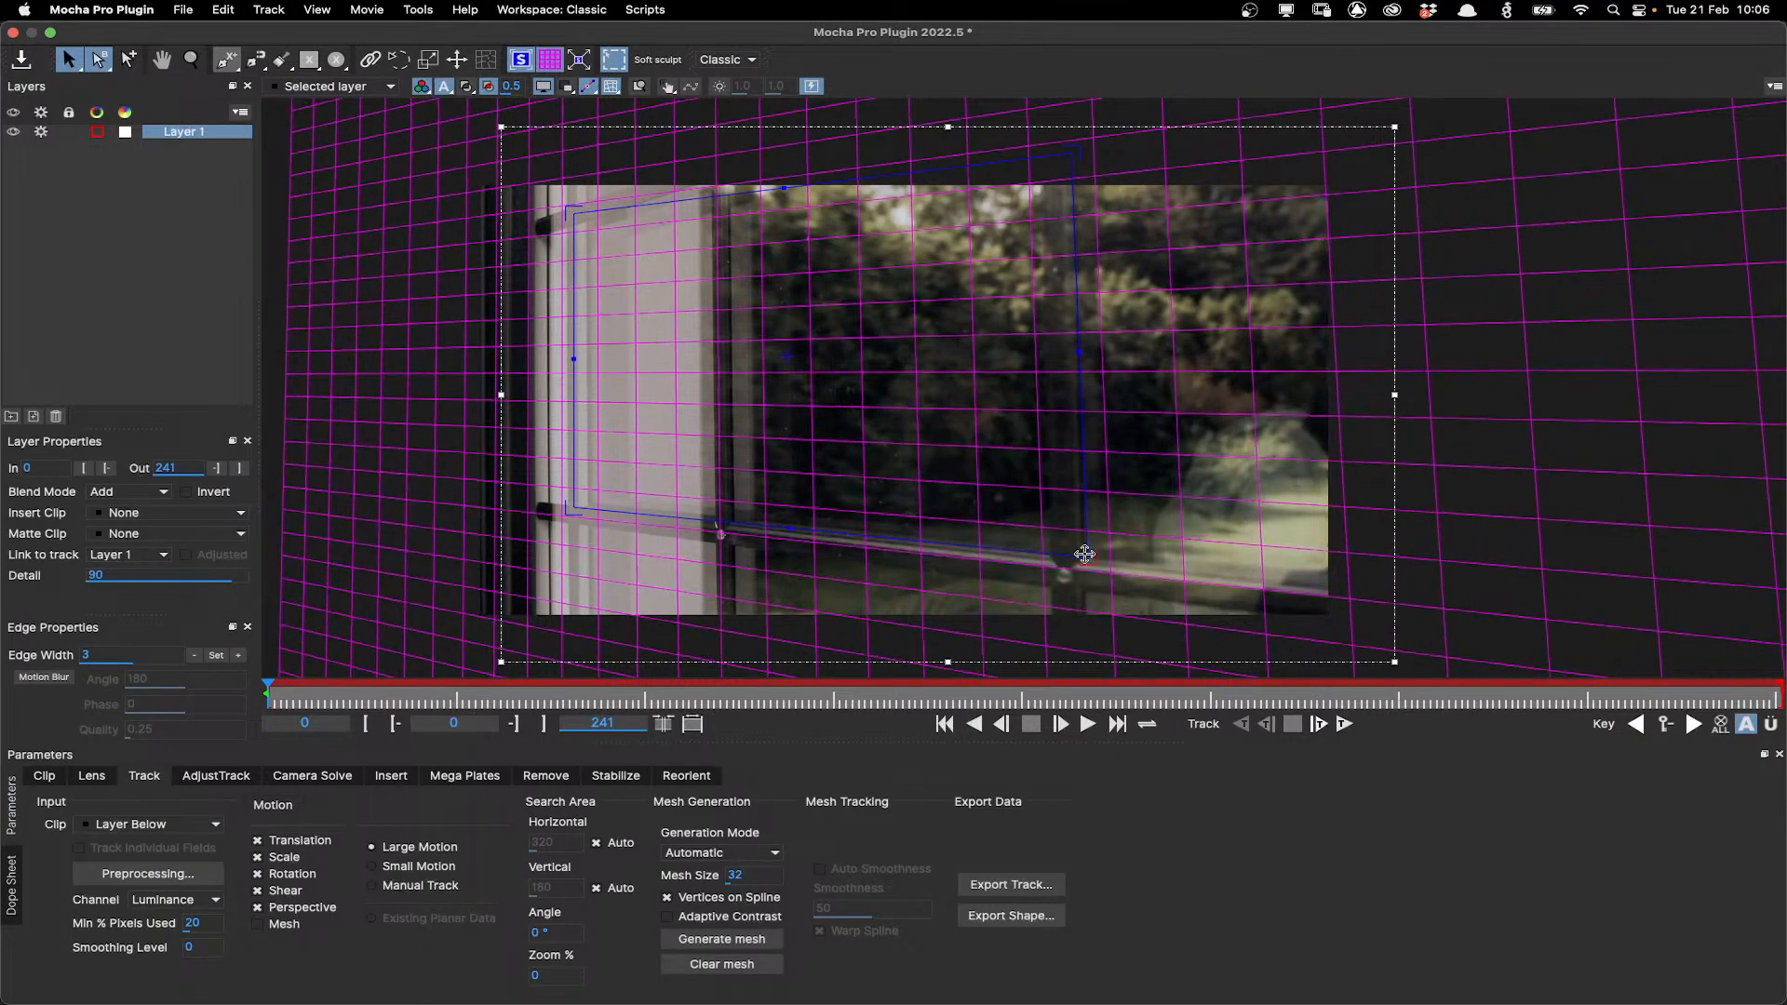
pyautogui.moveTo(568, 207); pyautogui.dragTo(567, 225)
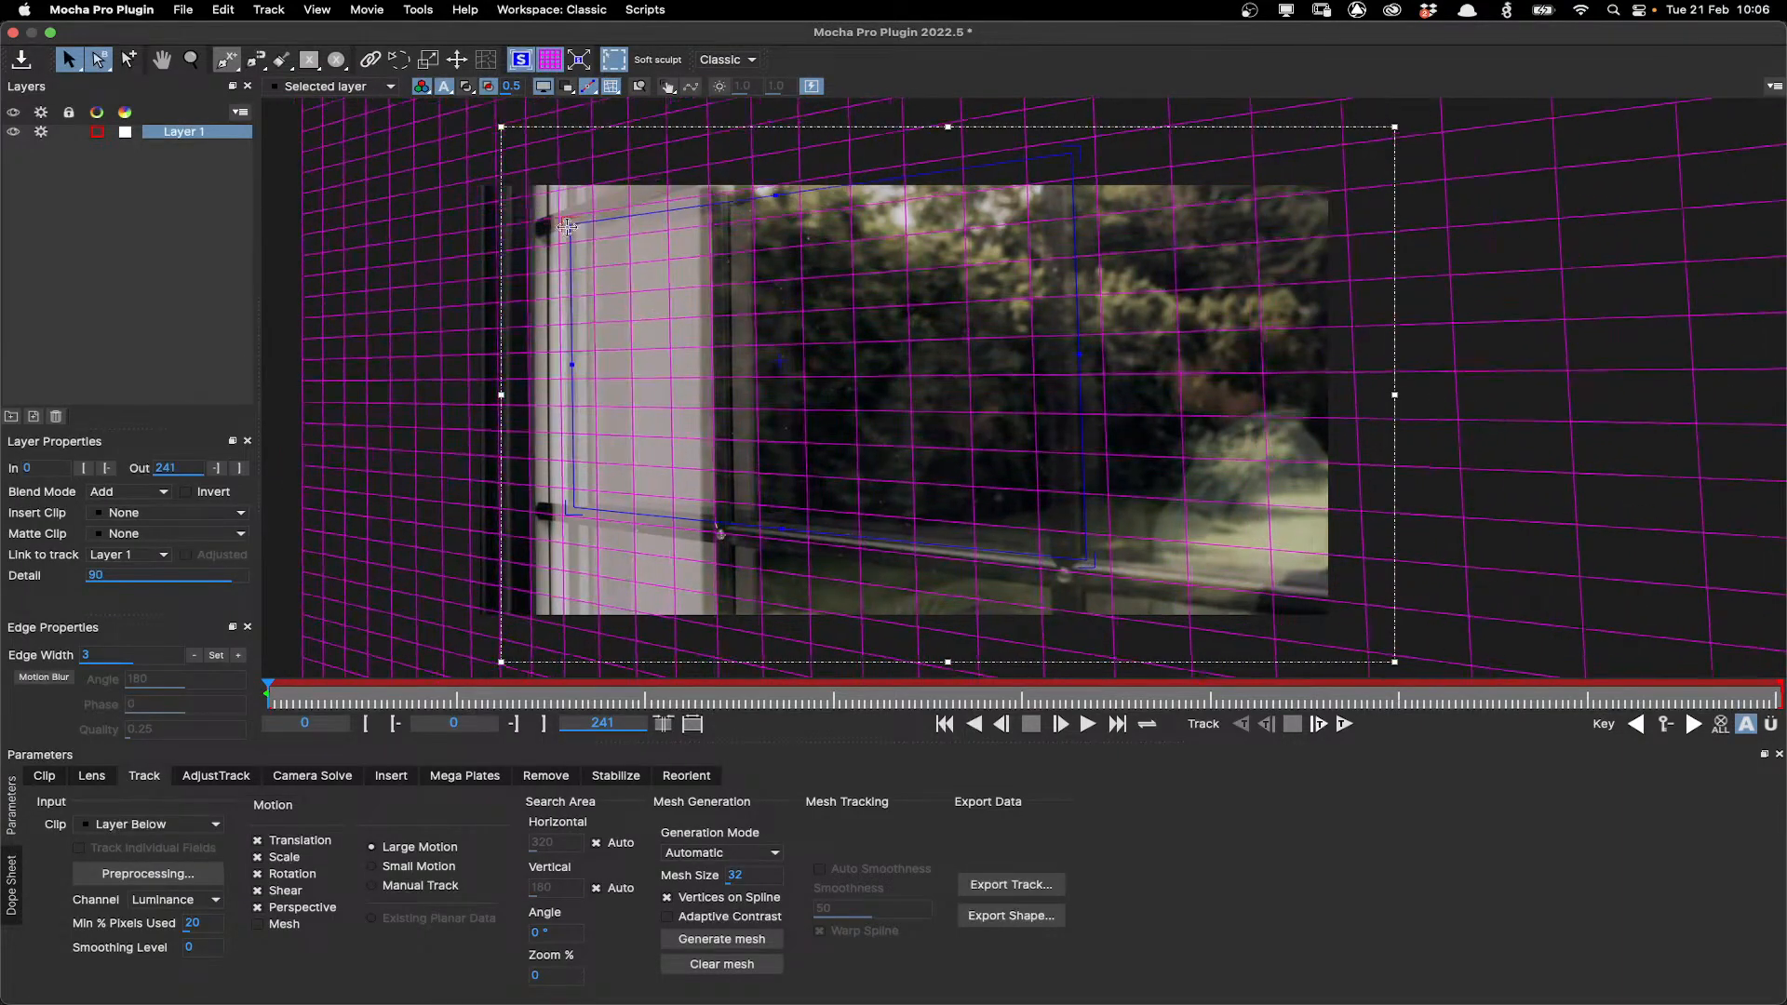
pyautogui.moveTo(1071, 151); pyautogui.dragTo(1094, 72)
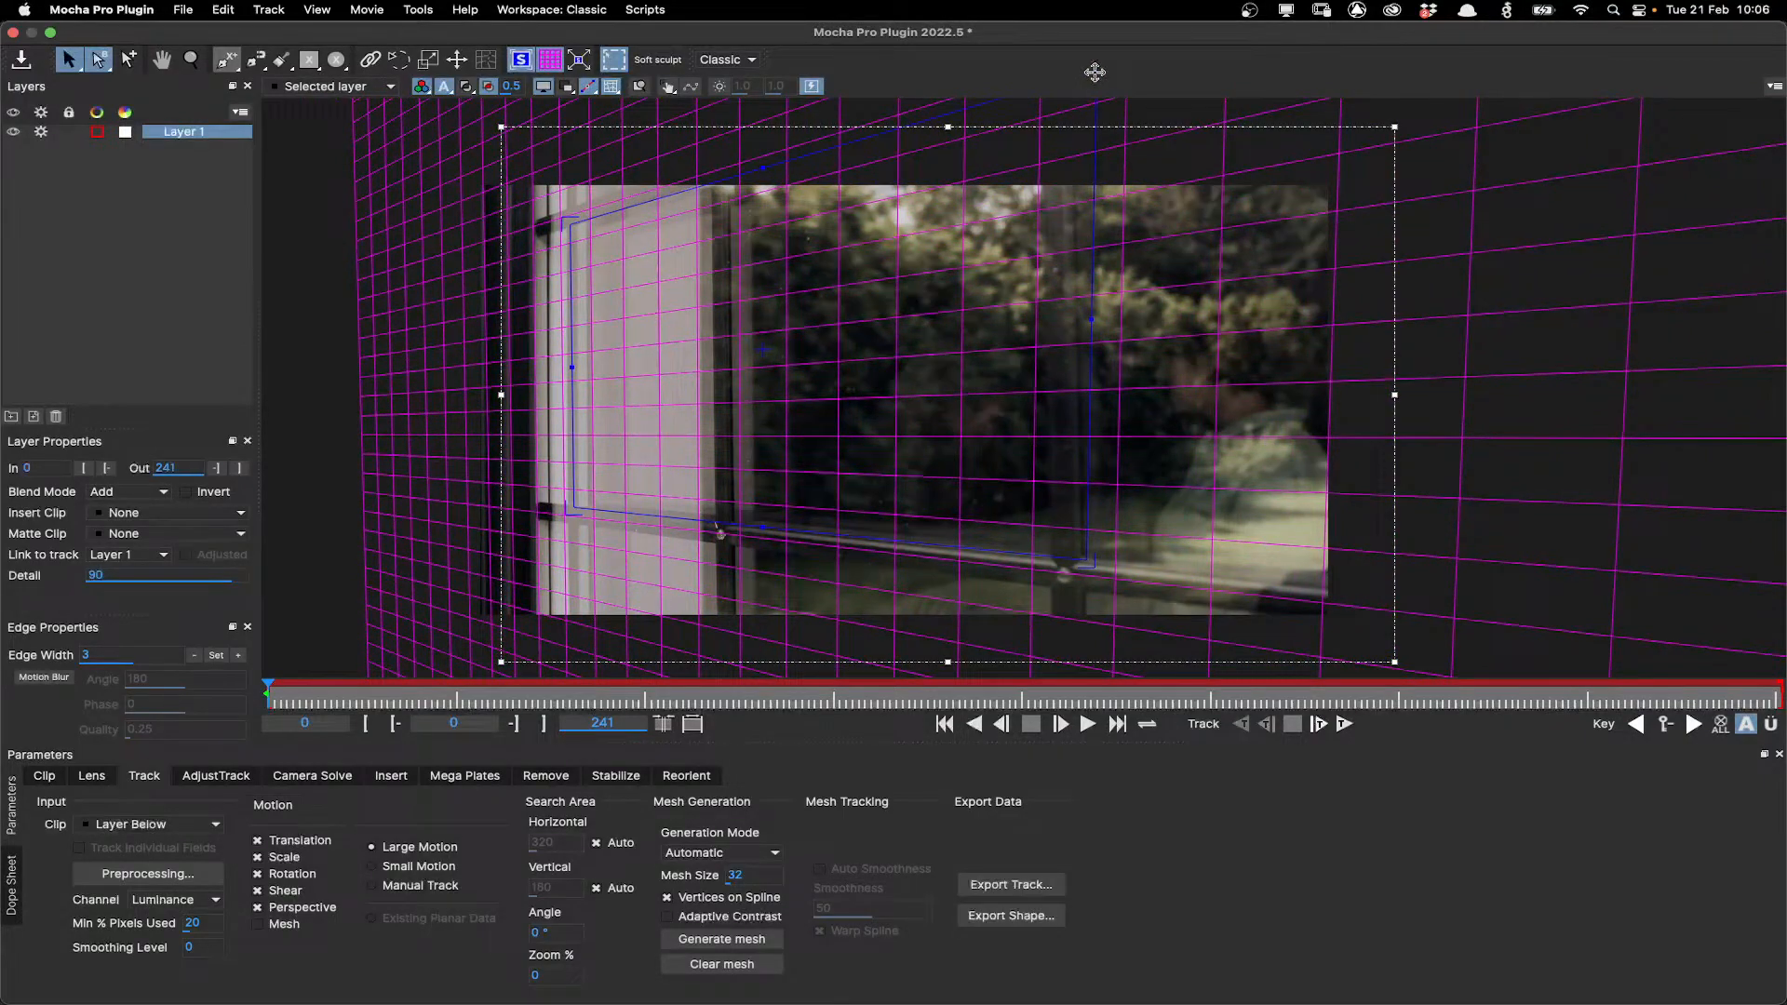
pyautogui.moveTo(569, 508); pyautogui.dragTo(574, 500)
pyautogui.moveTo(571, 220); pyautogui.dragTo(562, 218)
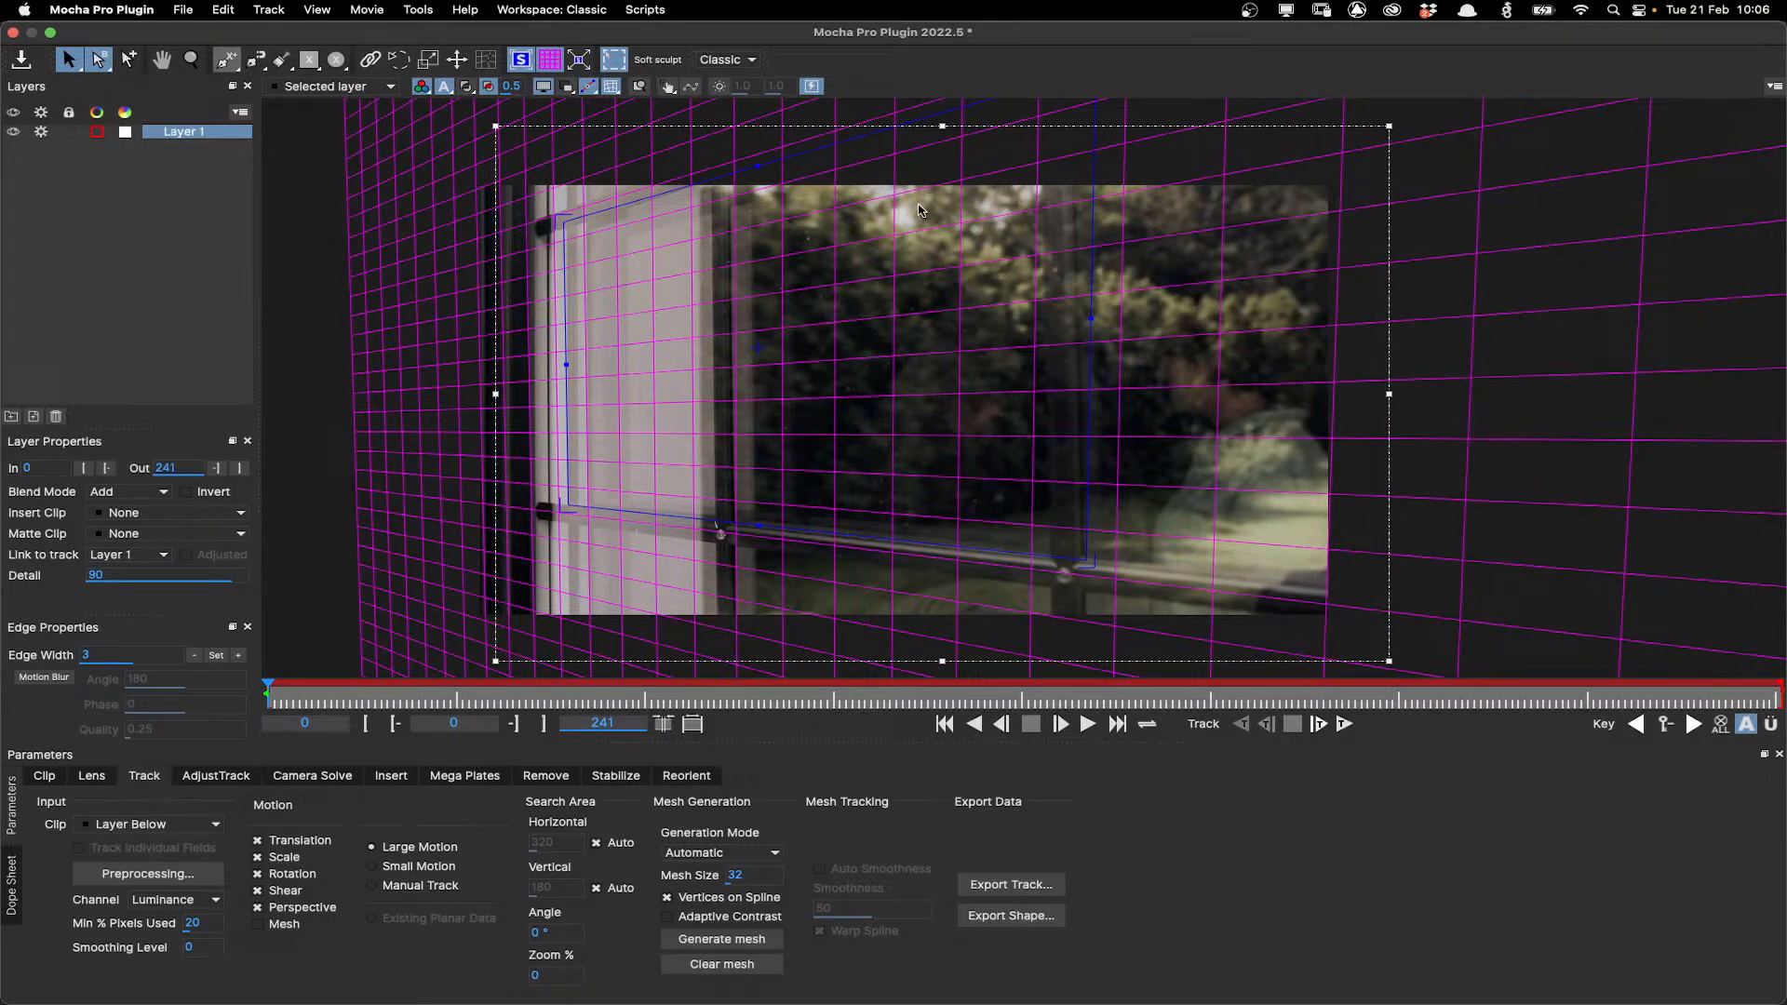
pyautogui.moveTo(984, 225); pyautogui.dragTo(990, 226)
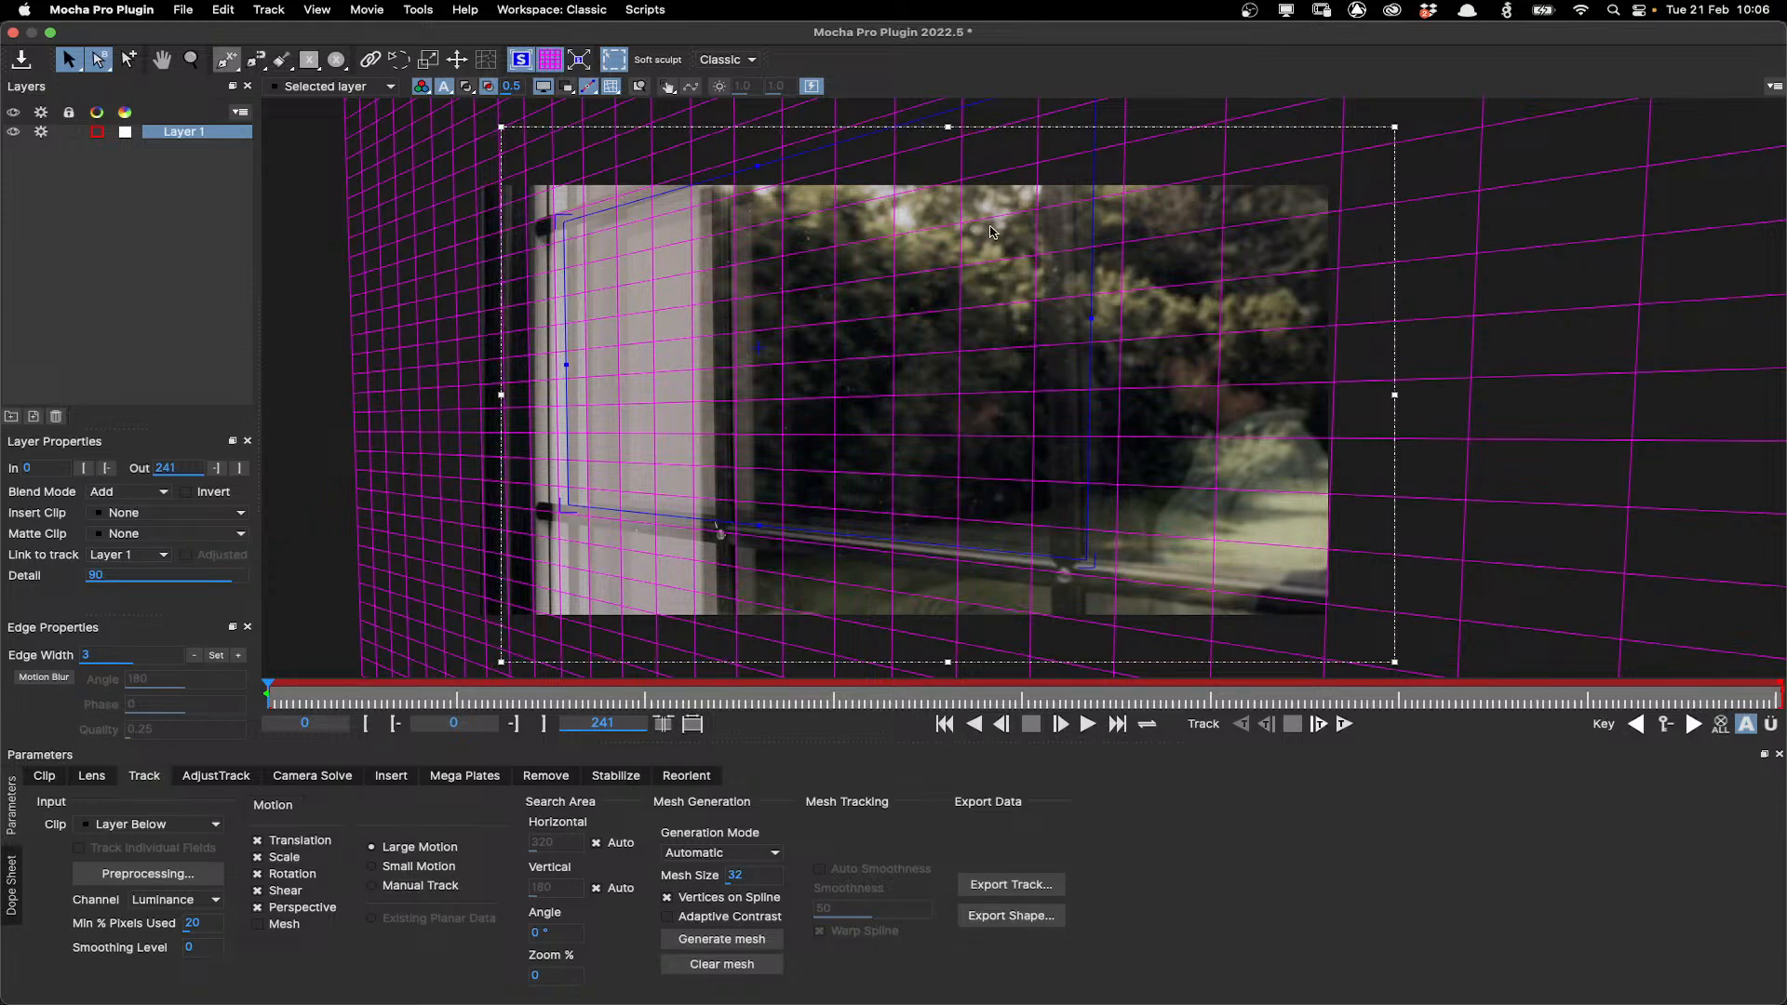
# Hide the grid and track the layer forward through the clip, briefly opening the Preprocessing options.
pyautogui.click(559, 86)
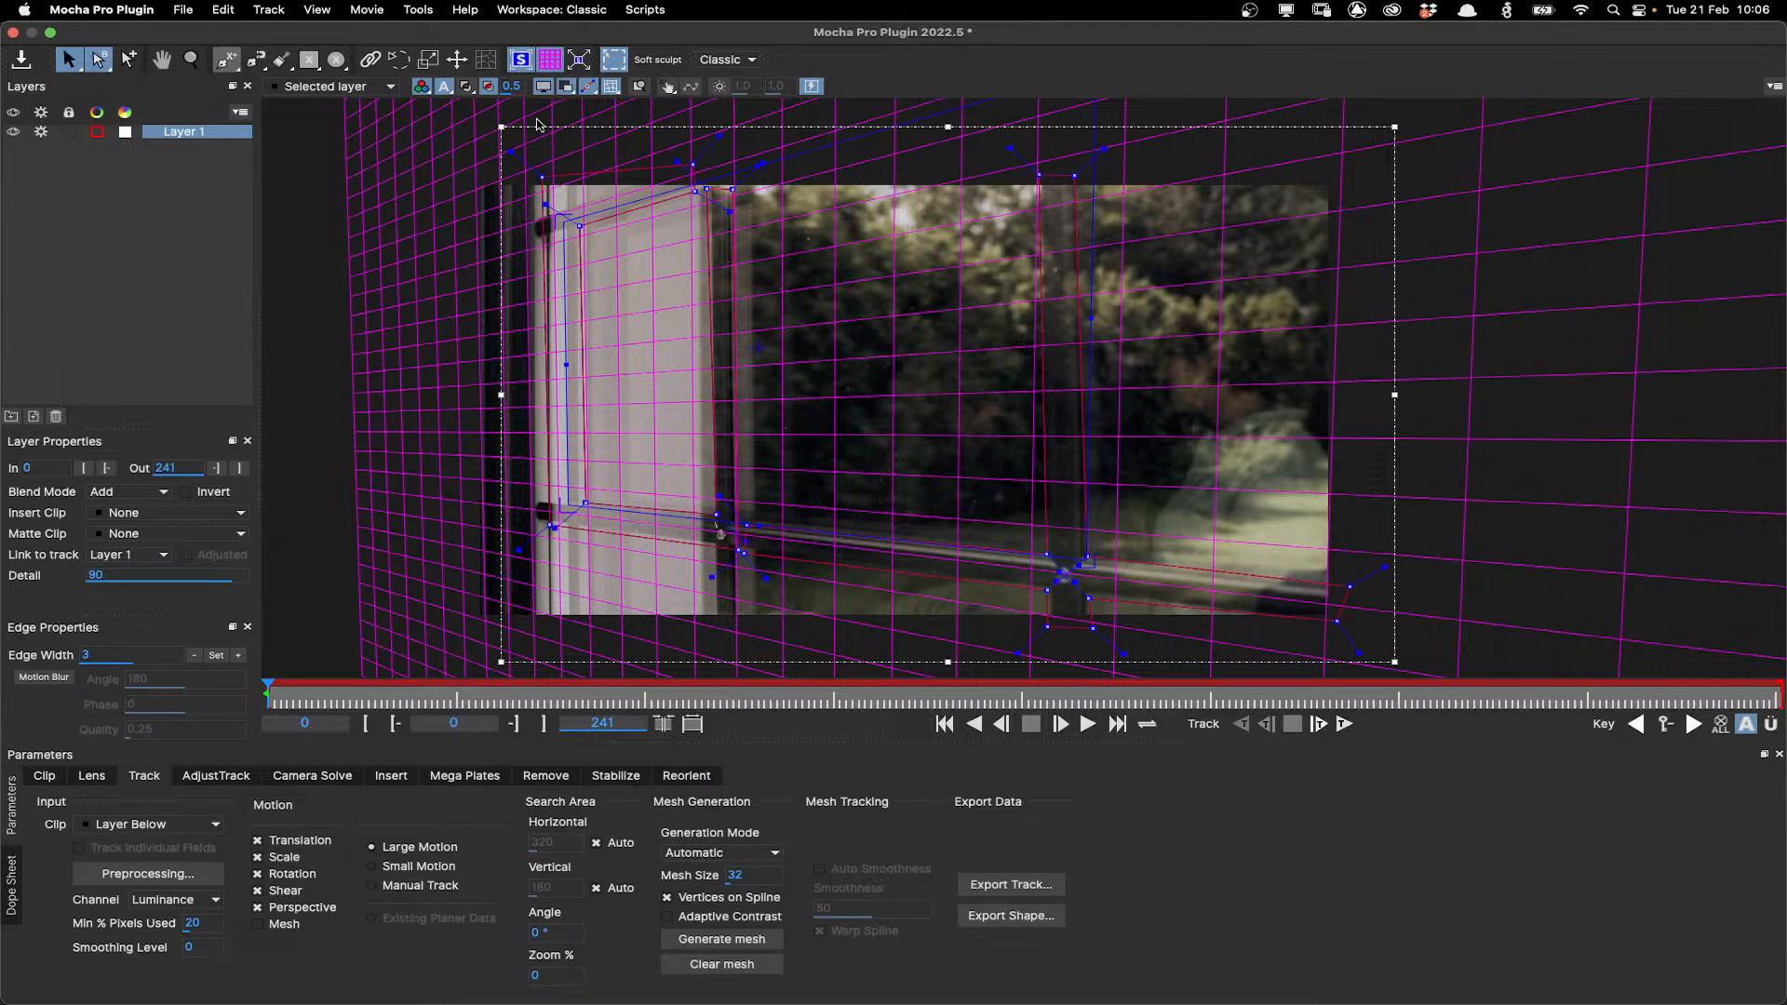
pyautogui.click(550, 60)
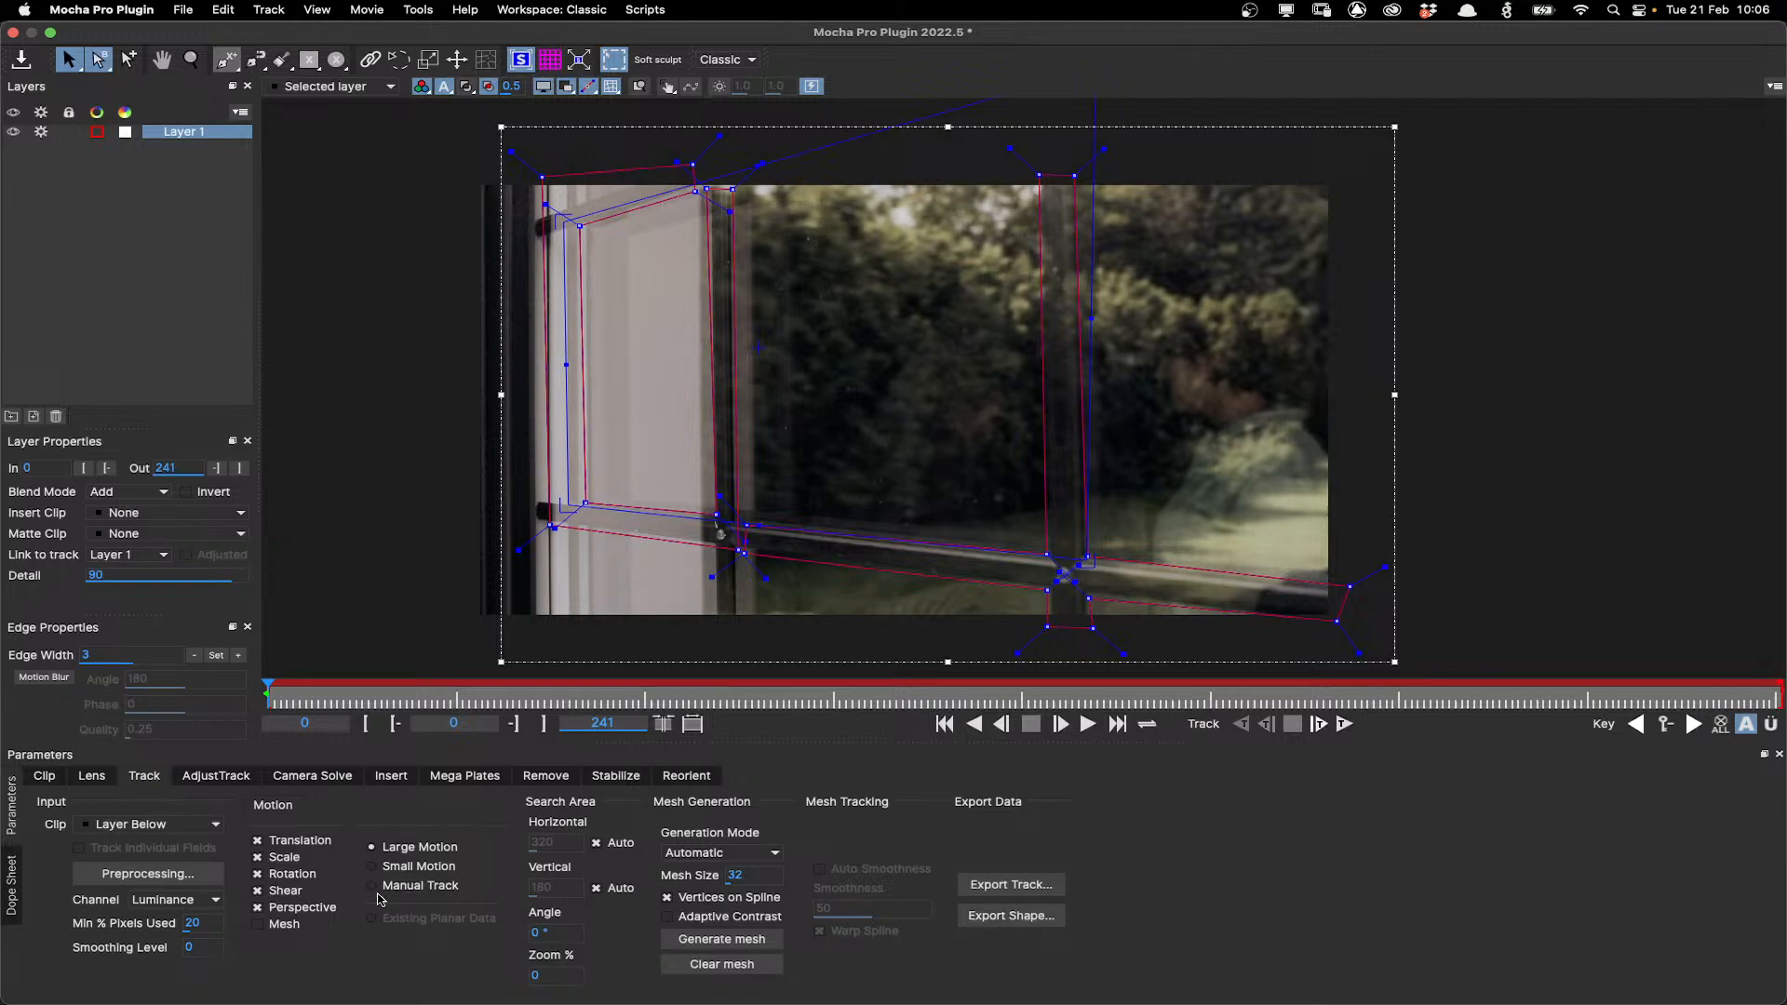
pyautogui.click(202, 924)
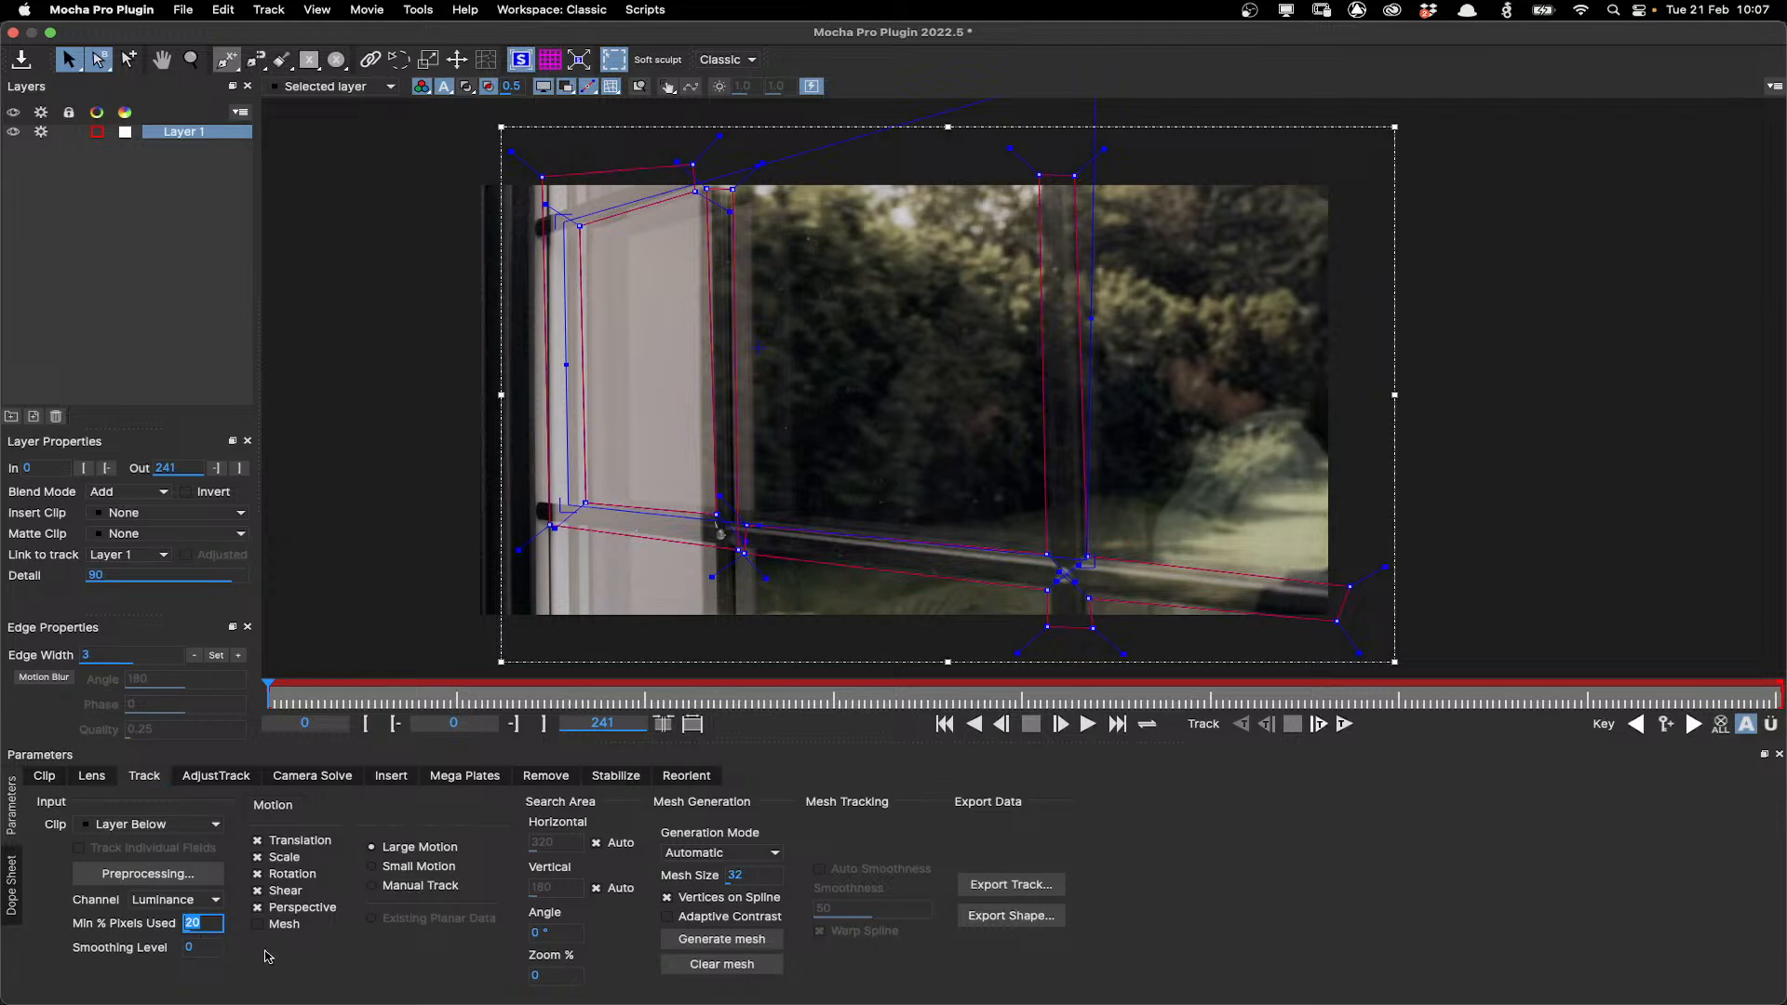
pyautogui.click(1344, 725)
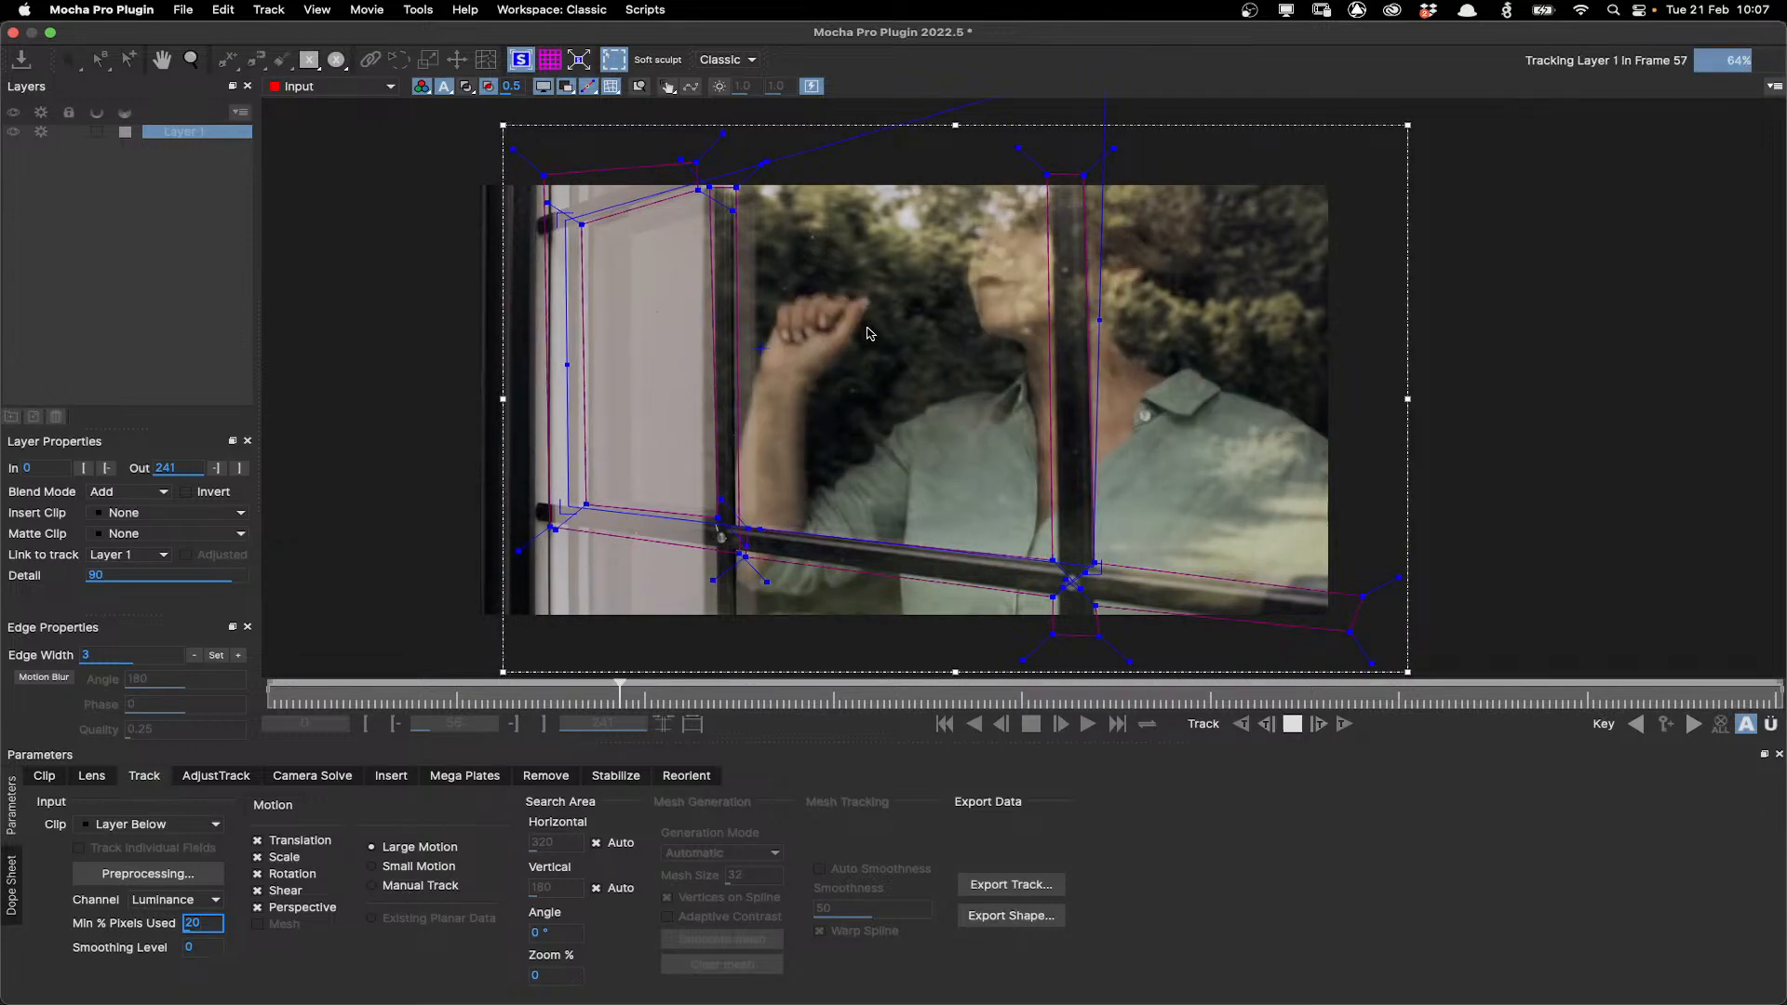
pyautogui.click(149, 873)
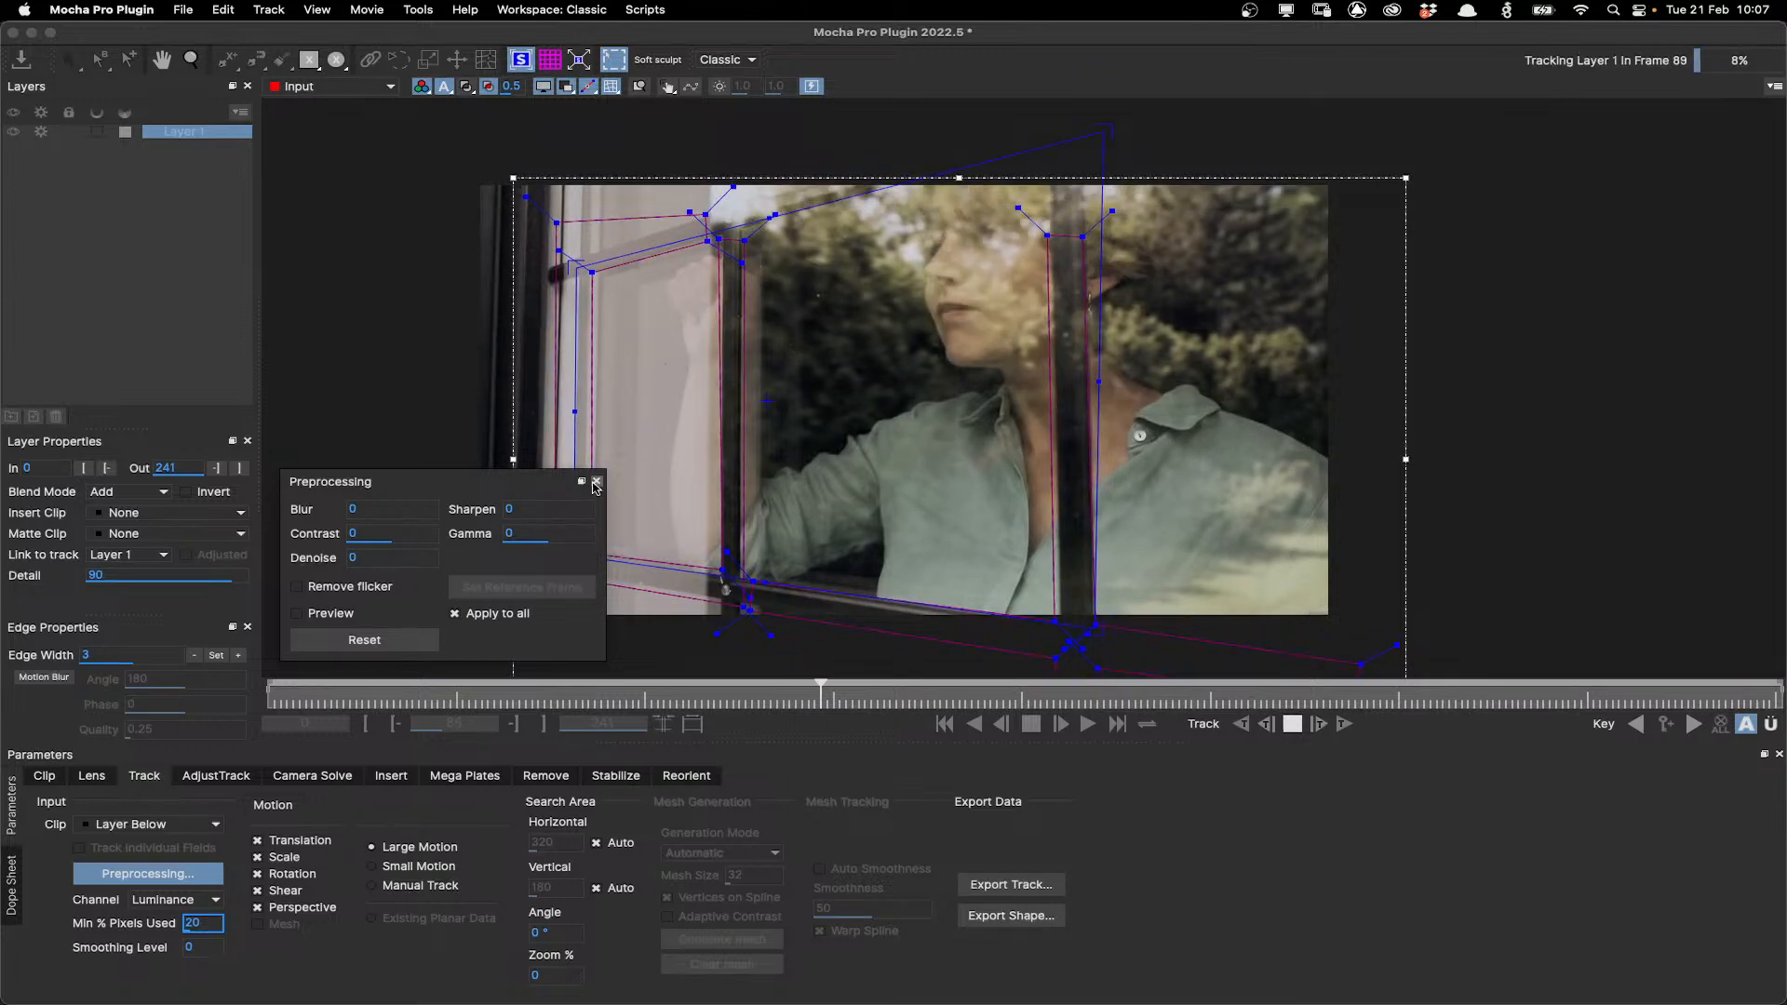
pyautogui.click(595, 482)
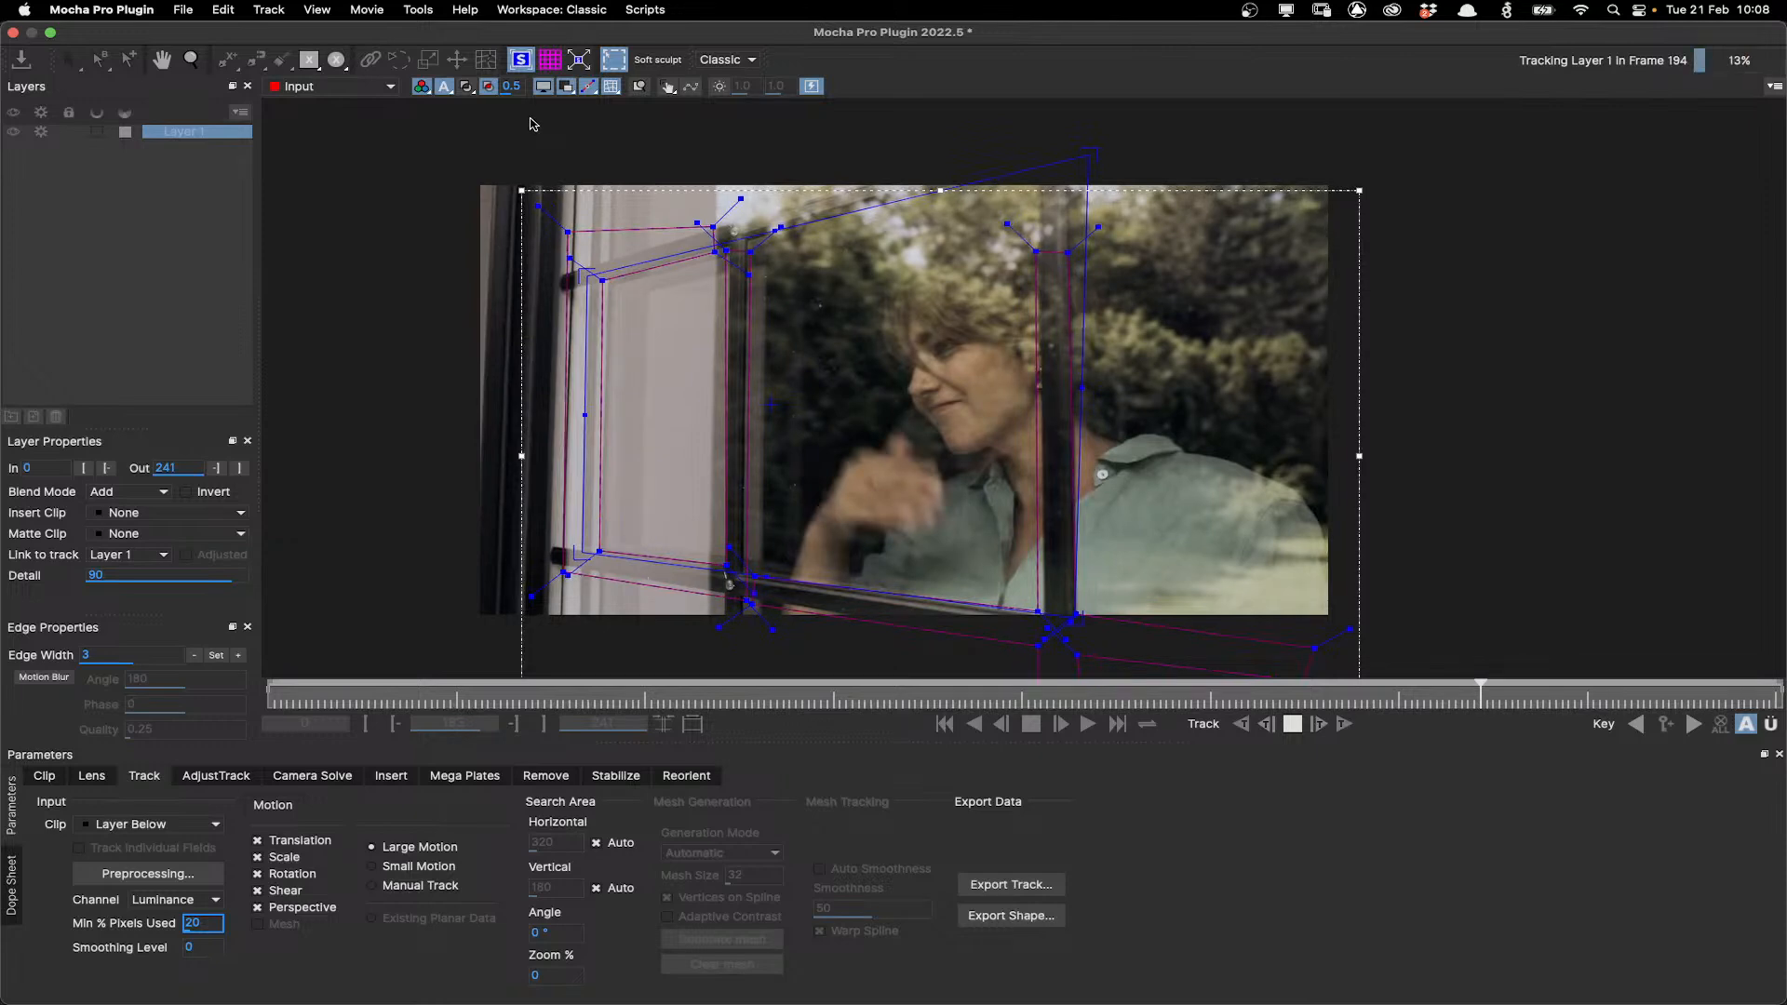
# Turn the grid back on and scrub through the clip from the first frame to review the tracked surface.
pyautogui.click(550, 60)
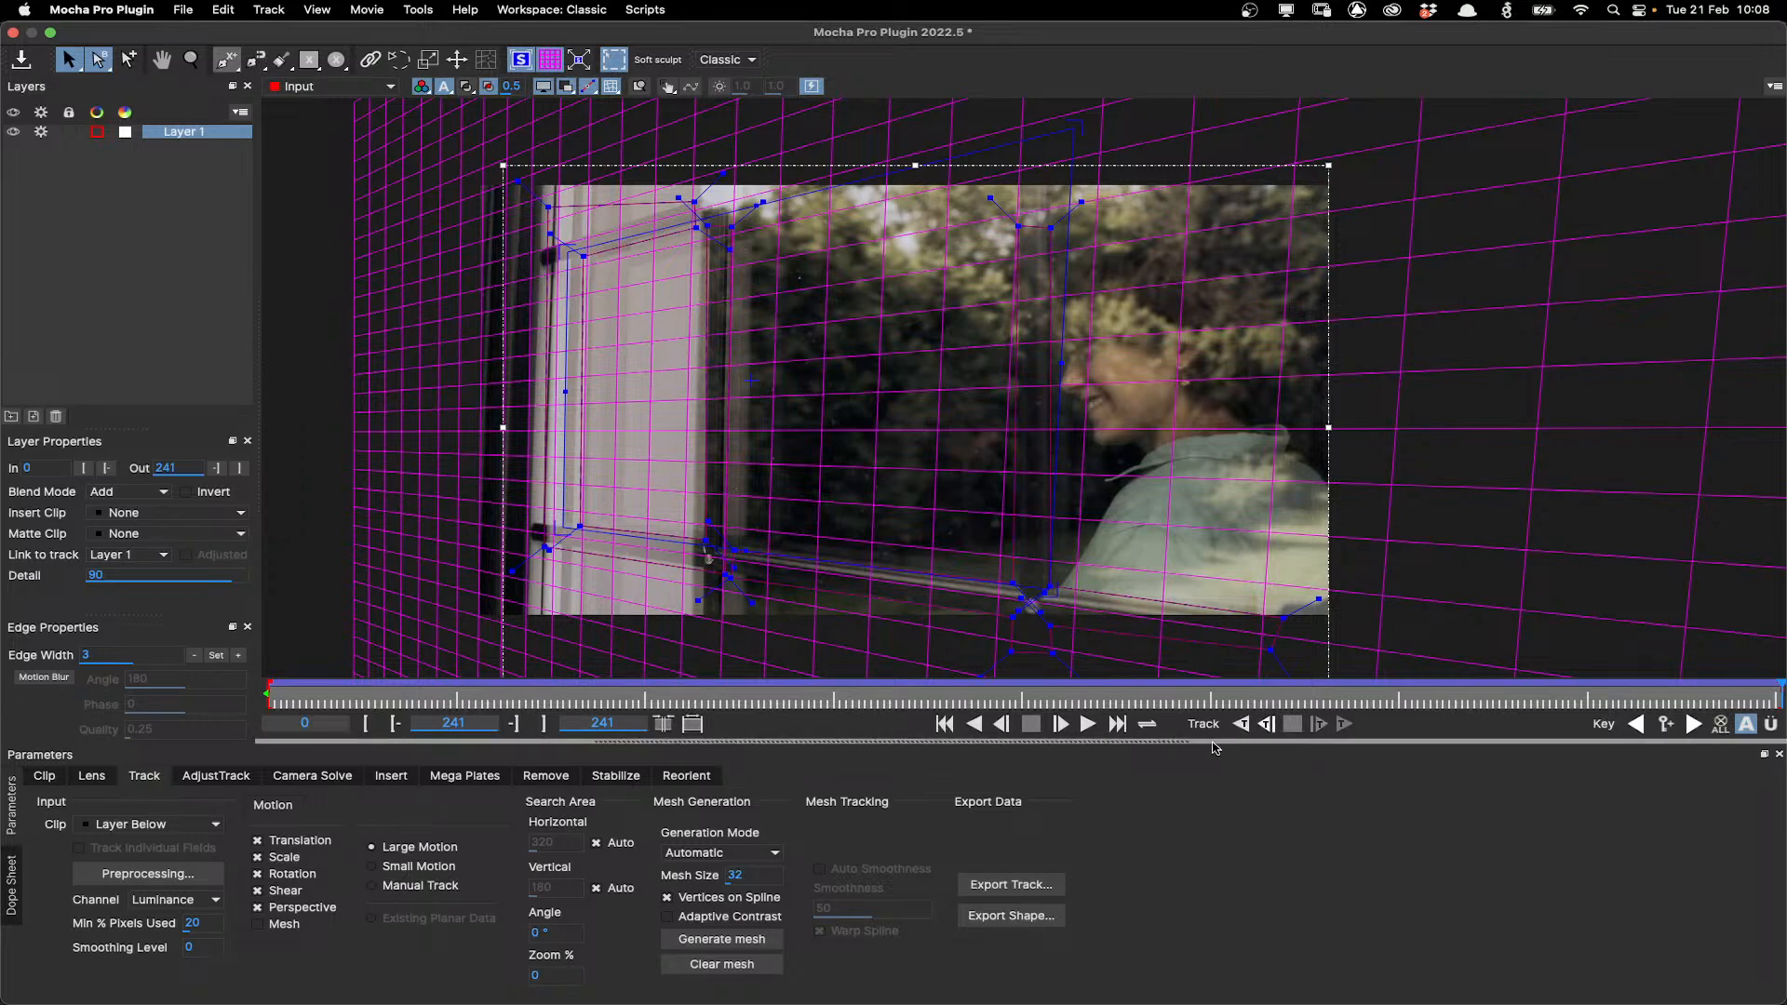
pyautogui.click(948, 726)
pyautogui.moveTo(258, 687); pyautogui.dragTo(1109, 631)
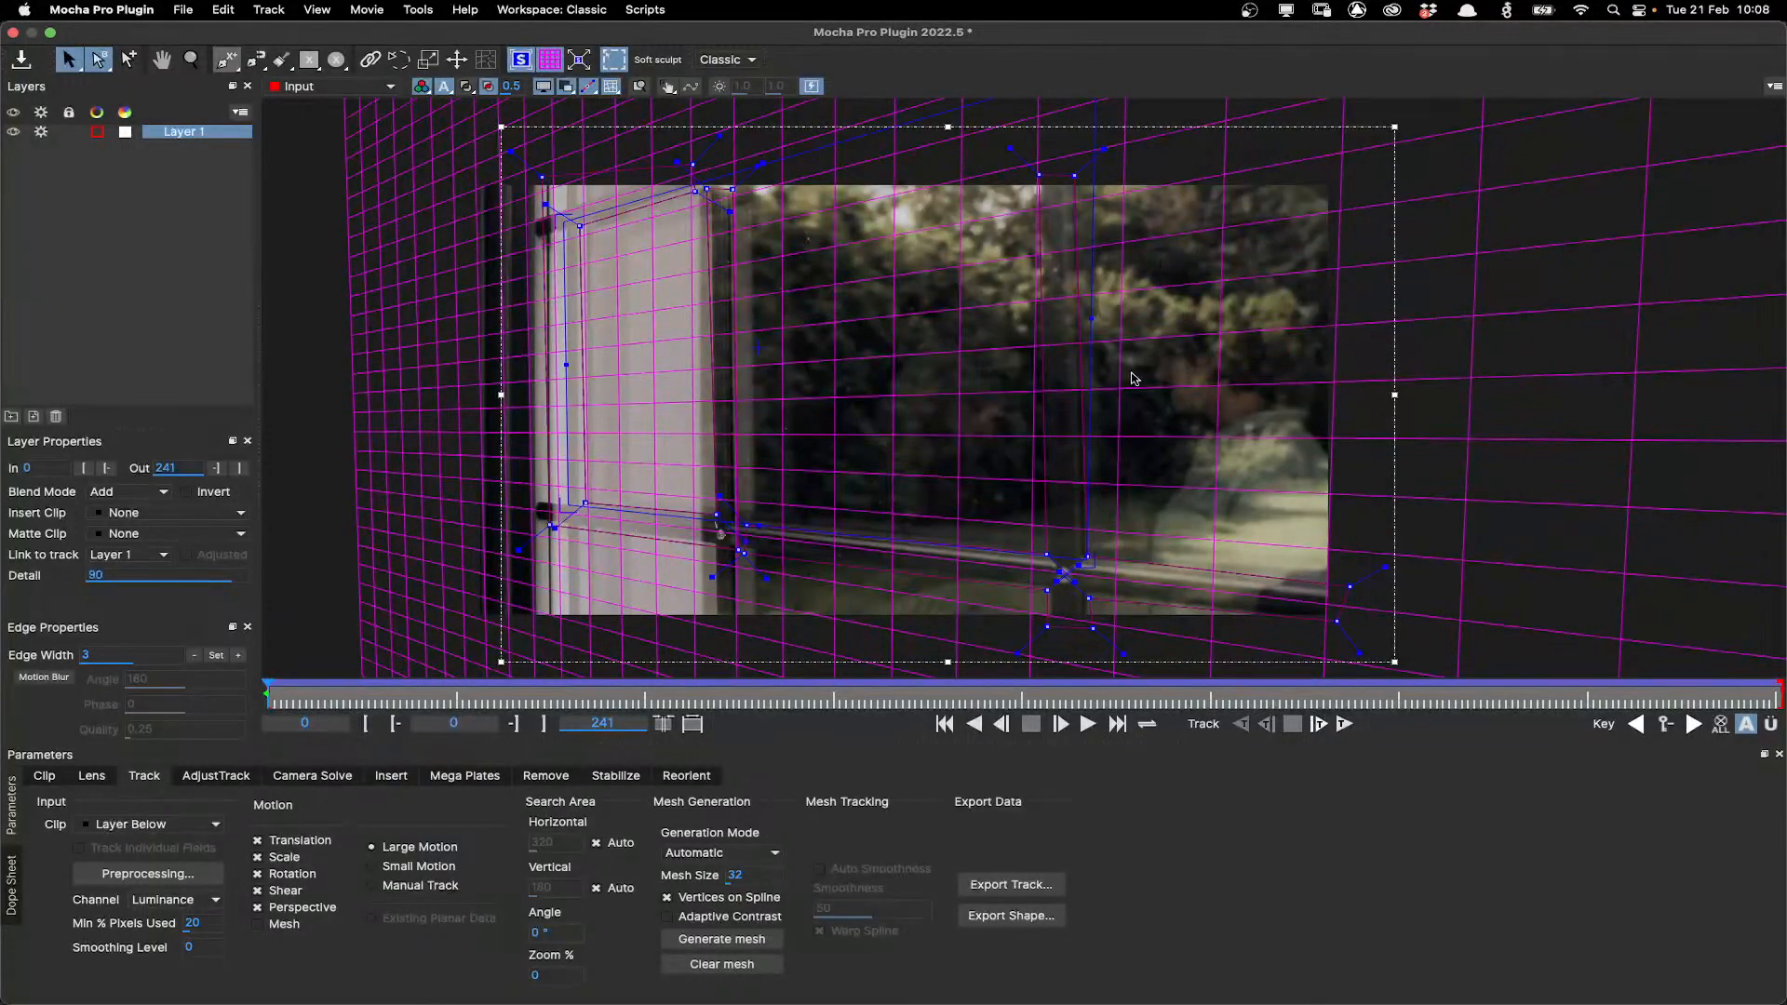
pyautogui.scroll(-2, 1133, 377)
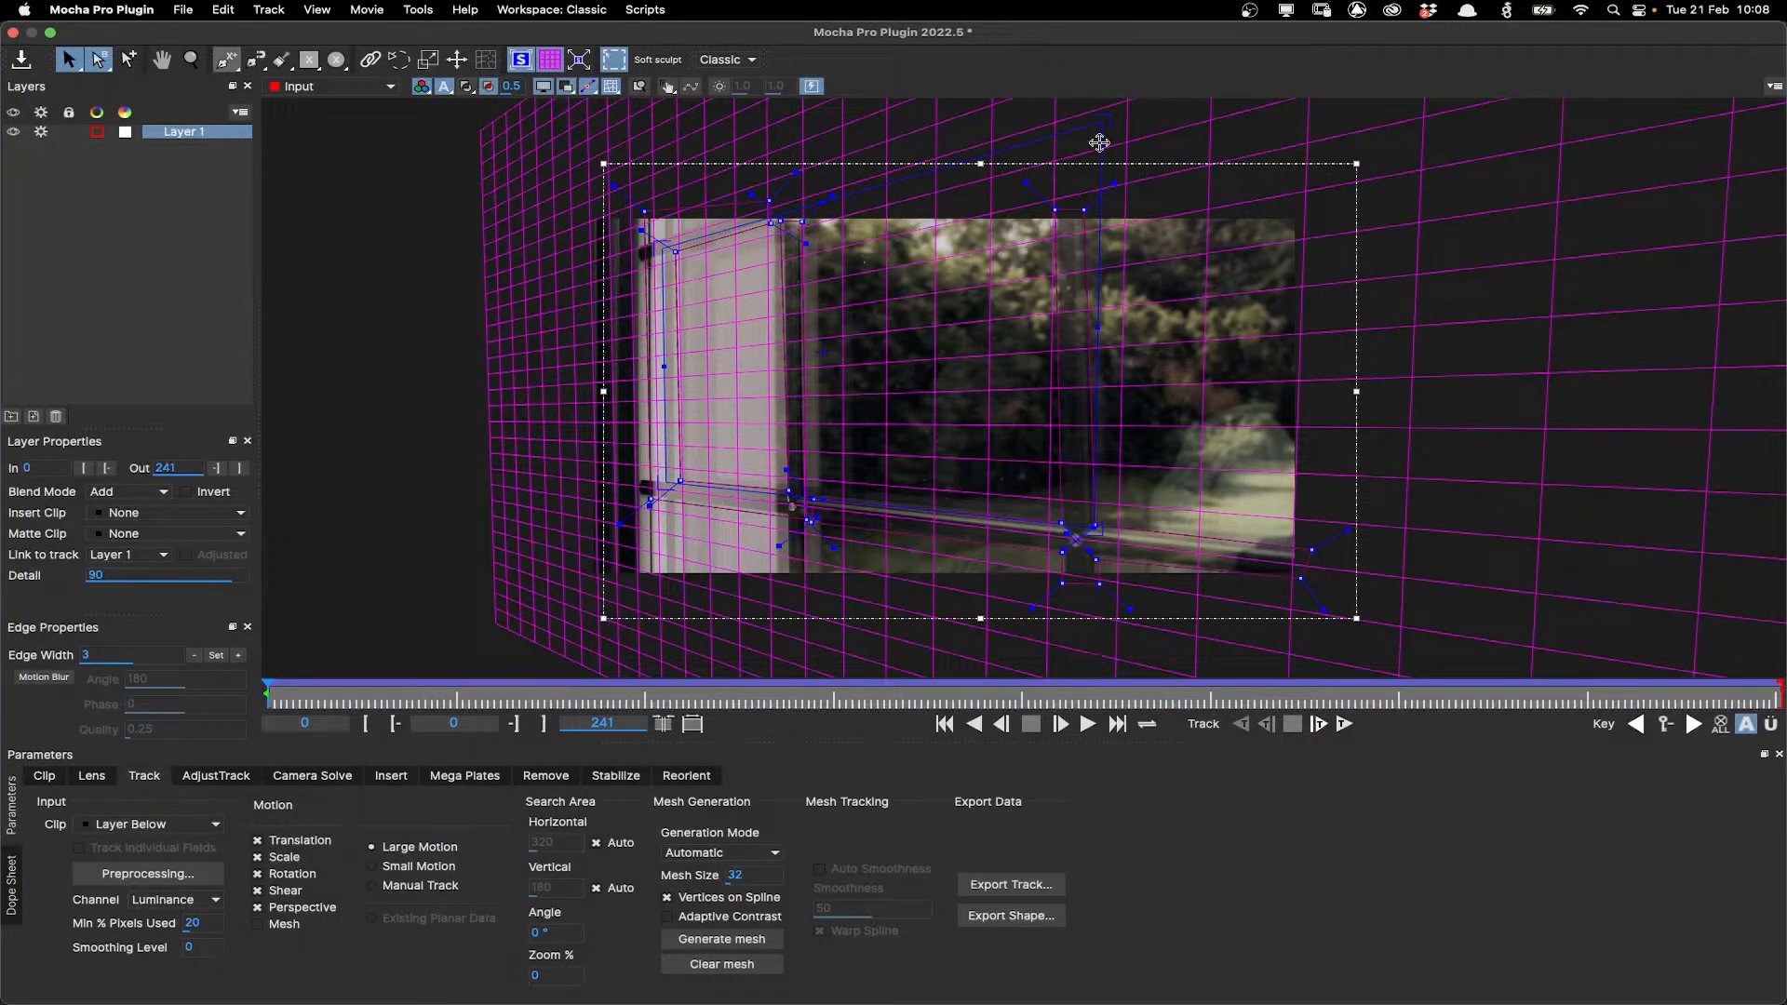
pyautogui.scroll(2, 666, 549)
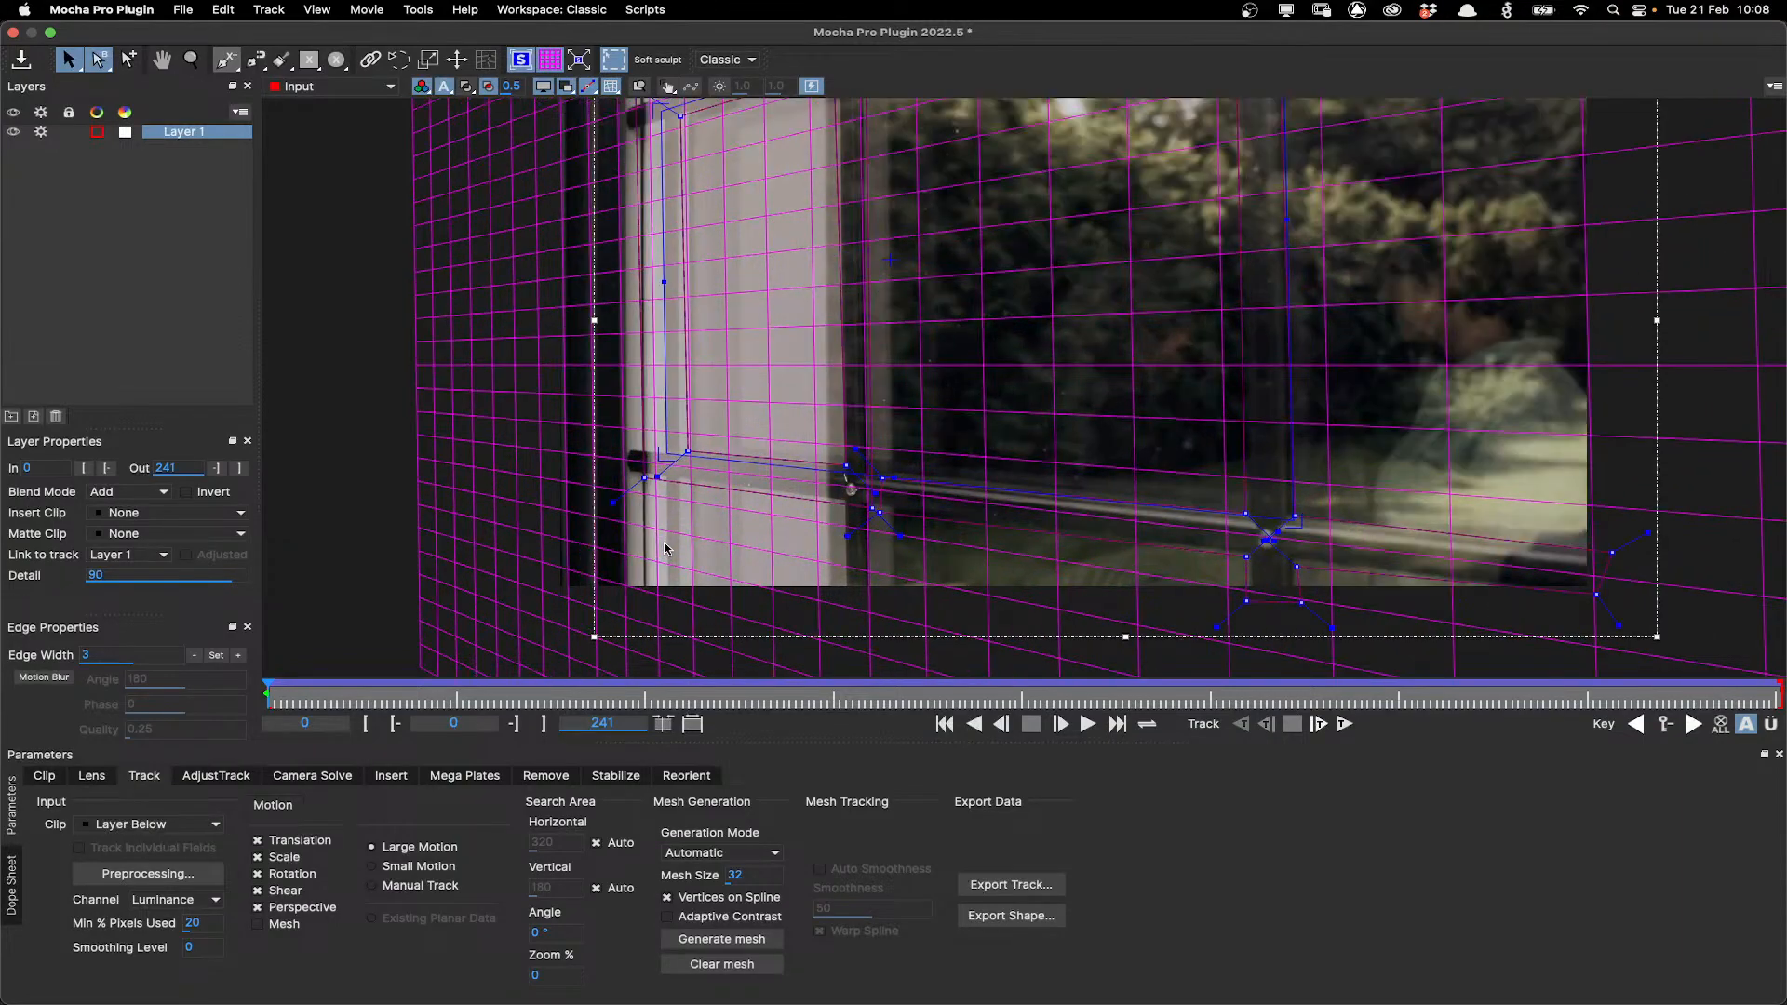
pyautogui.scroll(1, 666, 549)
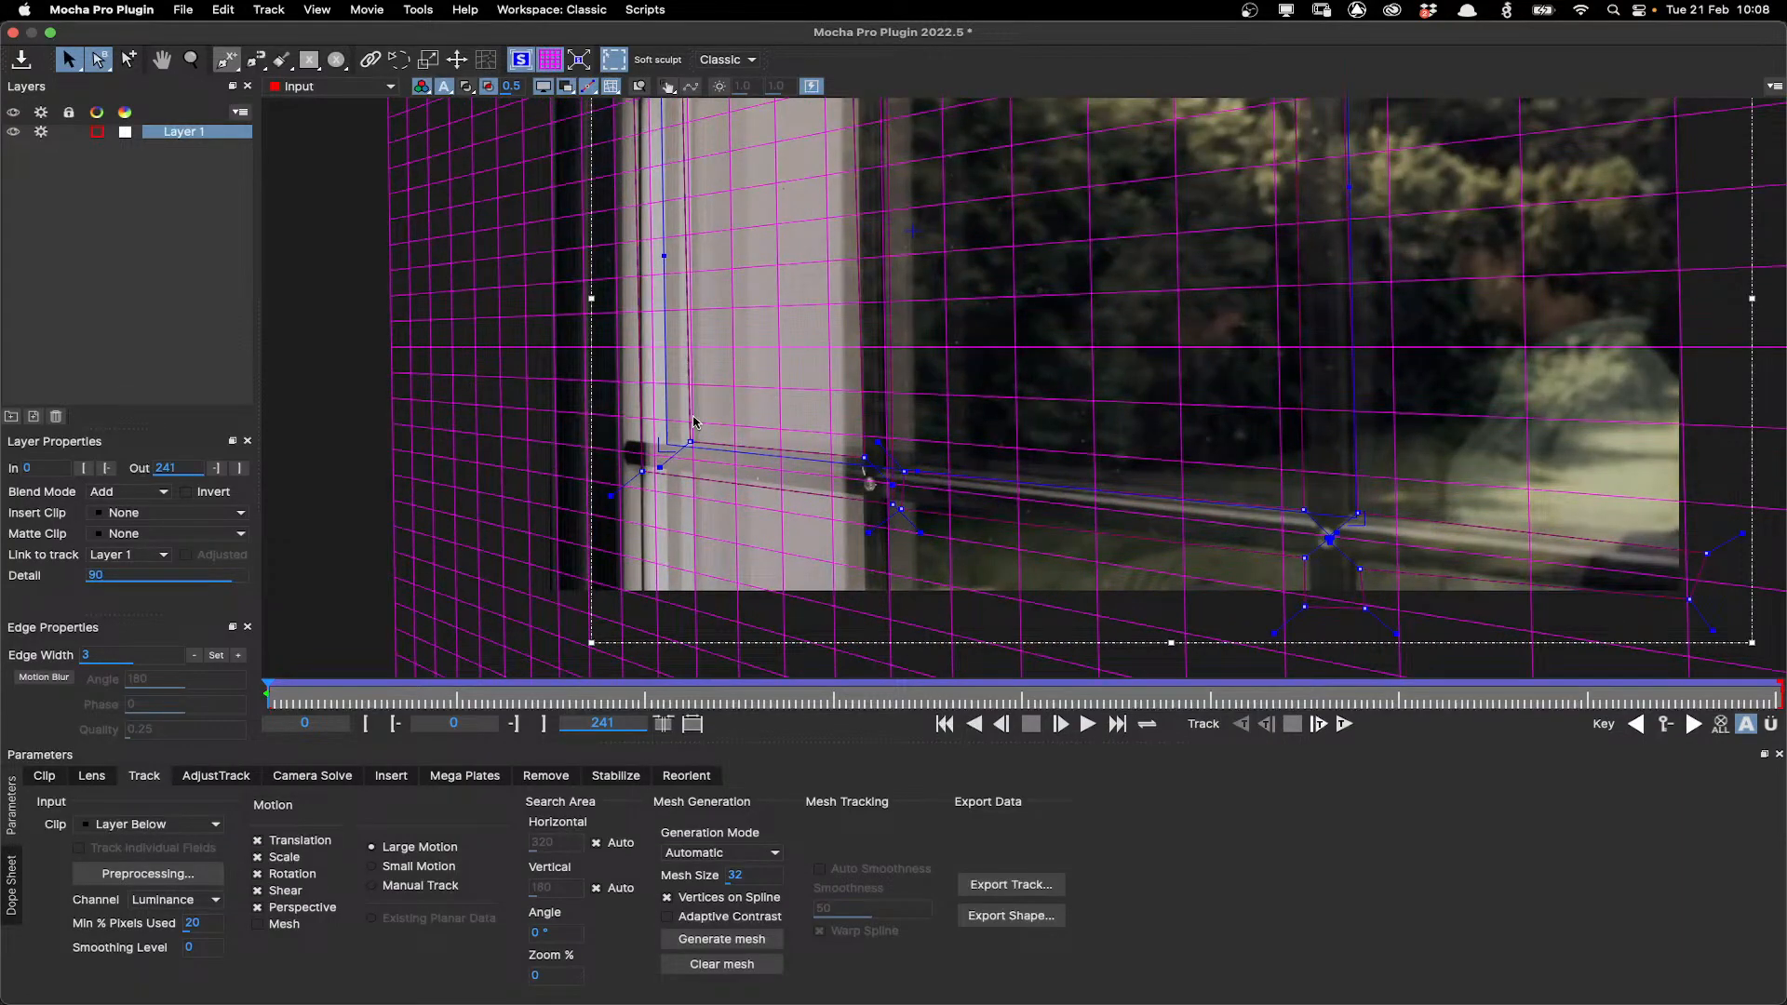
pyautogui.scroll(3, 693, 422)
pyautogui.scroll(-5, 1492, 471)
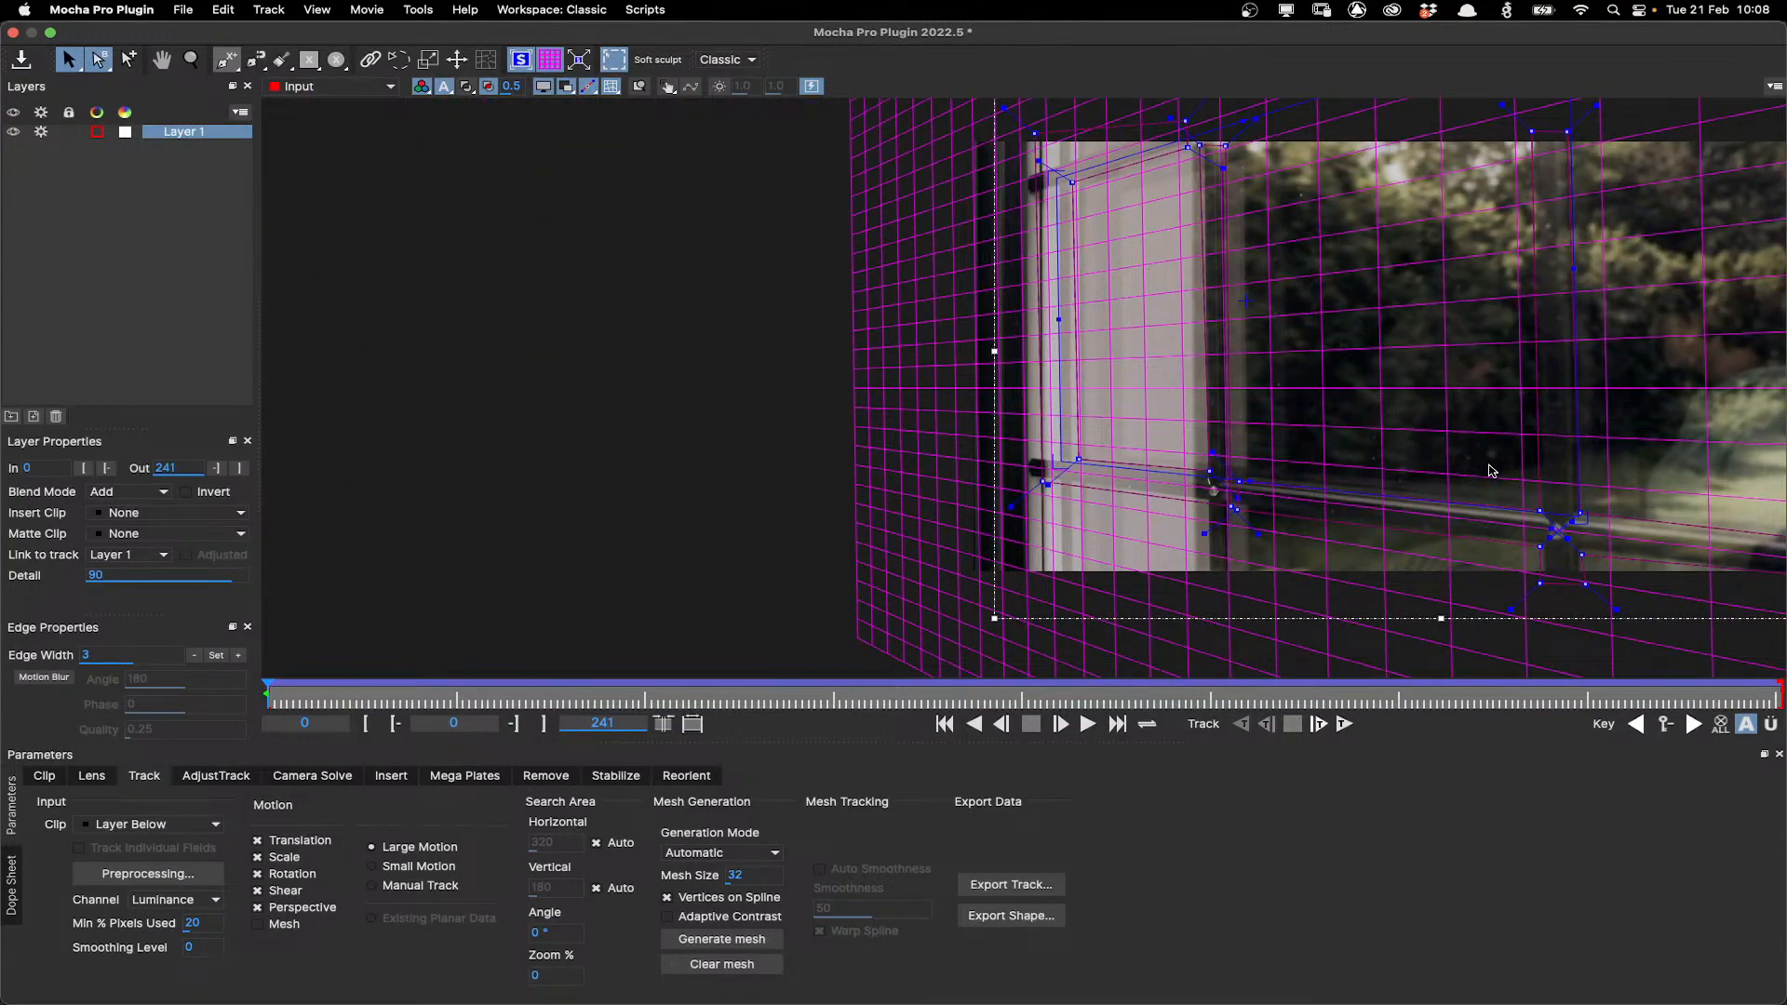
pyautogui.scroll(-2, 1492, 471)
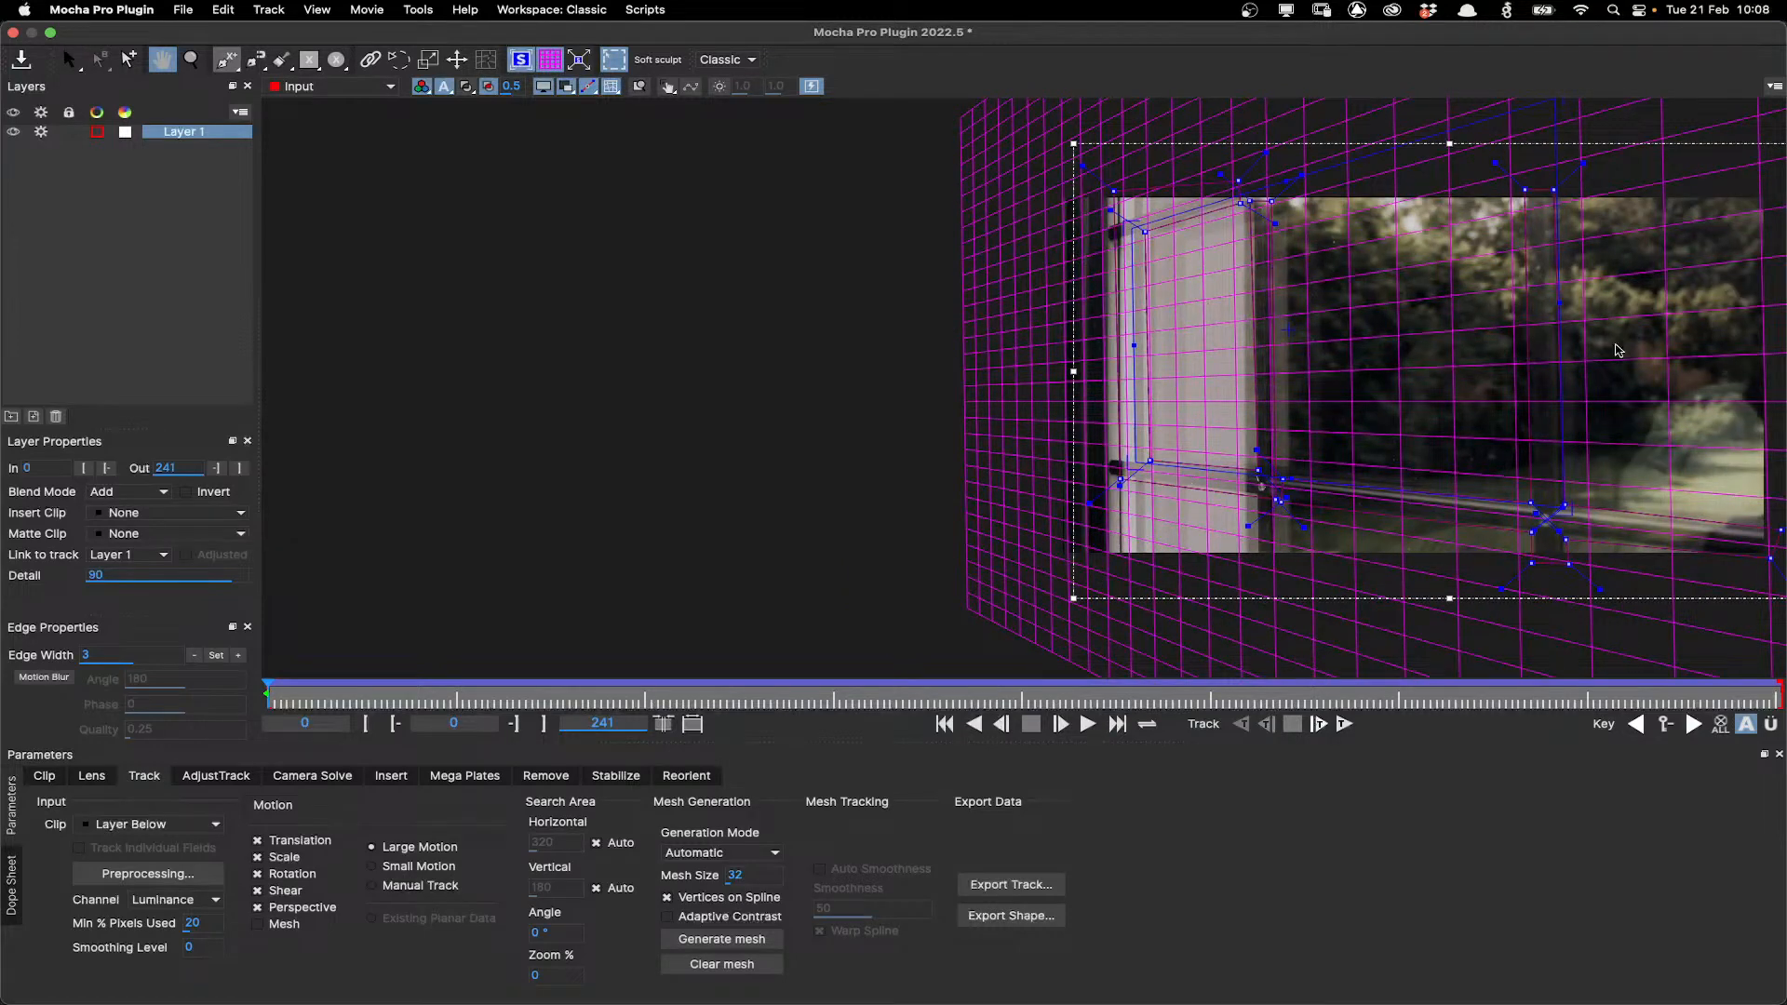
pyautogui.moveTo(1617, 350); pyautogui.dragTo(1337, 395)
# Set the layer's insert clip to Grid32x32 and choose Overlay as its blend mode.
pyautogui.click(130, 513)
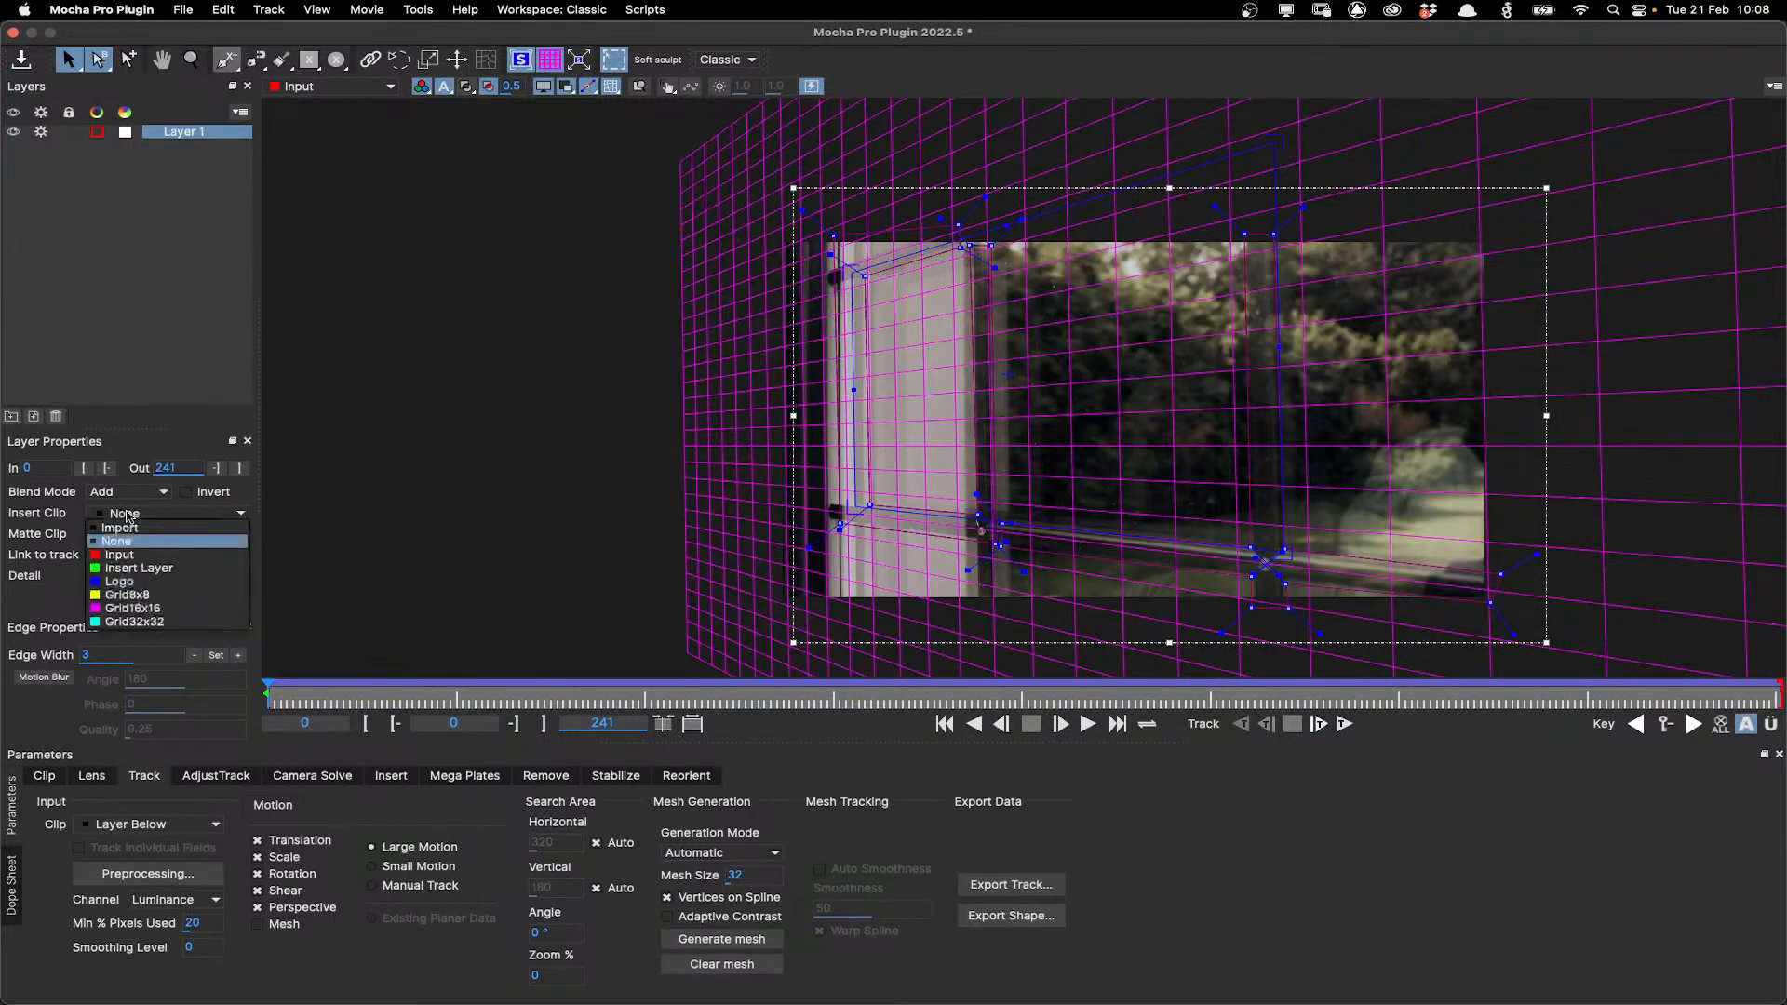
pyautogui.click(149, 622)
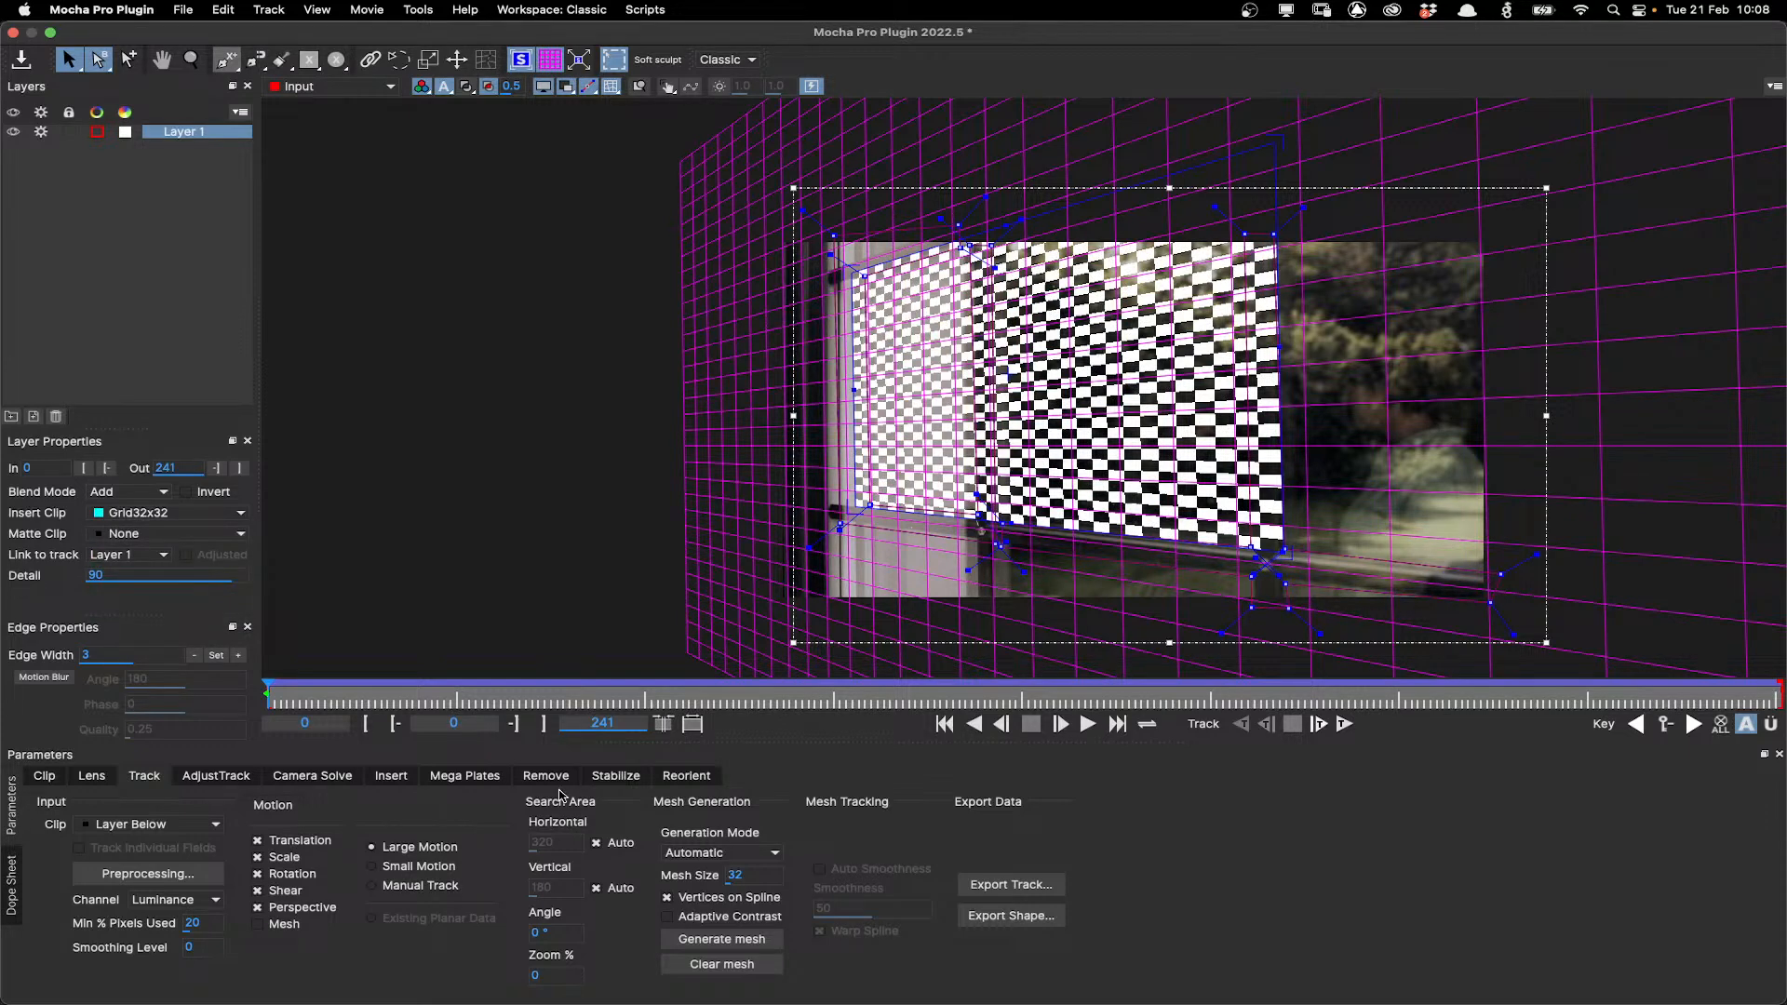
pyautogui.click(392, 776)
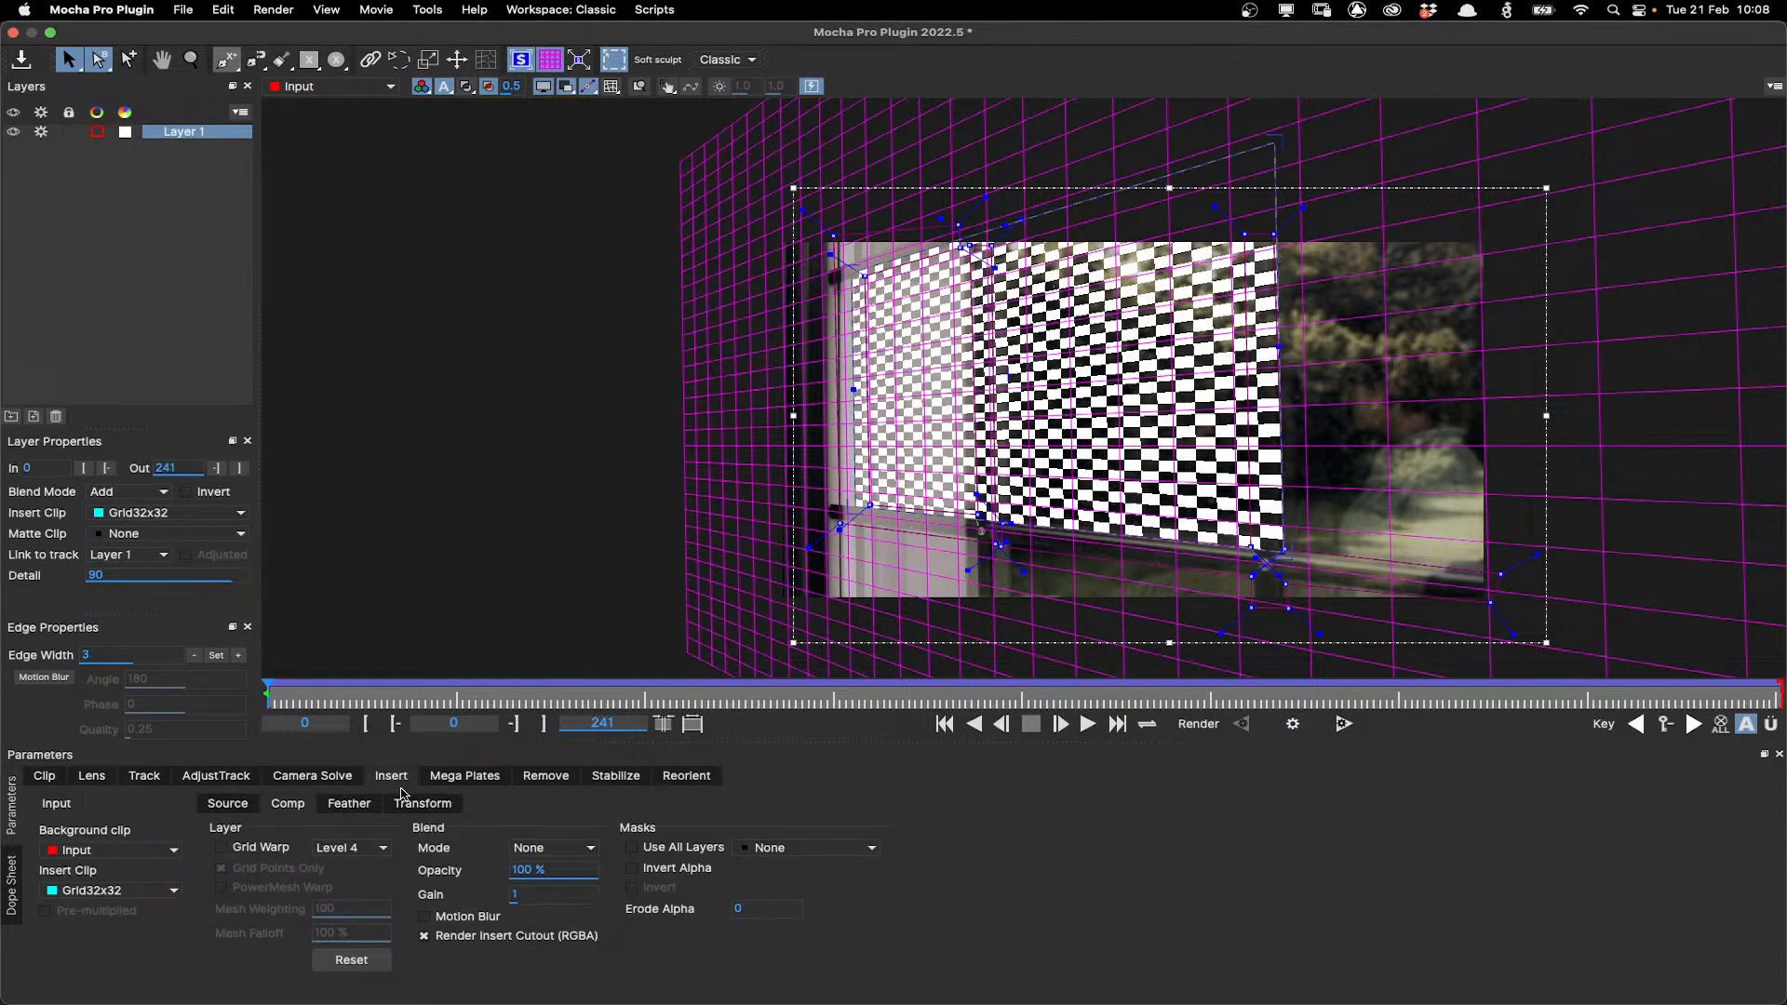
pyautogui.click(553, 848)
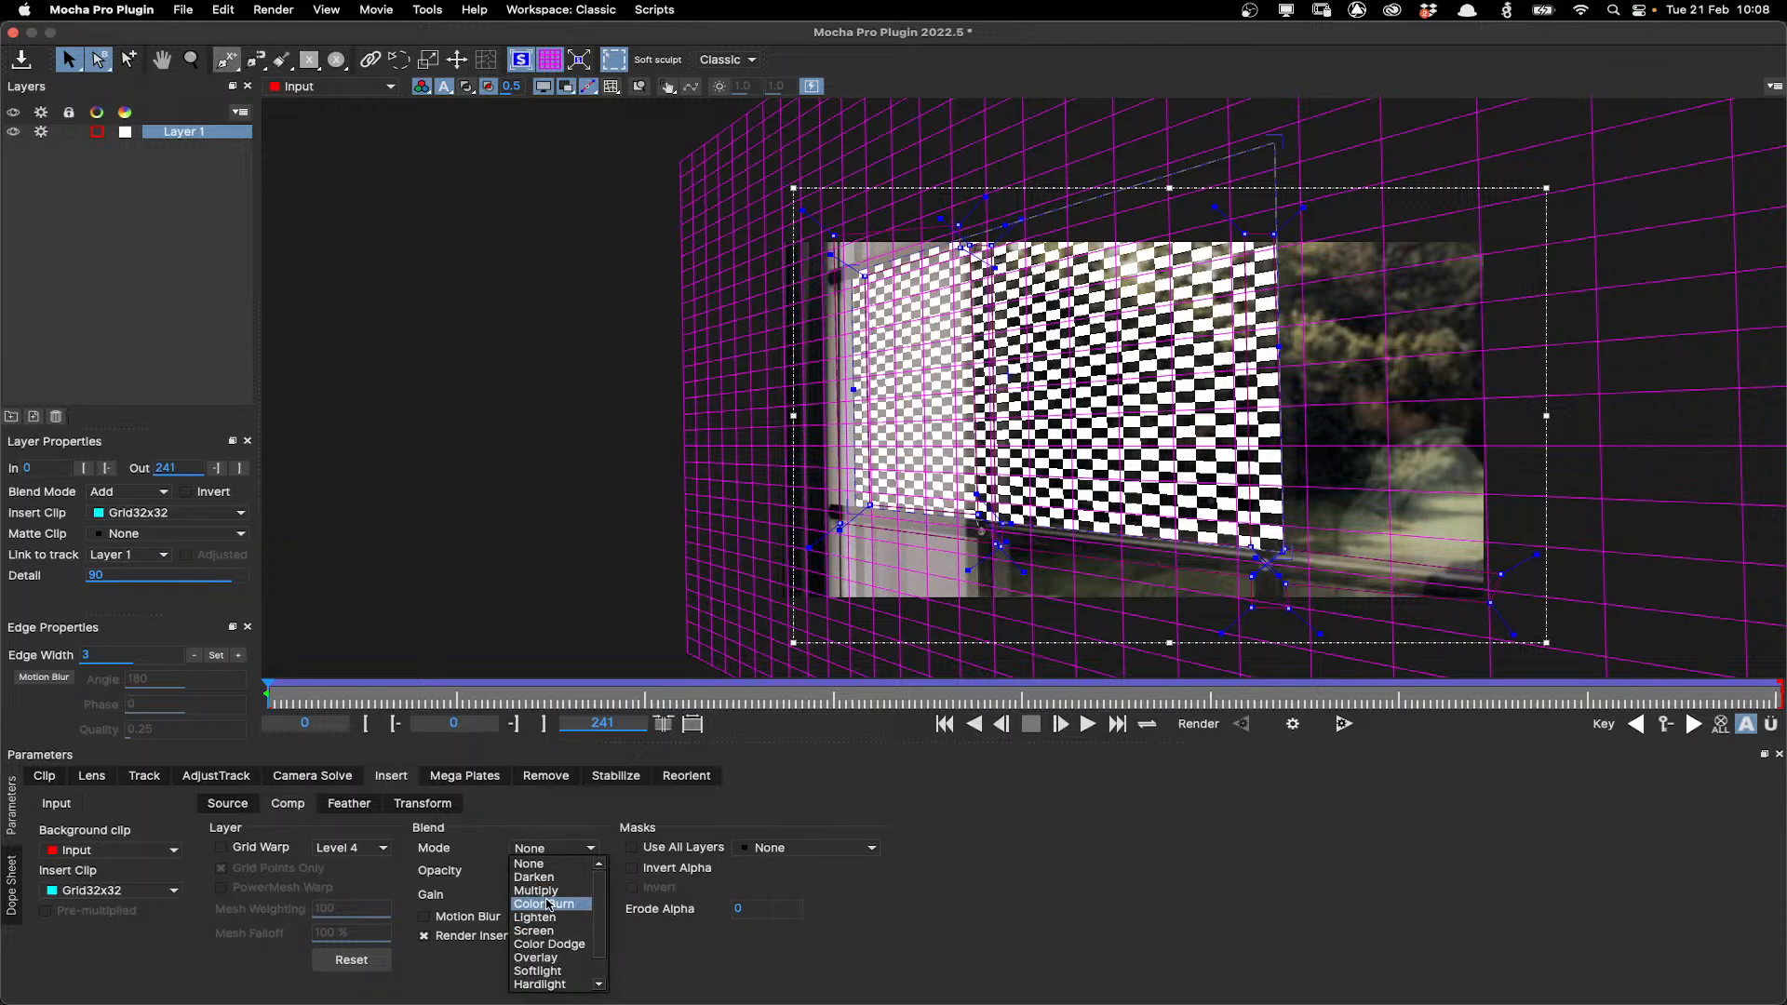
pyautogui.click(537, 930)
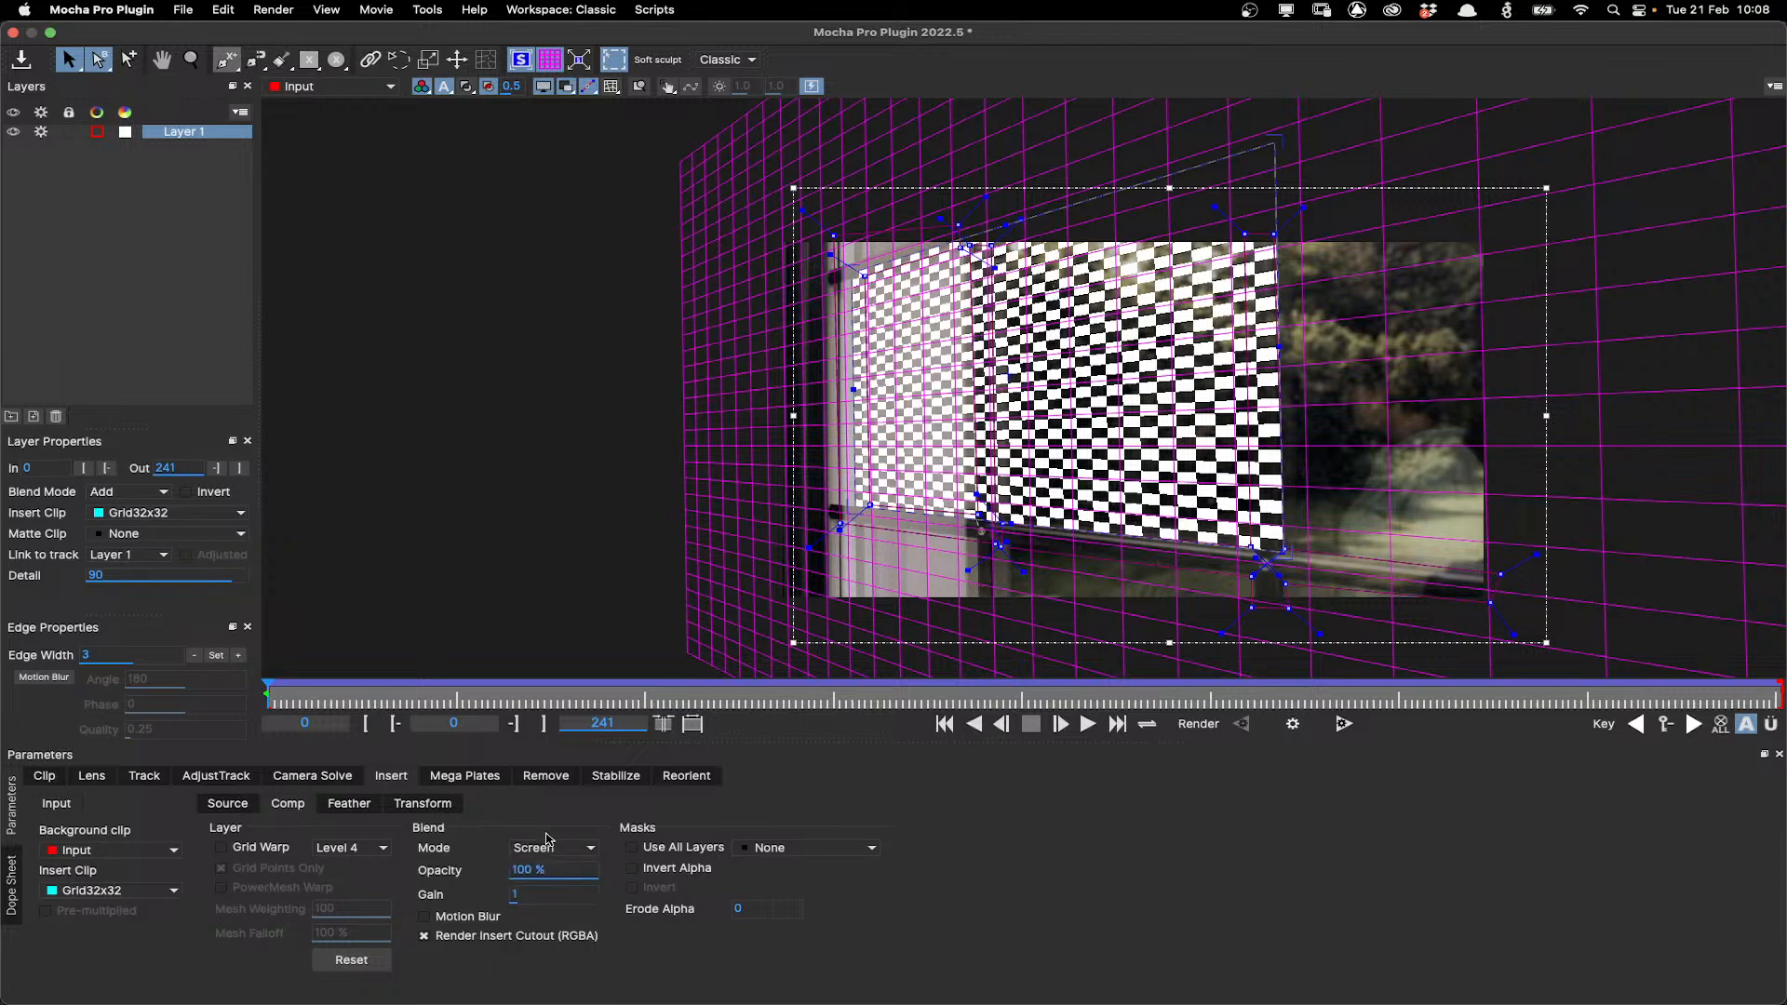
pyautogui.click(549, 842)
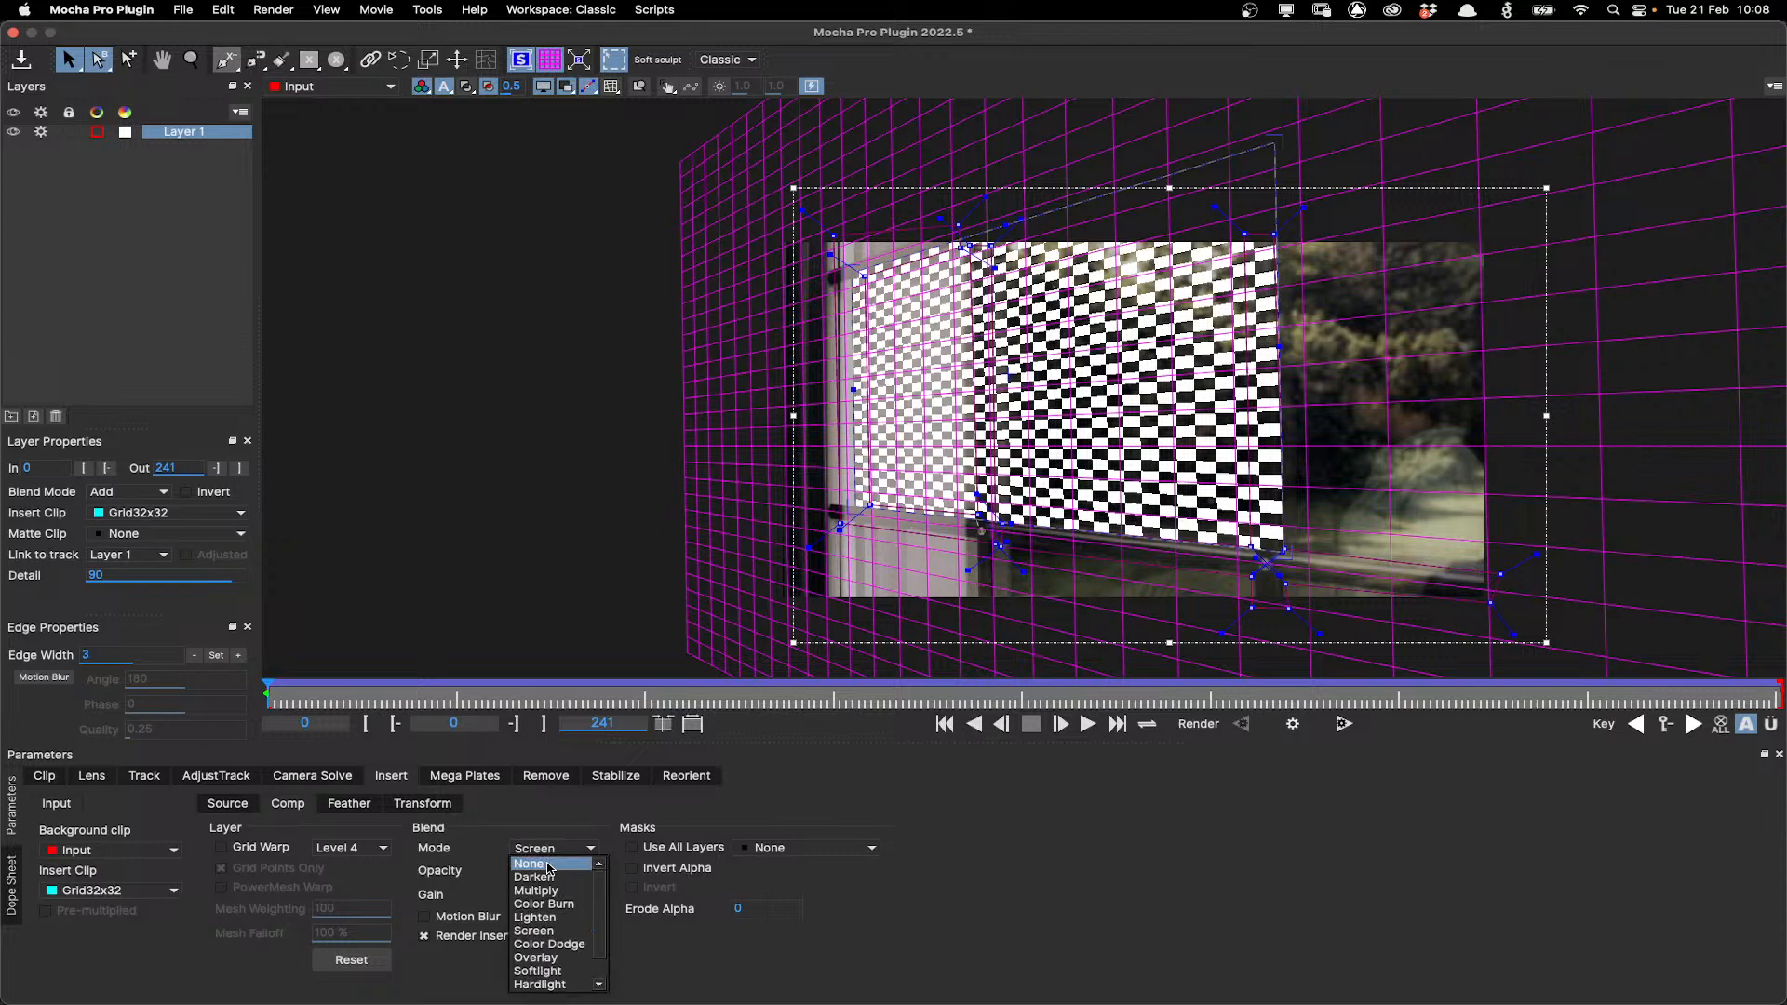
pyautogui.click(537, 957)
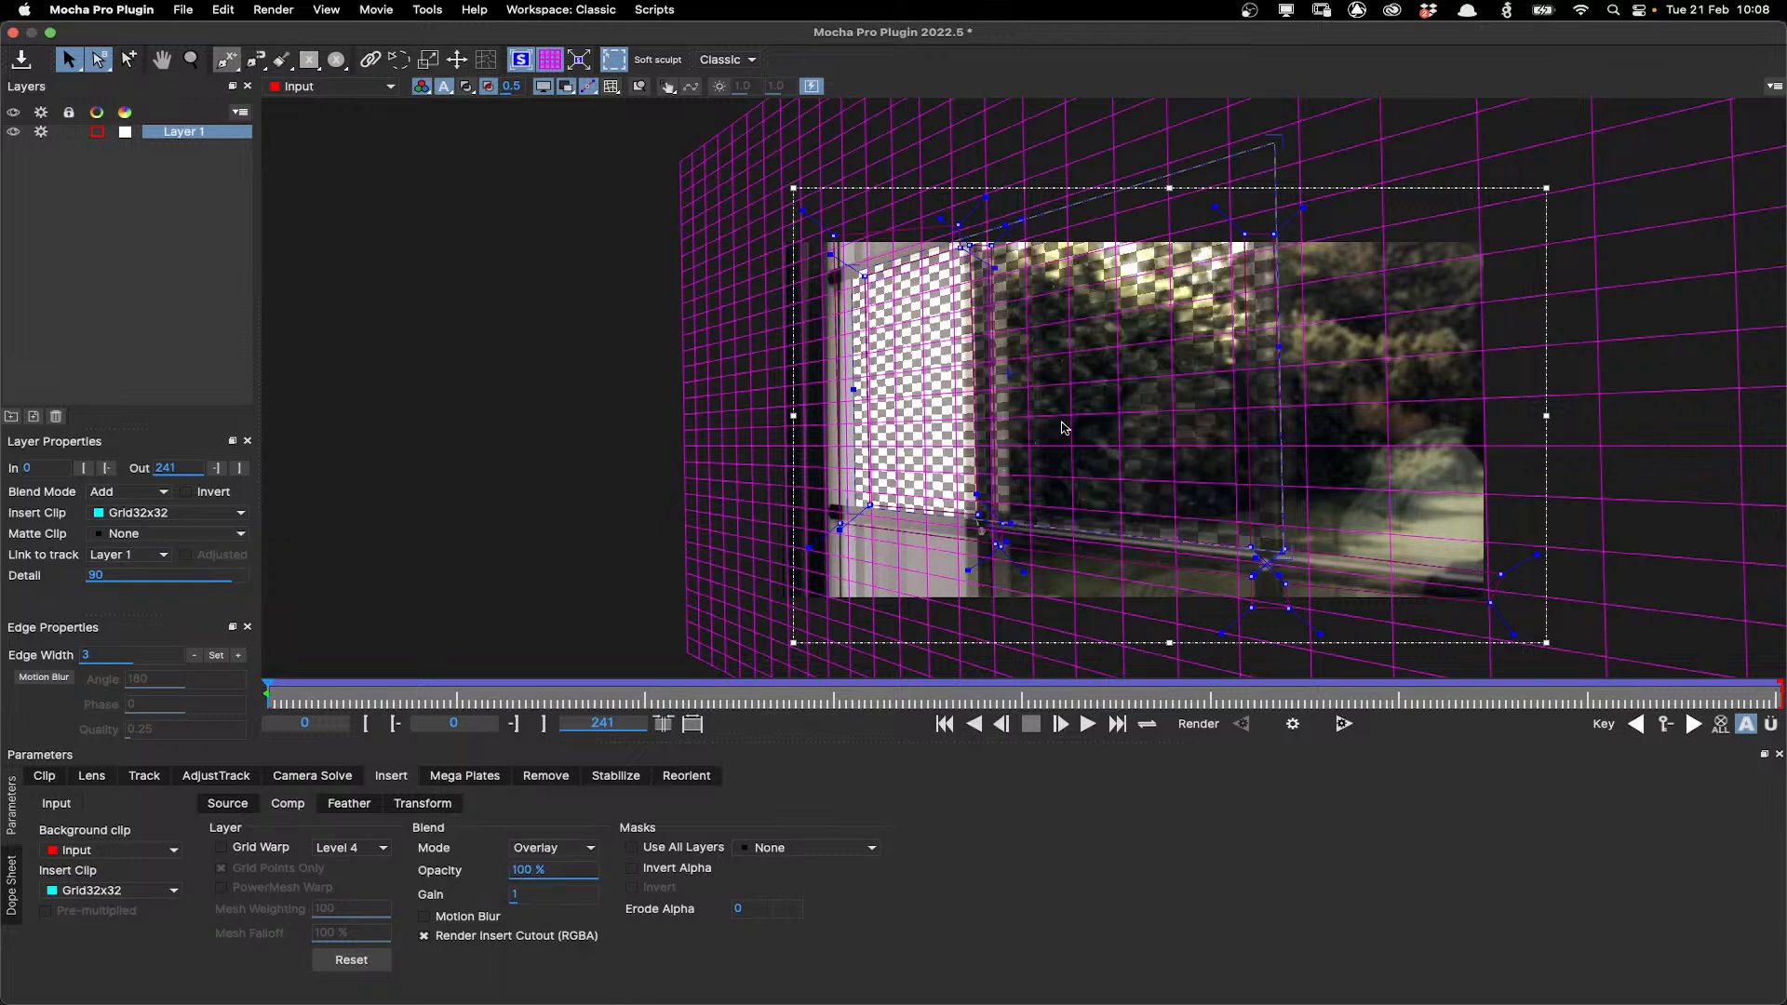
# Move the surface's left edge across to the mullion and hide the grid overlay.
pyautogui.scroll(2, 1064, 427)
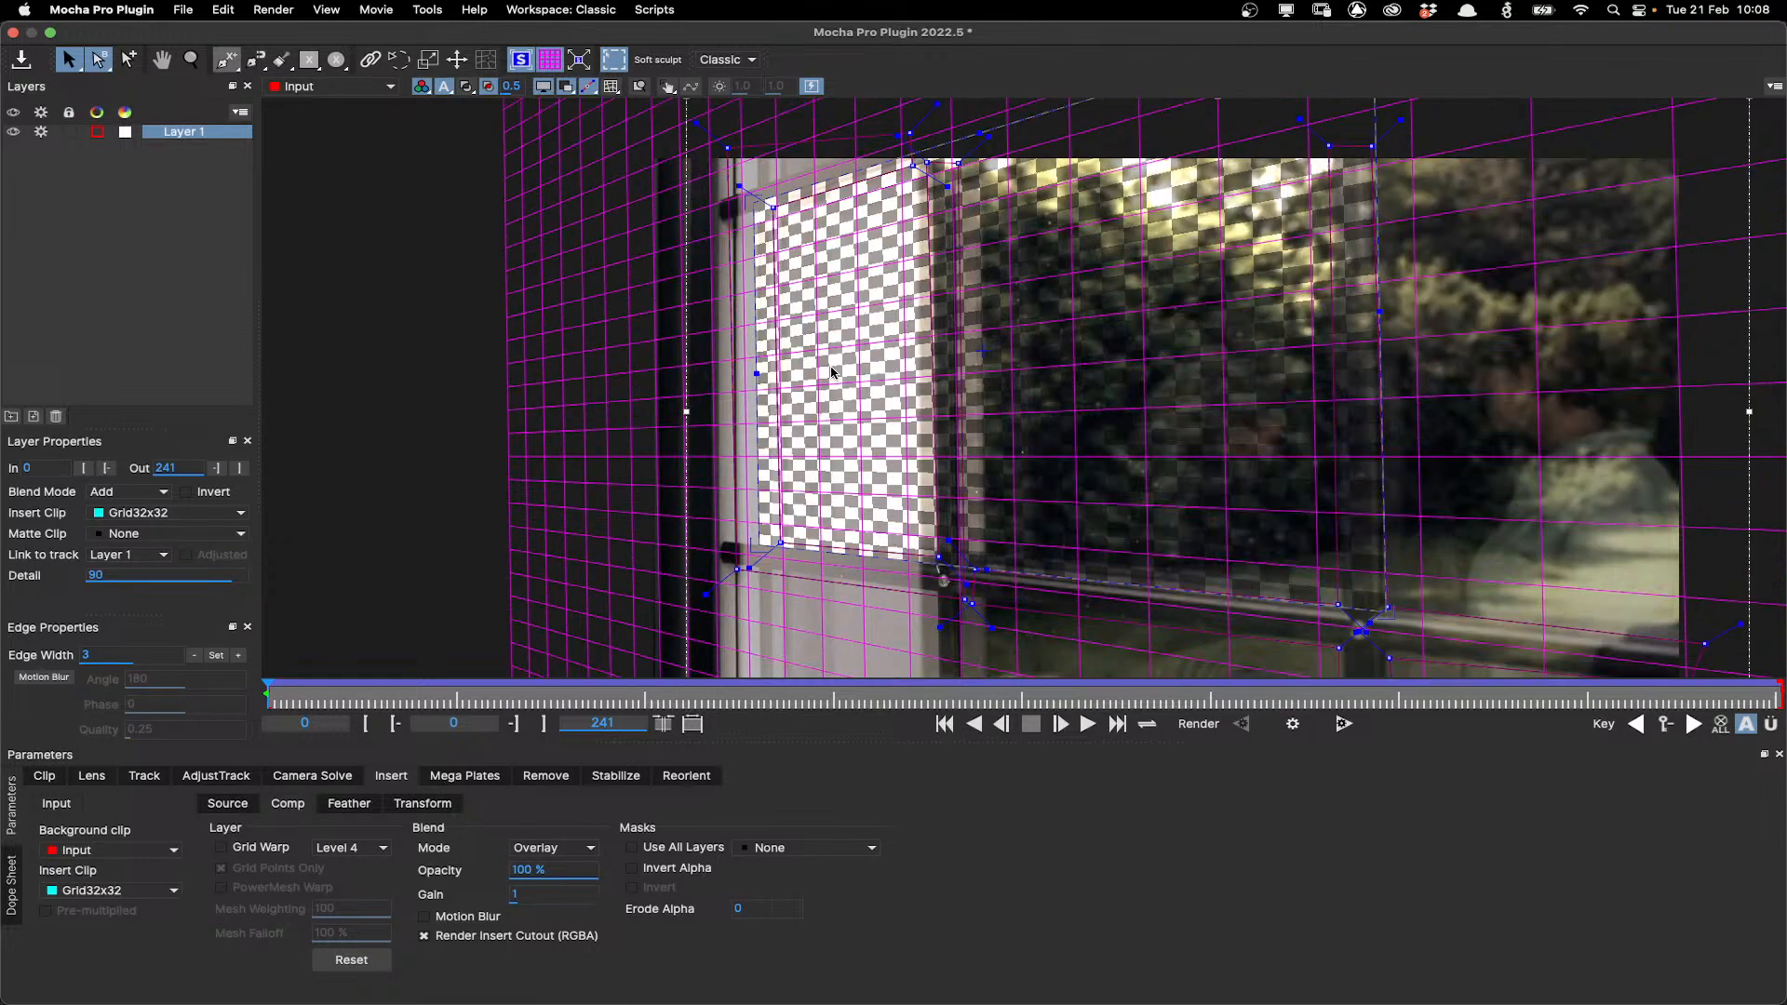
pyautogui.moveTo(756, 246); pyautogui.dragTo(945, 247)
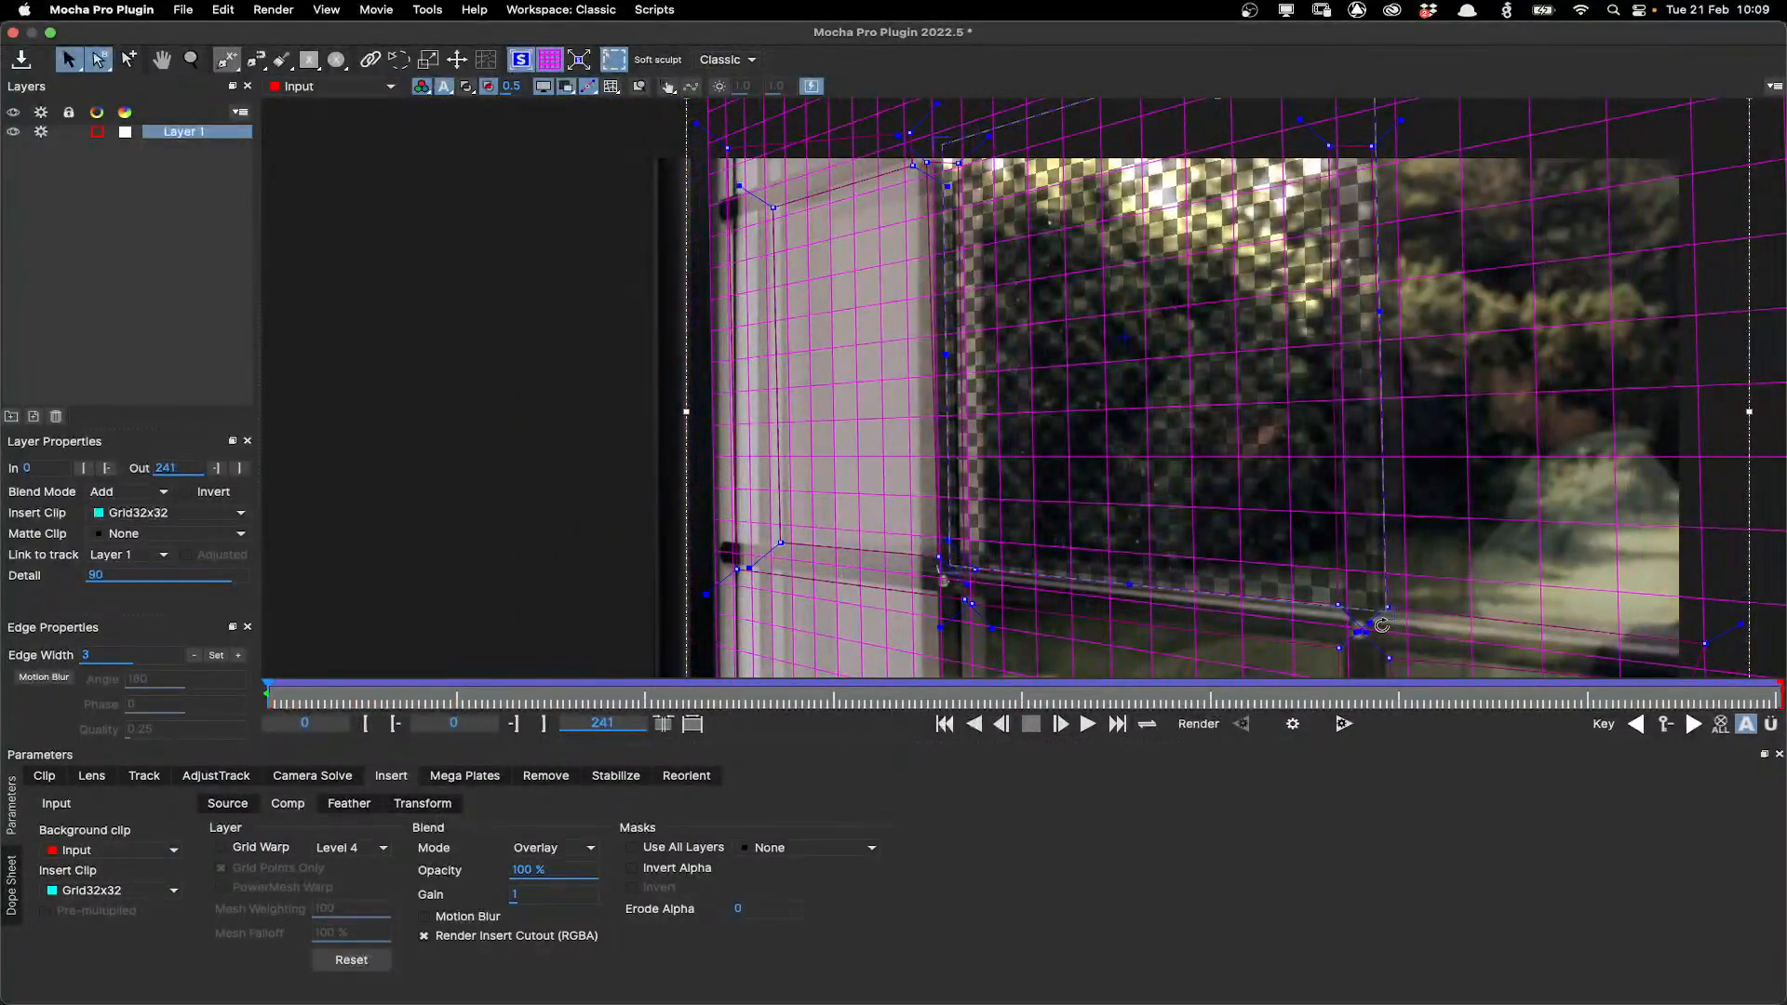
pyautogui.click(551, 63)
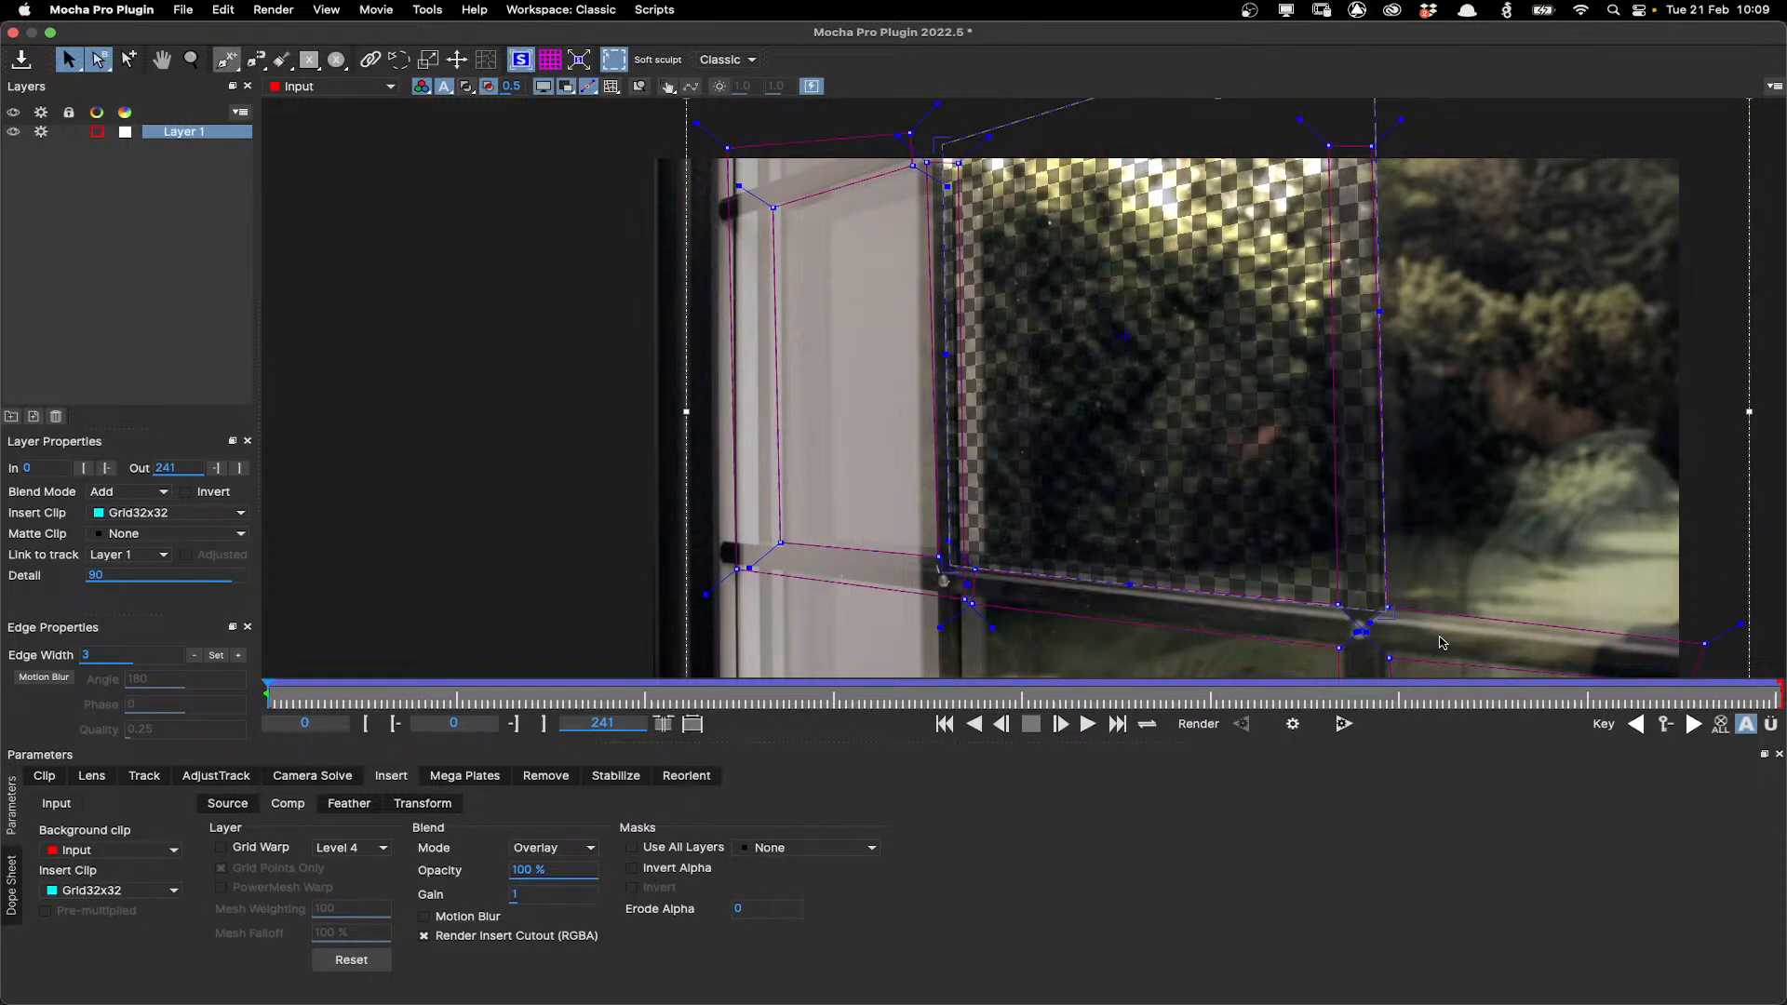
# Nudge two surface corners onto the window frame, then play the clip back and return to the first frame.
pyautogui.moveTo(1385, 515); pyautogui.dragTo(1343, 504)
pyautogui.moveTo(944, 501); pyautogui.dragTo(948, 500)
pyautogui.click(1086, 725)
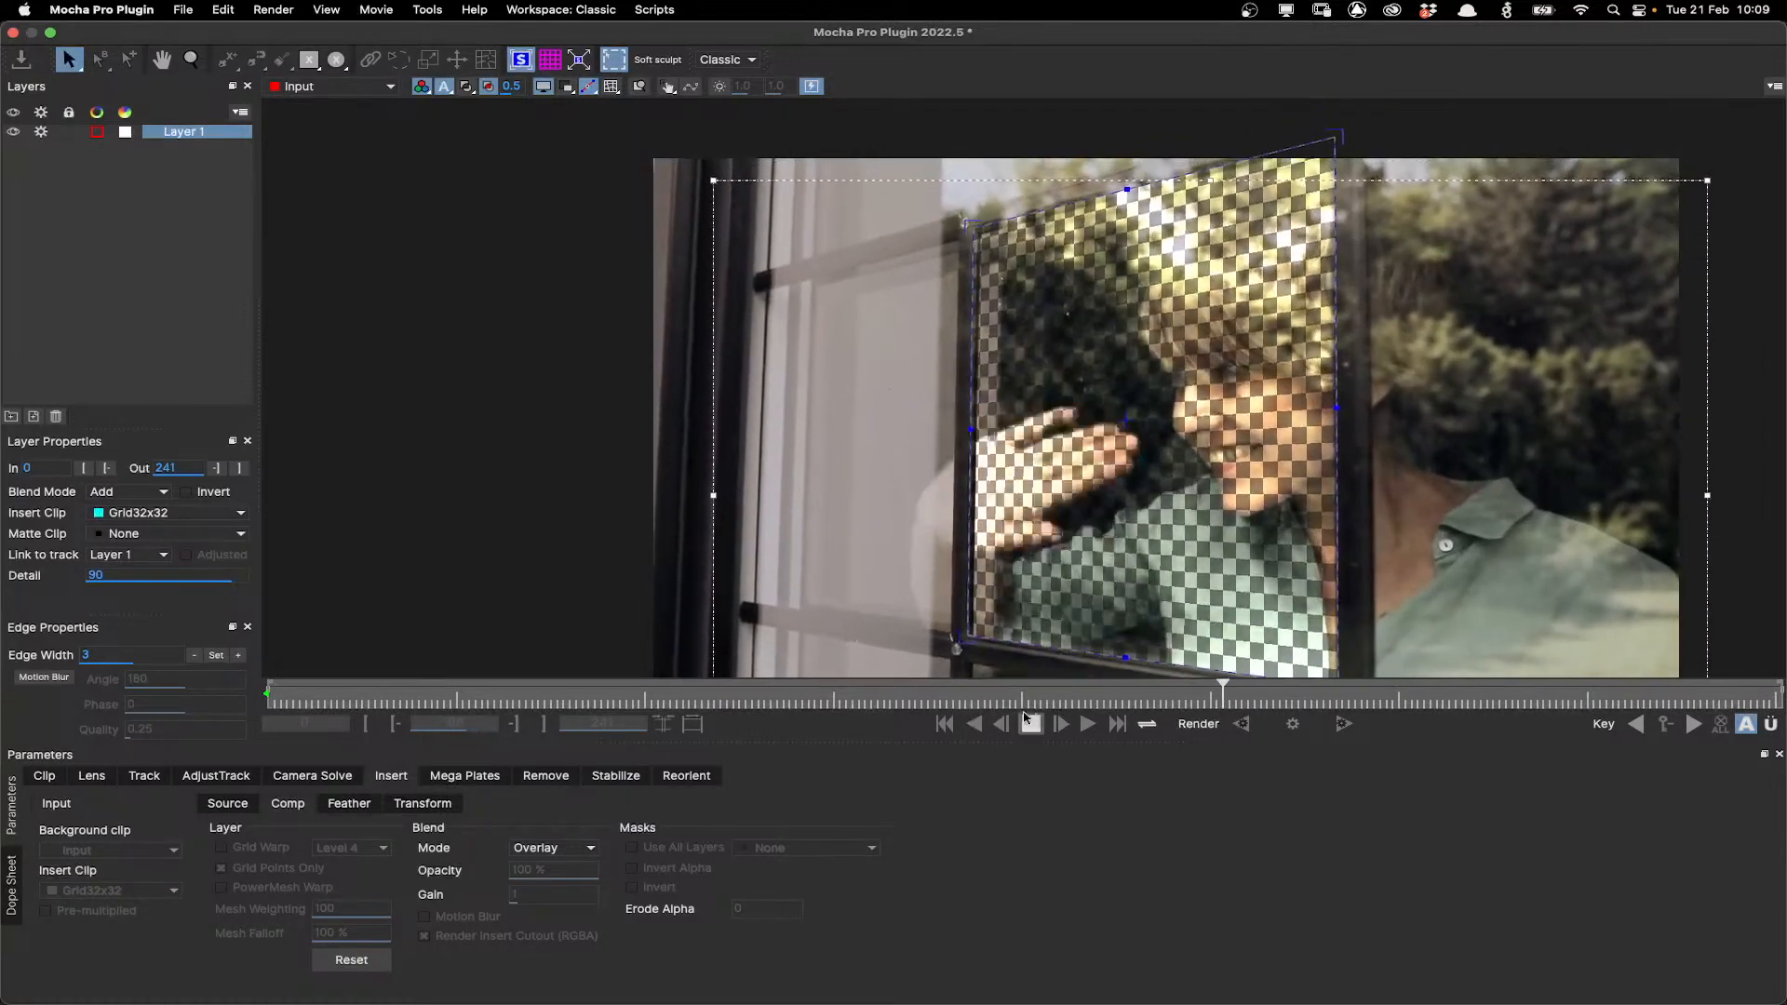
pyautogui.click(1029, 722)
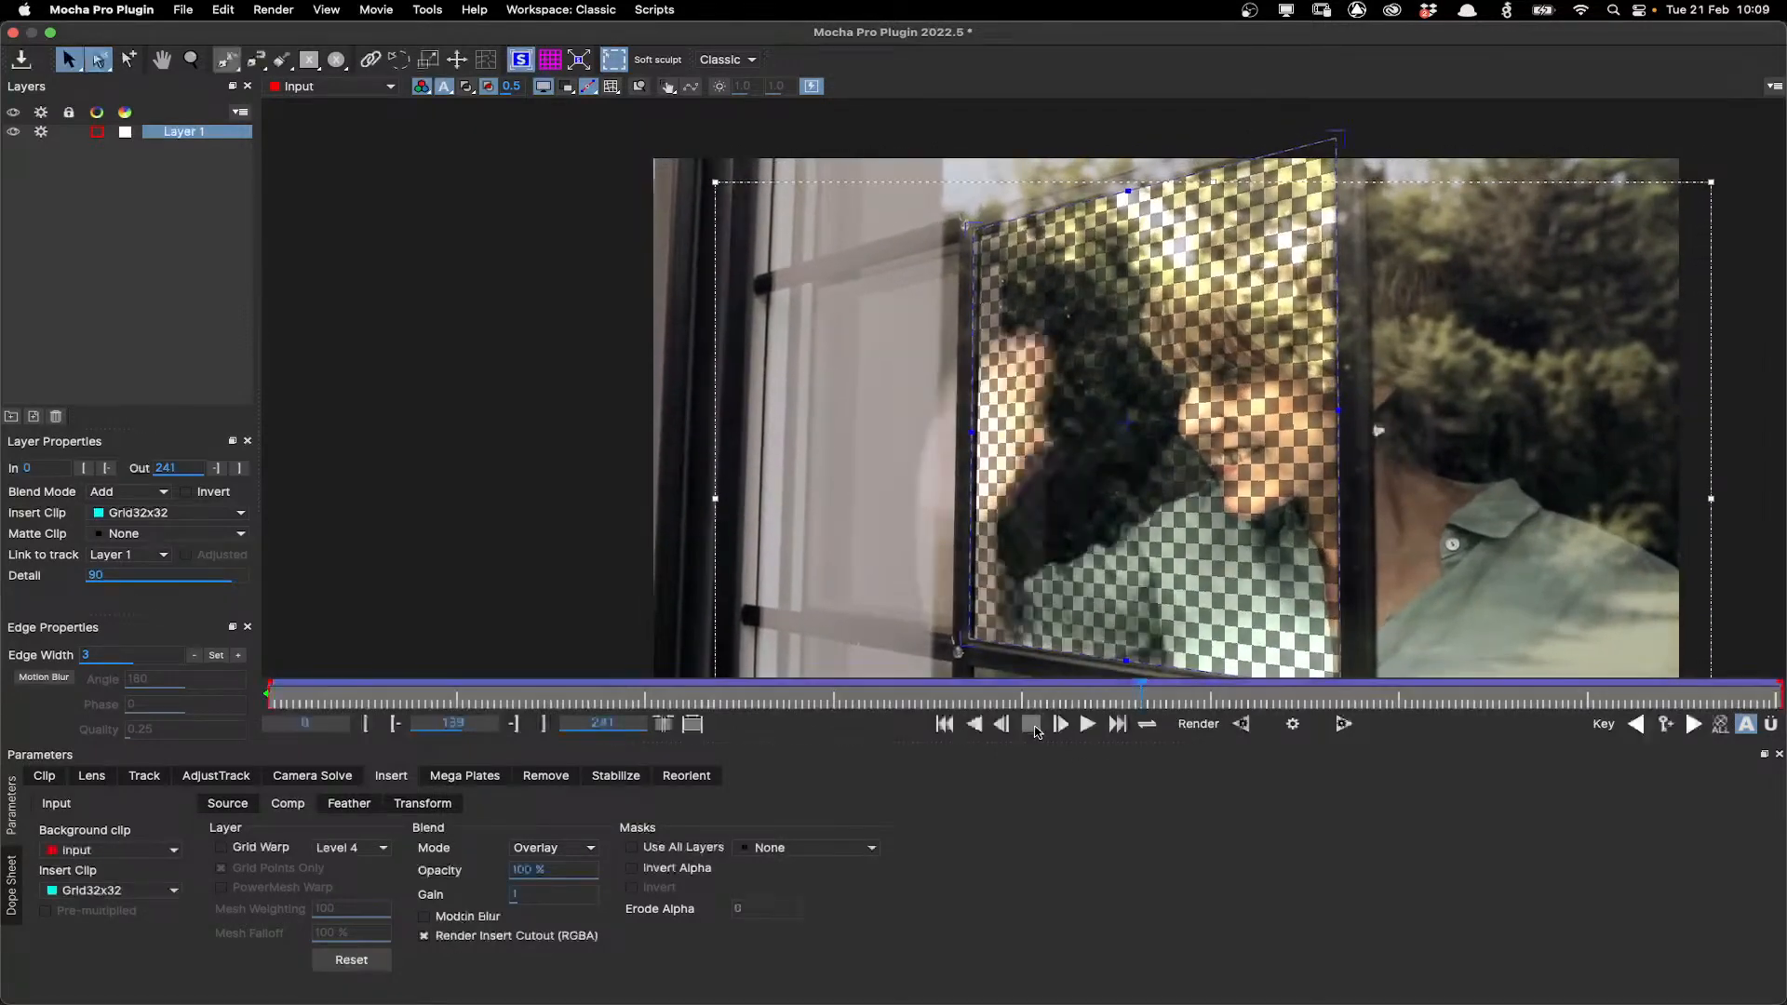
pyautogui.click(945, 724)
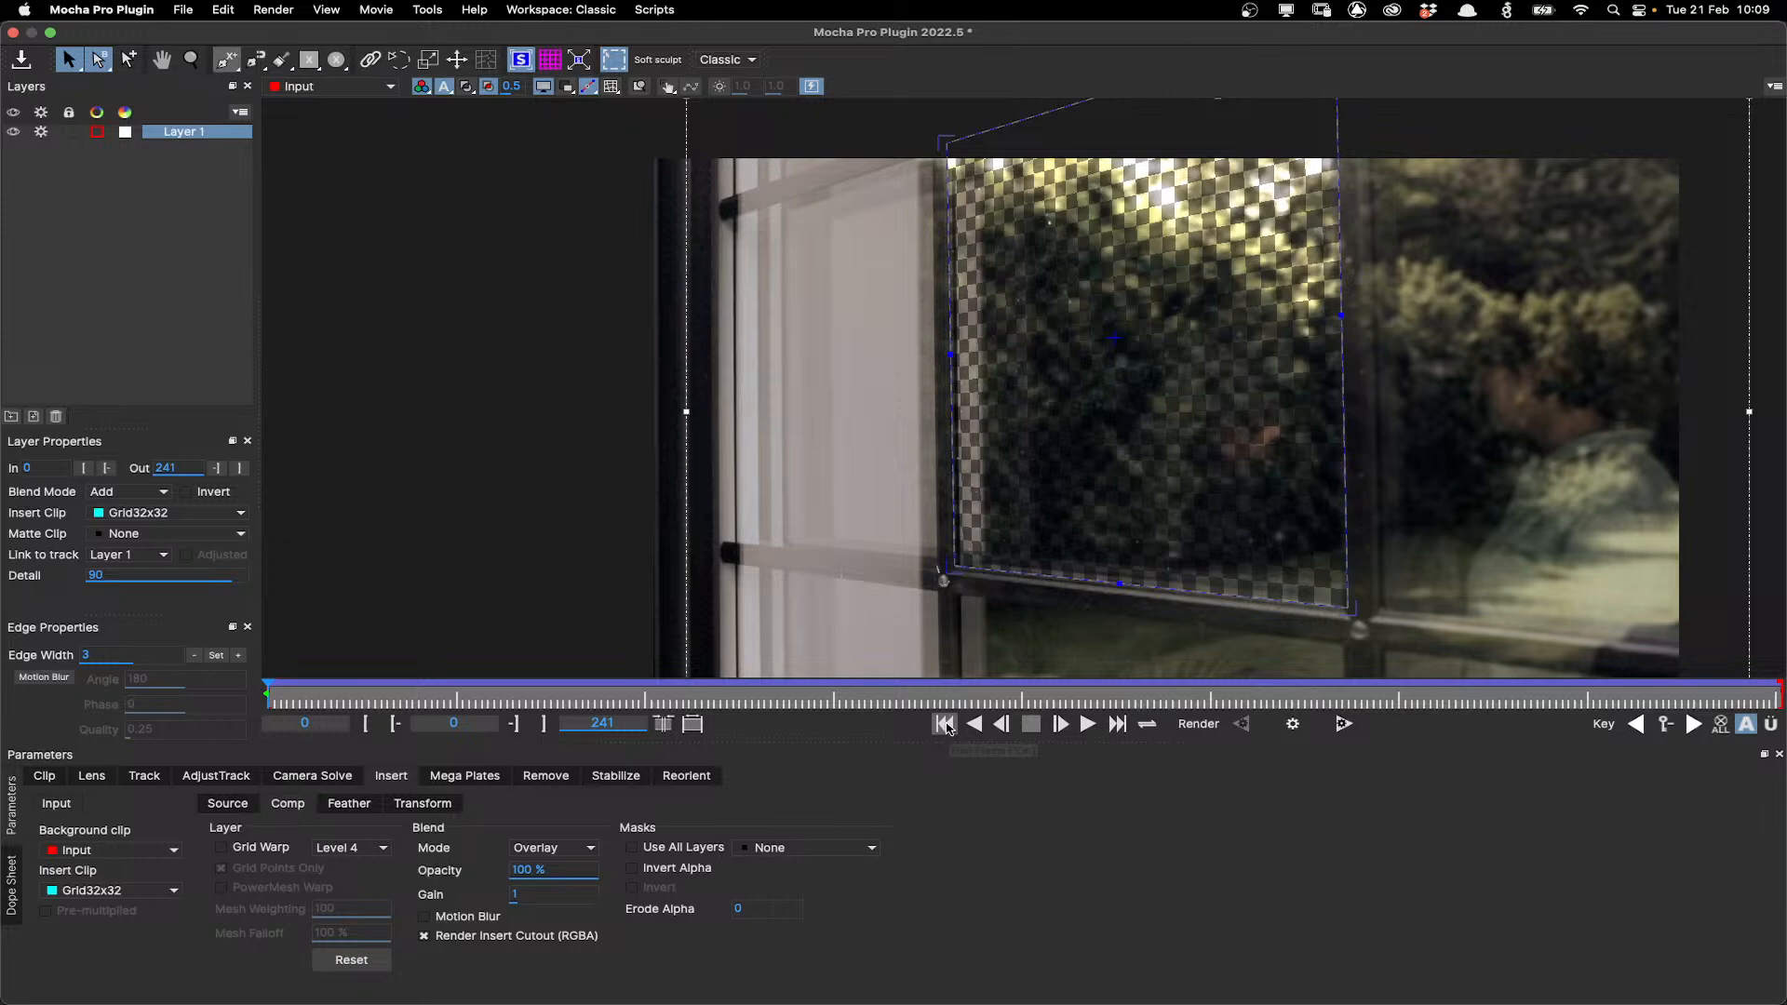
# In AdjustTrack, enable all transform types including Perspective and set the reference points on the surface corners.
pyautogui.click(210, 778)
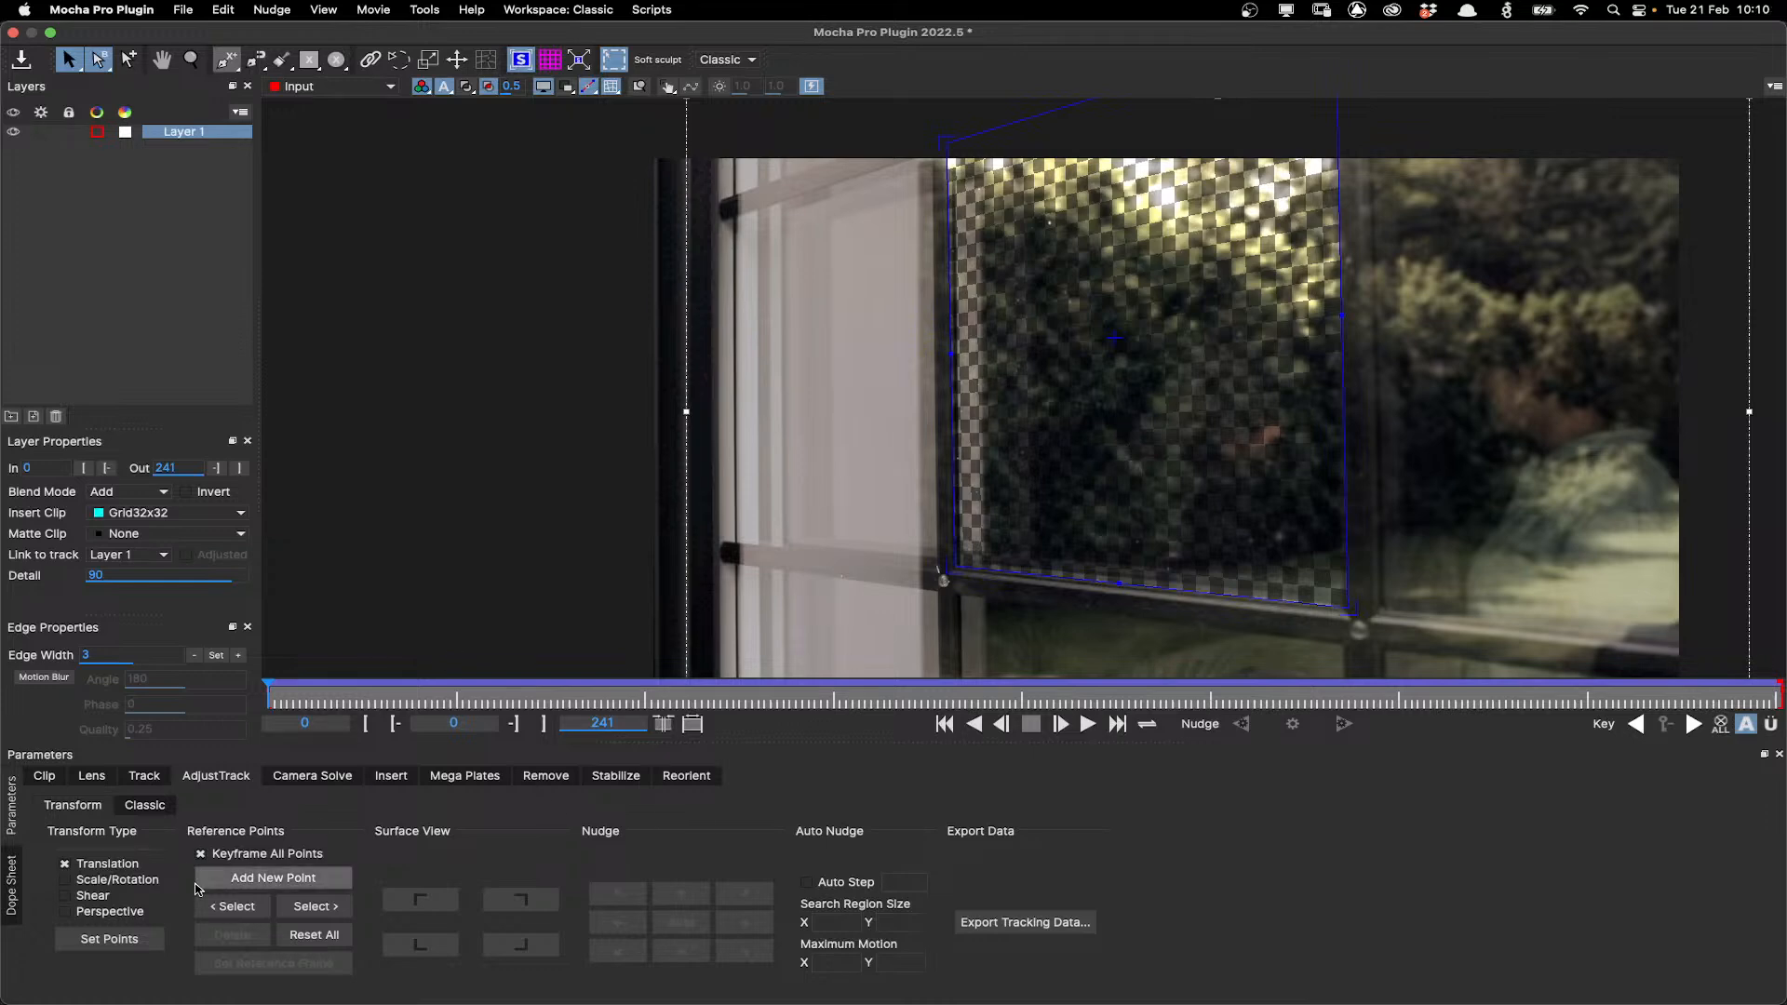
pyautogui.click(67, 912)
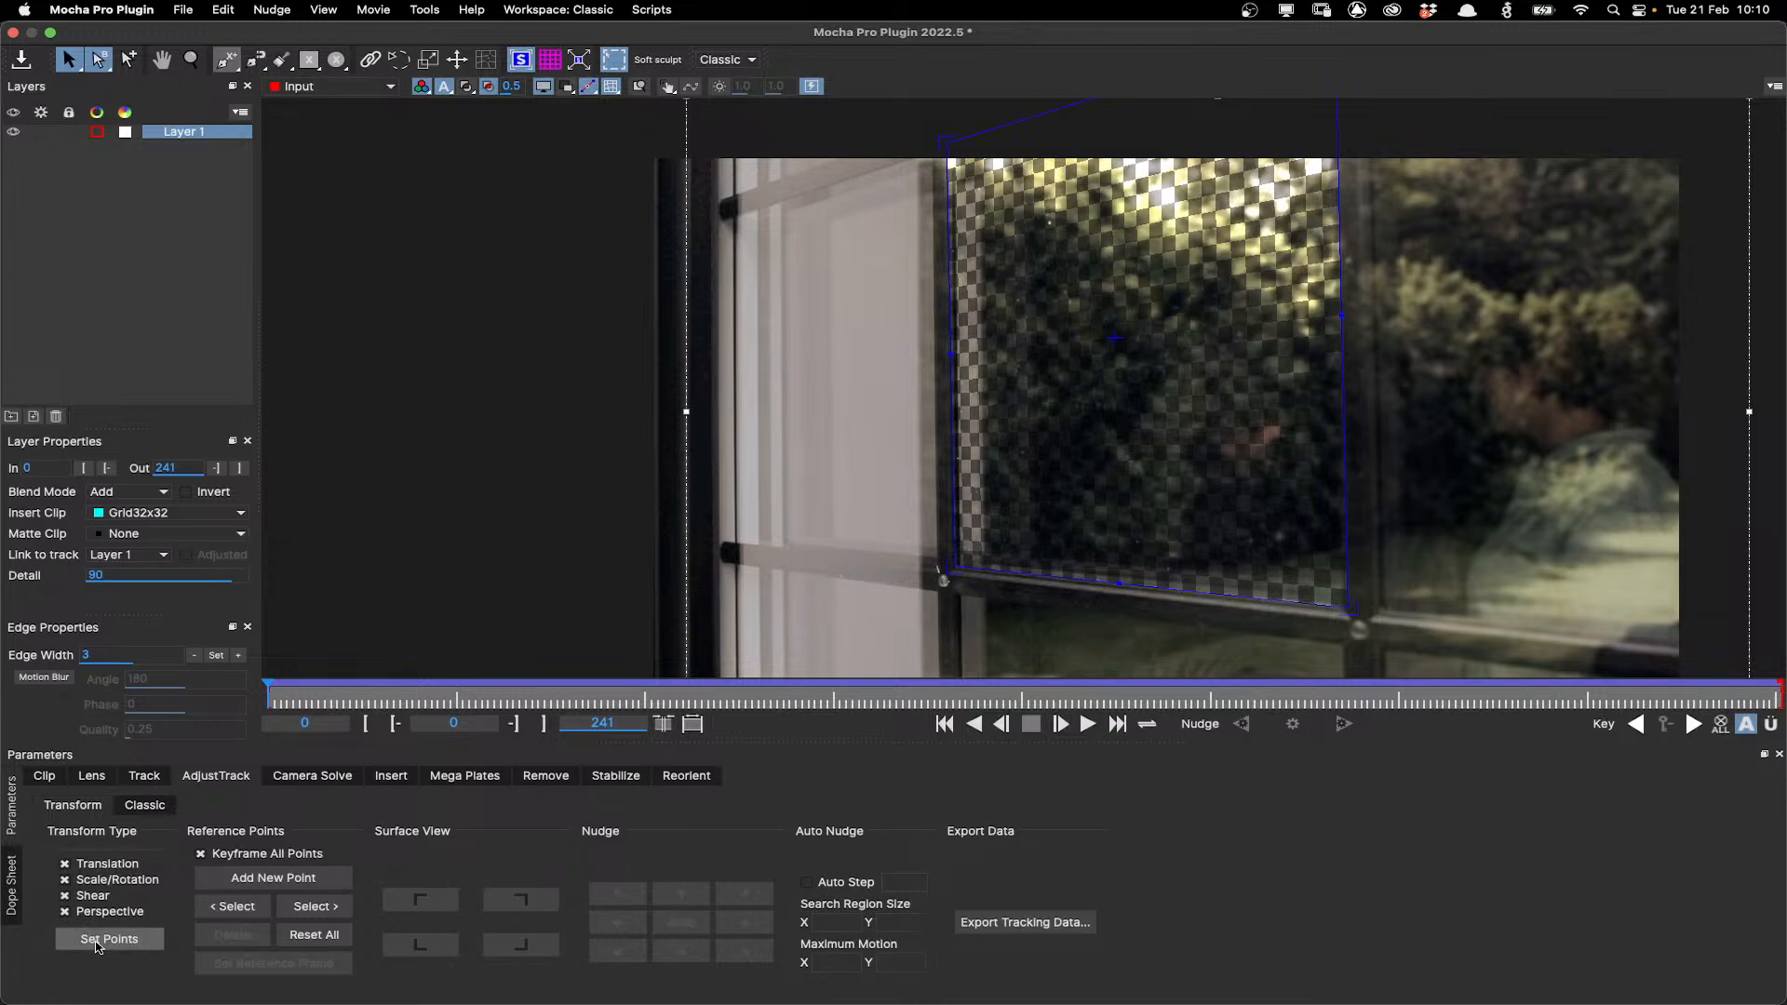
pyautogui.click(95, 940)
pyautogui.scroll(-3, 1438, 335)
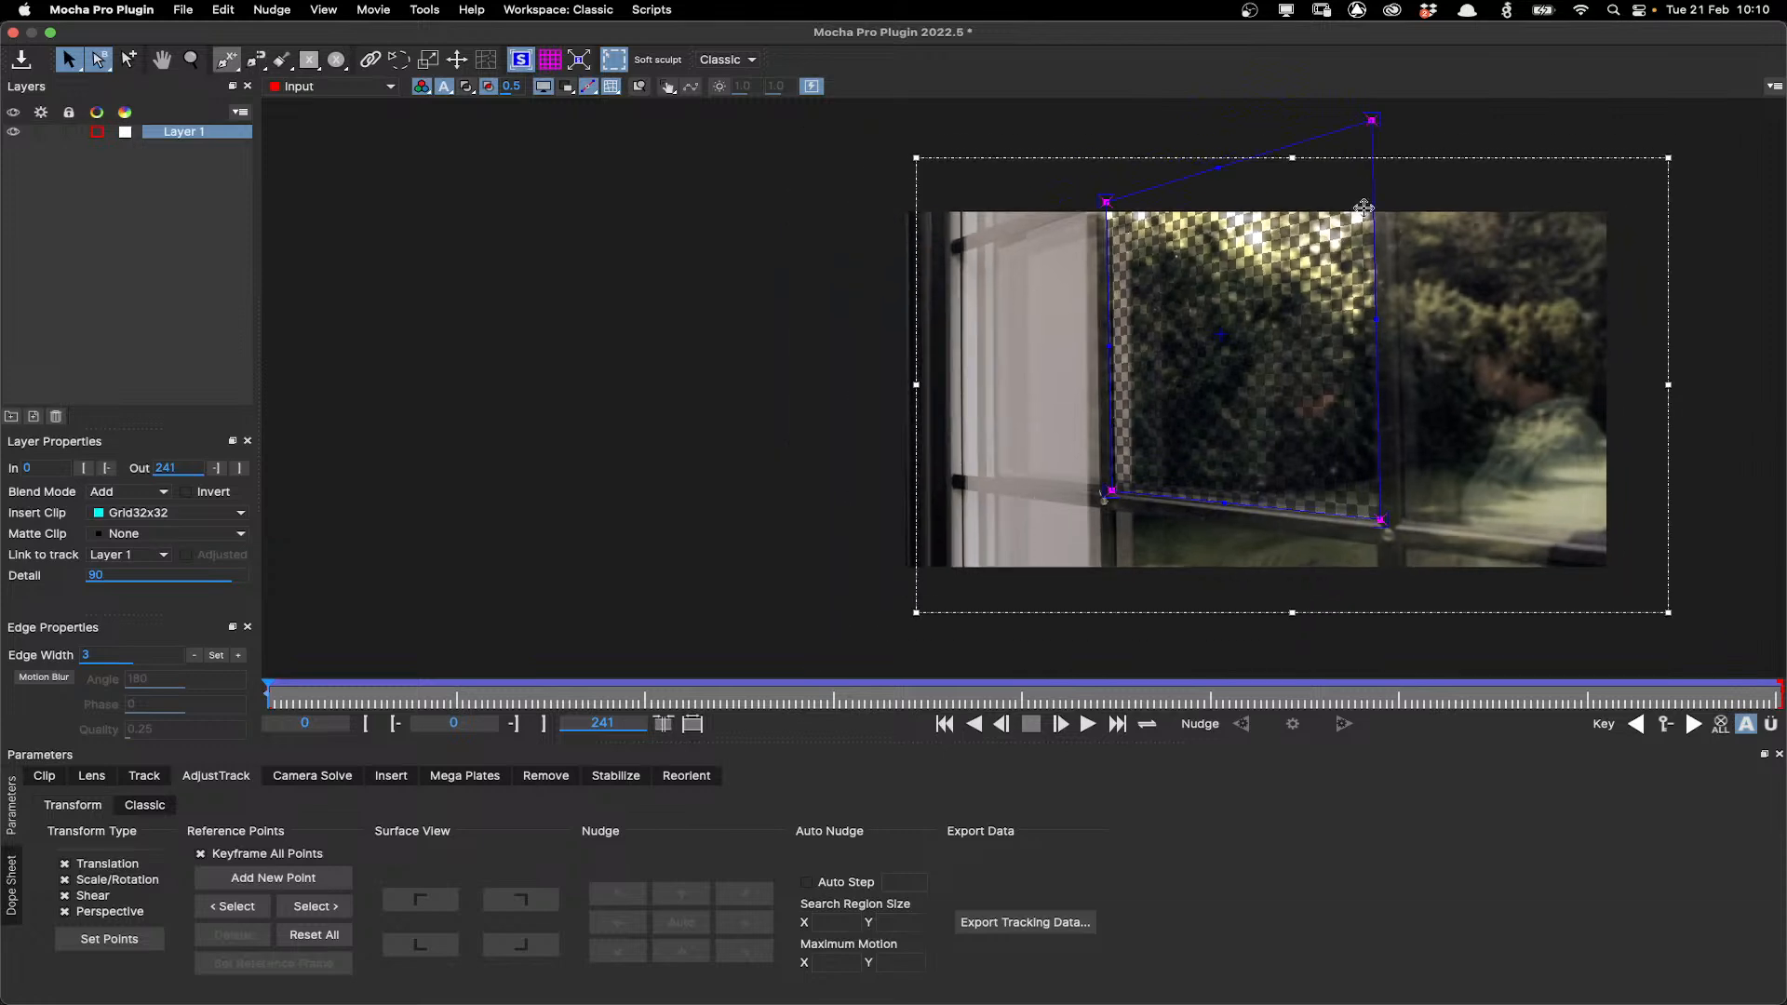
pyautogui.moveTo(1377, 299); pyautogui.dragTo(1262, 335)
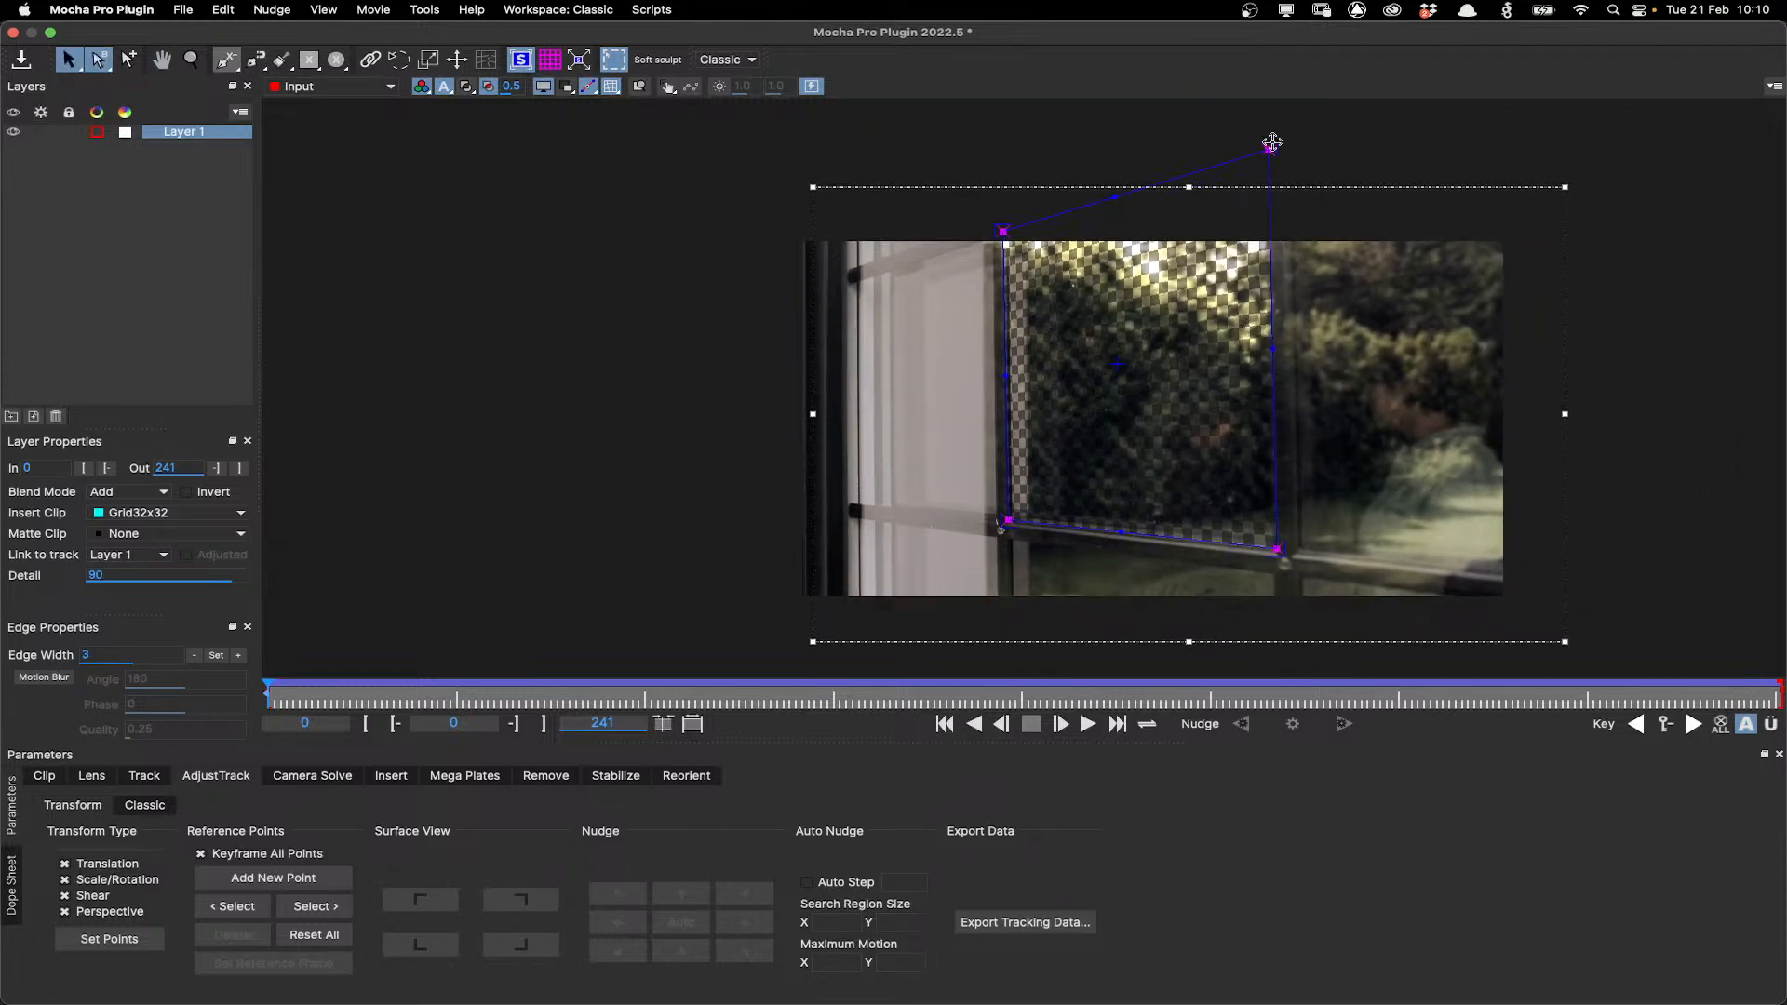
# Set the layer's insert clip to None and move the bottom-right reference point onto the mullion's lower junction.
pyautogui.click(168, 513)
pyautogui.click(195, 533)
pyautogui.scroll(2, 1106, 495)
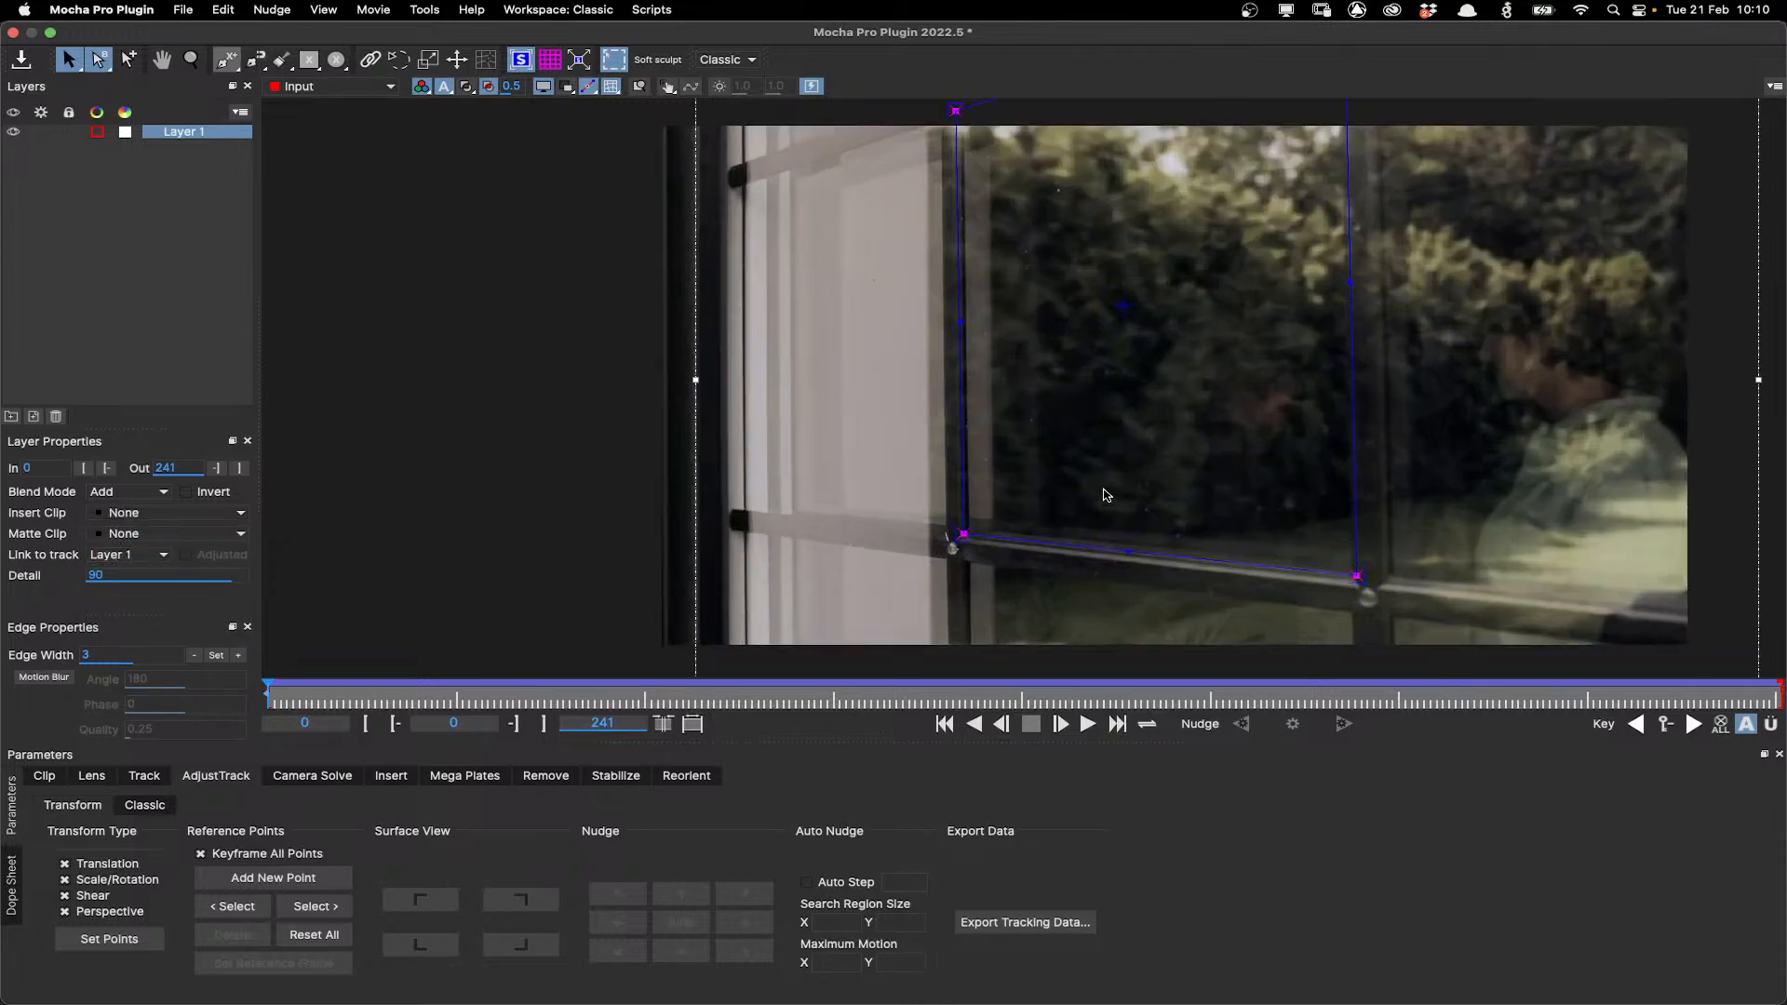
pyautogui.scroll(-1, 1294, 399)
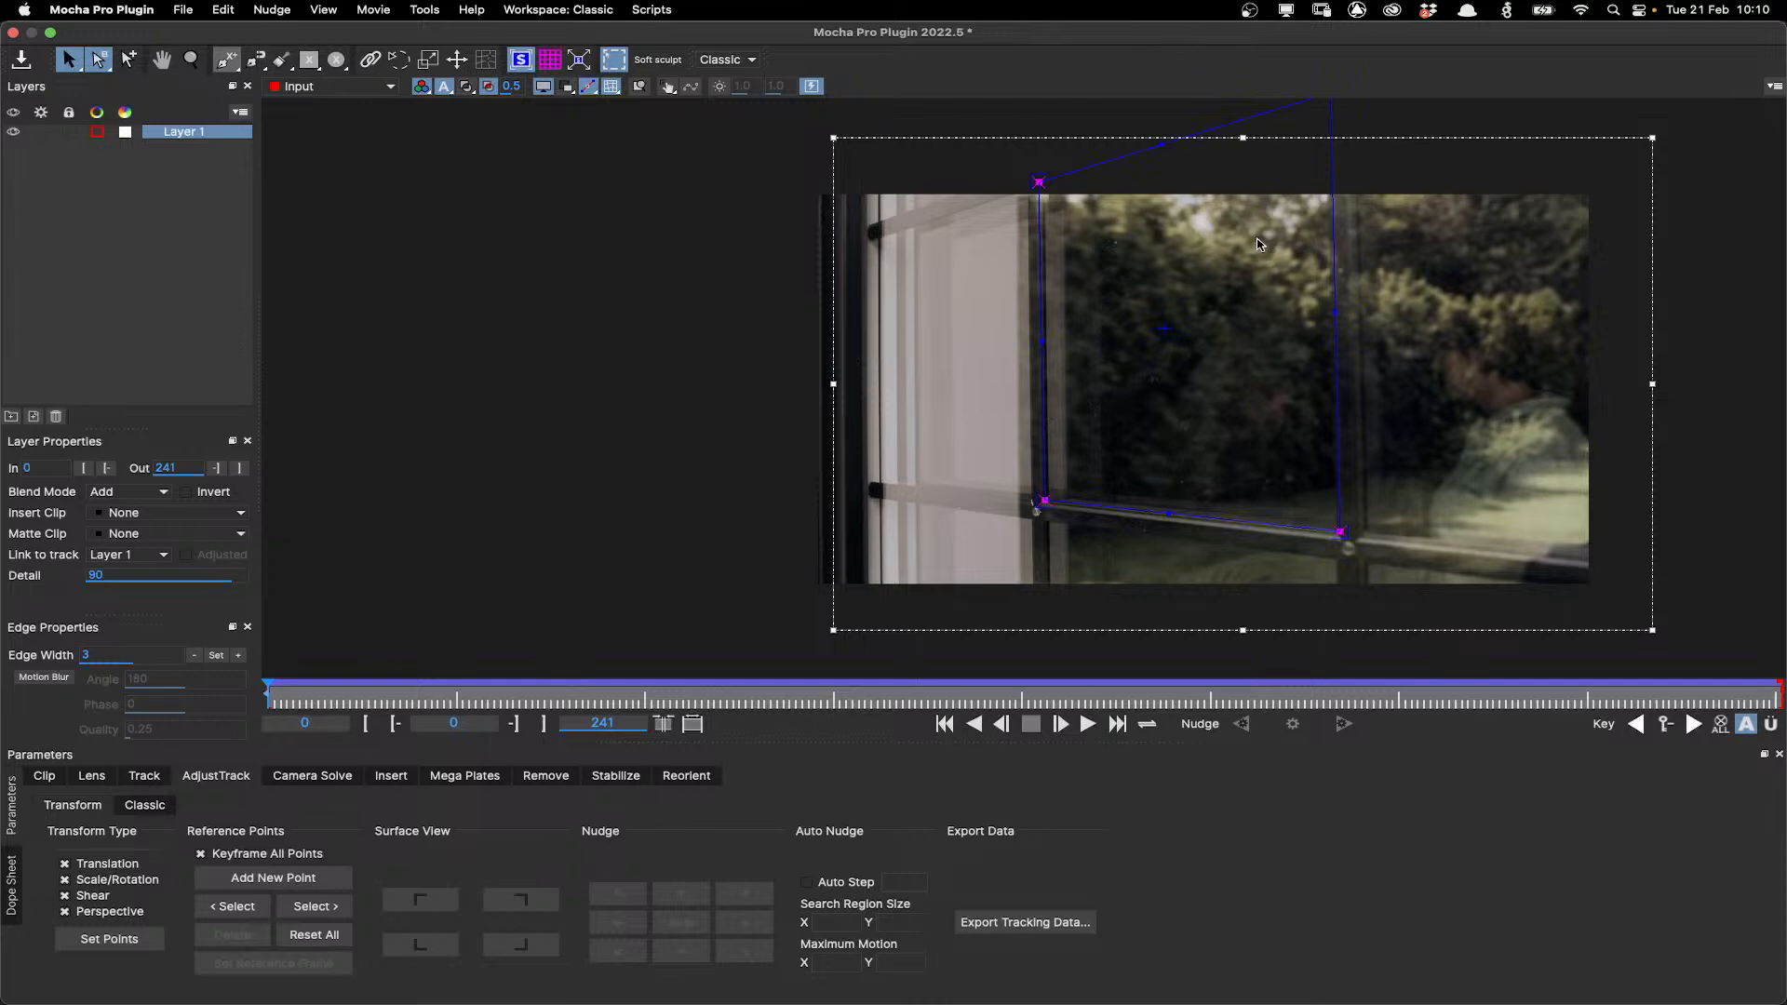
pyautogui.click(525, 68)
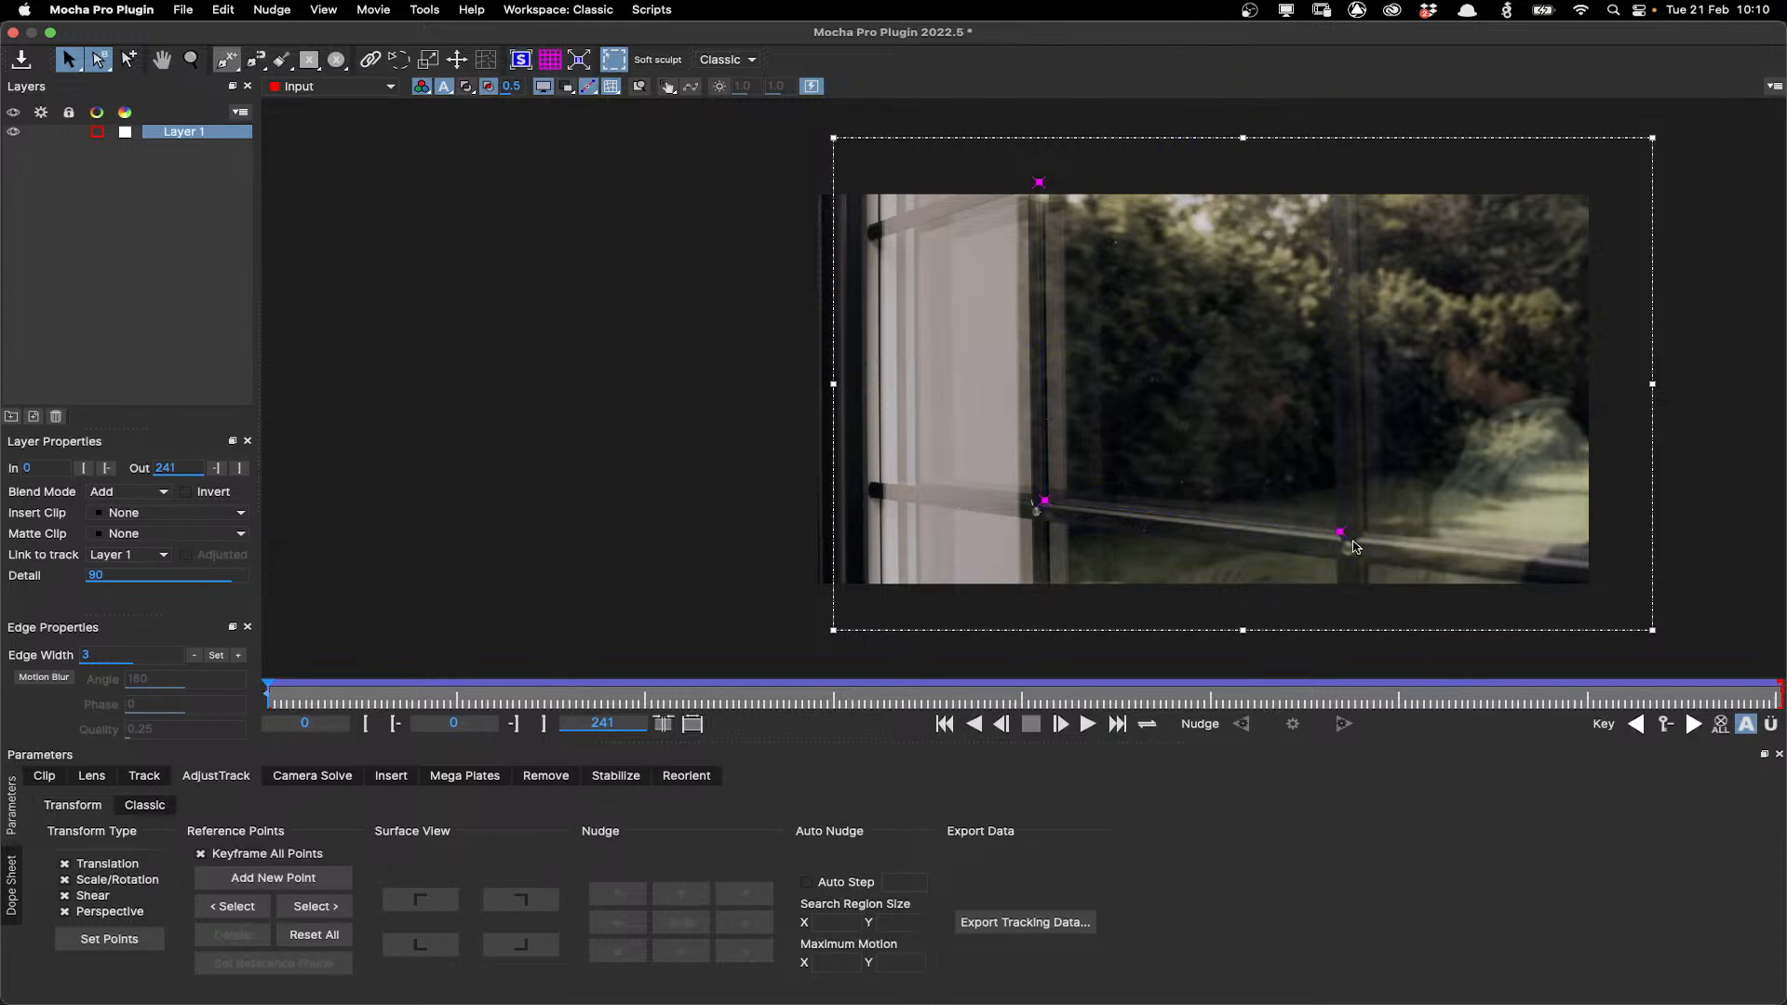
pyautogui.scroll(3, 1355, 546)
pyautogui.moveTo(1329, 520); pyautogui.dragTo(1343, 547)
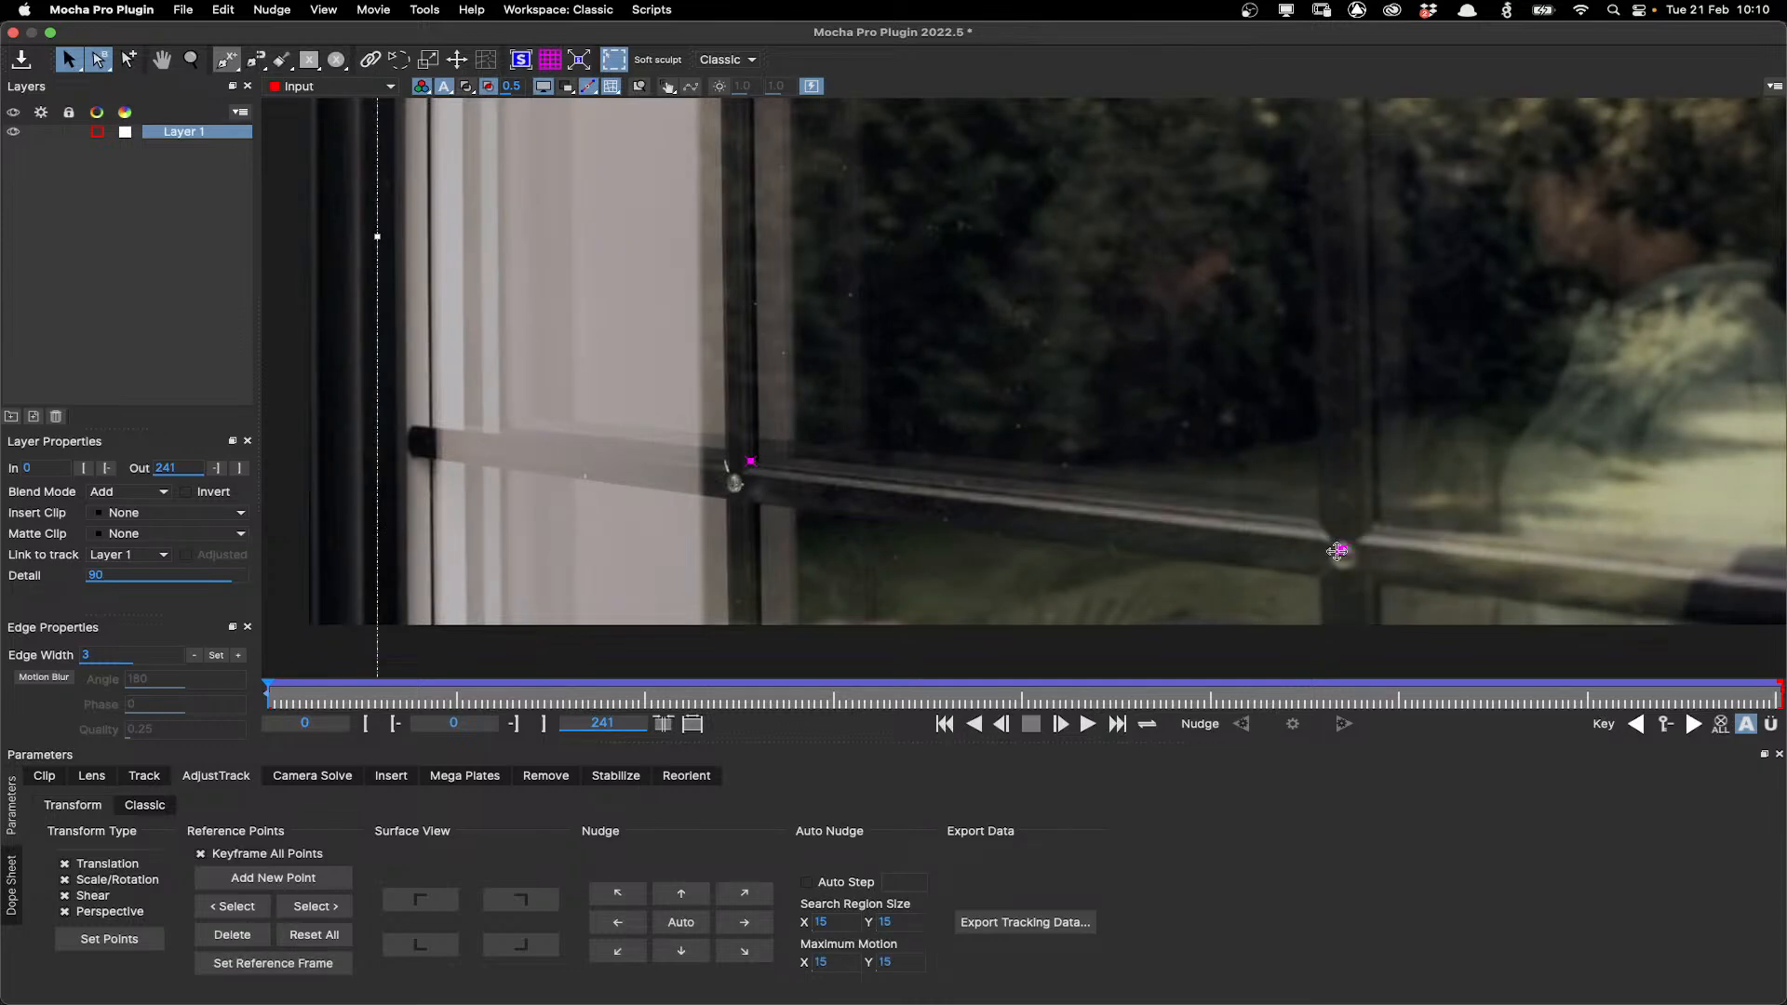
# Turn on the reference-frame magnifier and move the bottom-left reference point onto the left frame bar's handle.
pyautogui.click(640, 86)
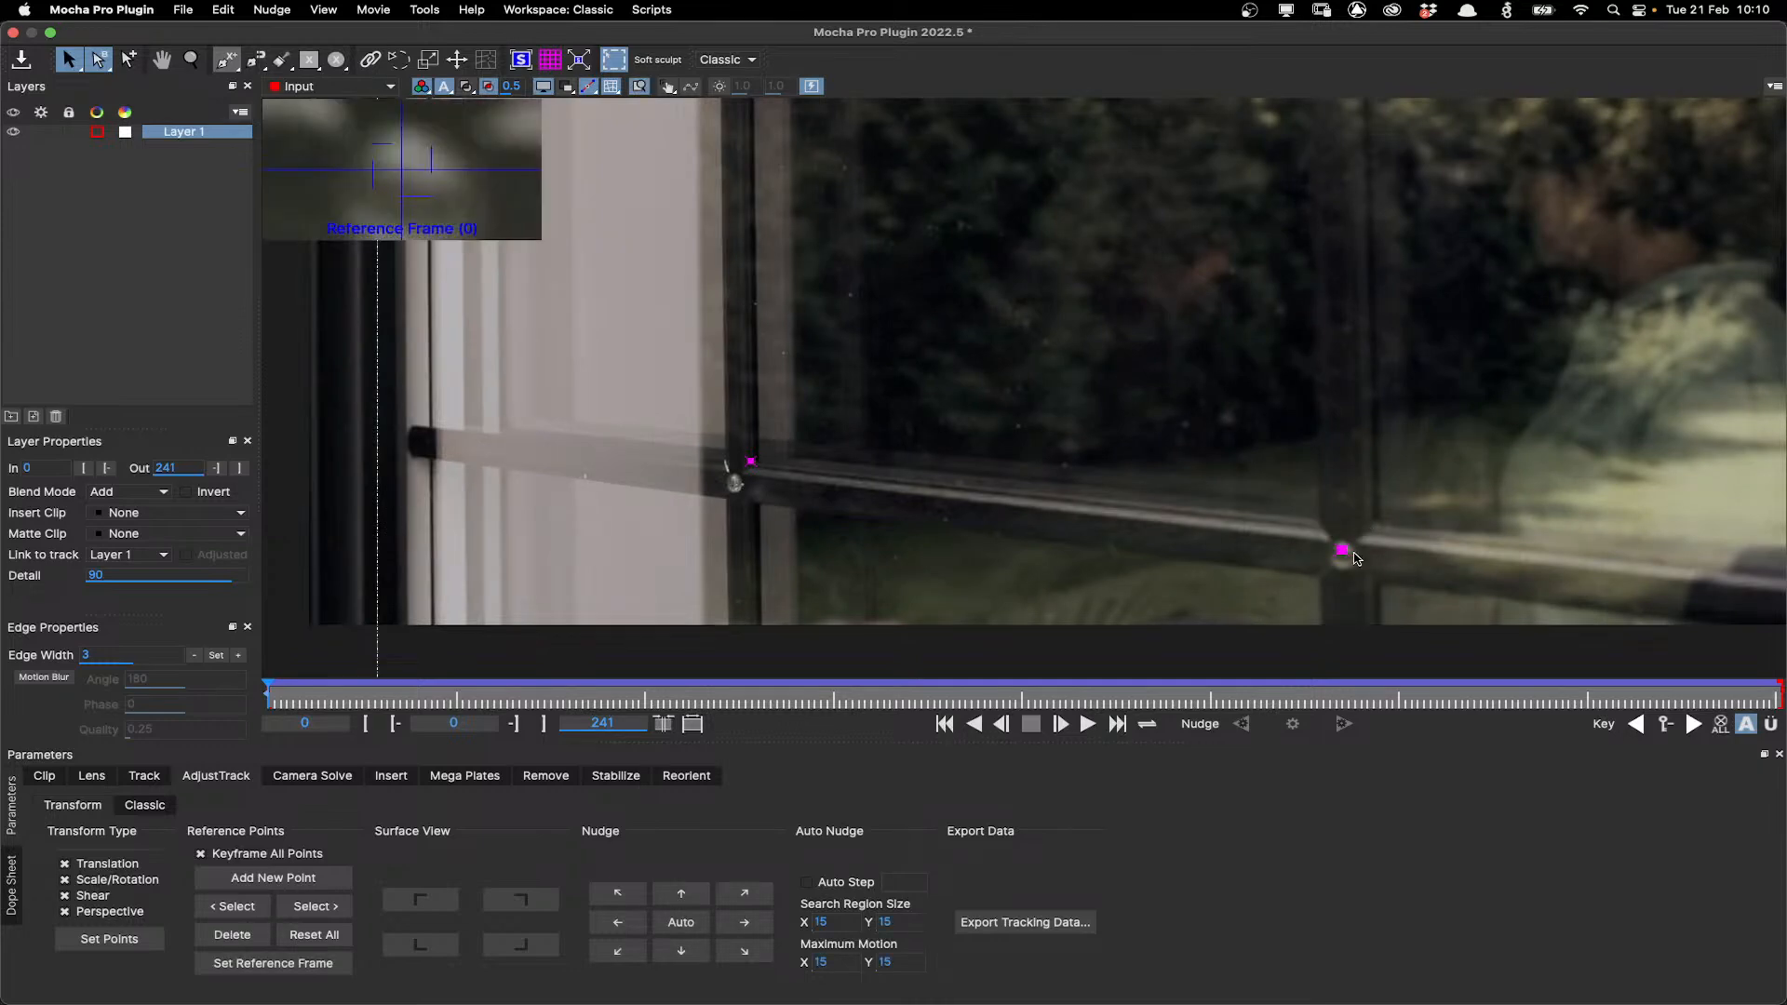
pyautogui.moveTo(1338, 549)
pyautogui.mouseDown()
pyautogui.moveTo(1373, 522)
pyautogui.moveTo(1338, 549)
pyautogui.mouseUp()
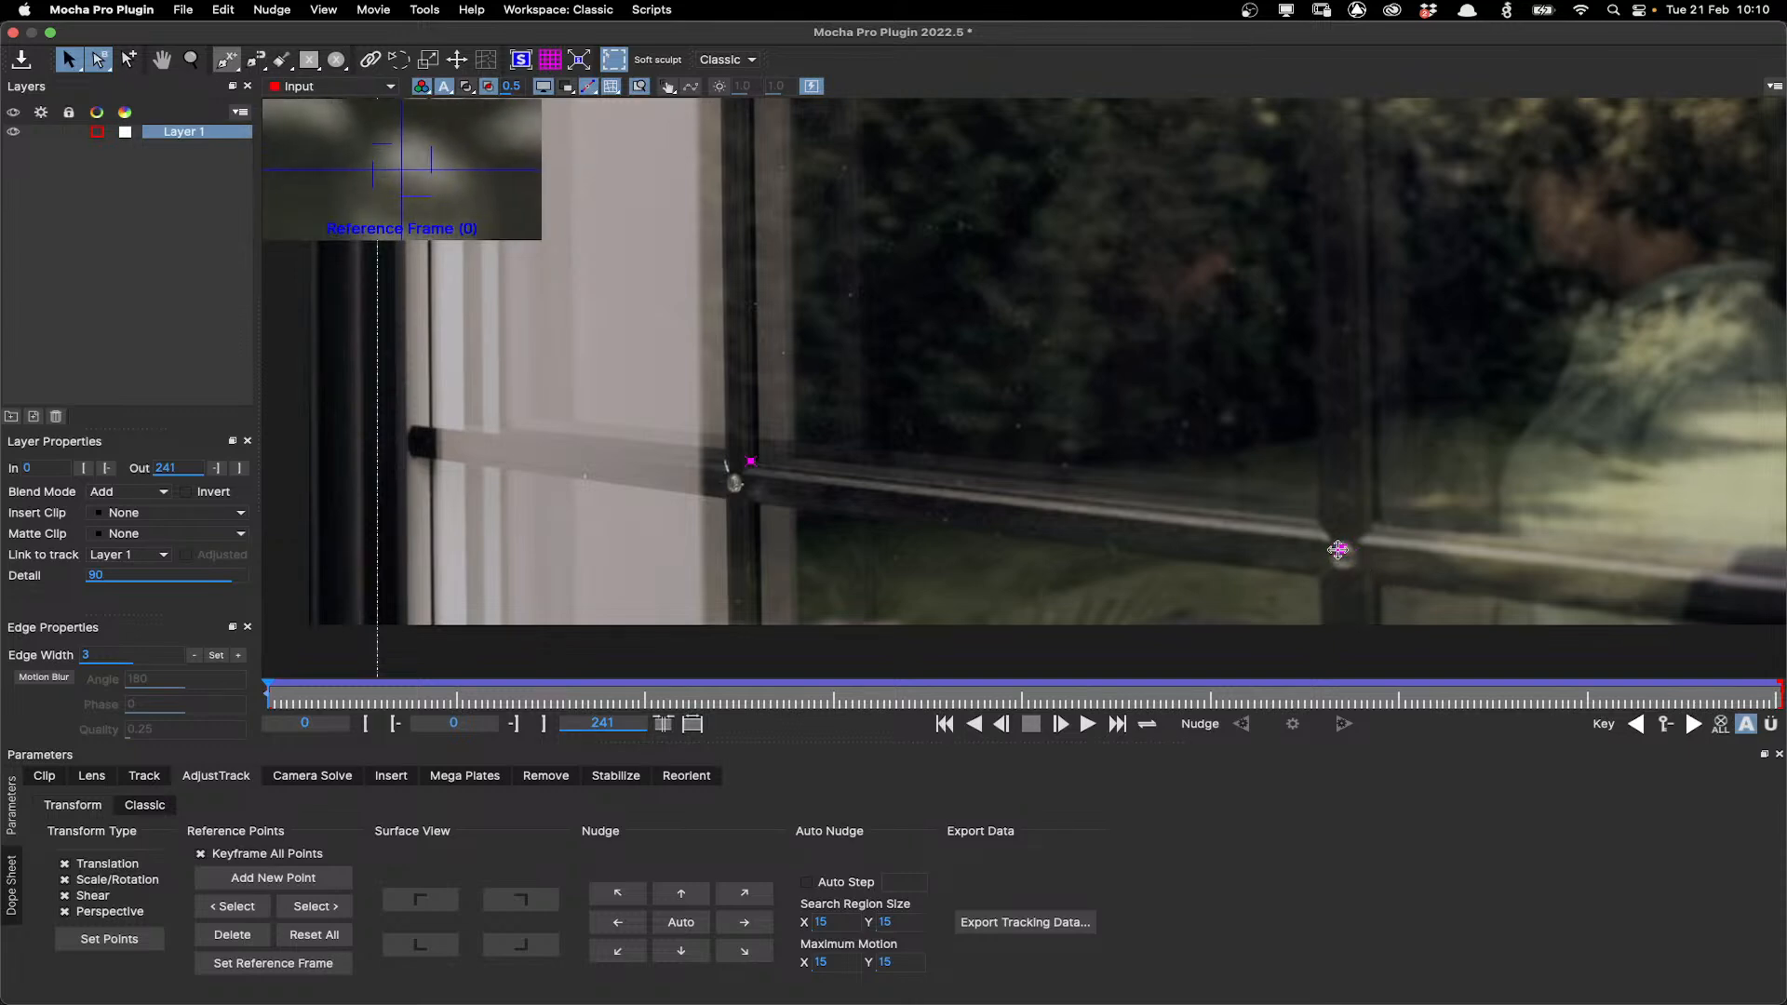
pyautogui.moveTo(549, 696); pyautogui.dragTo(59, 720)
pyautogui.scroll(-1, 1151, 348)
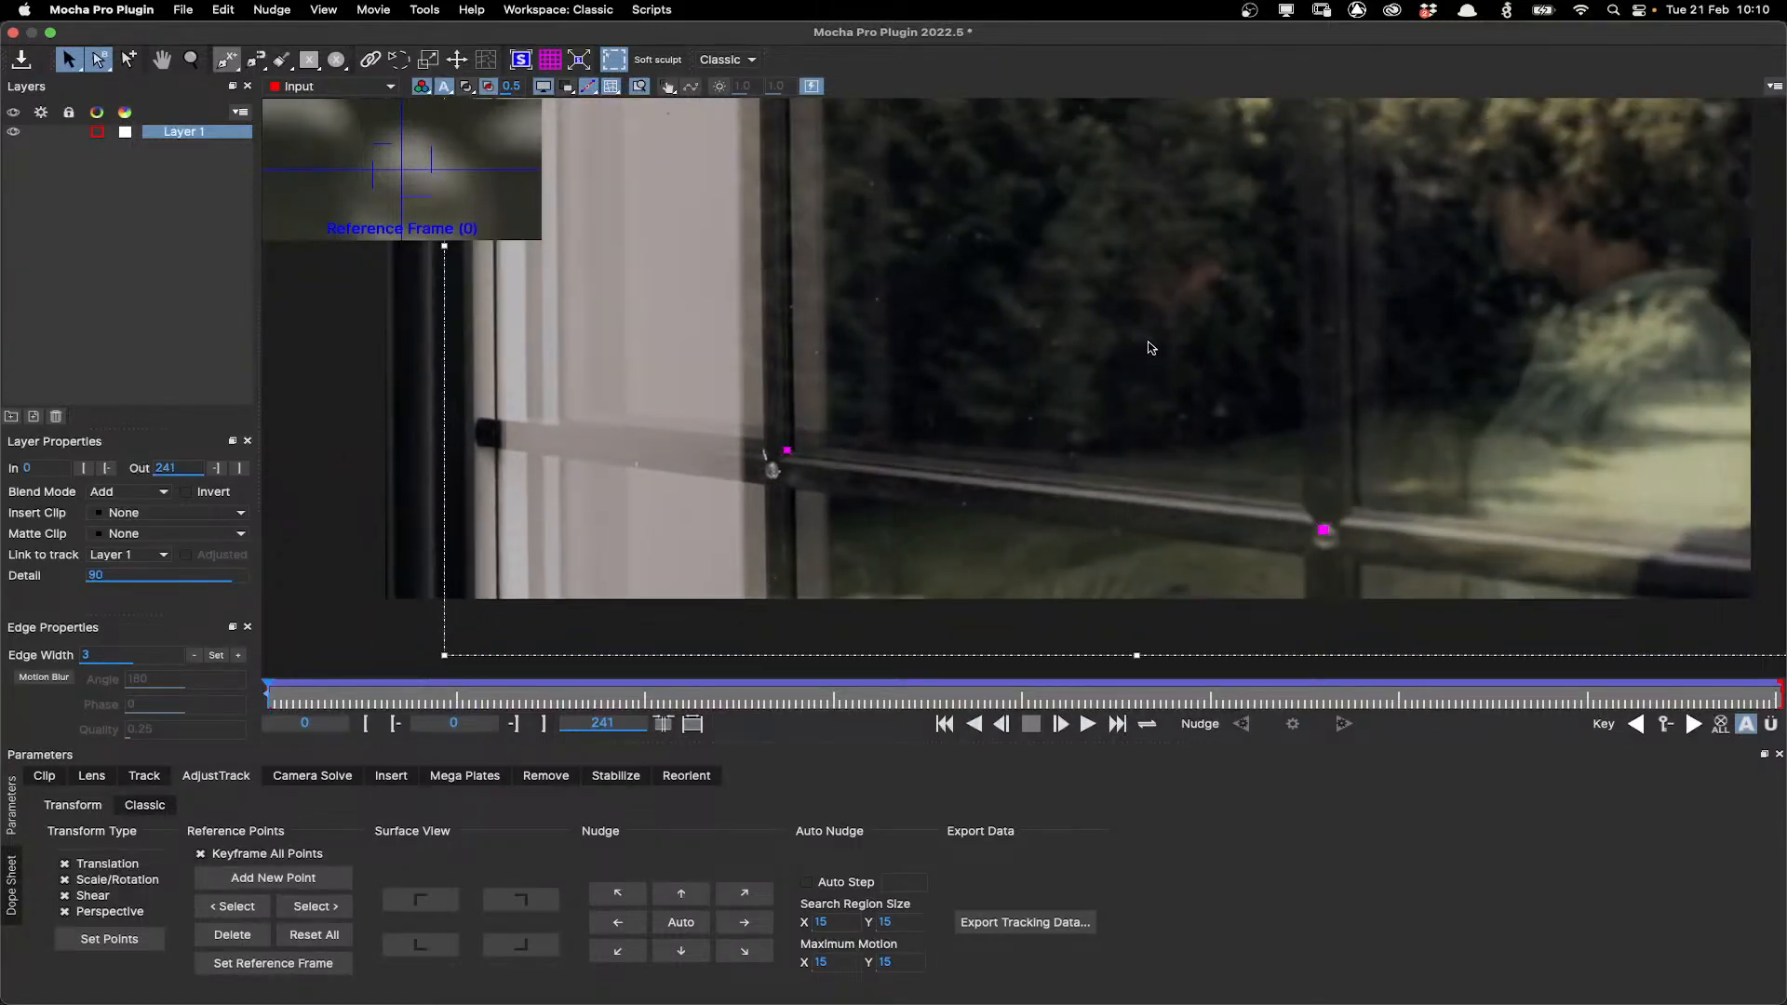
pyautogui.scroll(-2, 1151, 348)
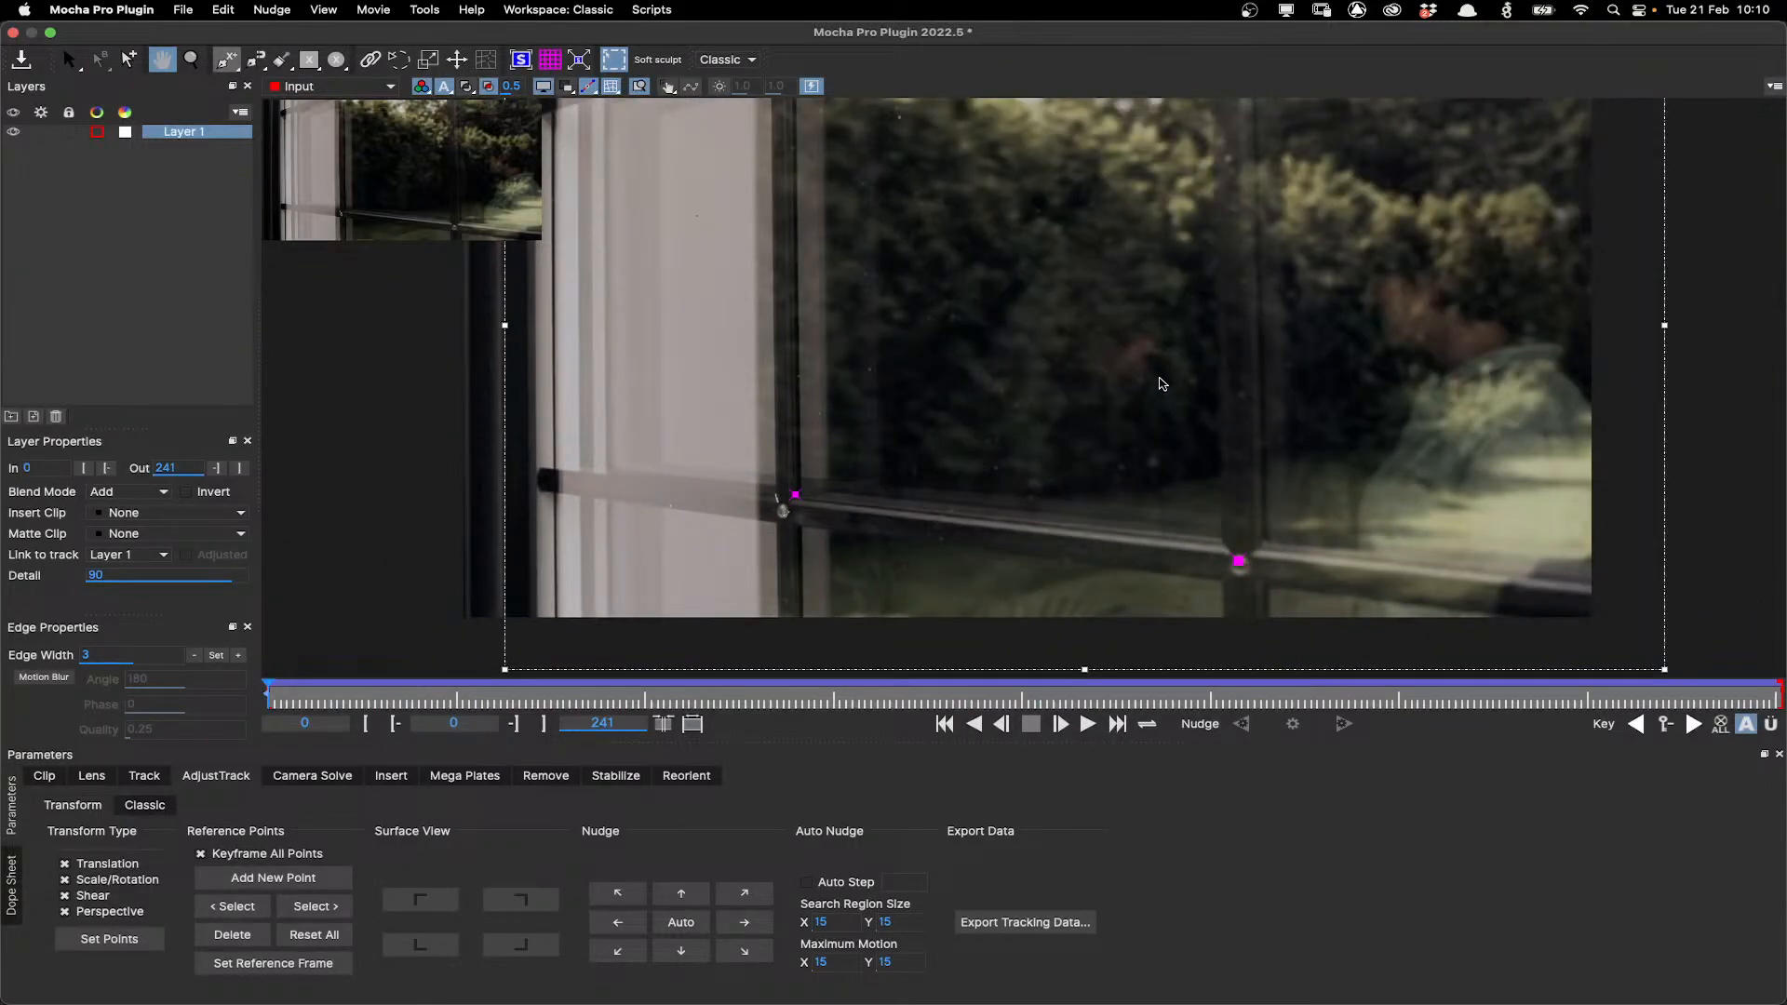
pyautogui.moveTo(1160, 379); pyautogui.dragTo(1083, 449)
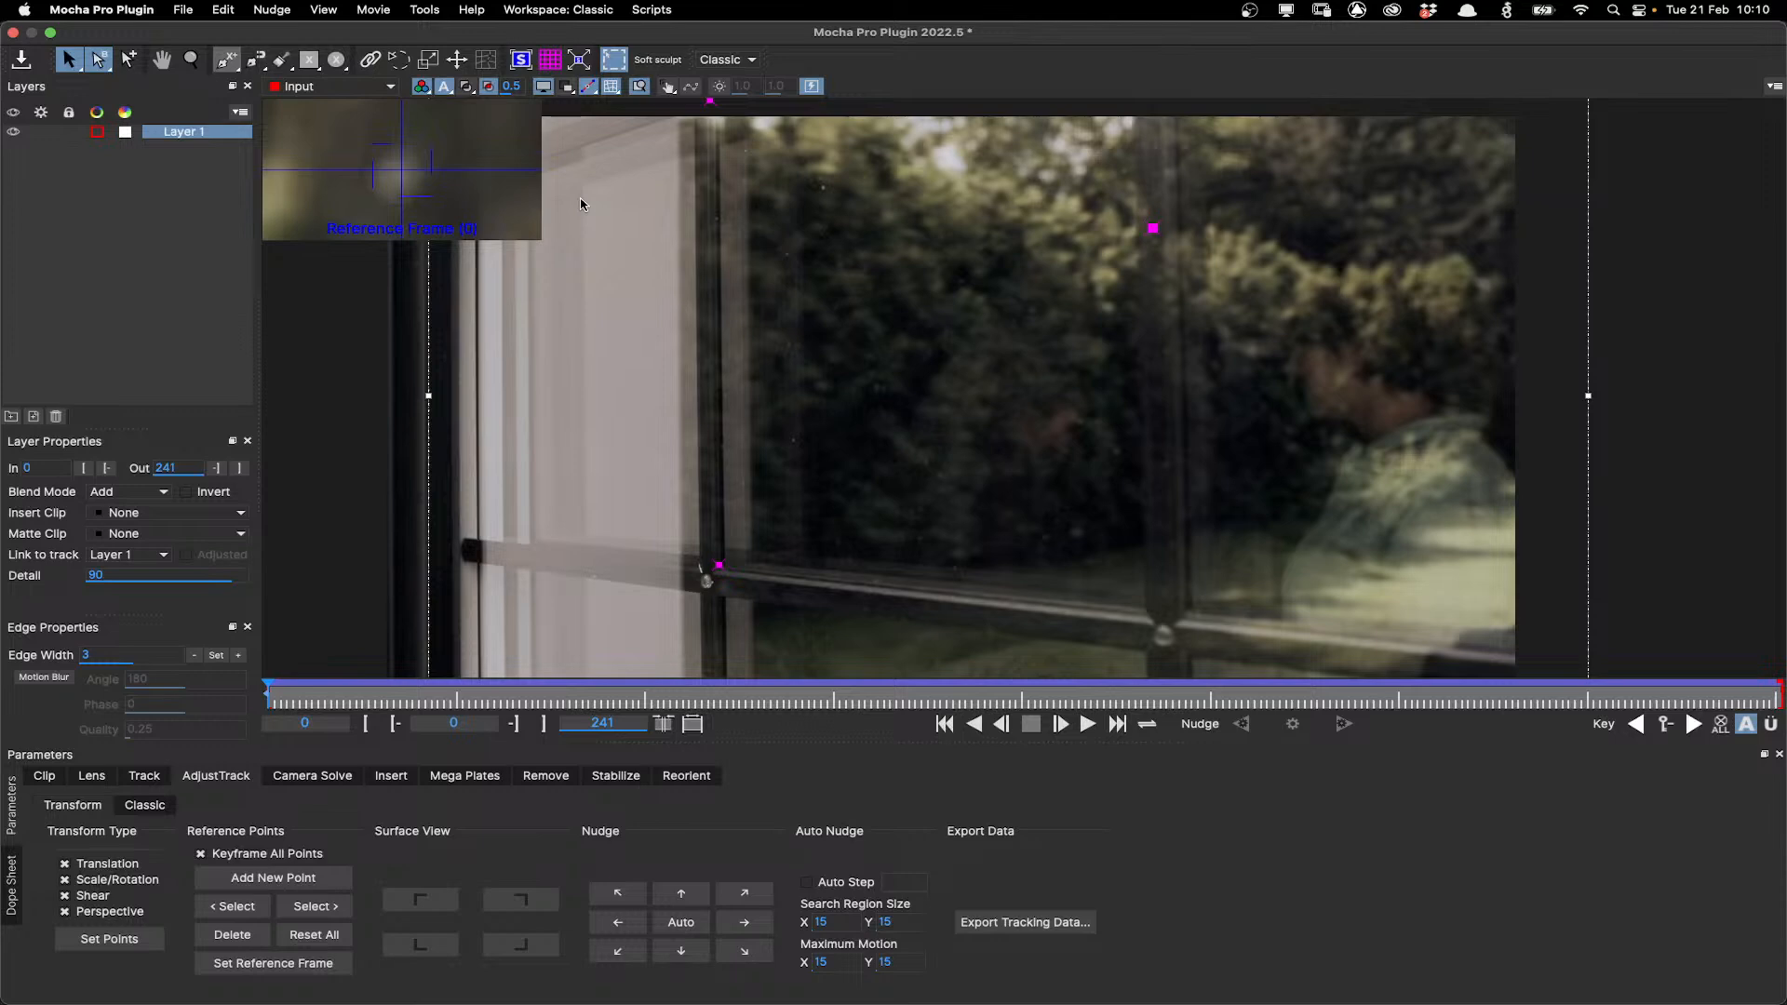
pyautogui.moveTo(716, 565); pyautogui.dragTo(464, 539)
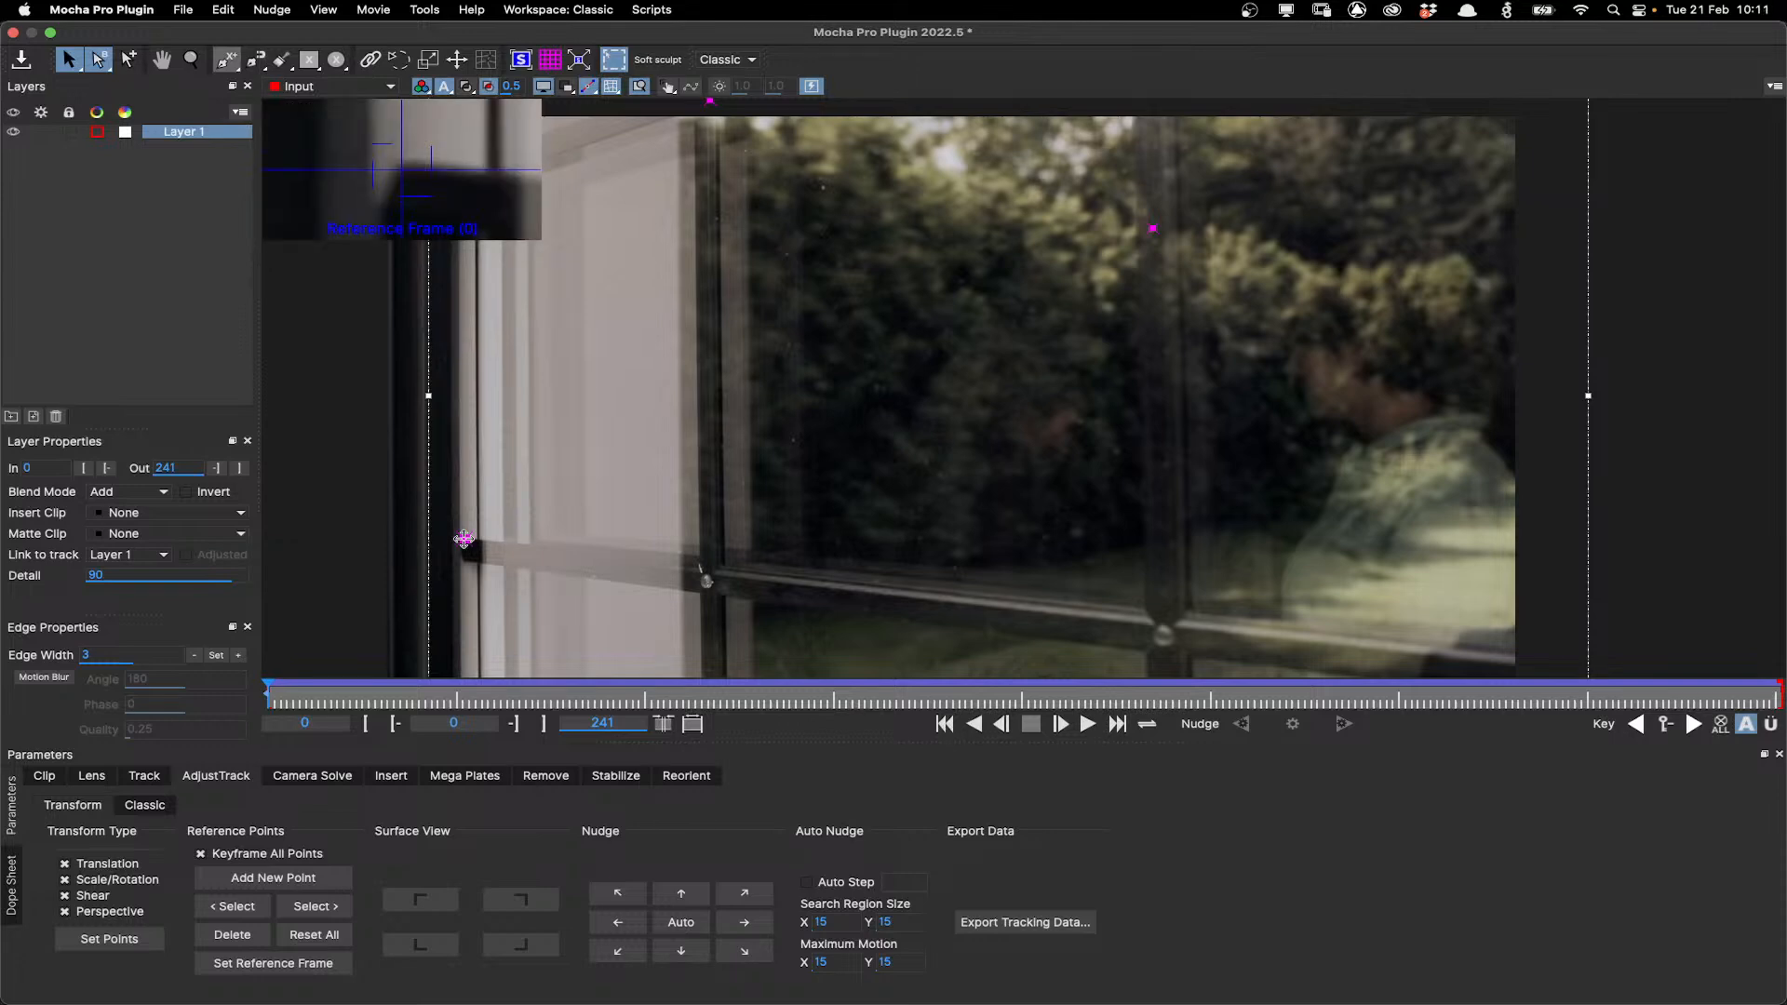
# Move the two upper reference points onto distinct features of the window frame and glass.
pyautogui.press('x')
pyautogui.moveTo(740, 362); pyautogui.dragTo(927, 587)
pyautogui.moveTo(895, 326); pyautogui.dragTo(648, 404)
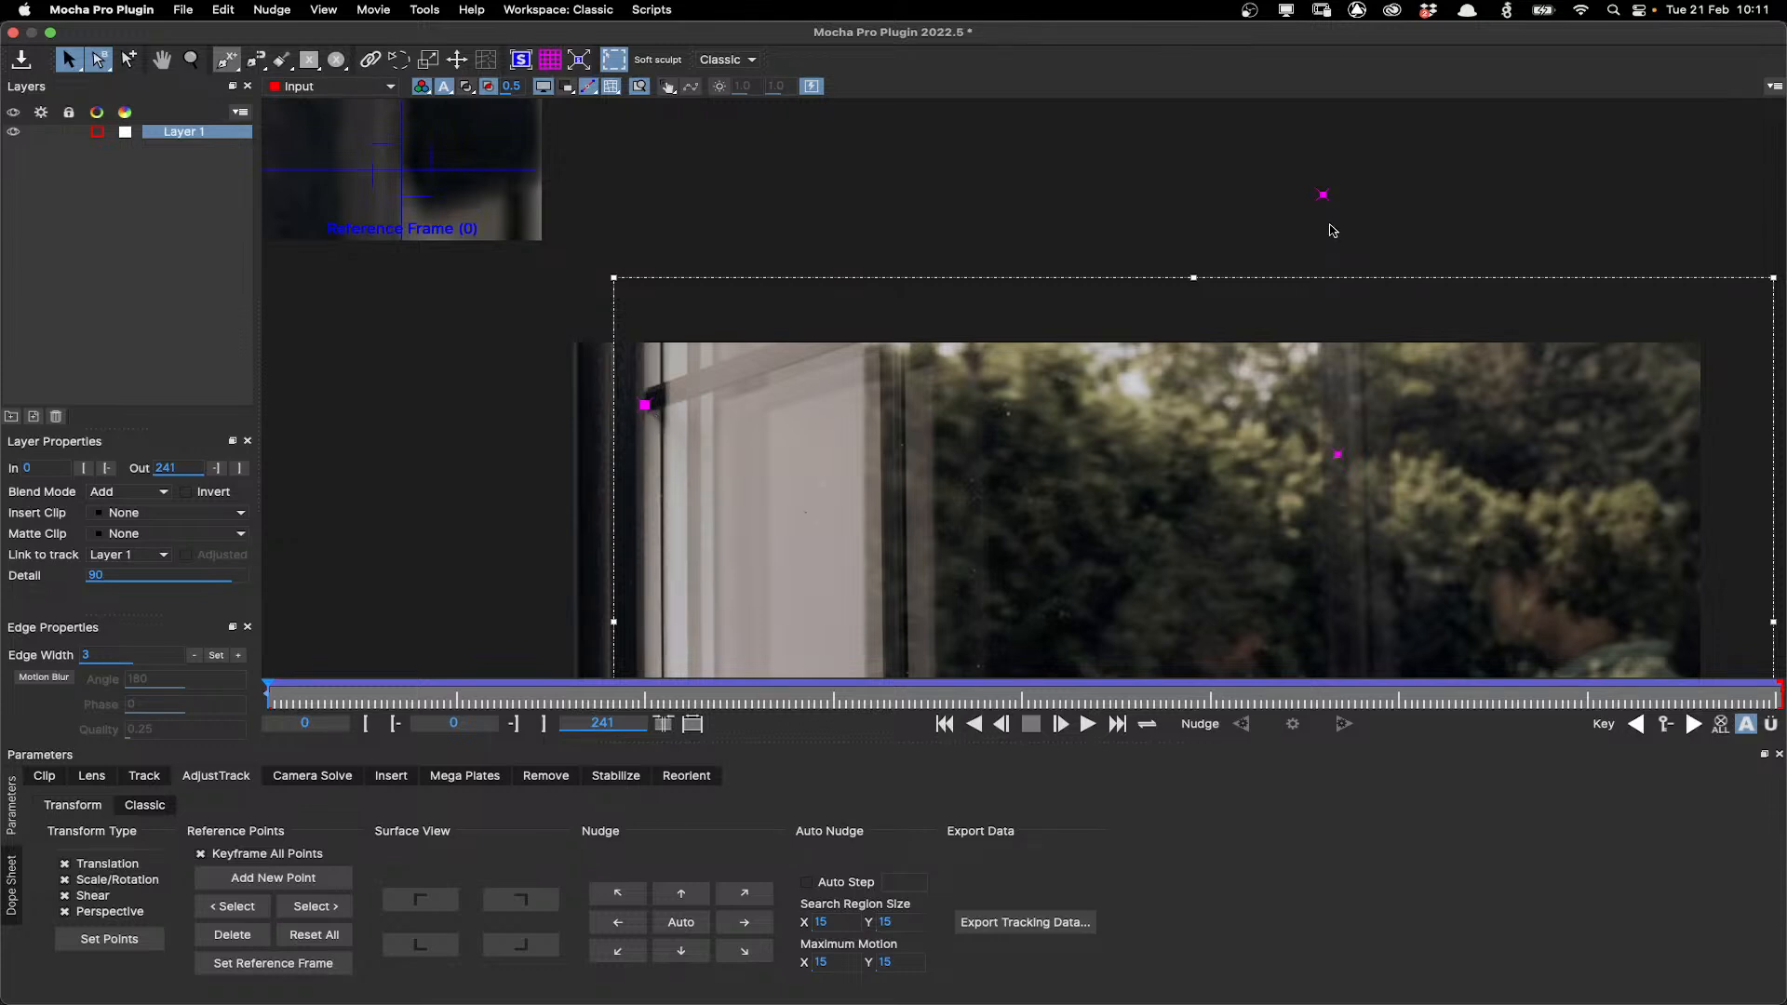
pyautogui.moveTo(1322, 196); pyautogui.dragTo(961, 441)
# Place the remaining reference point precisely on the mullion's junction with the lower sill bar.
pyautogui.scroll(-3, 988, 550)
pyautogui.press('x')
pyautogui.moveTo(1182, 662); pyautogui.dragTo(1140, 531)
pyautogui.press('s')
pyautogui.moveTo(920, 331); pyautogui.dragTo(873, 604)
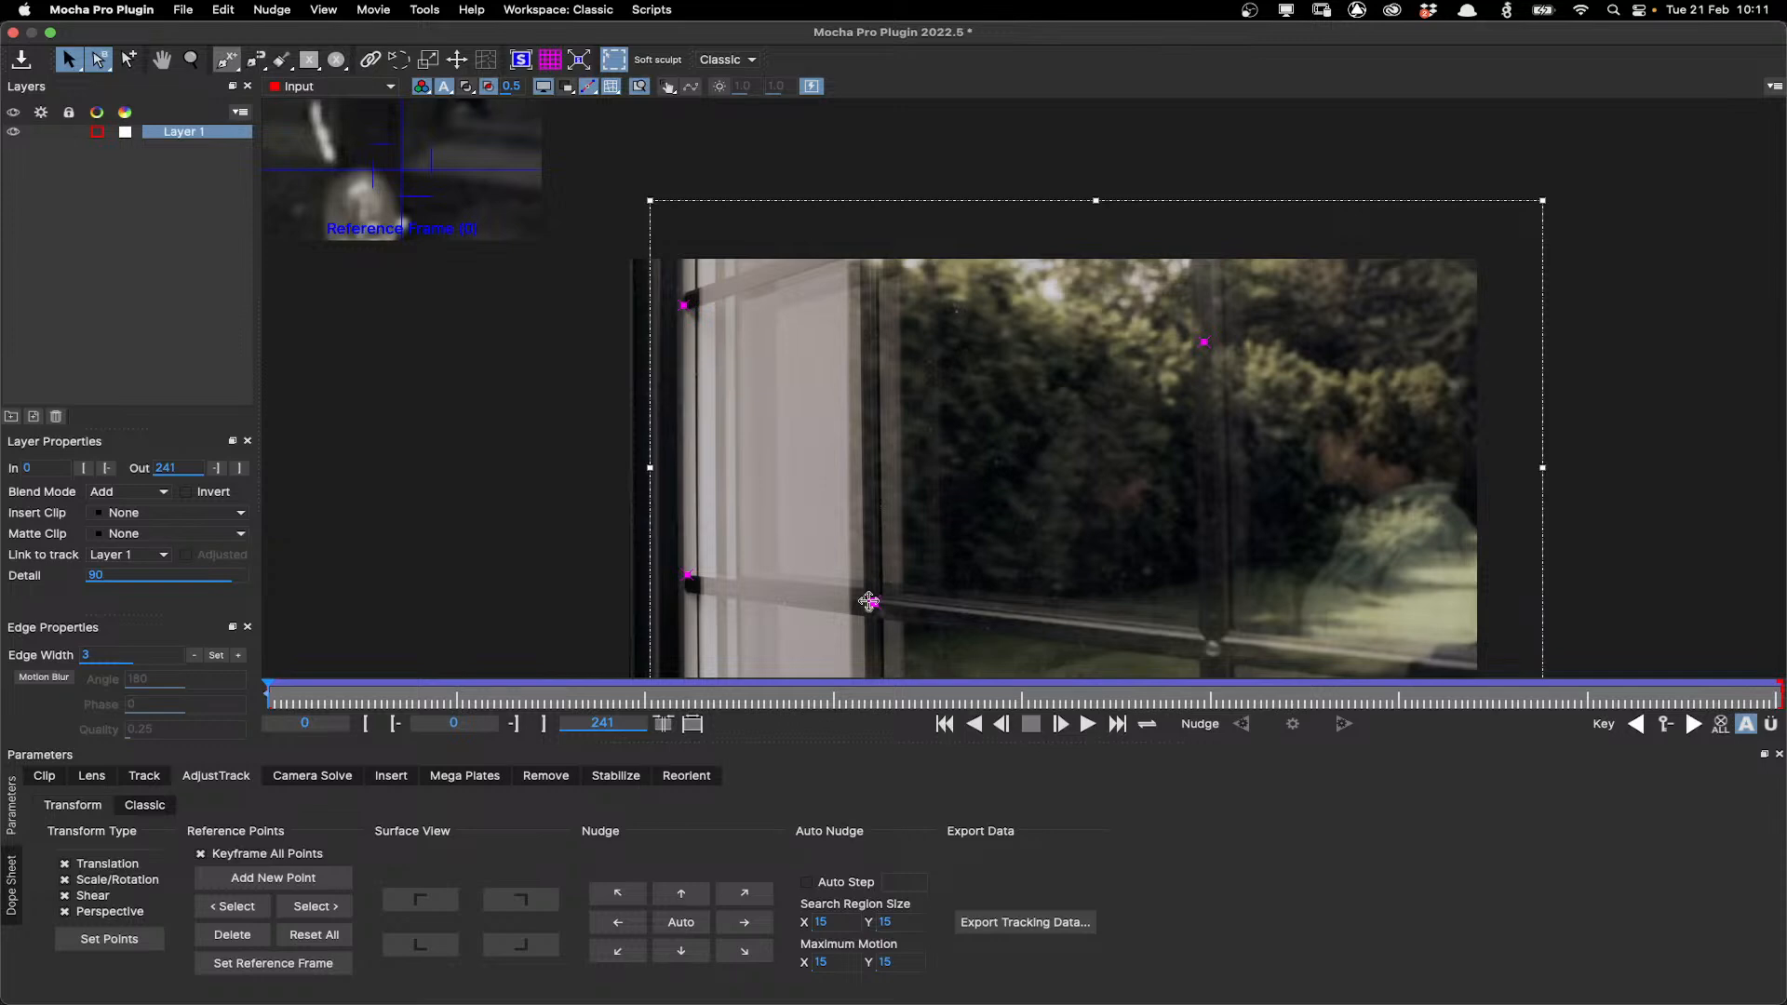
pyautogui.click(876, 606)
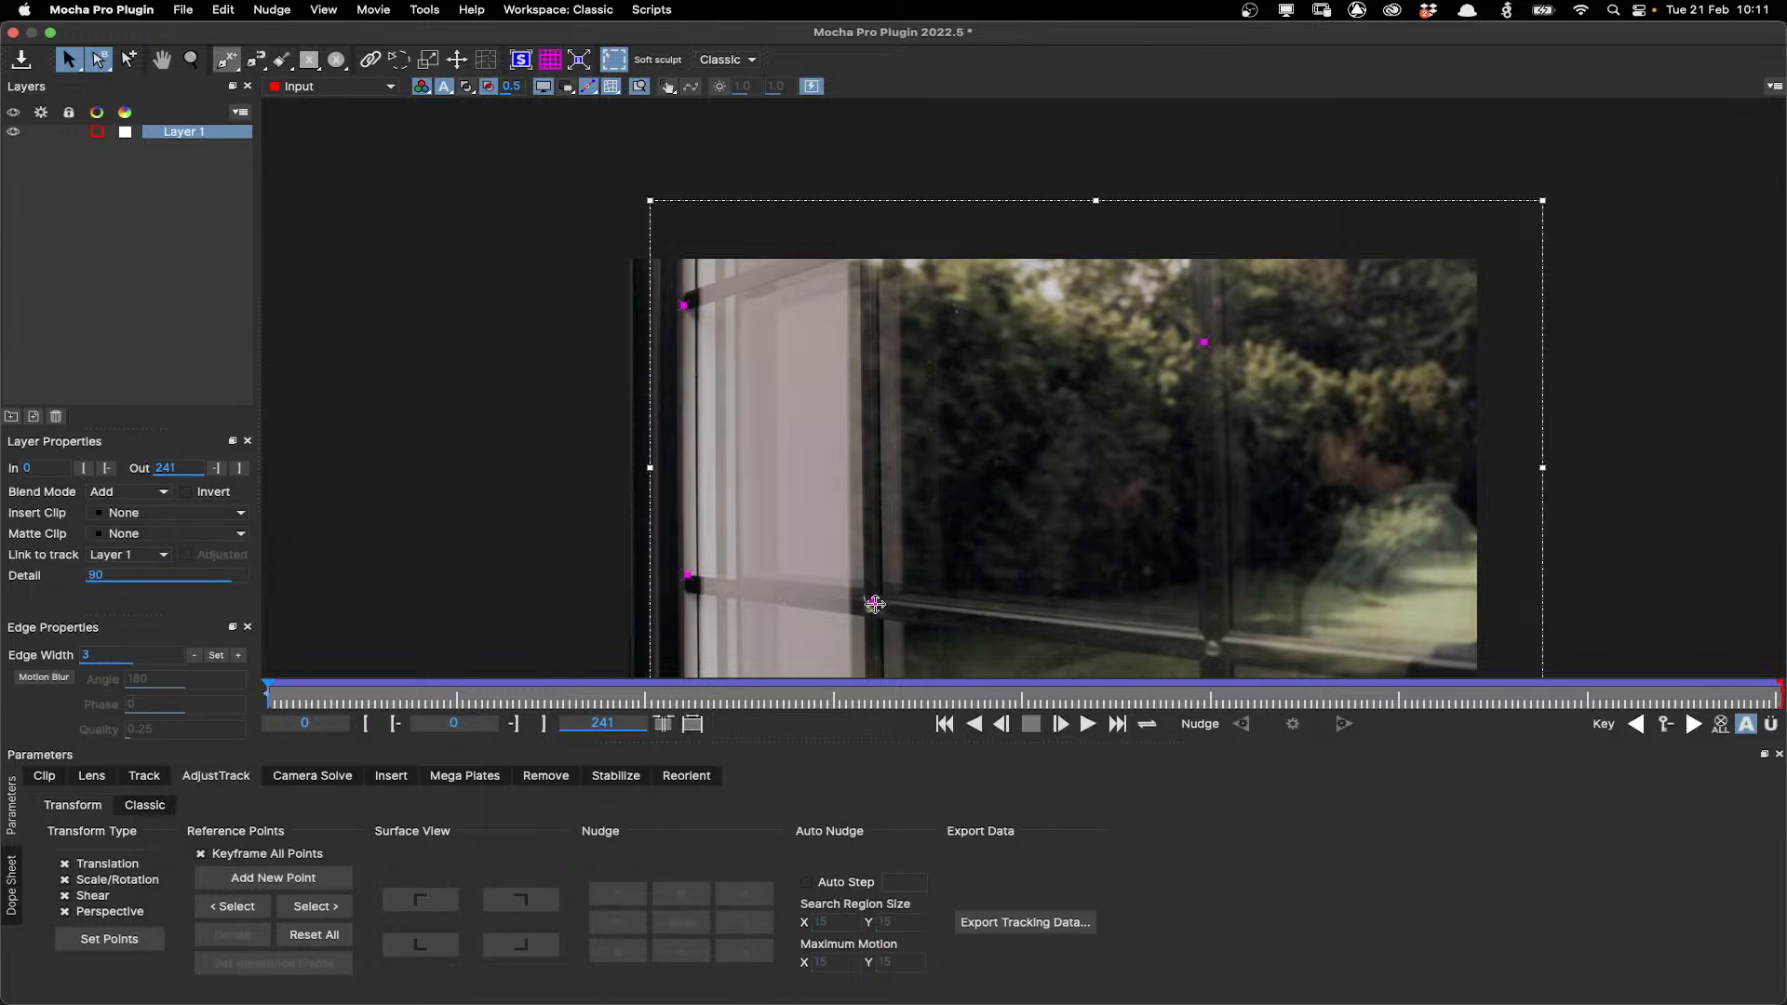
pyautogui.click(875, 604)
pyautogui.moveTo(888, 610); pyautogui.dragTo(873, 603)
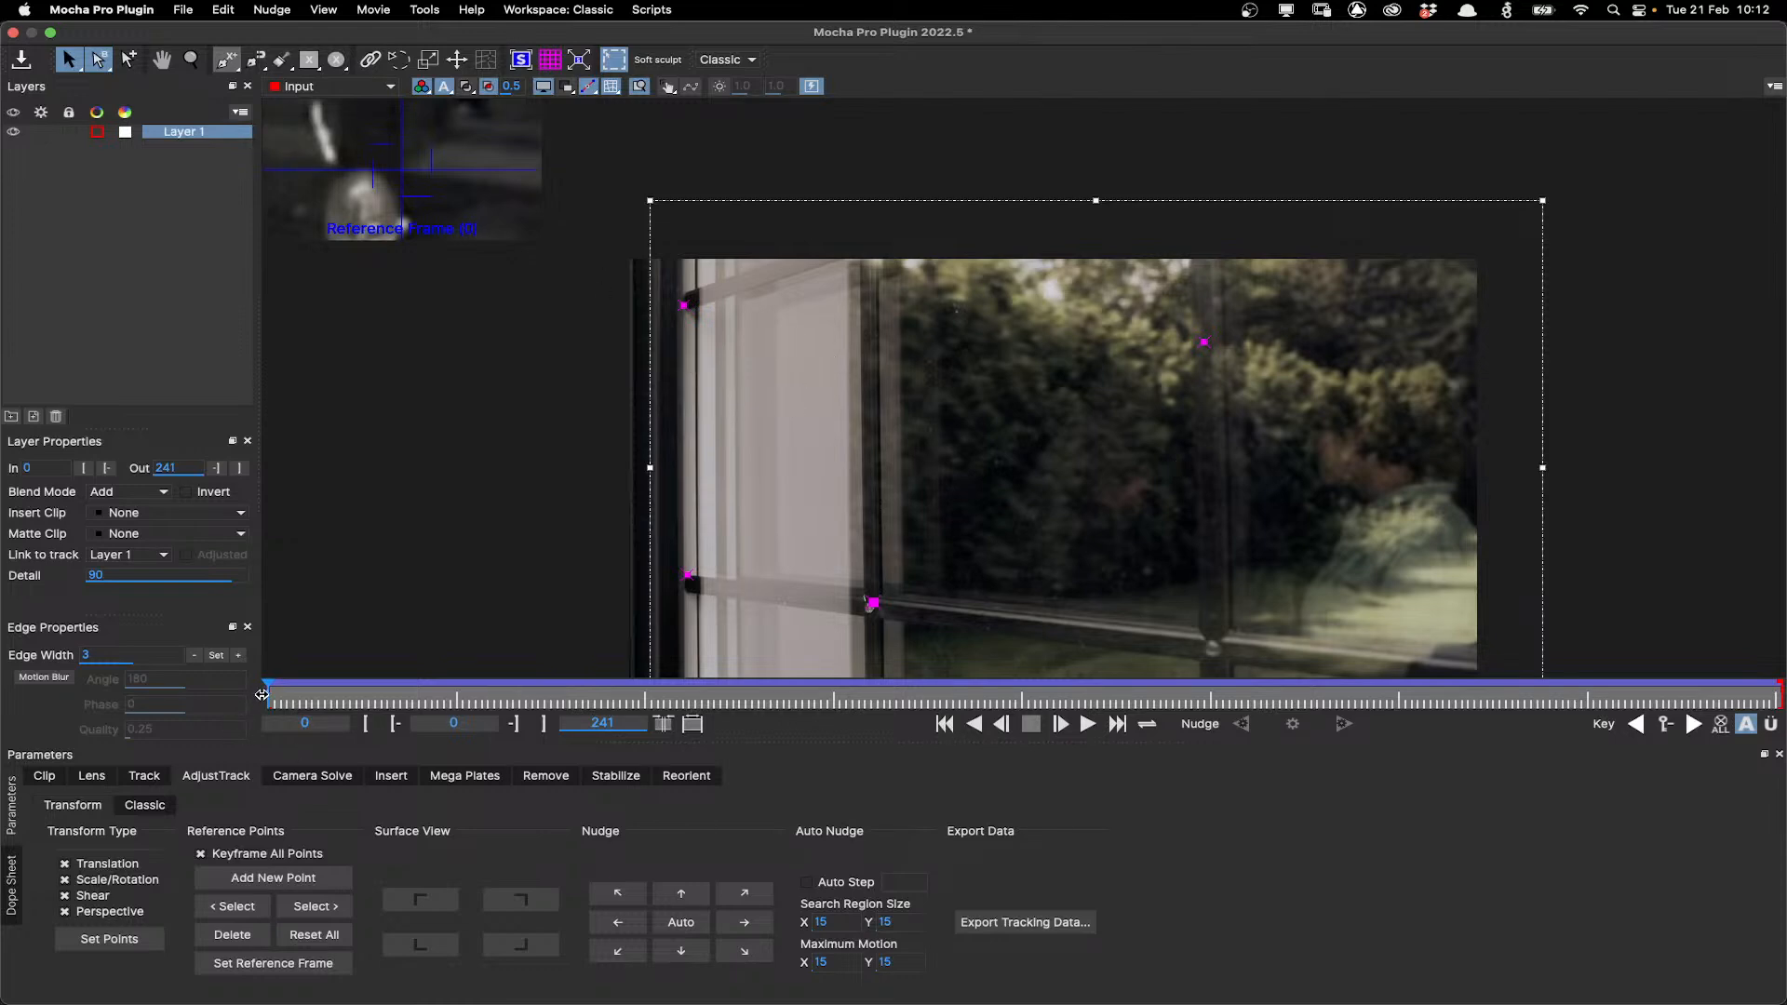
# Cycle through the reference points while scrubbing the start of the timeline to compare them with the reference frame.
pyautogui.moveTo(263, 695)
pyautogui.mouseDown()
pyautogui.moveTo(1638, 688)
pyautogui.moveTo(447, 663)
pyautogui.moveTo(261, 691)
pyautogui.mouseUp()
pyautogui.click(317, 908)
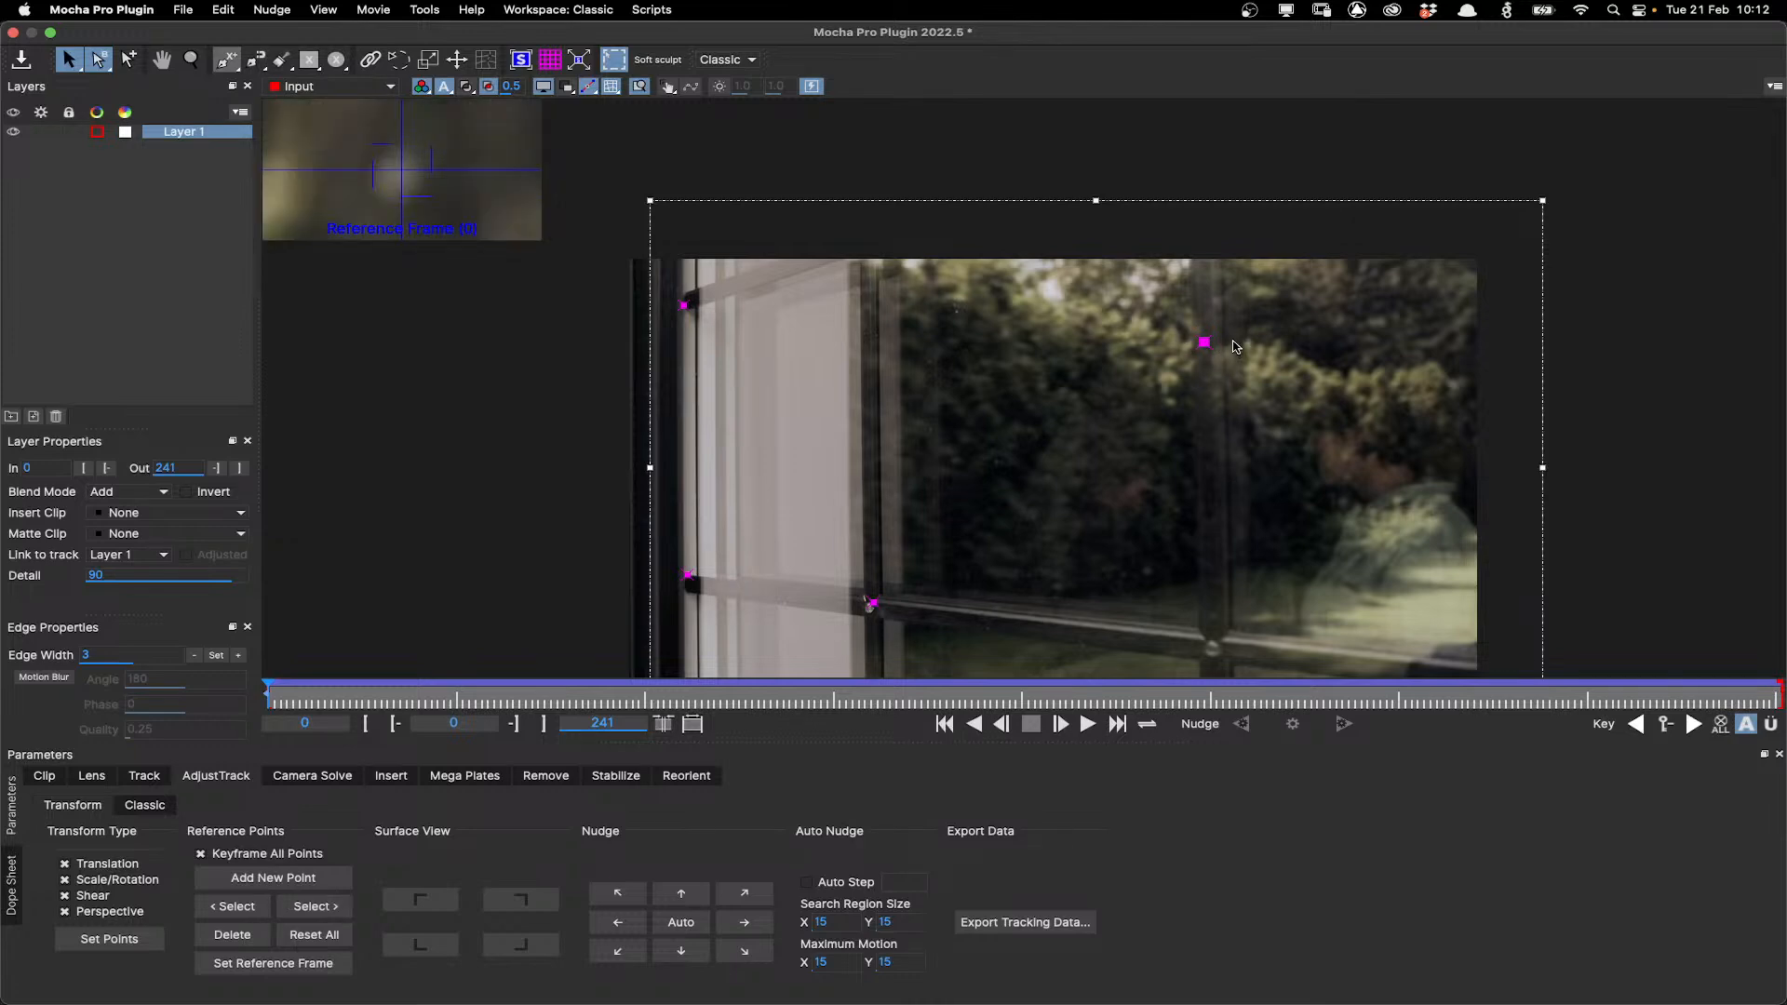
pyautogui.moveTo(266, 696); pyautogui.dragTo(214, 698)
pyautogui.click(312, 908)
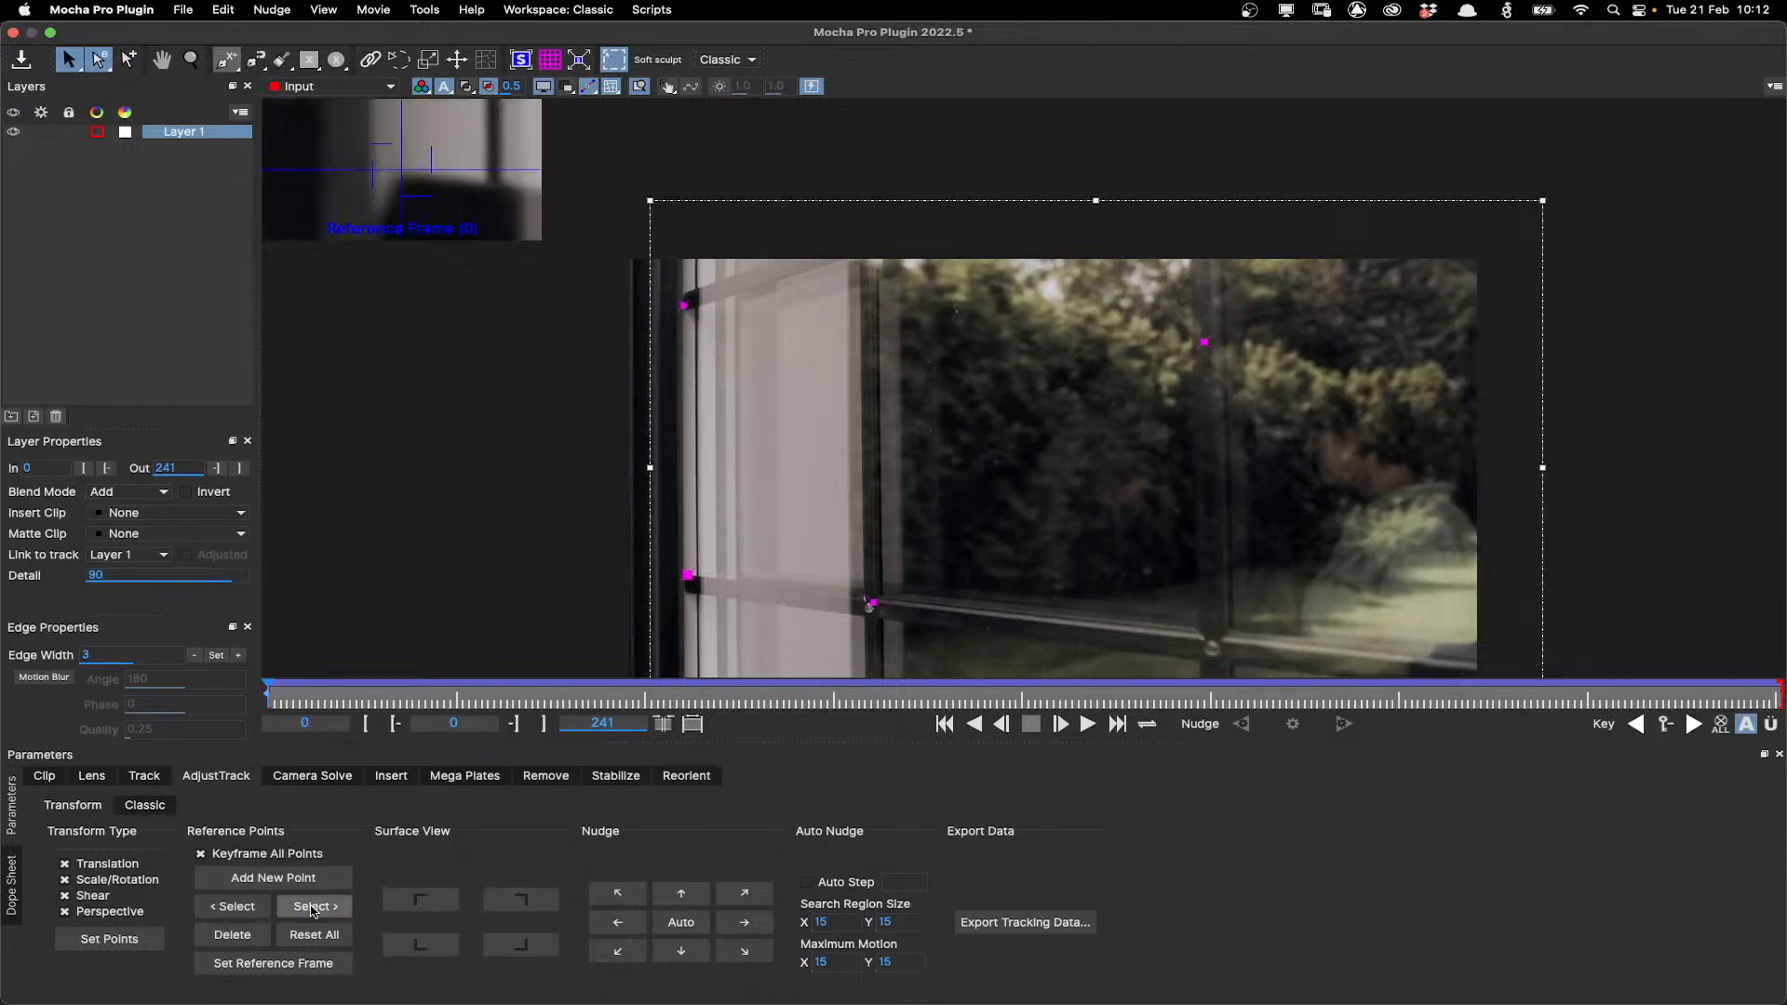
pyautogui.moveTo(321, 700); pyautogui.dragTo(268, 700)
pyautogui.click(316, 908)
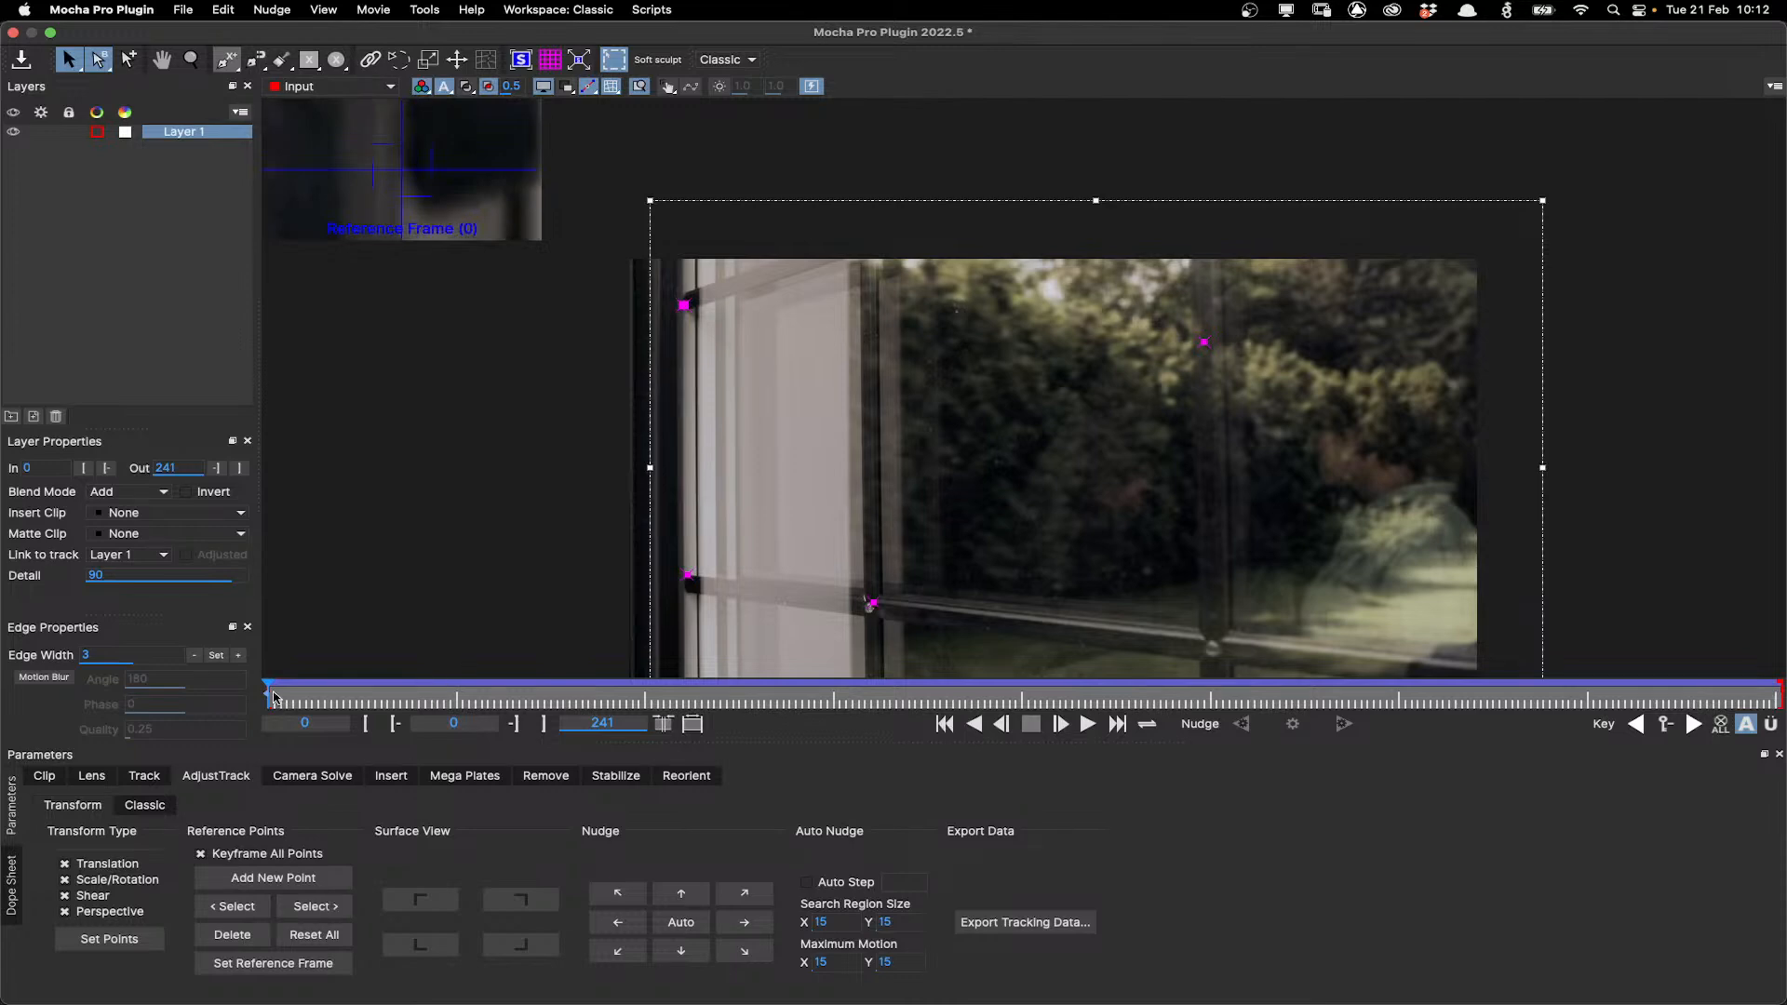
pyautogui.moveTo(272, 696); pyautogui.dragTo(189, 680)
# At frame 75, add a keyframe and auto-nudge the selected reference point.
pyautogui.moveTo(296, 694); pyautogui.dragTo(732, 708)
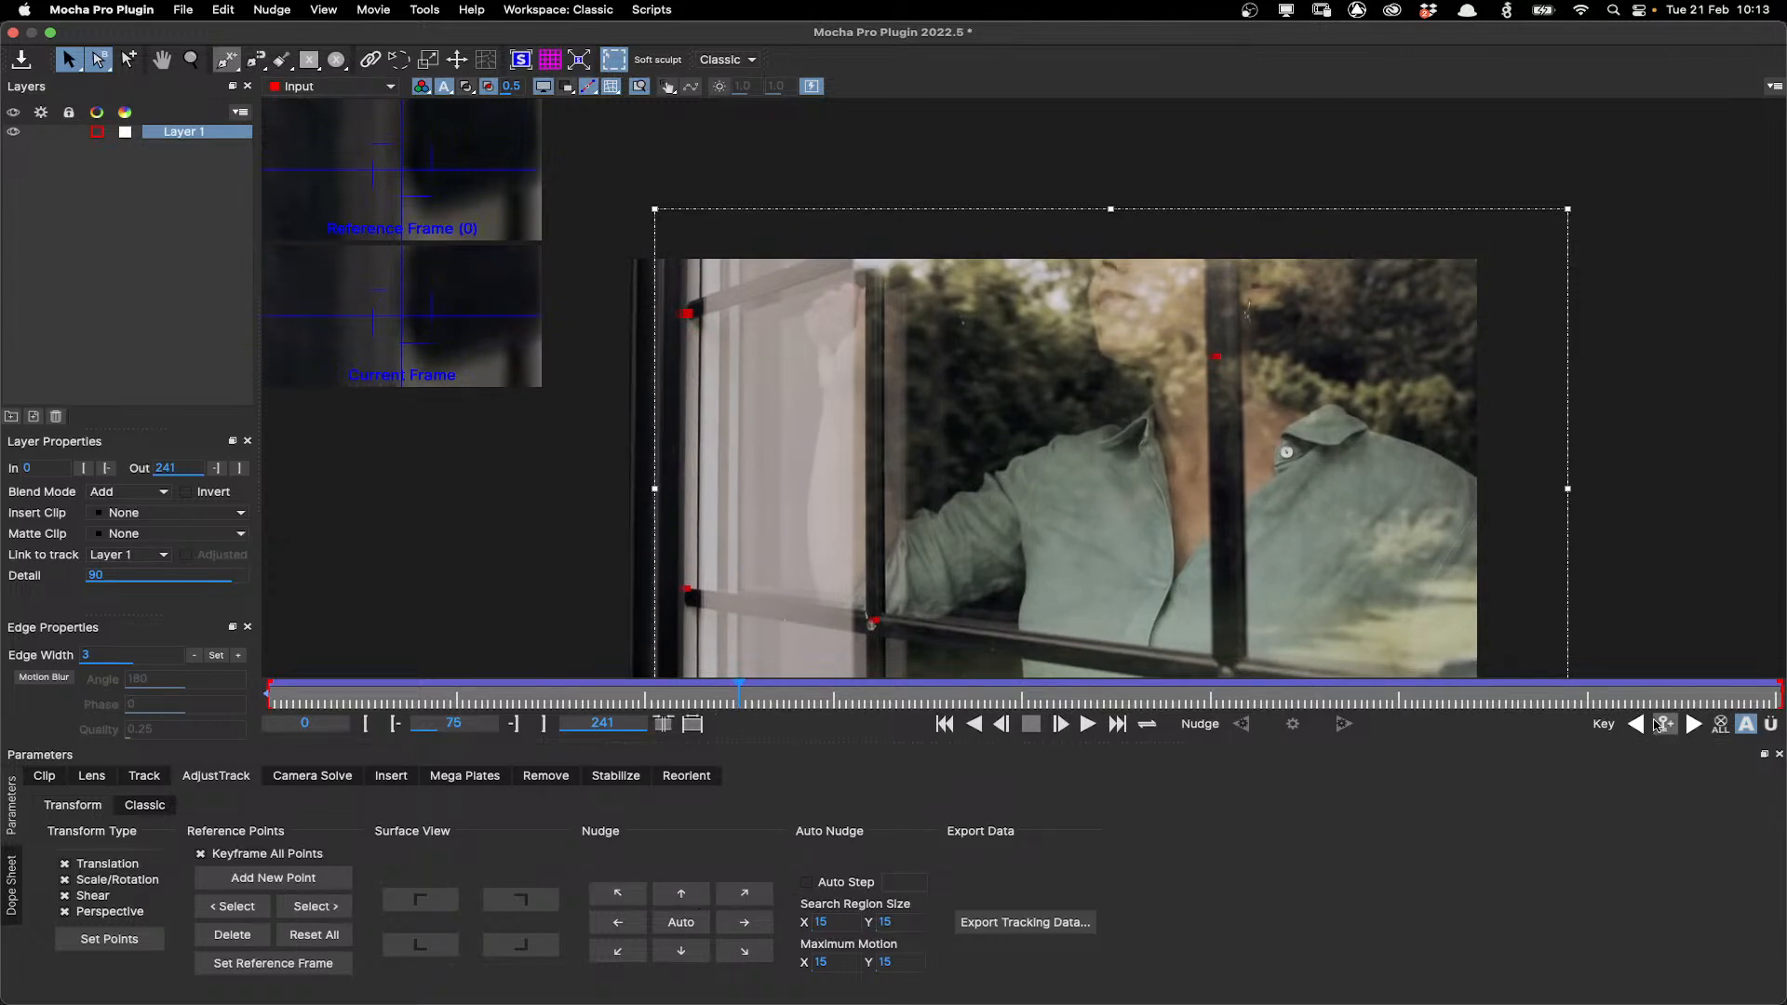
pyautogui.click(1661, 725)
pyautogui.click(316, 907)
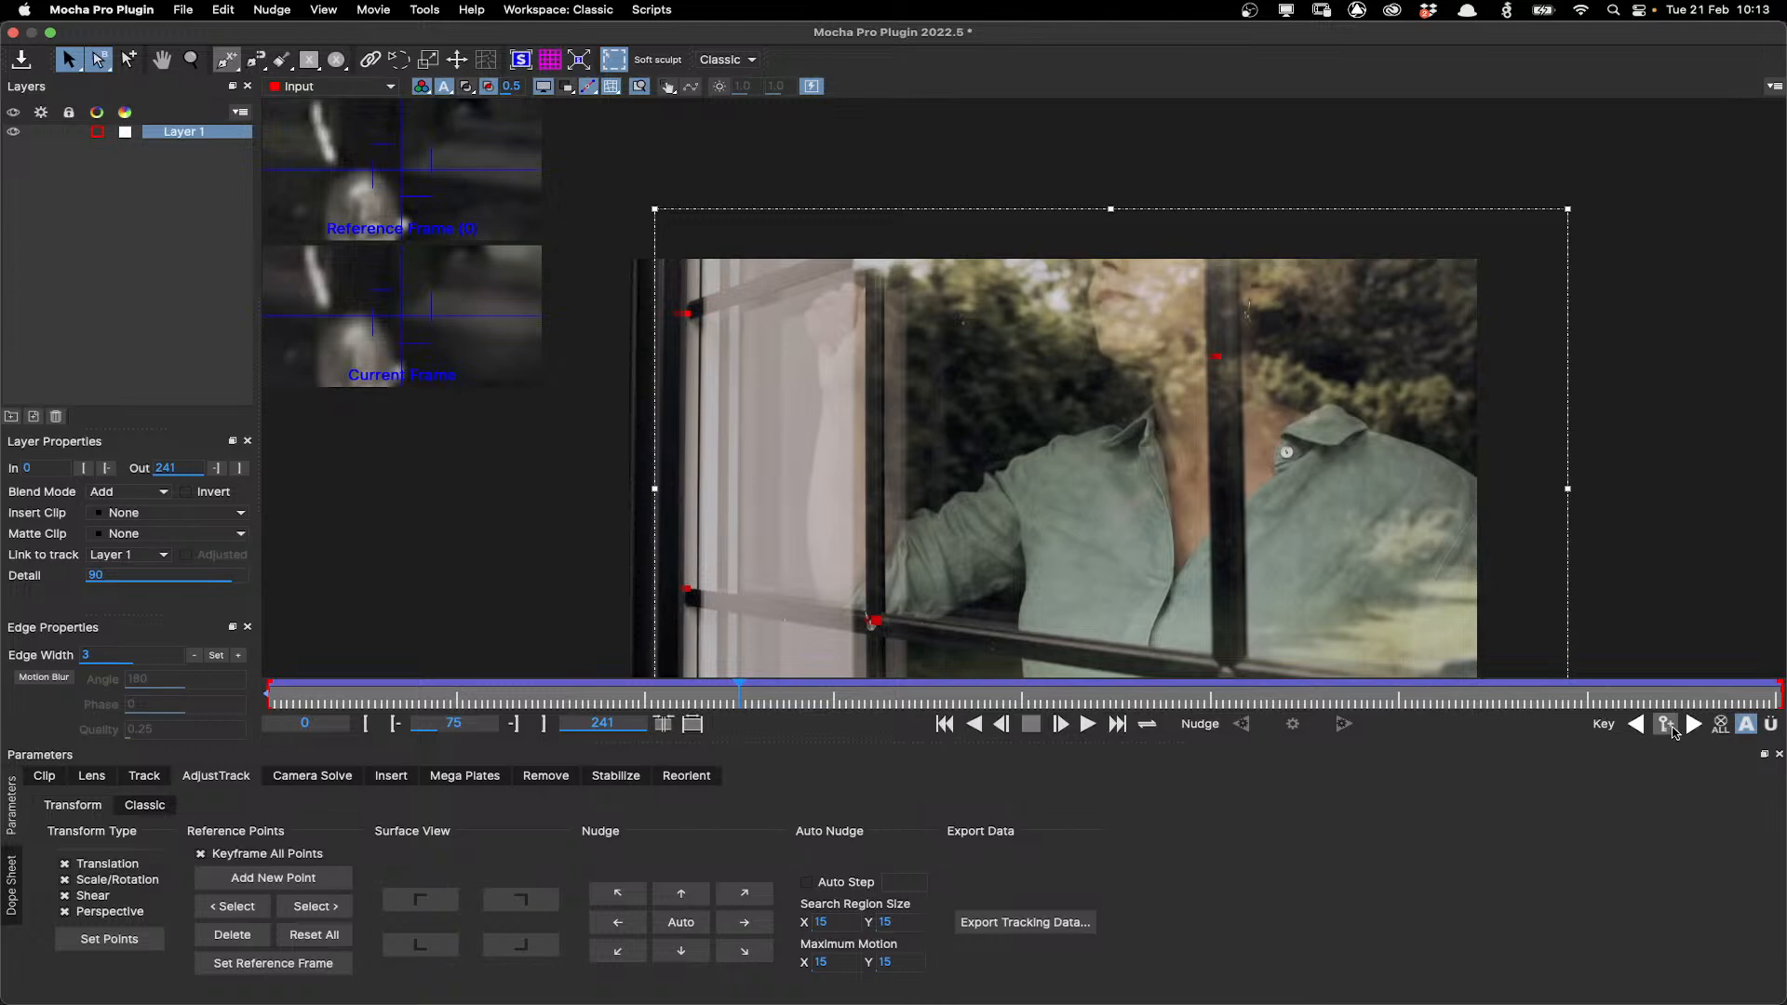
pyautogui.moveTo(451, 693); pyautogui.dragTo(219, 682)
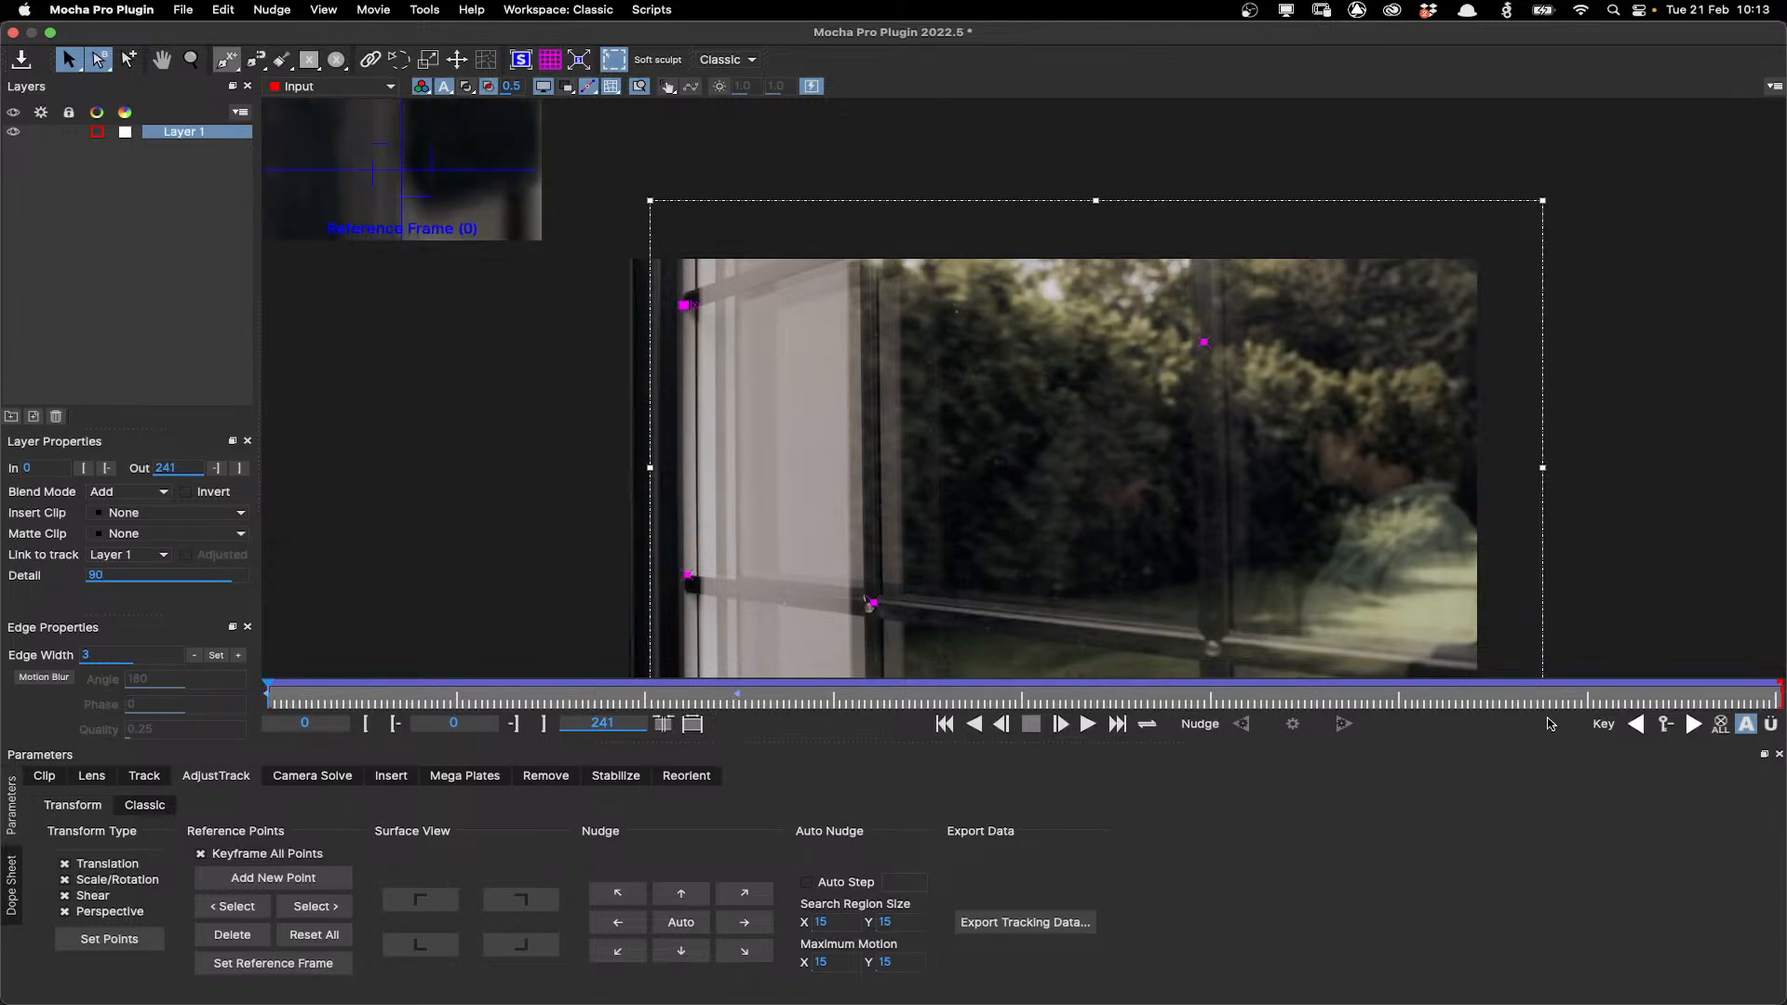
pyautogui.click(1690, 727)
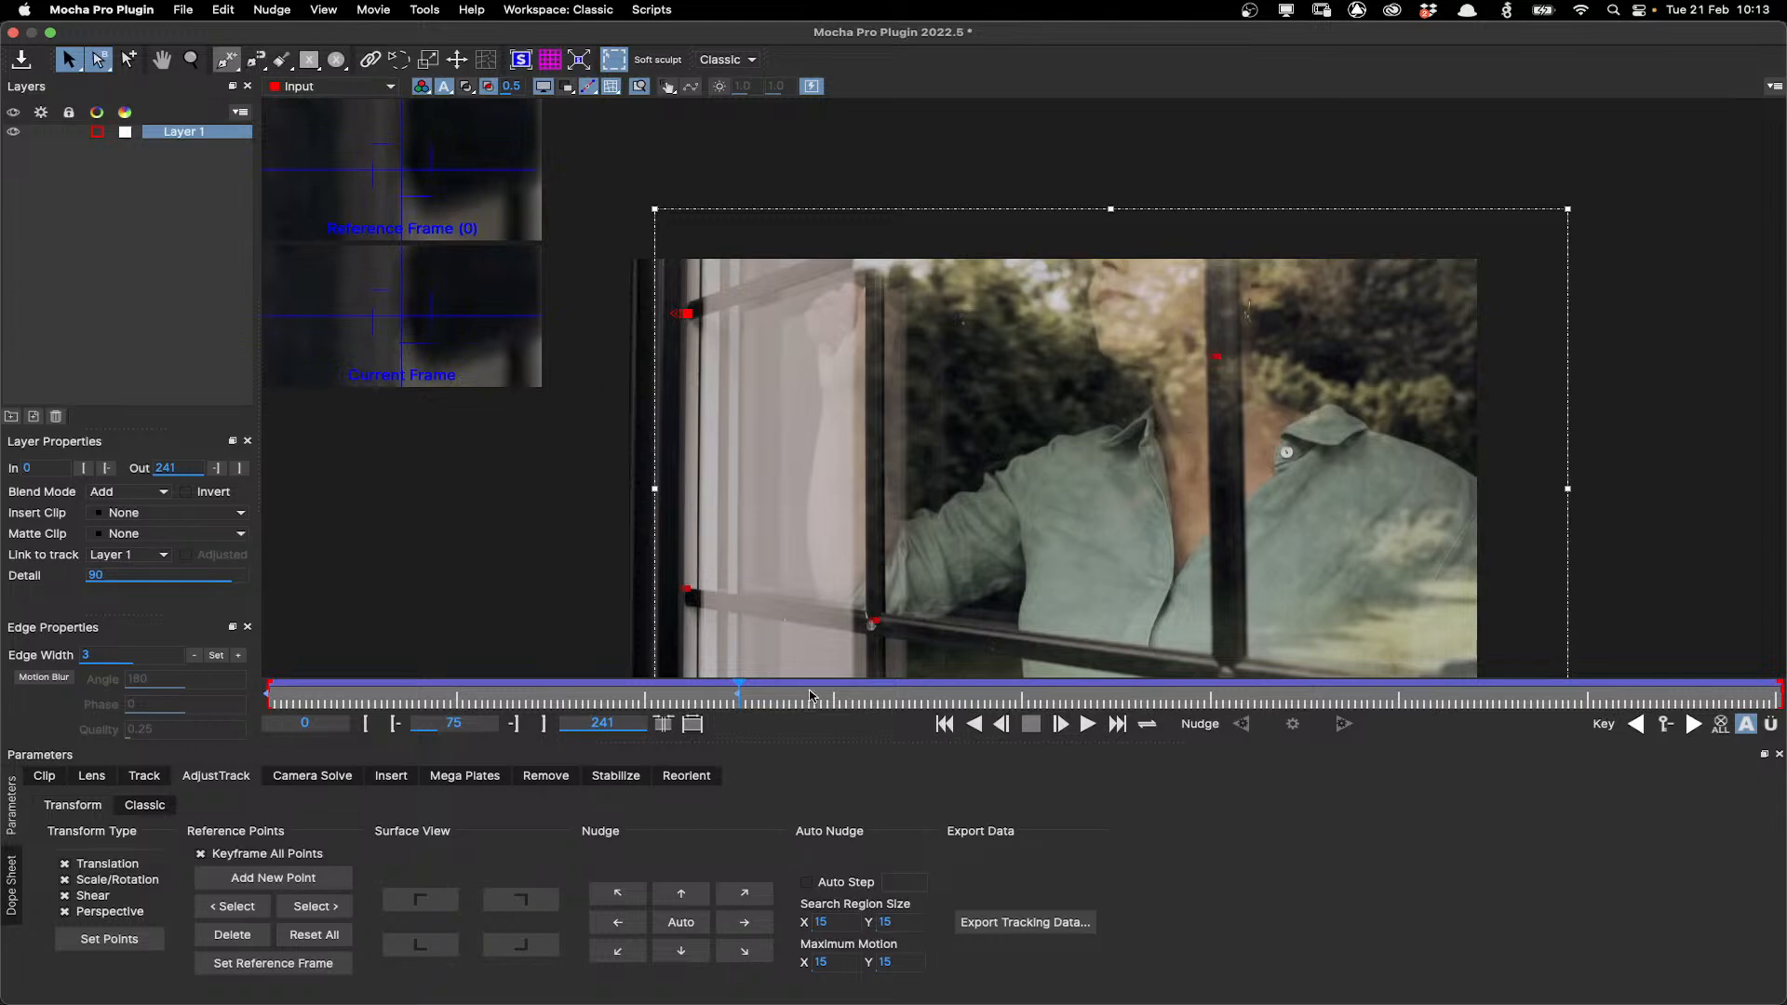
pyautogui.click(682, 922)
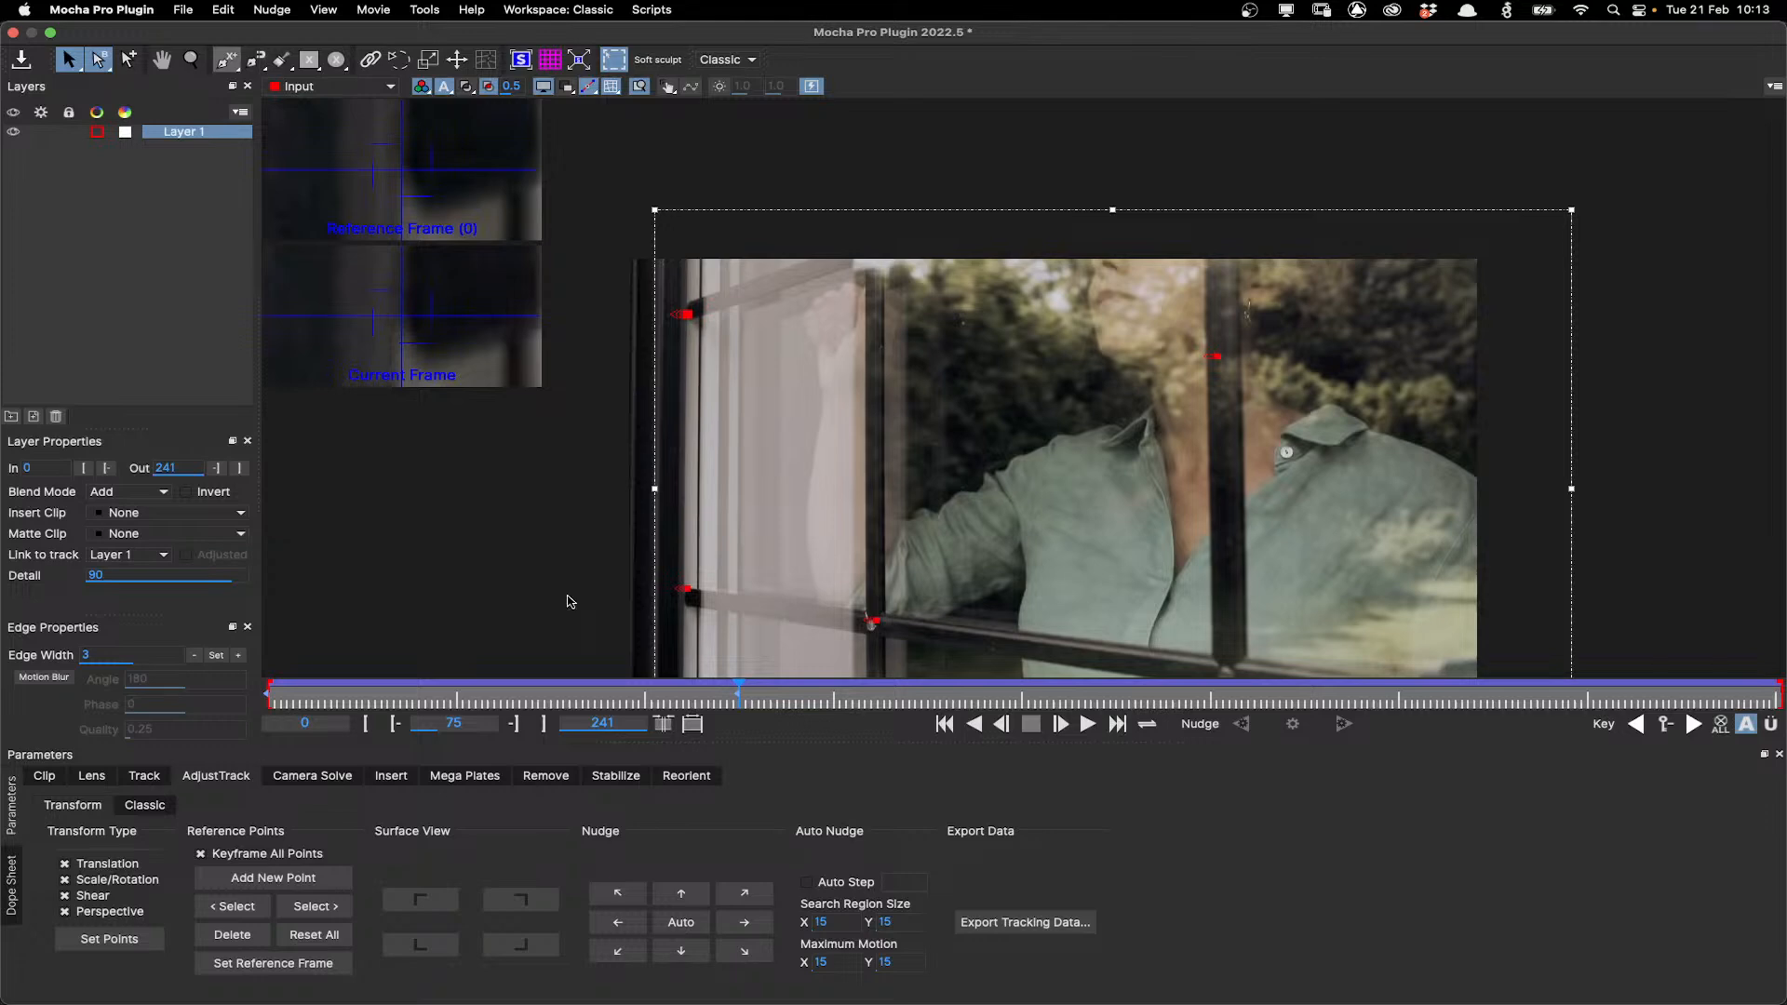
# Return to the frame 75 keyframe, select the next reference point and auto-nudge it.
pyautogui.moveTo(737, 693); pyautogui.dragTo(622, 698)
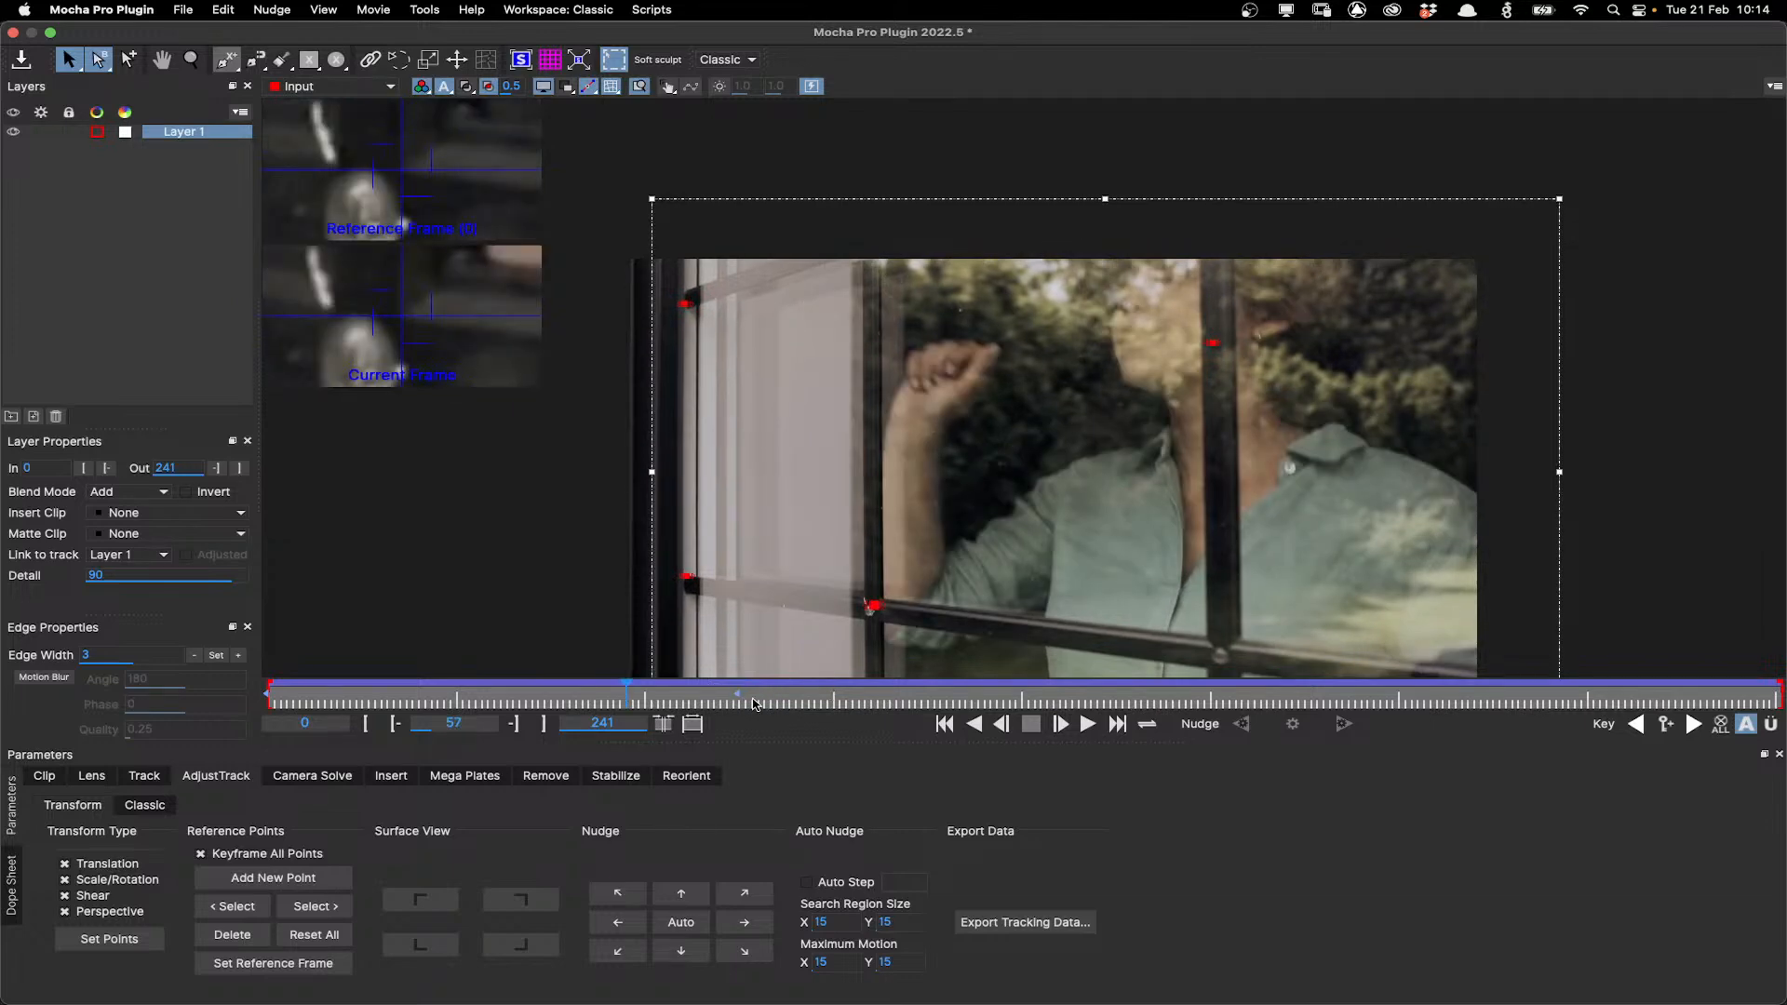
pyautogui.click(1696, 727)
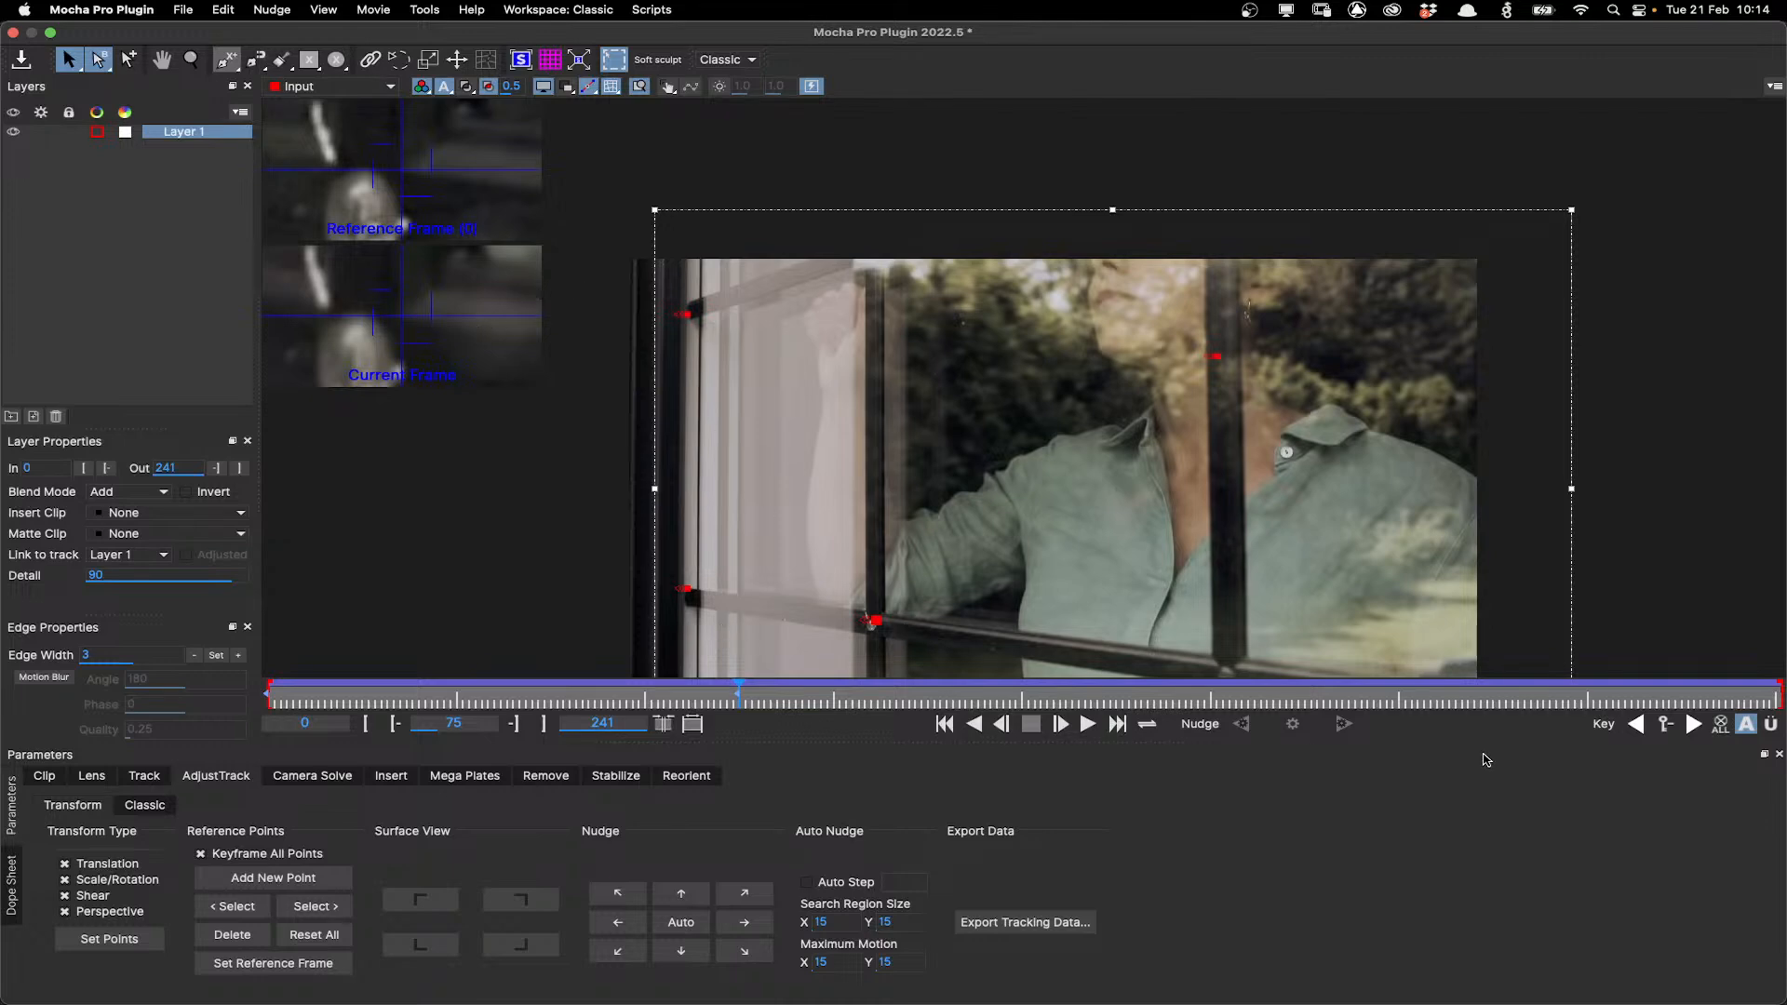
pyautogui.click(327, 910)
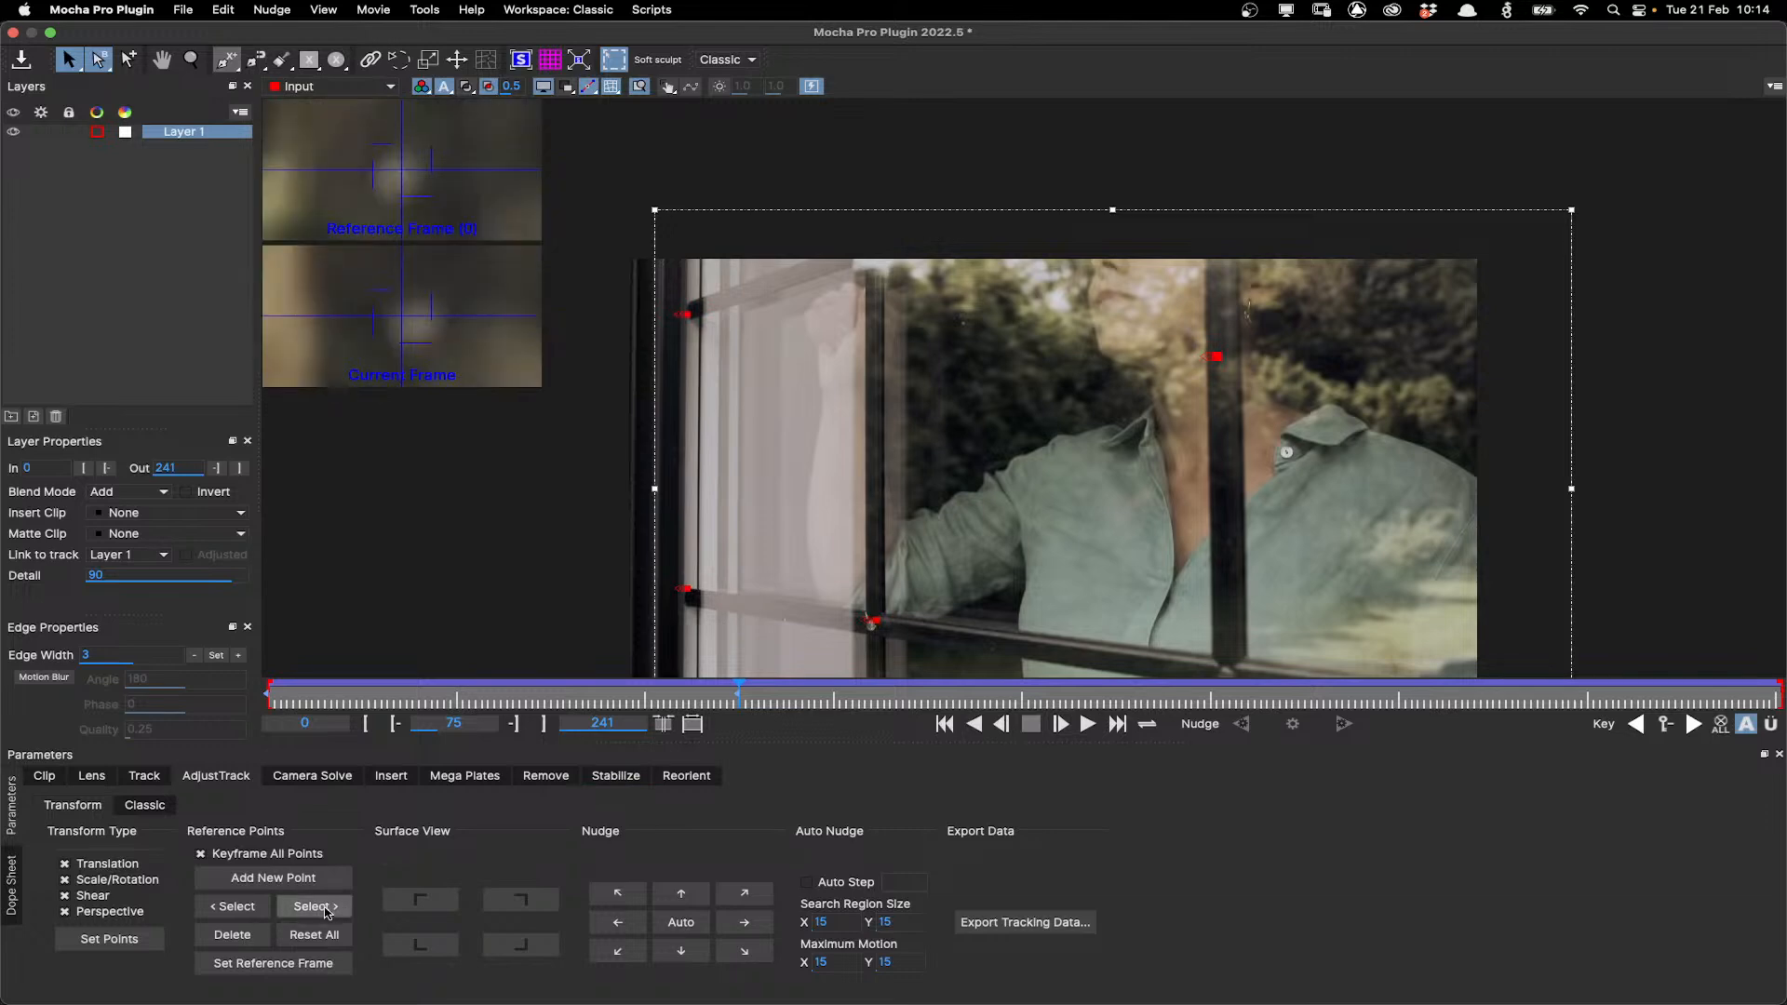
pyautogui.click(679, 921)
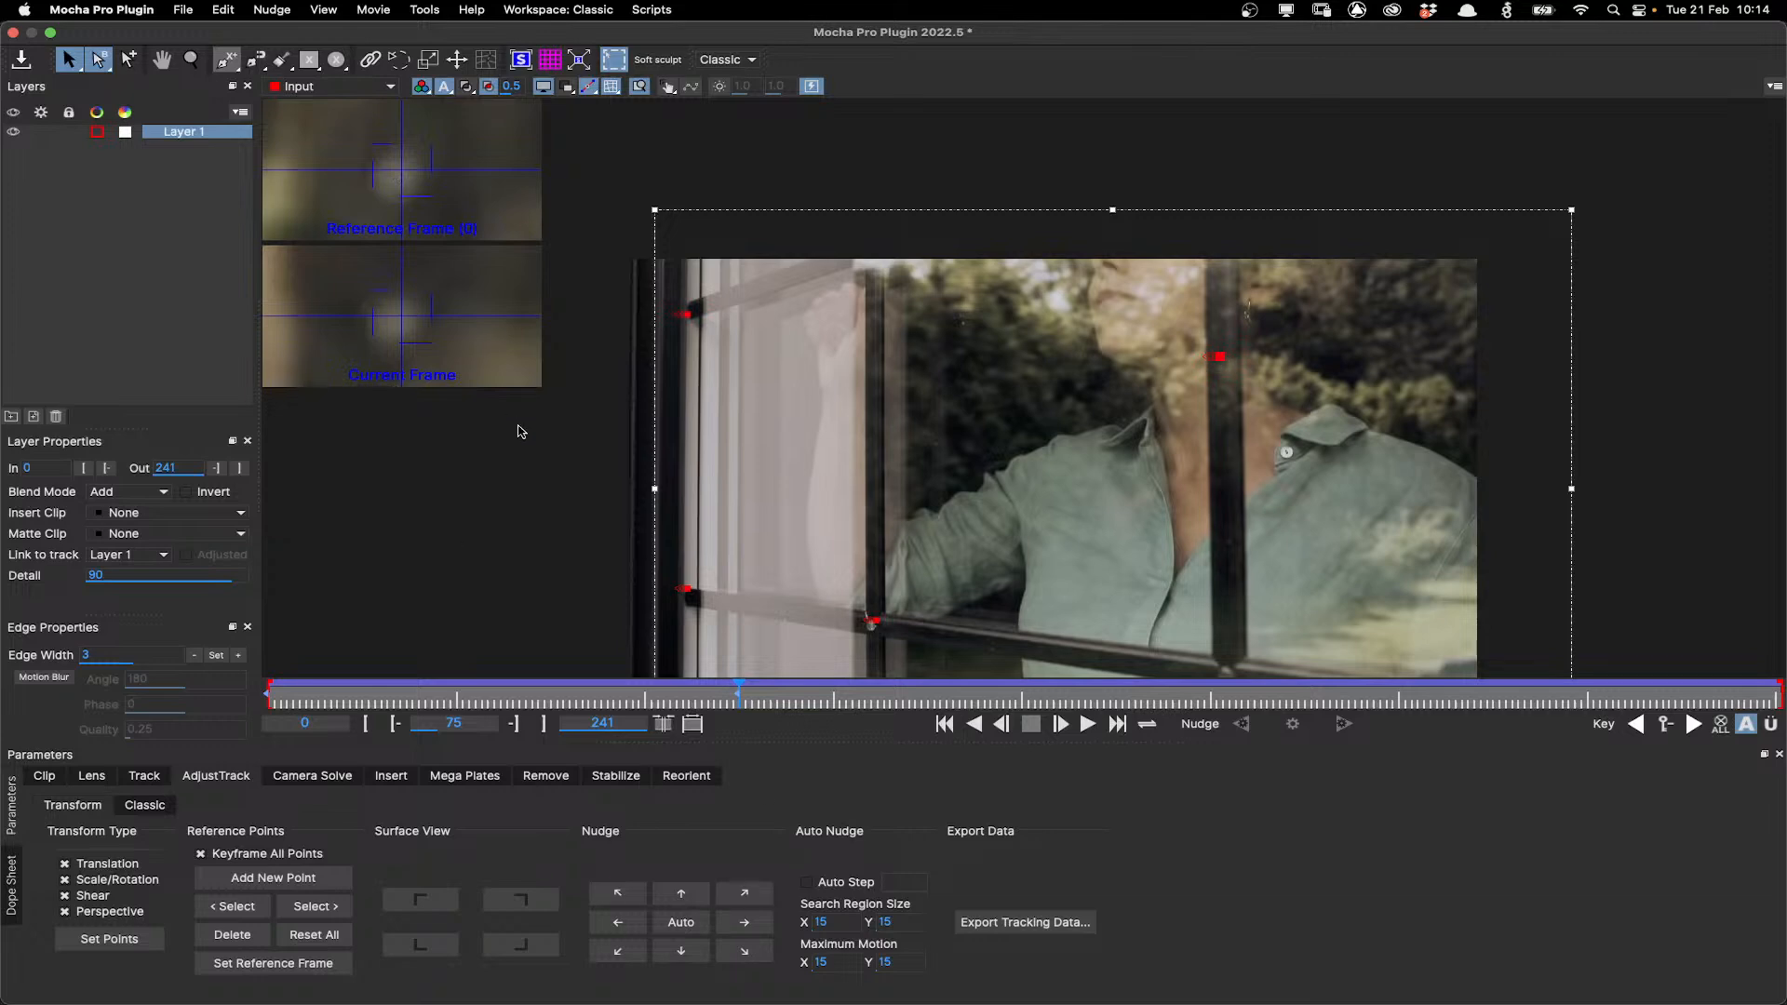
# Move to frame 100 and auto-nudge the selected reference point, then select the next one.
pyautogui.click(300, 917)
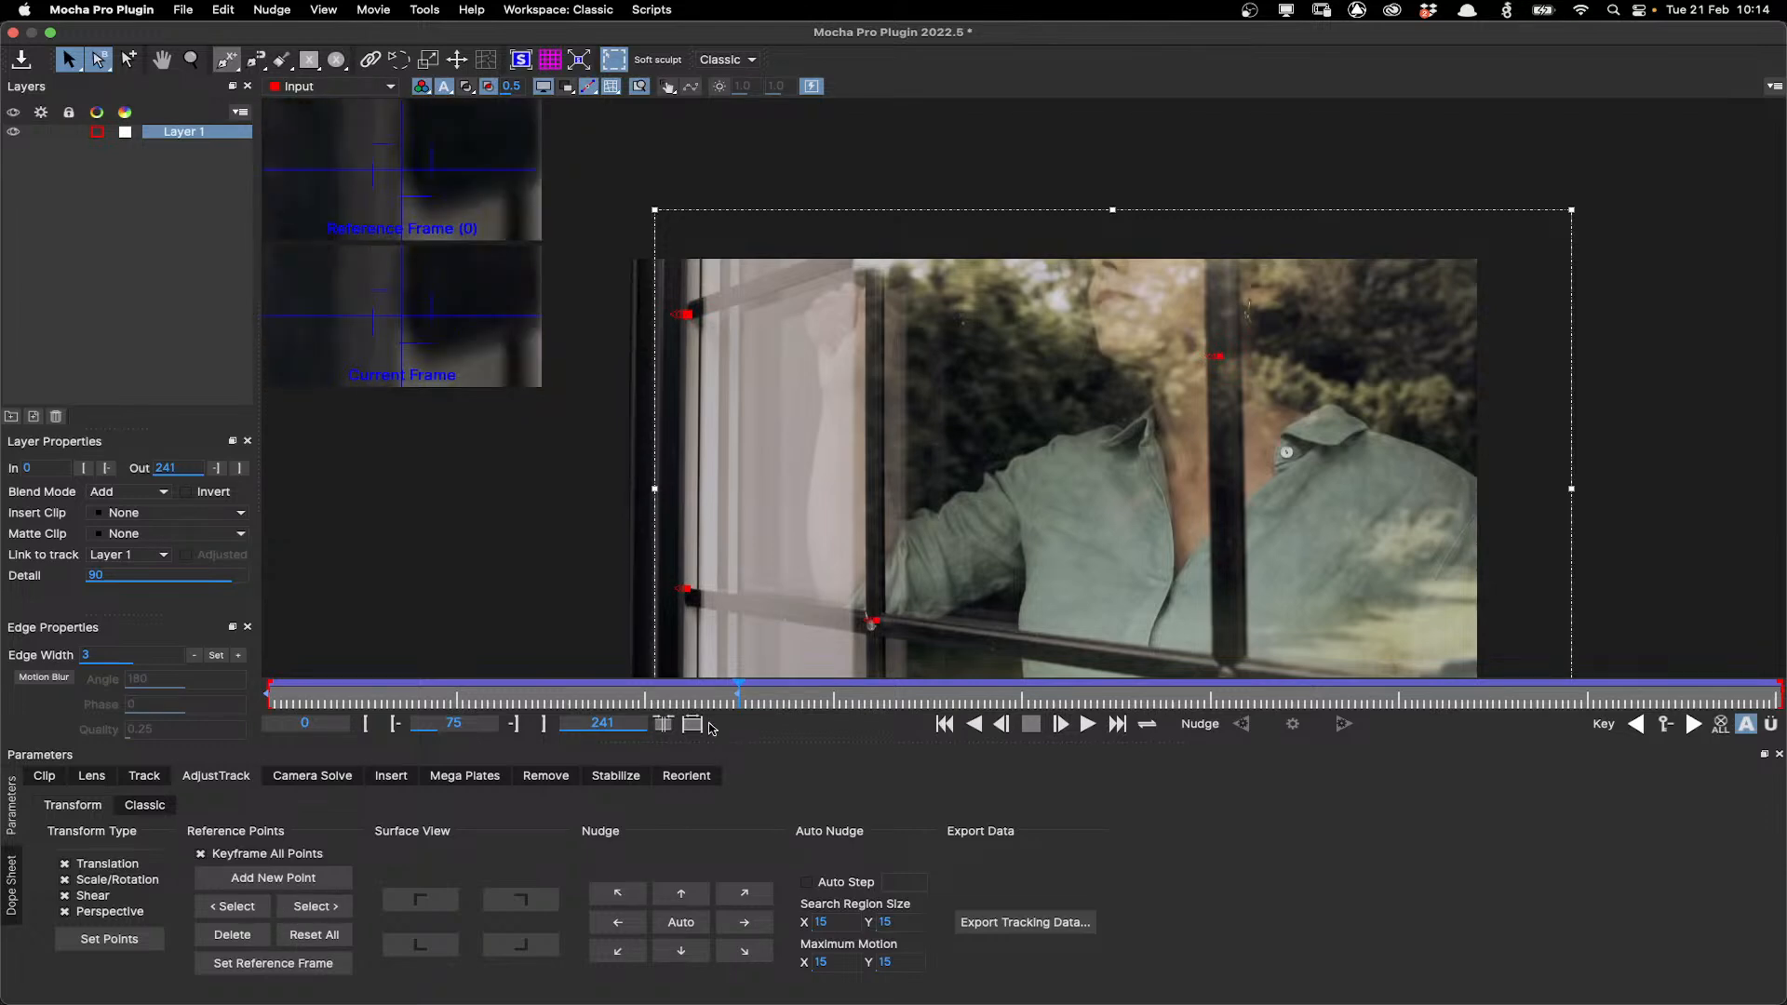
pyautogui.moveTo(737, 690)
pyautogui.mouseDown()
pyautogui.moveTo(942, 693)
pyautogui.moveTo(739, 692)
pyautogui.mouseUp()
pyautogui.moveTo(740, 692); pyautogui.dragTo(894, 728)
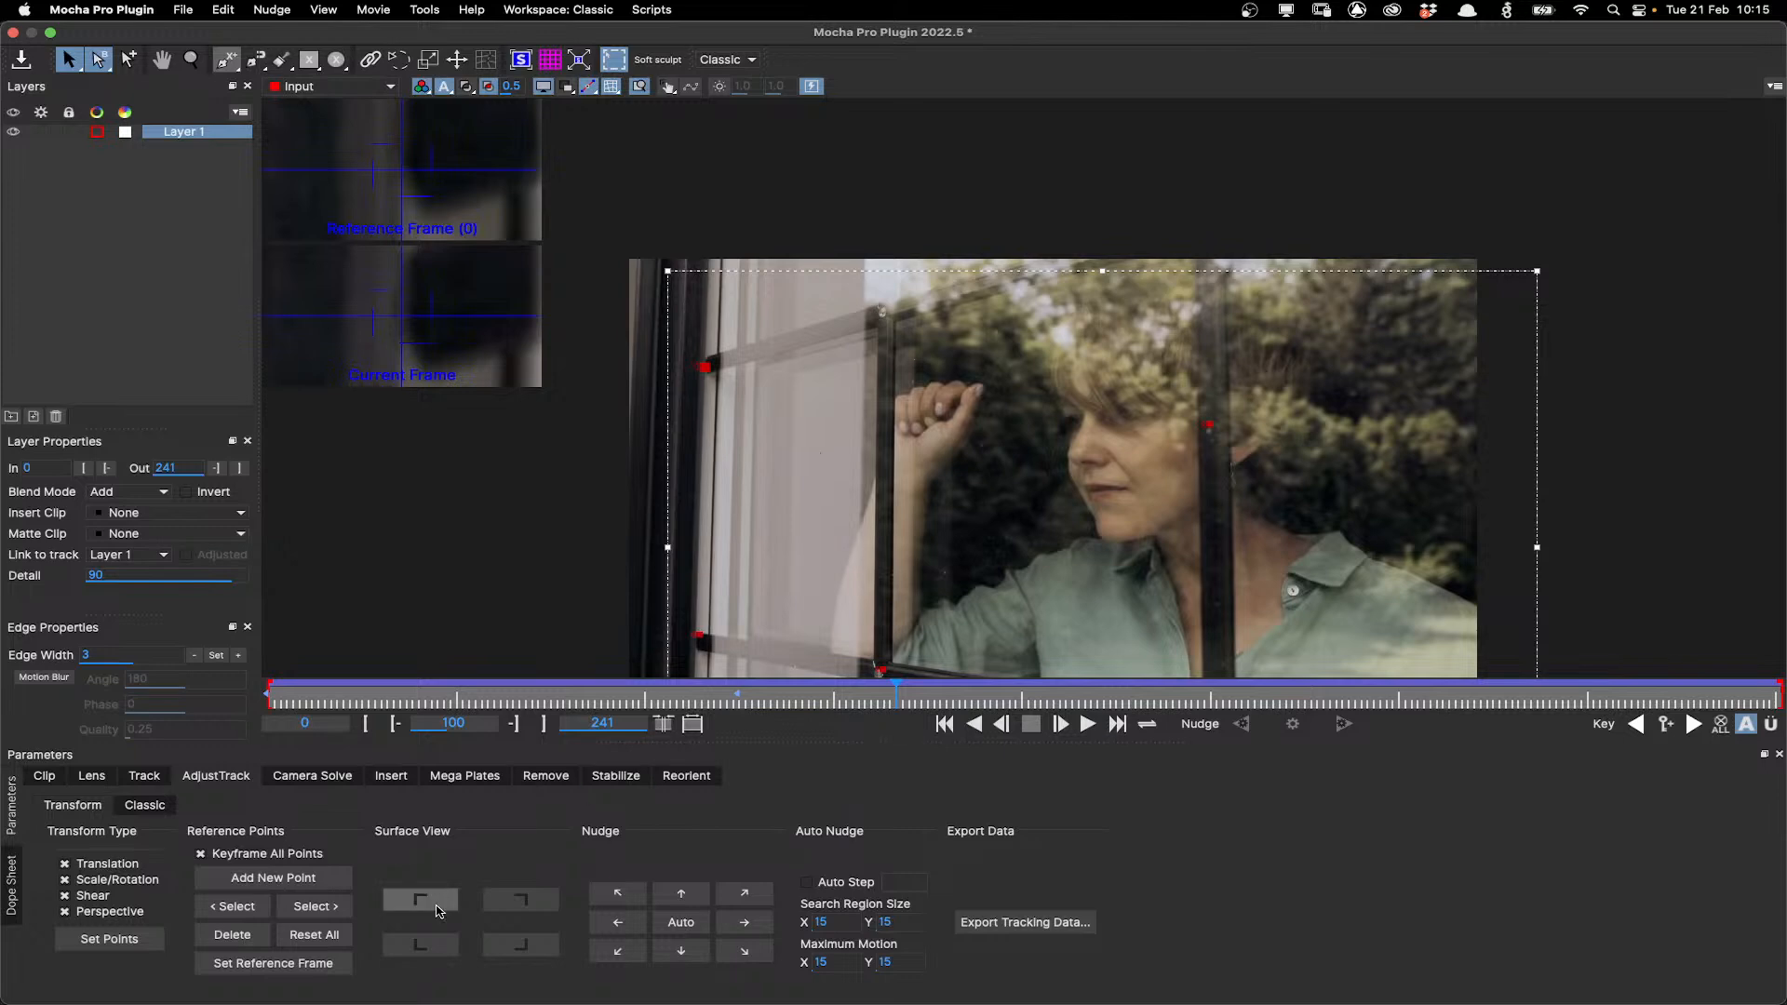
pyautogui.click(657, 924)
pyautogui.click(315, 906)
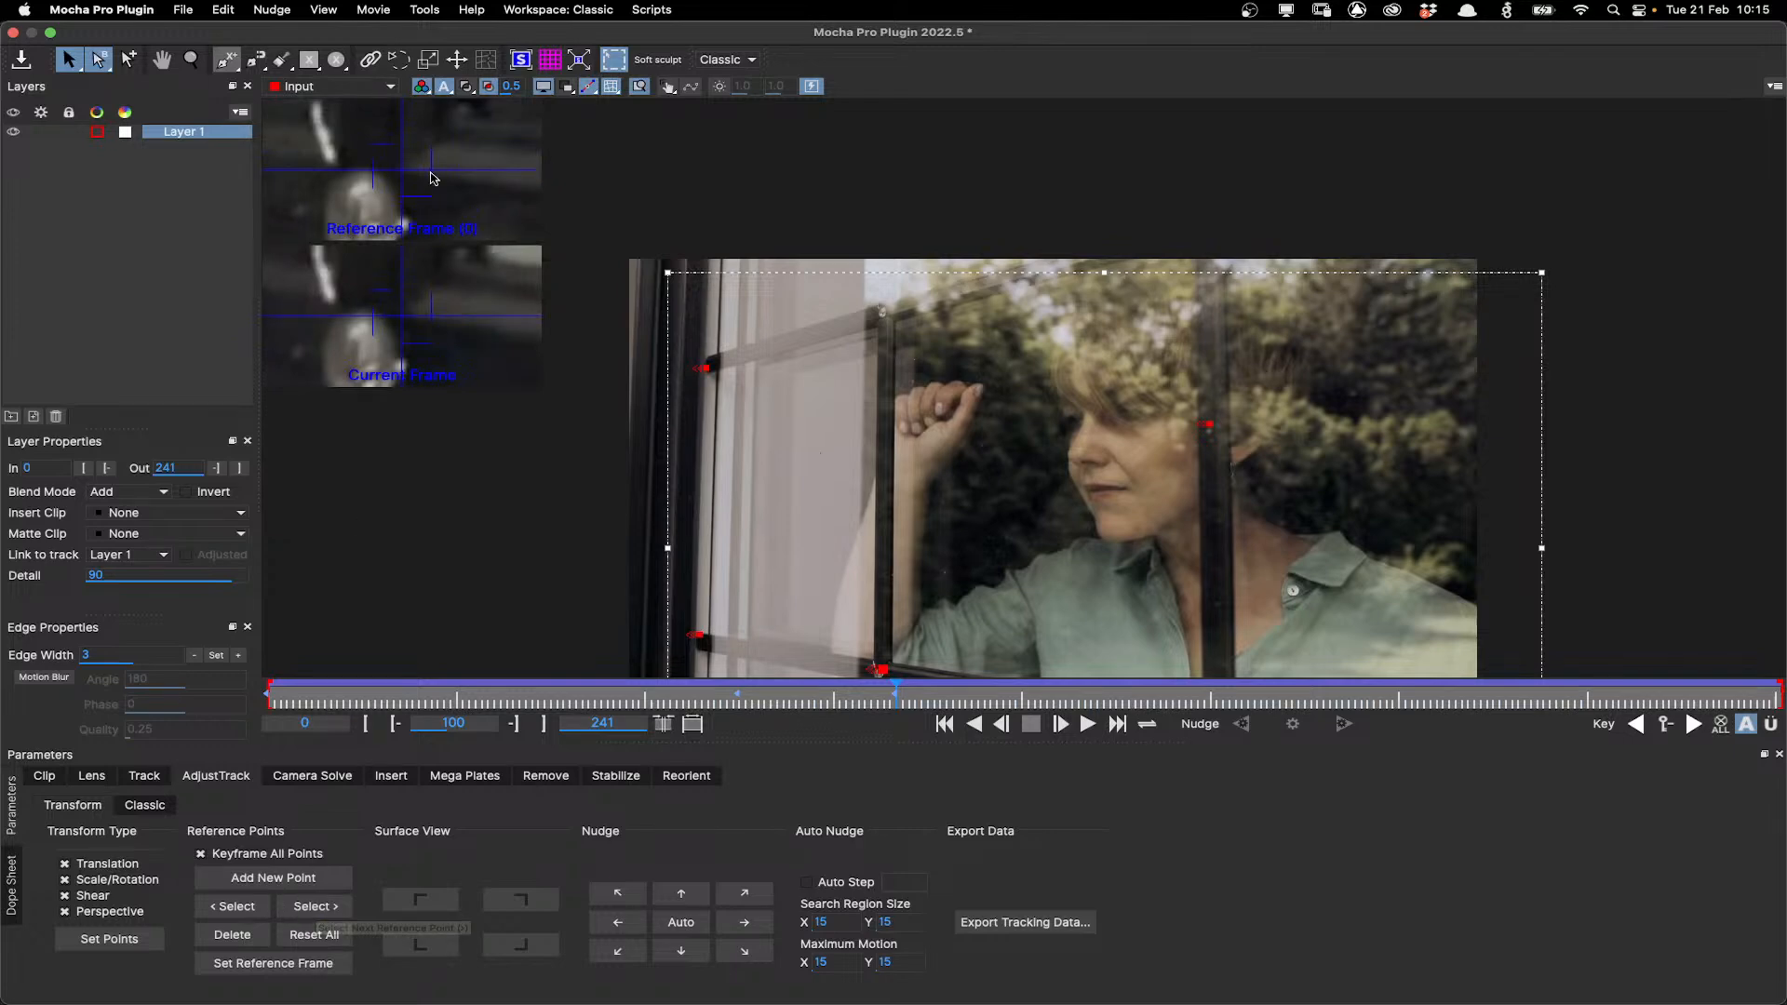
# At frame 100, auto-nudge each remaining reference point in turn, stepping to the next point after each.
pyautogui.click(681, 927)
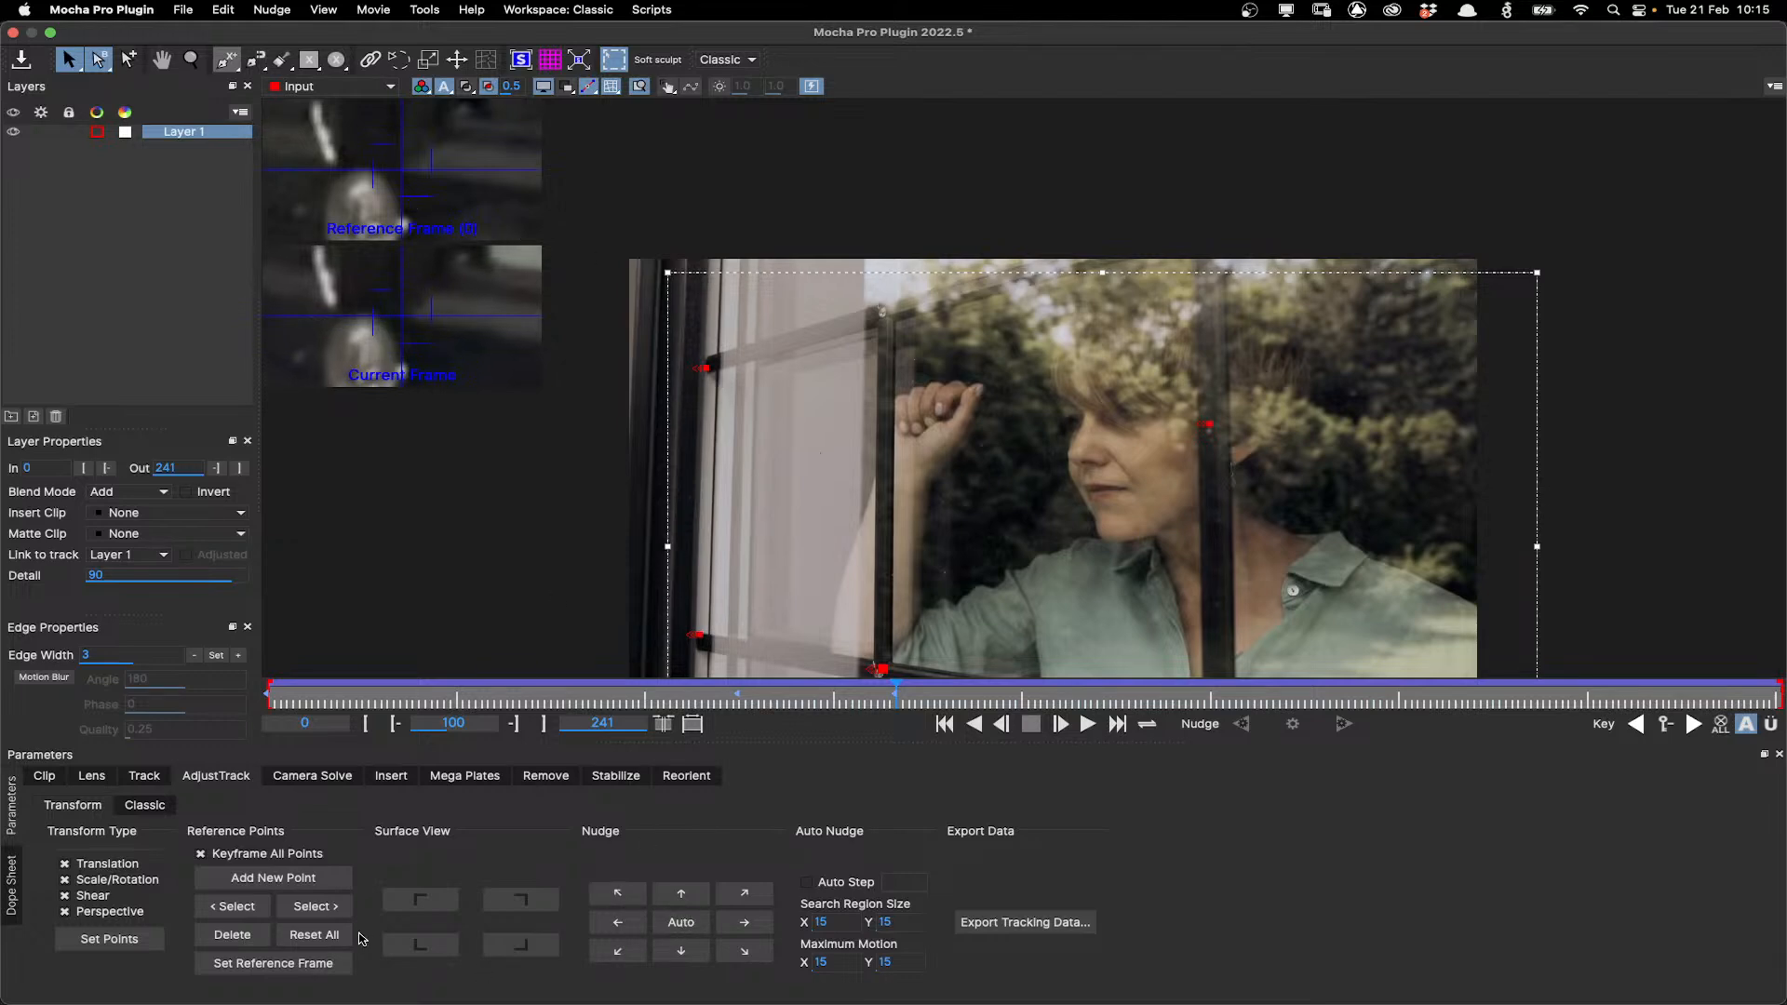
pyautogui.click(322, 912)
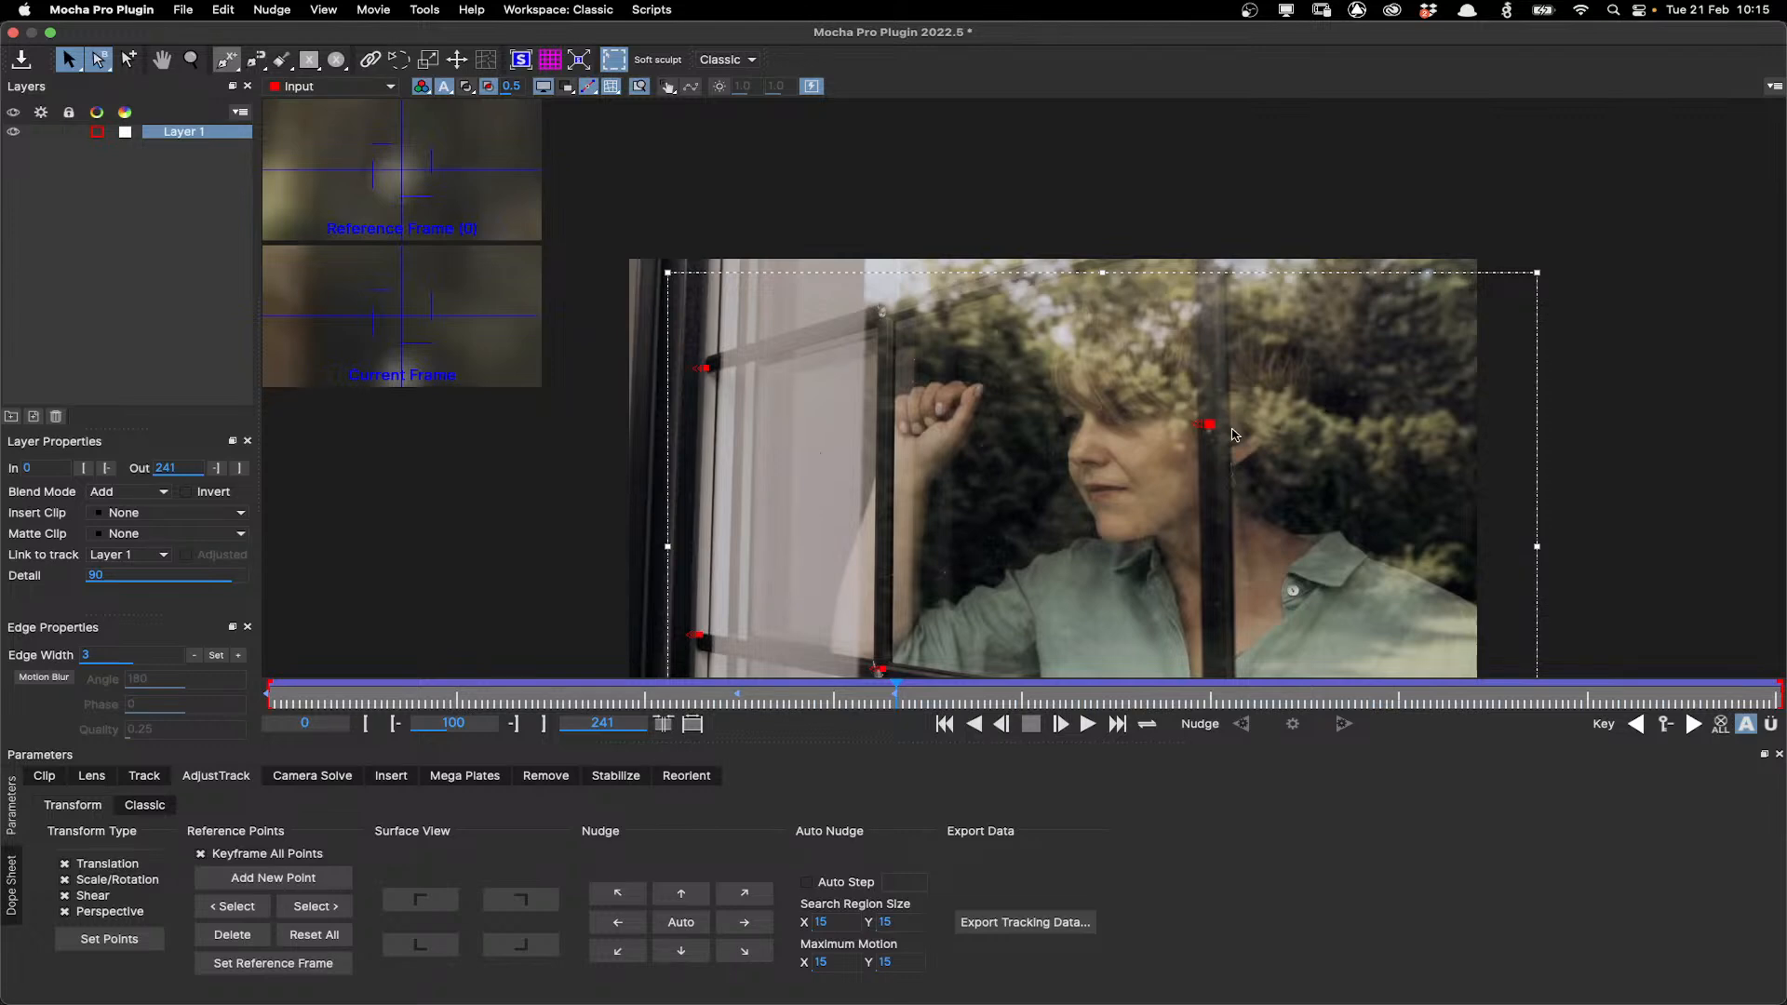
pyautogui.click(697, 925)
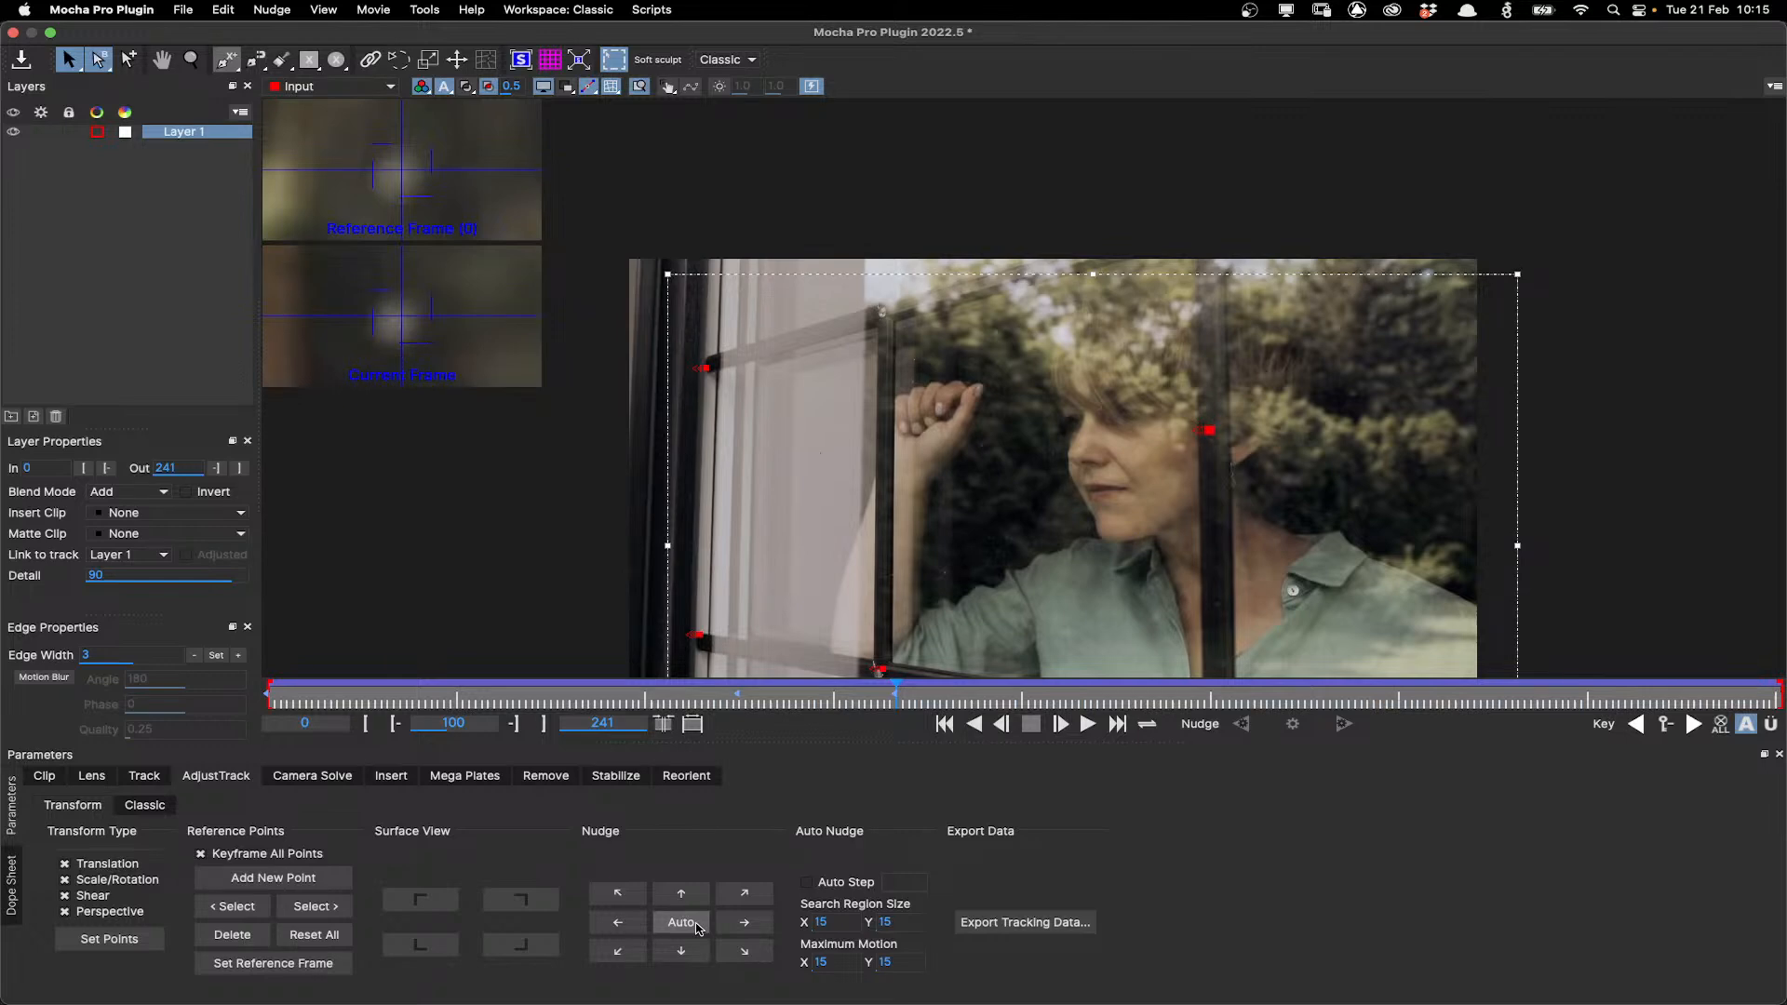
pyautogui.click(317, 907)
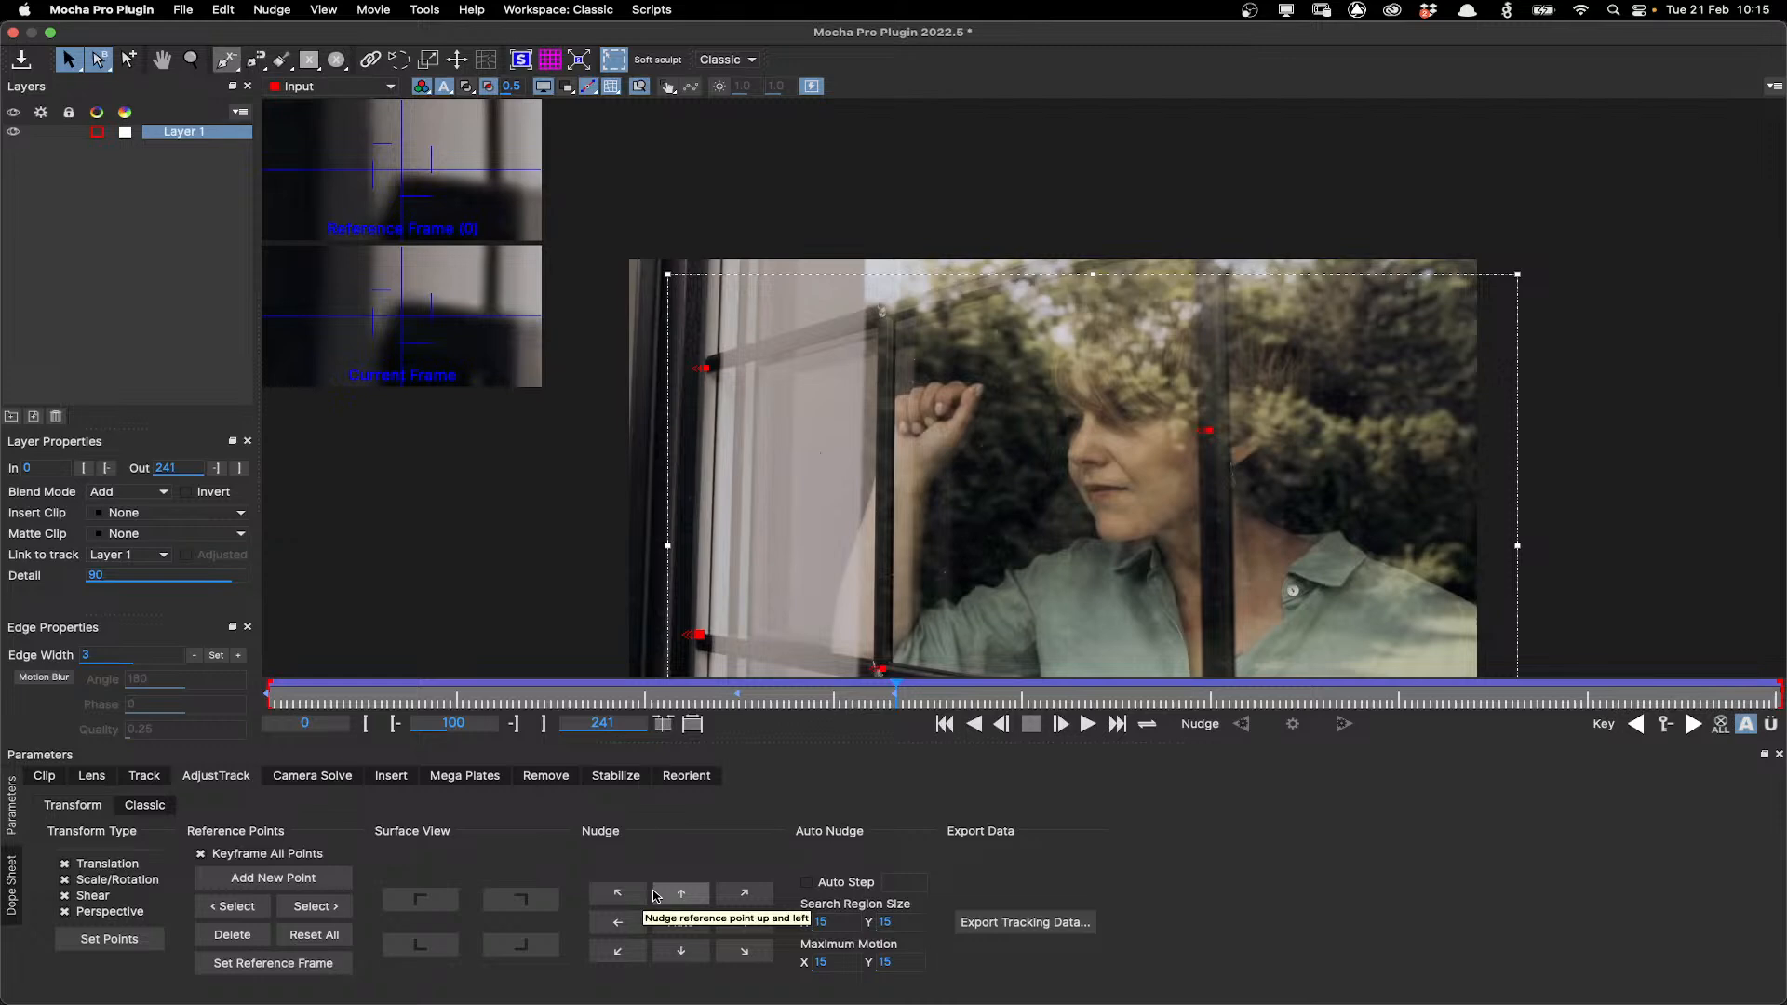
pyautogui.moveTo(896, 693)
pyautogui.mouseDown()
pyautogui.moveTo(954, 698)
pyautogui.moveTo(894, 710)
pyautogui.mouseUp()
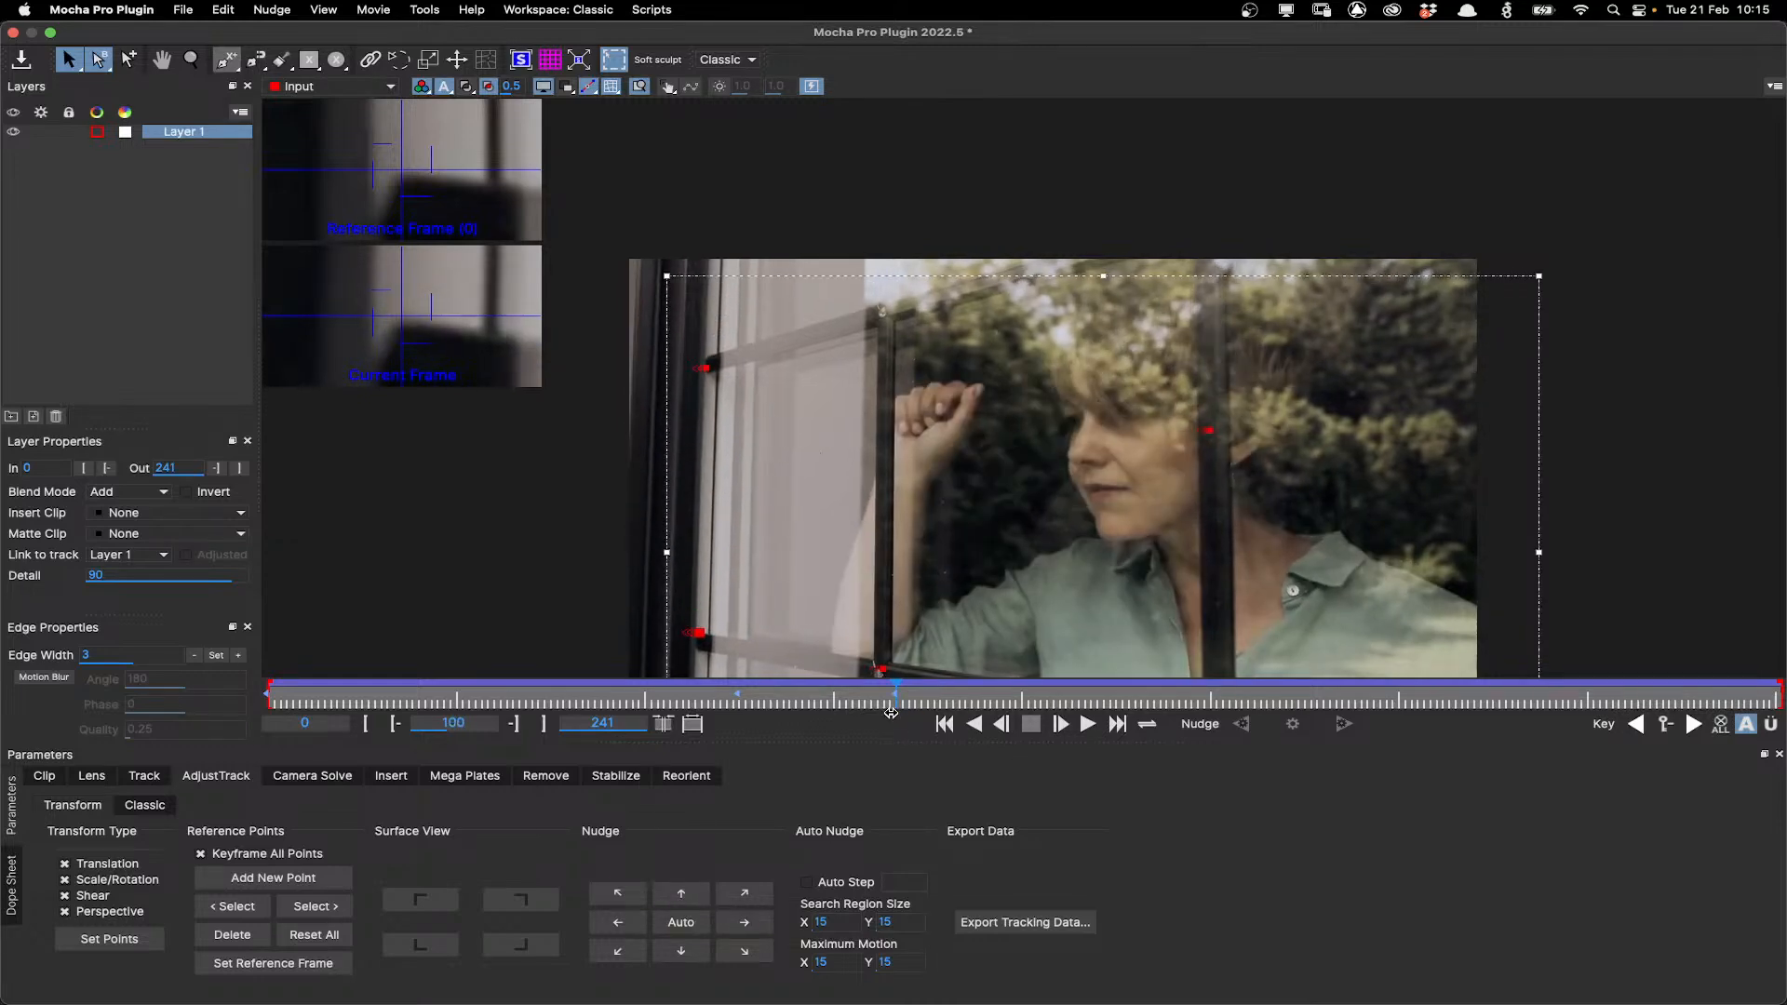
pyautogui.click(309, 906)
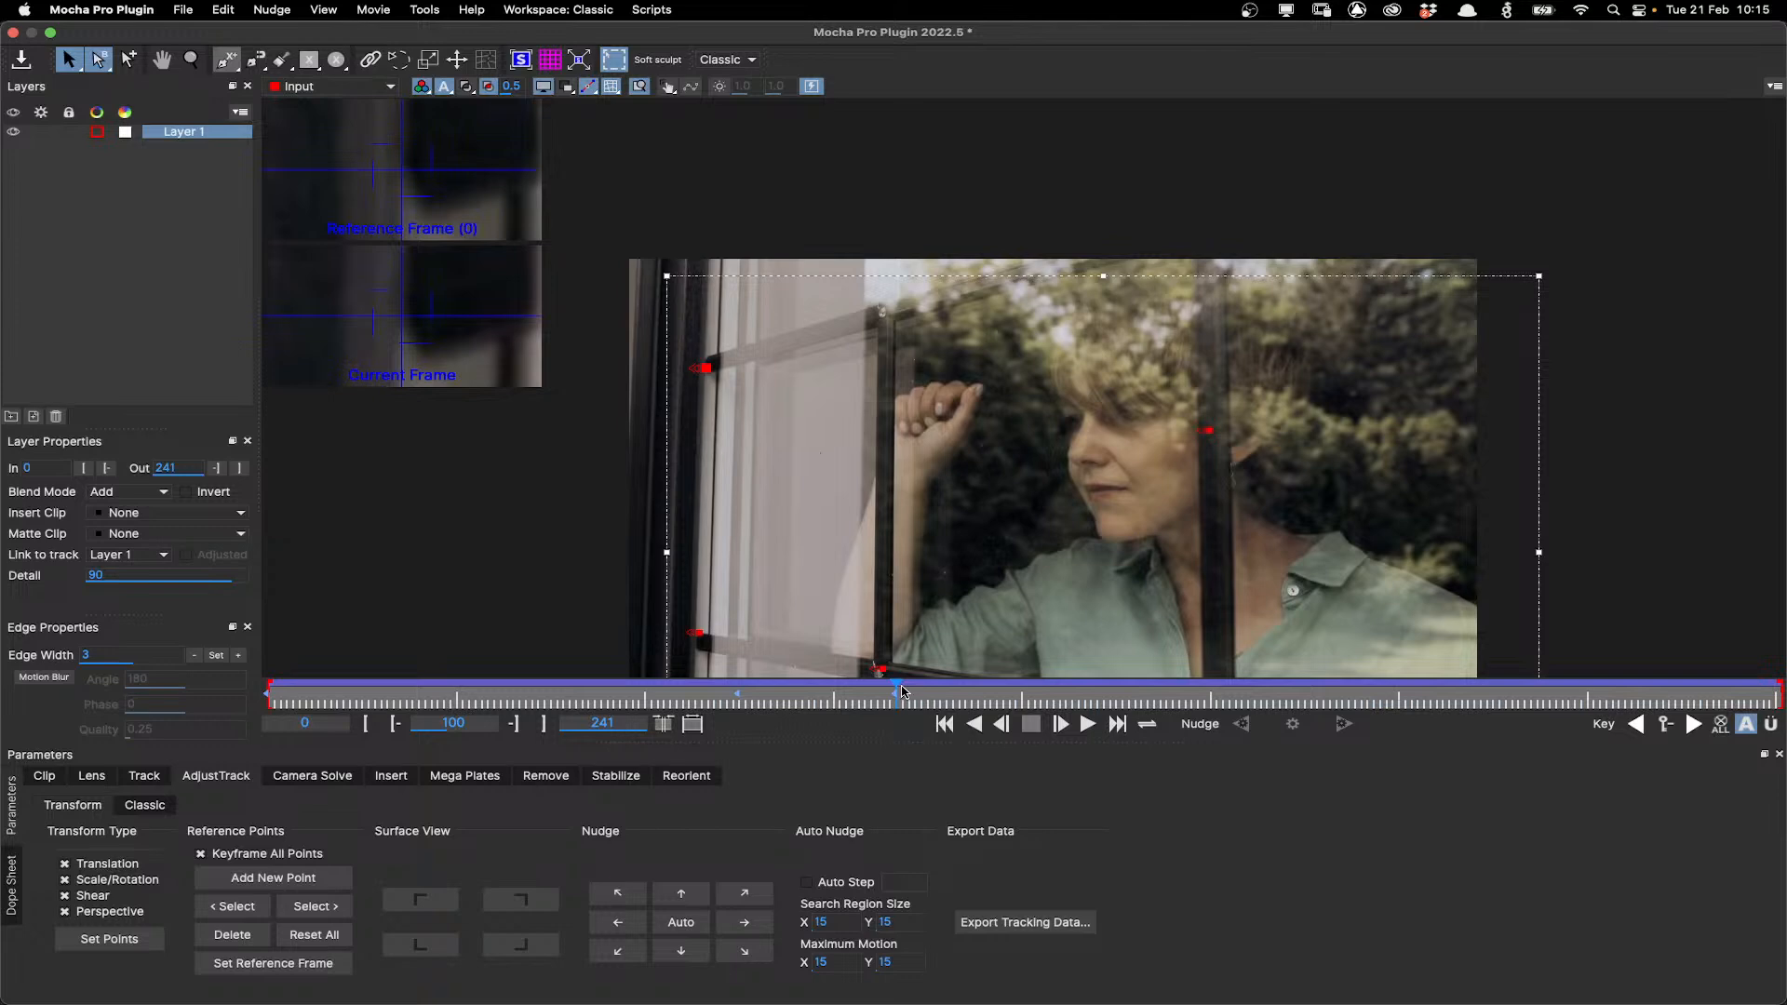
# Move to frame 197 and auto-nudge each reference point in turn.
pyautogui.moveTo(893, 691); pyautogui.dragTo(1506, 683)
pyautogui.click(695, 921)
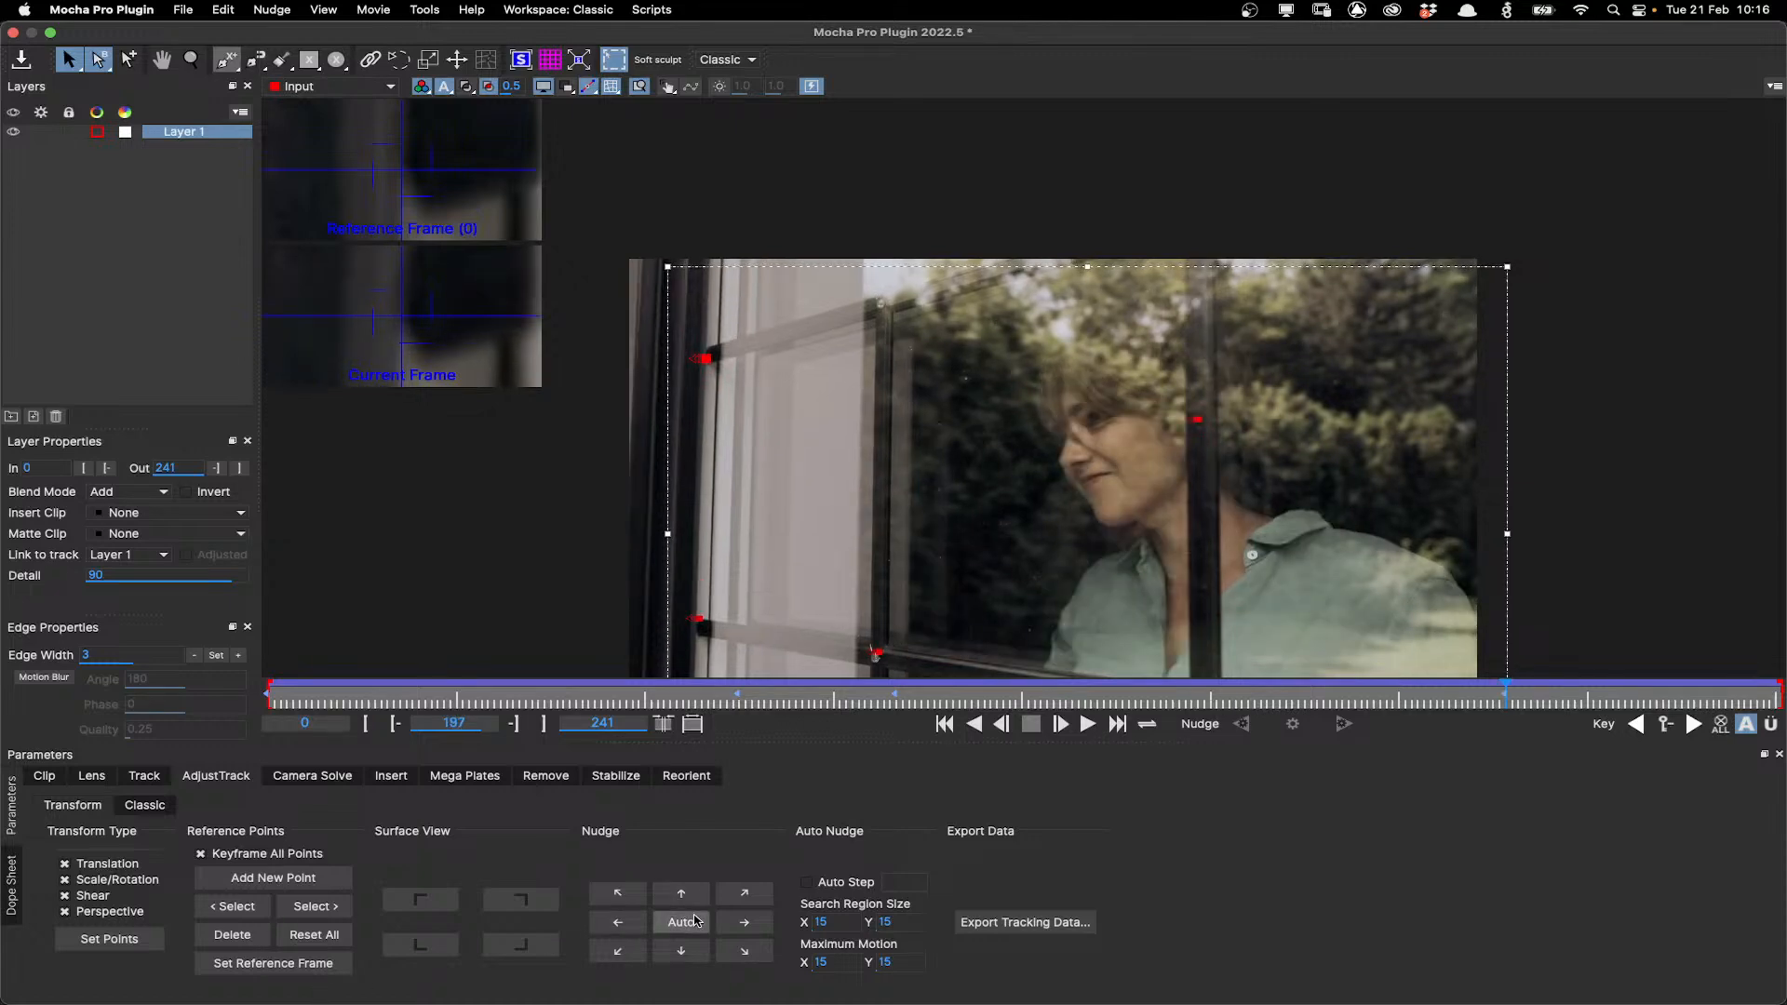
pyautogui.click(326, 909)
pyautogui.click(693, 922)
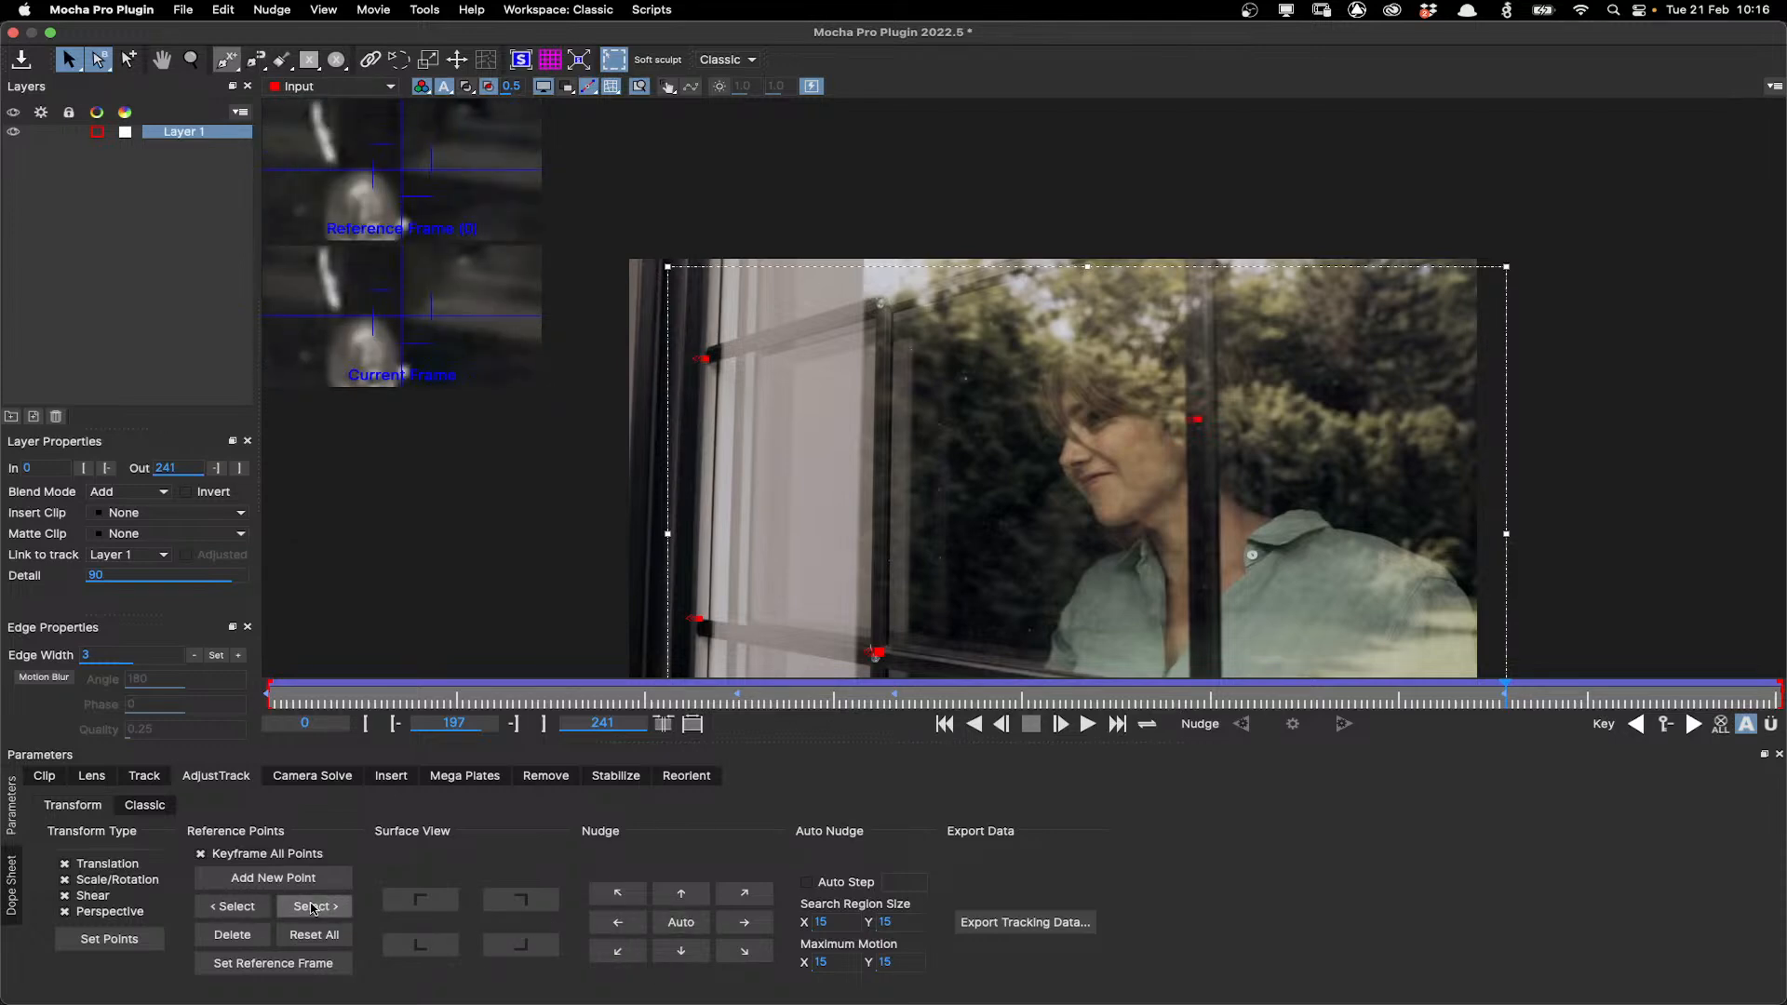
pyautogui.click(312, 909)
pyautogui.click(312, 909)
pyautogui.click(694, 922)
pyautogui.click(694, 920)
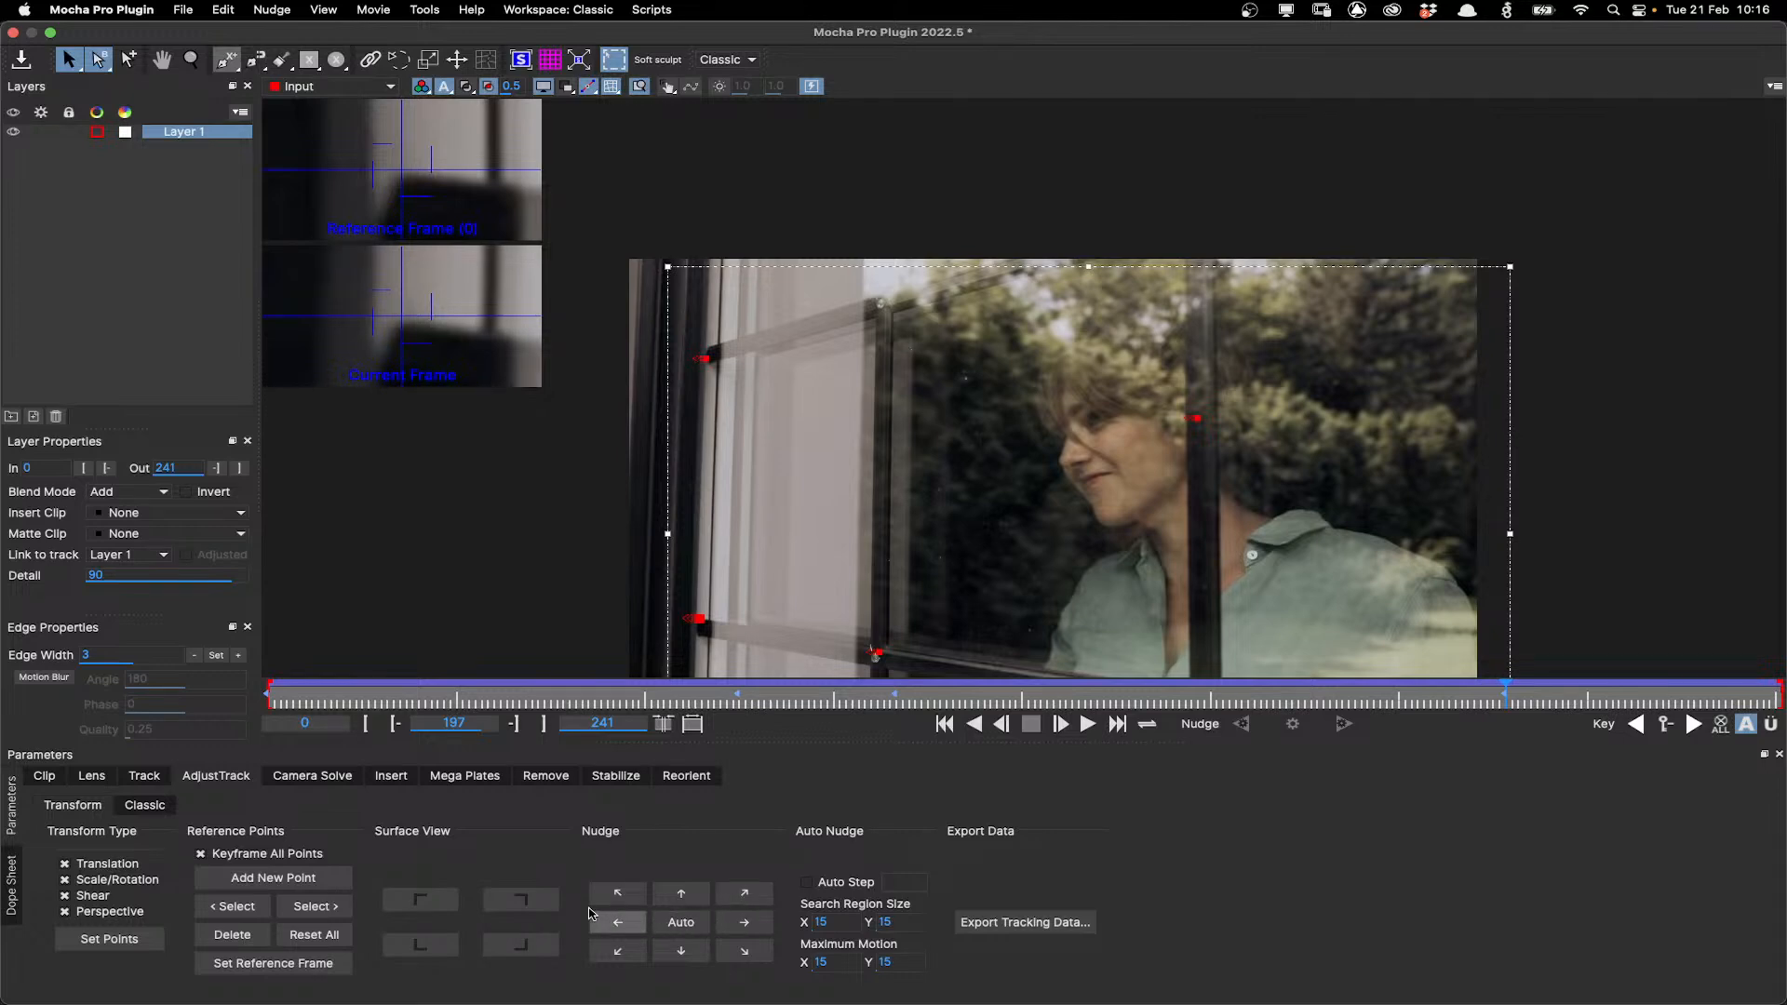
pyautogui.click(333, 907)
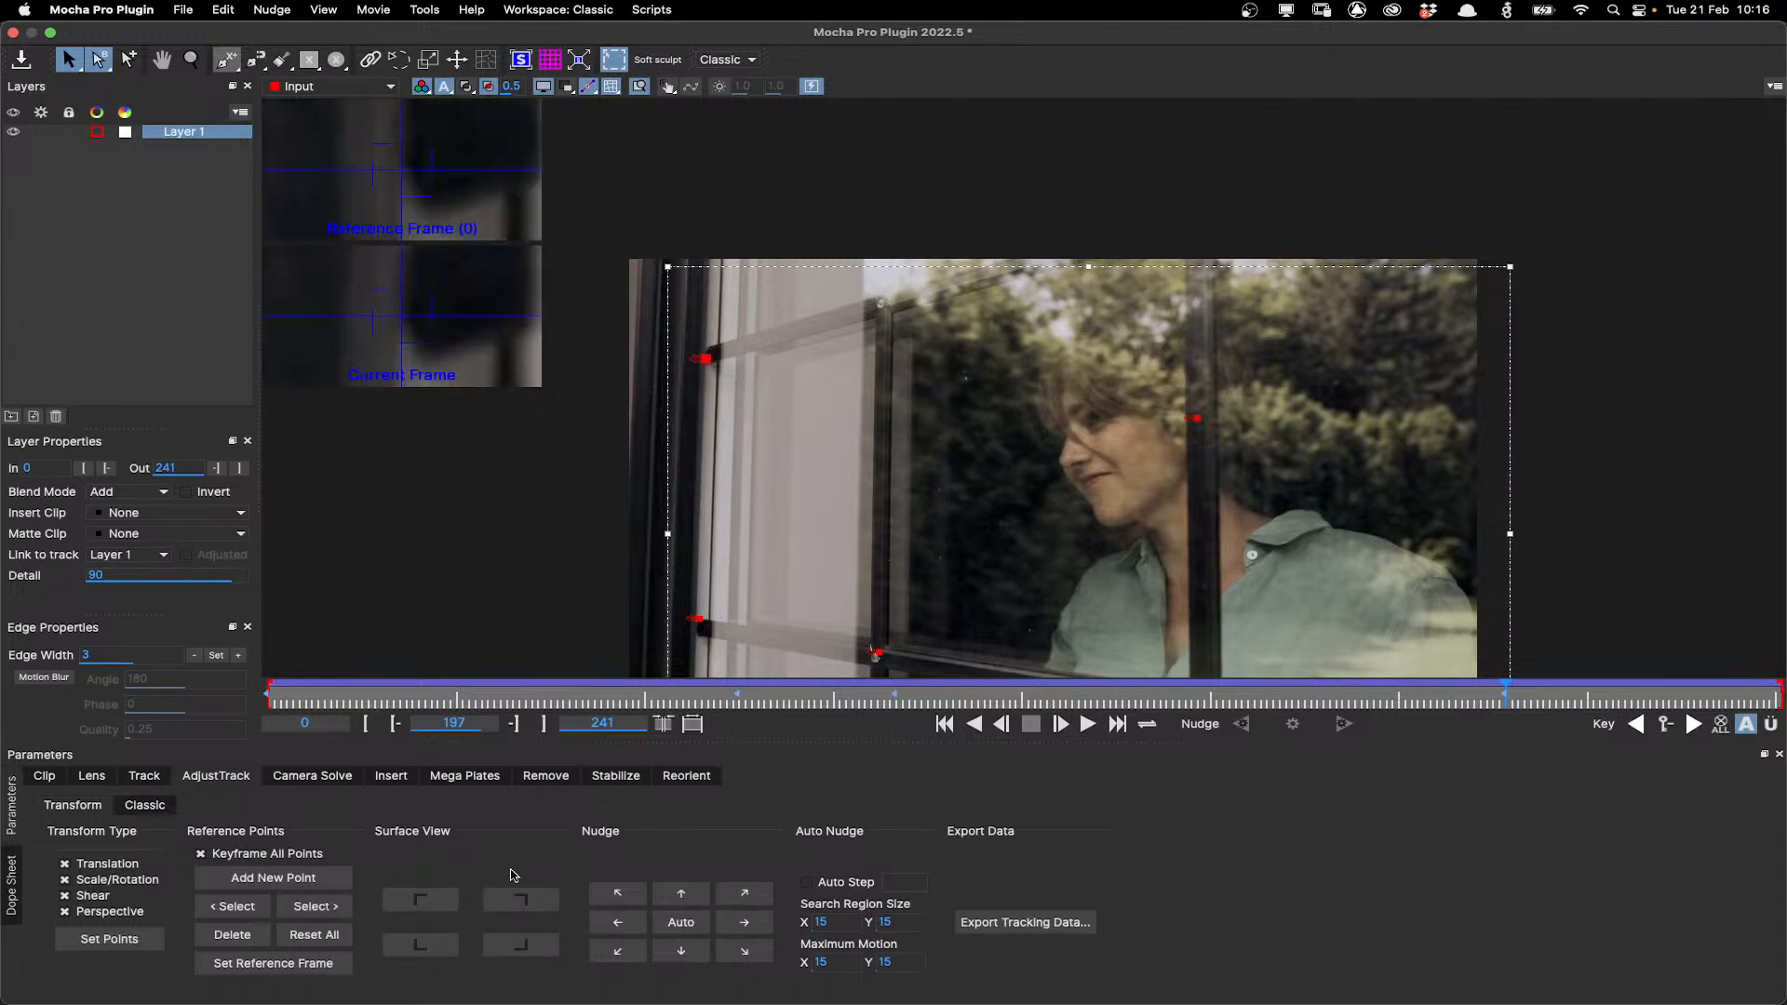
# Move to frame 231 and auto-nudge the reference points, checking the surface corner view.
pyautogui.moveTo(1506, 690); pyautogui.dragTo(1717, 681)
pyautogui.click(681, 922)
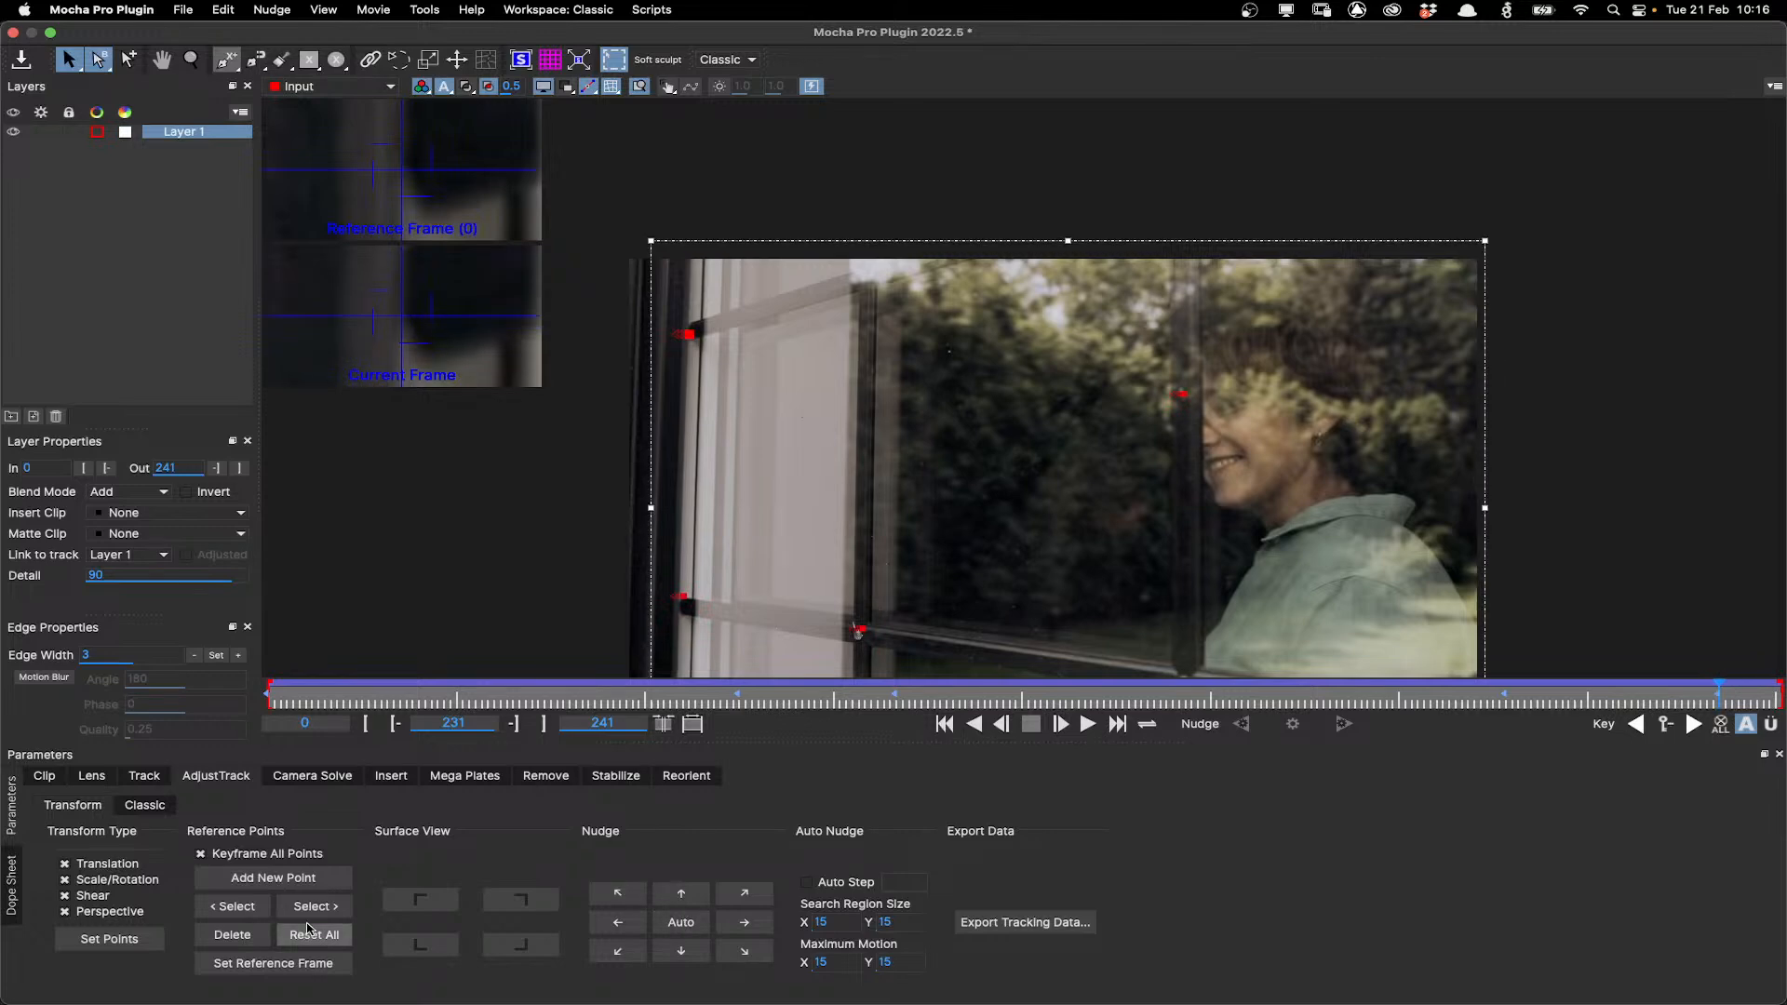
pyautogui.click(308, 932)
pyautogui.click(303, 907)
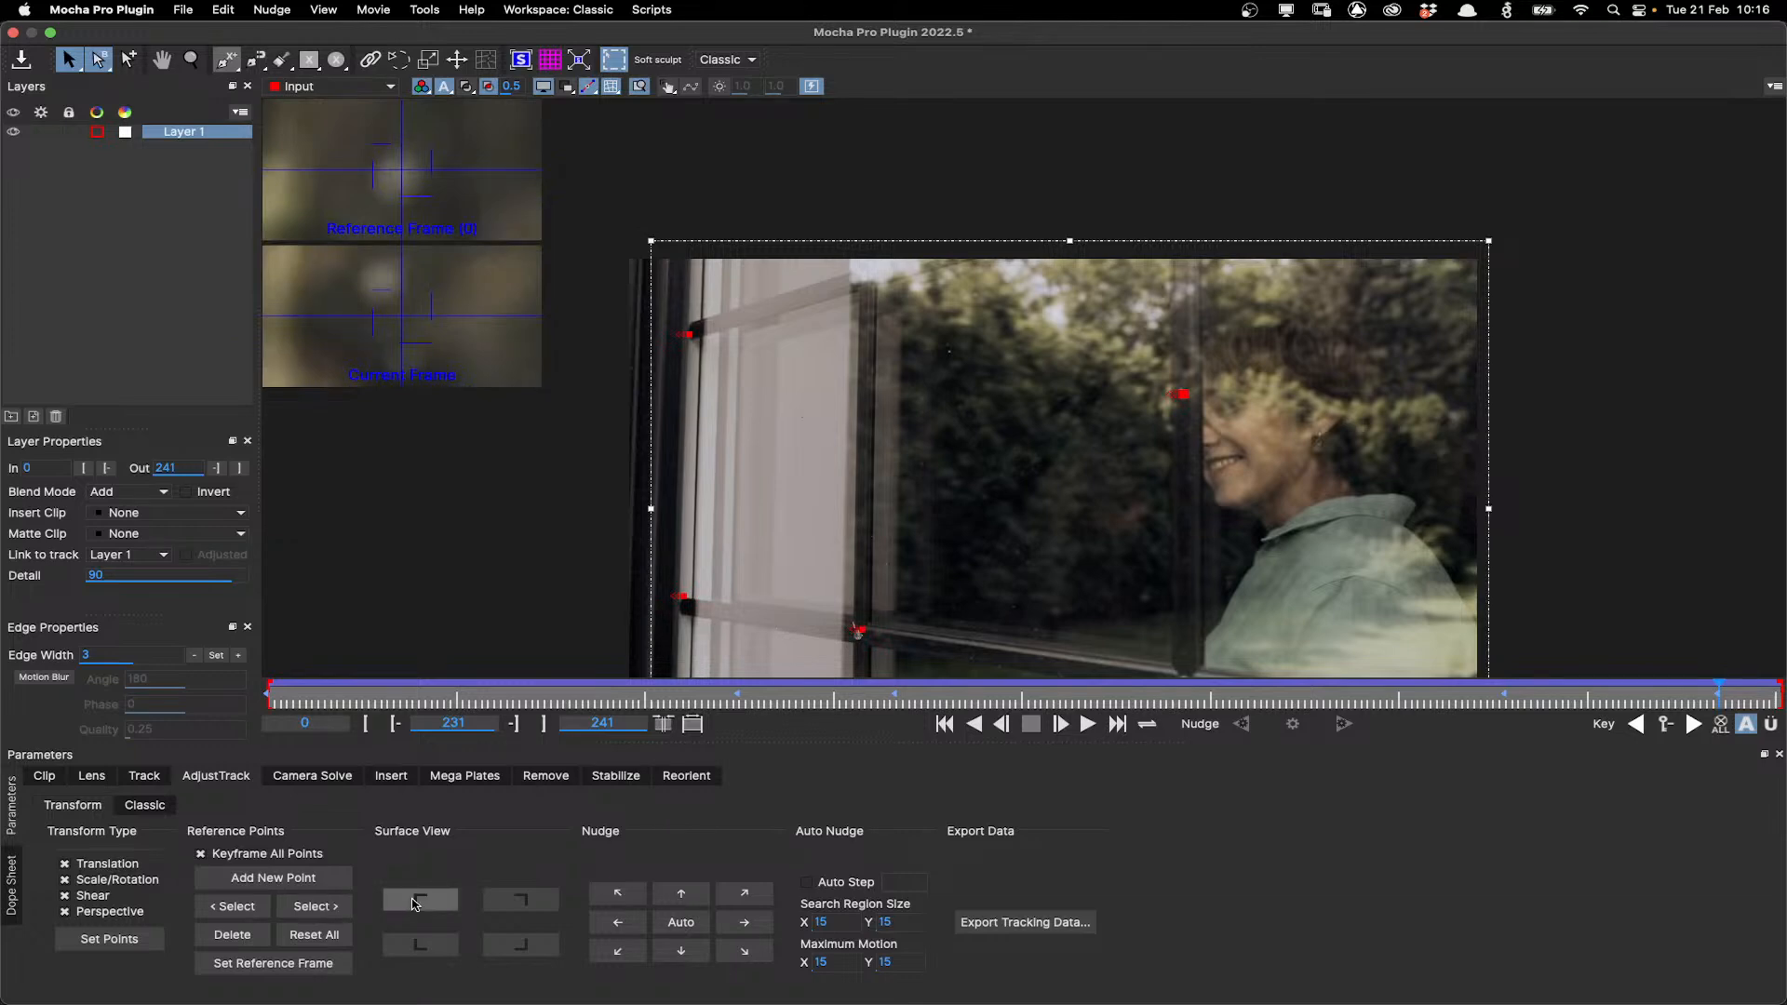
pyautogui.click(416, 900)
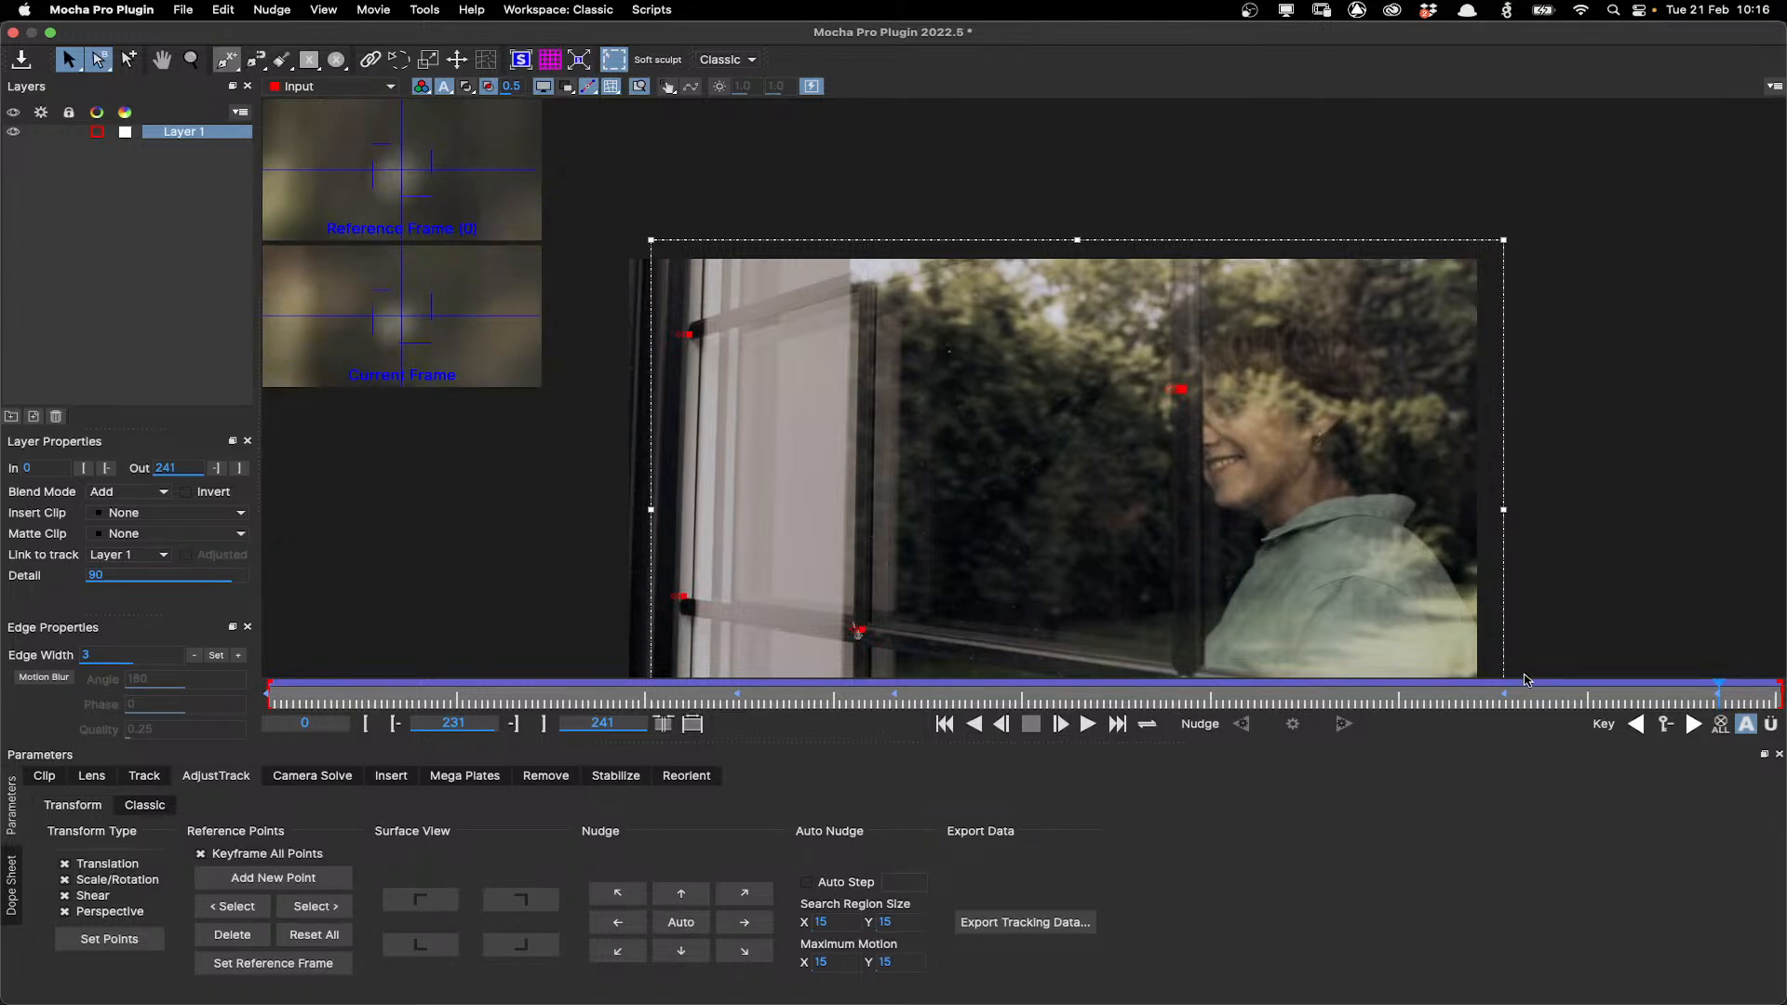
pyautogui.click(346, 912)
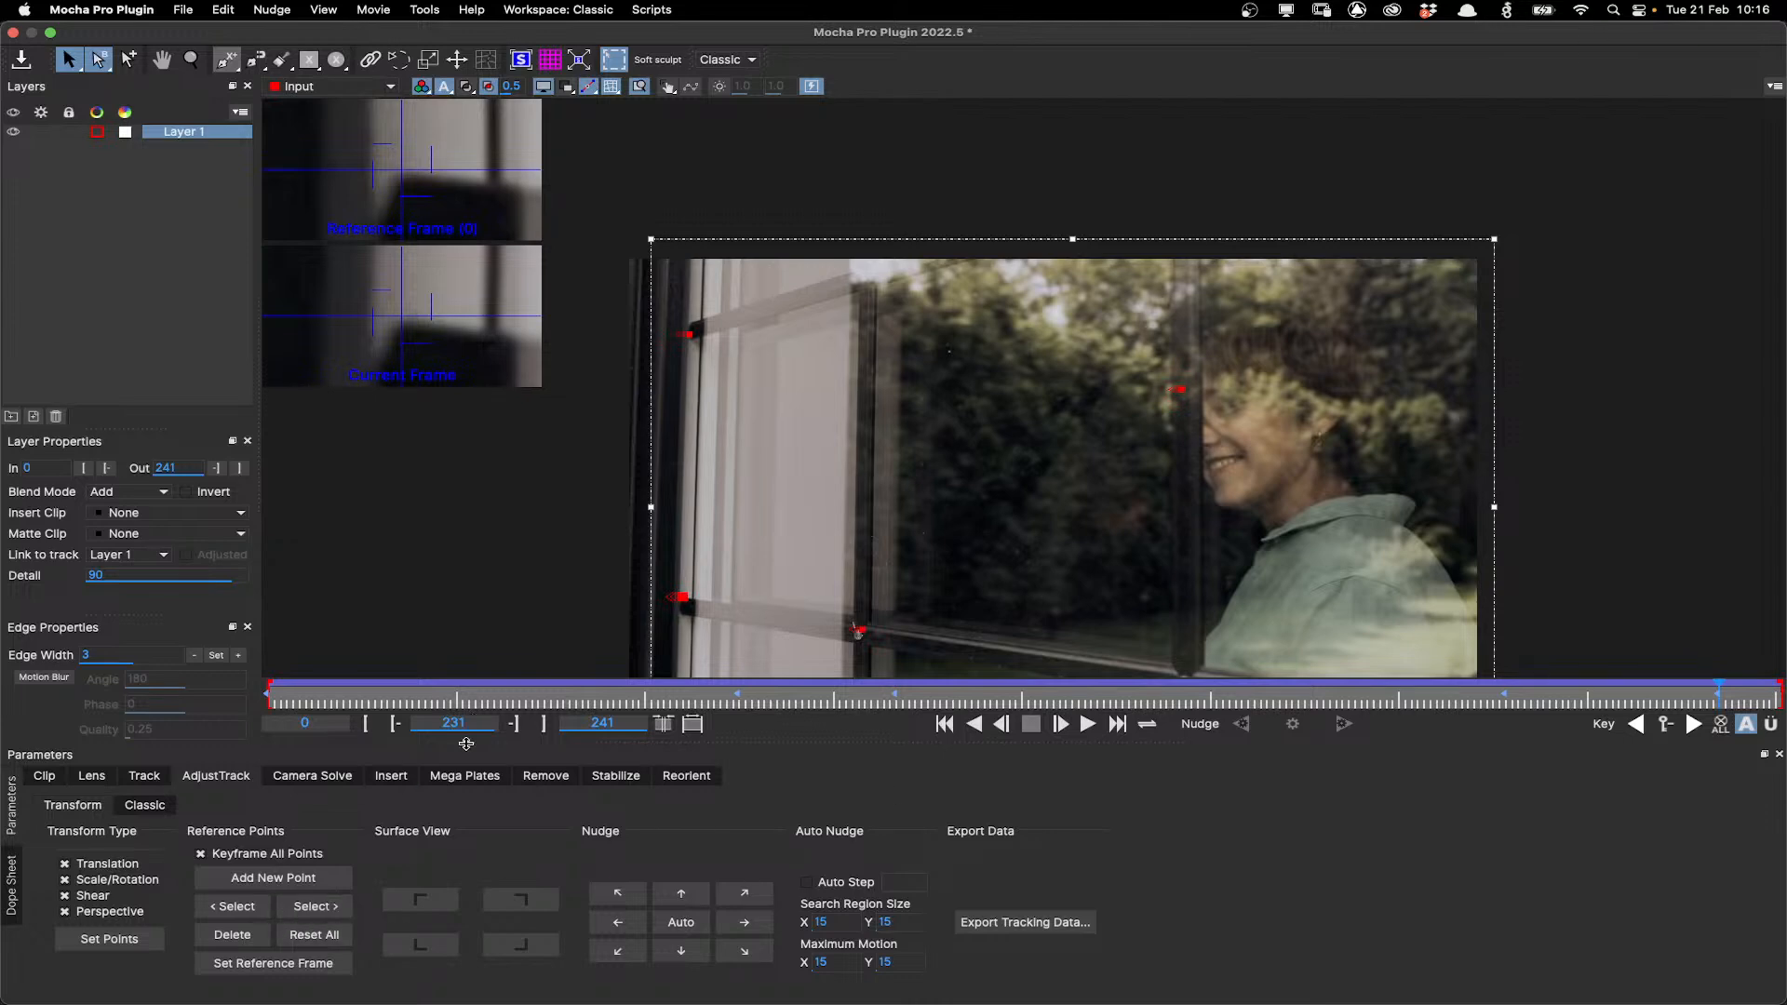
pyautogui.click(389, 903)
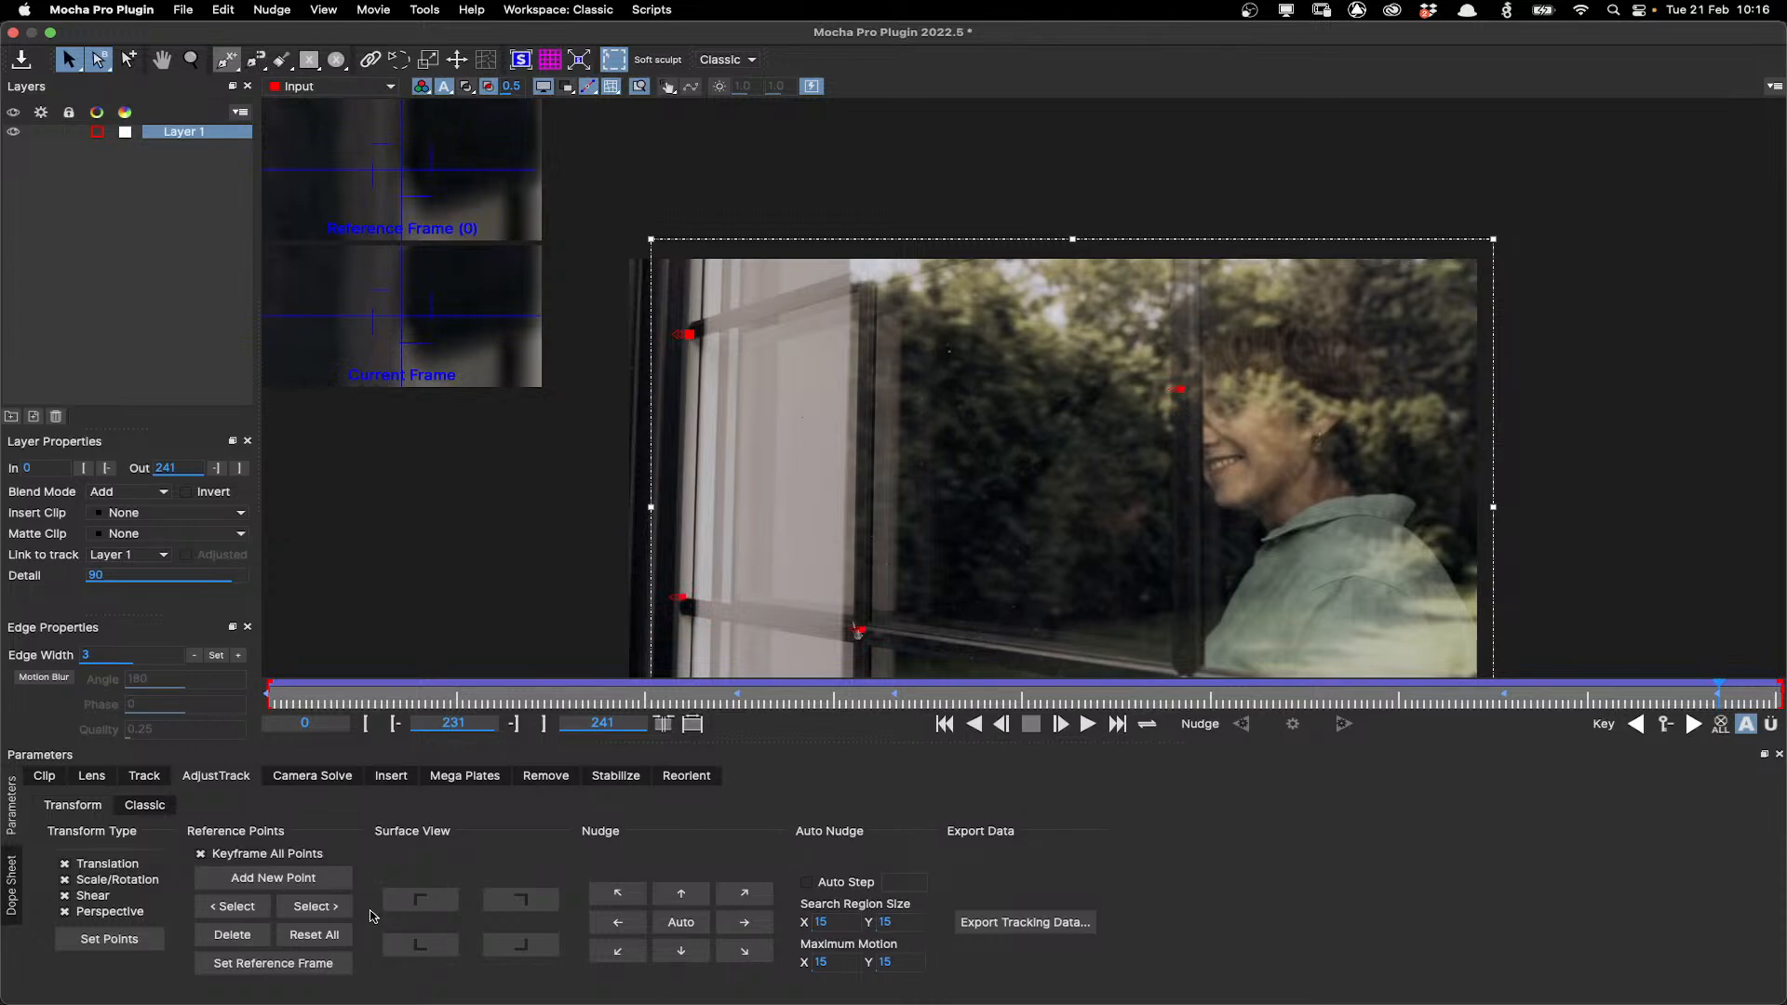
# Cycle through the reference points at frame 145 and scrub back toward the start to compare them.
pyautogui.moveTo(1719, 693); pyautogui.dragTo(1180, 706)
pyautogui.click(319, 909)
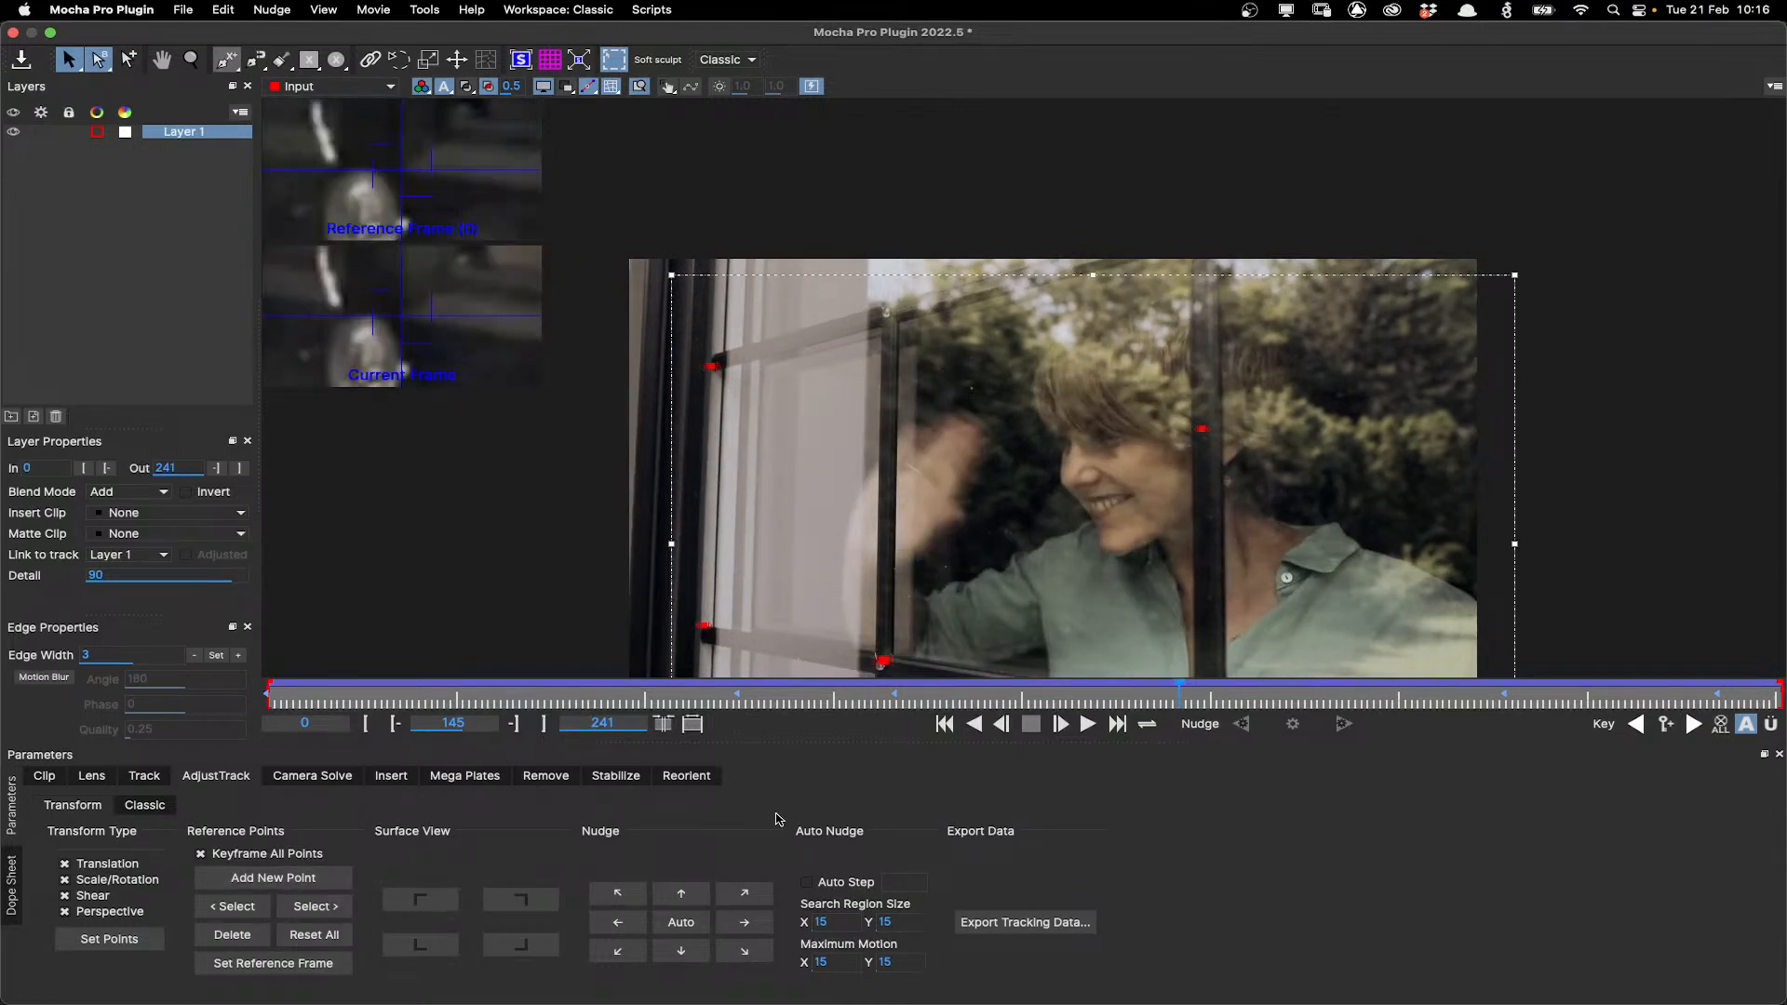
pyautogui.click(316, 907)
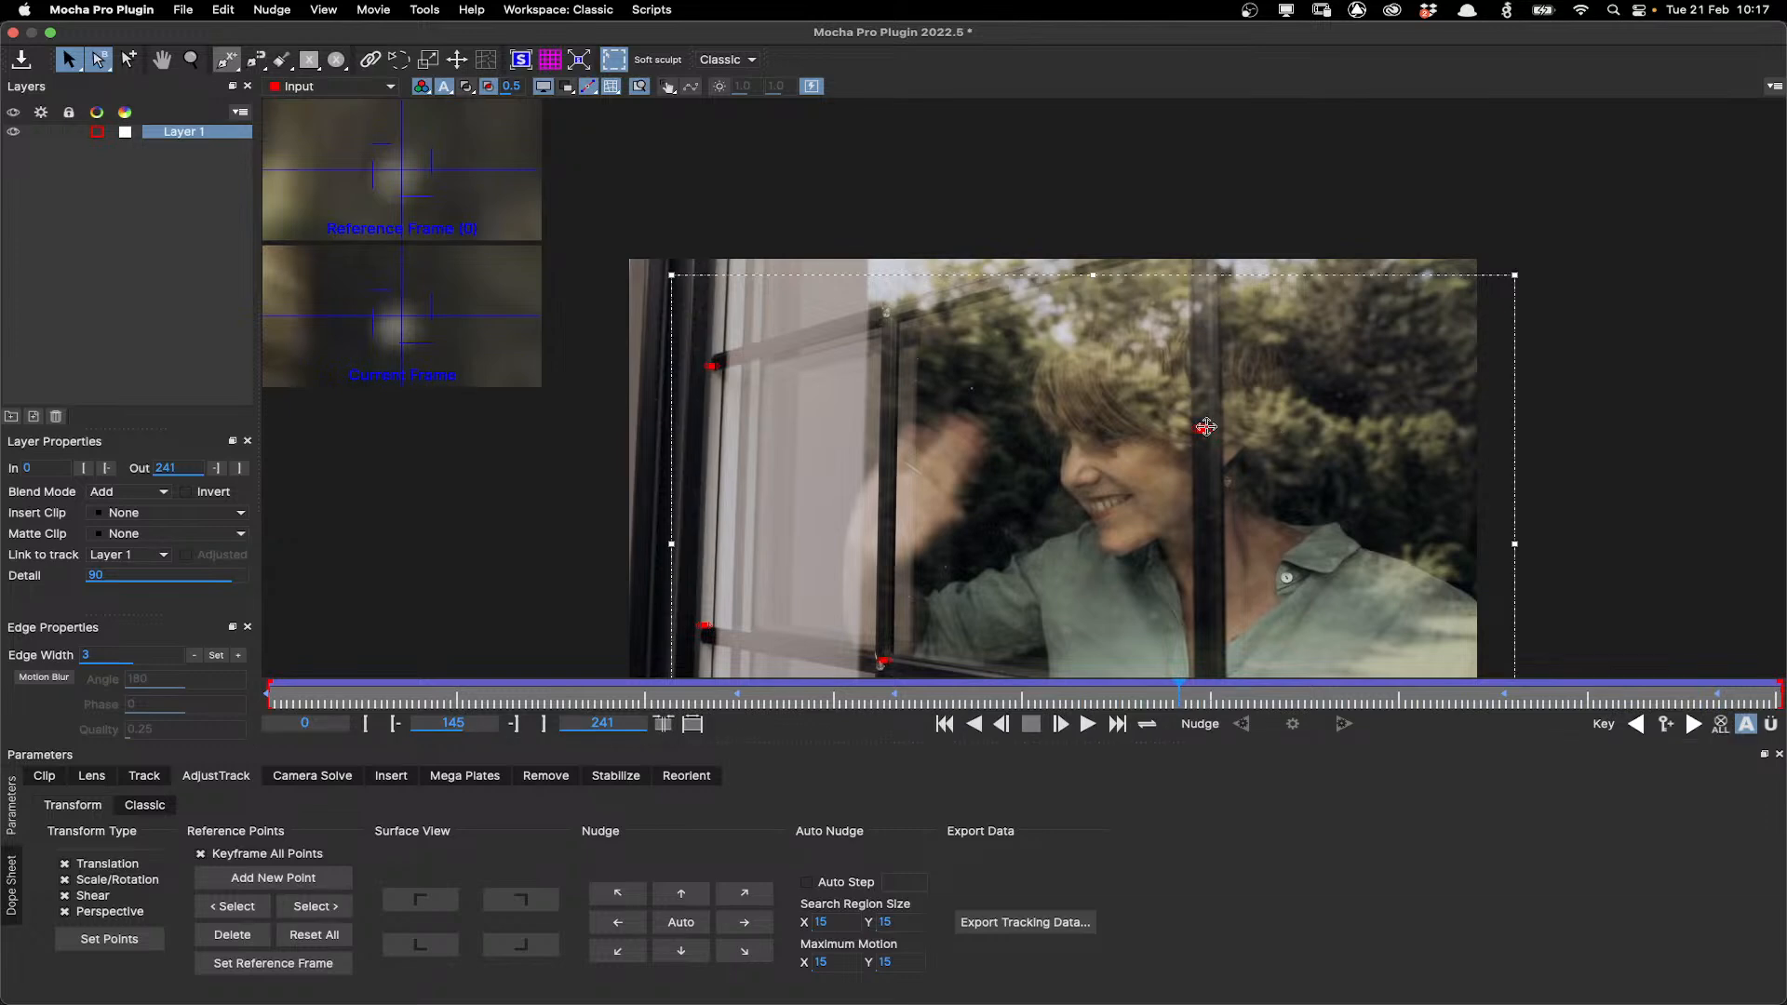
pyautogui.moveTo(1182, 687); pyautogui.dragTo(592, 700)
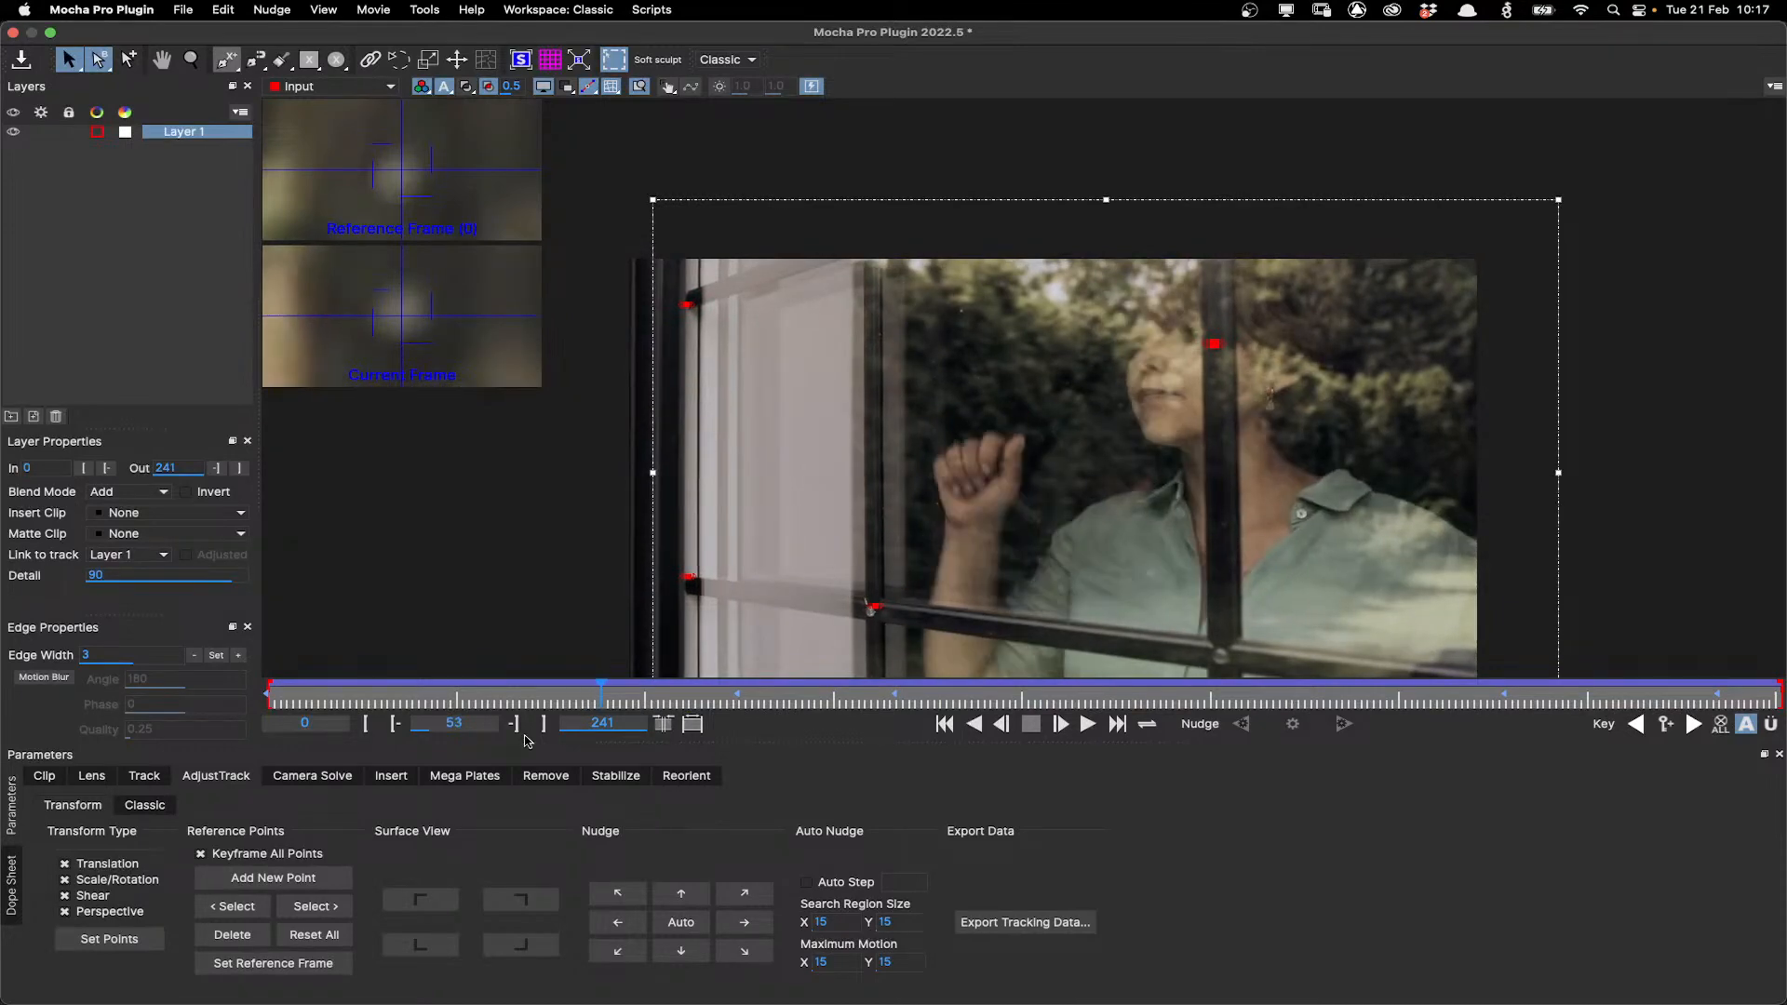
# Turn off Keyframe All Points and scrub through the whole shot to review the adjusted track.
pyautogui.click(265, 854)
pyautogui.moveTo(601, 696)
pyautogui.mouseDown()
pyautogui.moveTo(544, 694)
pyautogui.moveTo(609, 693)
pyautogui.mouseUp()
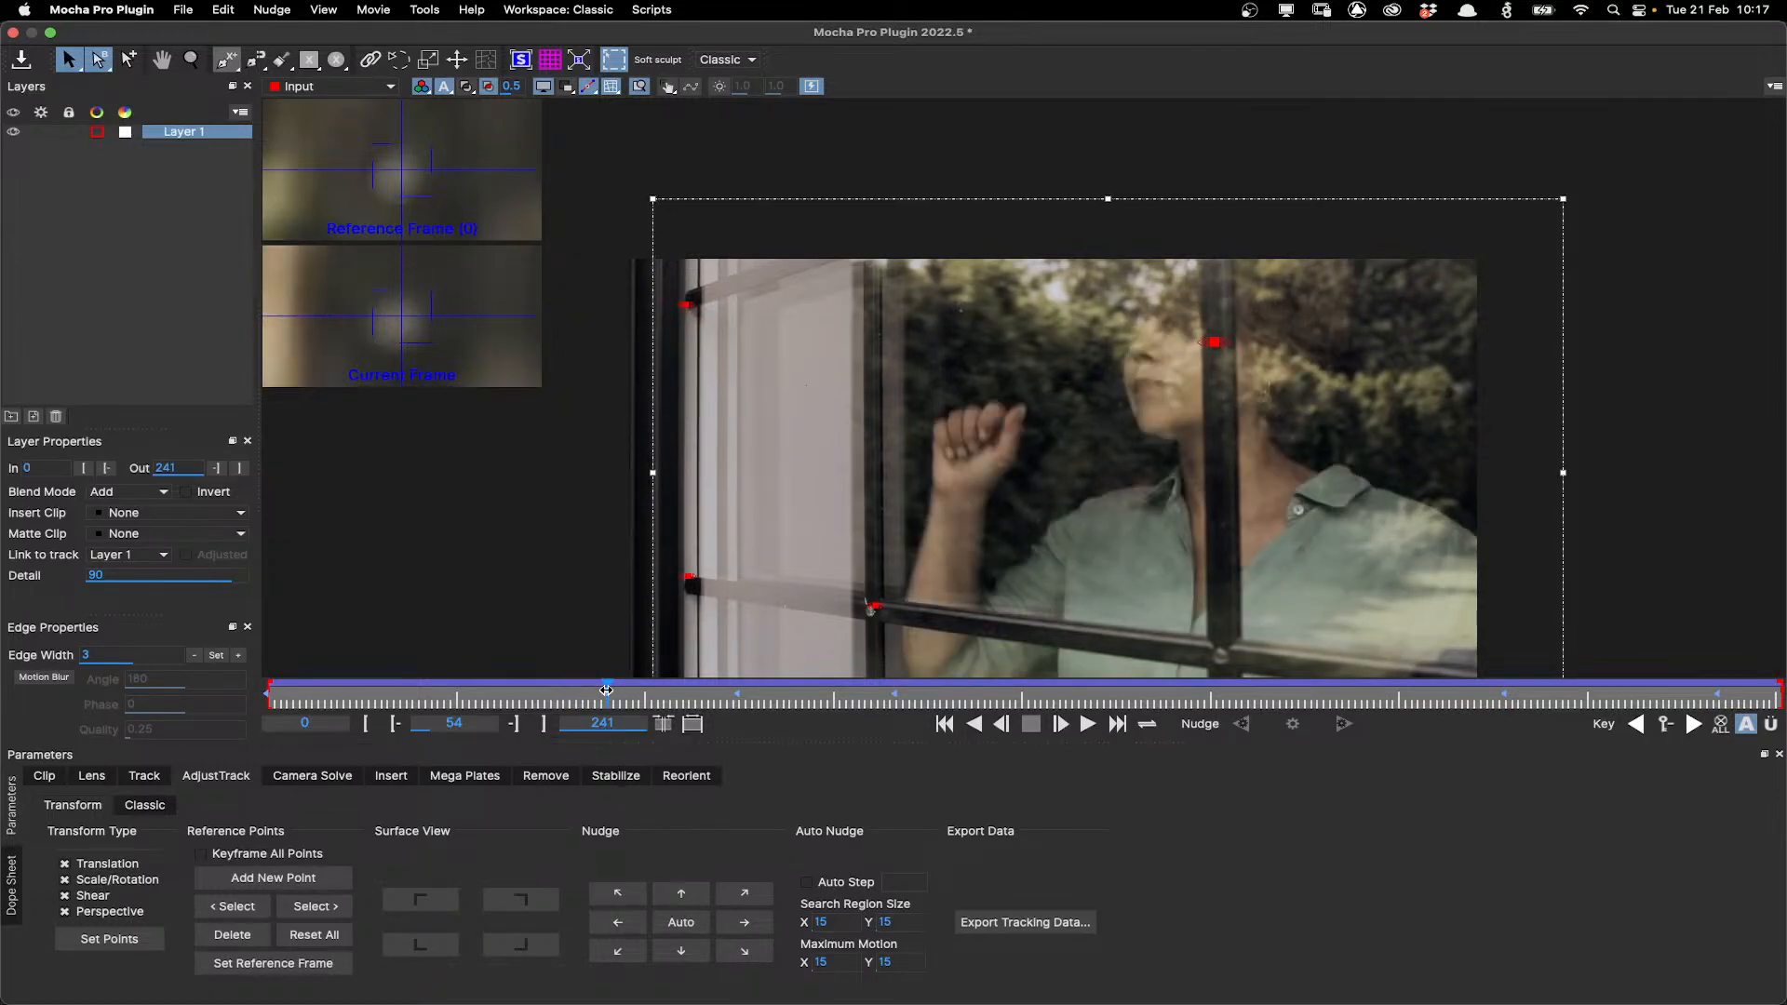
pyautogui.moveTo(607, 690); pyautogui.dragTo(765, 693)
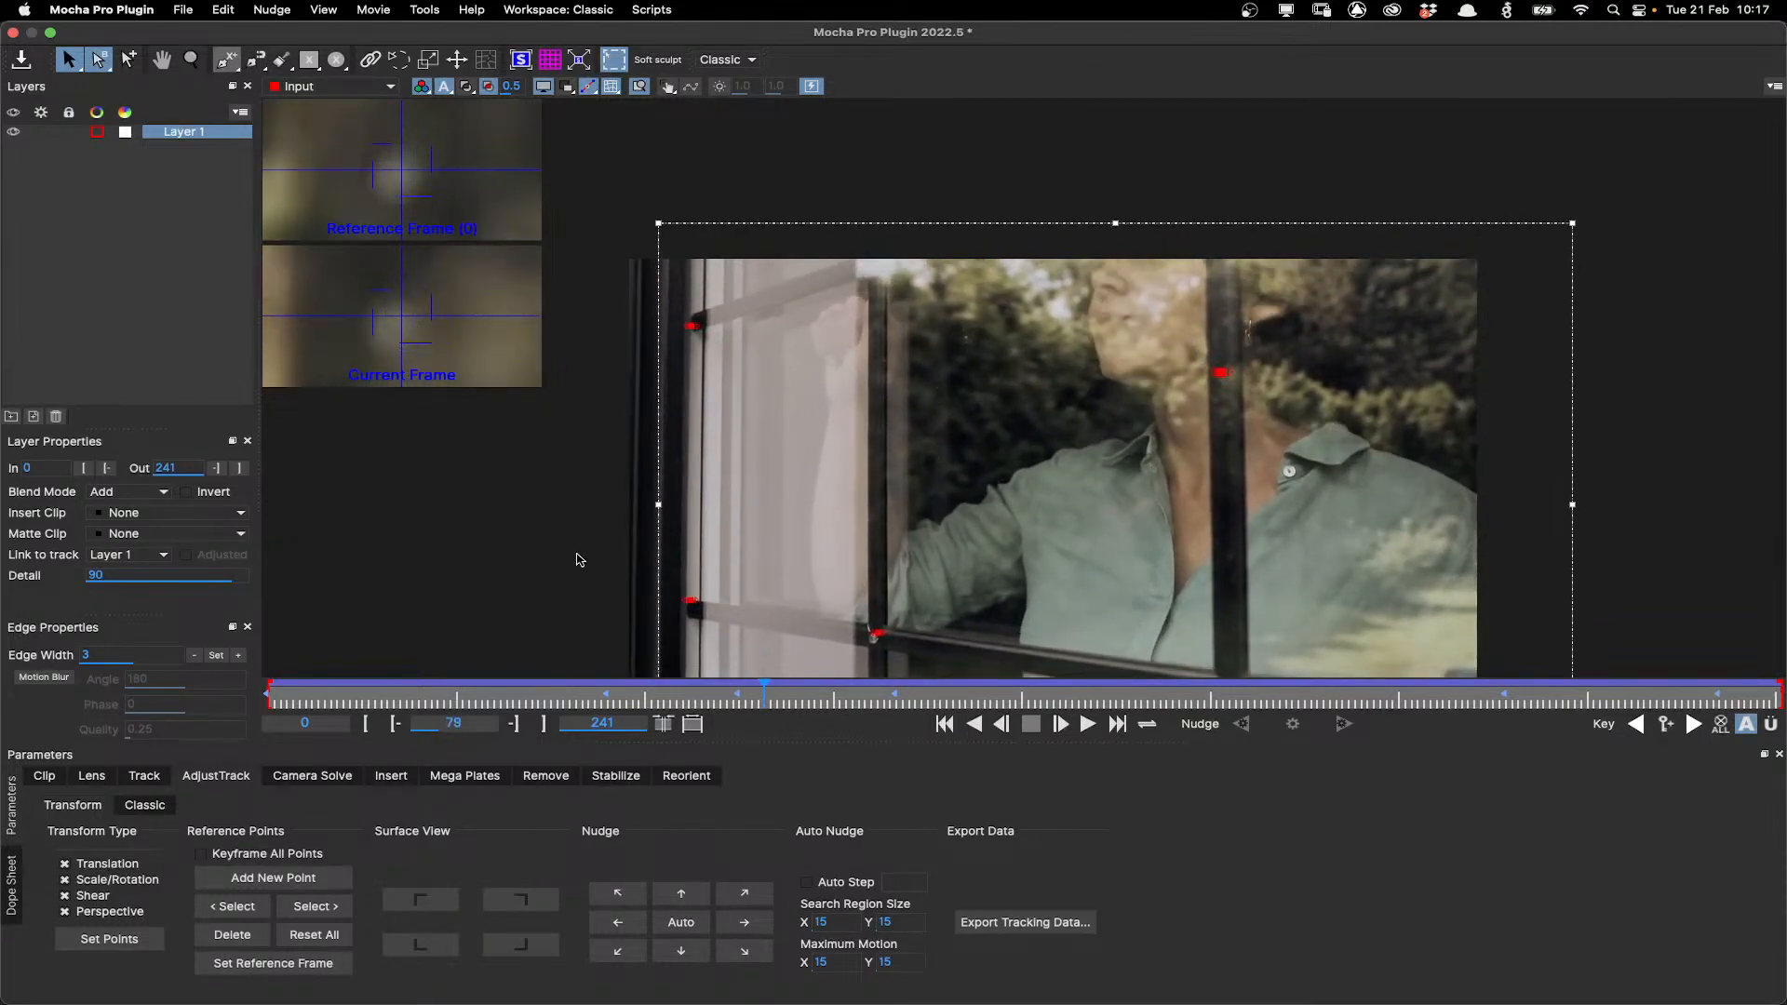
pyautogui.moveTo(764, 692); pyautogui.dragTo(314, 675)
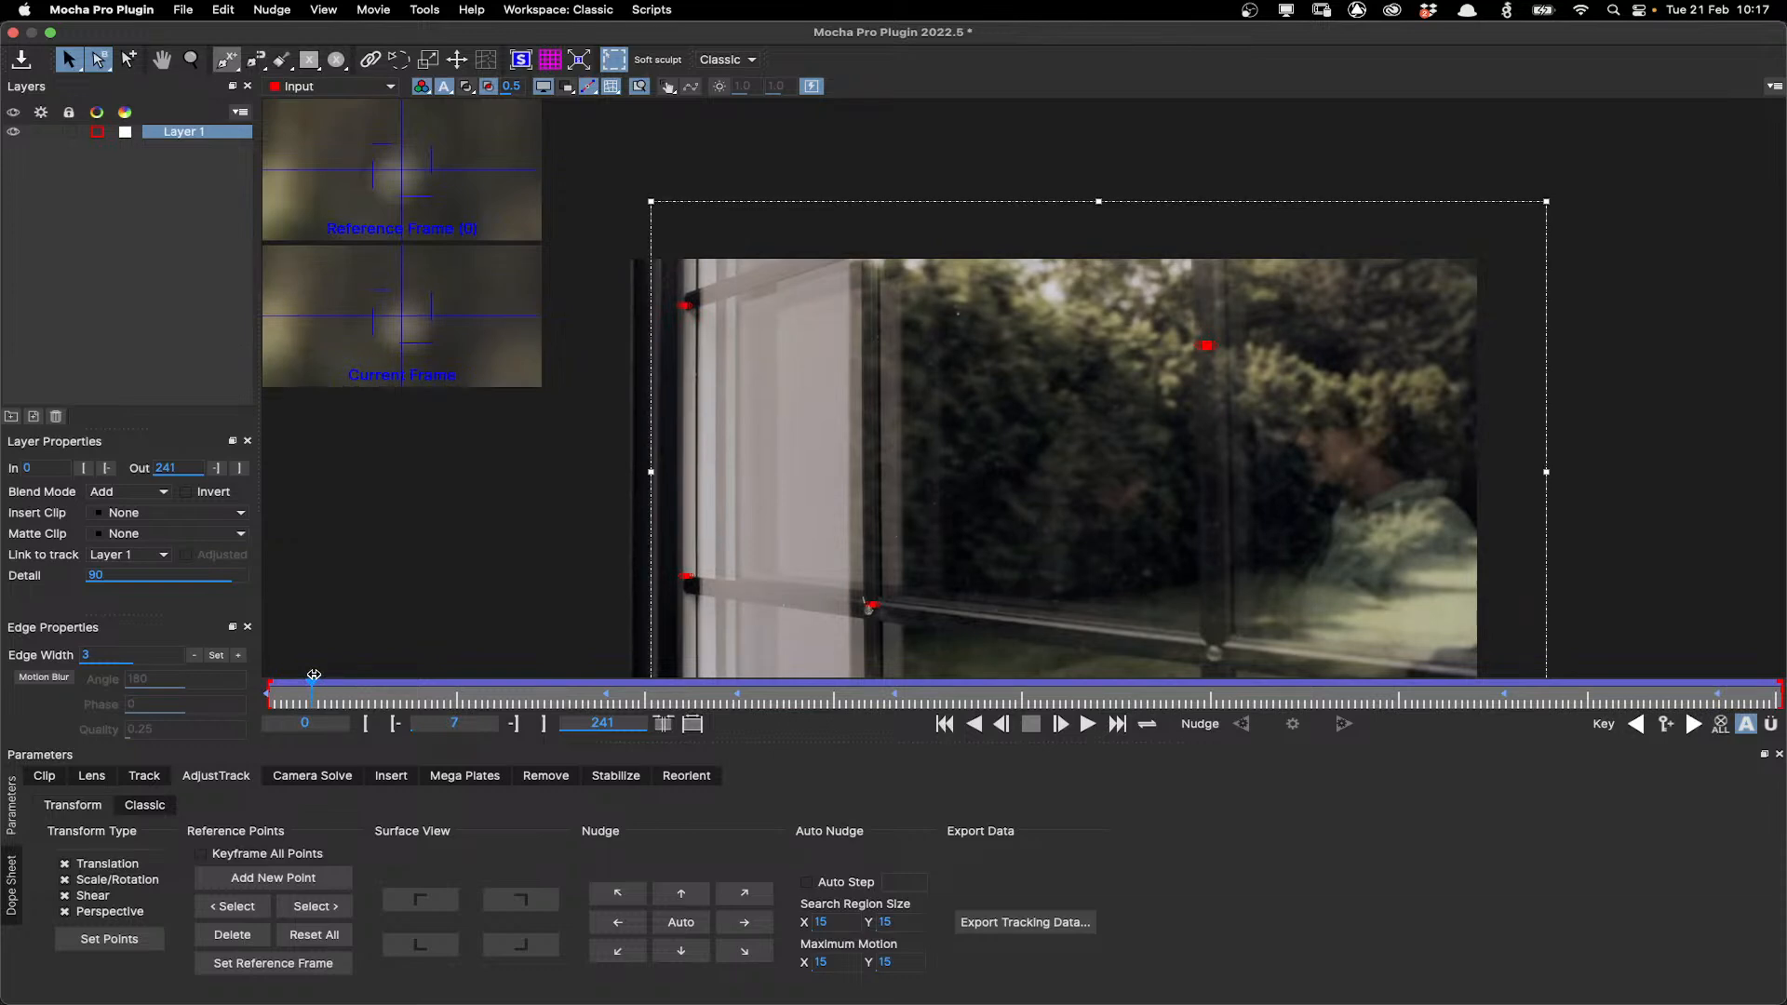
pyautogui.moveTo(310, 702); pyautogui.dragTo(1781, 722)
pyautogui.hotkey('shift', '8')
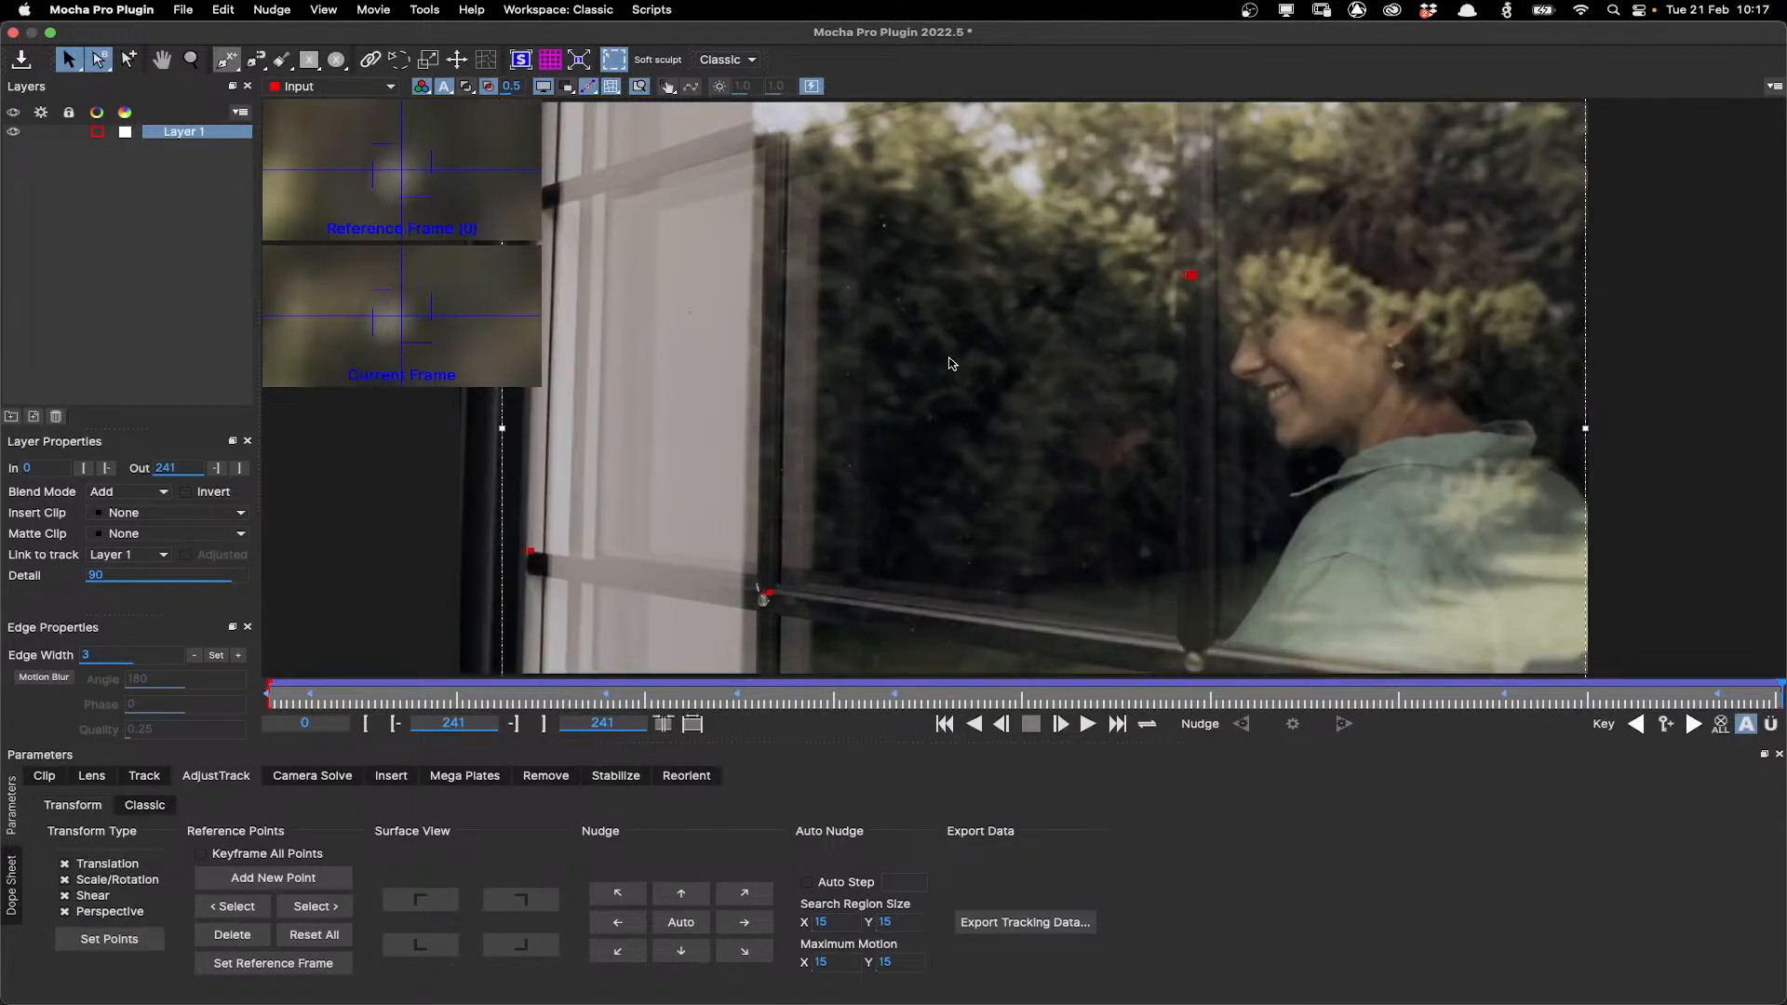
# Set the layer's insert clip to Grid32x32 and play it back to check the track.
pyautogui.click(145, 776)
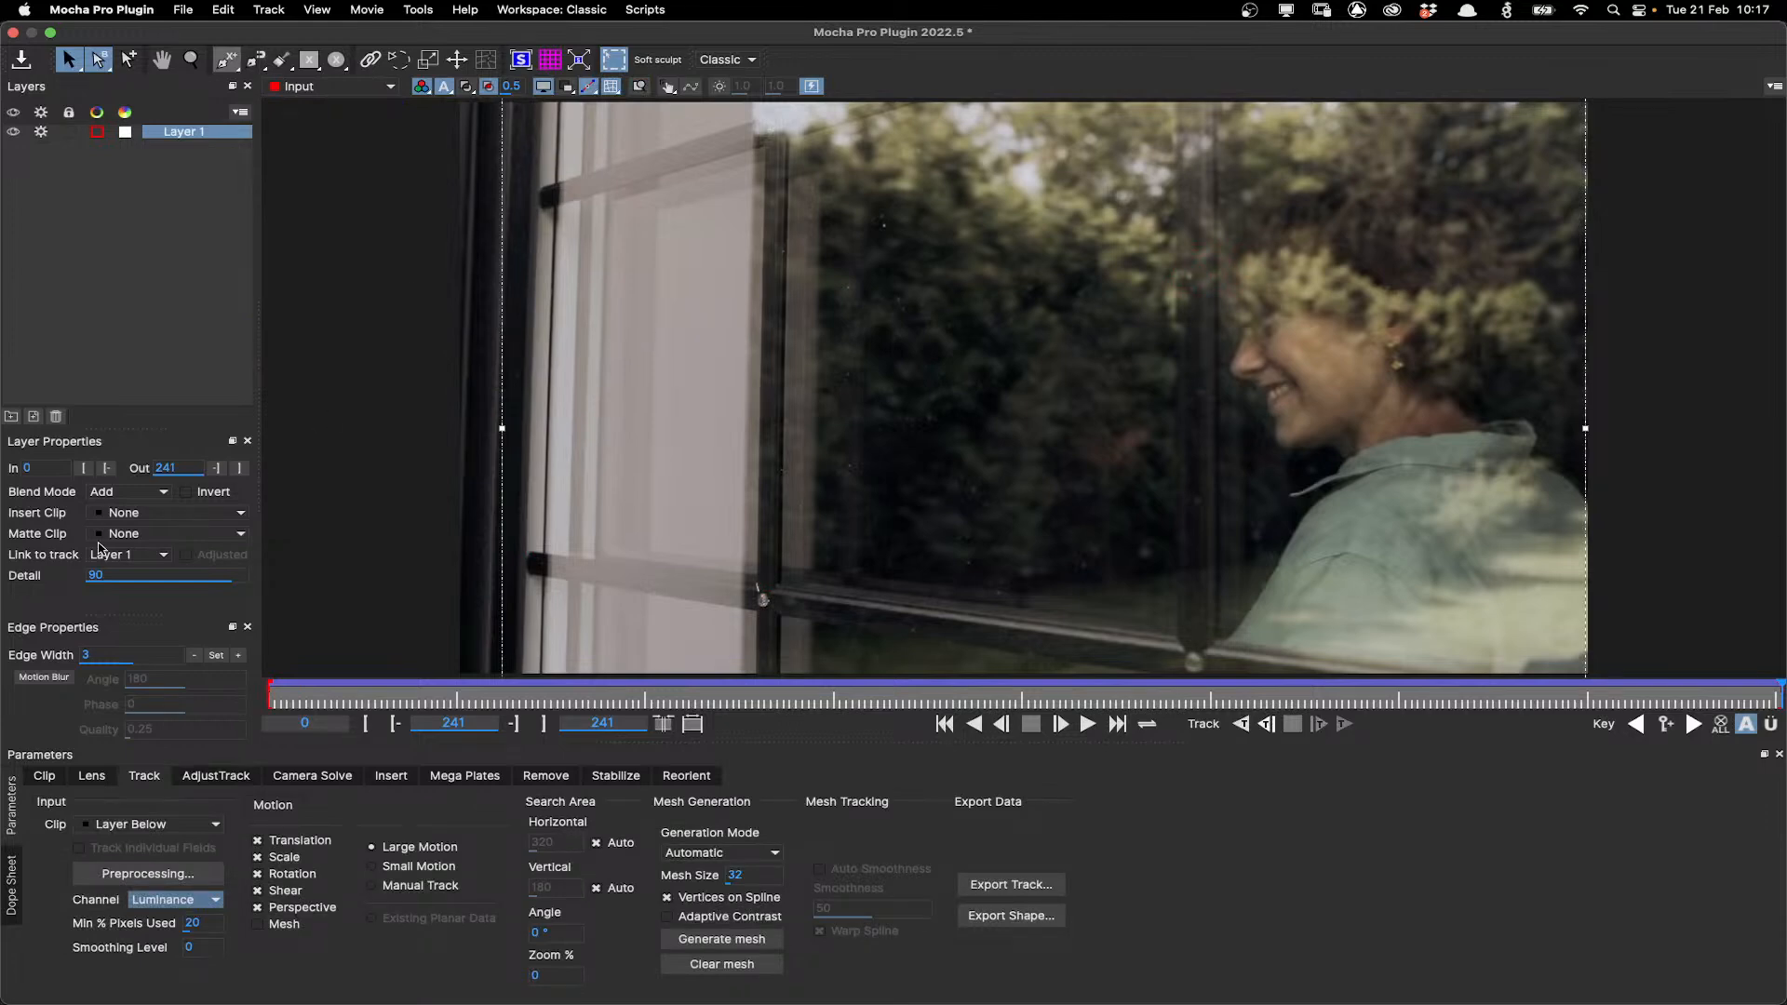
pyautogui.click(111, 514)
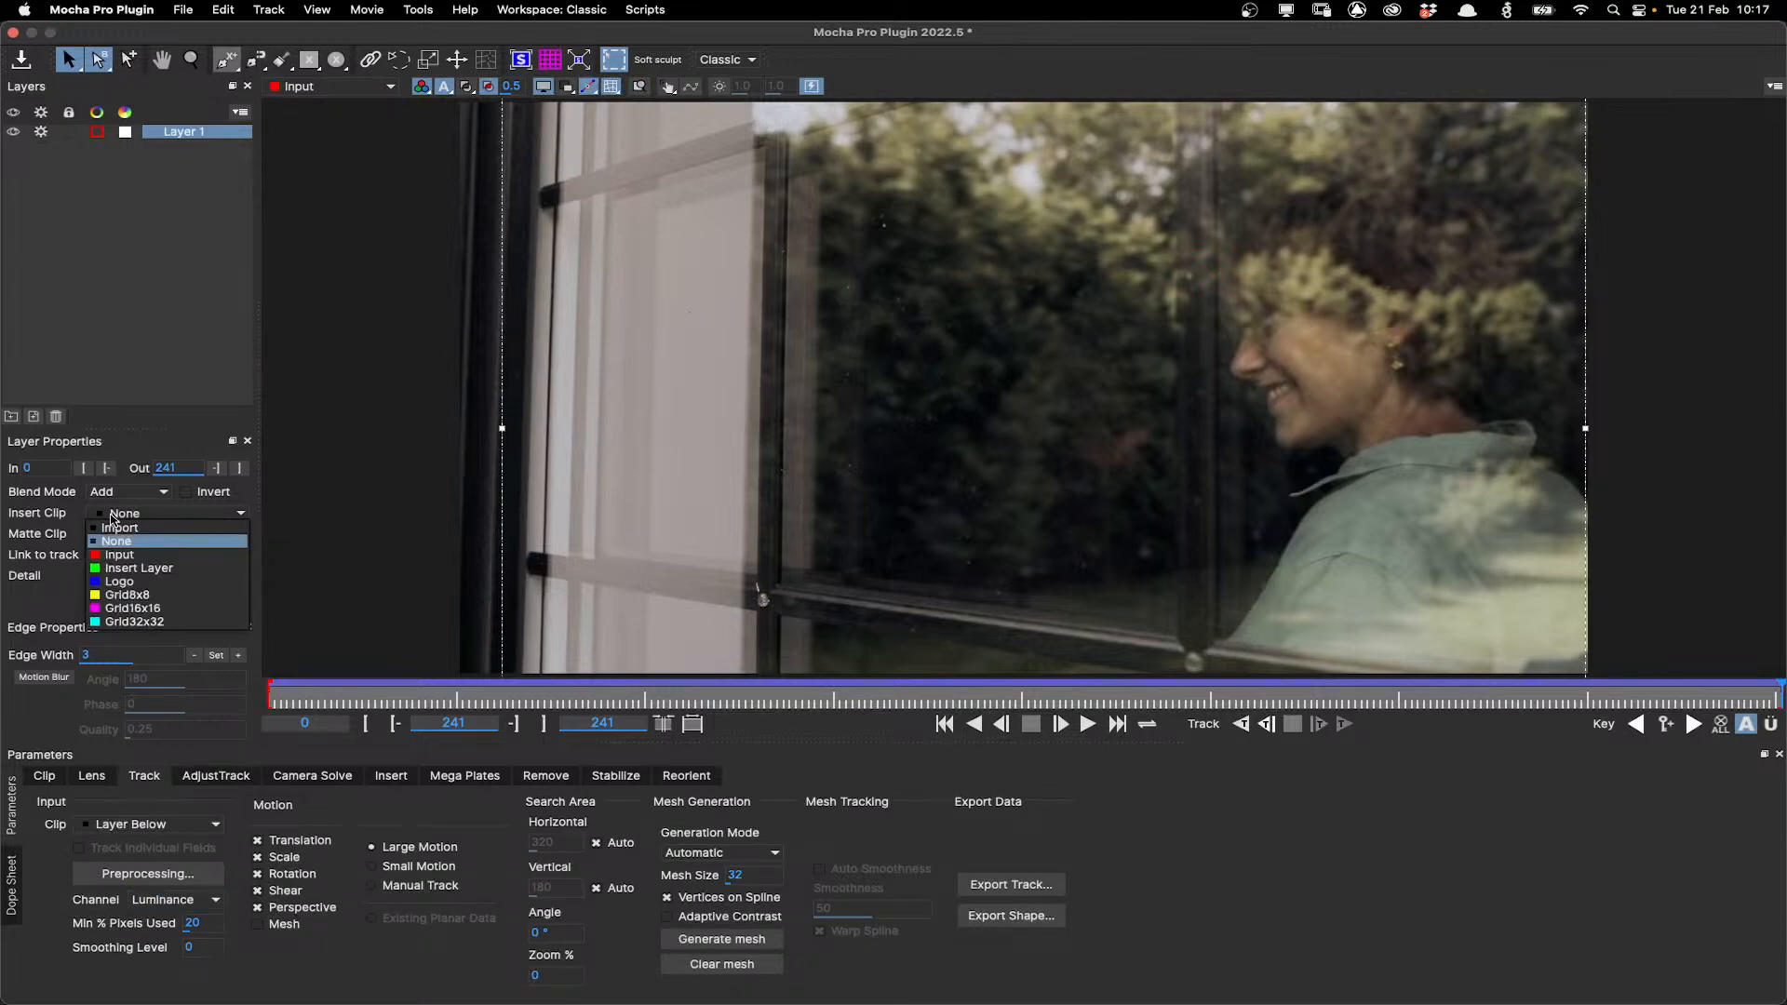
pyautogui.click(128, 621)
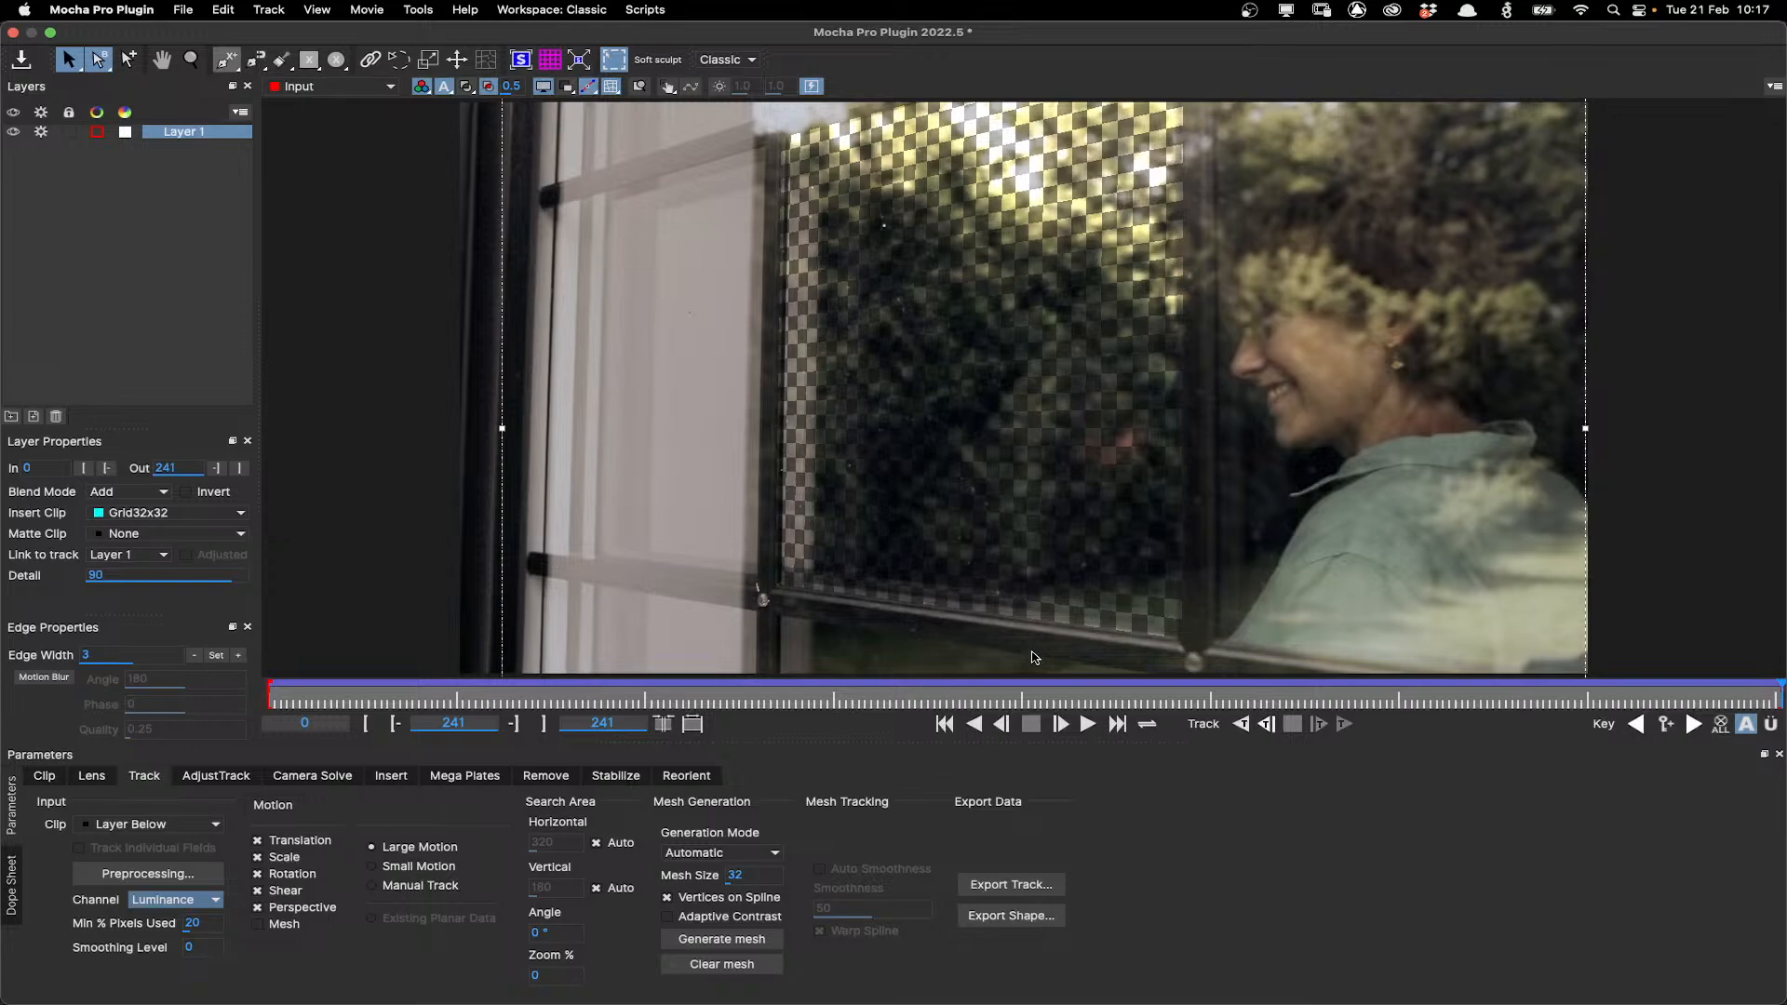
pyautogui.click(1085, 725)
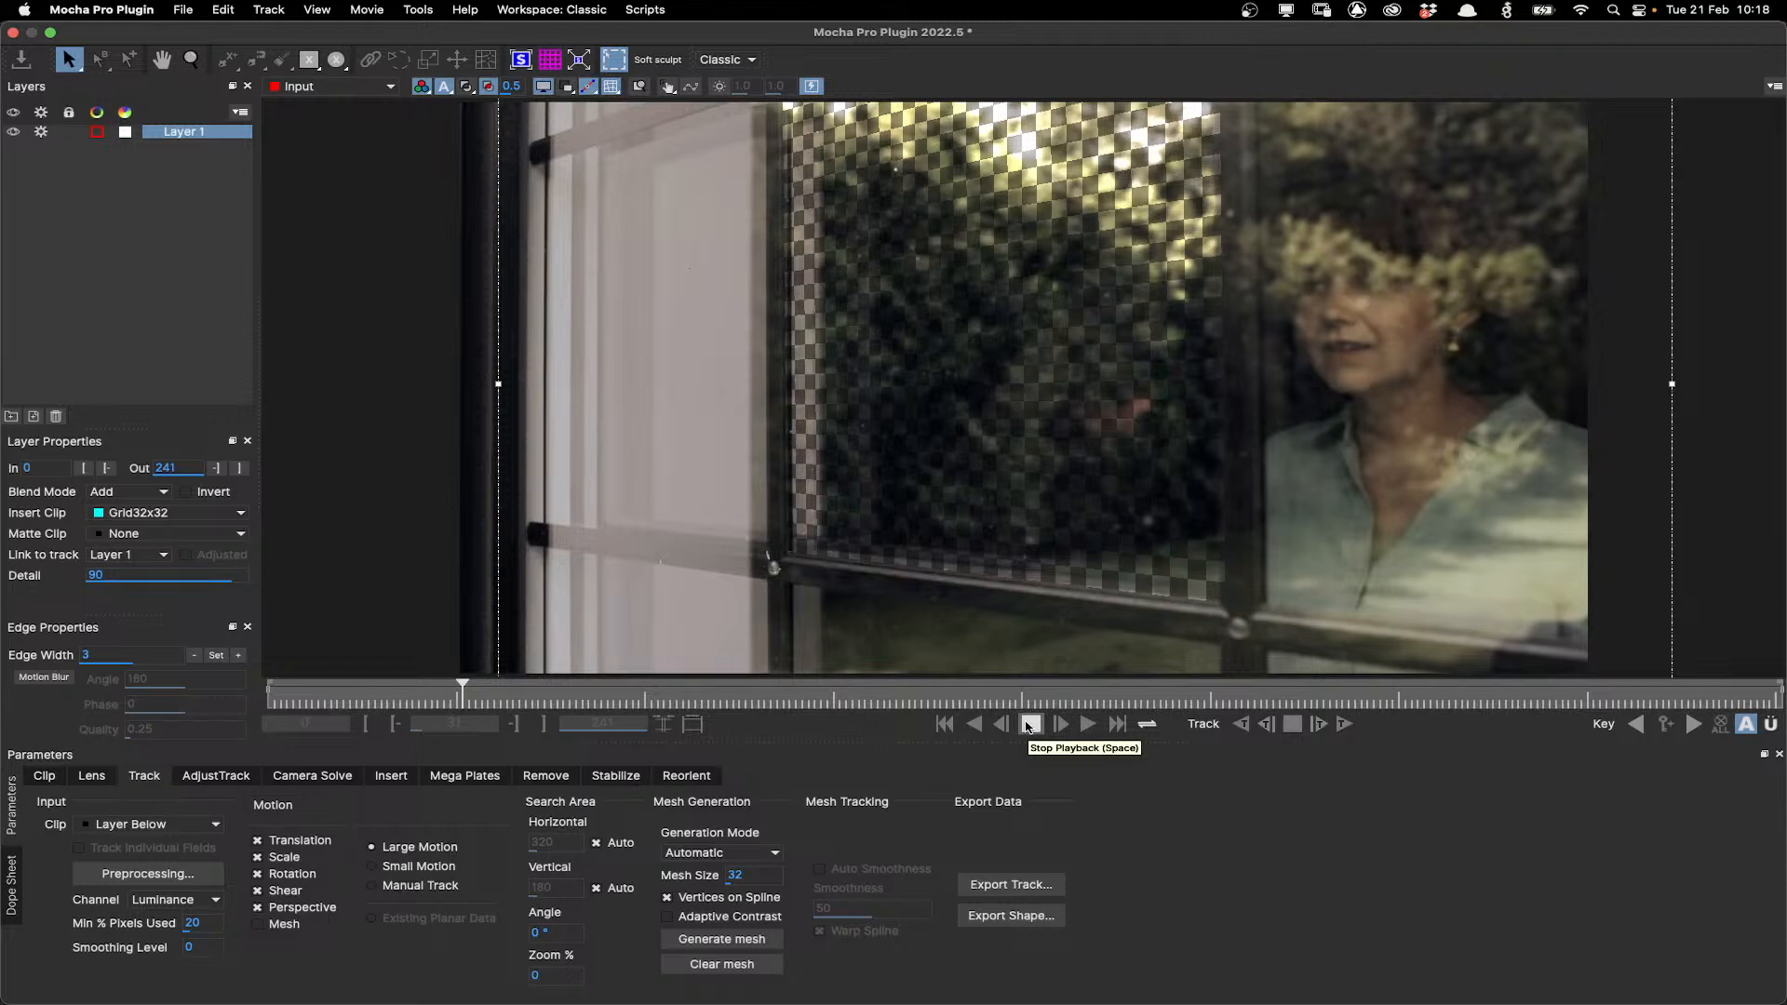
pyautogui.click(1028, 725)
pyautogui.scroll(-2, 1154, 409)
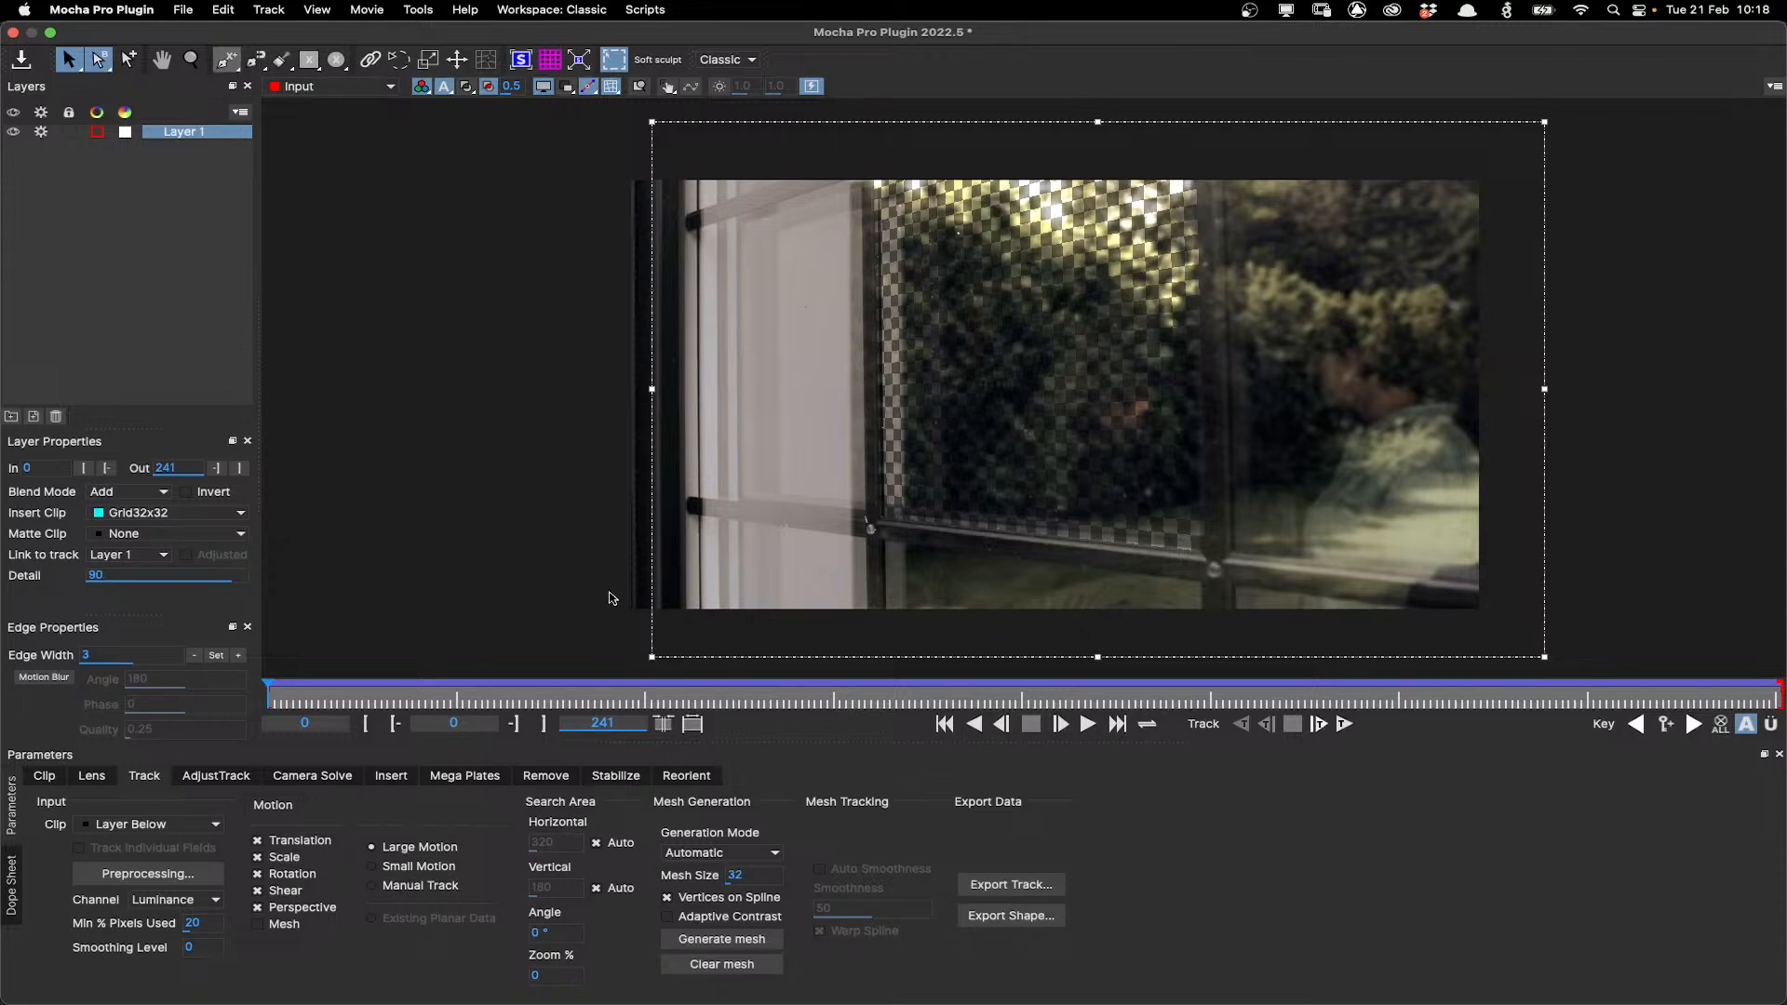
pyautogui.moveTo(380, 685); pyautogui.dragTo(913, 647)
# Rename the tracked layer to window track.
pyautogui.doubleClick(203, 132)
pyautogui.write('window track')
pyautogui.press('Return')
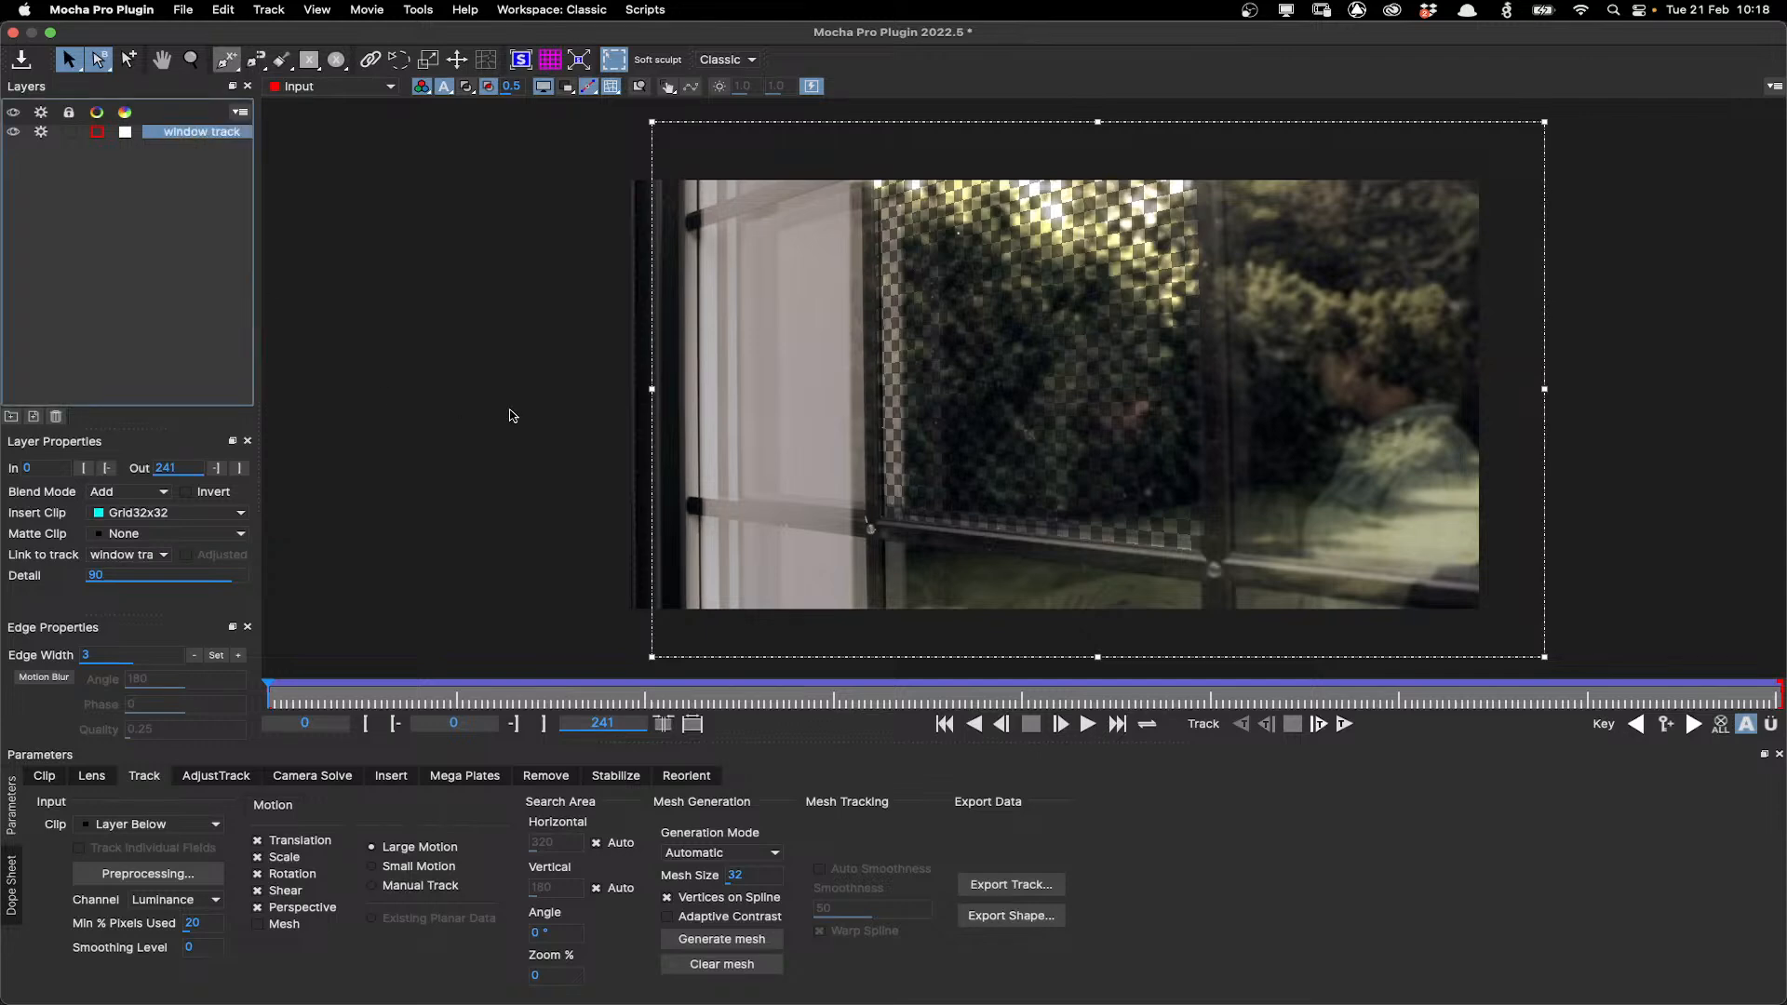
# Draw a rectangular X-spline layer covering the whole frame.
pyautogui.scroll(-2, 1020, 377)
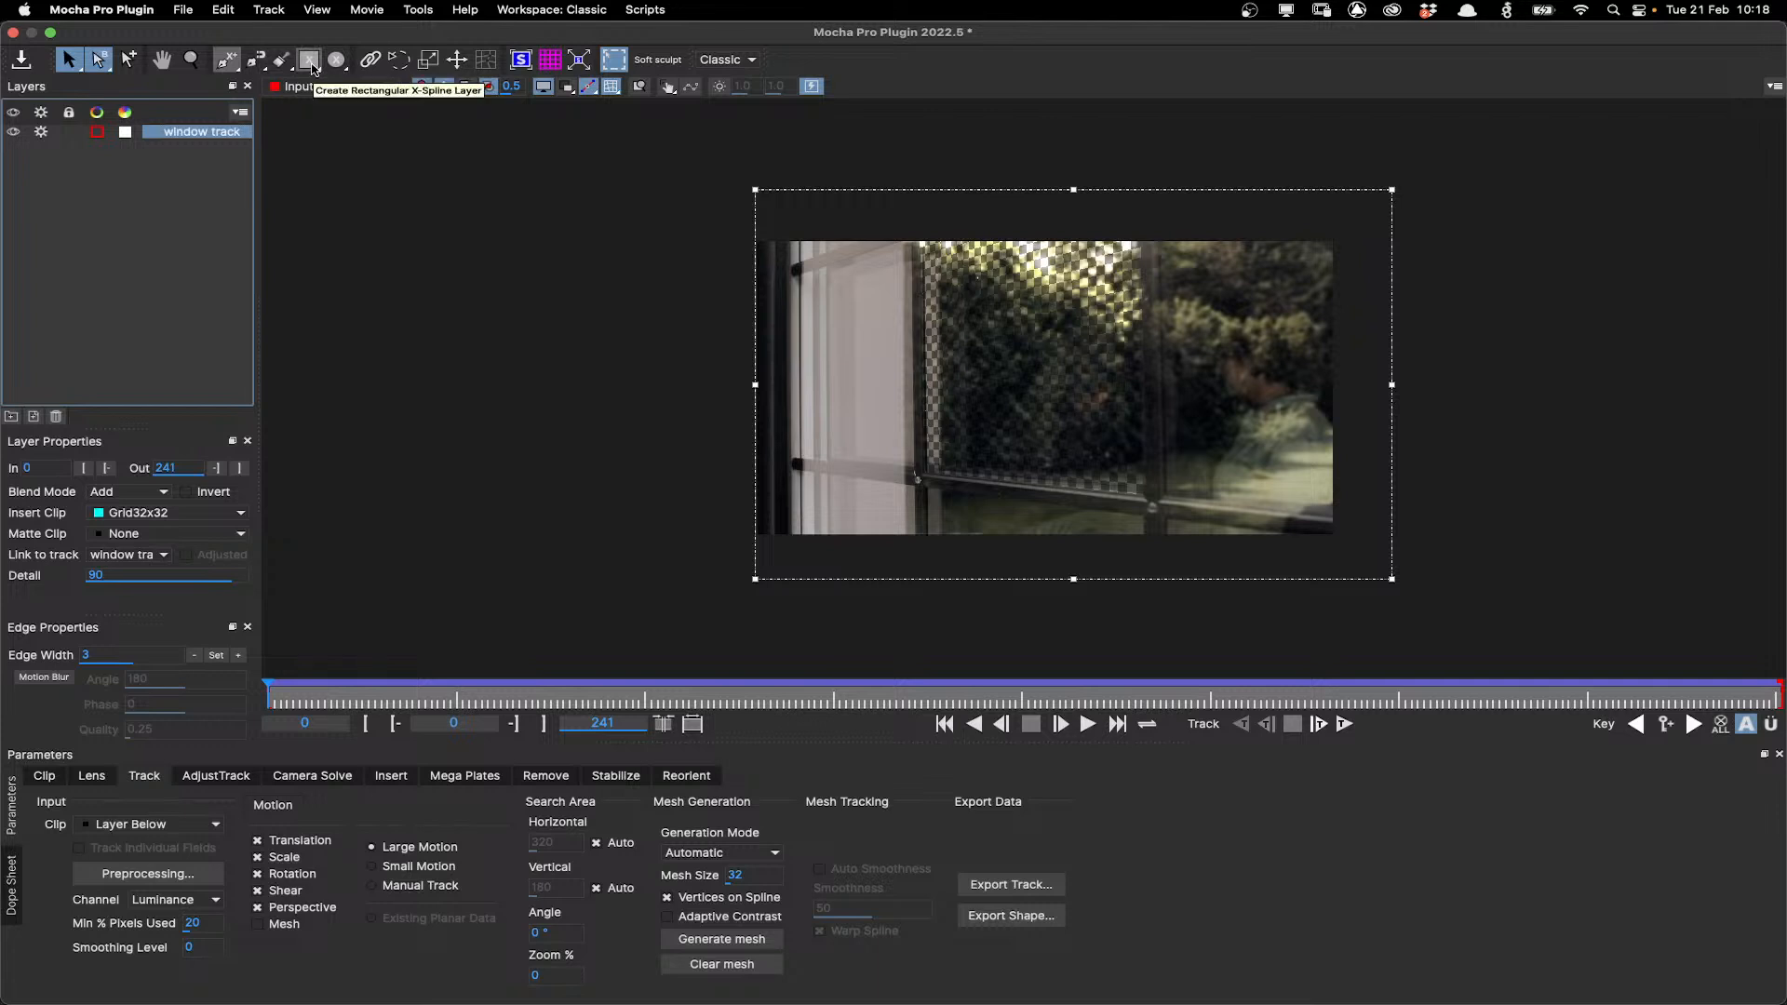
pyautogui.click(313, 68)
pyautogui.moveTo(670, 112); pyautogui.dragTo(1429, 630)
# Rename the new rectangle layer to window plate.
pyautogui.doubleClick(183, 133)
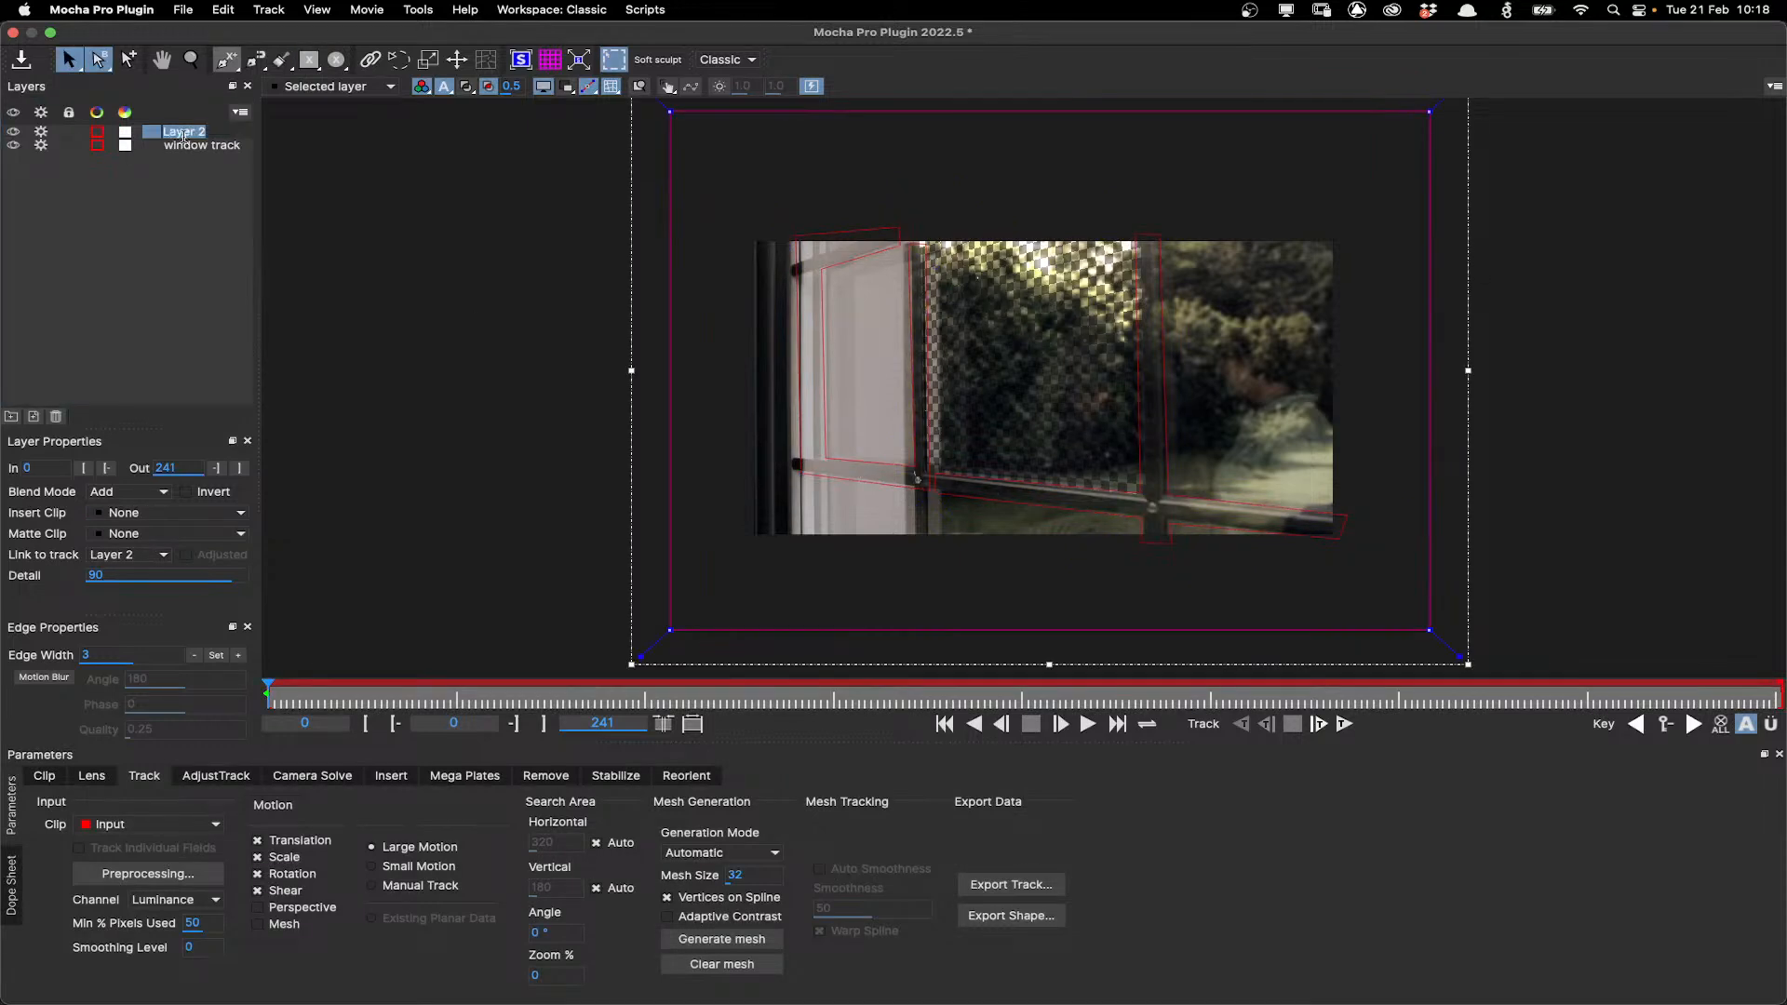
pyautogui.write('window palte')
pyautogui.press('Return')
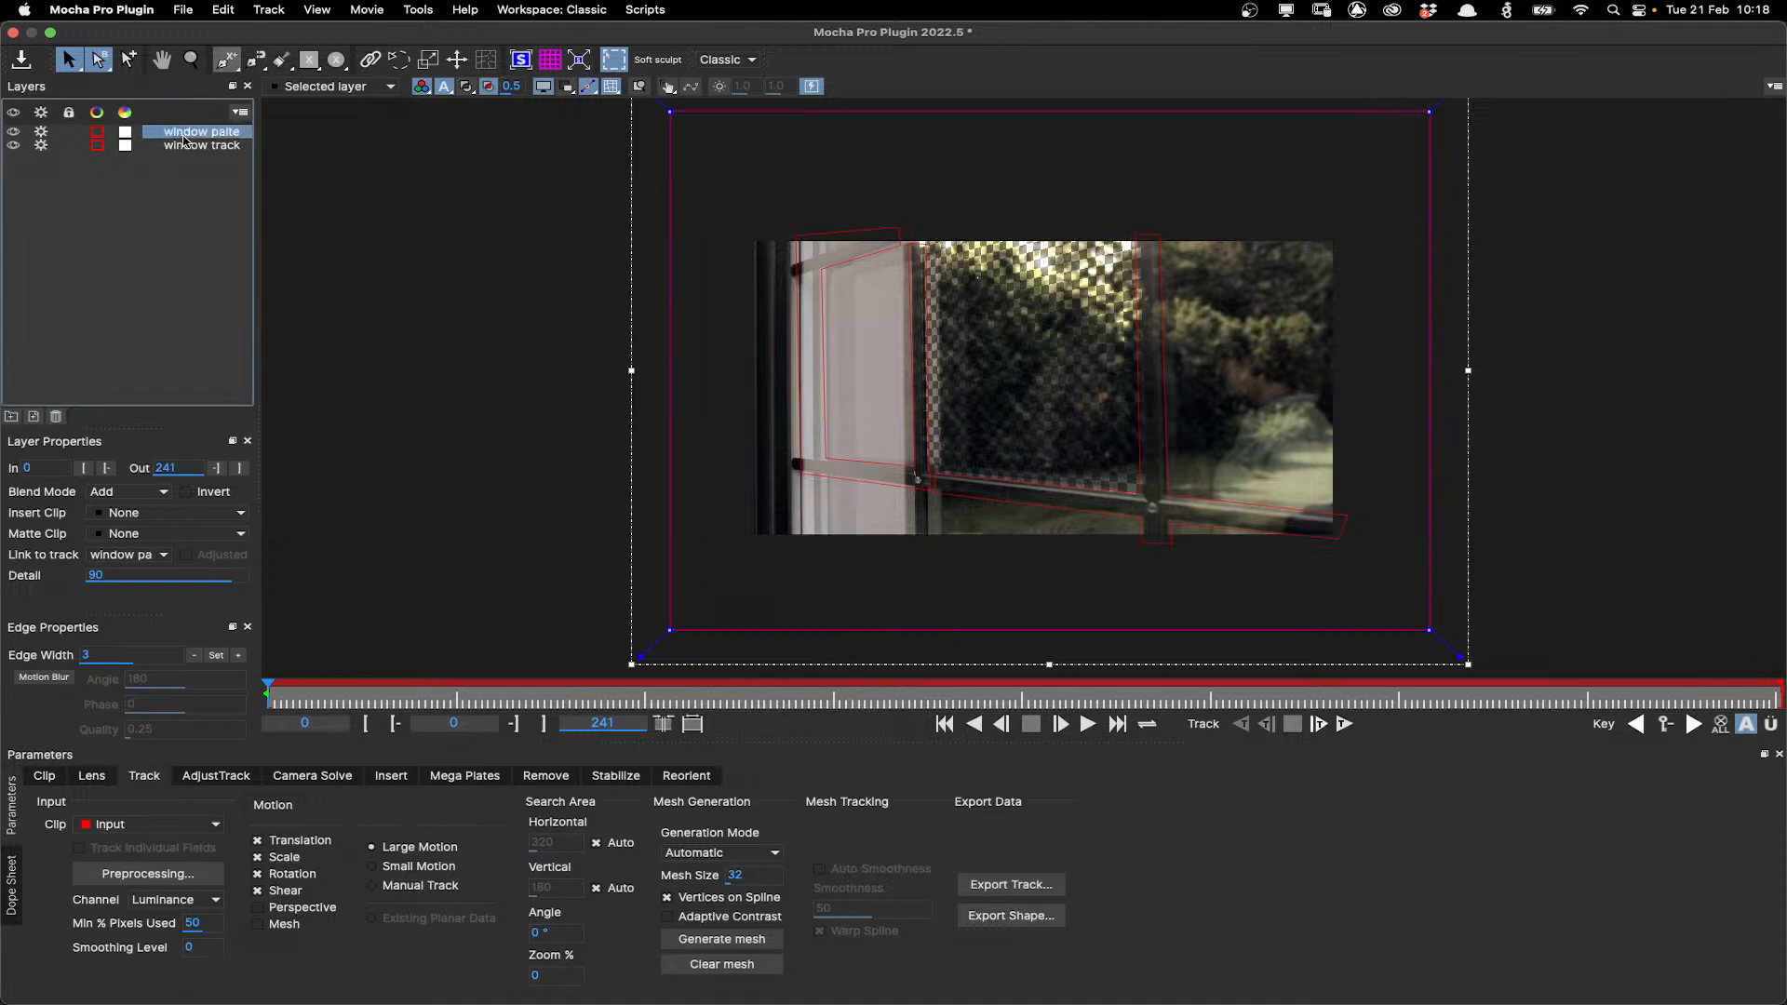
pyautogui.doubleClick(222, 134)
pyautogui.write('plate')
pyautogui.press('Return')
# Link the window plate layer to the window track layer's adjusted track.
pyautogui.click(112, 556)
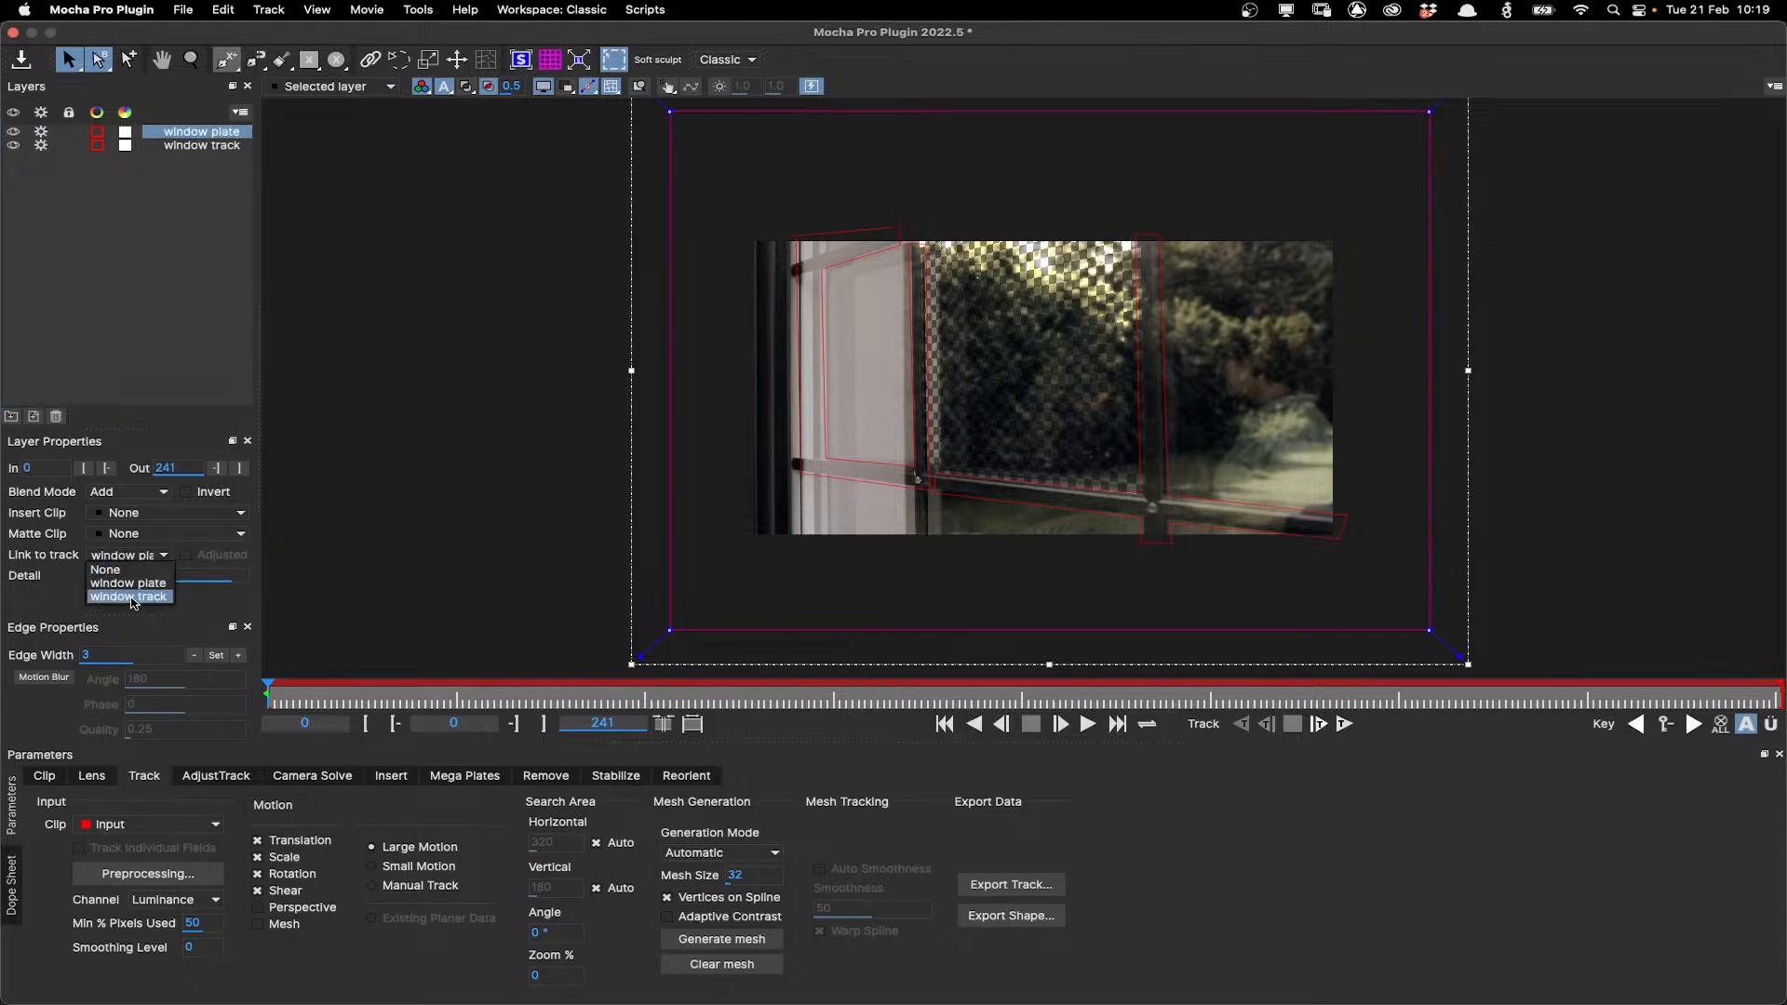
pyautogui.click(130, 597)
pyautogui.click(186, 555)
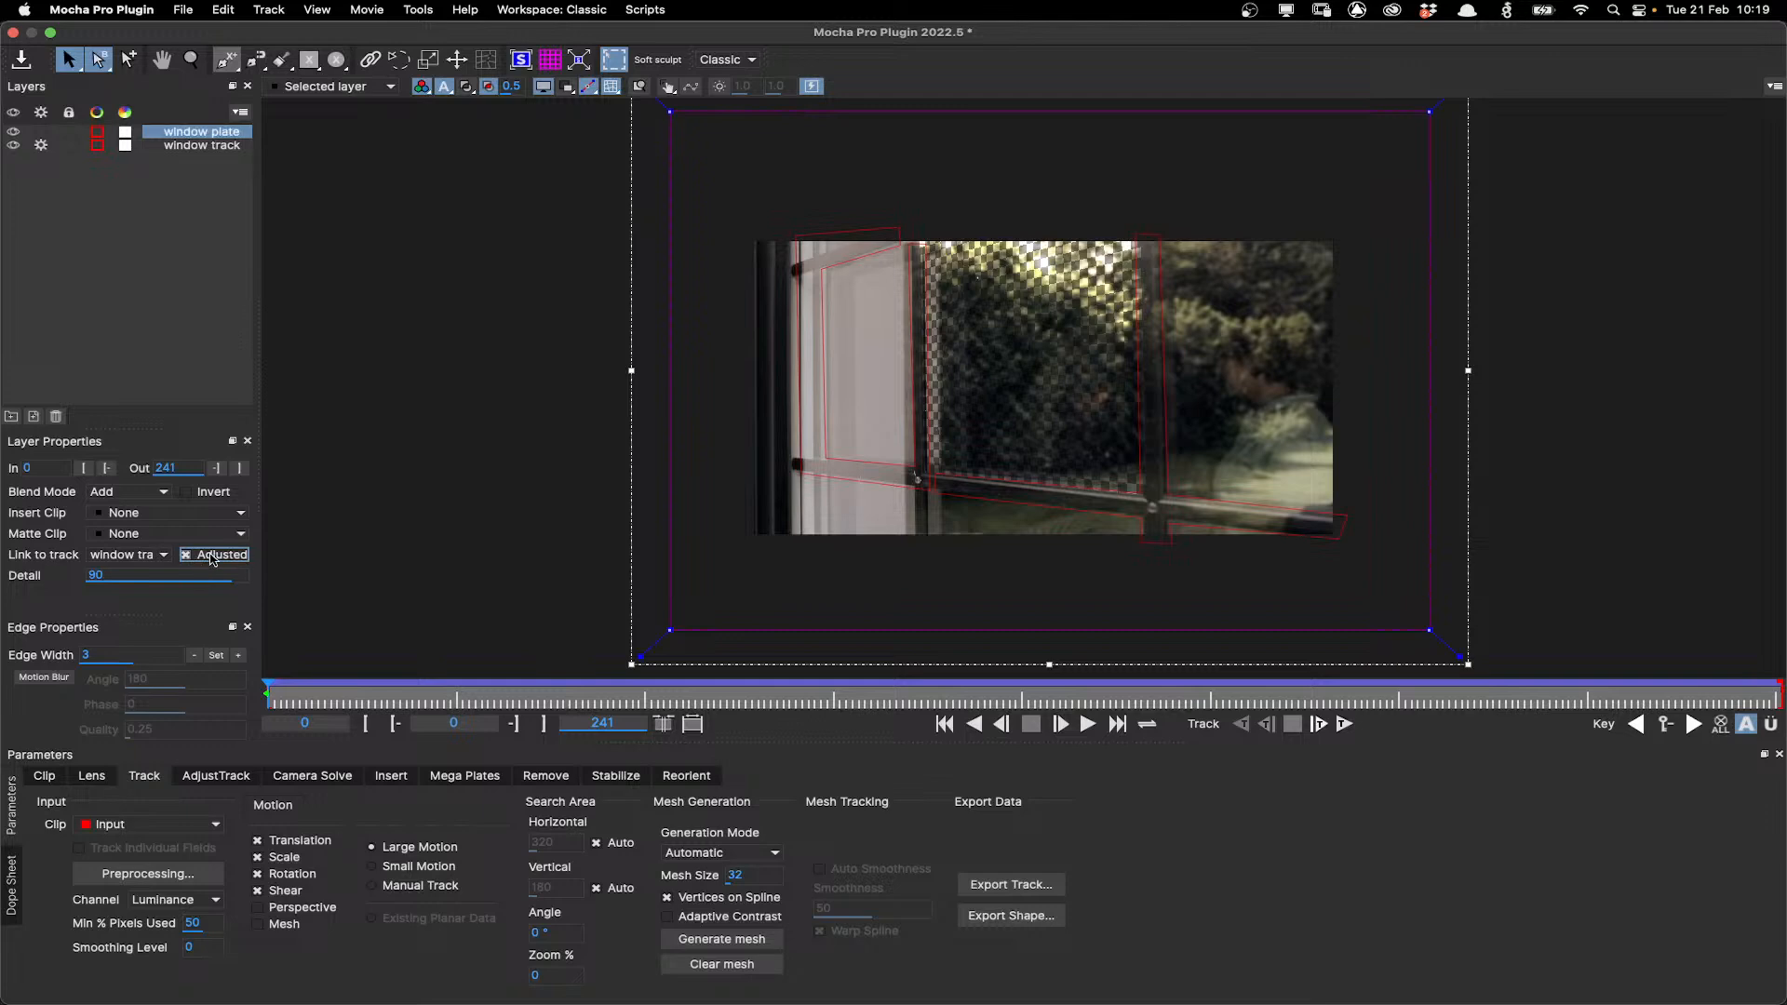
# Return to the first frame and render a Mega Plate from the window plate layer.
pyautogui.moveTo(298, 696)
pyautogui.mouseDown()
pyautogui.moveTo(1721, 696)
pyautogui.moveTo(268, 712)
pyautogui.mouseUp()
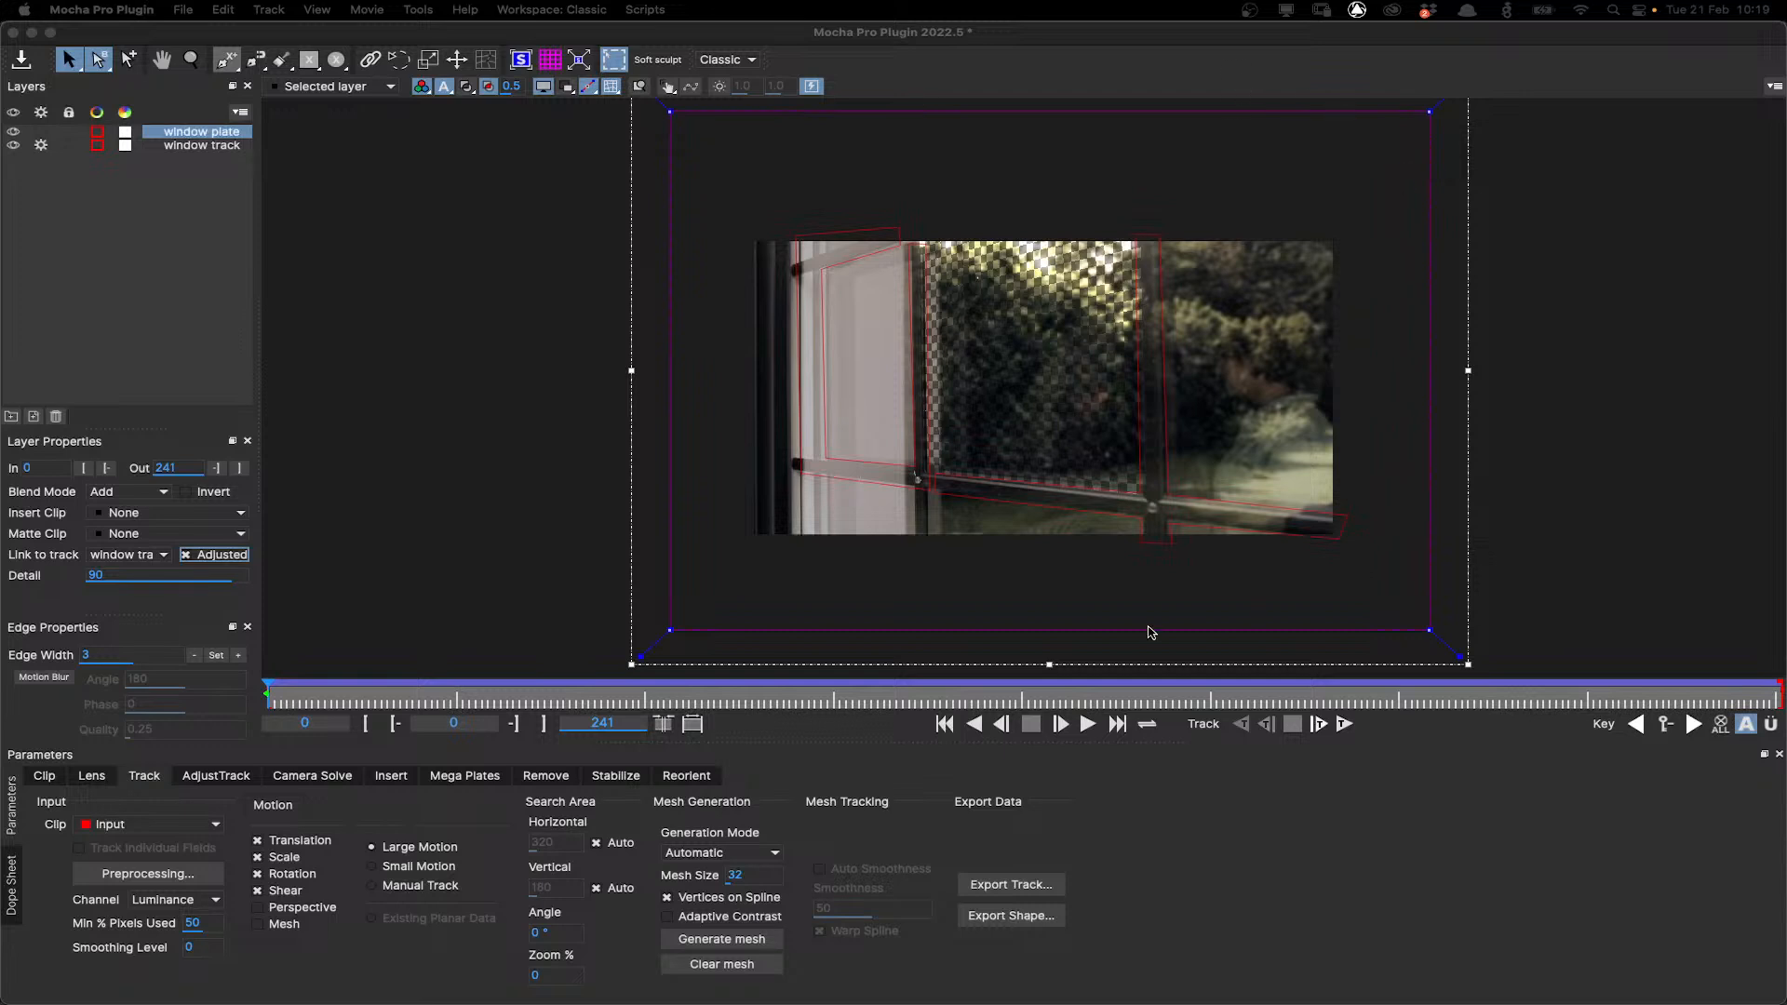
pyautogui.click(439, 778)
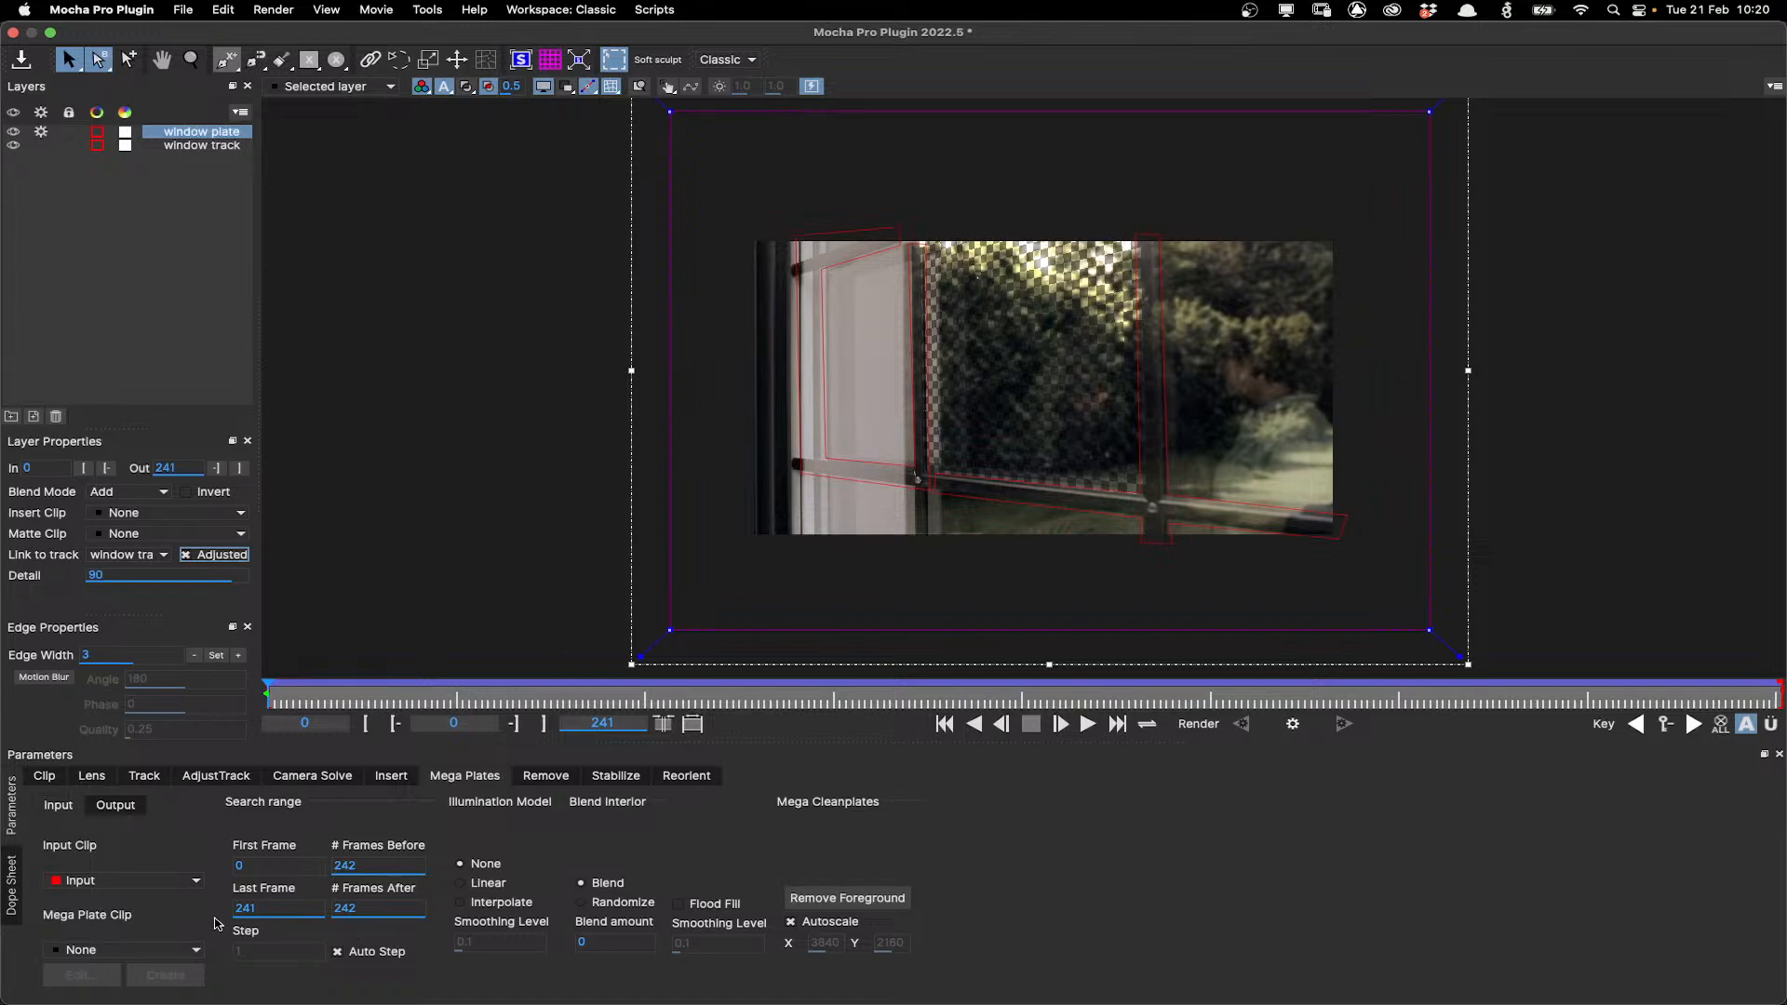
pyautogui.click(1293, 725)
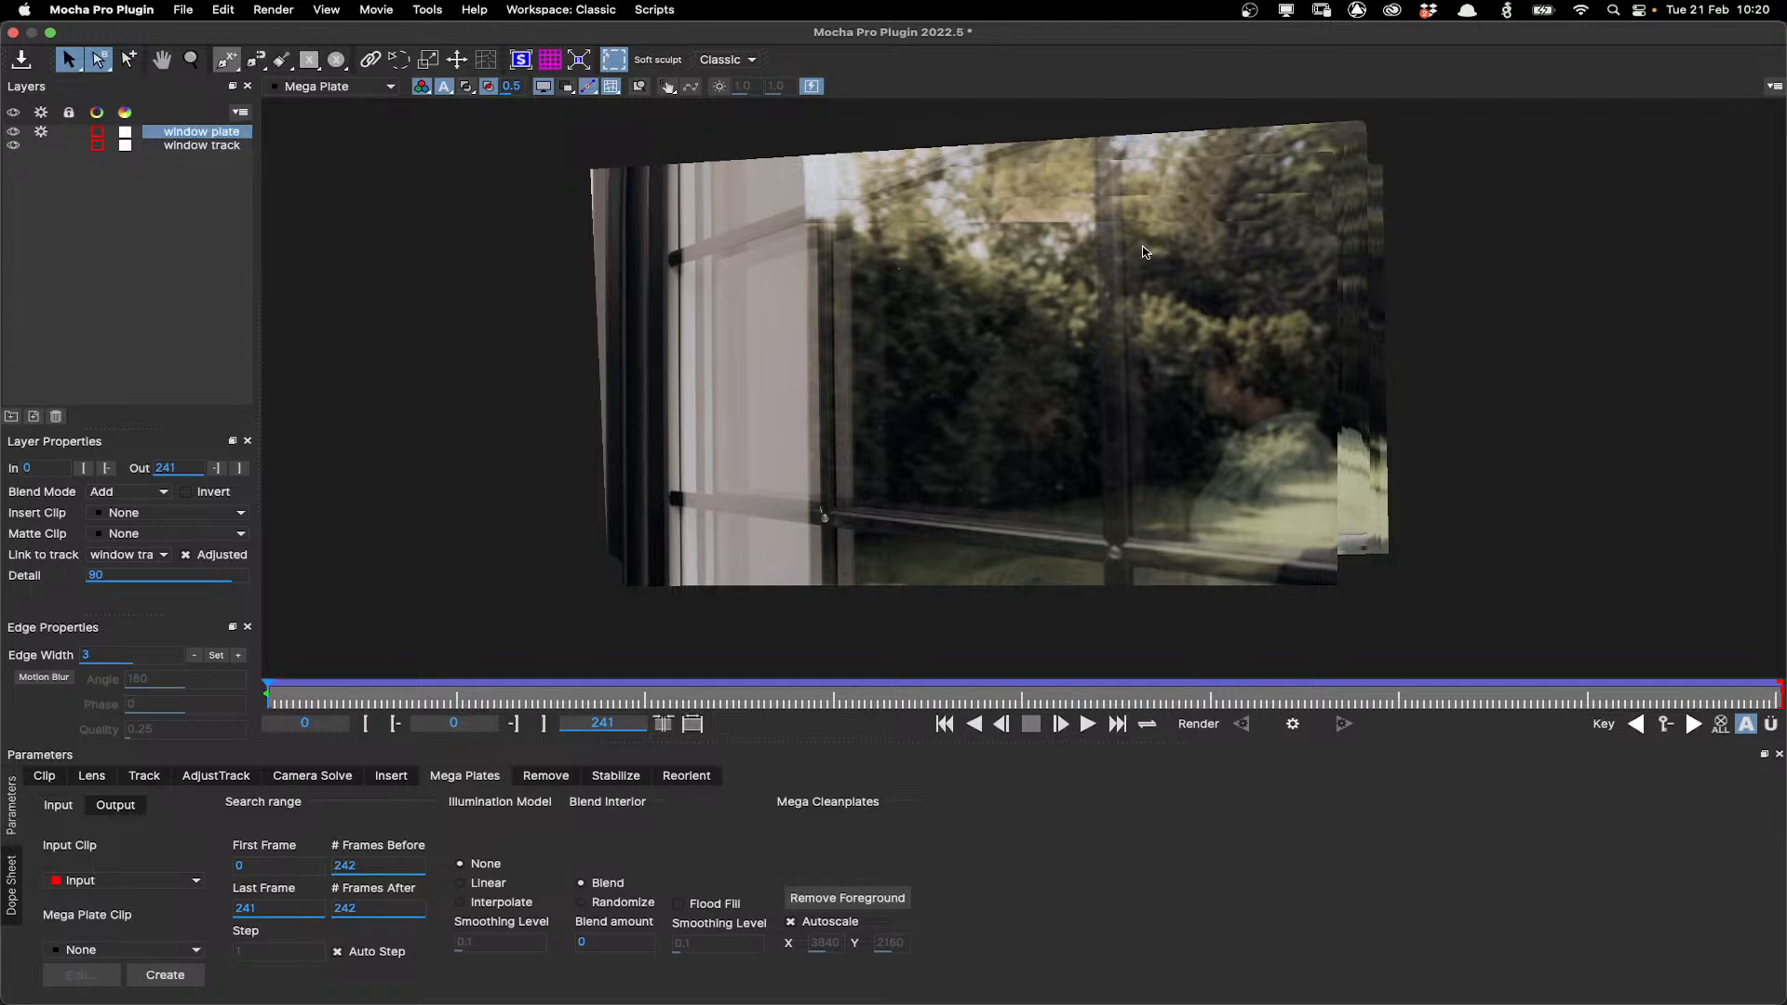
# Create the Mega Plate and save it as Dirty Window 2 MegaCleanplate_Input 0.tif in the Dirty plates folder.
pyautogui.scroll(1, 1040, 279)
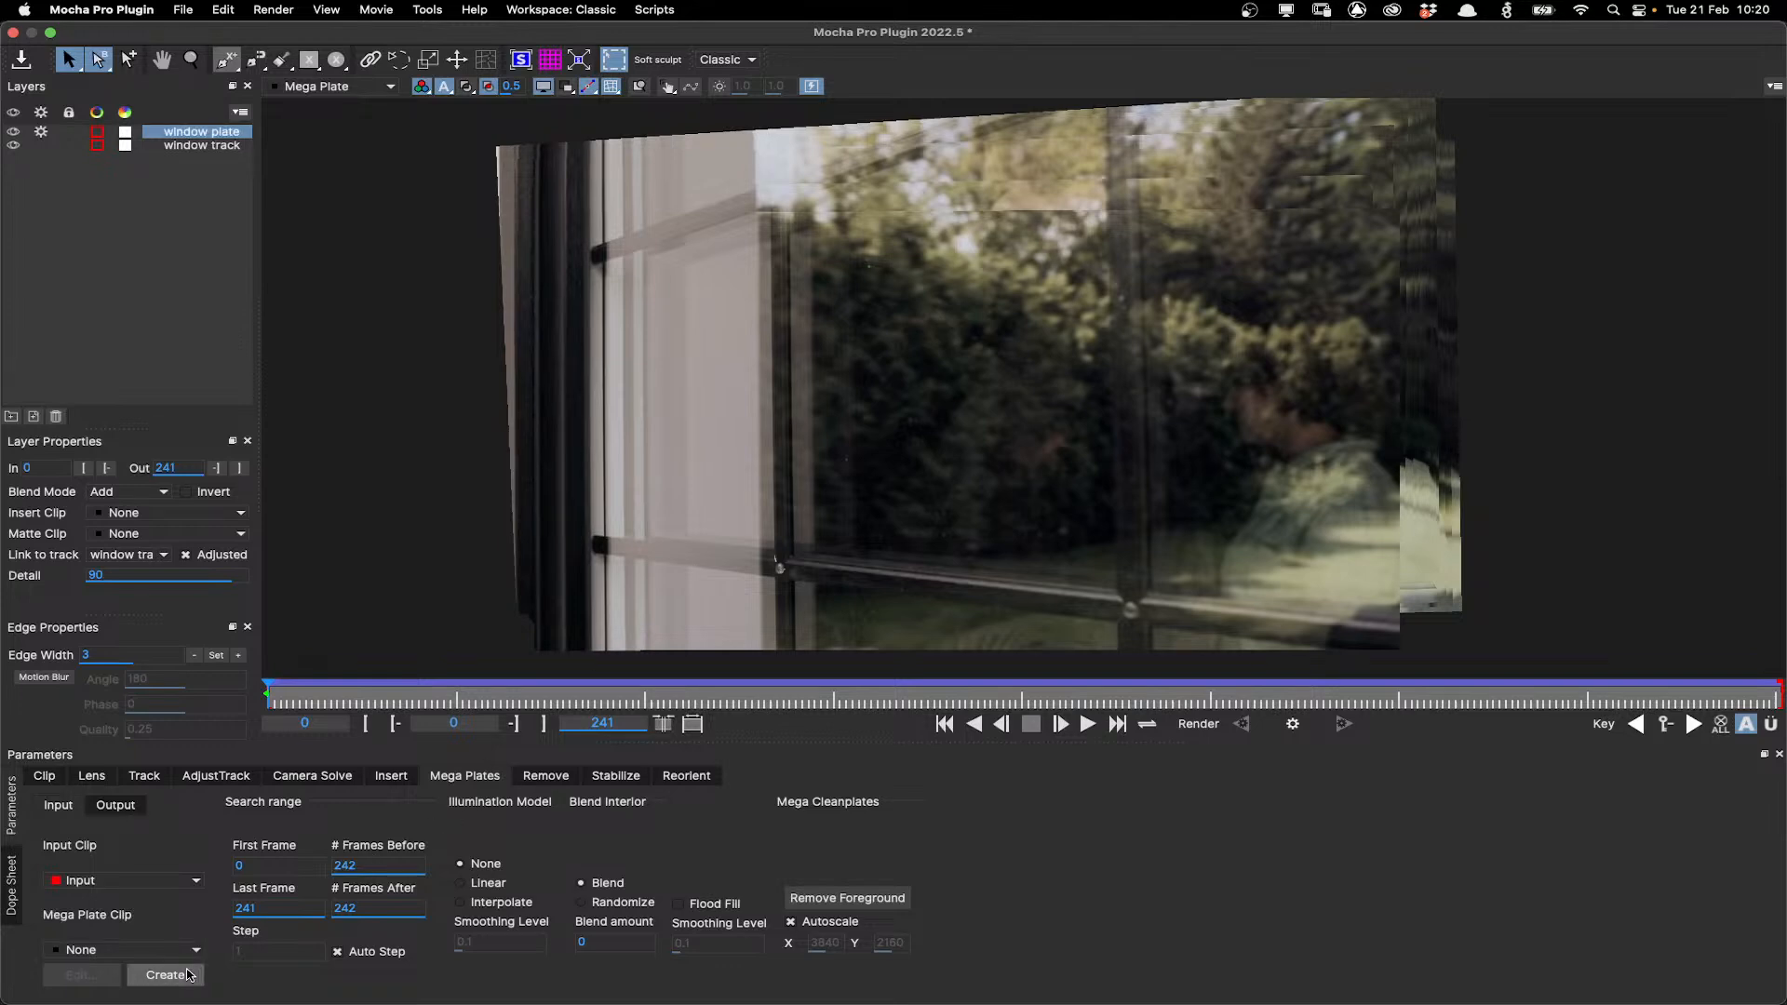
pyautogui.click(187, 974)
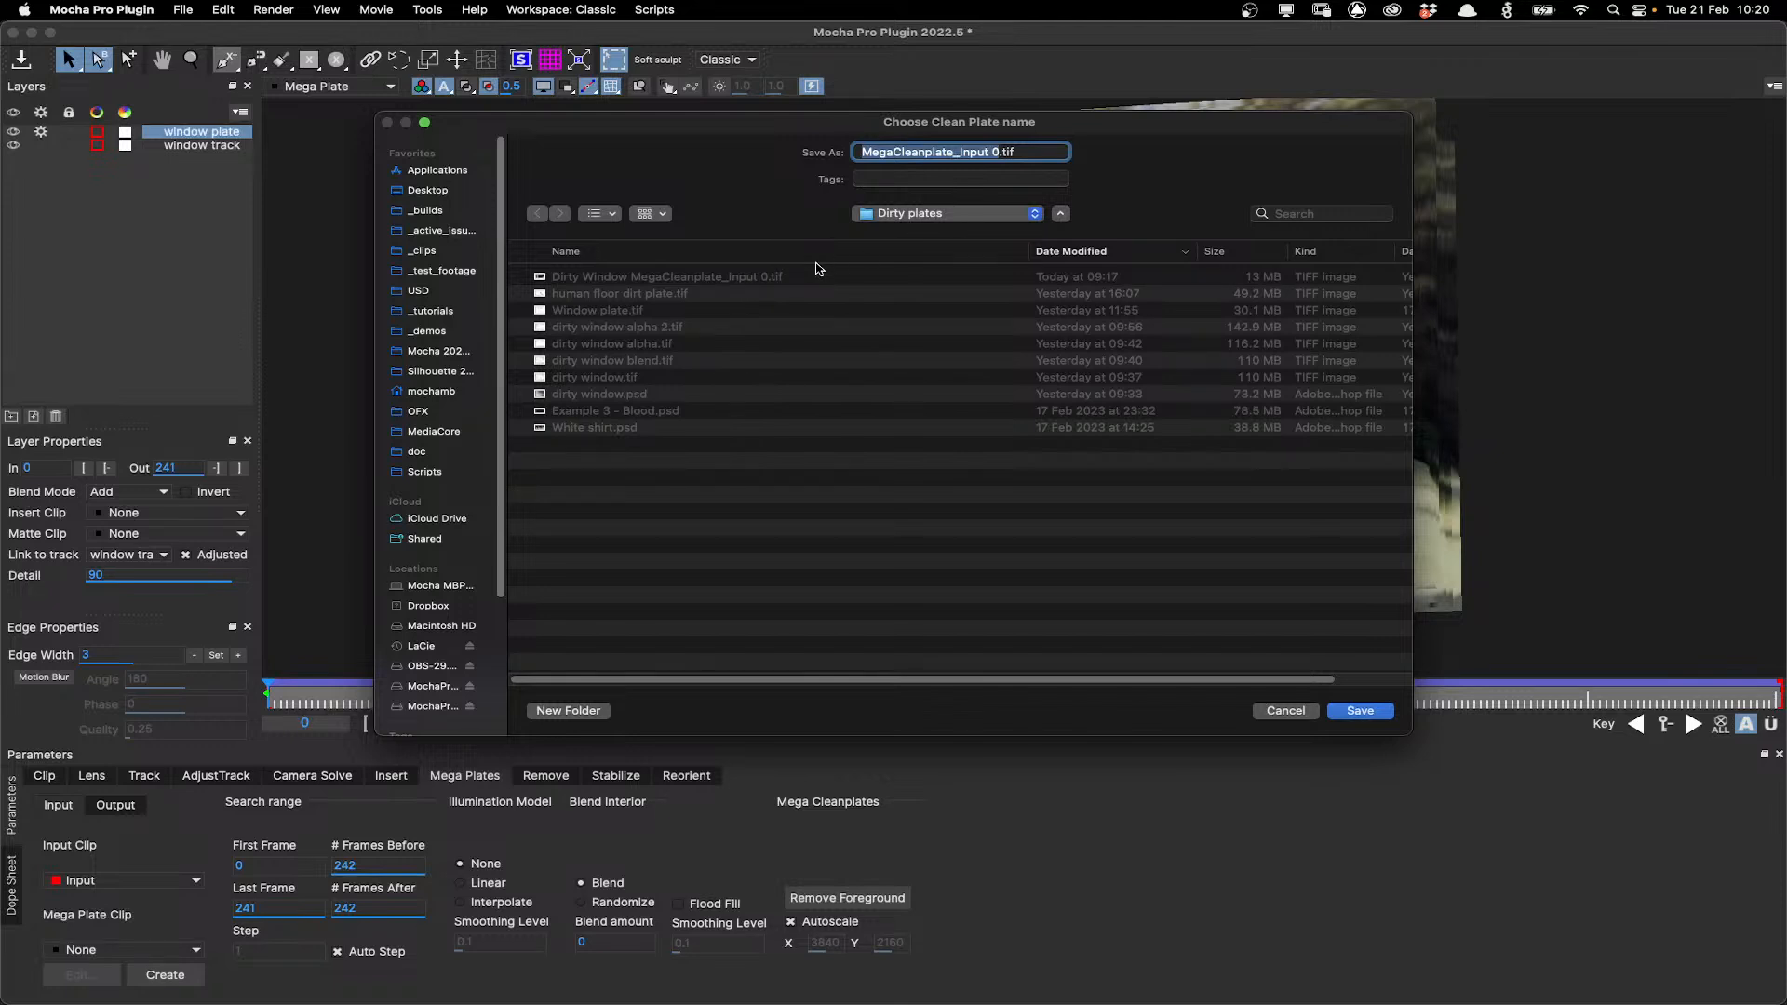
pyautogui.click(816, 272)
pyautogui.write('2')
pyautogui.press('Return')
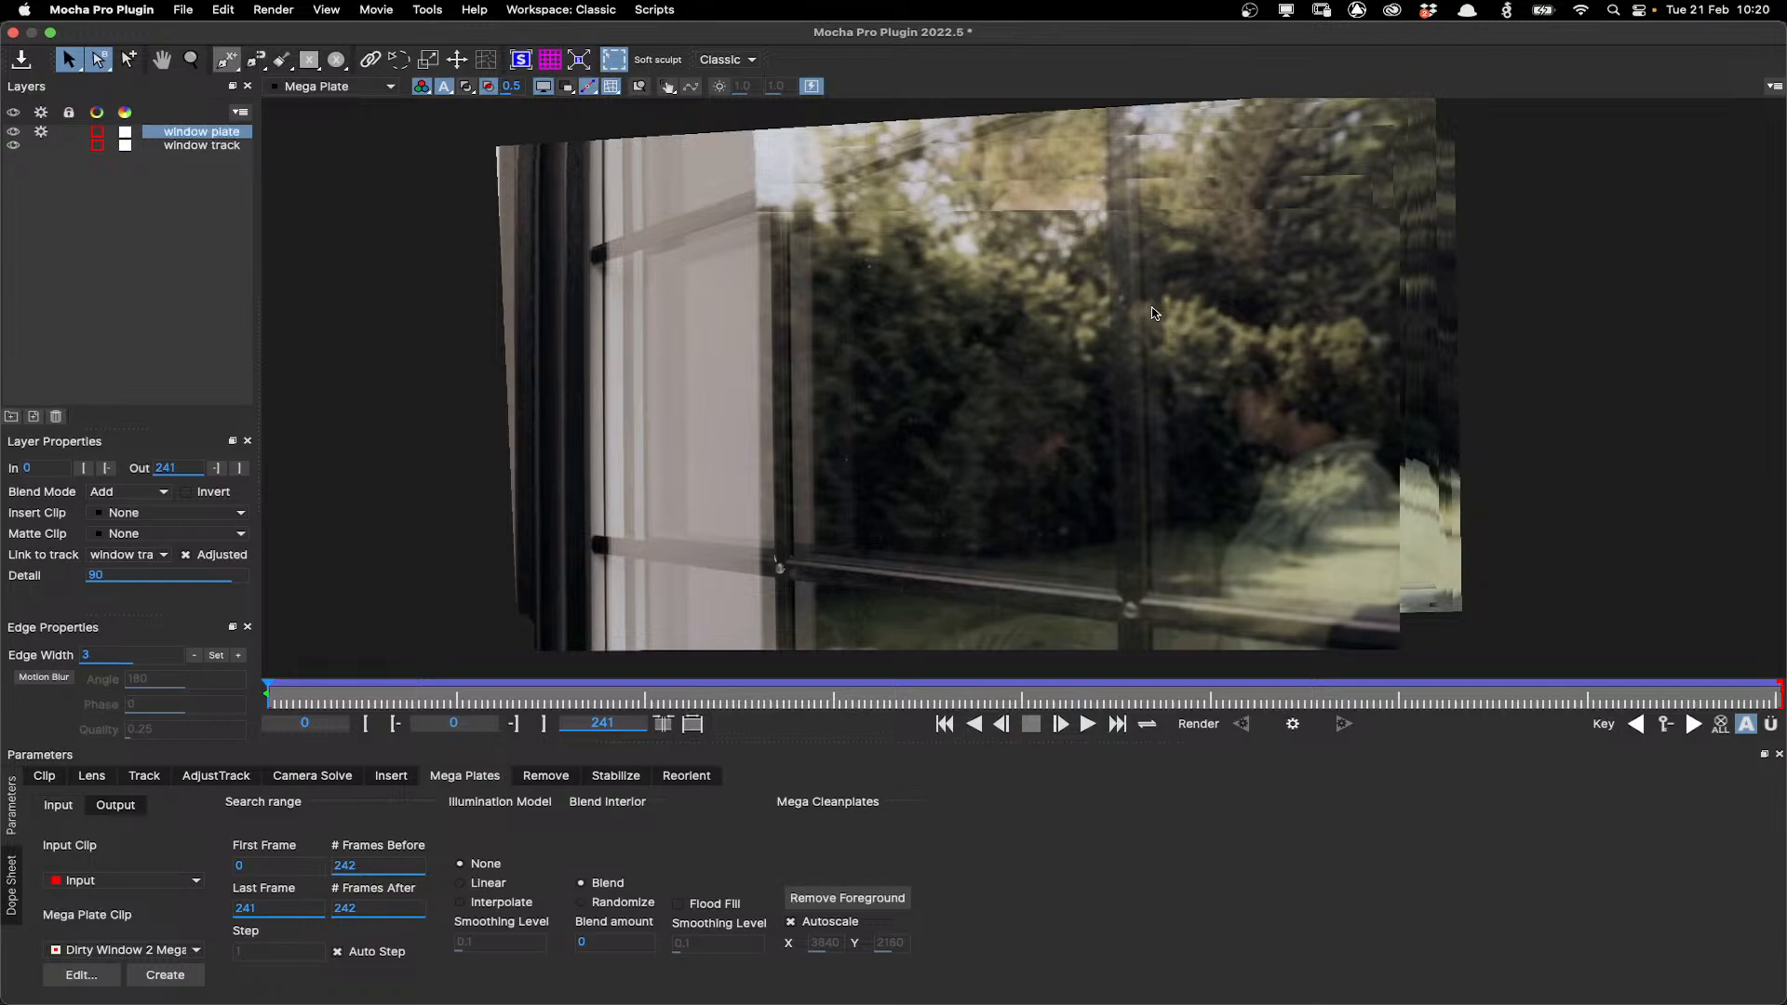
# Switch to Photoshop and open Dirty Window 2 MegaCleanplate_Input 0.tif.
pyautogui.moveTo(979, 1000)
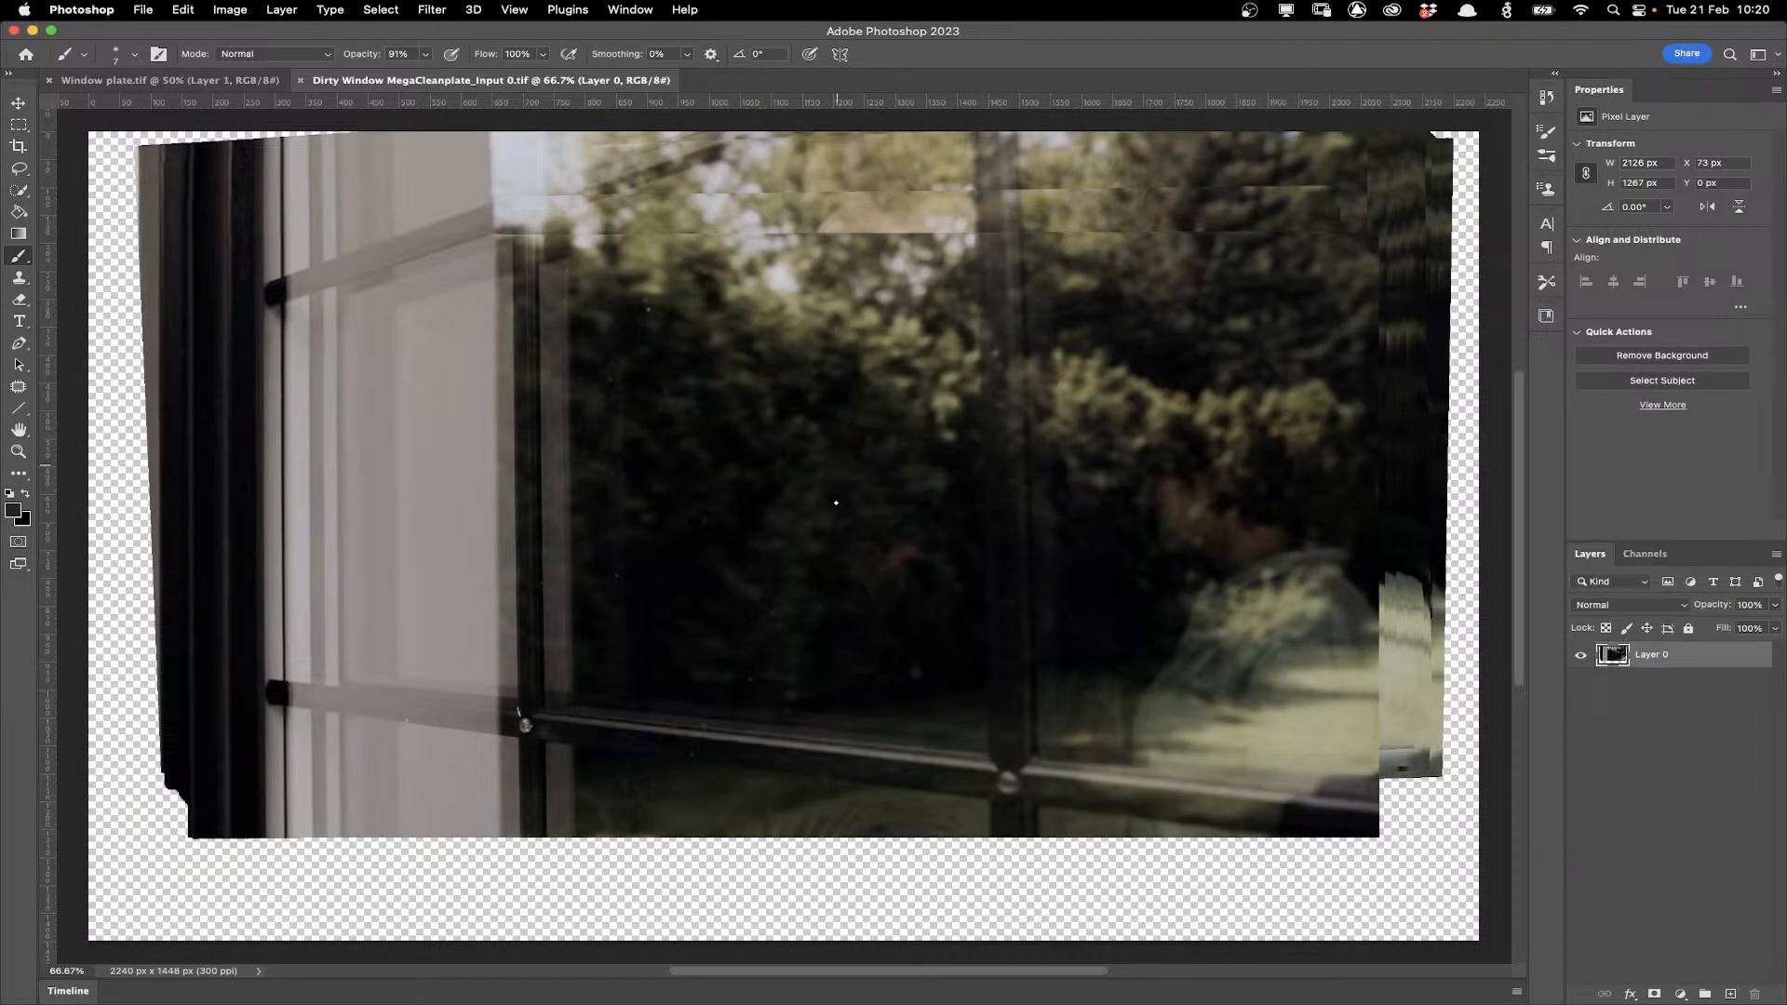
pyautogui.scroll(1, 836, 502)
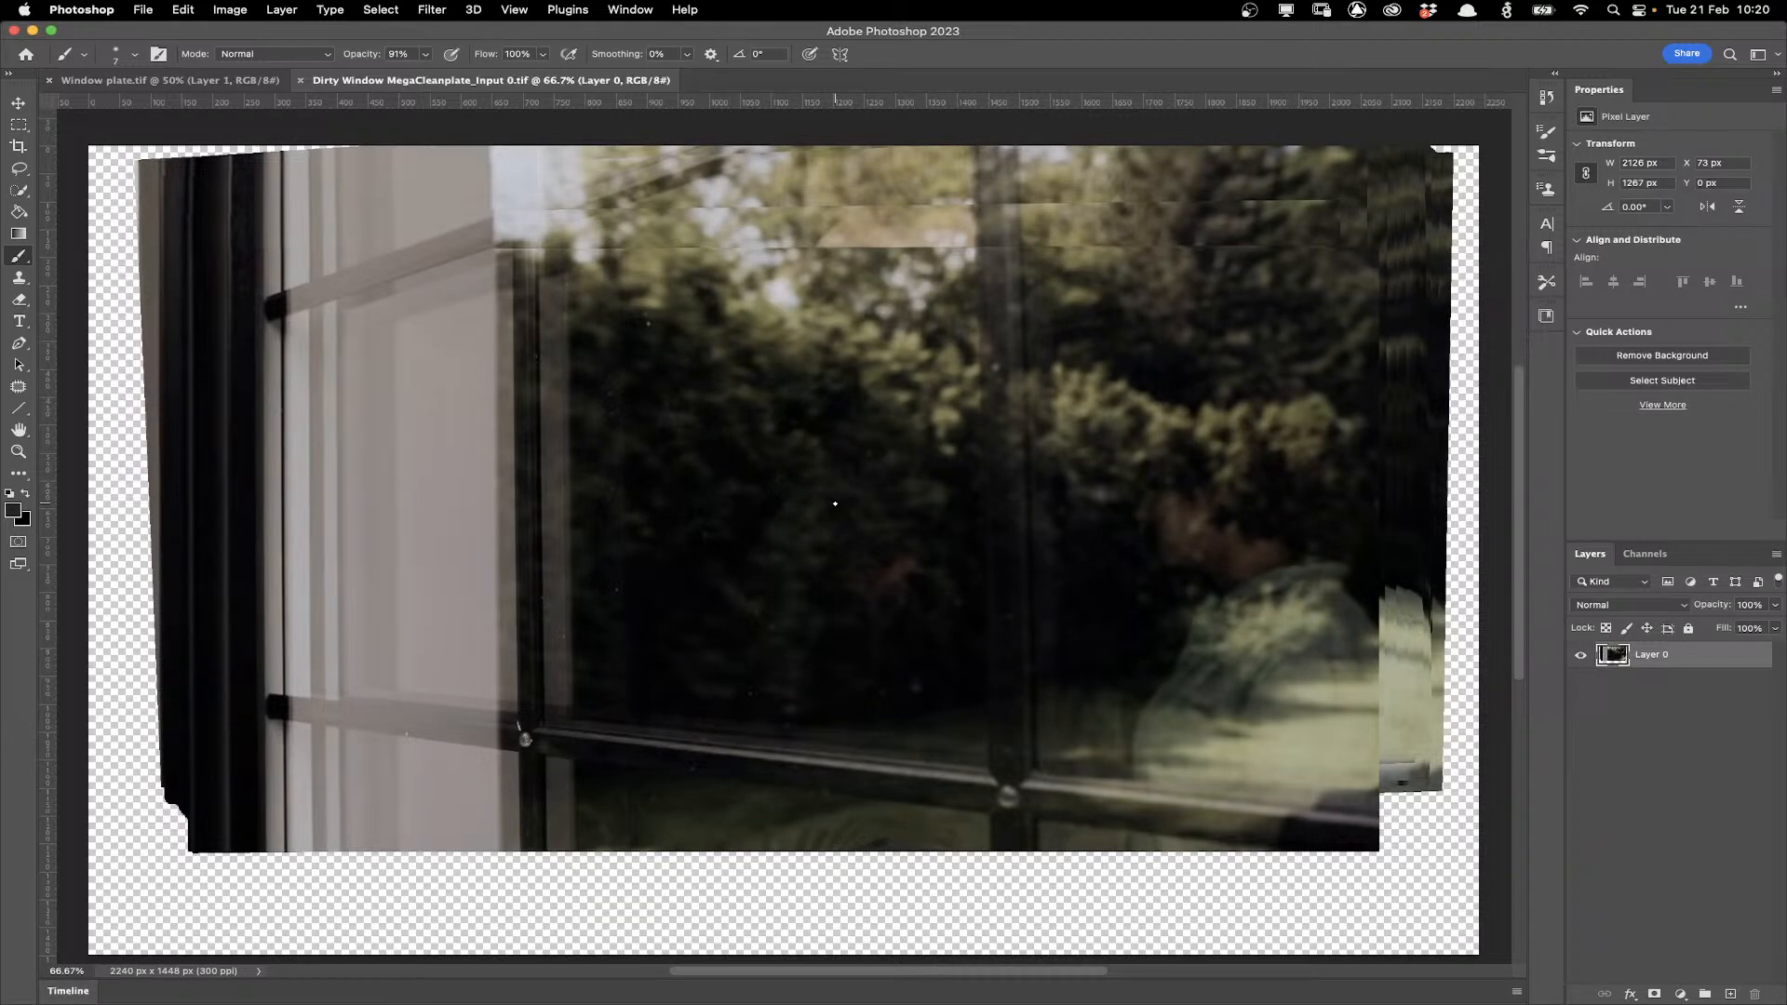
pyautogui.scroll(3, 835, 504)
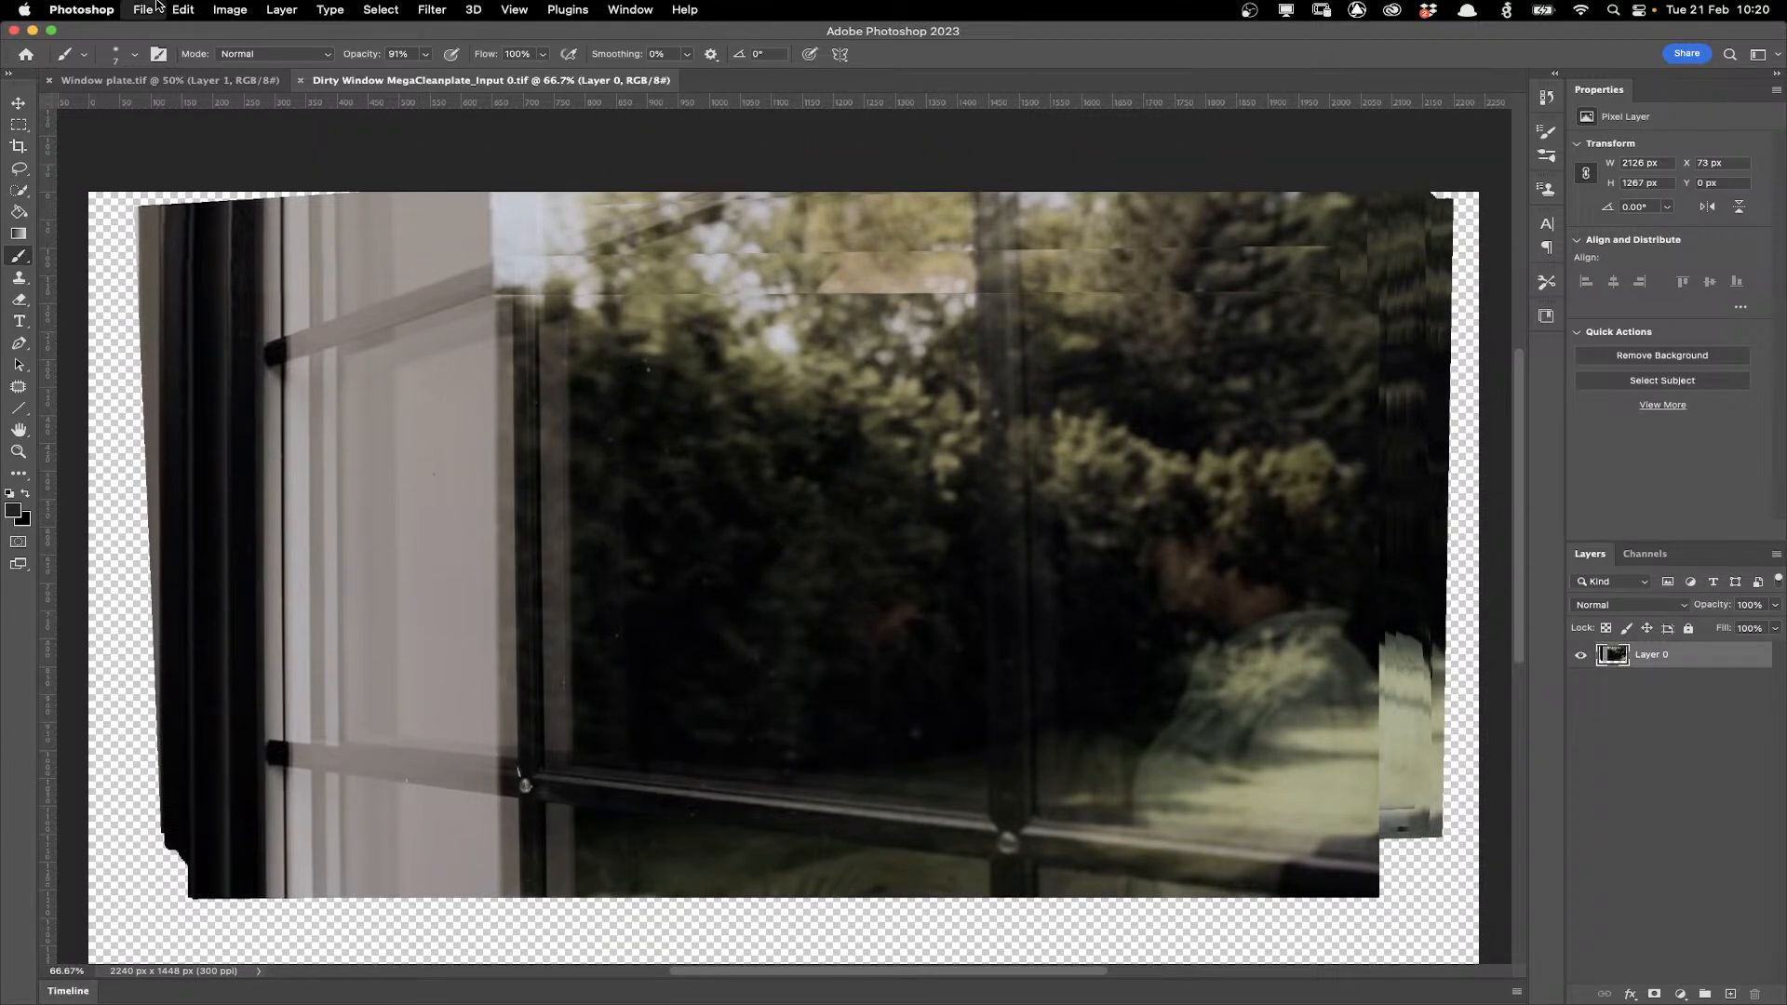
pyautogui.click(156, 7)
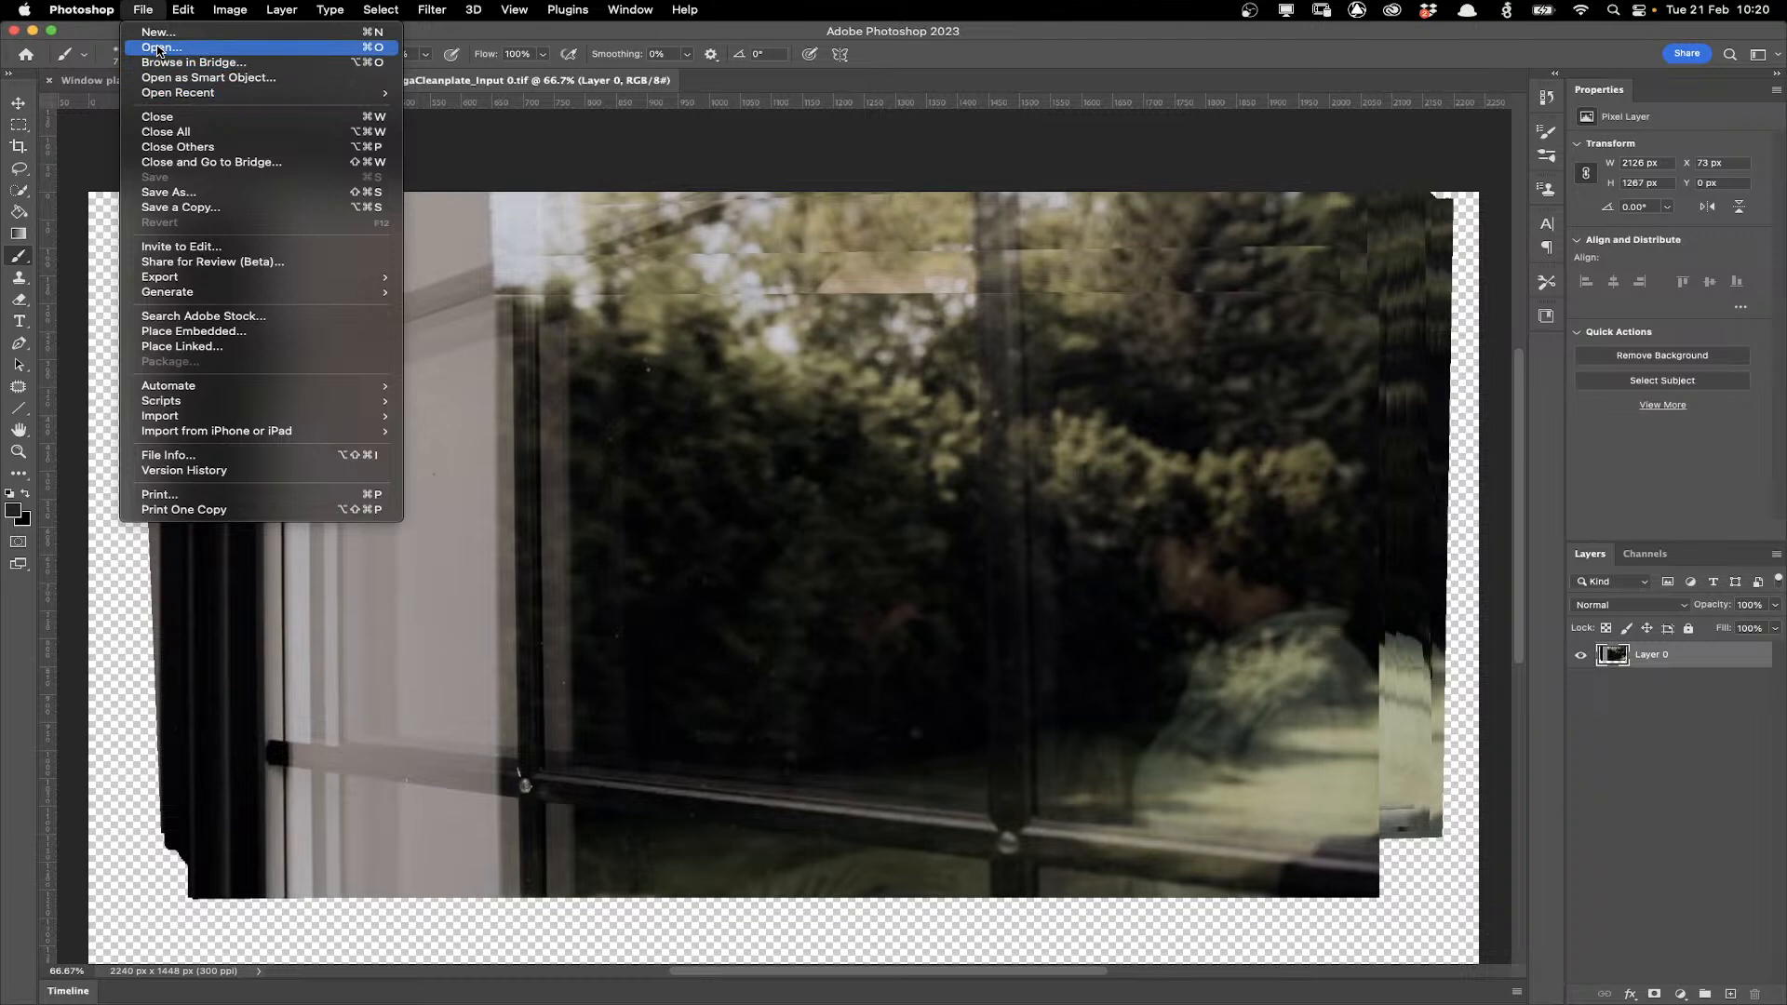
pyautogui.click(158, 48)
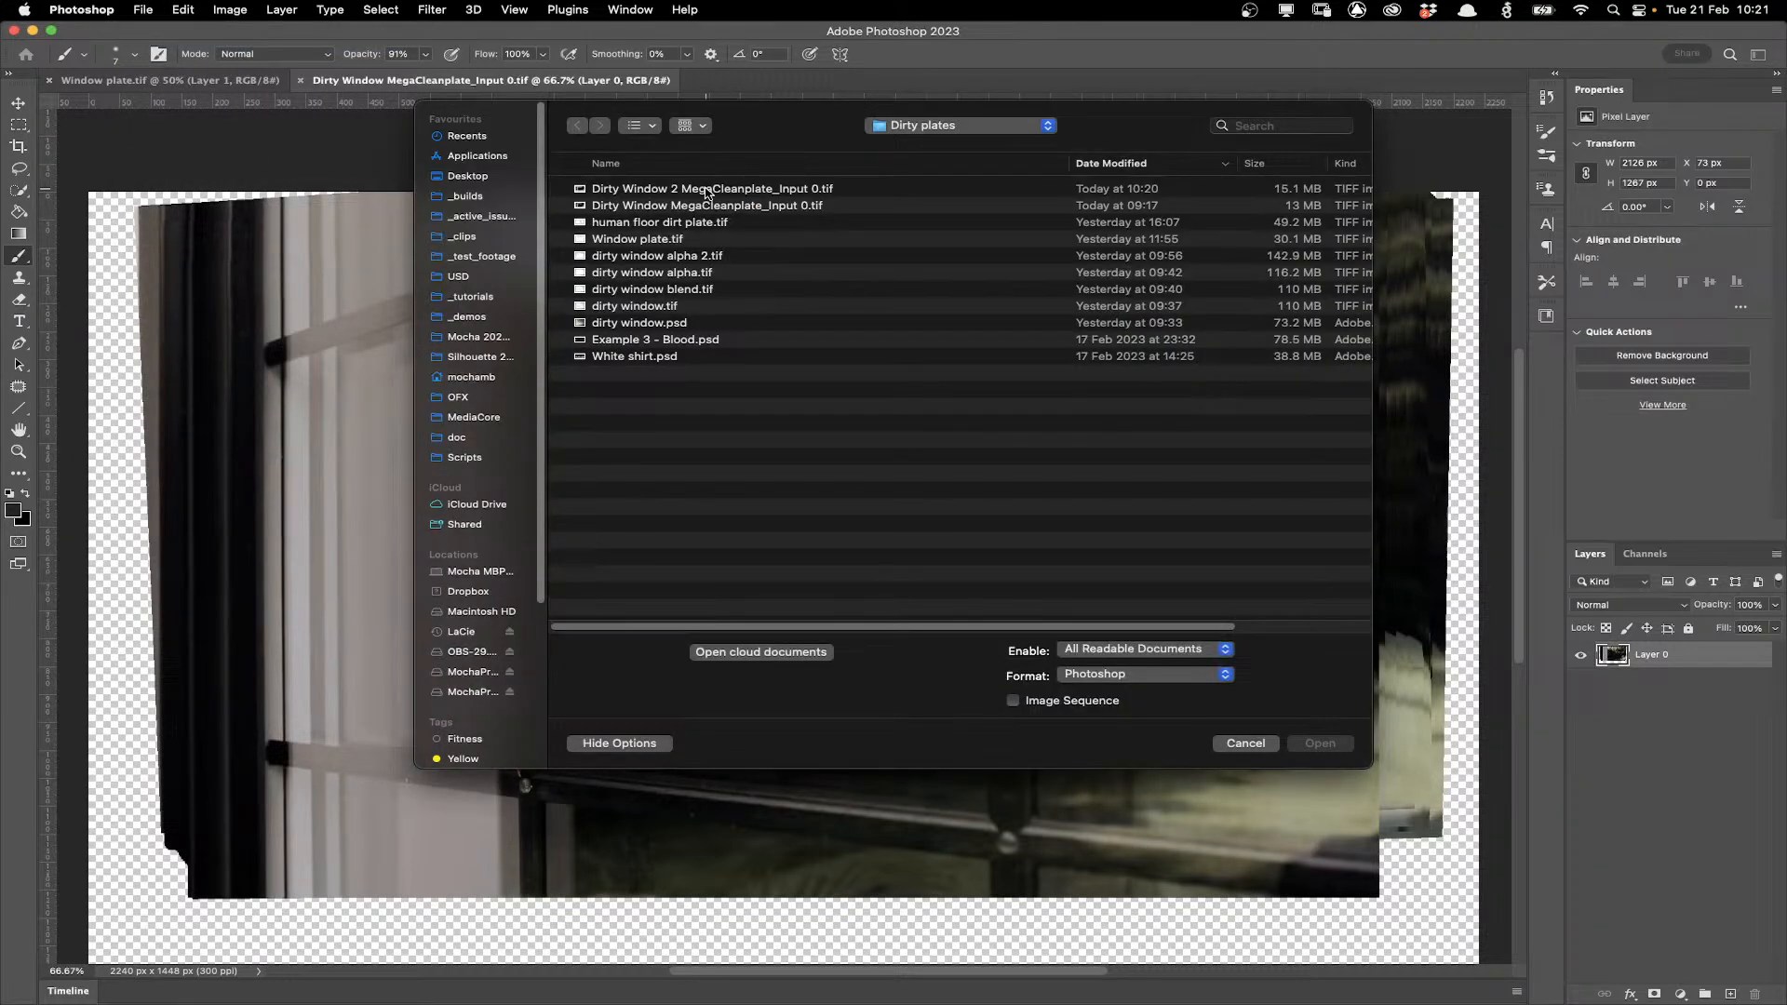
pyautogui.doubleClick(707, 189)
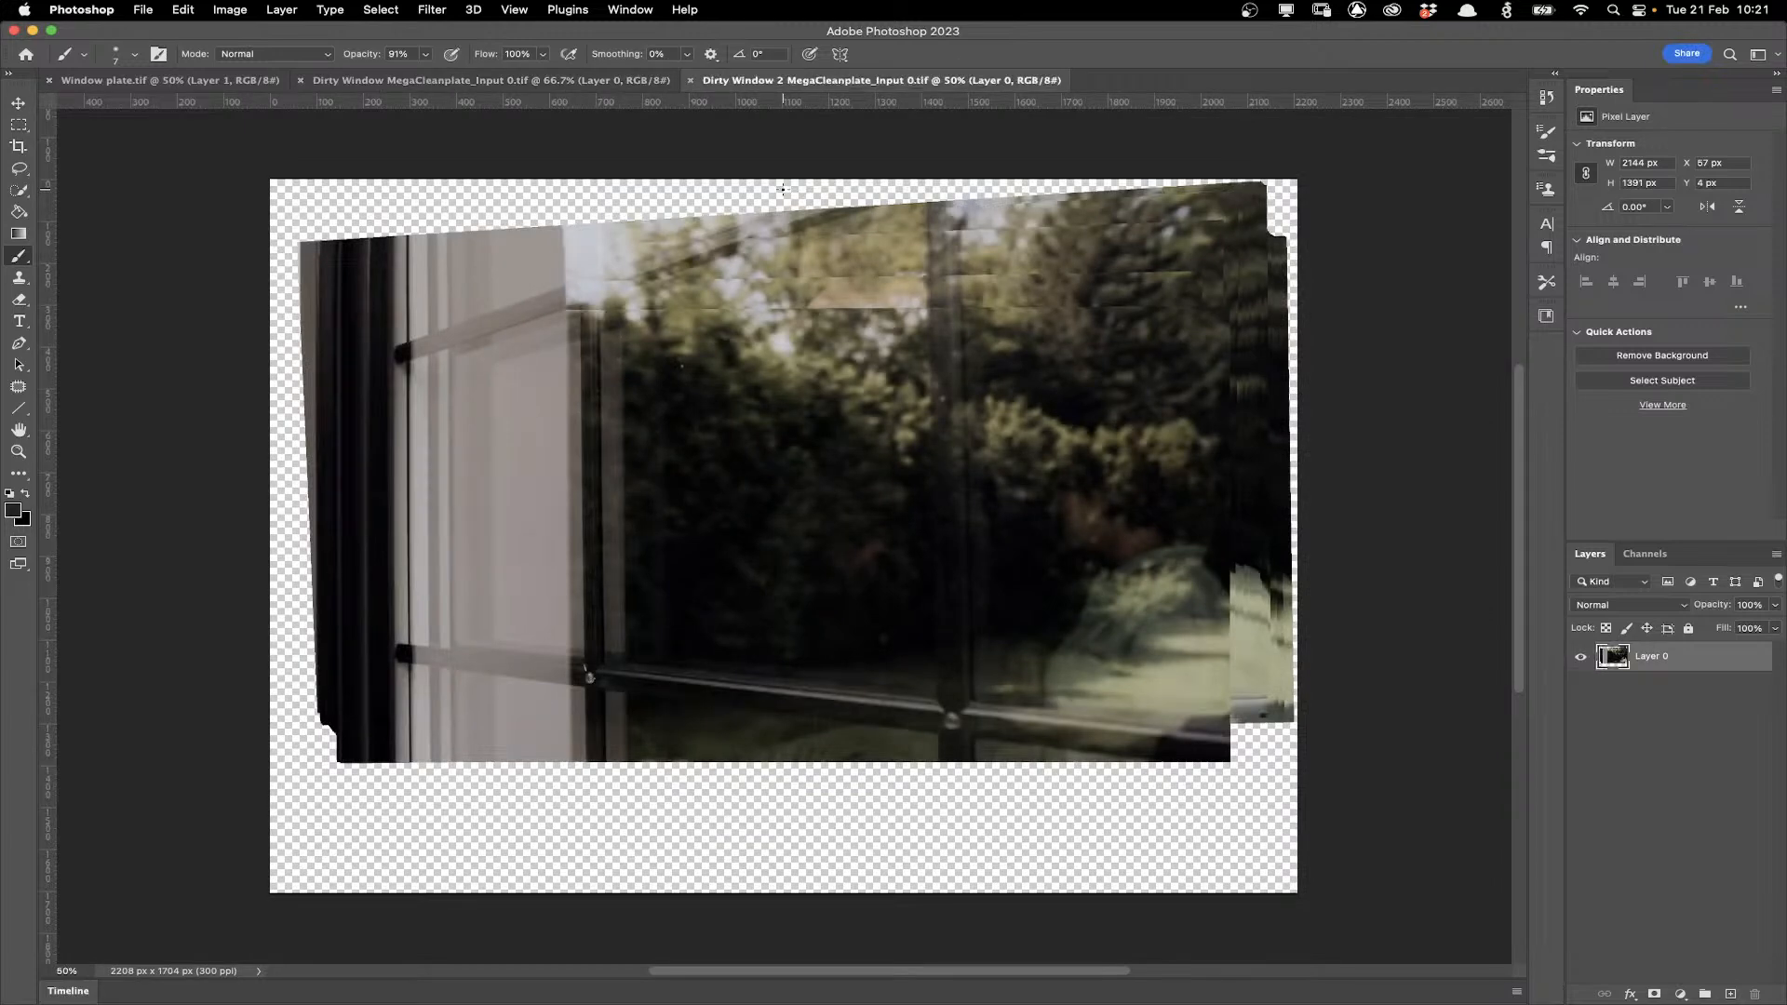
# Open the recent photo IMG_6791.HEIC.
pyautogui.scroll(2, 413, 298)
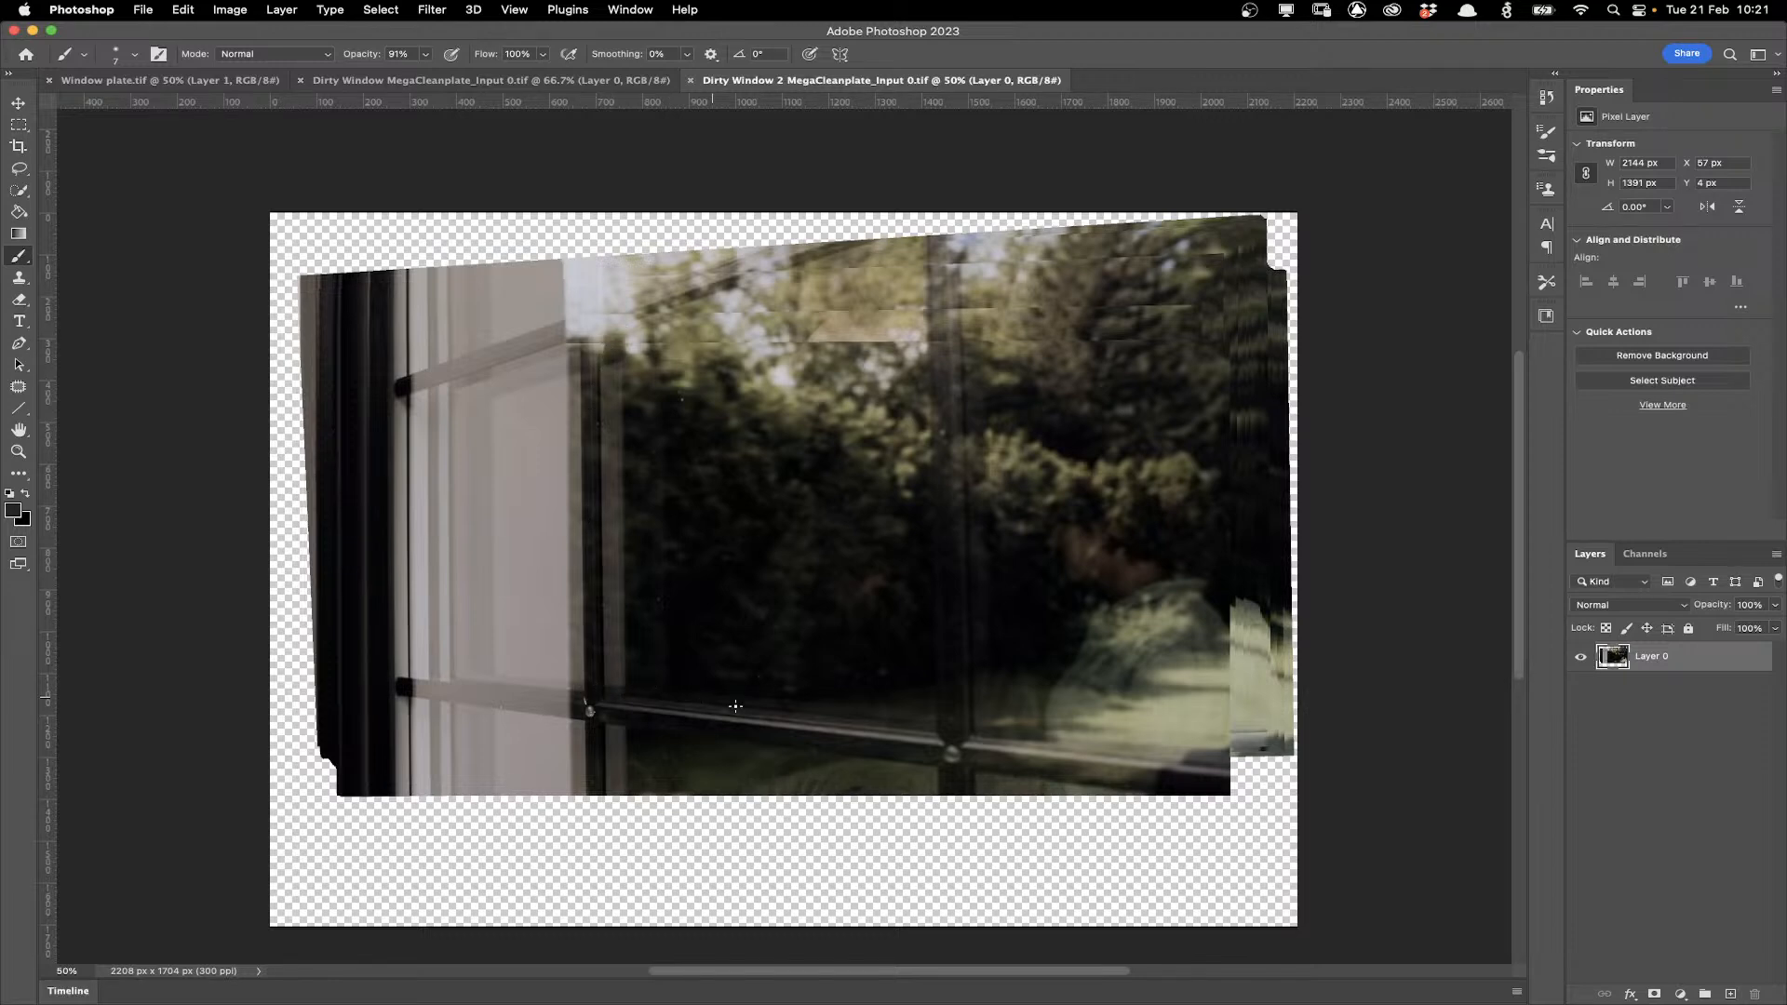
pyautogui.click(142, 10)
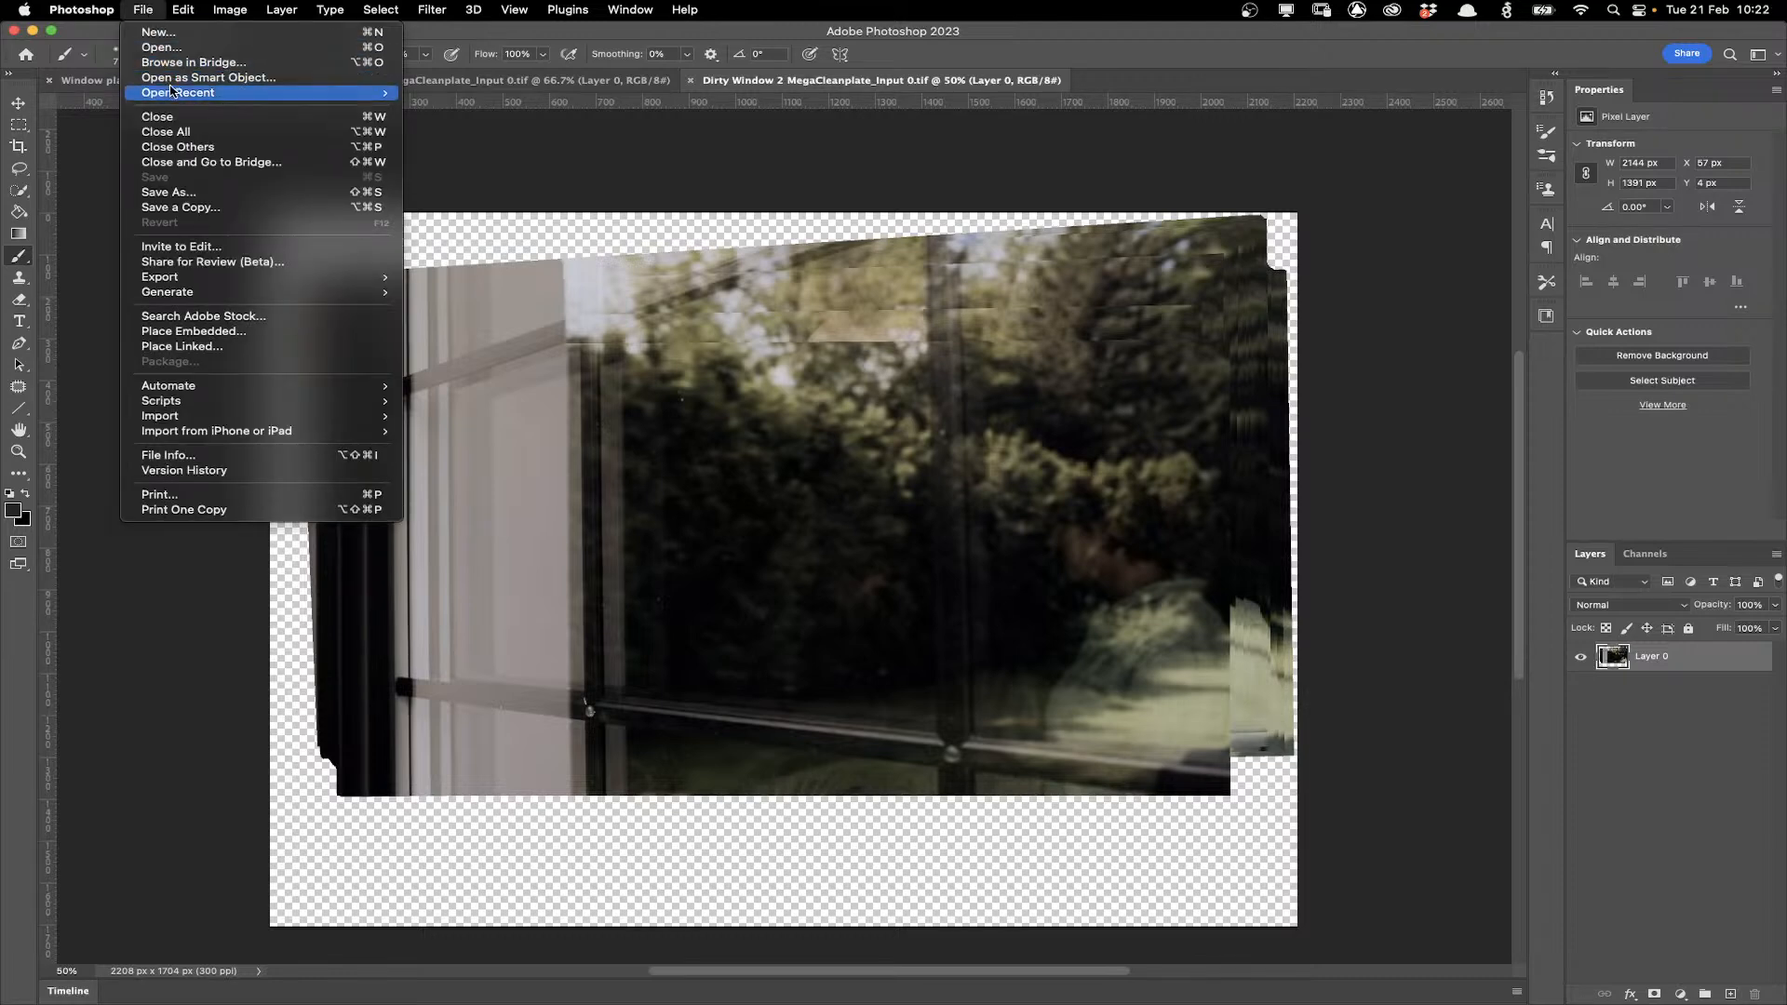
pyautogui.moveTo(170, 89)
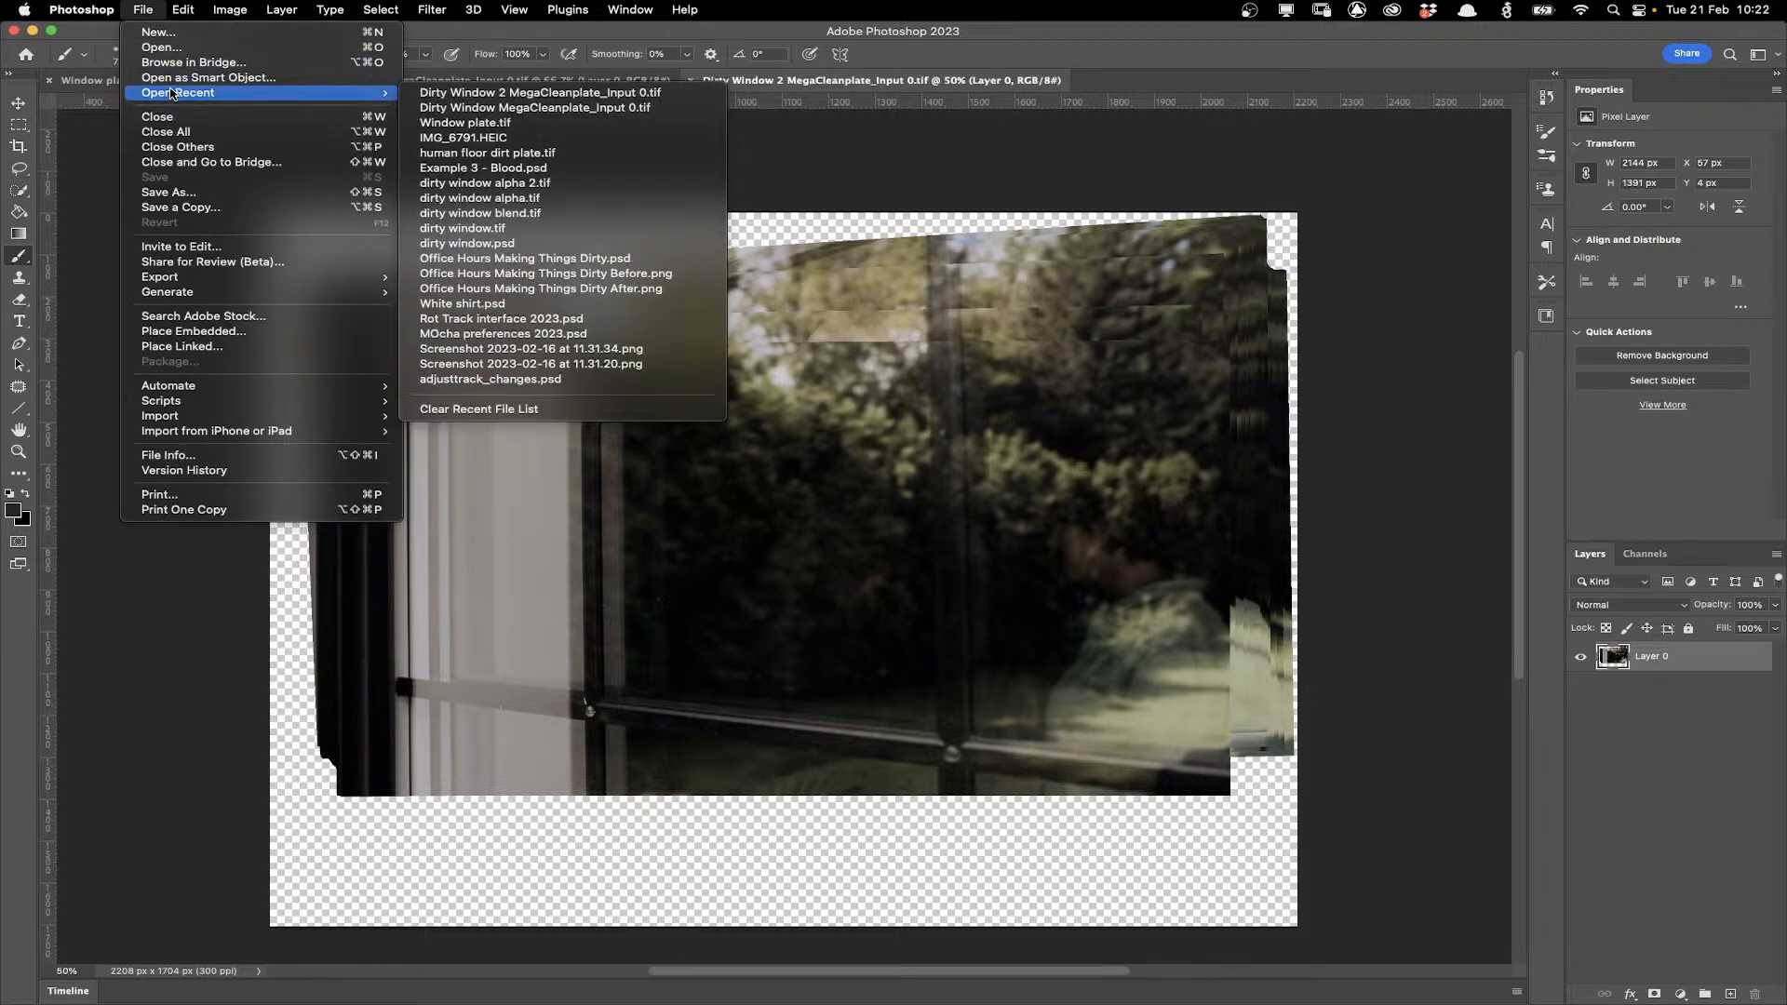
pyautogui.click(429, 138)
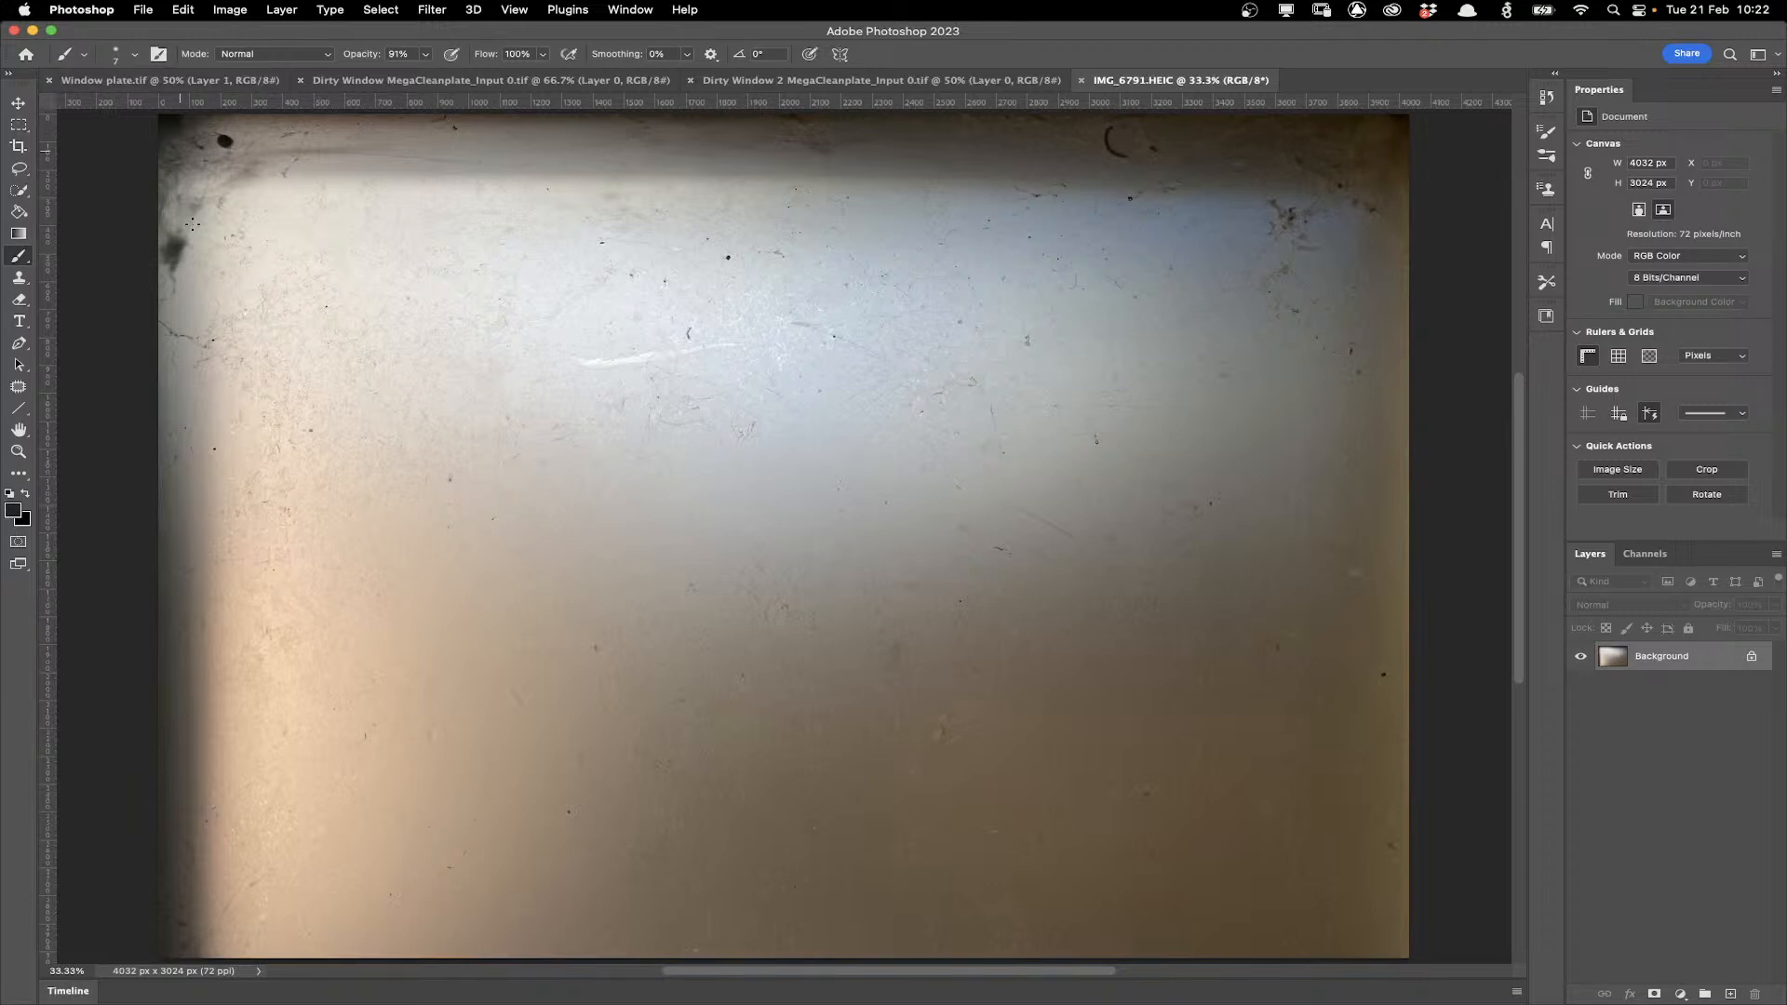
pyautogui.click(232, 10)
pyautogui.moveTo(280, 11)
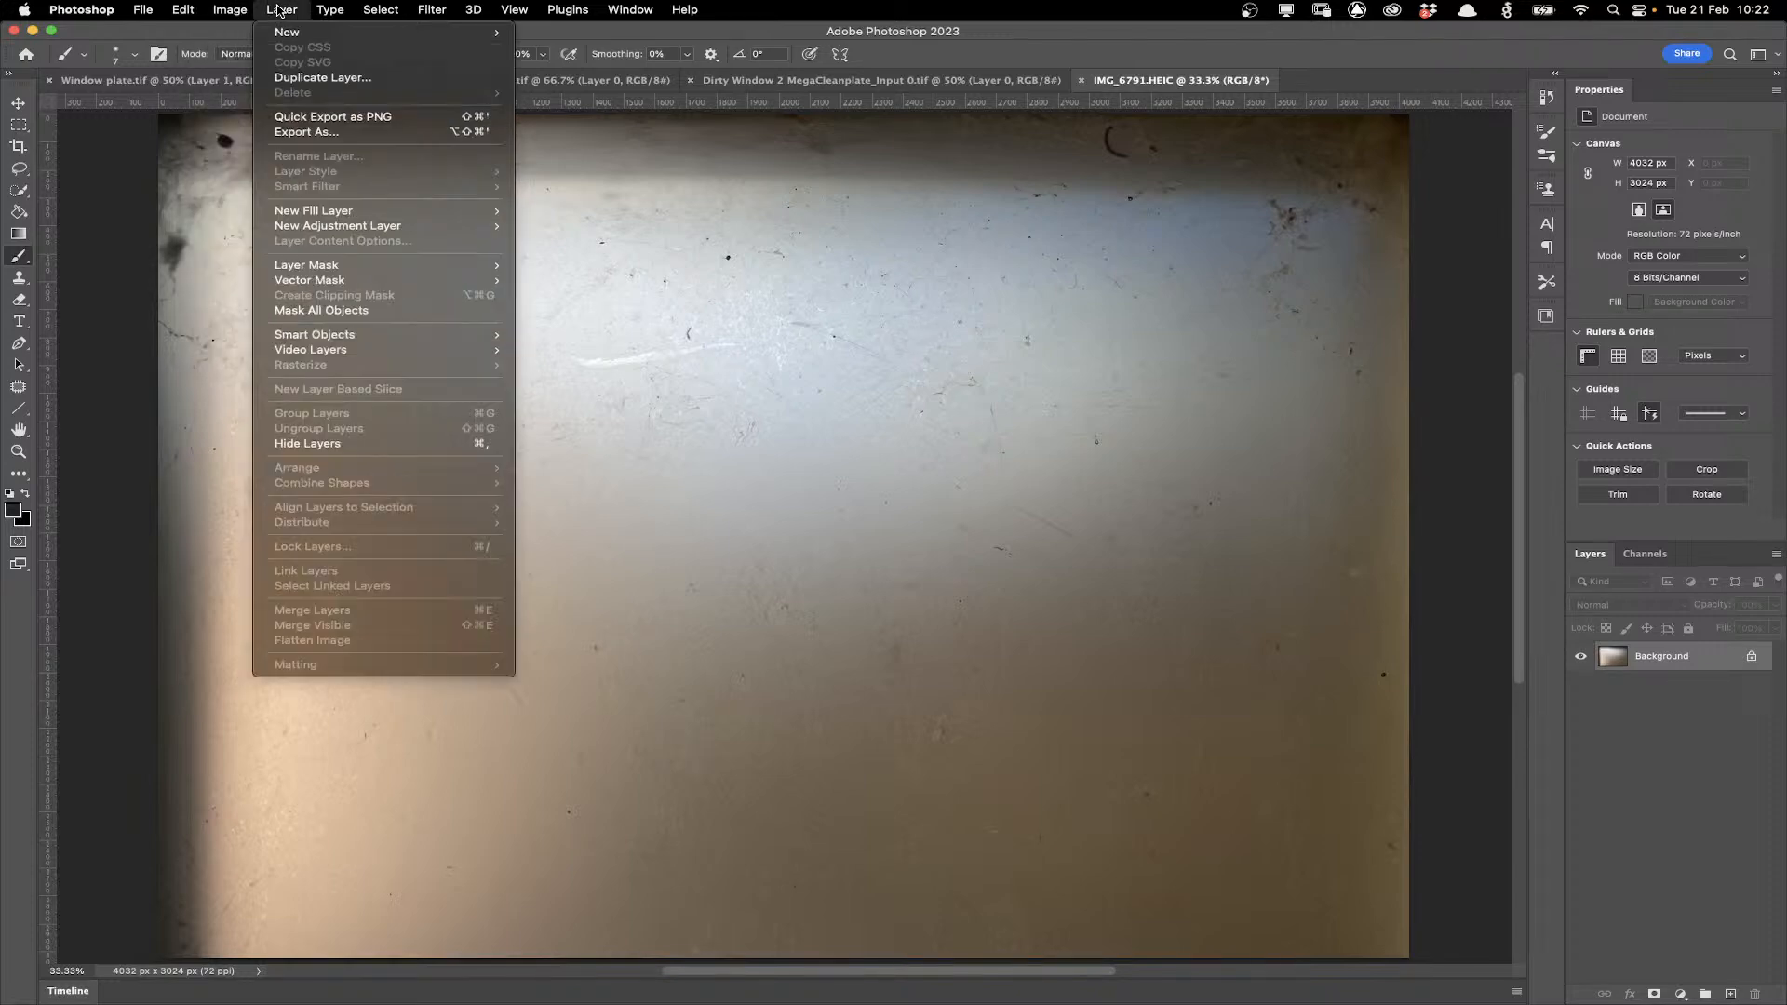
pyautogui.moveTo(183, 10)
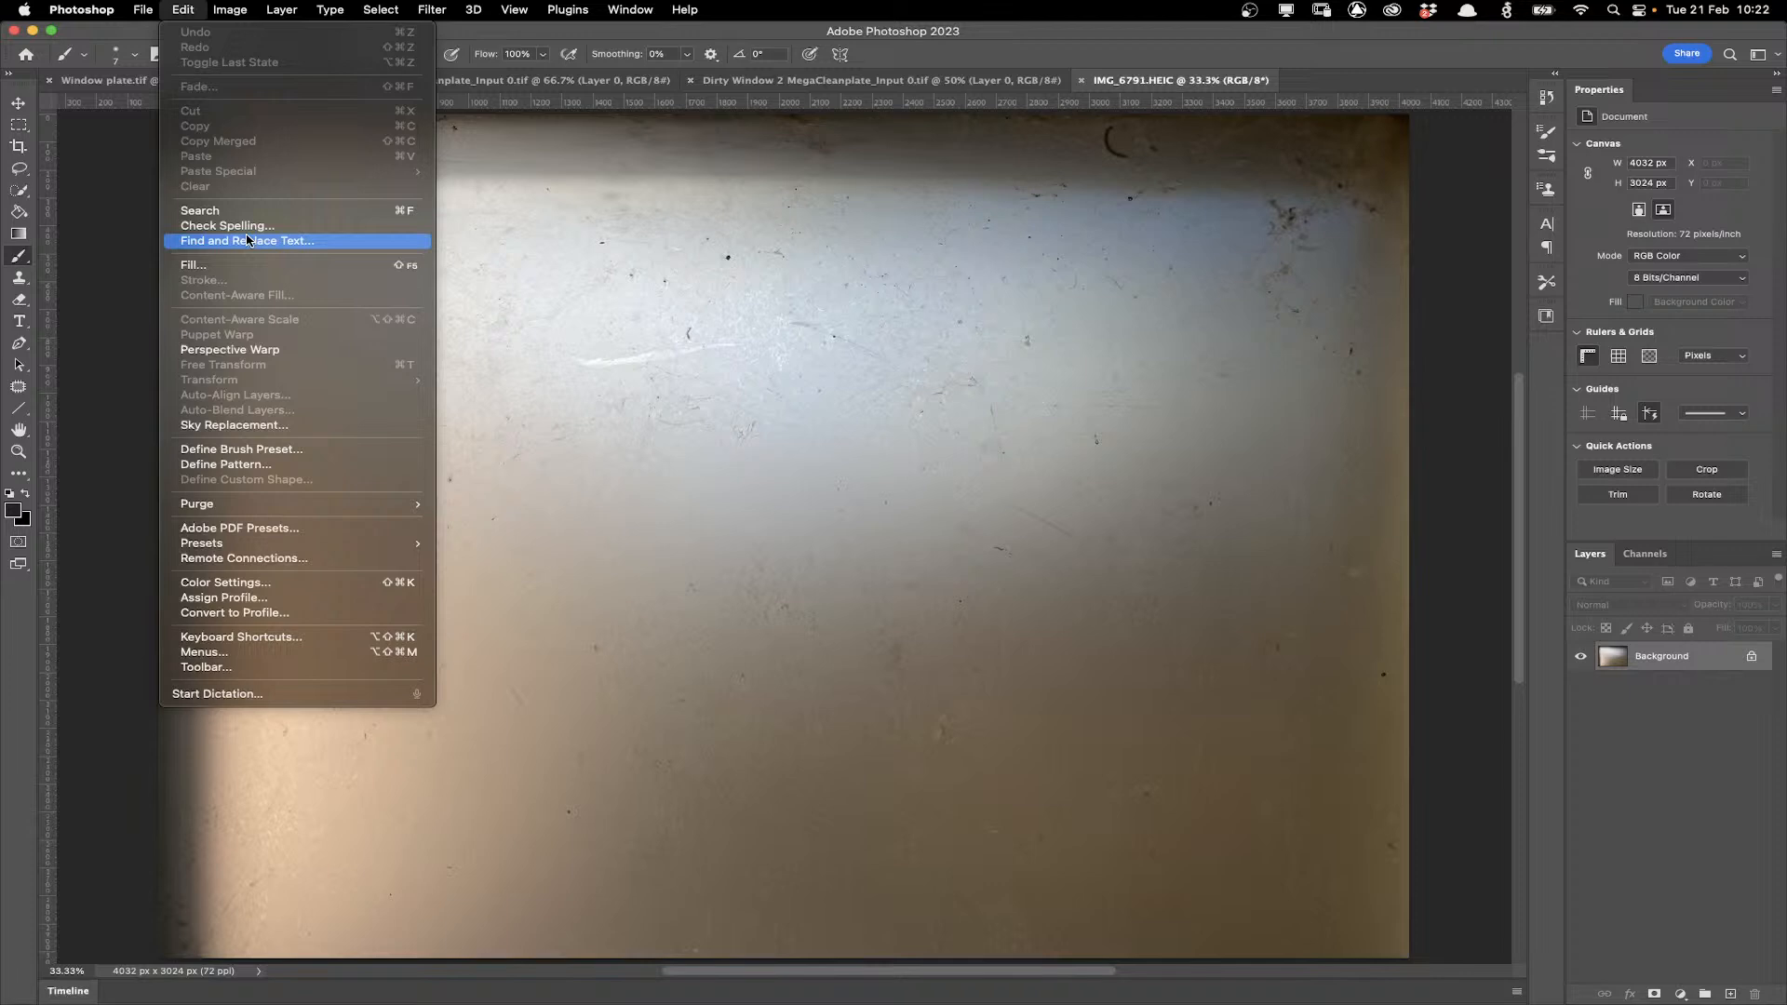
# Convert the photo's locked background into an editable layer.
pyautogui.click(1681, 657)
pyautogui.doubleClick(1680, 657)
pyautogui.click(961, 431)
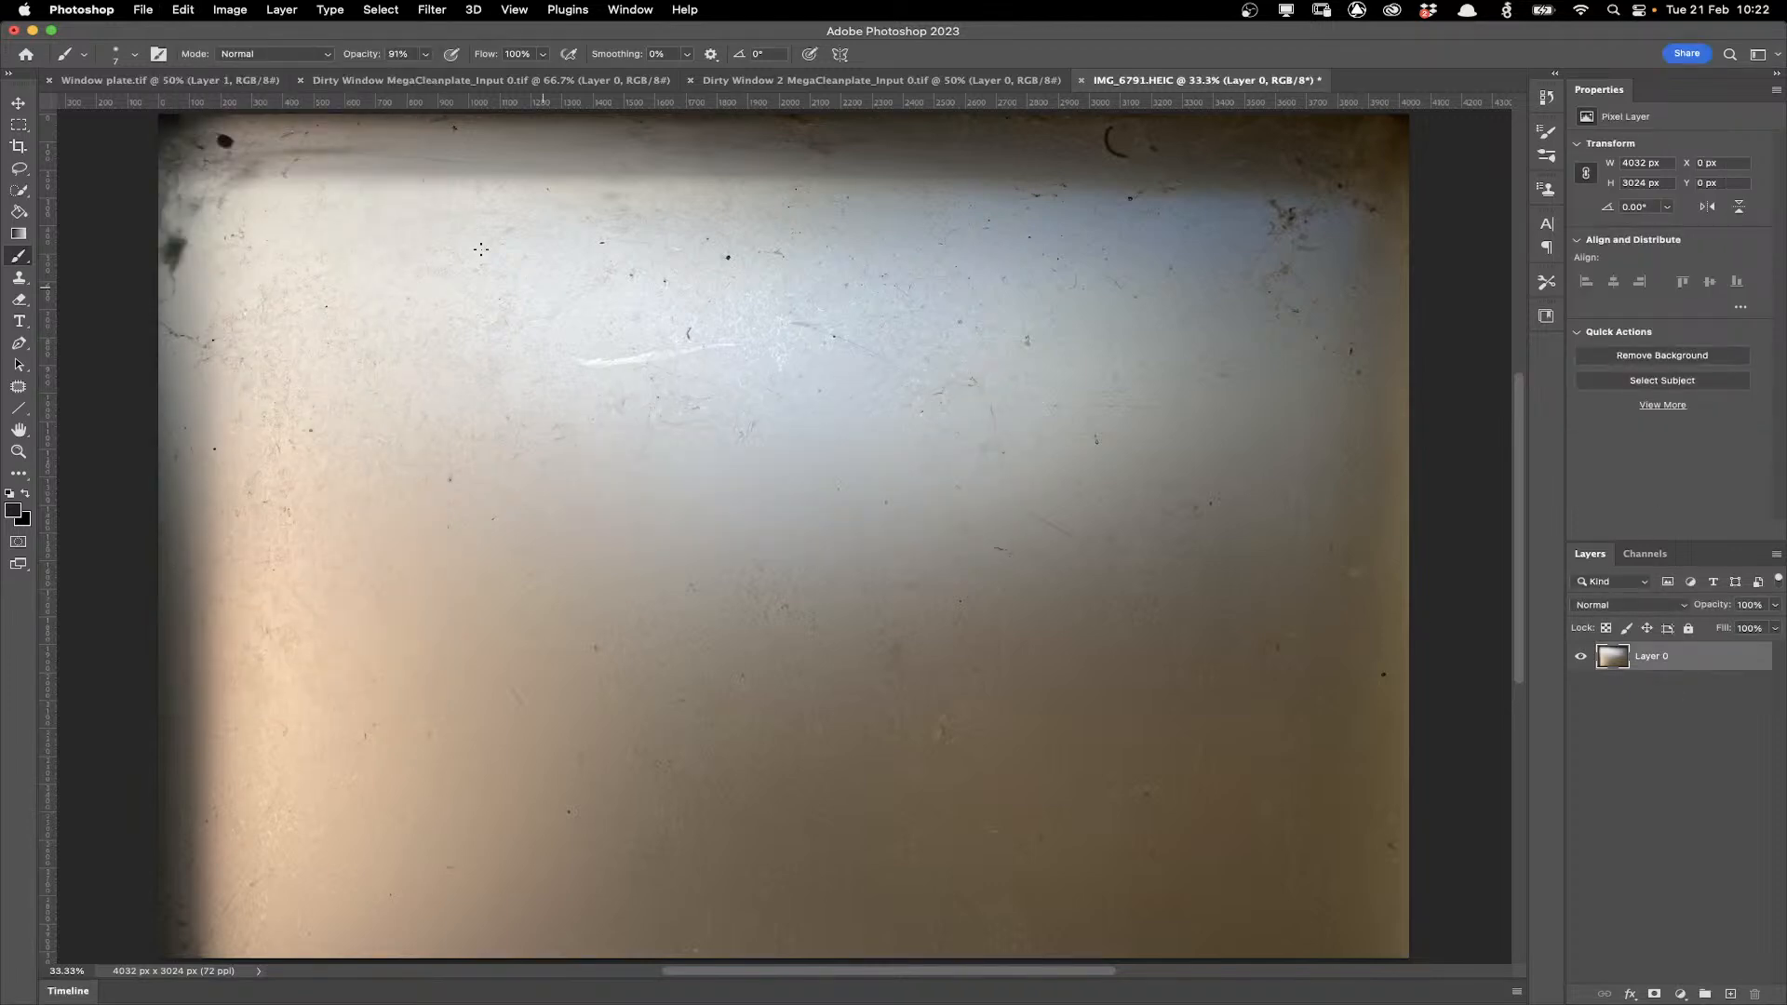
# Flip the photo layer vertically and compare it with the plate document.
pyautogui.click(182, 9)
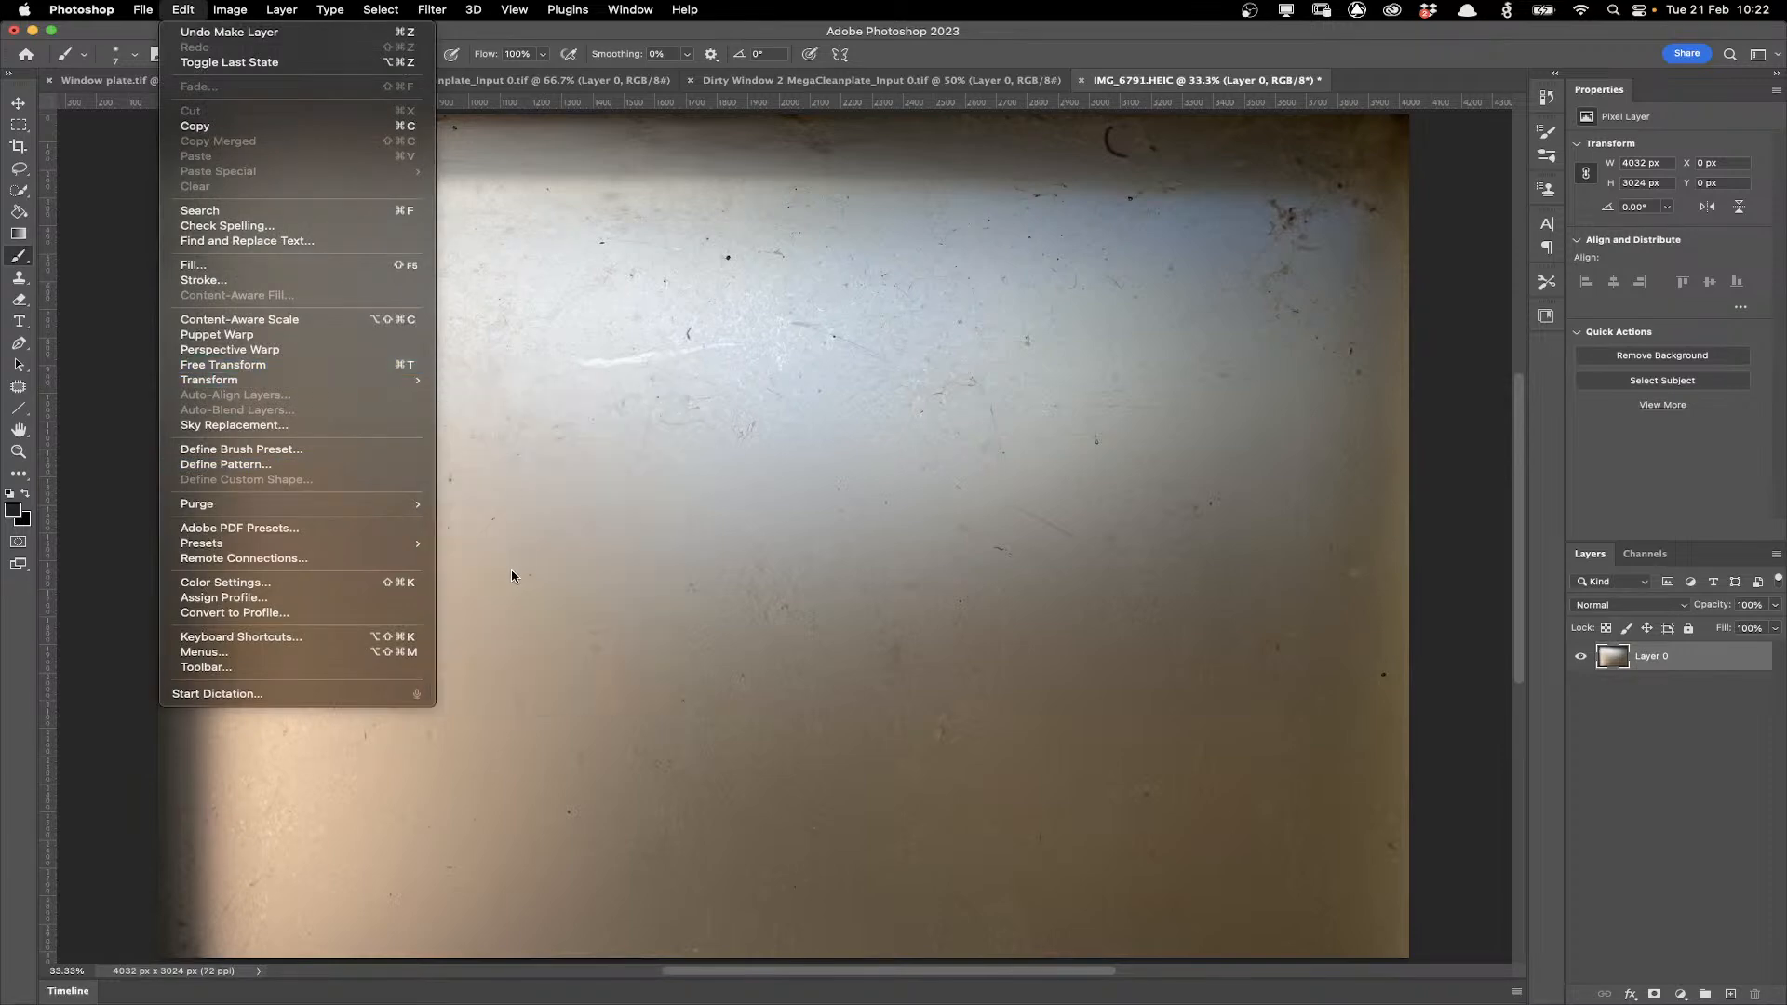
pyautogui.moveTo(391, 380)
pyautogui.click(498, 689)
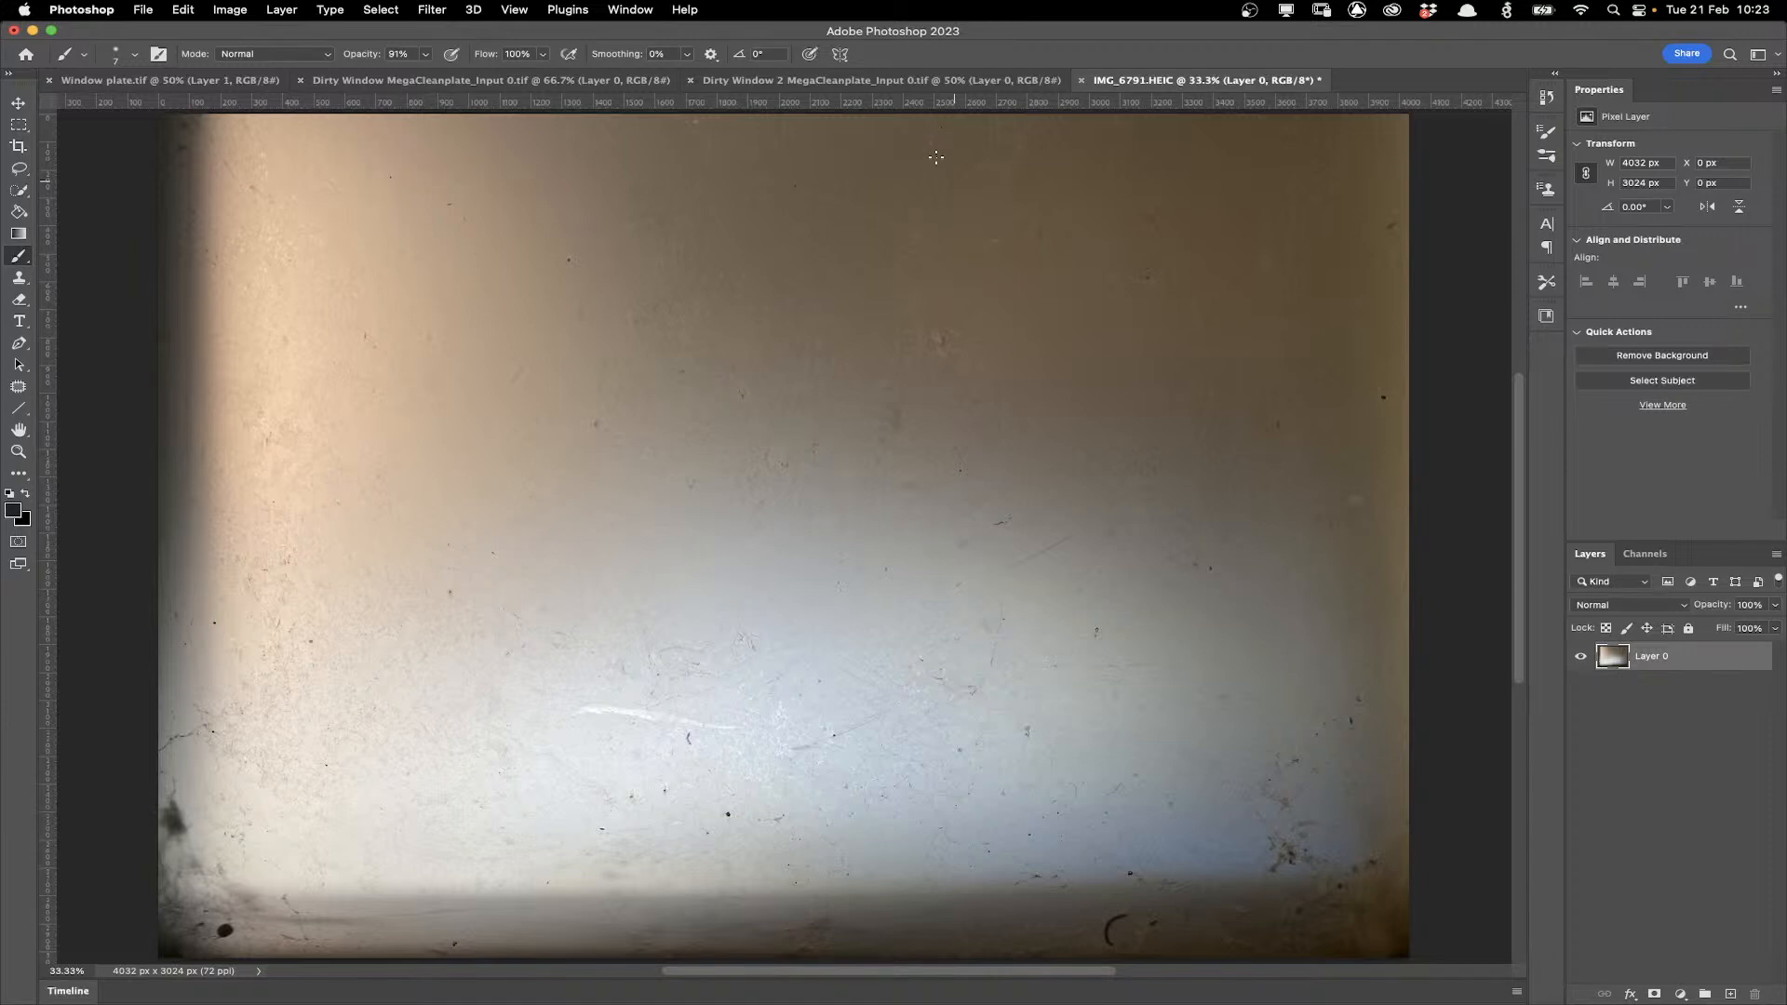
pyautogui.hotkey('ctrl', 'shift', 'Tab')
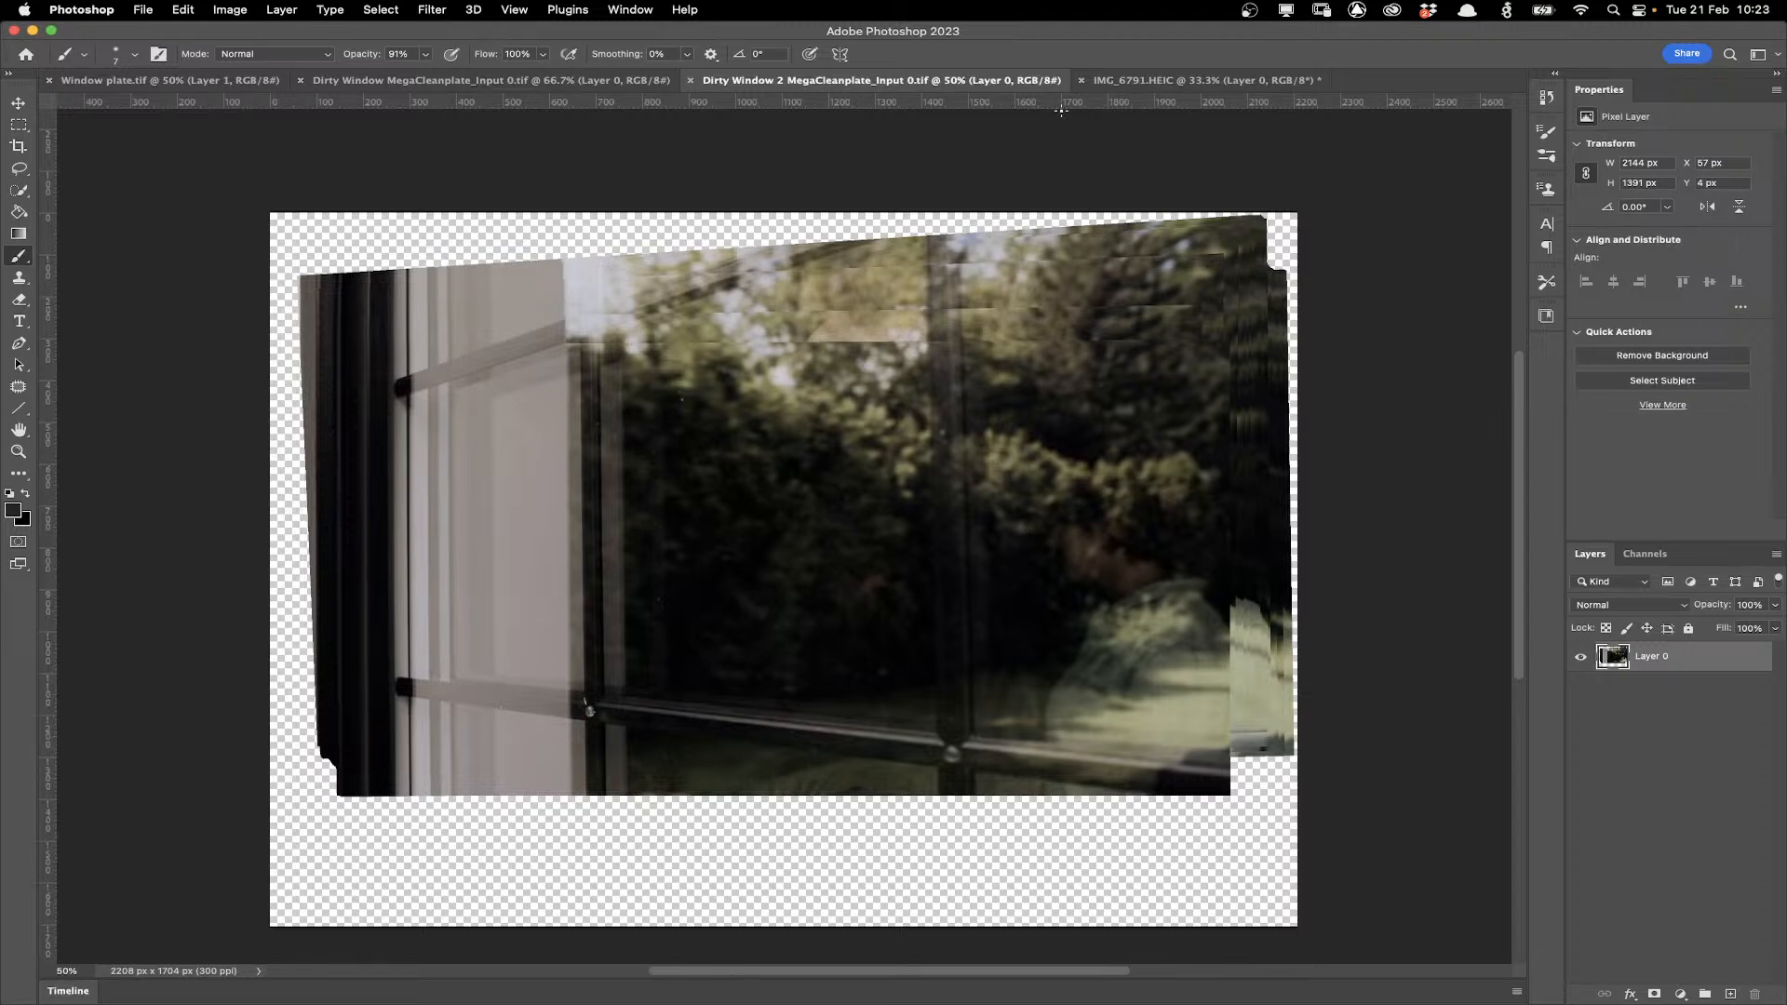
pyautogui.hotkey('ctrl', 'Tab')
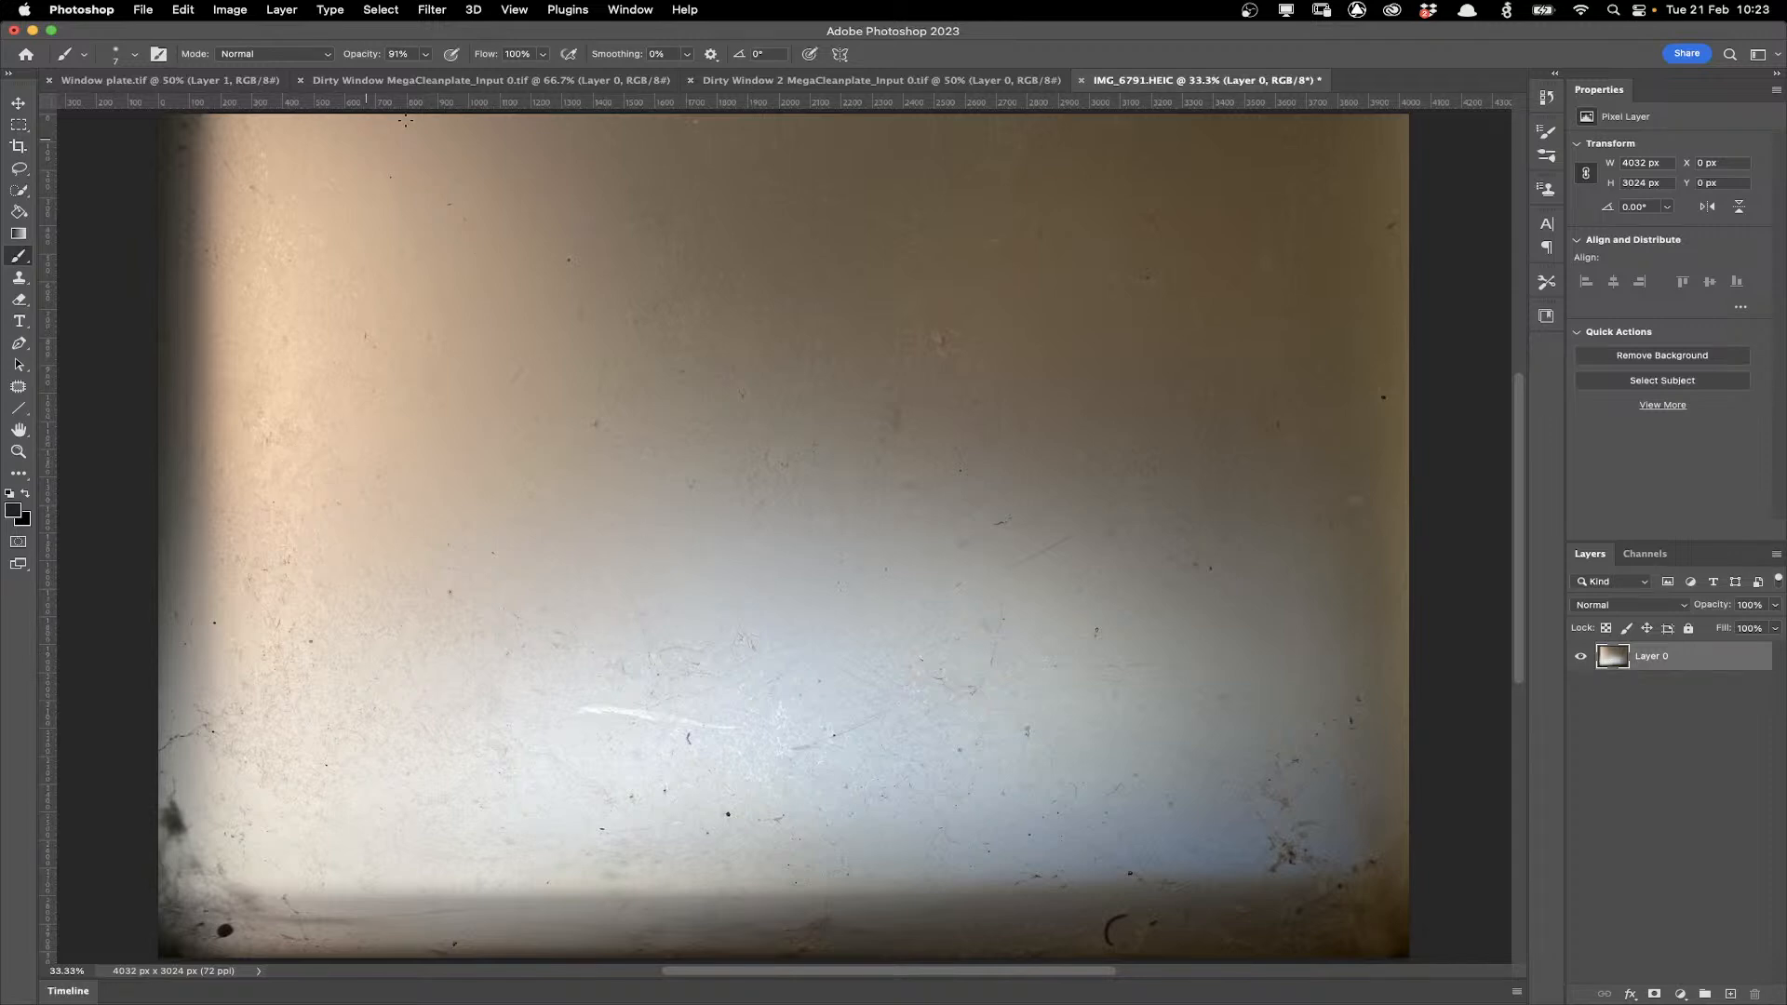
# Desaturate the photo layer.
pyautogui.click(229, 9)
pyautogui.moveTo(249, 59)
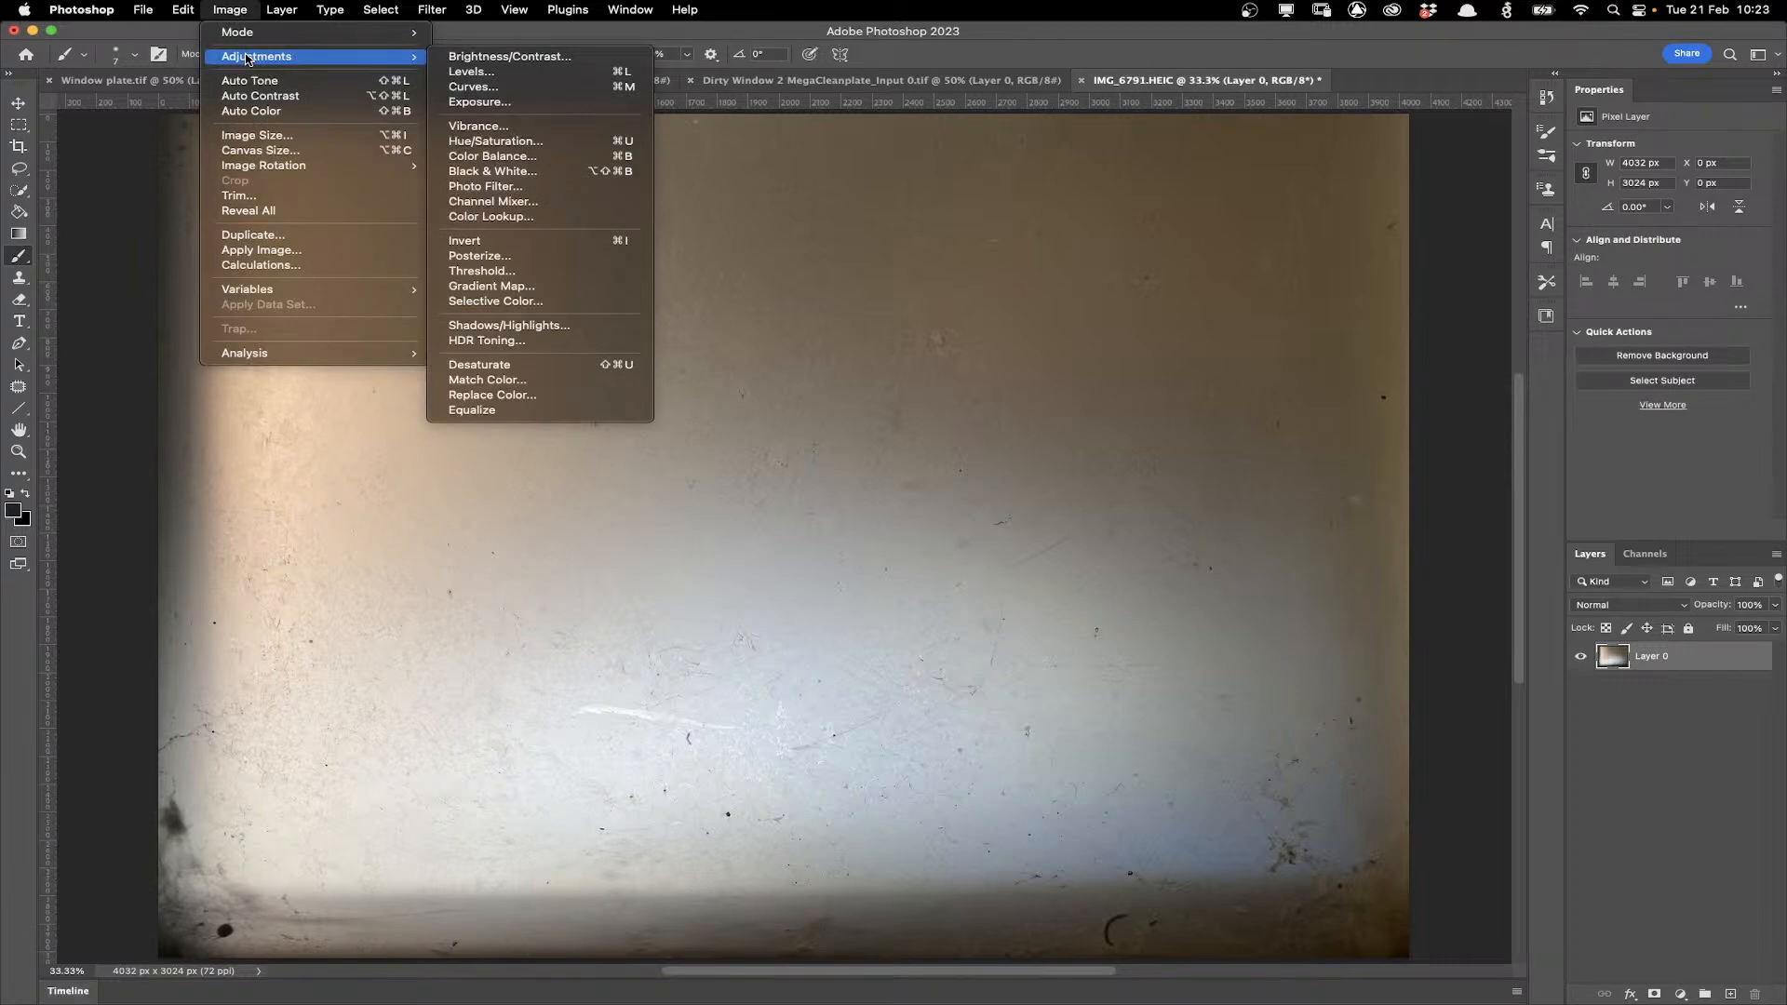
pyautogui.click(479, 365)
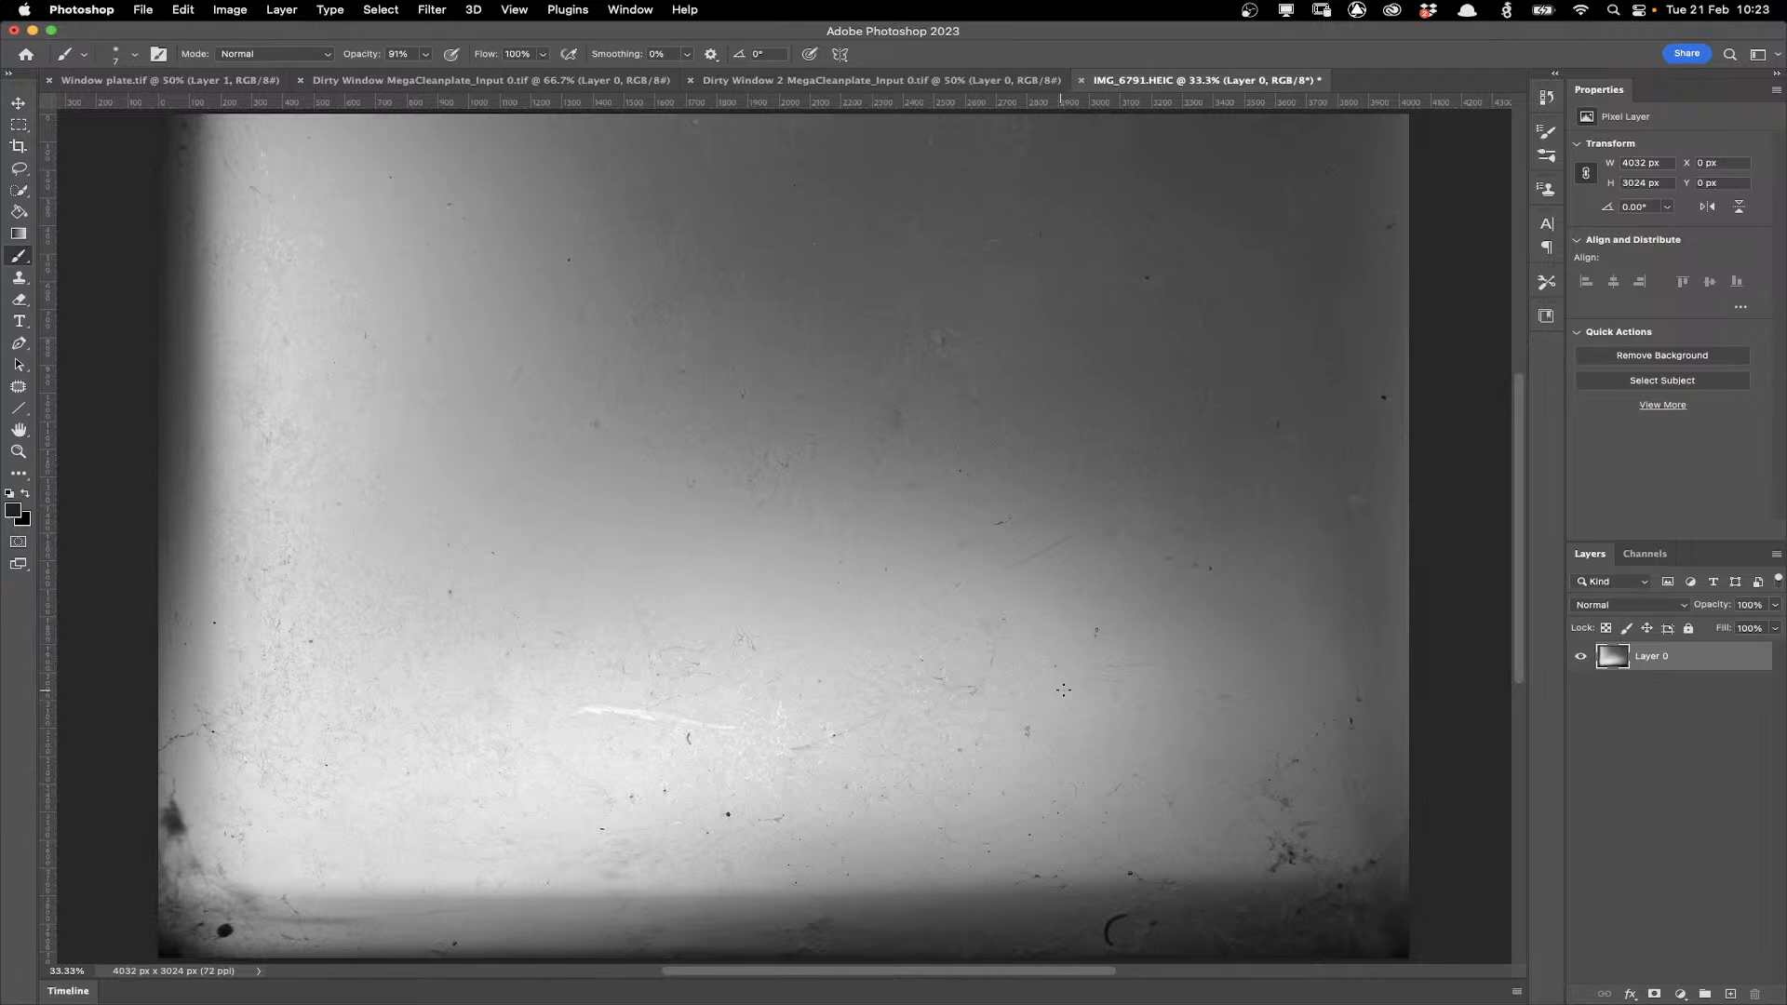
# Select the bright areas with Color Range by sampling the photo at fuzziness 200.
pyautogui.click(381, 11)
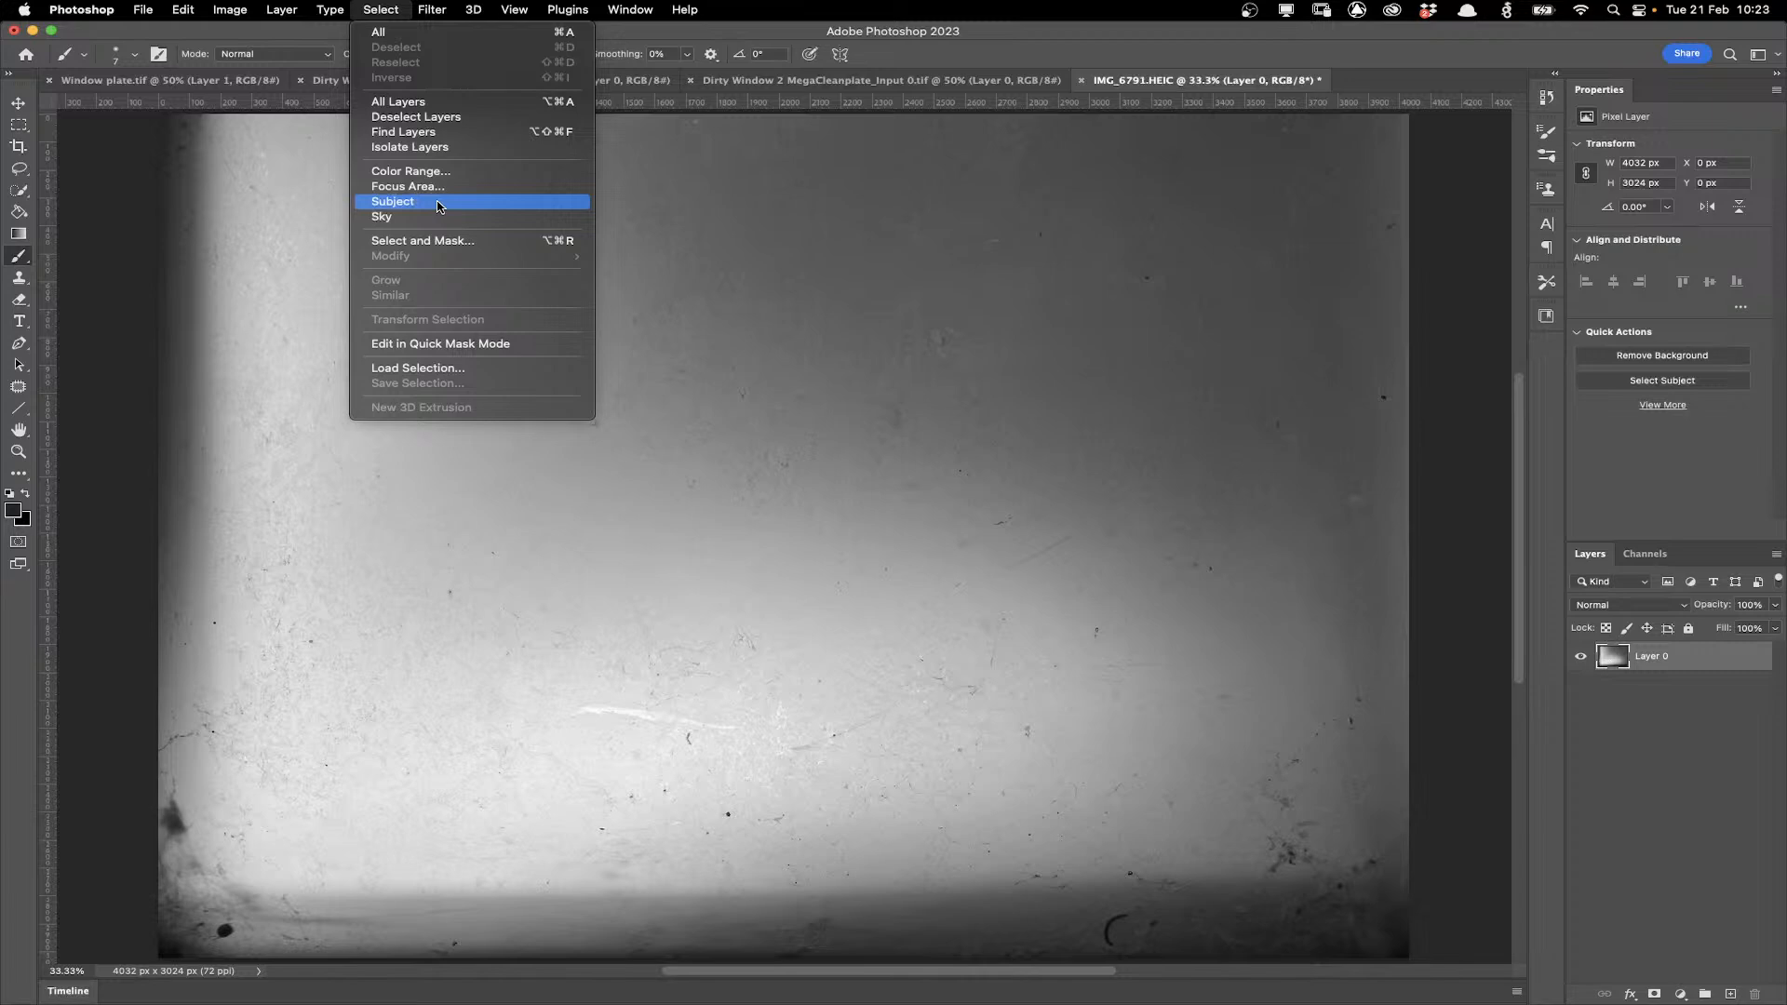
pyautogui.click(411, 171)
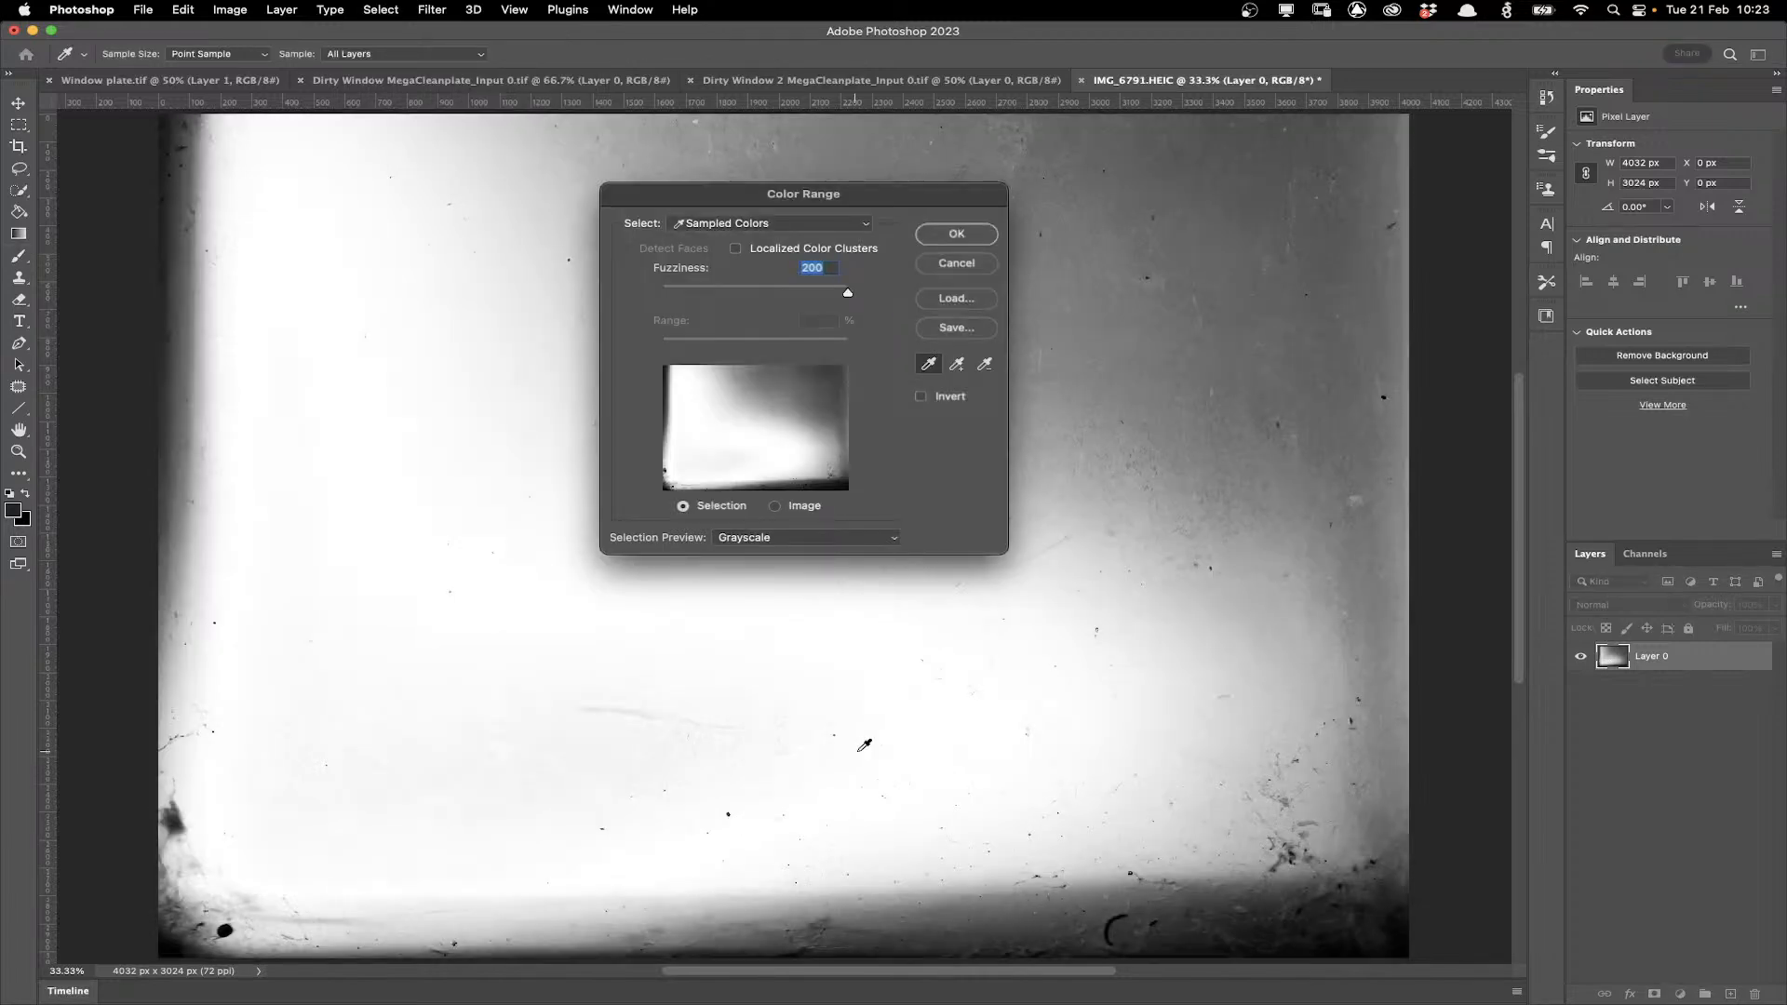
pyautogui.click(863, 744)
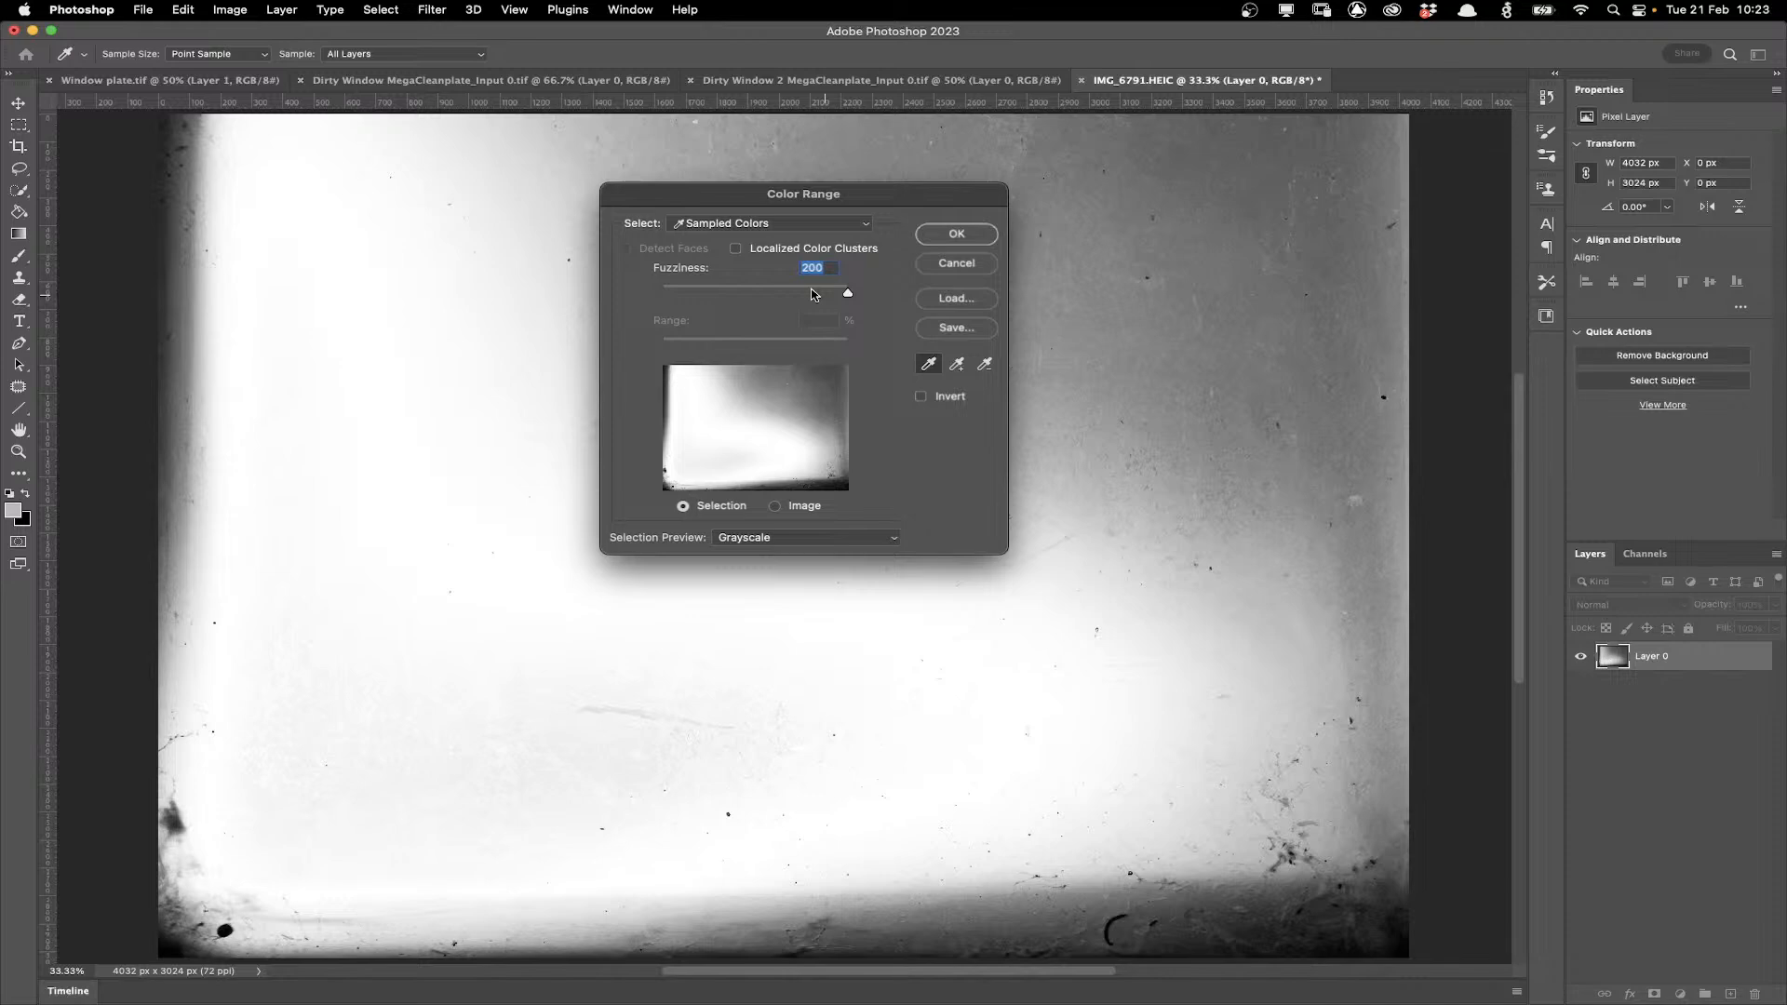
pyautogui.moveTo(848, 295); pyautogui.dragTo(754, 295)
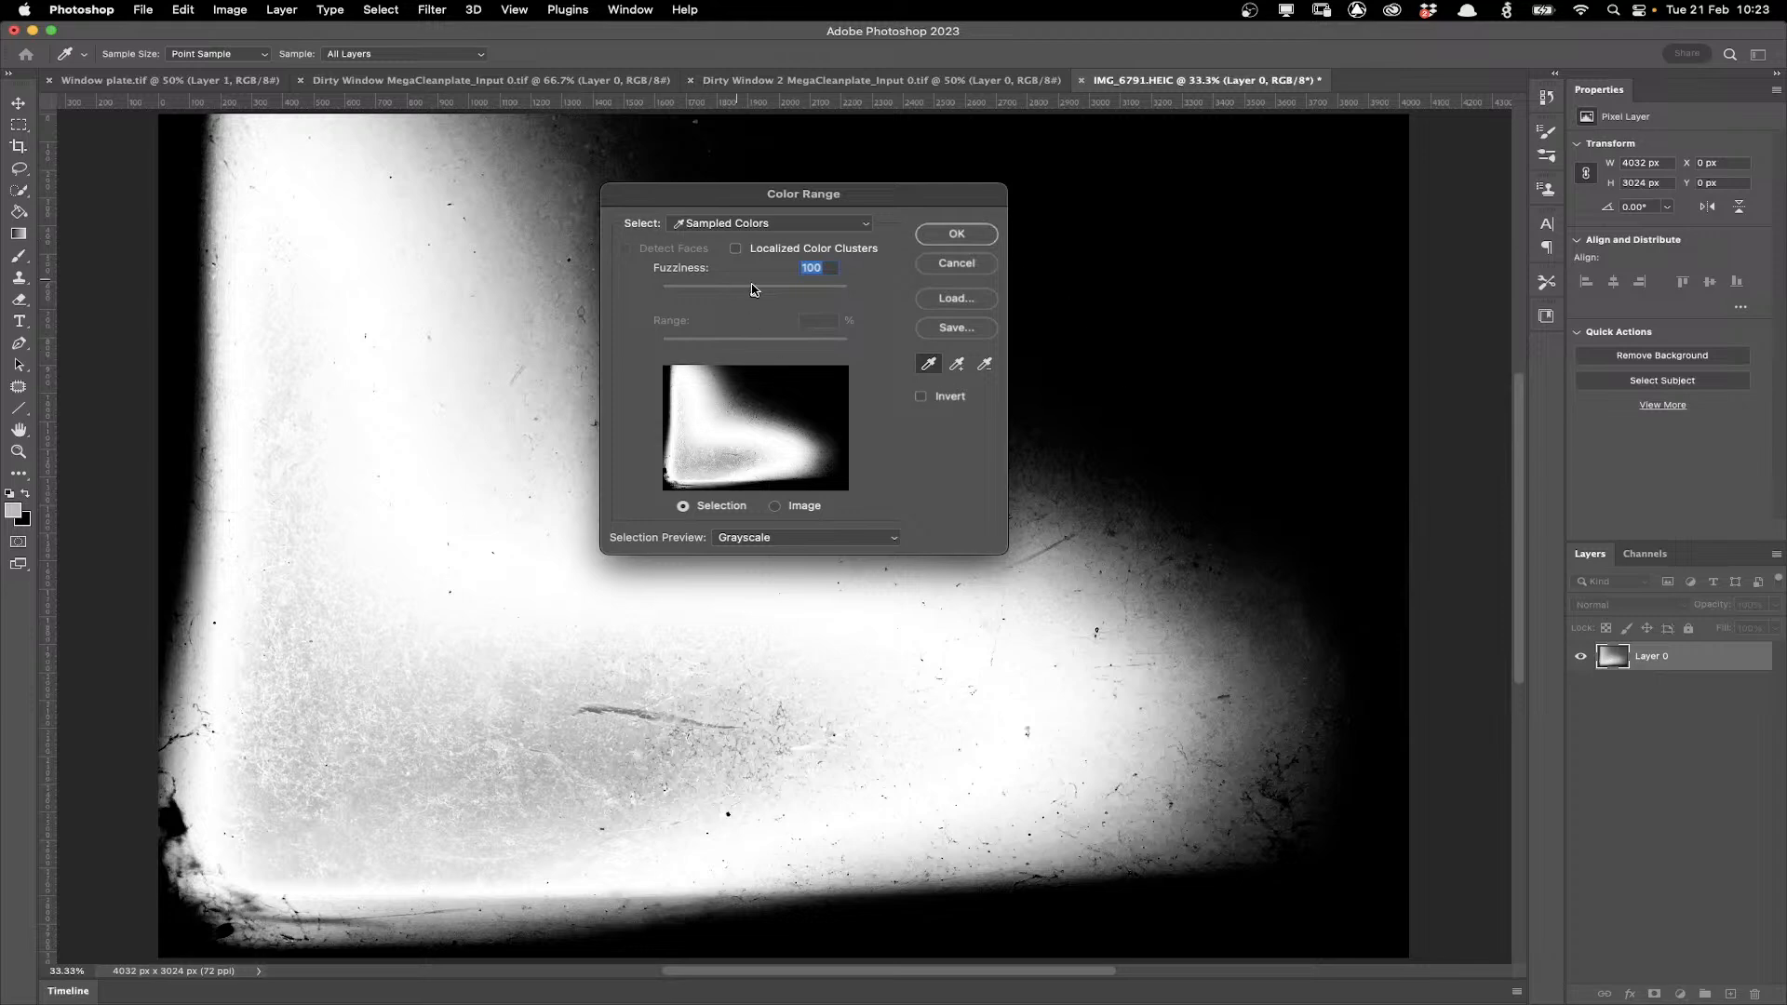
pyautogui.moveTo(754, 296); pyautogui.dragTo(860, 301)
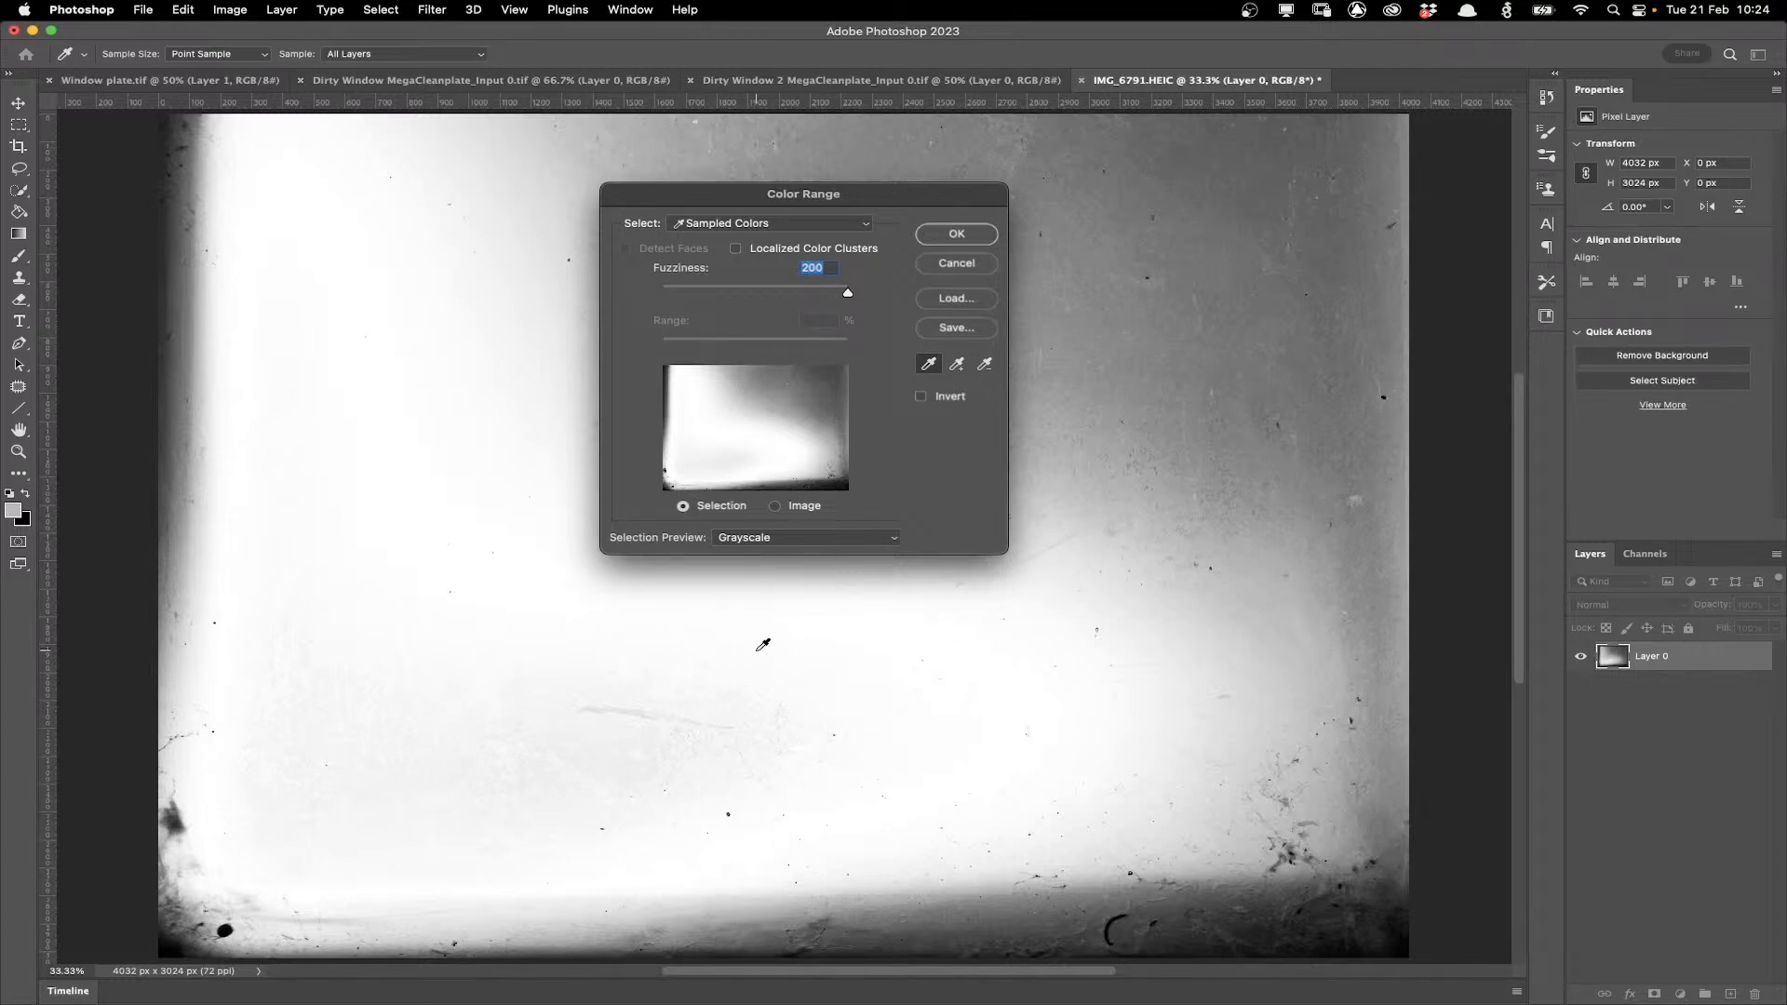
pyautogui.click(767, 420)
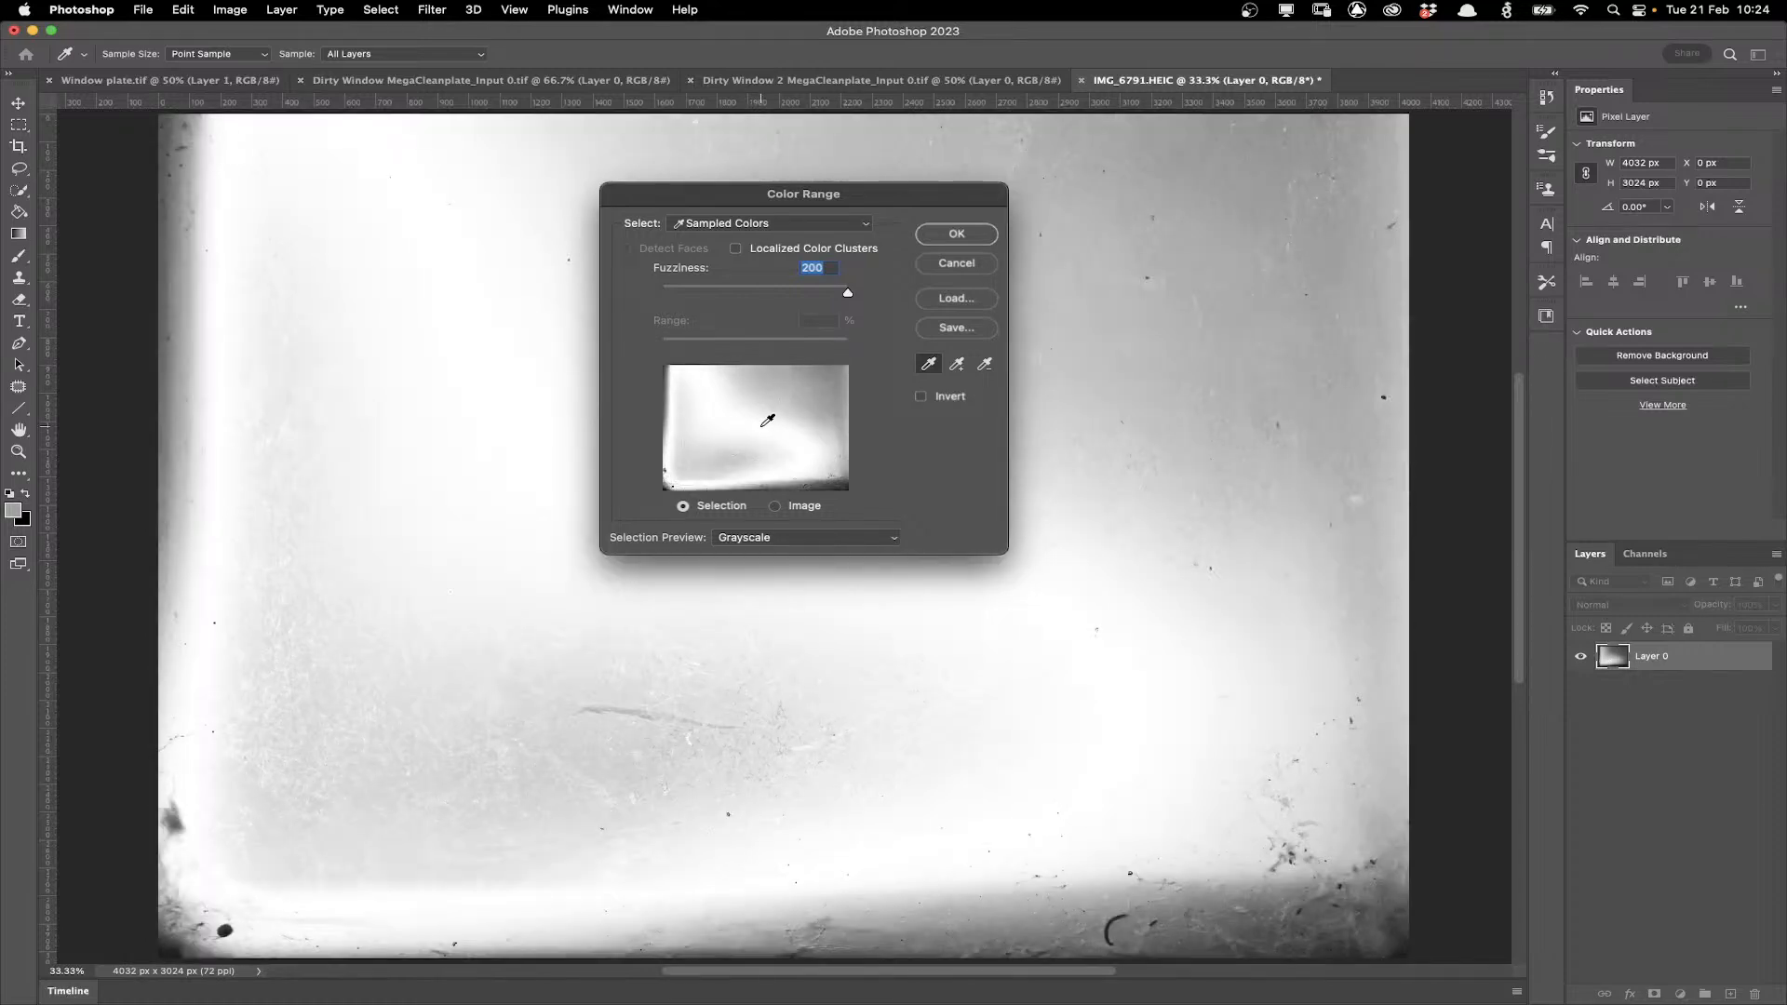
pyautogui.click(734, 440)
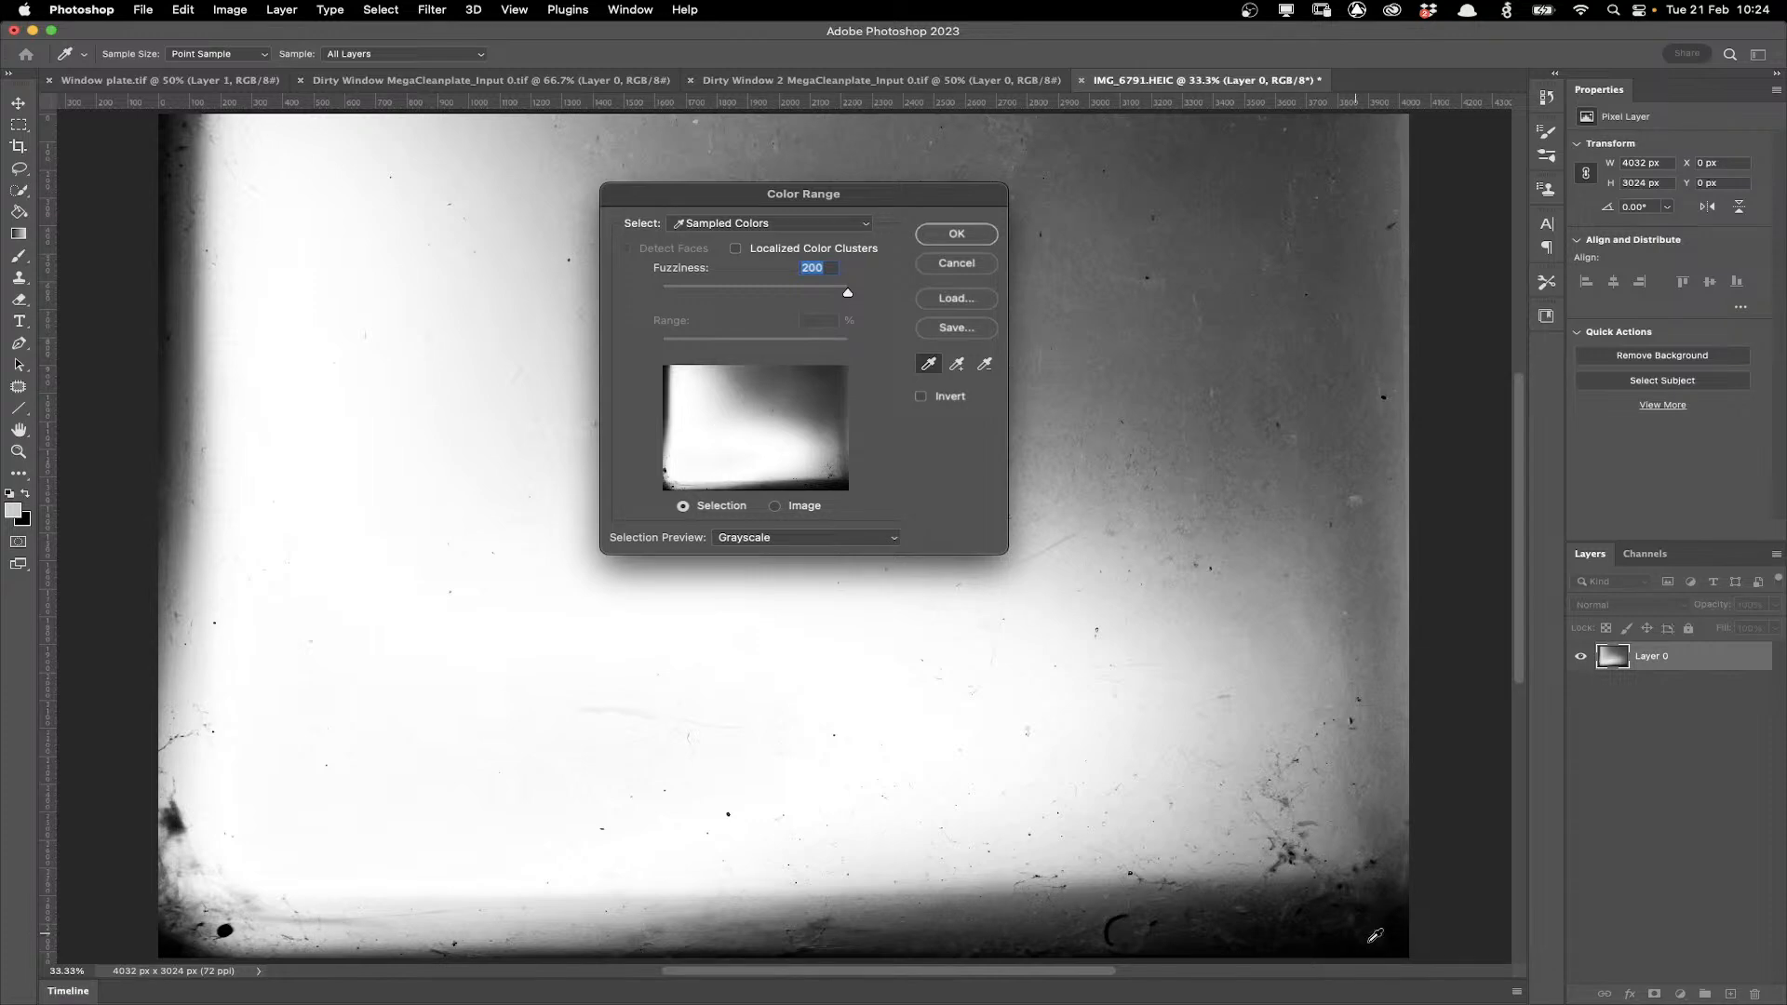
pyautogui.click(972, 238)
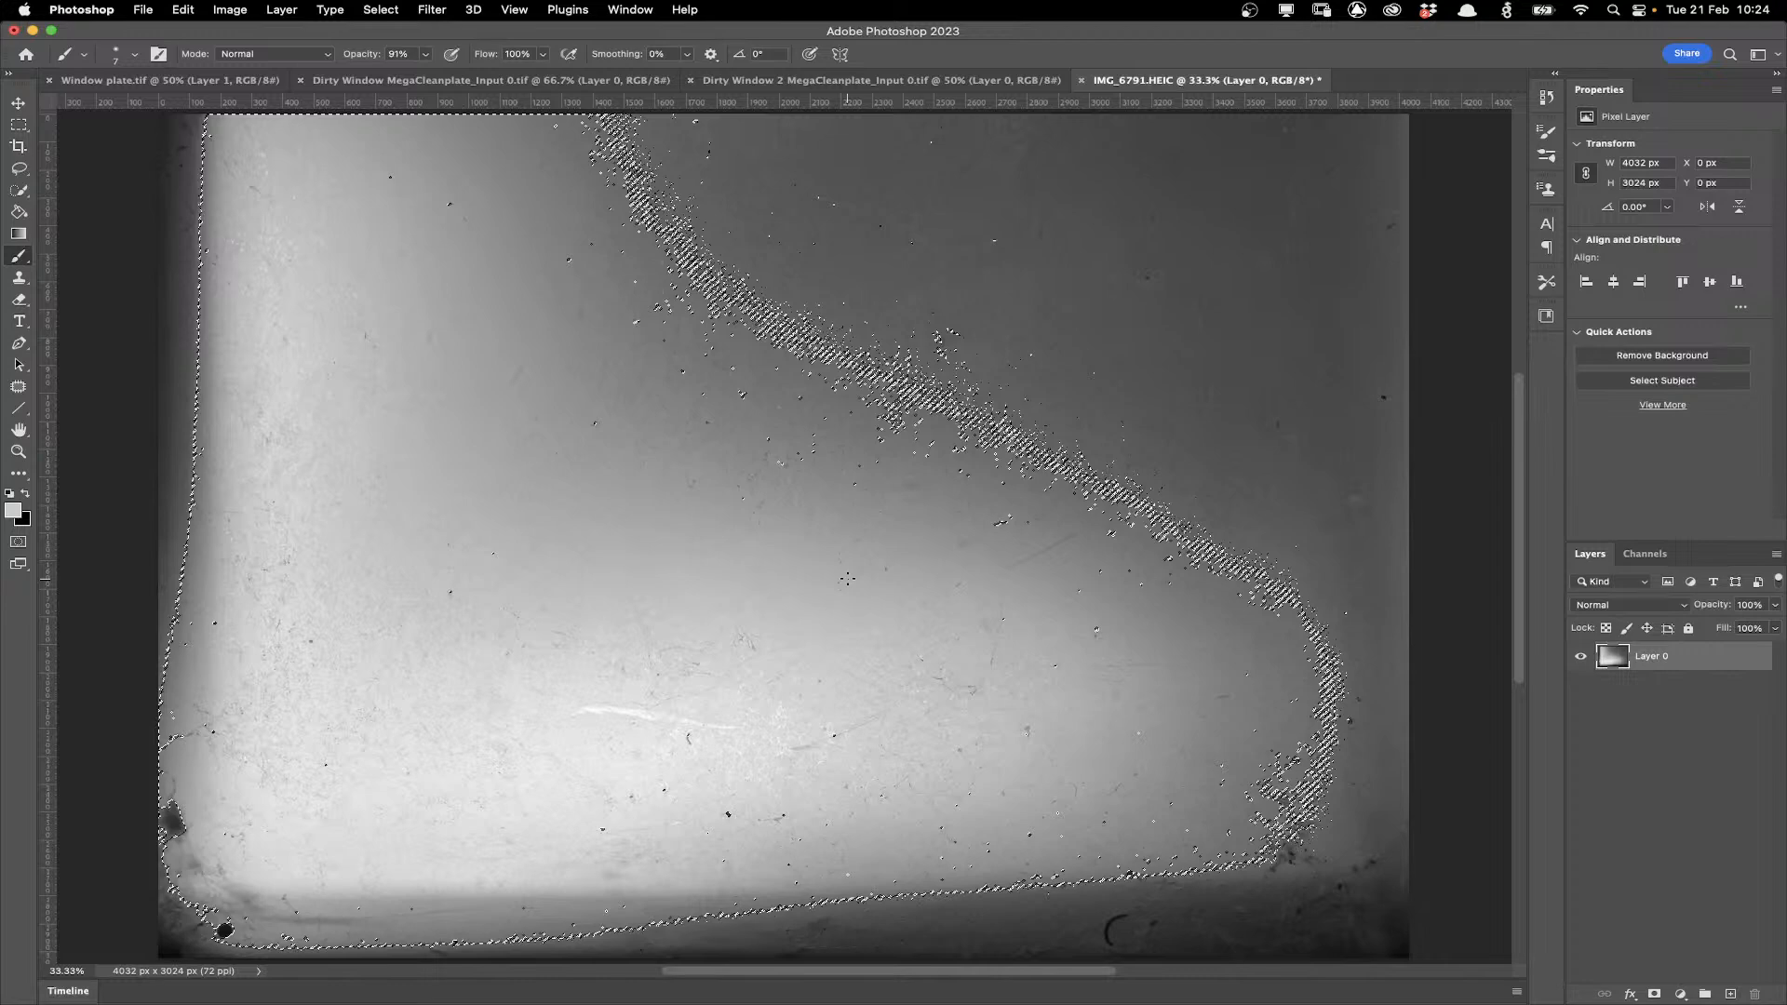
# Delete the selected bright areas and deselect, leaving only the dirt marks.
pyautogui.press('Delete')
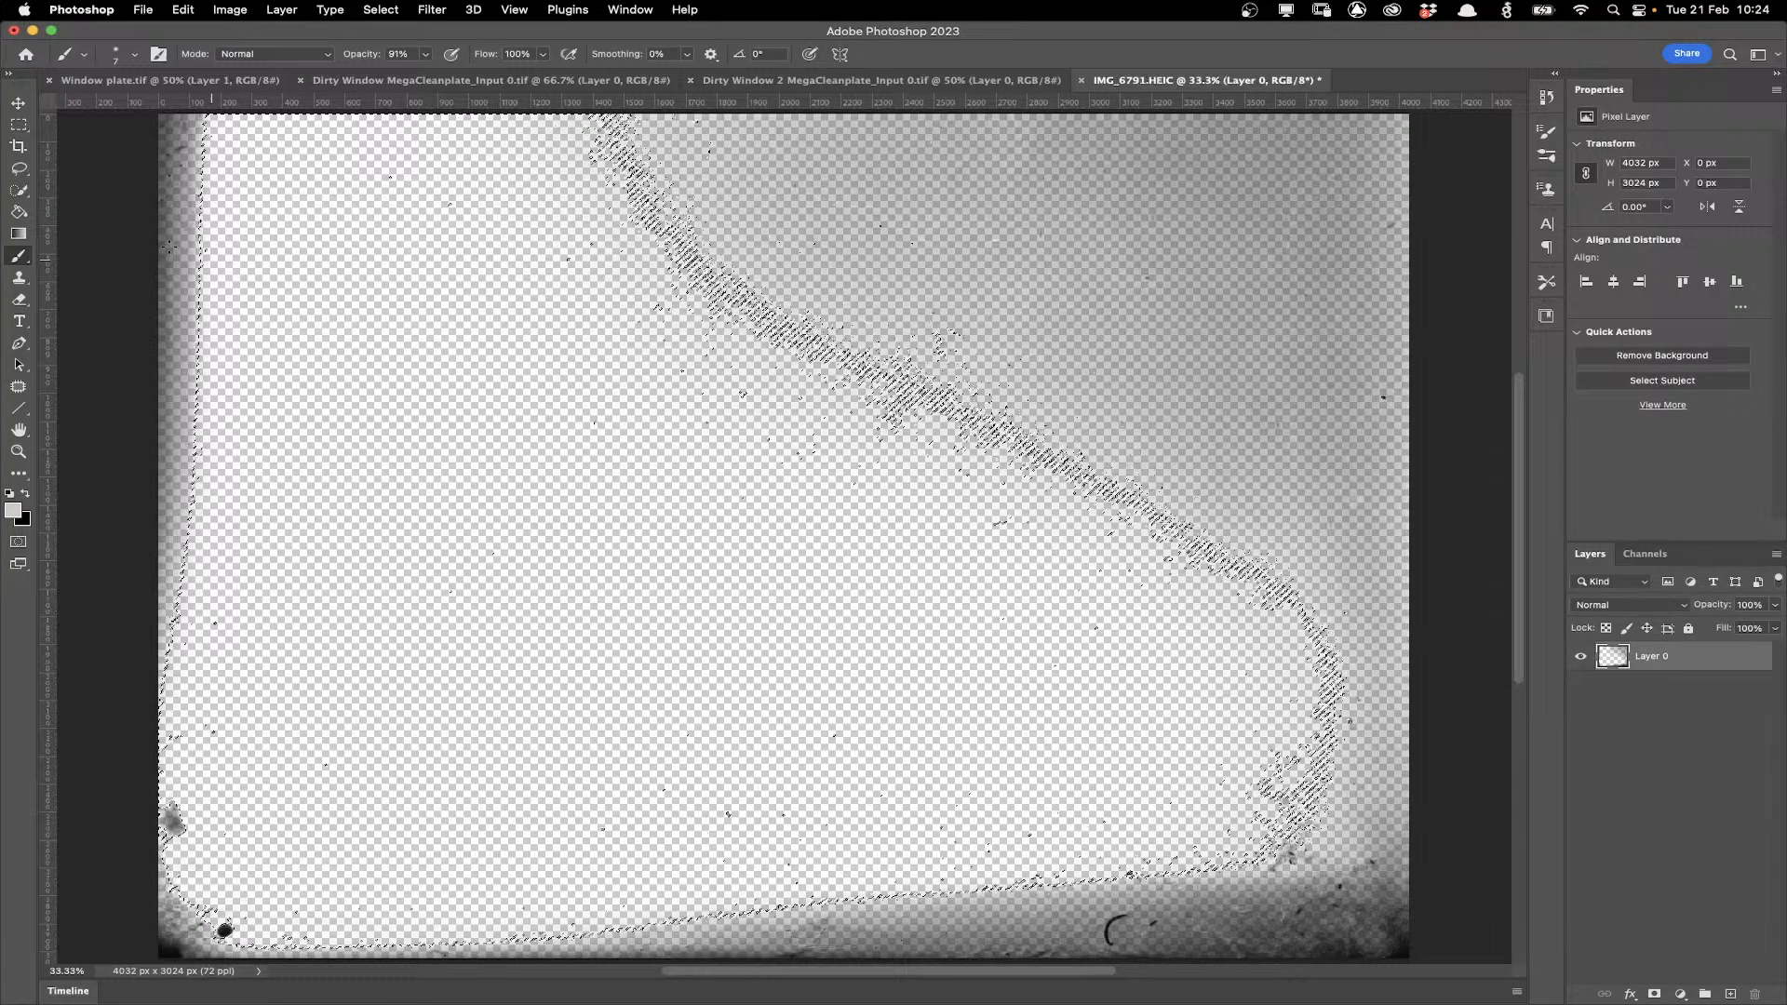
pyautogui.press('m')
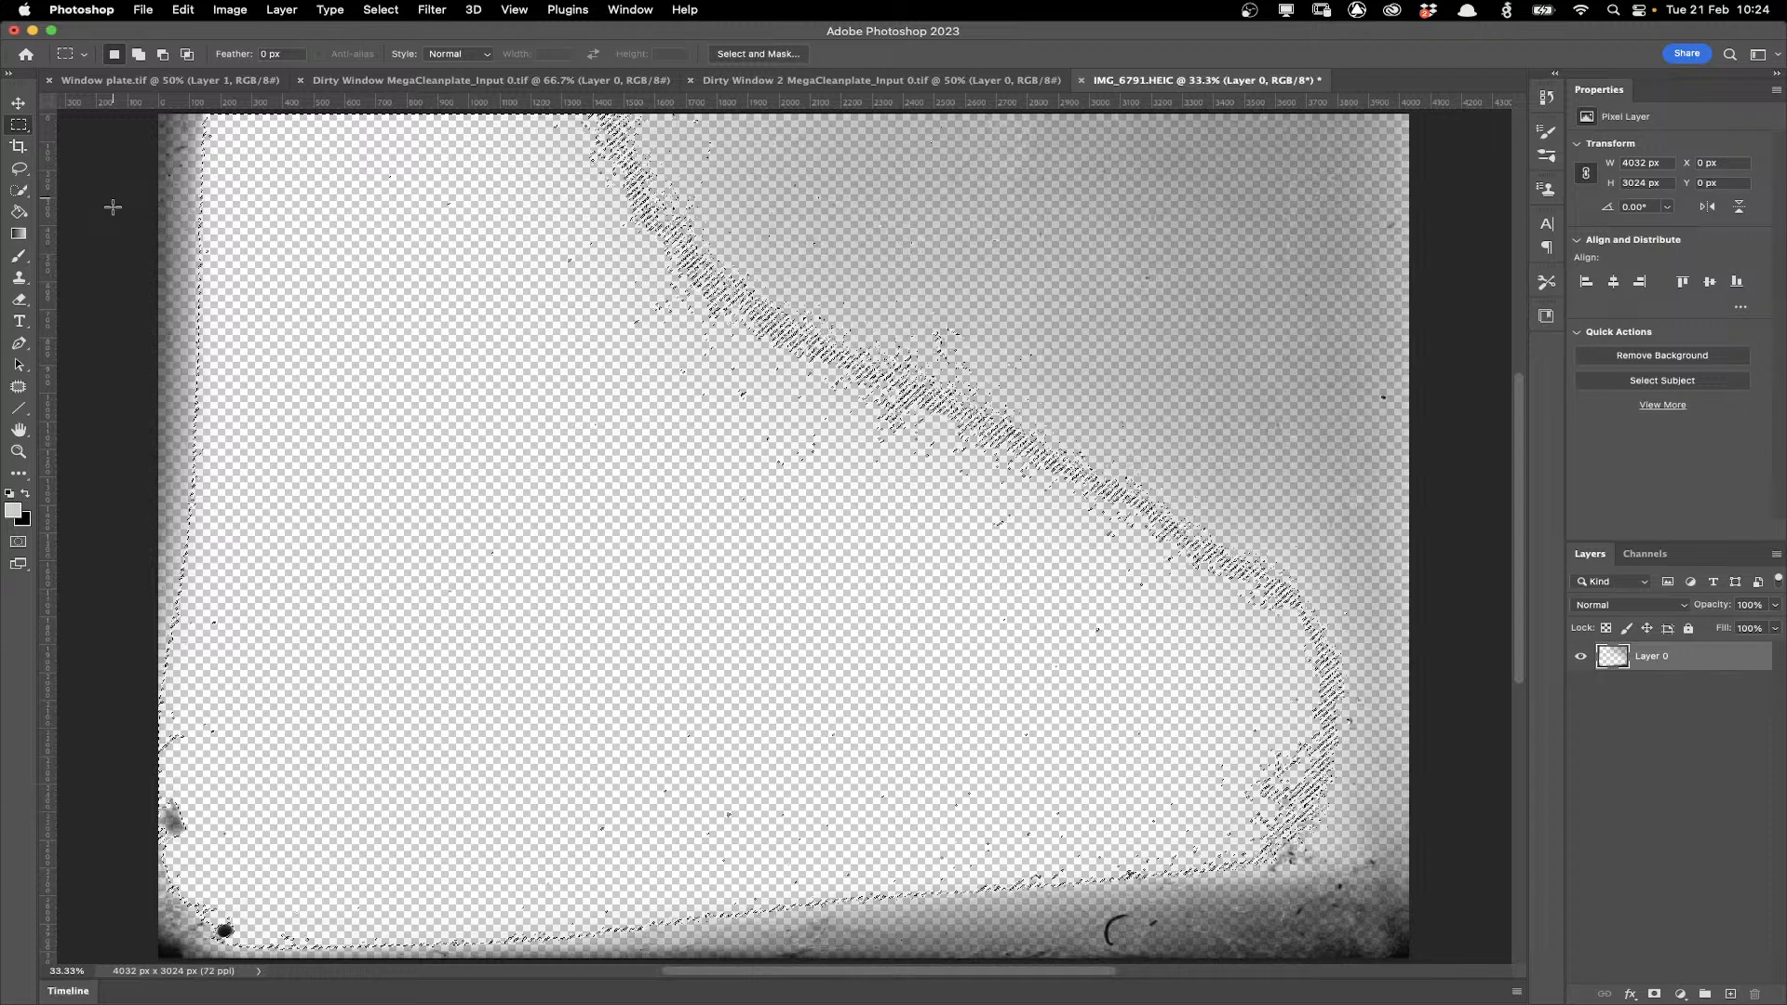
pyautogui.click(1042, 406)
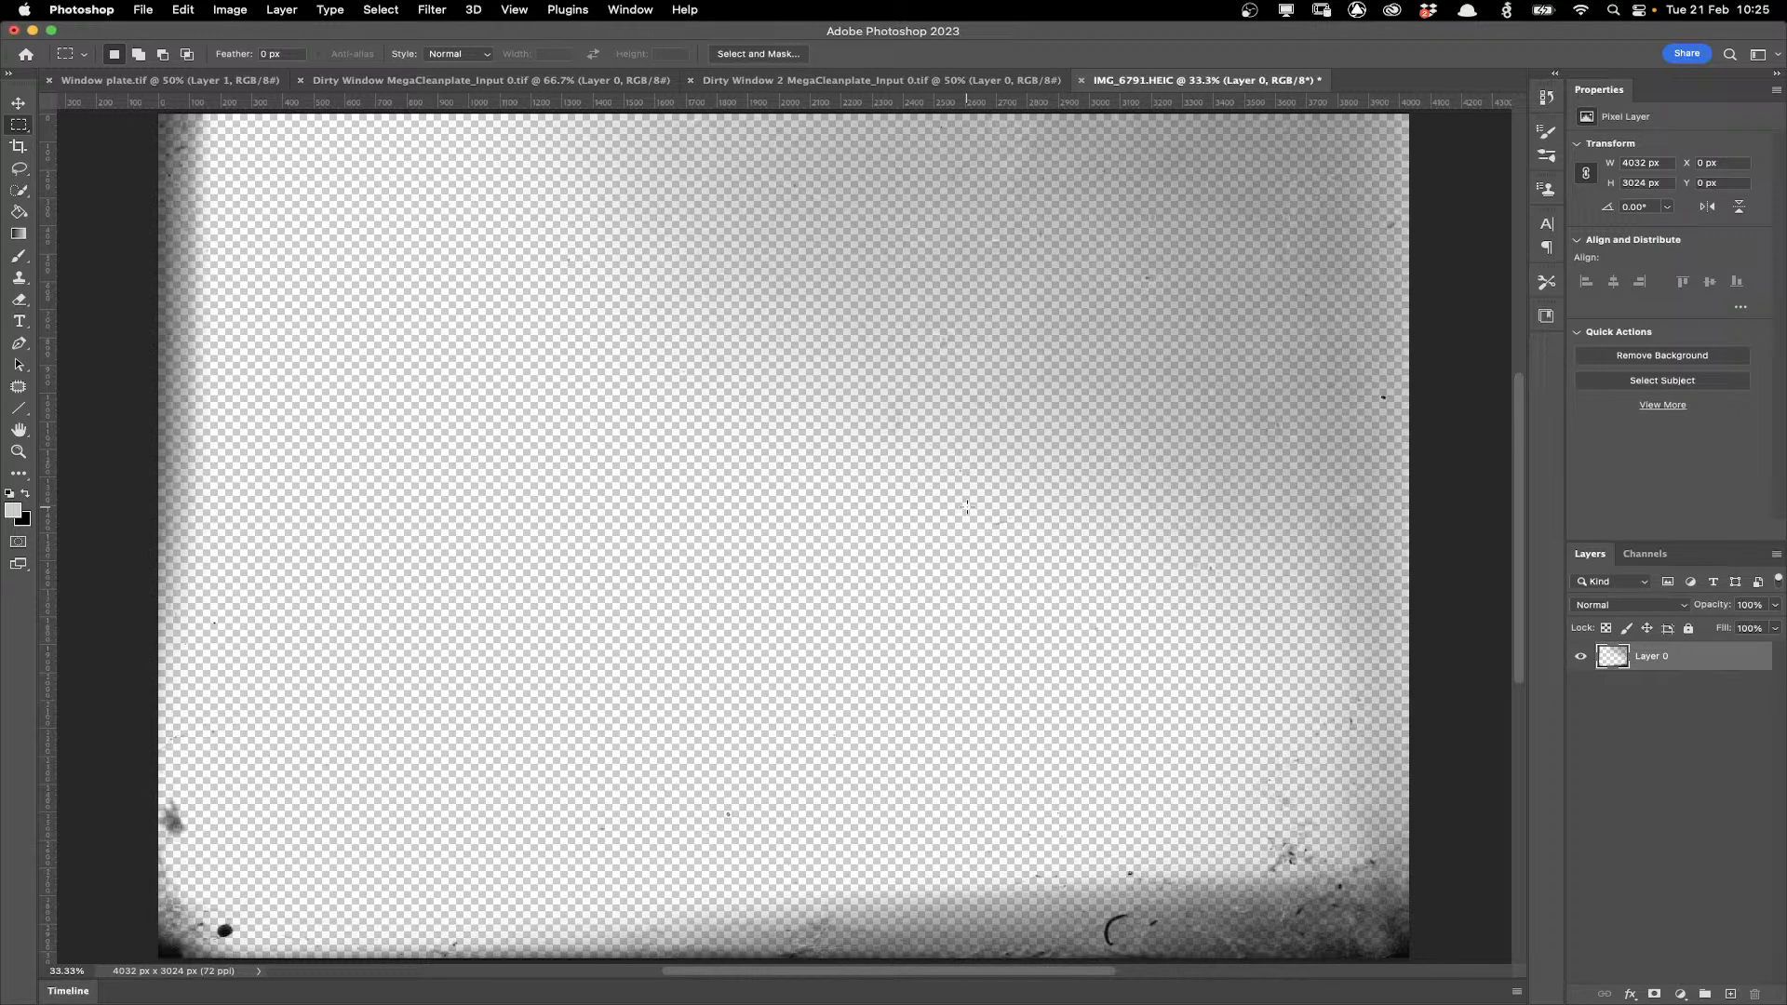
# Paste the dirt layer into the Dirty Window 2 MegaCleanplate_Input 0.tif document.
pyautogui.click(828, 81)
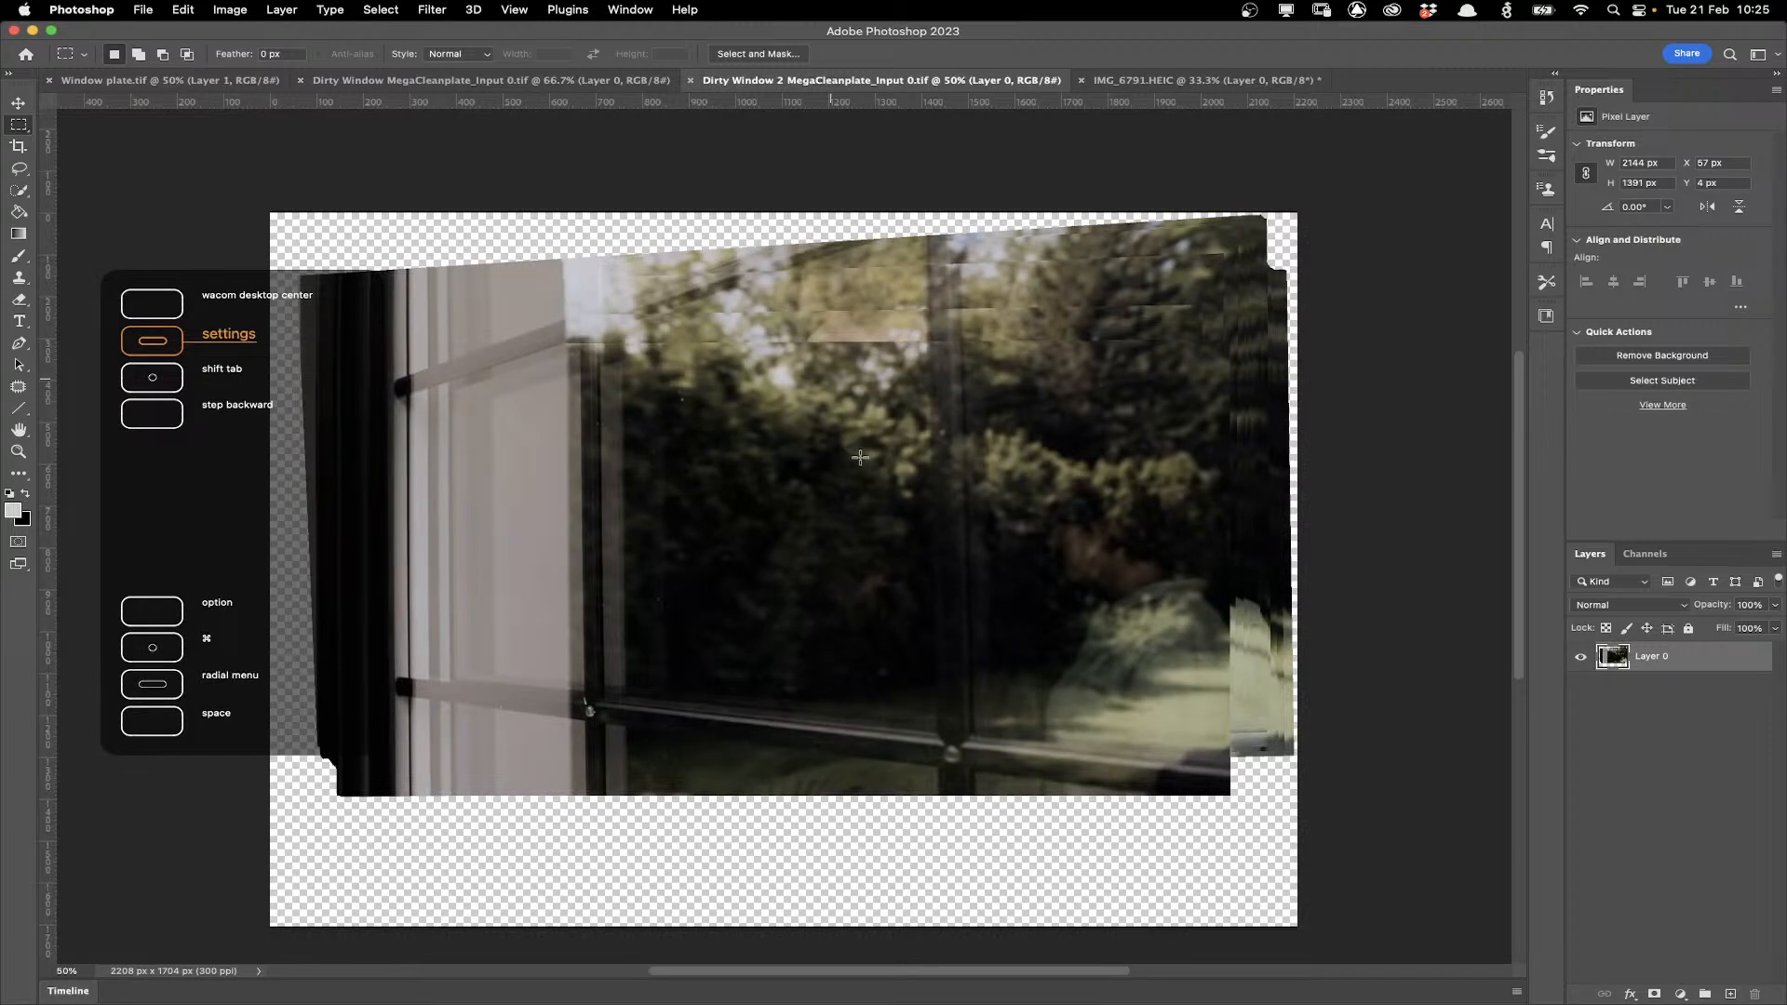
pyautogui.press('super+v')
pyautogui.click(21, 108)
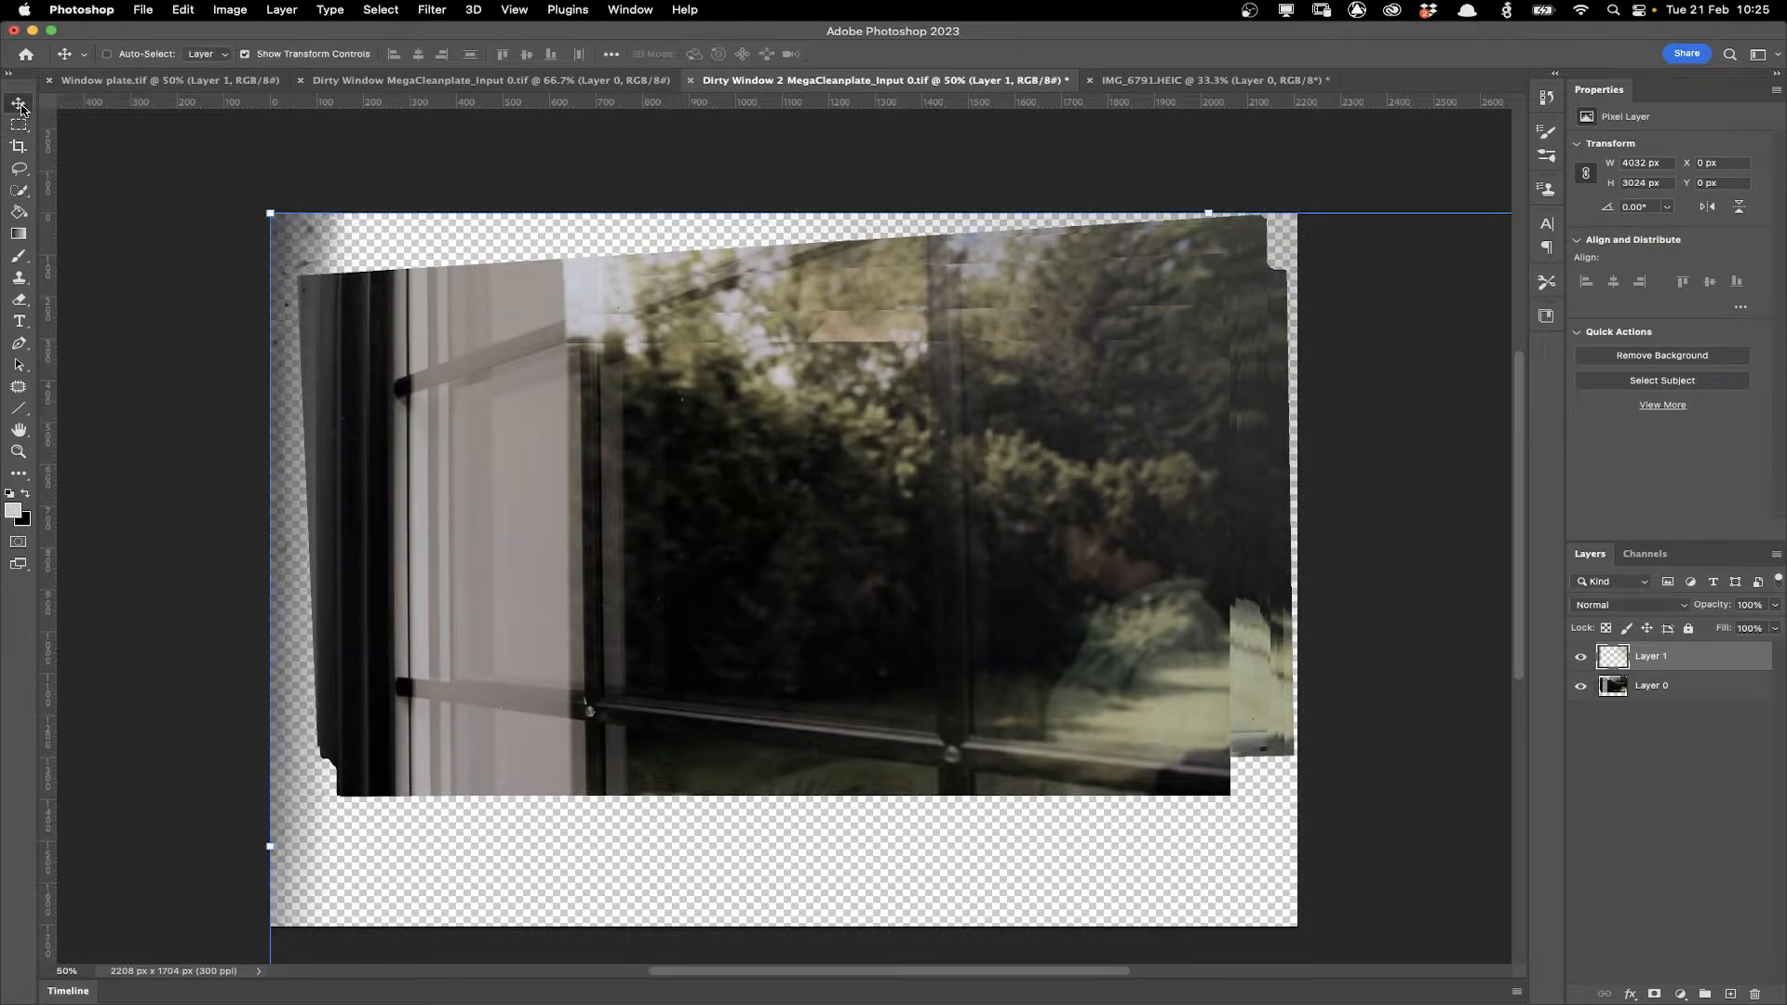
# Scale the pasted dirt layer down to roughly cover the window pane.
pyautogui.moveTo(270, 213); pyautogui.dragTo(560, 430)
pyautogui.press('Return')
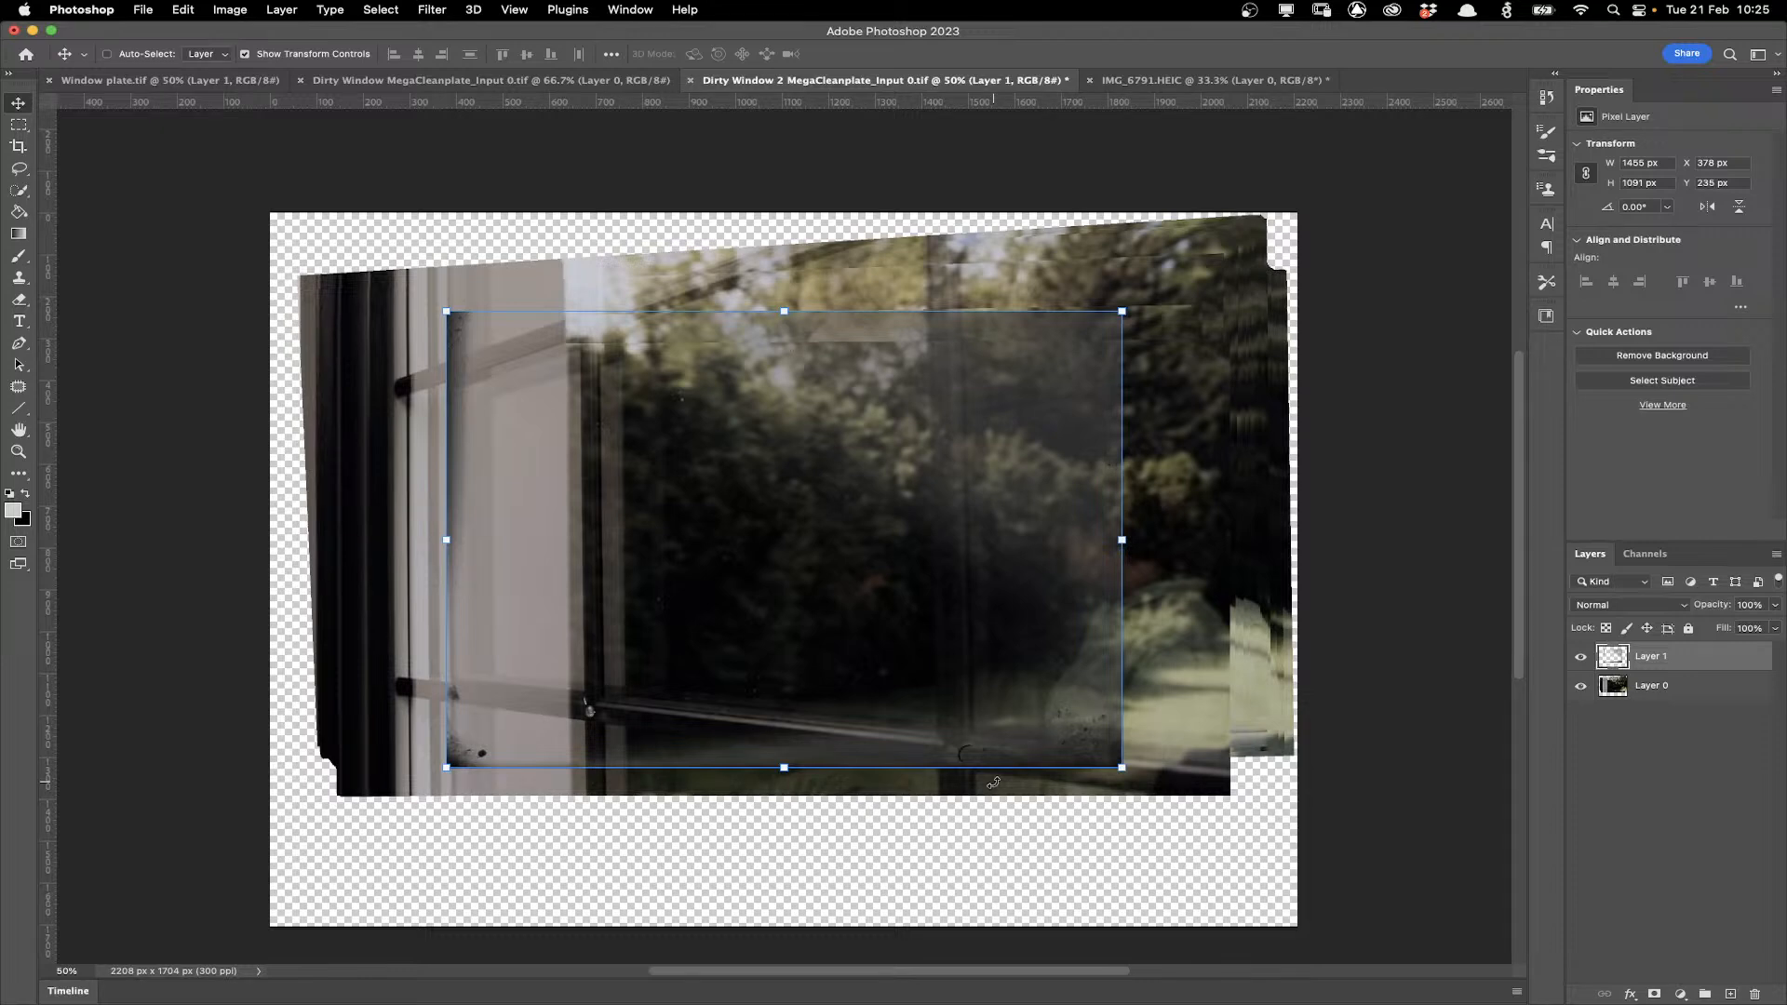
# Distort the dirt layer by moving its corners to match the perspective of the window pane.
pyautogui.click(227, 10)
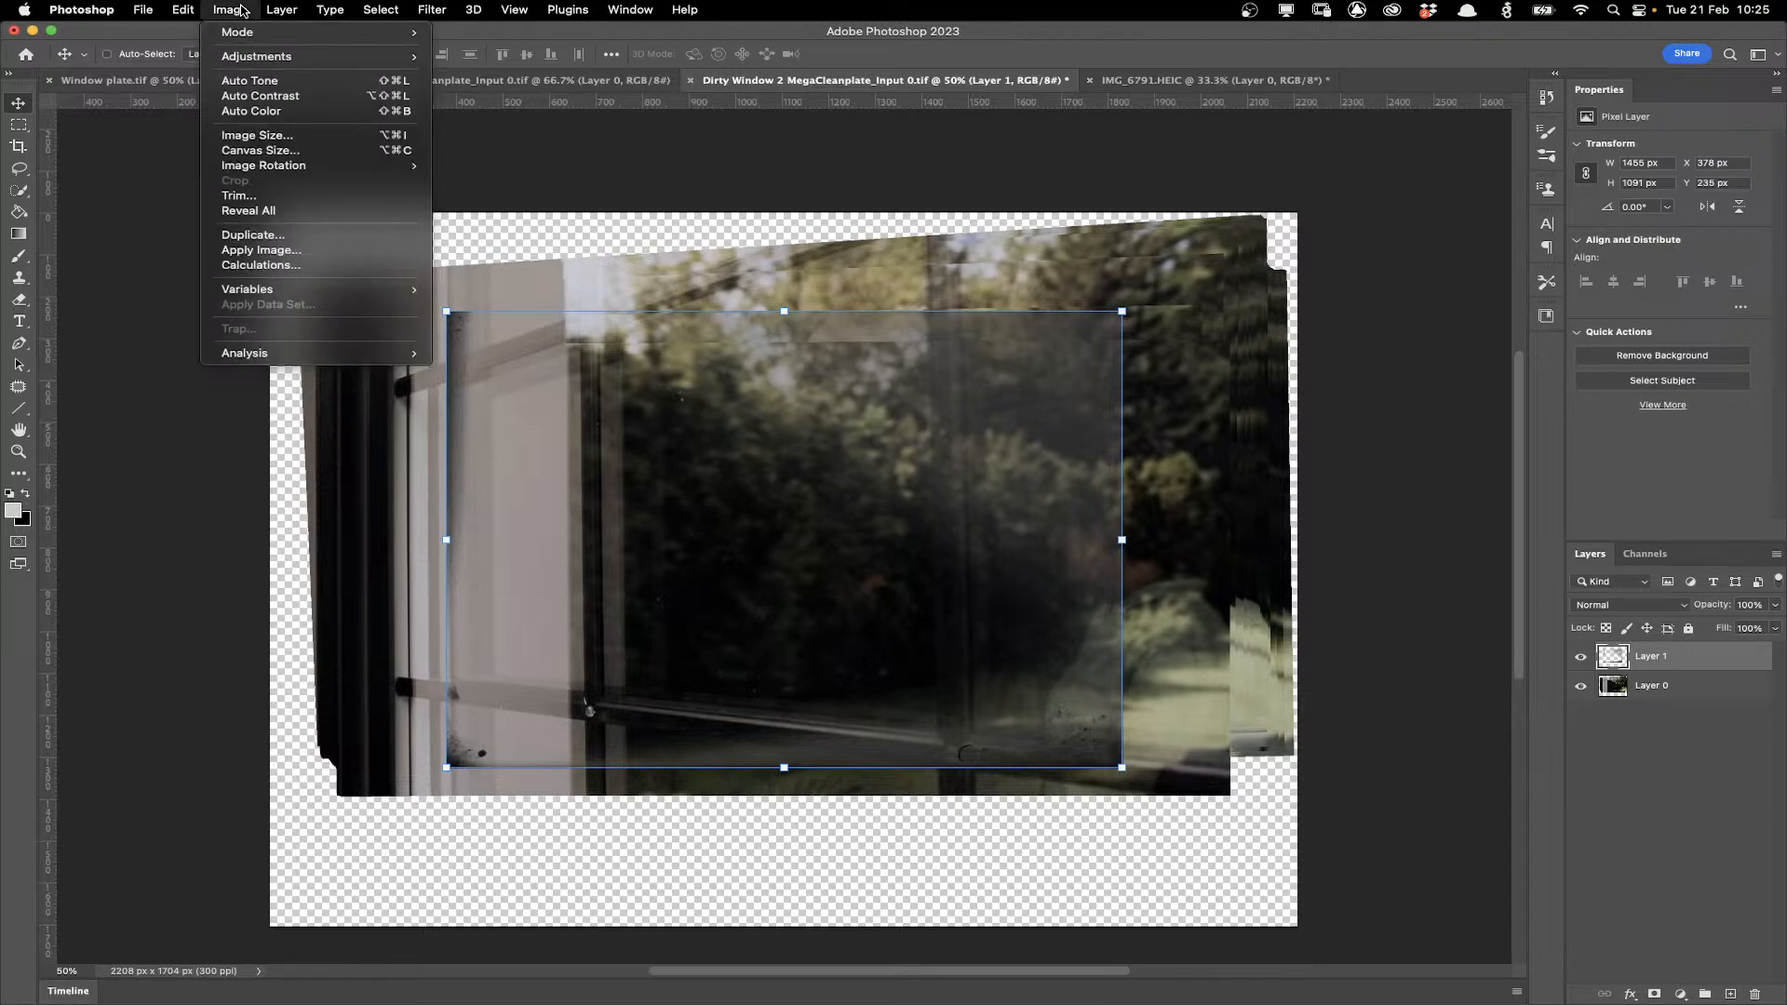
pyautogui.moveTo(182, 11)
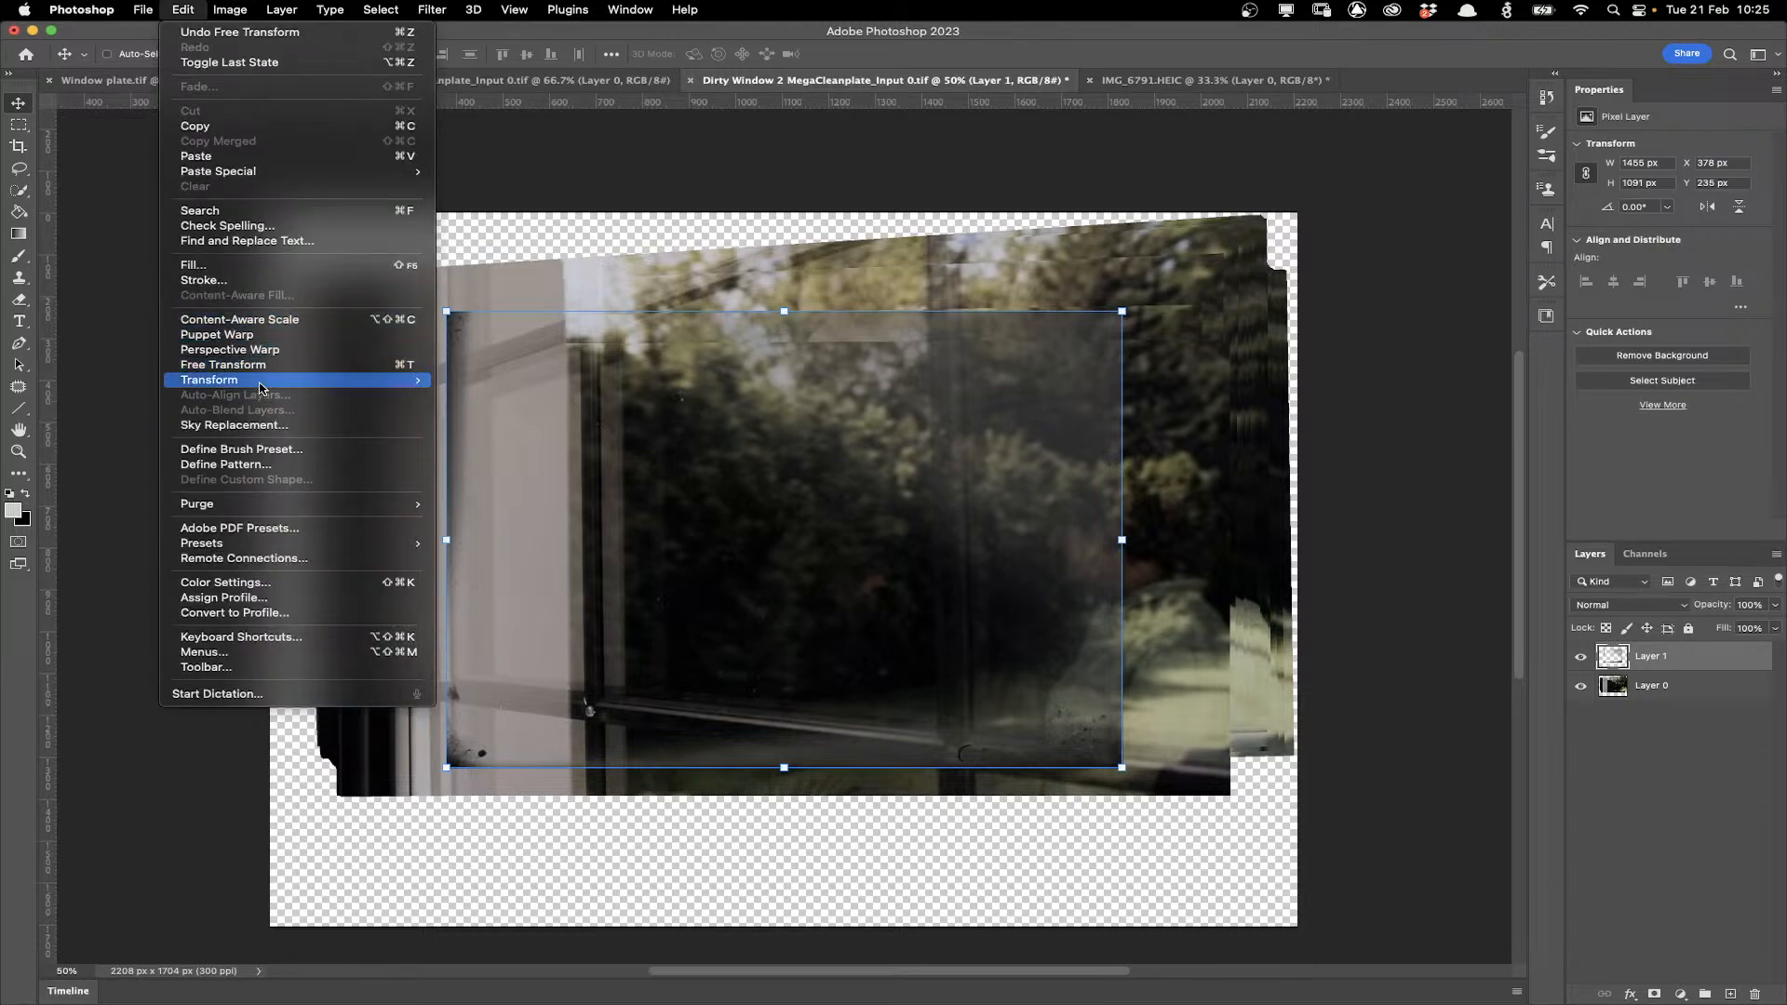
pyautogui.moveTo(262, 388)
pyautogui.click(494, 449)
pyautogui.moveTo(448, 311); pyautogui.dragTo(597, 333)
pyautogui.moveTo(447, 766); pyautogui.dragTo(599, 702)
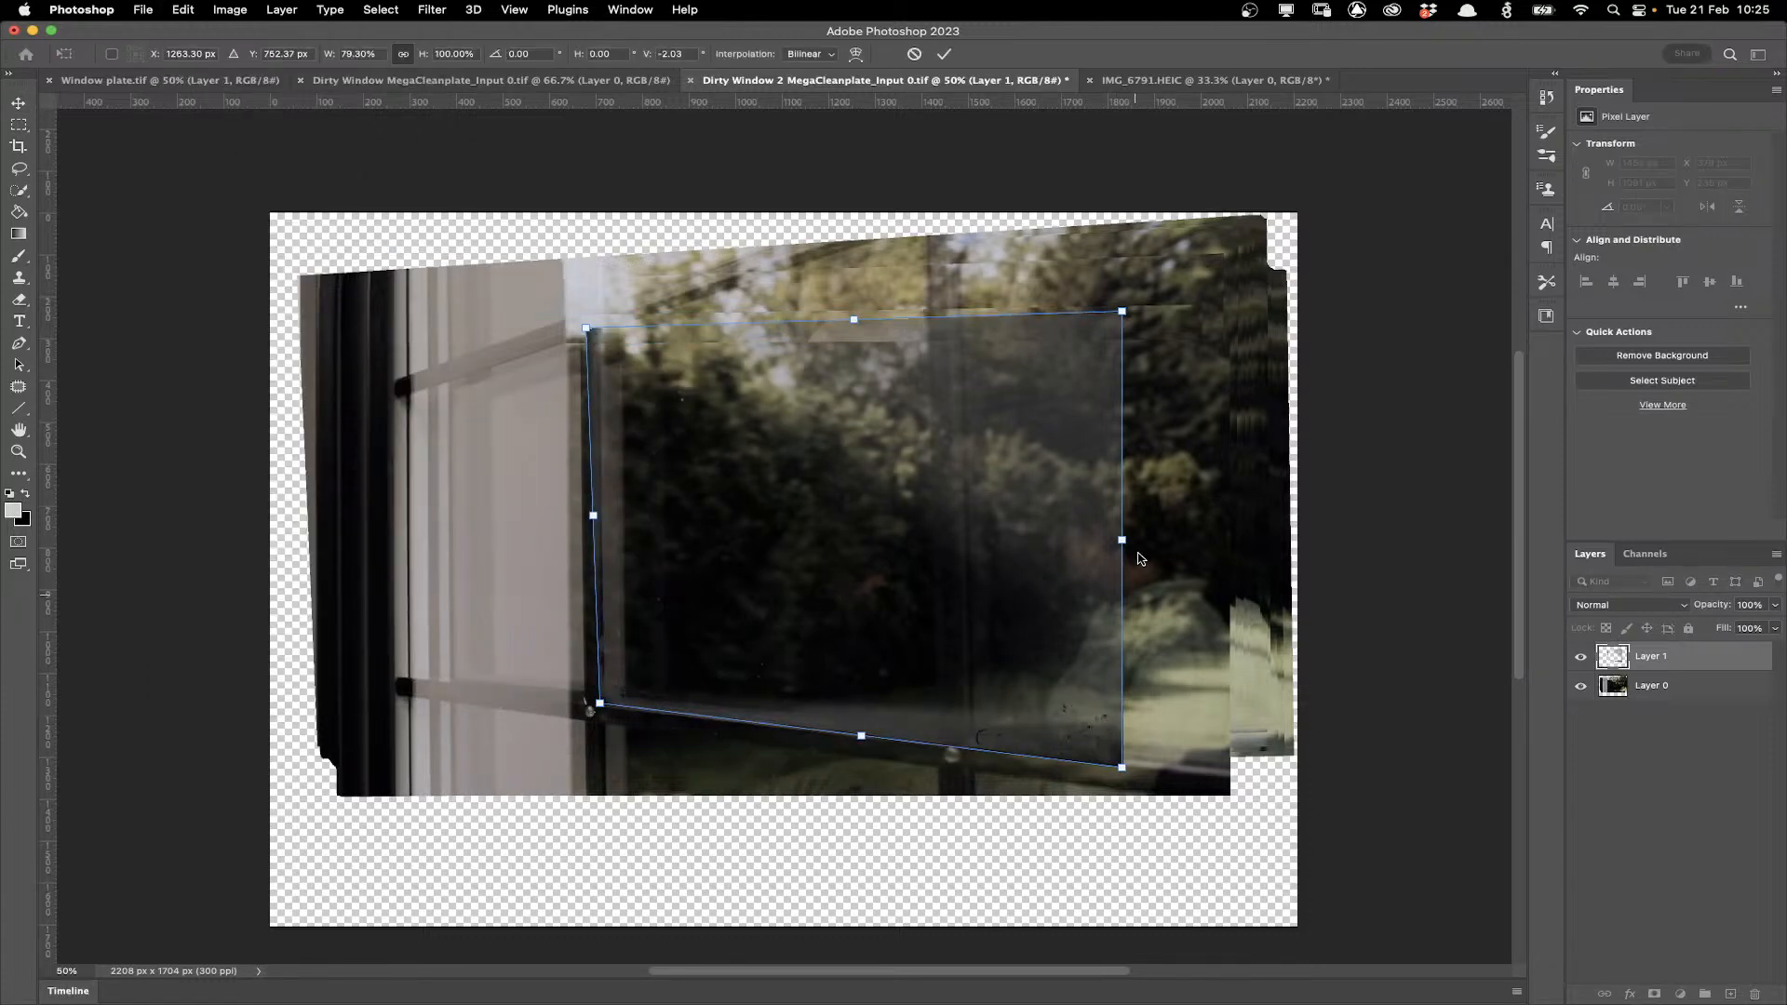
pyautogui.moveTo(1122, 540); pyautogui.dragTo(944, 505)
pyautogui.moveTo(943, 733); pyautogui.dragTo(940, 744)
pyautogui.moveTo(945, 280); pyautogui.dragTo(926, 225)
pyautogui.moveTo(941, 744); pyautogui.dragTo(941, 741)
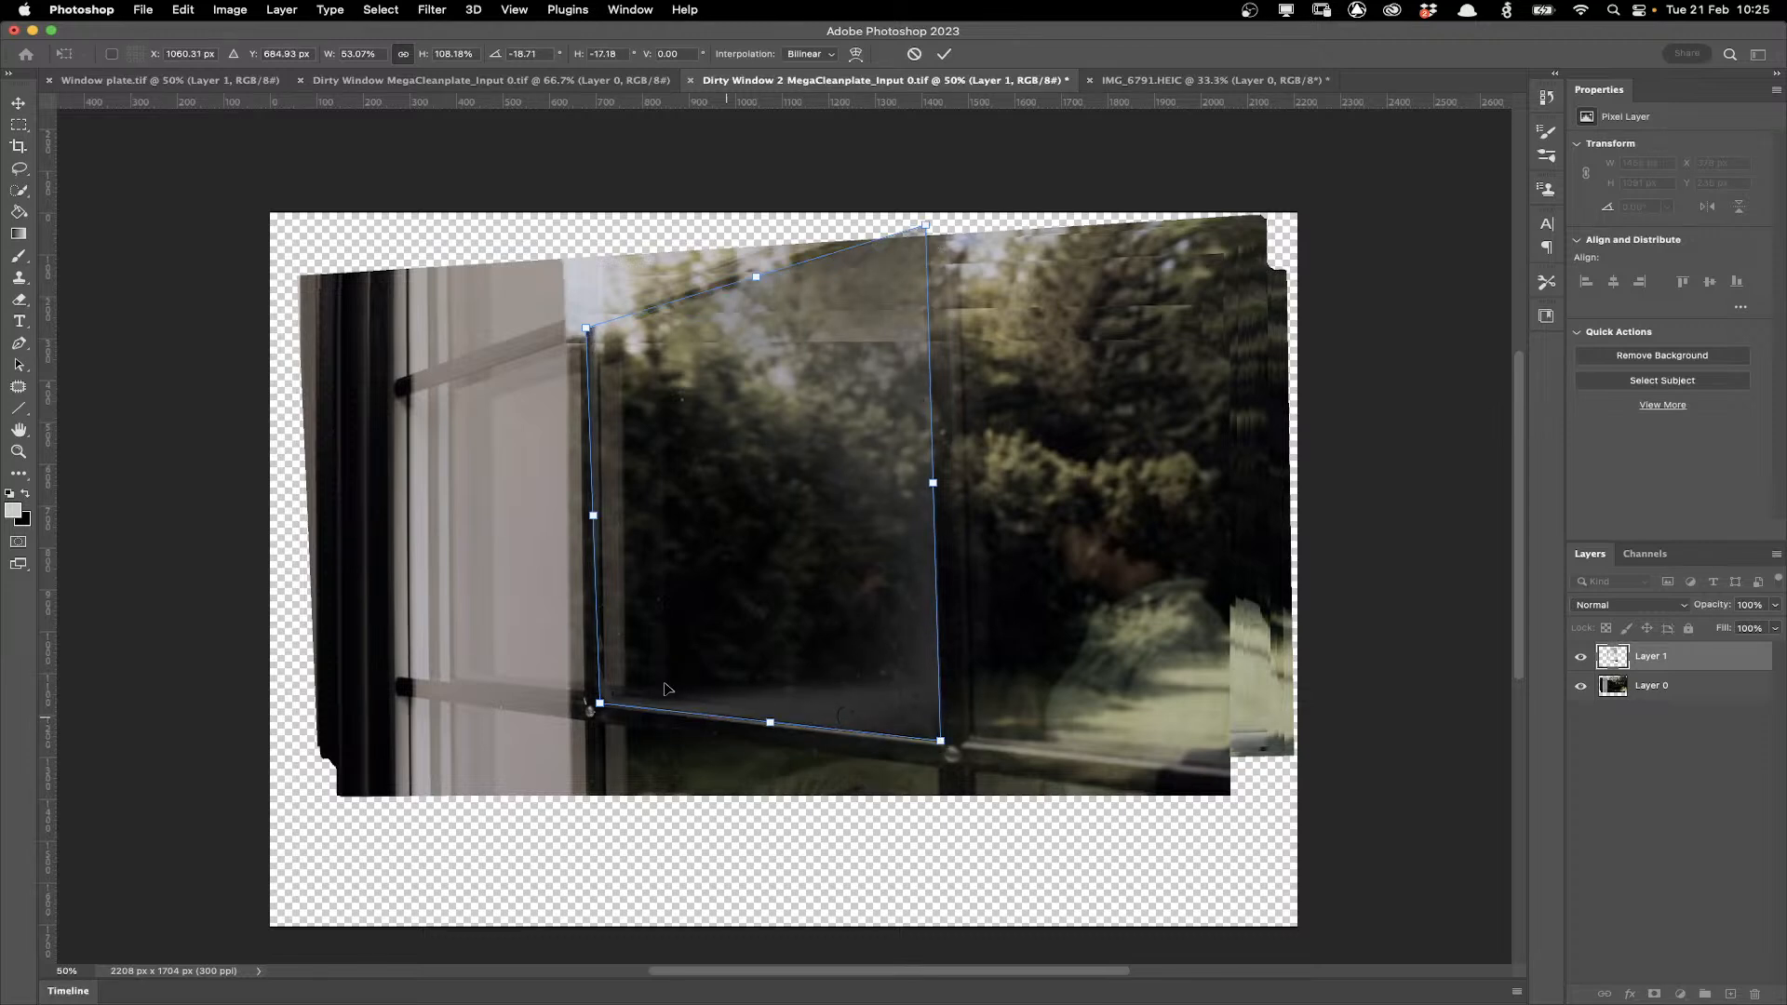
pyautogui.moveTo(594, 321); pyautogui.dragTo(603, 321)
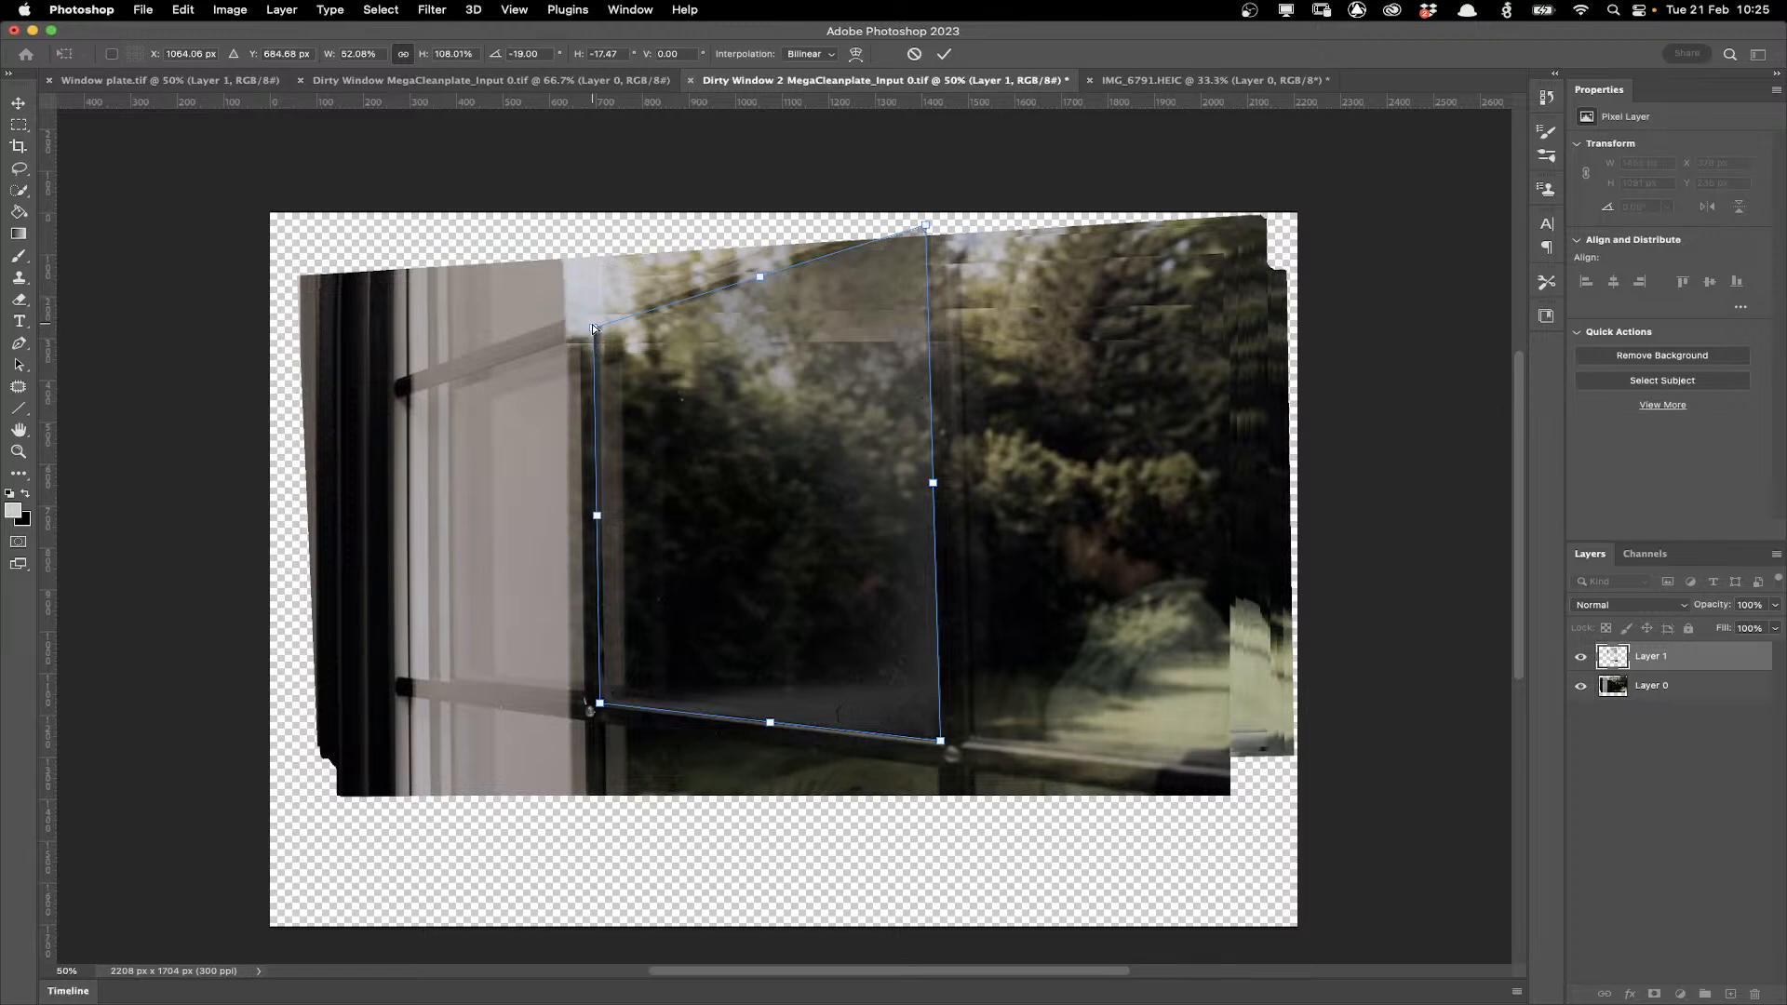
pyautogui.moveTo(592, 329); pyautogui.dragTo(593, 331)
pyautogui.moveTo(940, 741); pyautogui.dragTo(938, 741)
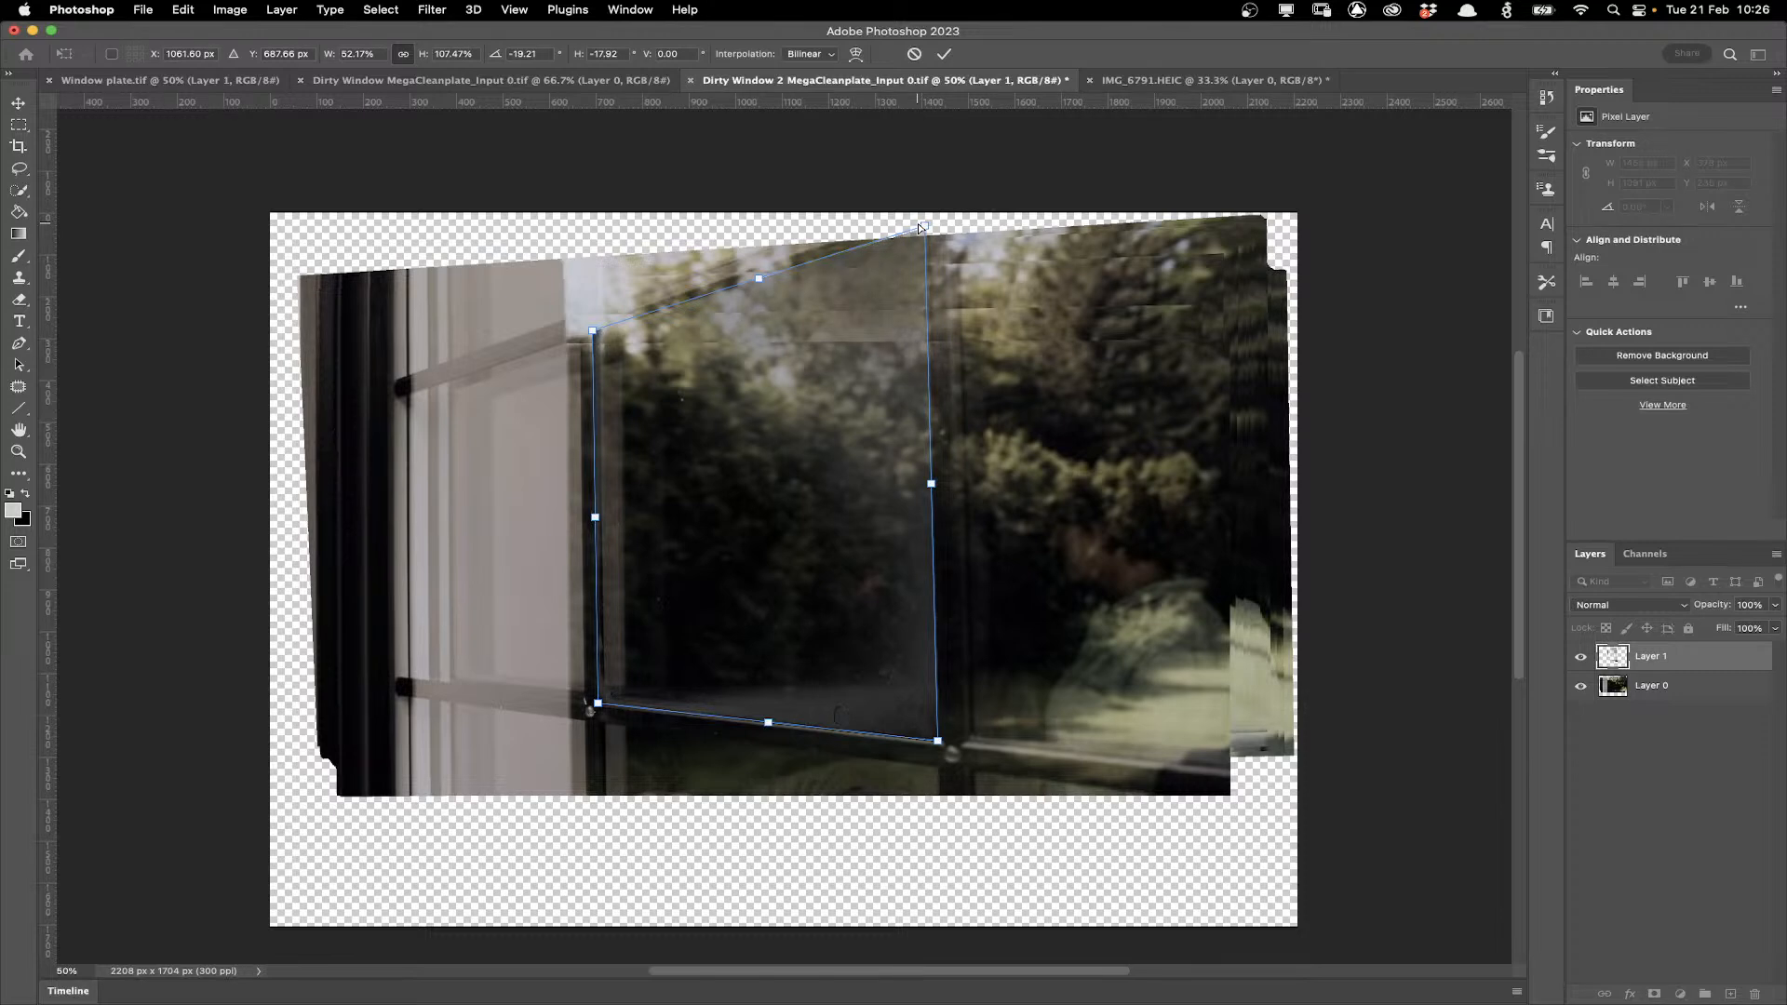
pyautogui.click(21, 128)
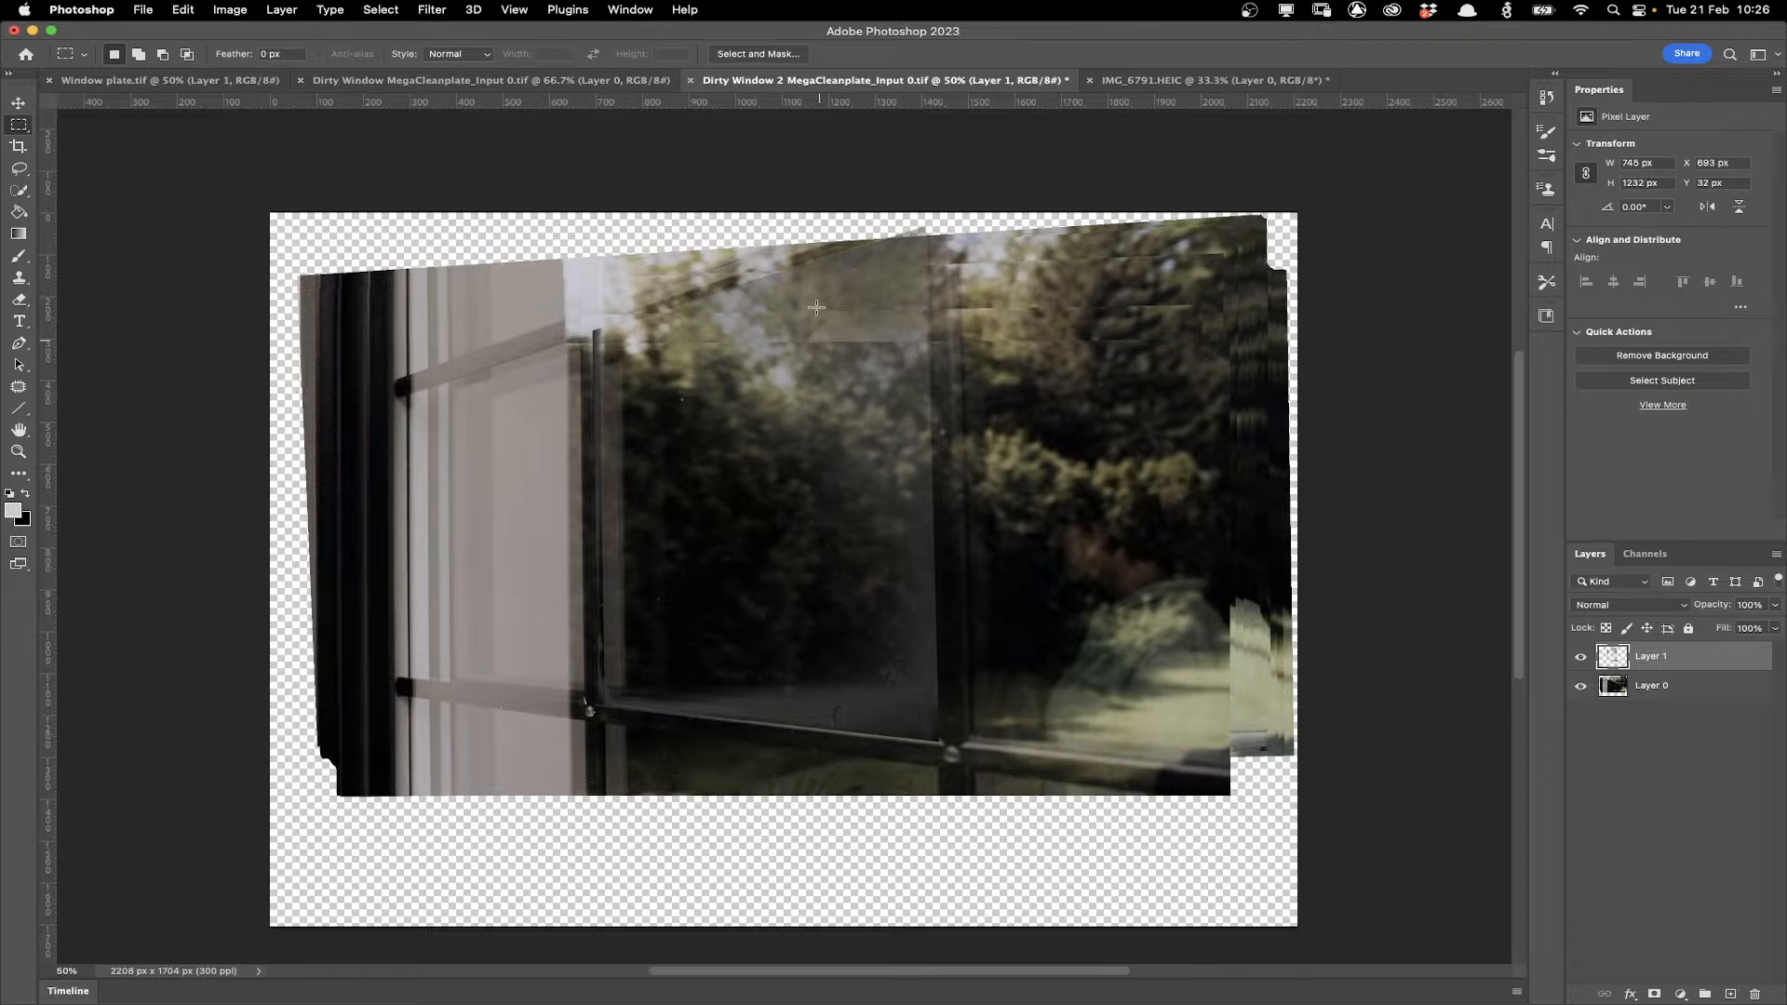
# Add a new layer above the photo and fill it with light grey as a backdrop.
pyautogui.click(1580, 689)
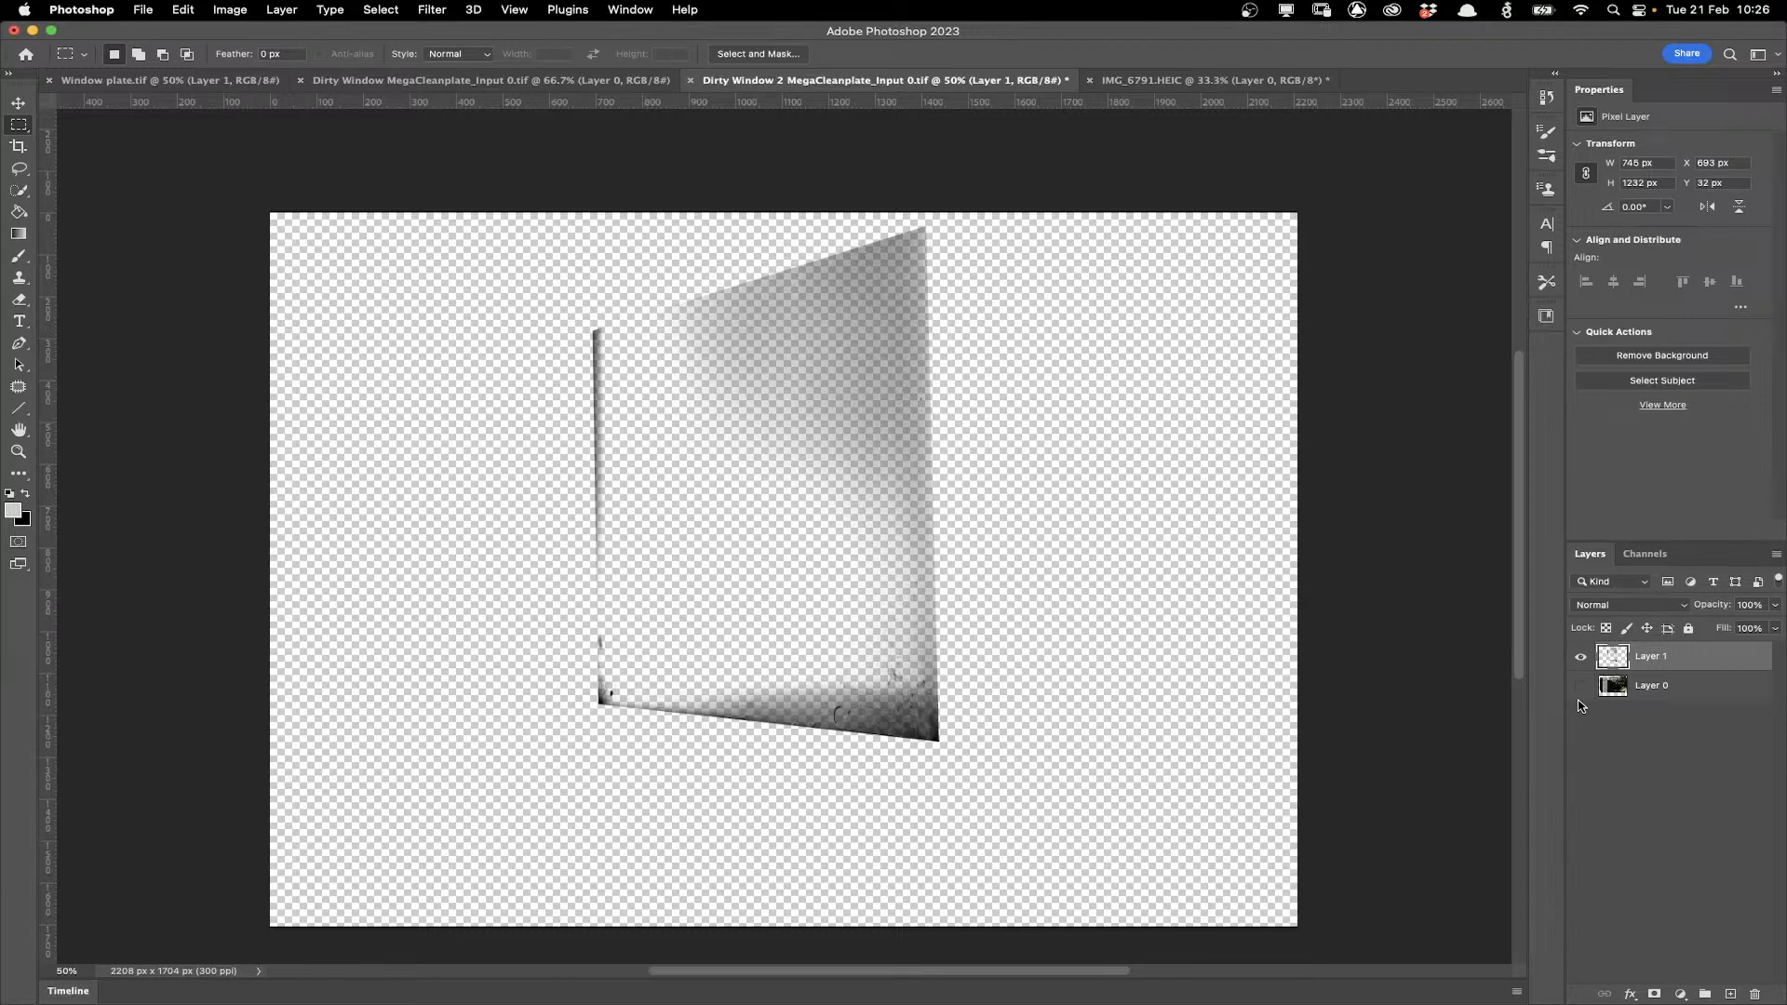
pyautogui.click(1580, 689)
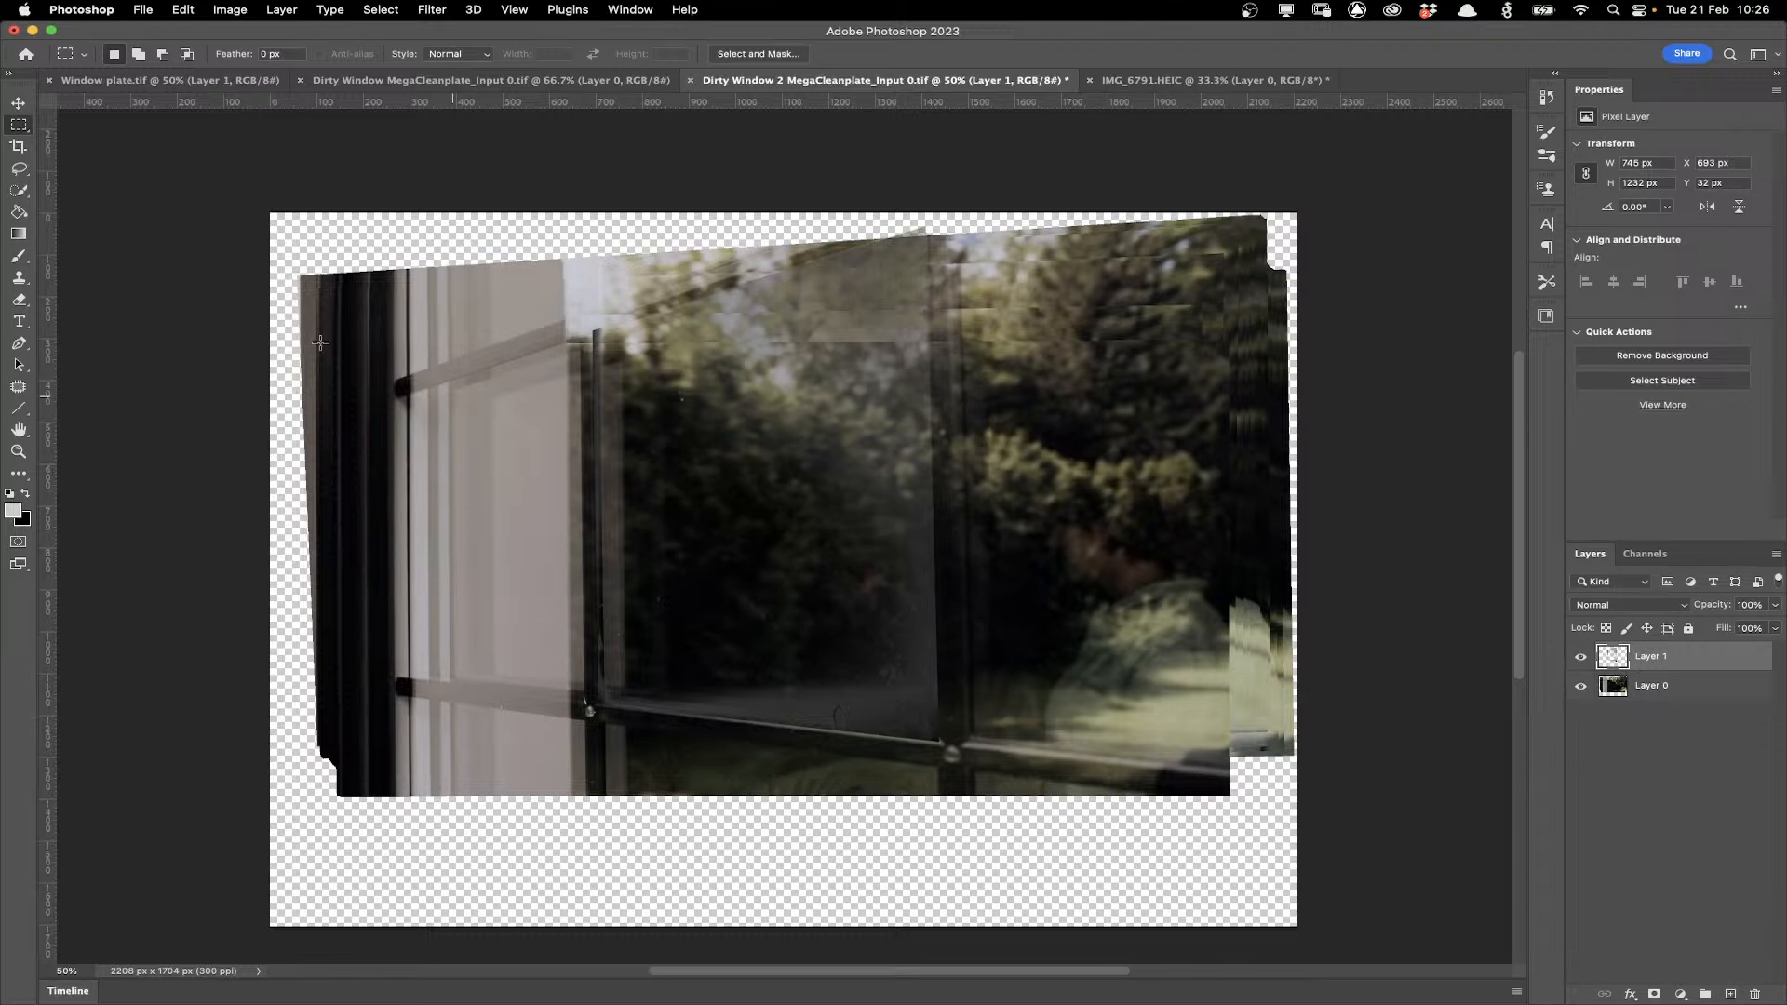
pyautogui.click(19, 299)
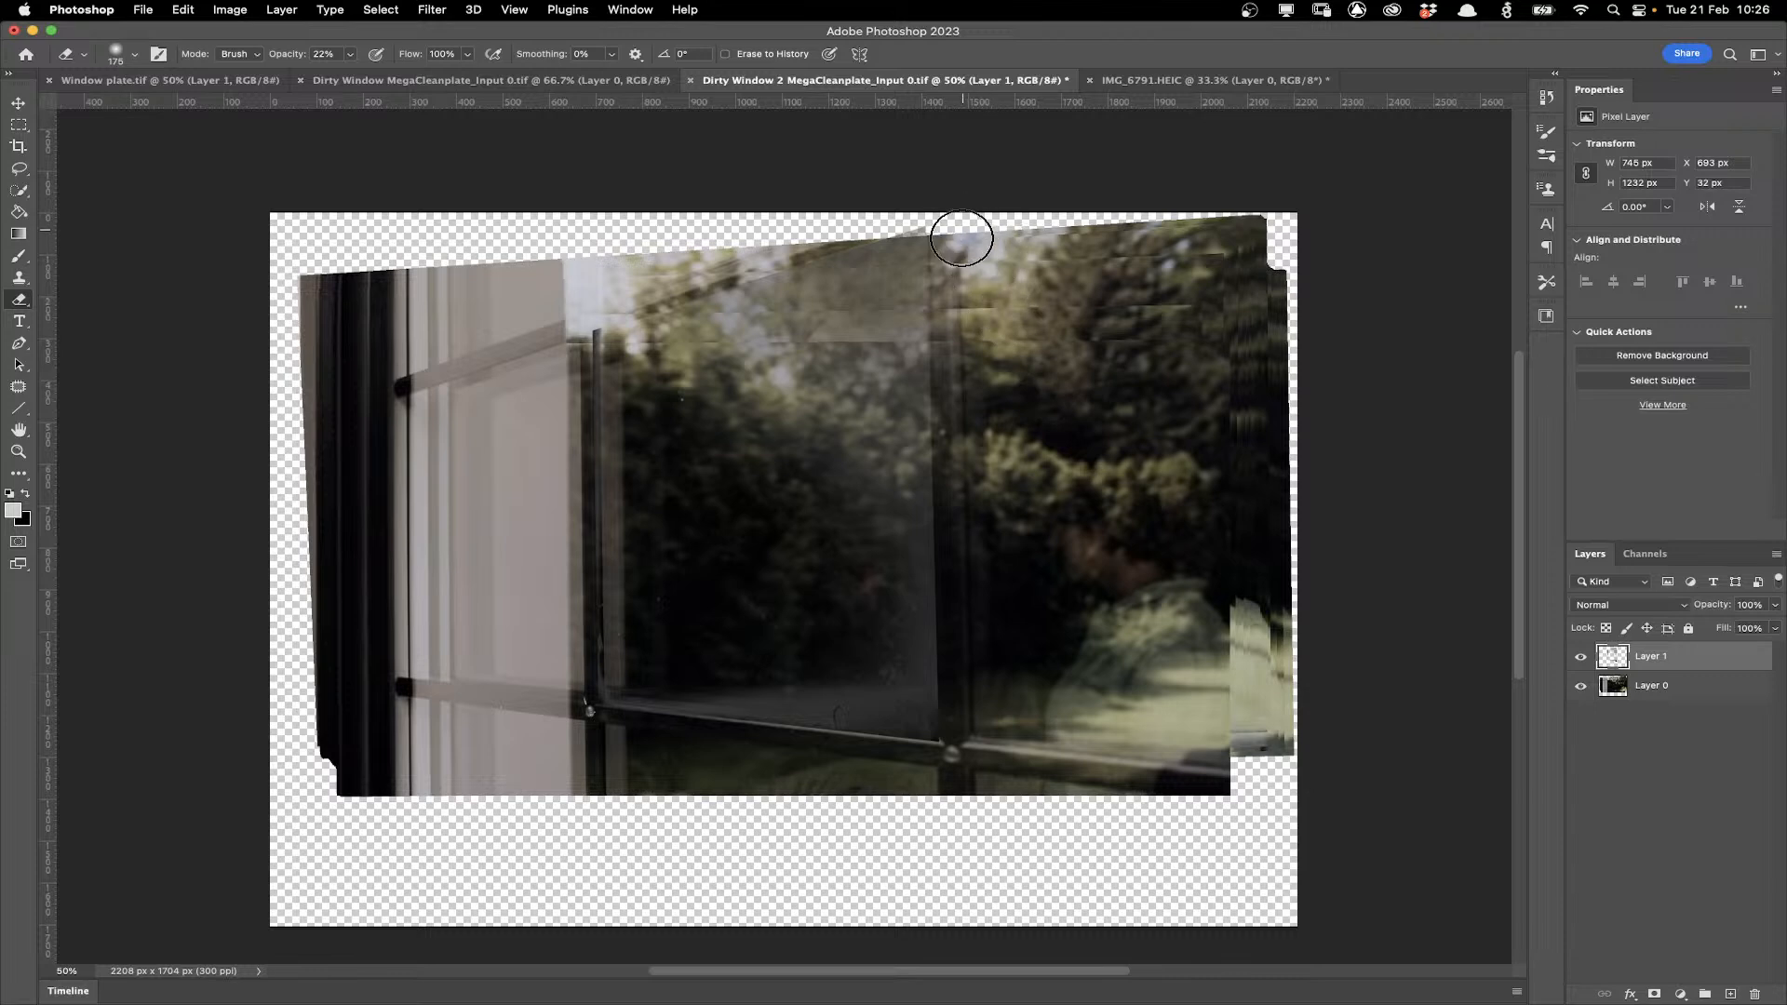
pyautogui.click(1690, 689)
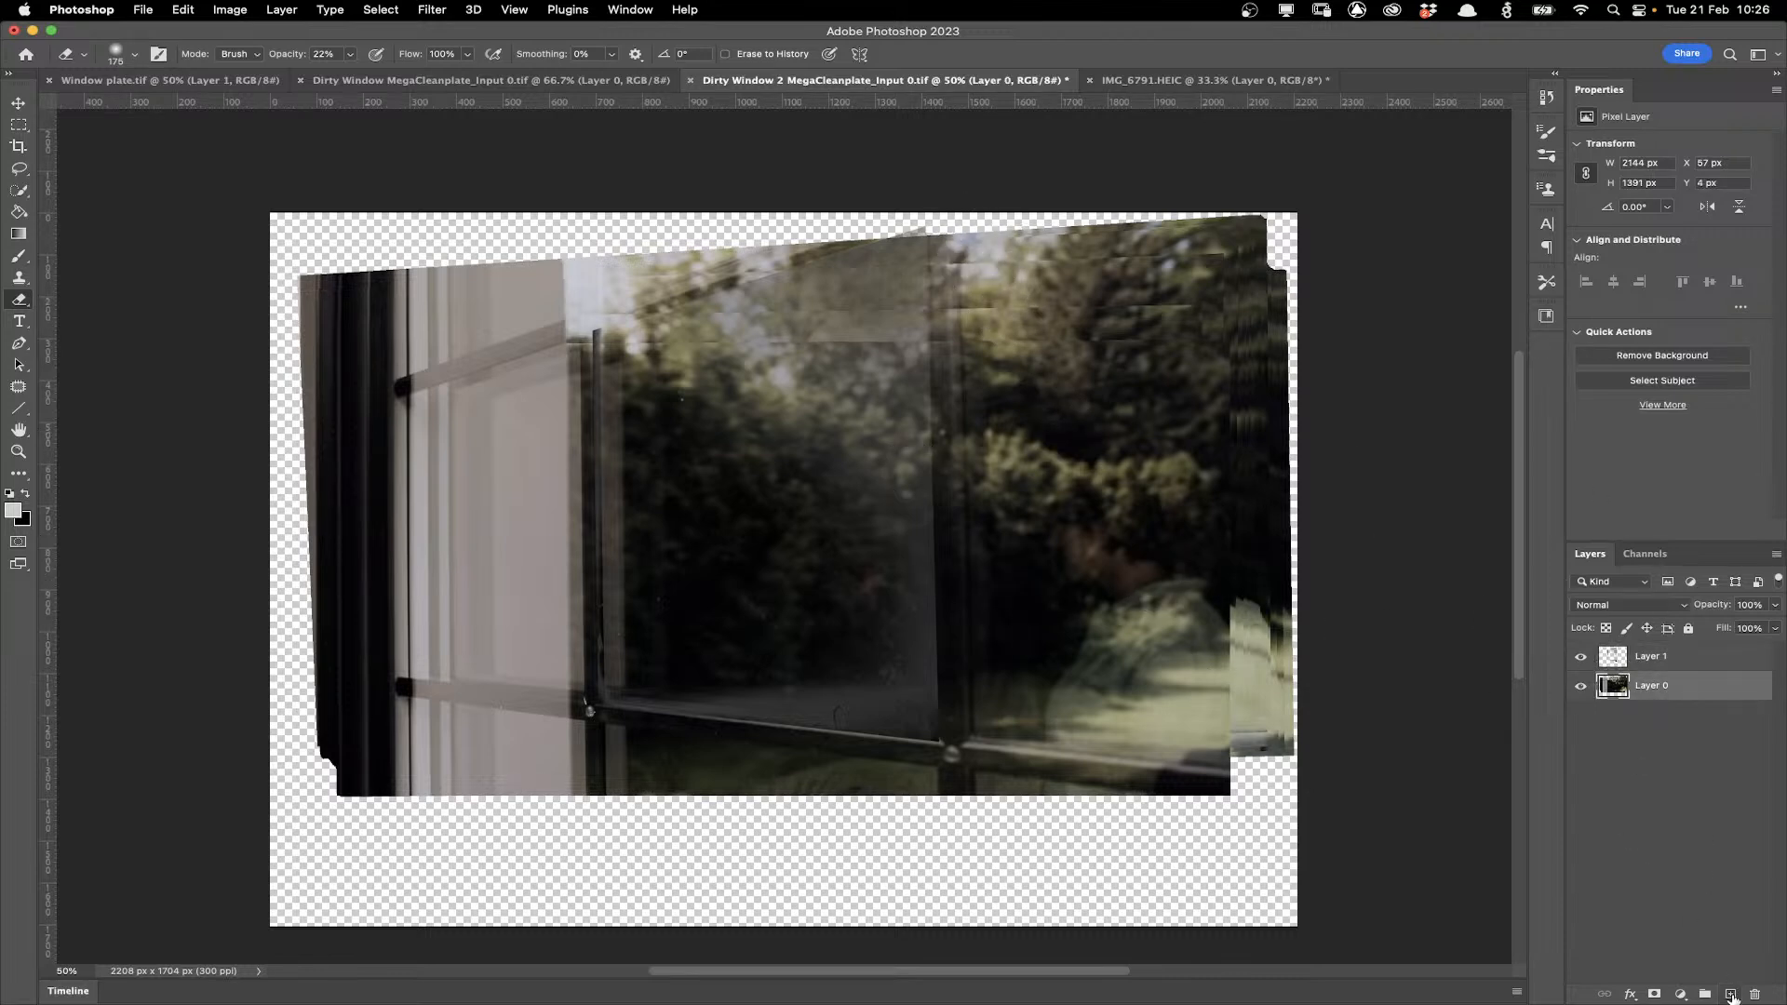
pyautogui.click(1730, 996)
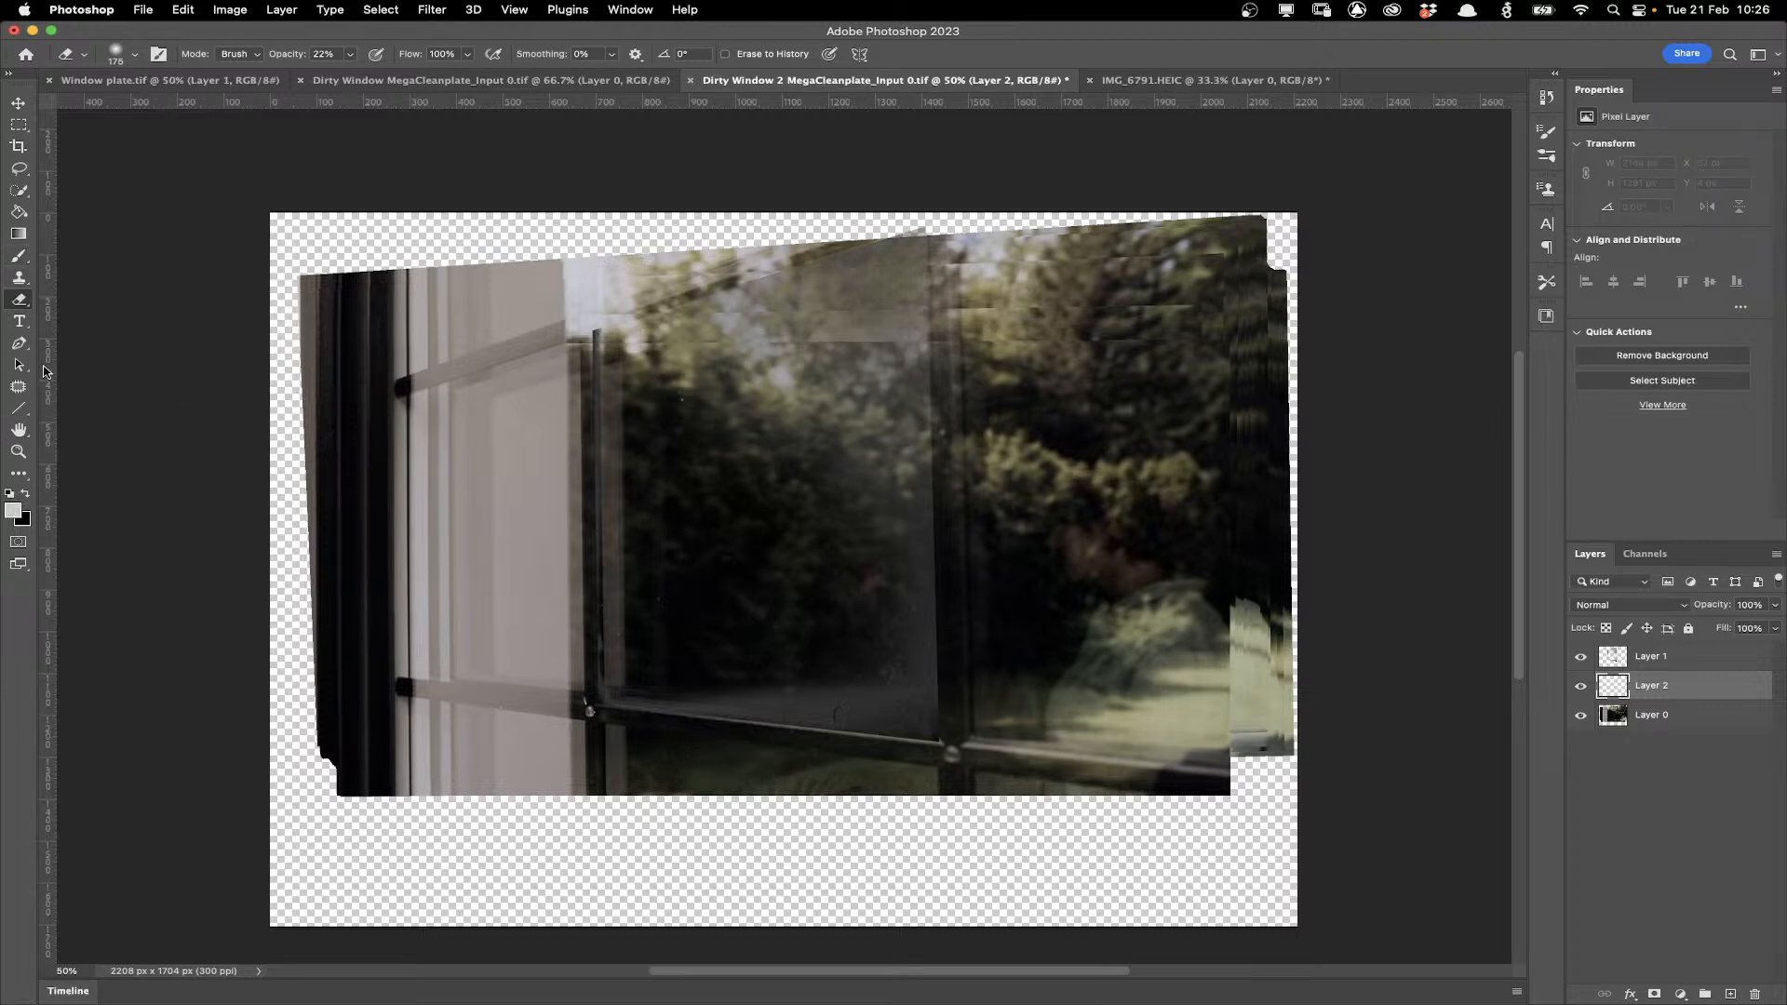
pyautogui.click(19, 211)
pyautogui.click(1212, 823)
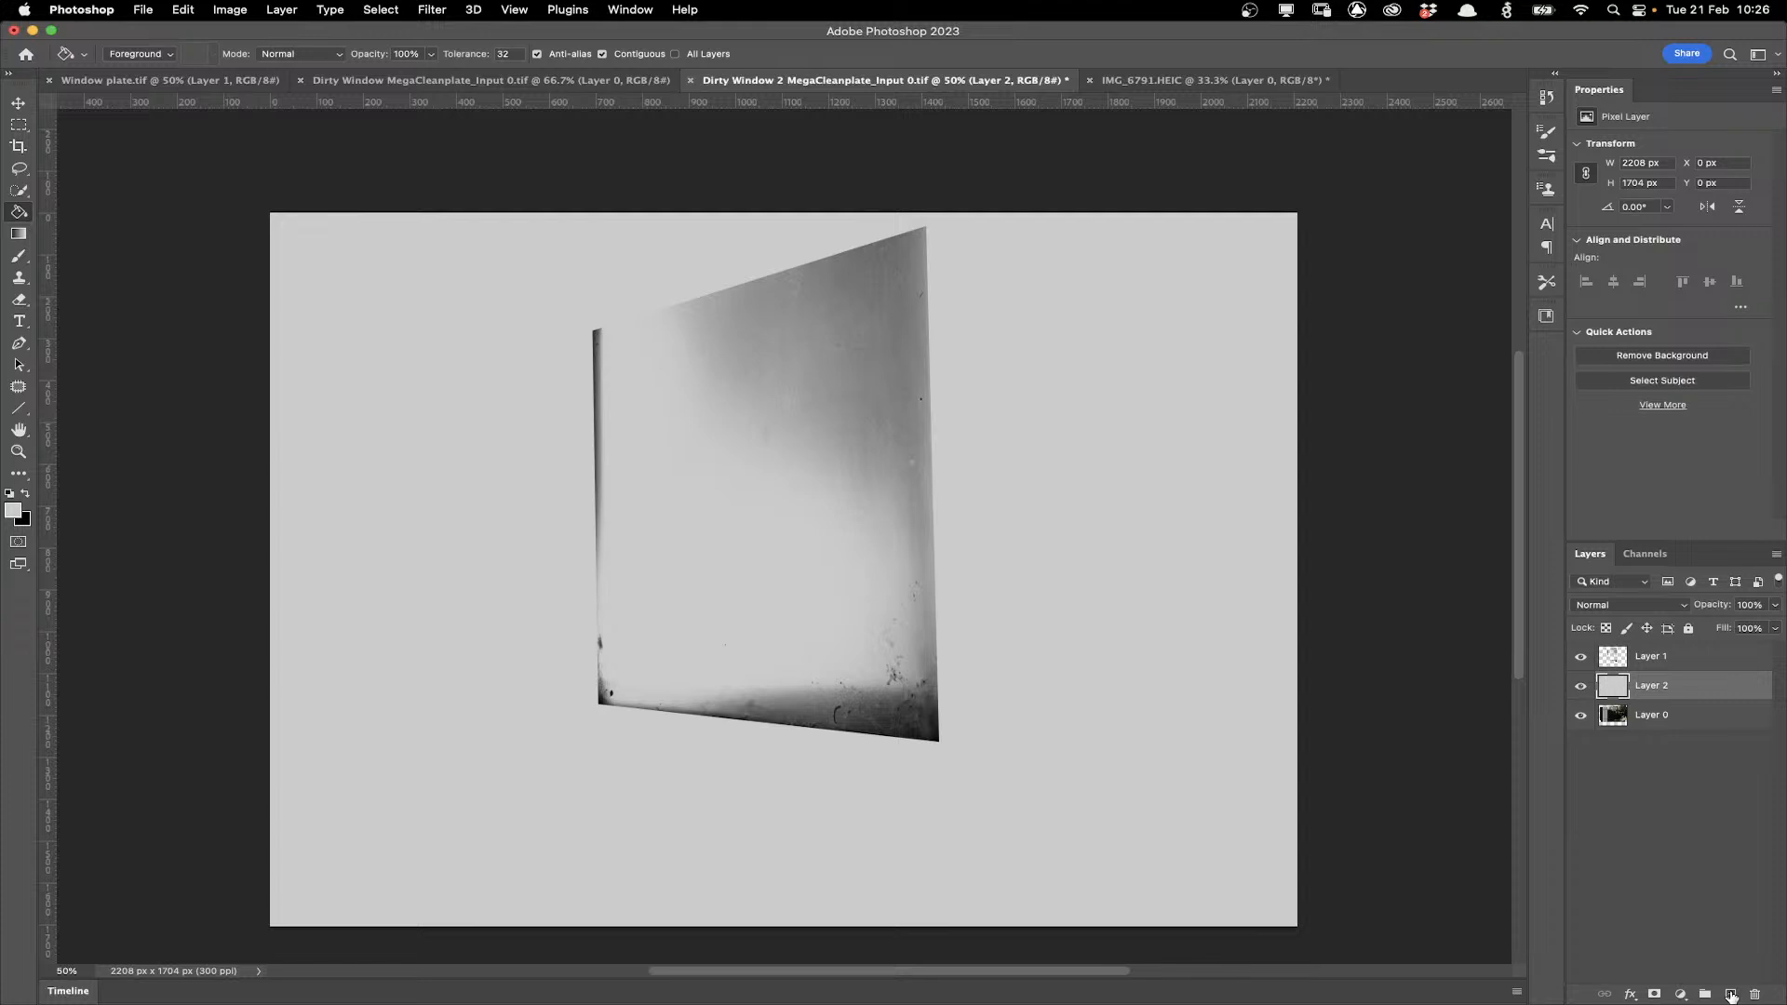
# Add another new layer, fill it with black, and hide it.
pyautogui.click(1730, 995)
pyautogui.click(25, 493)
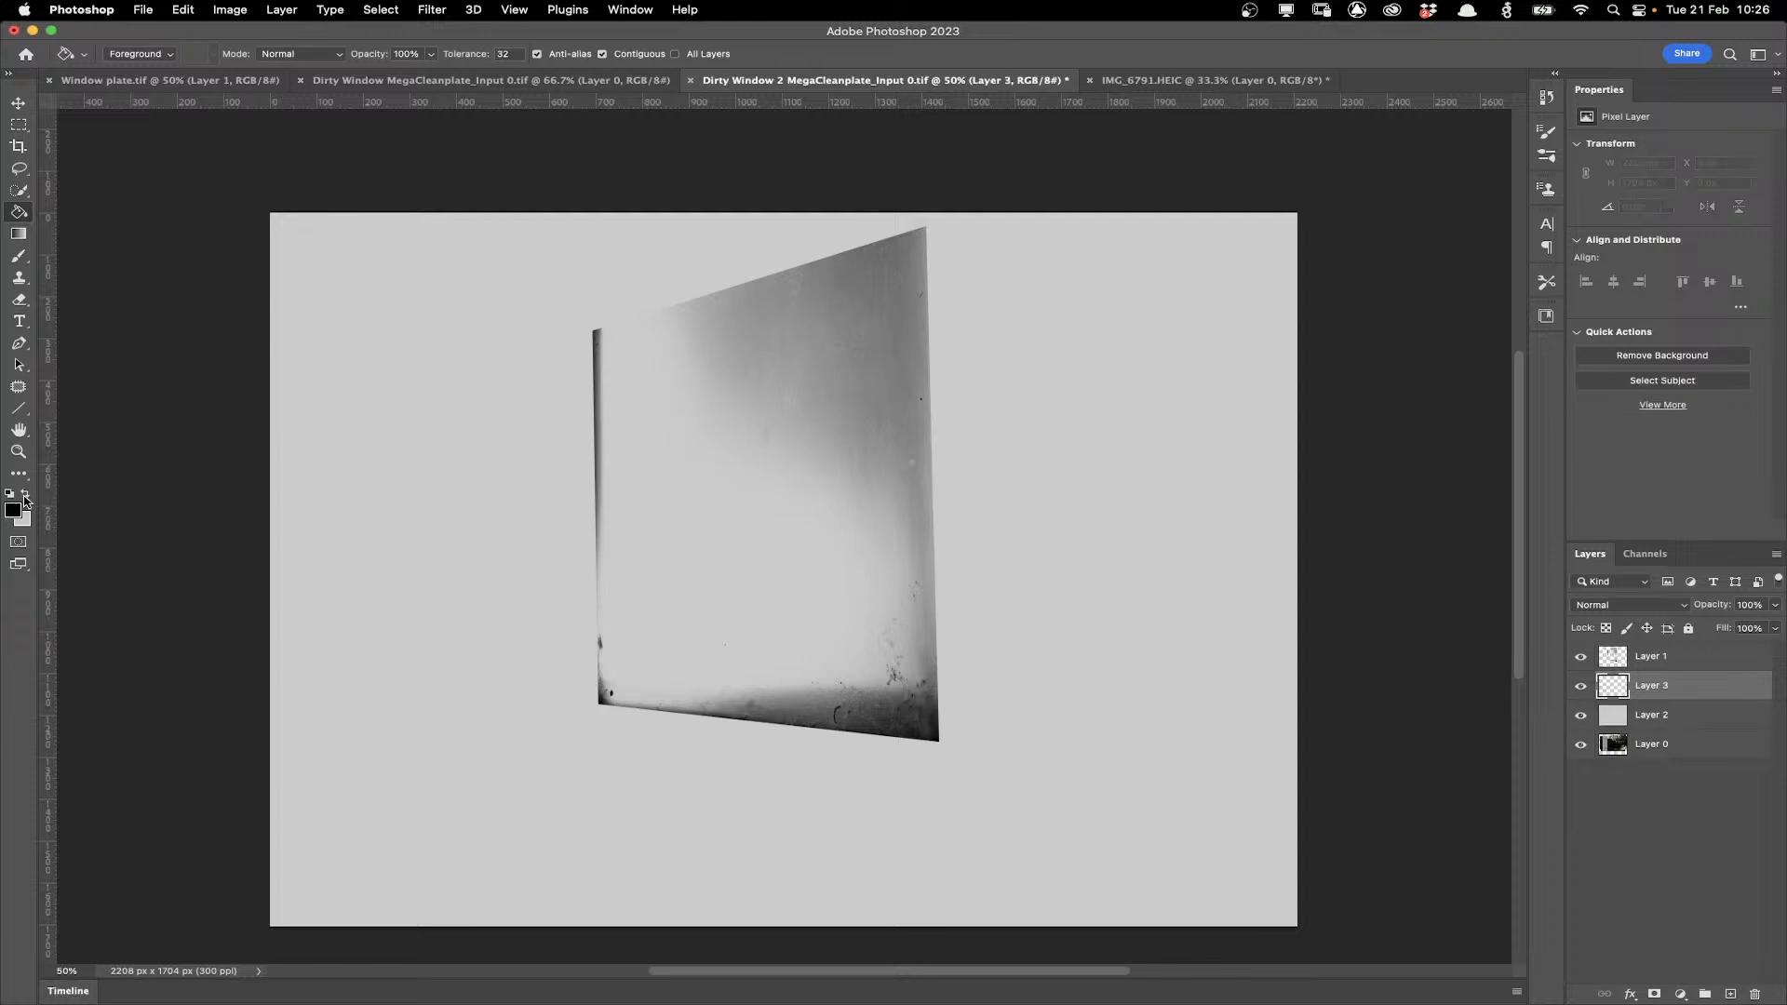
pyautogui.click(390, 563)
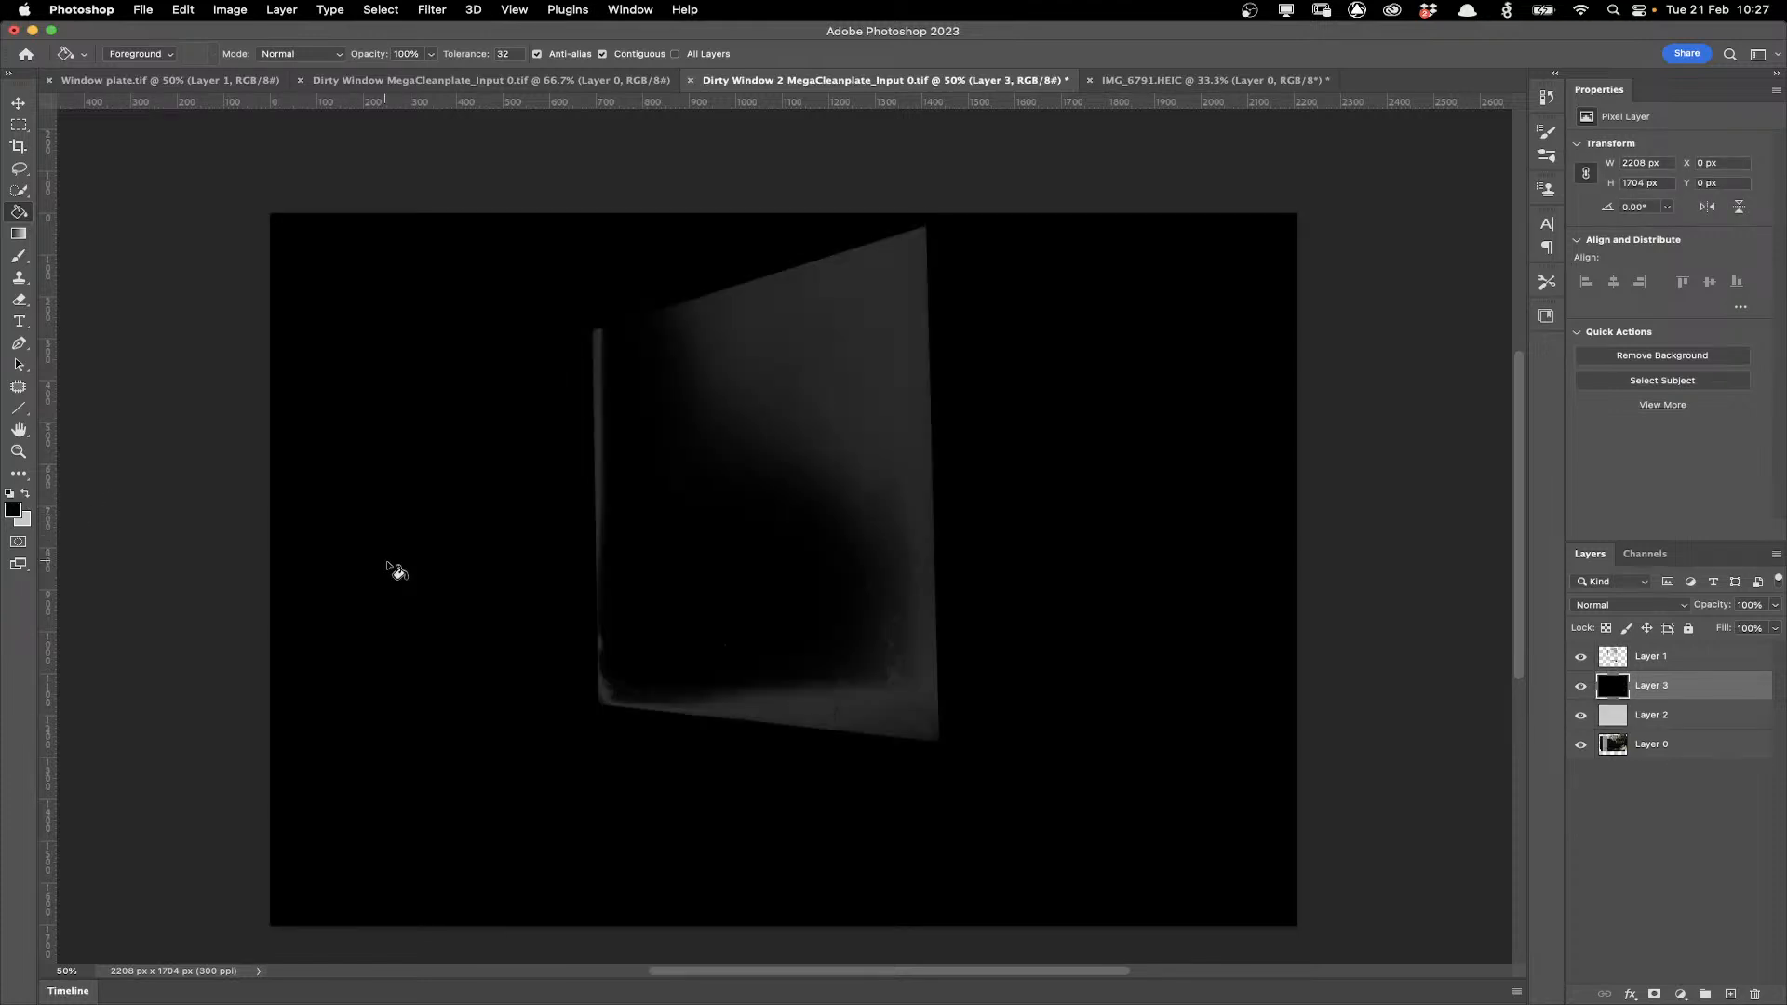
pyautogui.click(1580, 686)
pyautogui.click(1580, 686)
pyautogui.click(1580, 686)
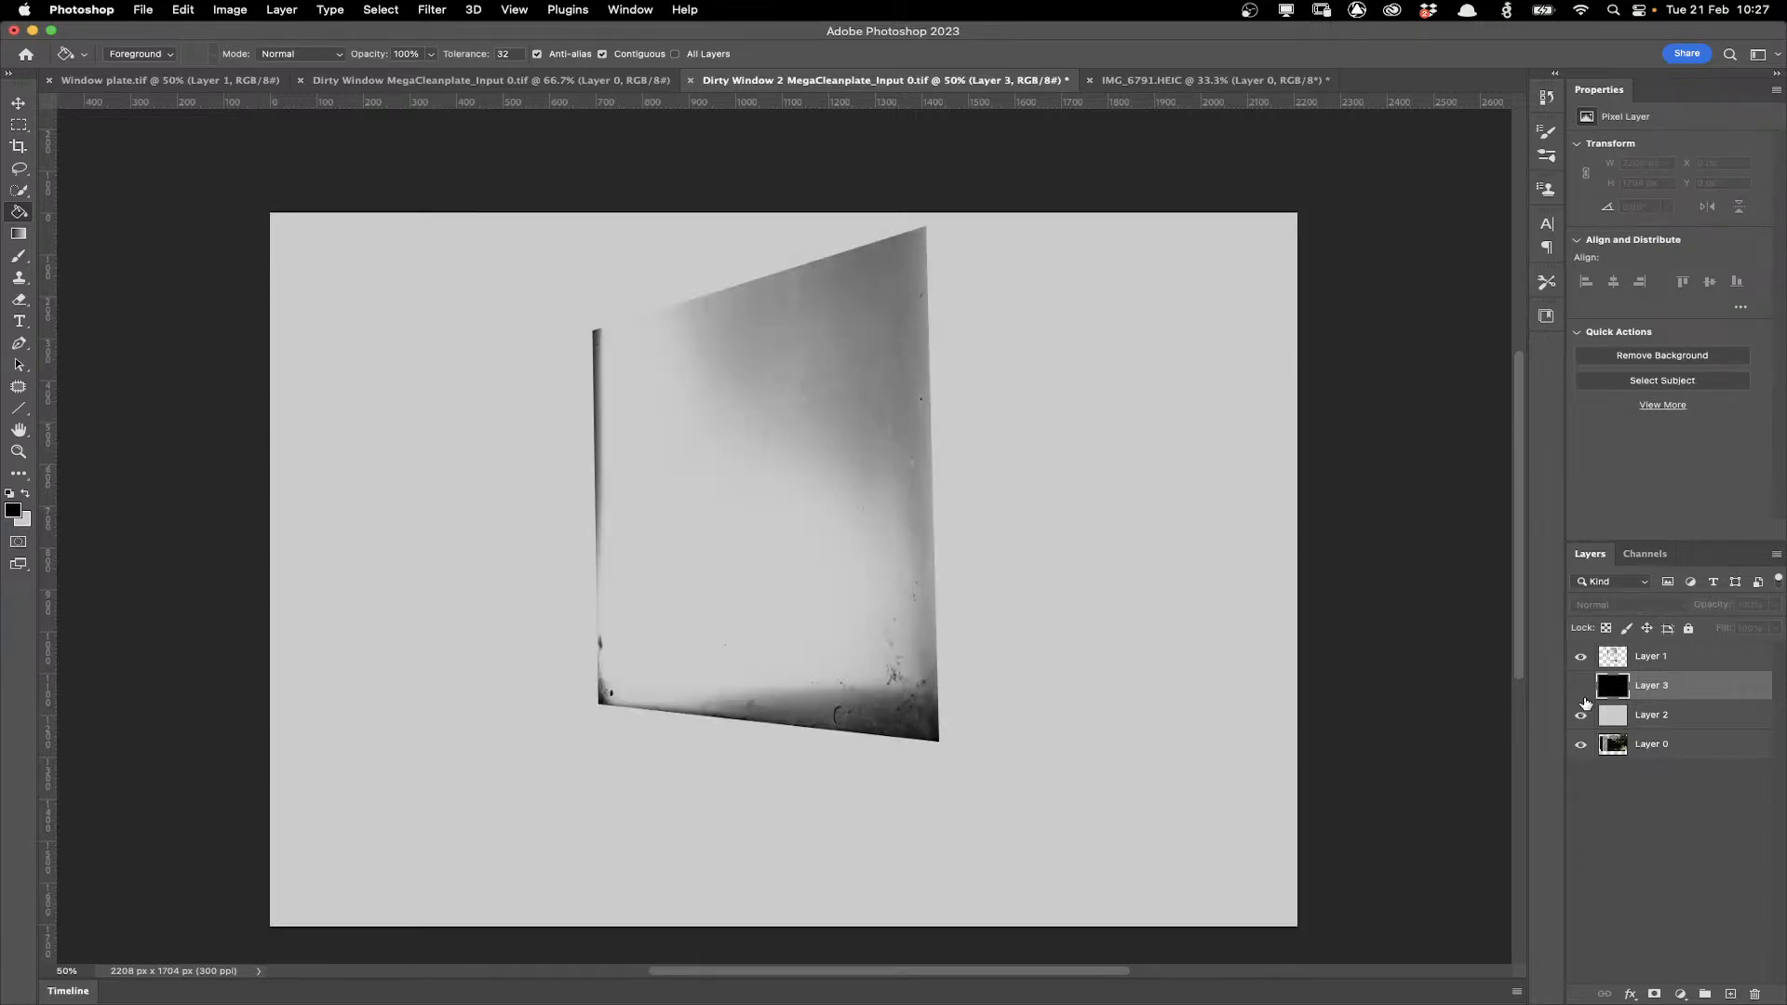
# Erase the dirt layer's hard edges with a soft Eraser at 88% opacity.
pyautogui.click(1652, 656)
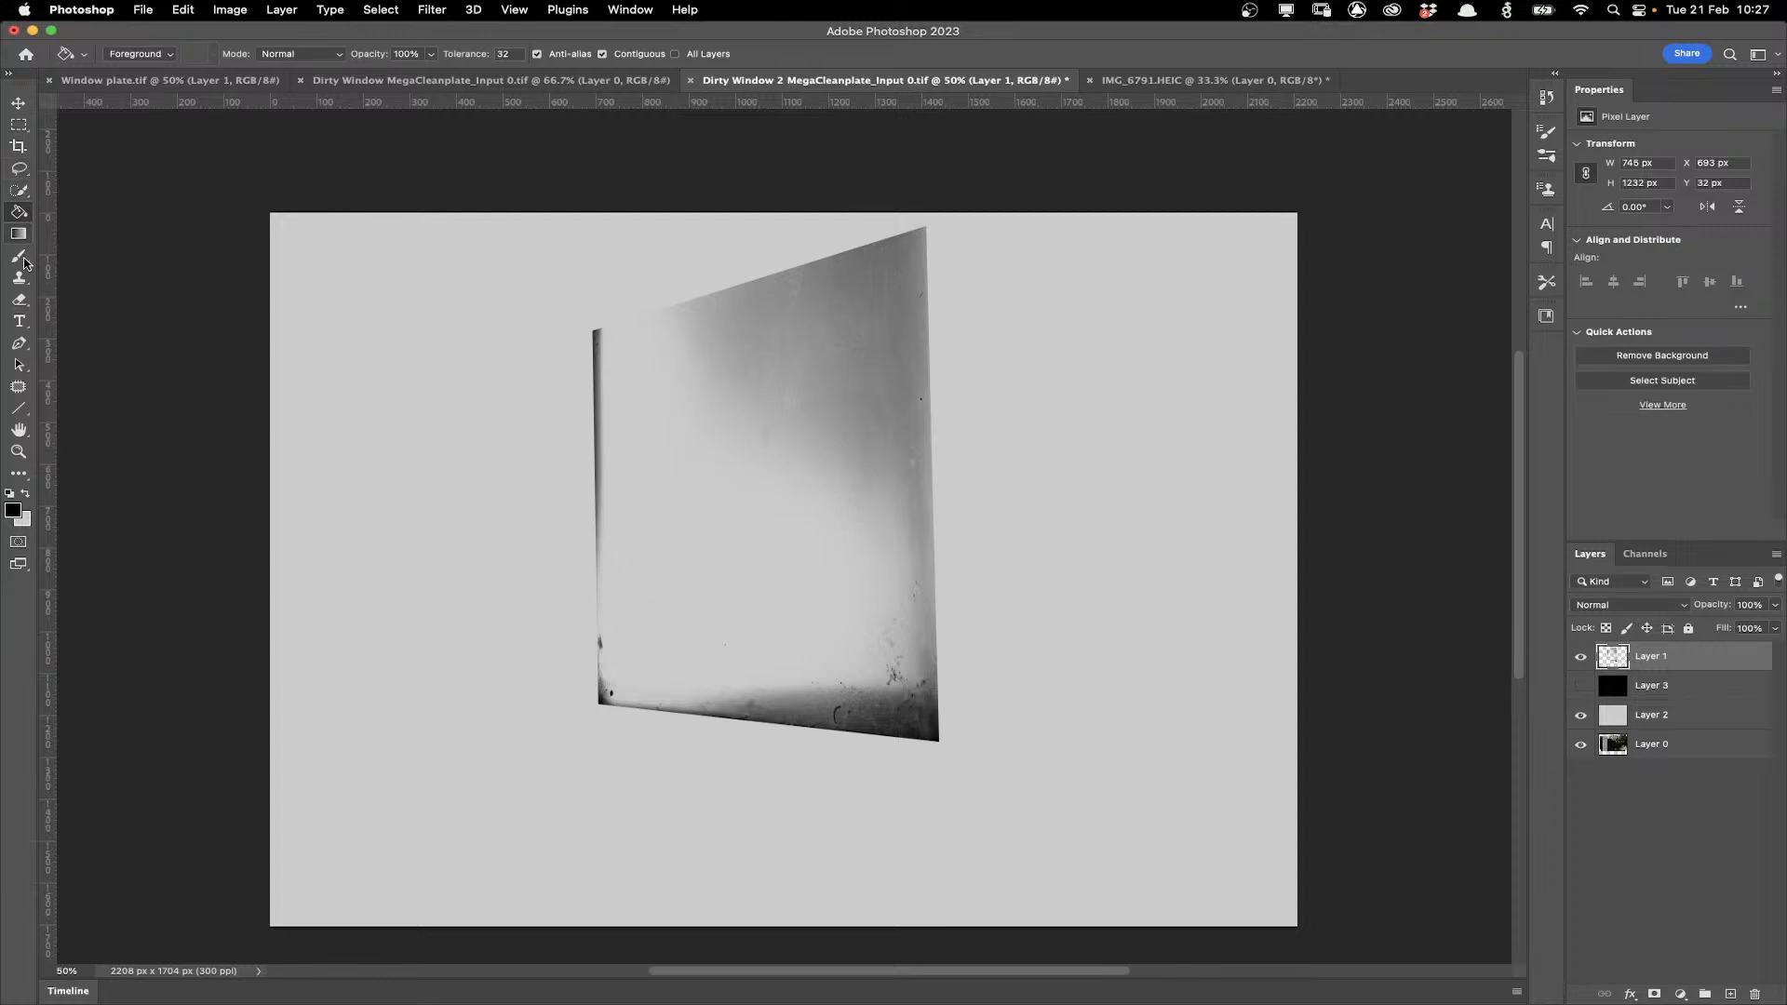
pyautogui.click(19, 299)
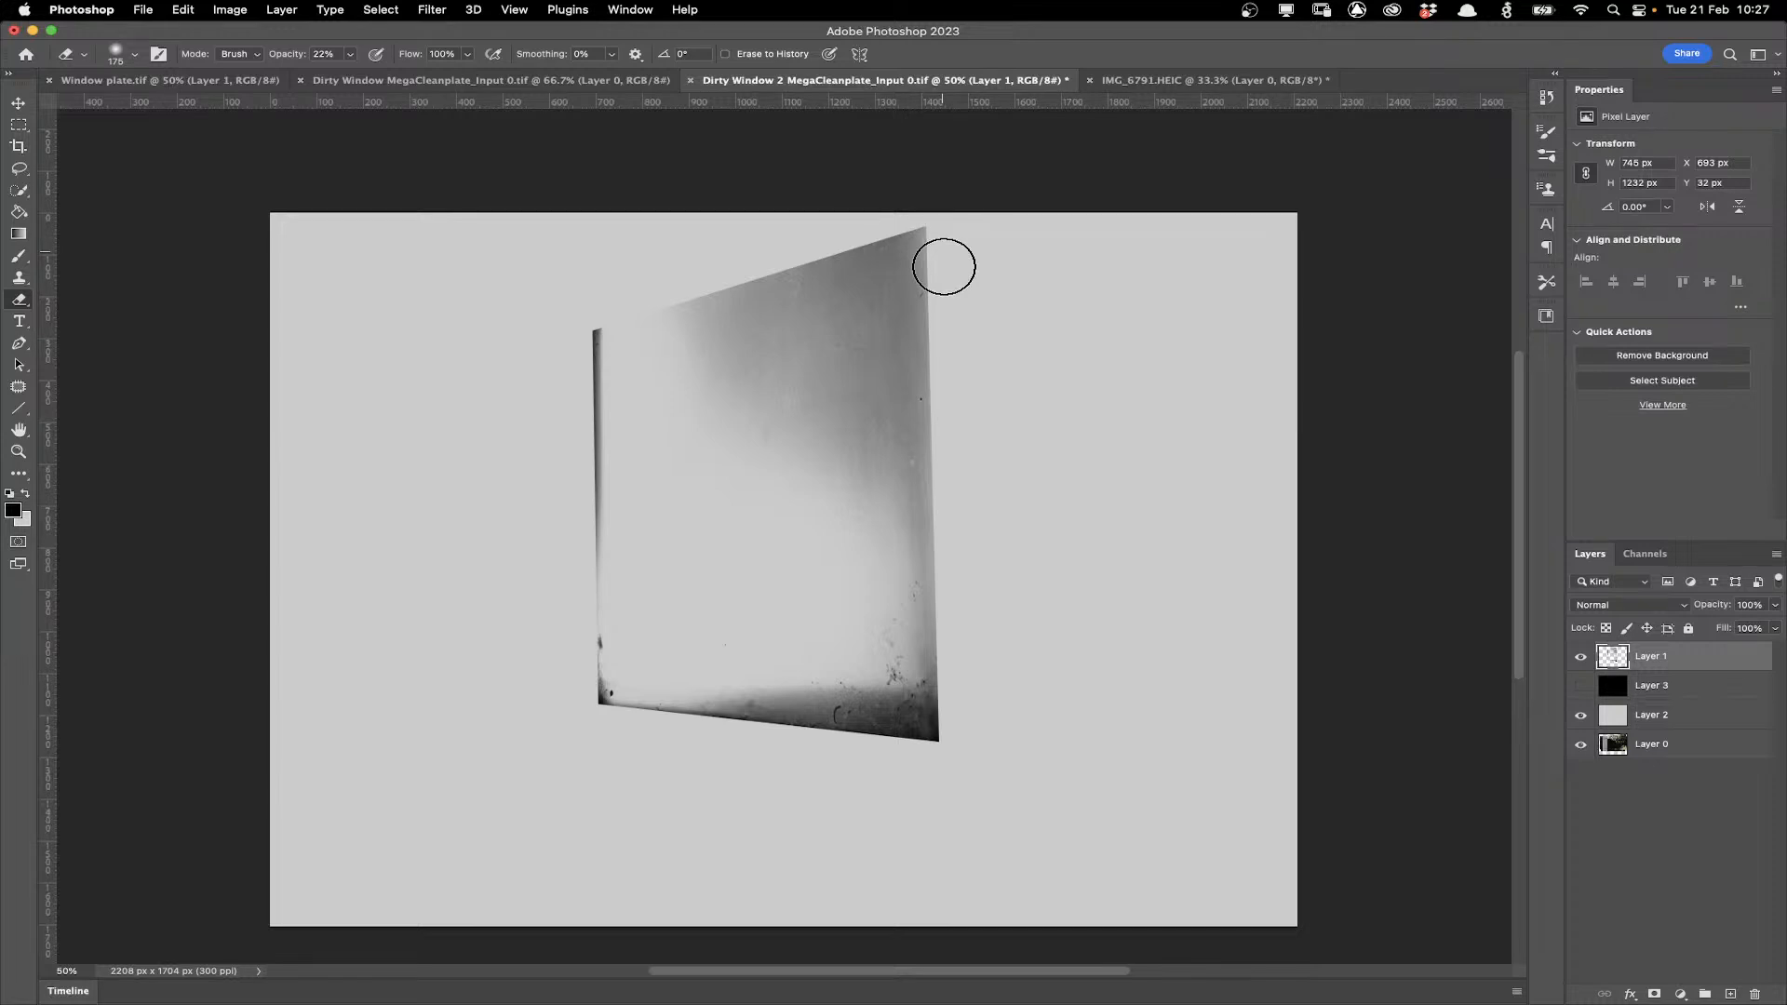
pyautogui.click(350, 54)
pyautogui.moveTo(349, 73); pyautogui.dragTo(376, 80)
pyautogui.moveTo(963, 232)
pyautogui.mouseDown()
pyautogui.moveTo(925, 710)
pyautogui.moveTo(960, 749)
pyautogui.moveTo(960, 669)
pyautogui.mouseUp()
pyautogui.click(350, 54)
pyautogui.moveTo(353, 78); pyautogui.dragTo(383, 78)
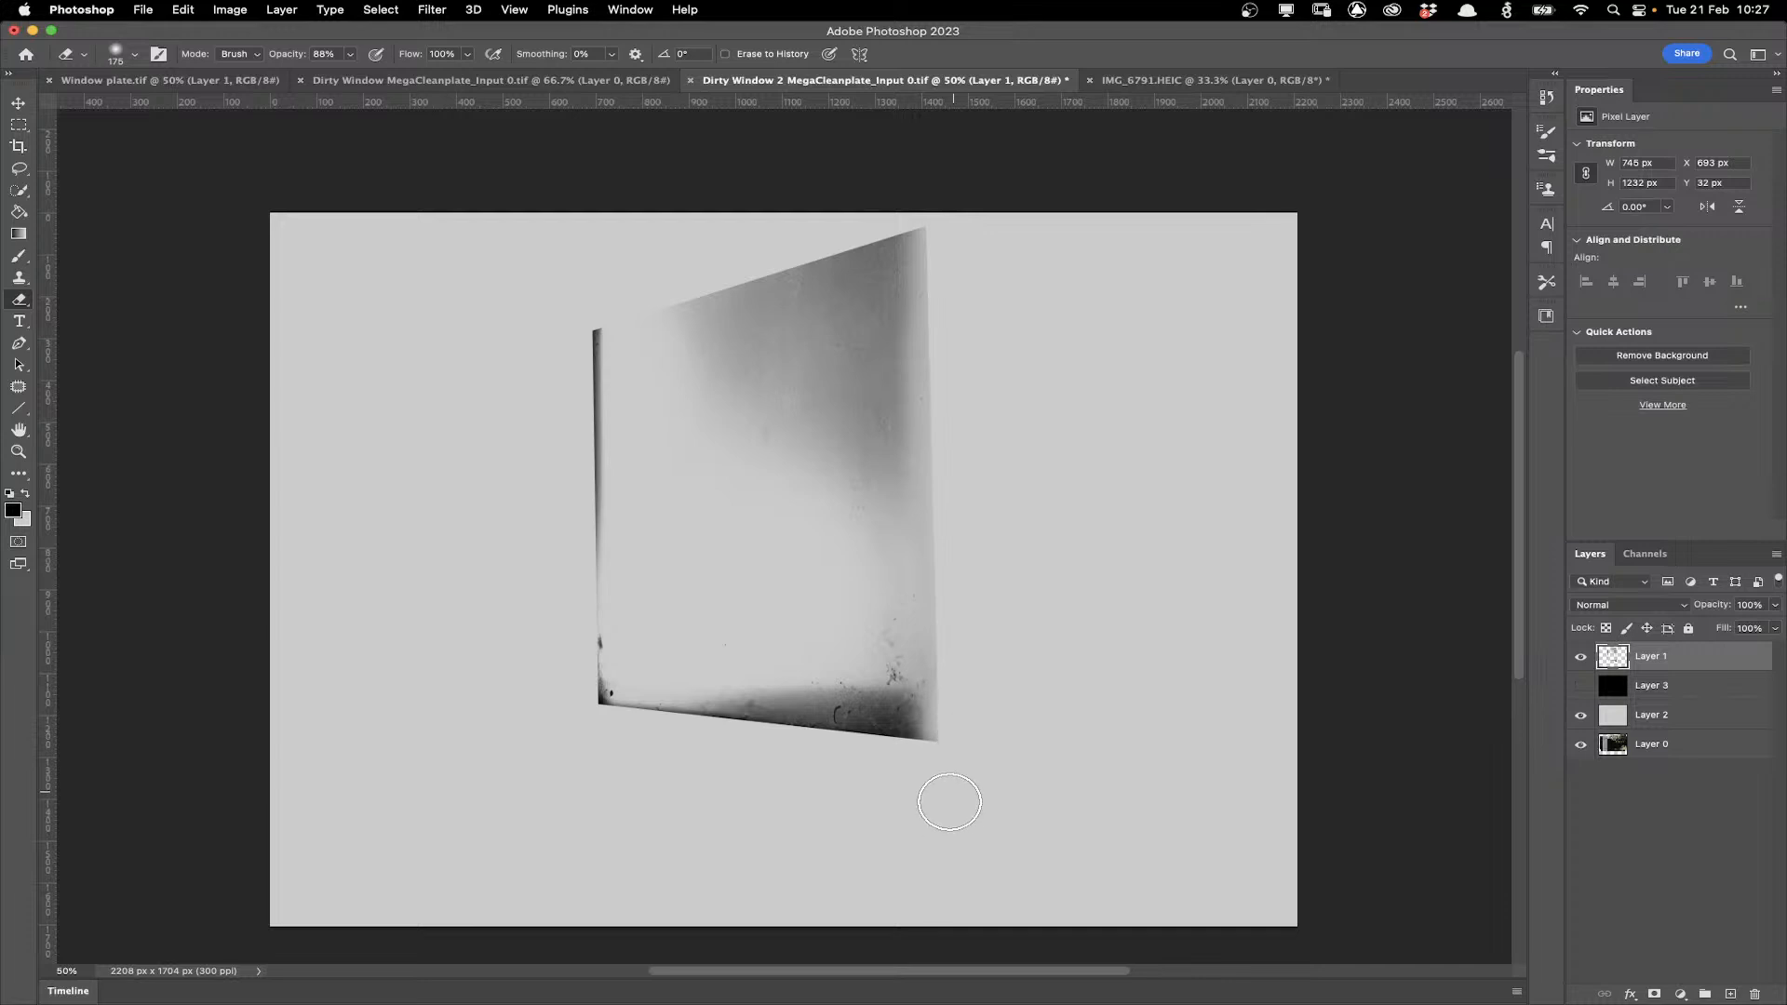
pyautogui.moveTo(959, 778)
pyautogui.mouseDown()
pyautogui.moveTo(599, 723)
pyautogui.moveTo(820, 749)
pyautogui.moveTo(931, 737)
pyautogui.mouseUp()
pyautogui.moveTo(558, 291); pyautogui.dragTo(571, 722)
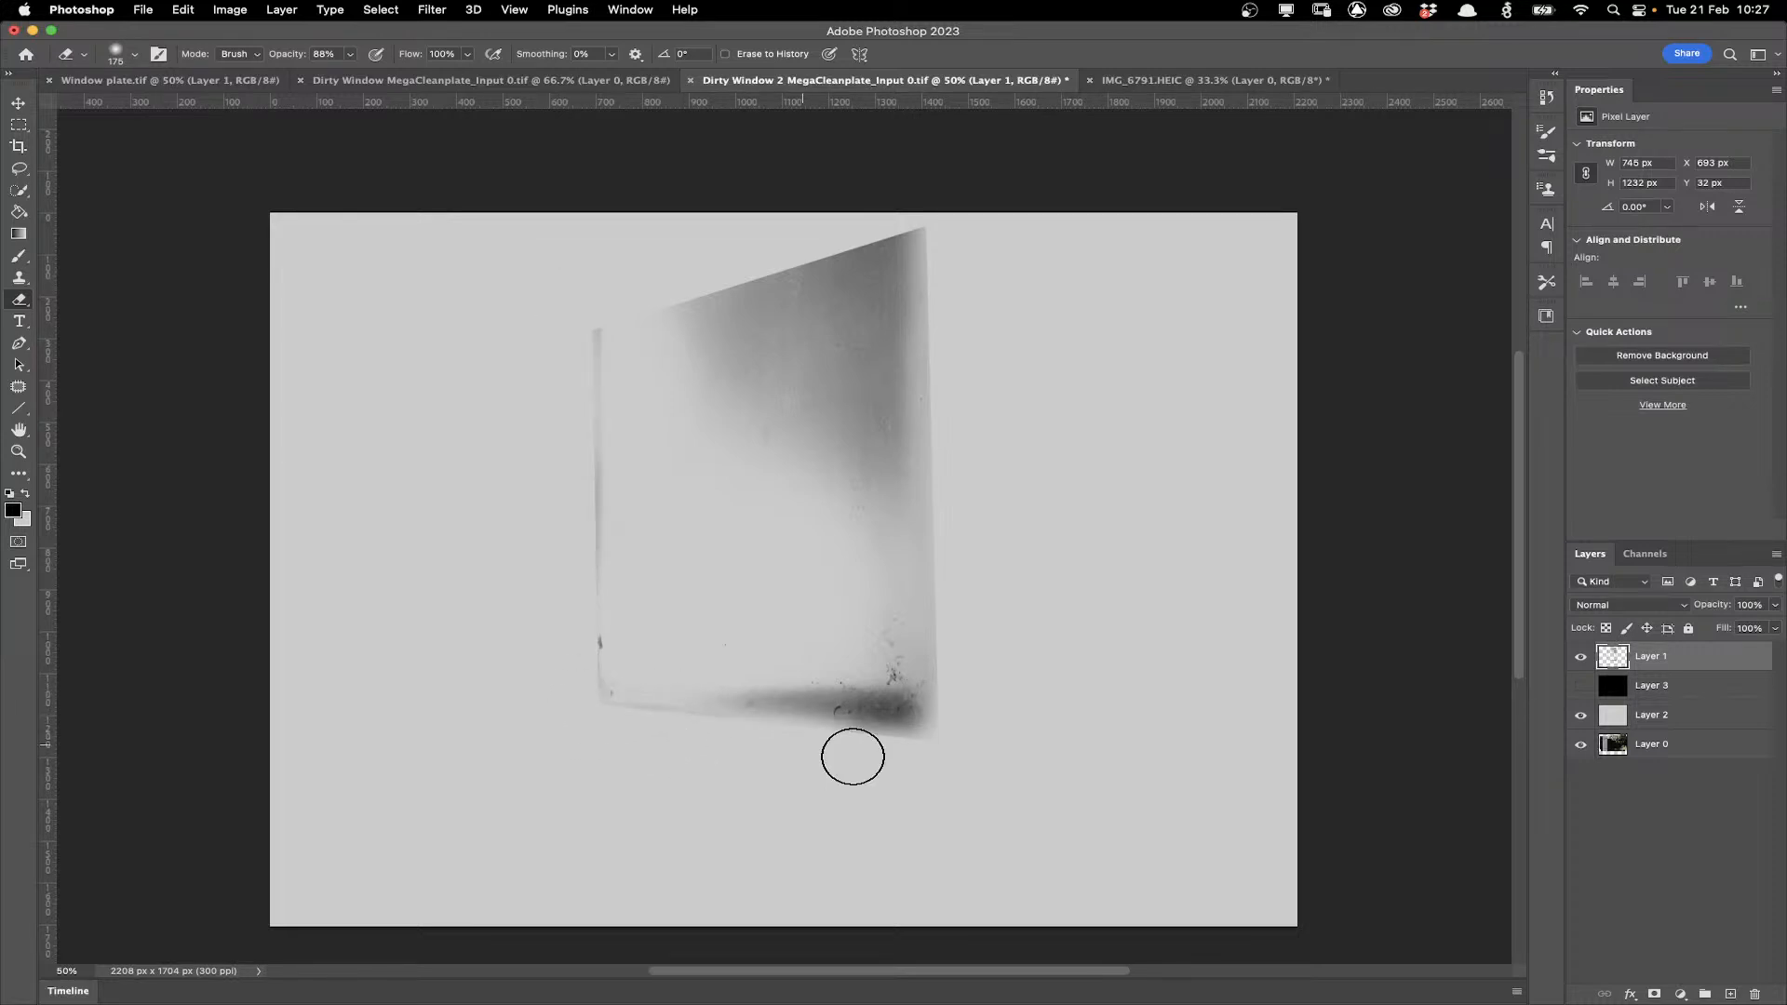
pyautogui.moveTo(901, 207); pyautogui.dragTo(680, 265)
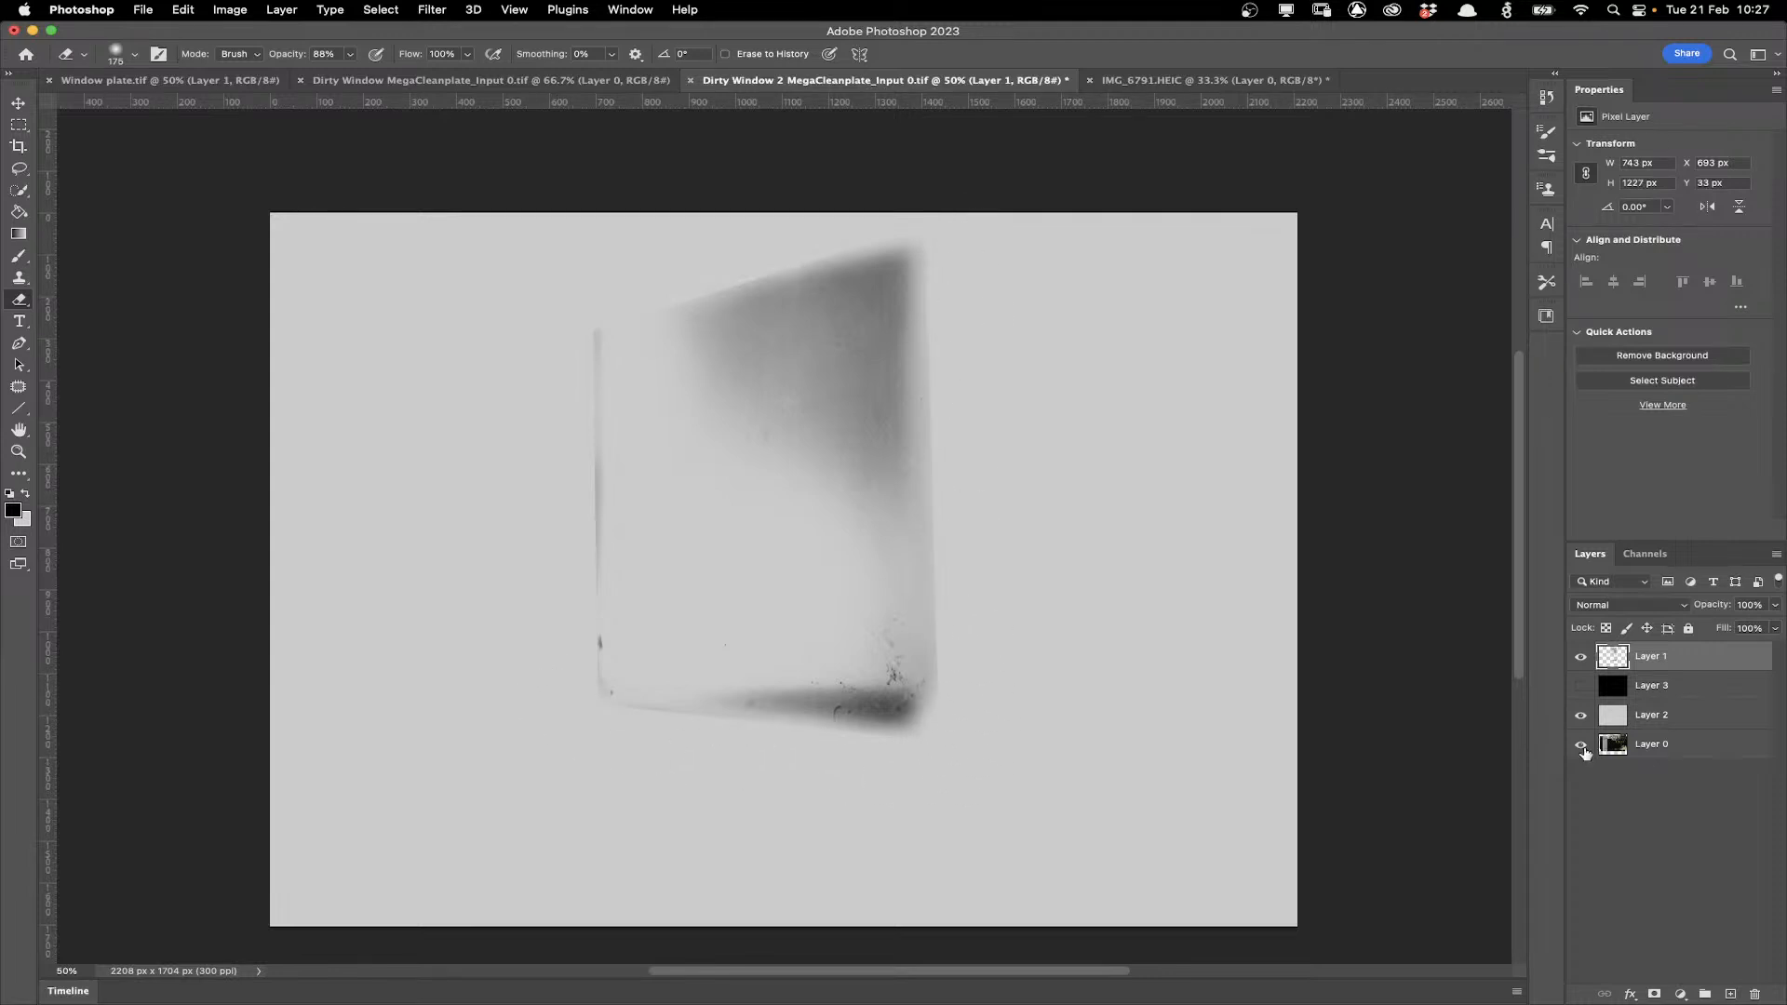
# Hide the grey backdrop layer and reselect the dirt layer.
pyautogui.click(1580, 715)
pyautogui.click(1775, 605)
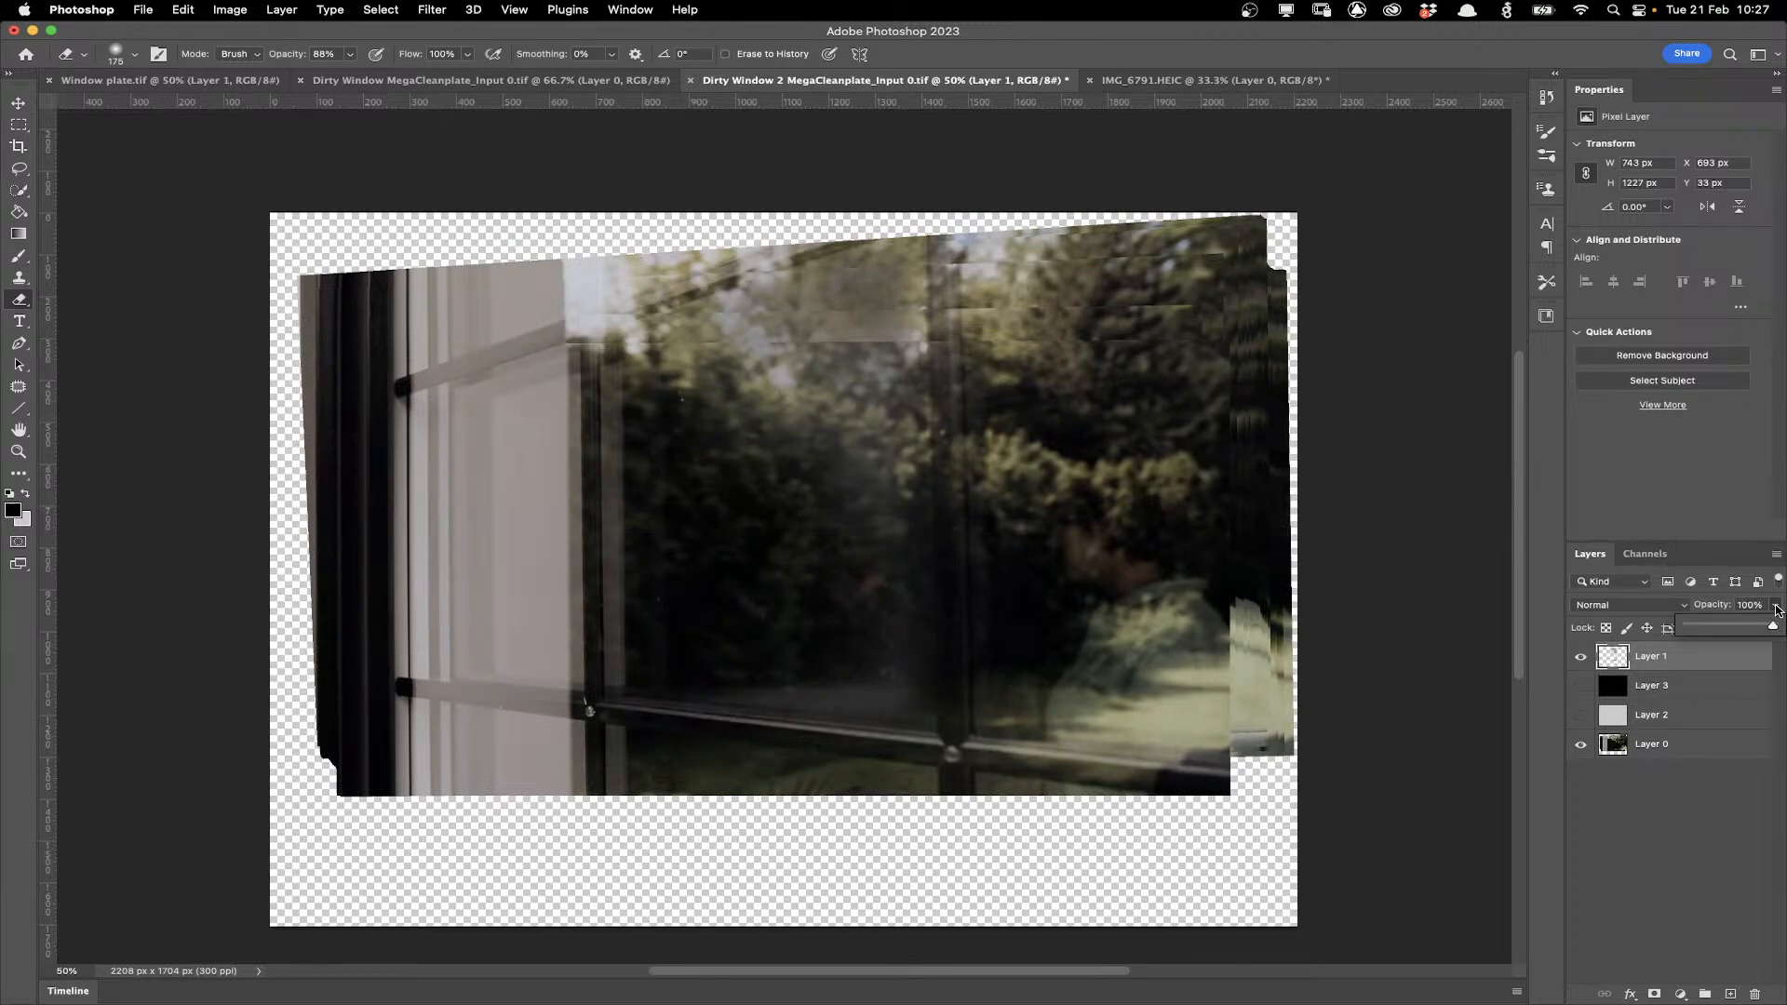
pyautogui.moveTo(1776, 631); pyautogui.dragTo(1766, 632)
pyautogui.click(1665, 823)
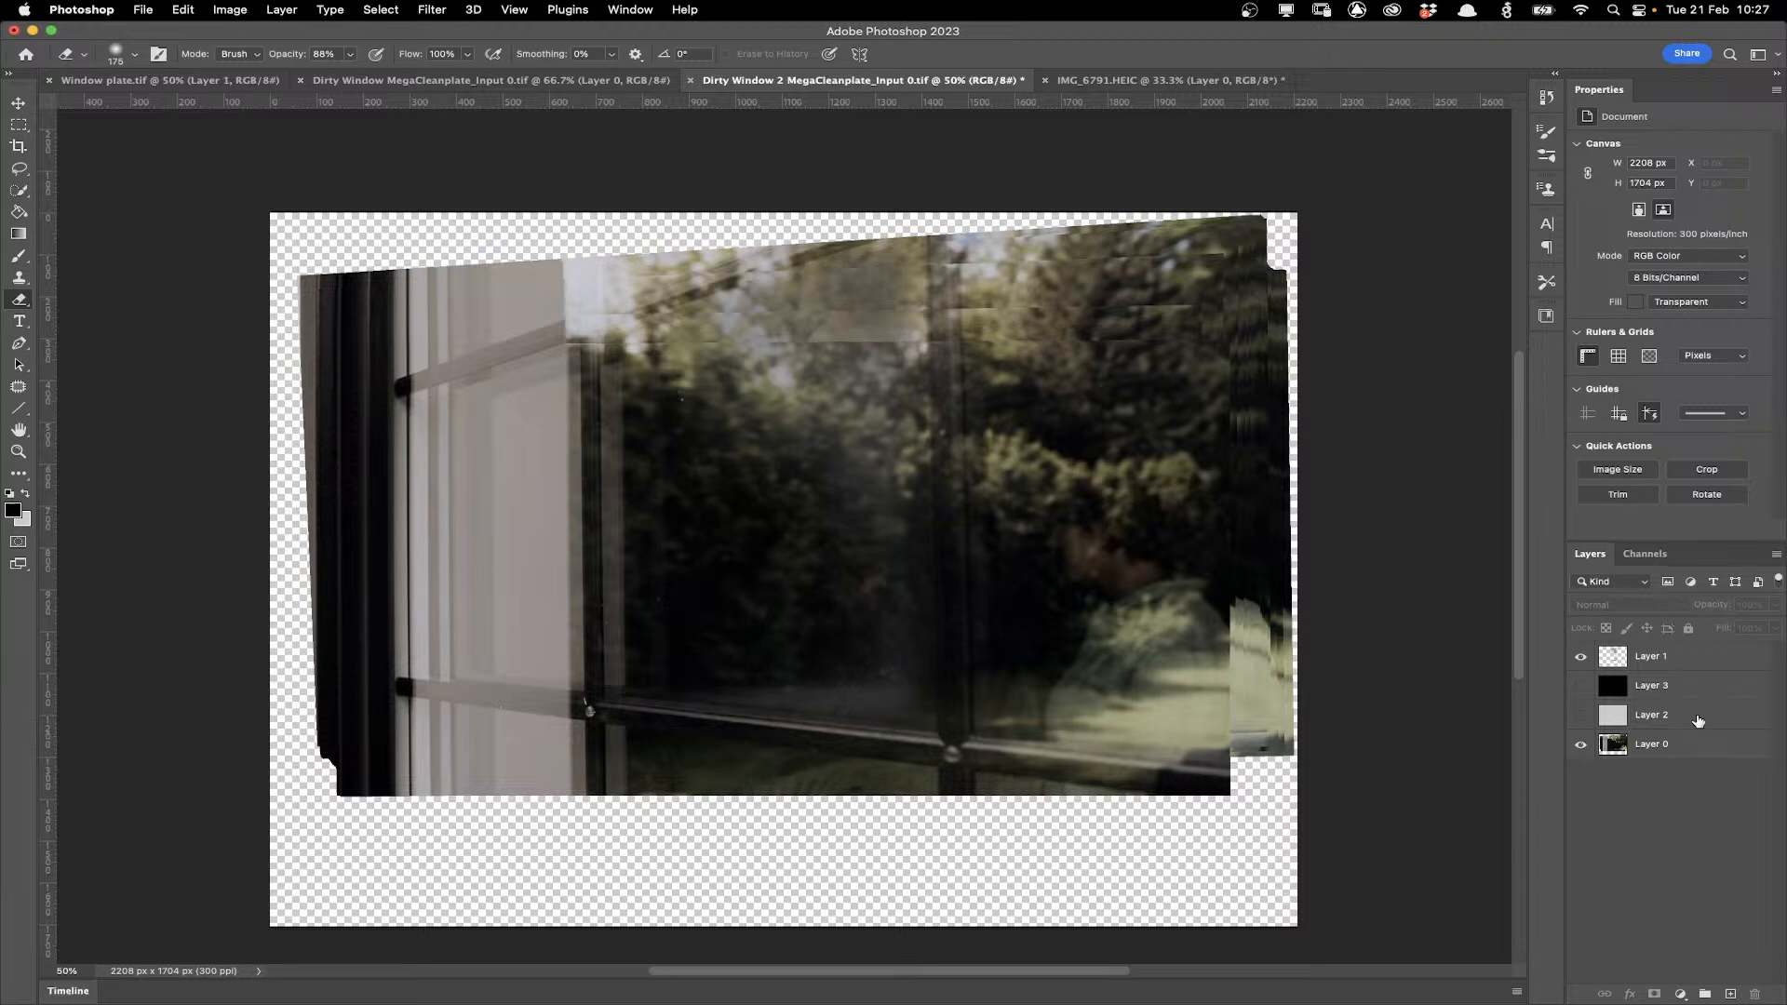
pyautogui.click(1675, 656)
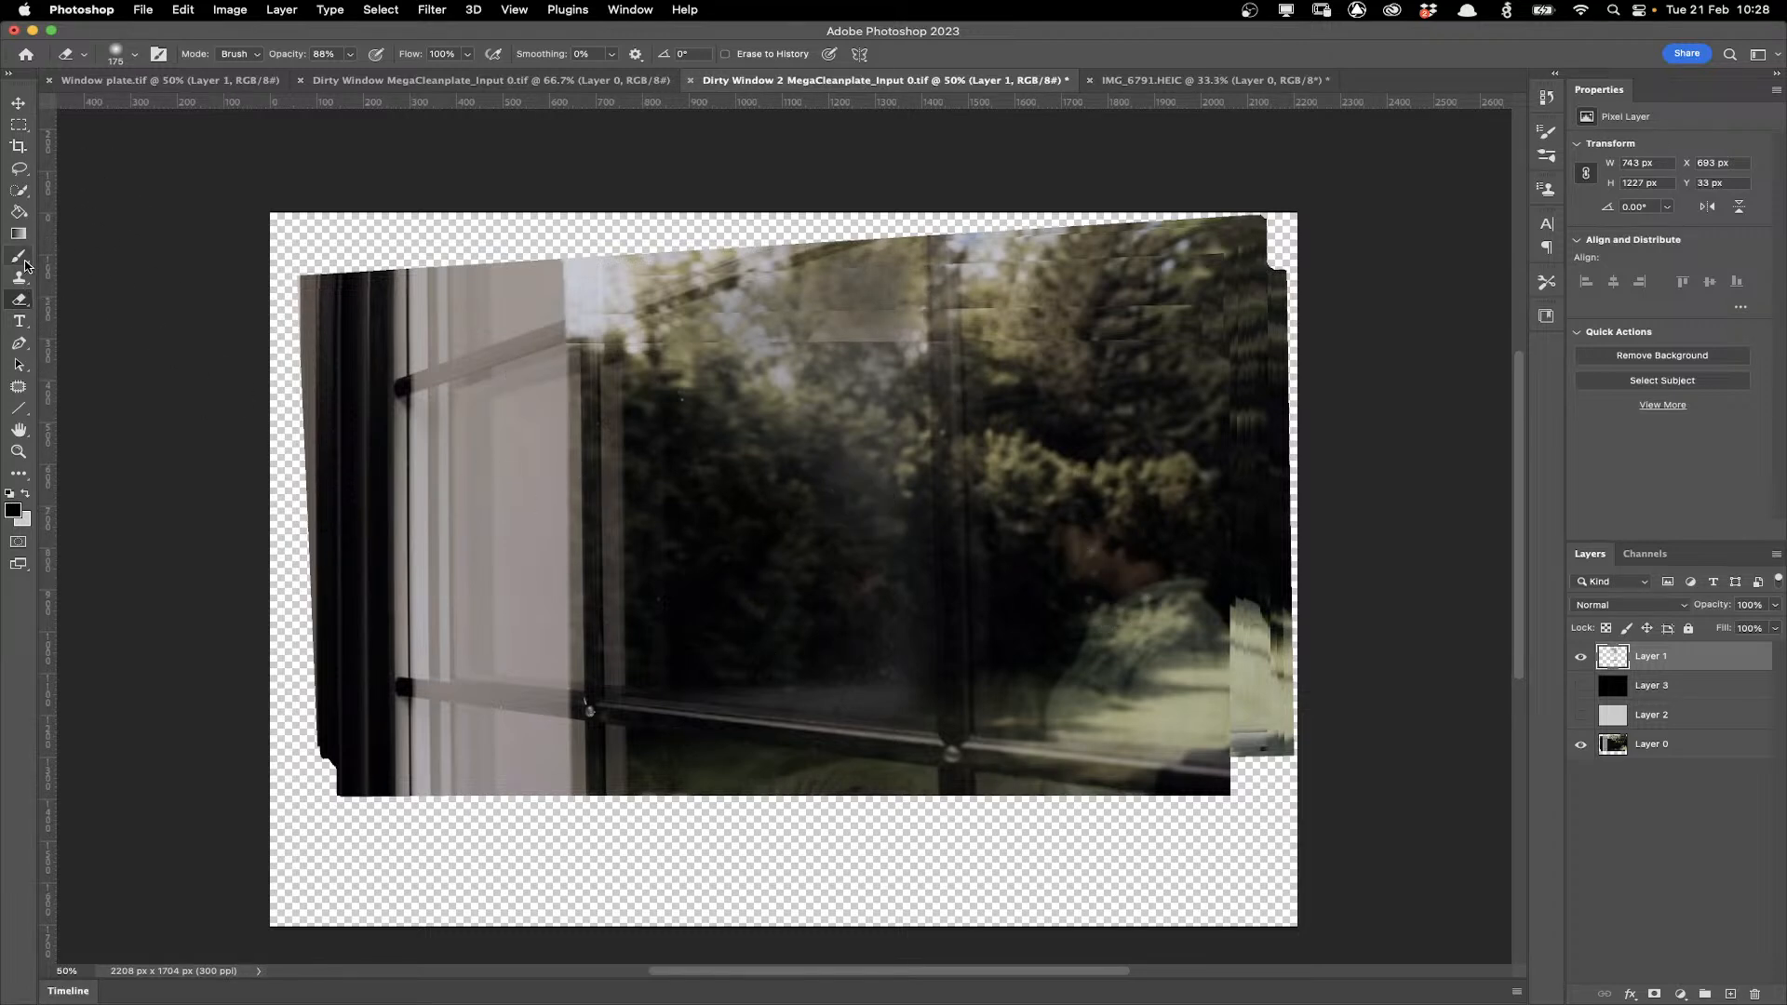
# Choose a larger soft round Brush and set its opacity to 40%.
pyautogui.click(19, 257)
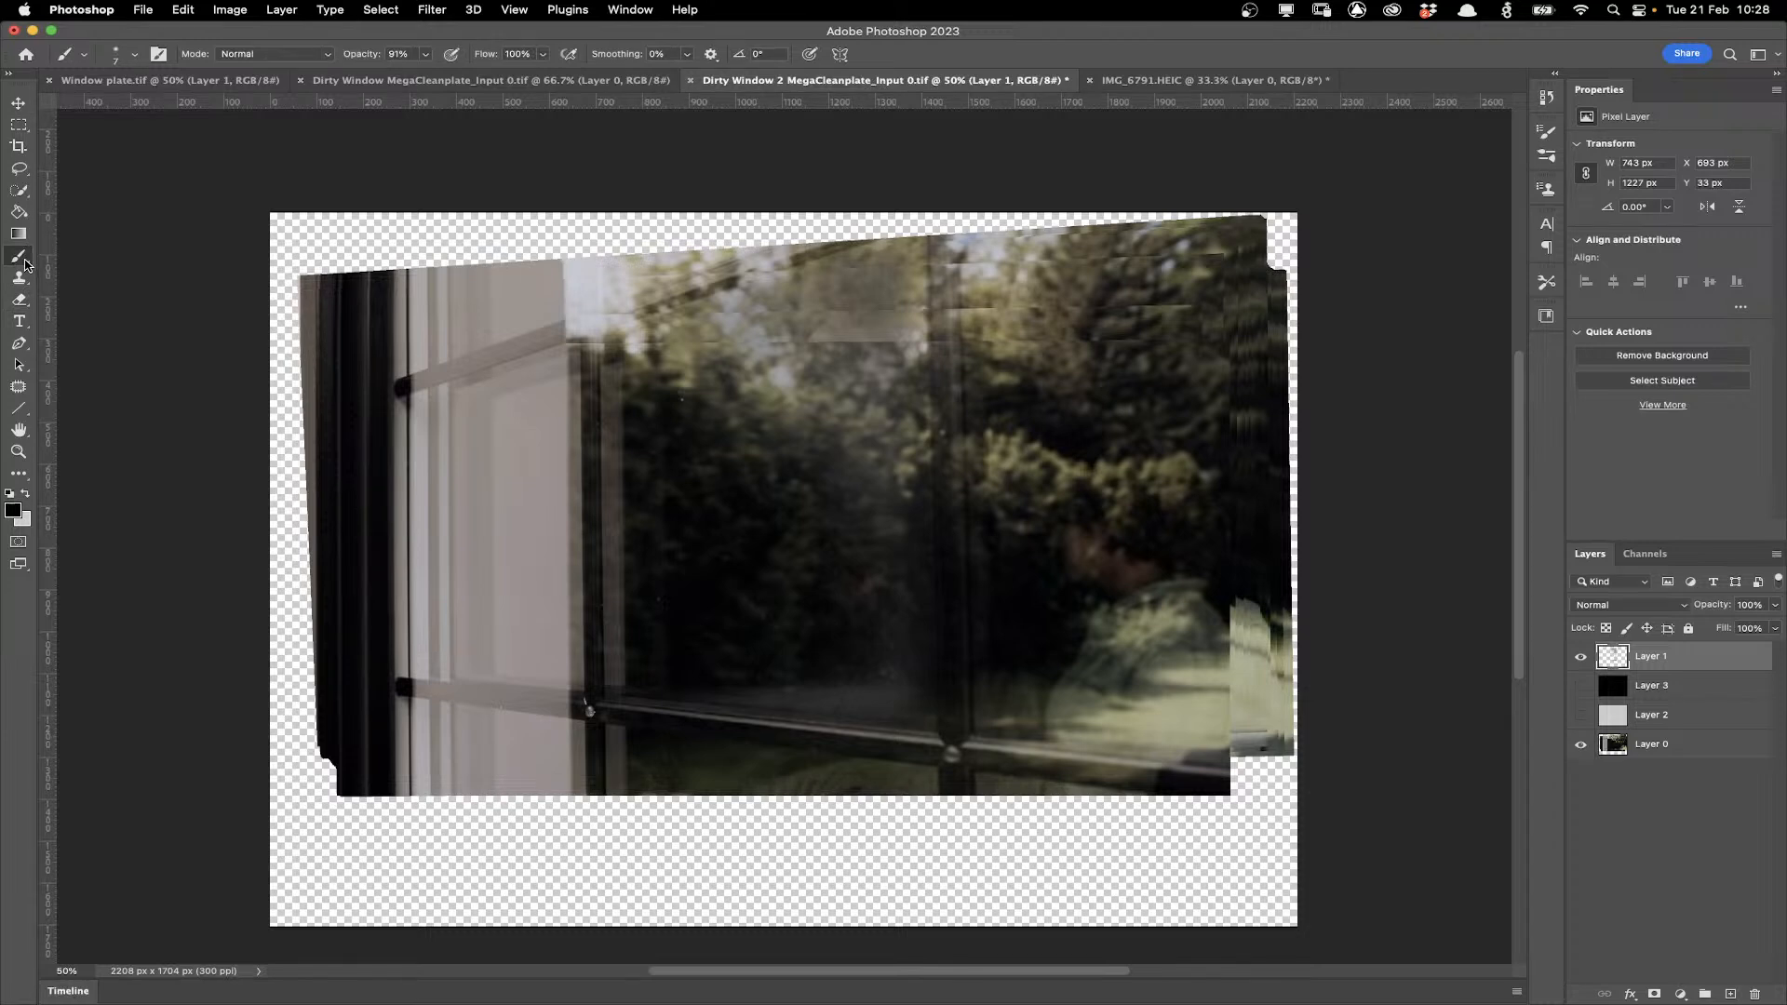
pyautogui.click(135, 54)
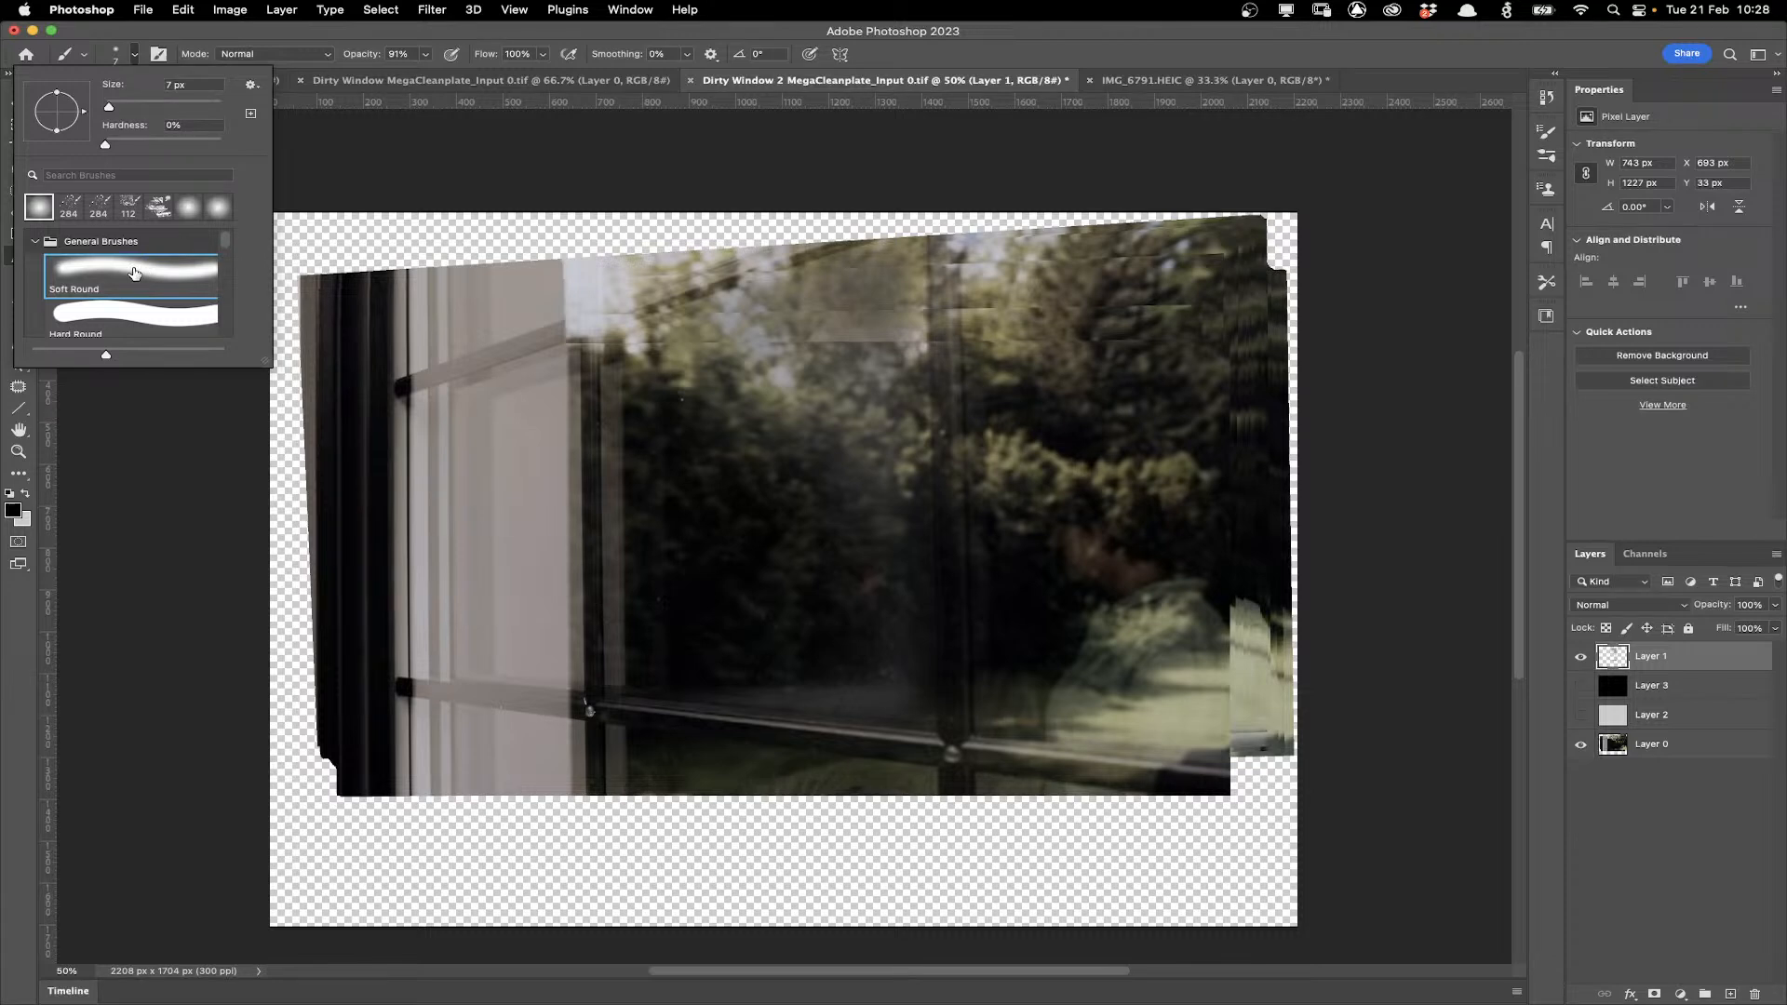
pyautogui.click(1611, 685)
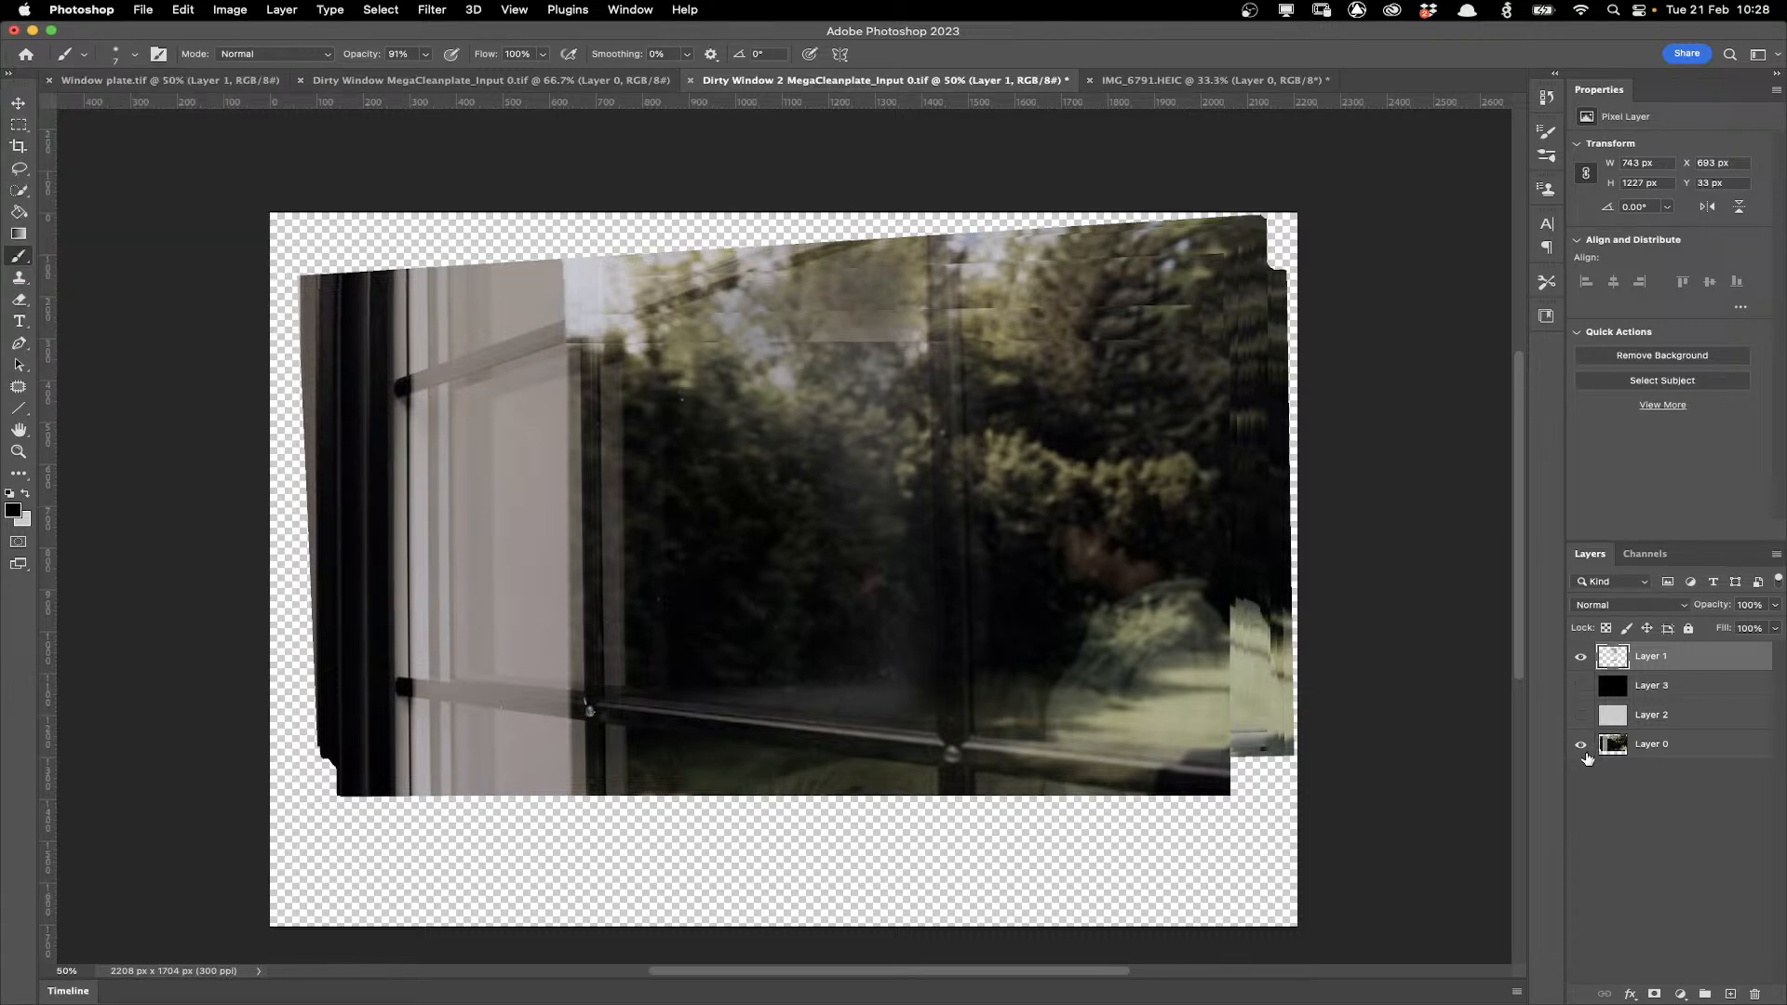
pyautogui.click(1580, 744)
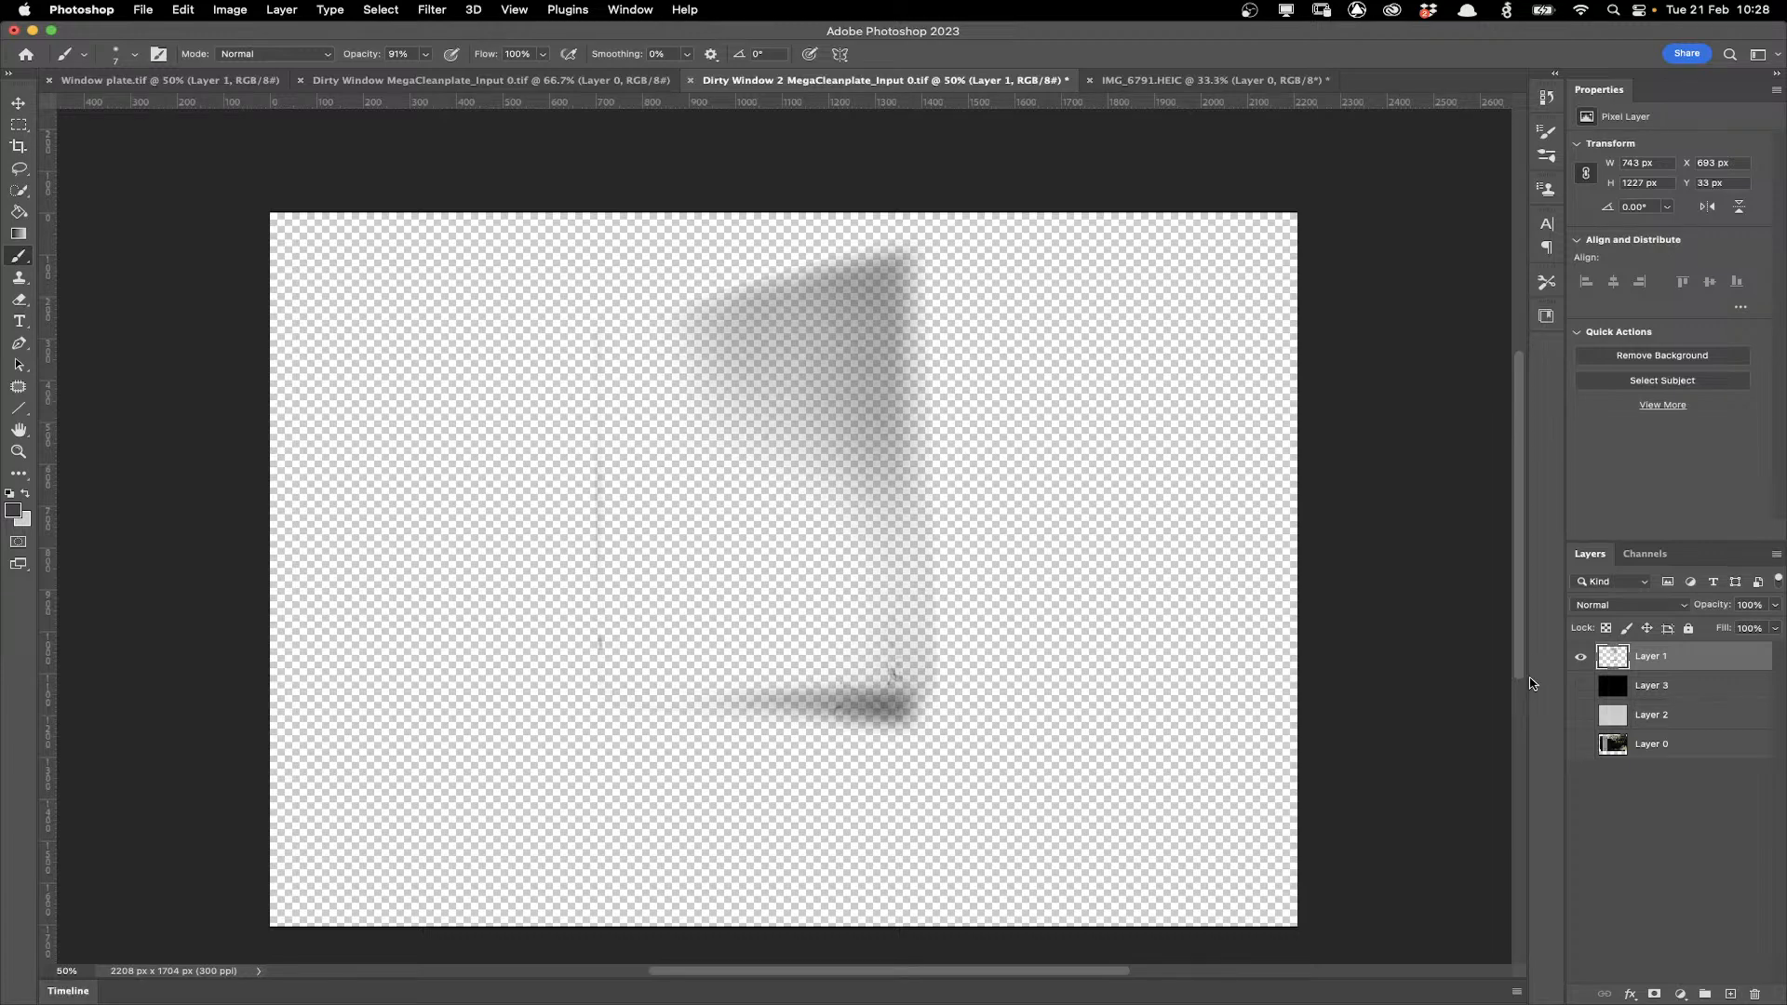
pyautogui.click(1580, 743)
pyautogui.press(']')
pyautogui.press(']')
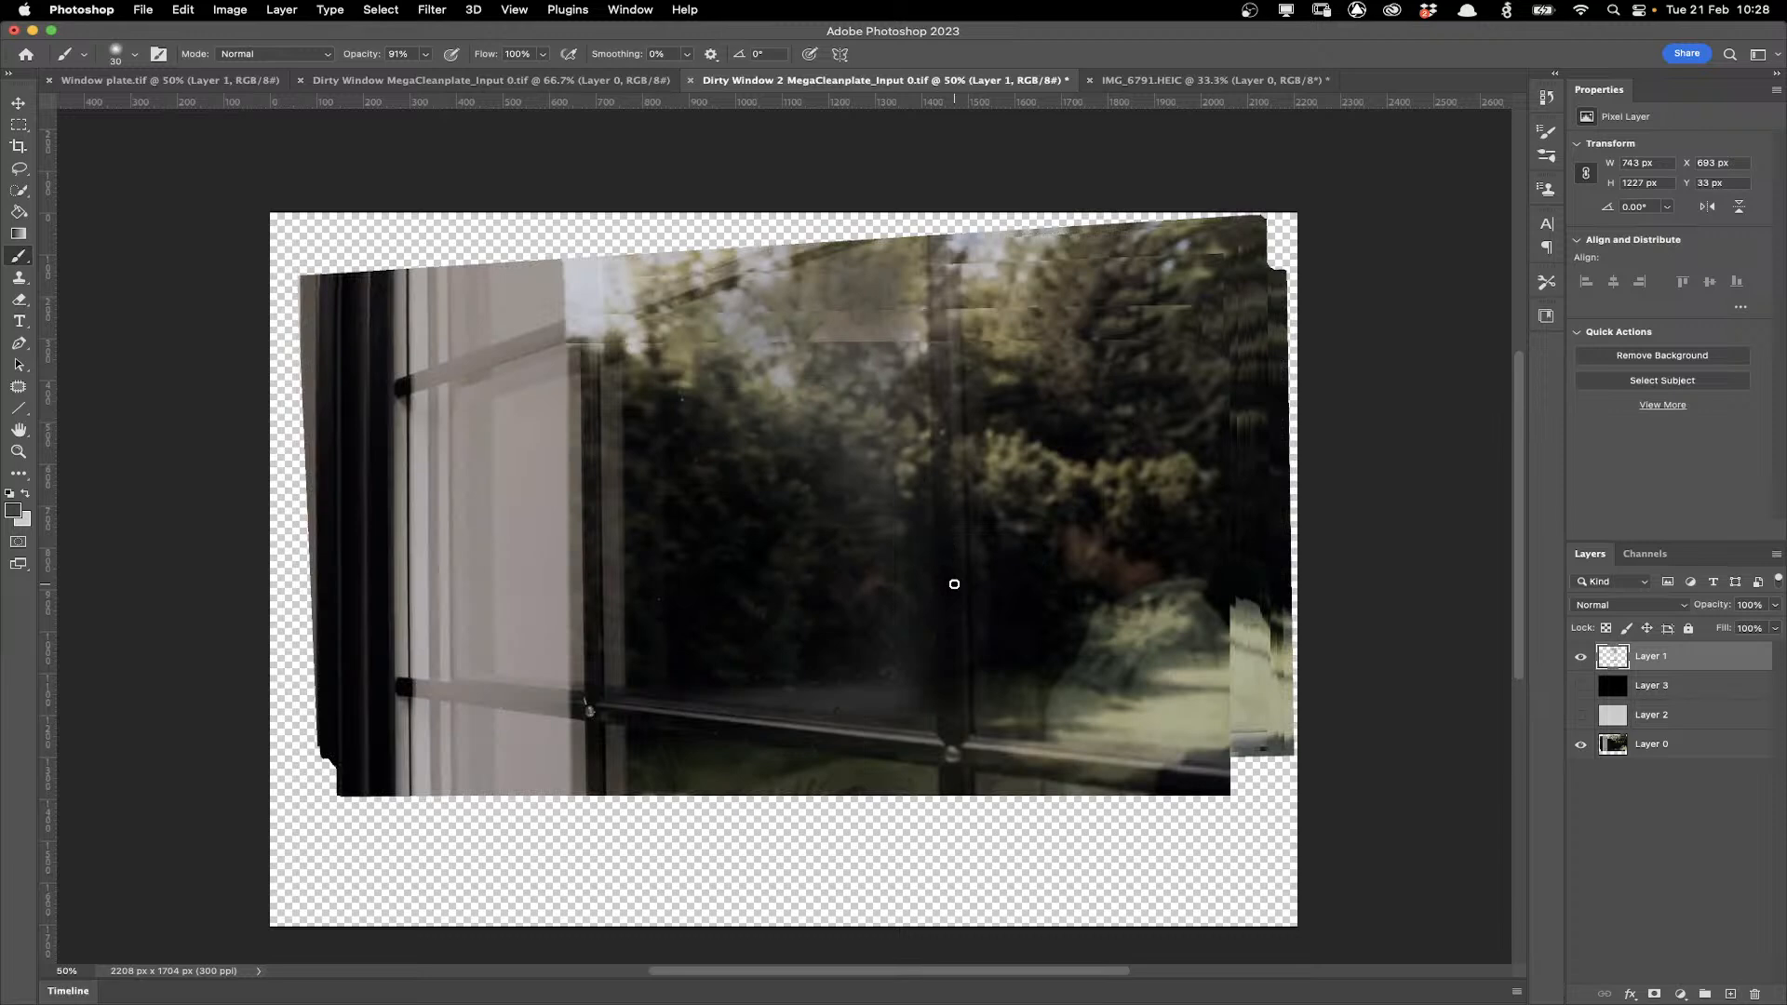
pyautogui.moveTo(973, 728); pyautogui.dragTo(974, 687)
pyautogui.press('super+z')
pyautogui.click(426, 53)
pyautogui.moveTo(432, 74); pyautogui.dragTo(382, 80)
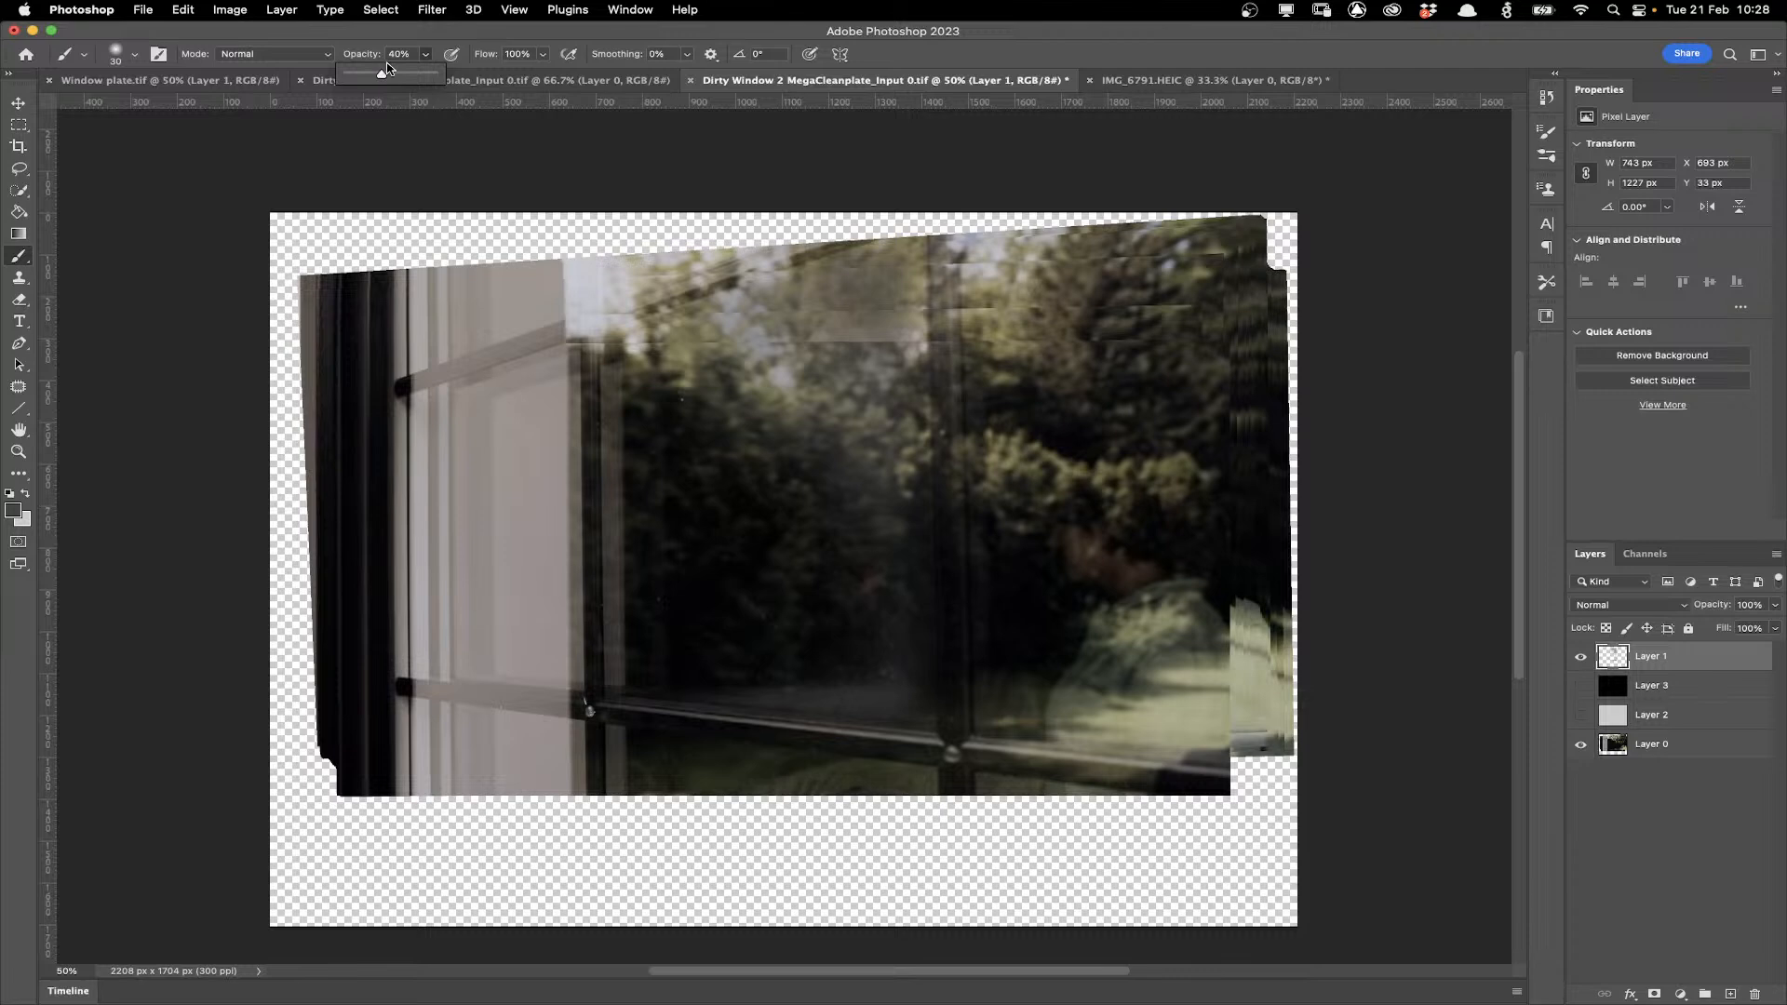
# Create a new layer and paint soft dark smudges along the lower window frame.
pyautogui.press('super+shift+alt+n')
pyautogui.moveTo(970, 644)
pyautogui.mouseDown()
pyautogui.moveTo(970, 737)
pyautogui.moveTo(971, 705)
pyautogui.moveTo(1036, 743)
pyautogui.mouseUp()
pyautogui.moveTo(970, 635)
pyautogui.mouseDown()
pyautogui.moveTo(974, 727)
pyautogui.moveTo(974, 647)
pyautogui.moveTo(974, 681)
pyautogui.mouseUp()
pyautogui.moveTo(1039, 744); pyautogui.dragTo(1105, 754)
pyautogui.moveTo(970, 642); pyautogui.dragTo(967, 544)
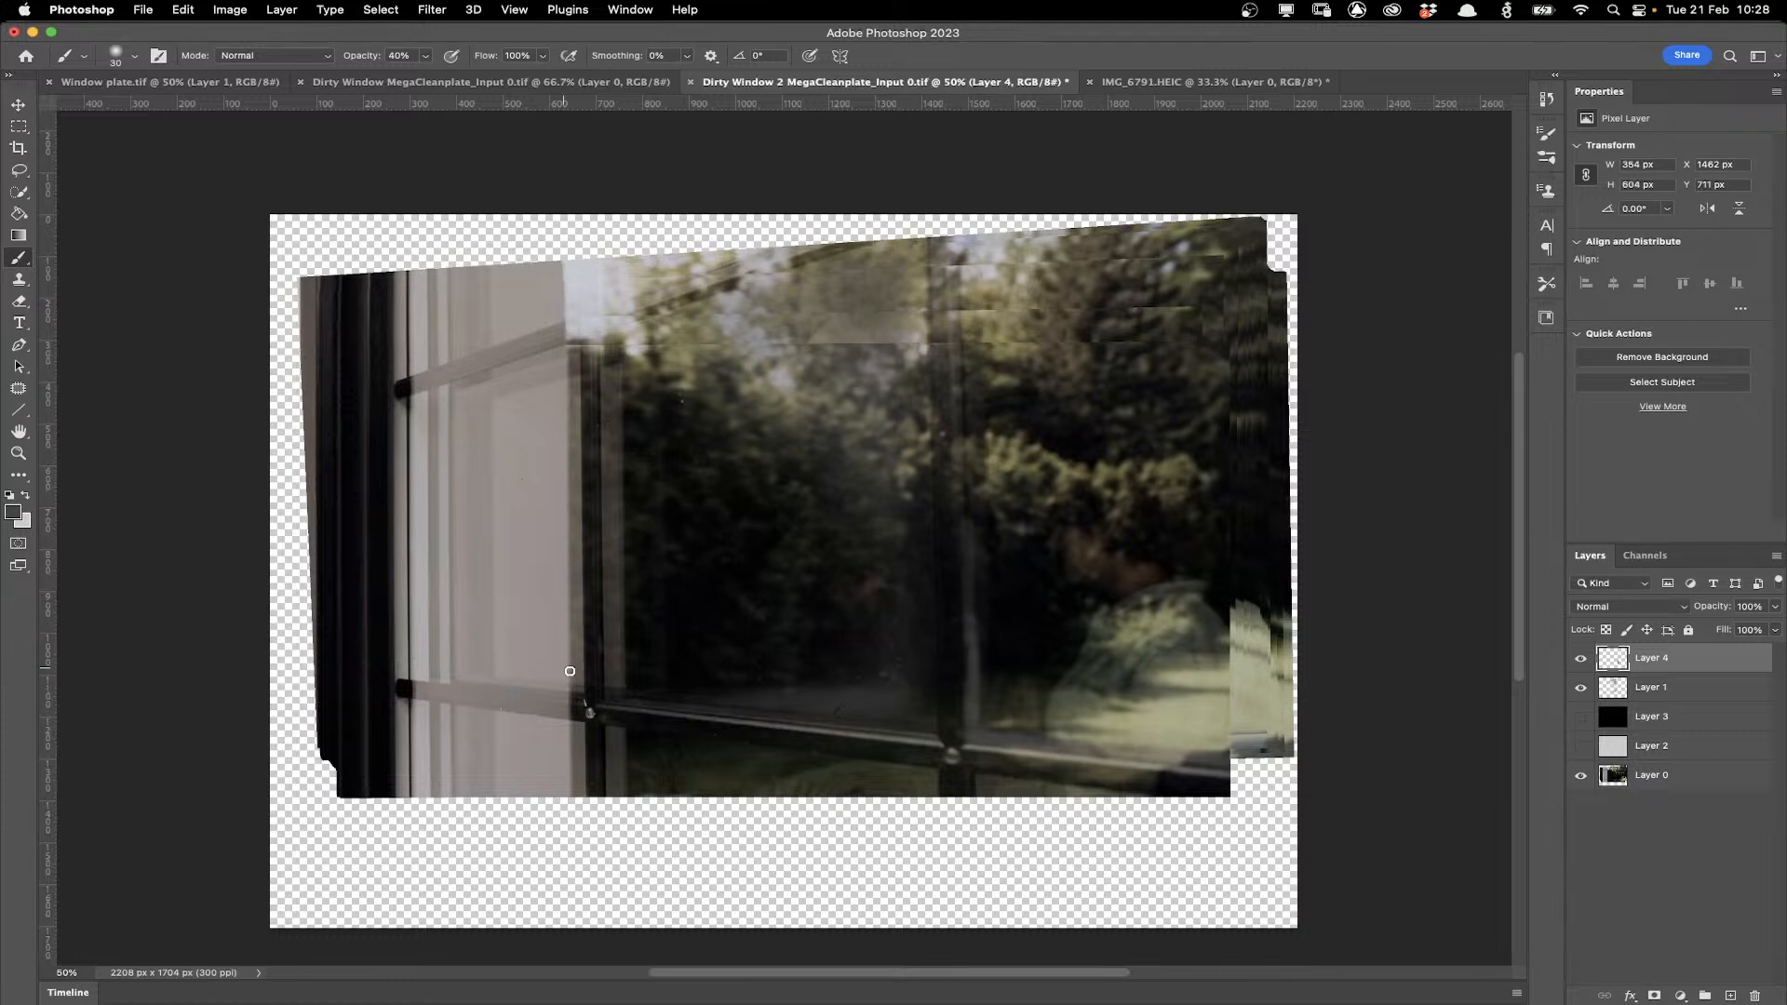
pyautogui.moveTo(582, 666)
pyautogui.mouseDown()
pyautogui.moveTo(583, 696)
pyautogui.moveTo(512, 688)
pyautogui.mouseUp()
# Erase part of the smudge near the left frame with the Eraser.
pyautogui.click(20, 302)
pyautogui.moveTo(521, 660); pyautogui.dragTo(563, 656)
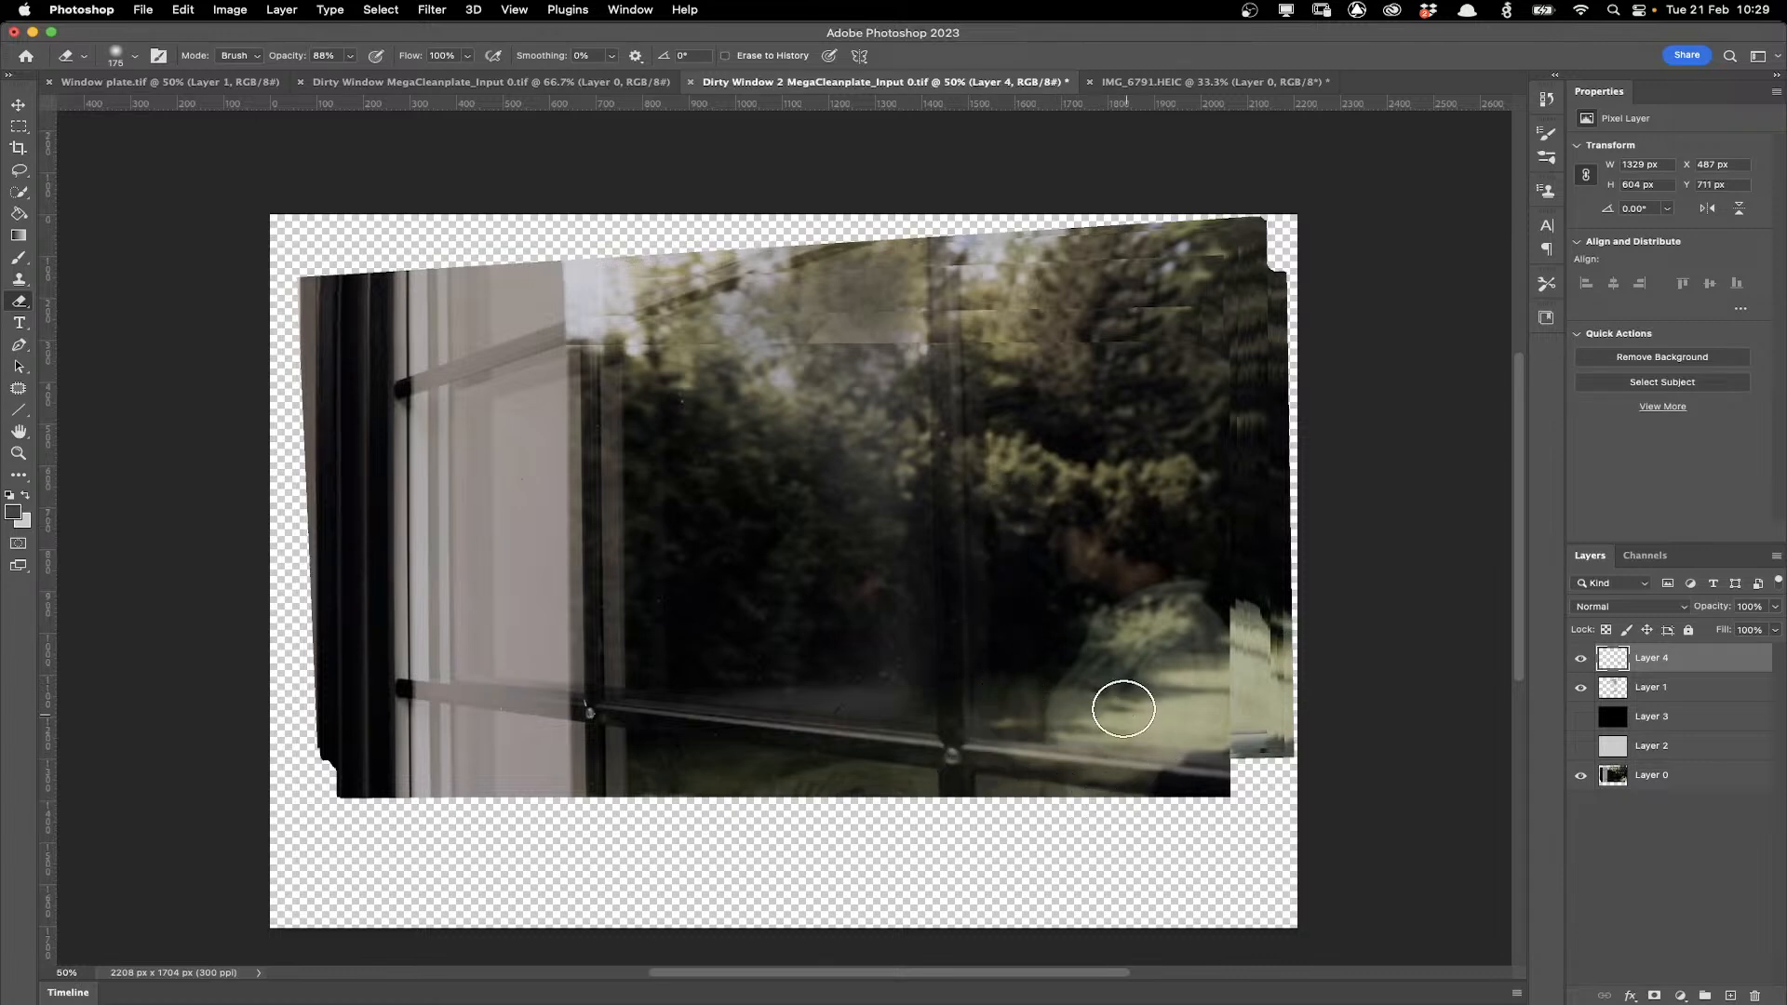
# Switch to the Brush and pick the 284 px spatter brush preset.
pyautogui.click(136, 56)
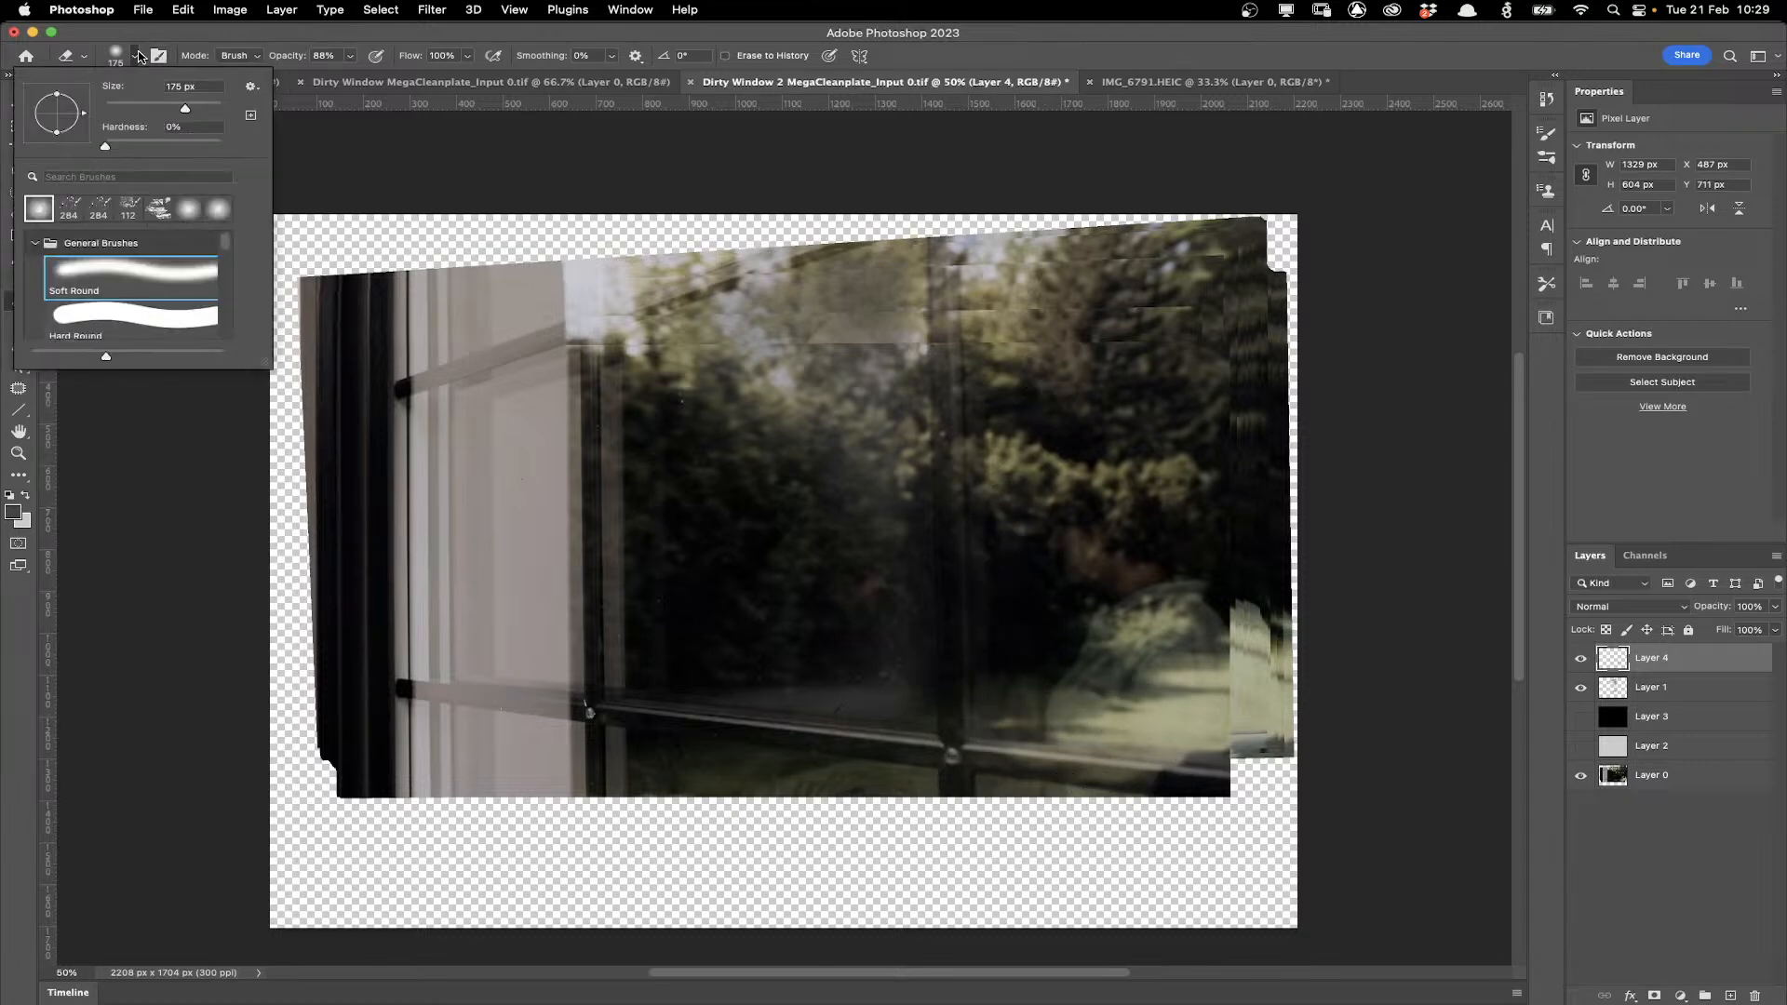
pyautogui.moveTo(226, 239)
pyautogui.mouseDown()
pyautogui.moveTo(230, 277)
pyautogui.moveTo(229, 233)
pyautogui.mouseUp()
pyautogui.click(93, 208)
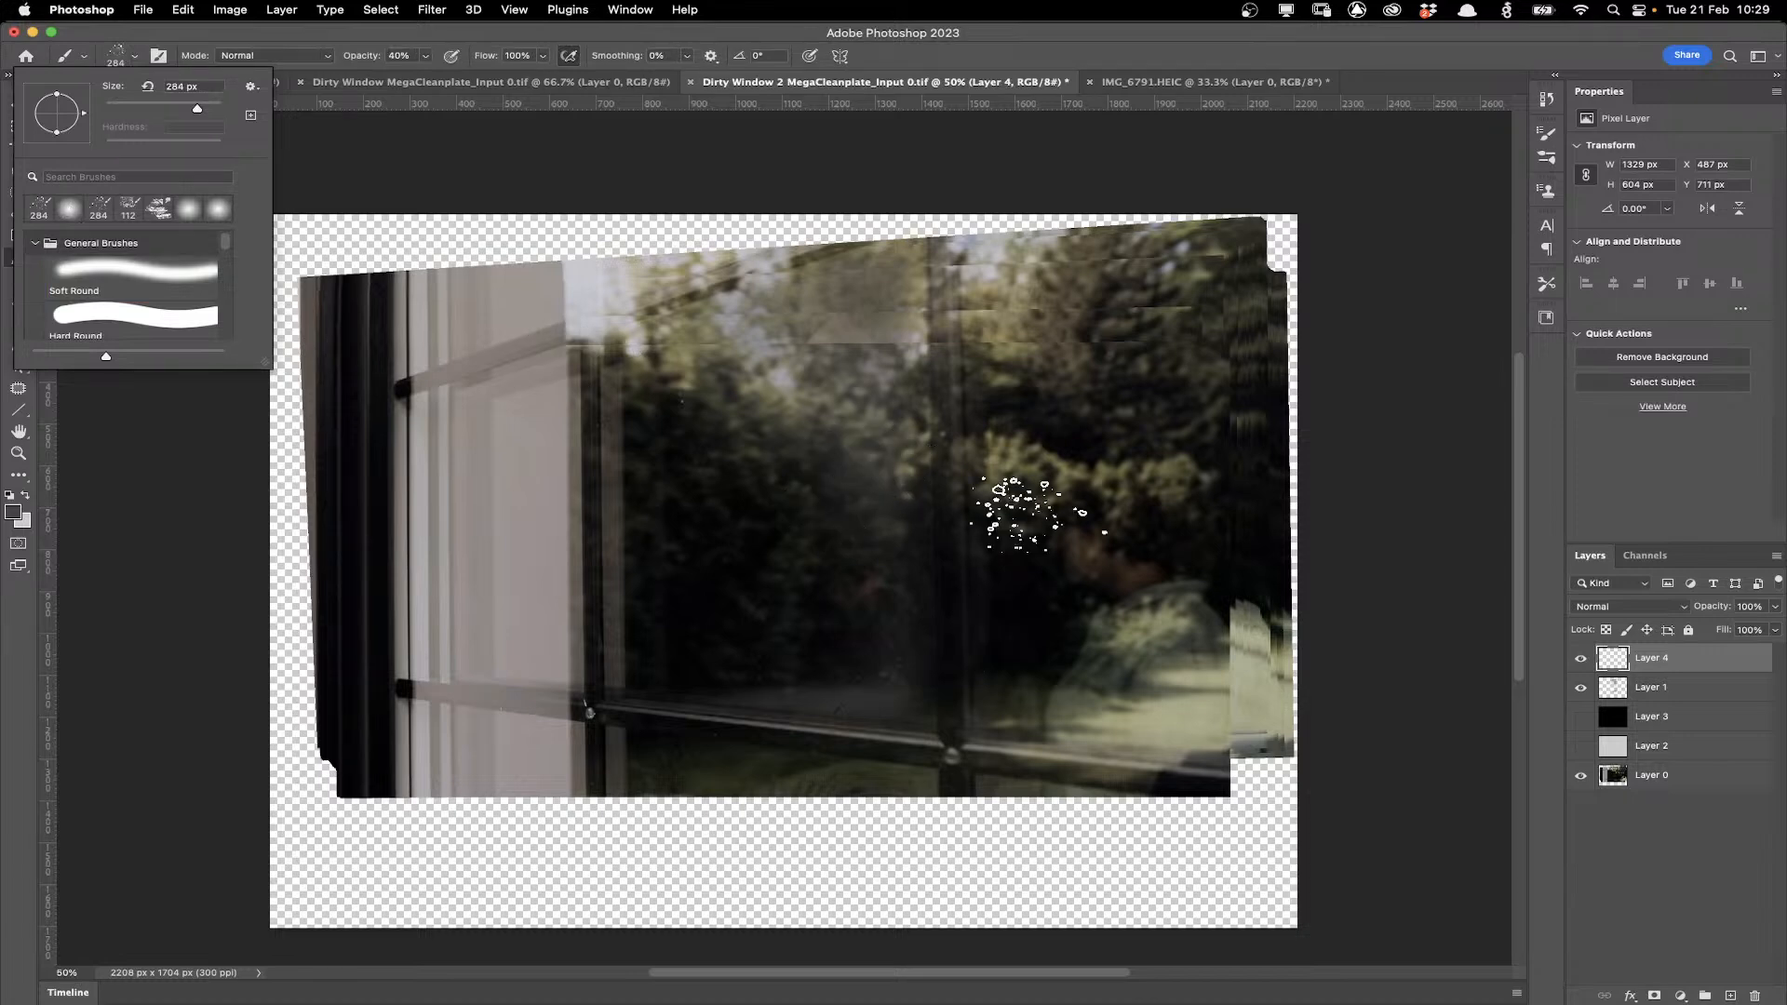
# Dab spatter dirt over the central glass, then add a new layer and spatter the left window pane.
pyautogui.moveTo(1038, 516); pyautogui.dragTo(1046, 656)
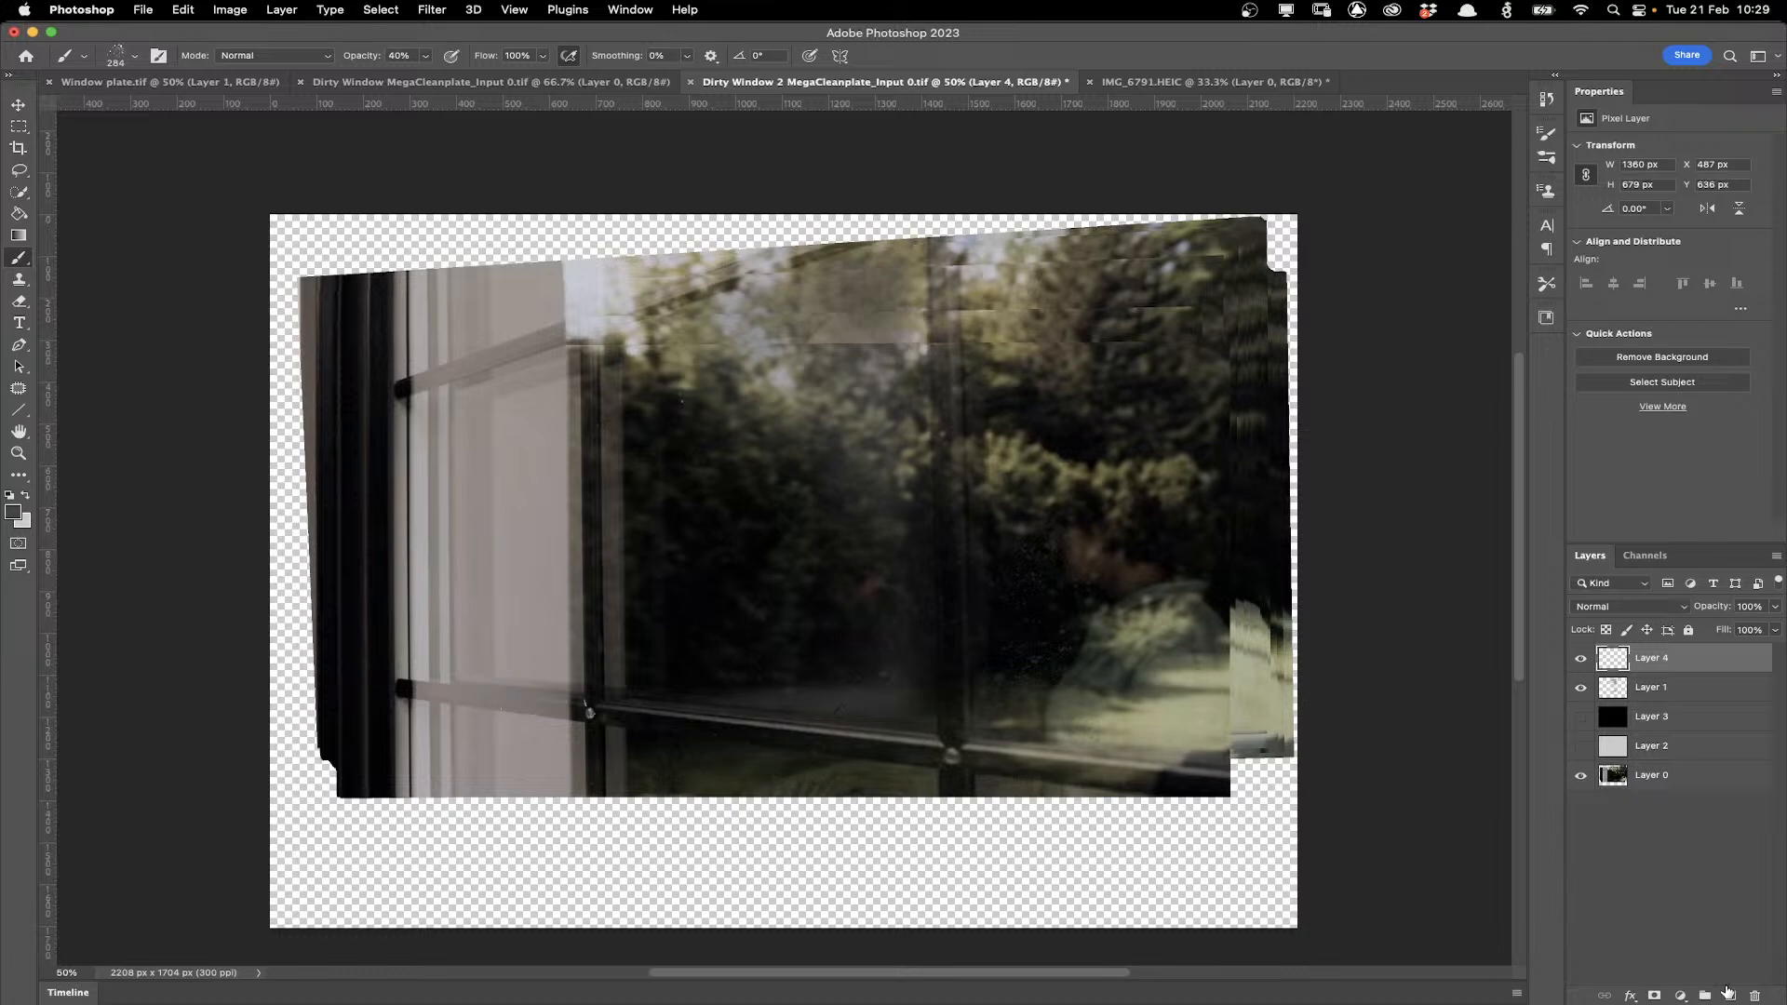
pyautogui.click(1729, 994)
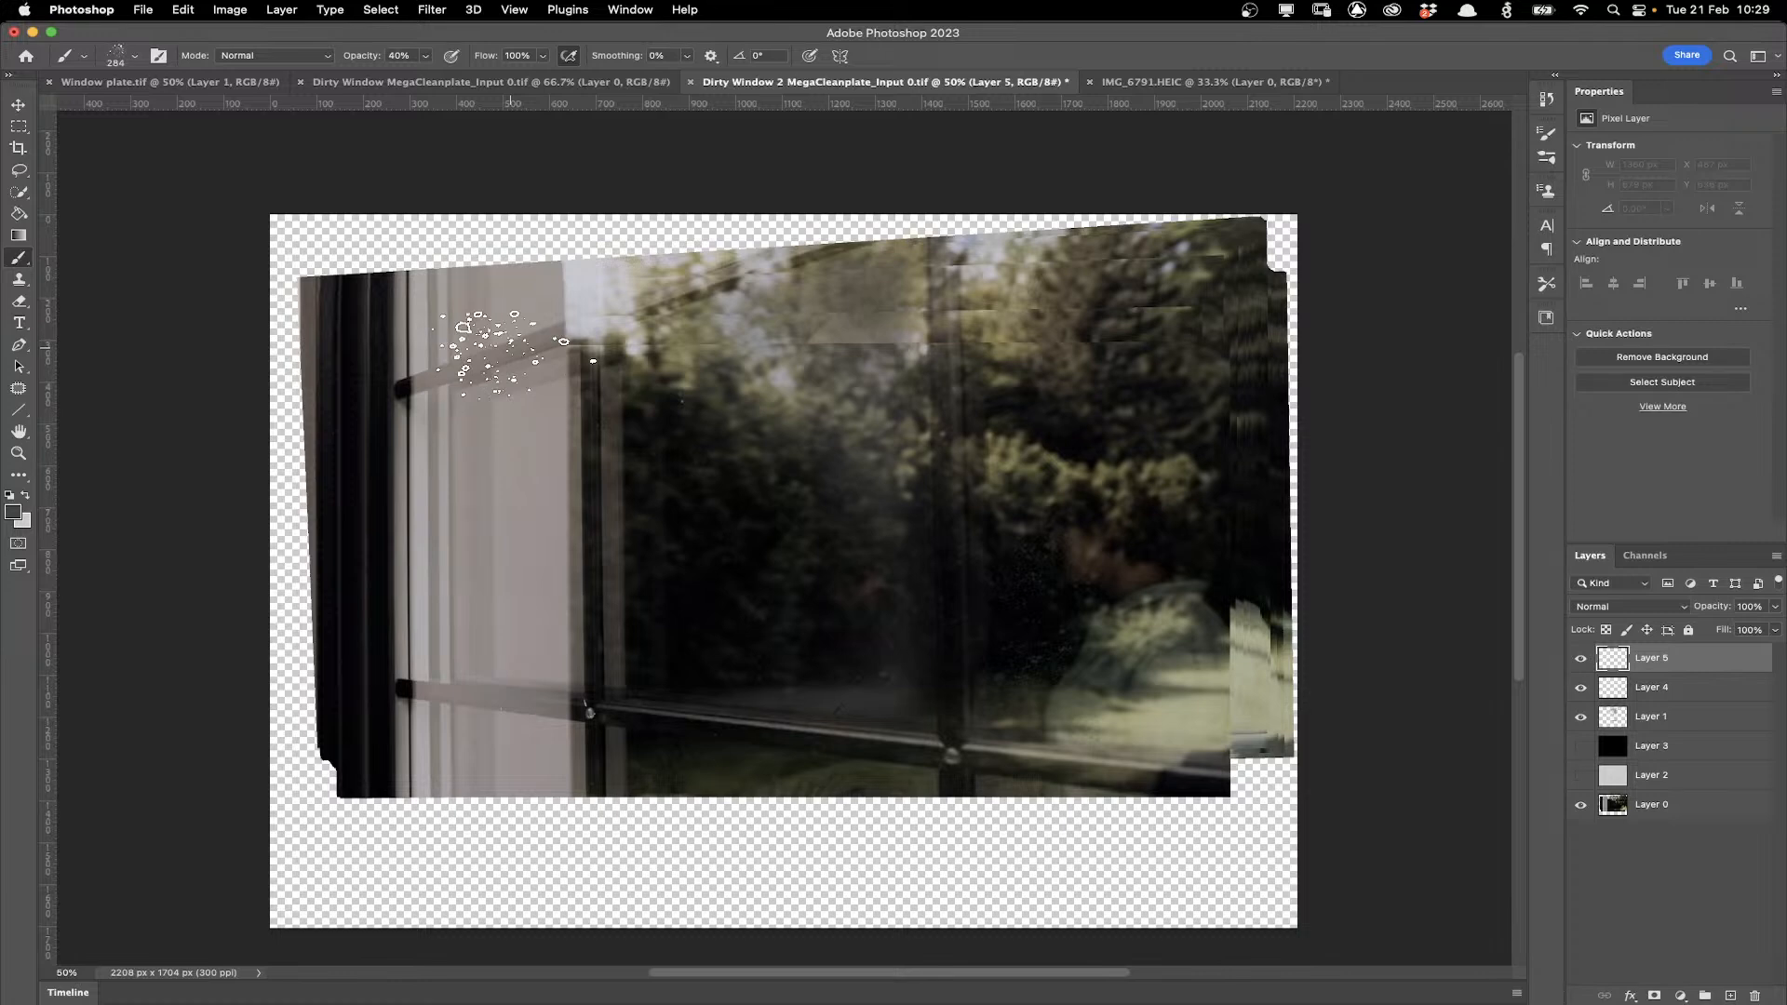
pyautogui.moveTo(499, 398); pyautogui.dragTo(473, 586)
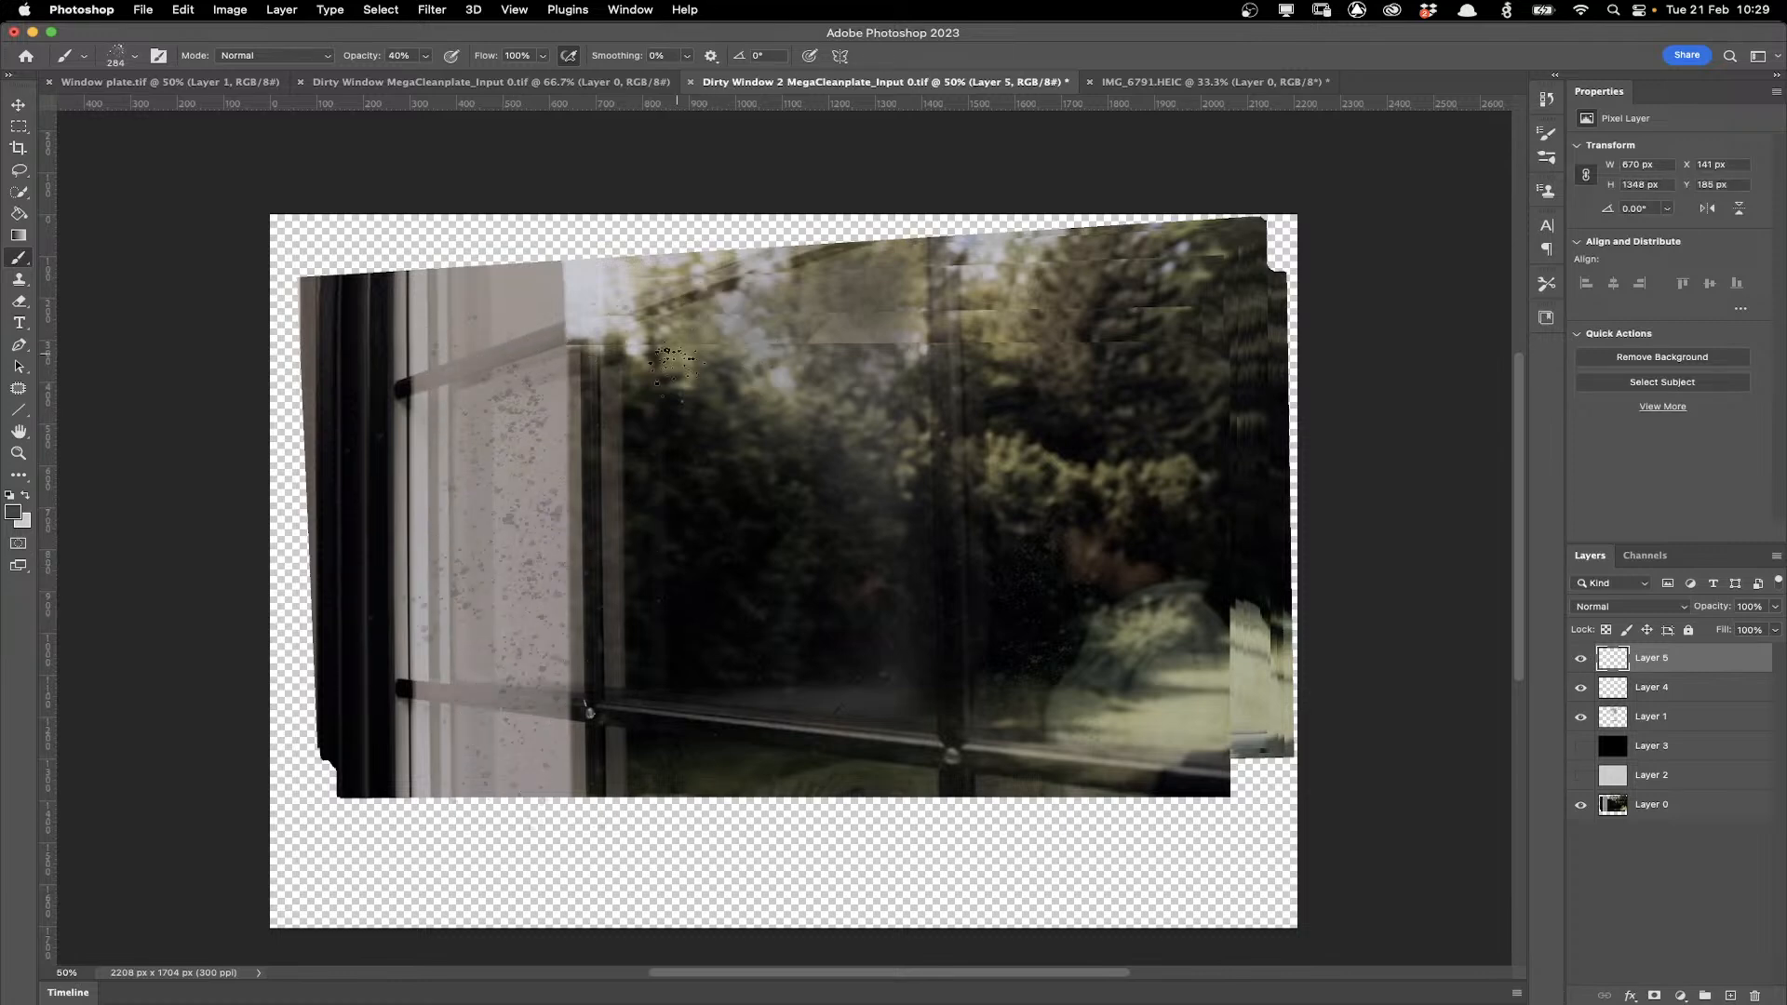
# Enlarge the spatter brush to 700 px and paint spatter diagonally across the glass.
pyautogui.press(']')
pyautogui.press(']')
pyautogui.press(']')
pyautogui.press(']')
pyautogui.press(']')
pyautogui.moveTo(667, 274)
pyautogui.mouseDown()
pyautogui.moveTo(1047, 581)
pyautogui.moveTo(1047, 637)
pyautogui.mouseUp()
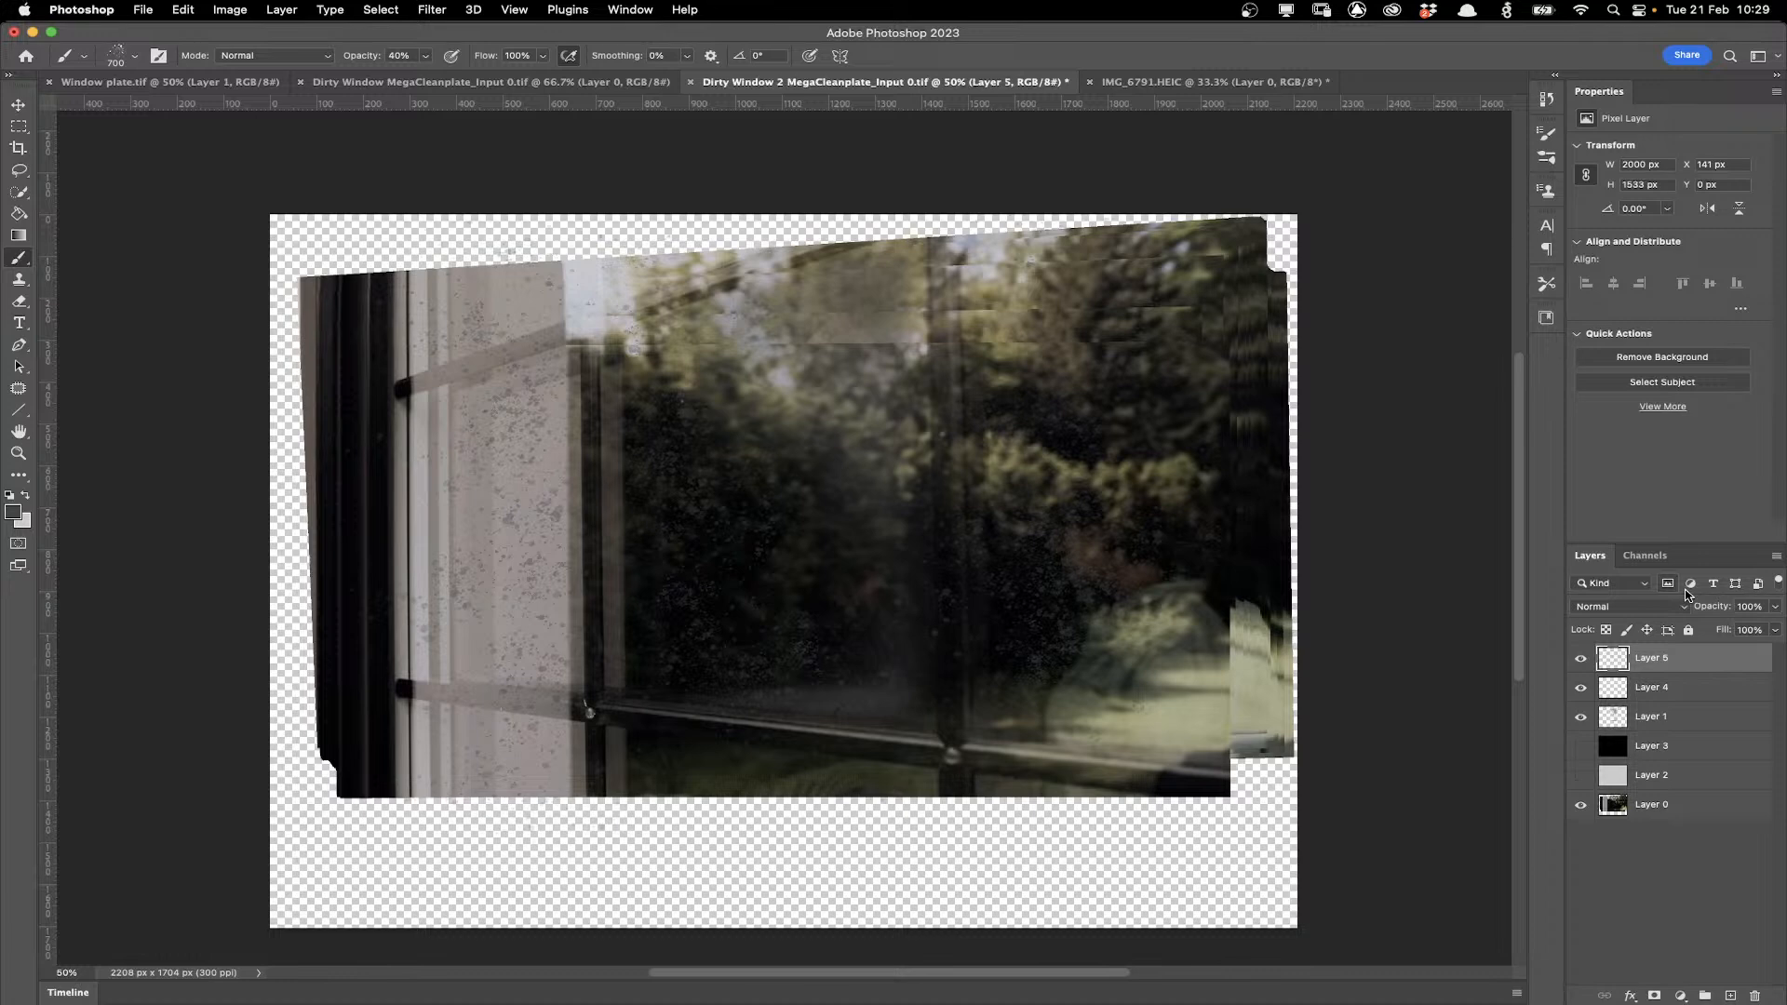
# Free Transform the new spatter layer, stretching its corners outward so it covers the whole window, and commit.
pyautogui.click(186, 11)
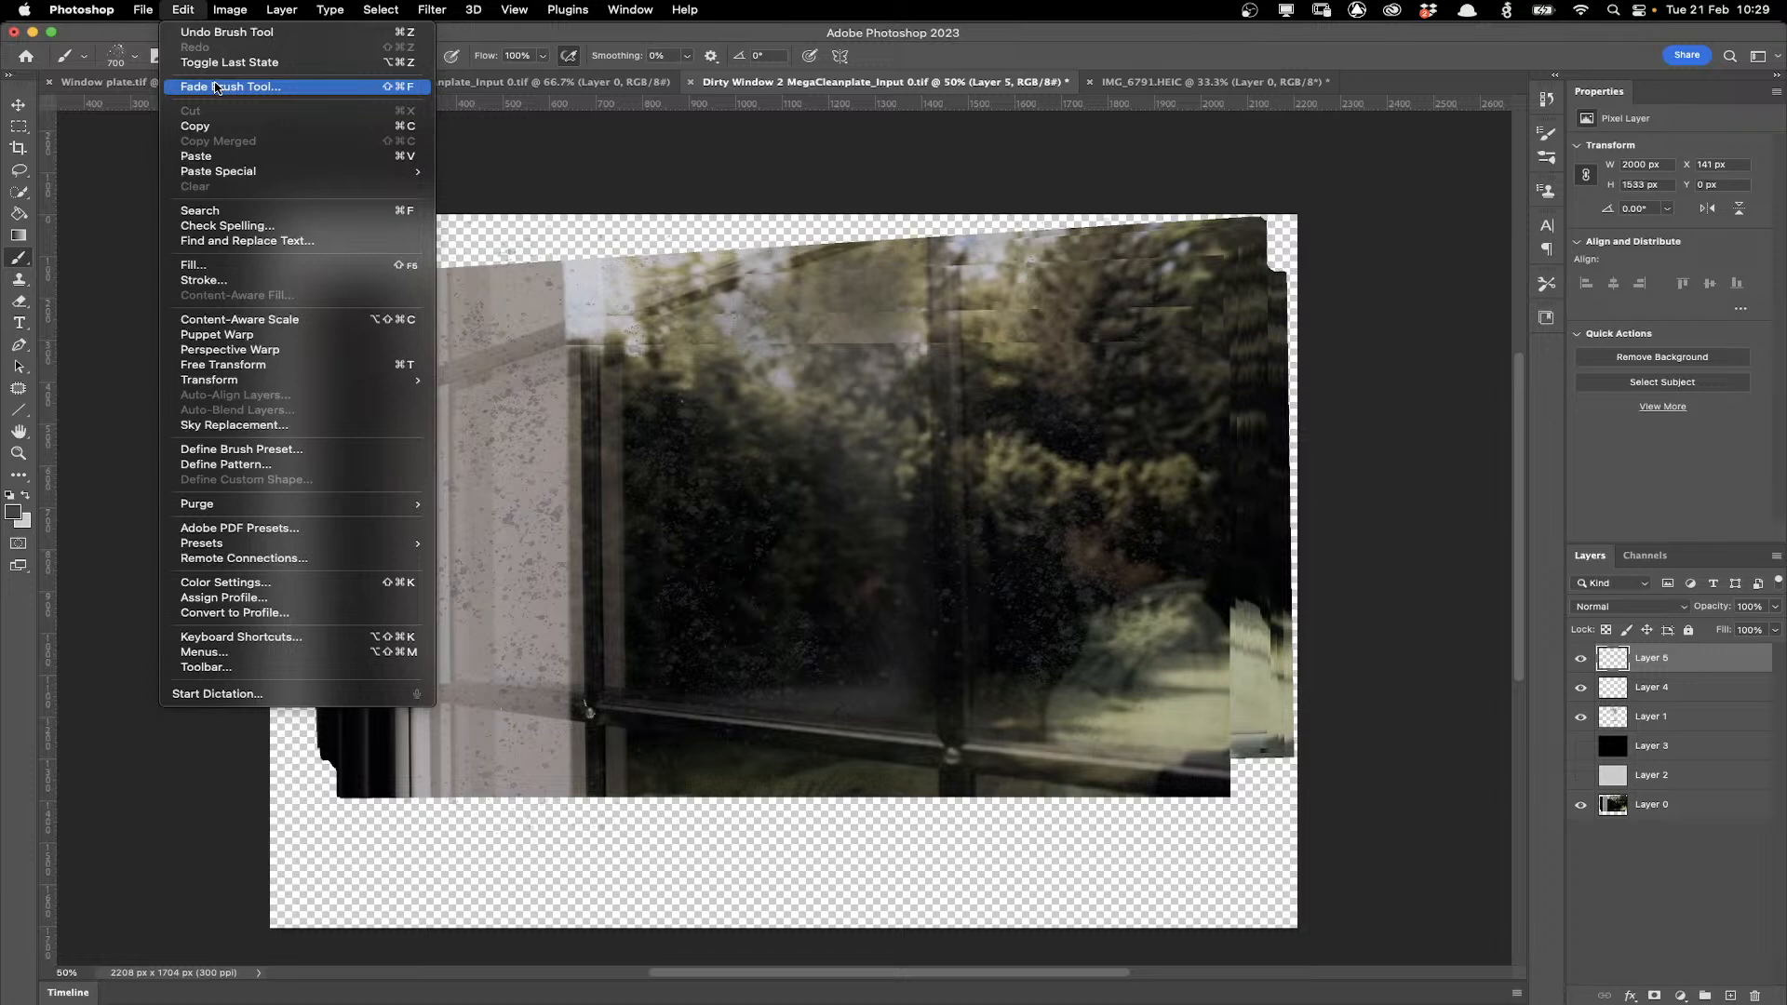
pyautogui.moveTo(223, 379)
pyautogui.click(484, 451)
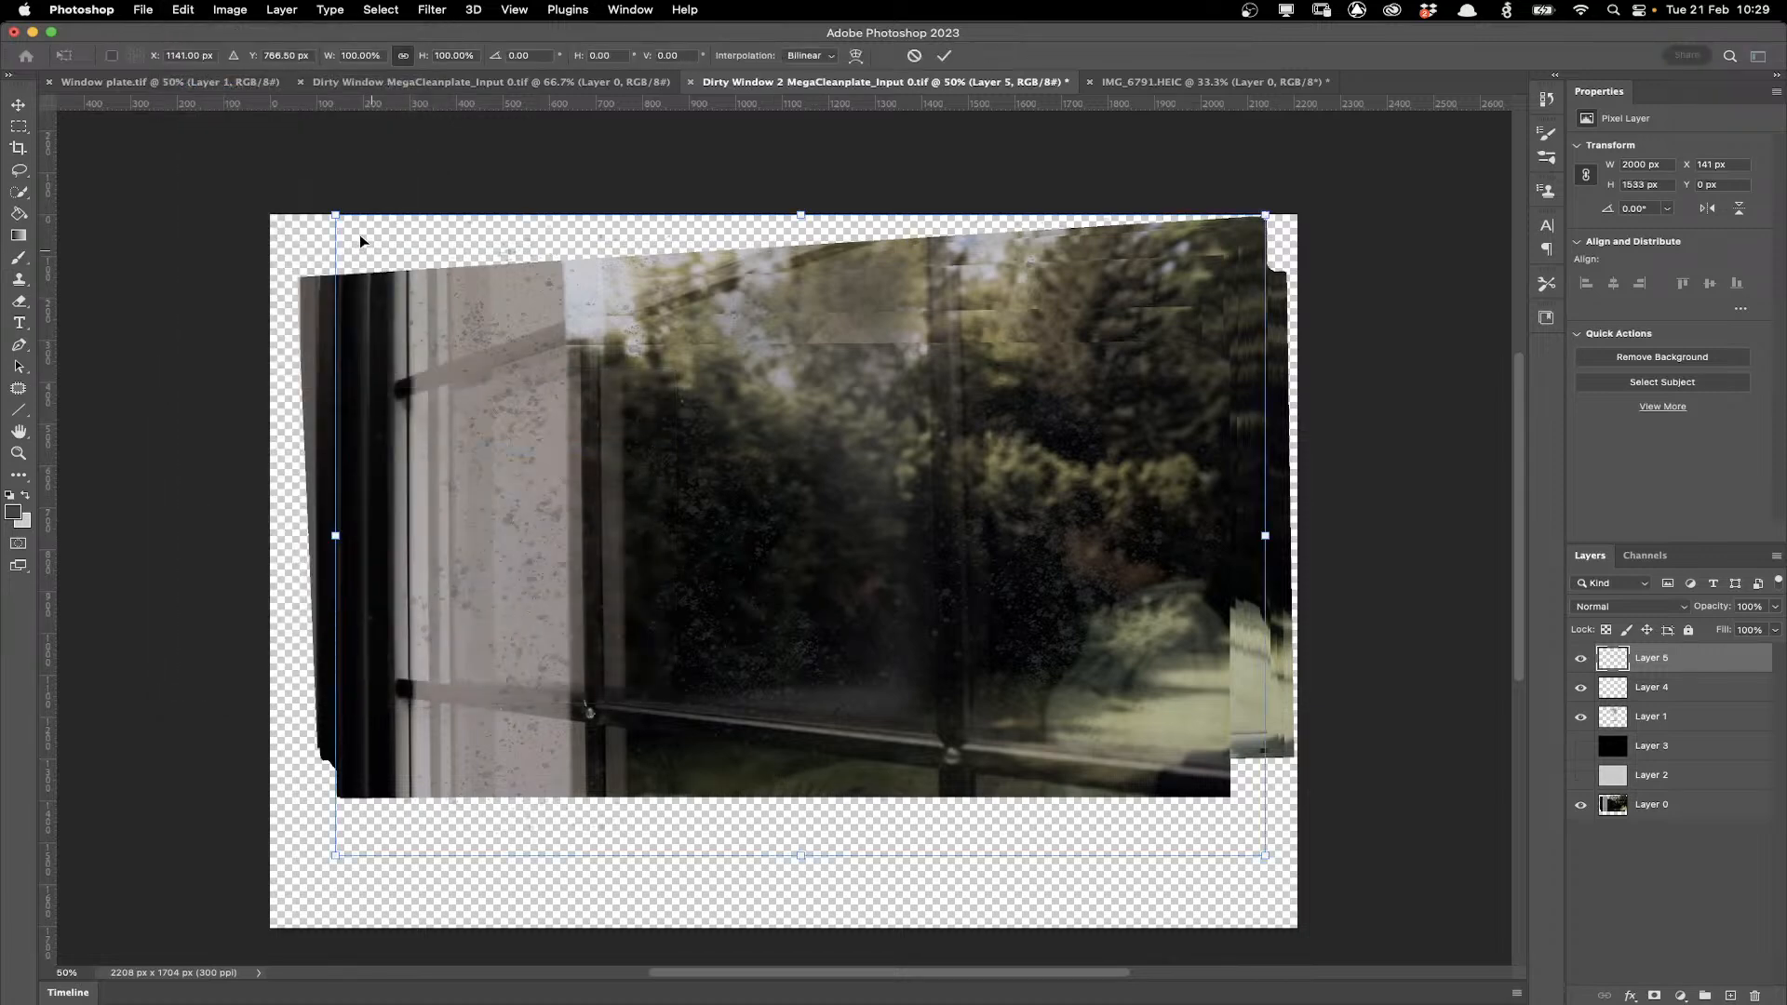
pyautogui.moveTo(341, 224); pyautogui.dragTo(348, 259)
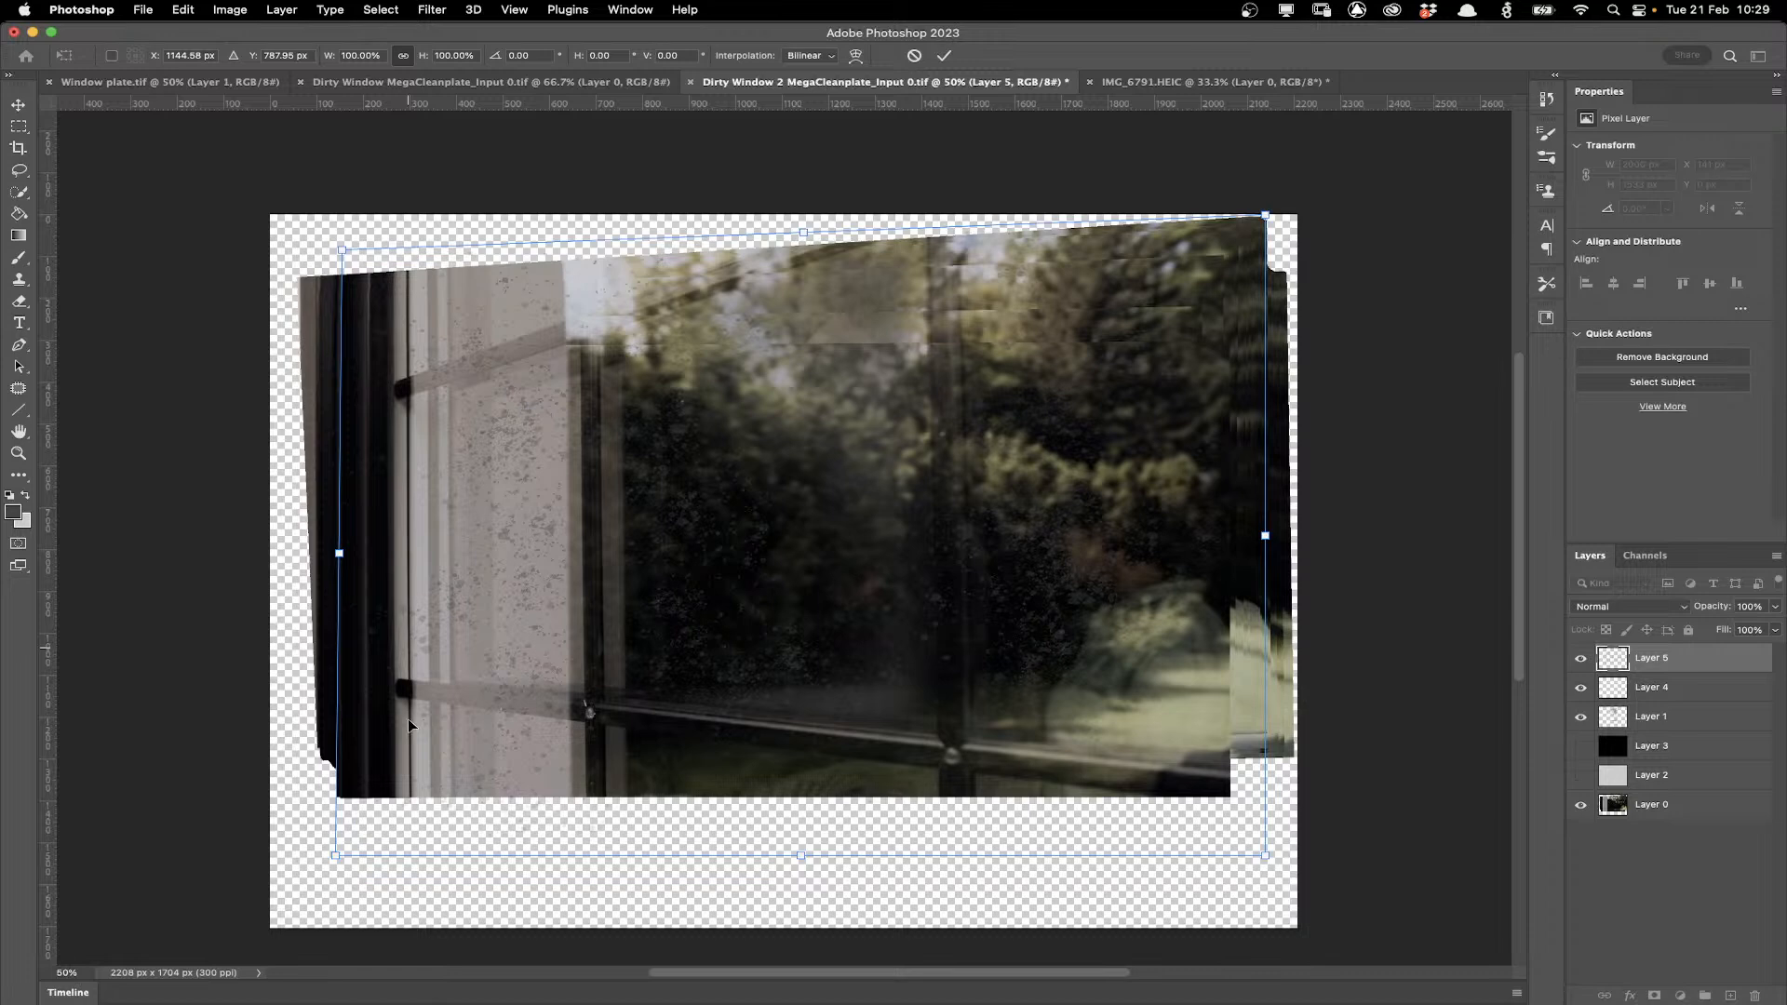
pyautogui.moveTo(335, 855); pyautogui.dragTo(343, 828)
pyautogui.moveTo(1265, 215); pyautogui.dragTo(1272, 164)
pyautogui.moveTo(1265, 854); pyautogui.dragTo(1275, 907)
pyautogui.moveTo(1277, 163); pyautogui.dragTo(1275, 144)
pyautogui.moveTo(1275, 900); pyautogui.dragTo(1288, 922)
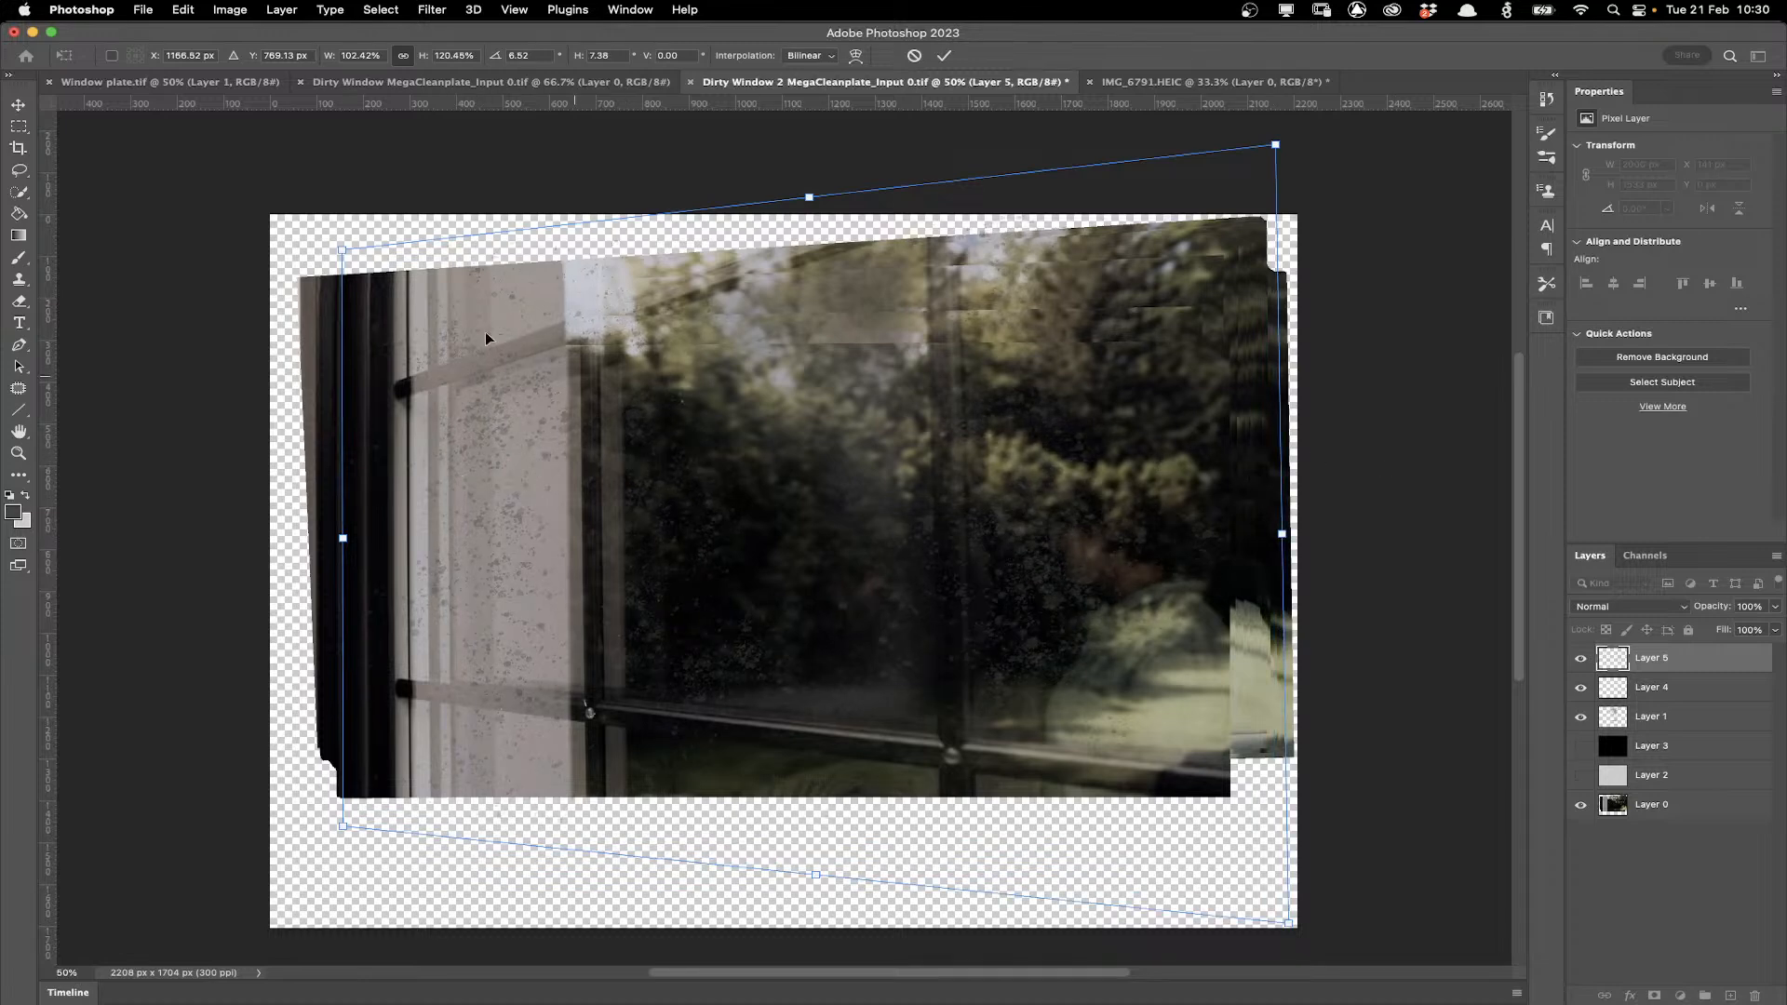
pyautogui.moveTo(343, 250); pyautogui.dragTo(344, 279)
pyautogui.moveTo(343, 825); pyautogui.dragTo(347, 808)
pyautogui.moveTo(345, 277); pyautogui.dragTo(339, 290)
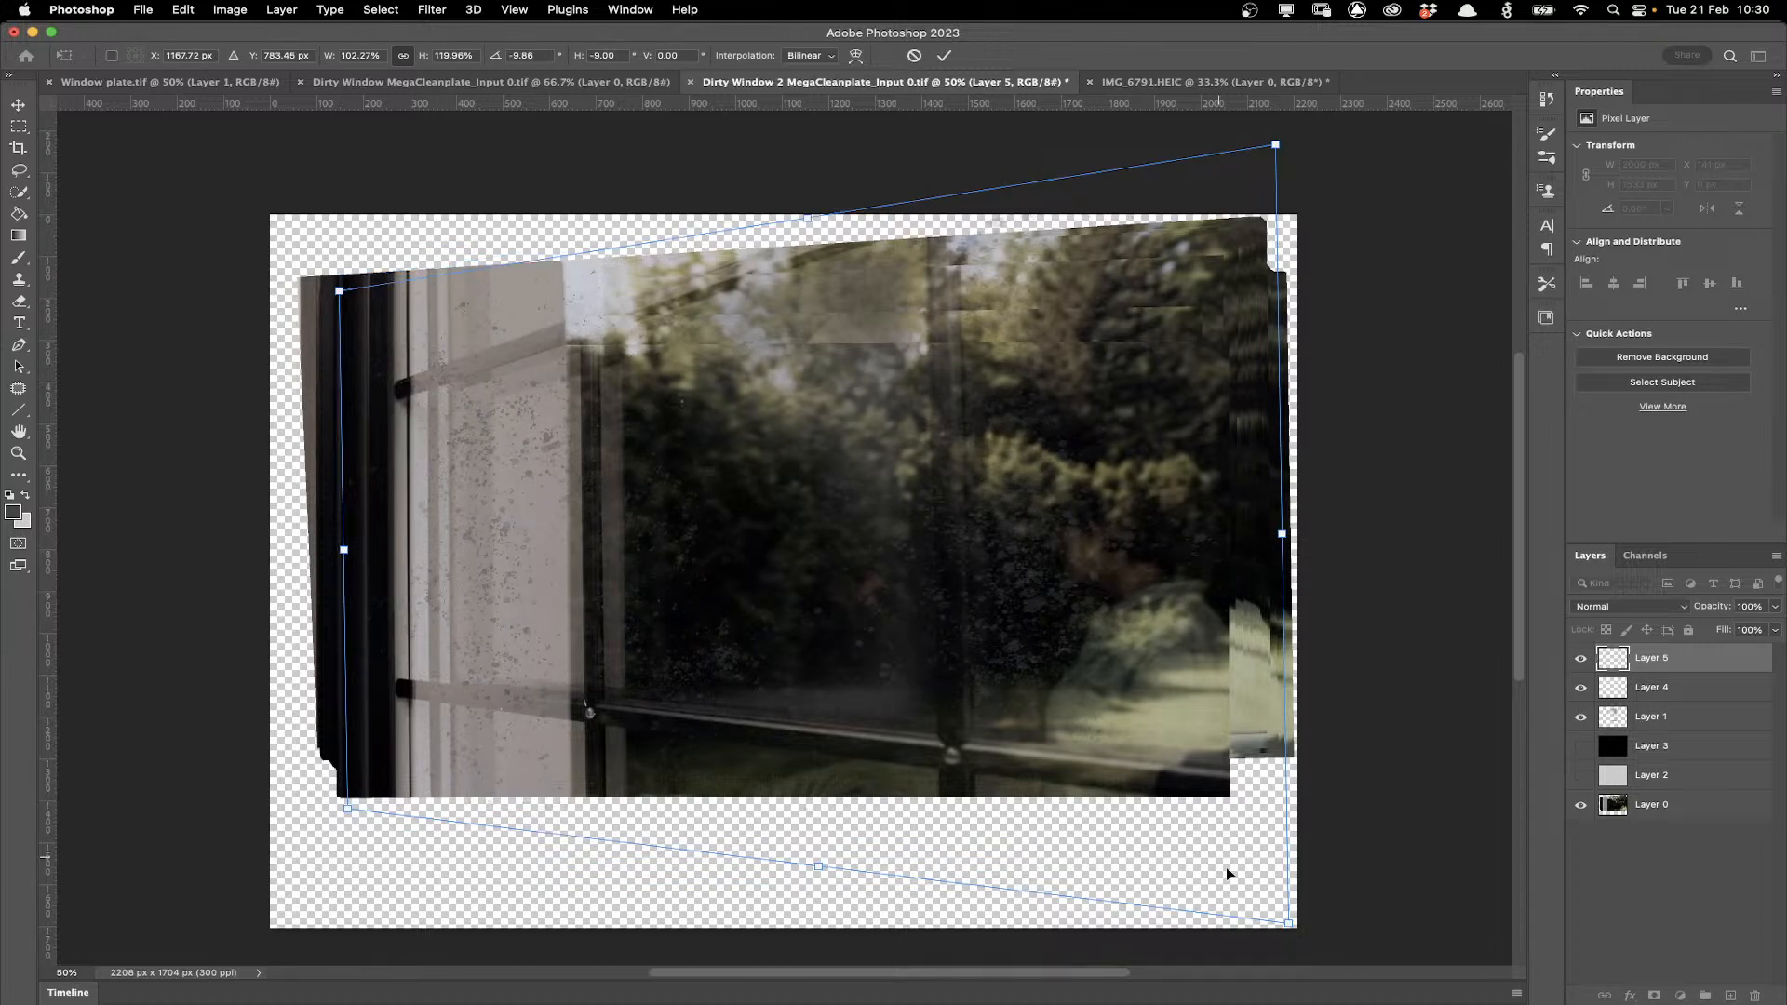
pyautogui.moveTo(1276, 145); pyautogui.dragTo(1287, 115)
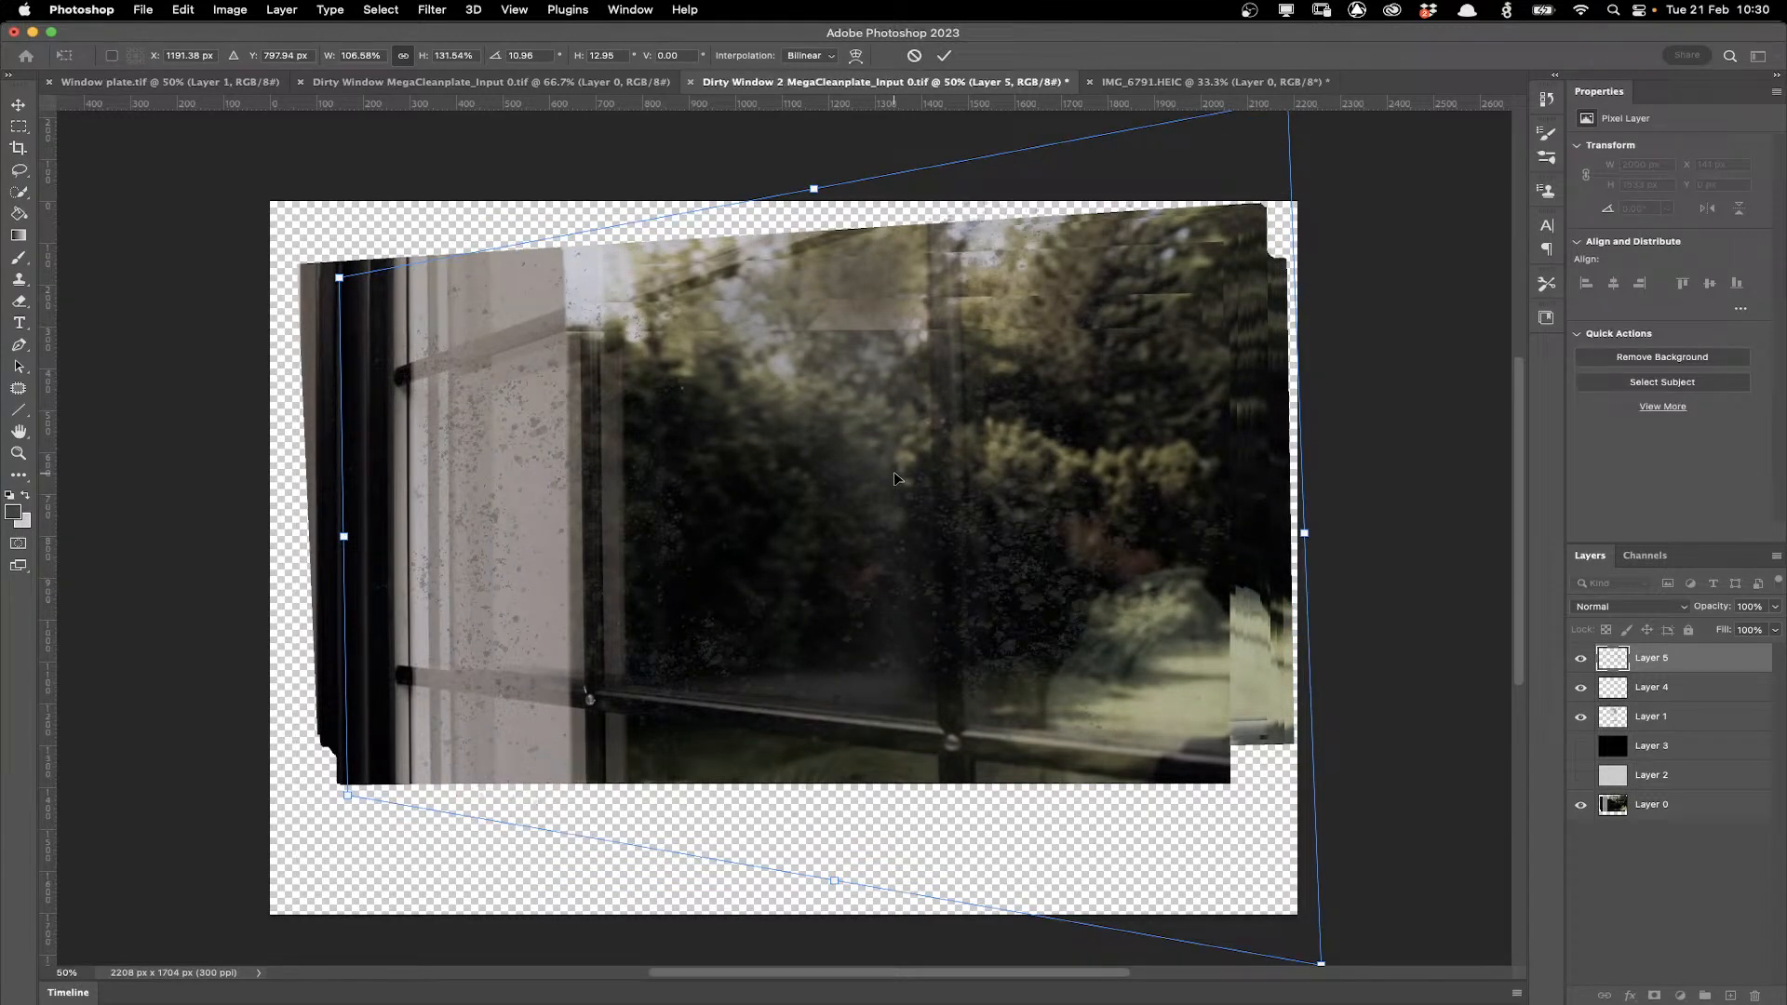
pyautogui.press('Return')
# Set the spatter layer's opacity to 61%.
pyautogui.press('b')
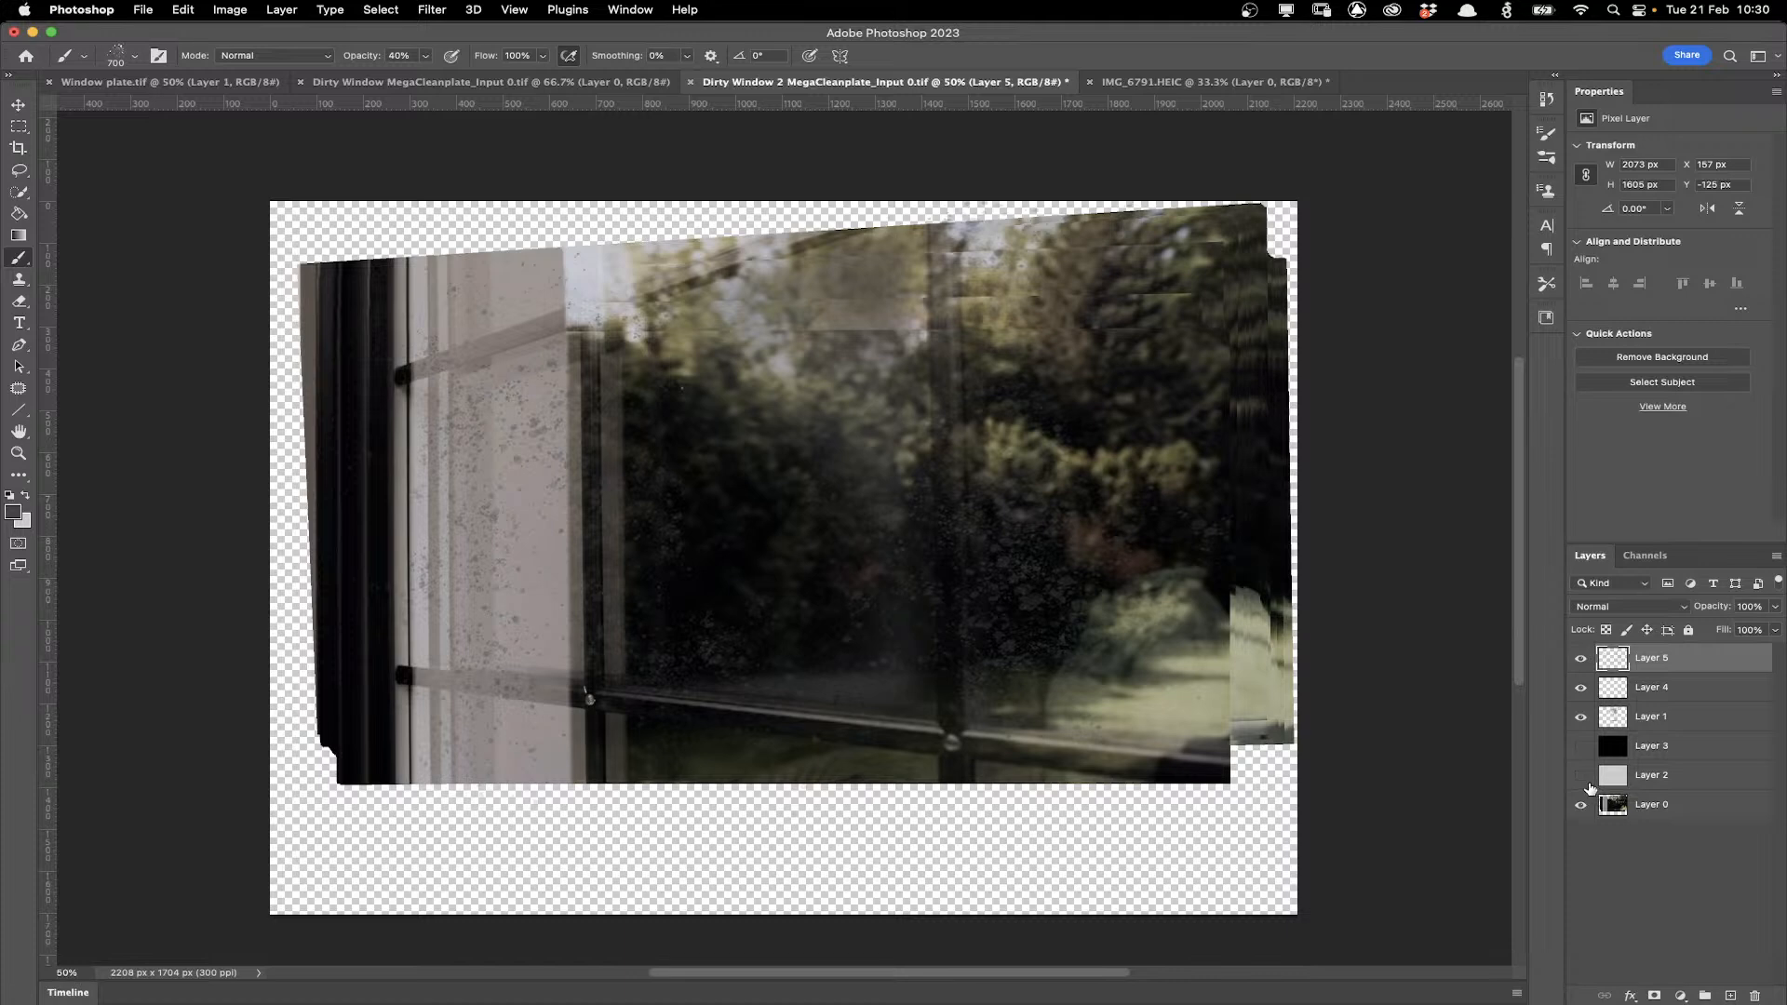
pyautogui.click(1582, 778)
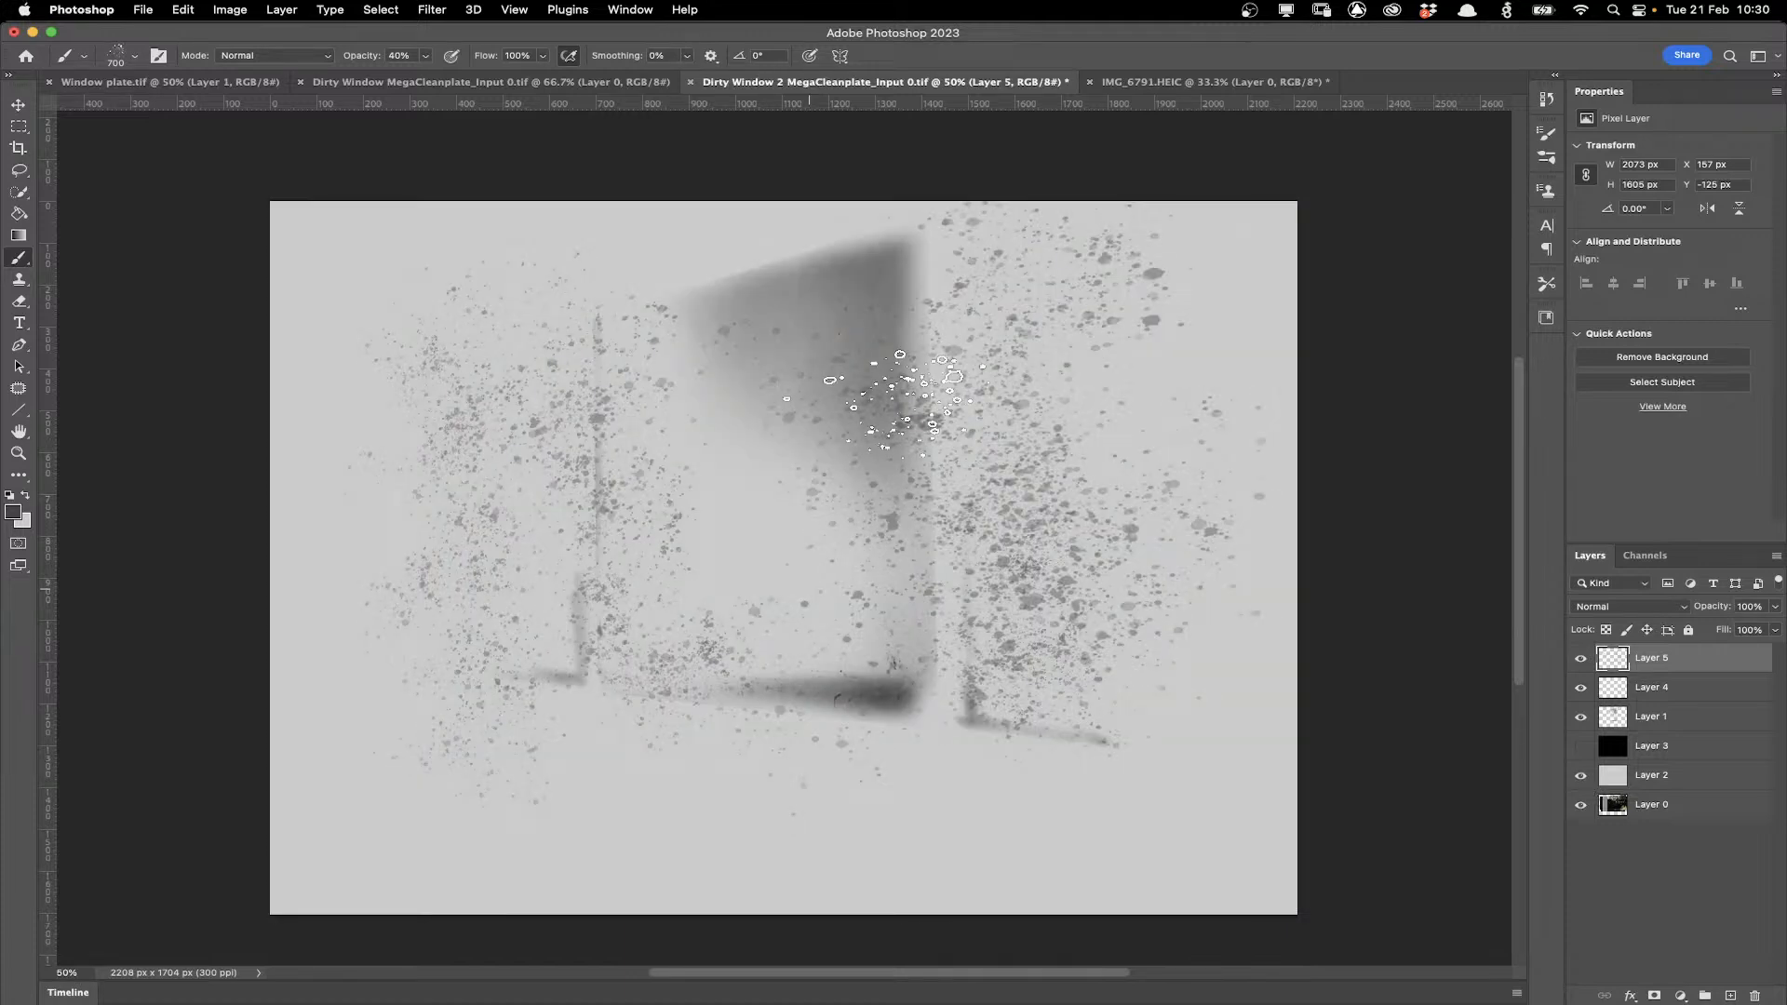
pyautogui.click(1582, 777)
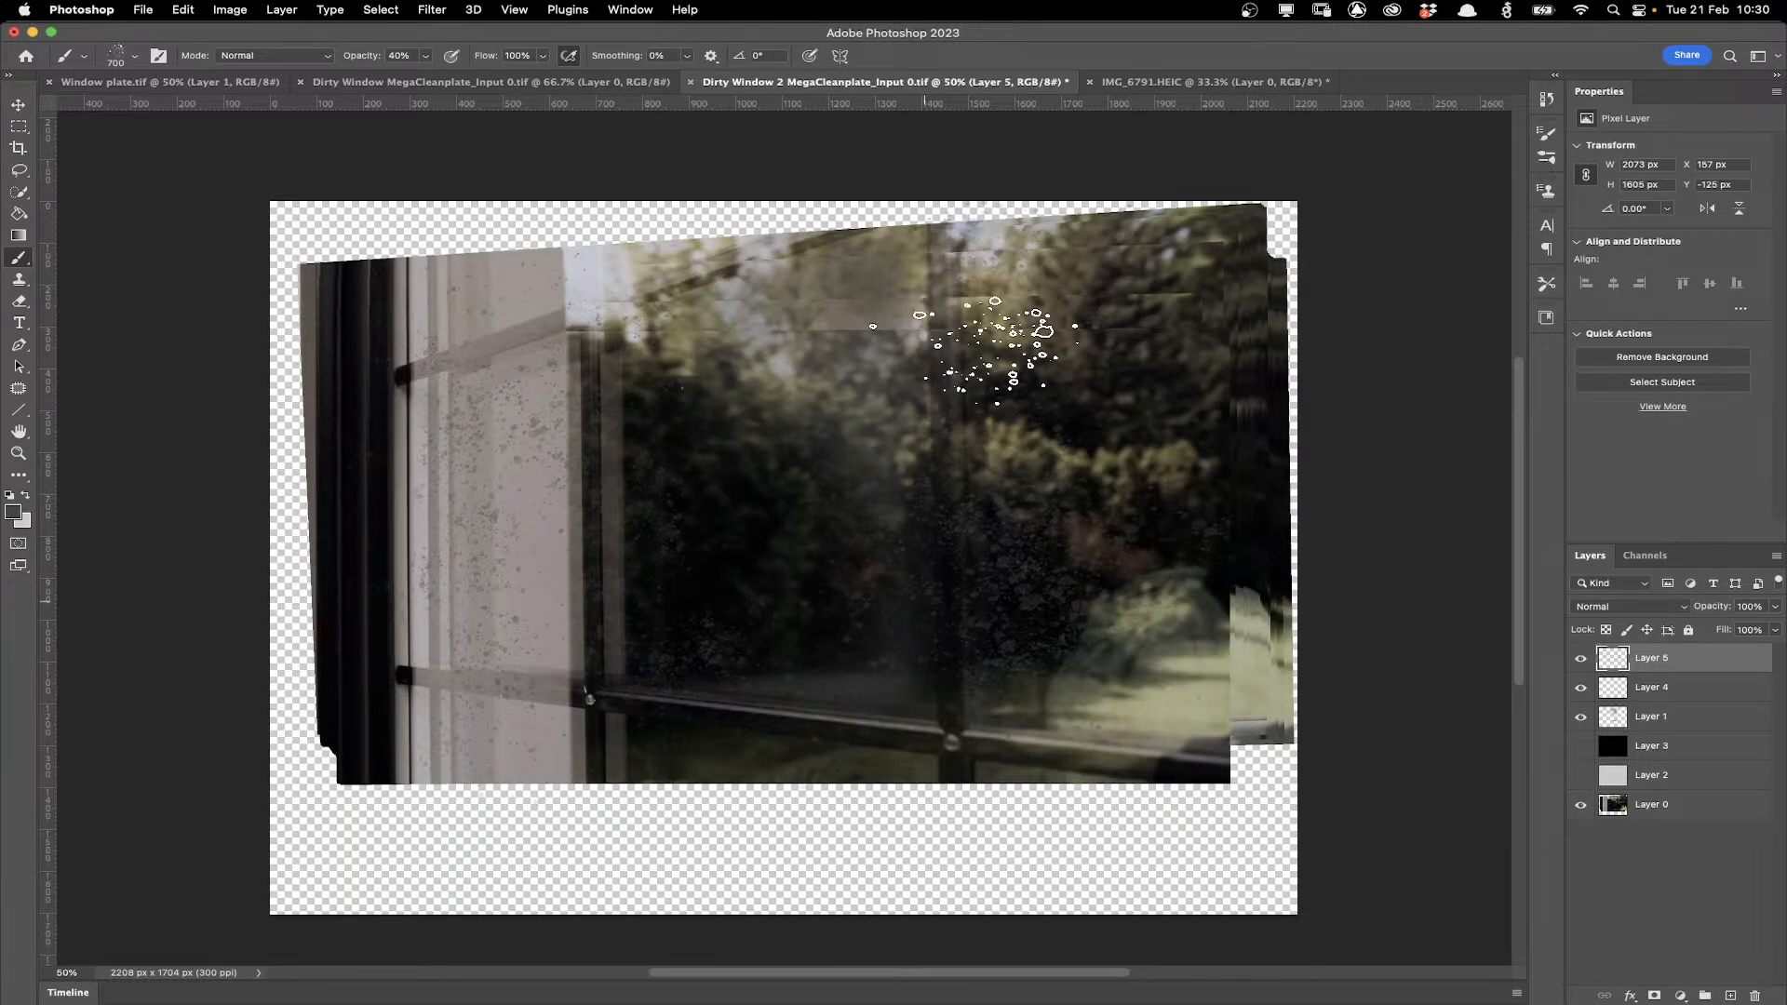
pyautogui.moveTo(1775, 606); pyautogui.dragTo(1739, 629)
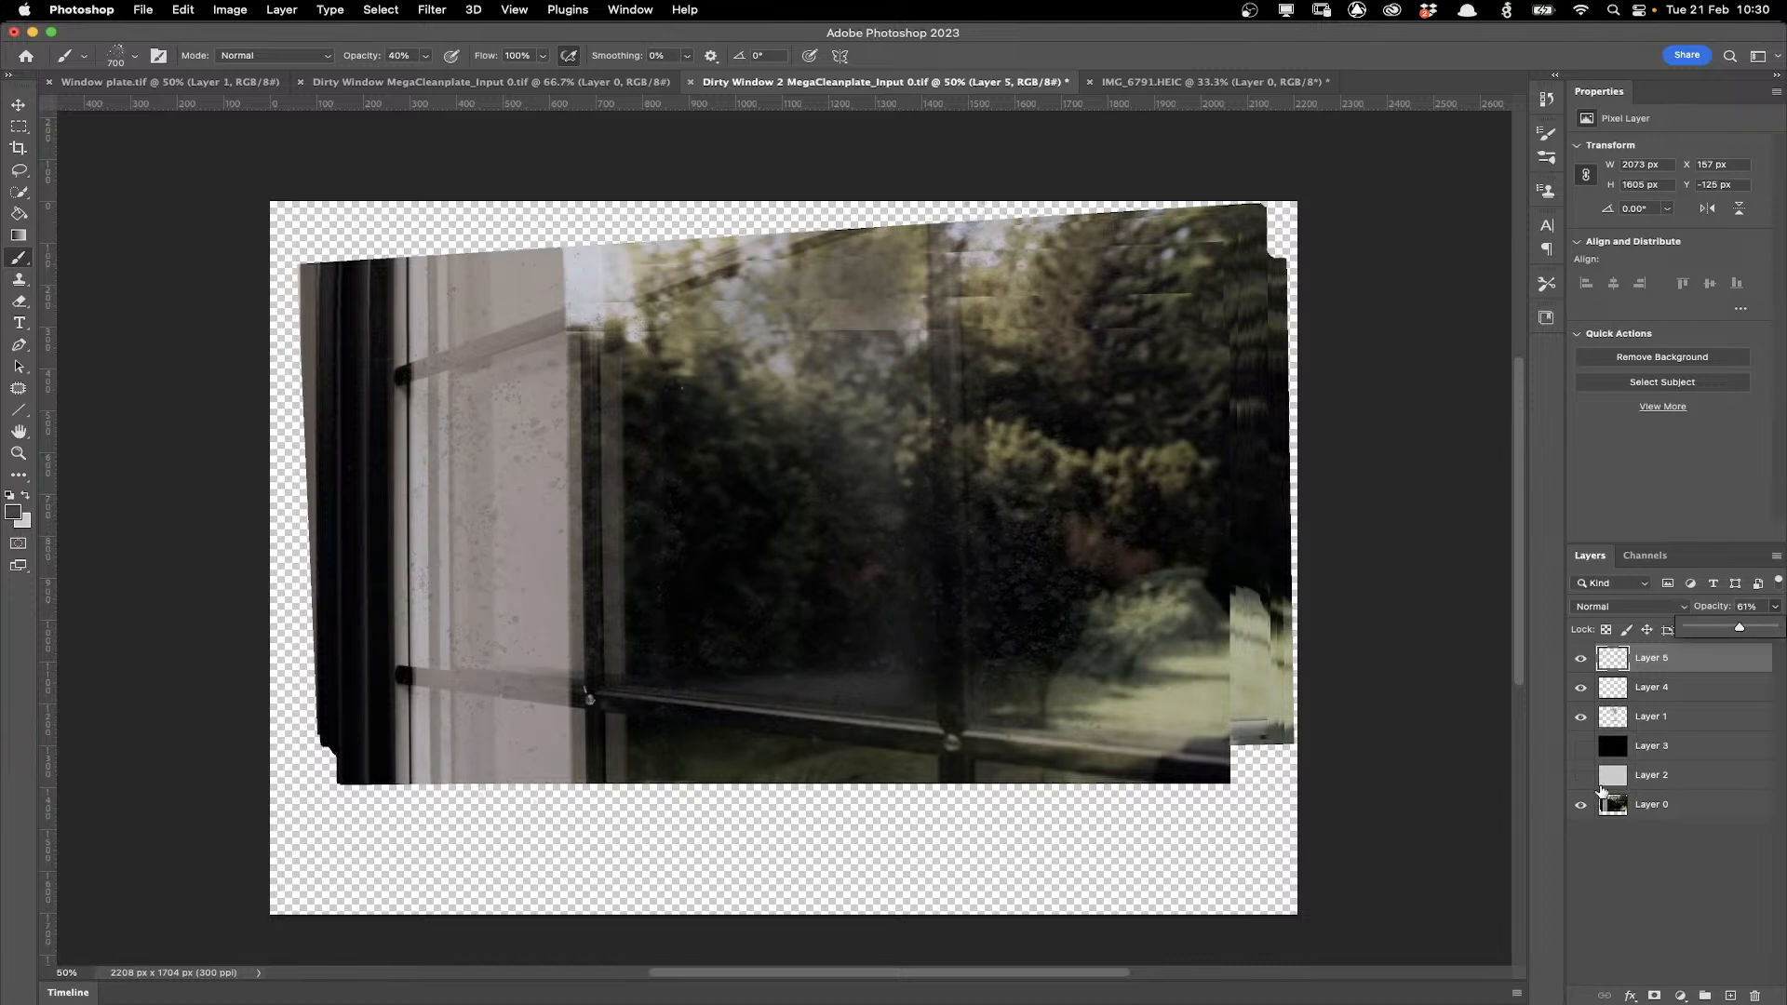
# Hide the background plate layer so only the dirt layers show in the document.
pyautogui.click(1589, 820)
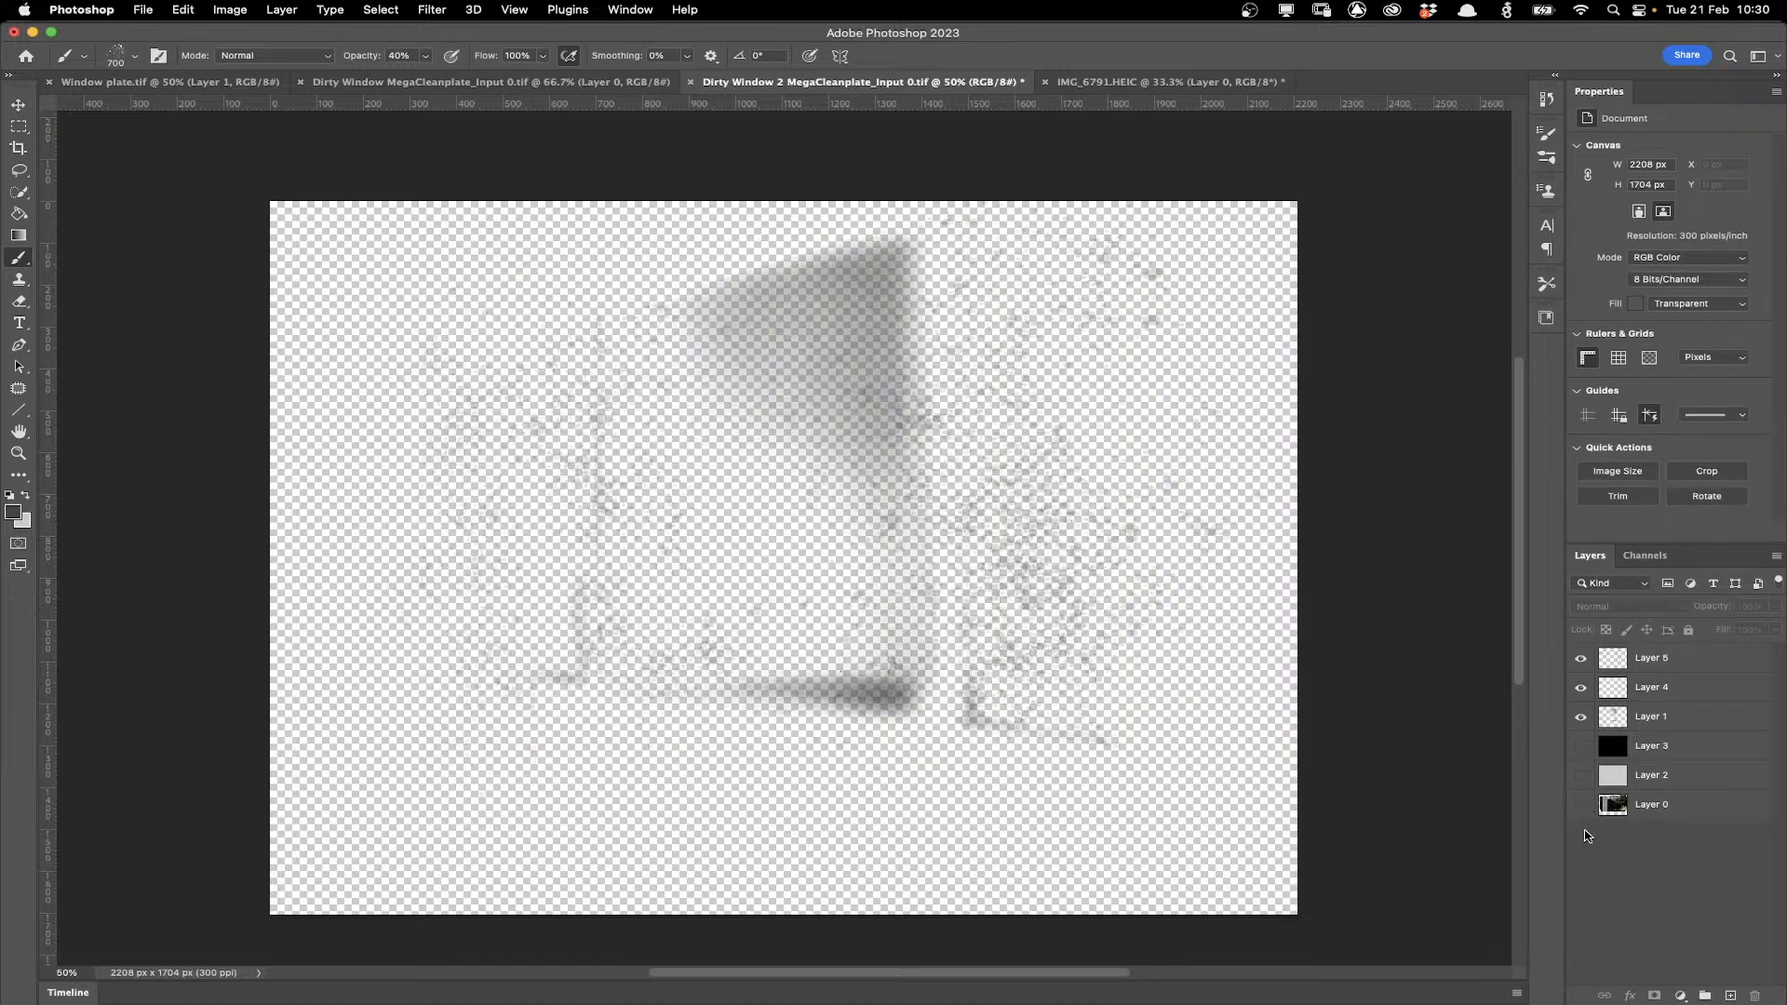
pyautogui.click(1582, 806)
pyautogui.click(181, 82)
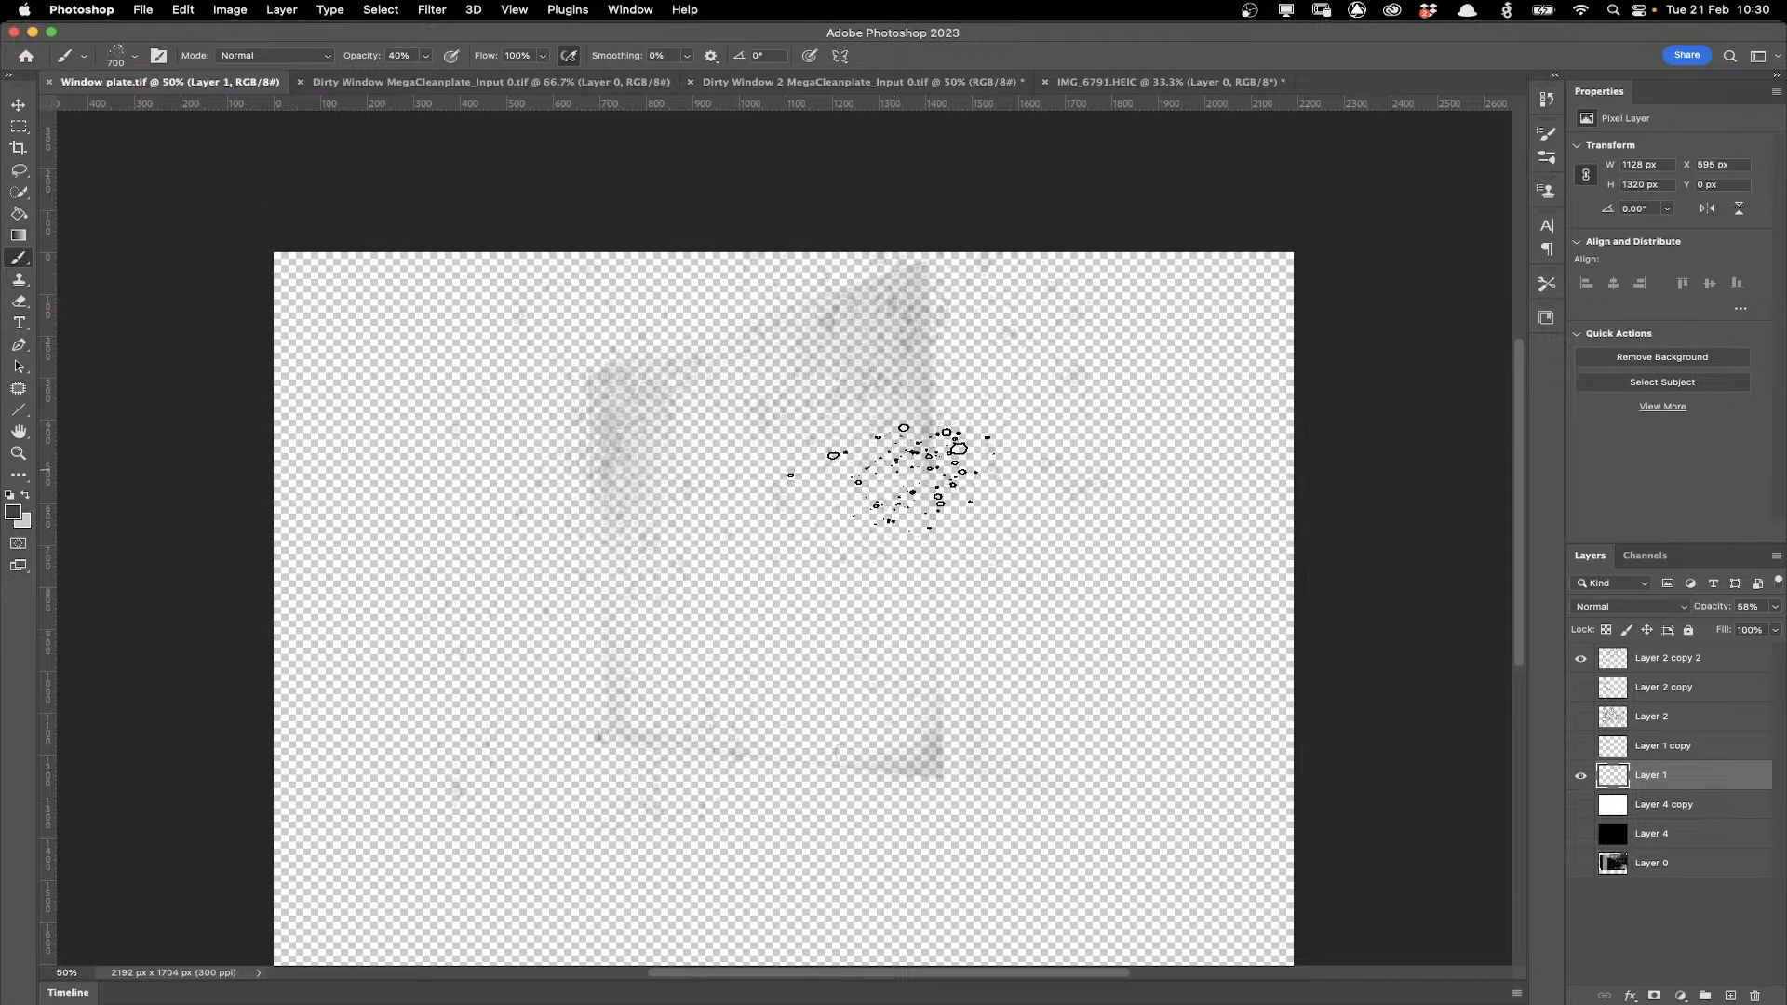
pyautogui.click(975, 81)
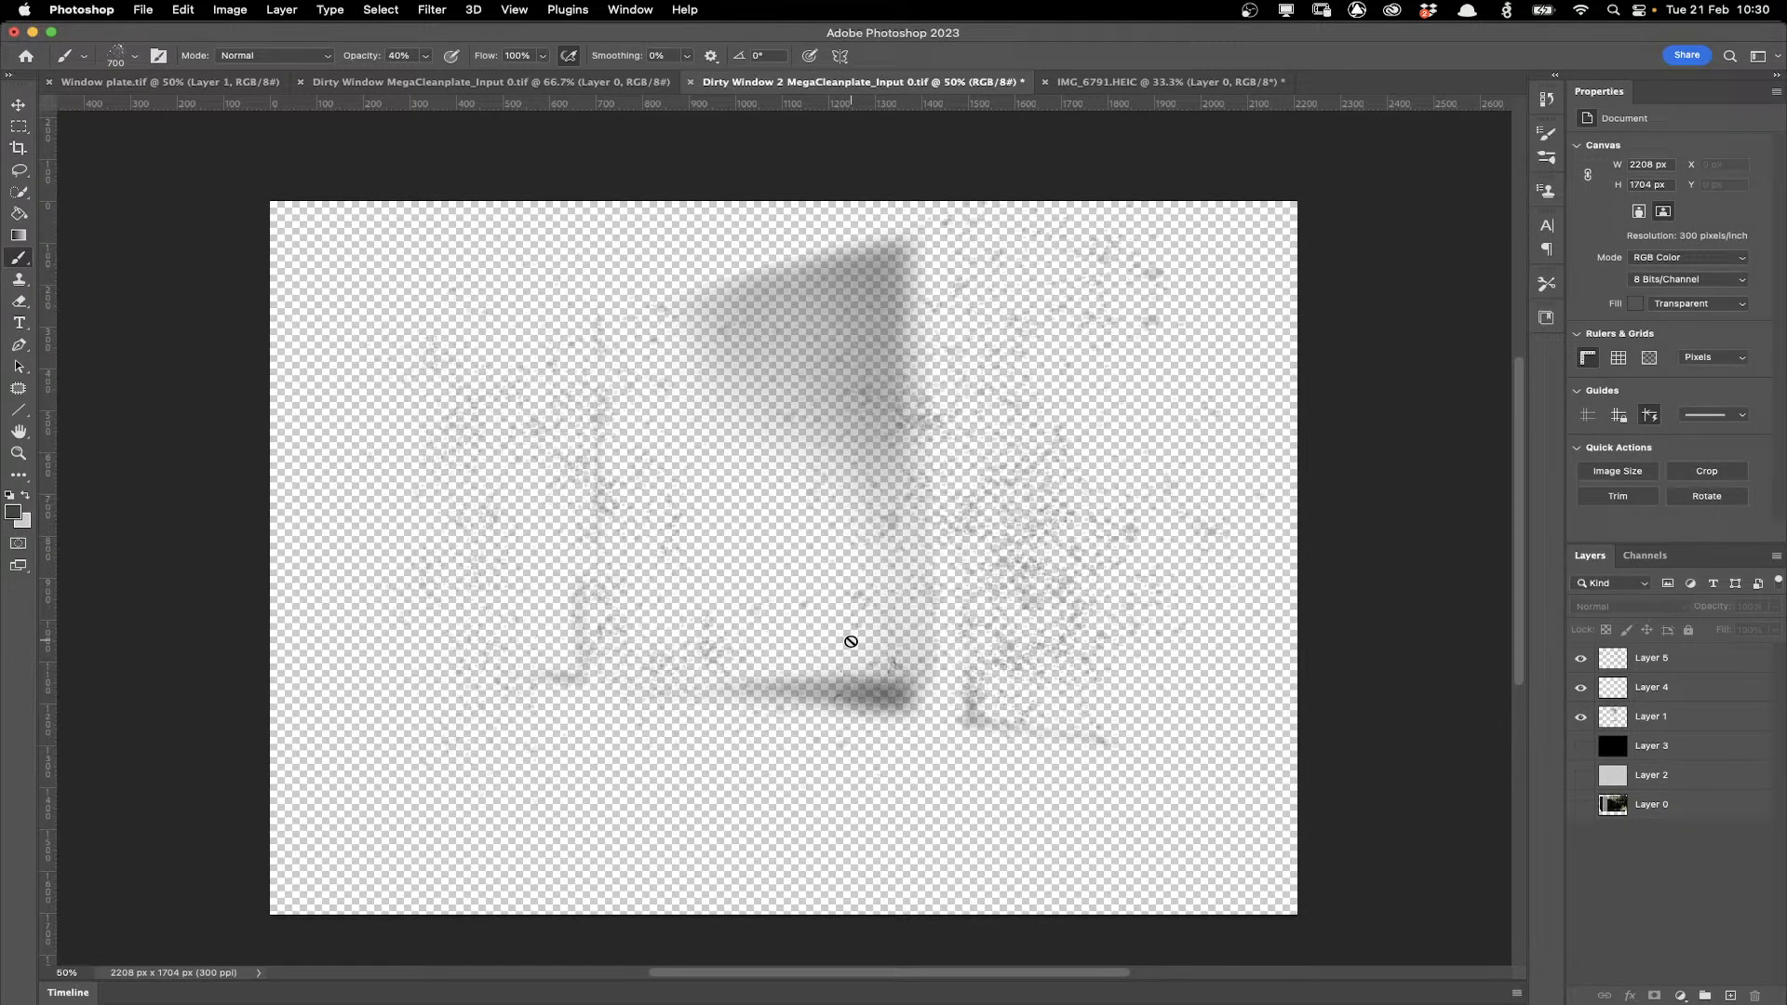
# Save the TIFF file with the default options, keeping the layers.
pyautogui.click(142, 10)
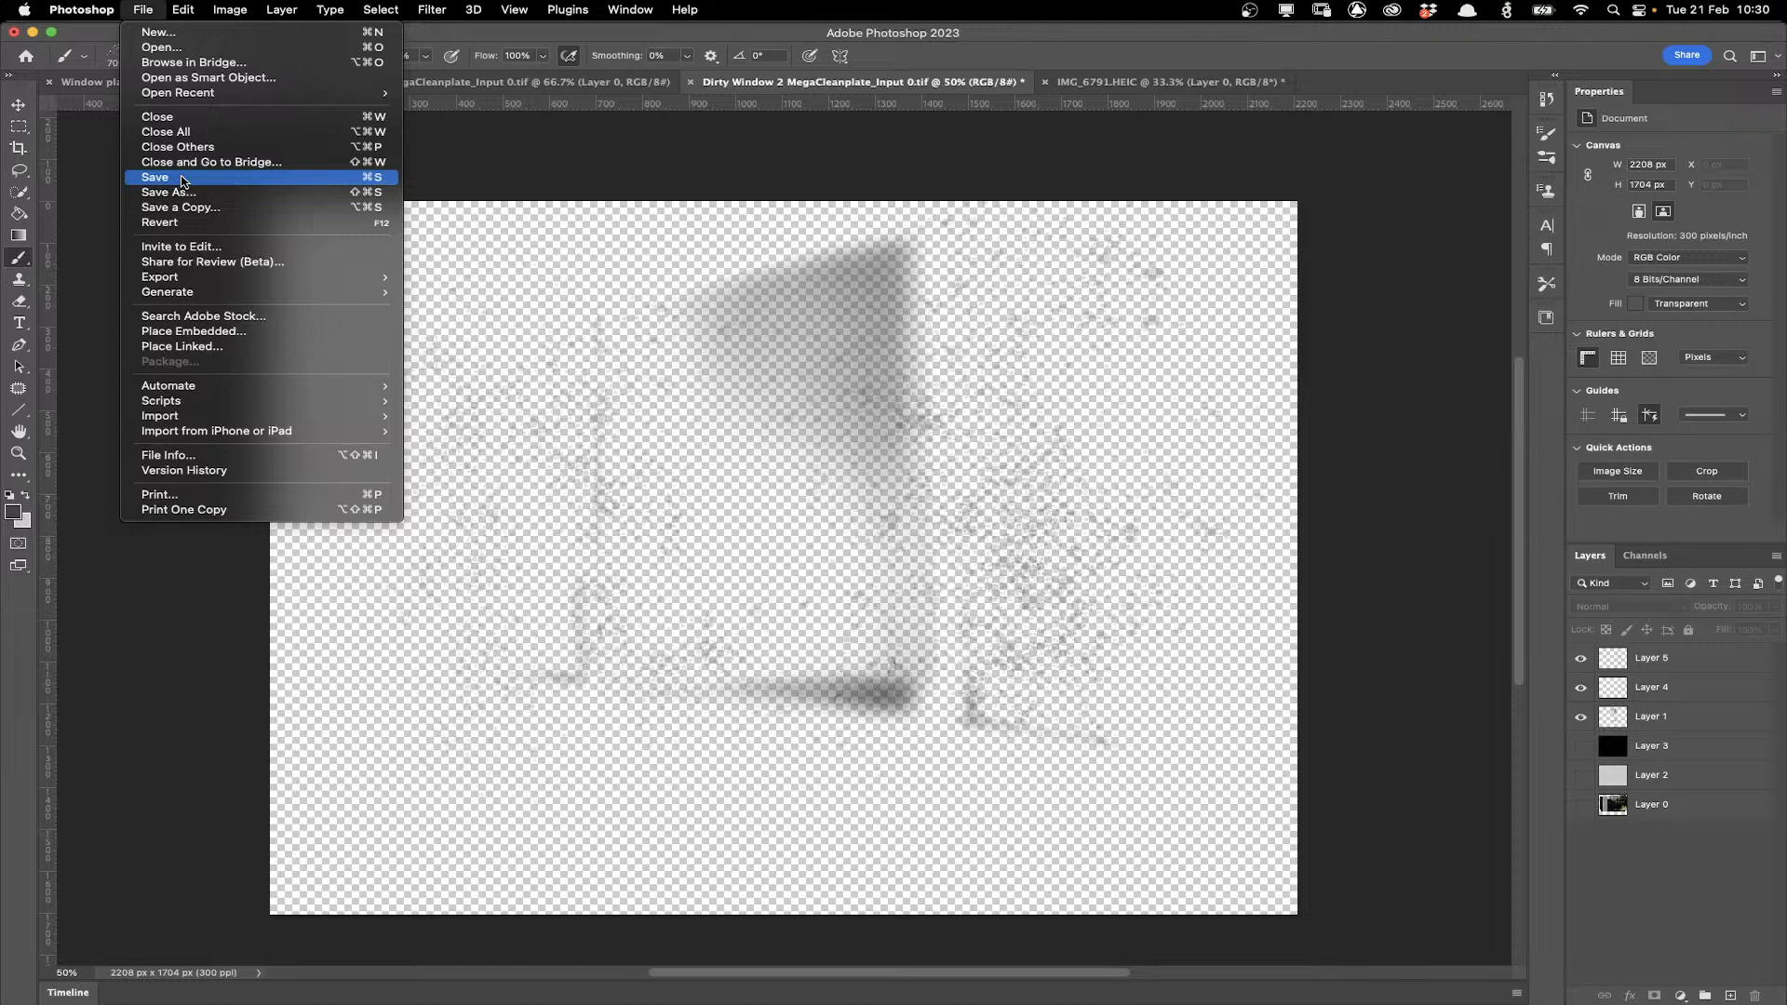
pyautogui.click(183, 181)
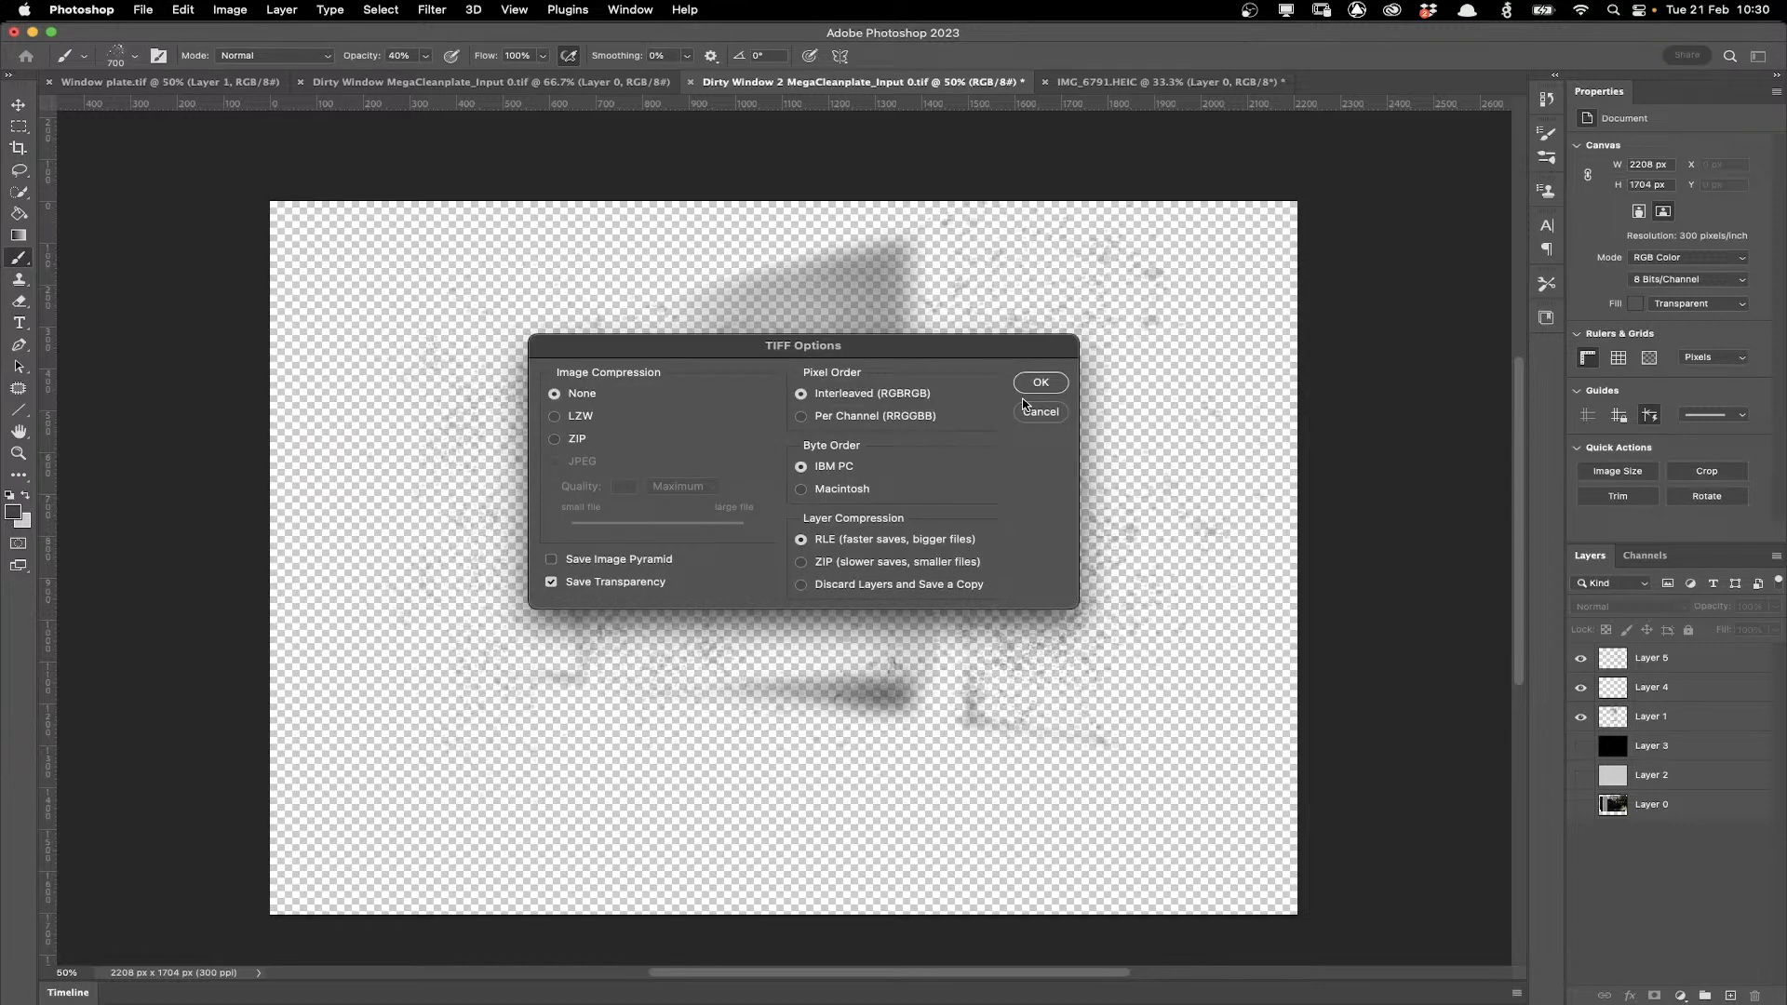
pyautogui.click(1035, 382)
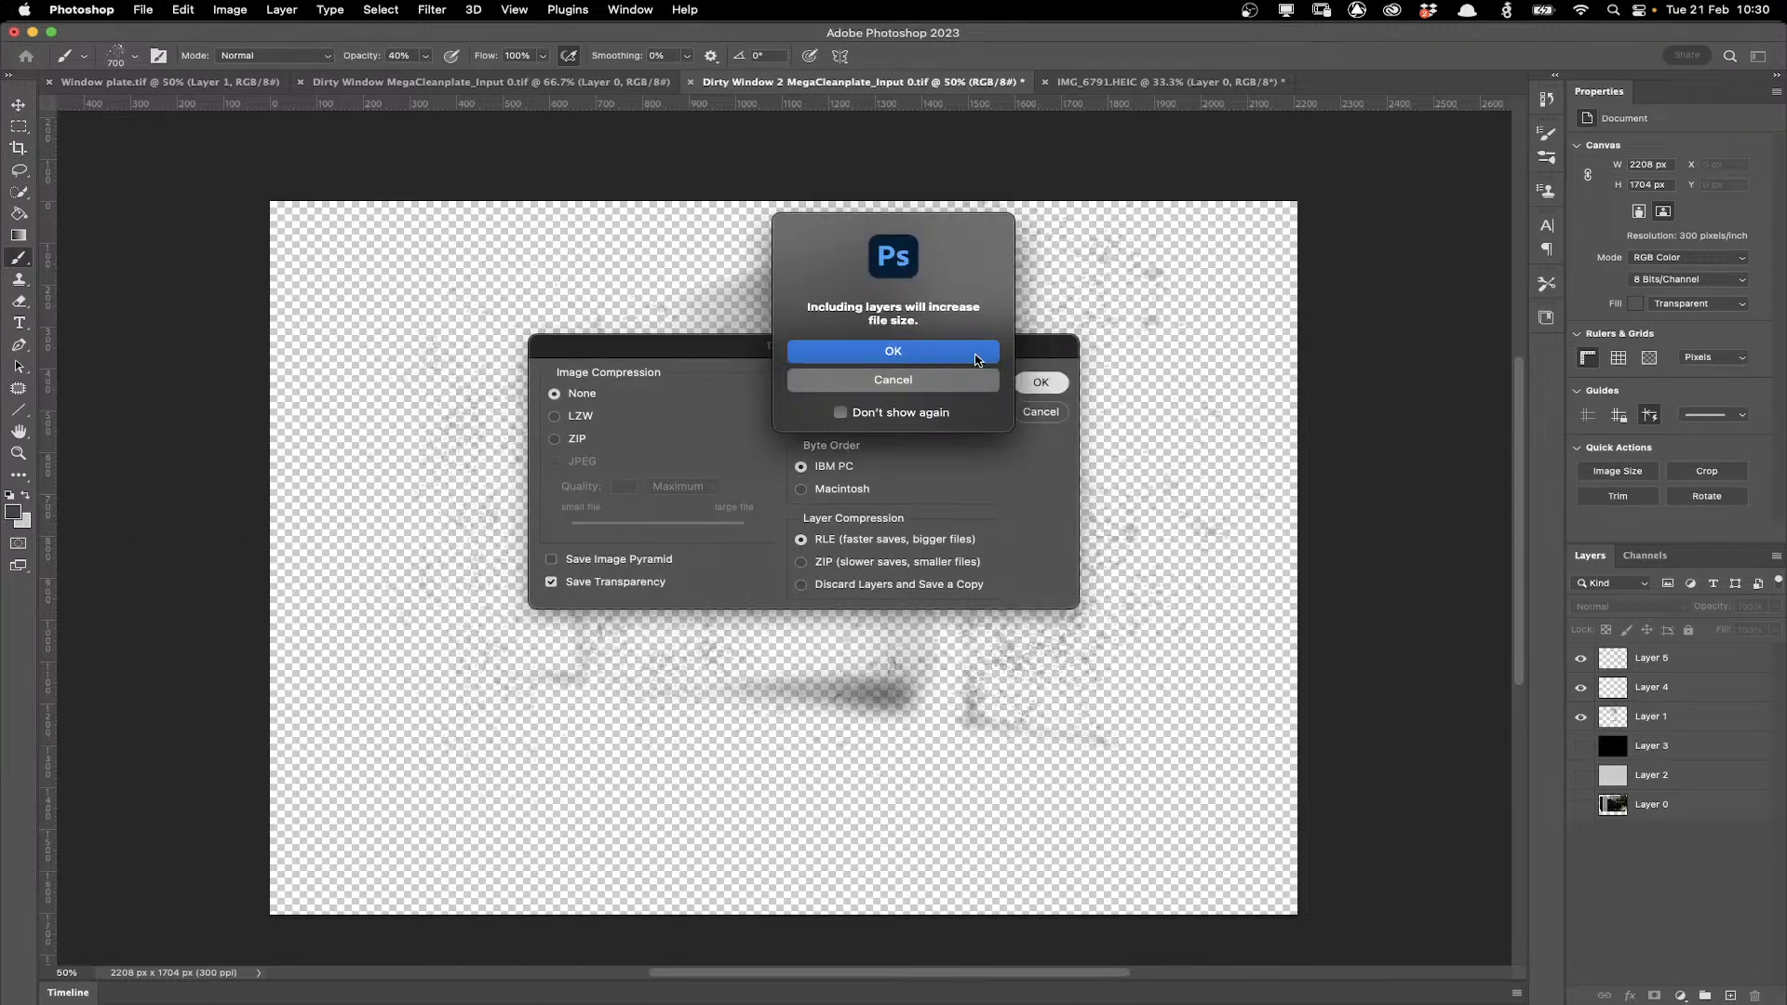
pyautogui.click(977, 360)
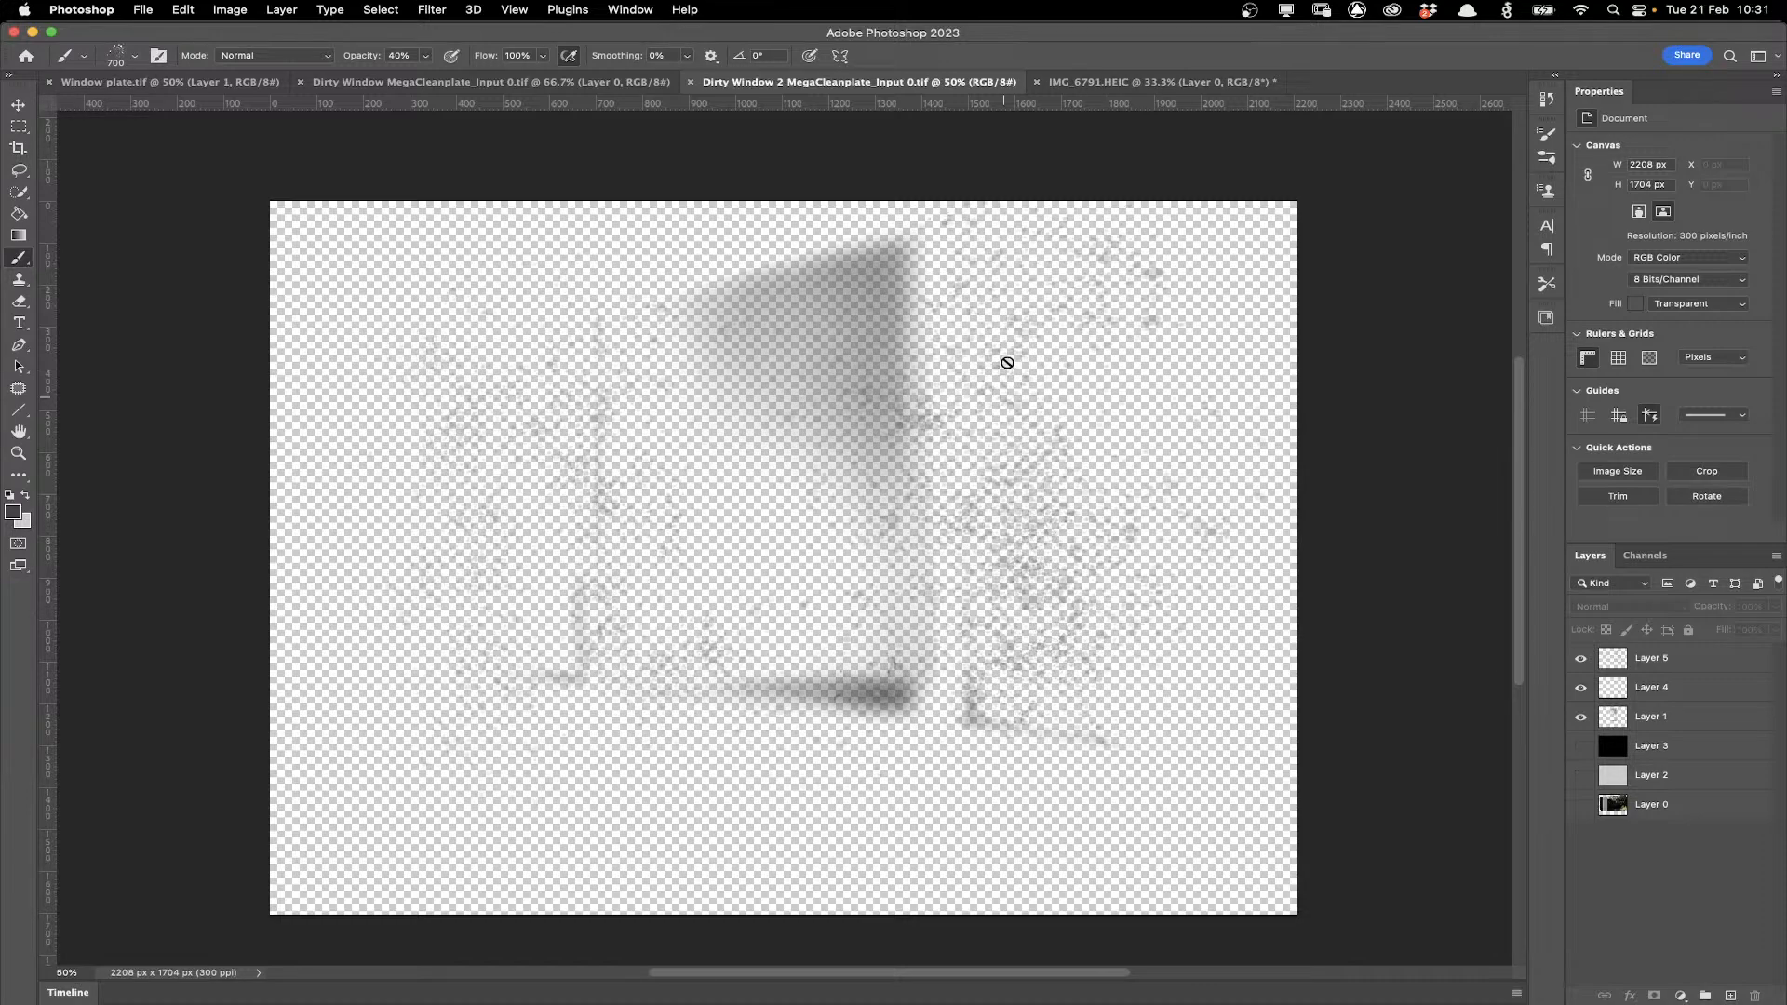
# Switch to Mocha Pro.
pyautogui.moveTo(982, 982)
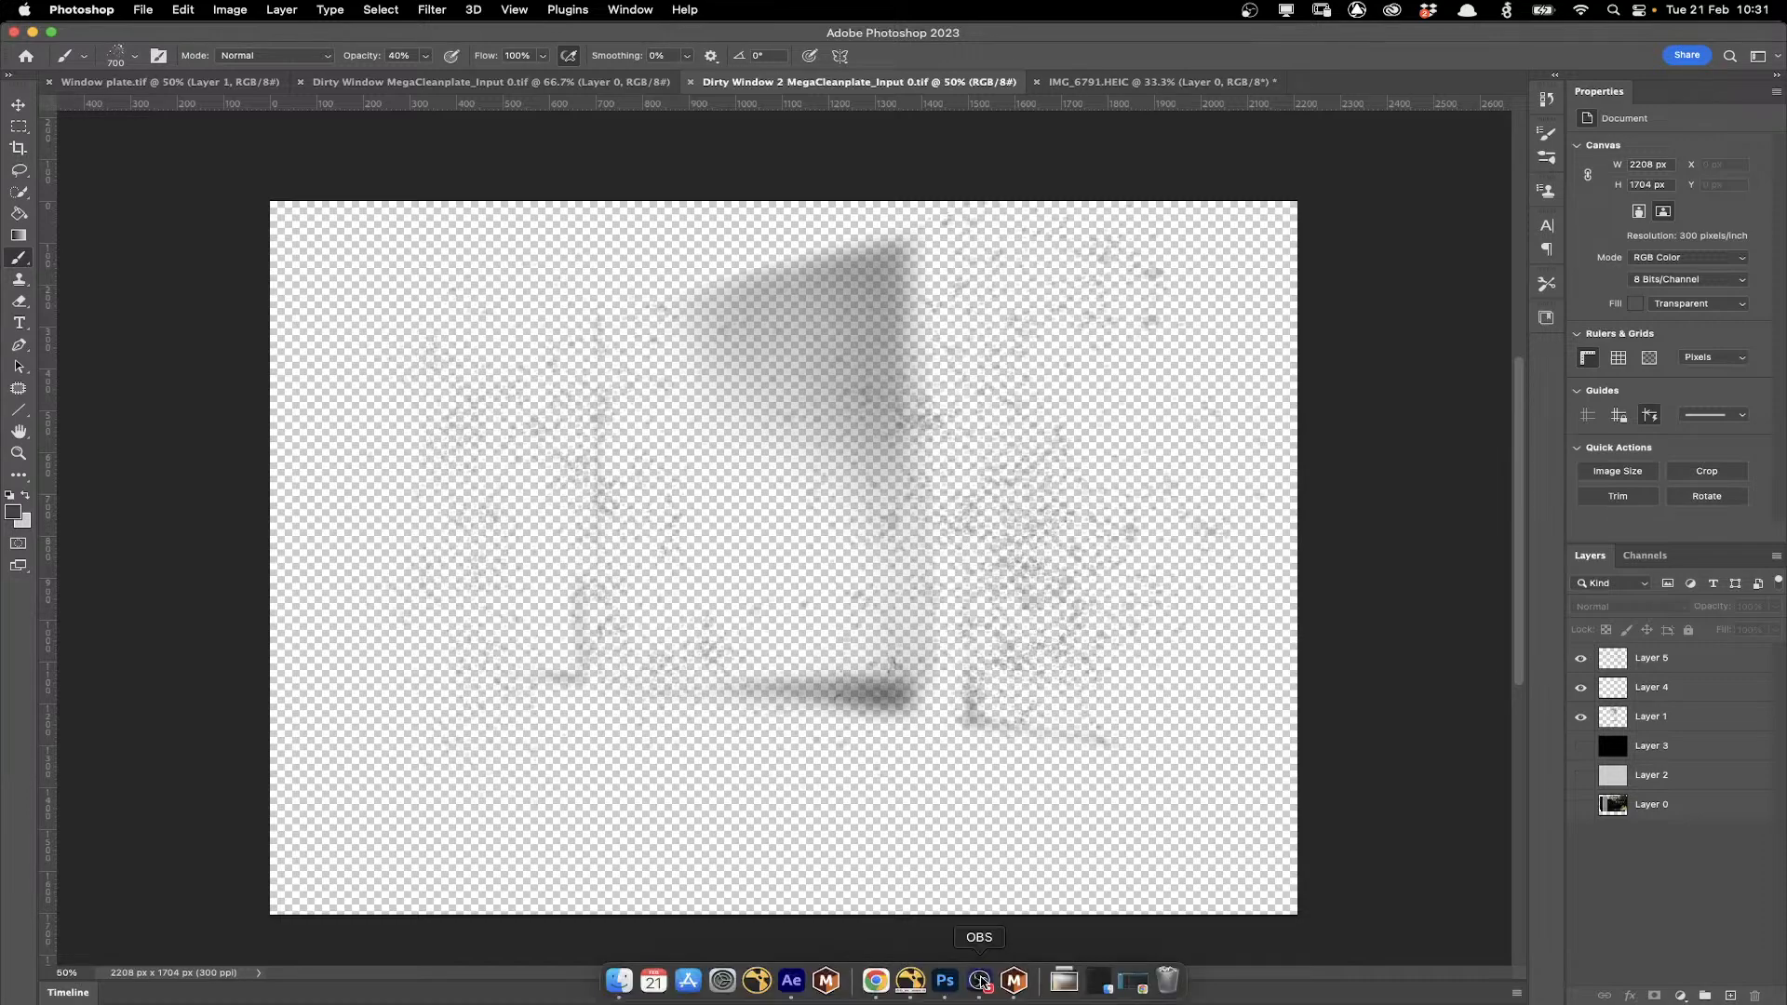
pyautogui.click(1014, 980)
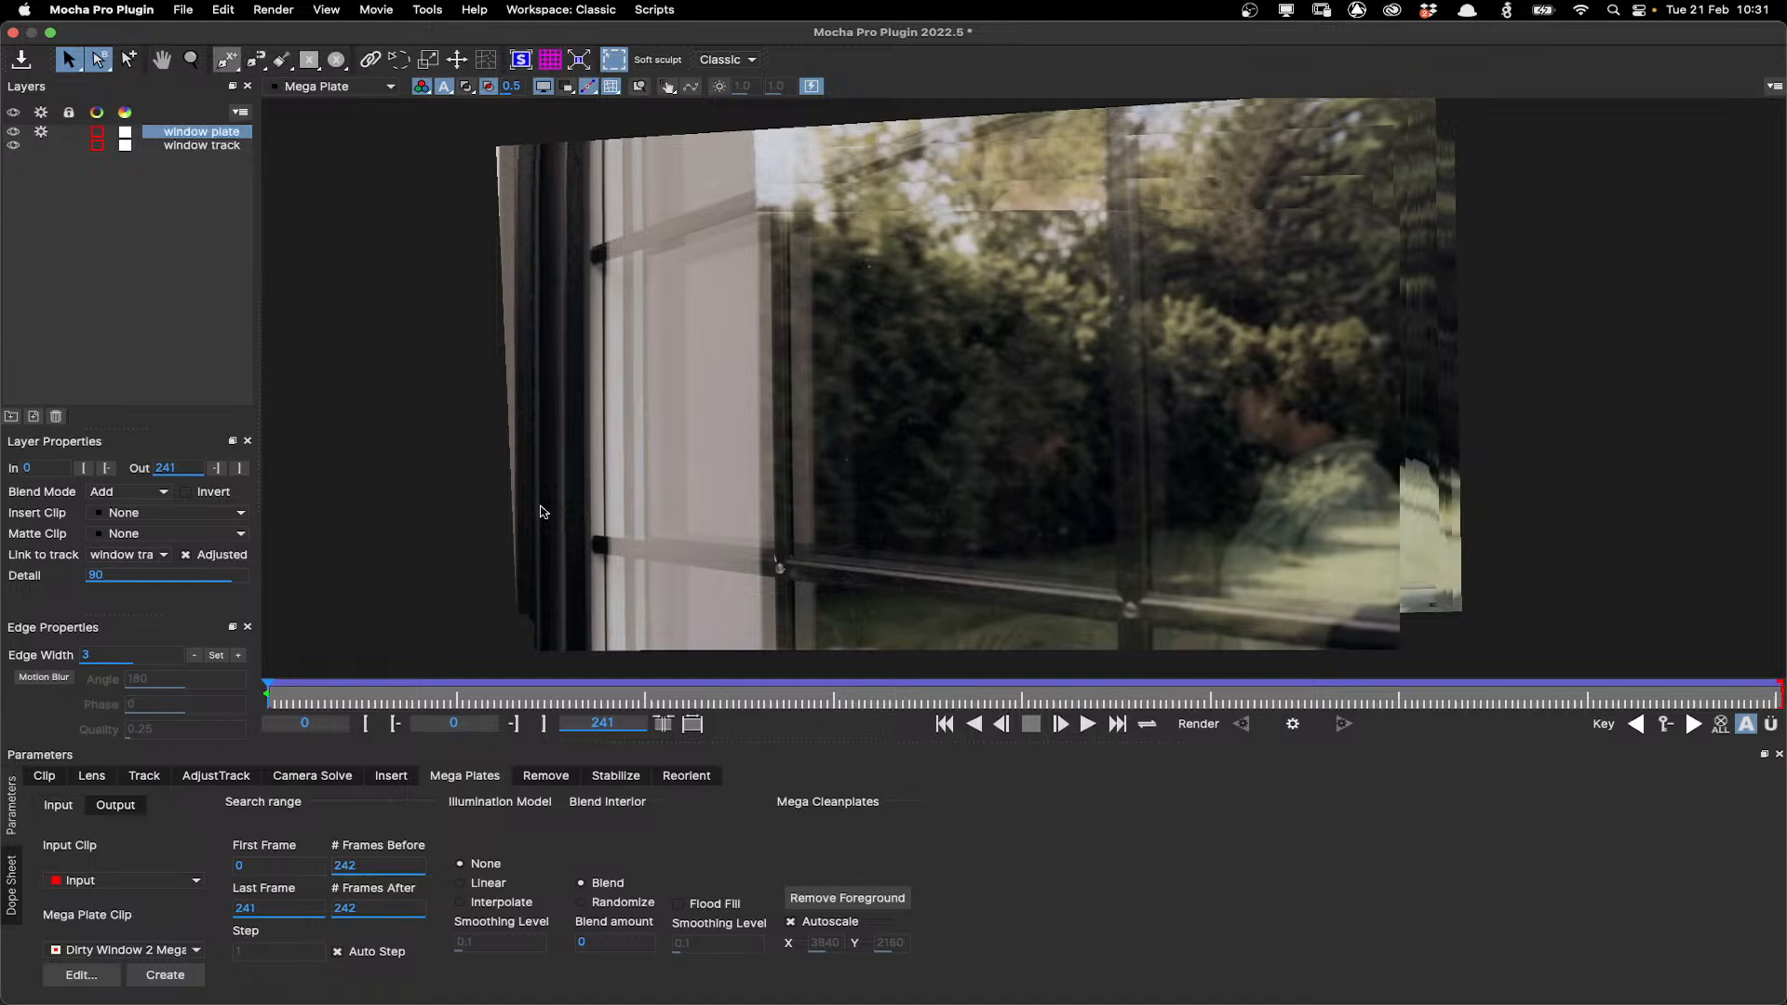
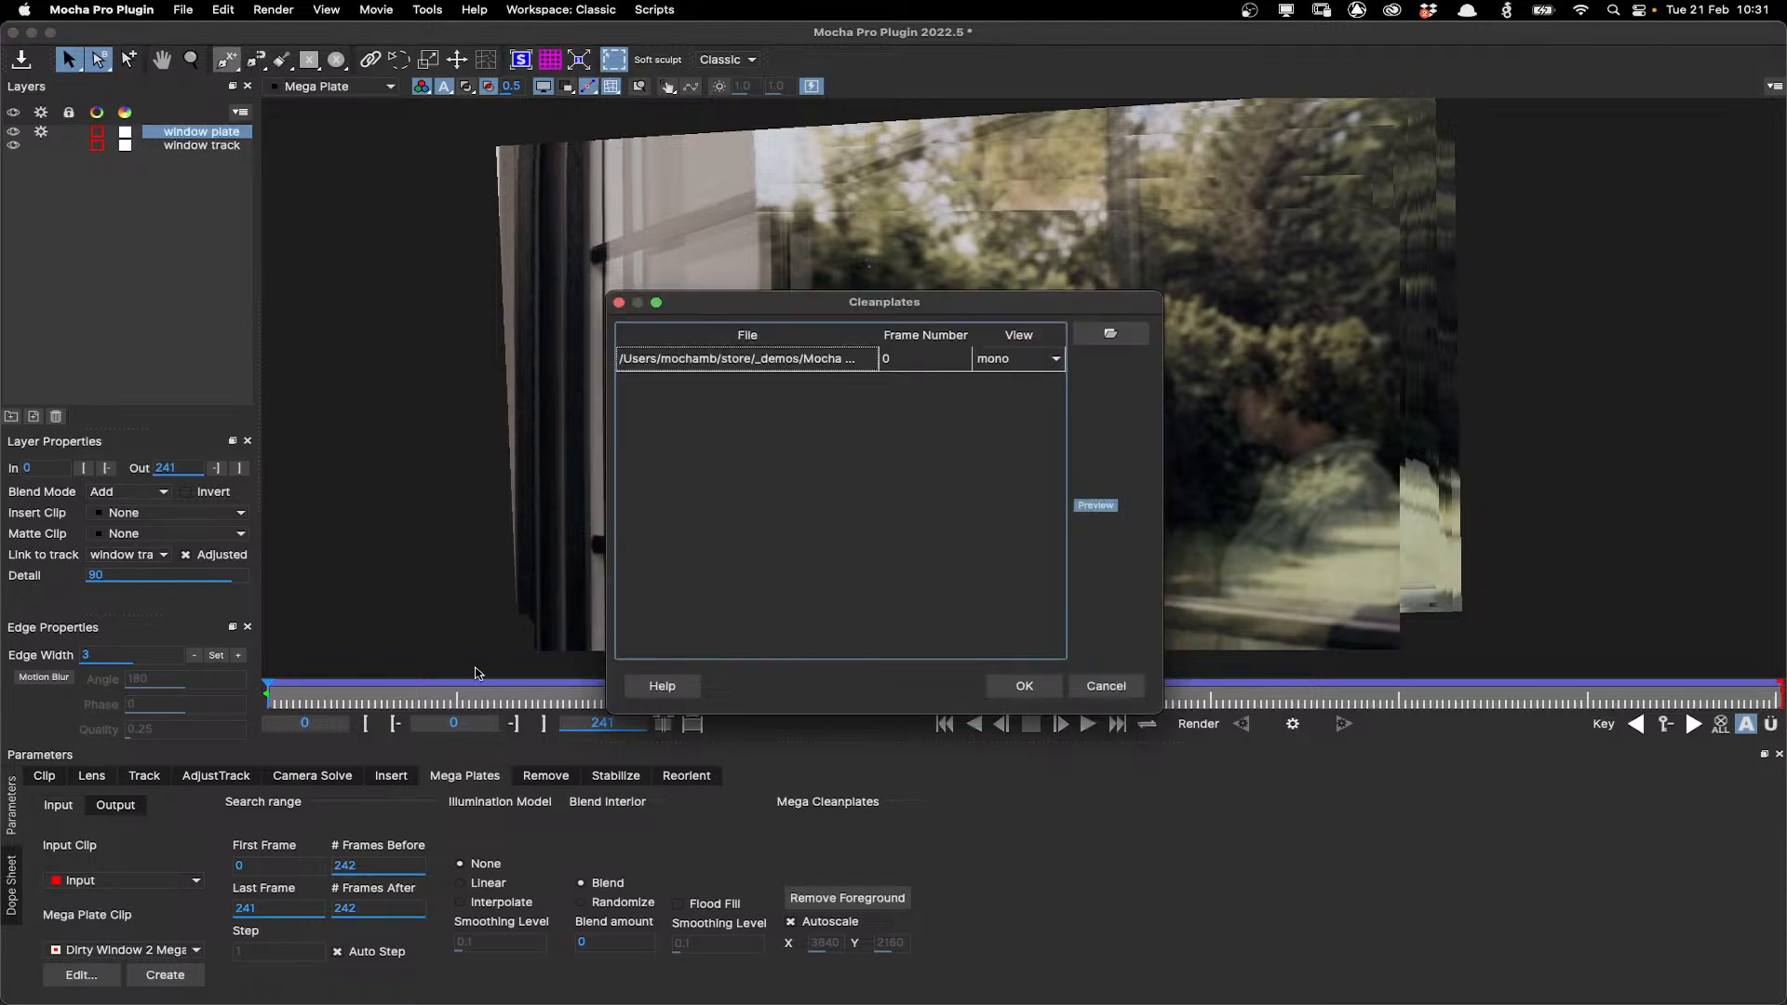
pyautogui.moveTo(929, 305); pyautogui.dragTo(898, 270)
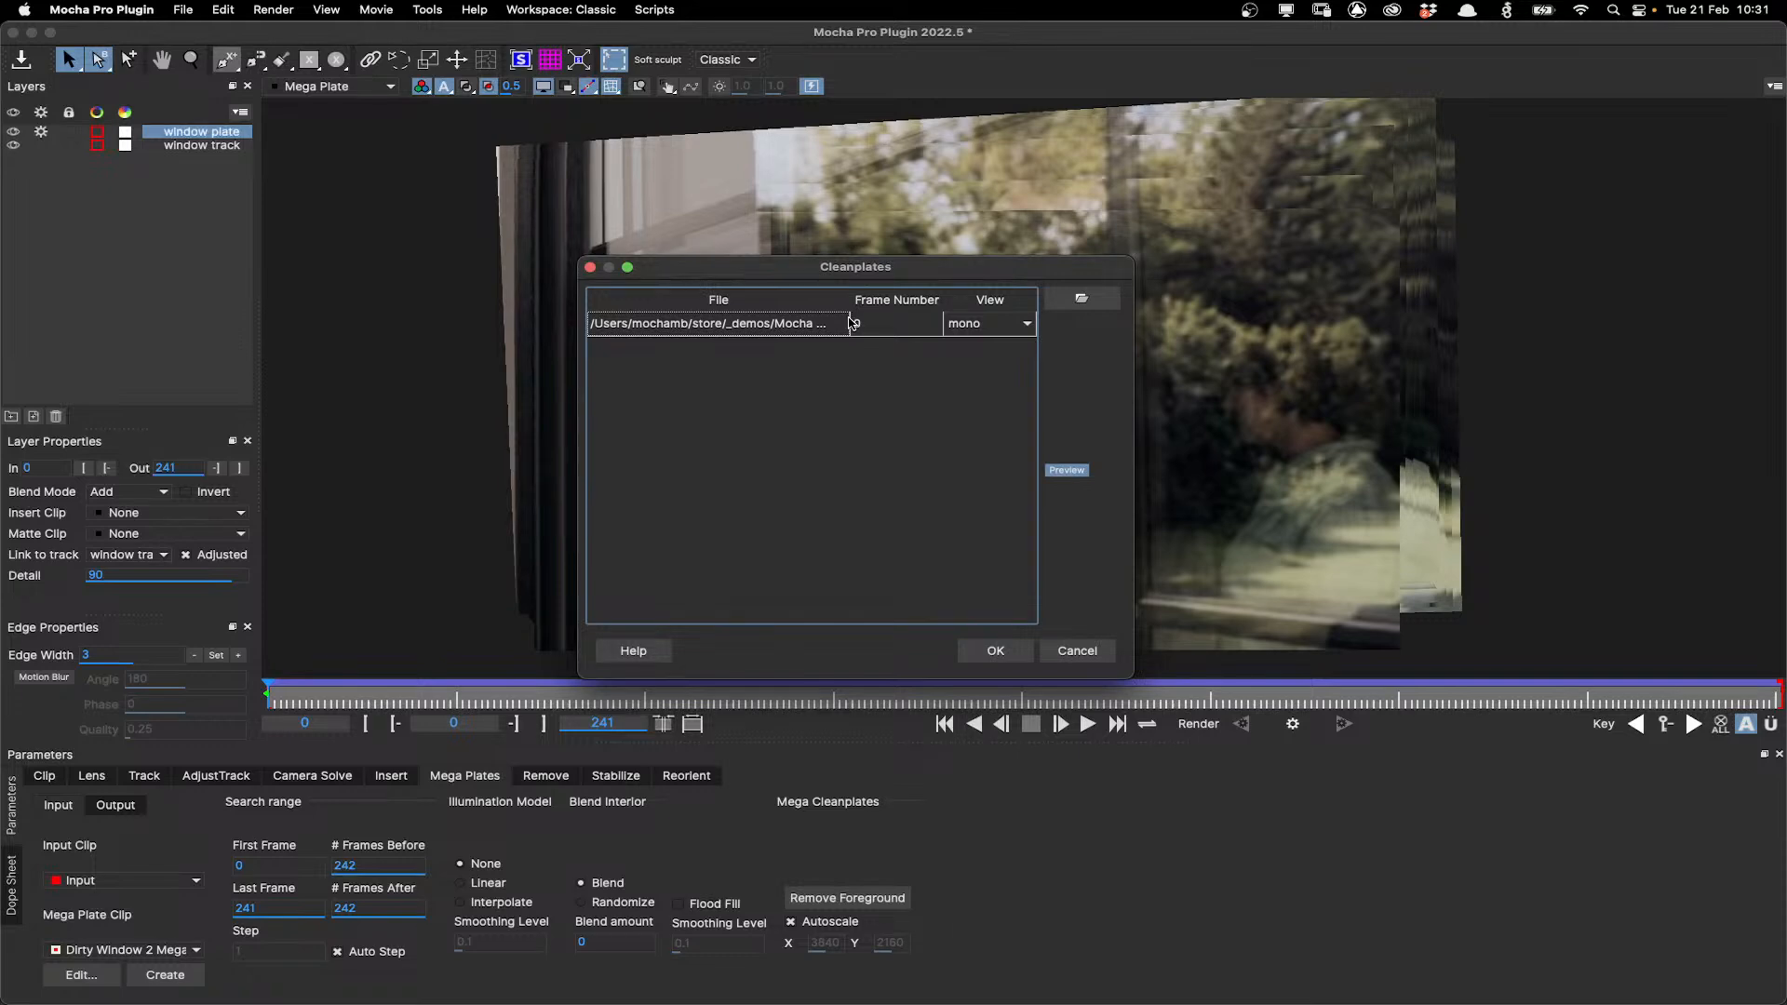
pyautogui.doubleClick(880, 324)
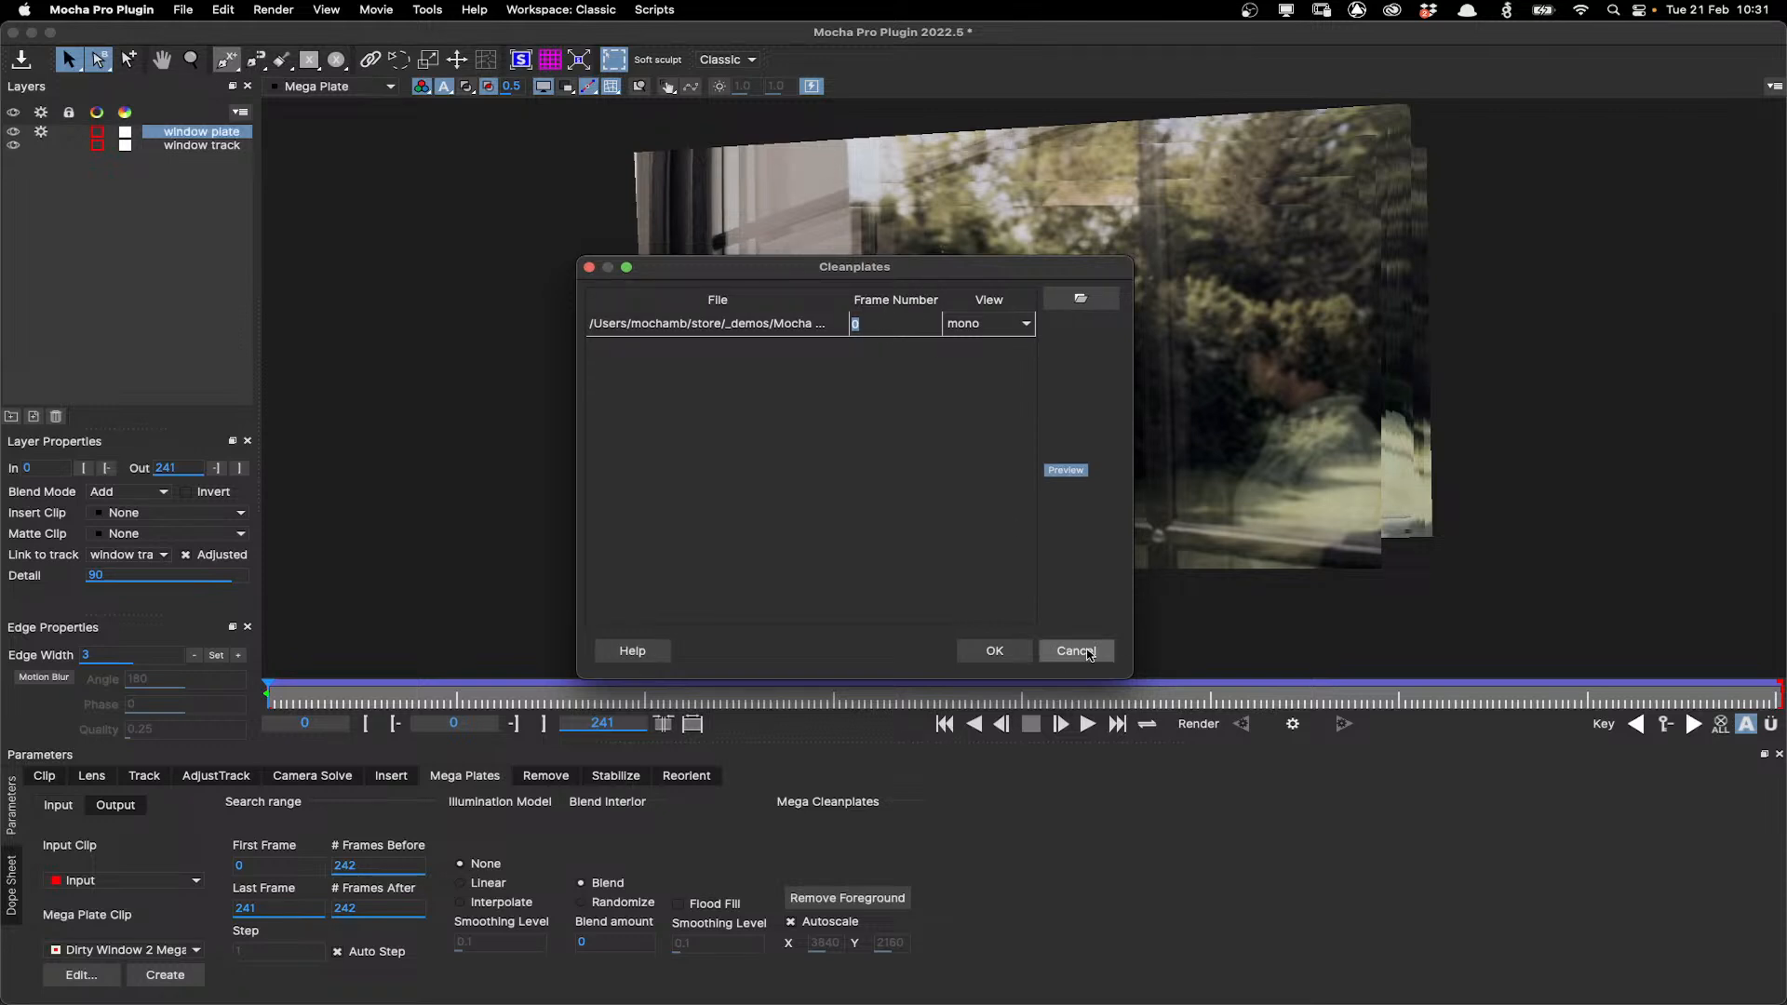
pyautogui.click(1079, 651)
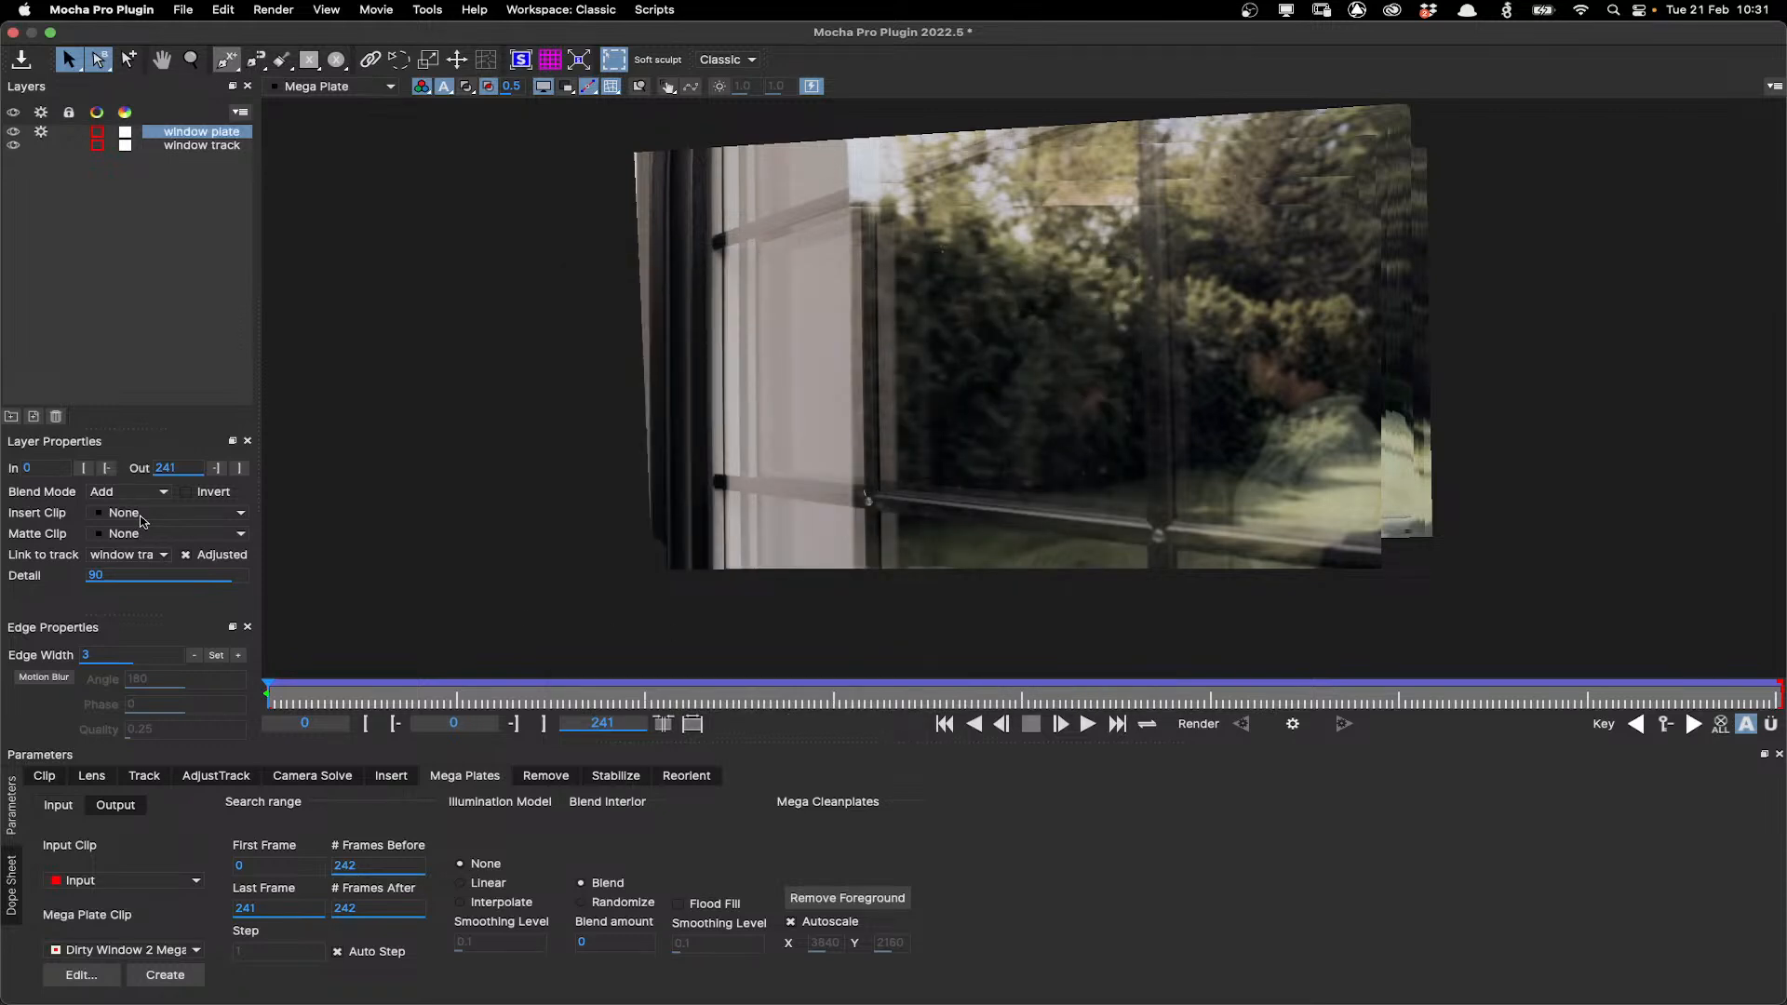
# Import the Dirty Window 2 Mega cleanplate as the window plate layer's insert clip.
pyautogui.click(142, 514)
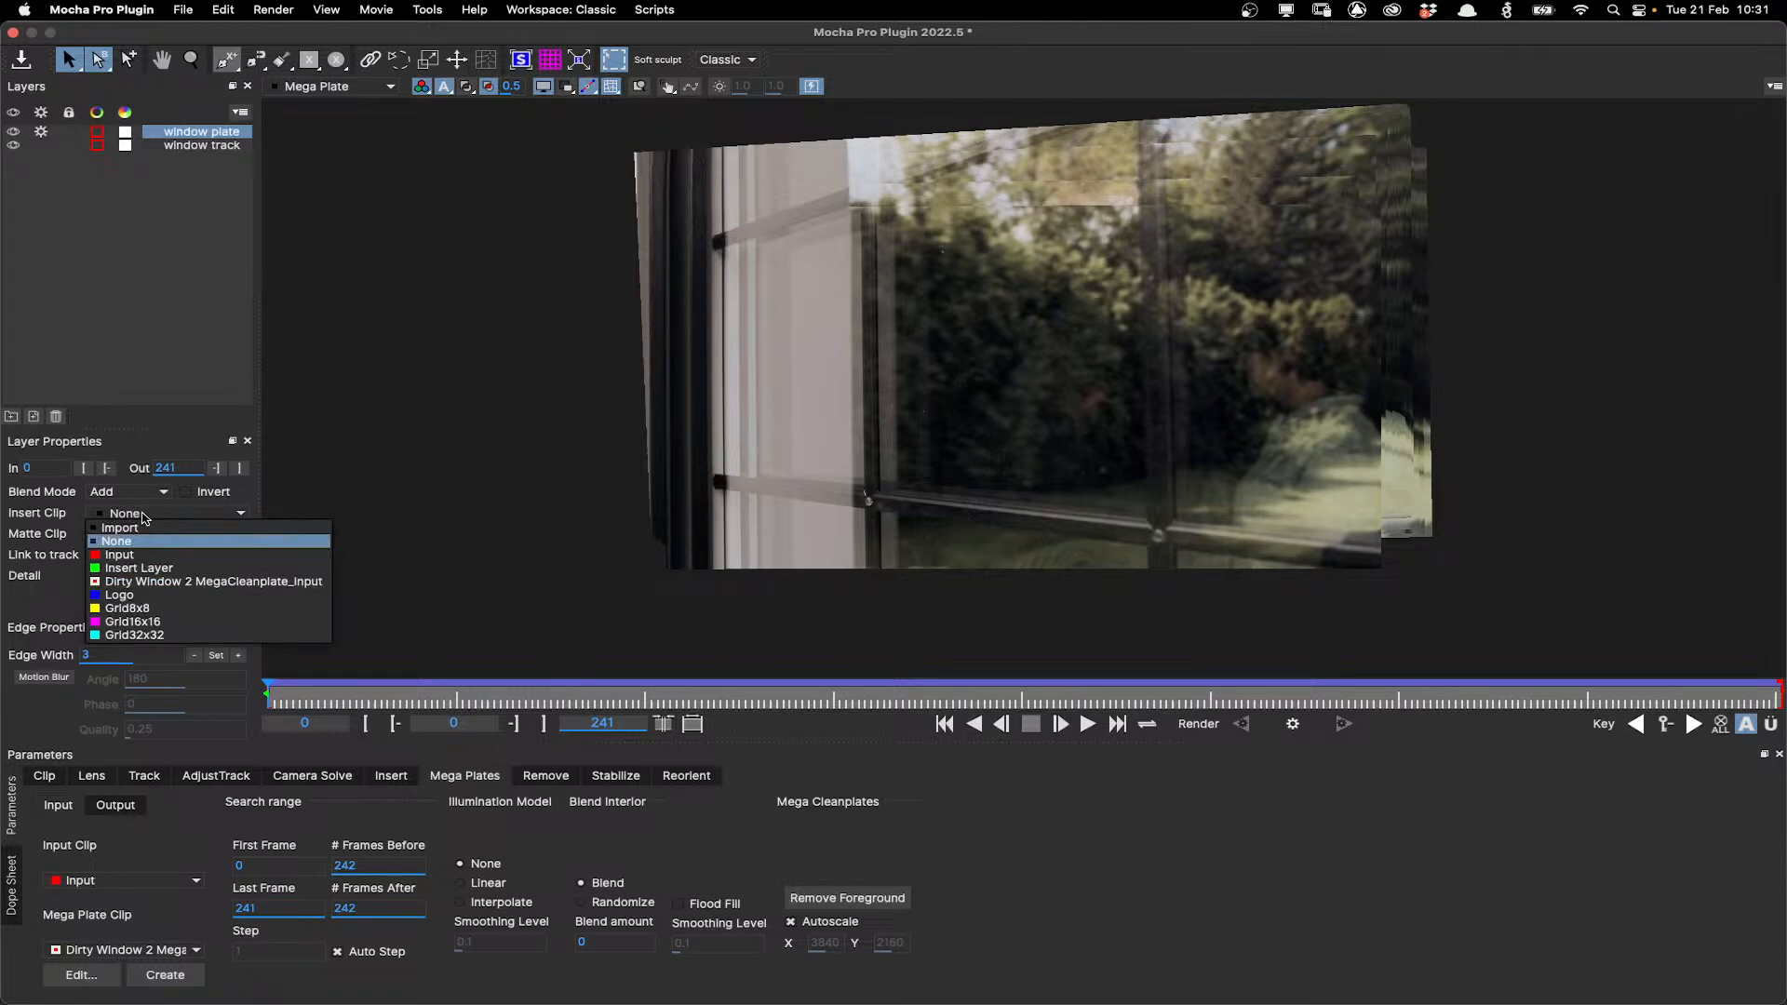
pyautogui.click(121, 528)
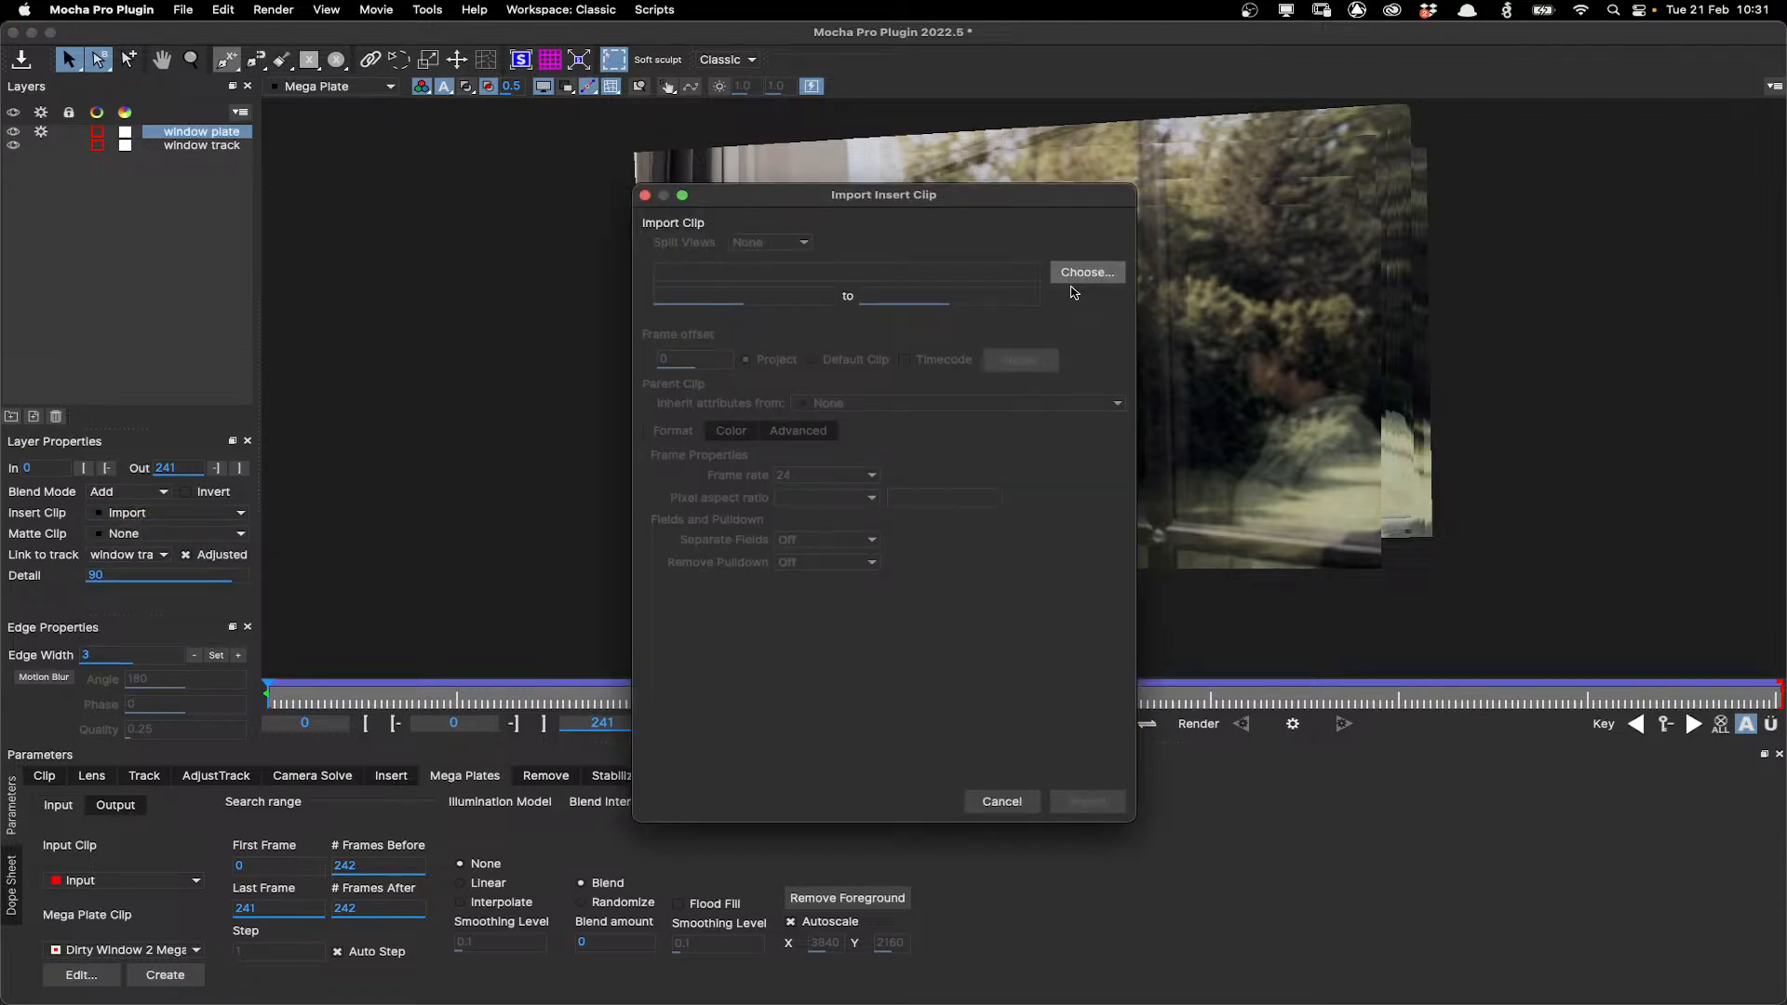
pyautogui.click(1084, 801)
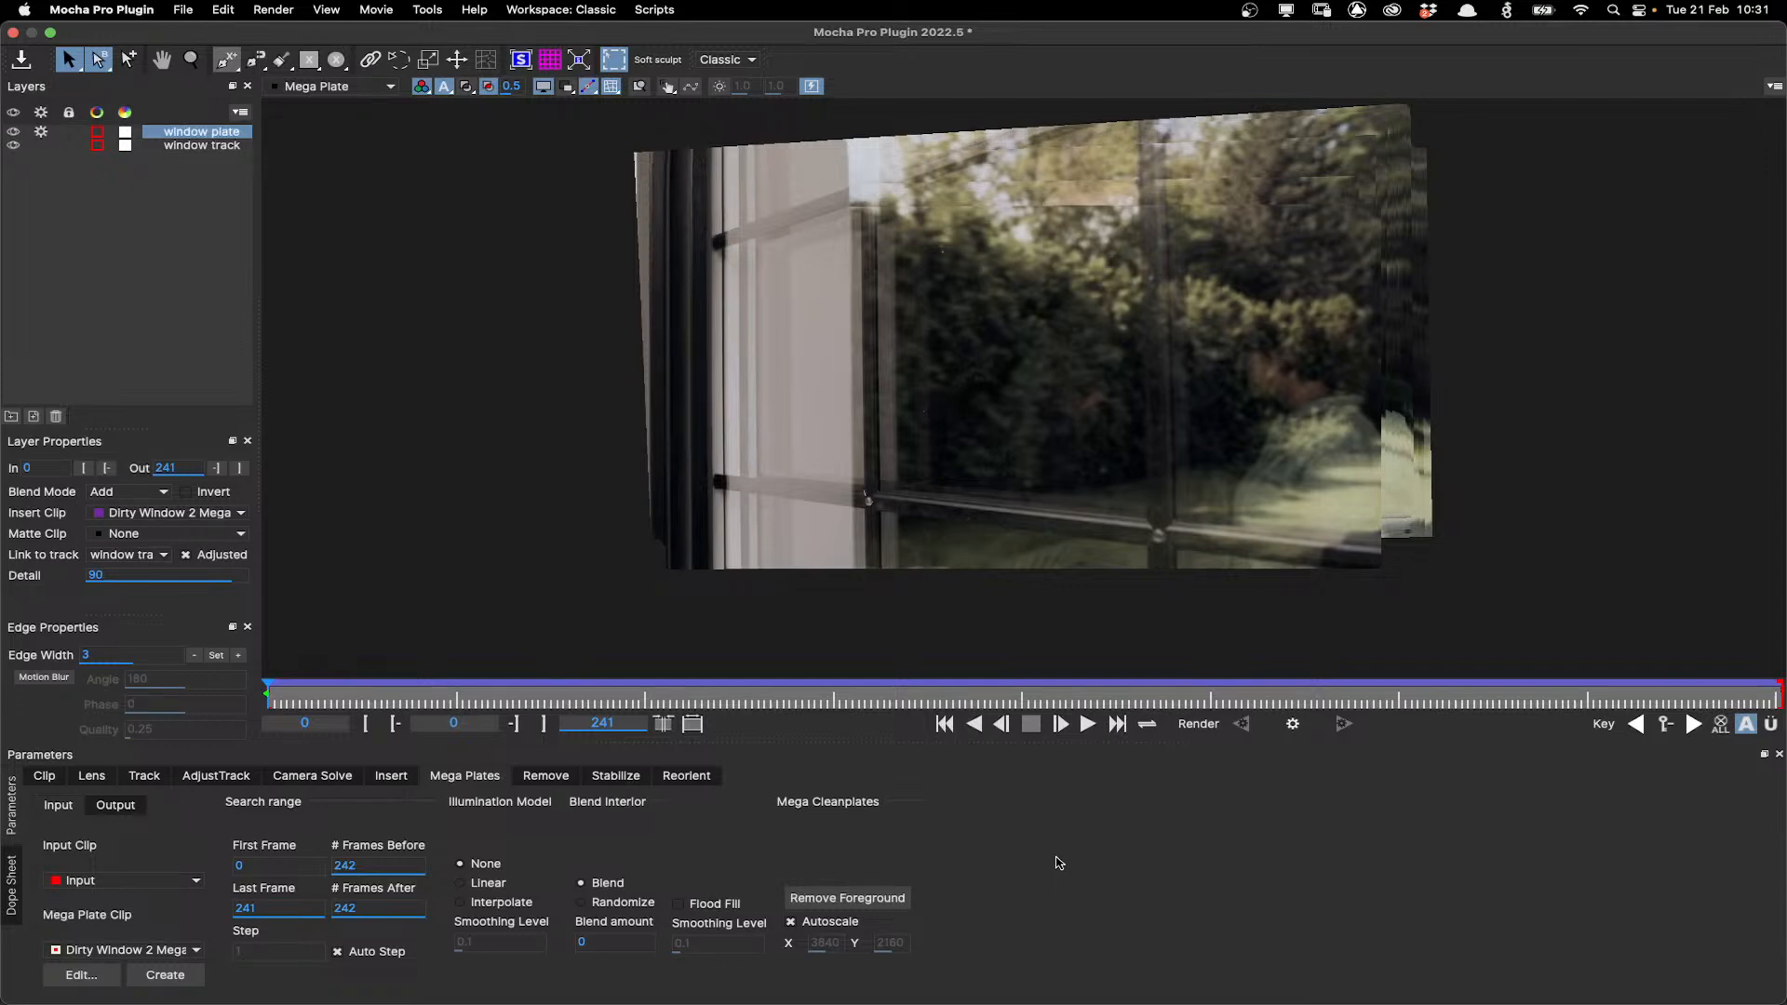
# Switch the viewer to the selected layer's insert render, hide overlays and zoom in on the window.
pyautogui.click(390, 778)
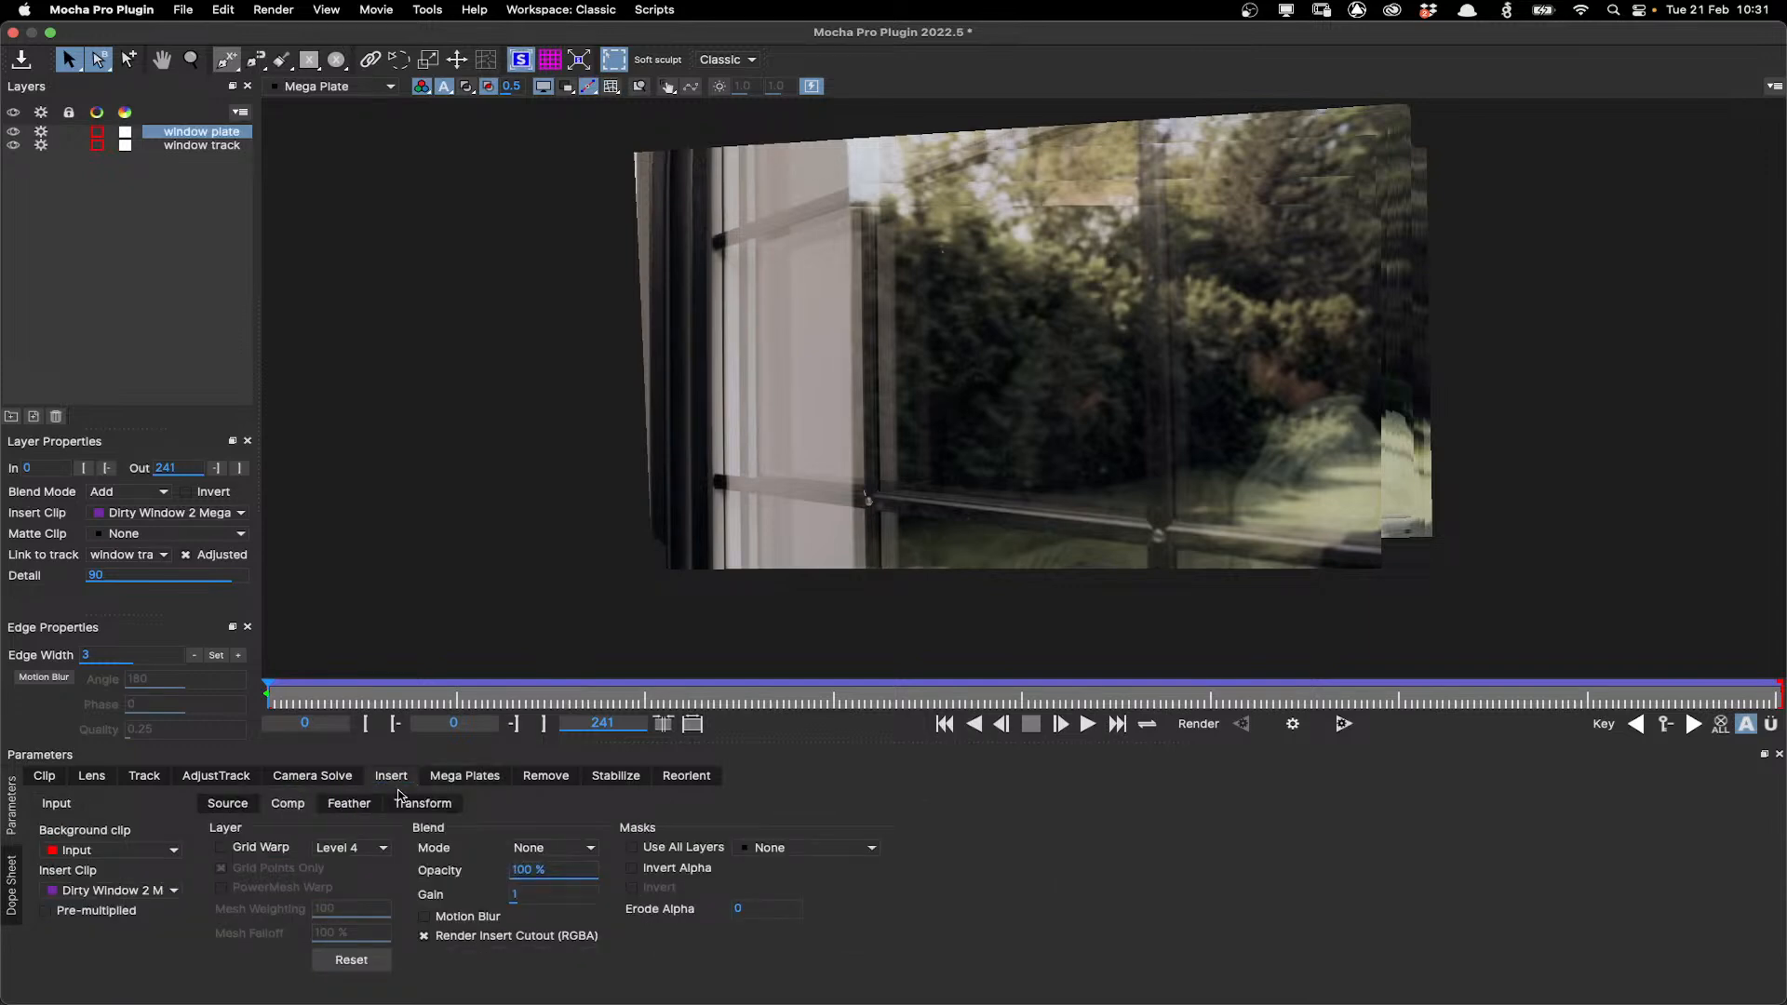
pyautogui.click(337, 86)
pyautogui.click(337, 103)
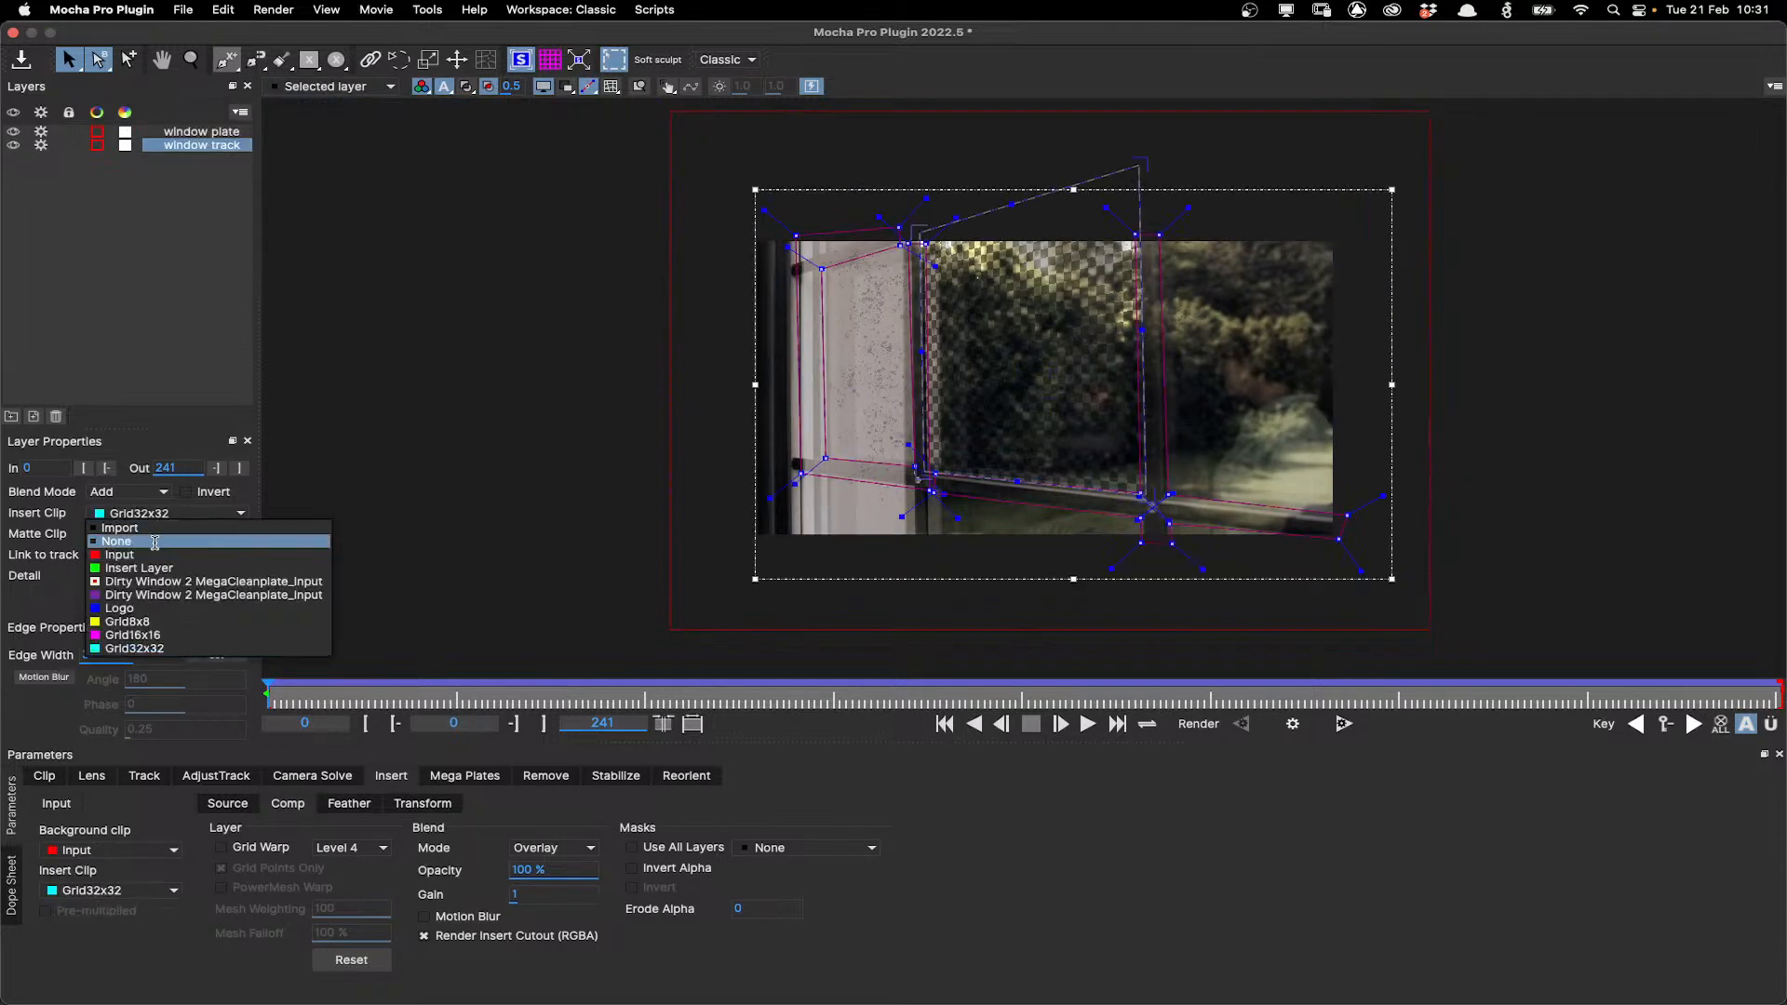
pyautogui.click(157, 545)
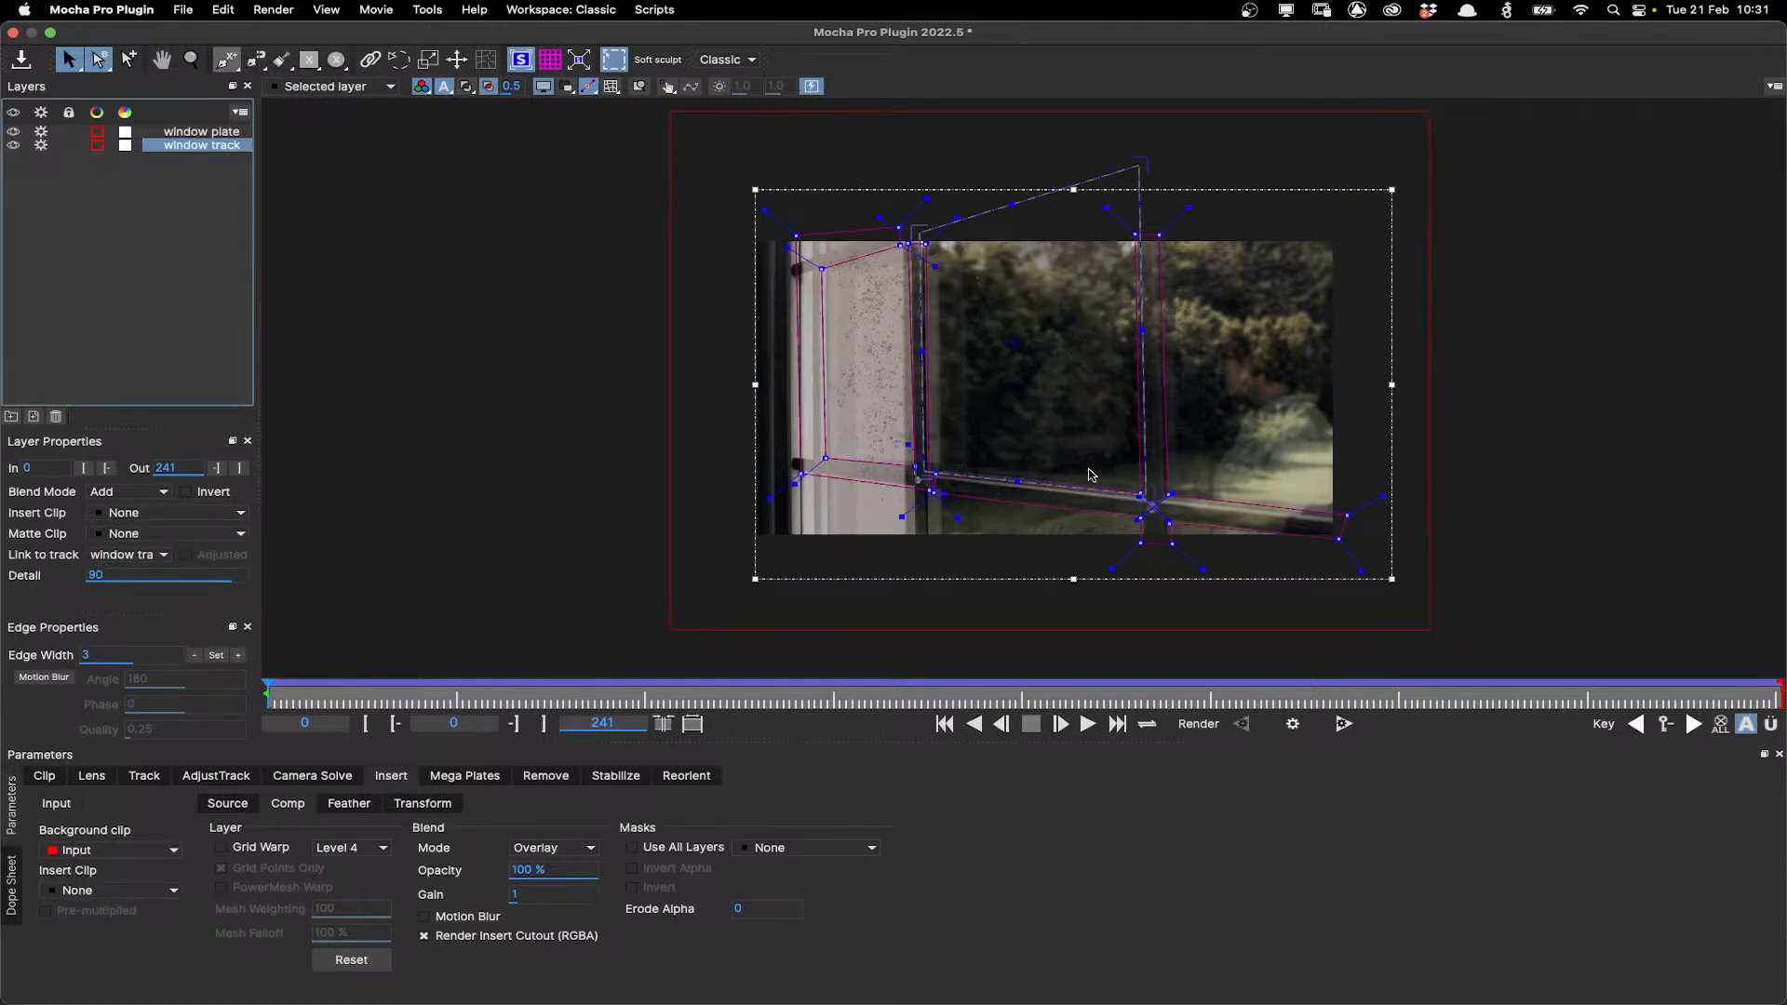
pyautogui.press('z')
pyautogui.moveTo(1061, 438); pyautogui.dragTo(1071, 160)
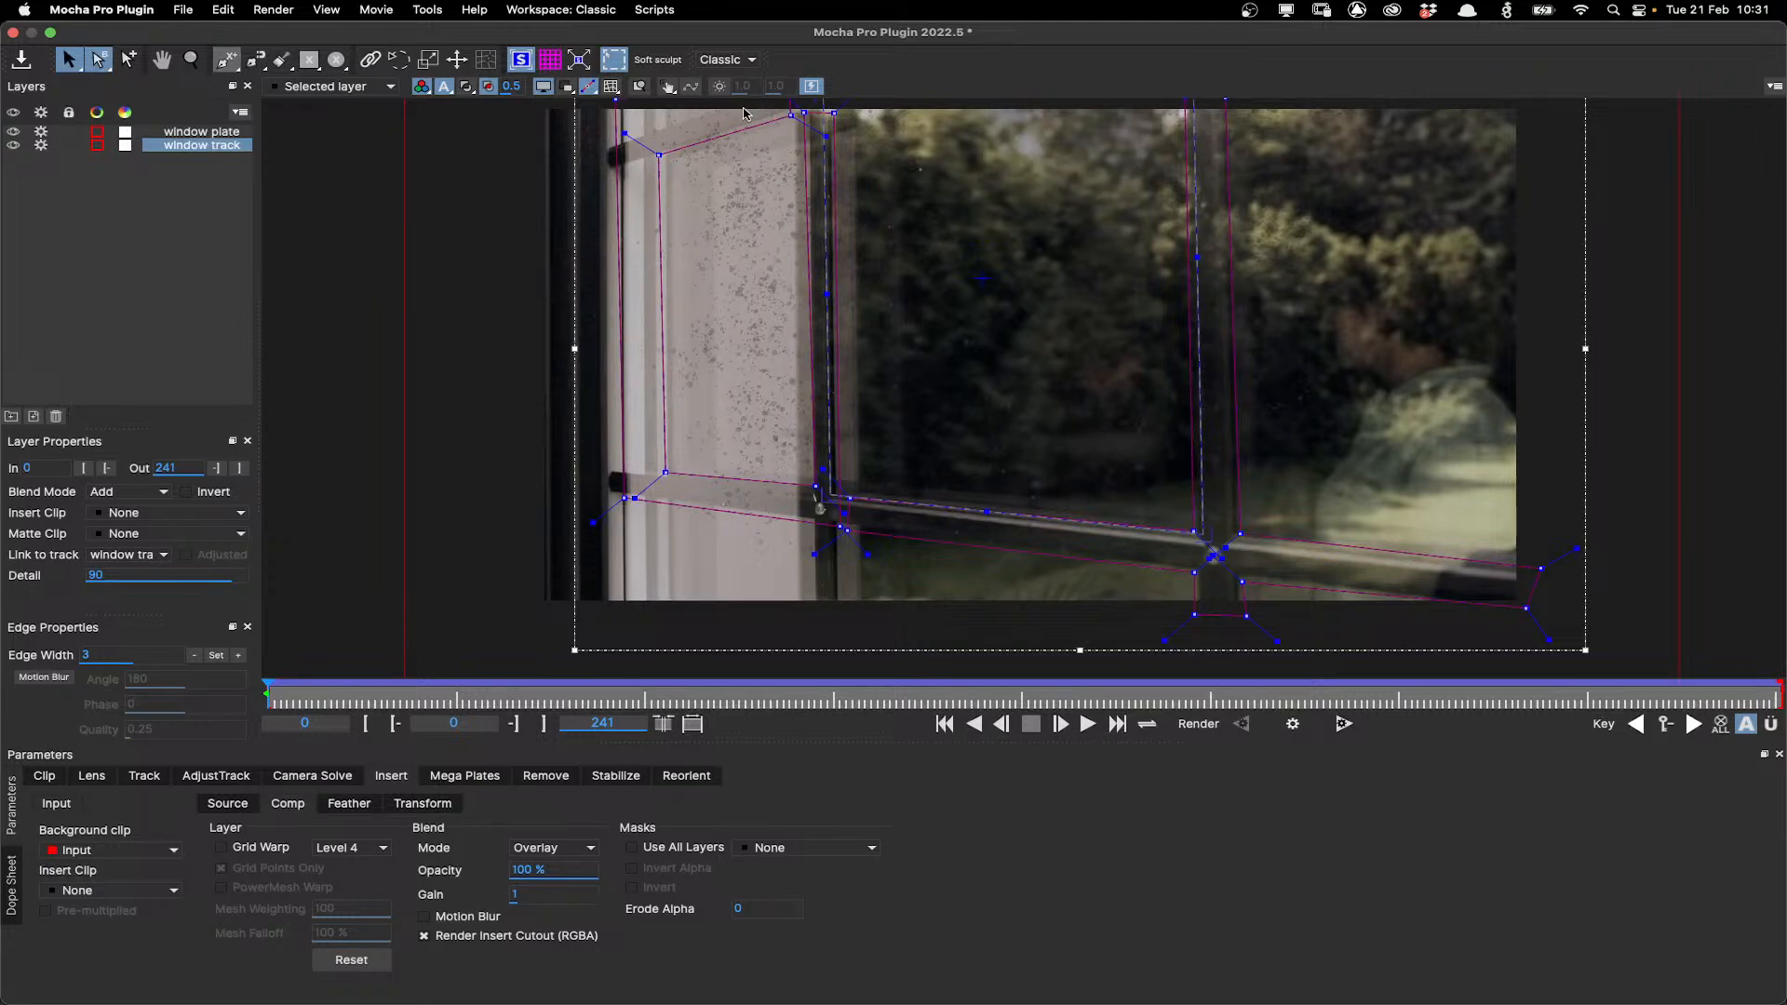
pyautogui.click(543, 87)
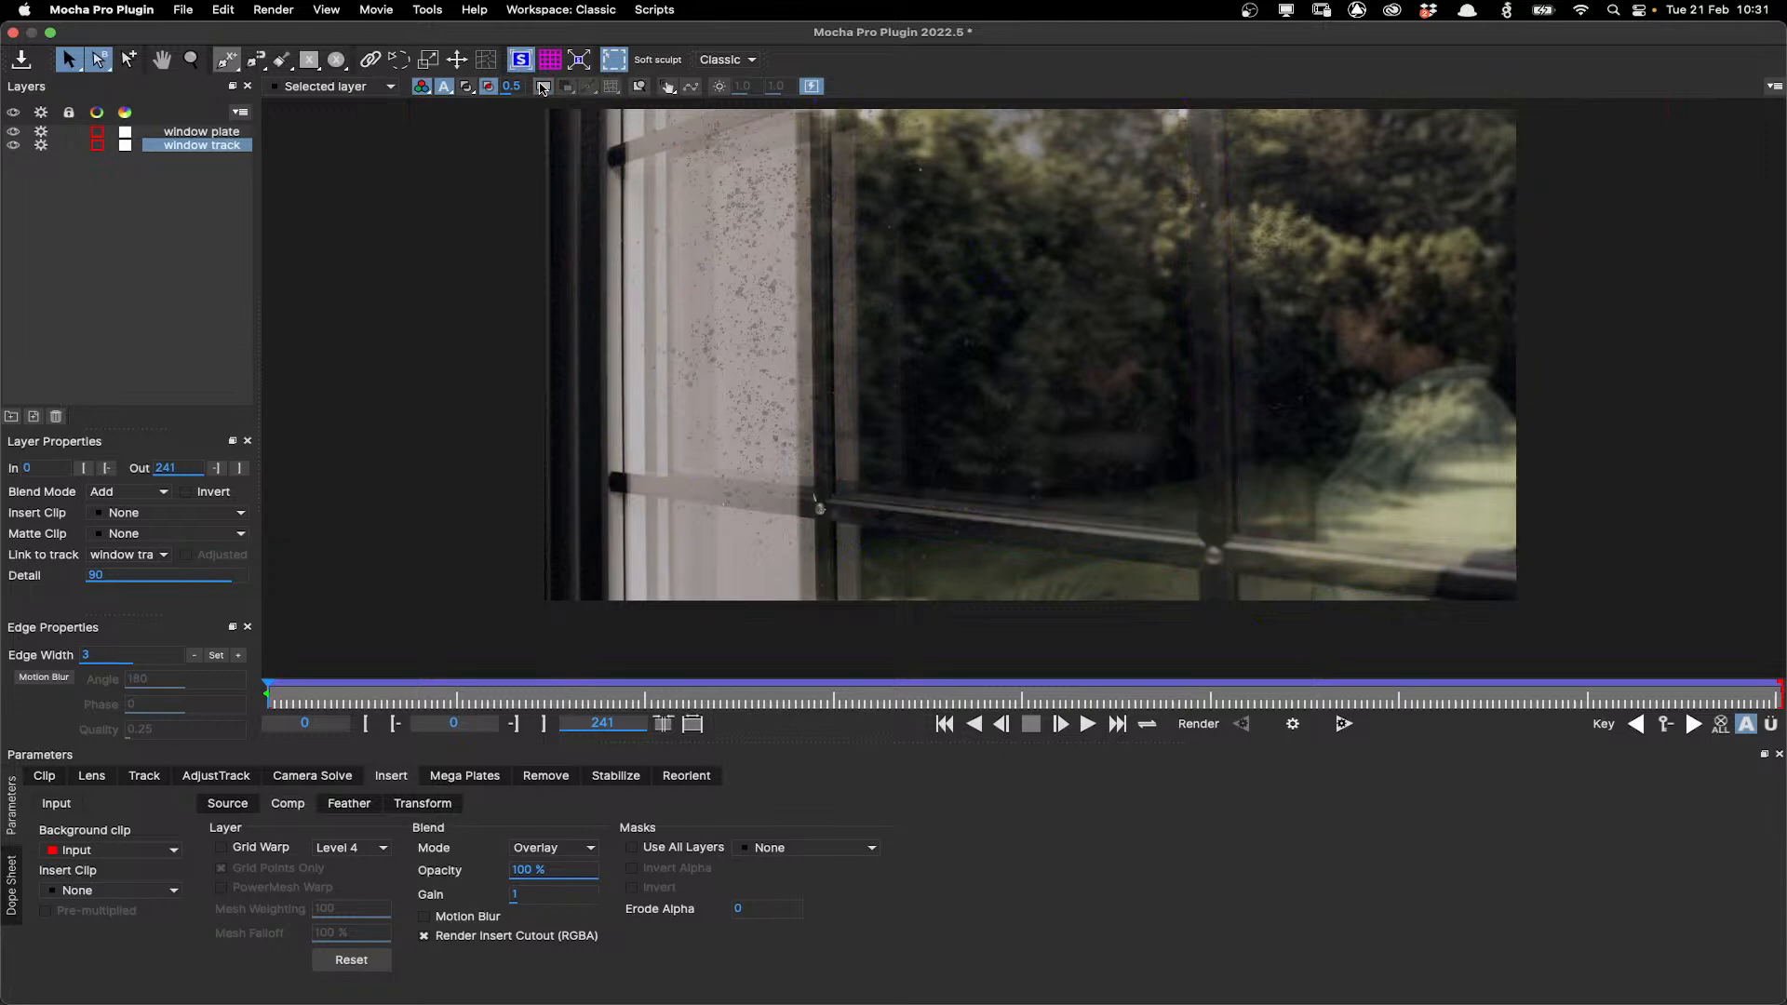
pyautogui.scroll(-1, 1058, 425)
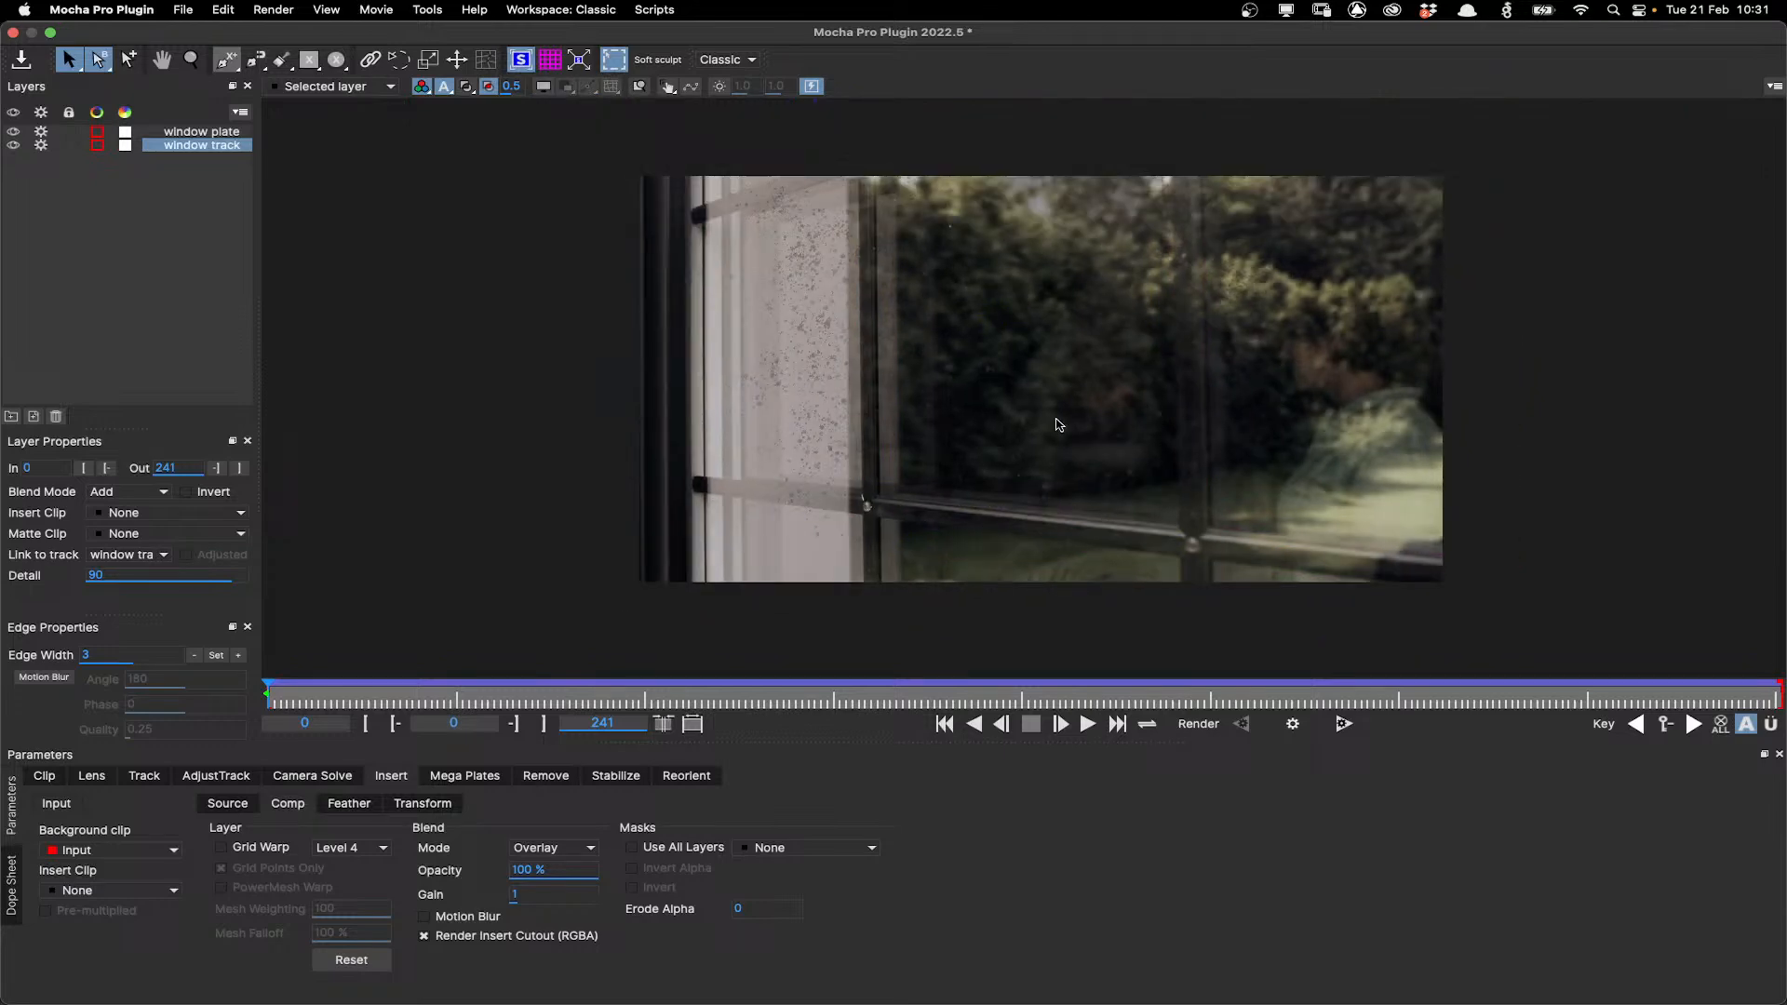
pyautogui.scroll(1, 1059, 424)
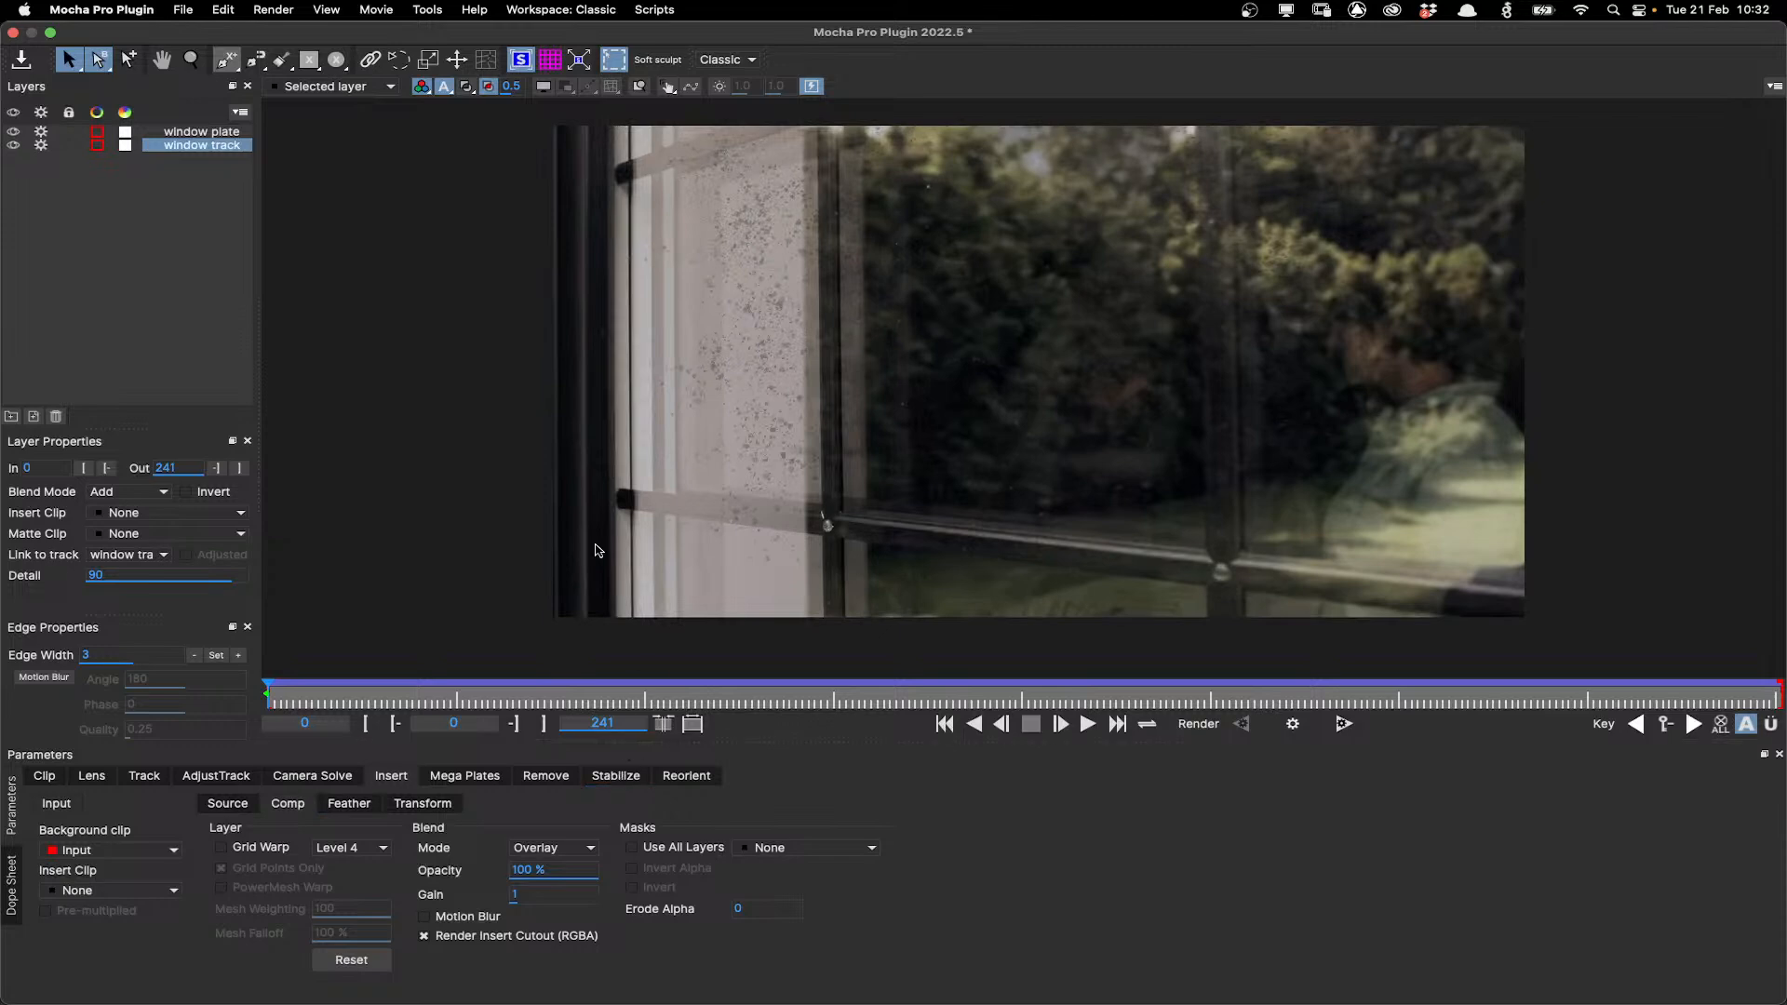
# Try a Multiply blend mode for the window plate insert, then set it back to None.
pyautogui.click(201, 131)
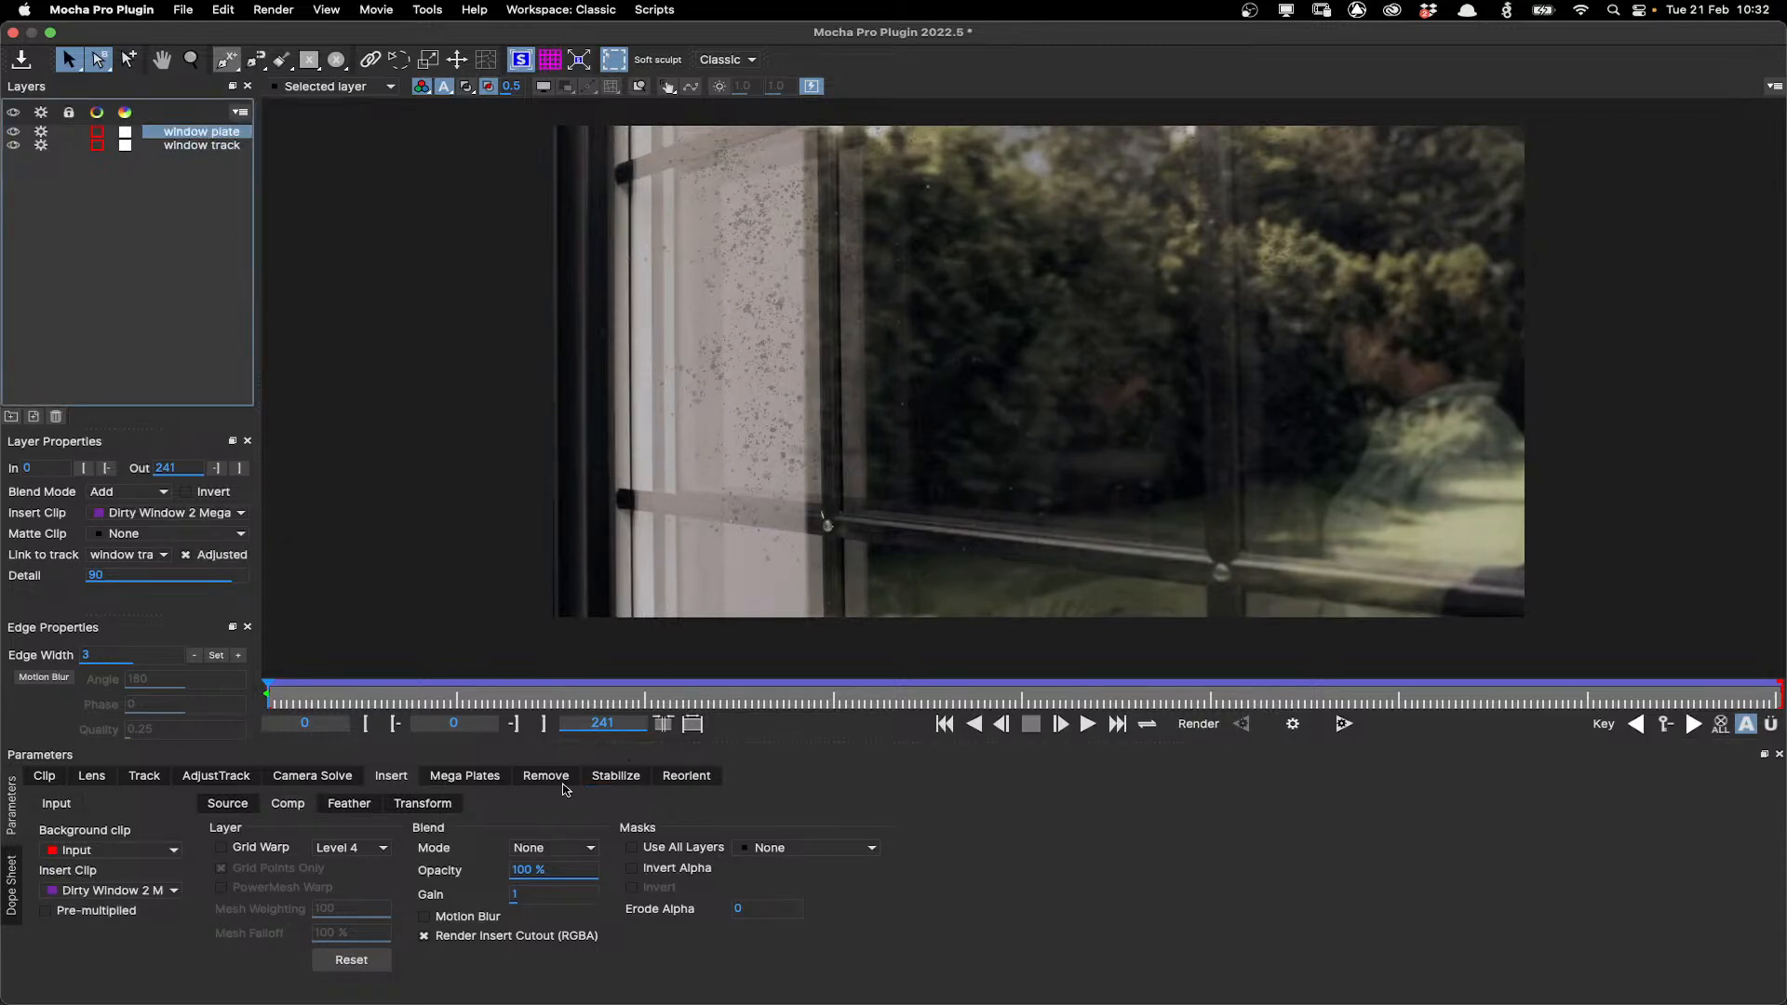
pyautogui.click(581, 848)
pyautogui.click(570, 891)
pyautogui.click(587, 848)
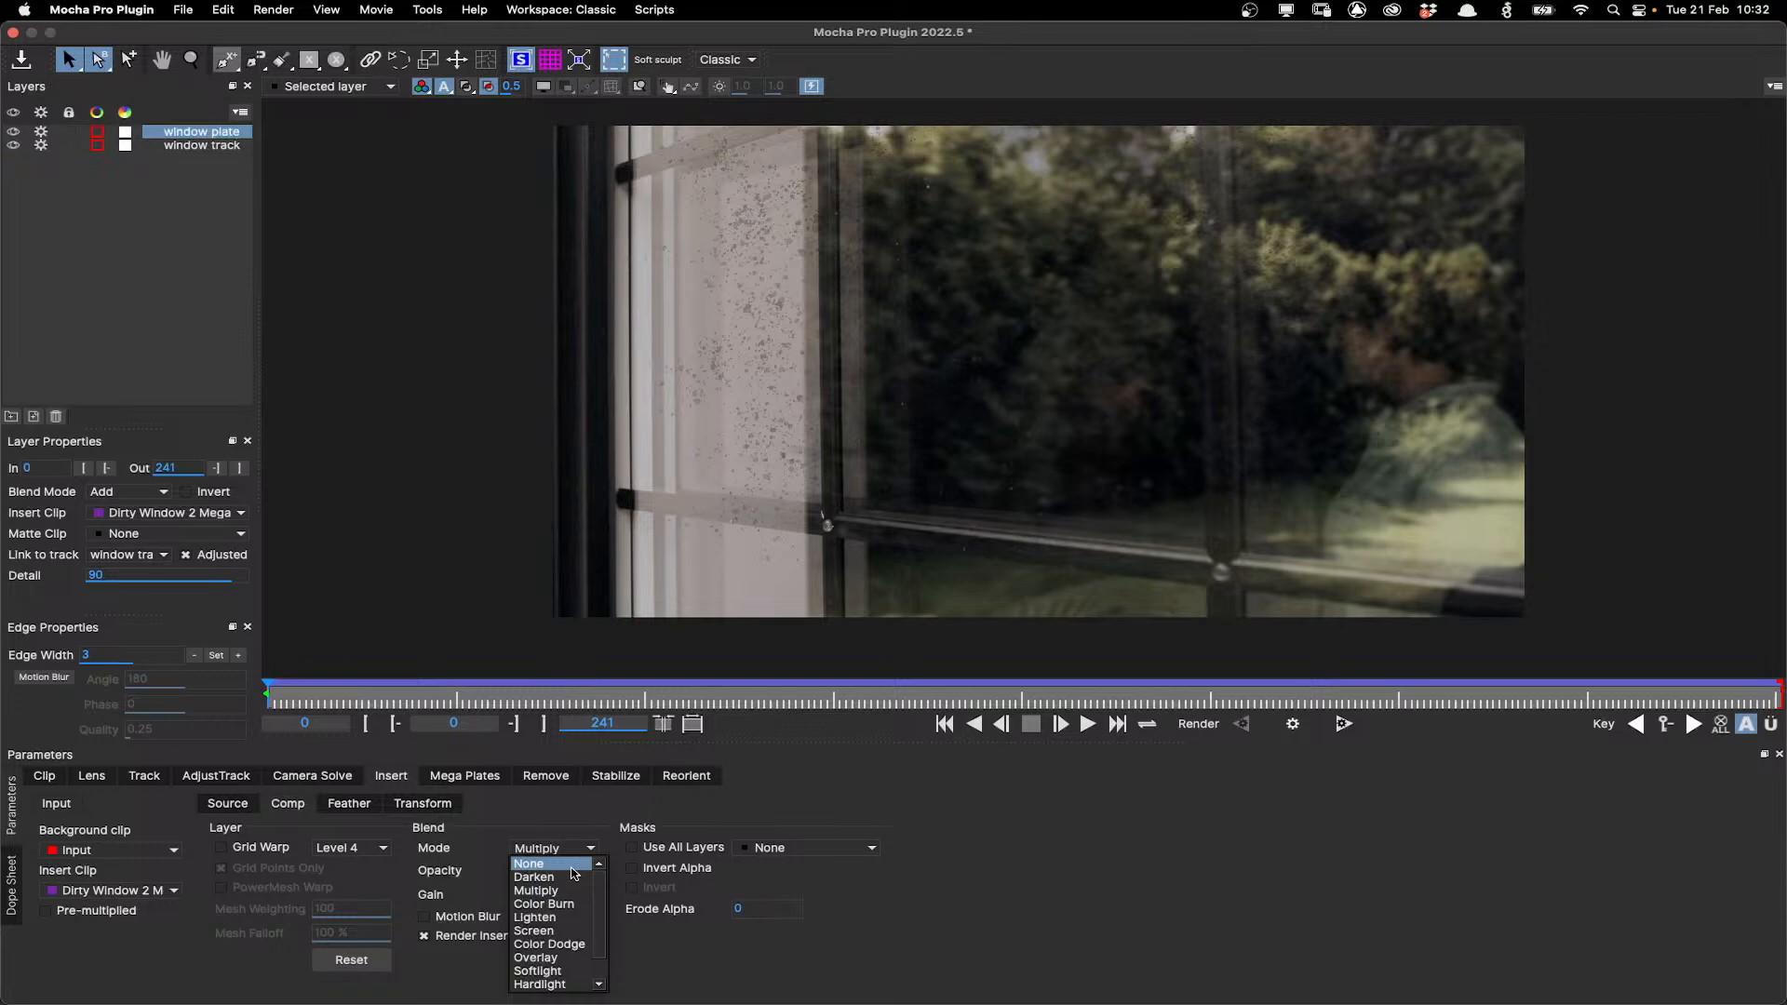
pyautogui.click(574, 865)
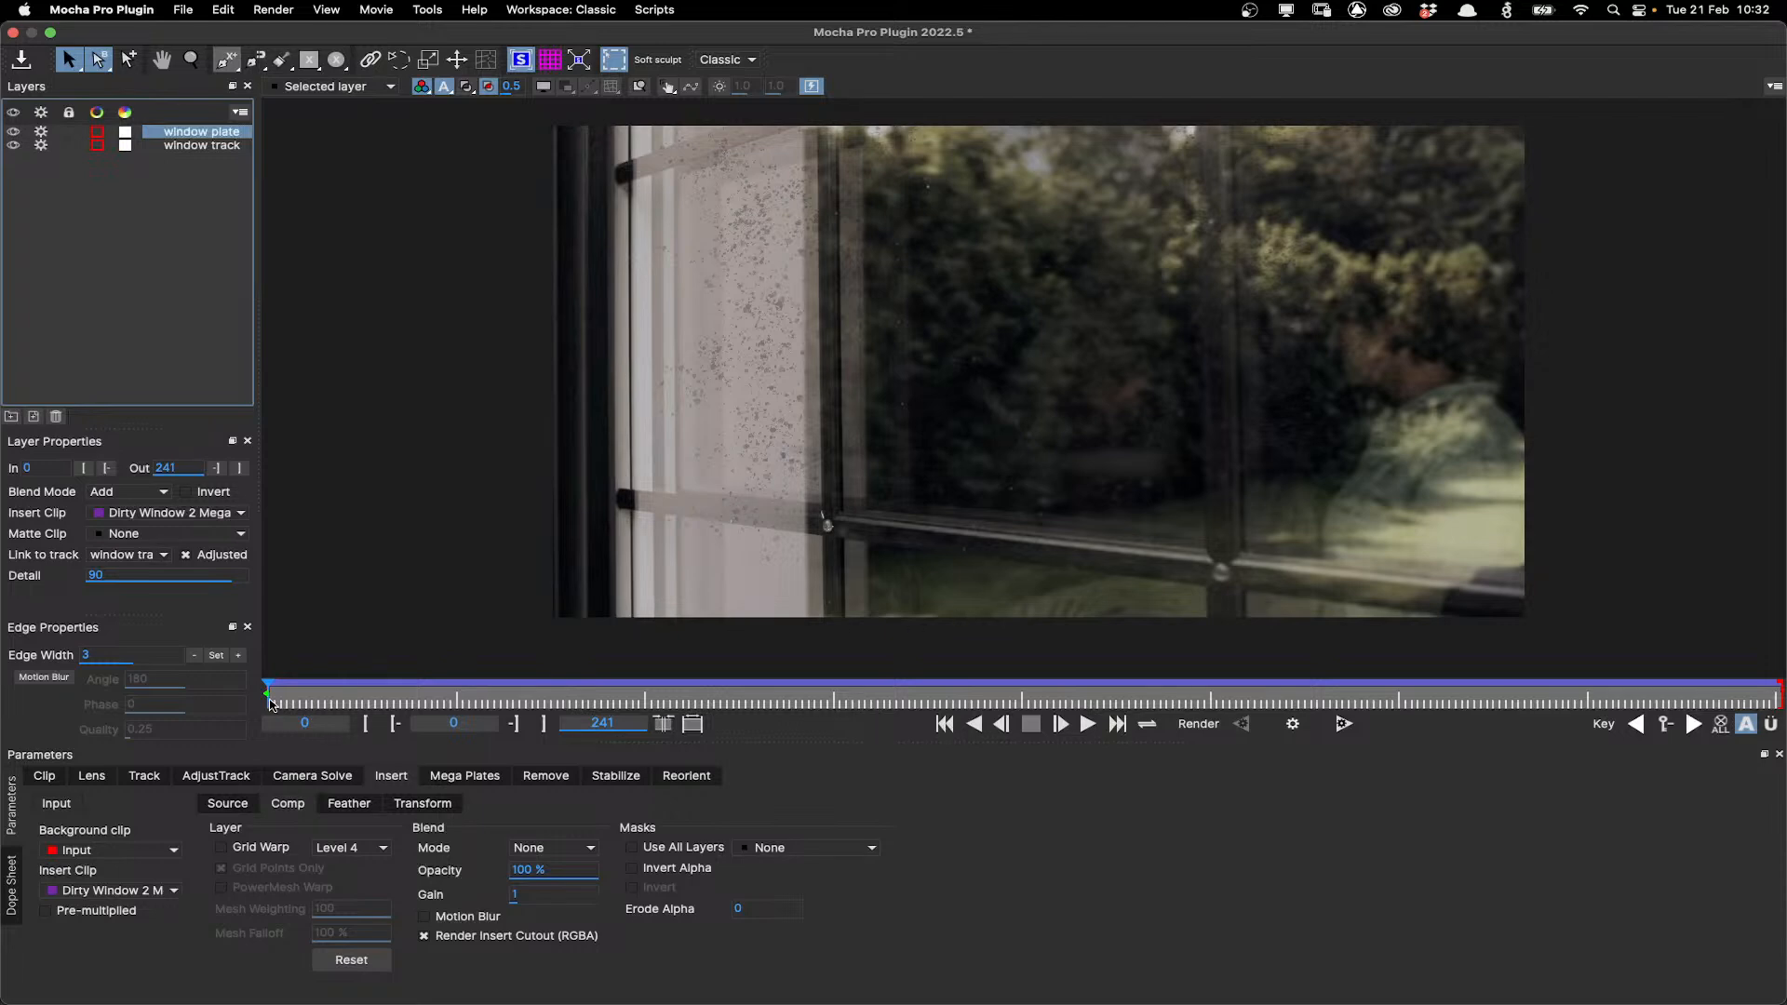
# Lower the window plate insert's opacity to 62.5%.
pyautogui.moveTo(266, 696)
pyautogui.mouseDown()
pyautogui.moveTo(1220, 687)
pyautogui.moveTo(1676, 635)
pyautogui.moveTo(1504, 658)
pyautogui.moveTo(268, 689)
pyautogui.mouseUp()
pyautogui.moveTo(523, 870); pyautogui.dragTo(489, 865)
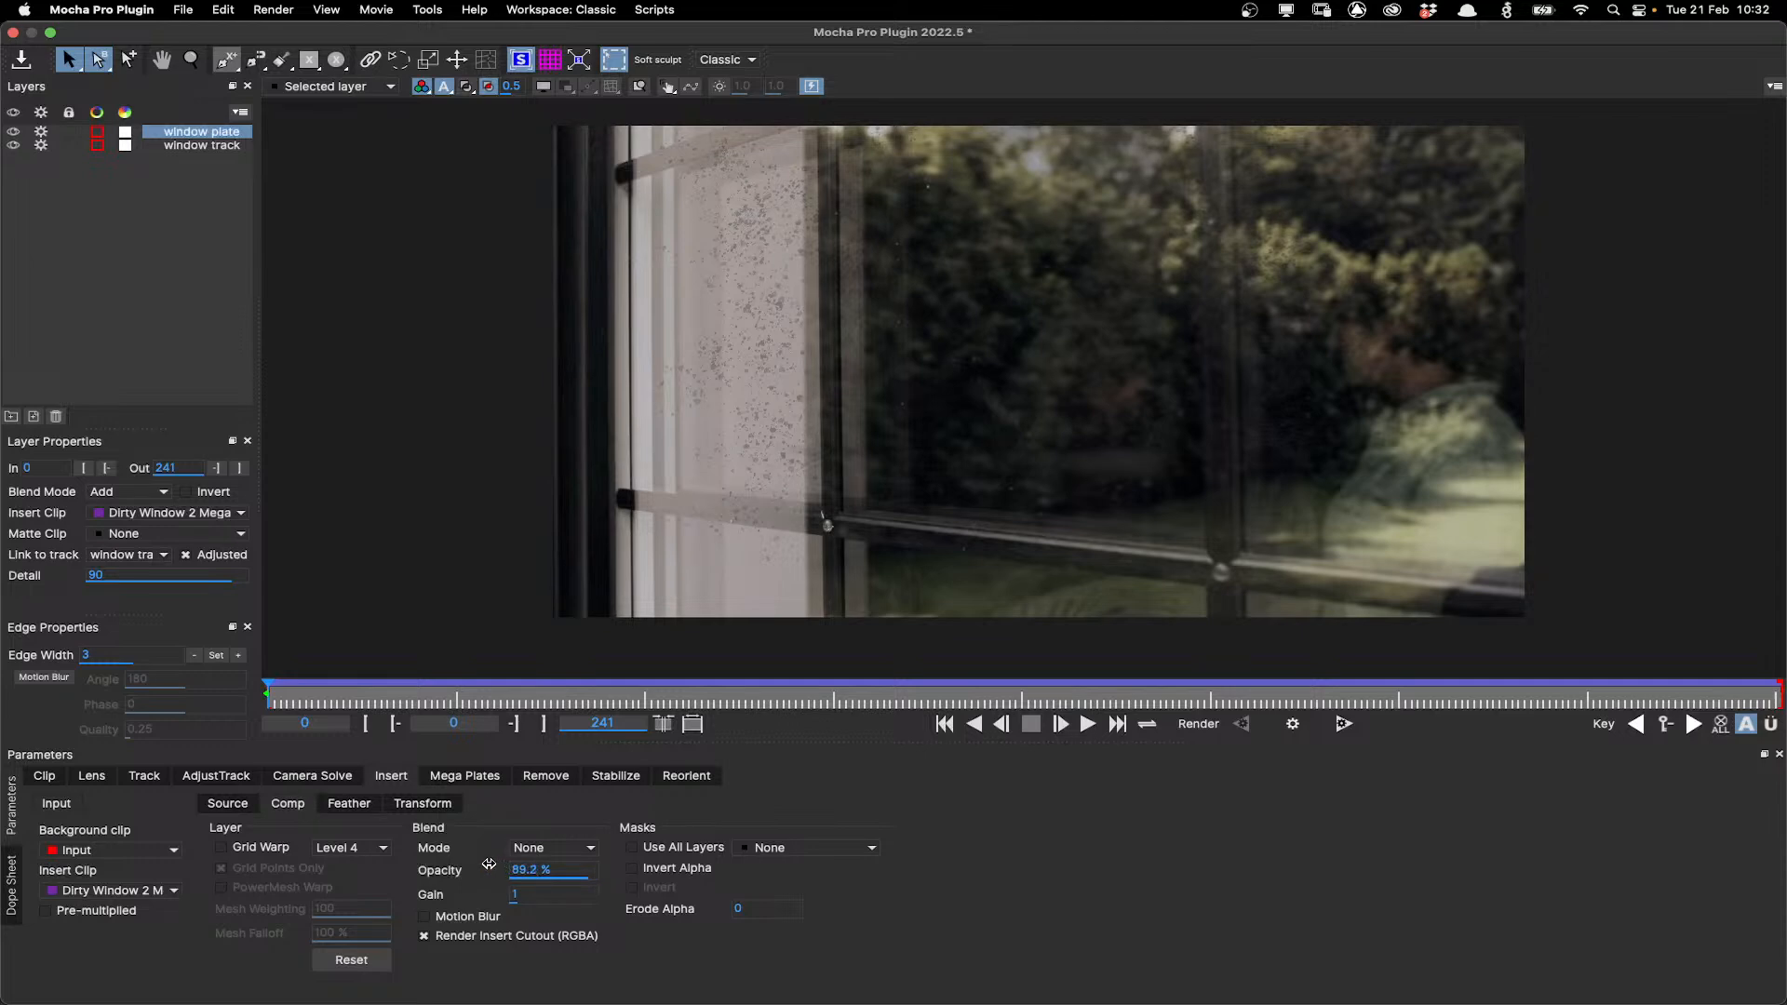
# Play and scrub the timeline to review the dirty window insert, returning to the first frame.
pyautogui.click(1087, 725)
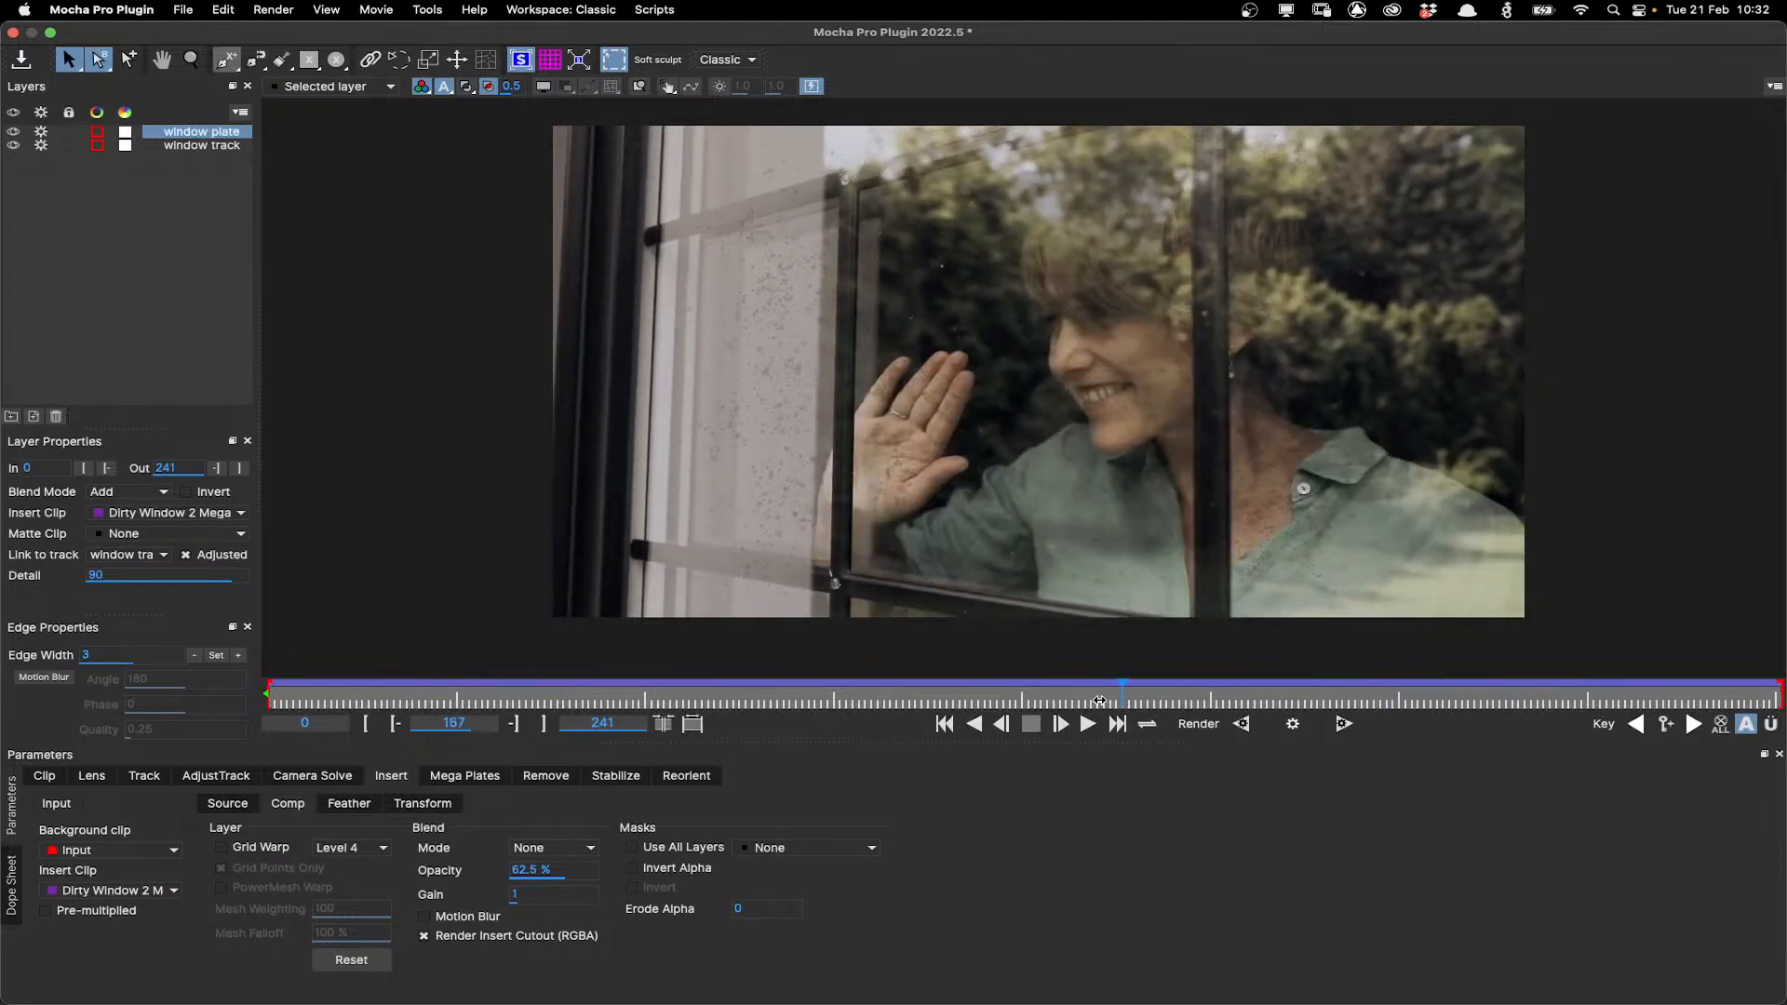
pyautogui.click(580, 703)
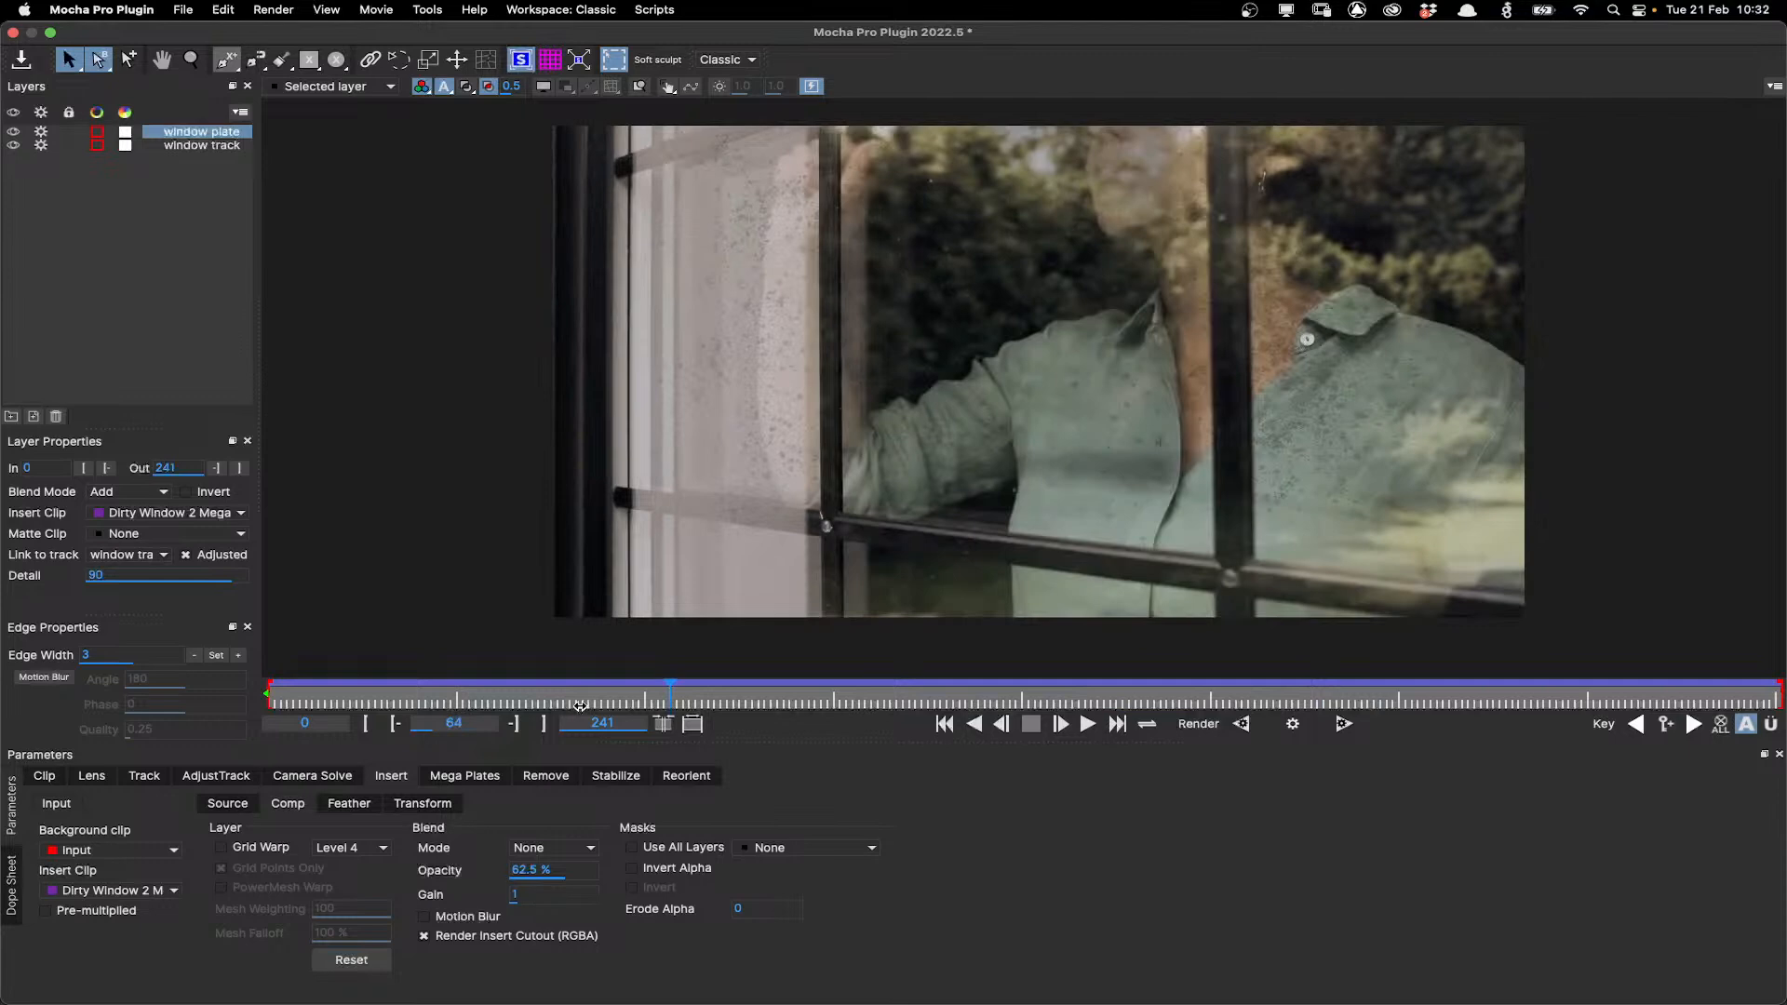
pyautogui.moveTo(580, 706); pyautogui.dragTo(213, 713)
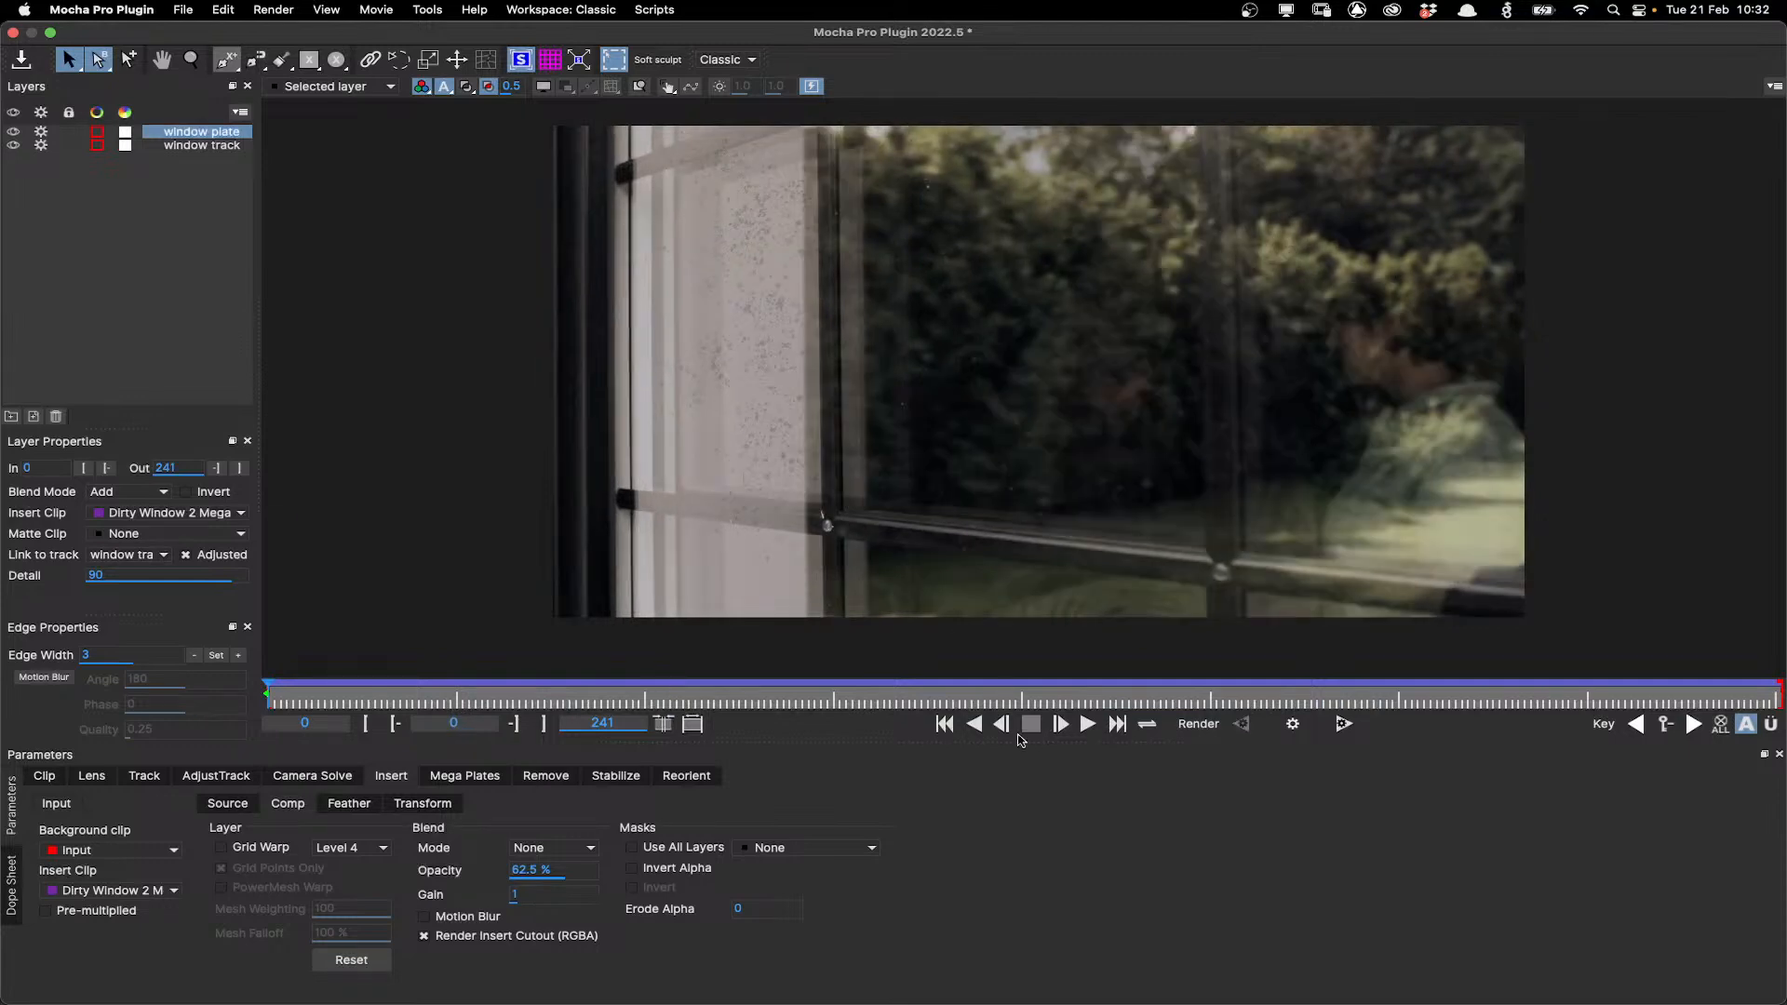
pyautogui.click(953, 704)
pyautogui.moveTo(986, 709); pyautogui.dragTo(891, 681)
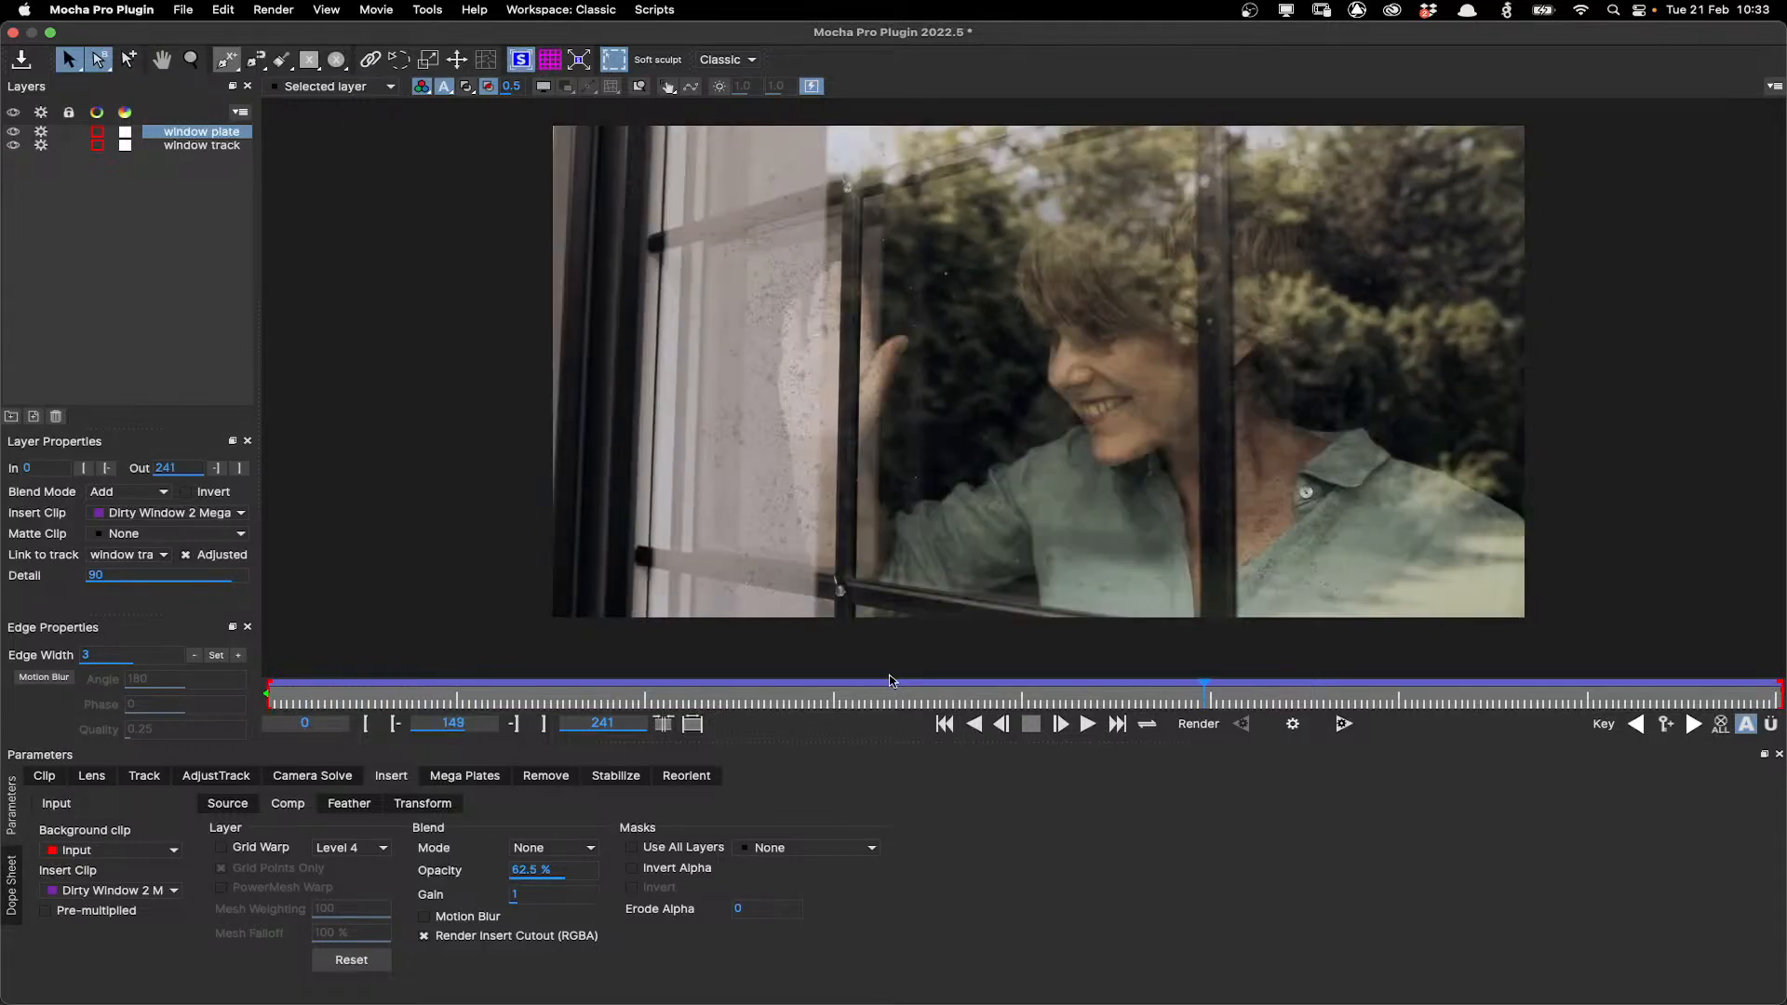
pyautogui.press('Home')
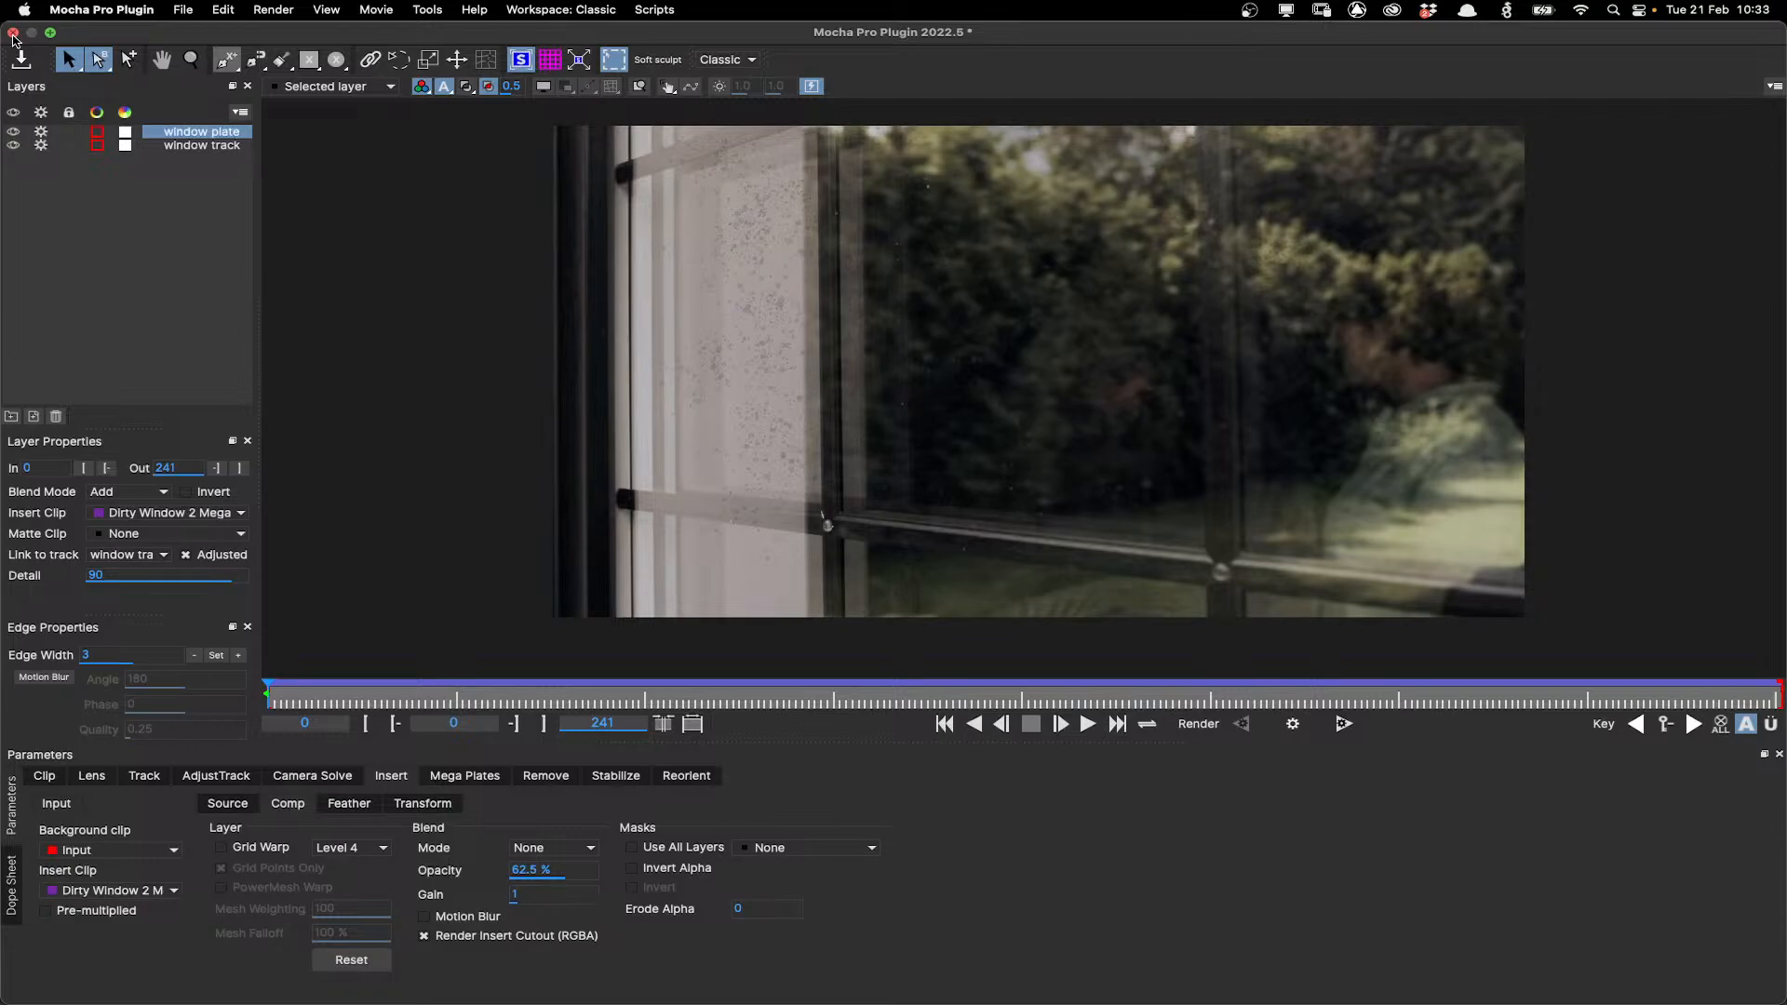
# Close Mocha and enable Render in the effect's module renders with the Insert: Composite module.
pyautogui.click(13, 33)
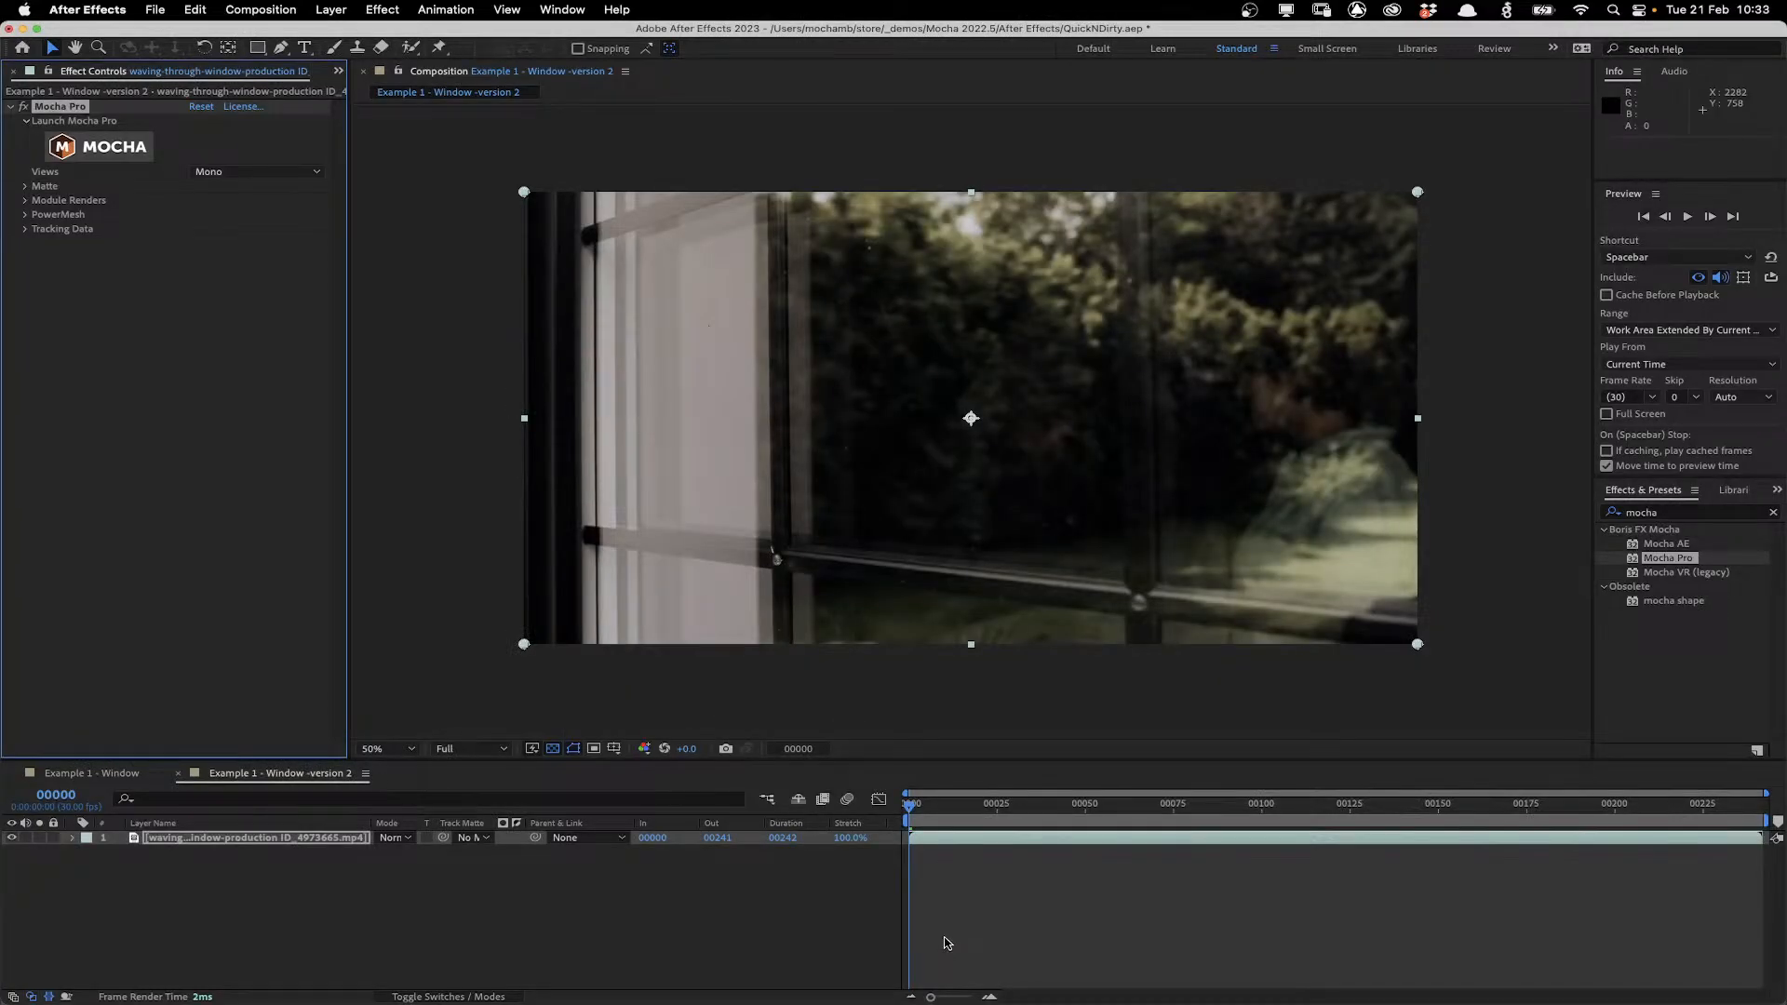
pyautogui.click(25, 201)
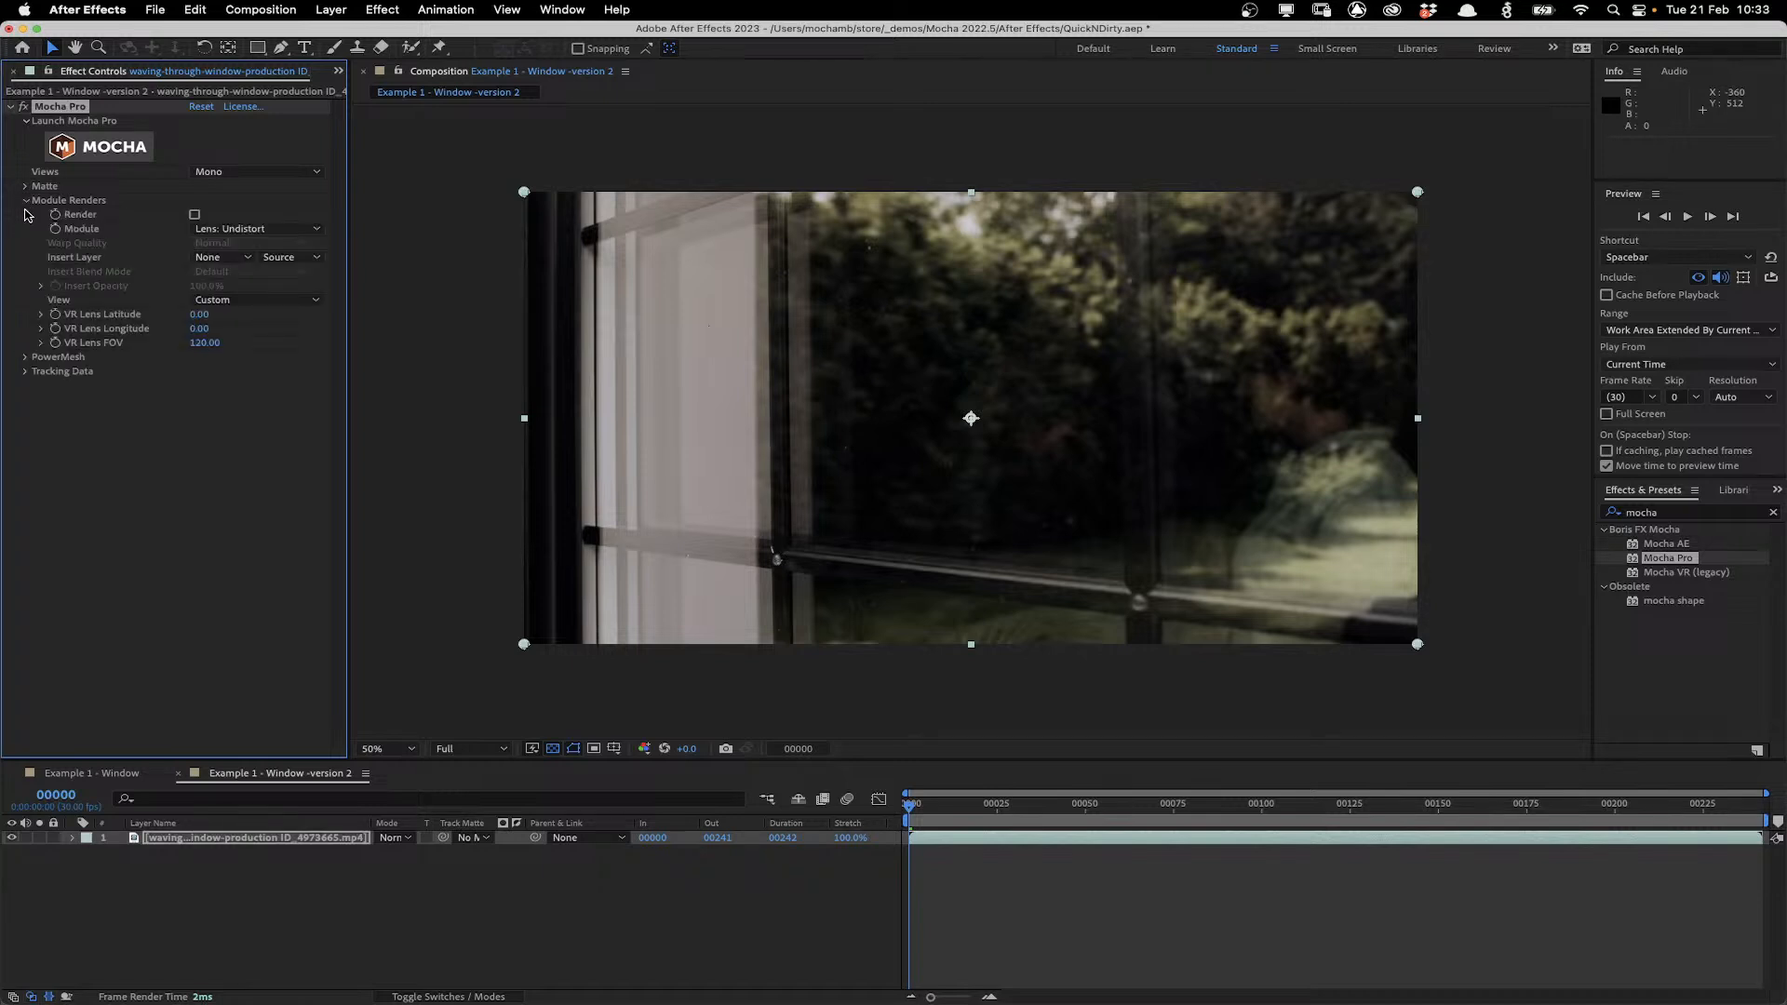
pyautogui.click(270, 228)
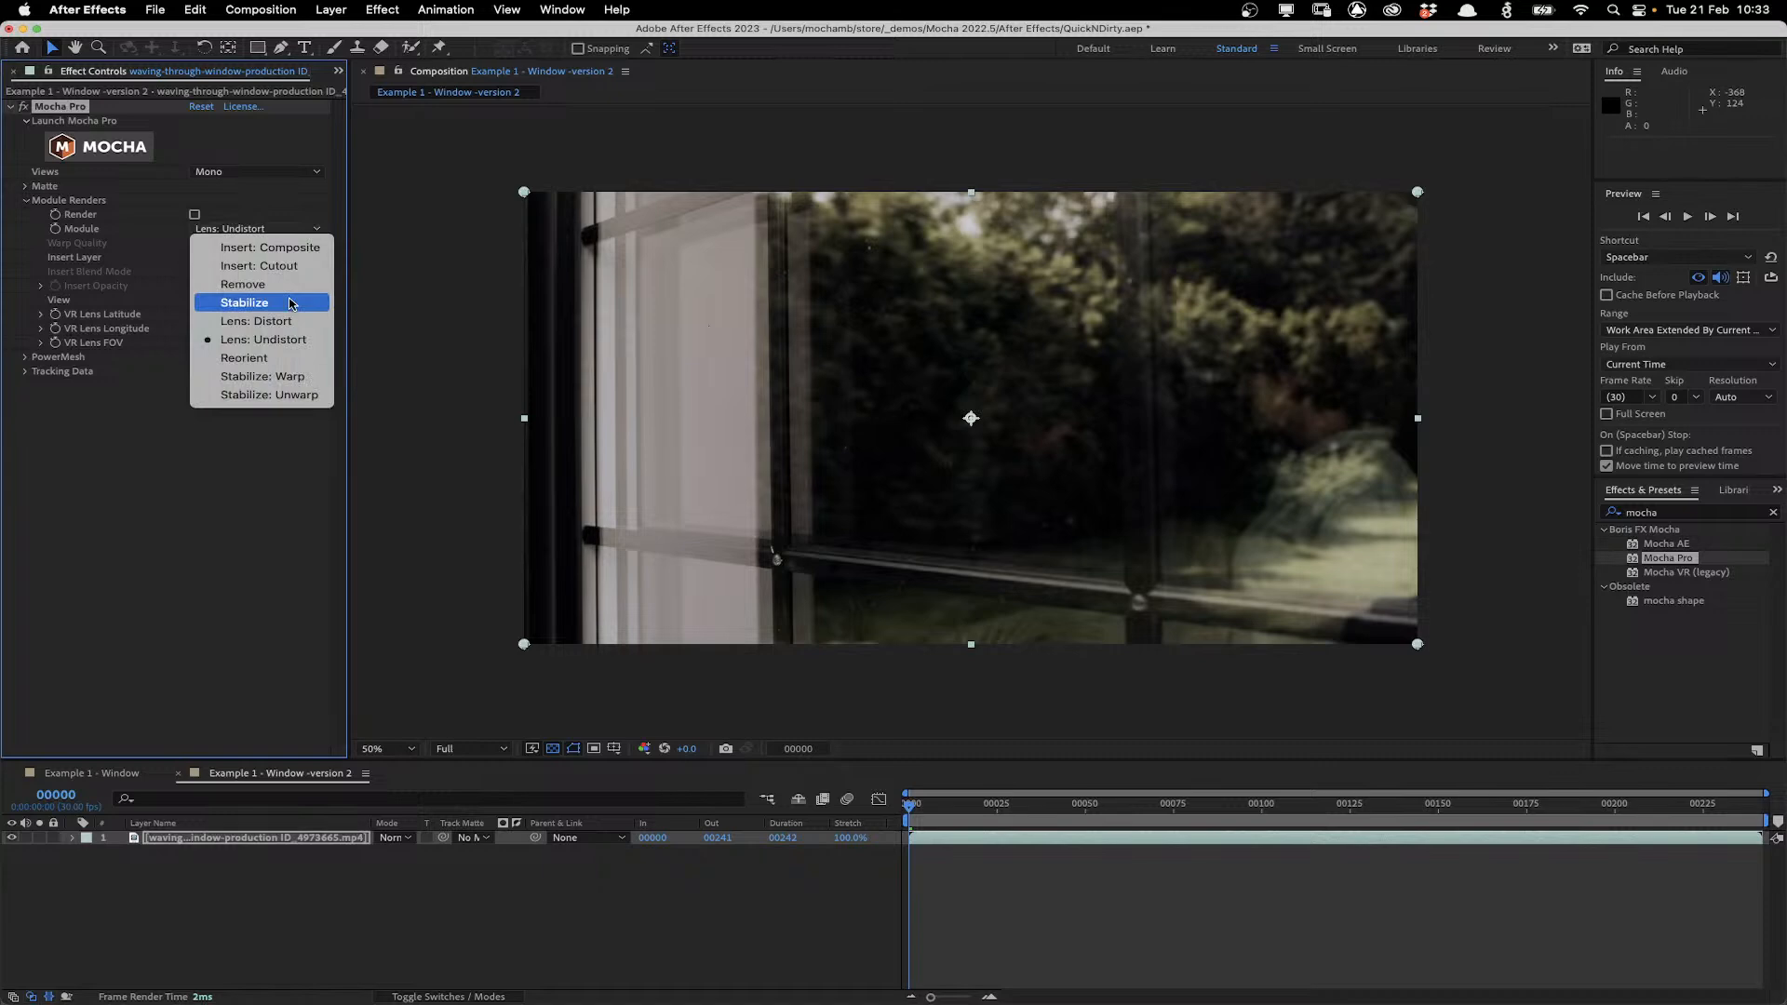
pyautogui.click(270, 247)
pyautogui.click(195, 214)
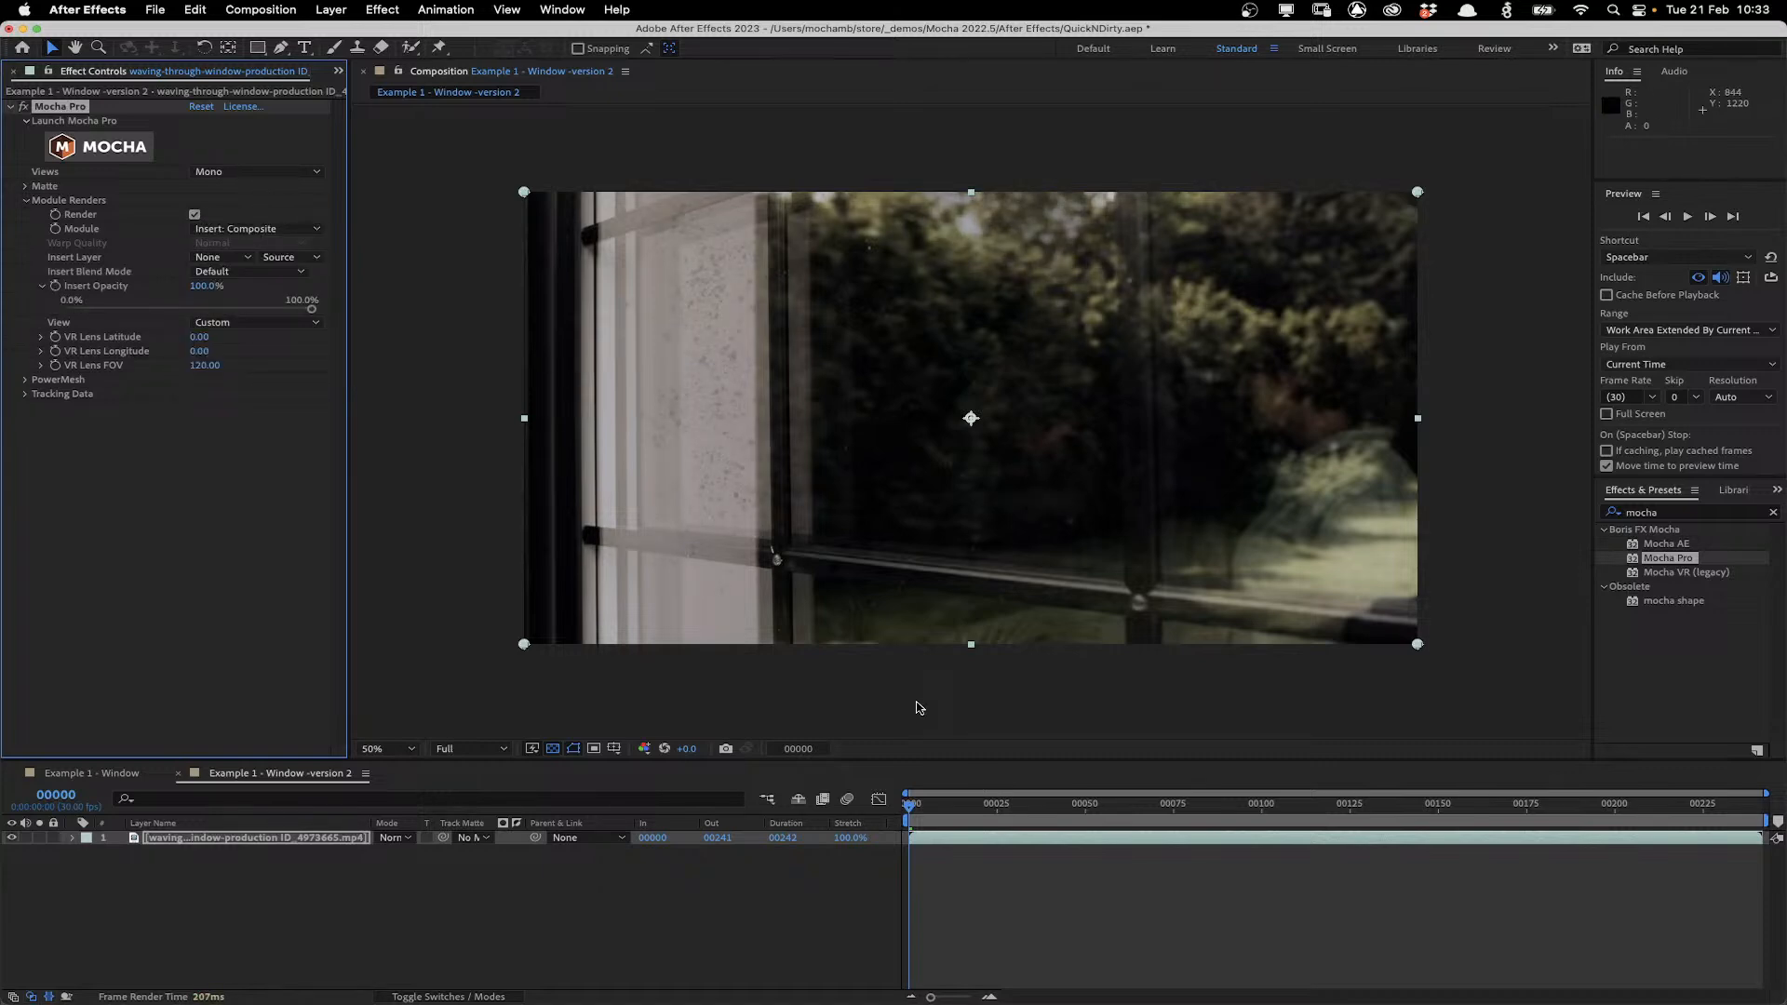
# Play back and scrub the composition to review the composited dirty window.
pyautogui.press('space')
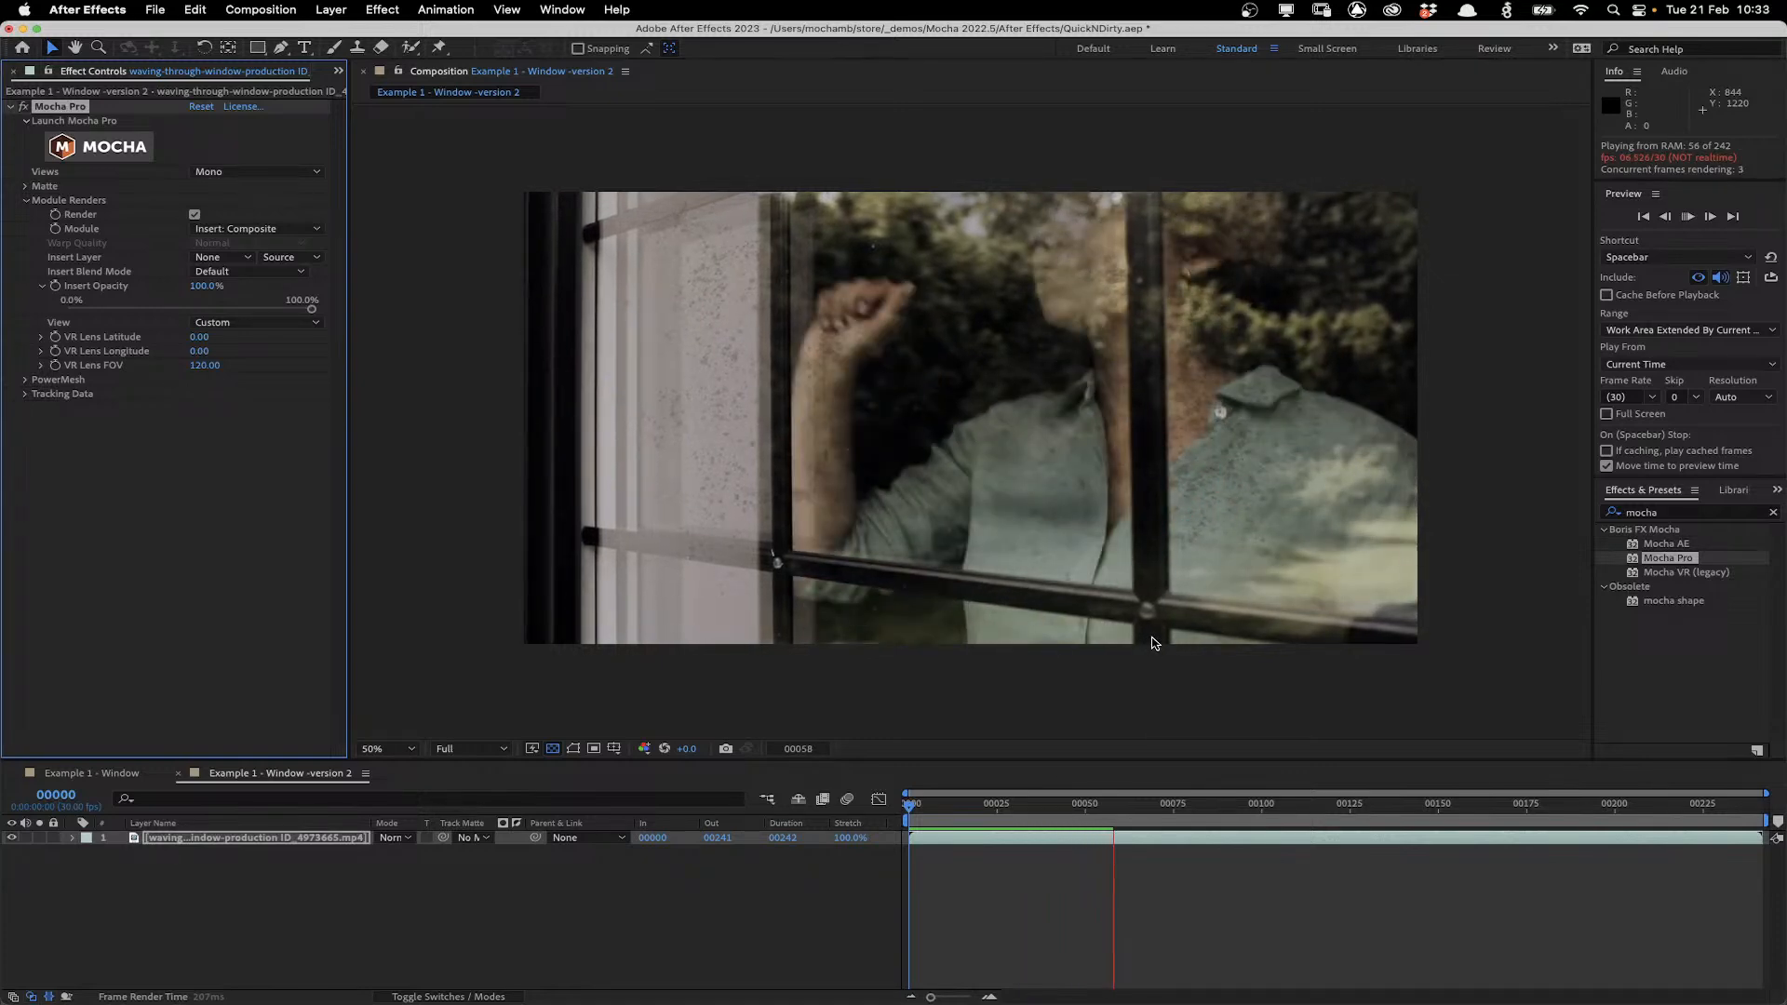
pyautogui.press('space')
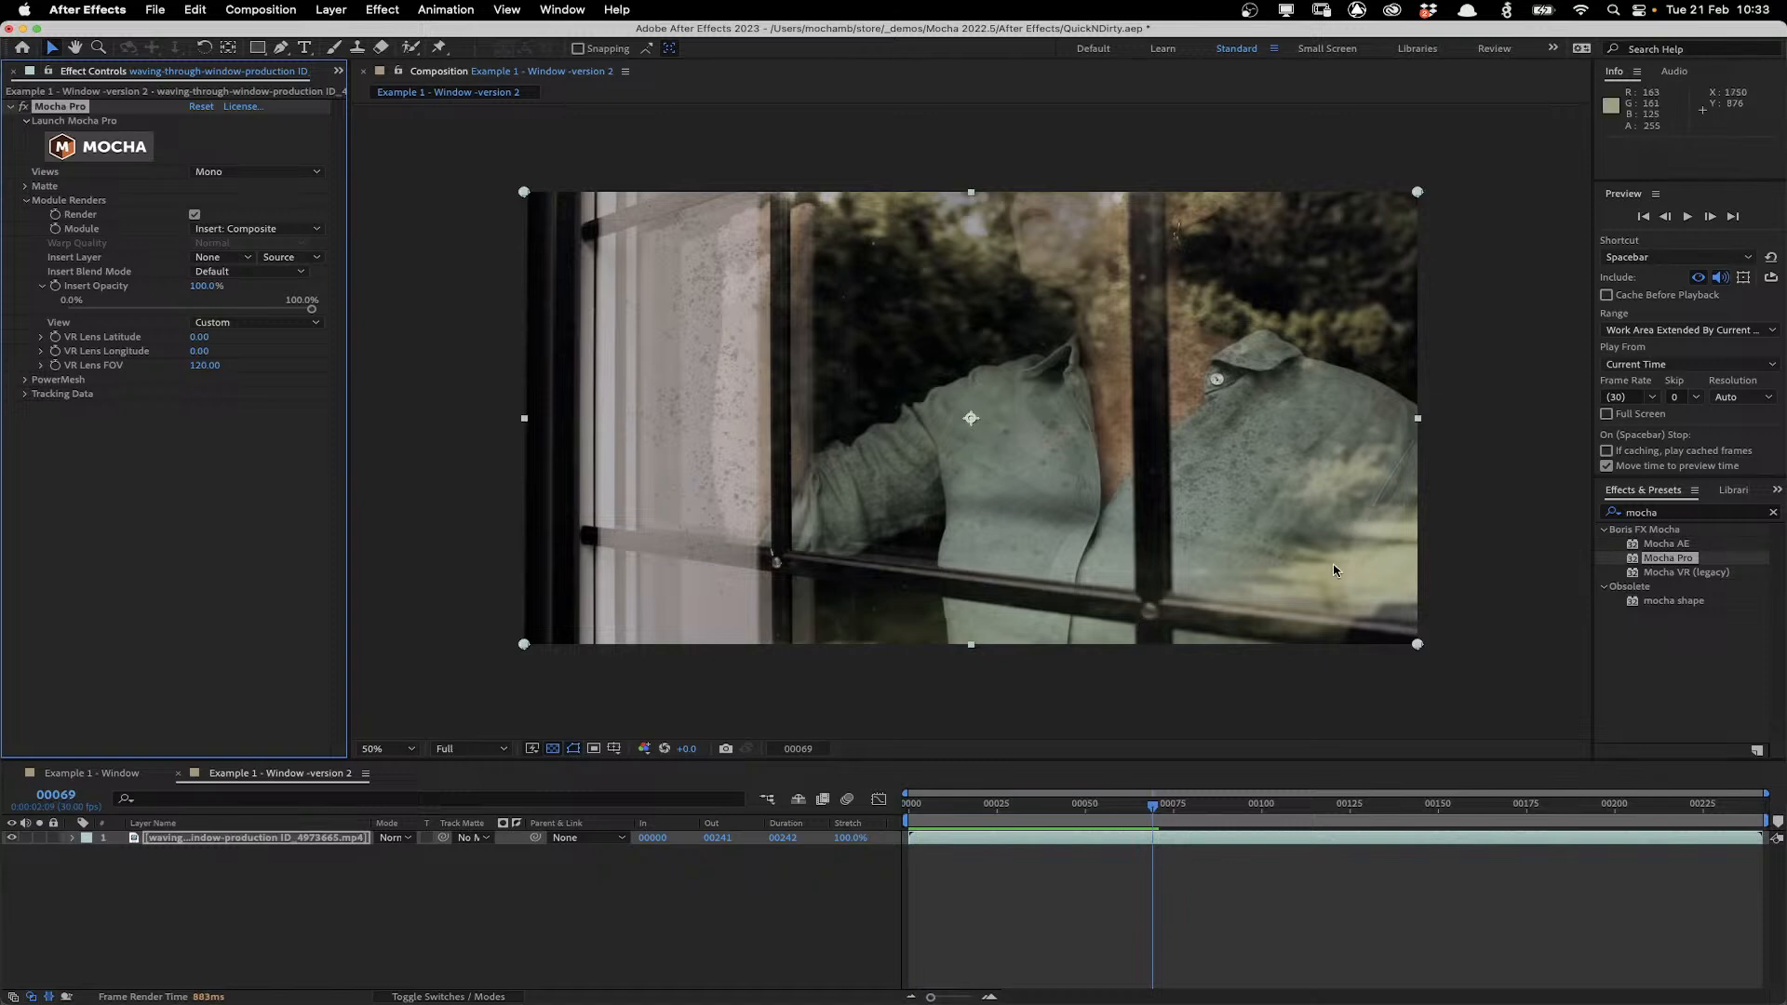
pyautogui.click(998, 808)
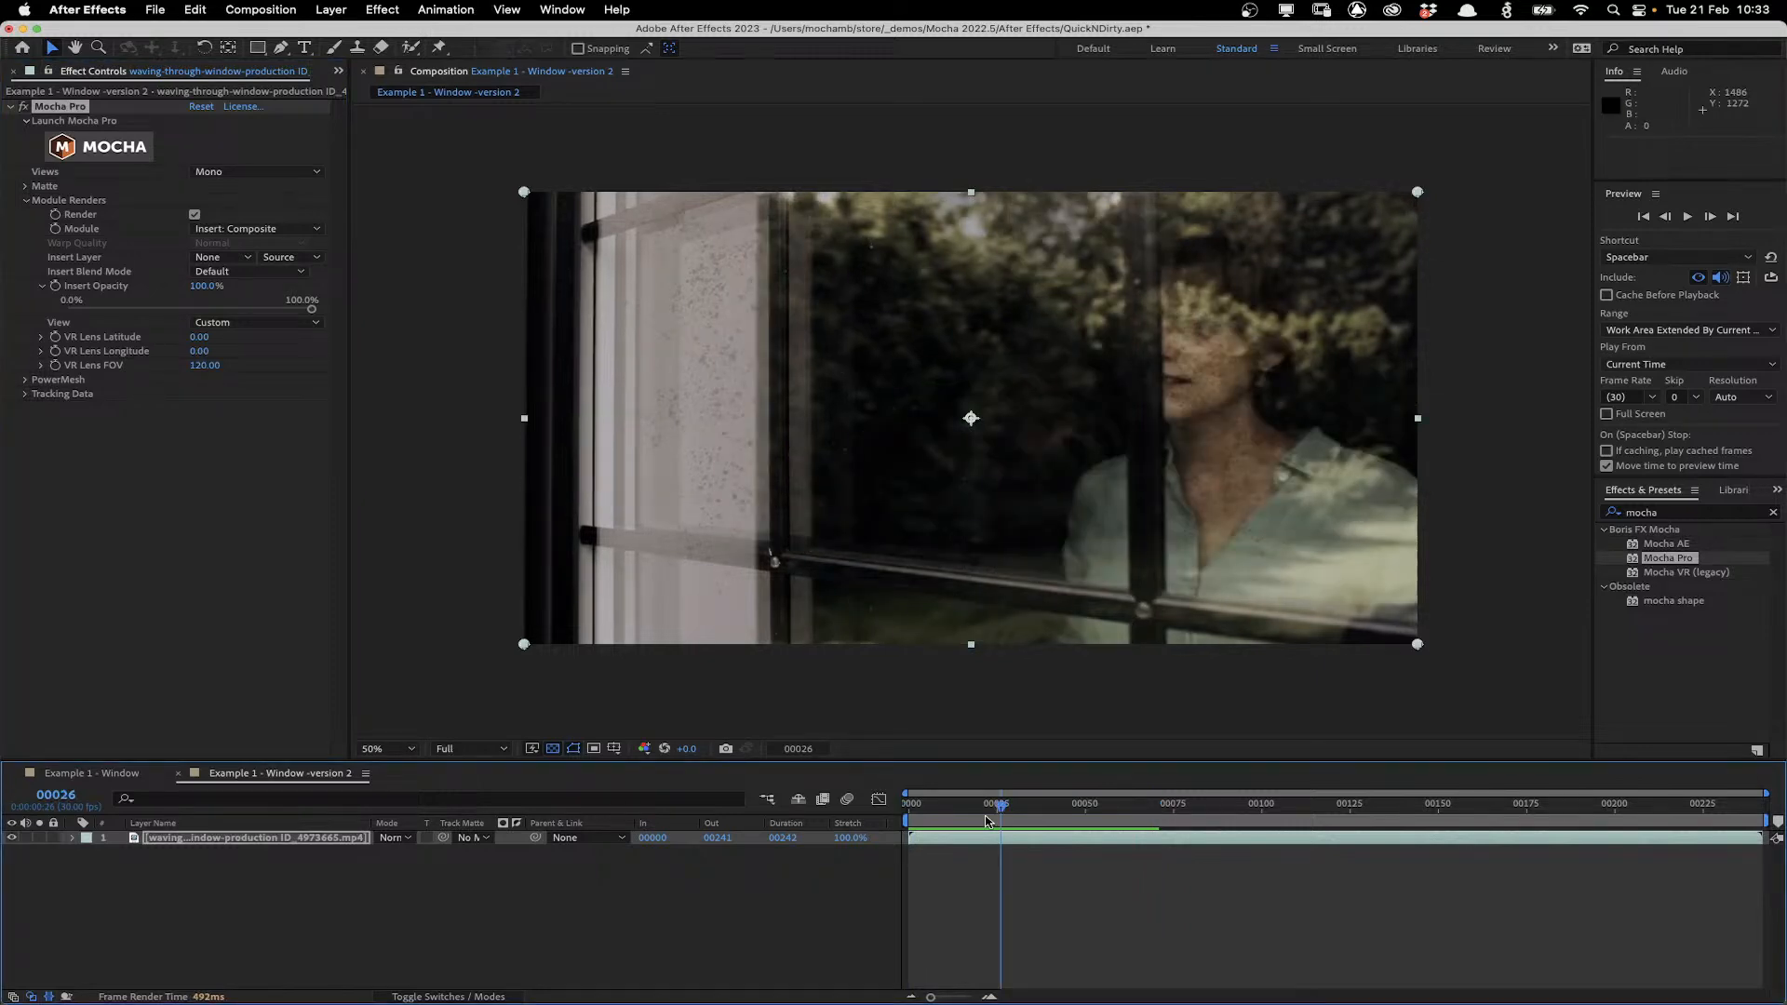
pyautogui.press('Home')
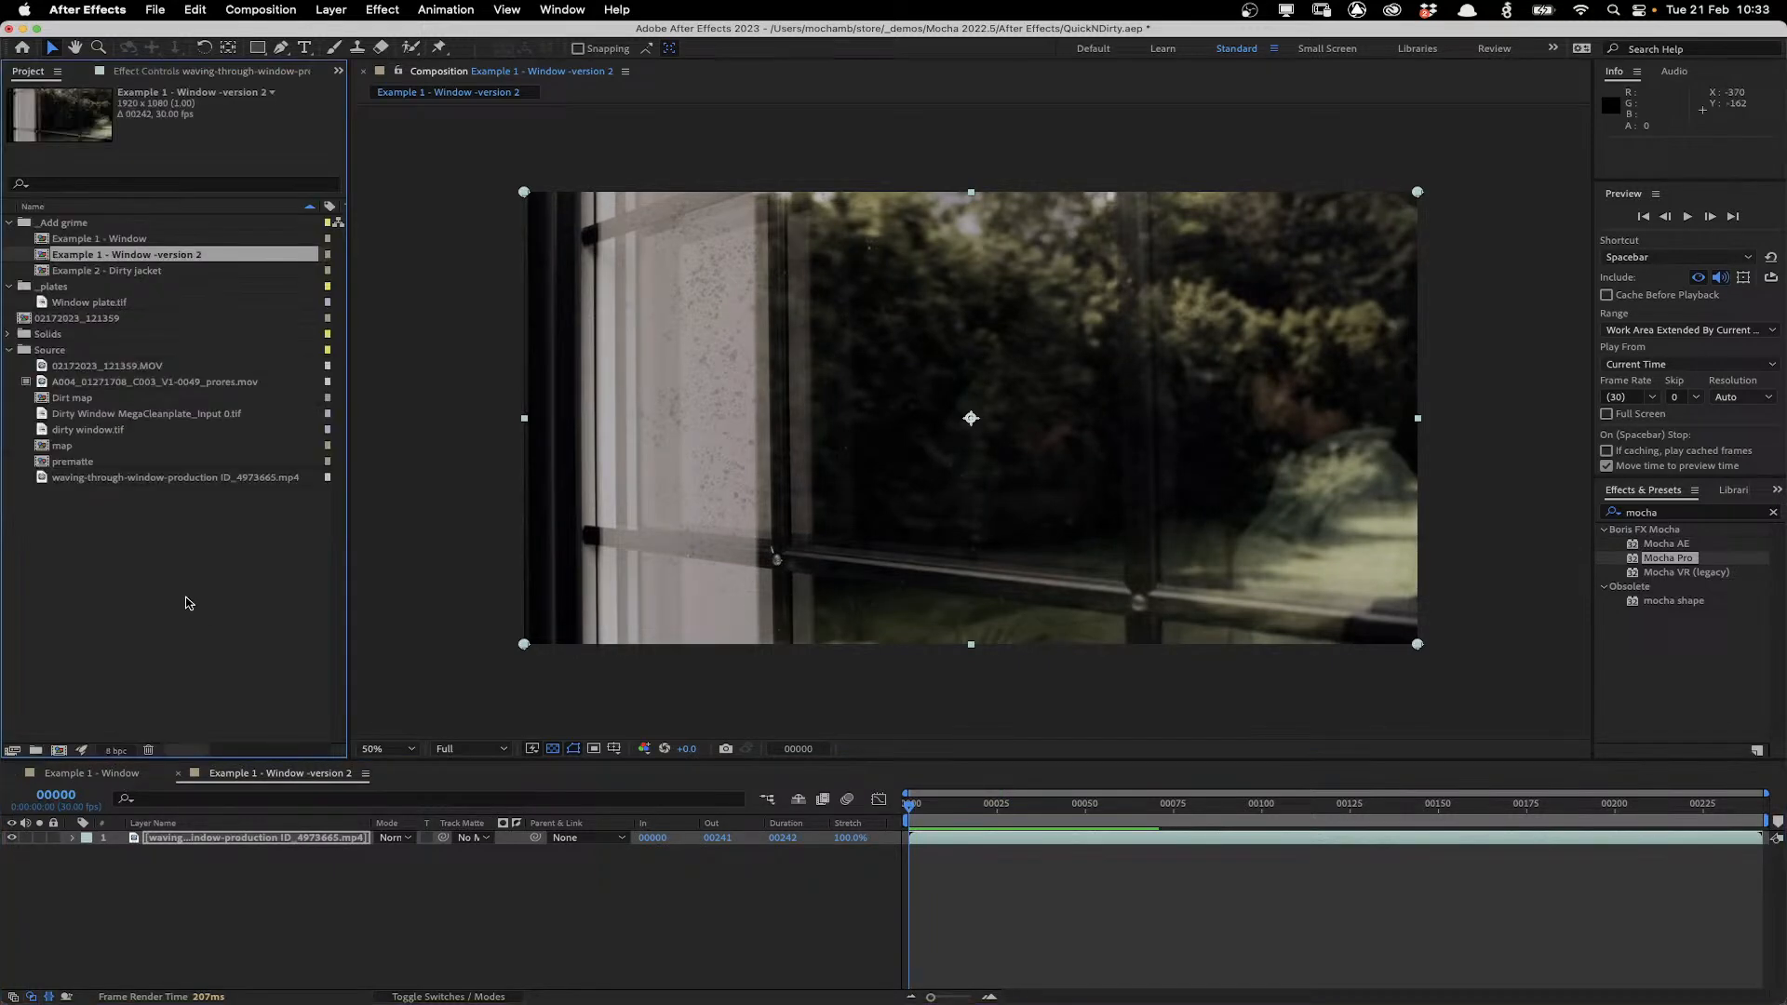
# Import Dirty Window 2 MegaCleanplate_Input 0.tif and add it to the composition above the footage layer.
pyautogui.doubleClick(188, 602)
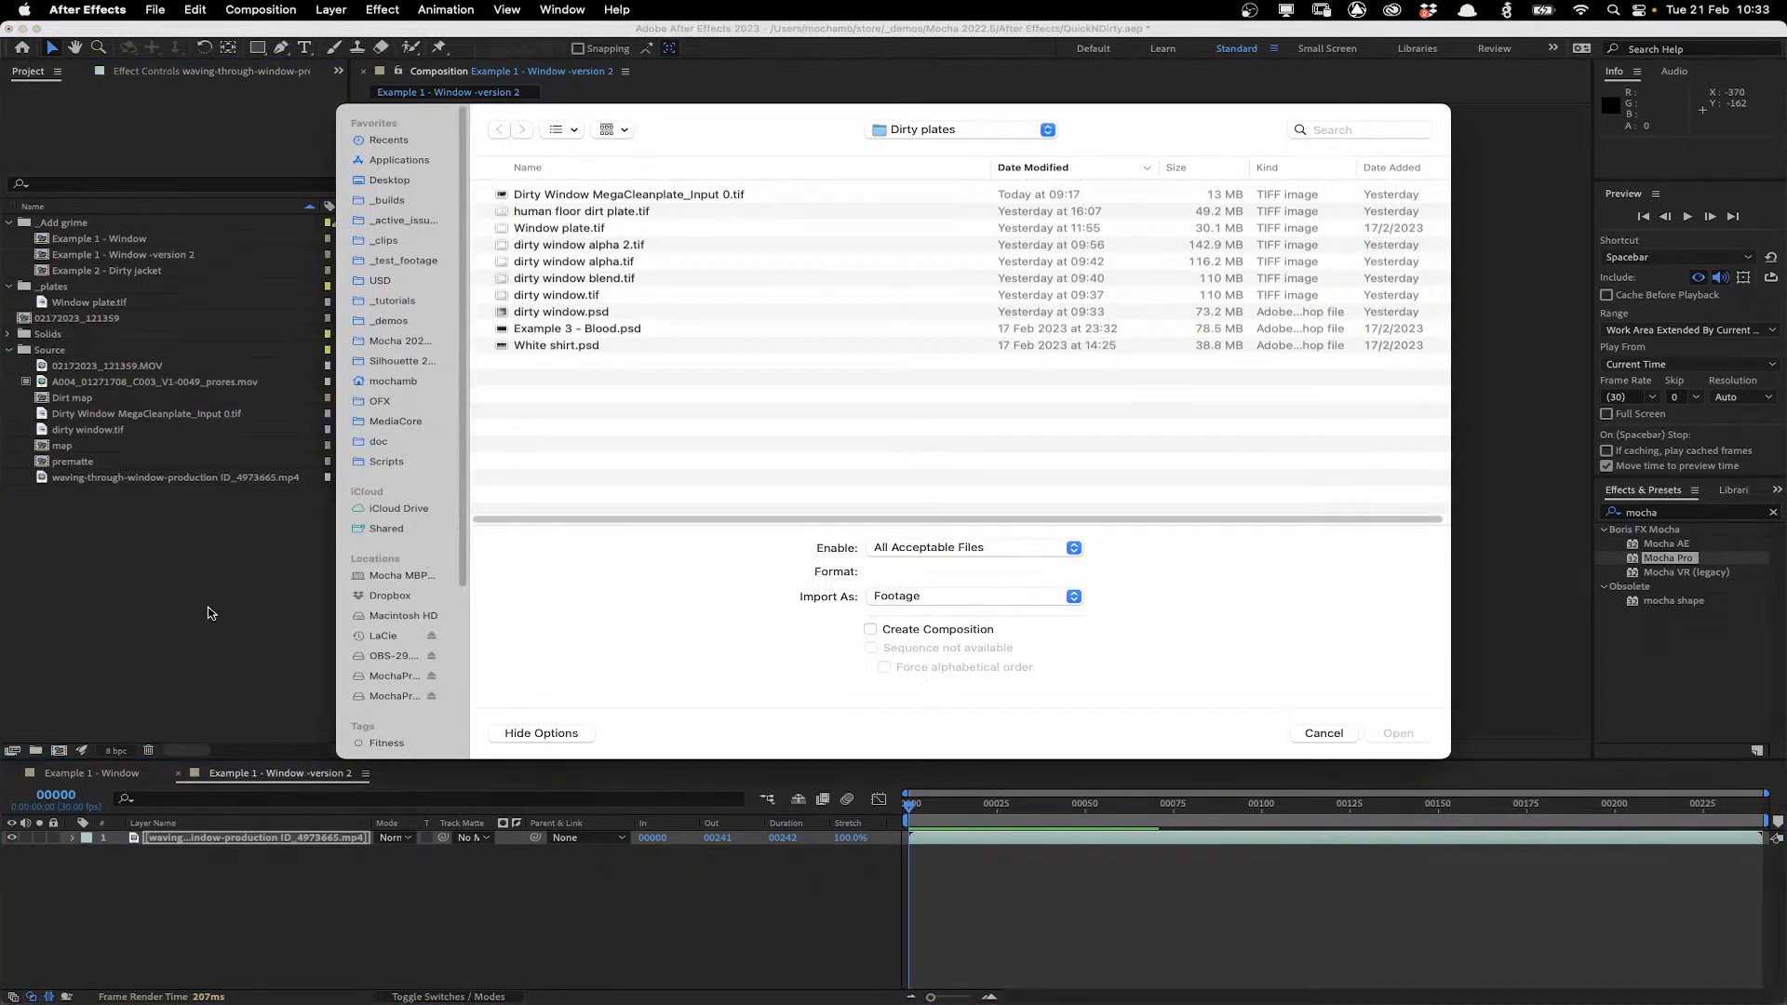
pyautogui.click(699, 194)
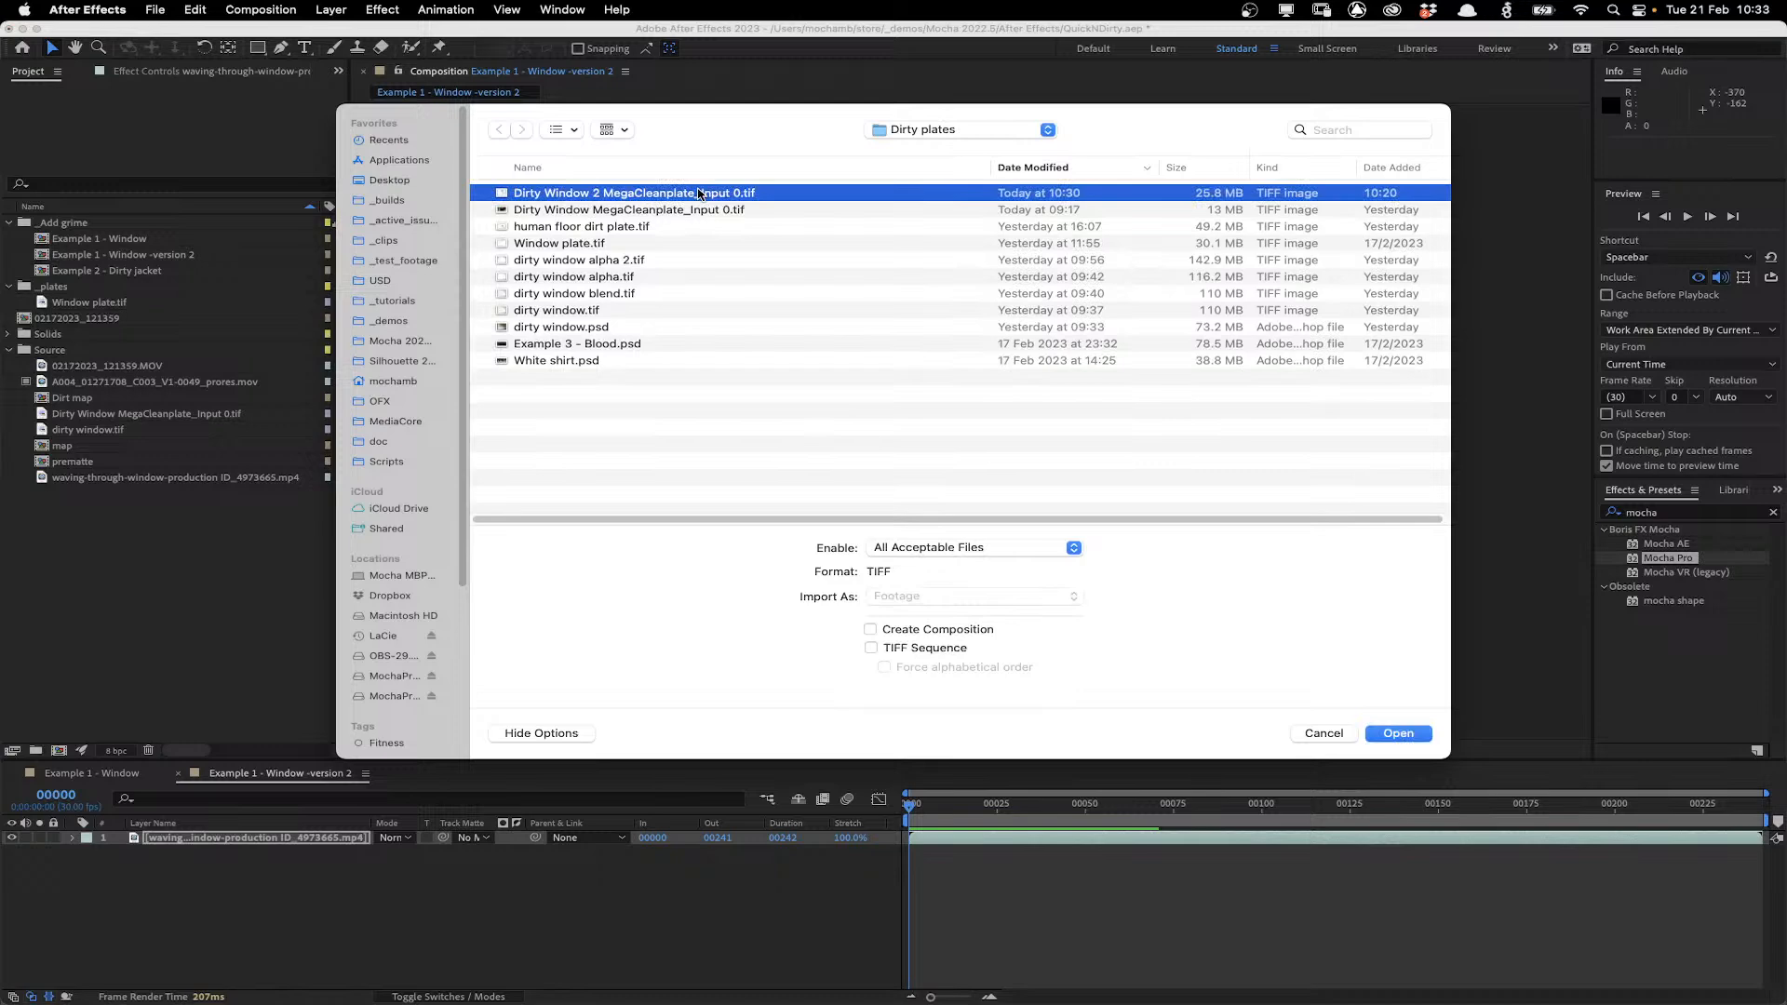
pyautogui.doubleClick(699, 193)
pyautogui.moveTo(204, 764); pyautogui.dragTo(207, 834)
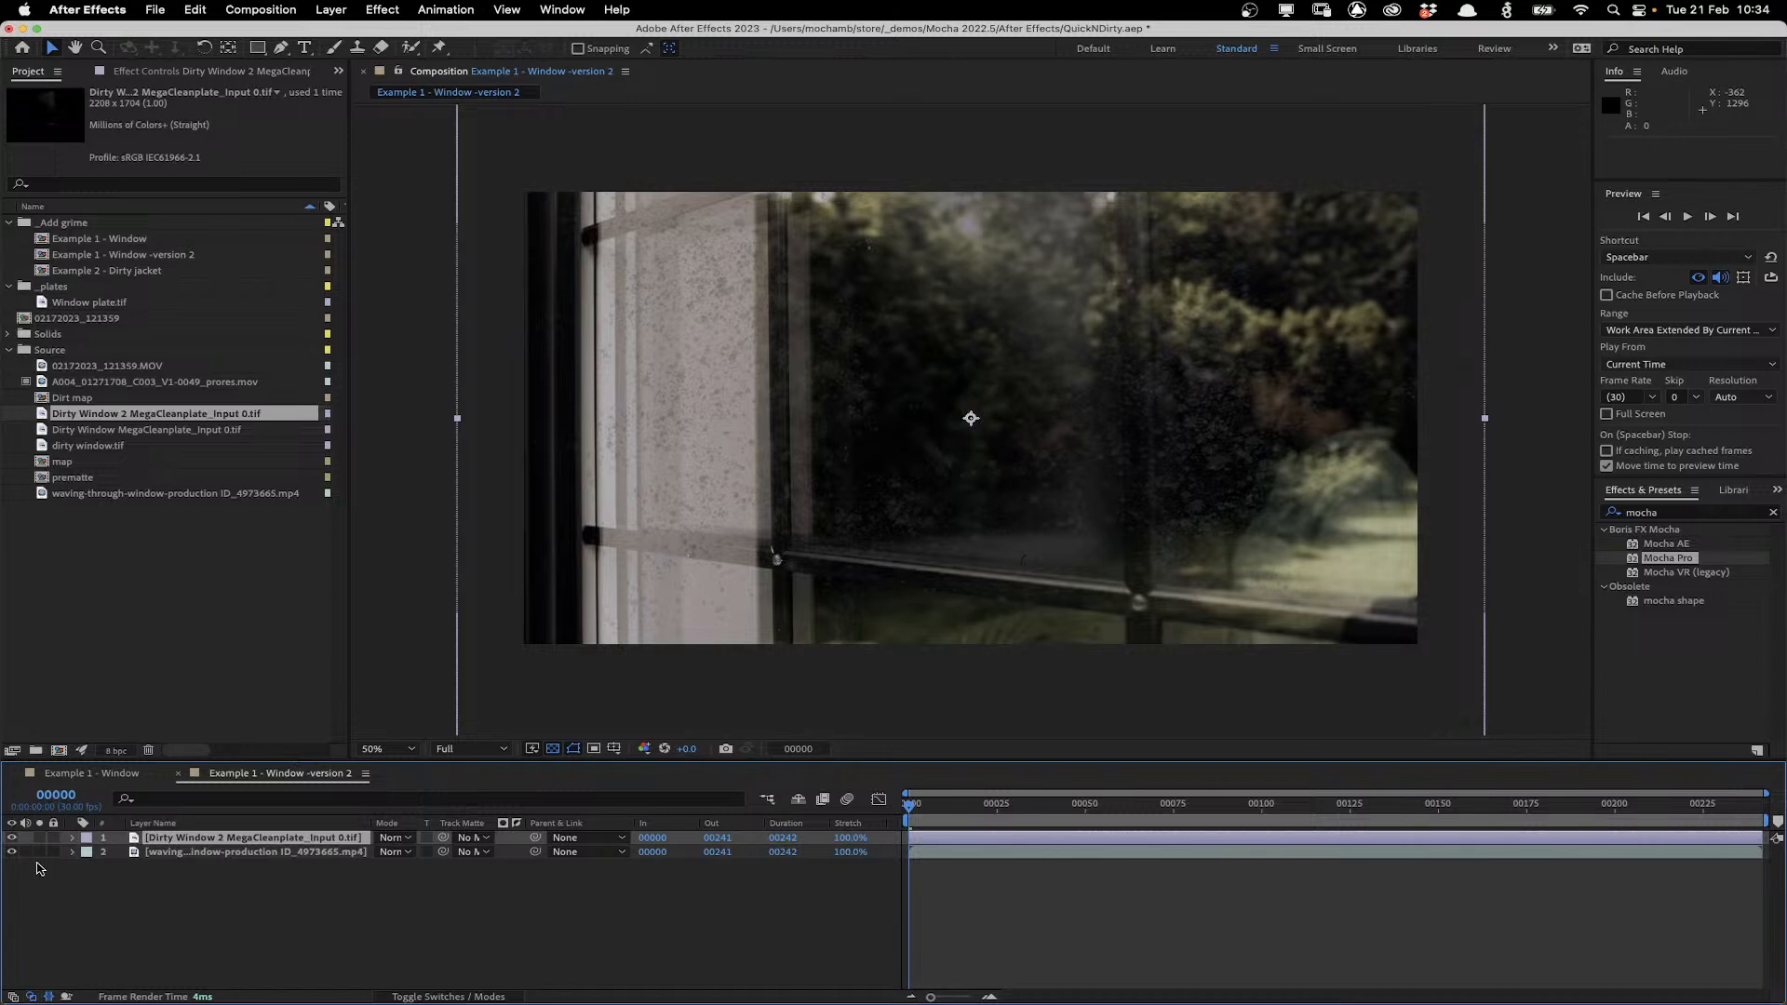
# Turn off Render in the footage layer's Mocha Pro effect.
pyautogui.click(219, 854)
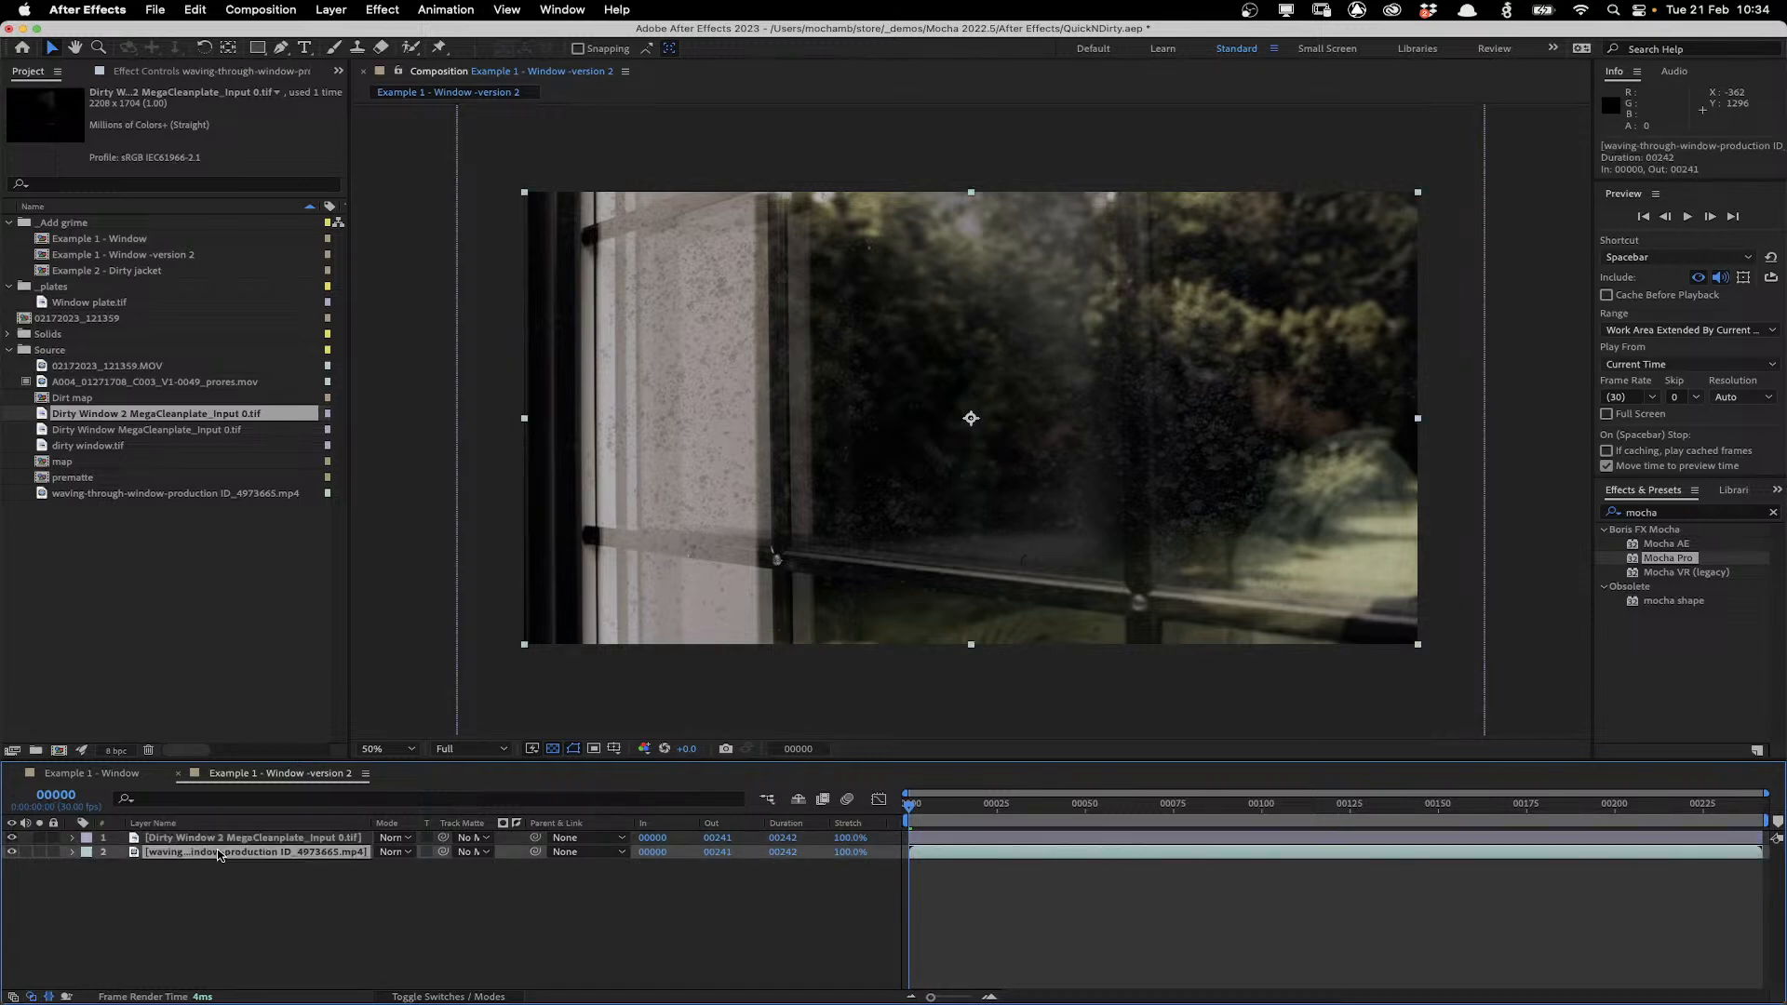
pyautogui.click(212, 71)
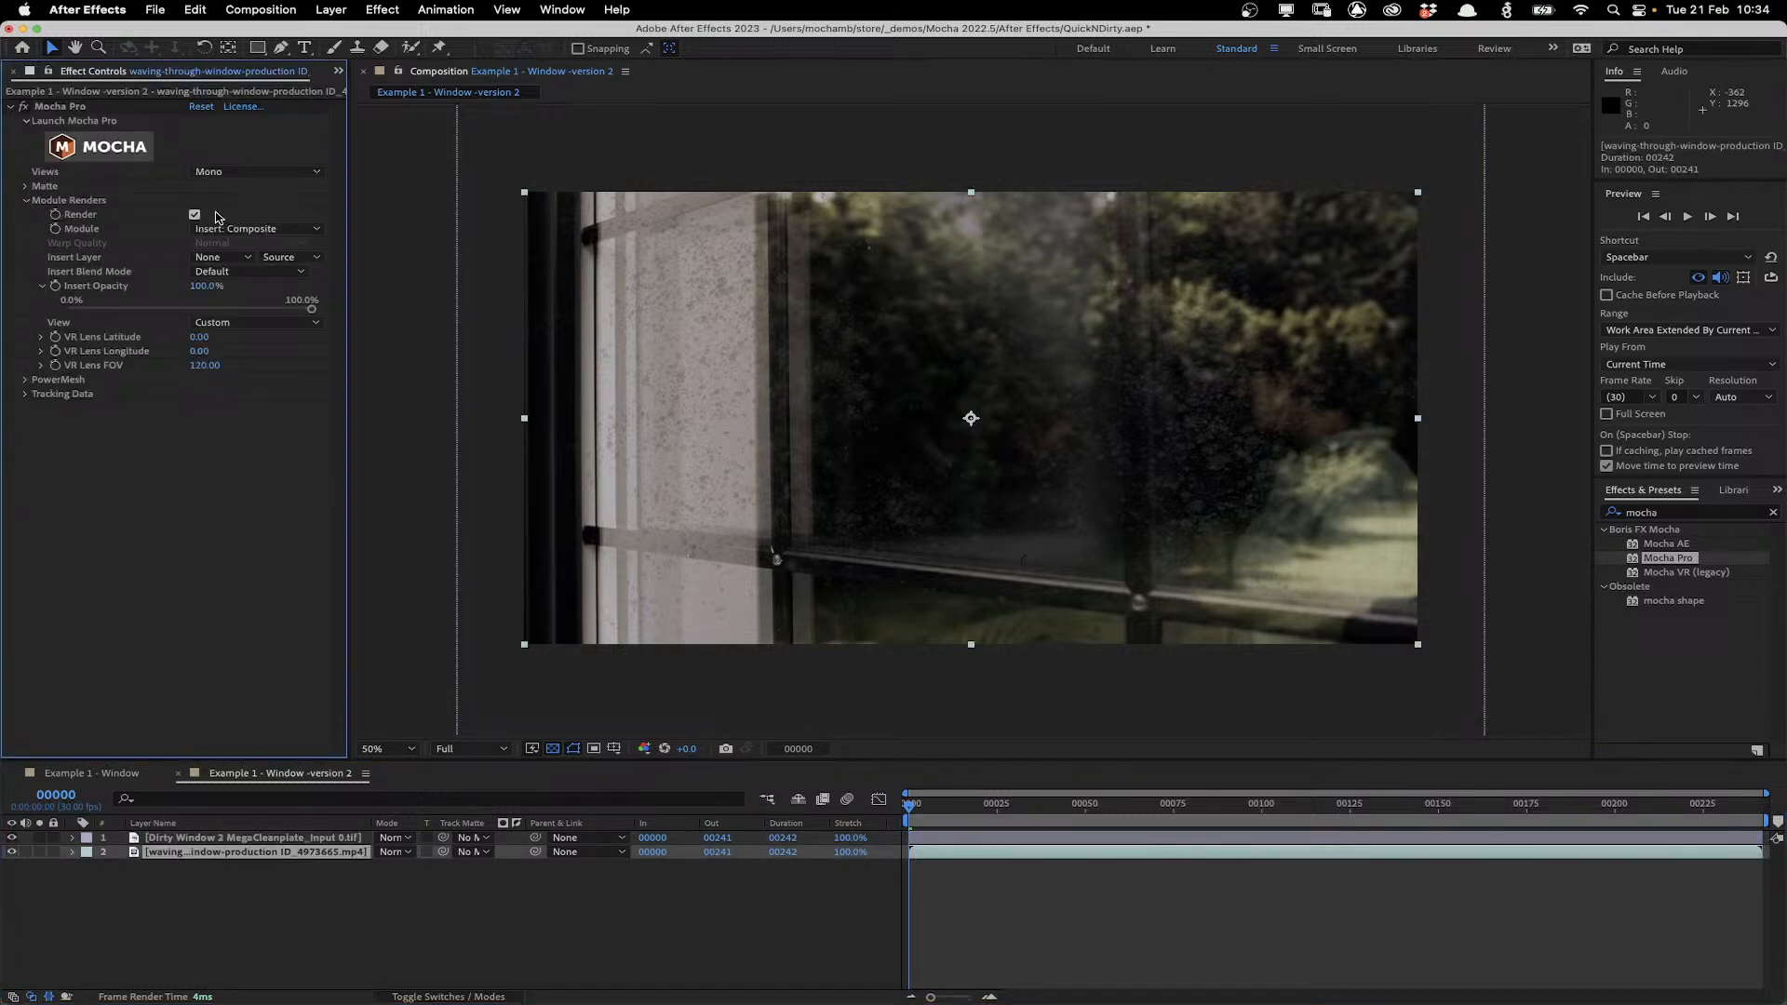
pyautogui.click(215, 214)
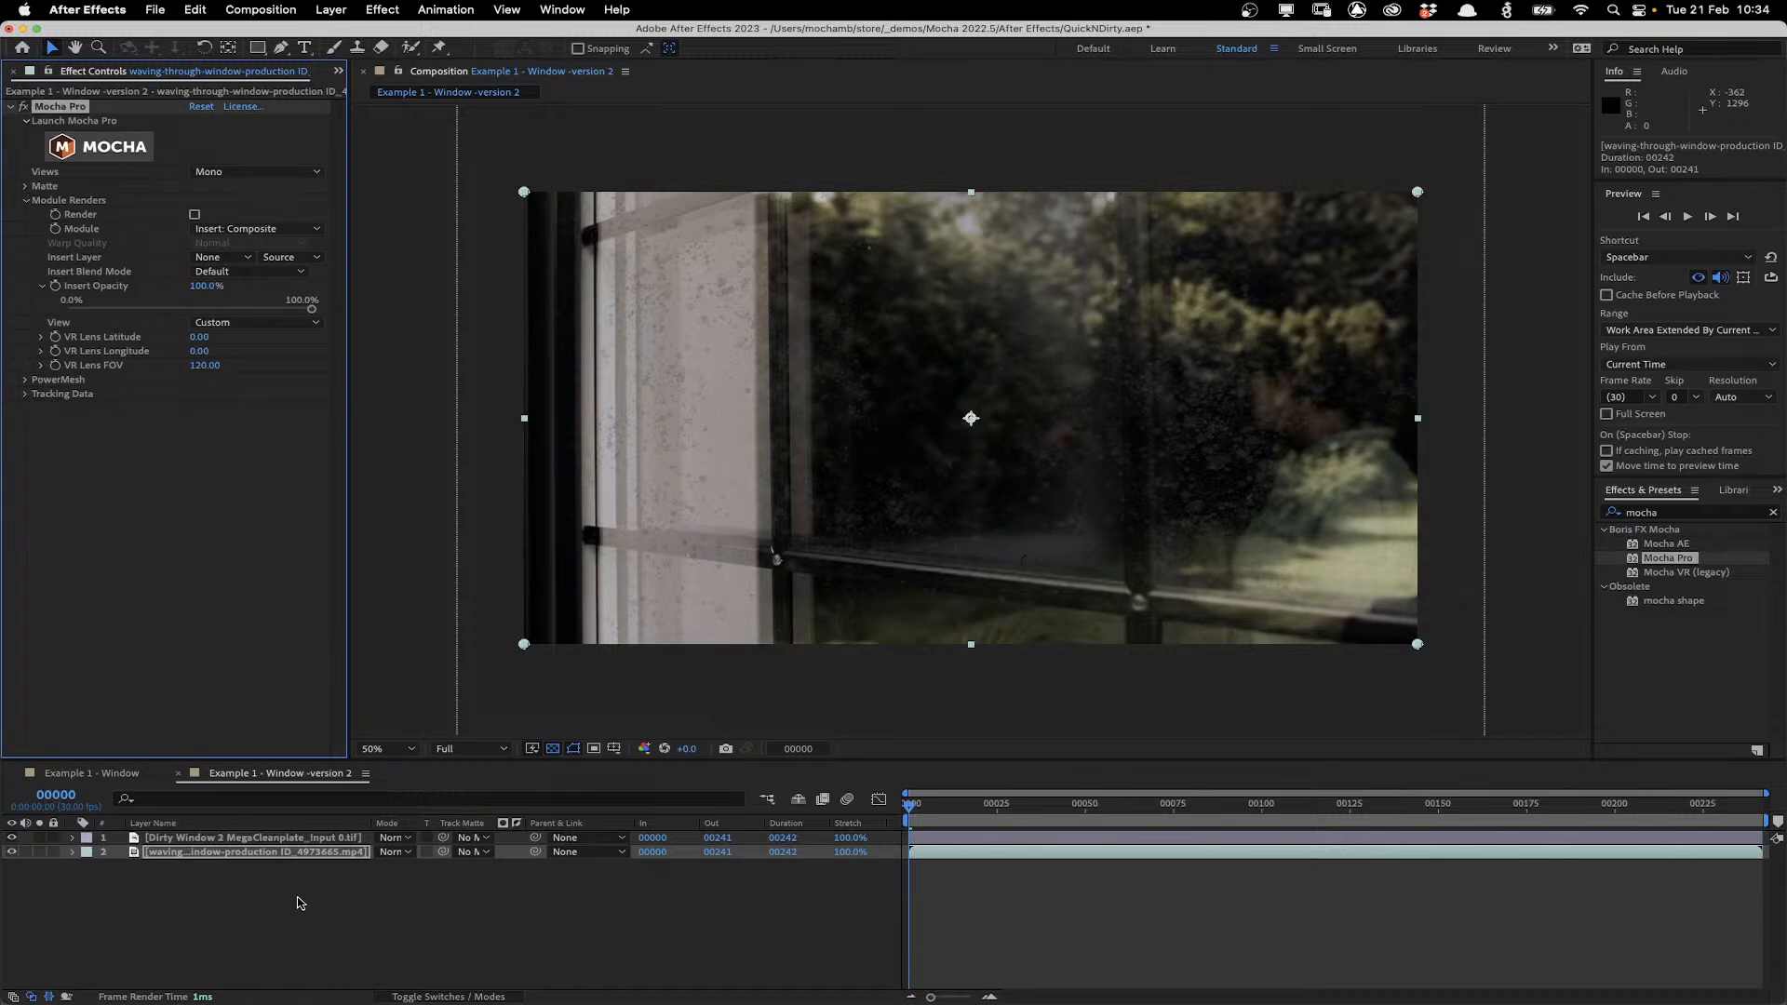
pyautogui.click(284, 854)
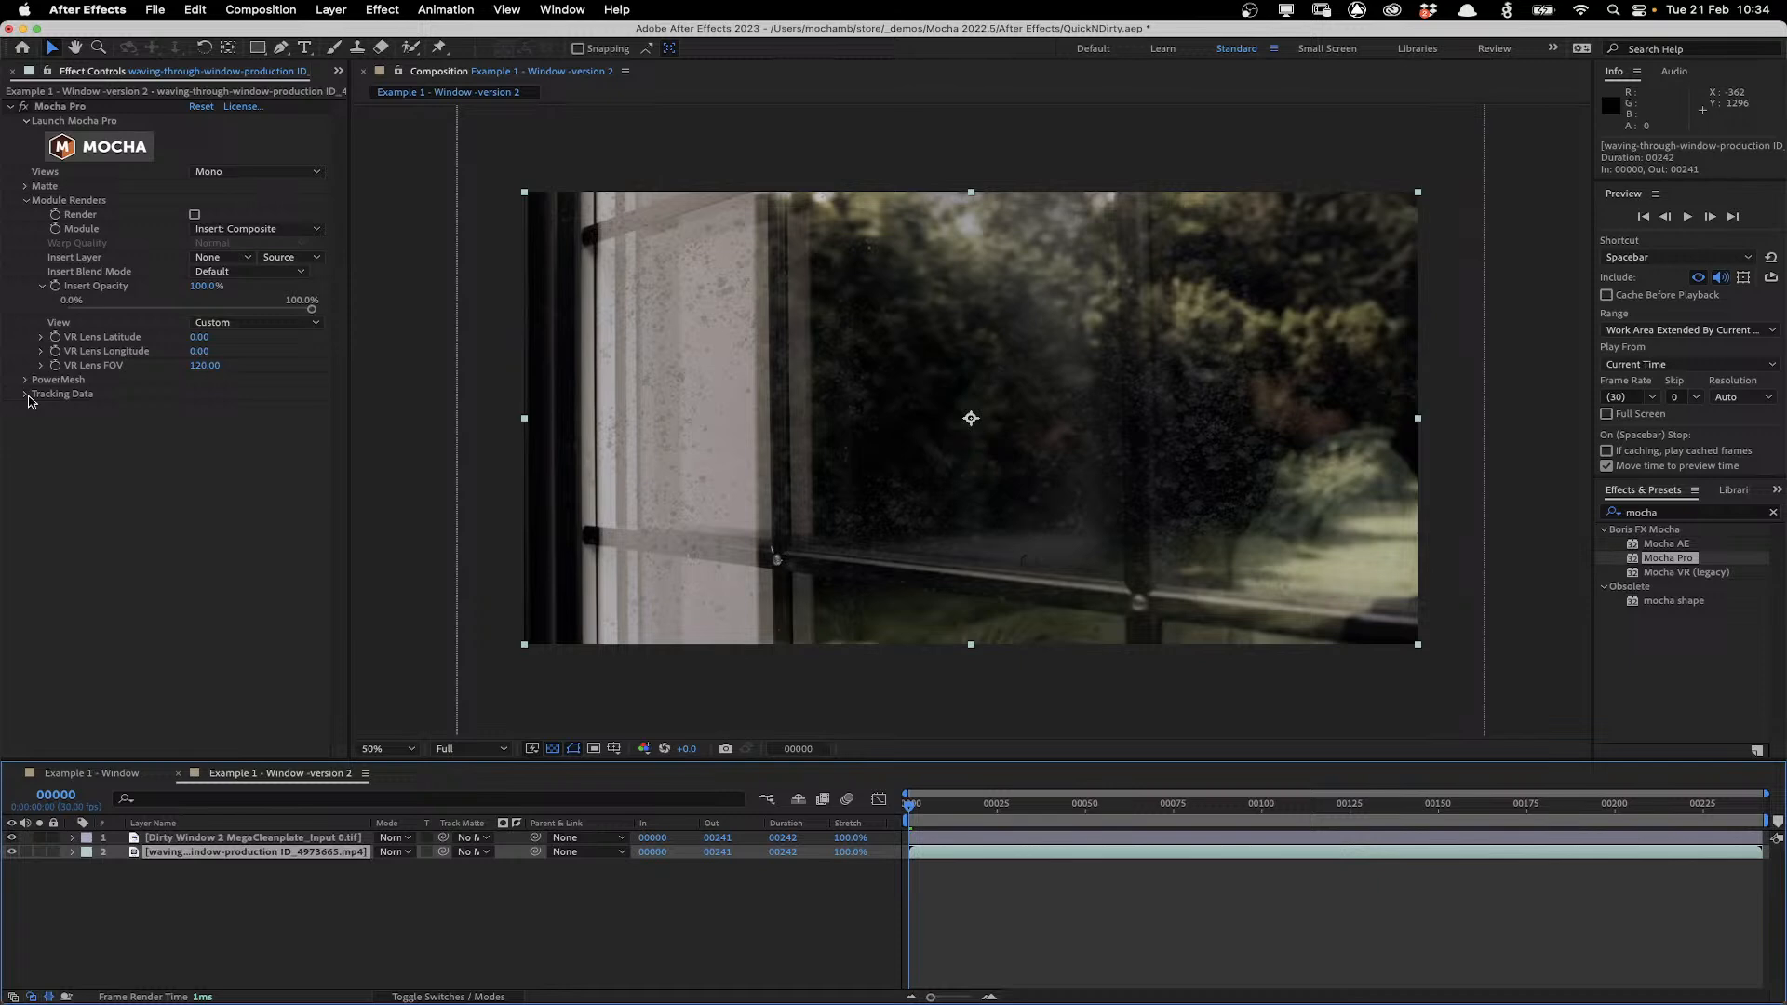
# Create track data from the window plate layer and set the export option to CC Power Pin.
pyautogui.click(26, 393)
pyautogui.click(249, 407)
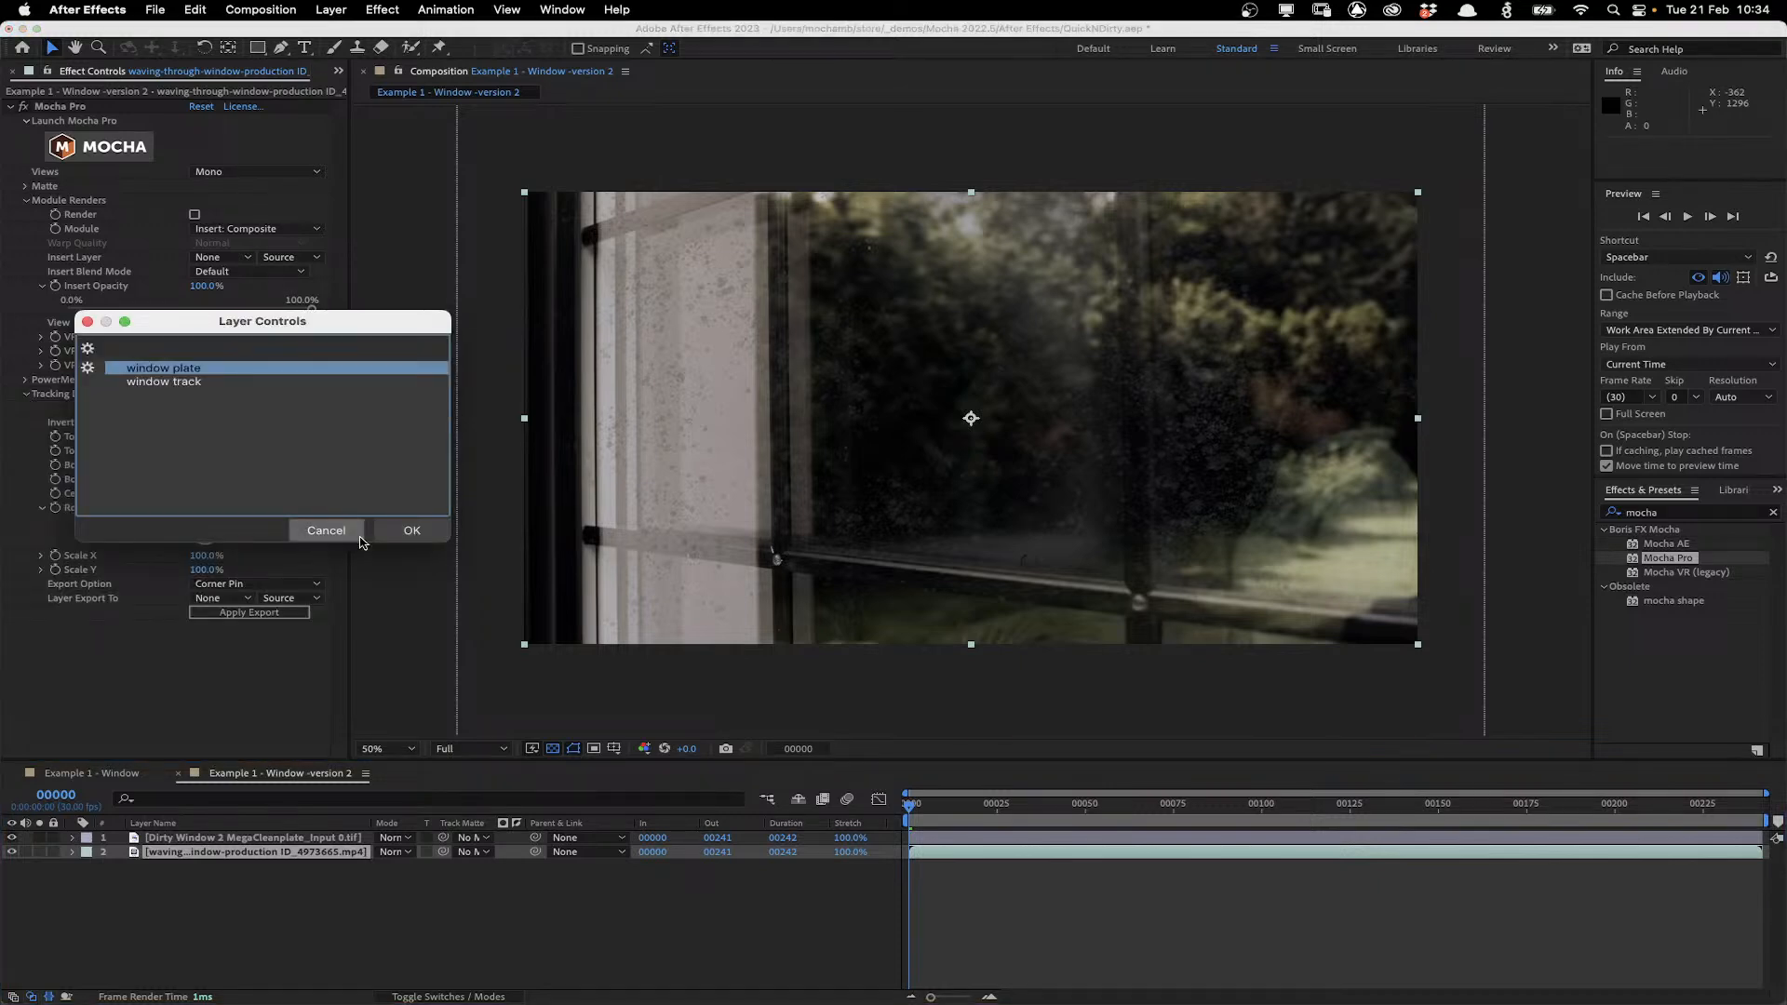
pyautogui.click(328, 530)
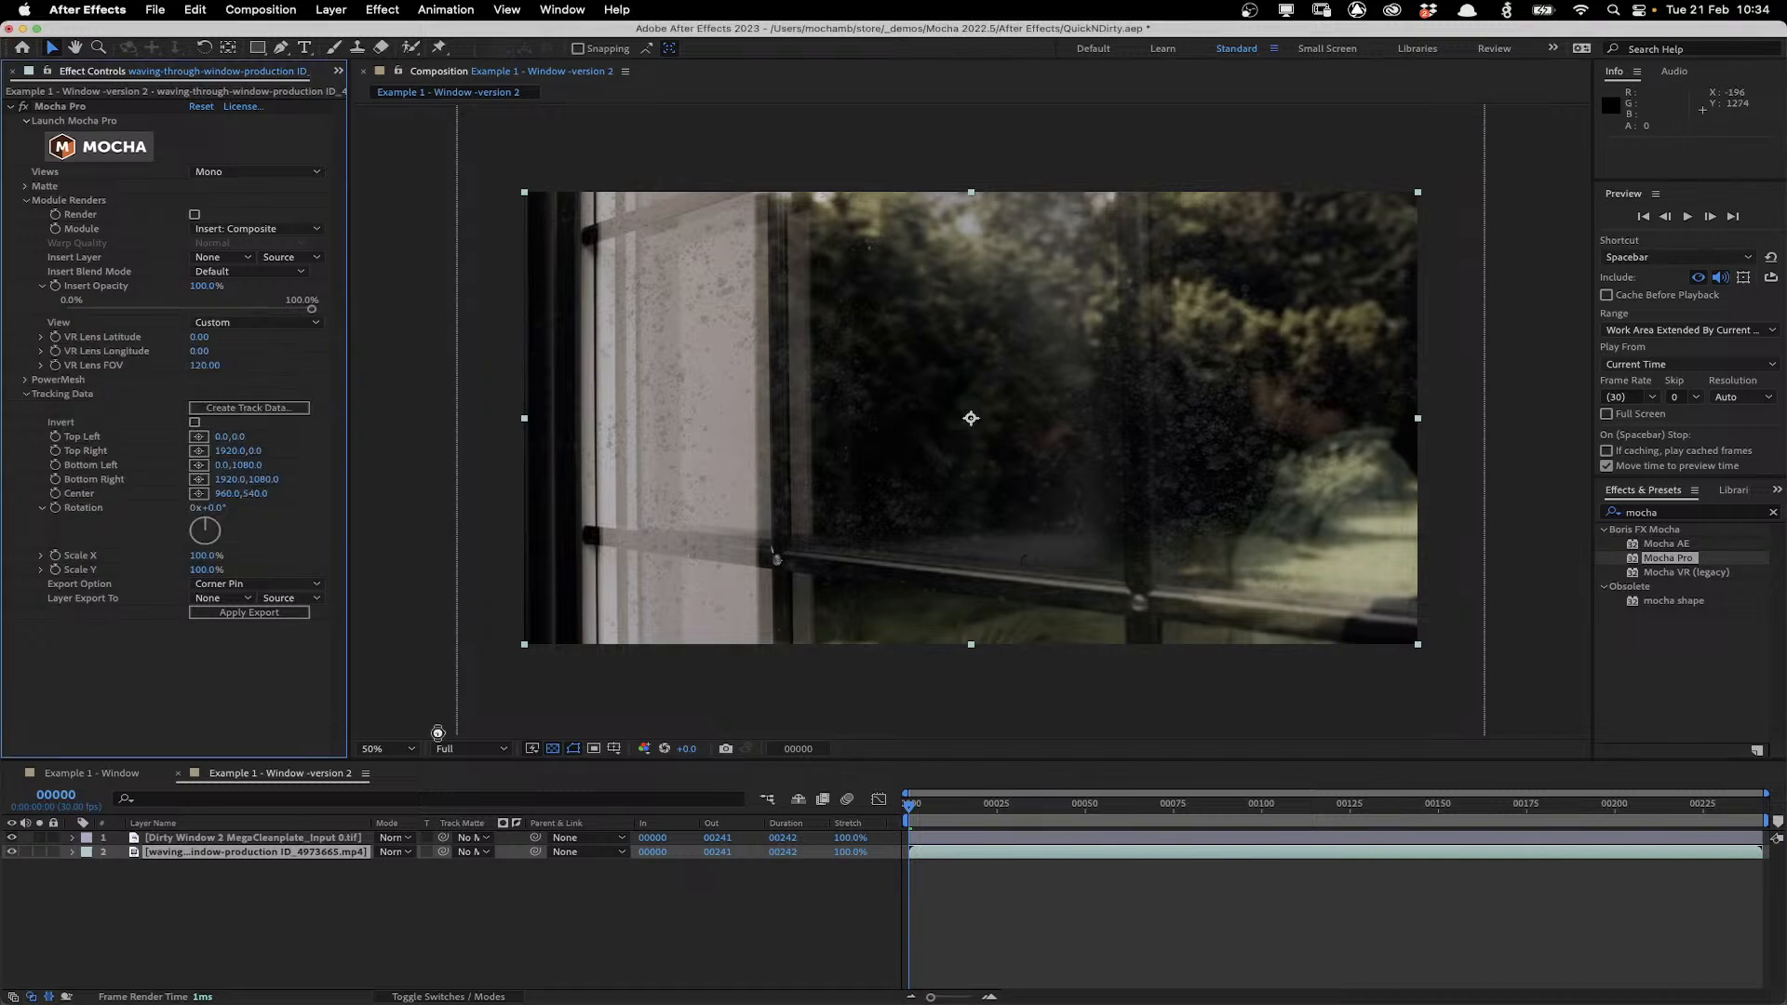
pyautogui.click(240, 584)
pyautogui.click(235, 598)
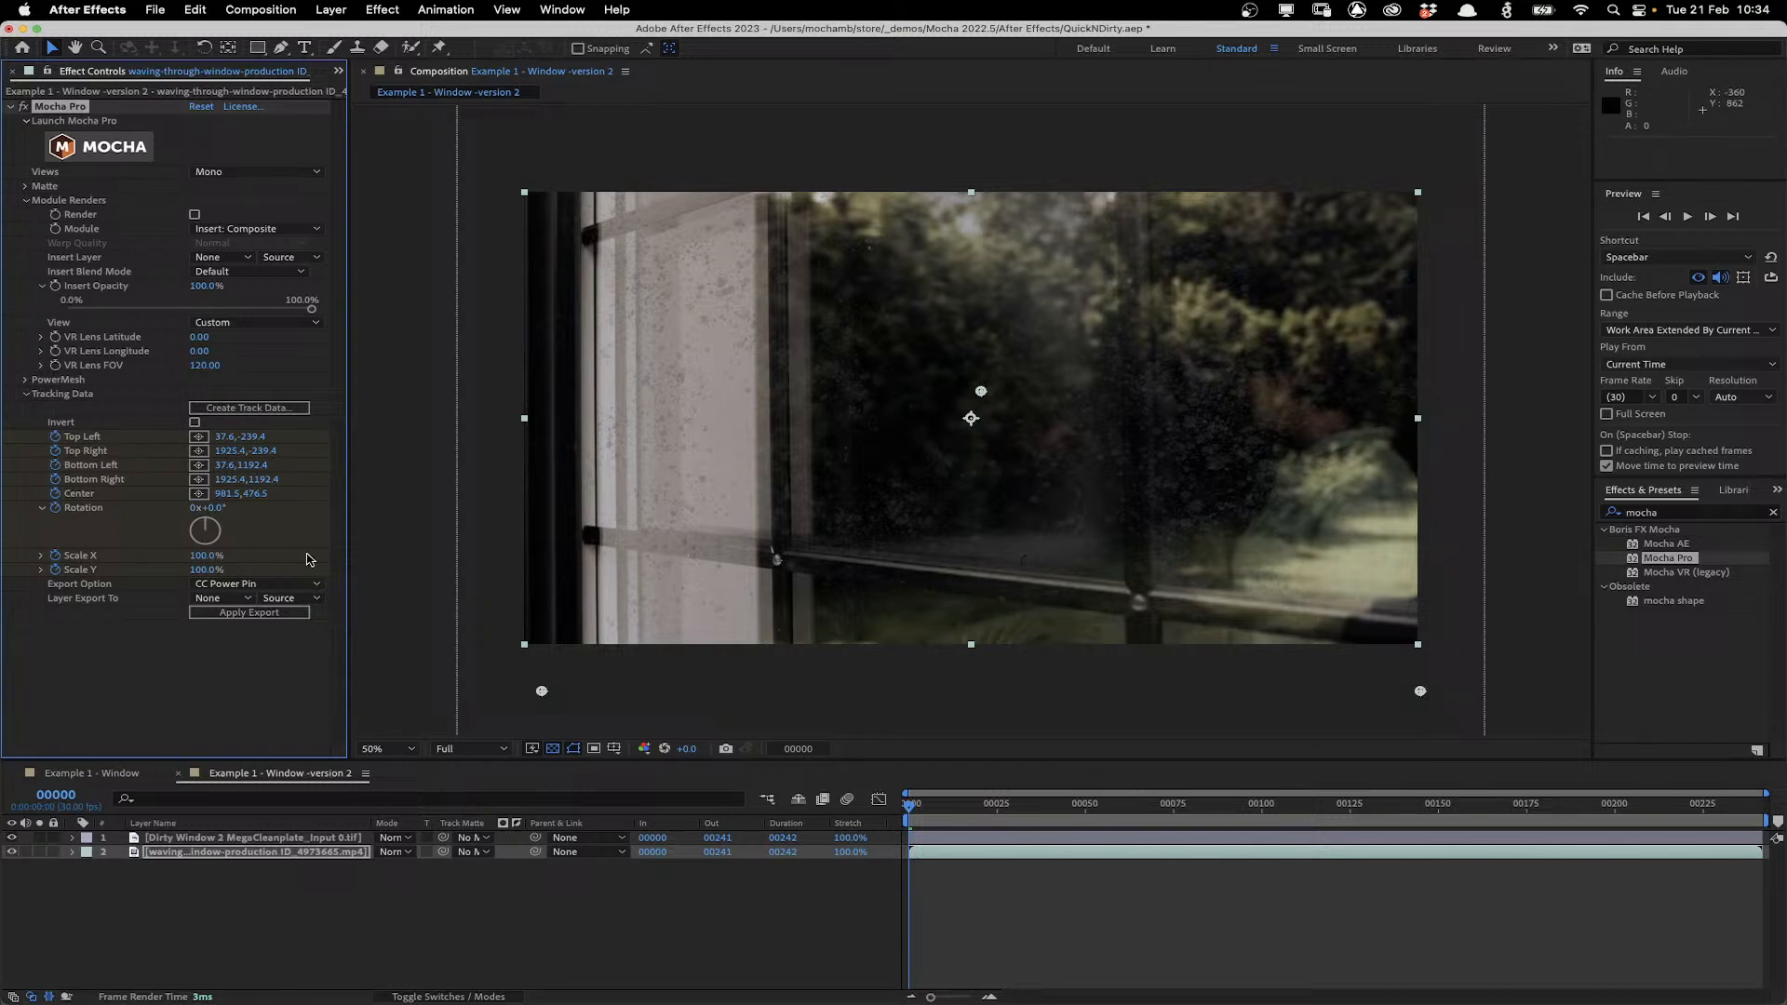
# Apply the export of the track data to the Dirty Window 2 MegaCleanplate layer.
pyautogui.click(223, 598)
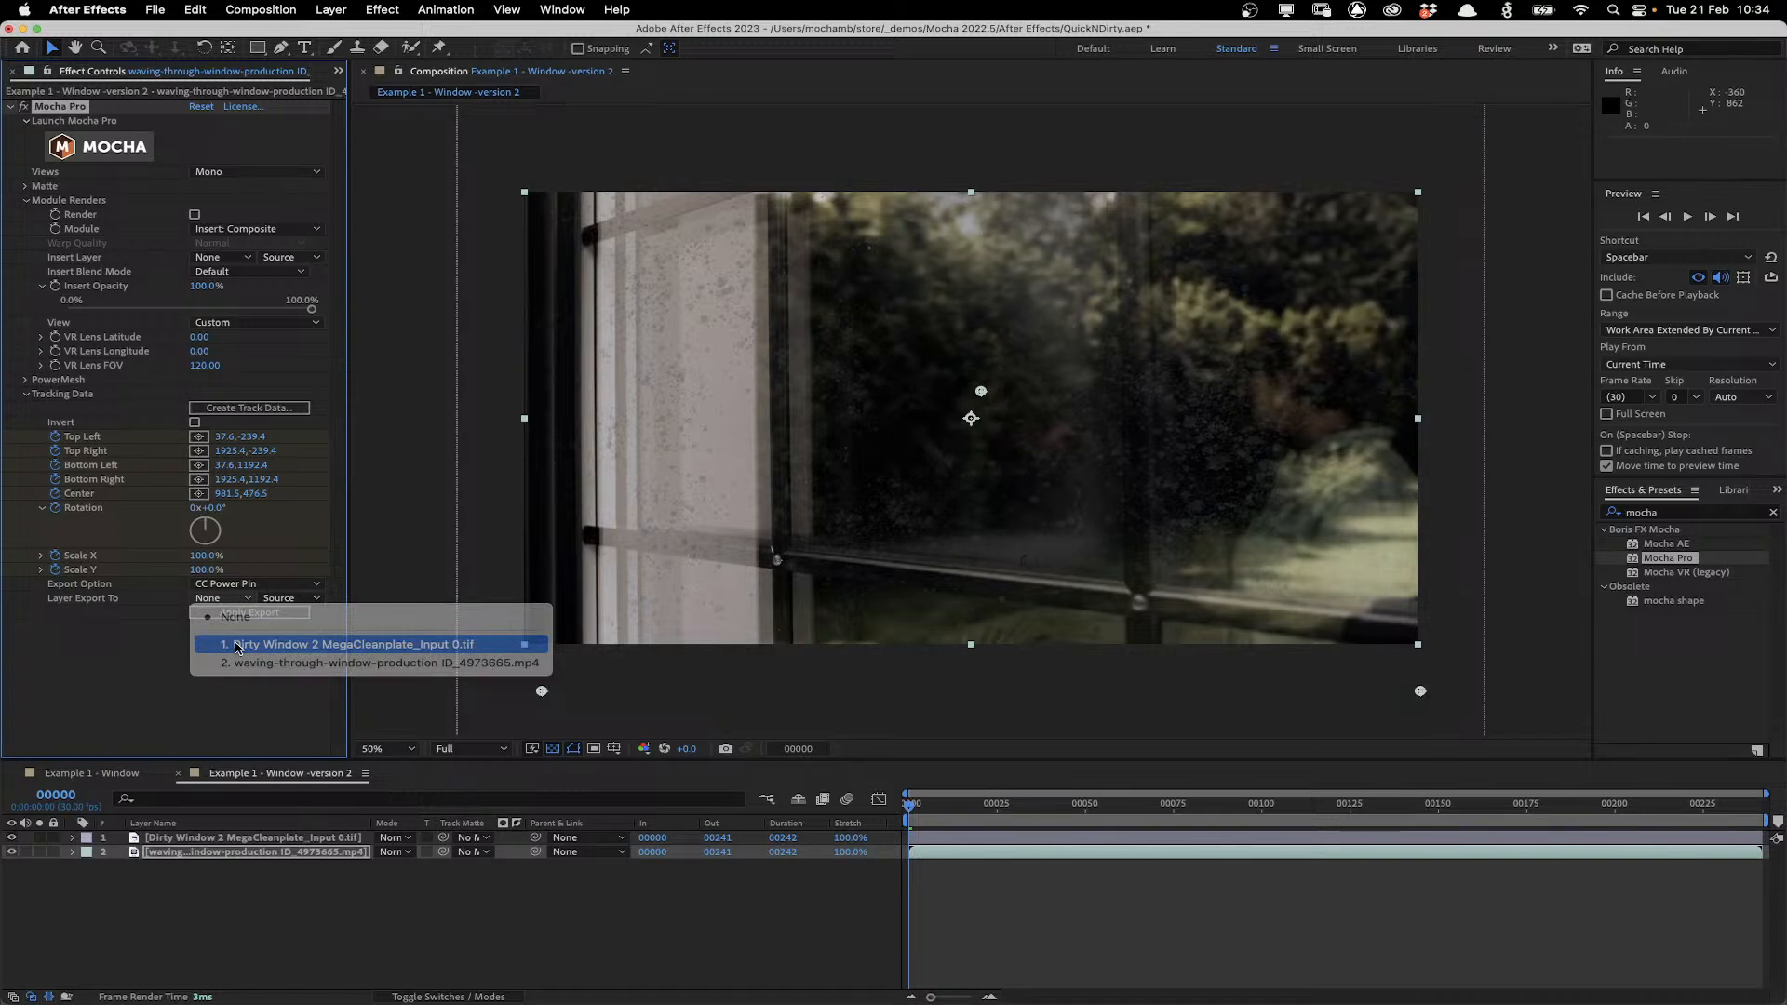
pyautogui.click(238, 645)
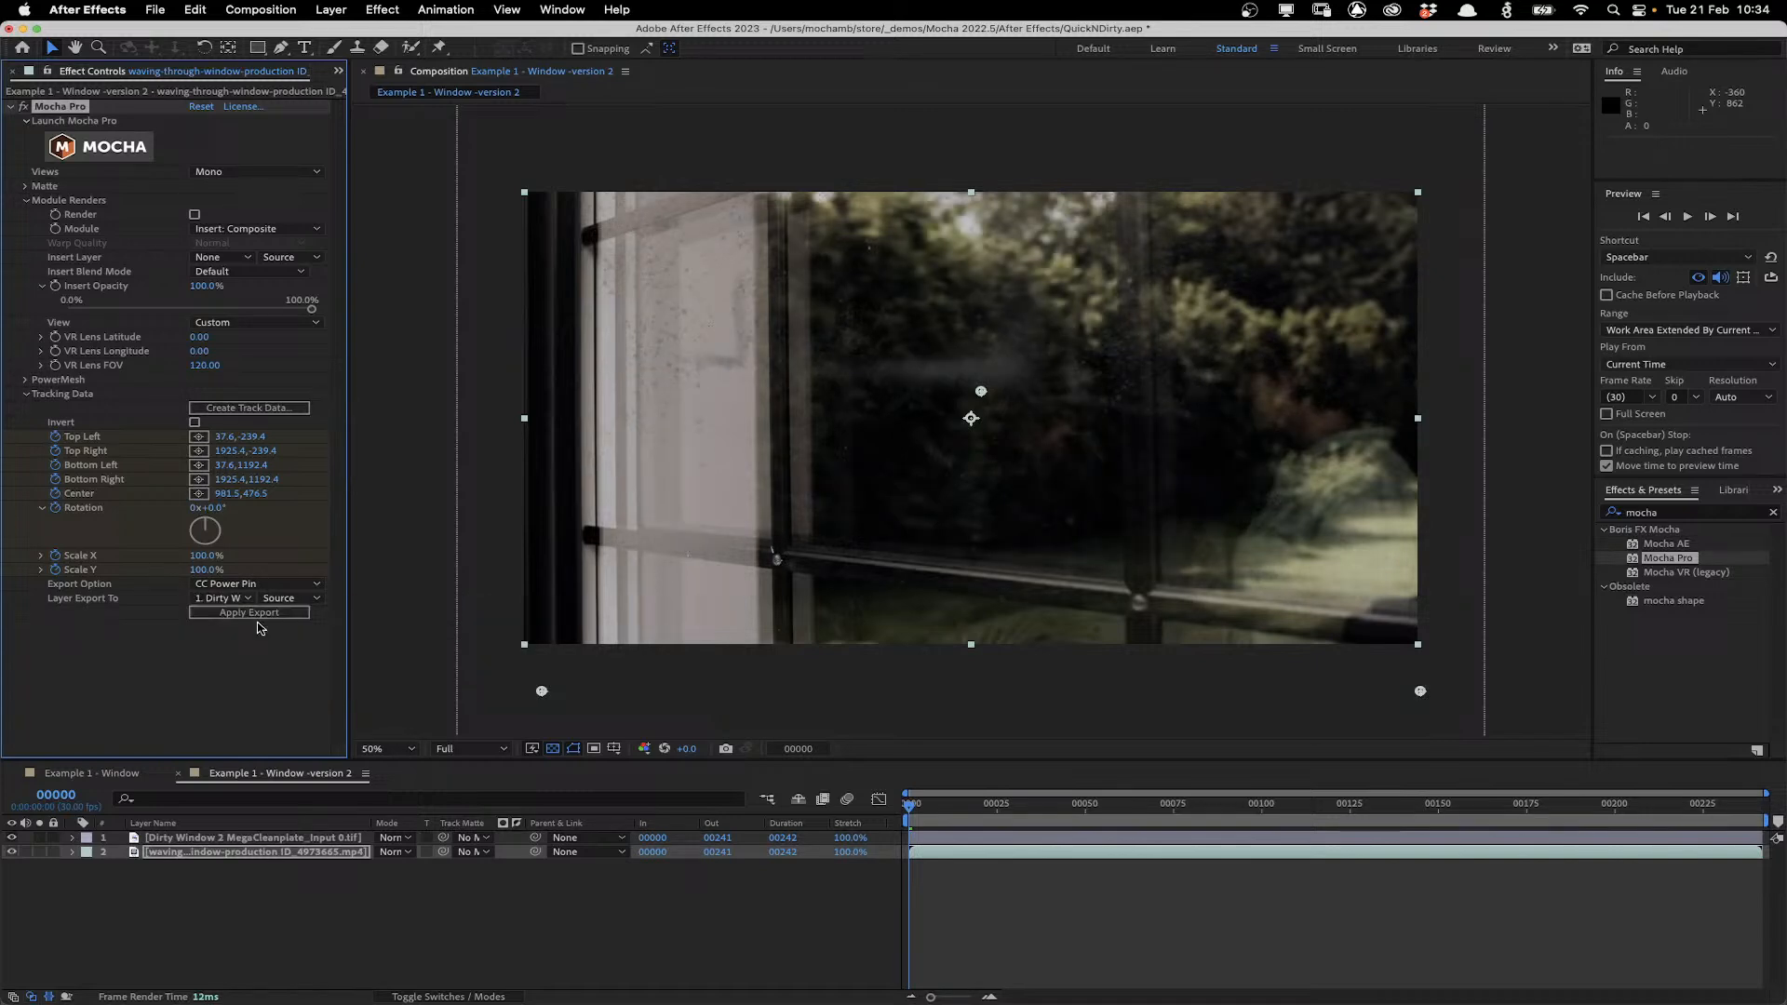
pyautogui.click(252, 614)
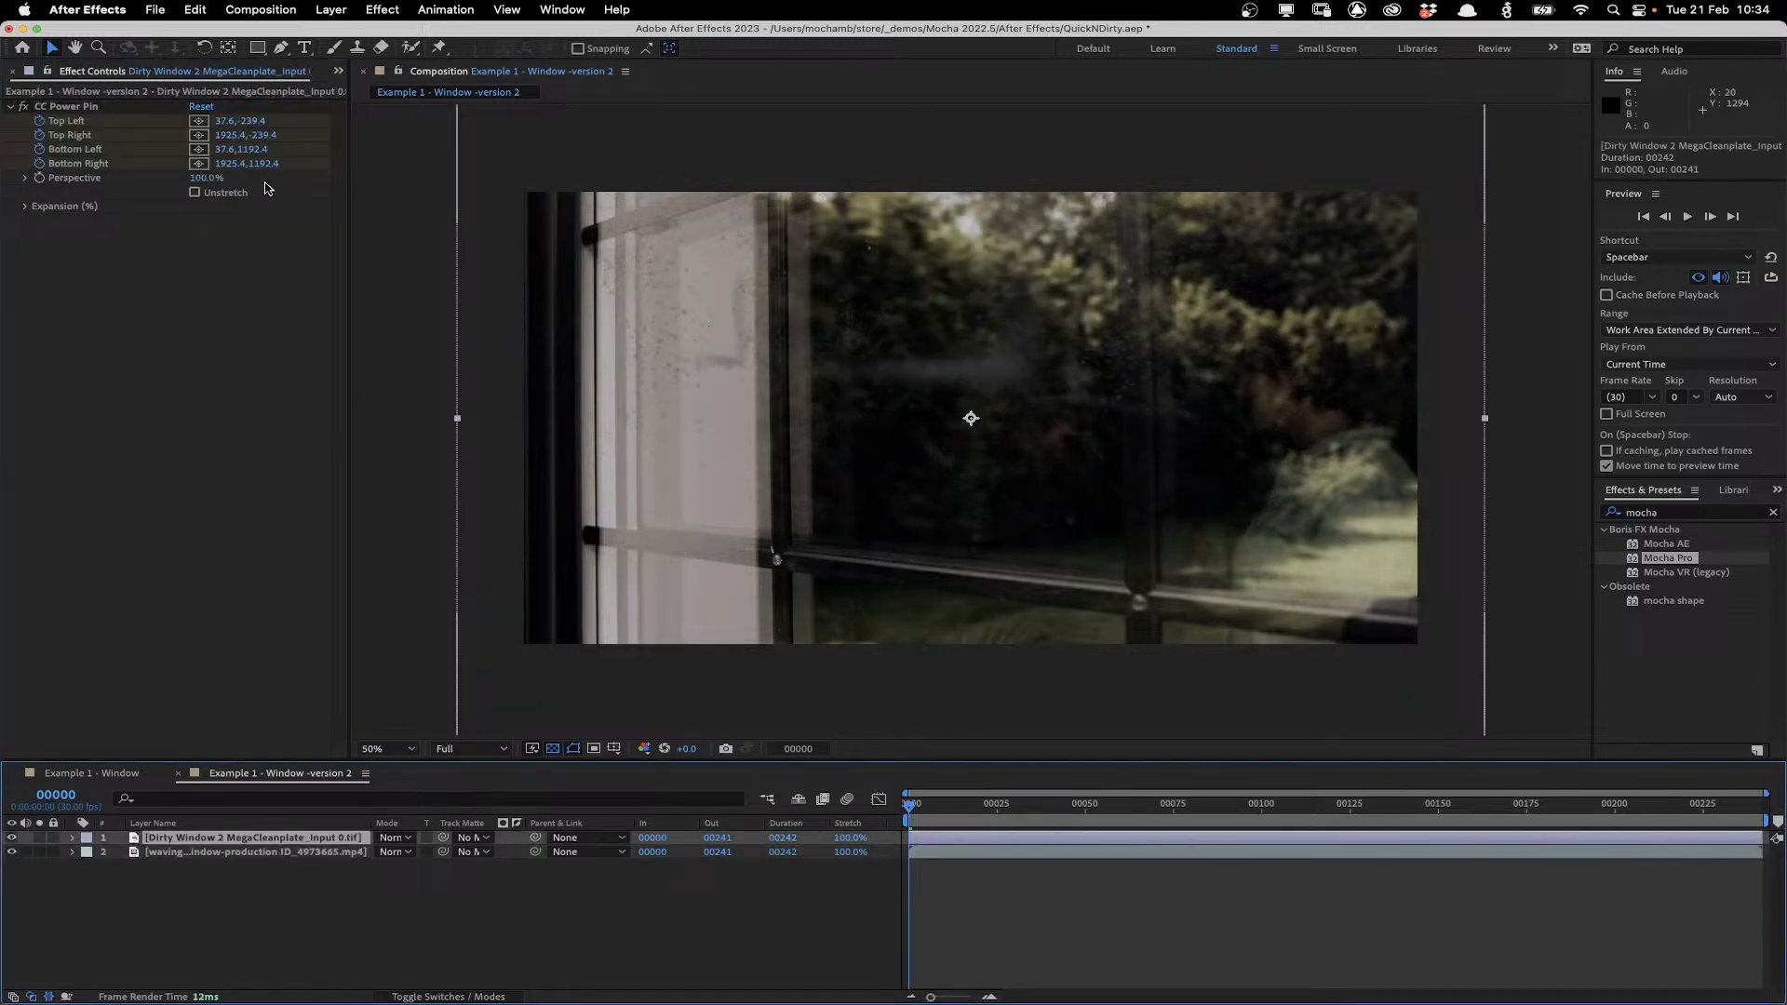
# Set the CC Power Pin Expansion values to Top 1.0, Left -0.9, Right 15.4 and Bottom 44.8.
pyautogui.click(26, 211)
pyautogui.click(26, 208)
pyautogui.moveTo(202, 223); pyautogui.dragTo(354, 259)
pyautogui.moveTo(353, 259); pyautogui.dragTo(727, 356)
pyautogui.moveTo(197, 235); pyautogui.dragTo(183, 233)
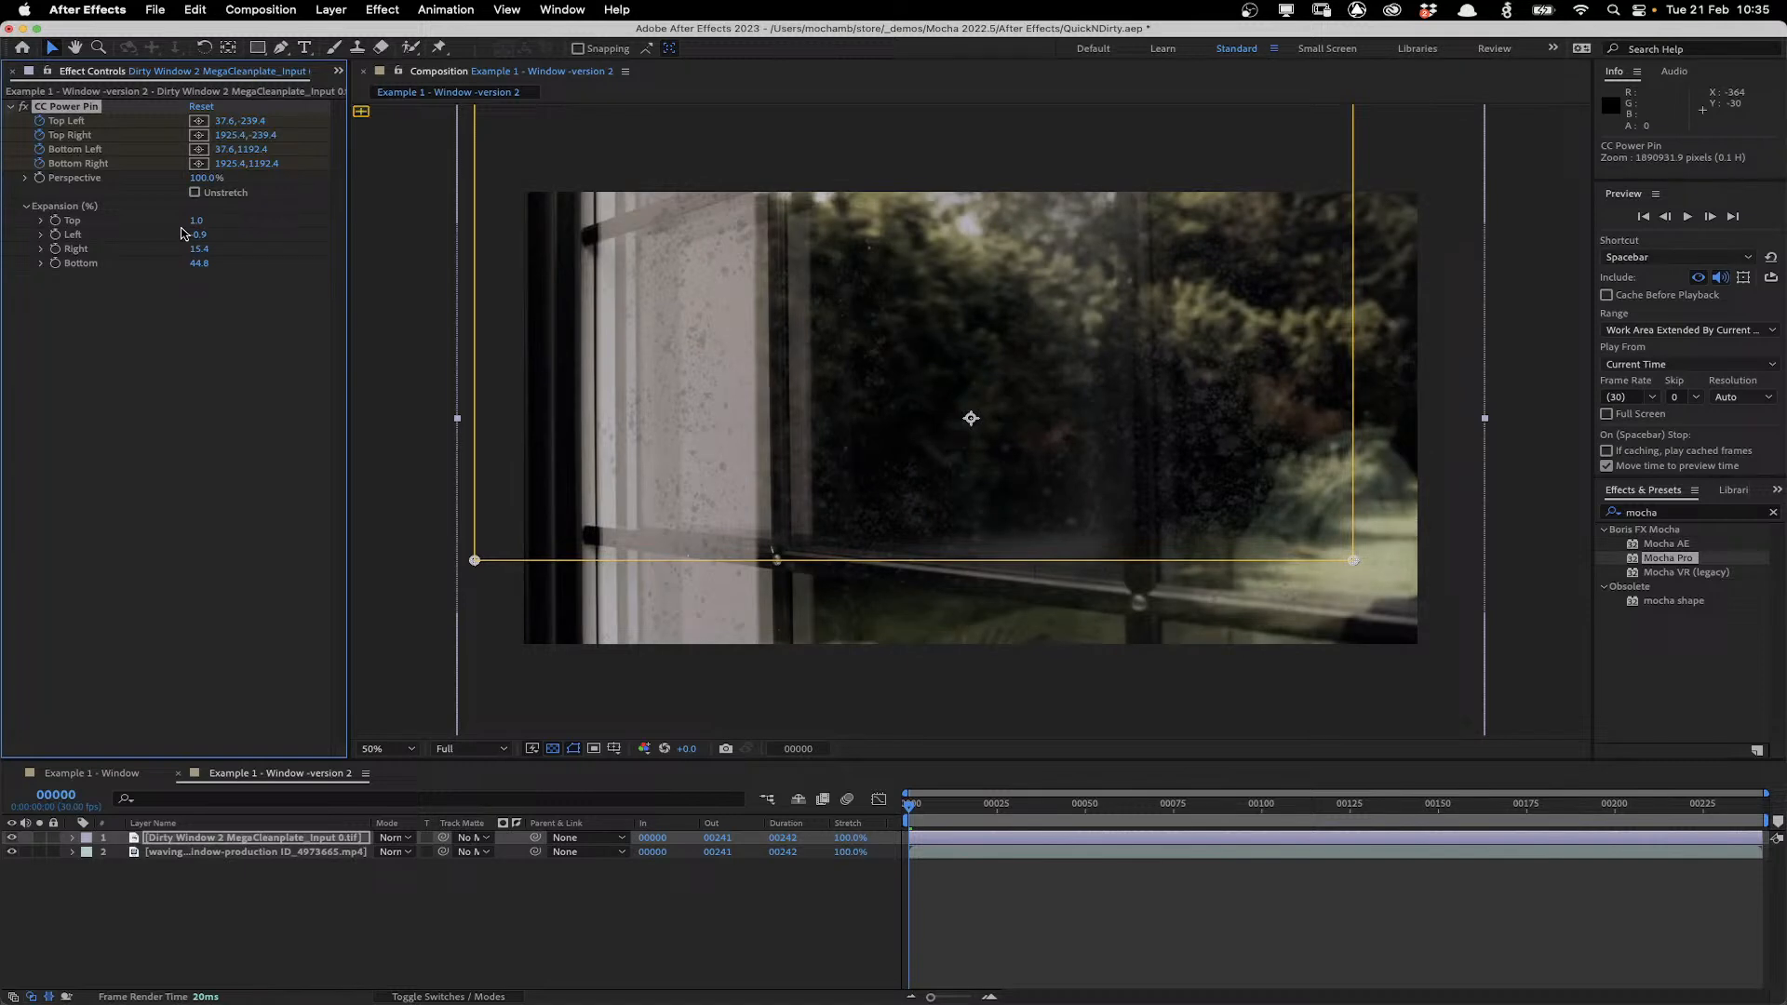
# Hide the Dirty Window 2 MegaCleanplate layer at frame 173.
pyautogui.moveTo(911, 806); pyautogui.dragTo(1515, 784)
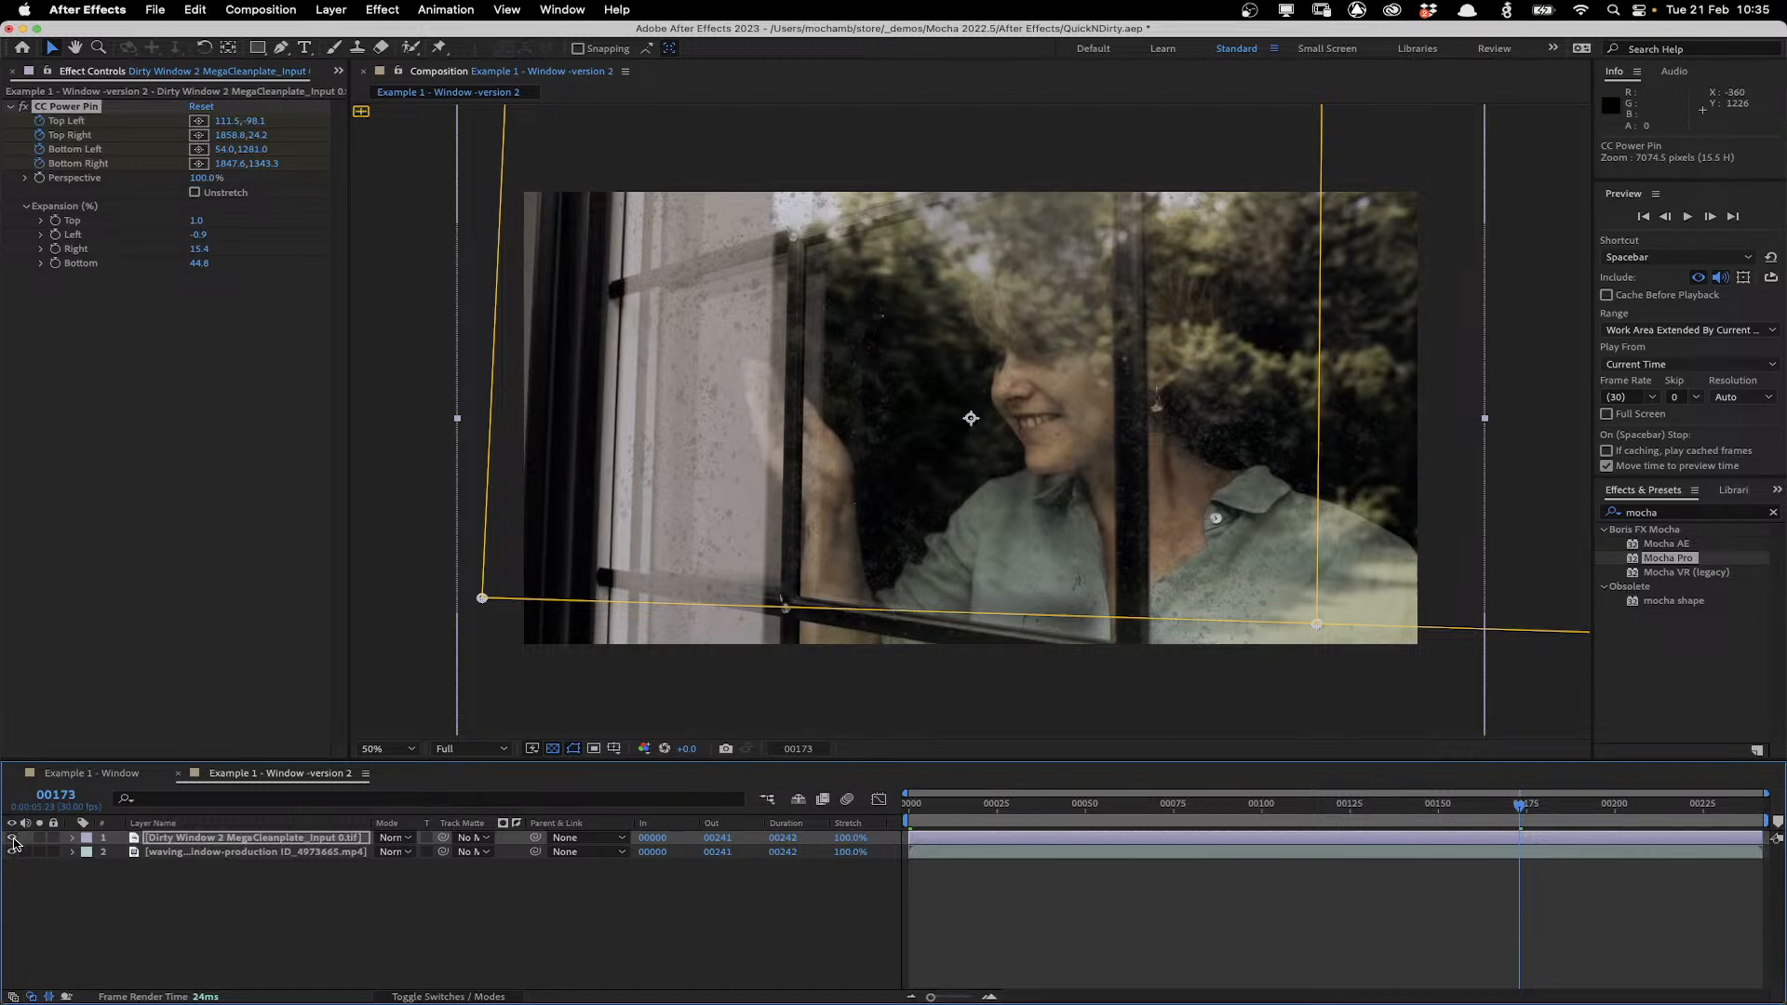
pyautogui.click(13, 838)
# Enable Render in the footage layer's Mocha Pro effect with the Insert: Composite module.
pyautogui.click(224, 853)
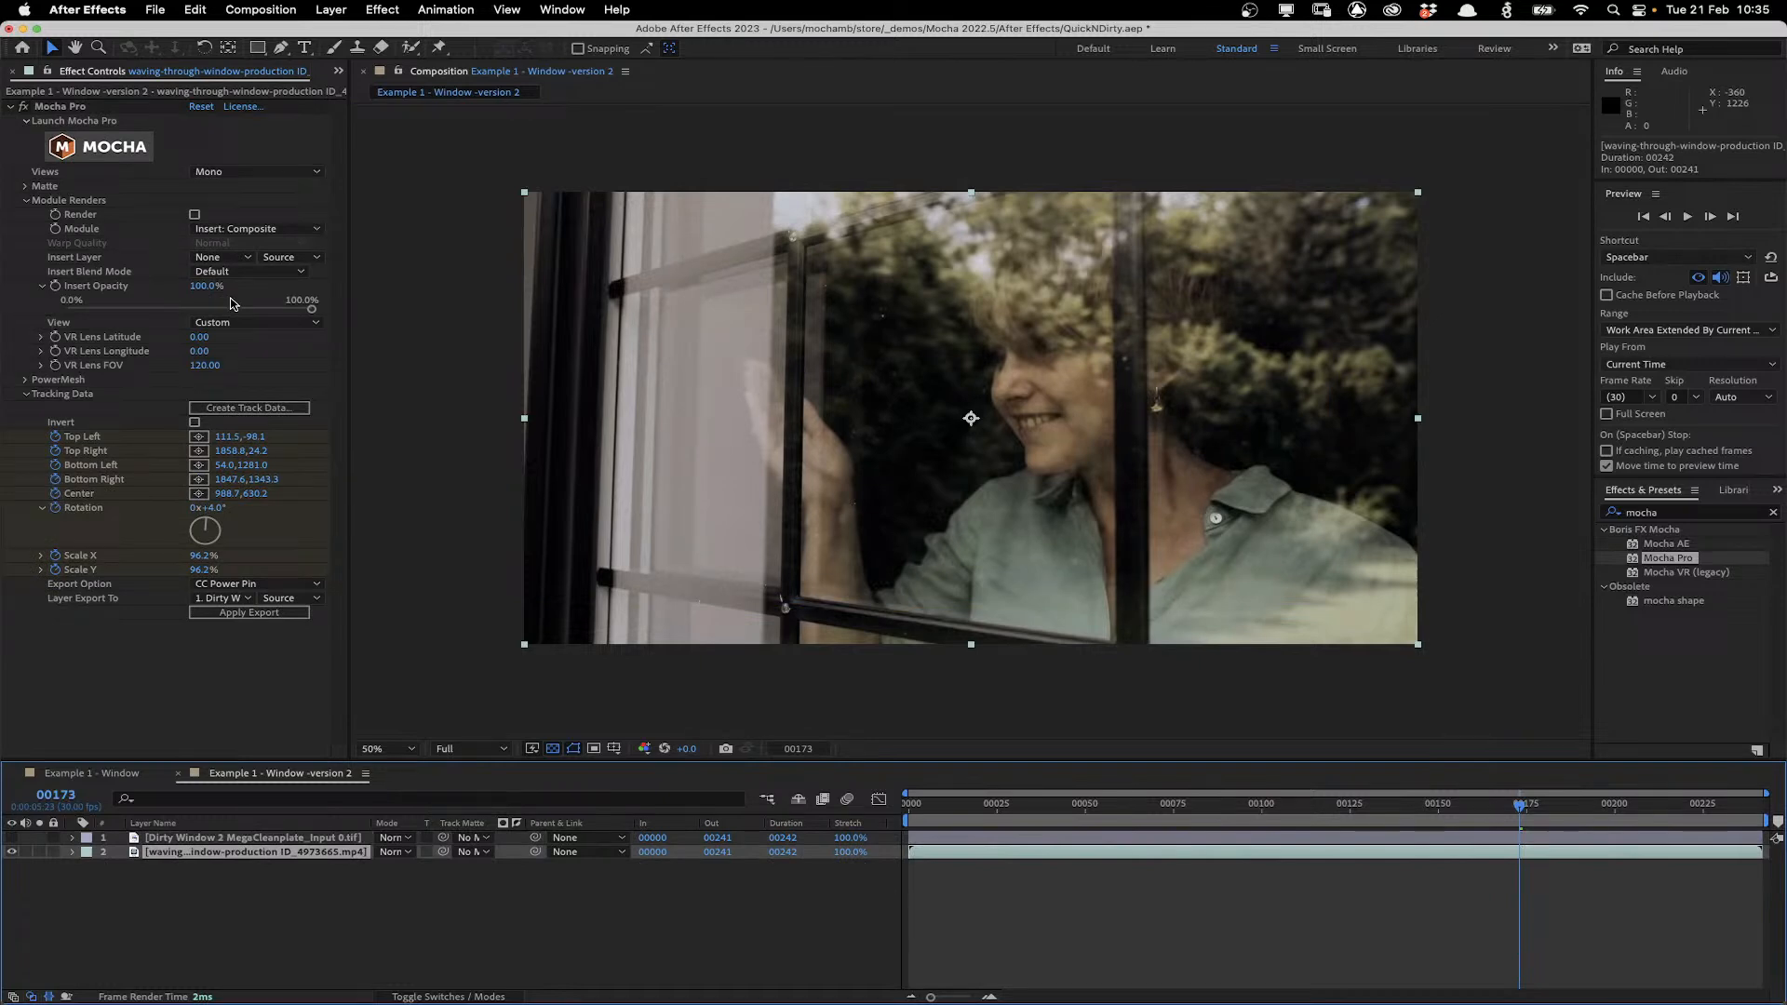
pyautogui.click(194, 214)
pyautogui.click(249, 229)
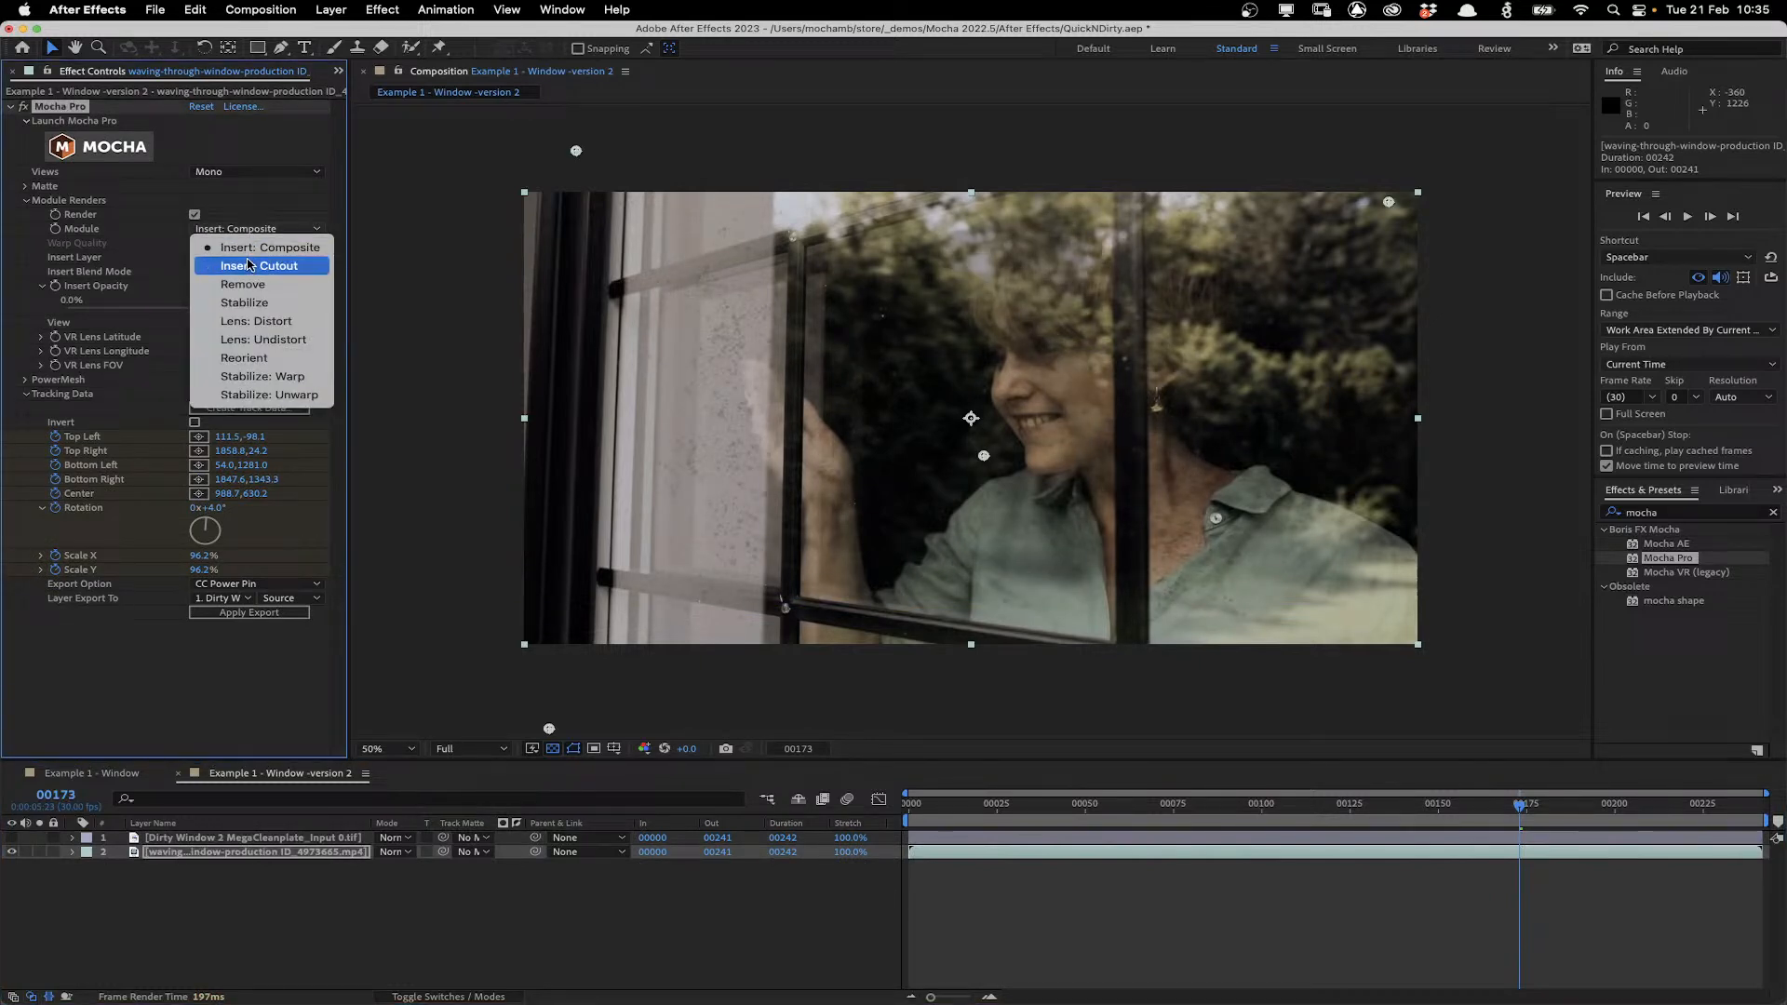
pyautogui.click(262, 247)
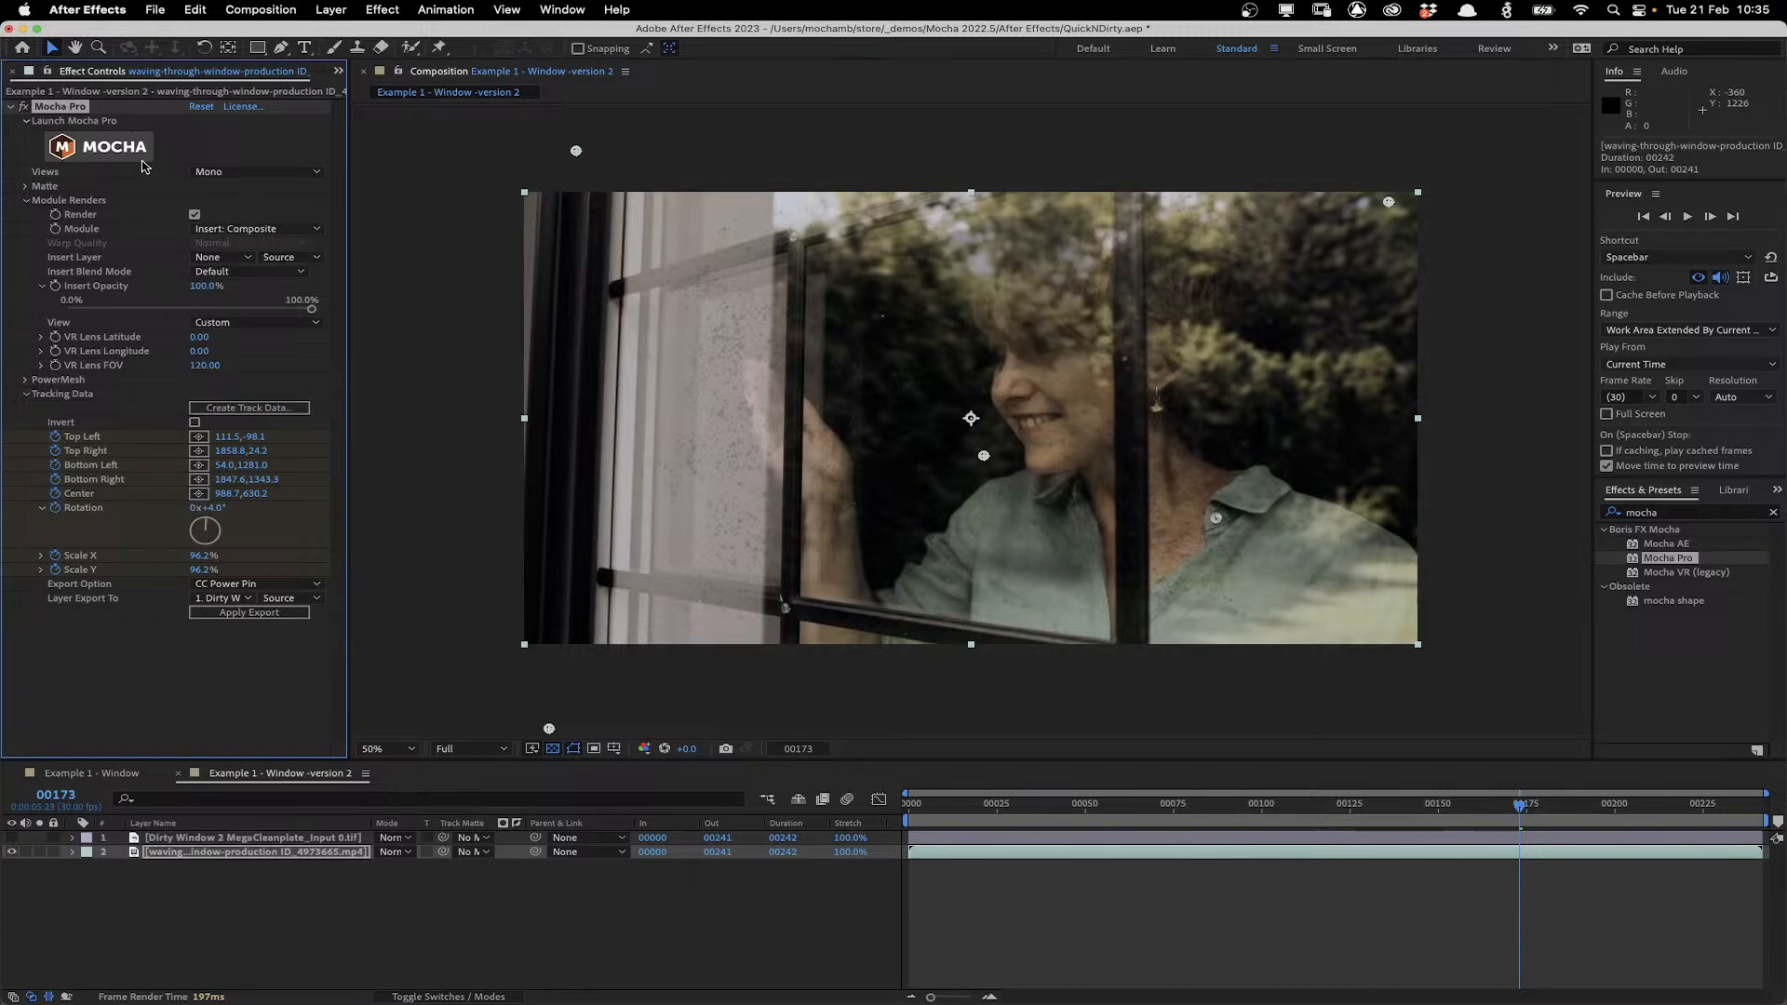
pyautogui.click(135, 156)
# Open the Example 1 - Window composition from the project.
pyautogui.press('super+0')
pyautogui.click(121, 240)
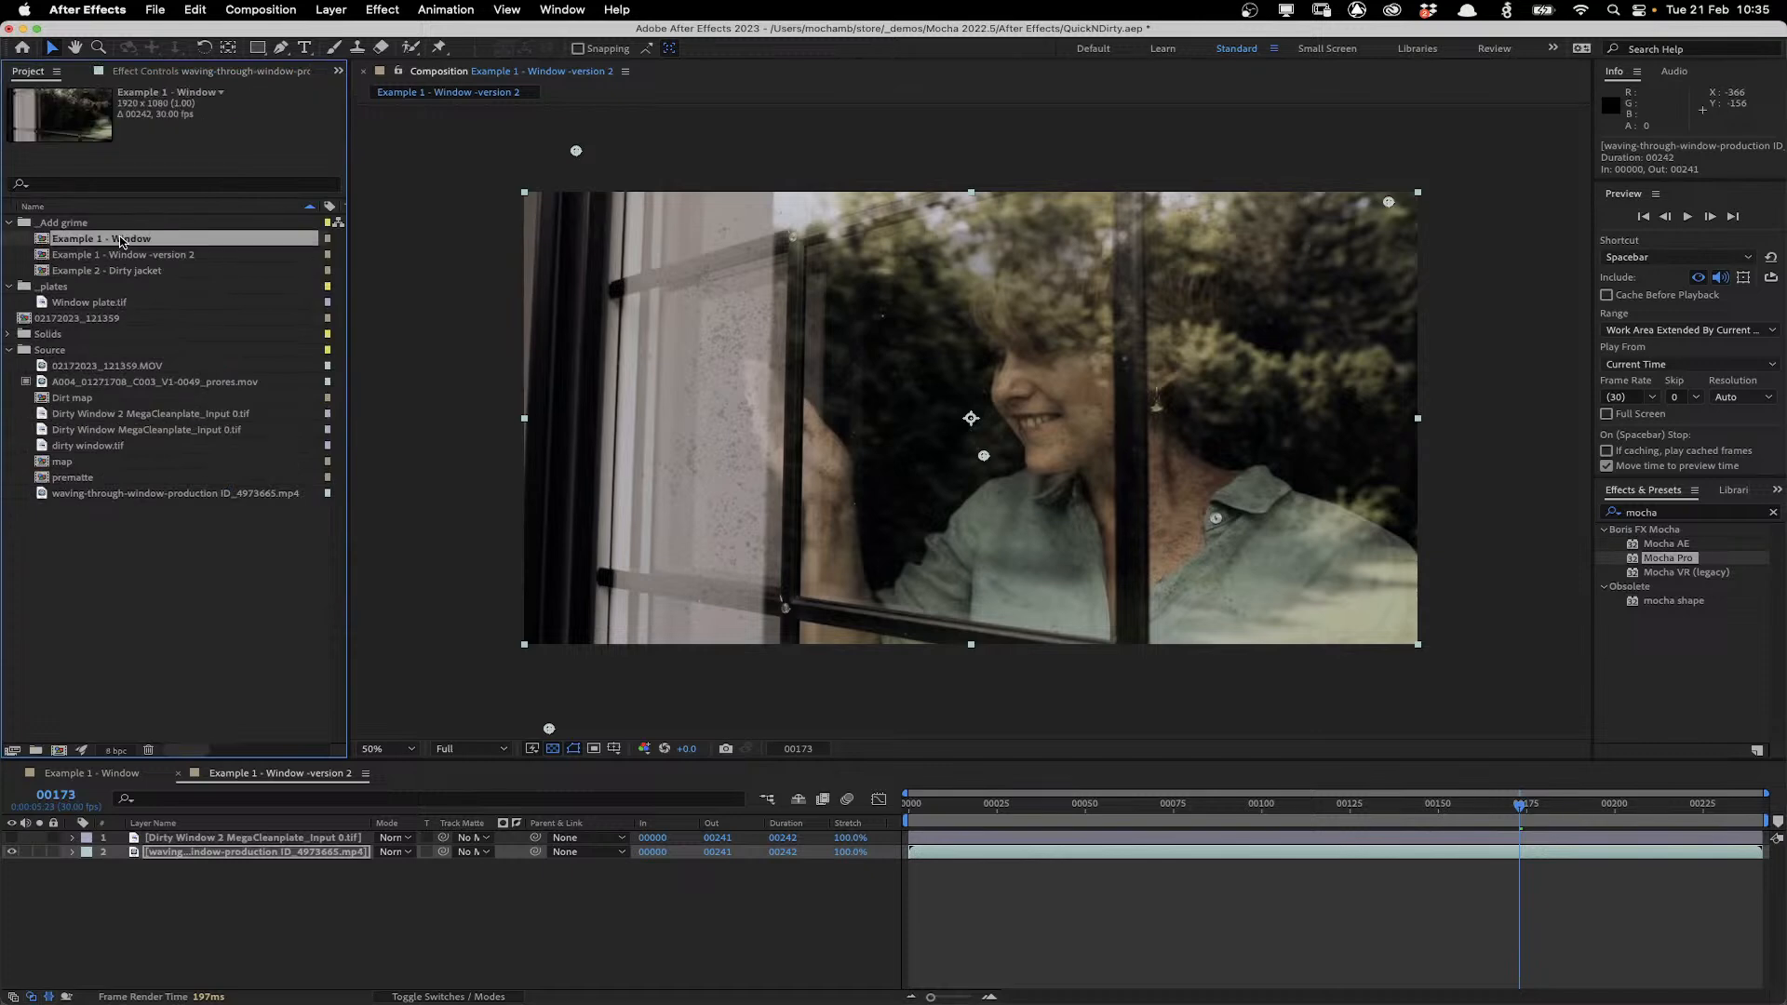
pyautogui.doubleClick(121, 239)
# Play back the Example 1 - Window composition to review the dirty window result.
pyautogui.click(12, 838)
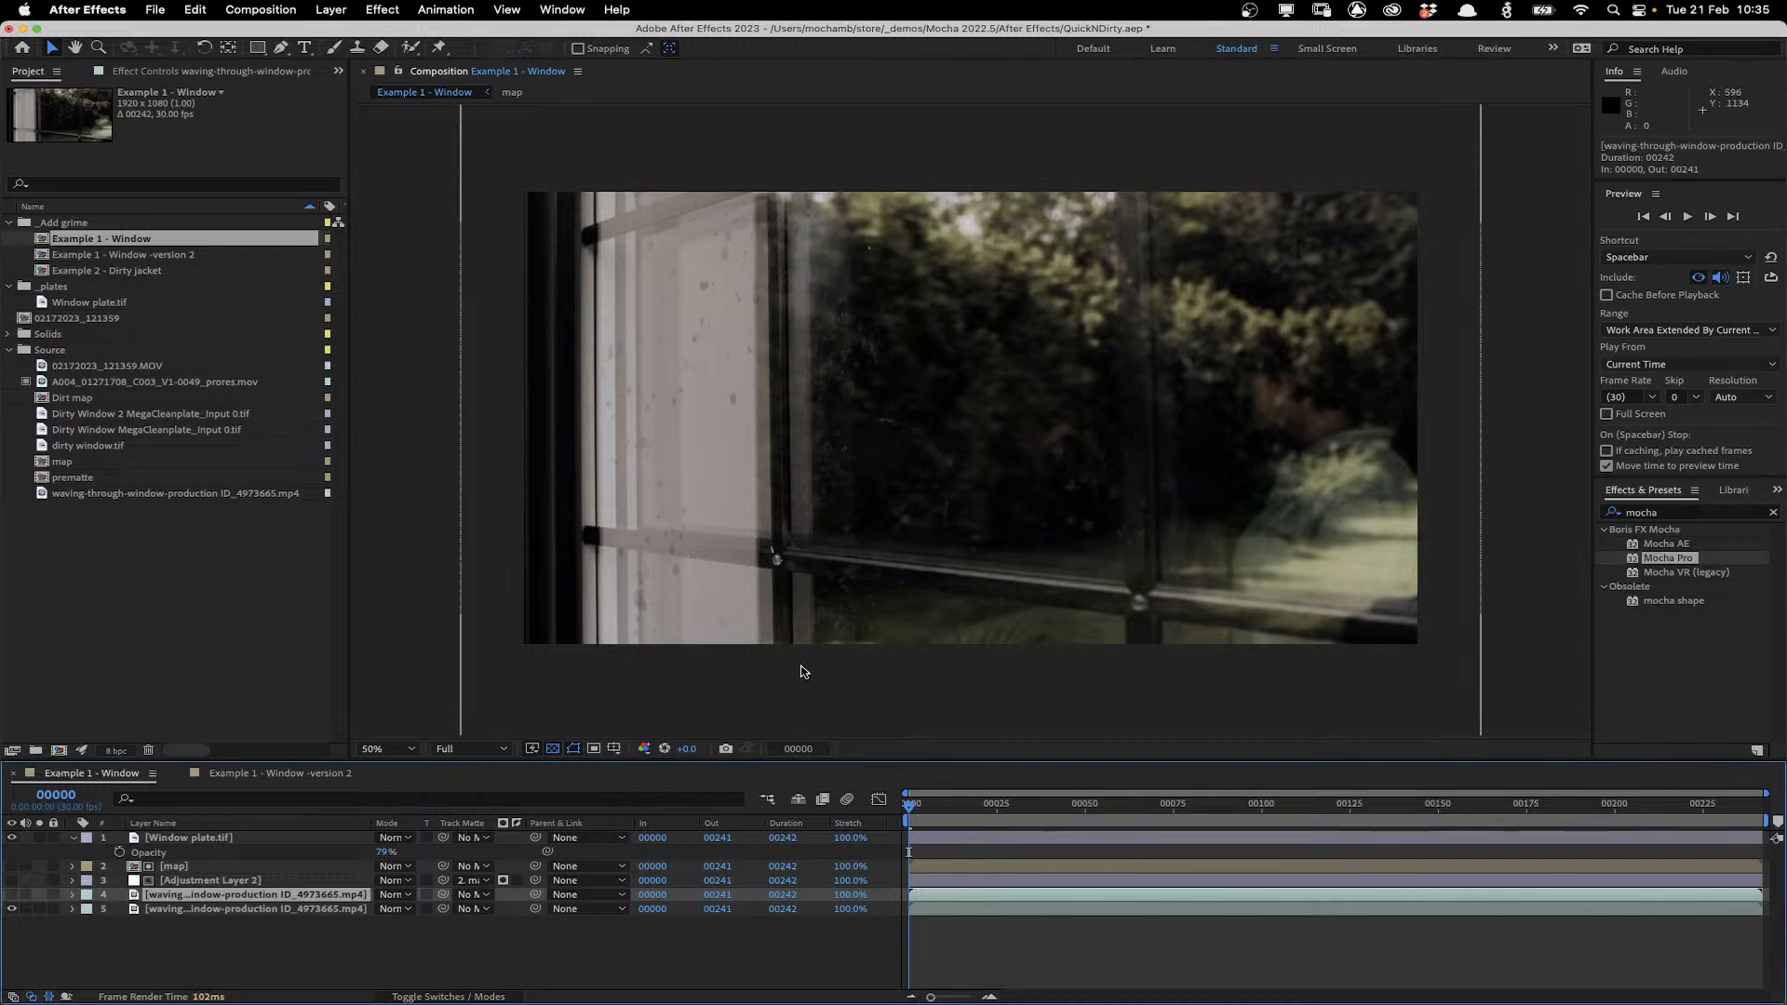
pyautogui.press('space')
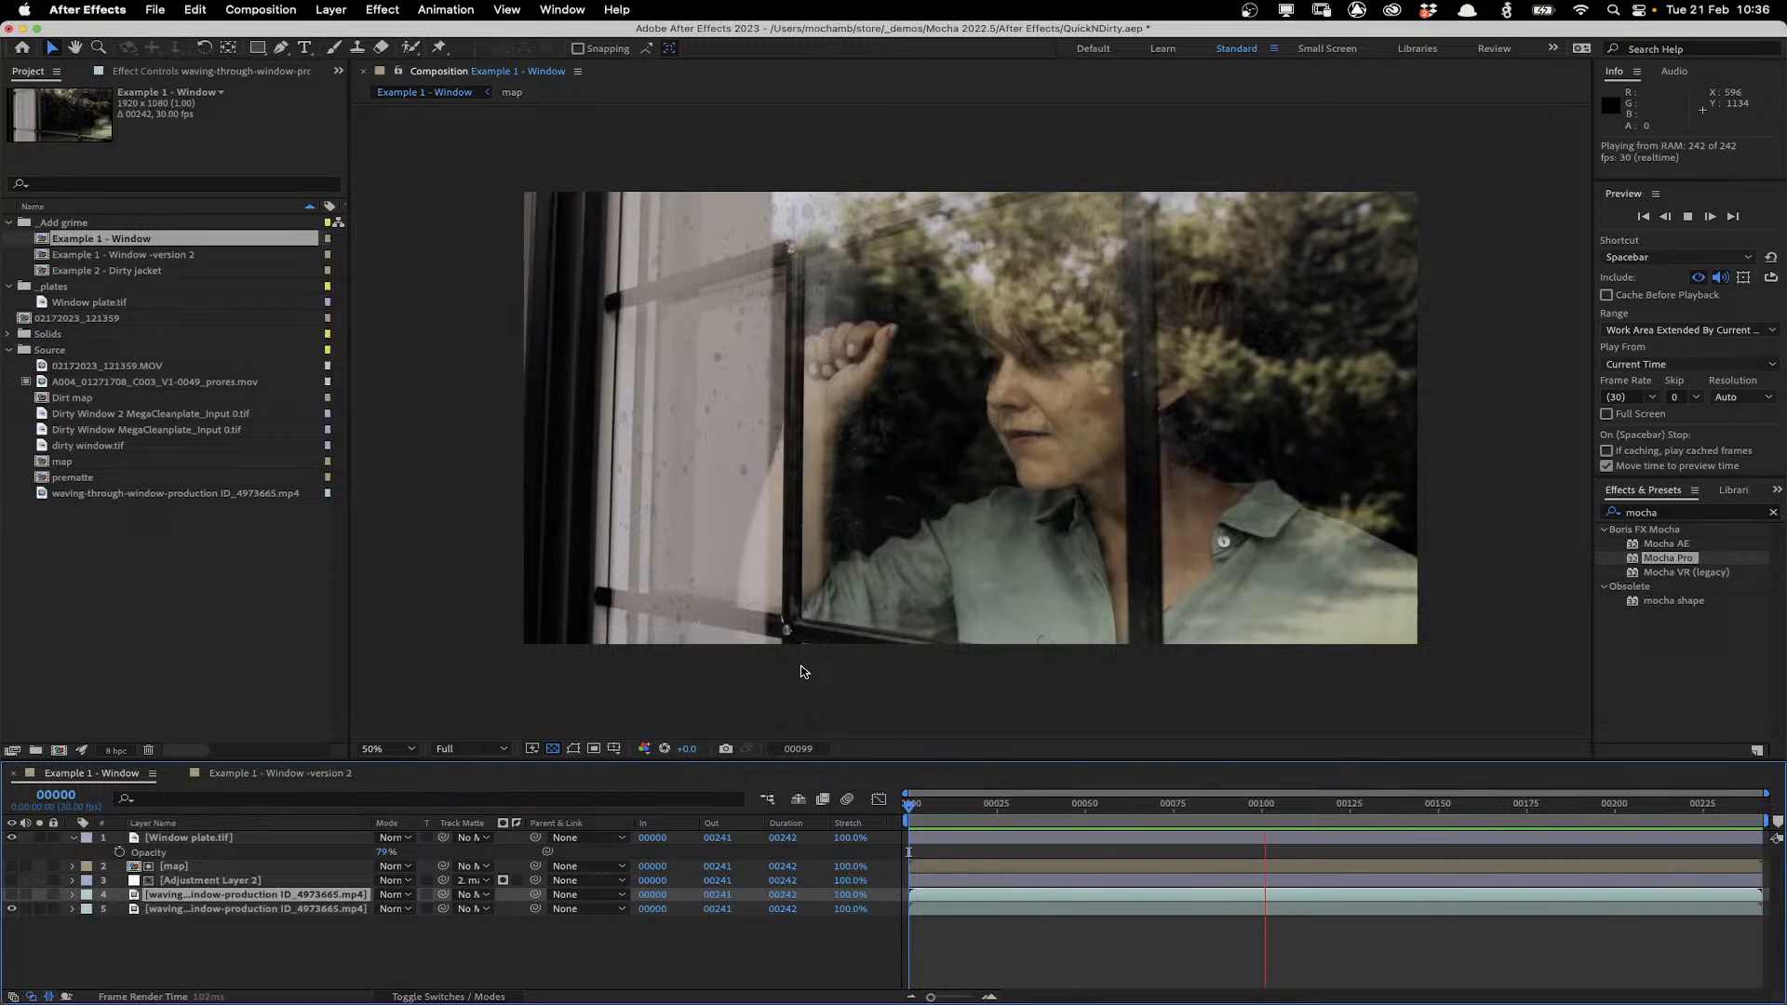
pyautogui.press('space')
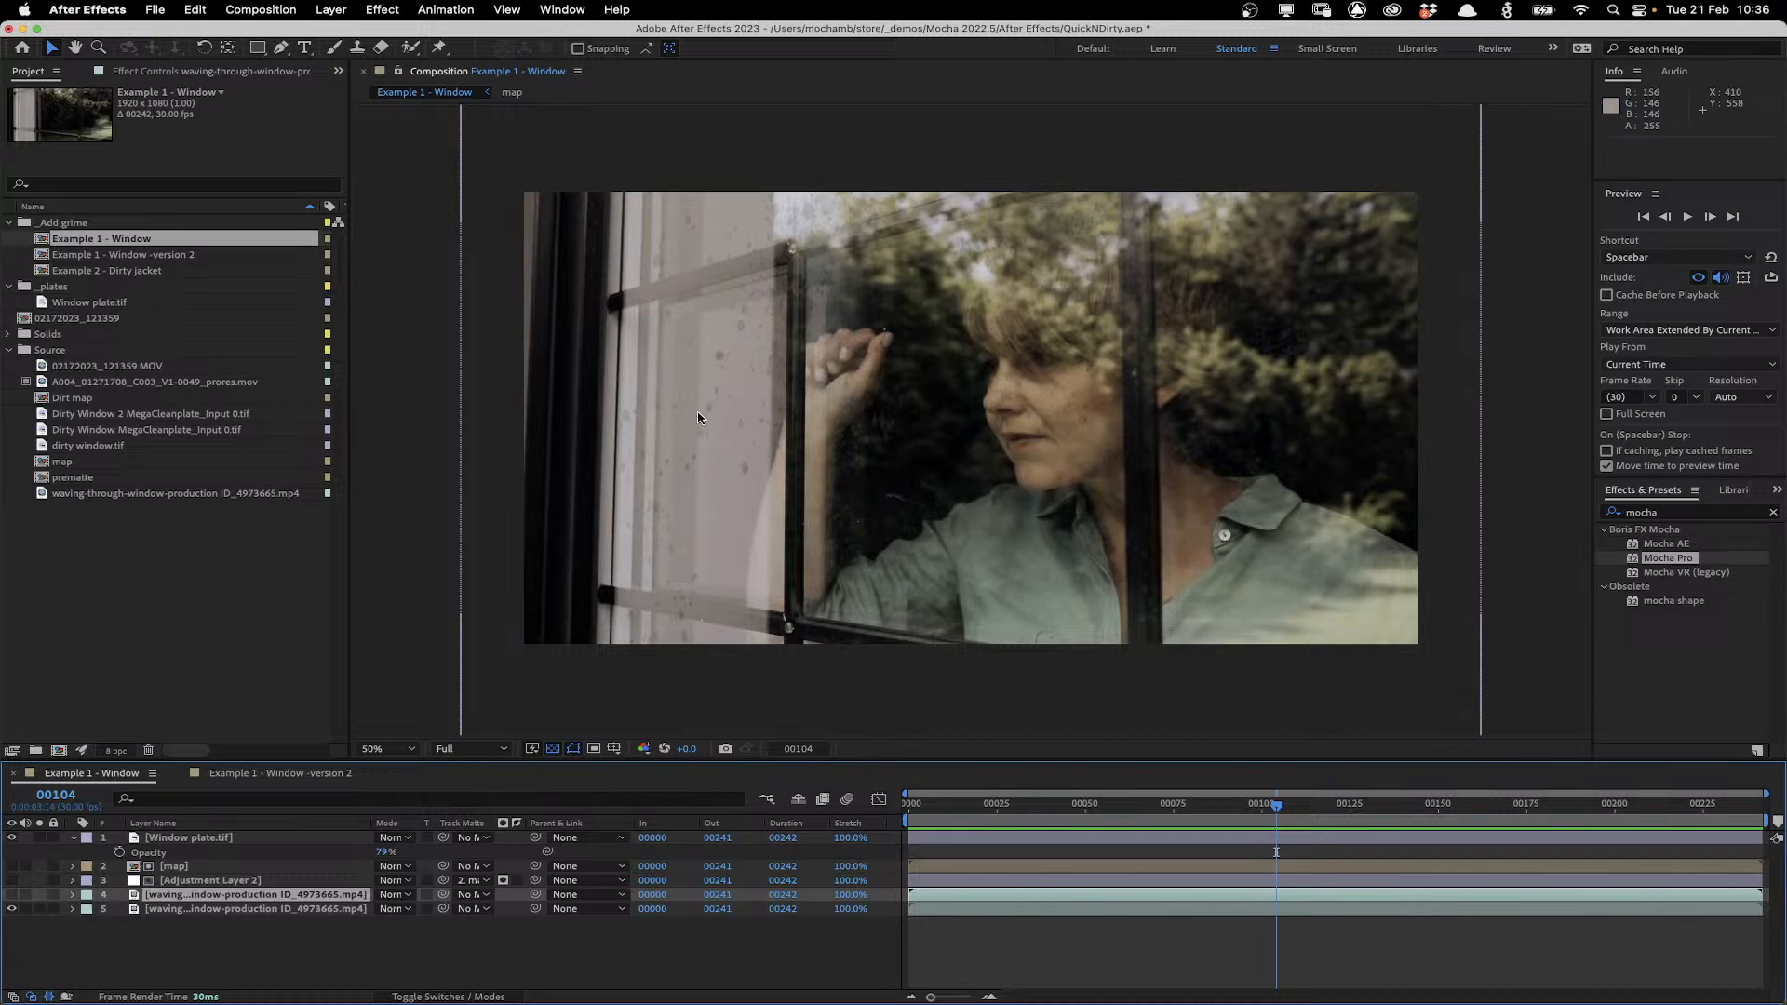
# Close the project, saving changes to QuickNDirty.aep.
pyautogui.click(10, 28)
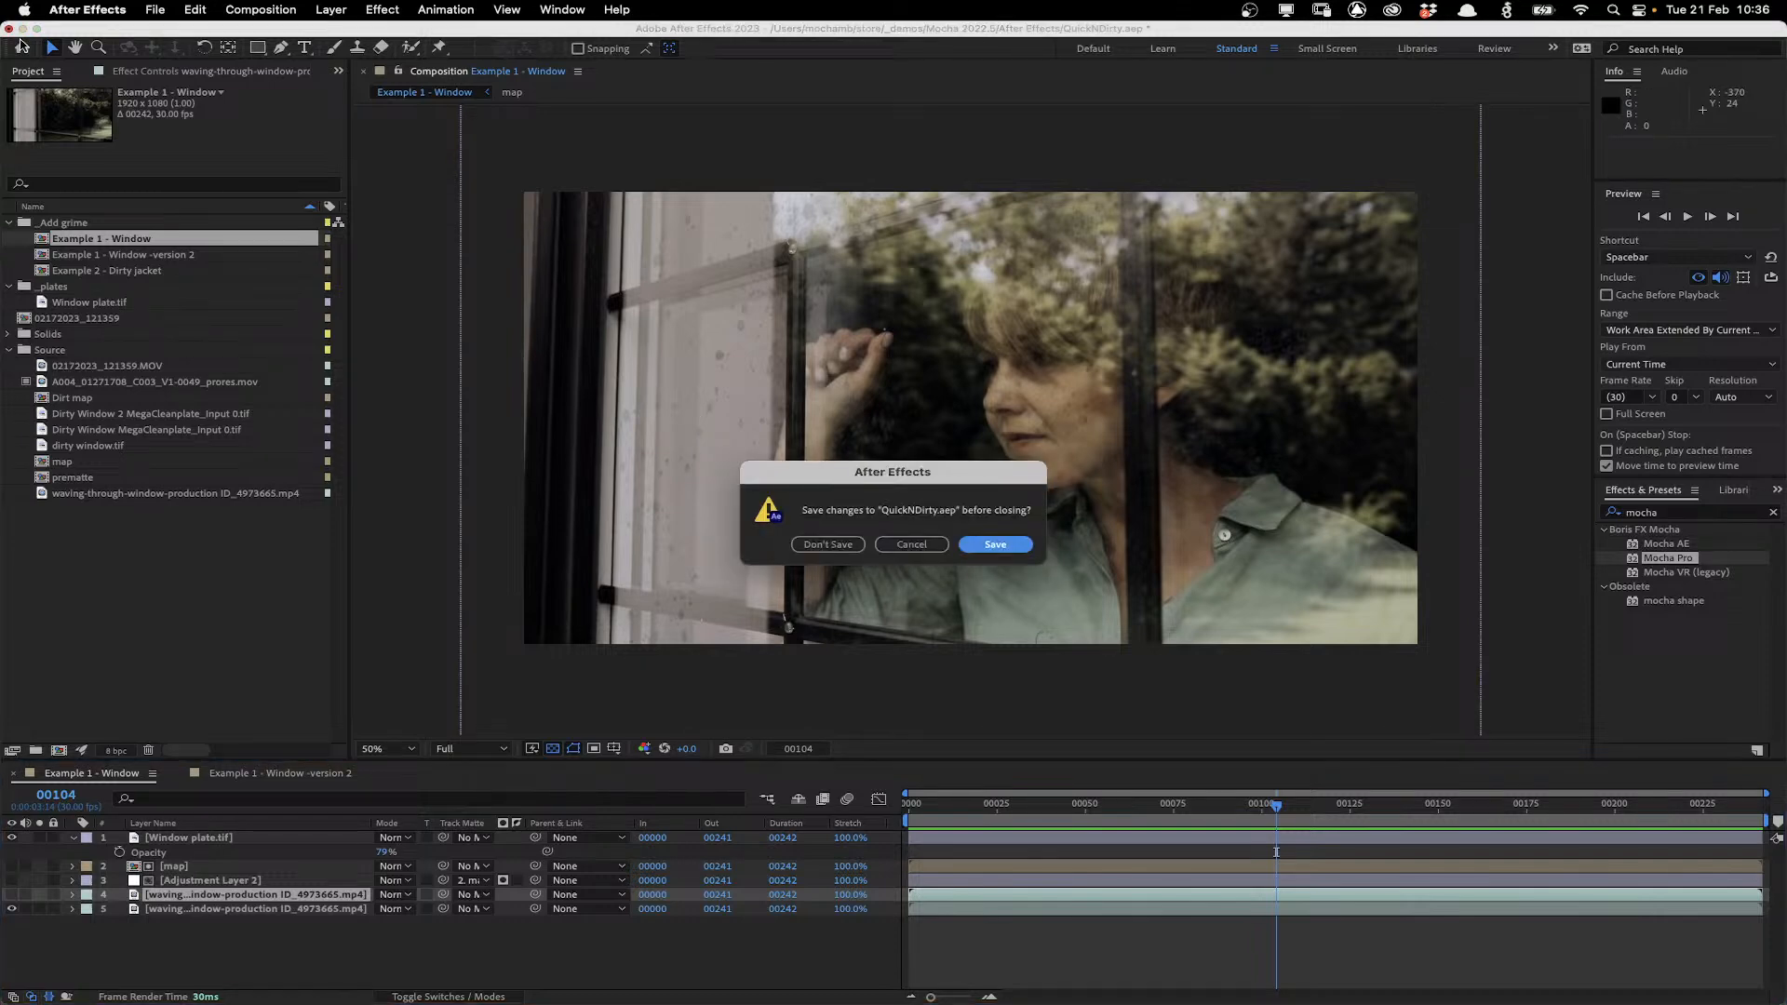
pyautogui.click(995, 544)
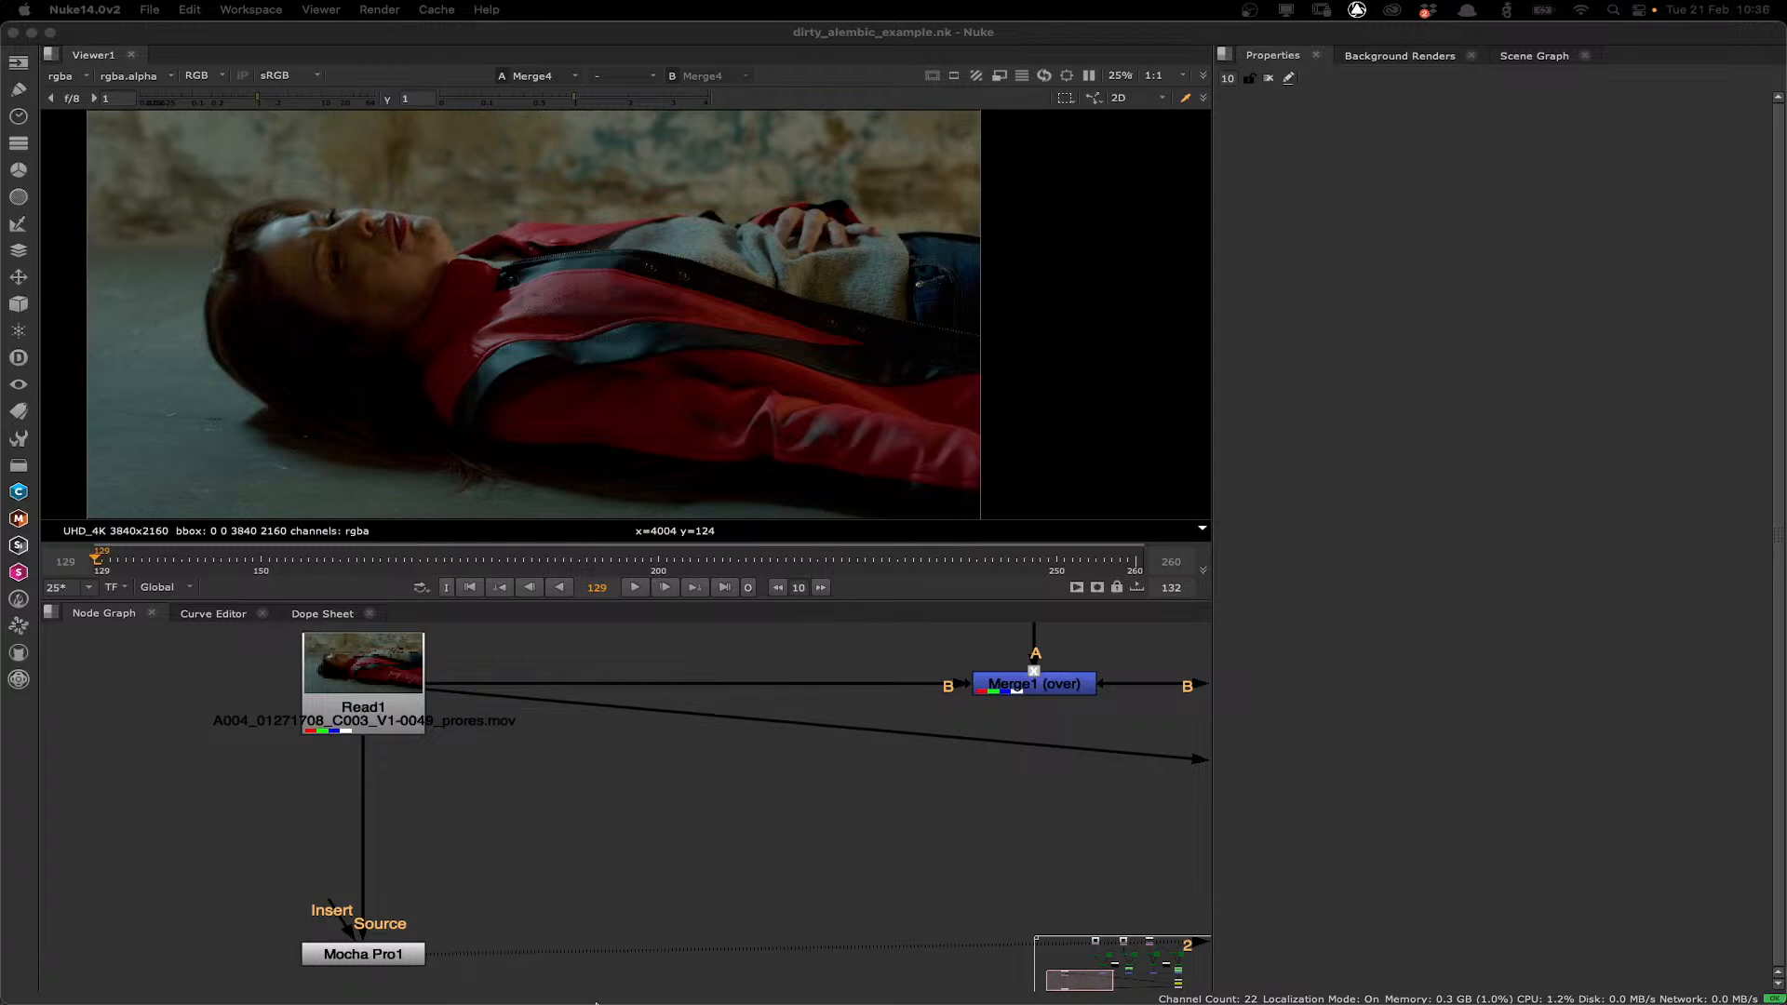
# Play the Red_Jacket_No_Dirt and Red_Jacket_Dirt movies in QuickTime Player to compare them.
pyautogui.moveTo(595, 1002)
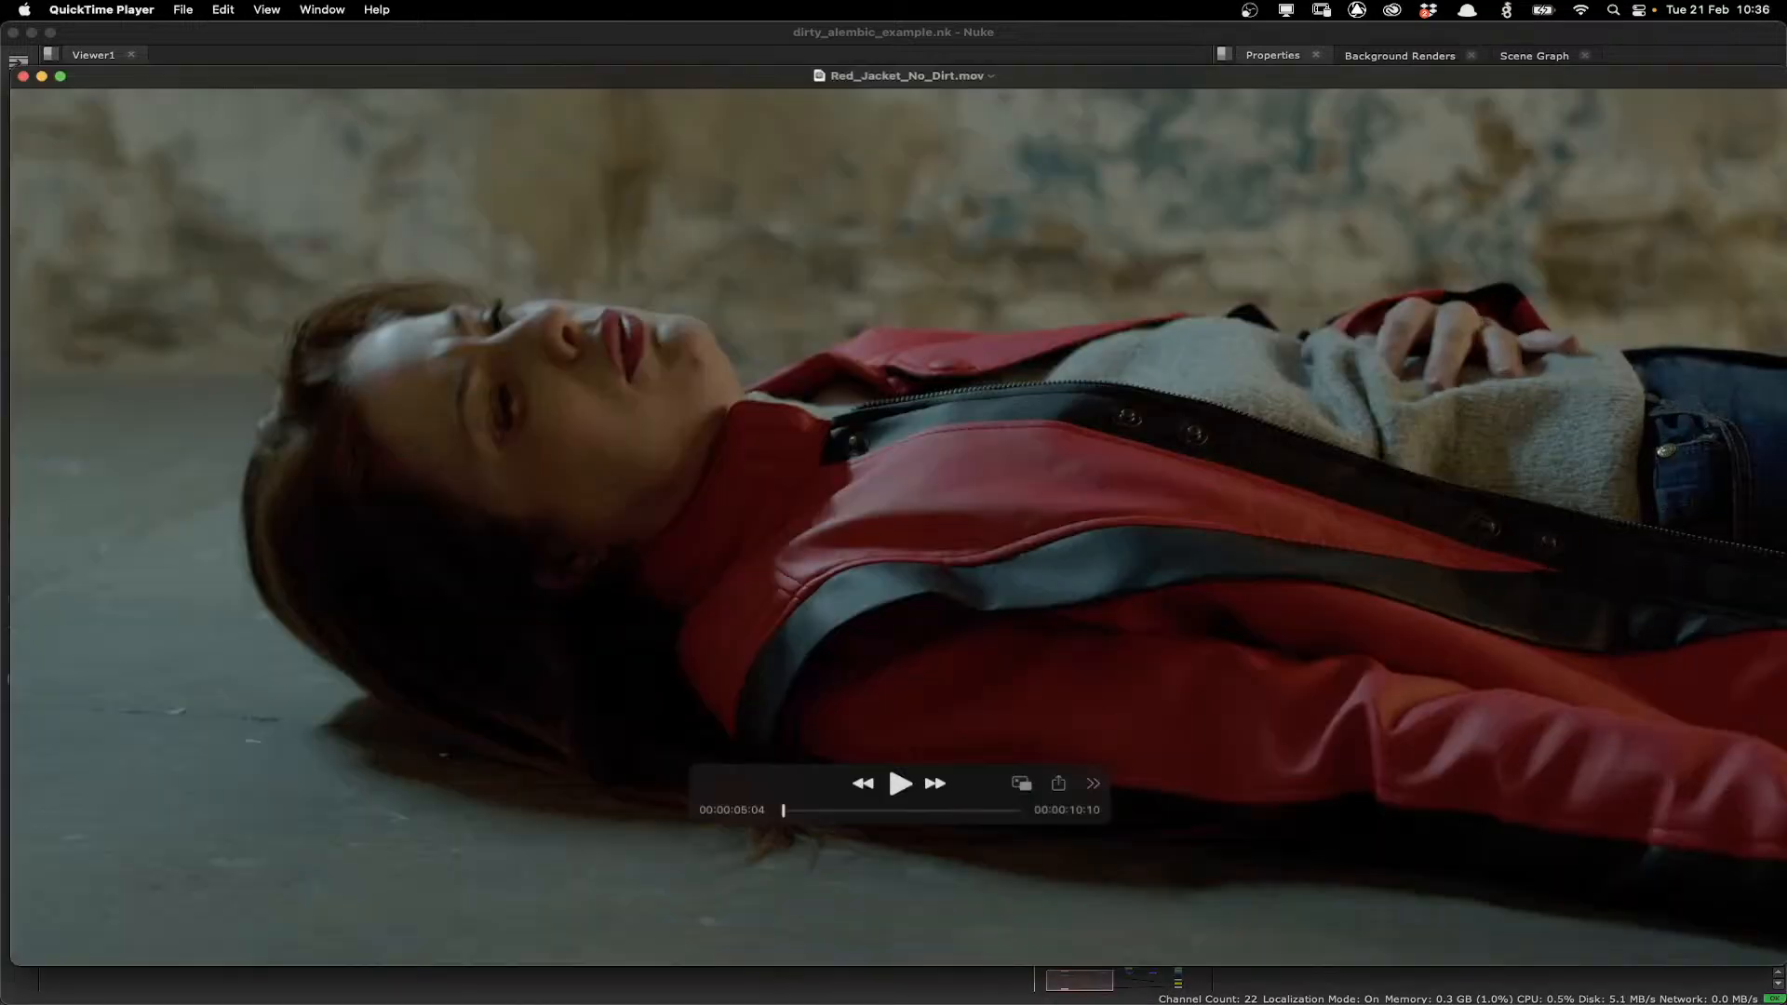
pyautogui.press('space')
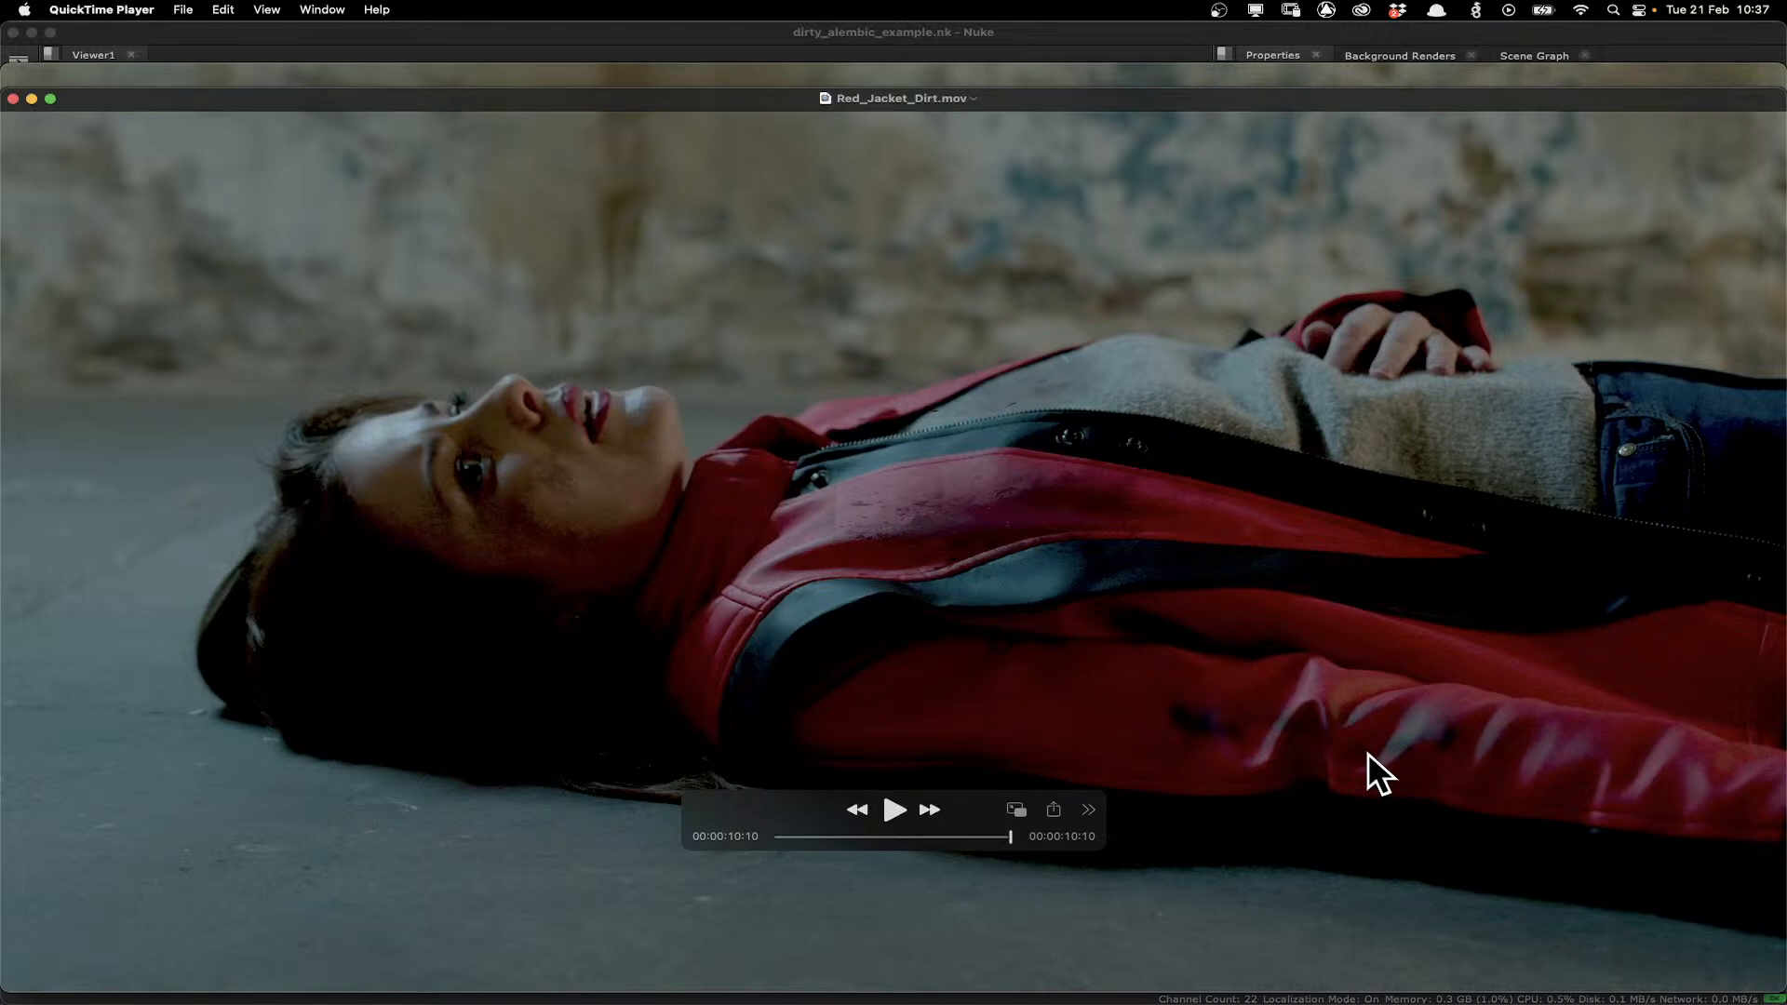
pyautogui.press('space')
pyautogui.click(13, 98)
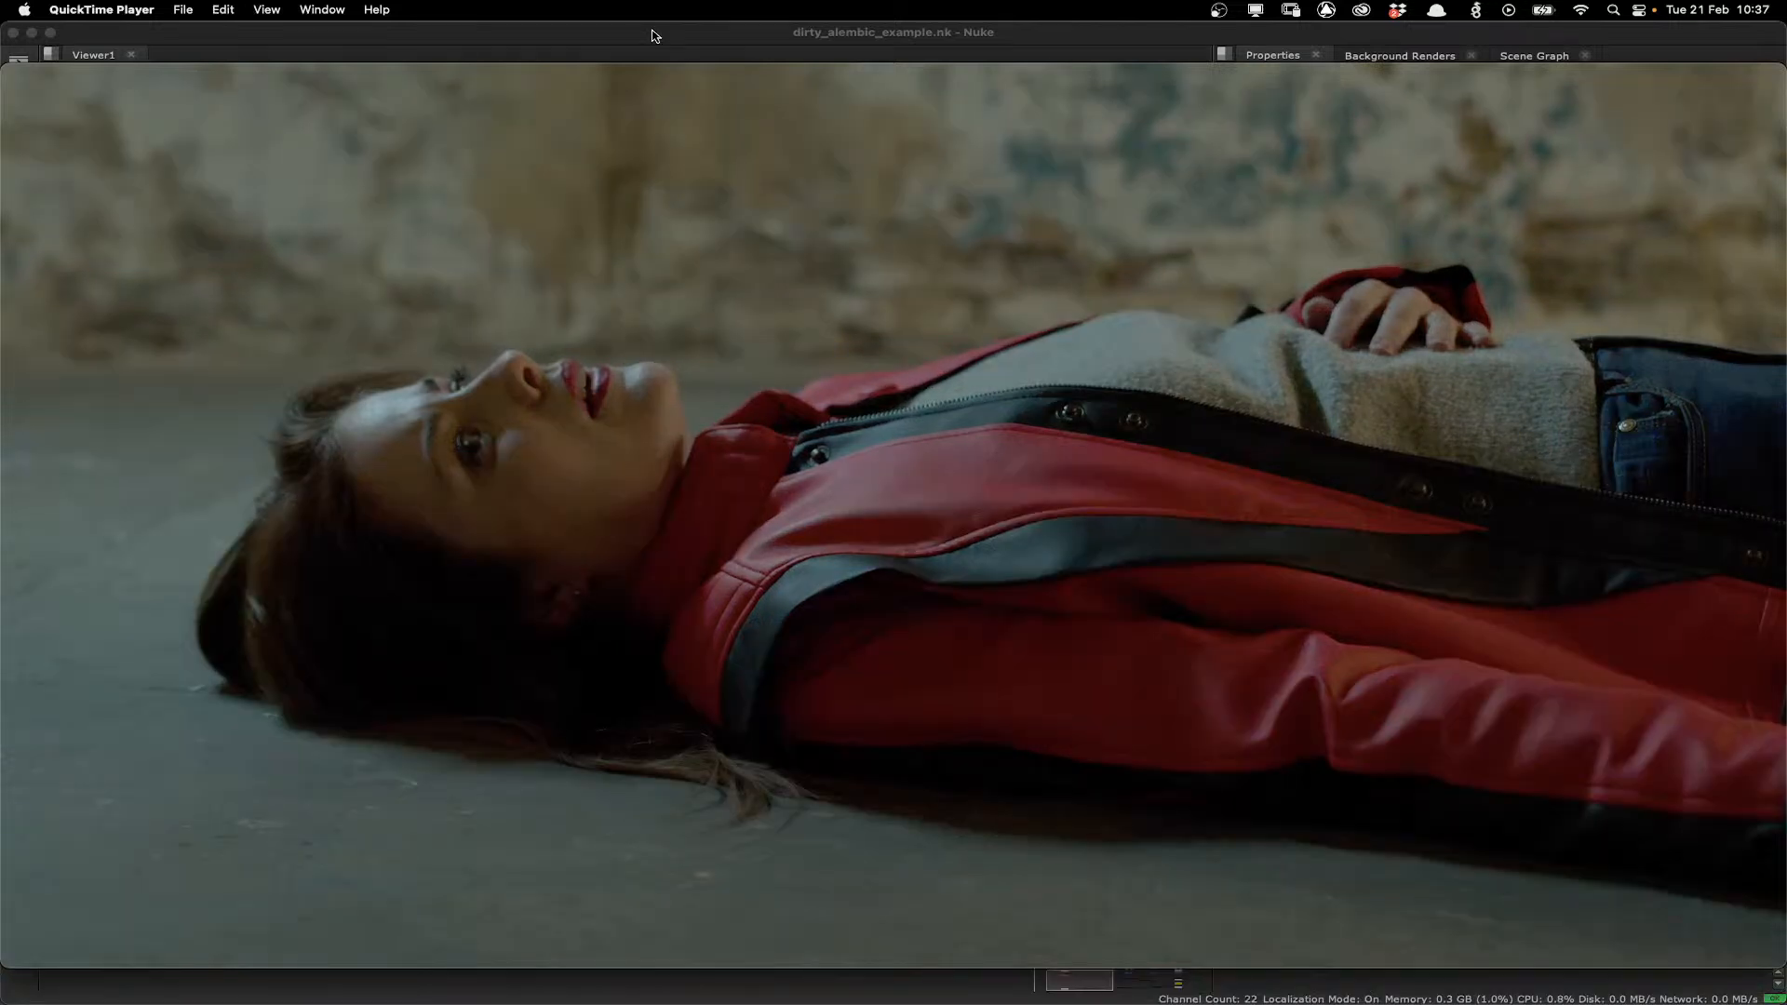
# Switch to Nuke and launch the Mocha UI from the Mocha Pro1 node's properties.
pyautogui.click(490, 330)
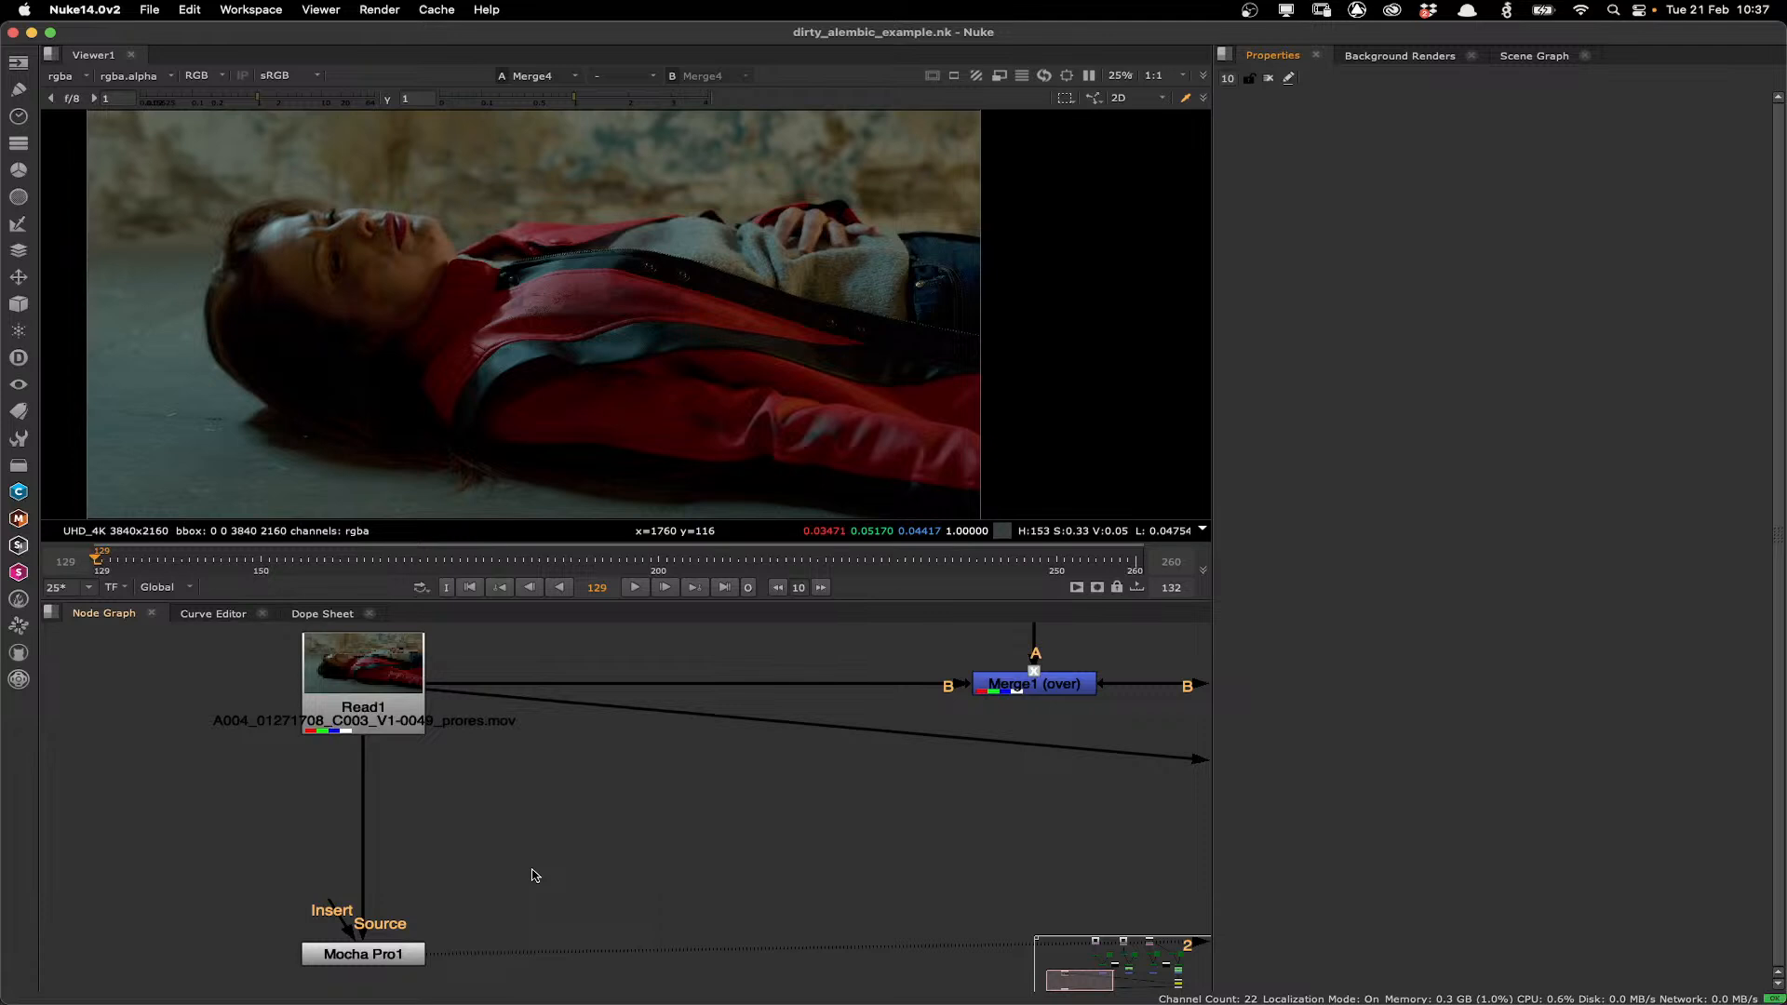
pyautogui.doubleClick(391, 957)
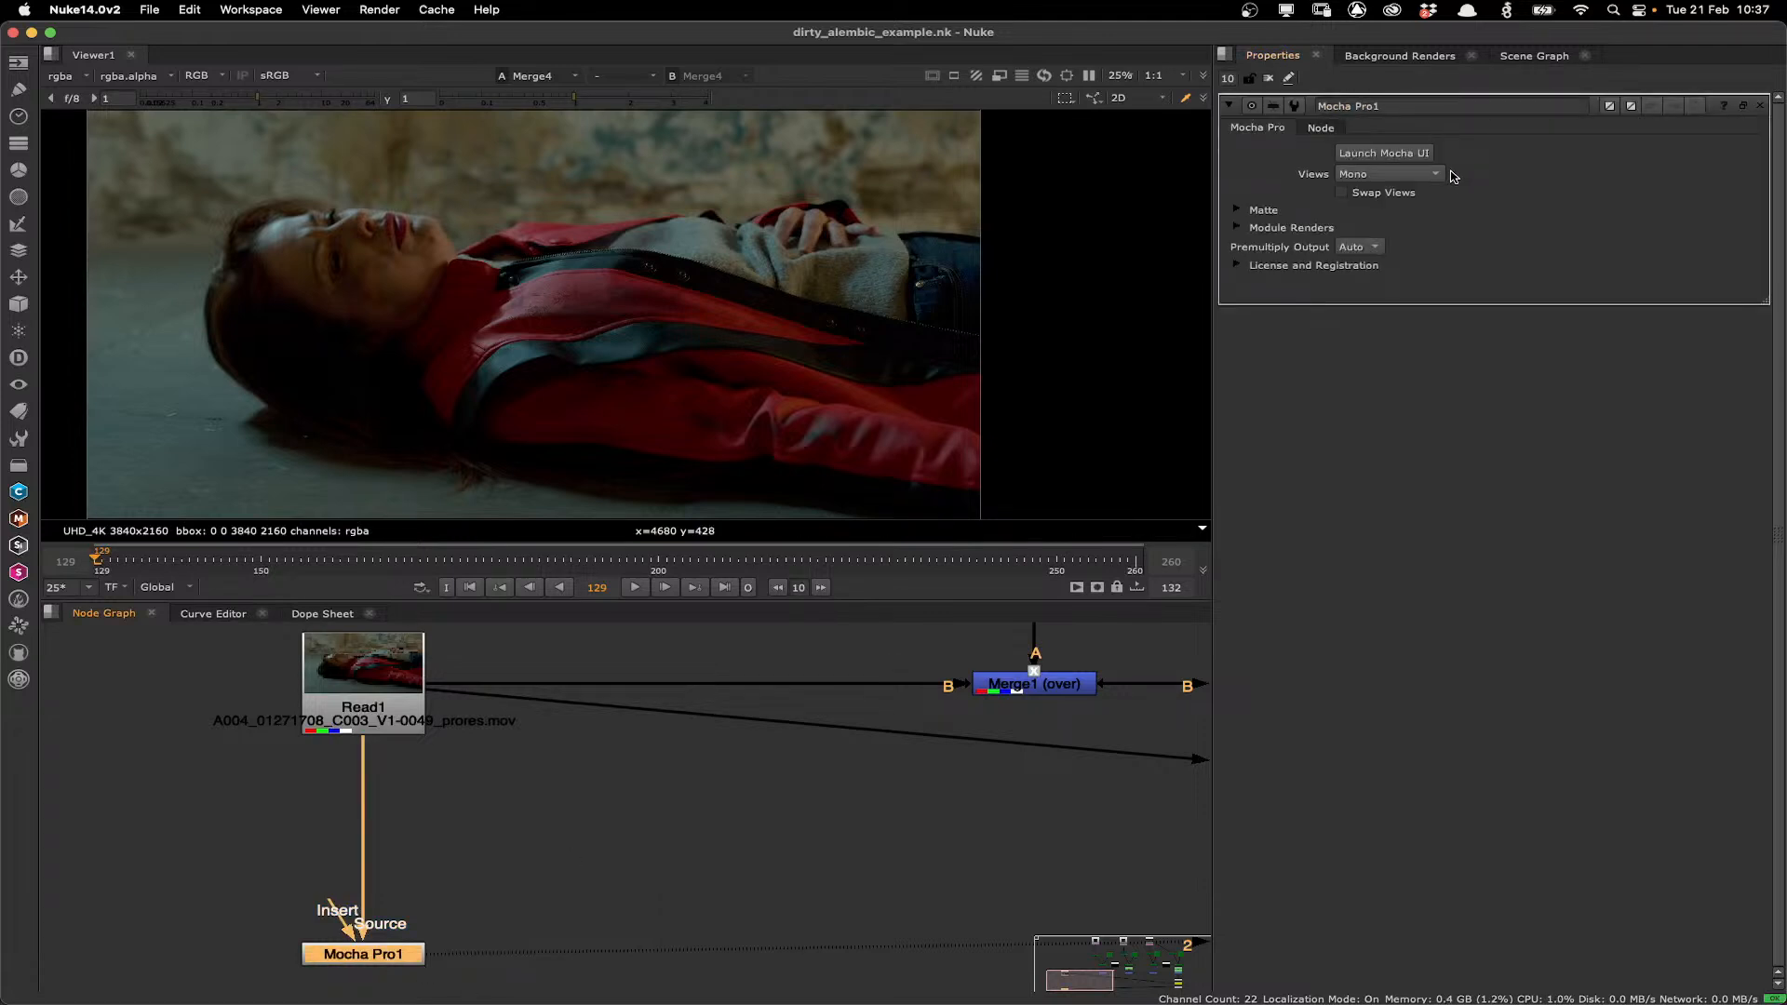
pyautogui.click(1421, 155)
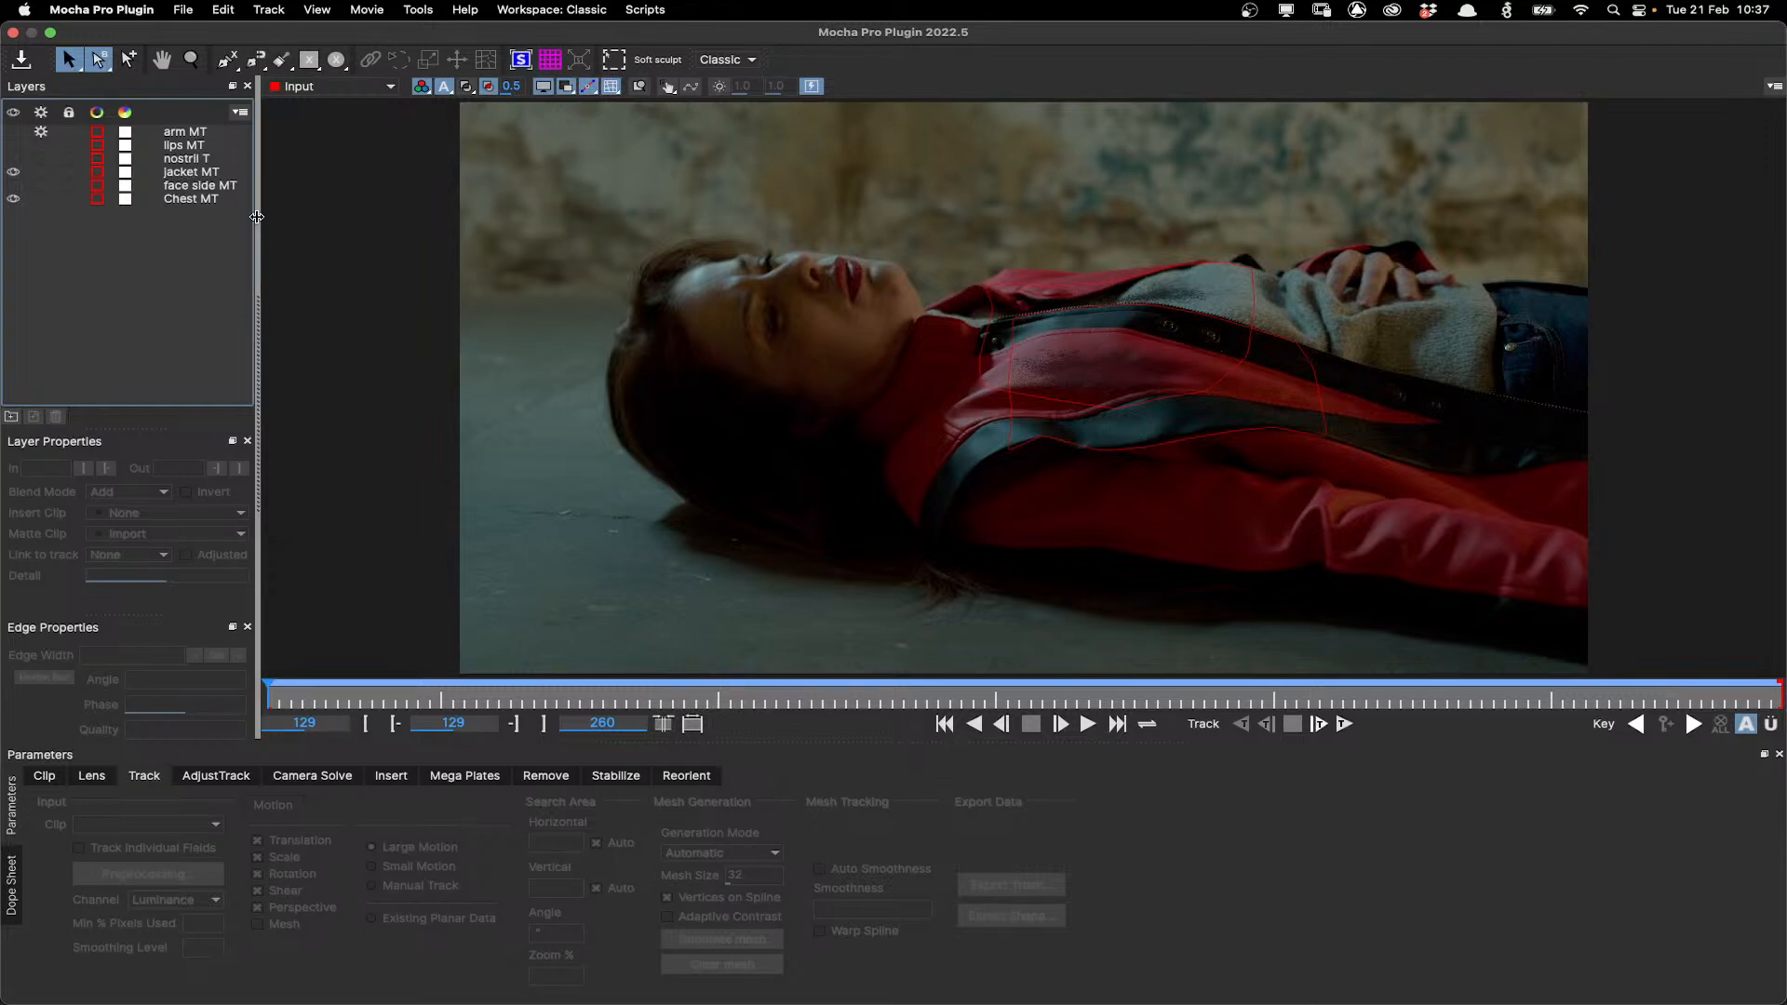
# Select the jacket MT layer and turn on visibility for all tracked layers.
pyautogui.click(197, 172)
pyautogui.click(13, 185)
pyautogui.moveTo(12, 157); pyautogui.dragTo(13, 132)
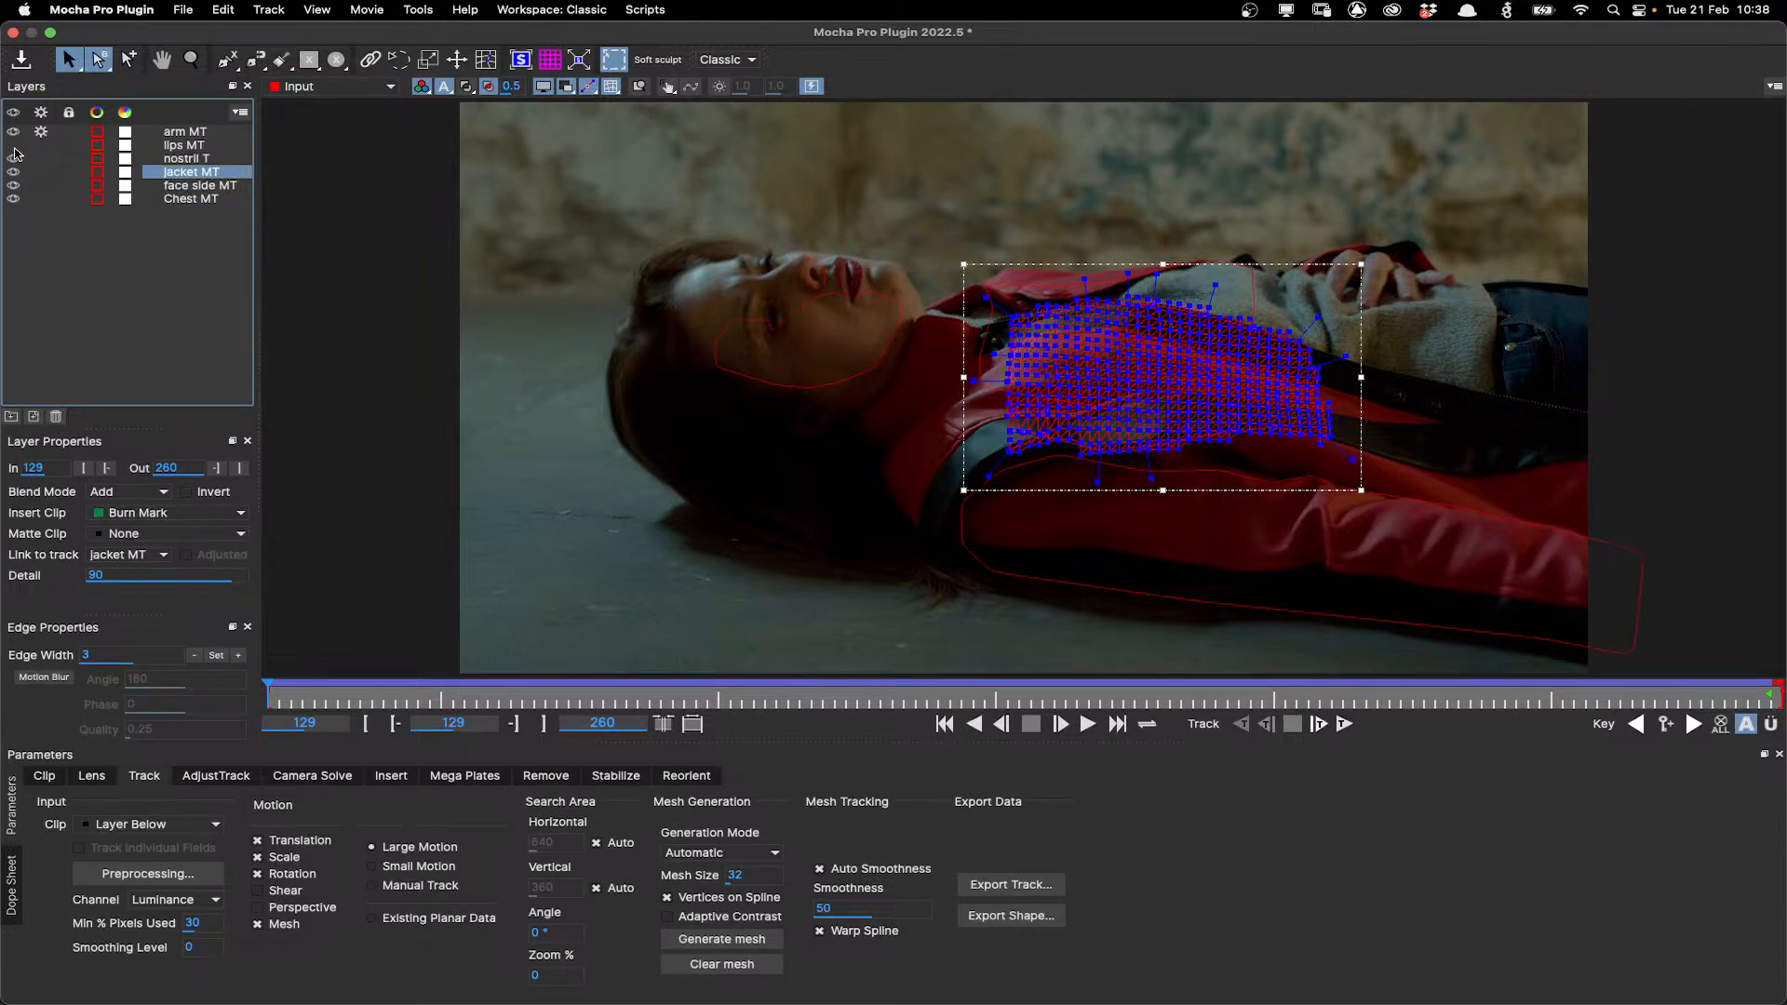
# Select each tracked layer in turn to inspect its mesh and layer properties.
pyautogui.click(190, 203)
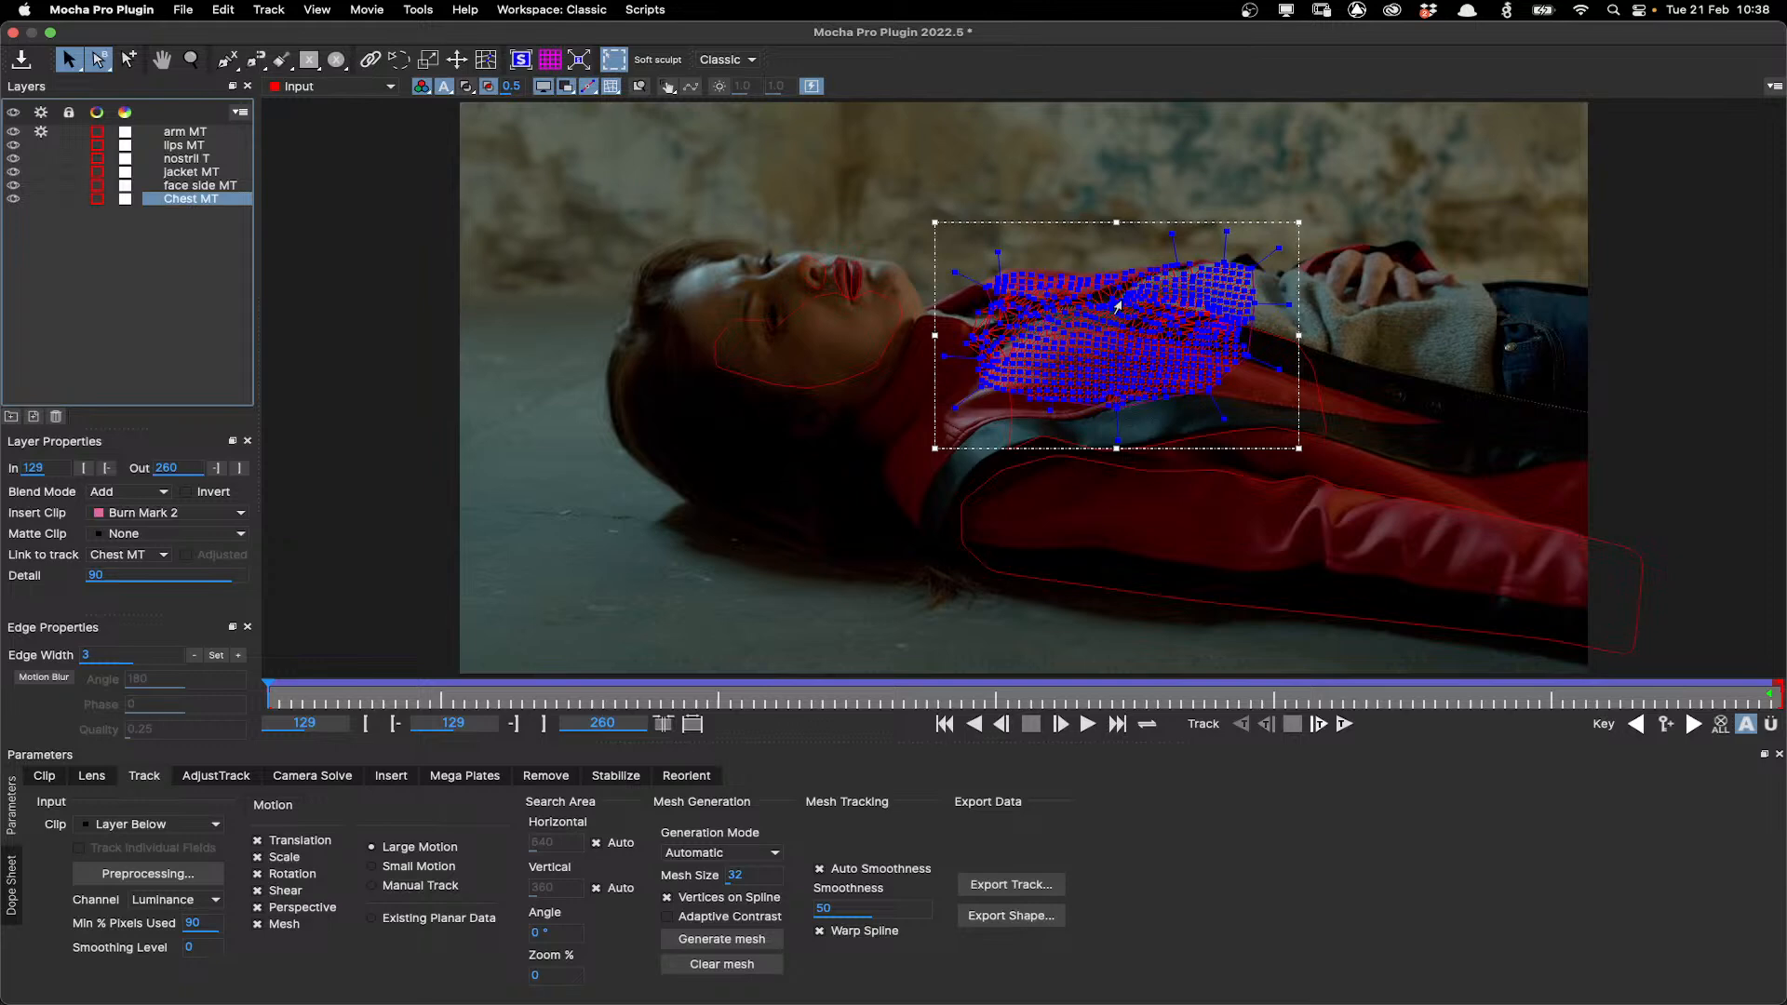
pyautogui.click(216, 186)
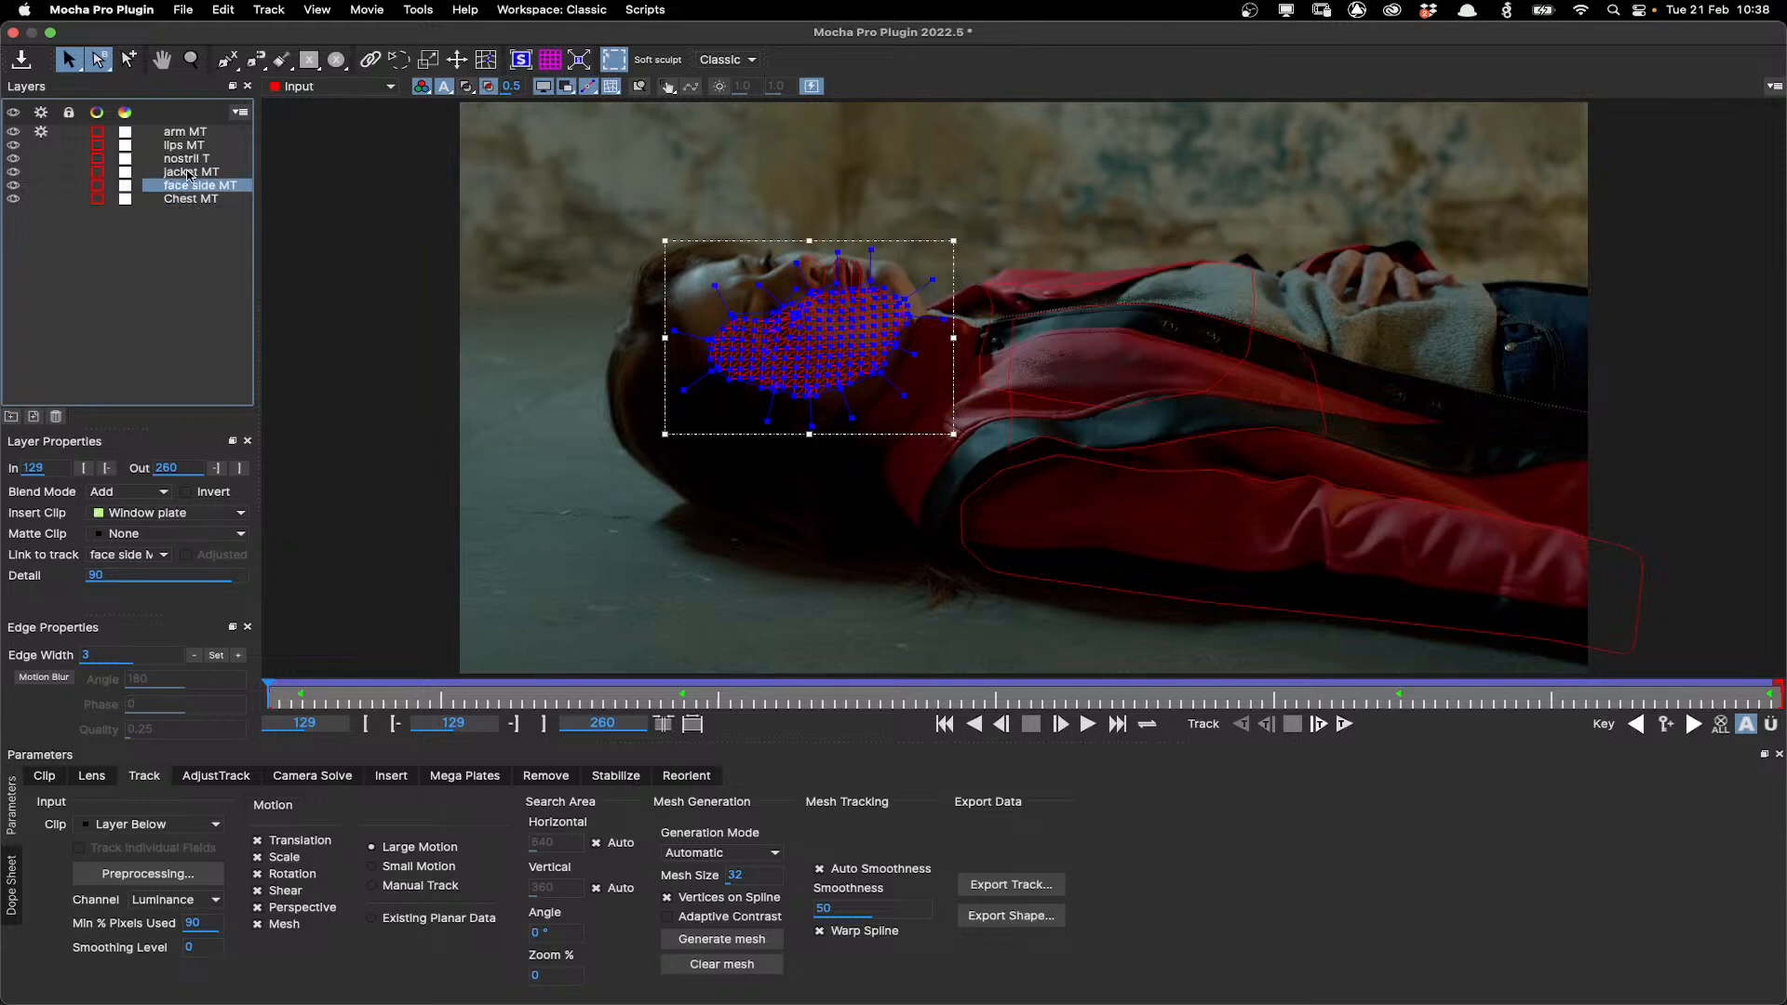
pyautogui.click(190, 174)
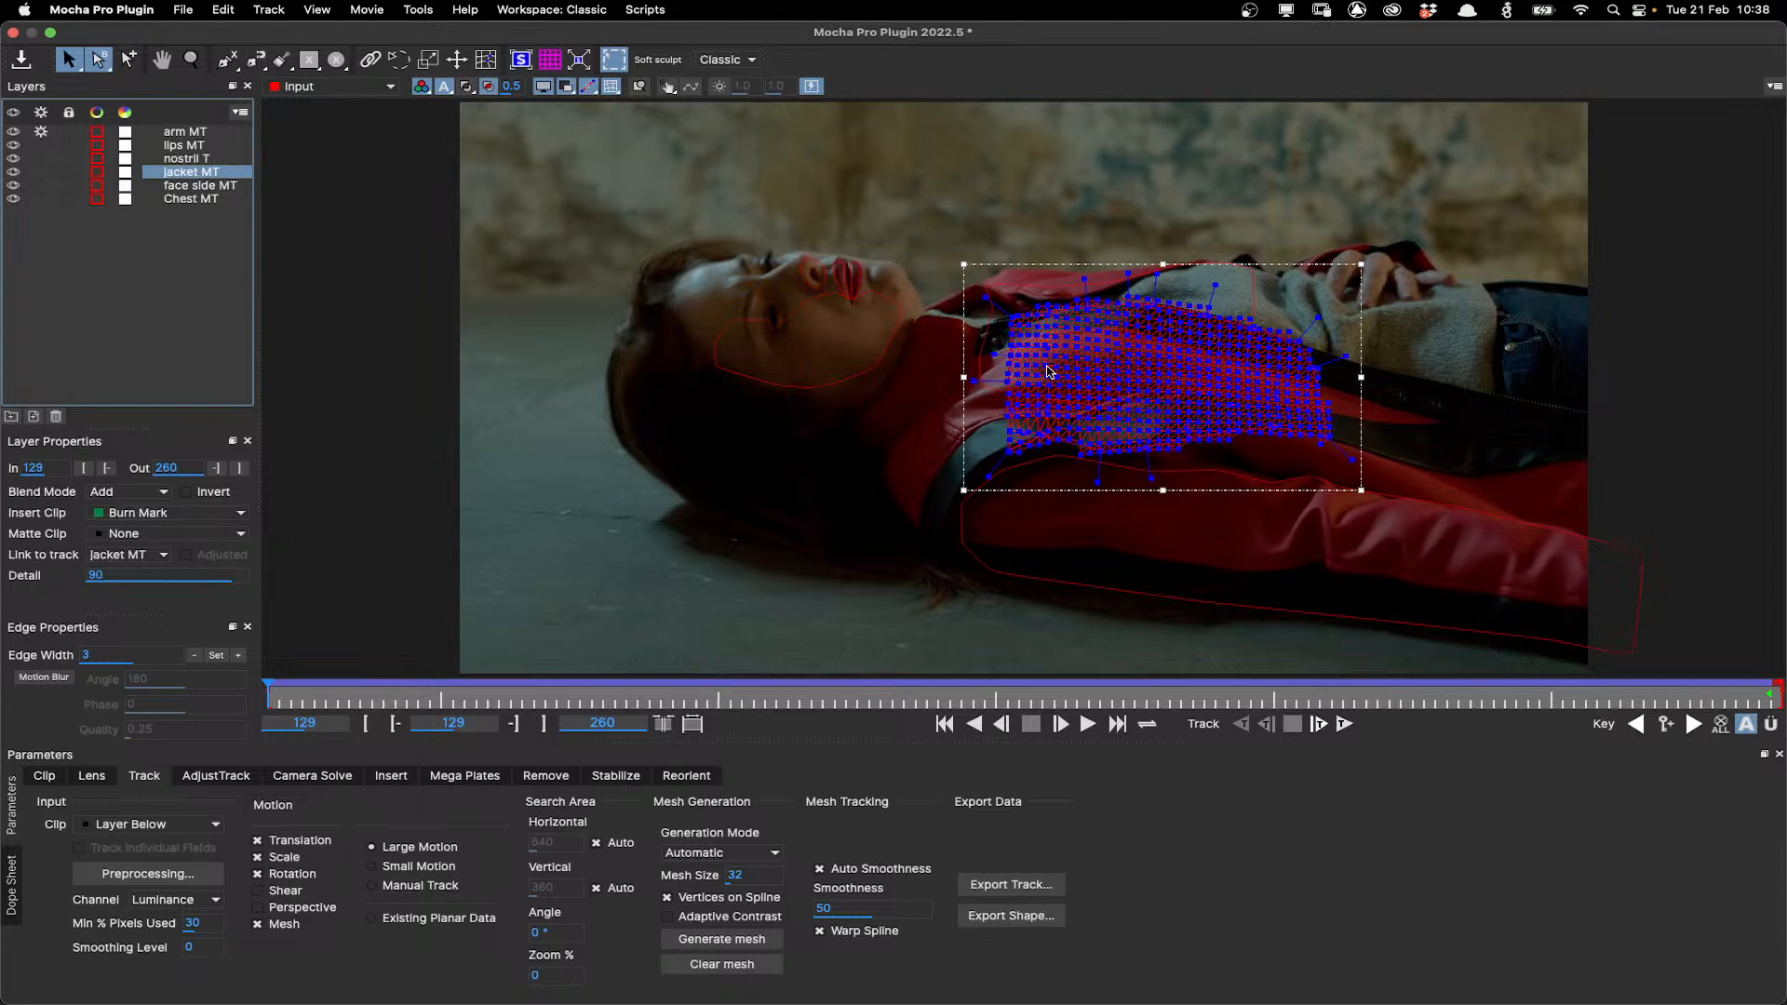
pyautogui.click(198, 161)
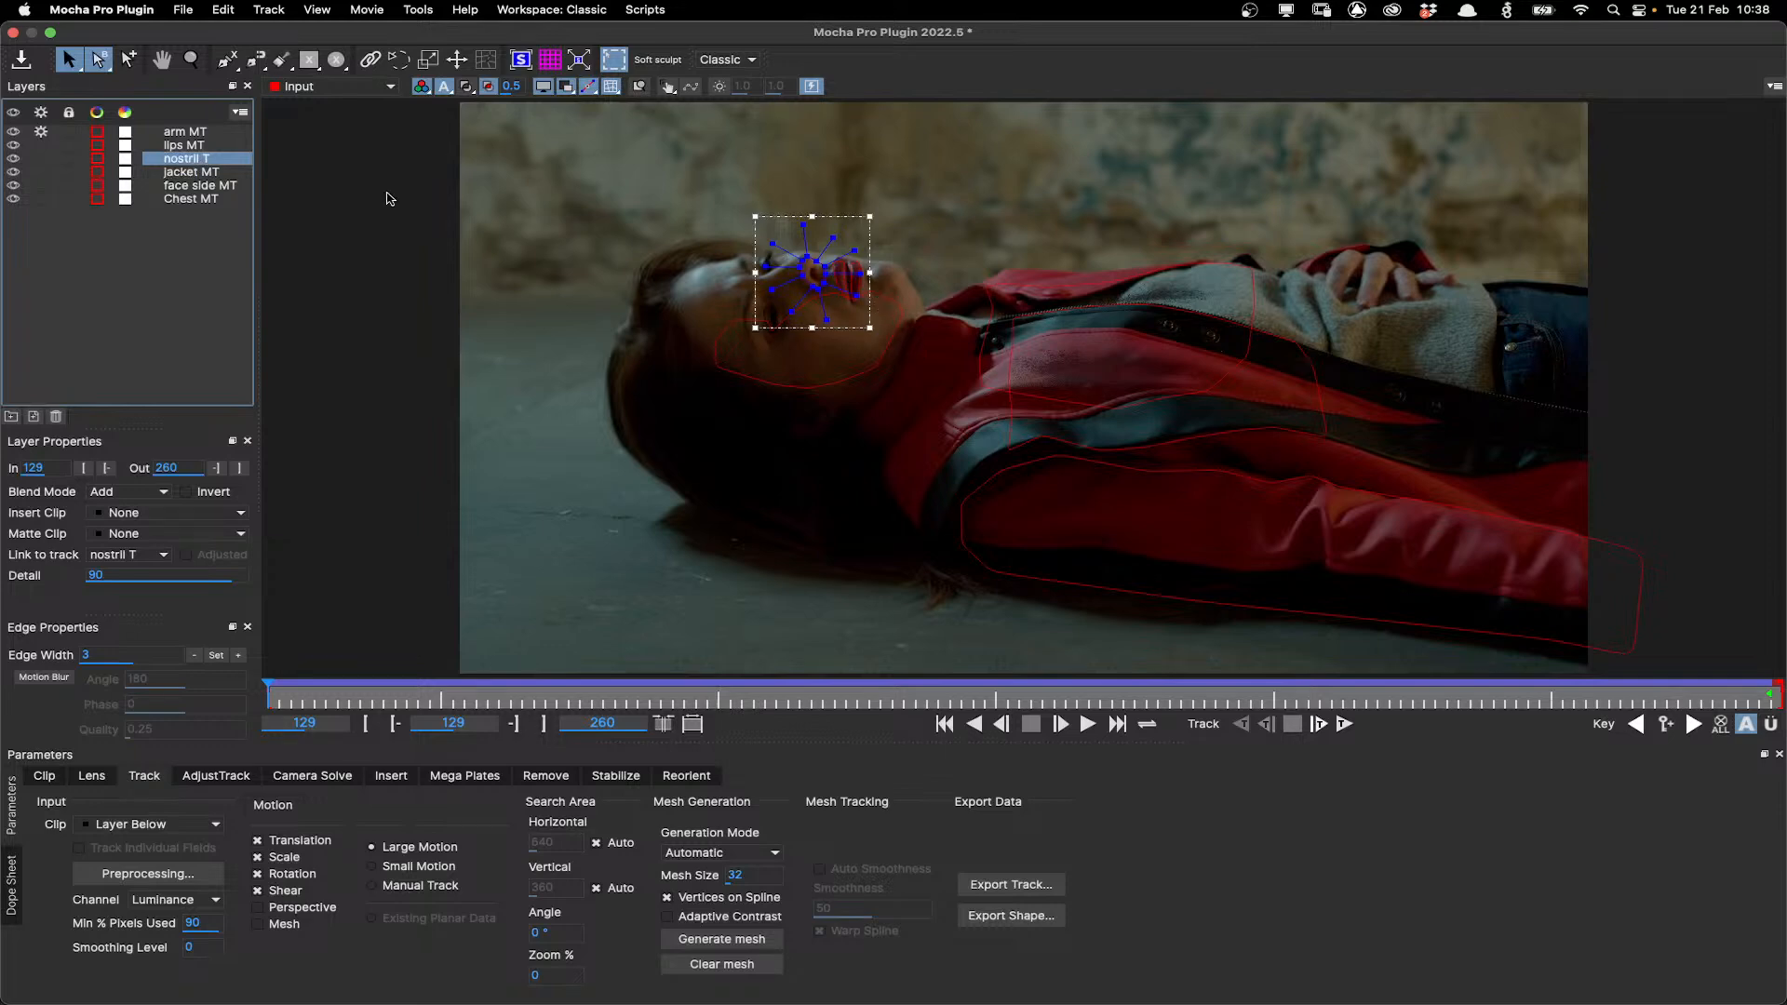
pyautogui.click(850, 290)
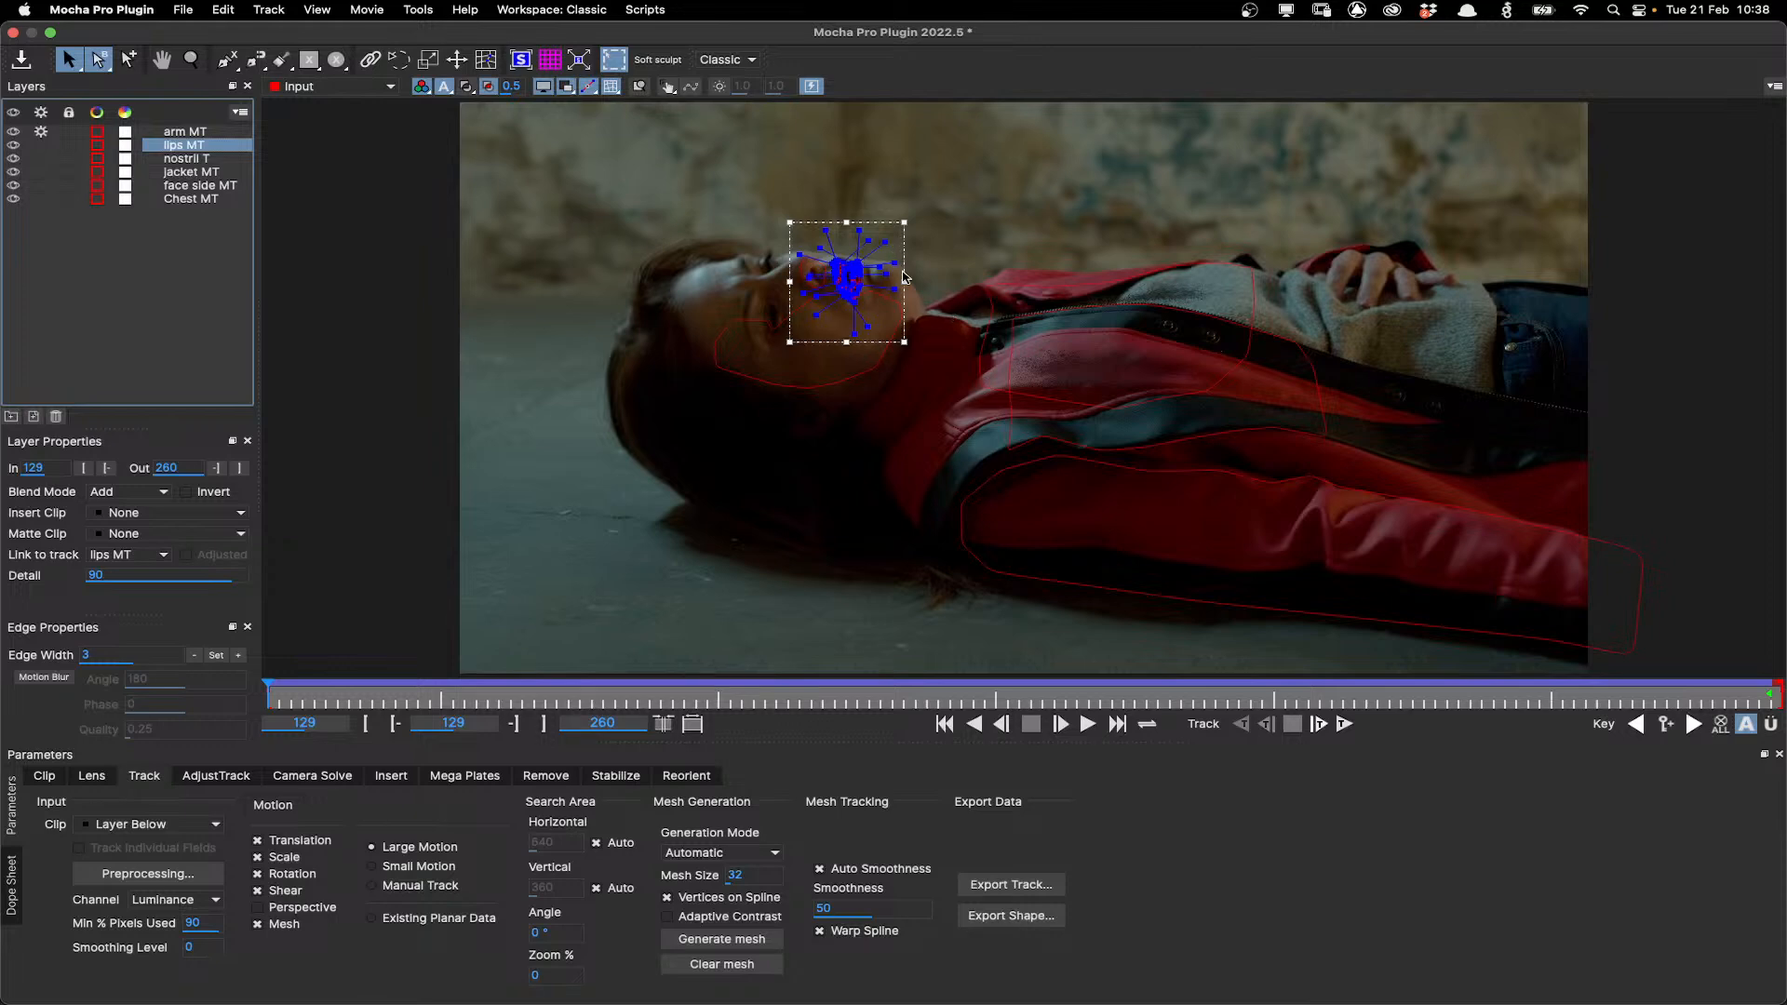
pyautogui.click(176, 133)
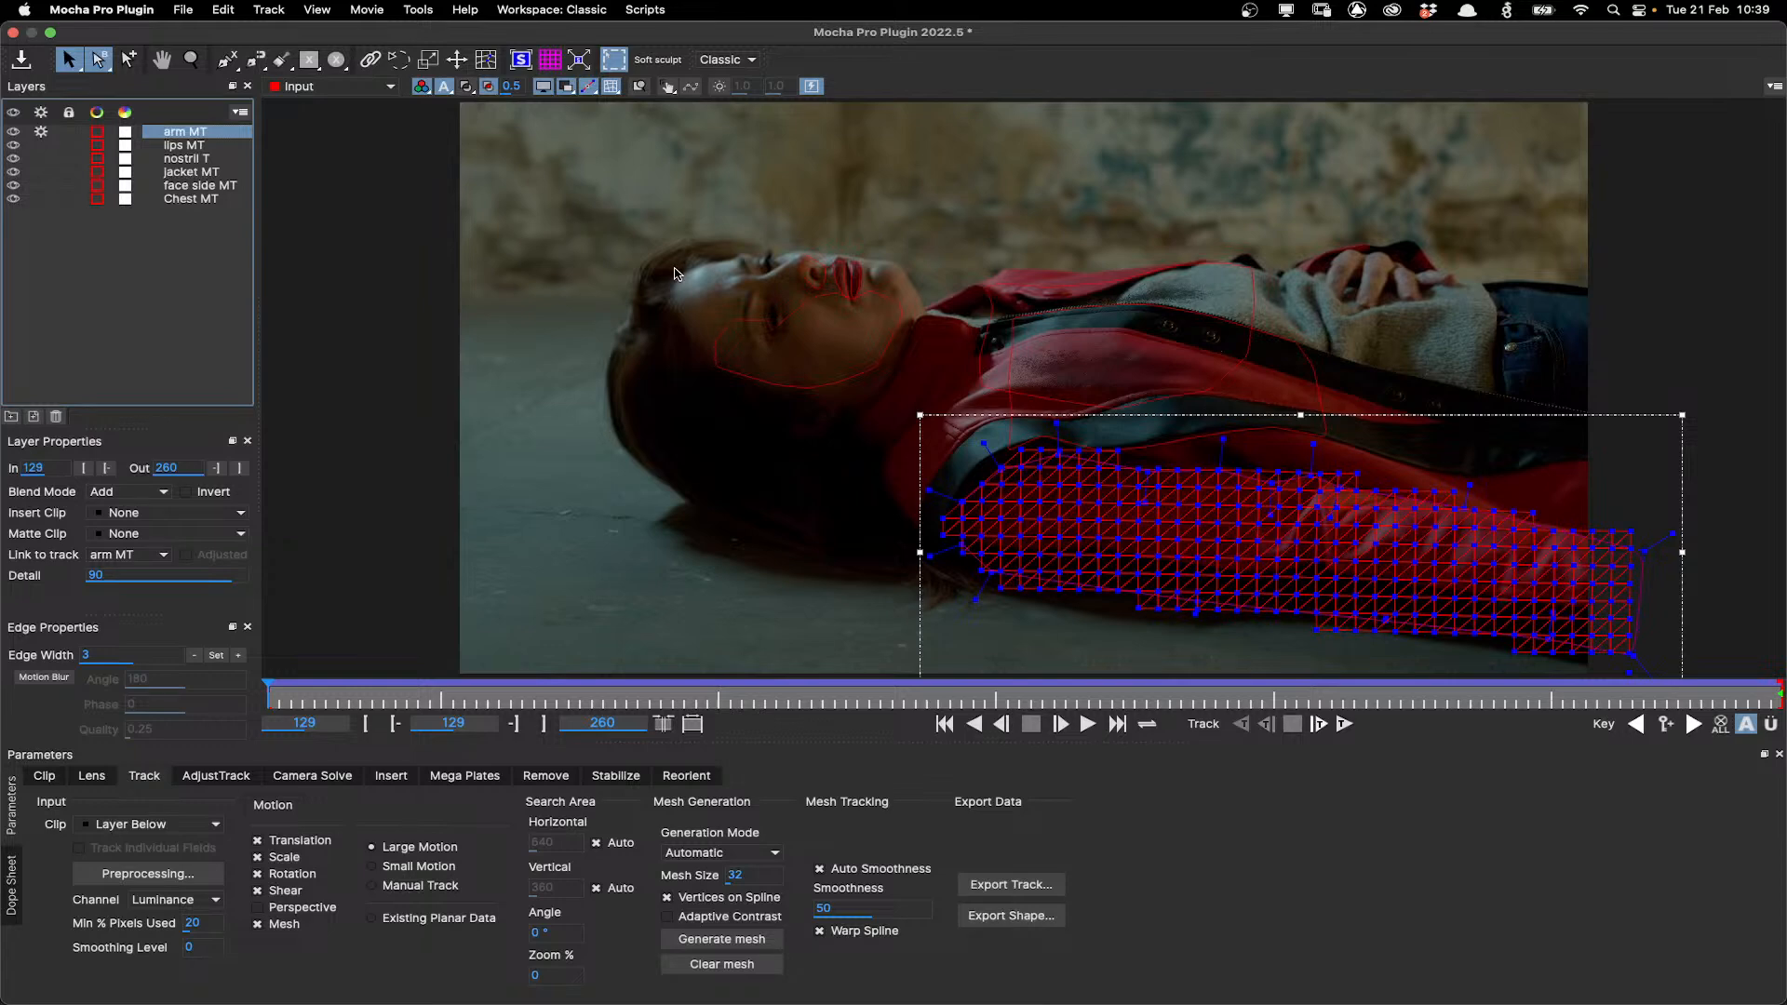
pyautogui.scroll(1, 783, 390)
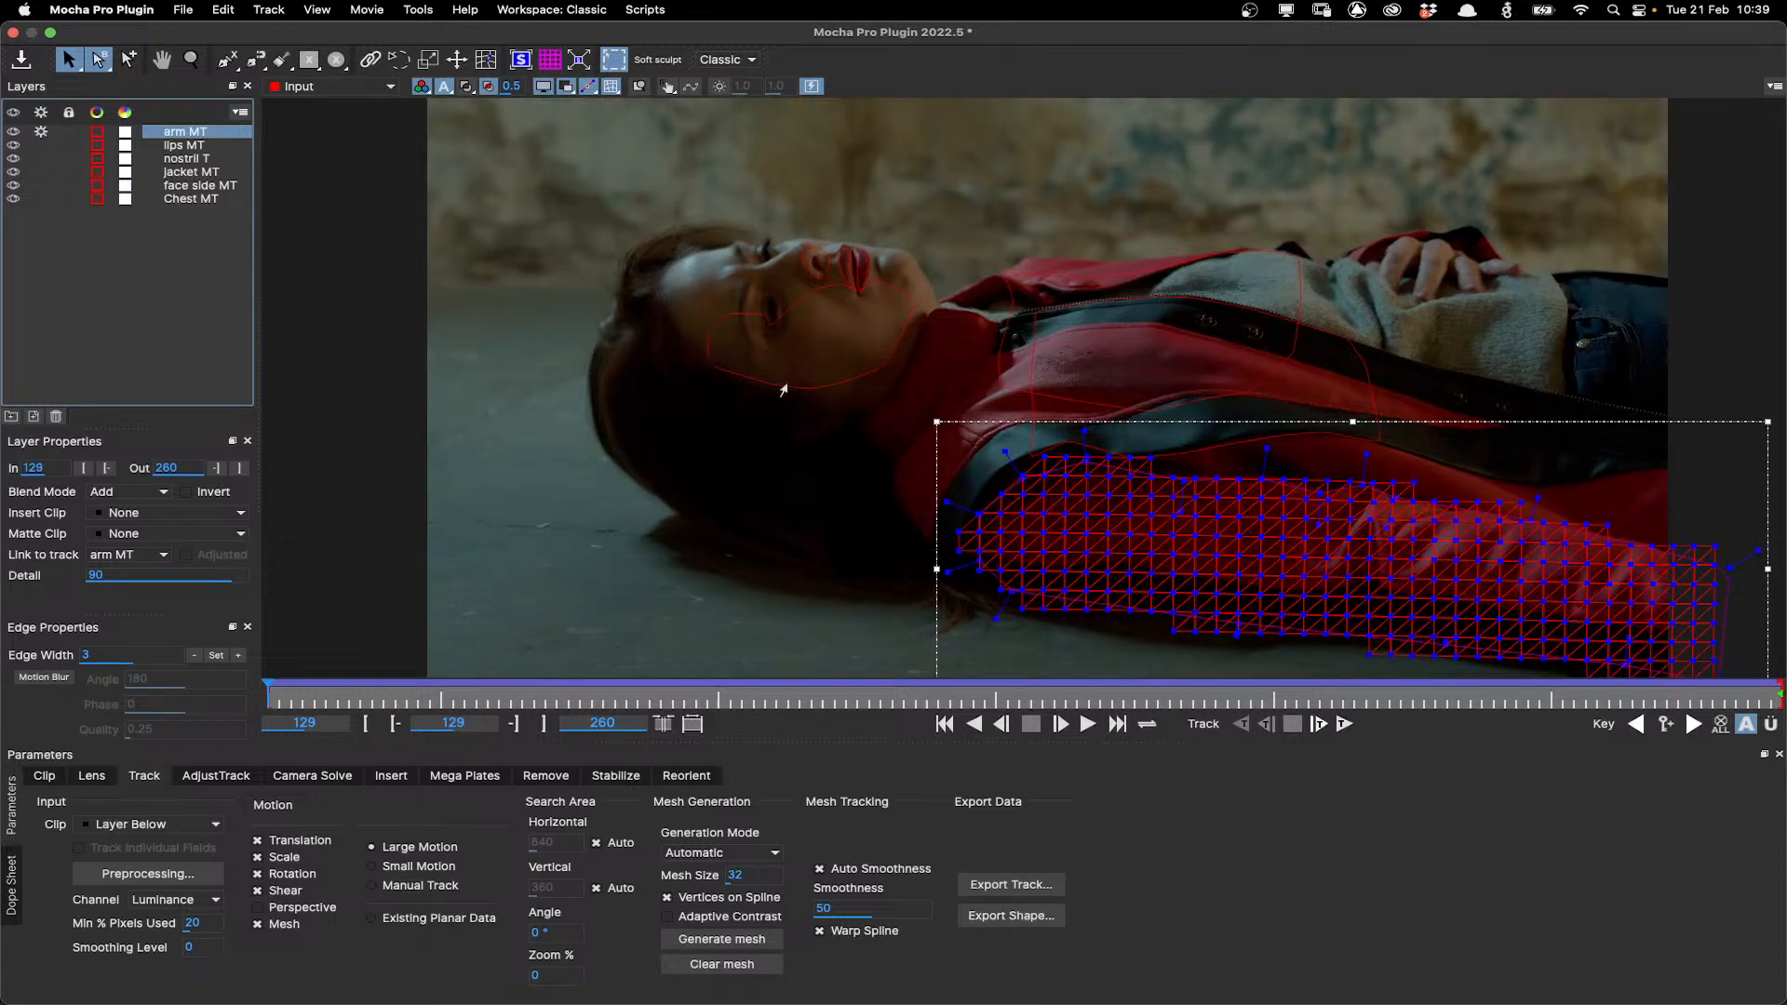
# Select the face side MT layer and step back to its keyframe at frame 227.
pyautogui.scroll(1, 783, 390)
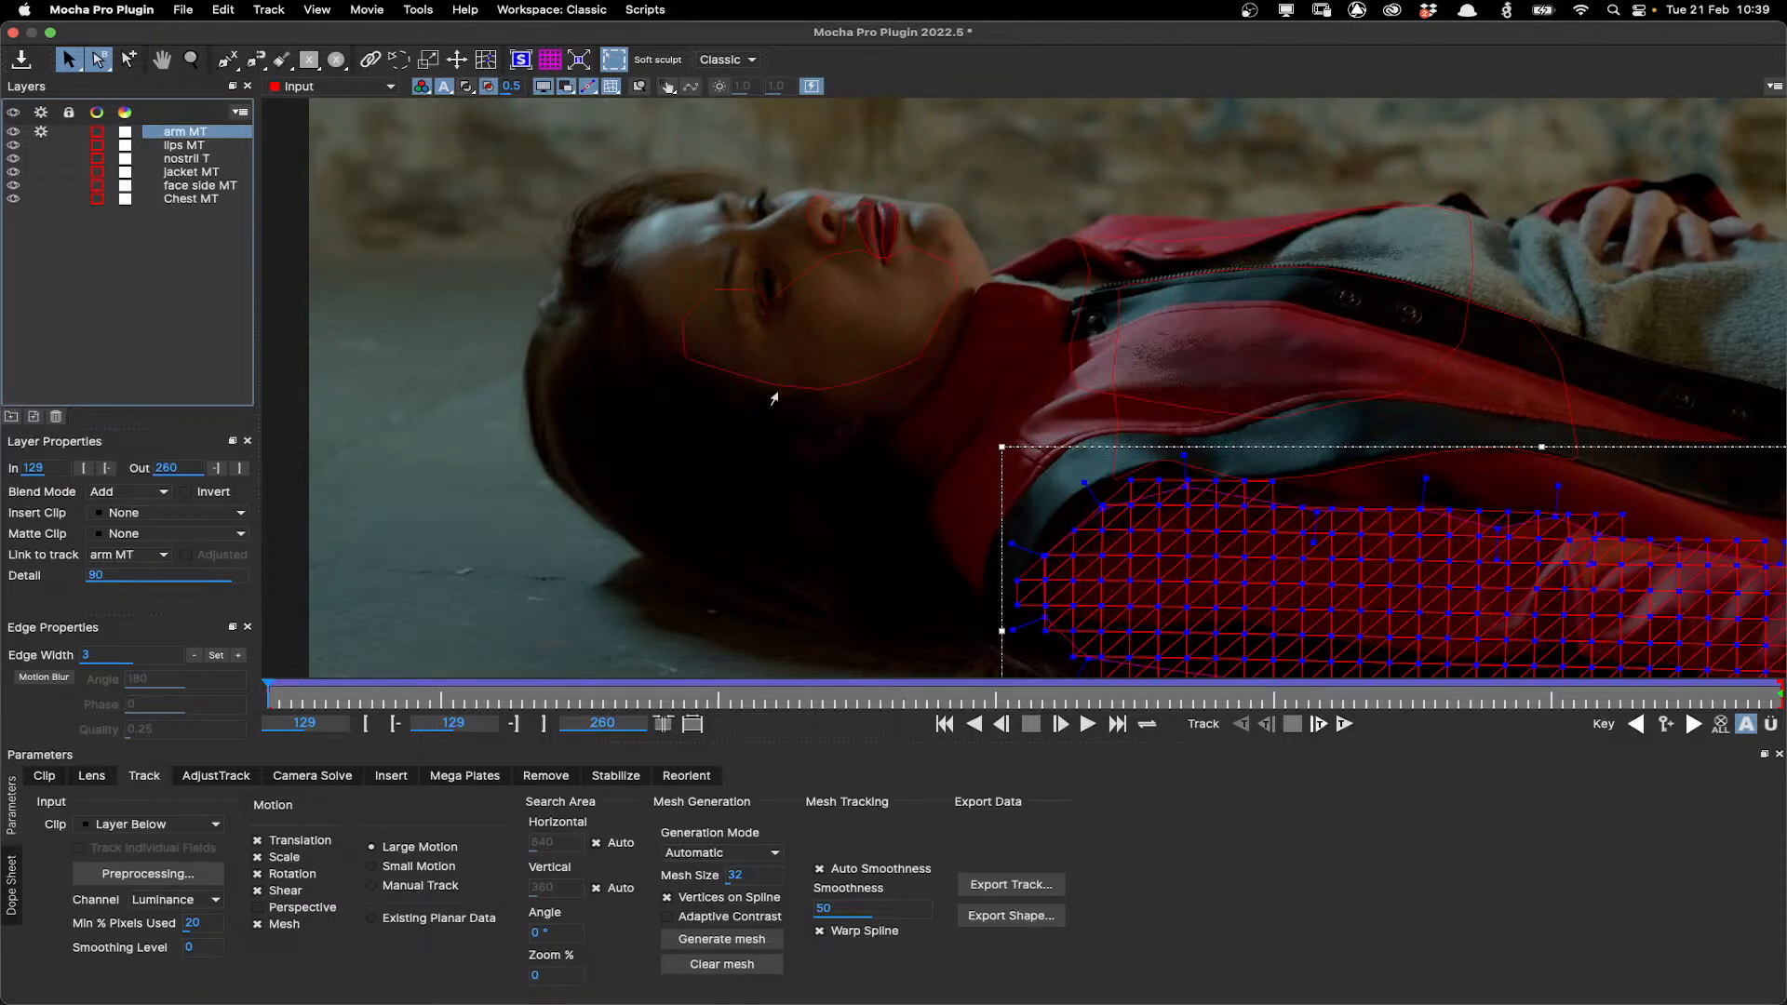
pyautogui.click(802, 310)
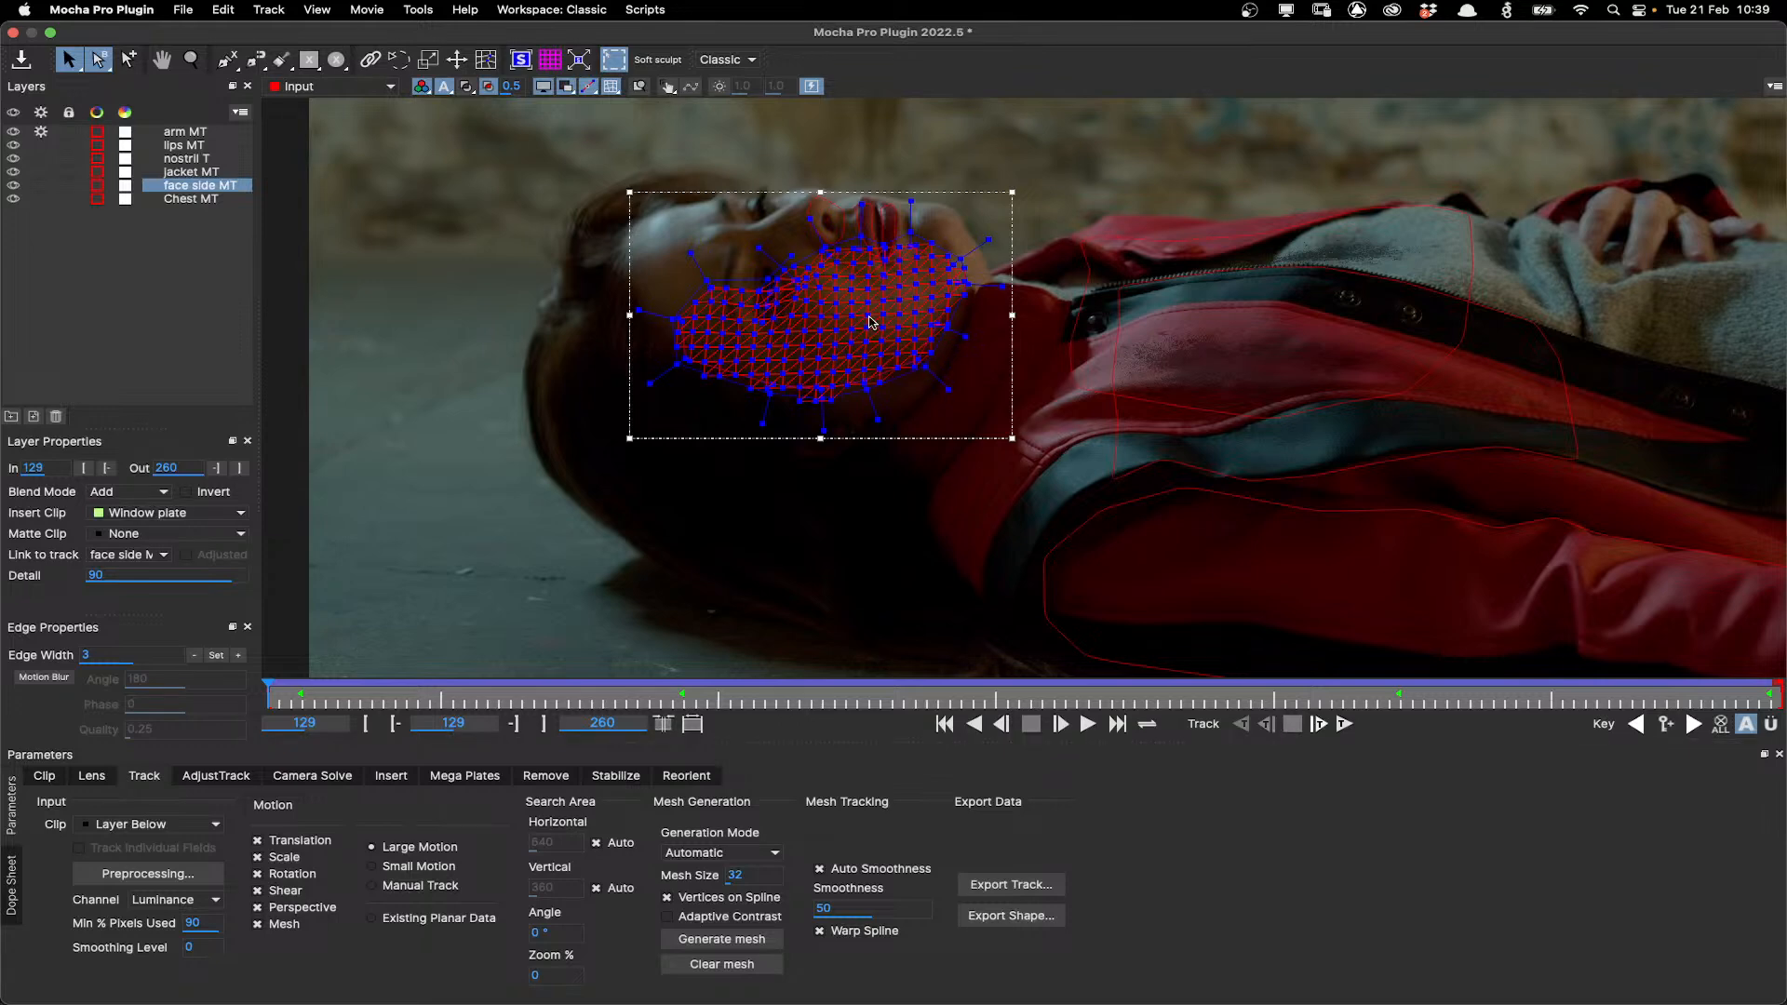
pyautogui.scroll(2, 871, 322)
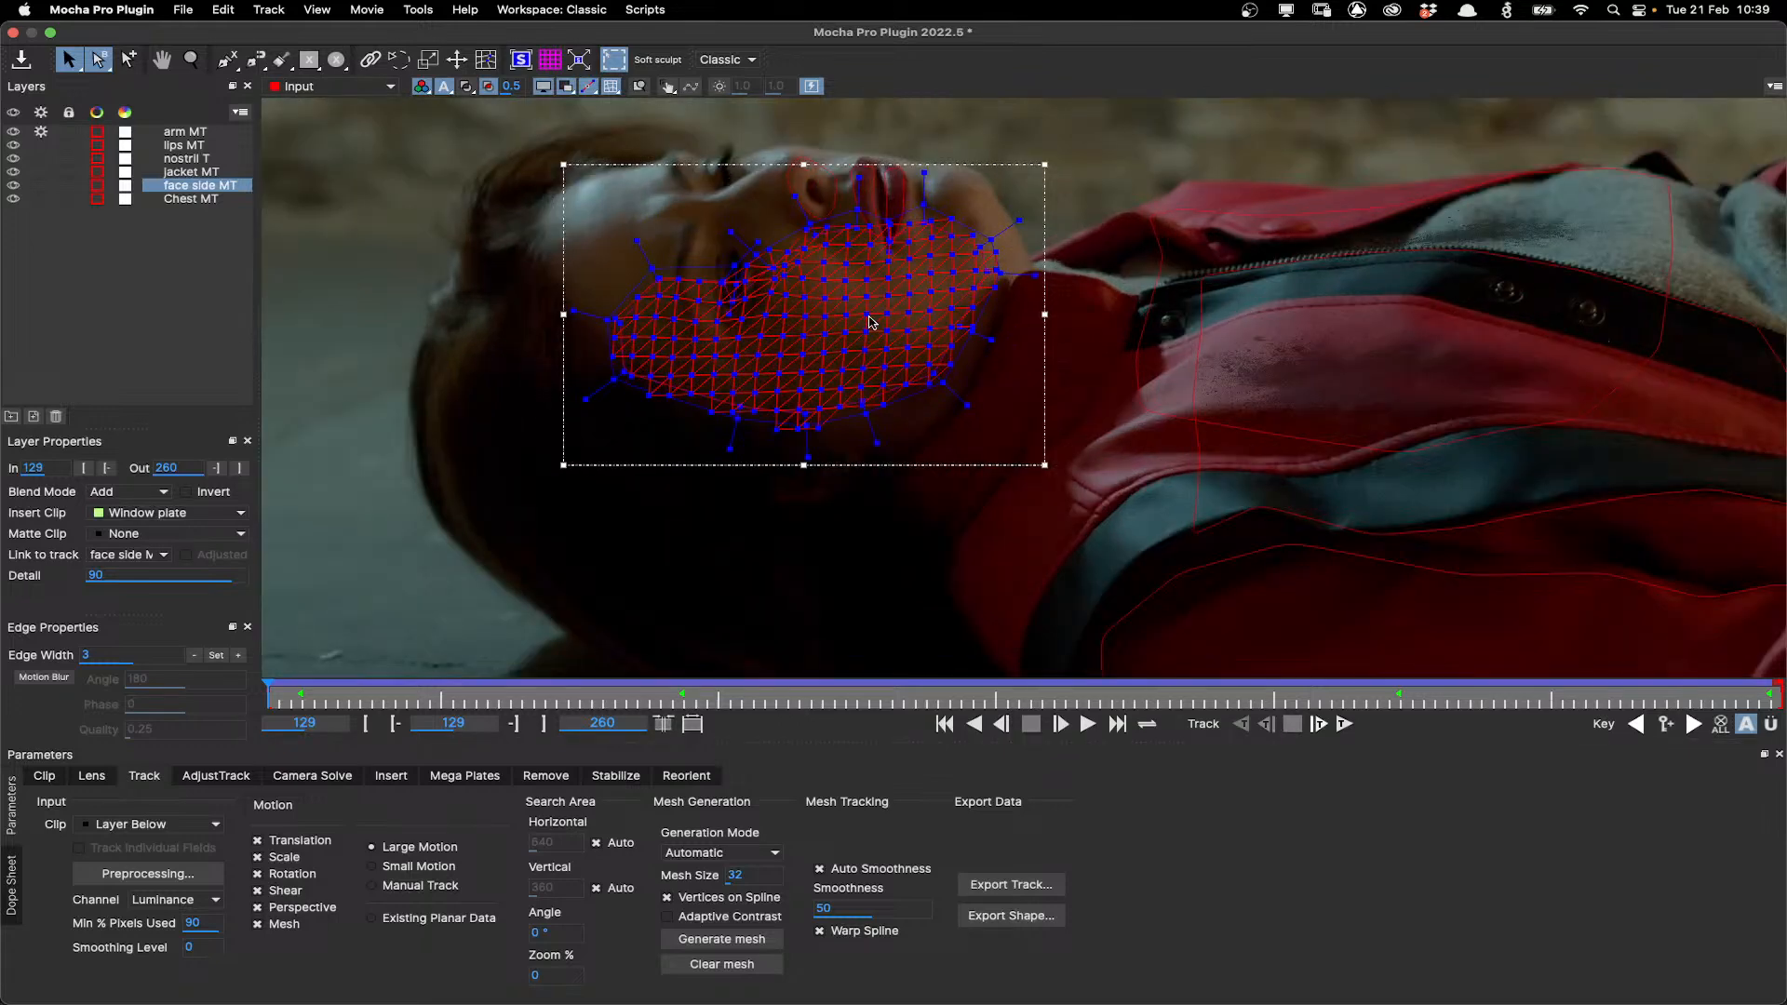
pyautogui.scroll(1, 871, 322)
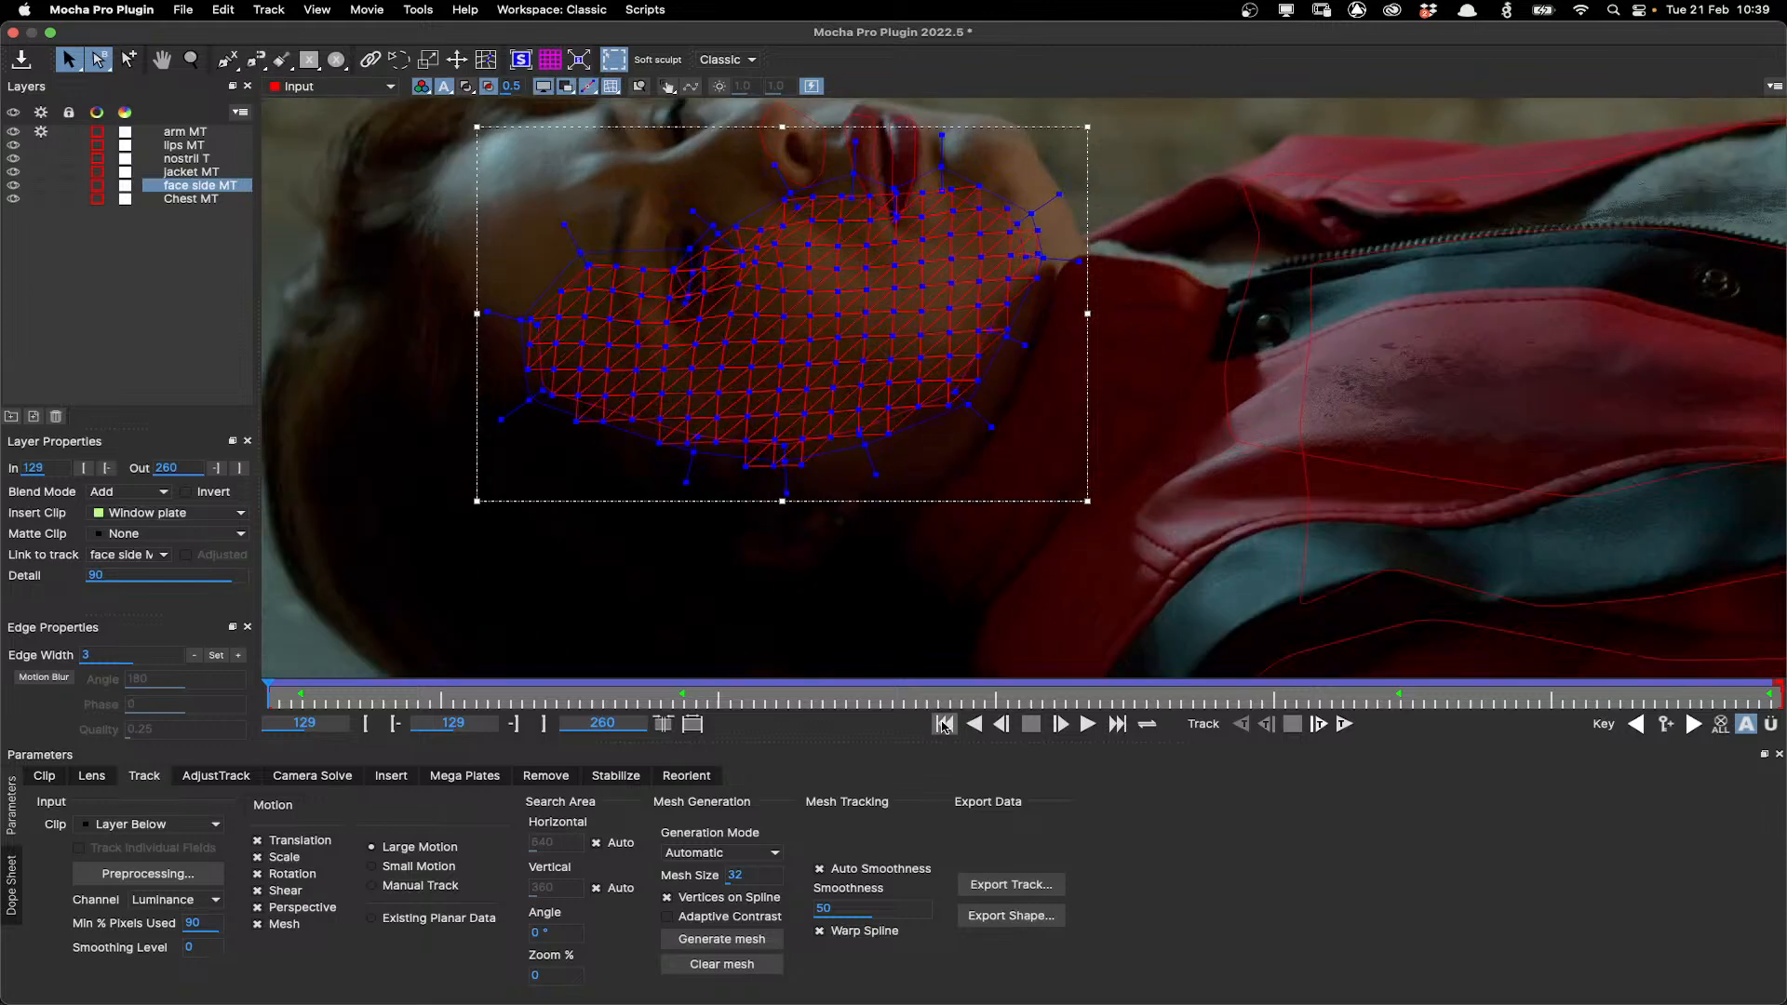
pyautogui.click(1118, 724)
pyautogui.click(1638, 730)
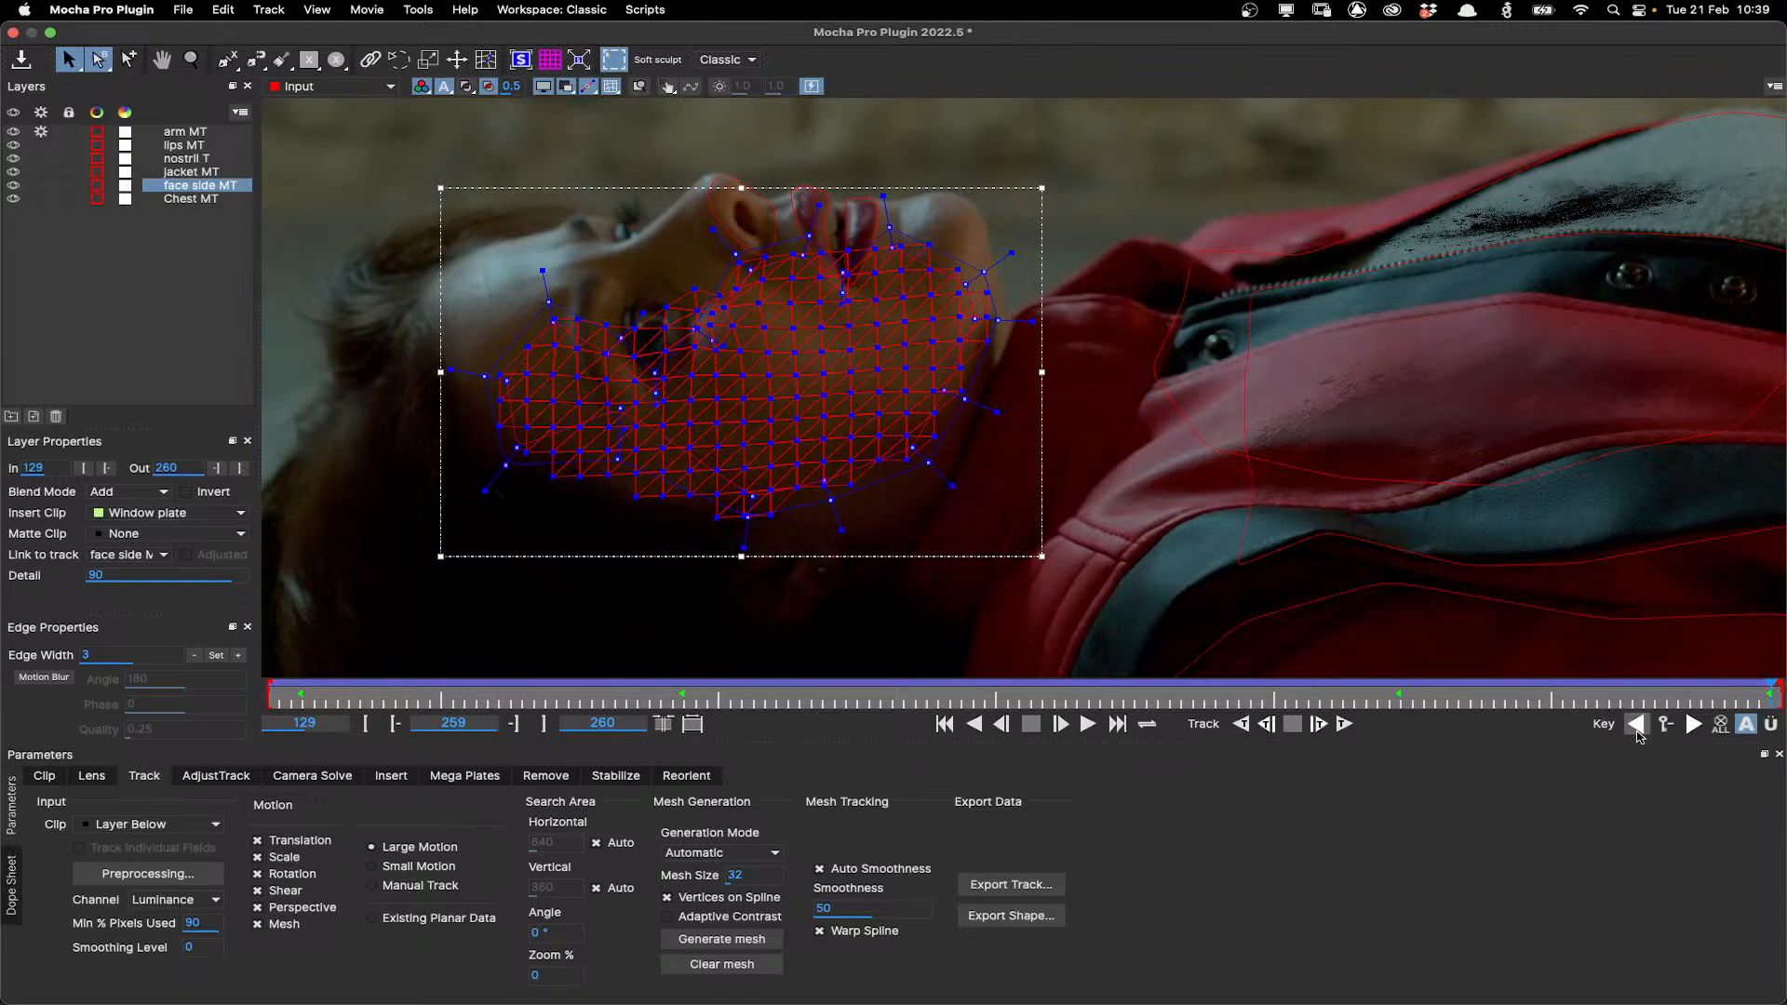
pyautogui.click(1637, 730)
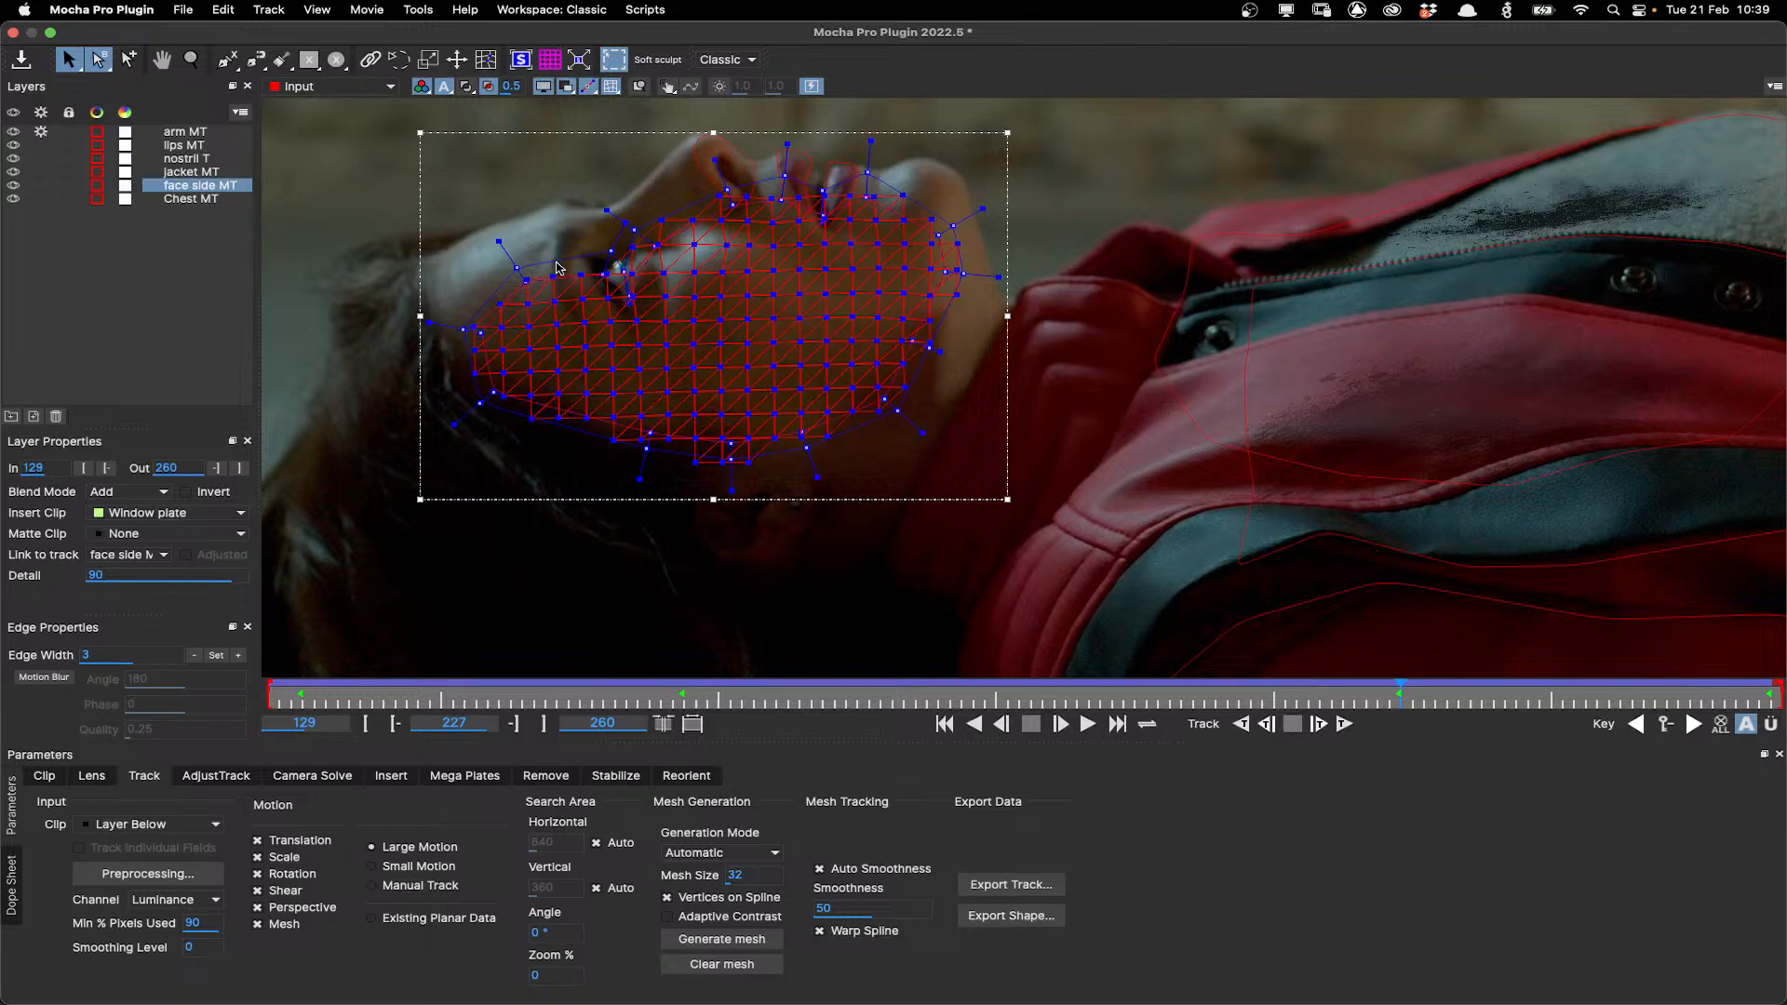
# Regenerate the face side layer's mesh using the Uniform generation mode.
pyautogui.click(752, 852)
pyautogui.click(883, 797)
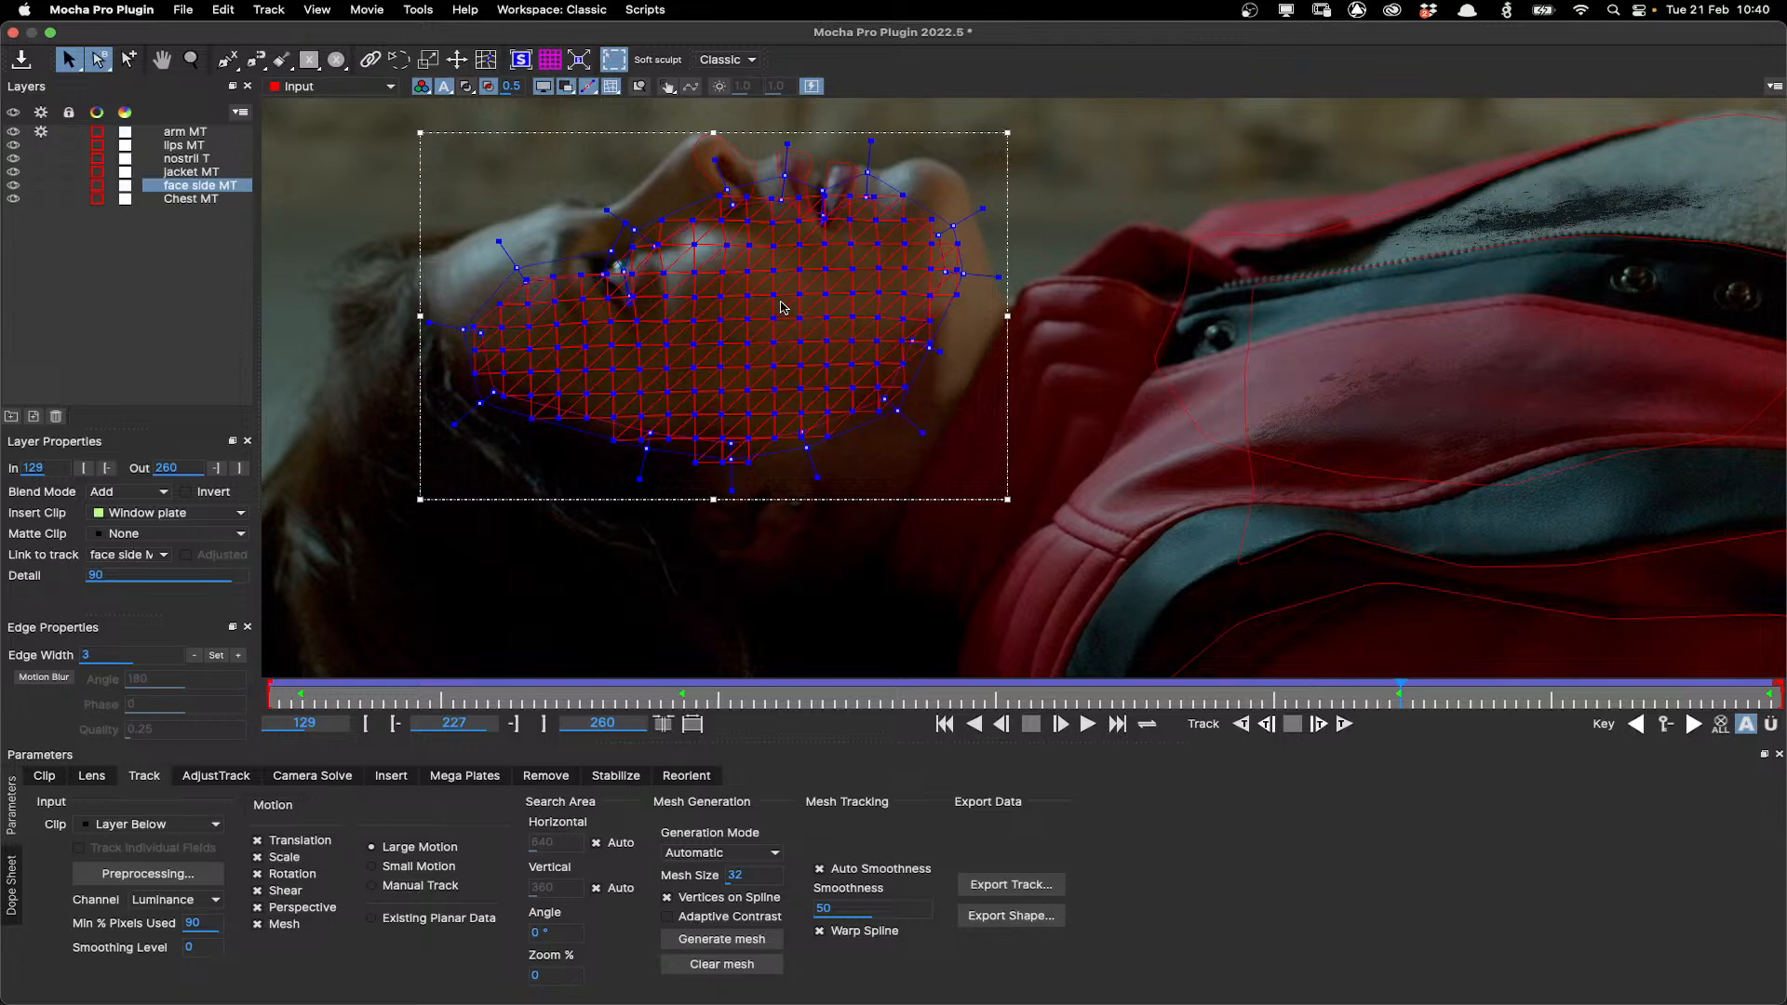
pyautogui.click(759, 946)
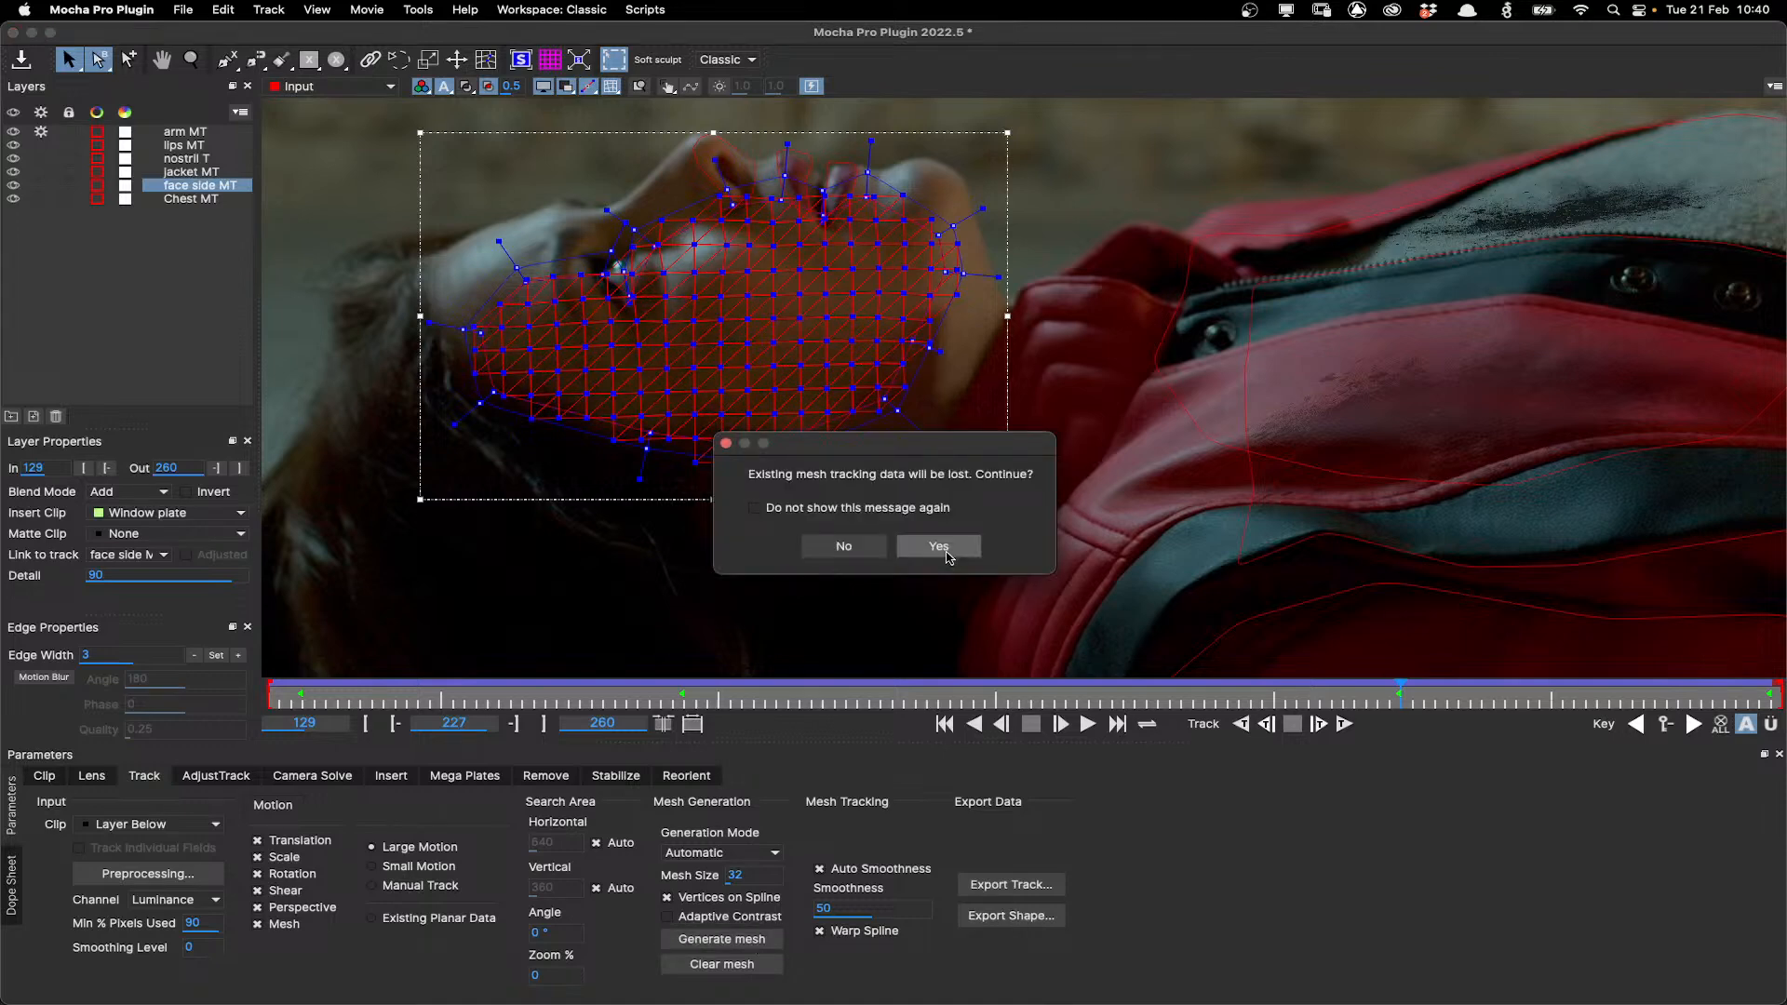
pyautogui.click(948, 557)
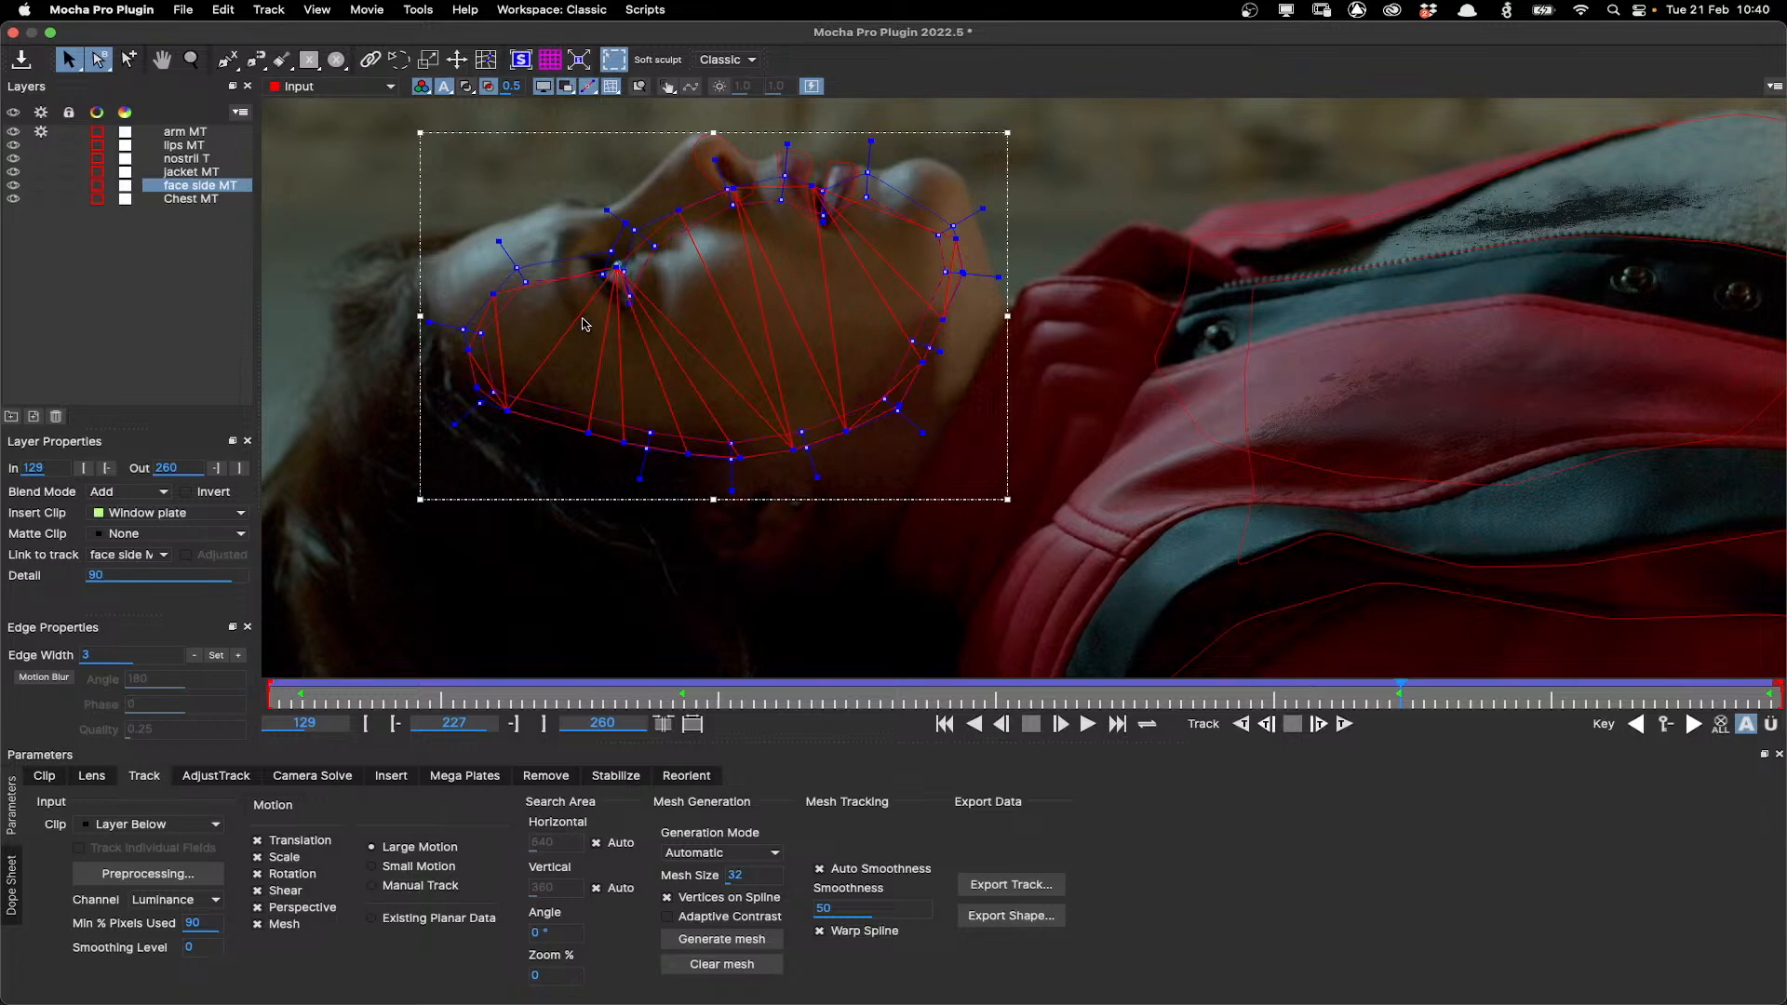
pyautogui.click(732, 852)
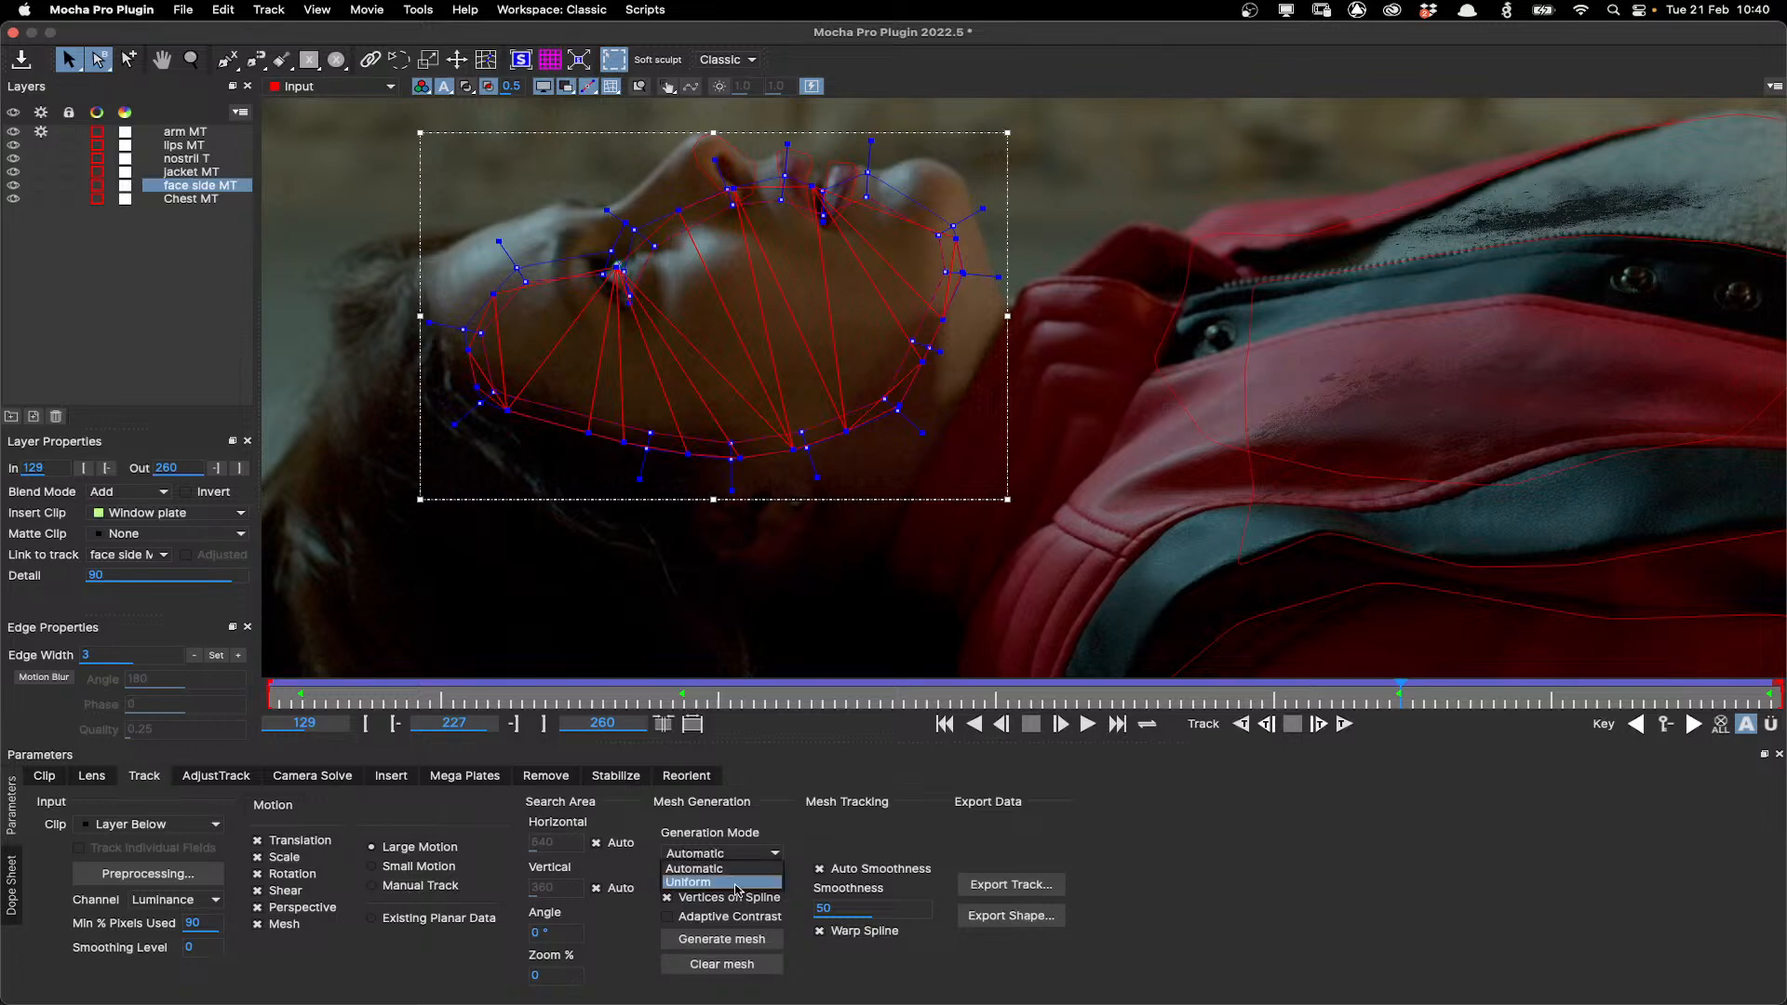
pyautogui.click(734, 882)
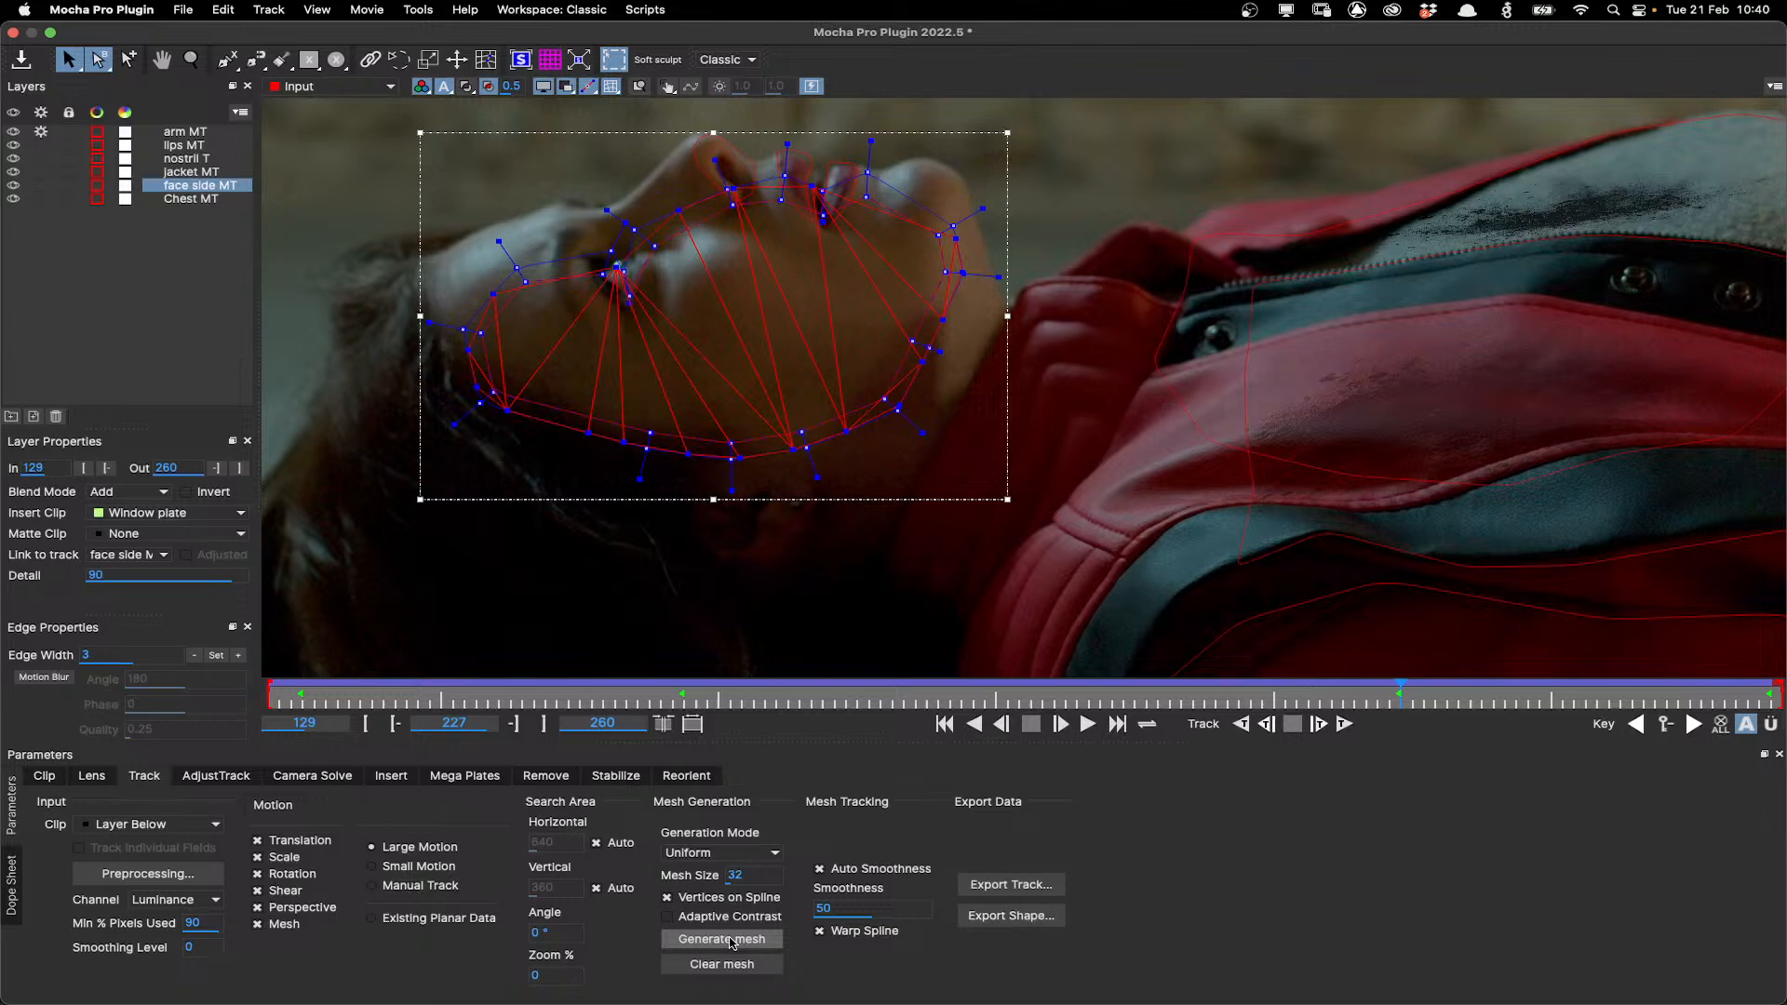
pyautogui.click(732, 940)
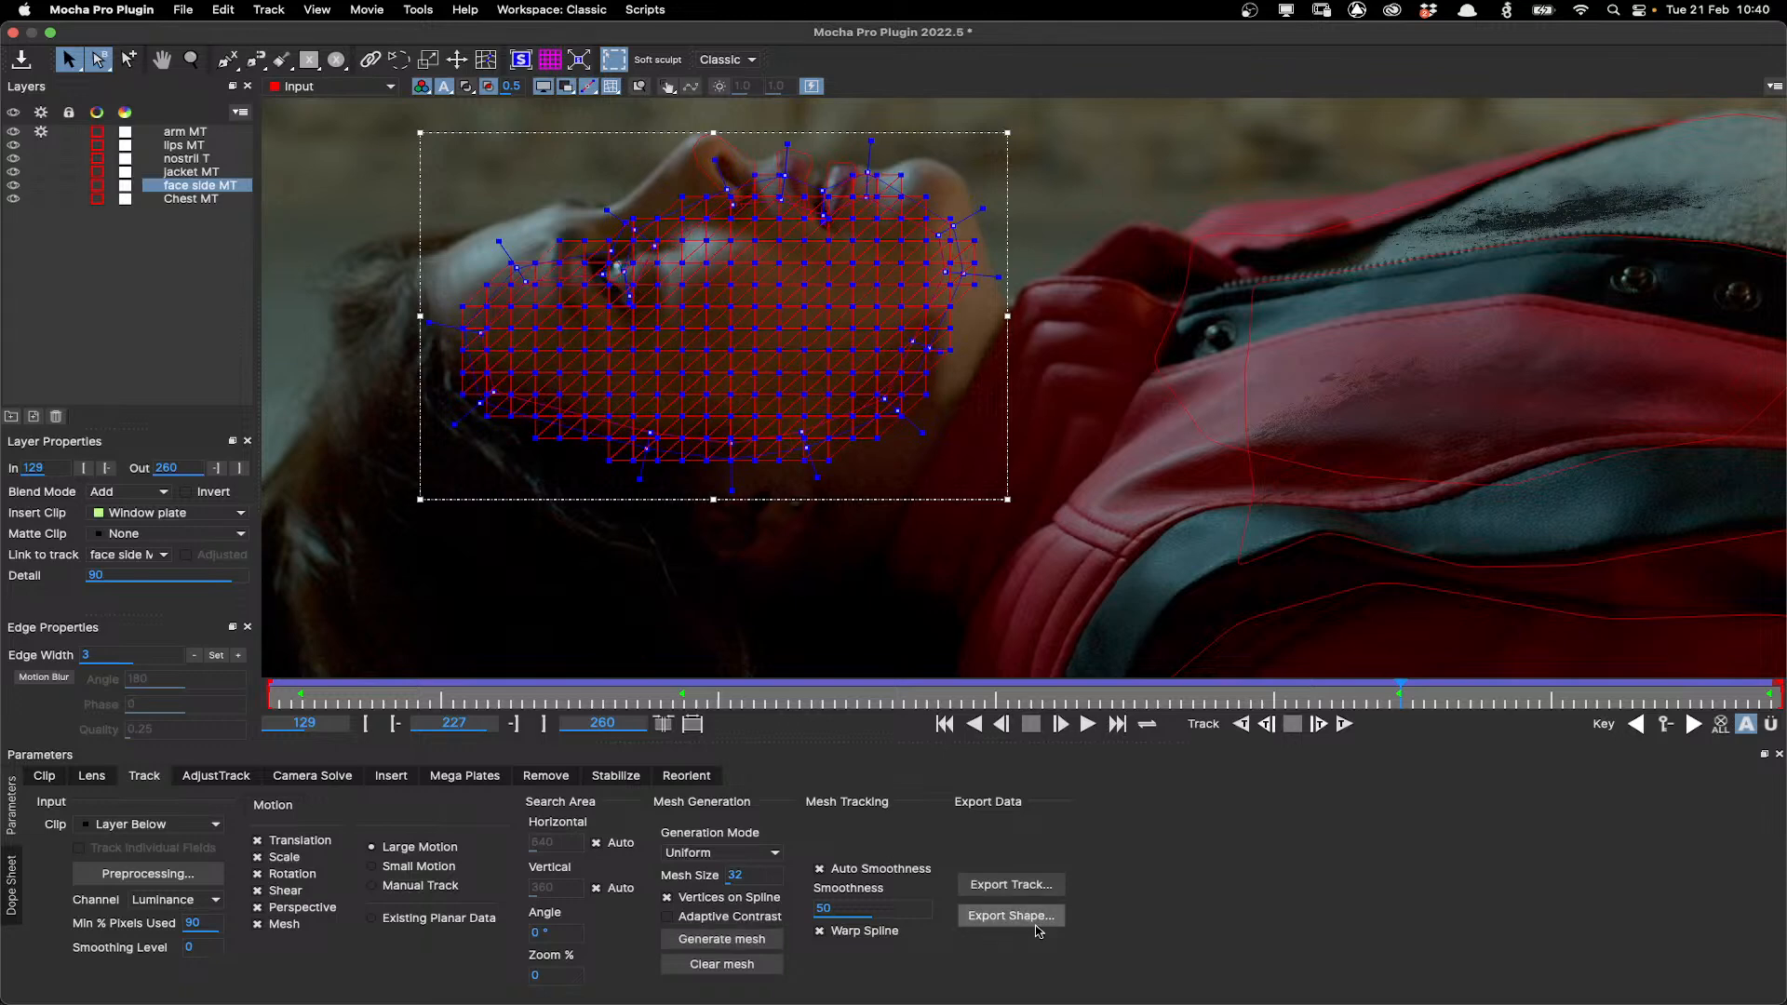
# Cancel the shape export and close the Mocha UI without saving the changes.
pyautogui.click(1028, 890)
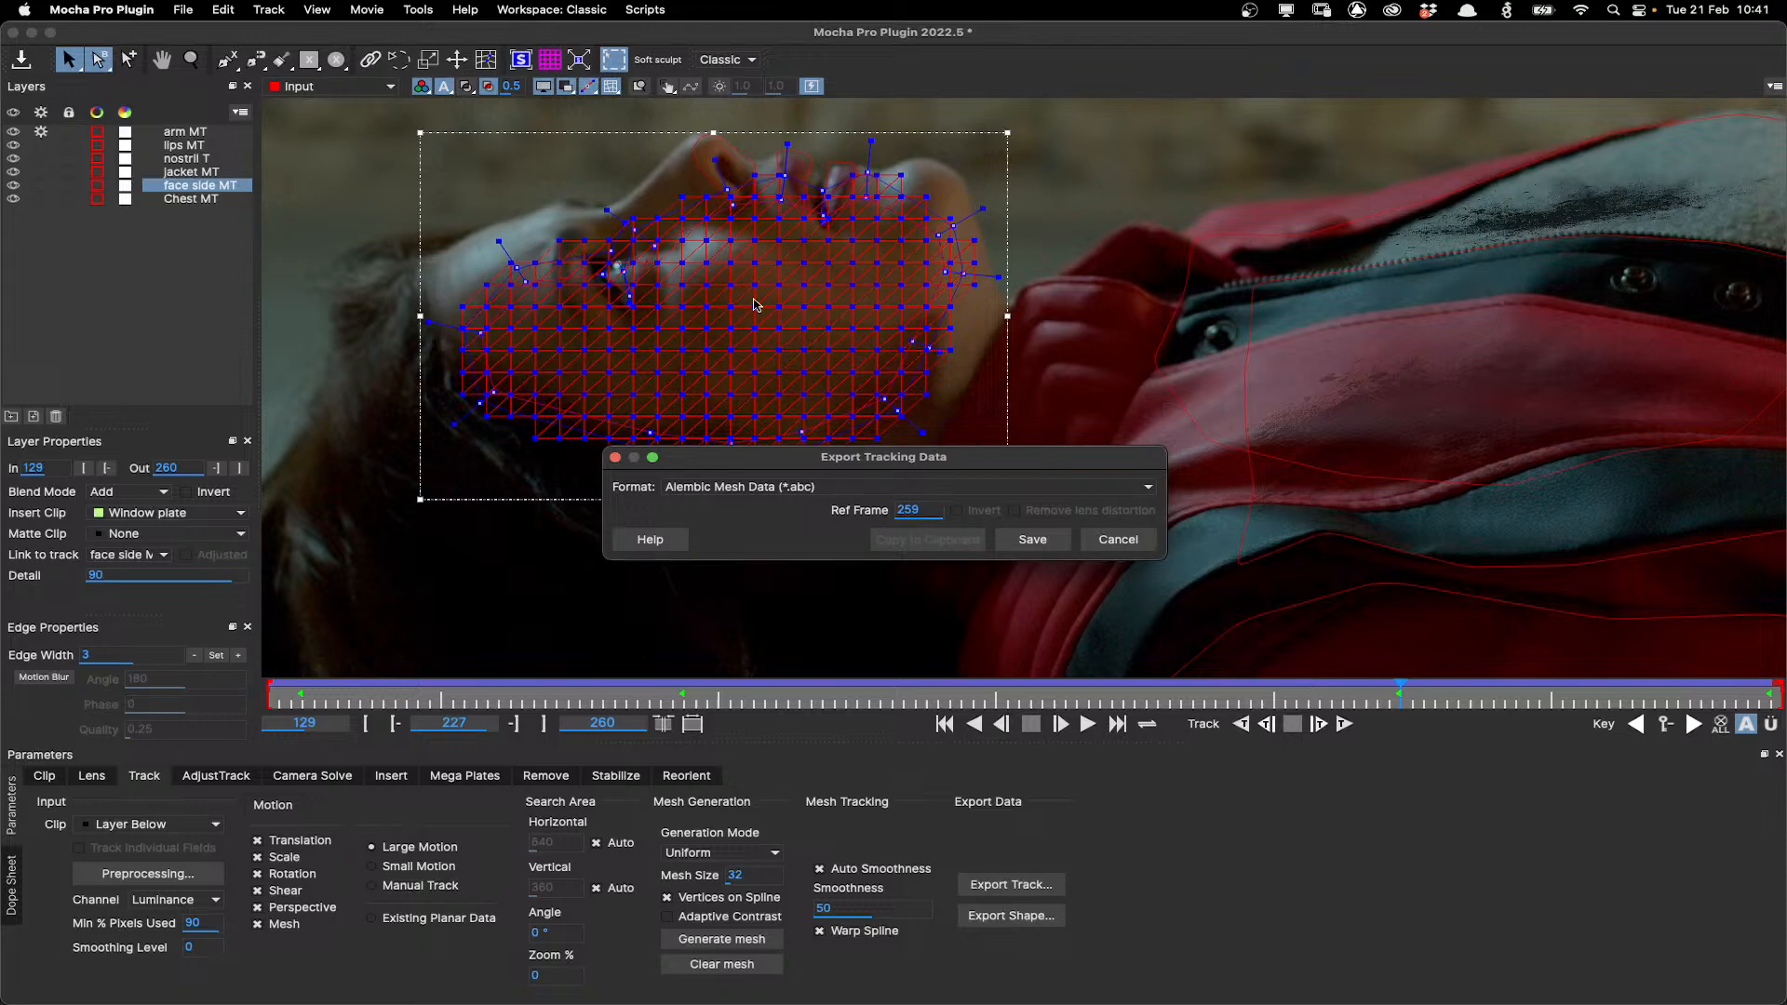
pyautogui.press('Escape')
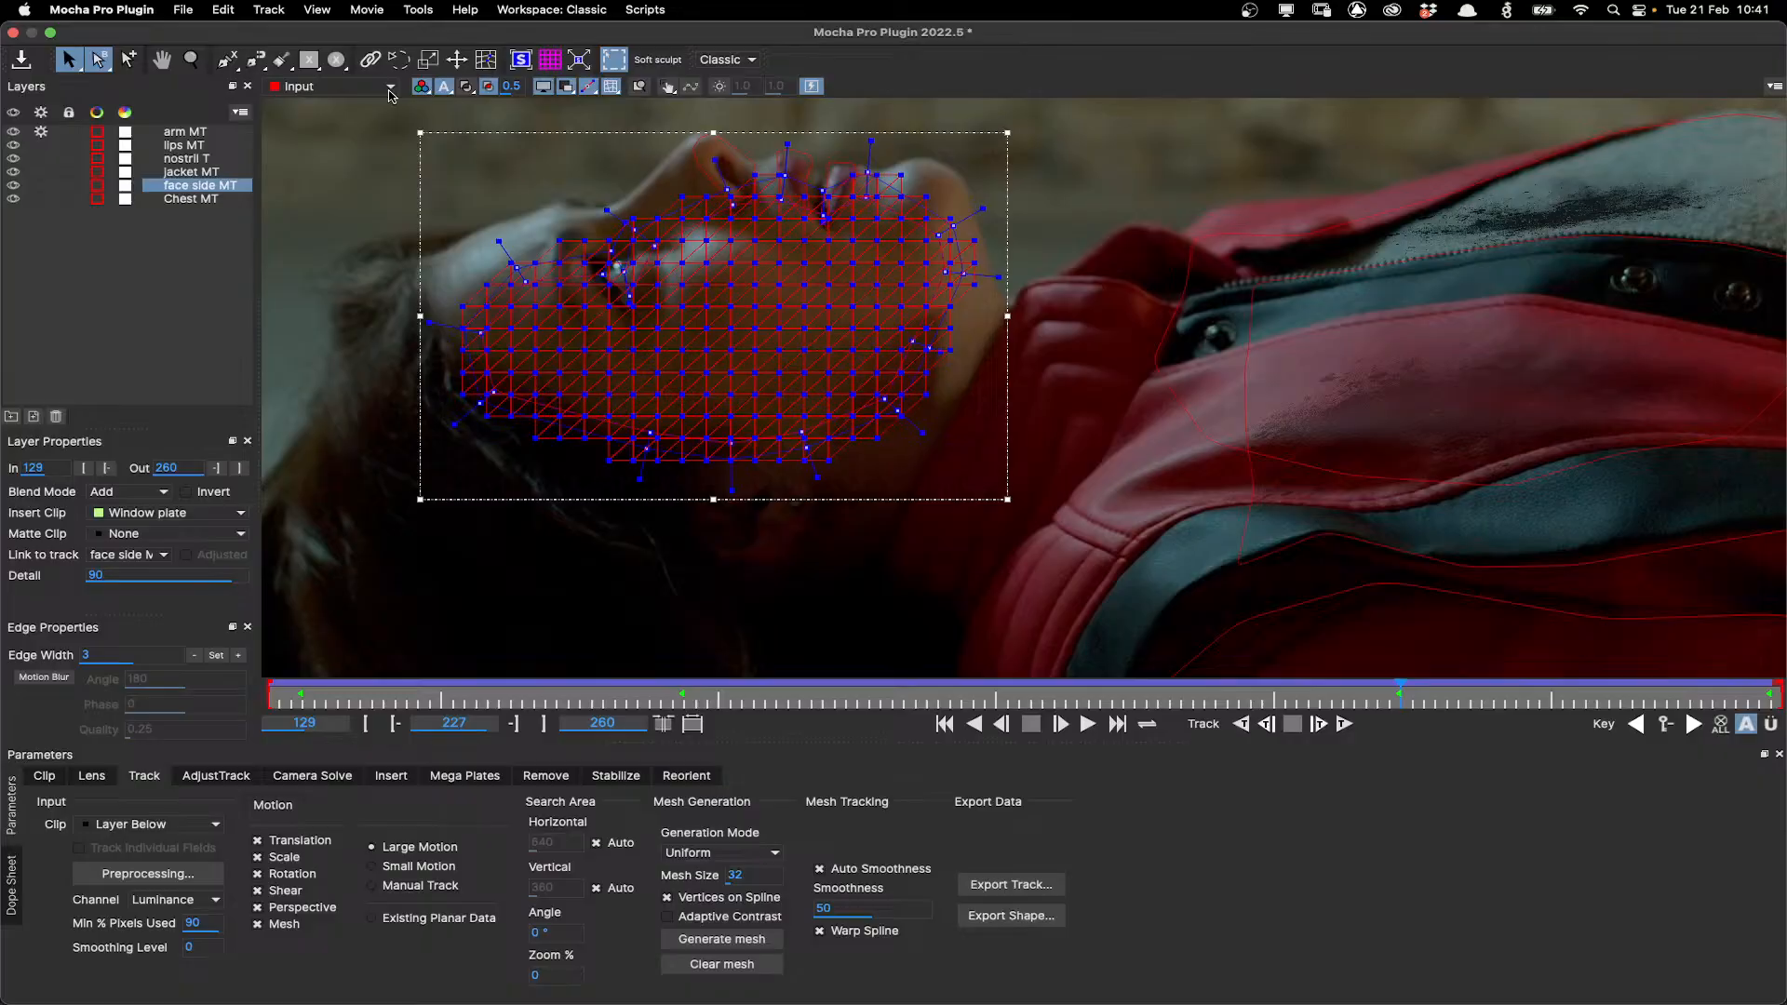
pyautogui.click(13, 32)
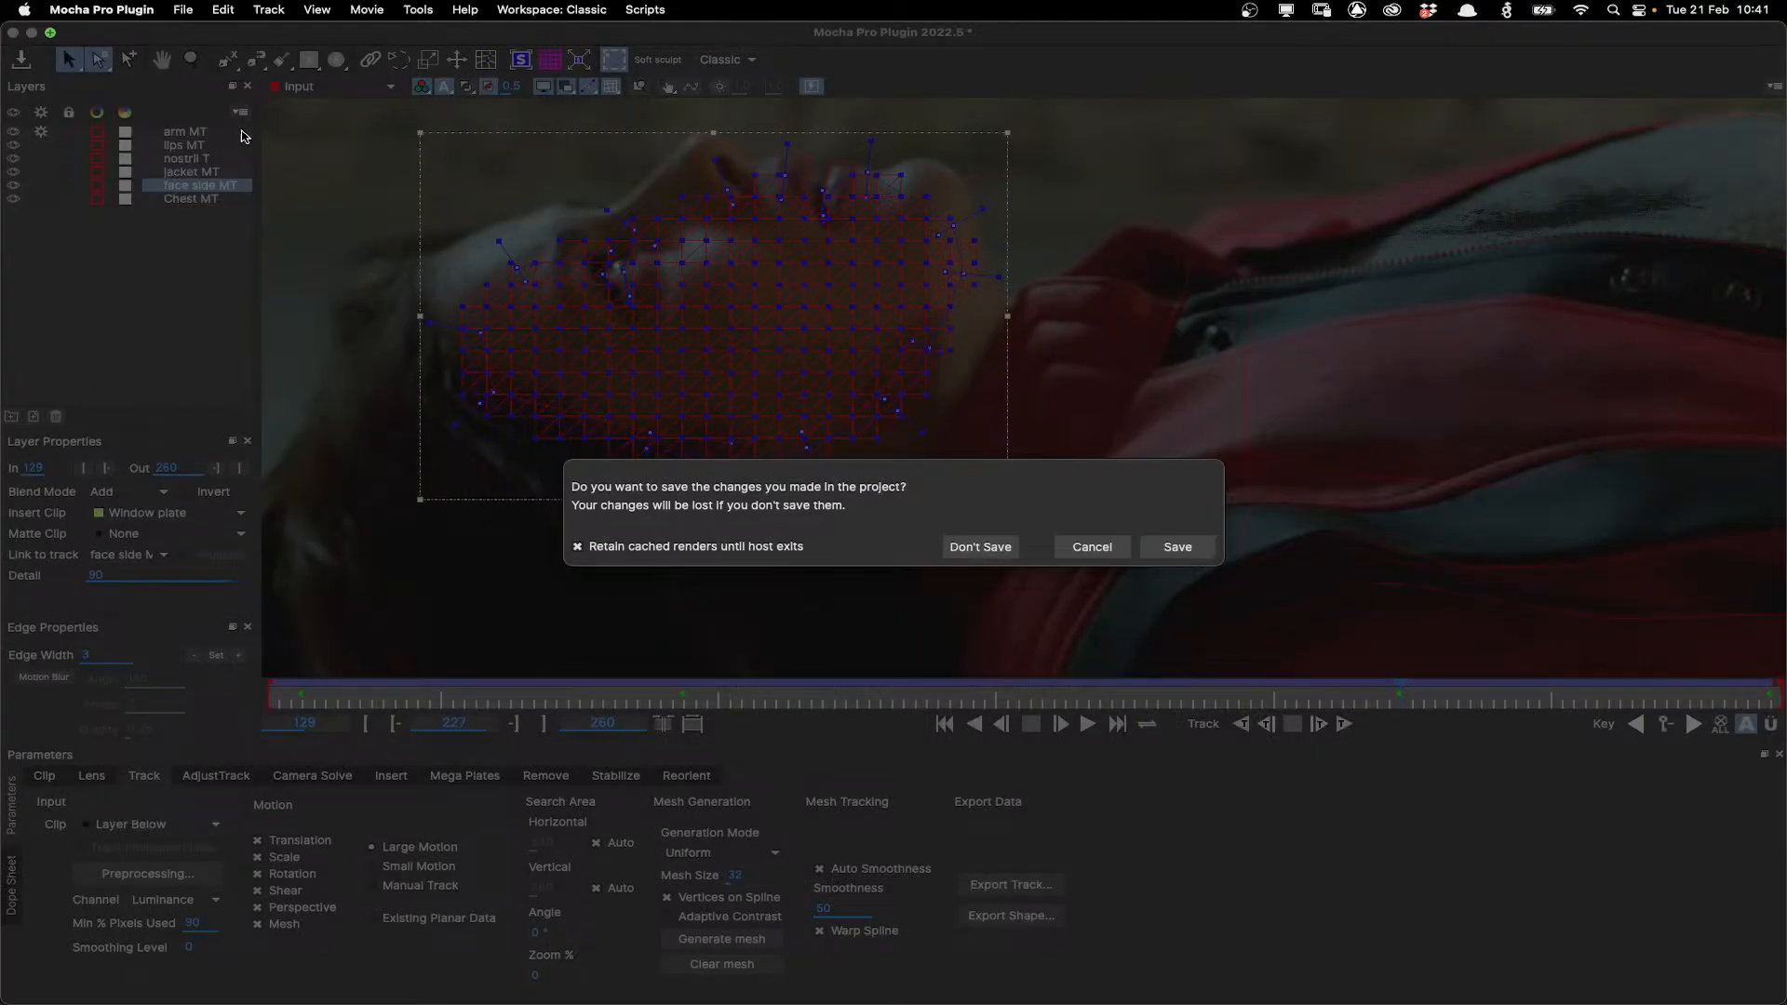
pyautogui.click(992, 551)
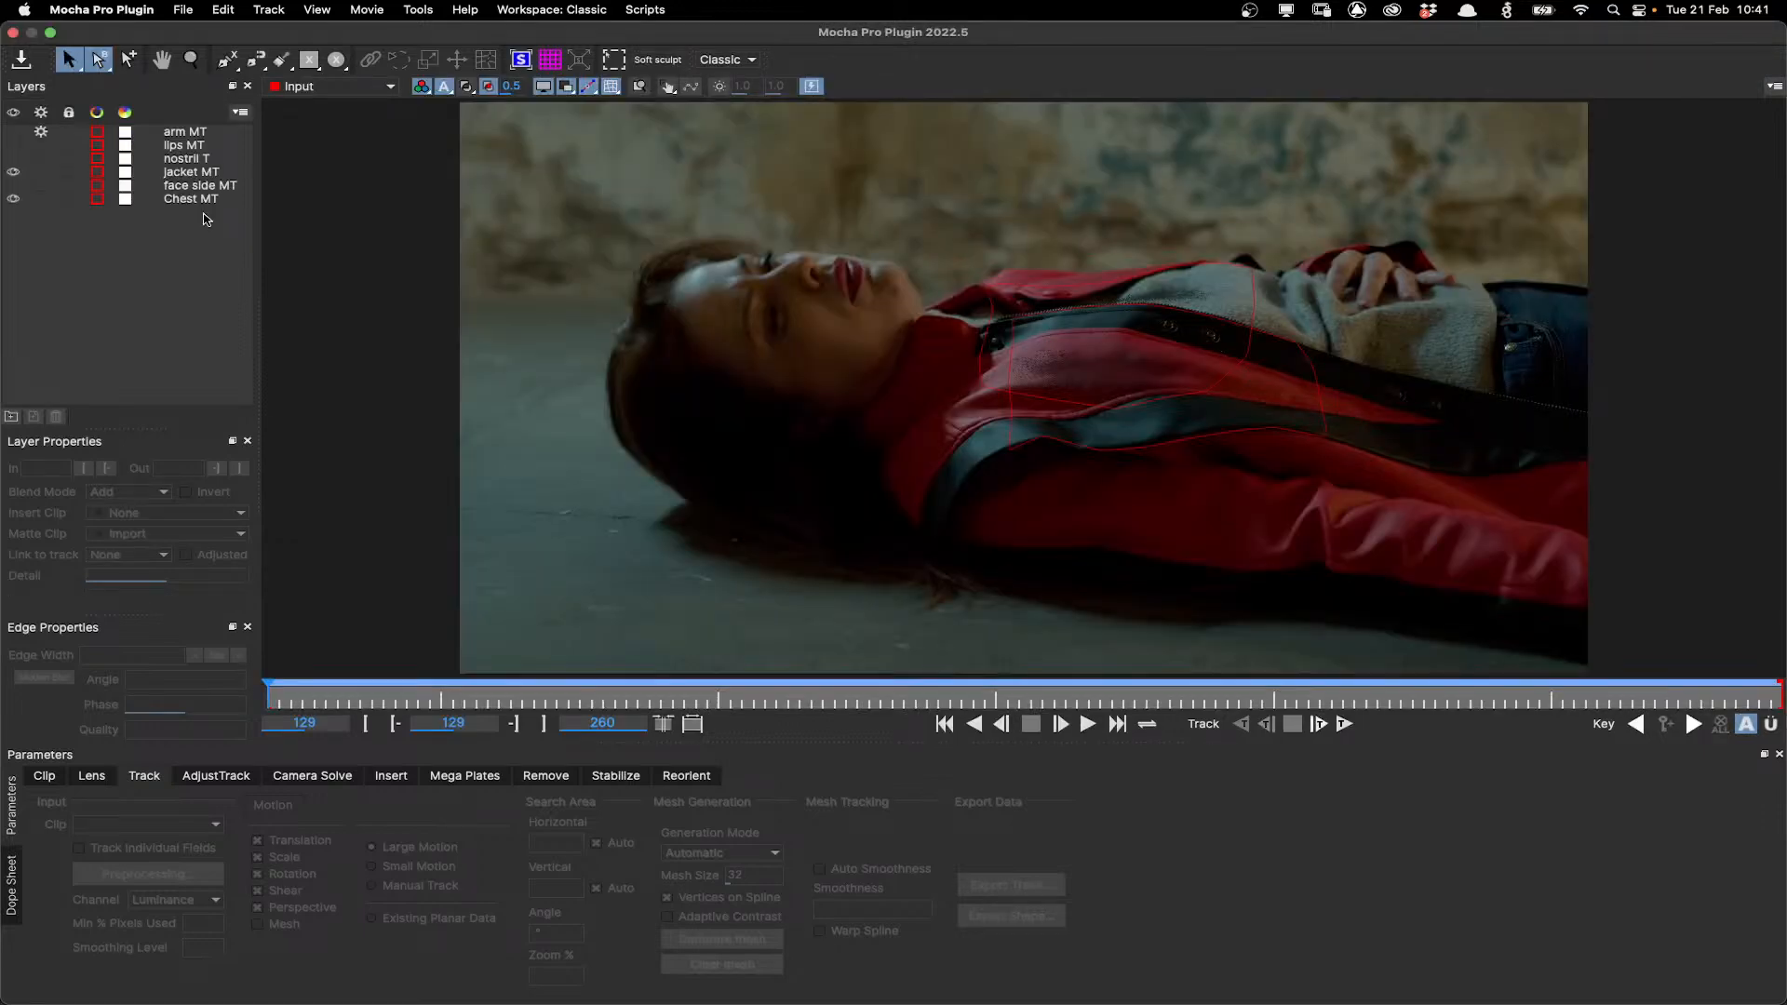
# Select the face side MT layer and turn visibility back on for the jacket, face side and Chest layers.
pyautogui.click(198, 186)
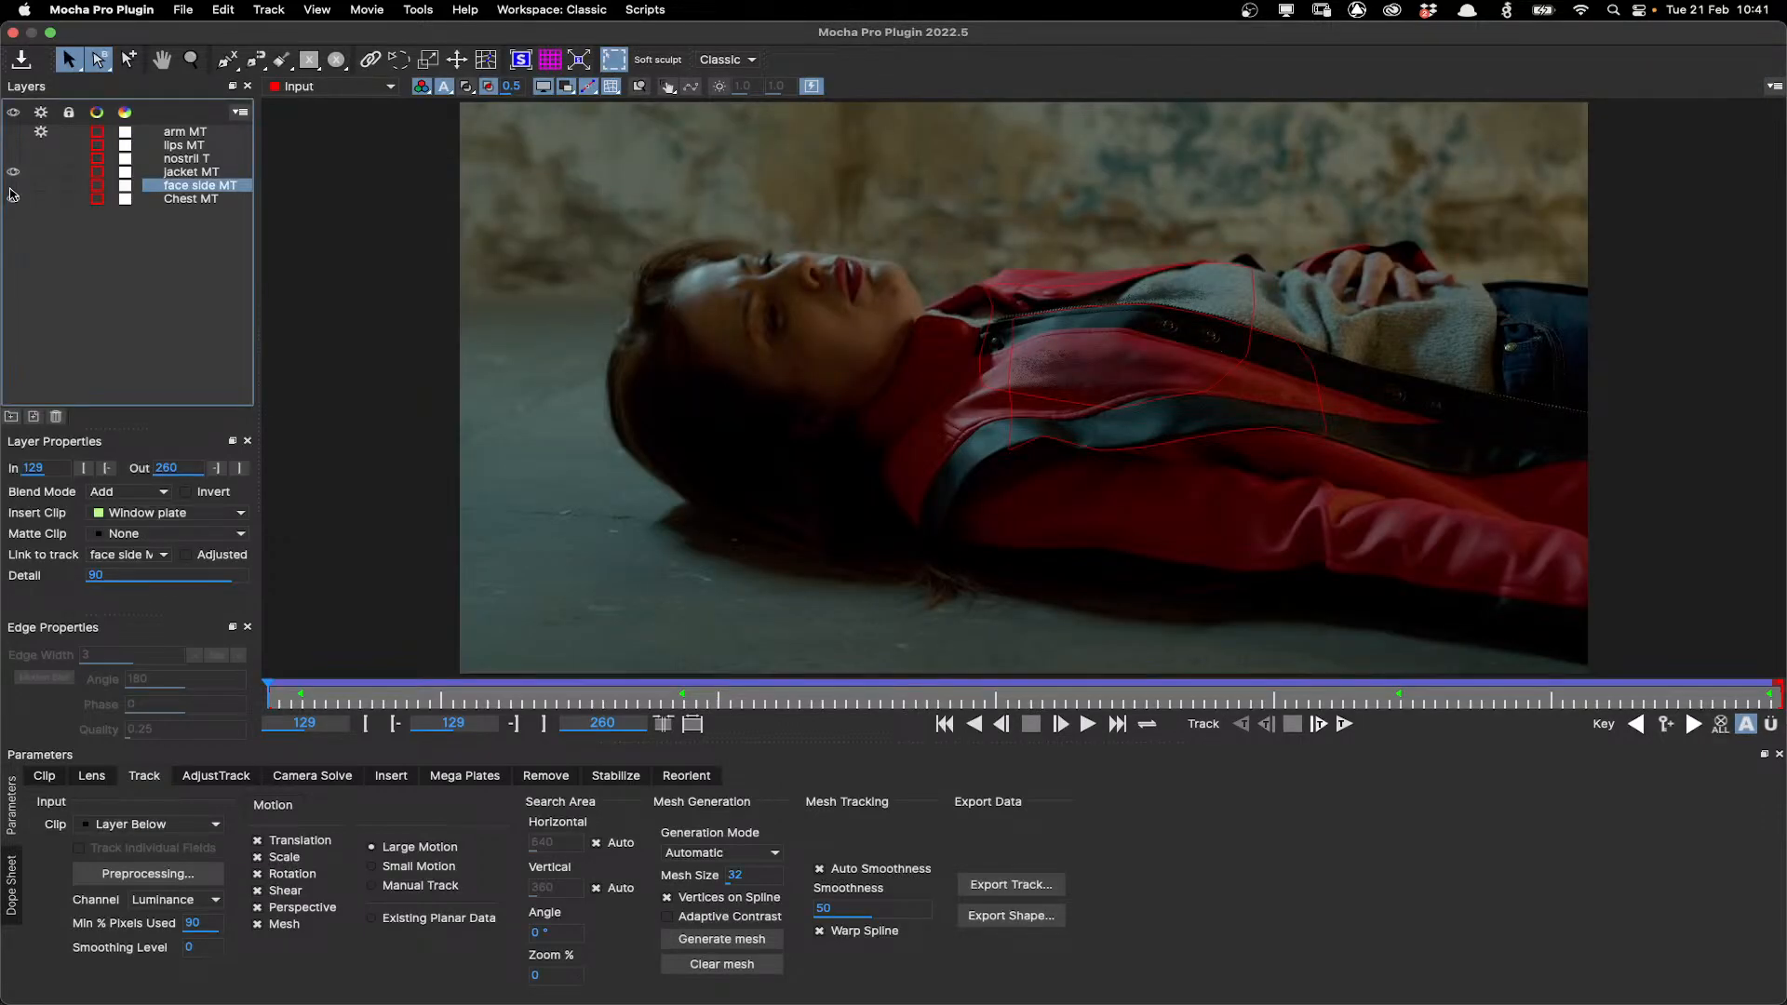
pyautogui.moveTo(10, 186); pyautogui.dragTo(12, 198)
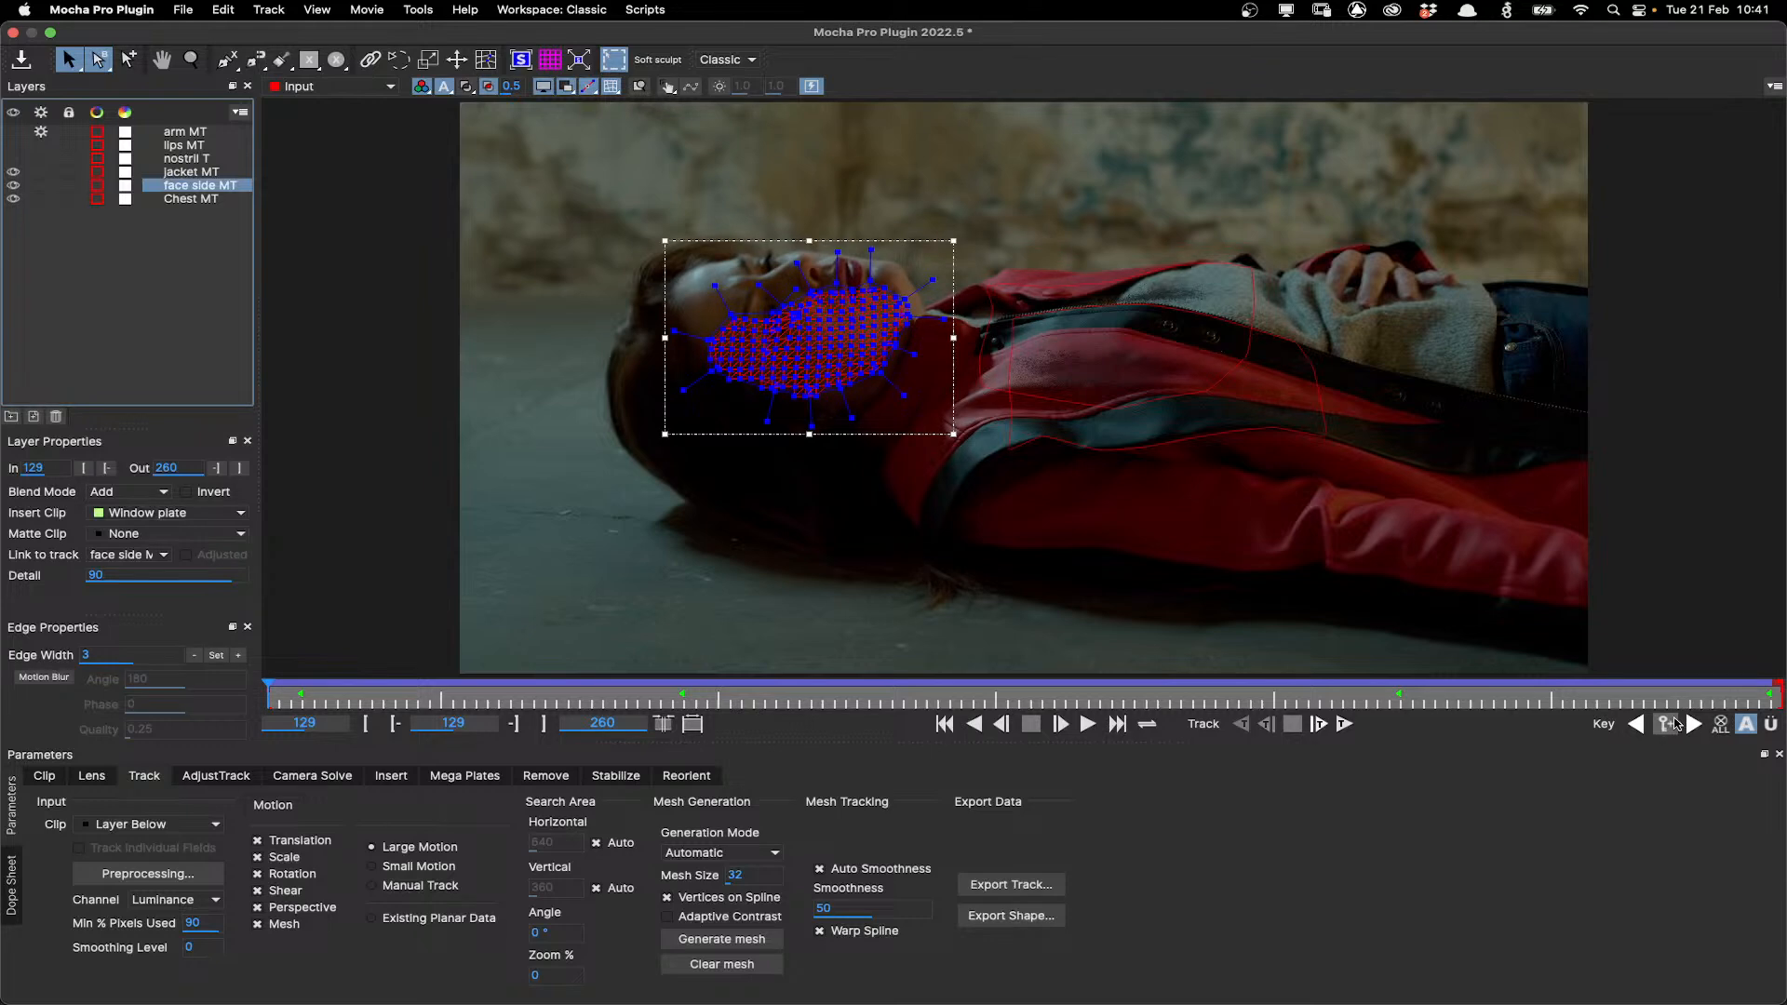
# Step through the face side keyframes and play the track with the mesh hidden to review it.
pyautogui.click(1693, 725)
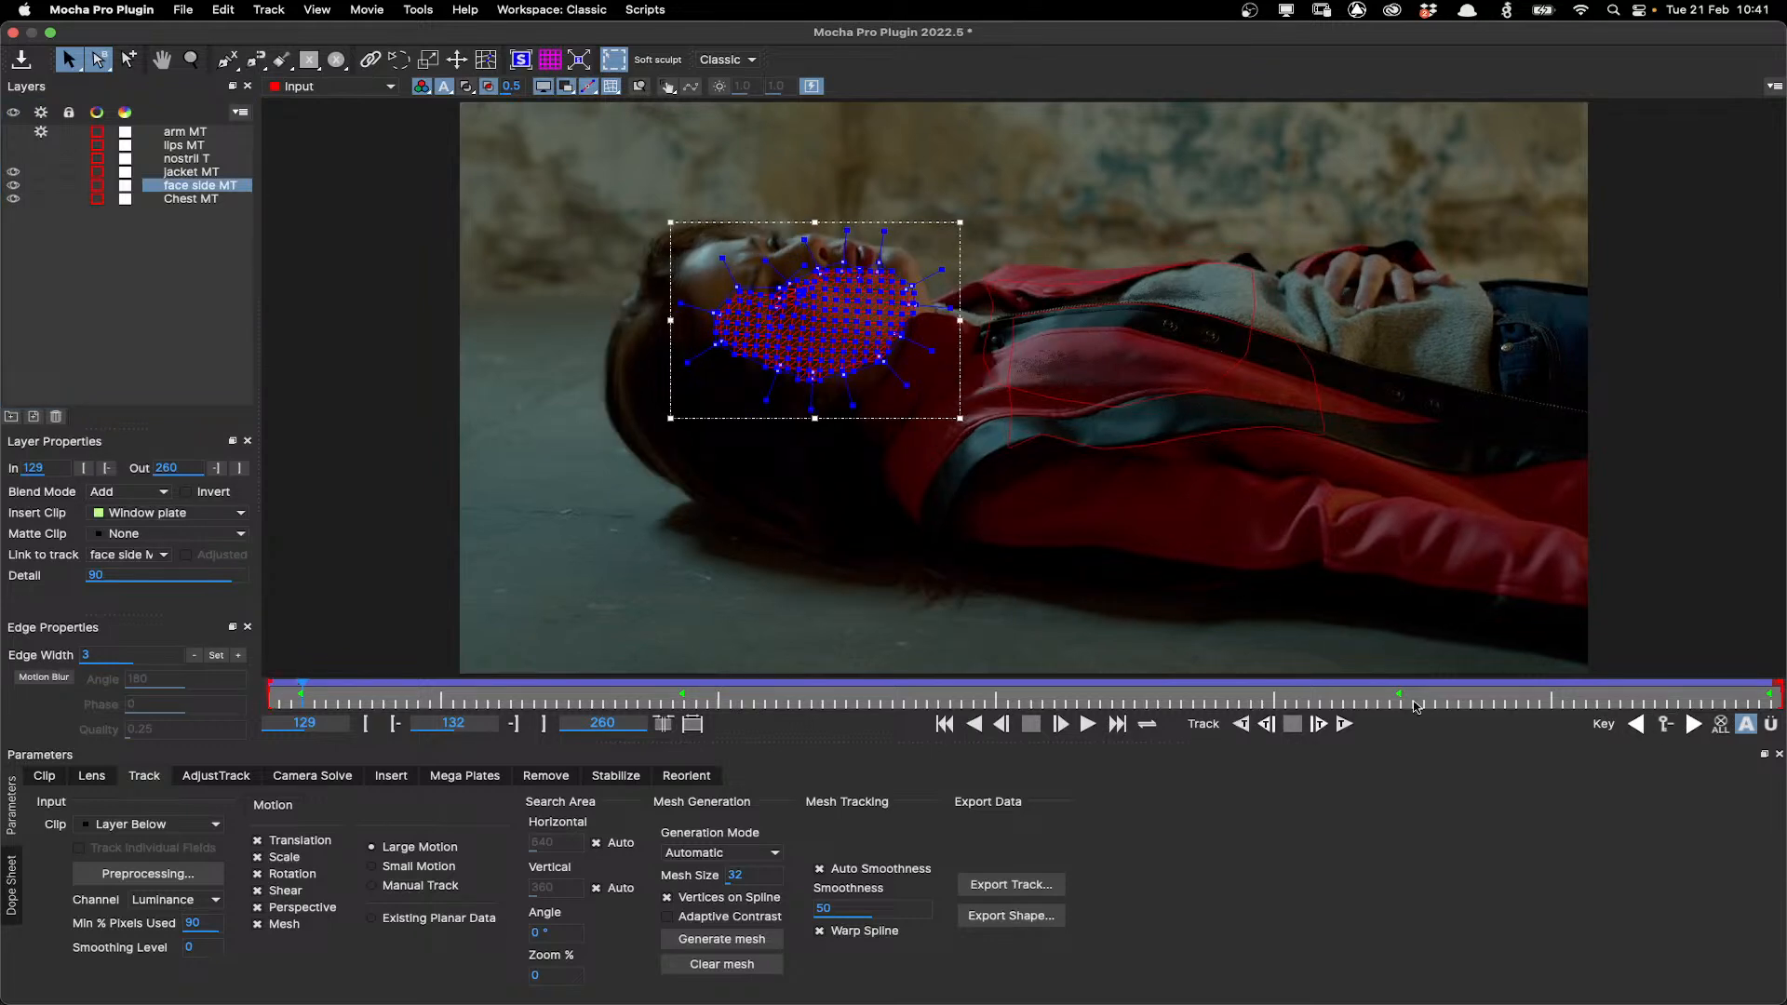
pyautogui.click(1416, 705)
pyautogui.click(1635, 724)
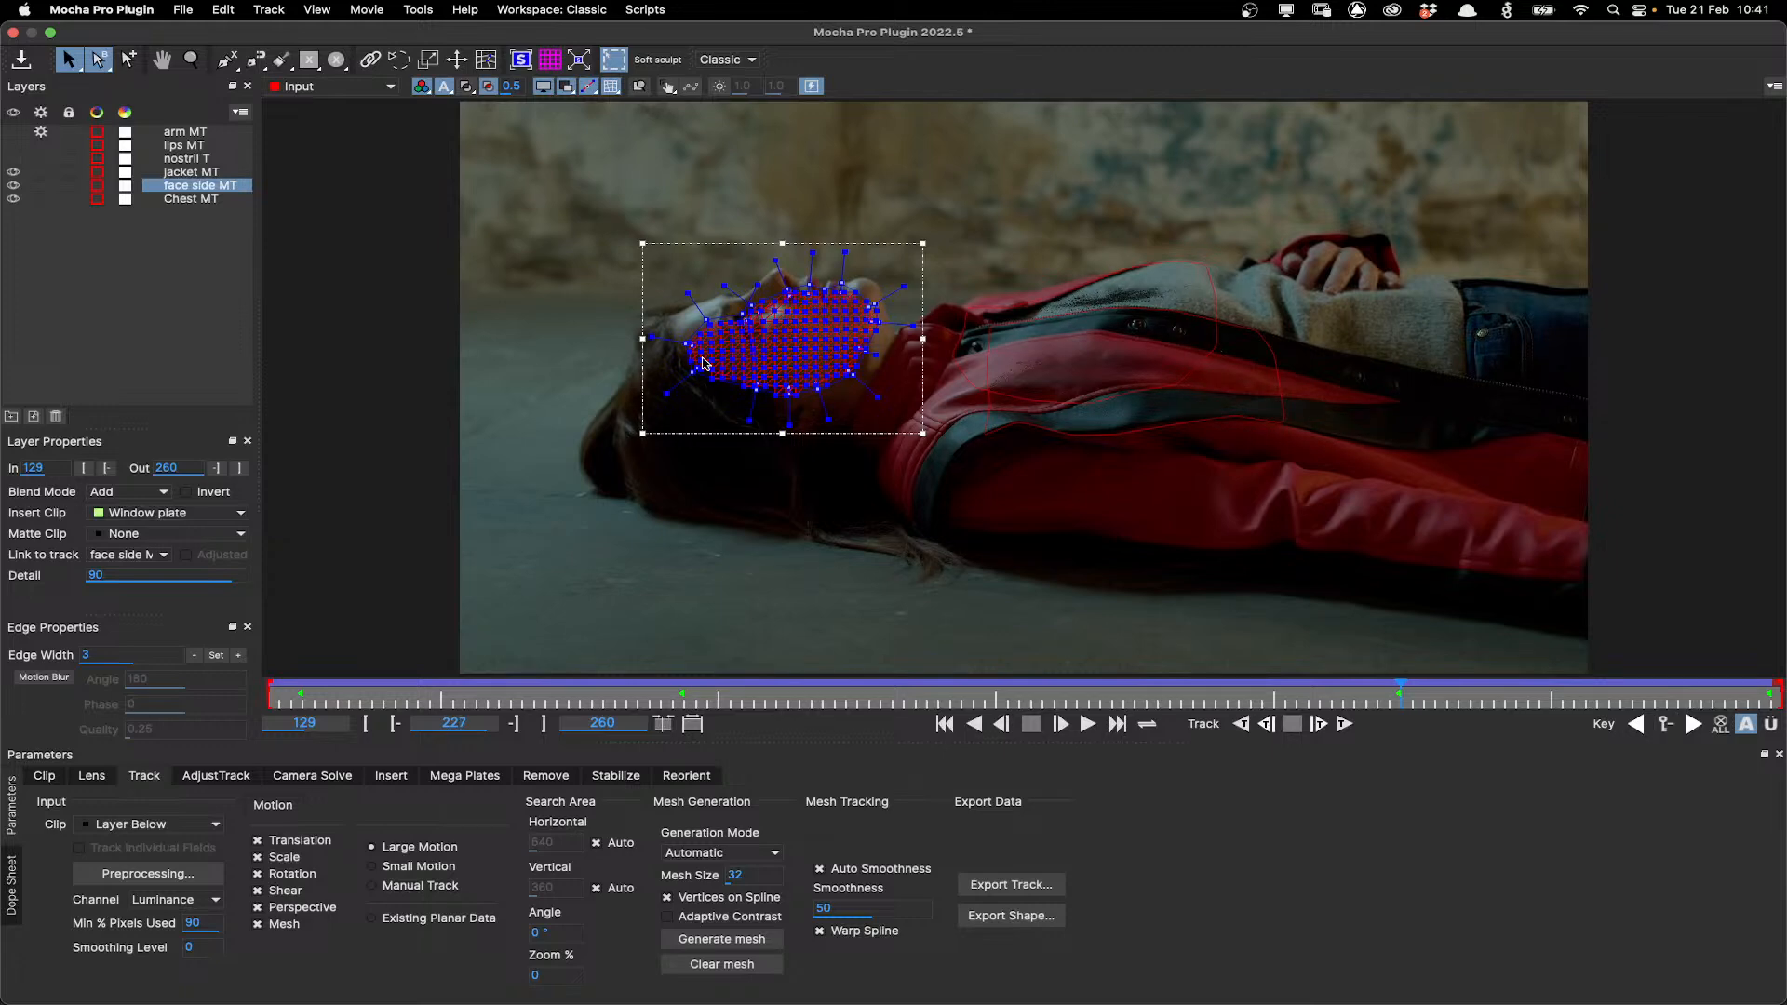
pyautogui.scroll(2, 755, 369)
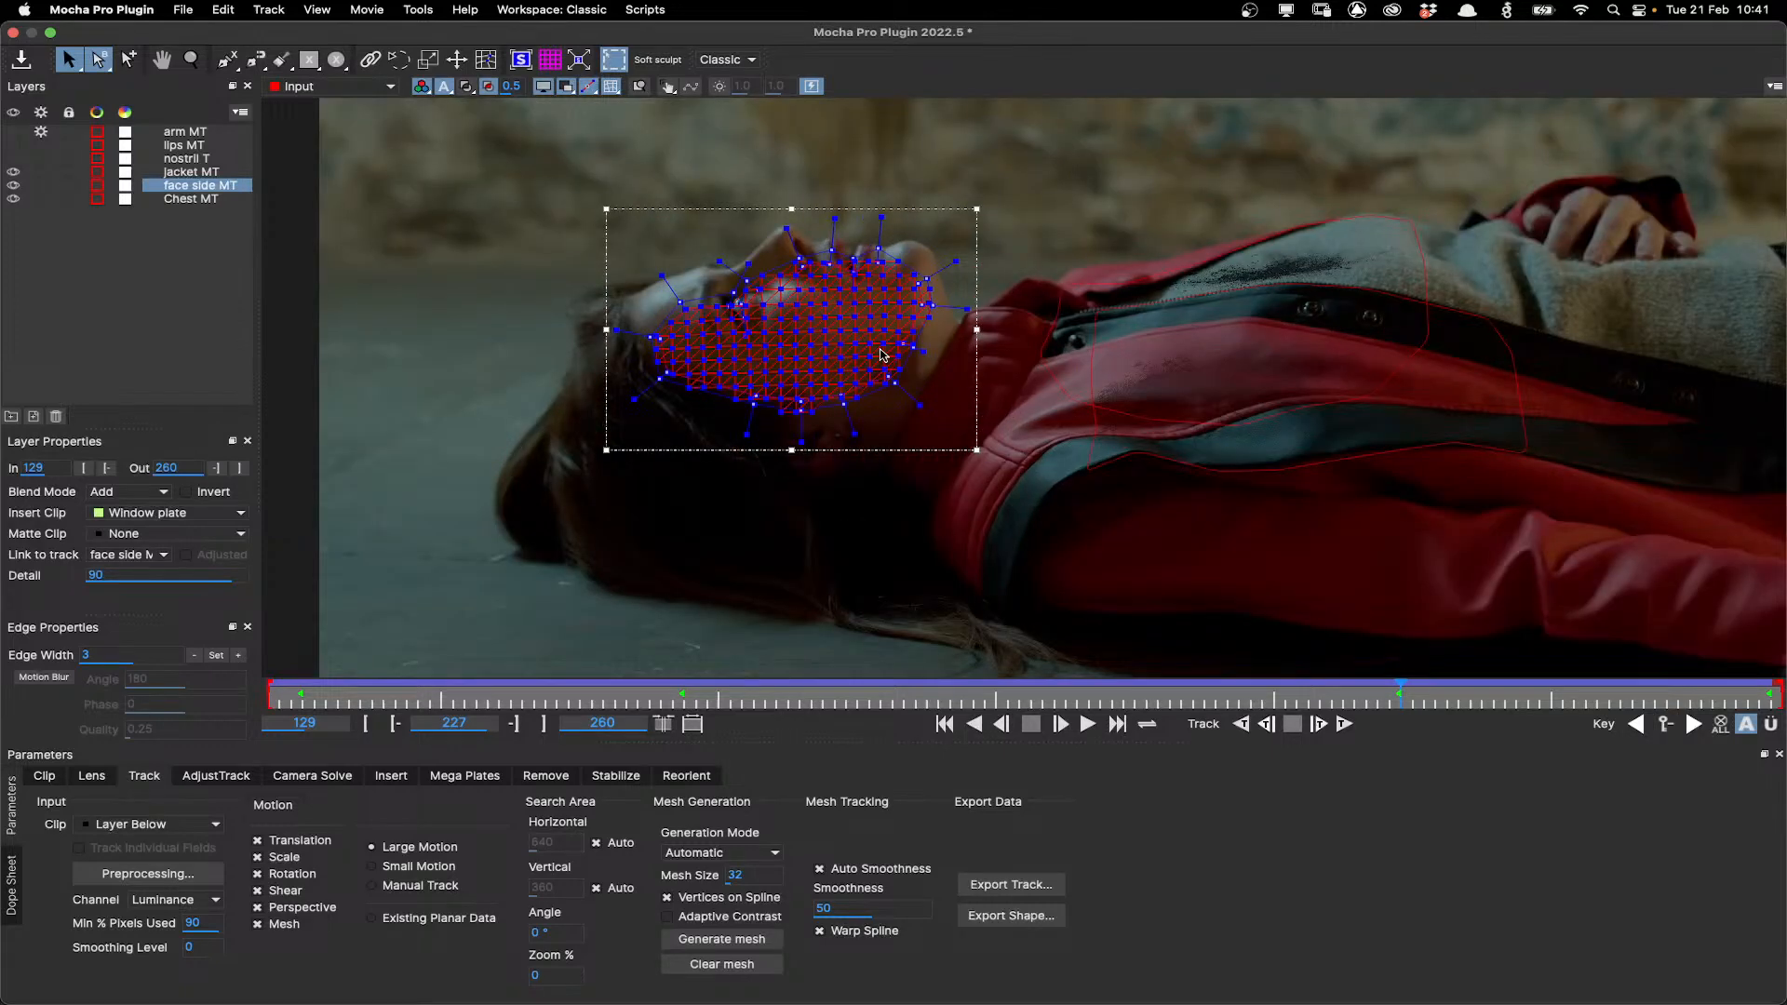
pyautogui.scroll(3, 883, 355)
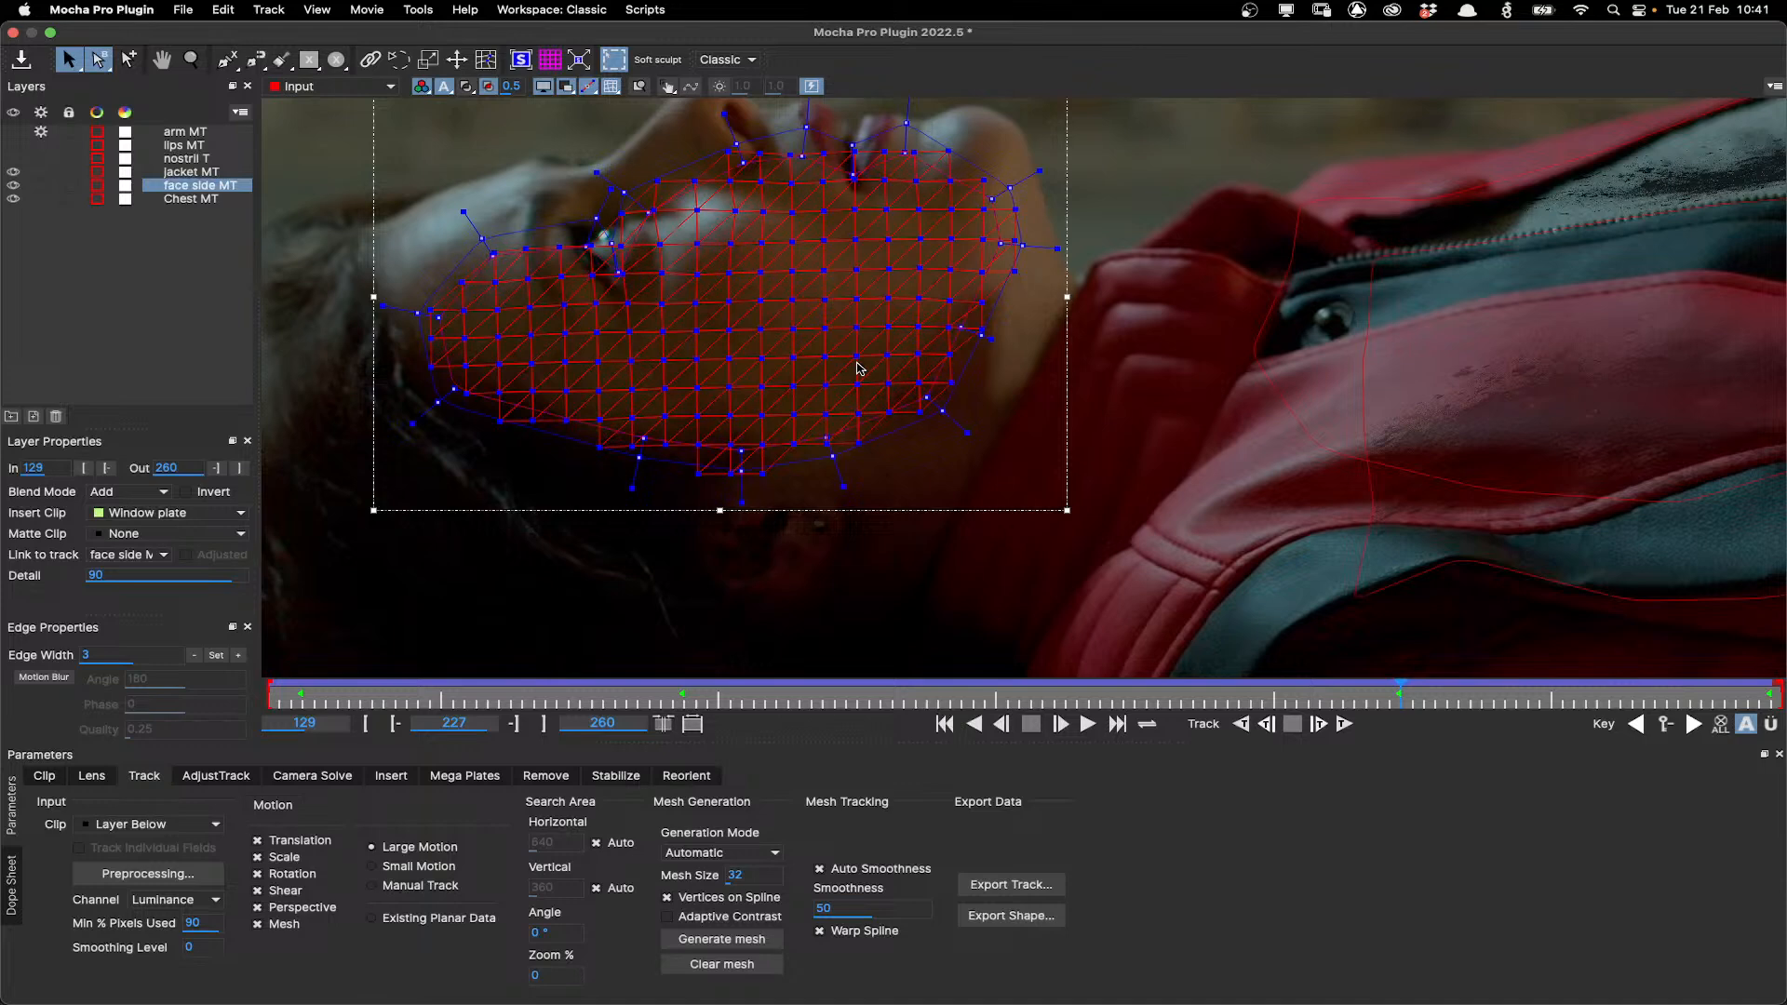
pyautogui.click(612, 87)
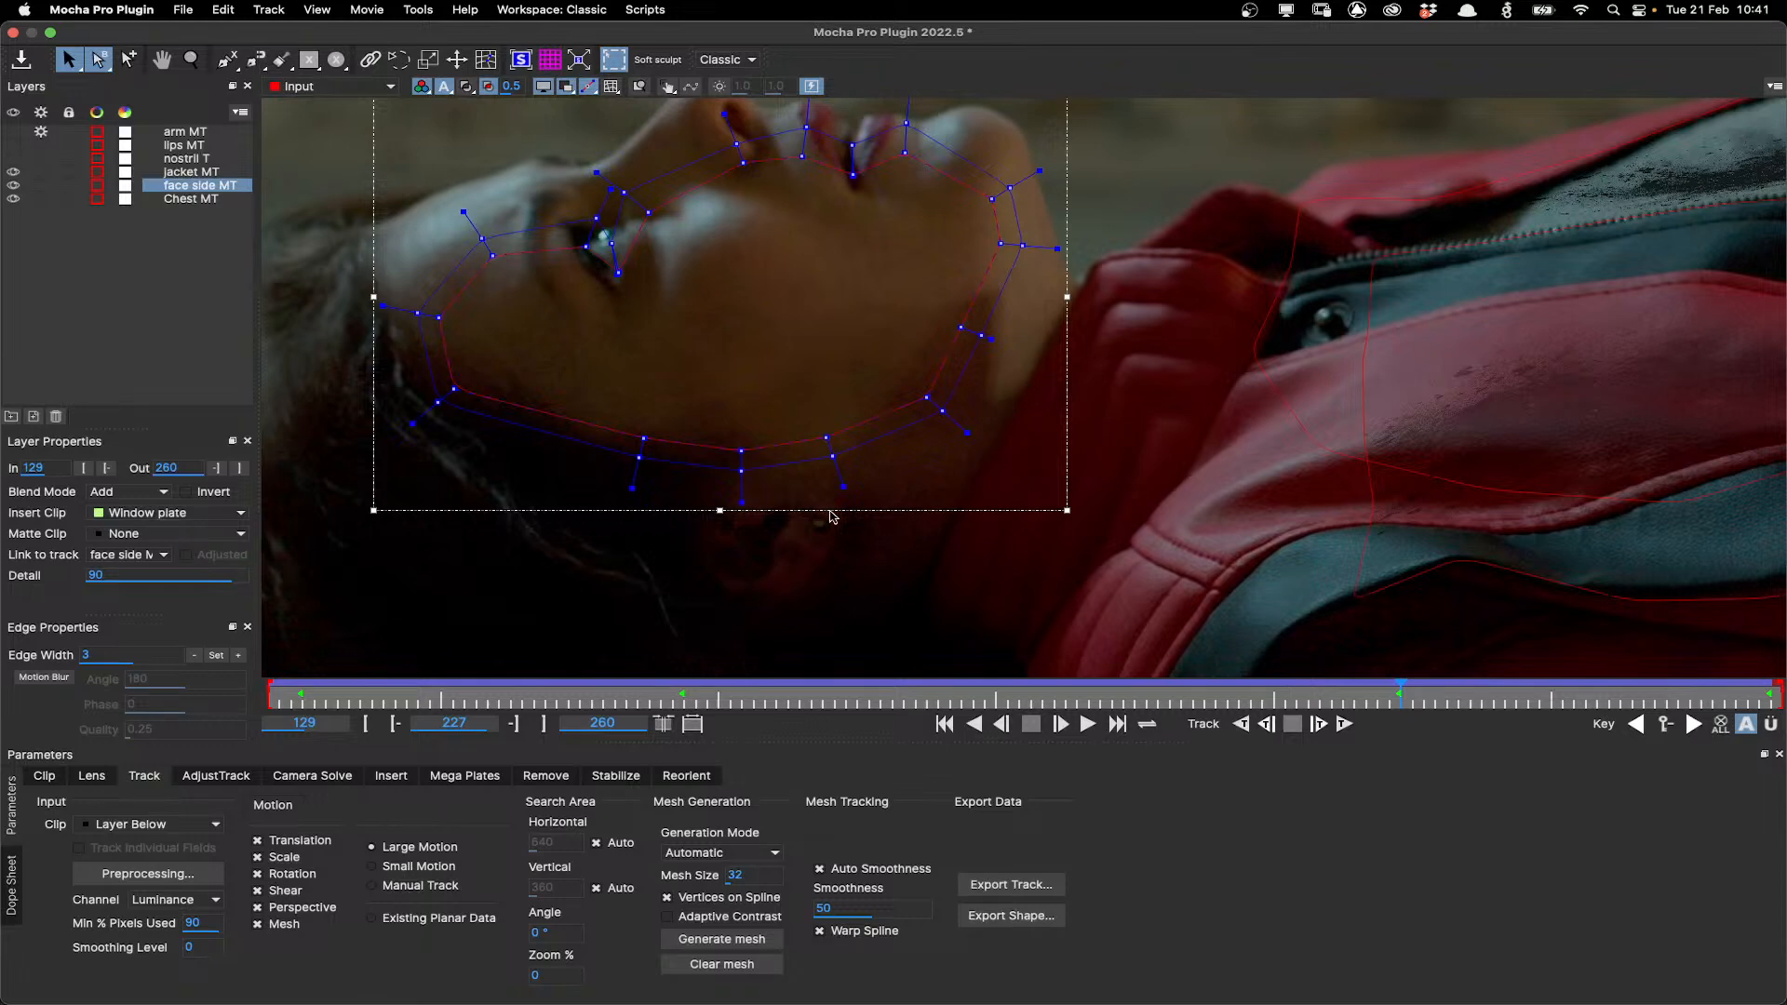
pyautogui.click(1089, 726)
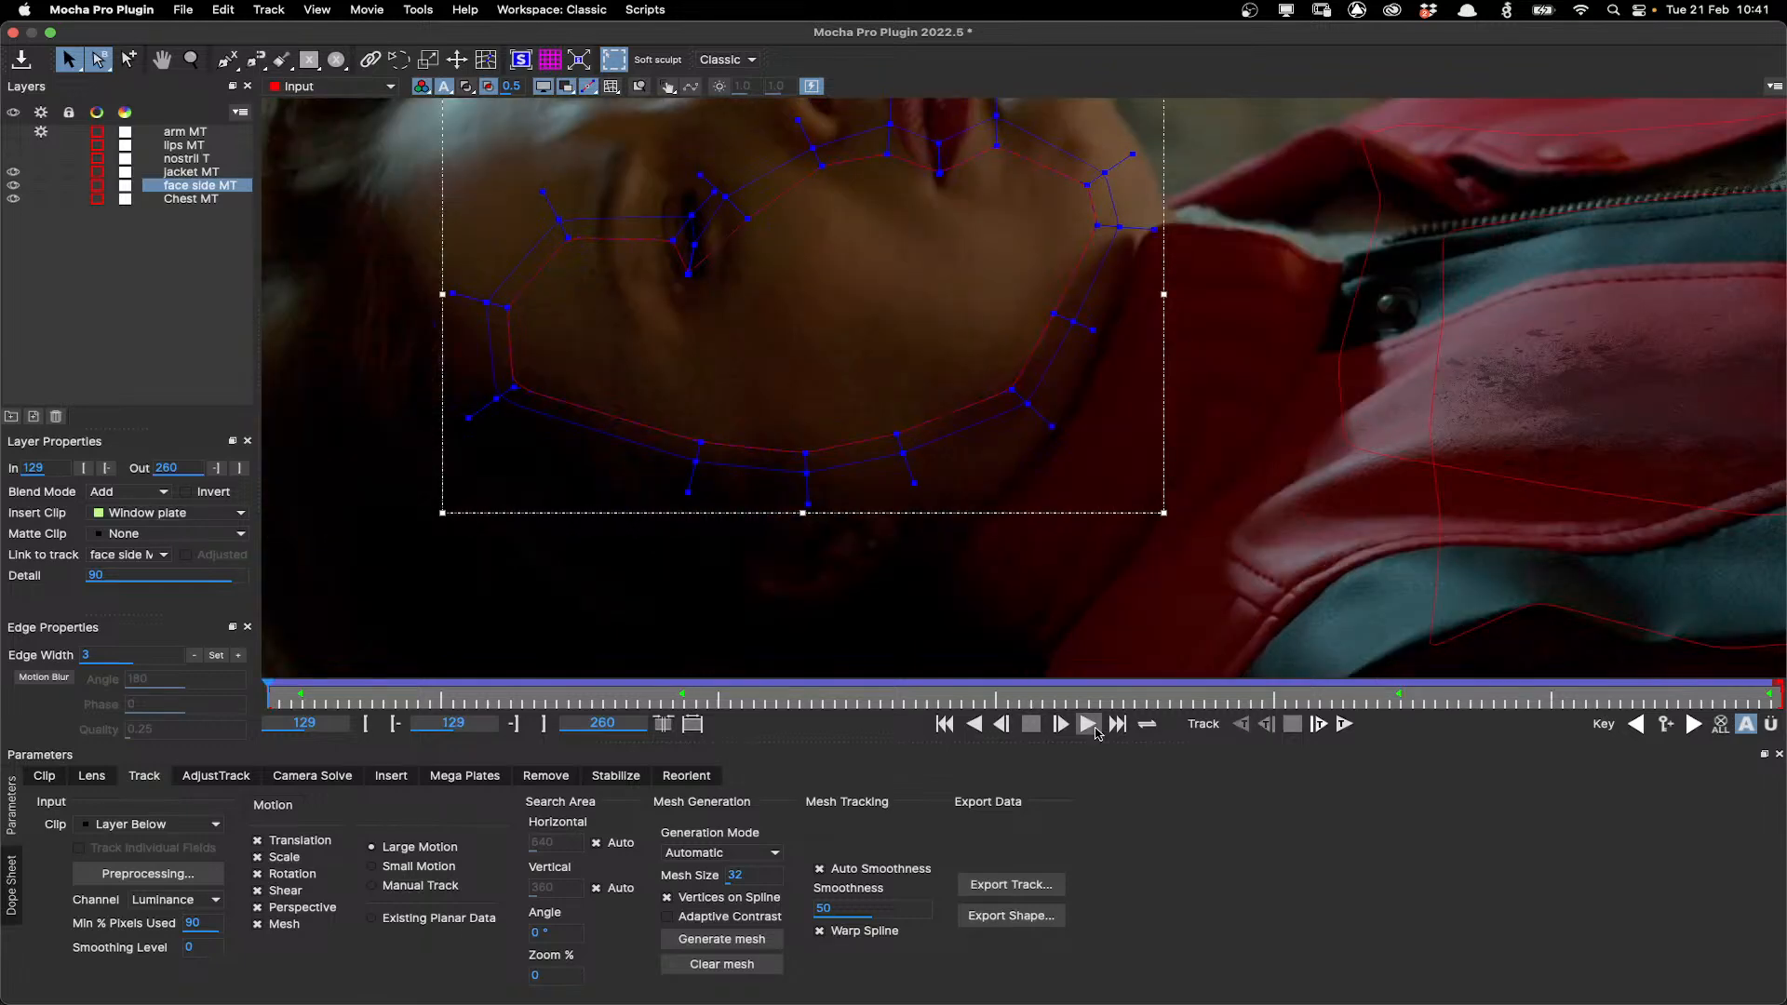
pyautogui.click(1095, 732)
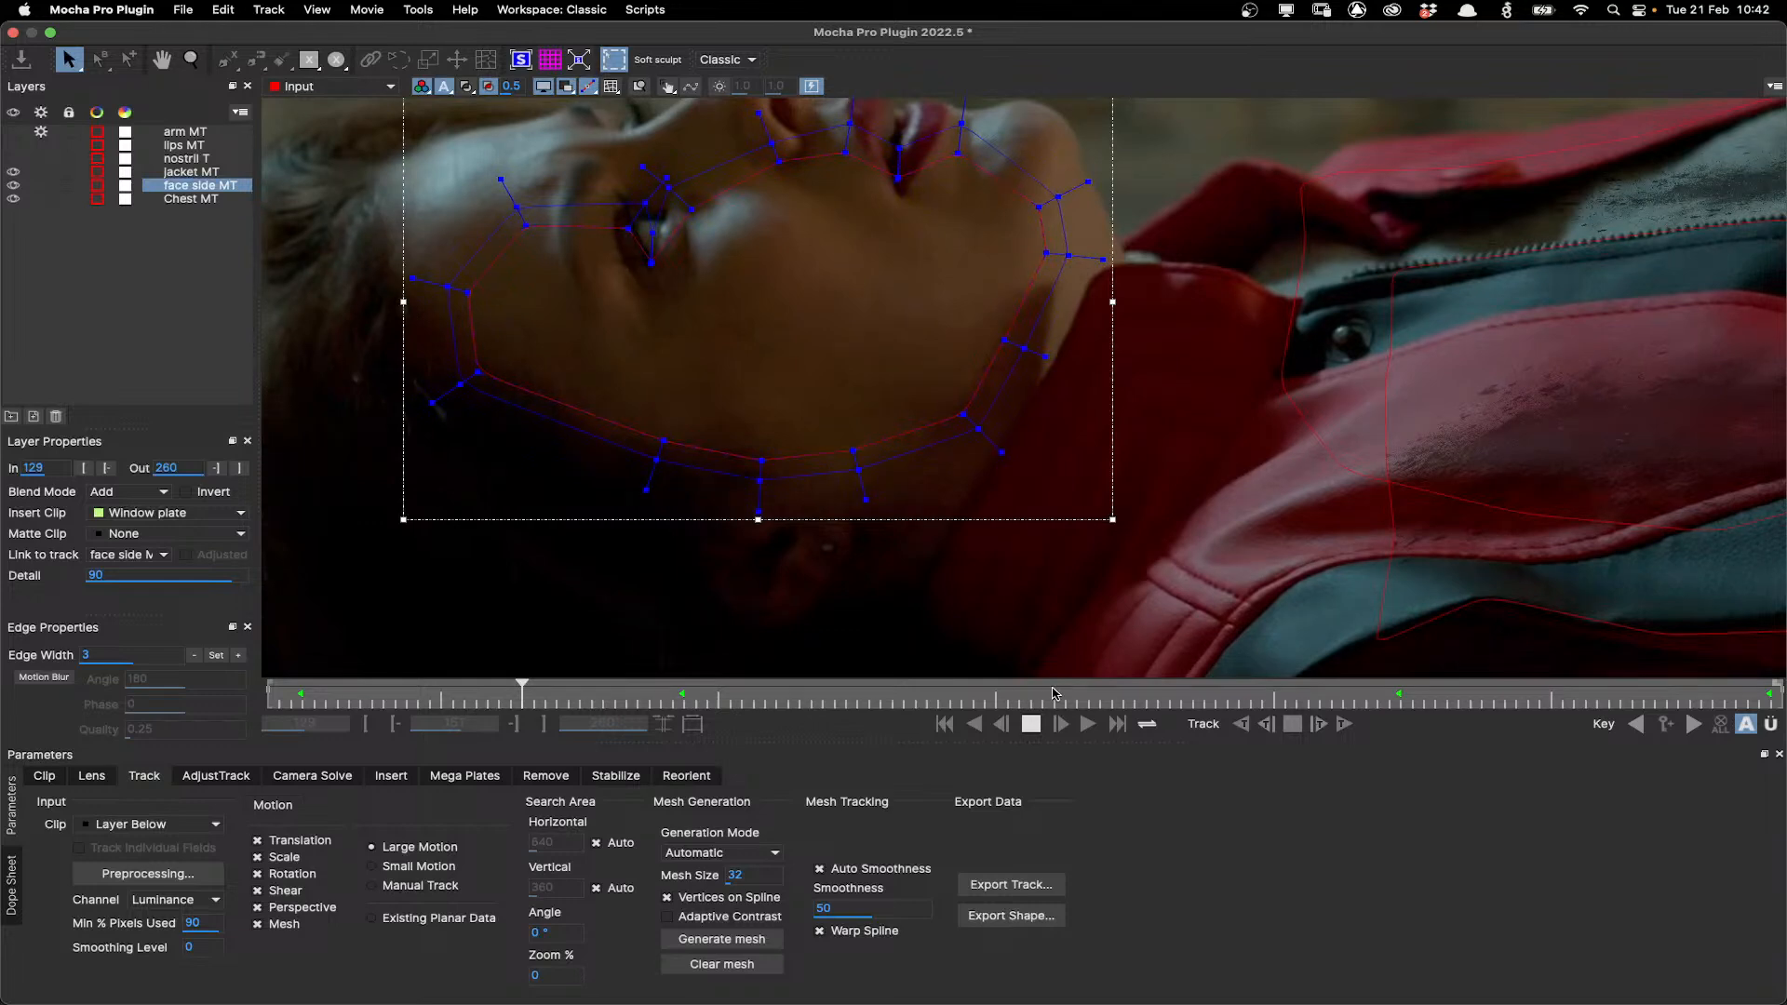
pyautogui.click(945, 726)
pyautogui.click(612, 86)
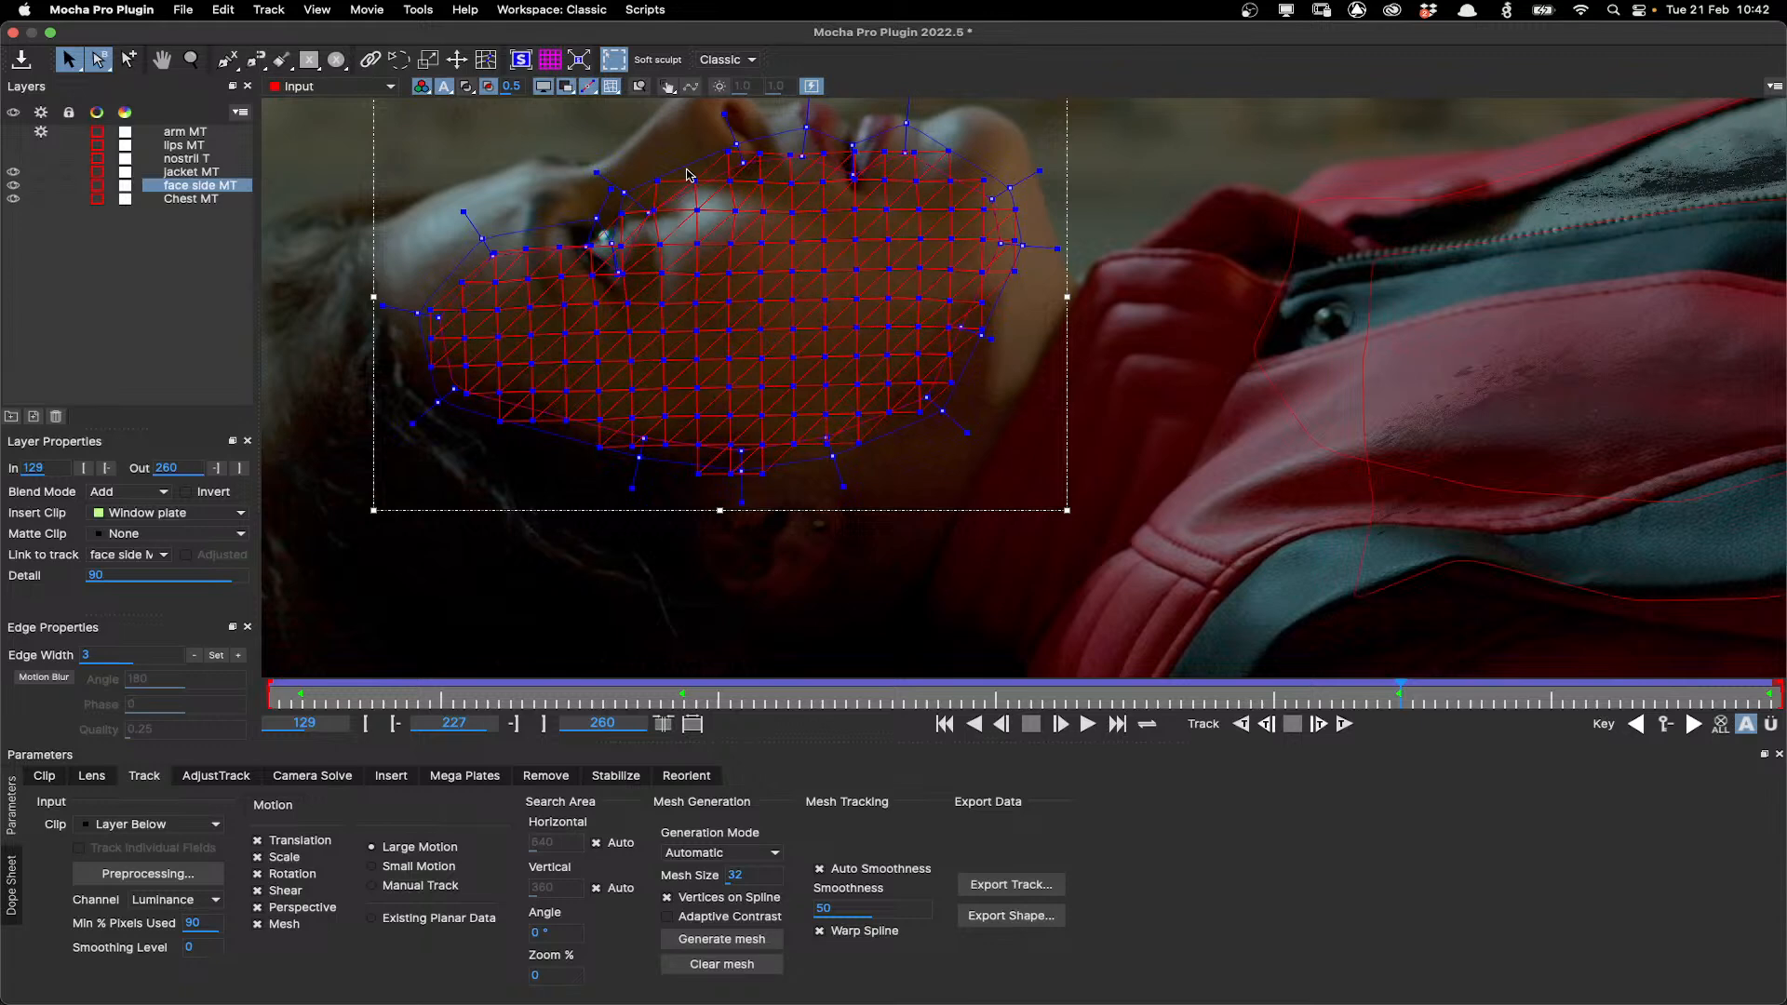
# Select the jacket MT and Chest MT layers in turn, toggling mesh display to inspect their tracking.
pyautogui.press('x')
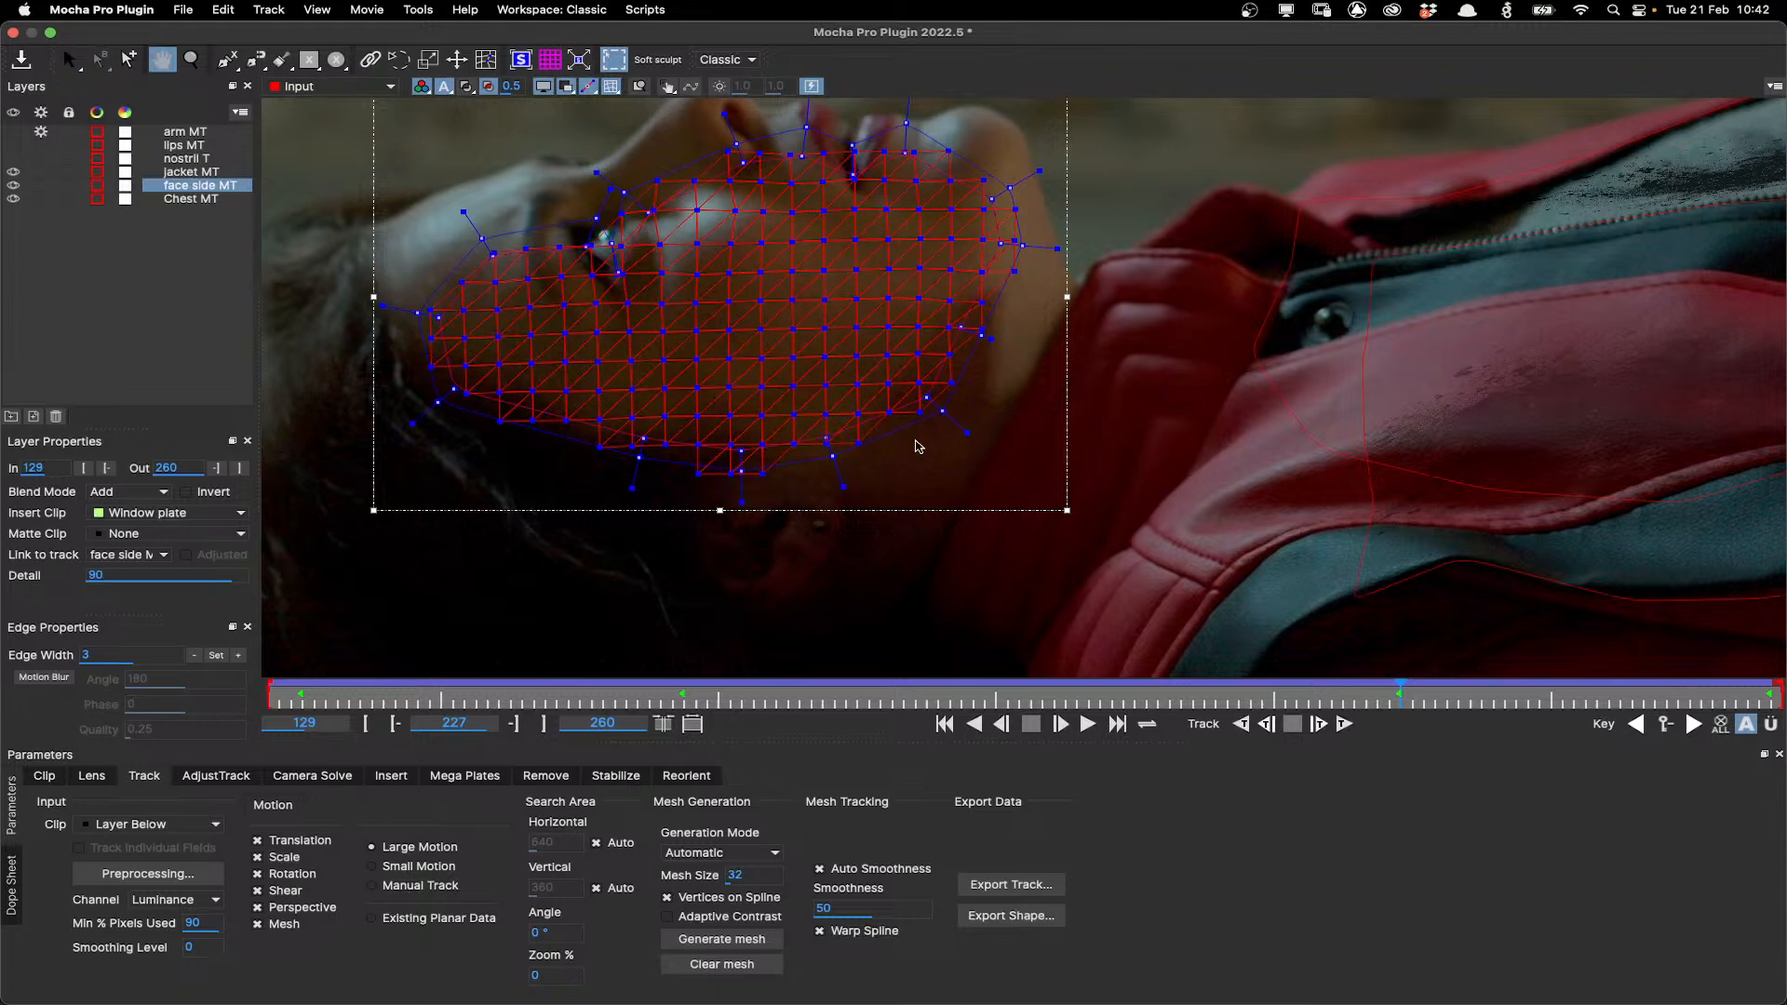
pyautogui.moveTo(1380, 246); pyautogui.dragTo(835, 275)
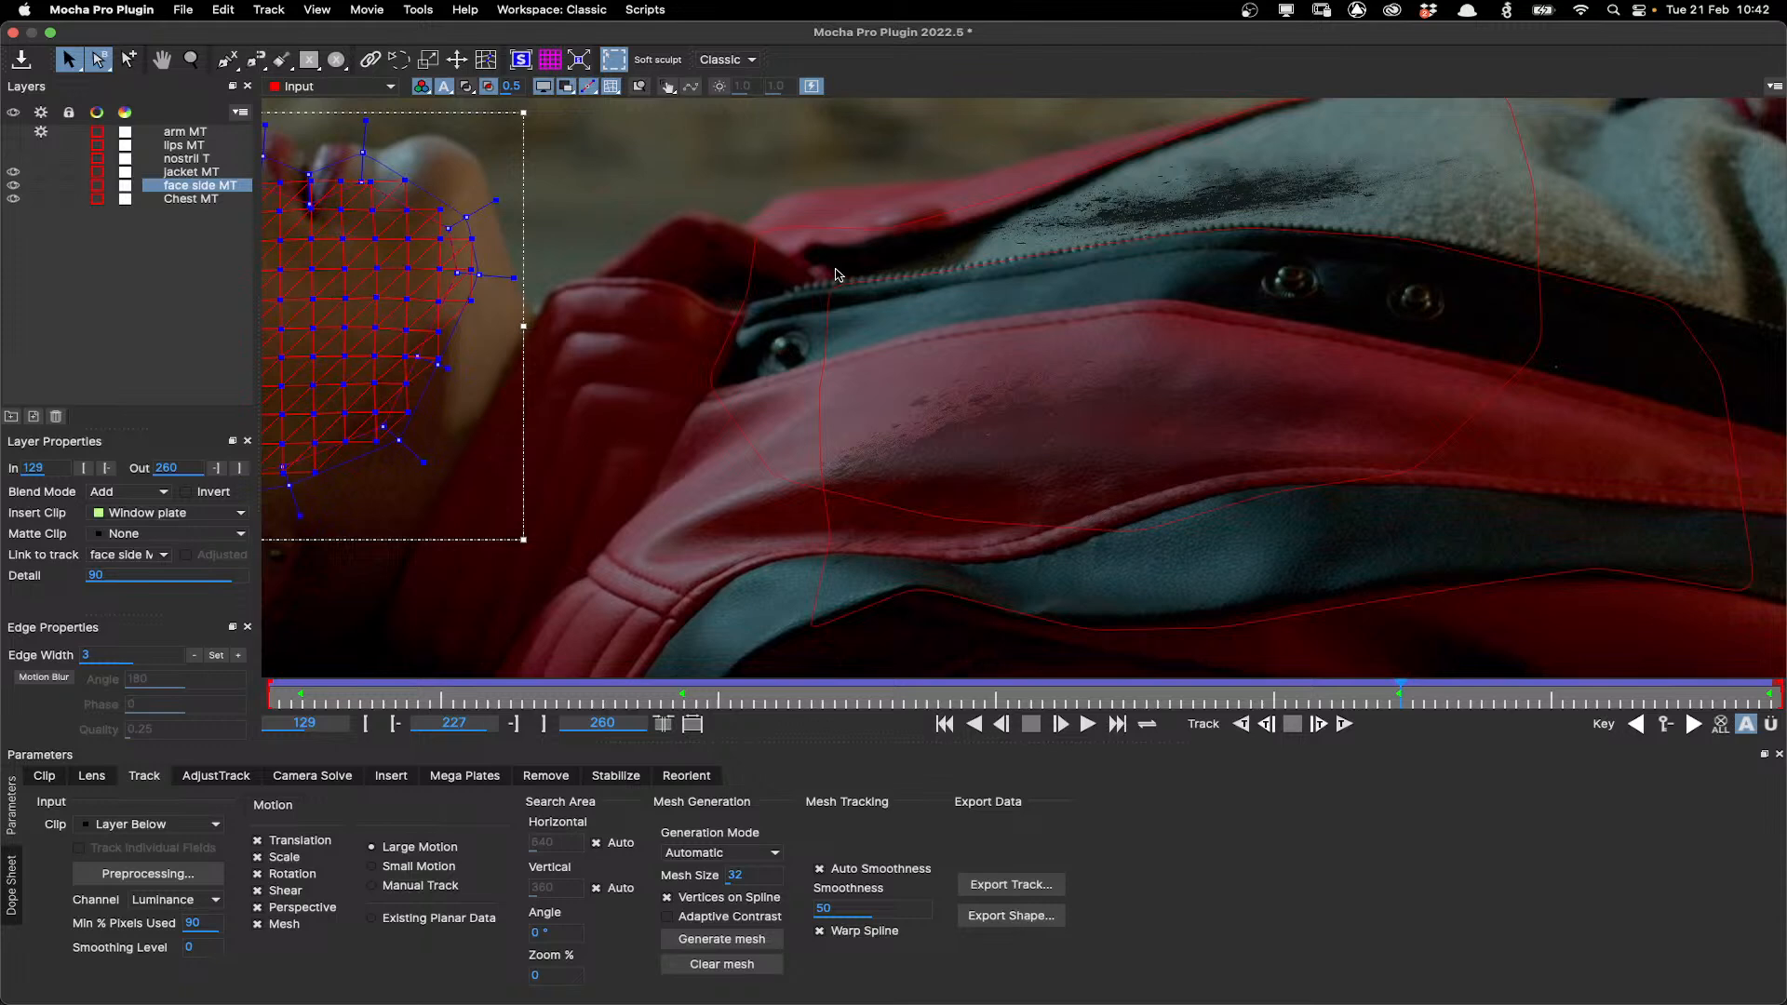
pyautogui.click(998, 460)
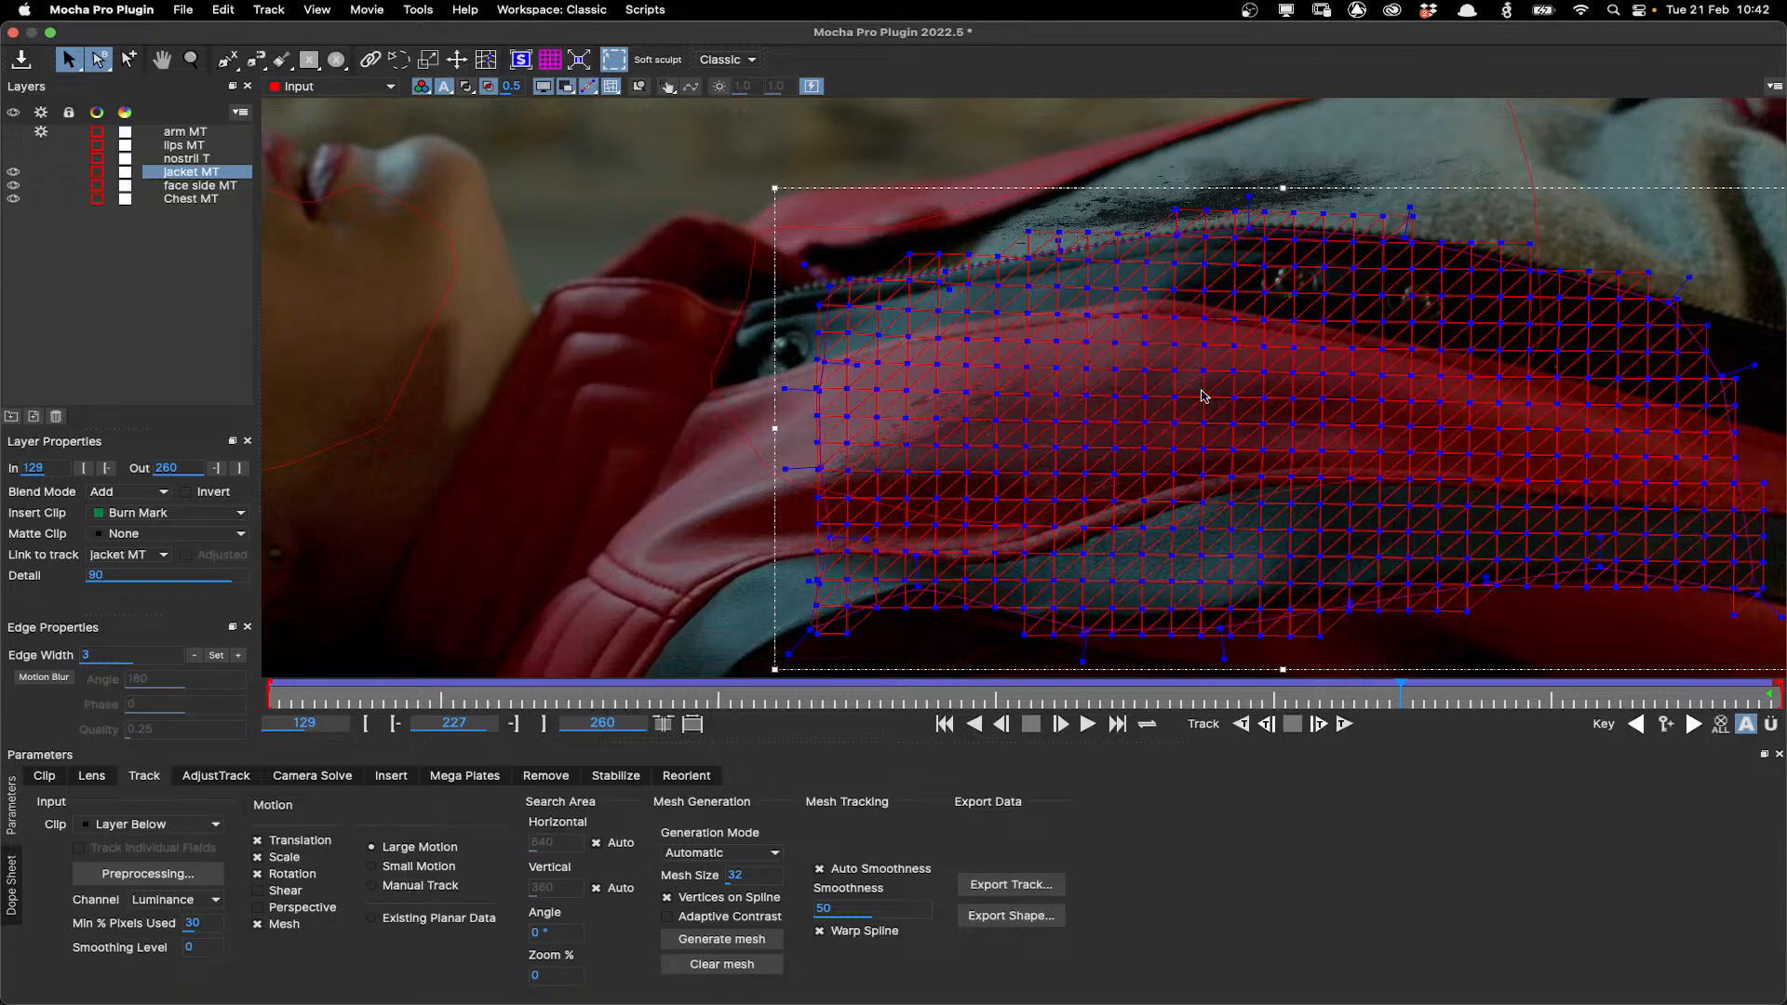
pyautogui.click(613, 86)
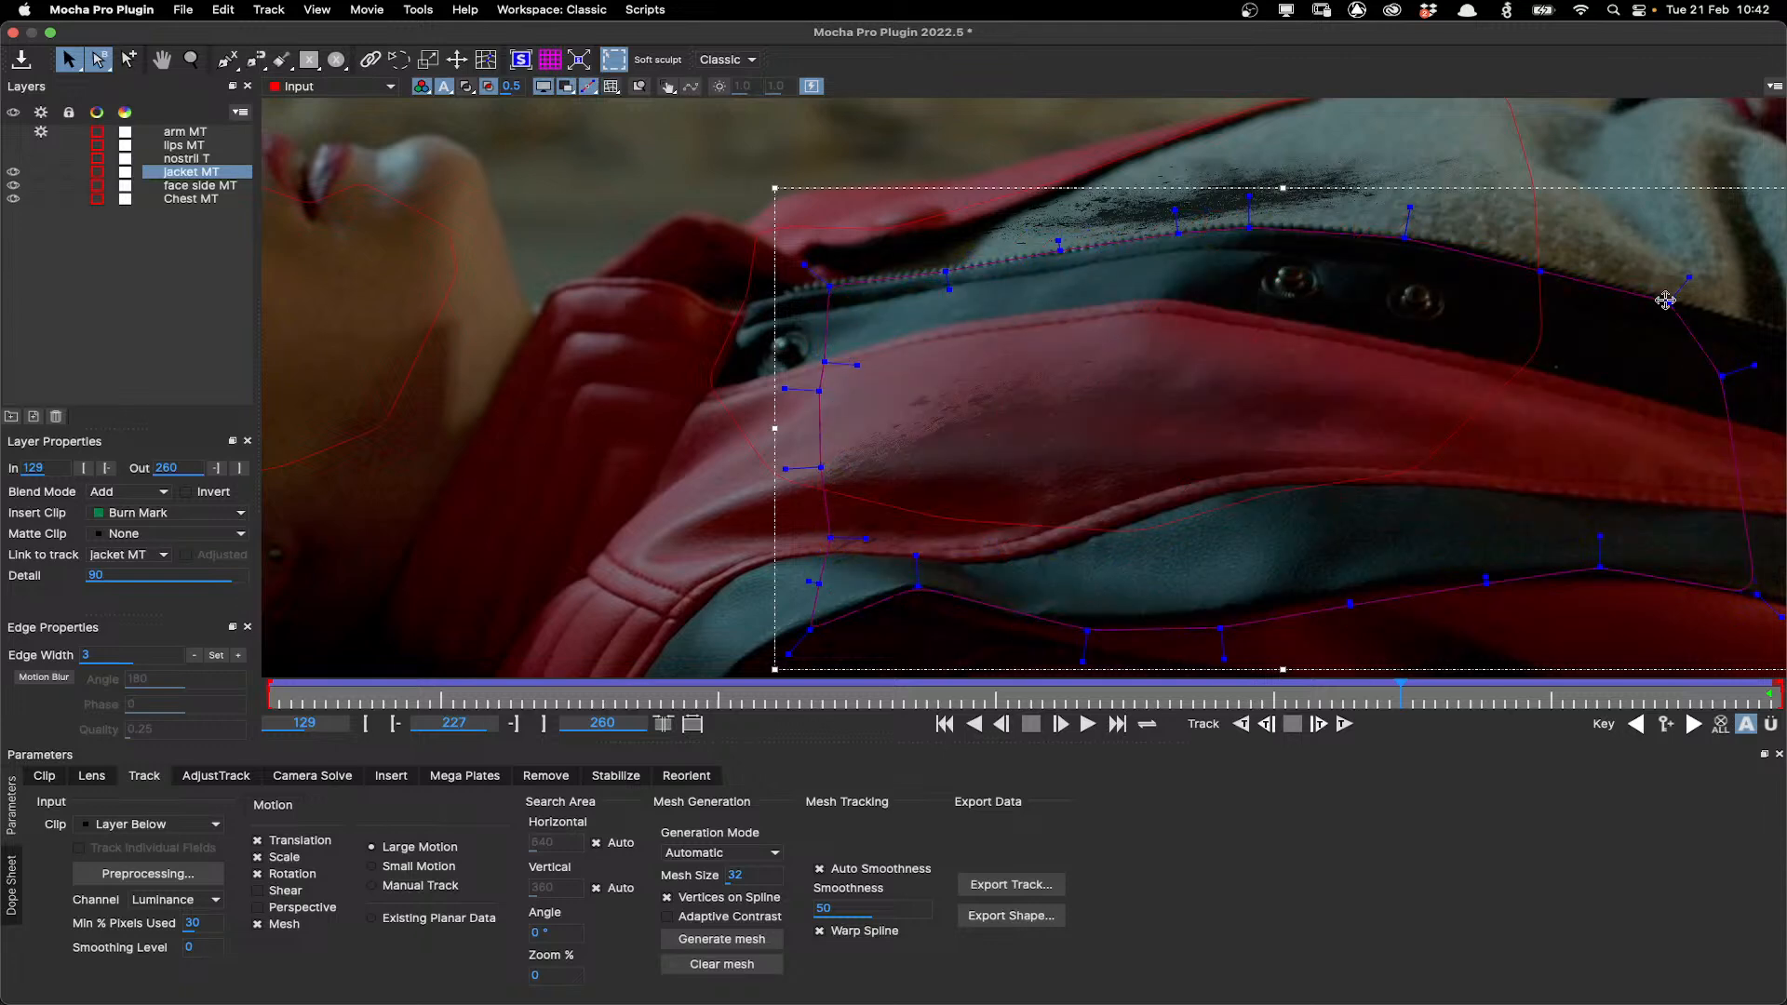
pyautogui.click(1029, 268)
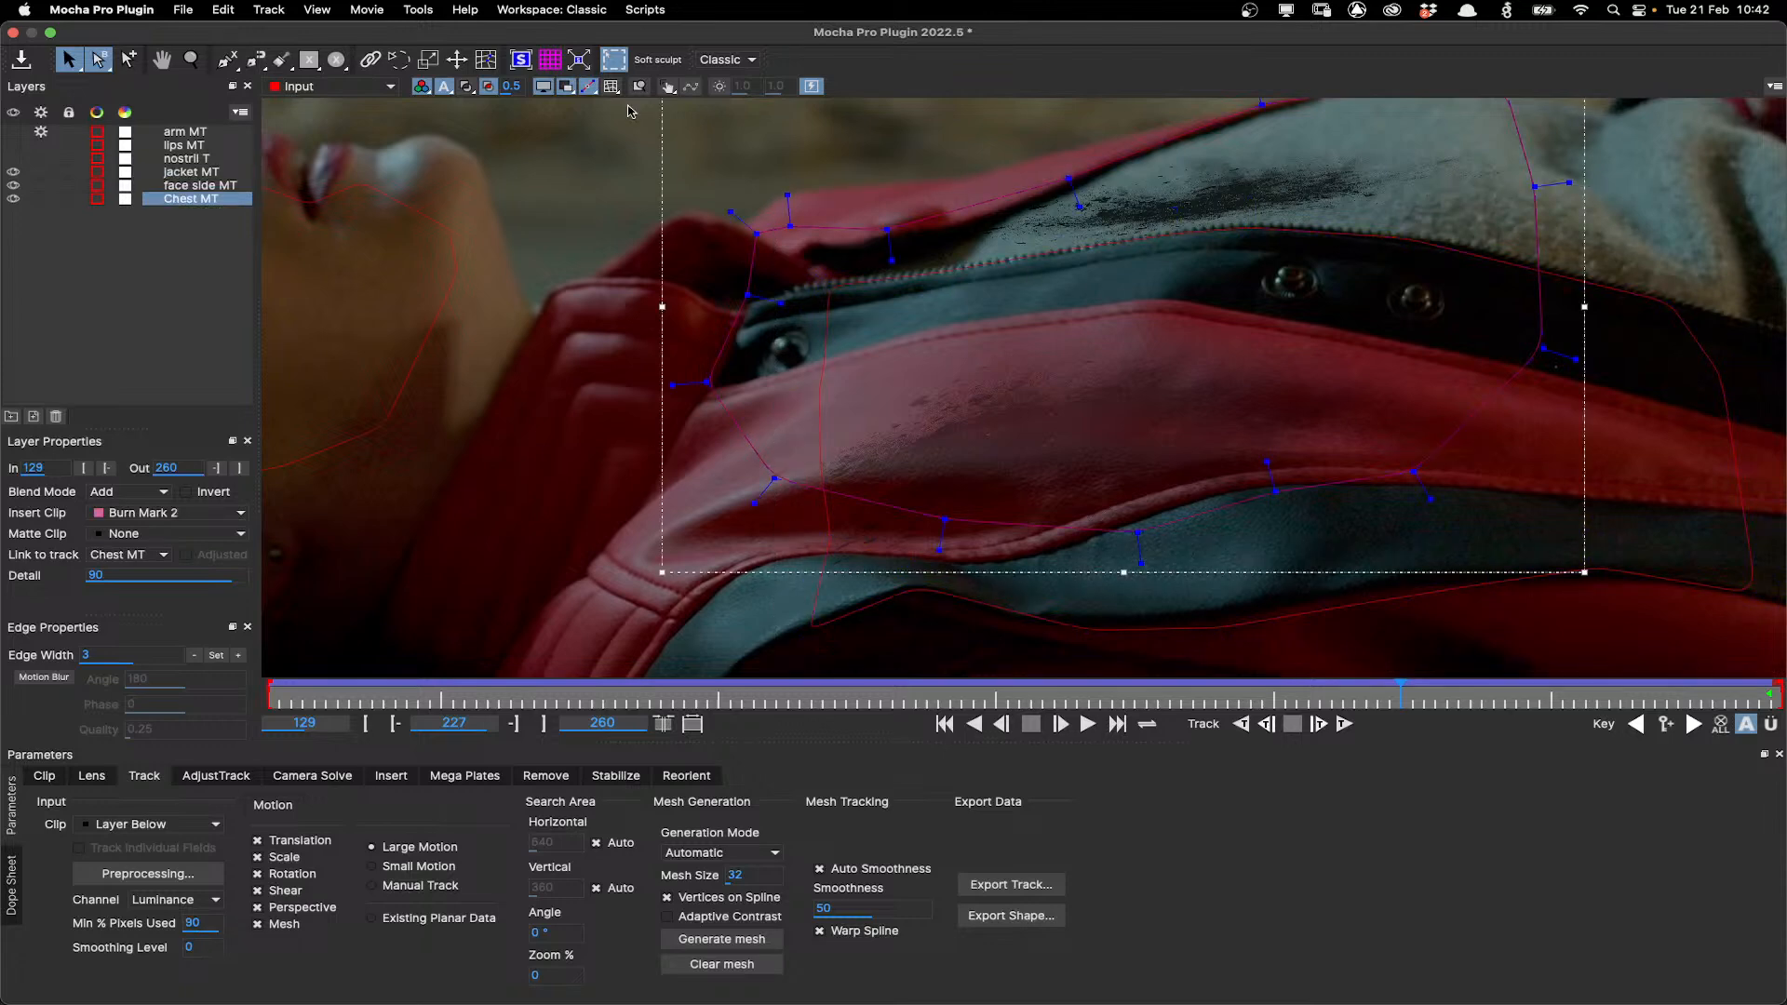
pyautogui.click(611, 86)
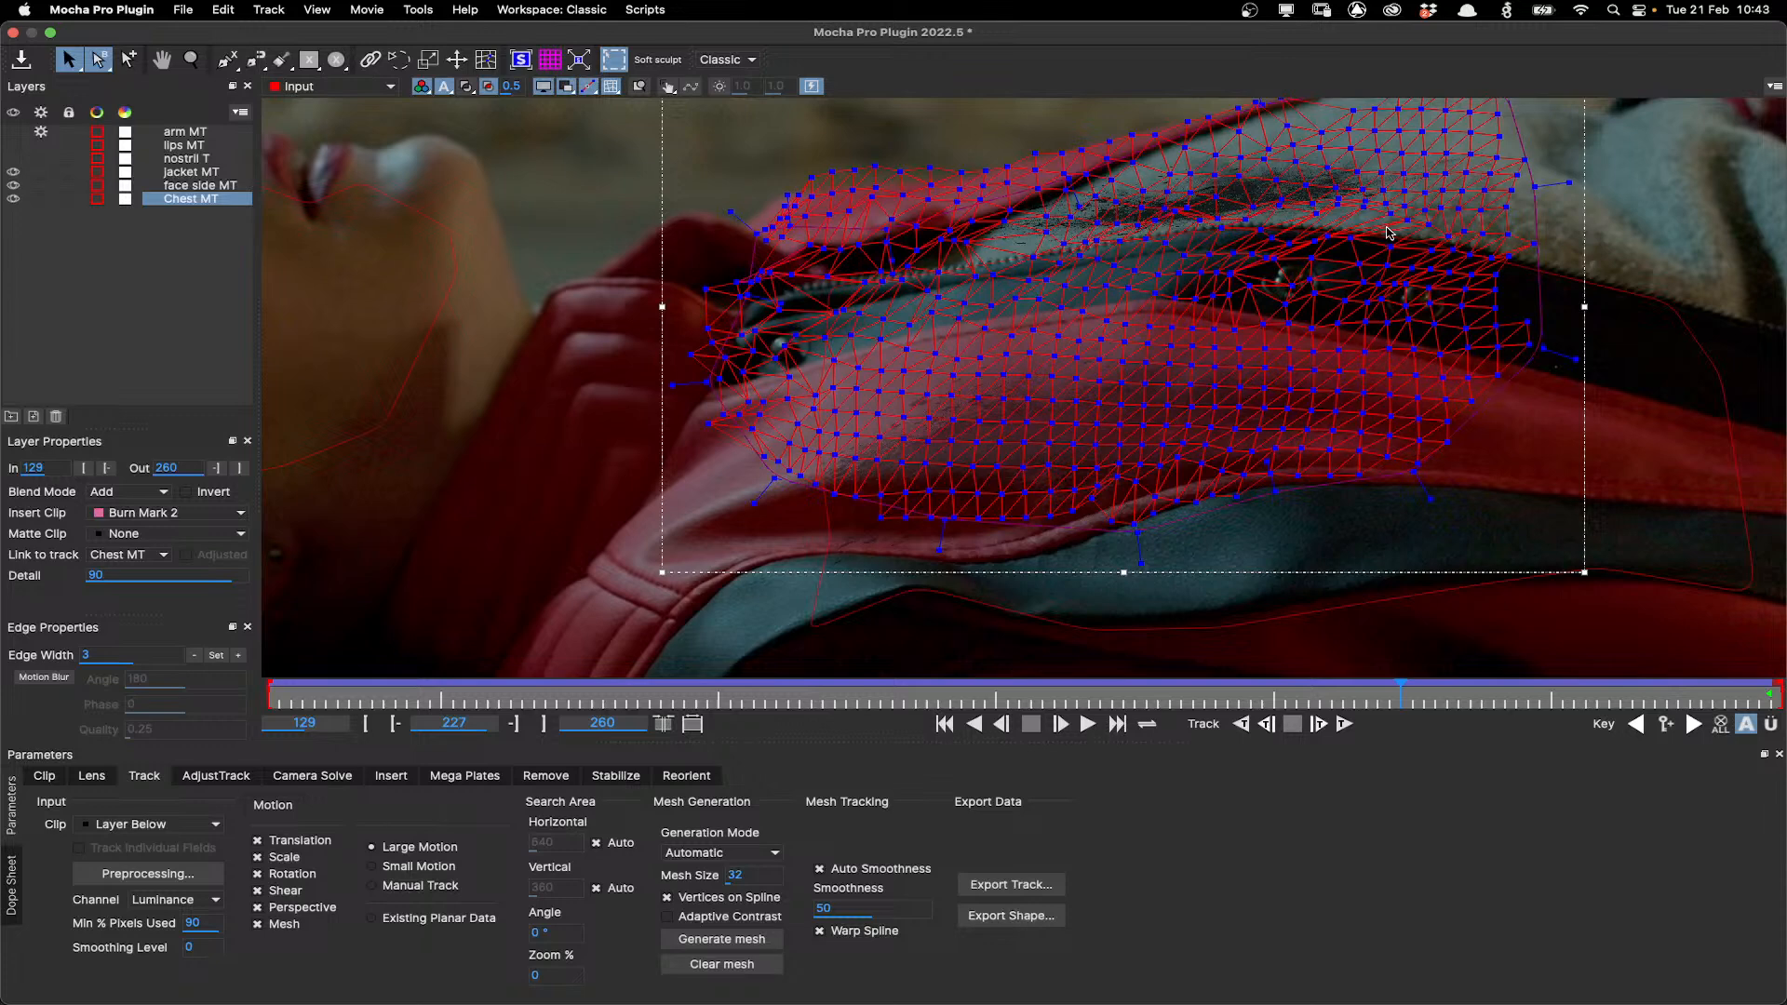
# Scrub the Chest MT track to frame 210 and view the whole frame.
pyautogui.moveTo(1604, 691); pyautogui.dragTo(1204, 691)
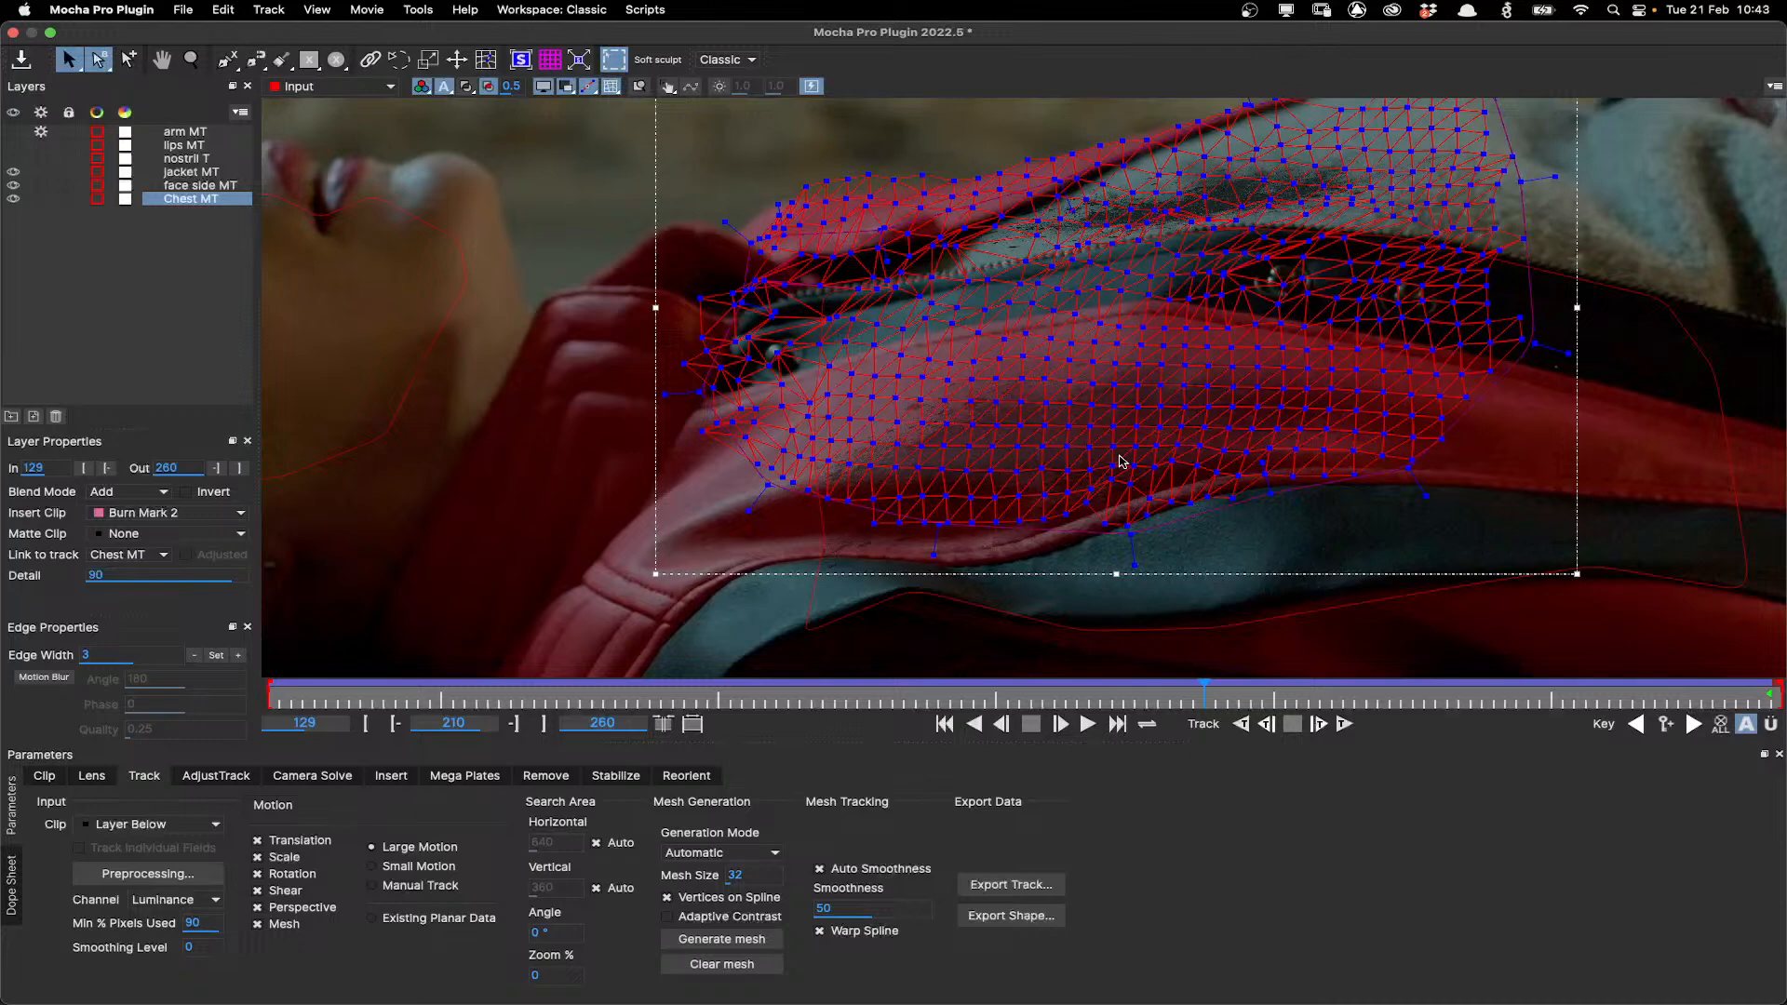
pyautogui.scroll(-2, 1119, 460)
pyautogui.scroll(-2, 1119, 462)
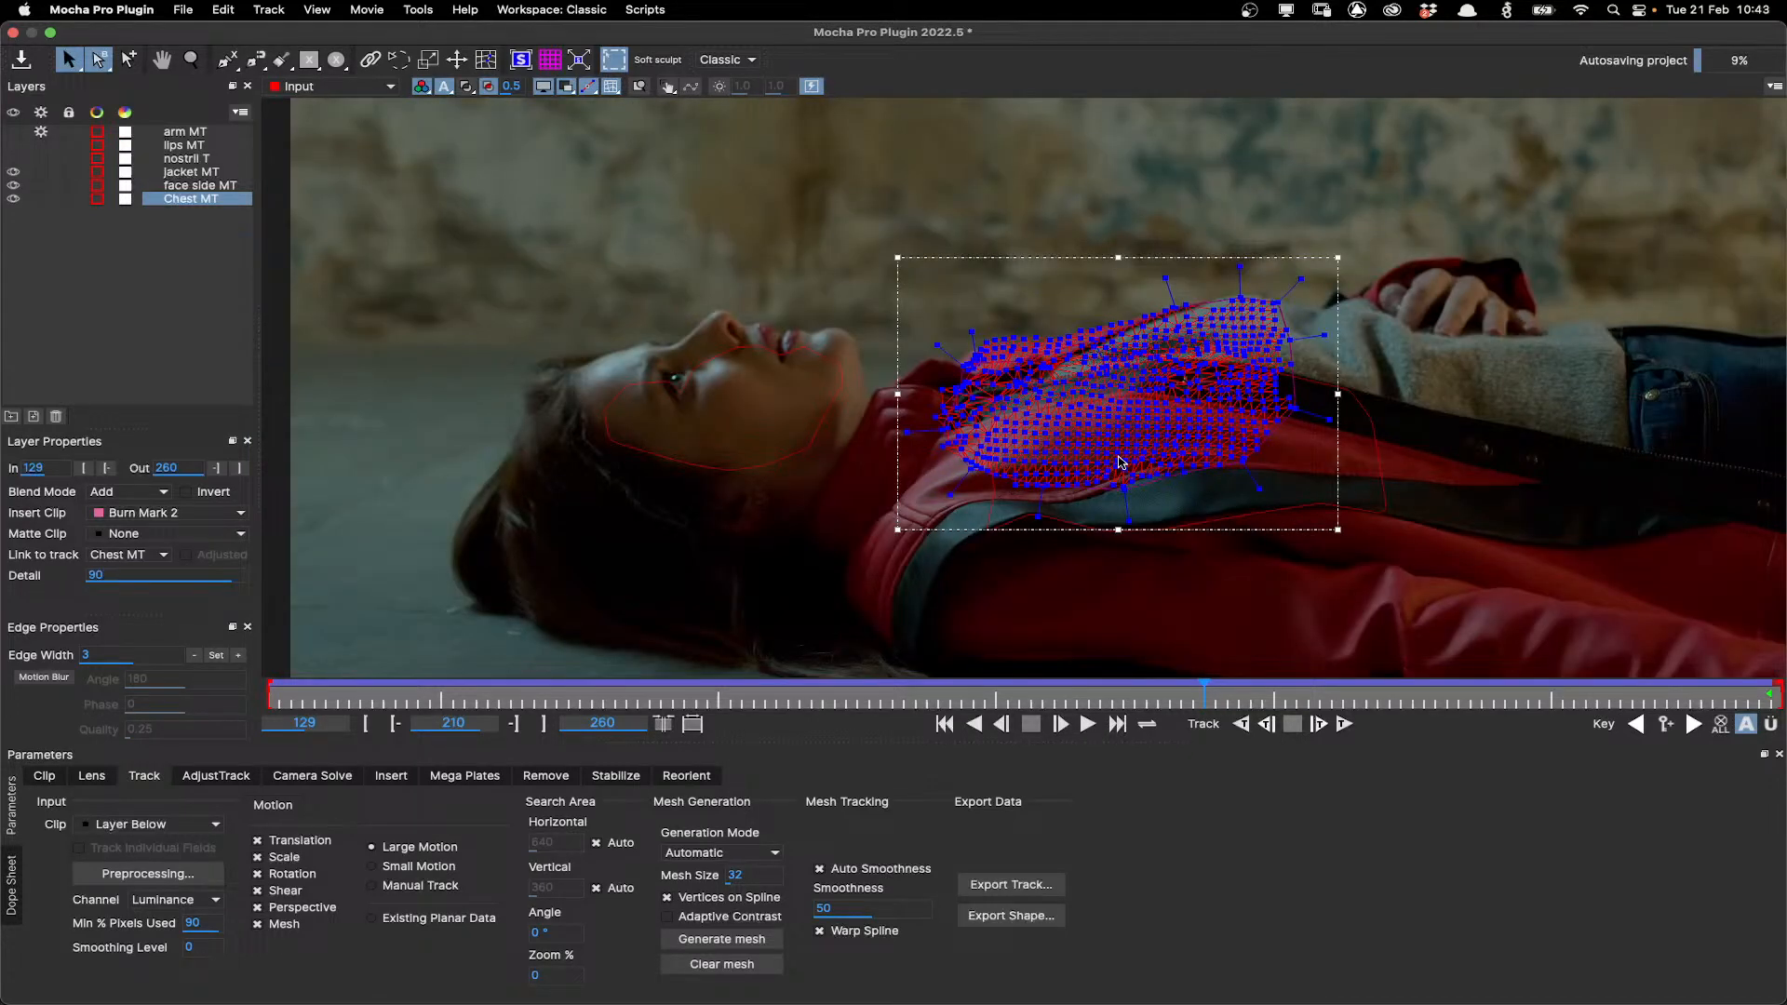
pyautogui.scroll(-1, 1119, 462)
pyautogui.press('x')
pyautogui.moveTo(1185, 579); pyautogui.dragTo(806, 470)
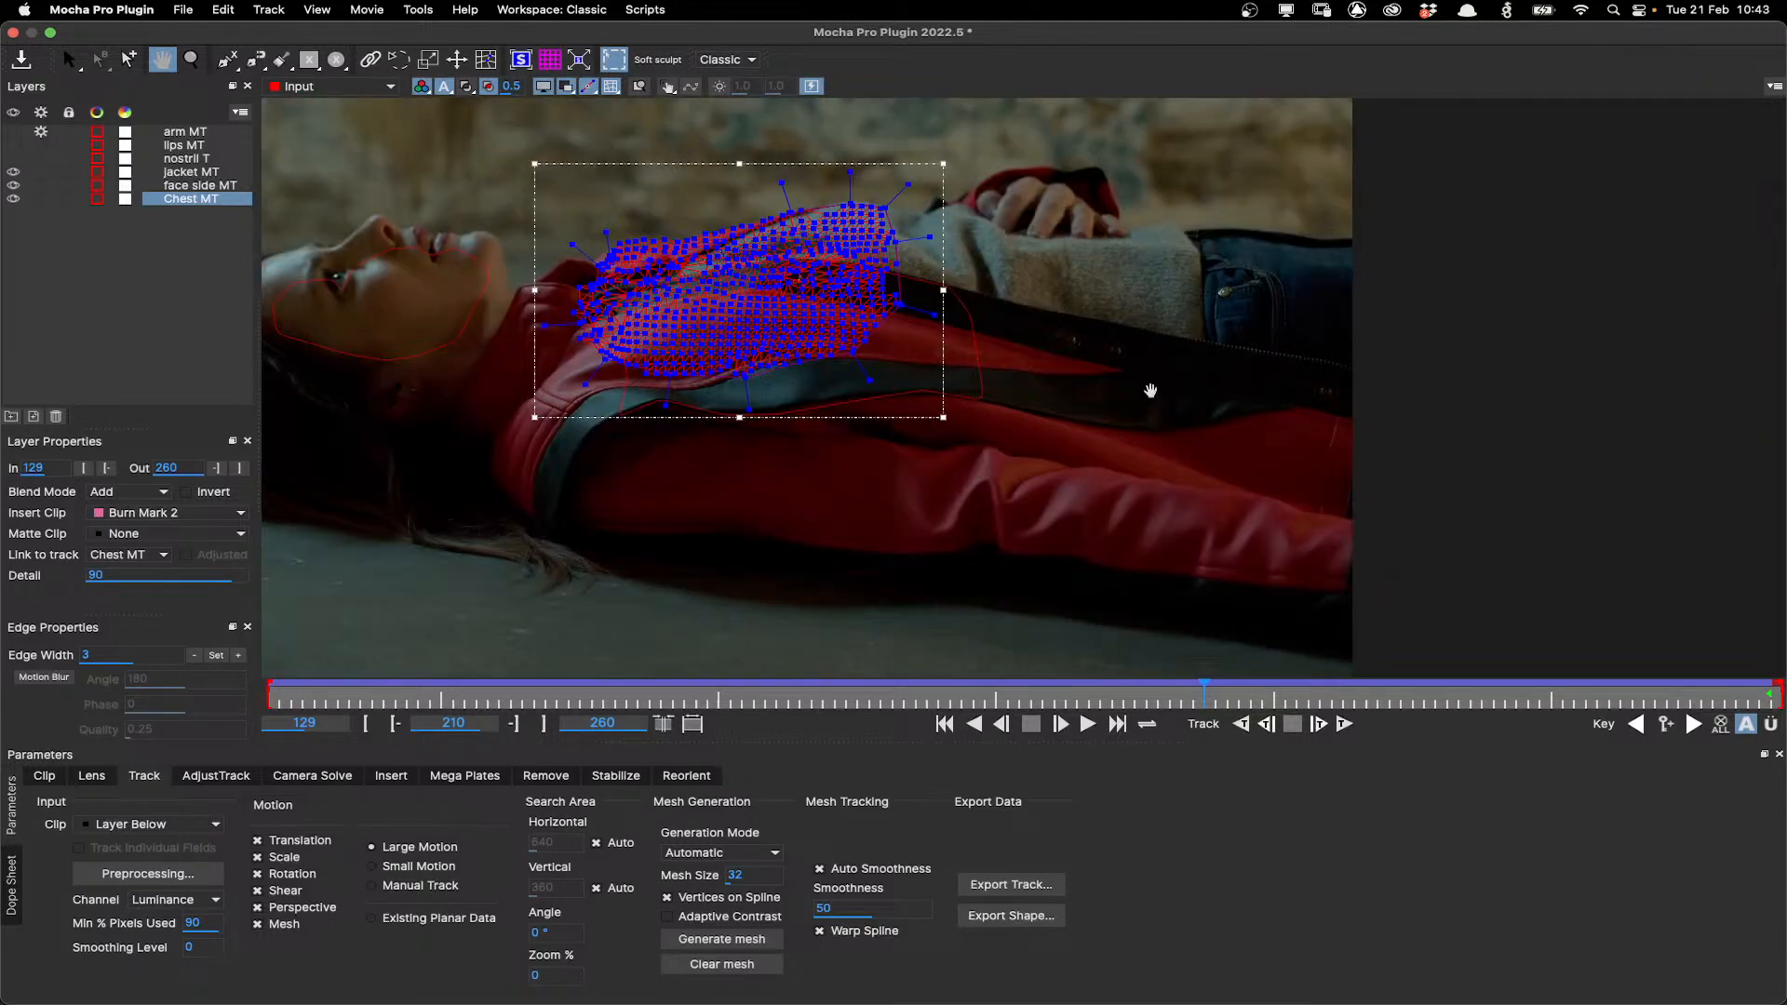
# Pan the view and briefly select, then deselect, the jacket MT layer in the viewer.
pyautogui.moveTo(1150, 391); pyautogui.dragTo(1272, 421)
pyautogui.press('s')
pyautogui.click(1094, 442)
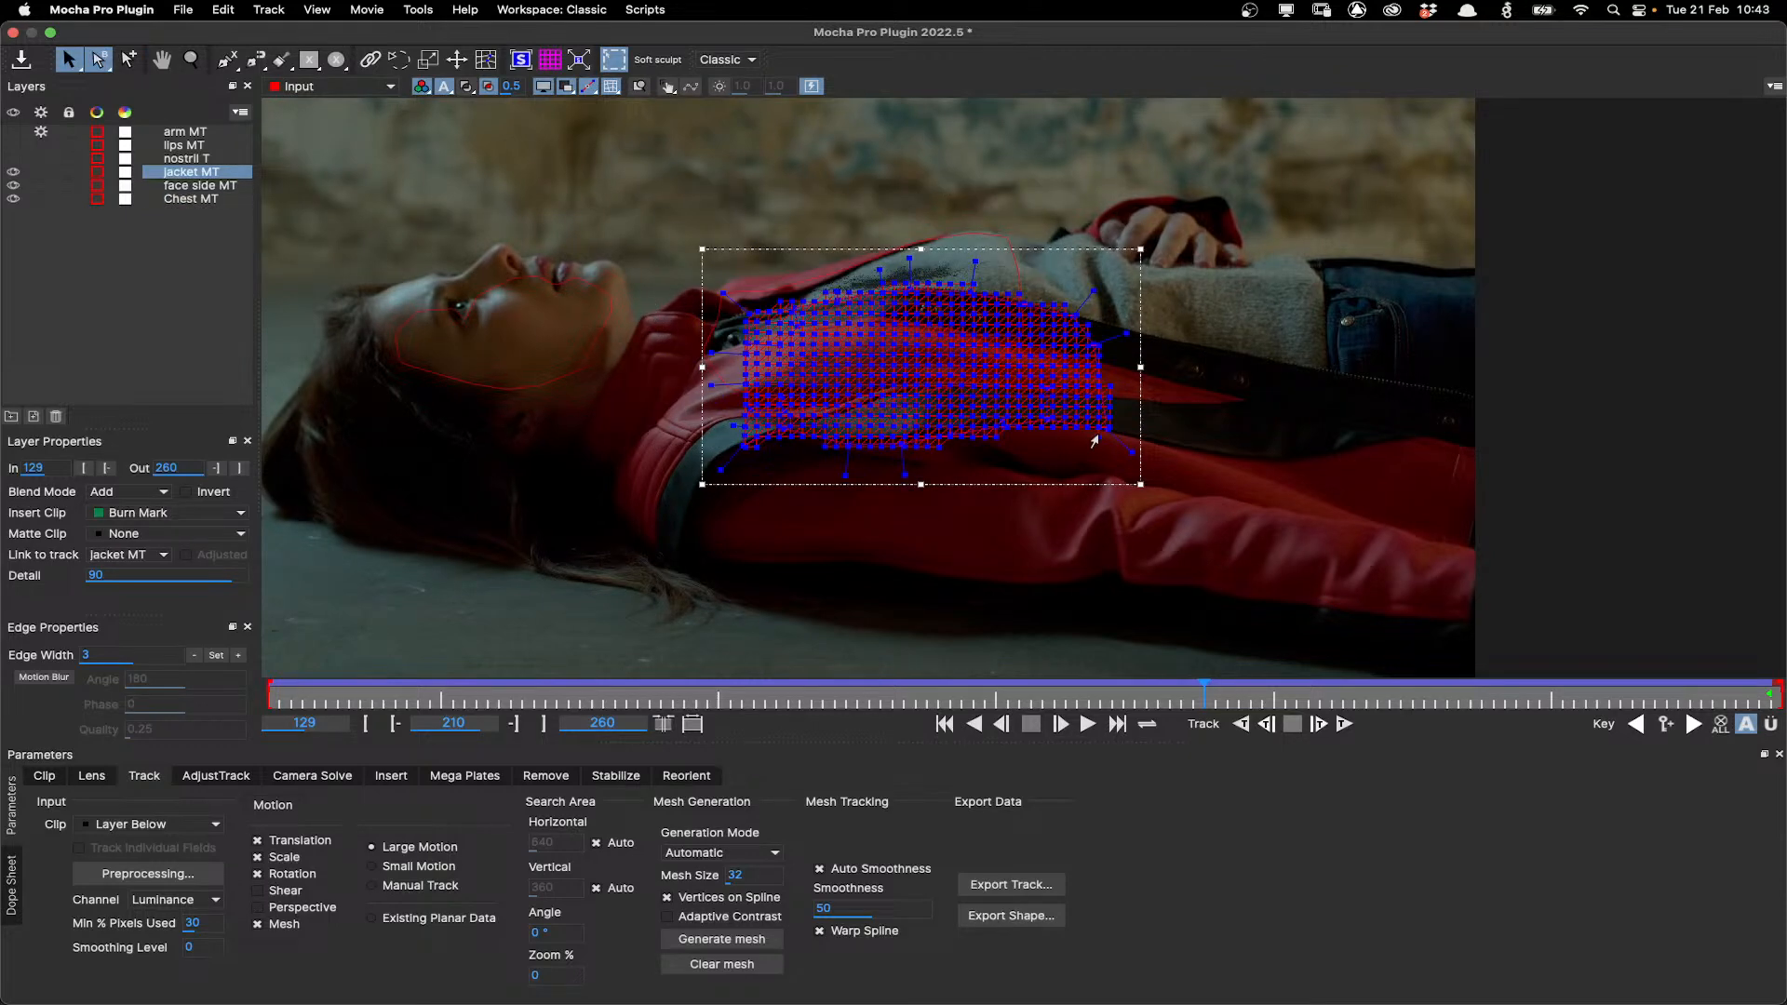
pyautogui.click(684, 448)
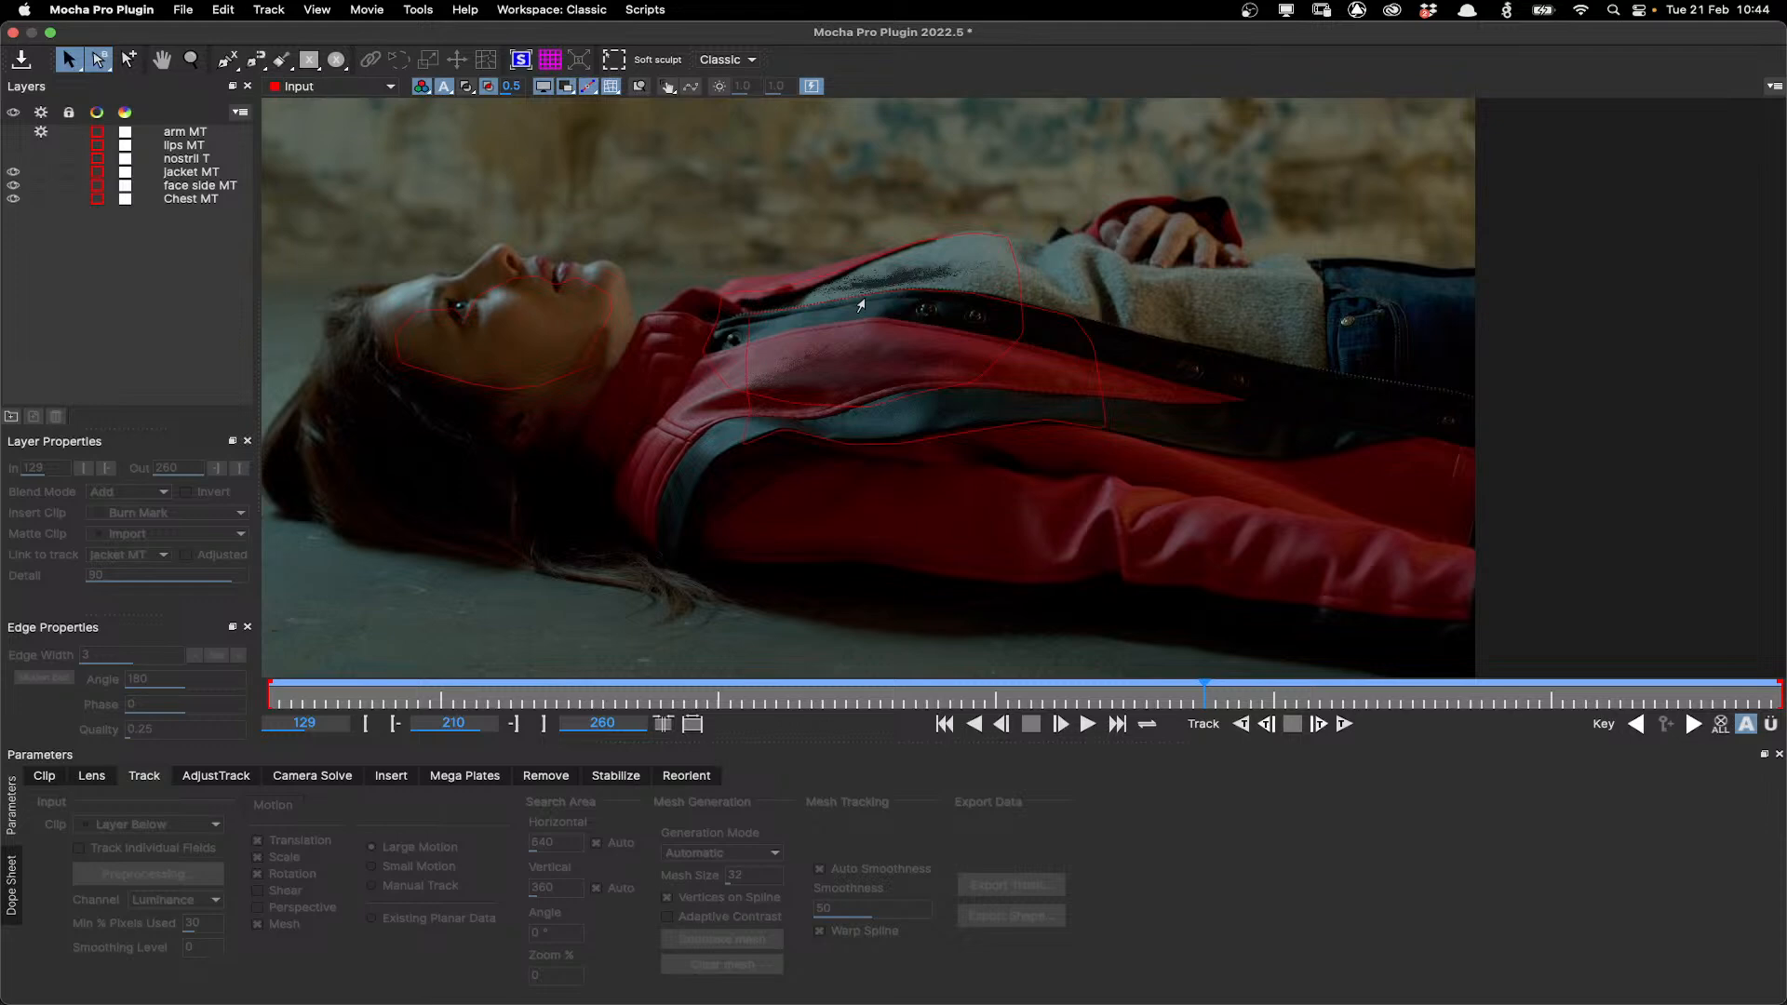
# Select the face side MT layer and zoom the viewer out to show the whole frame.
pyautogui.click(561, 296)
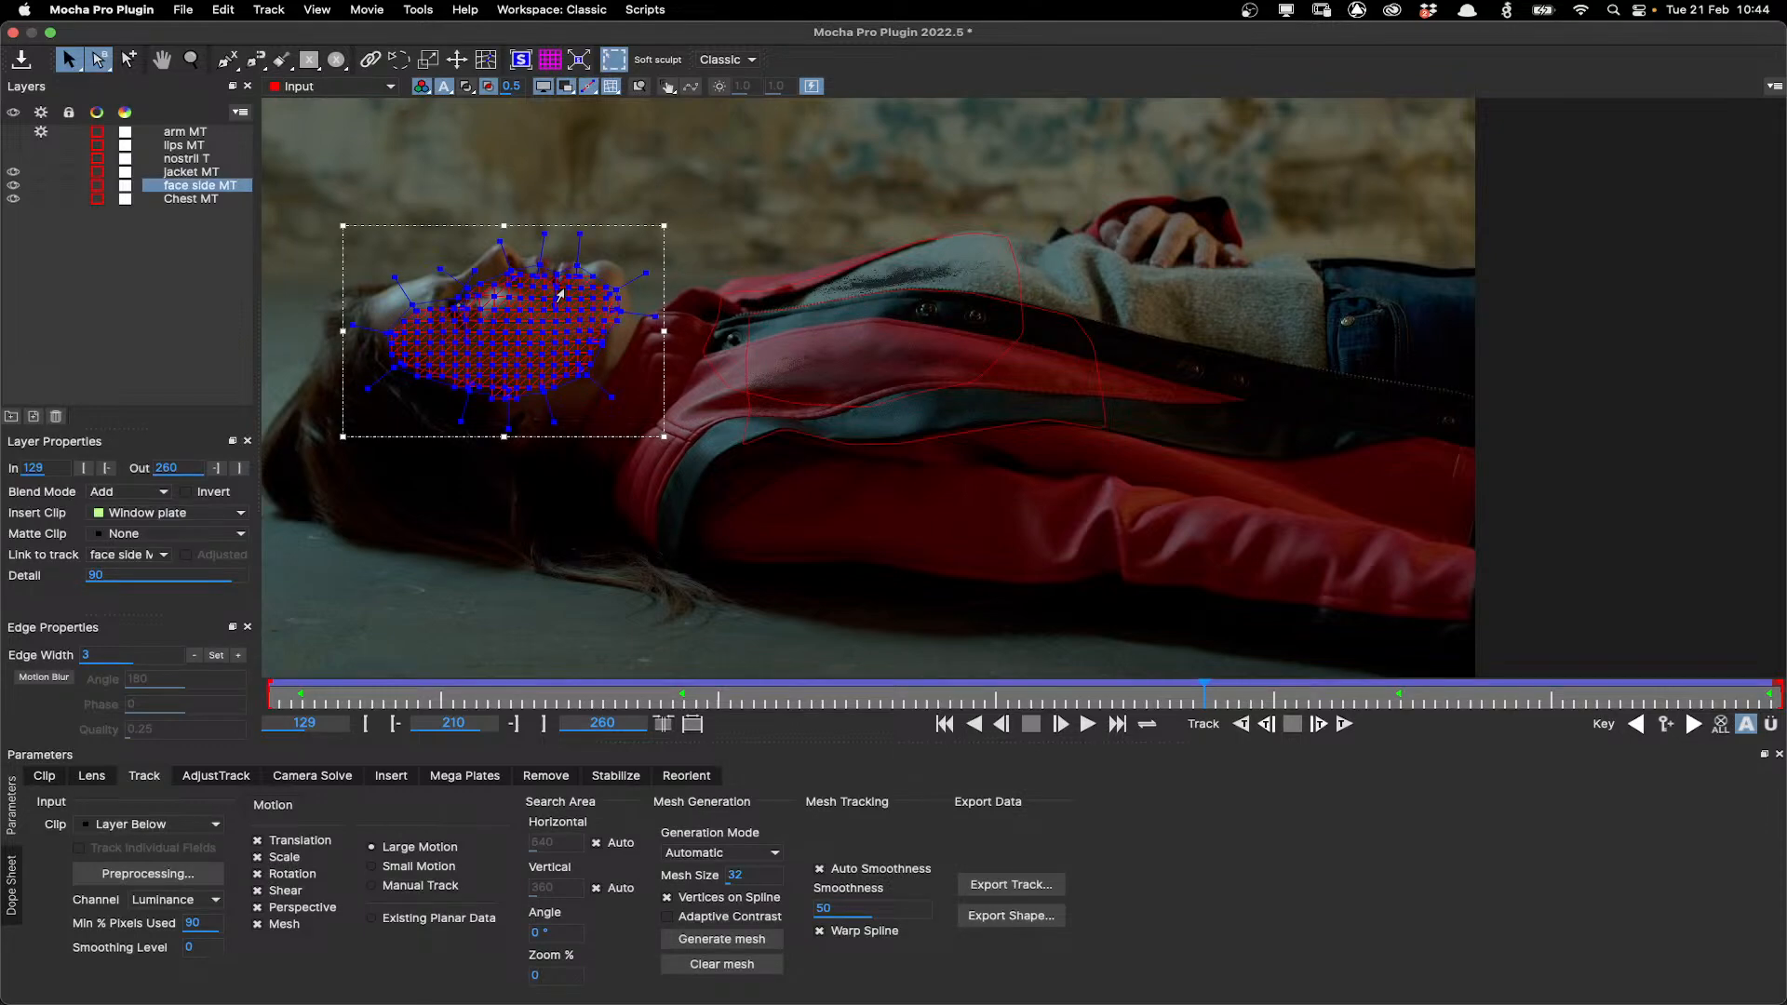
pyautogui.click(530, 66)
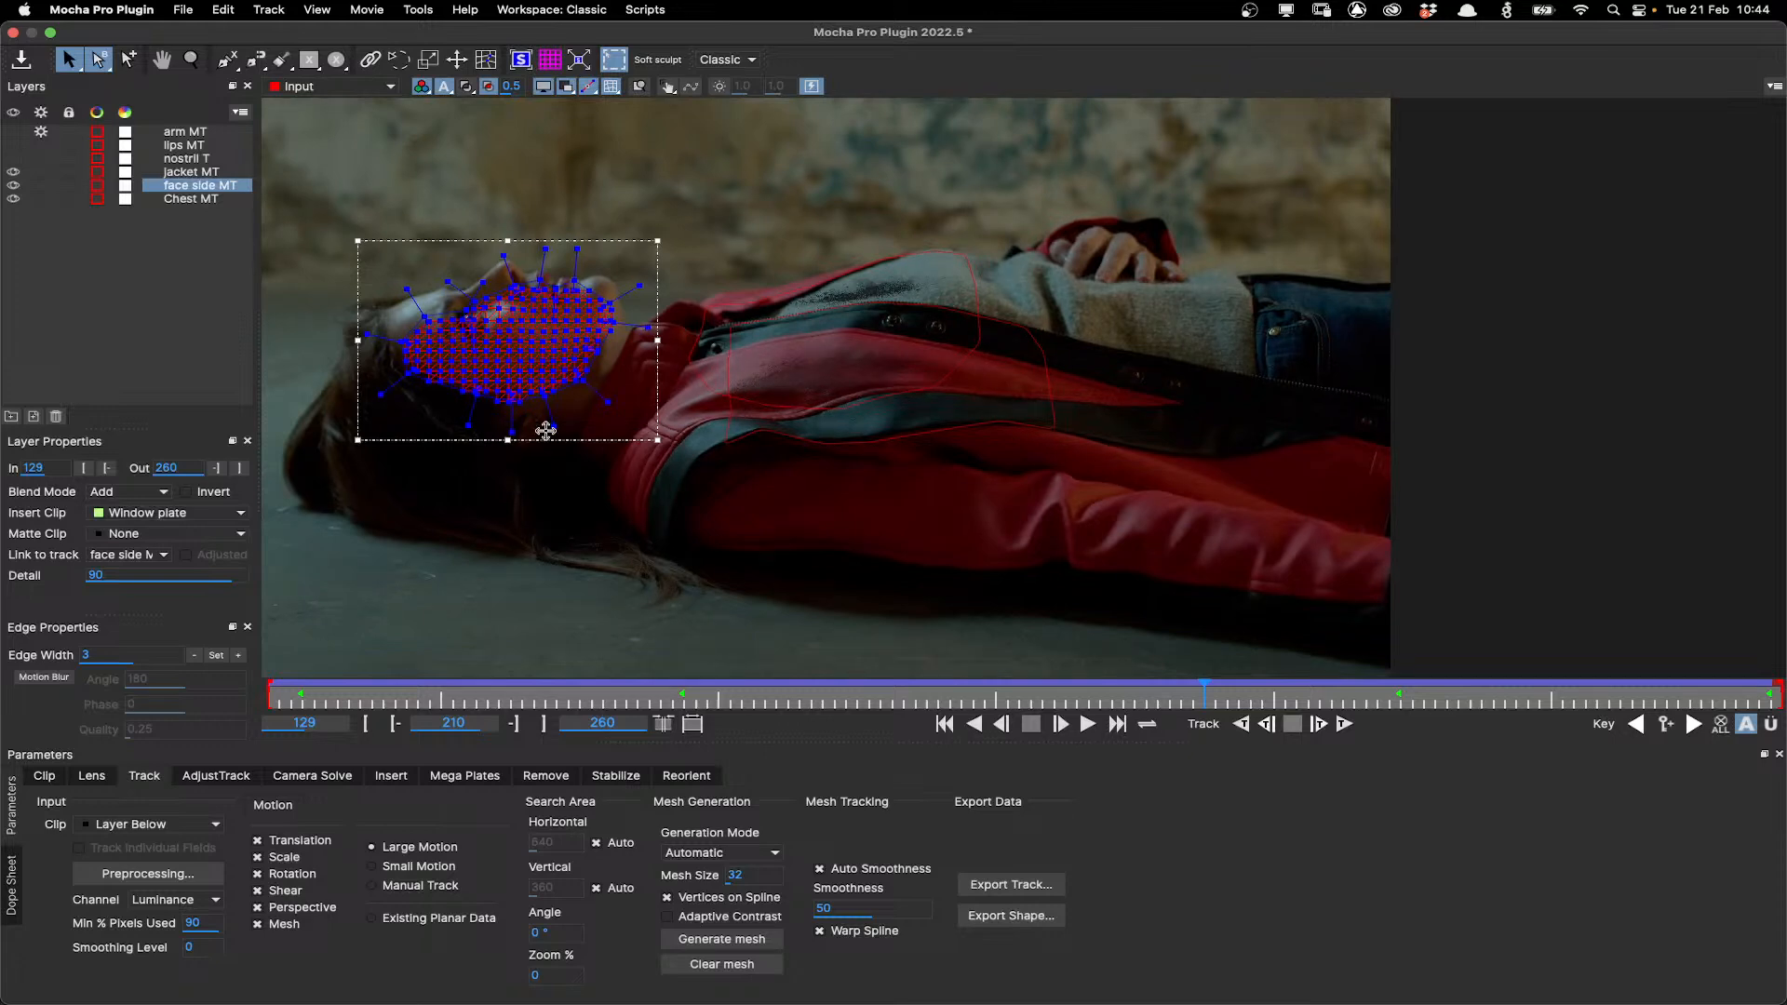
pyautogui.click(515, 57)
pyautogui.click(514, 58)
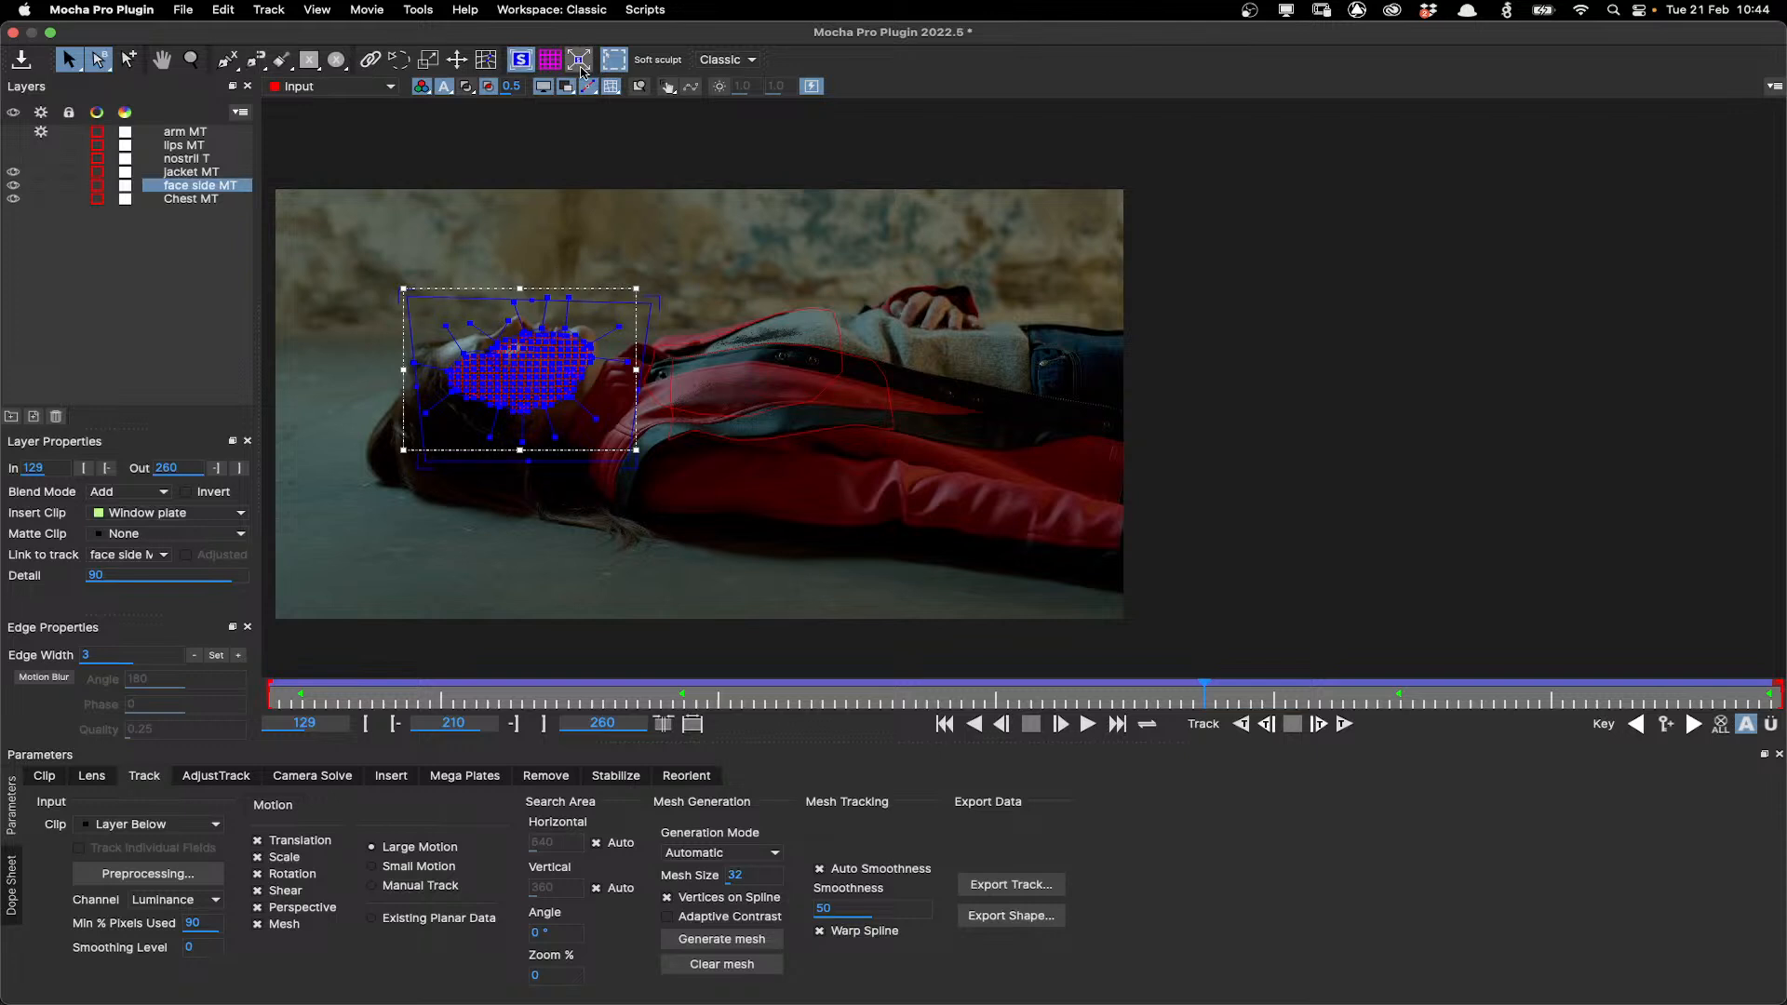
pyautogui.click(580, 61)
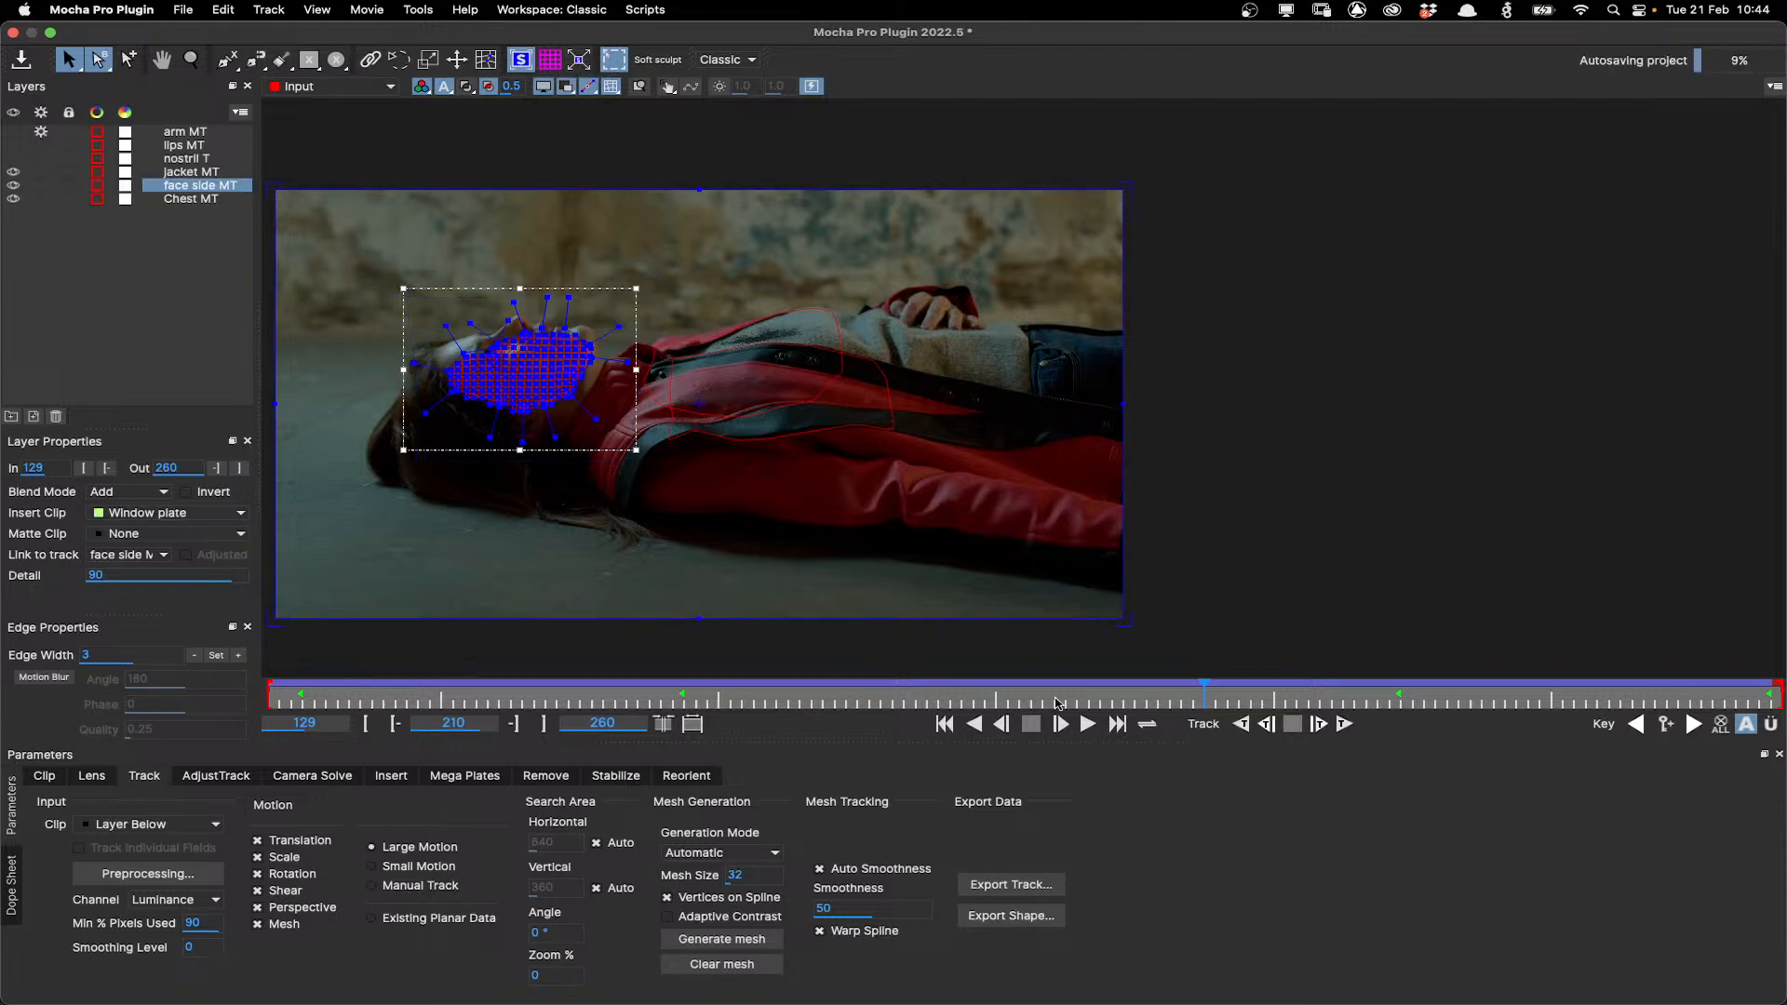
# Enable Grid Points Only in the face side MT layer's insert settings, undo the last change, and zoom in.
pyautogui.click(391, 776)
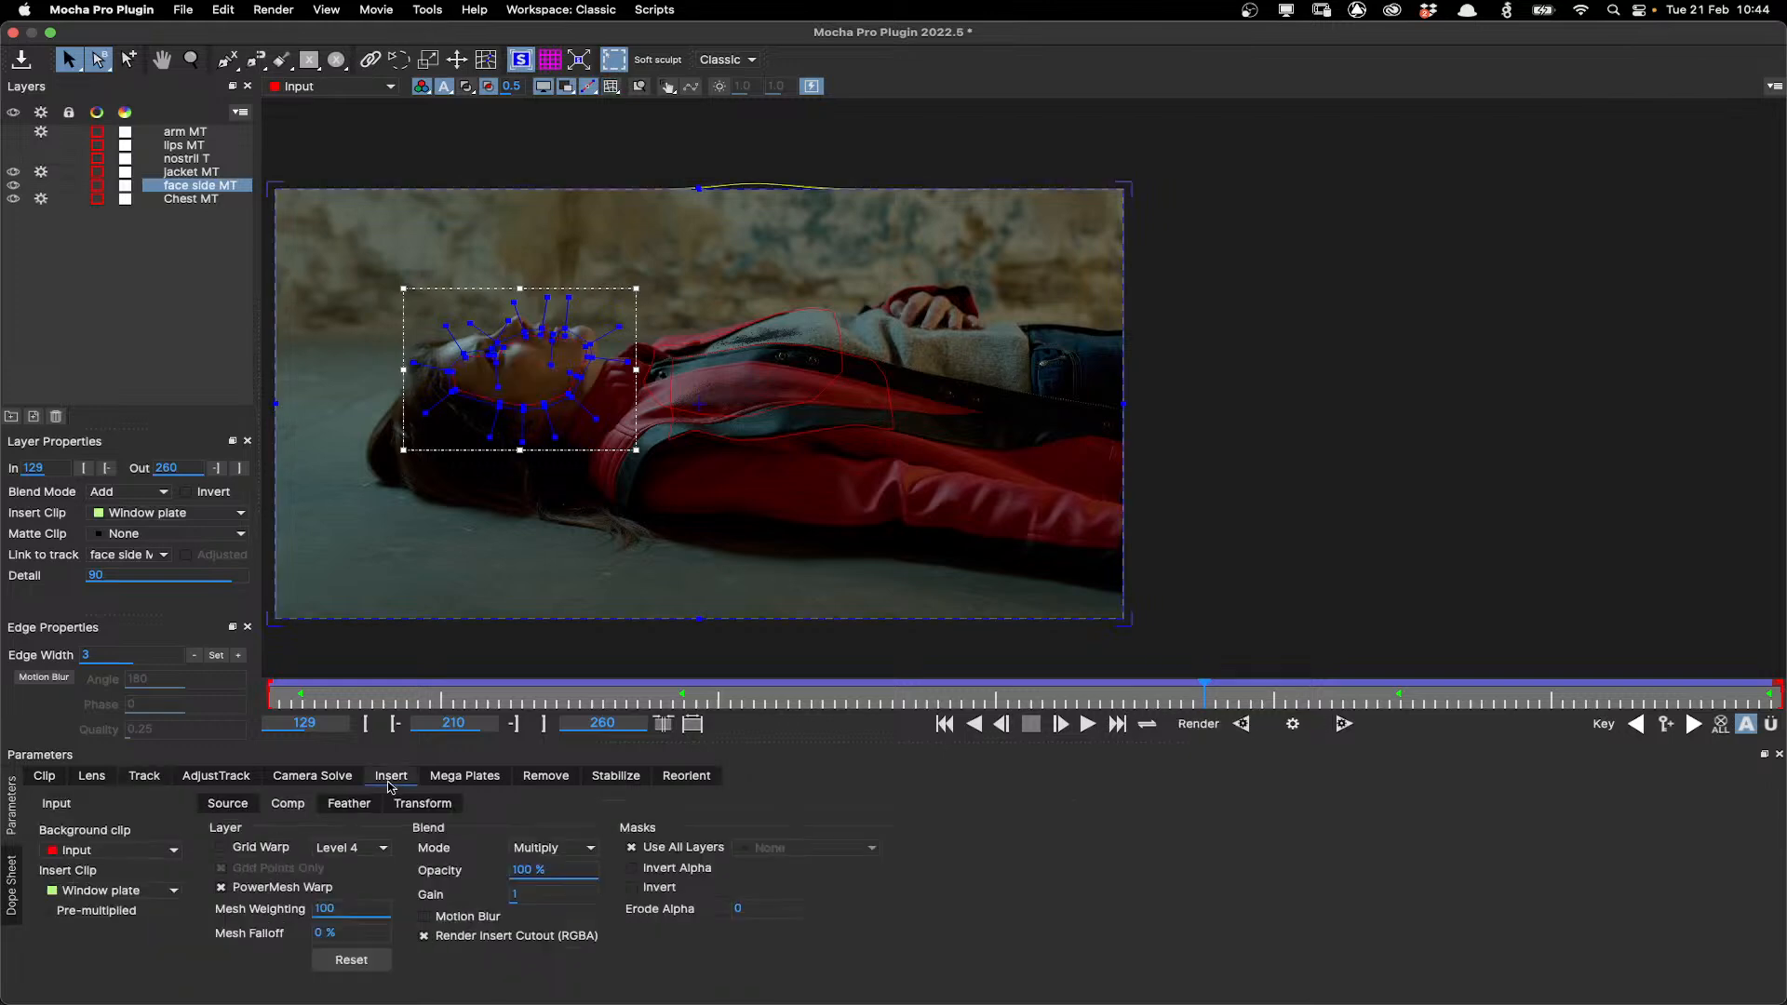
pyautogui.click(258, 851)
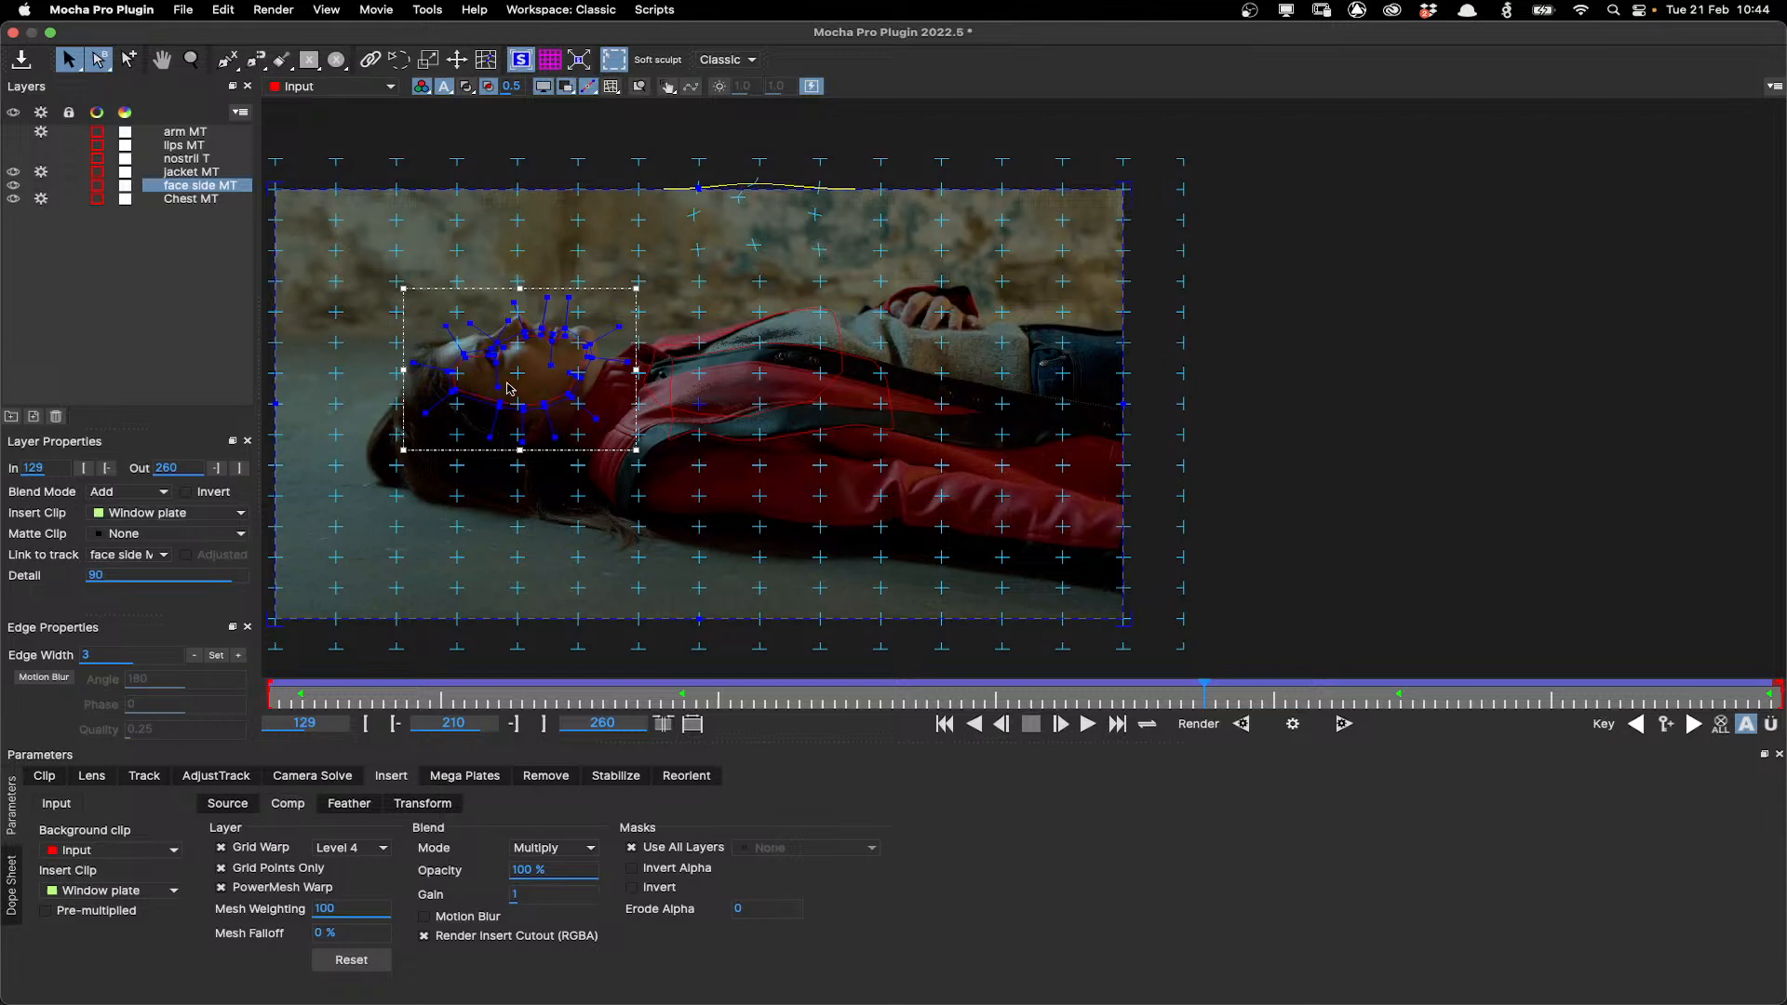
pyautogui.press('super+z')
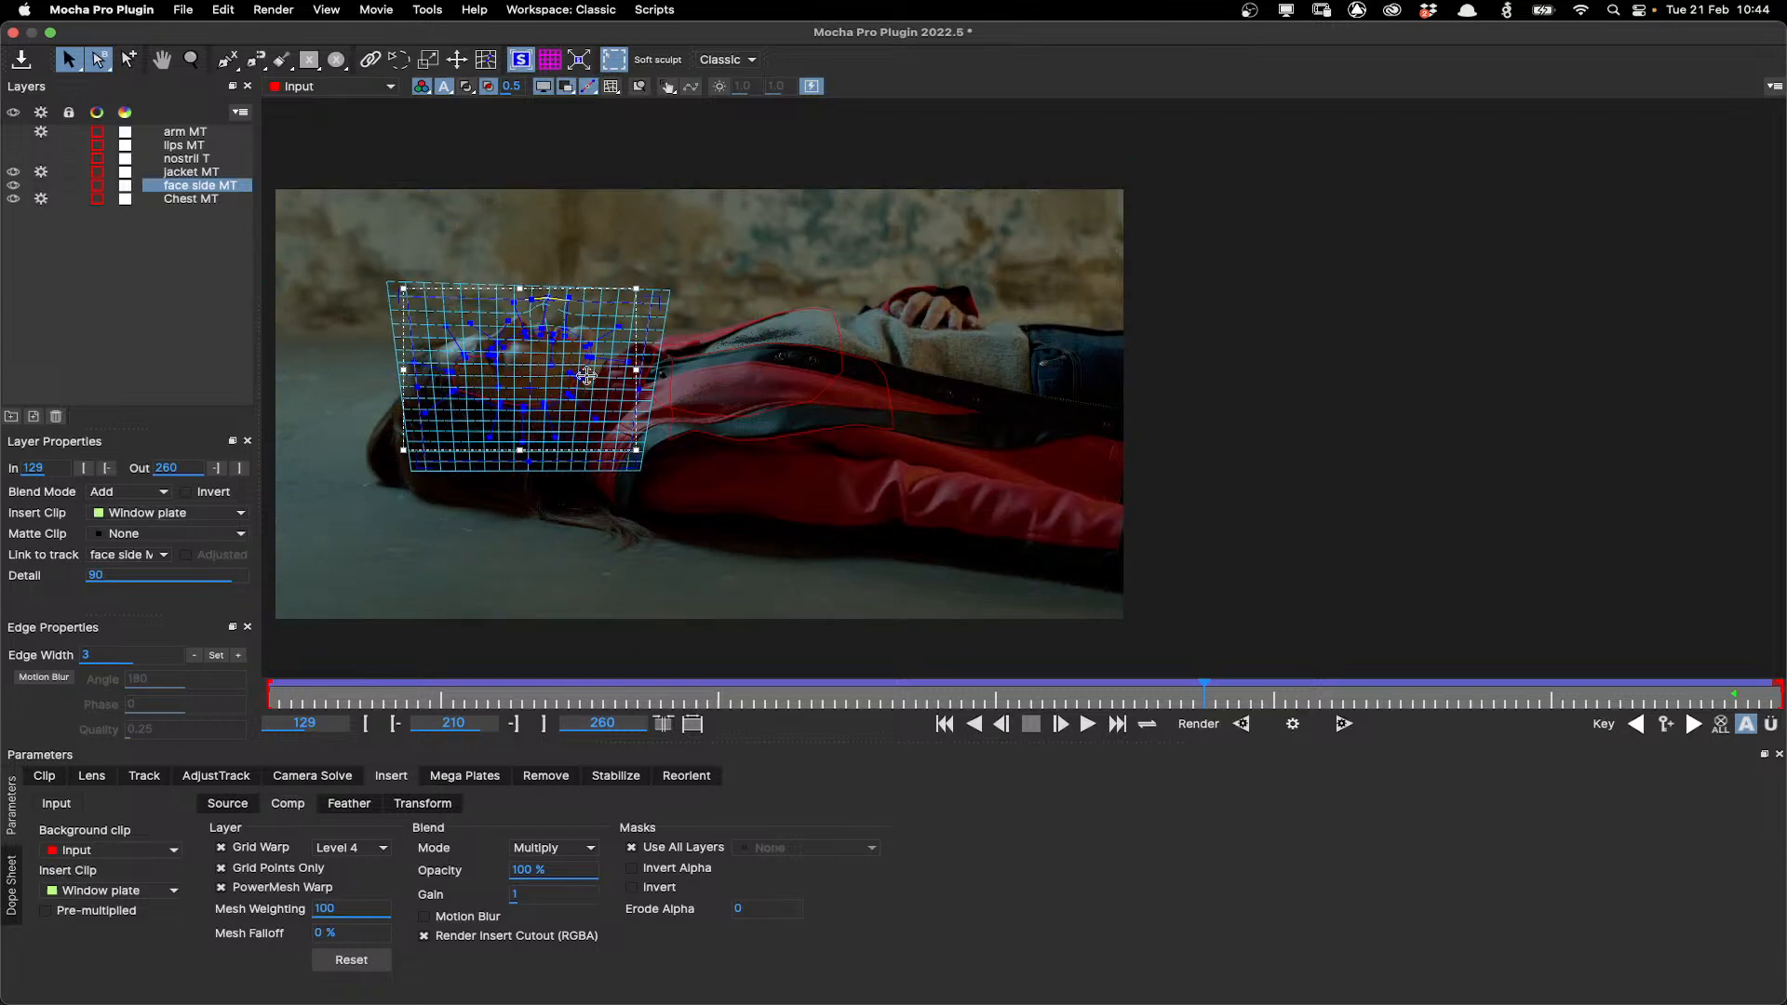
pyautogui.scroll(2, 587, 375)
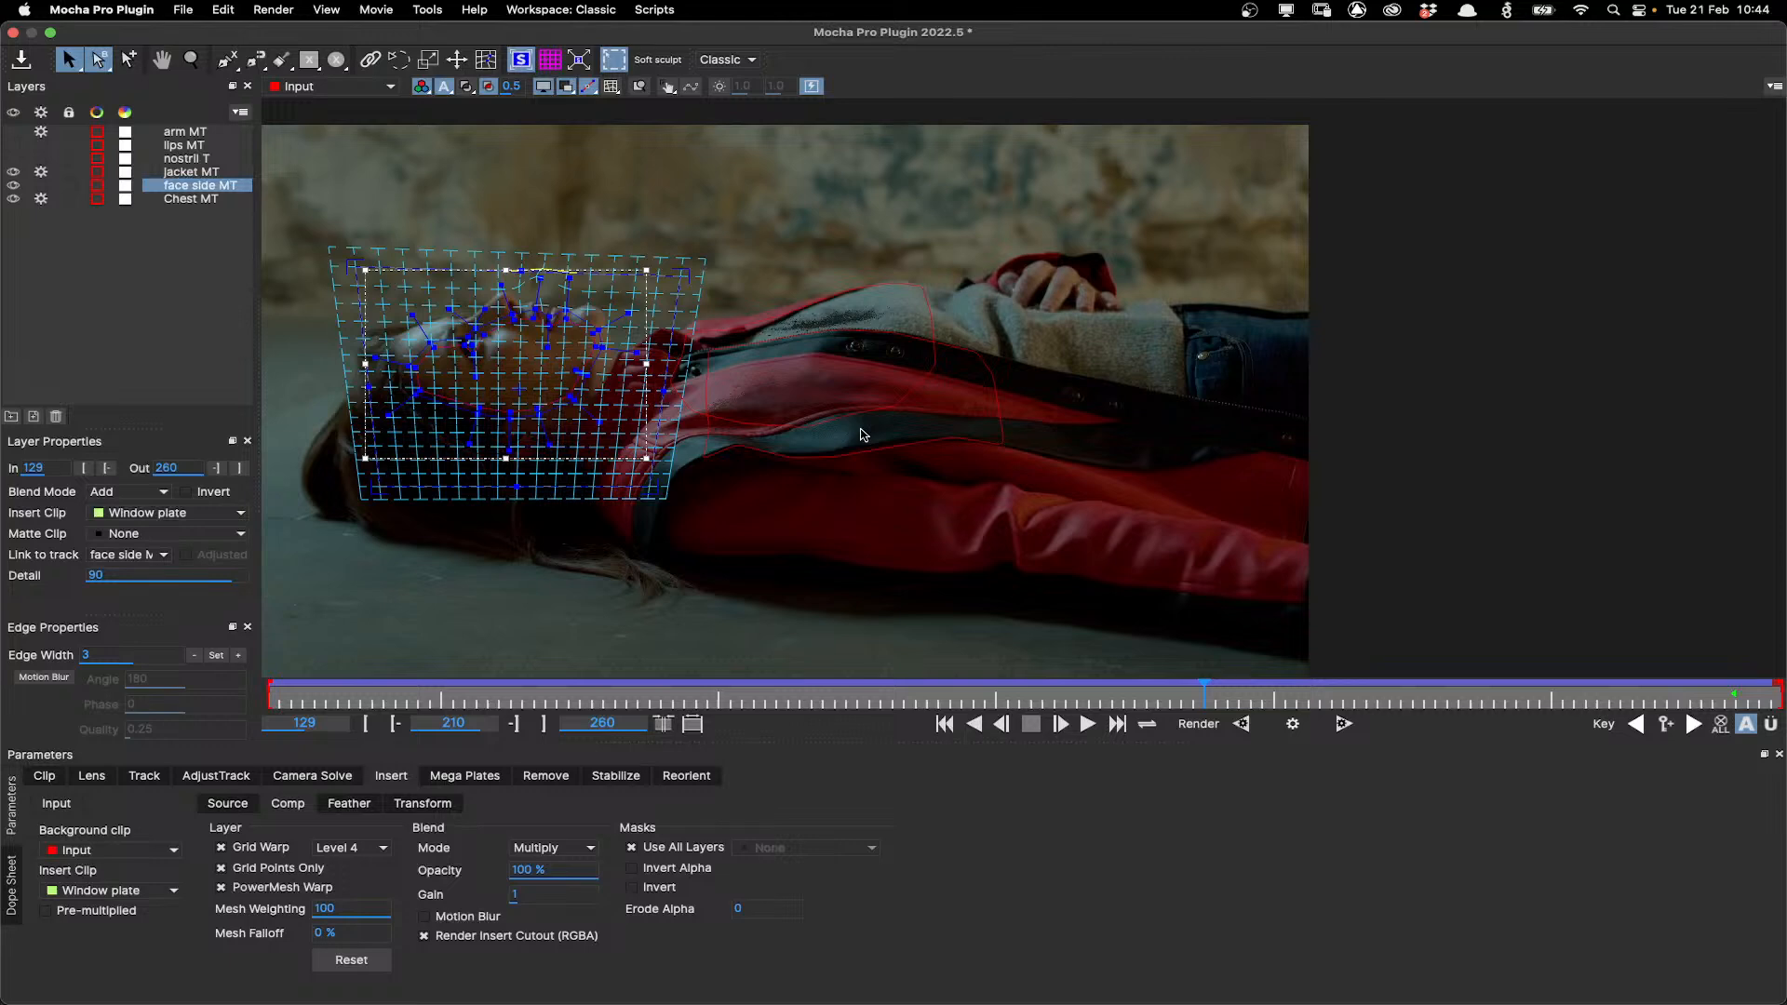
pyautogui.scroll(1, 864, 435)
# Select the jacket MT layer and turn off its insert Grid Warp, zooming in to inspect the shape.
pyautogui.click(989, 354)
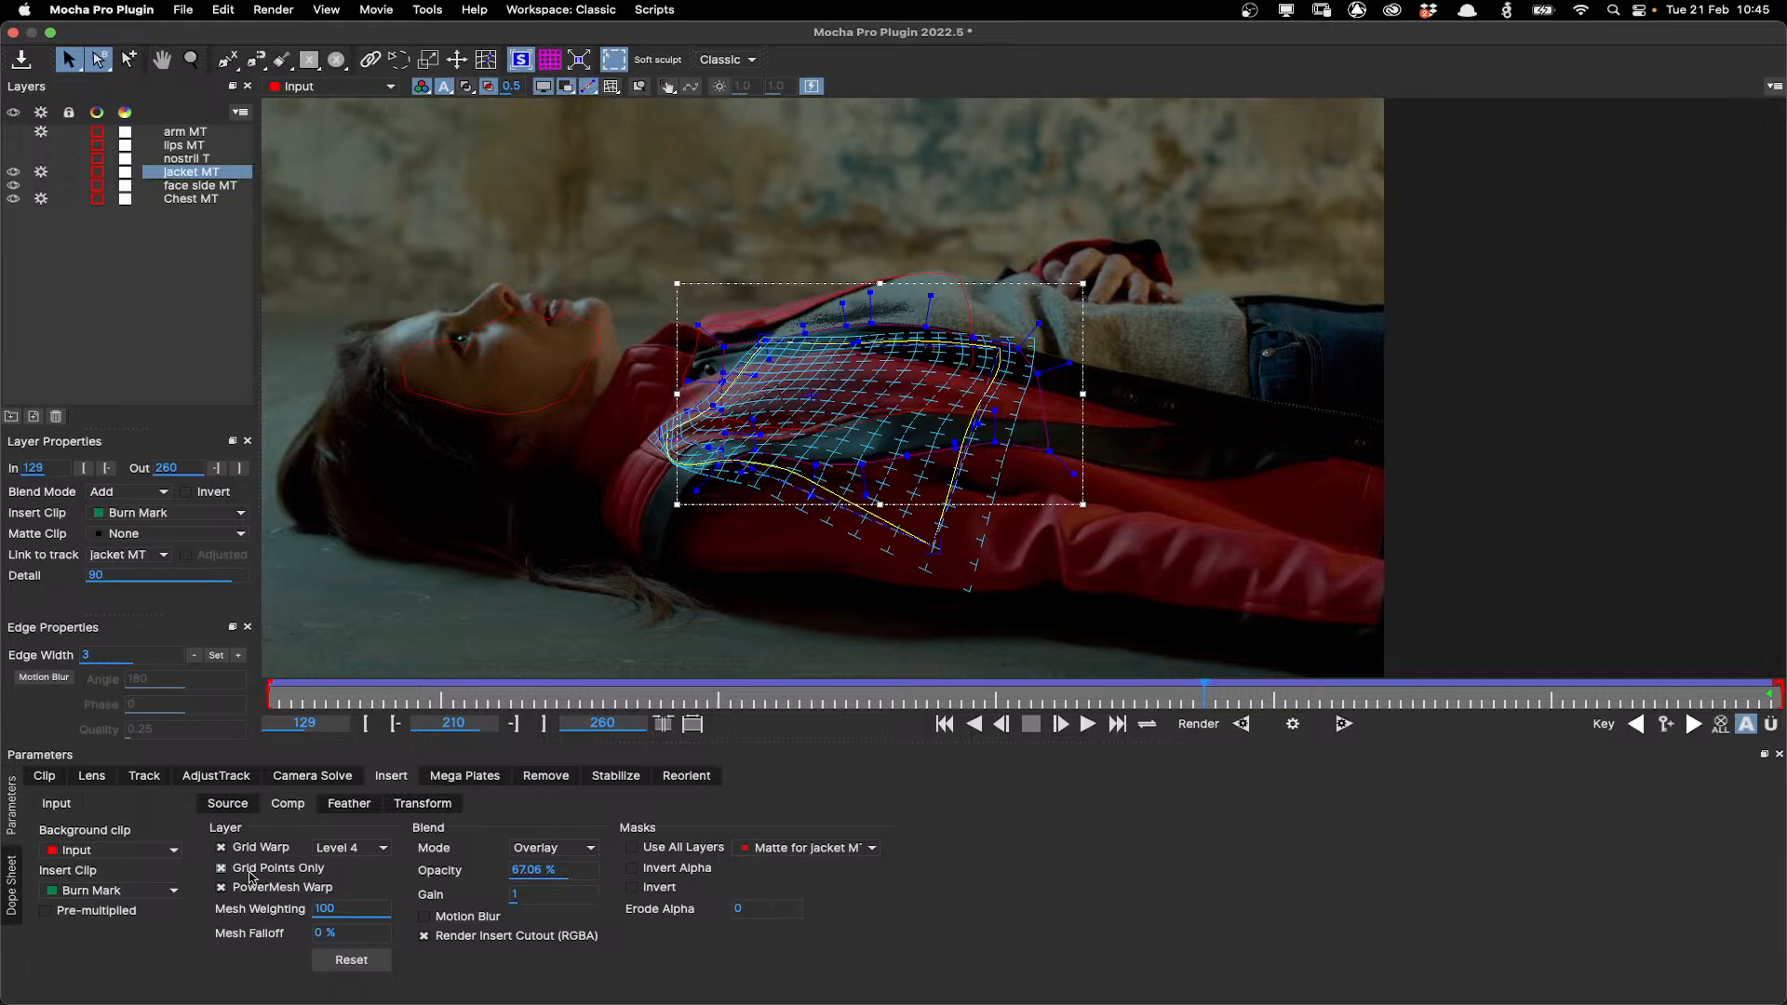
pyautogui.click(222, 847)
pyautogui.scroll(2, 842, 459)
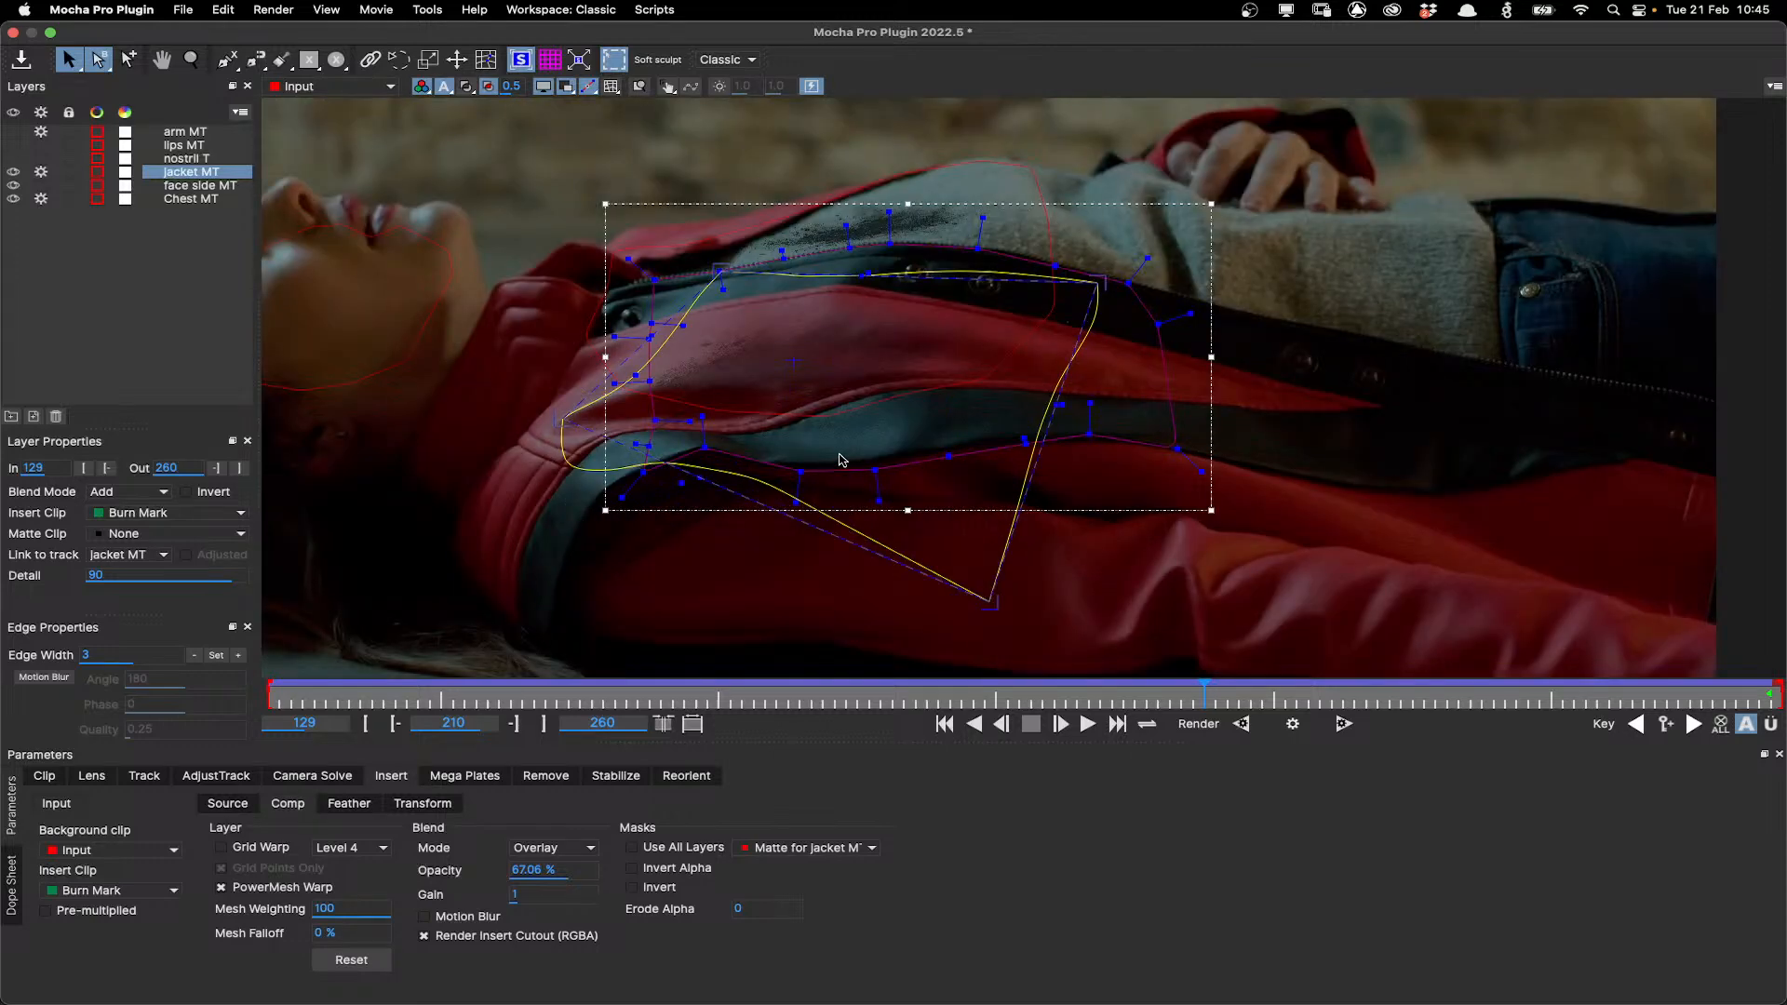
pyautogui.scroll(1, 841, 459)
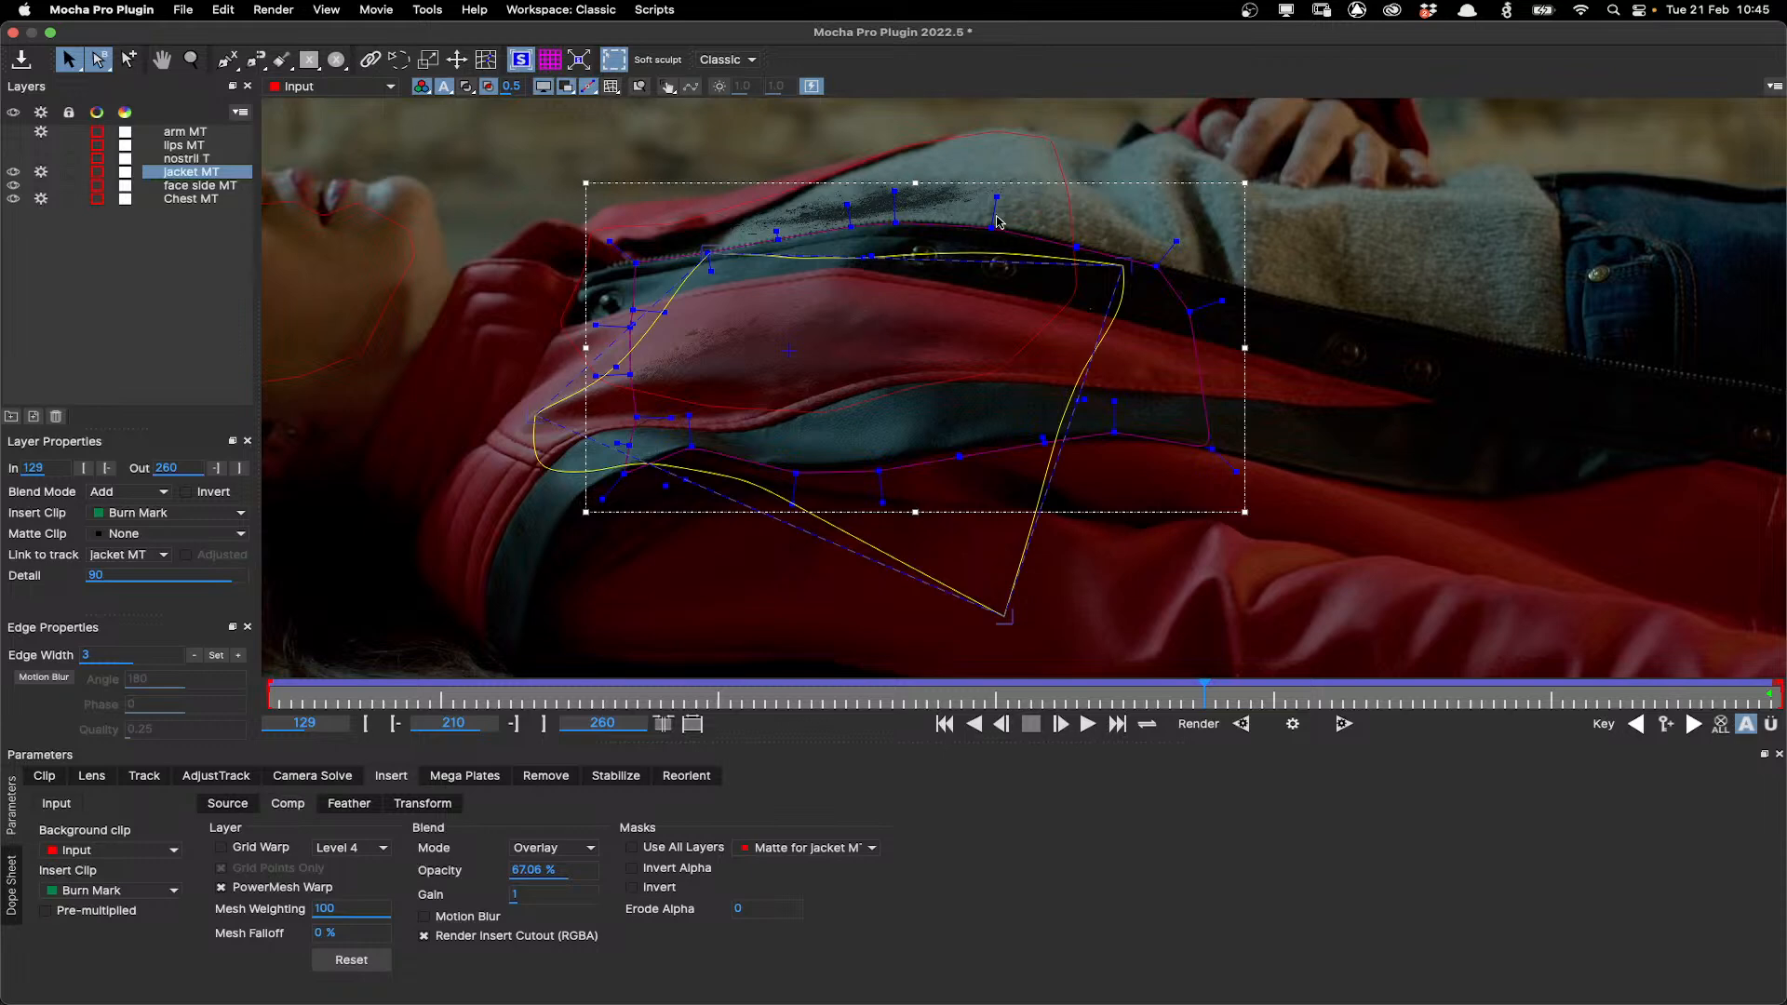
pyautogui.scroll(-2, 818, 367)
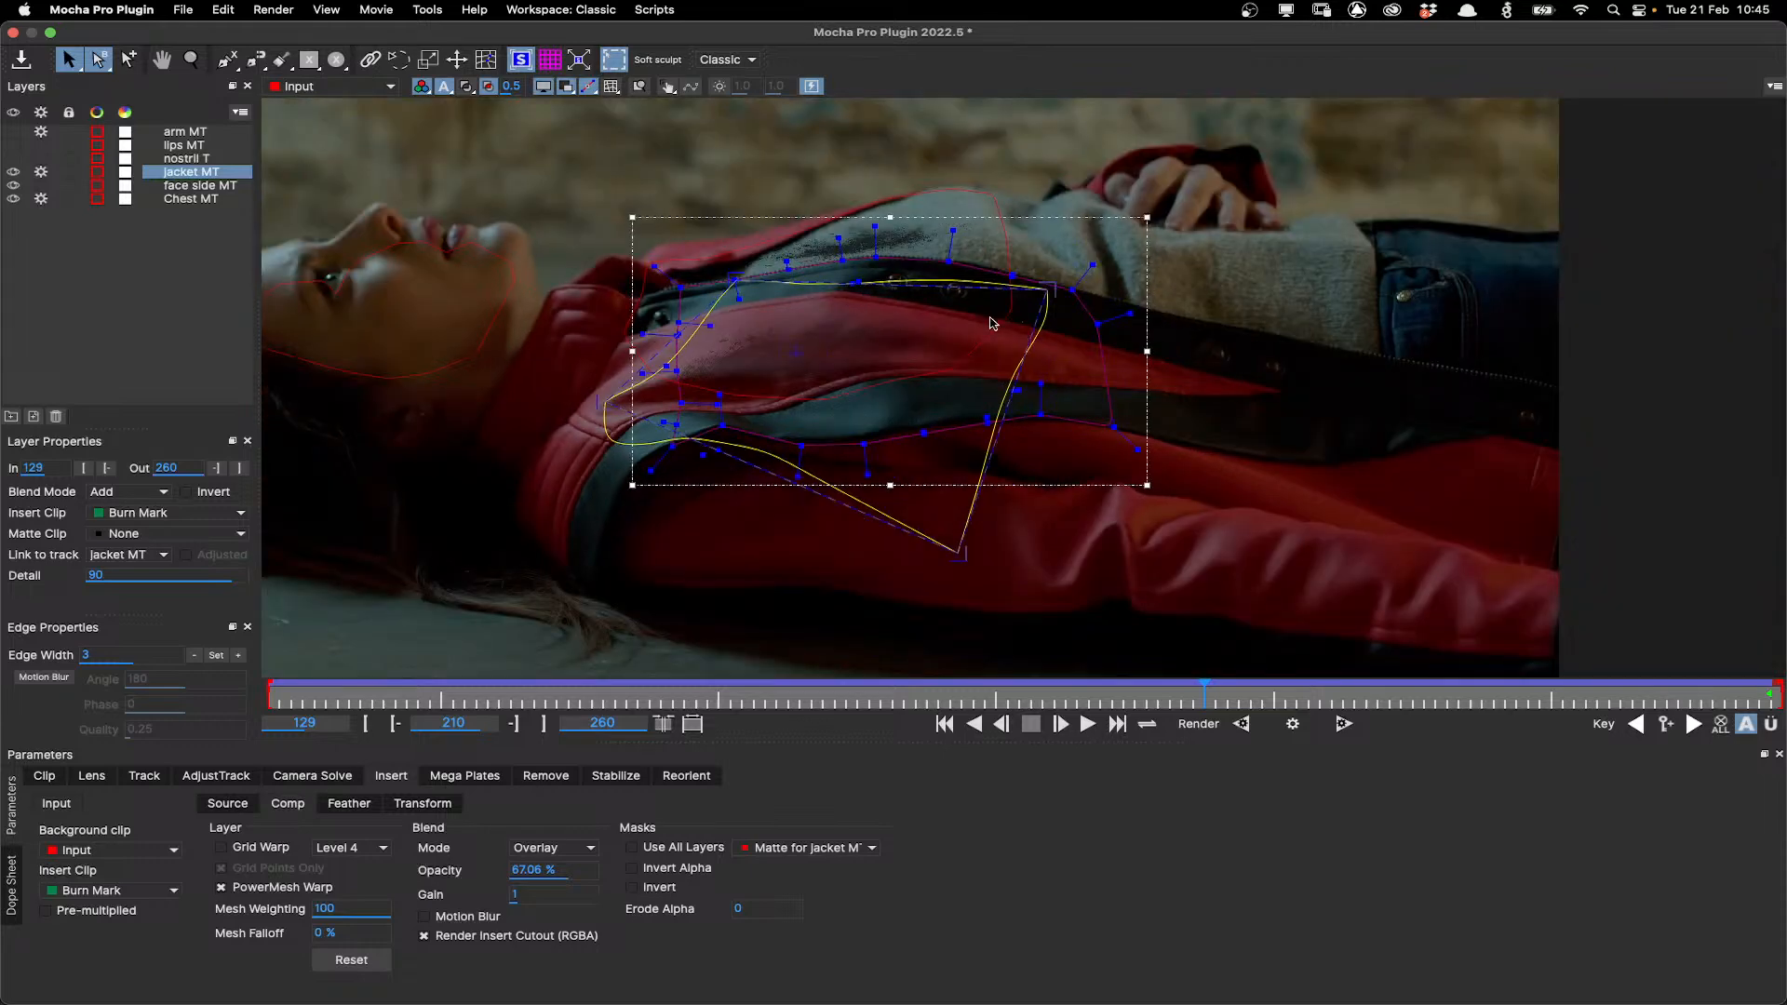
# Enable Grid Warp on the Chest MT layer's insert and hide the face side and Chest layers.
pyautogui.click(798, 227)
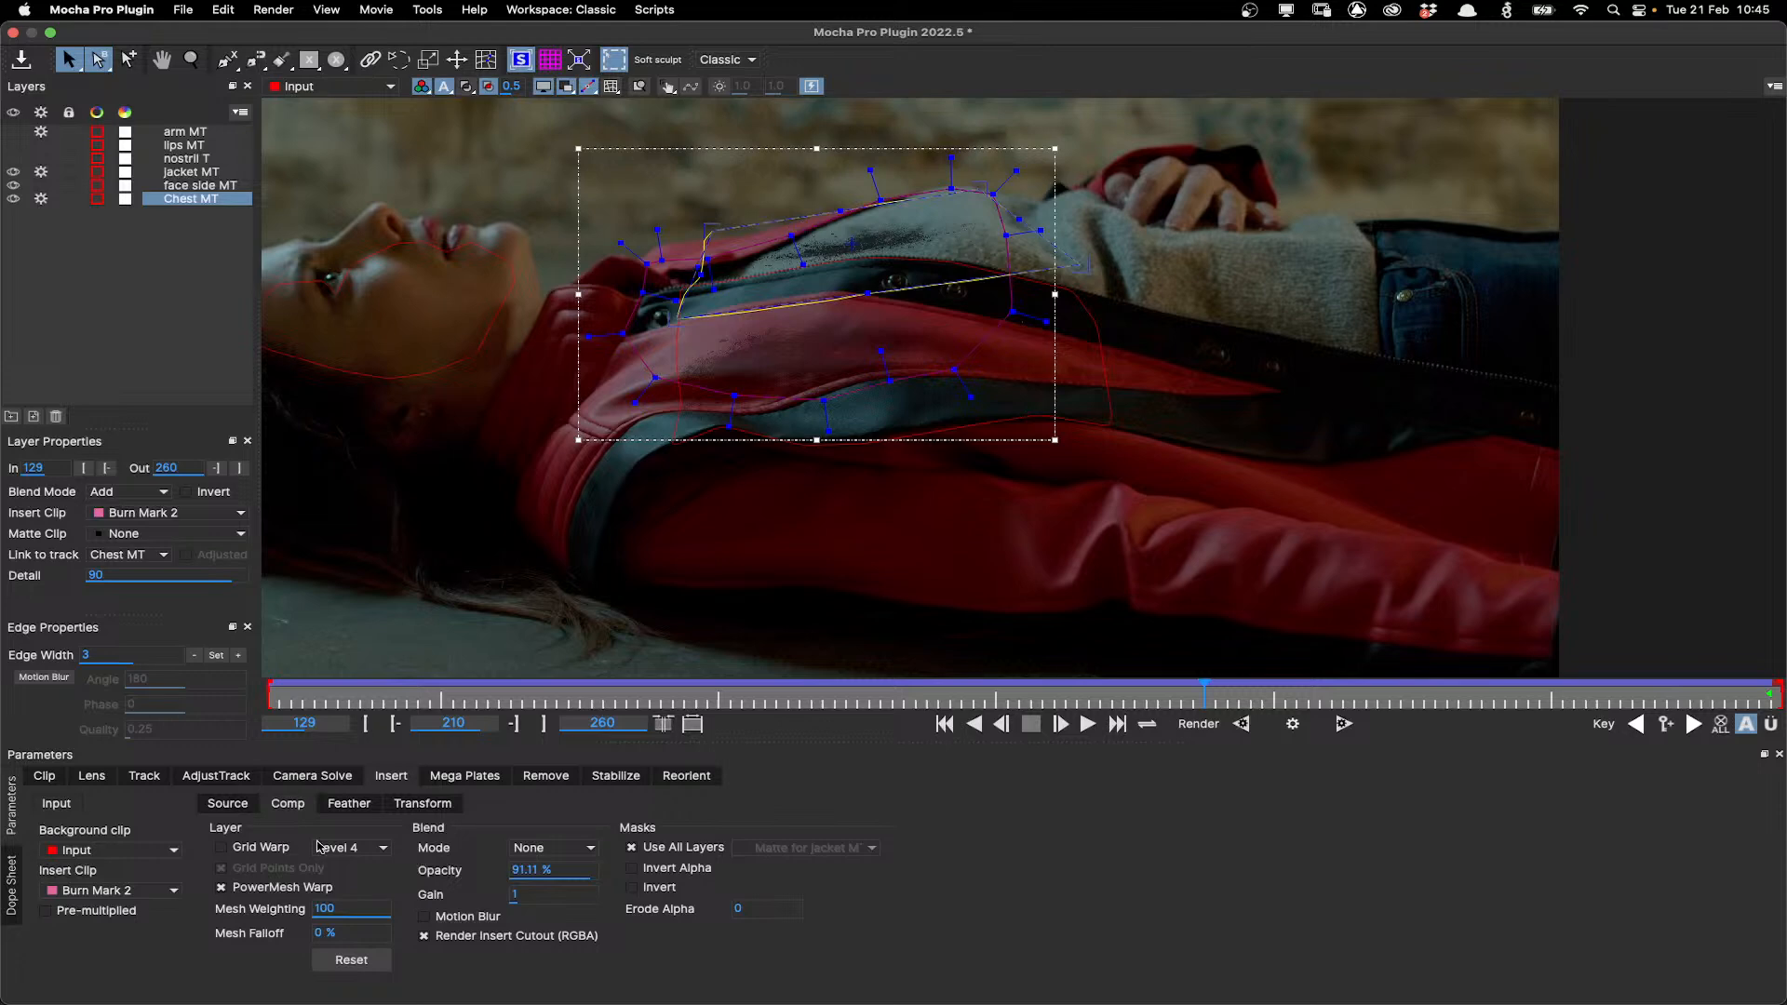
pyautogui.click(221, 847)
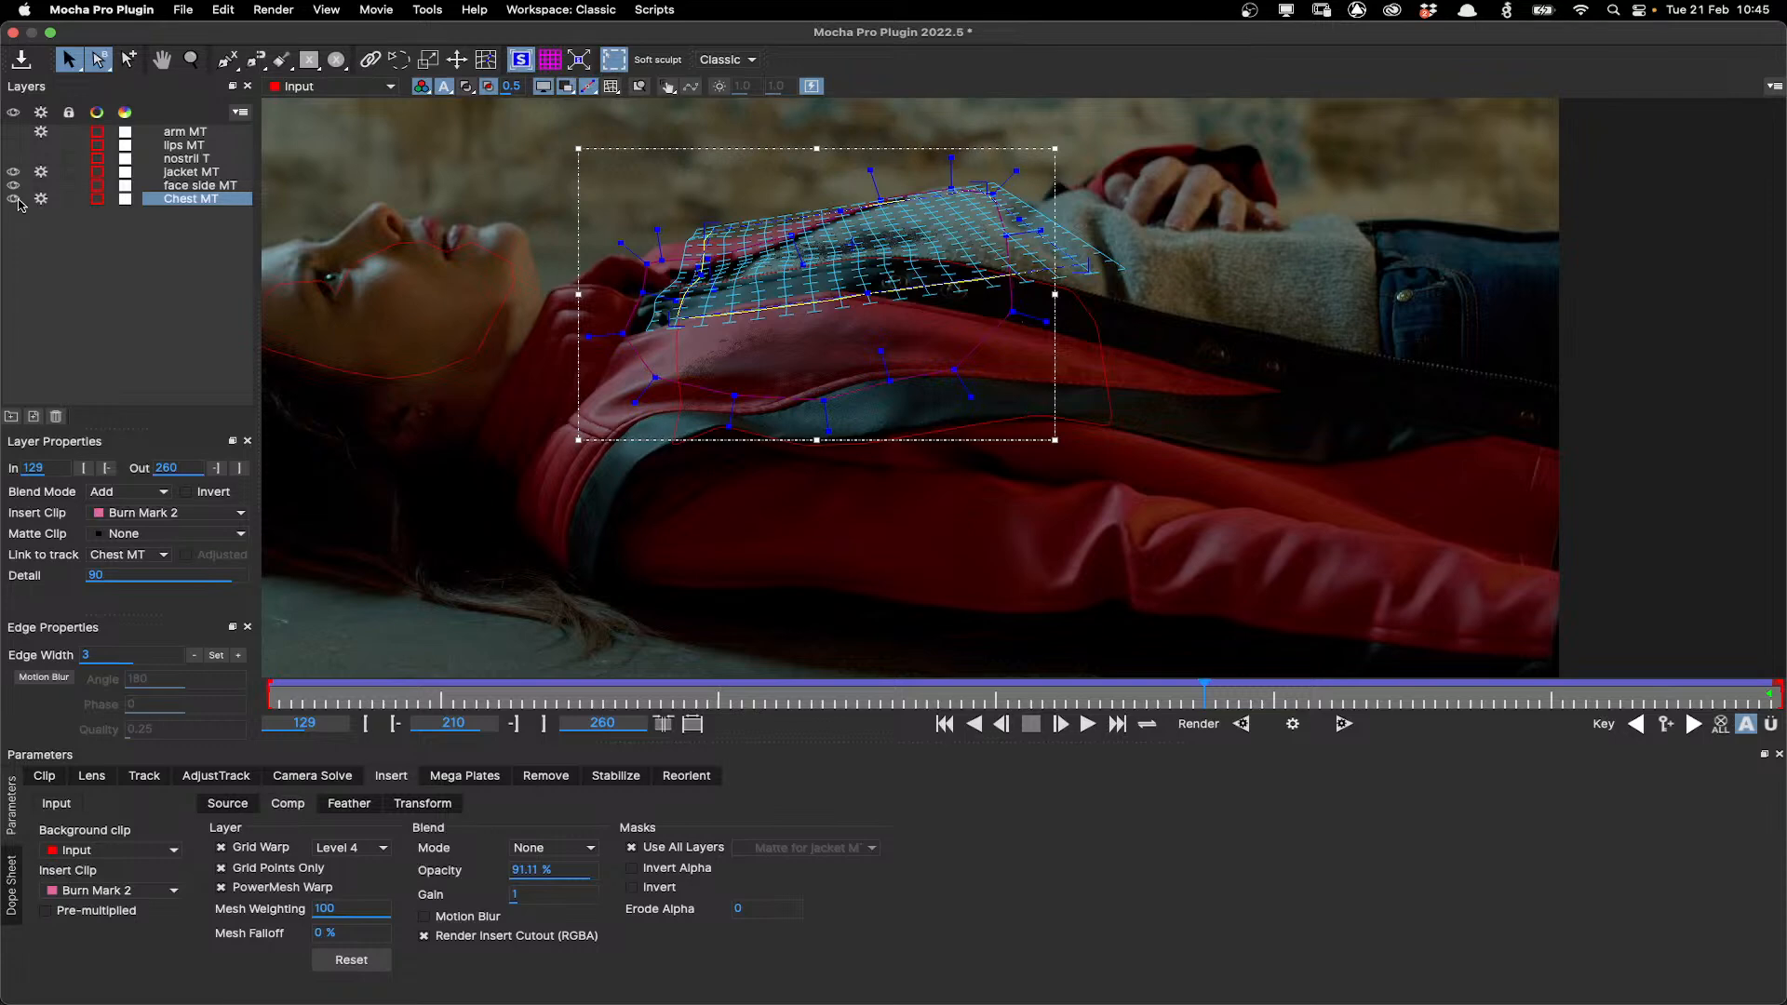
pyautogui.moveTo(18, 203); pyautogui.dragTo(19, 189)
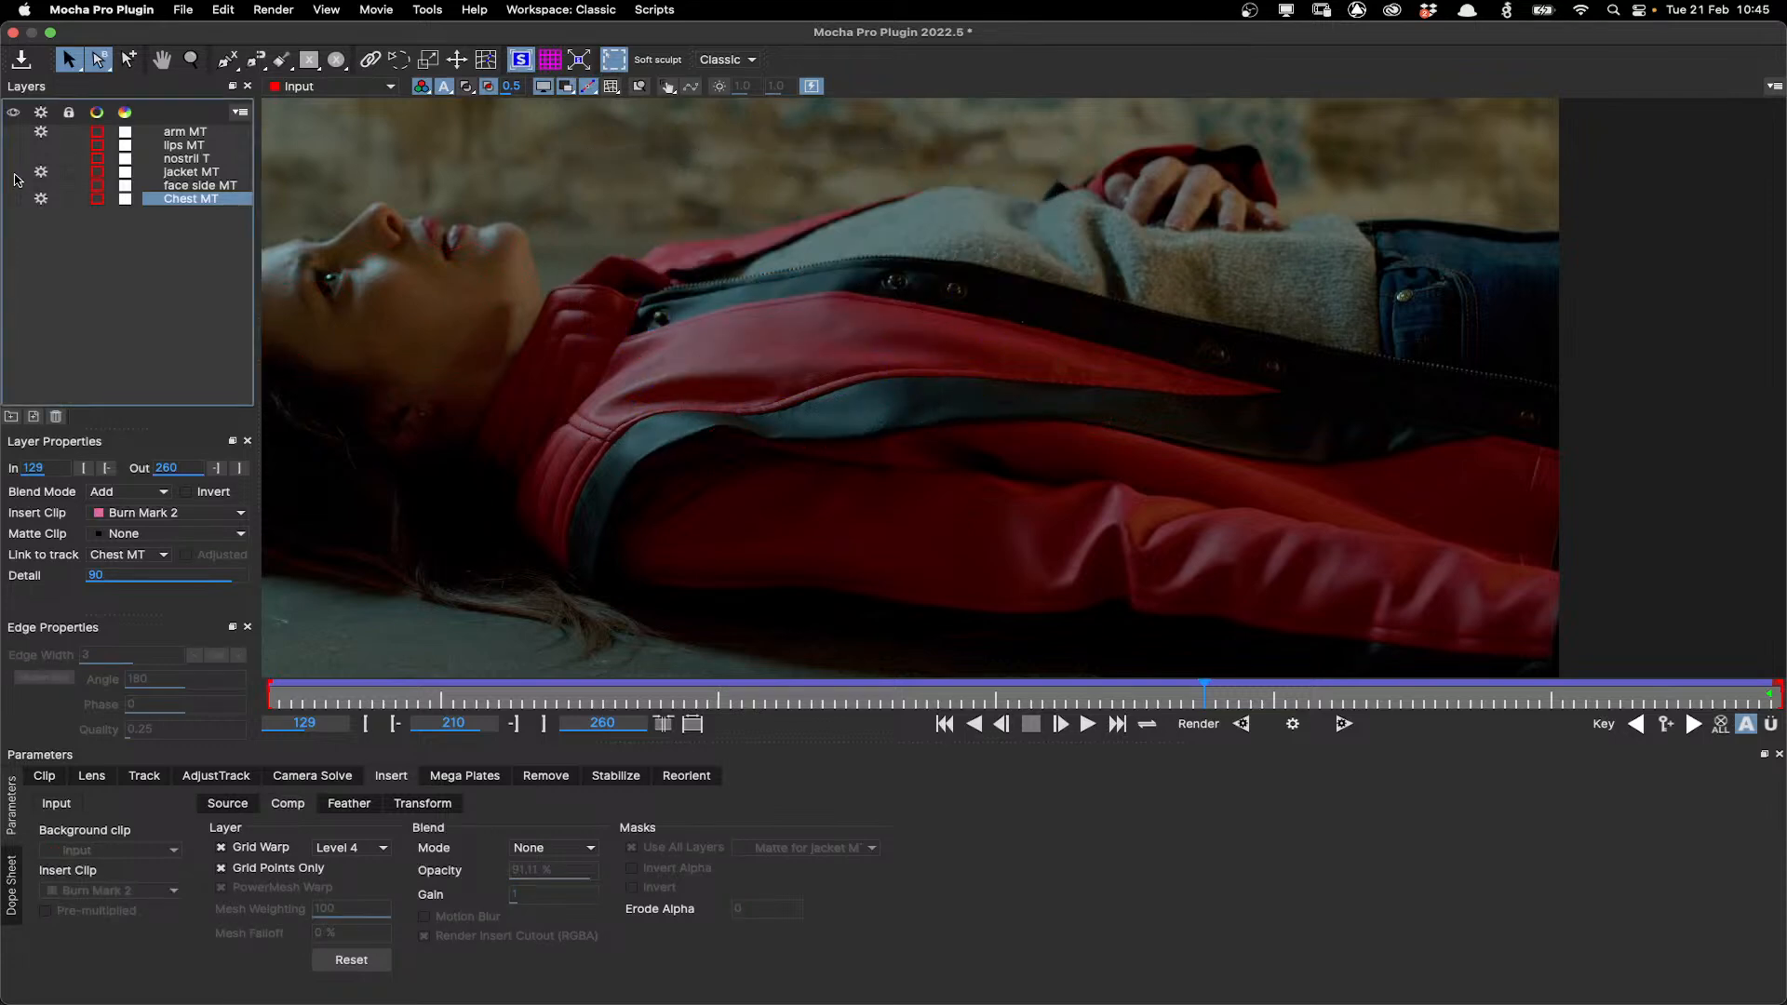
# Show and select the jacket MT layer and play the clip forward to review its insert.
pyautogui.click(13, 171)
pyautogui.click(191, 171)
pyautogui.click(1087, 724)
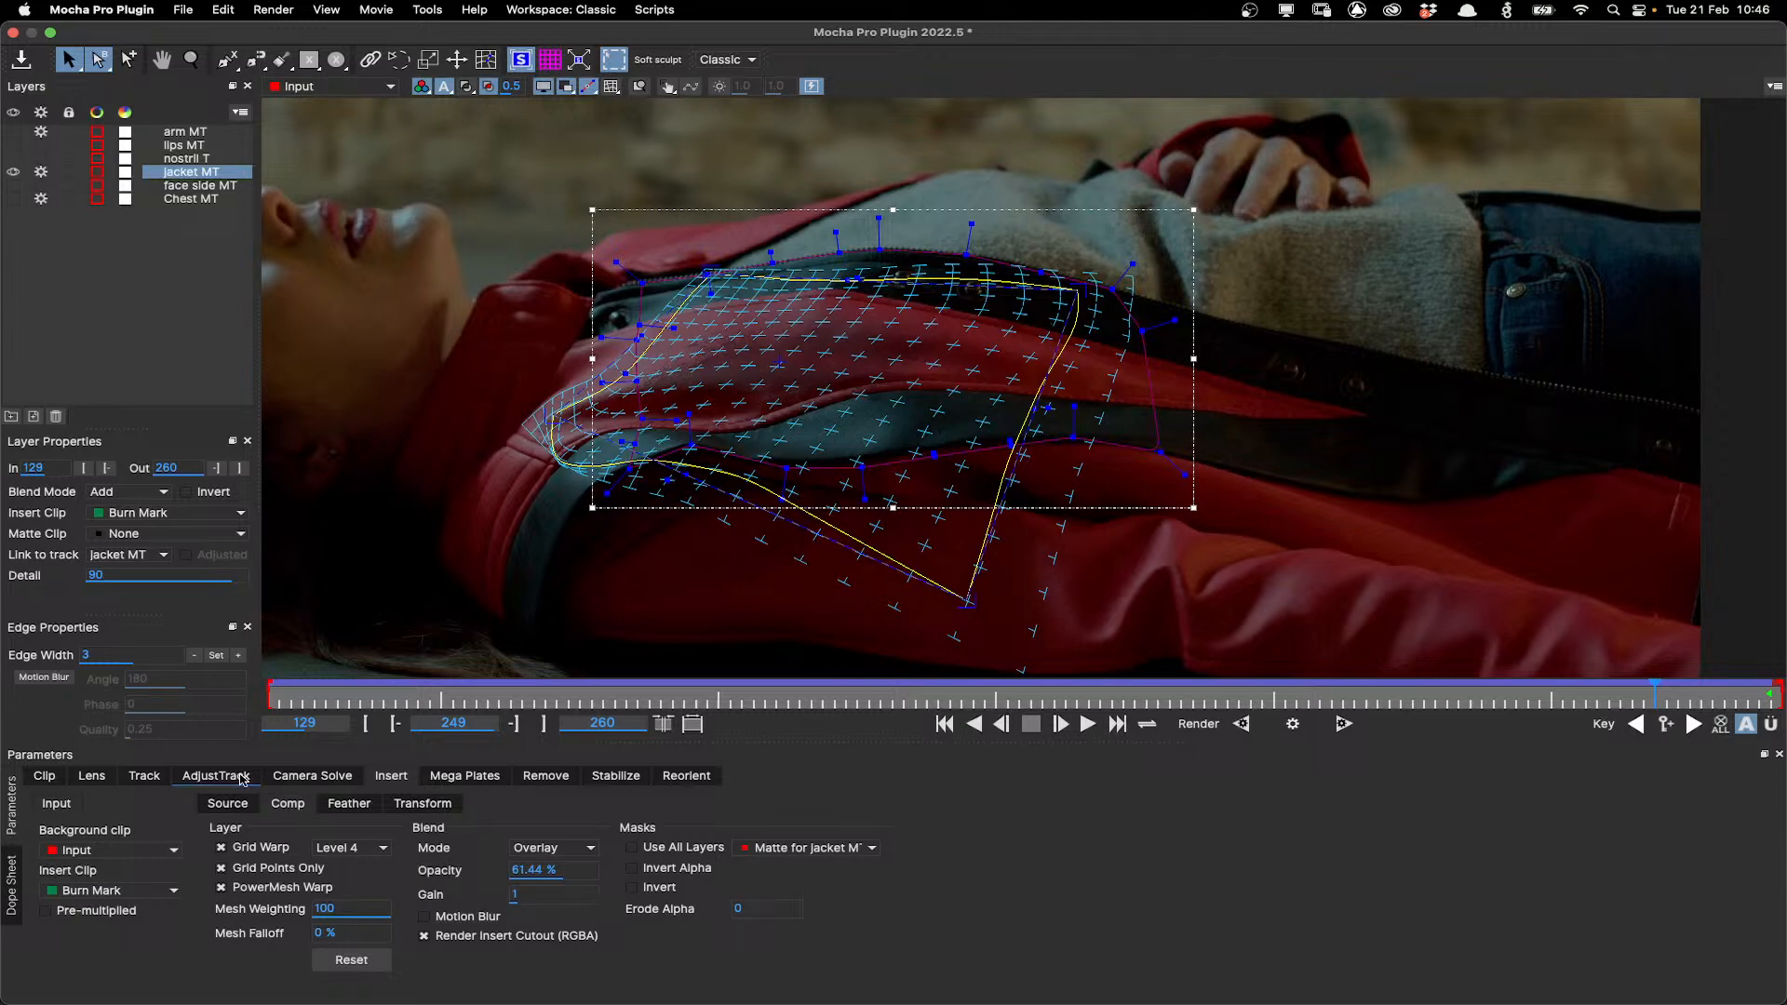
# Turn visibility back on for the Chest MT and face side MT layers and select face side MT.
pyautogui.click(145, 776)
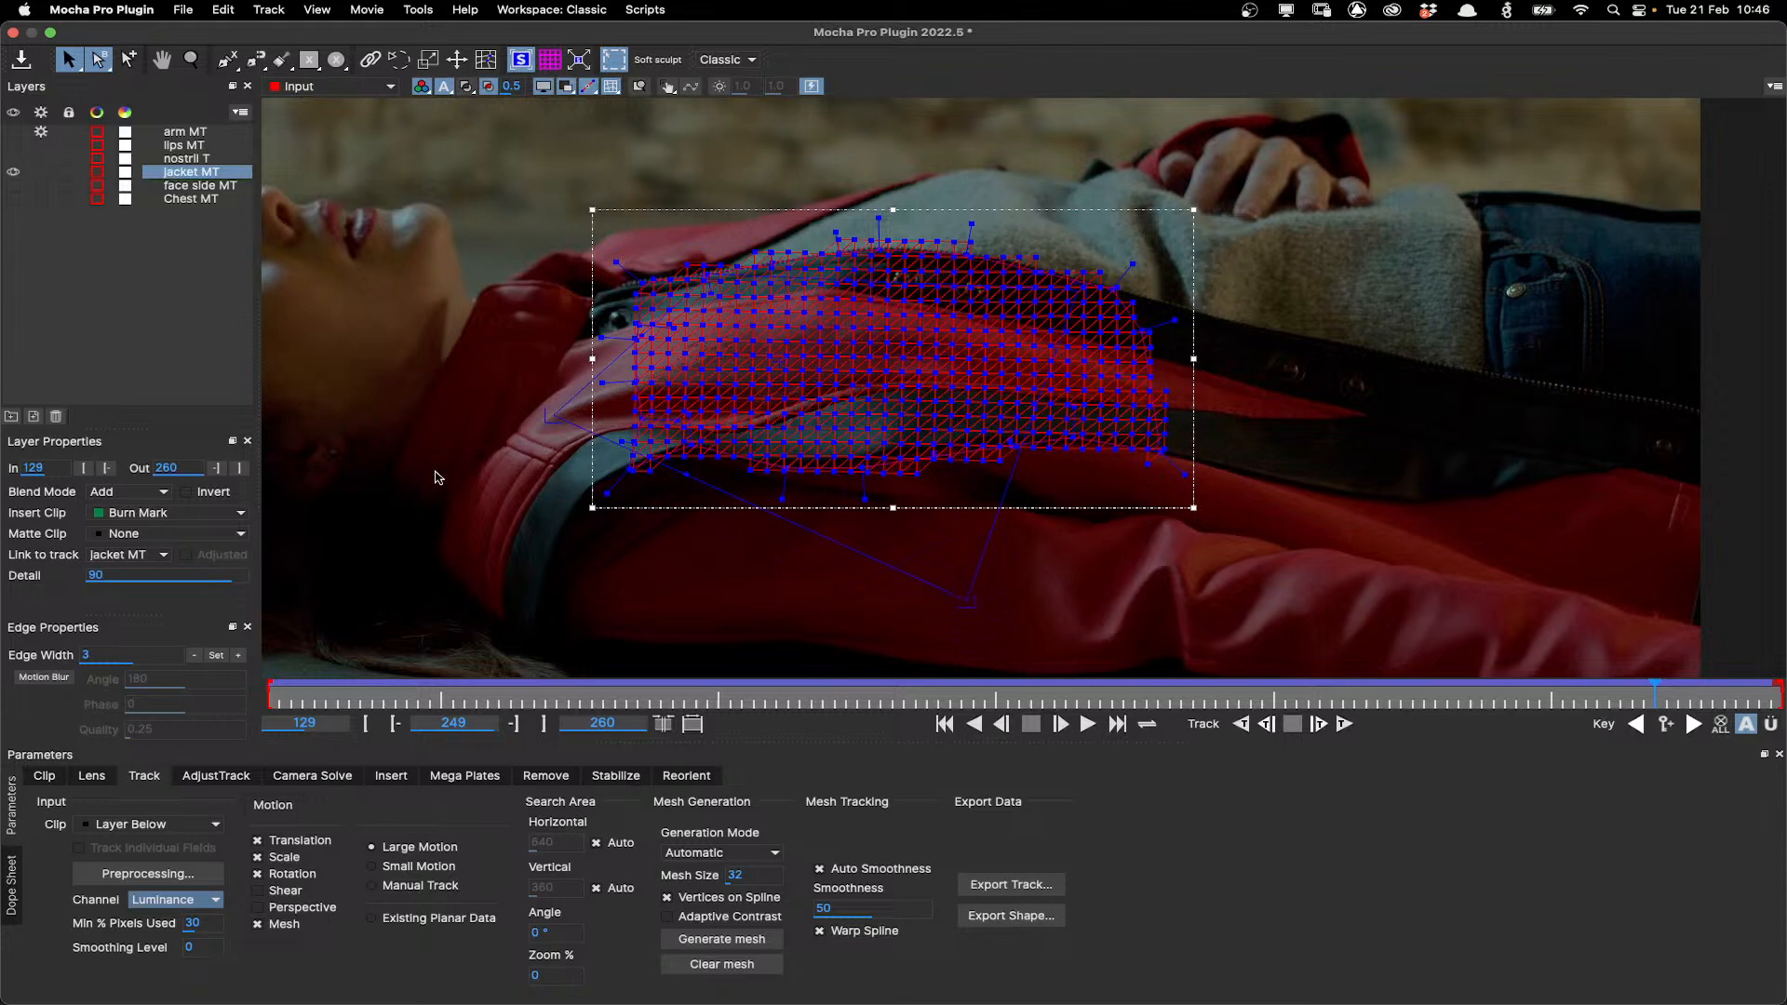
pyautogui.click(13, 198)
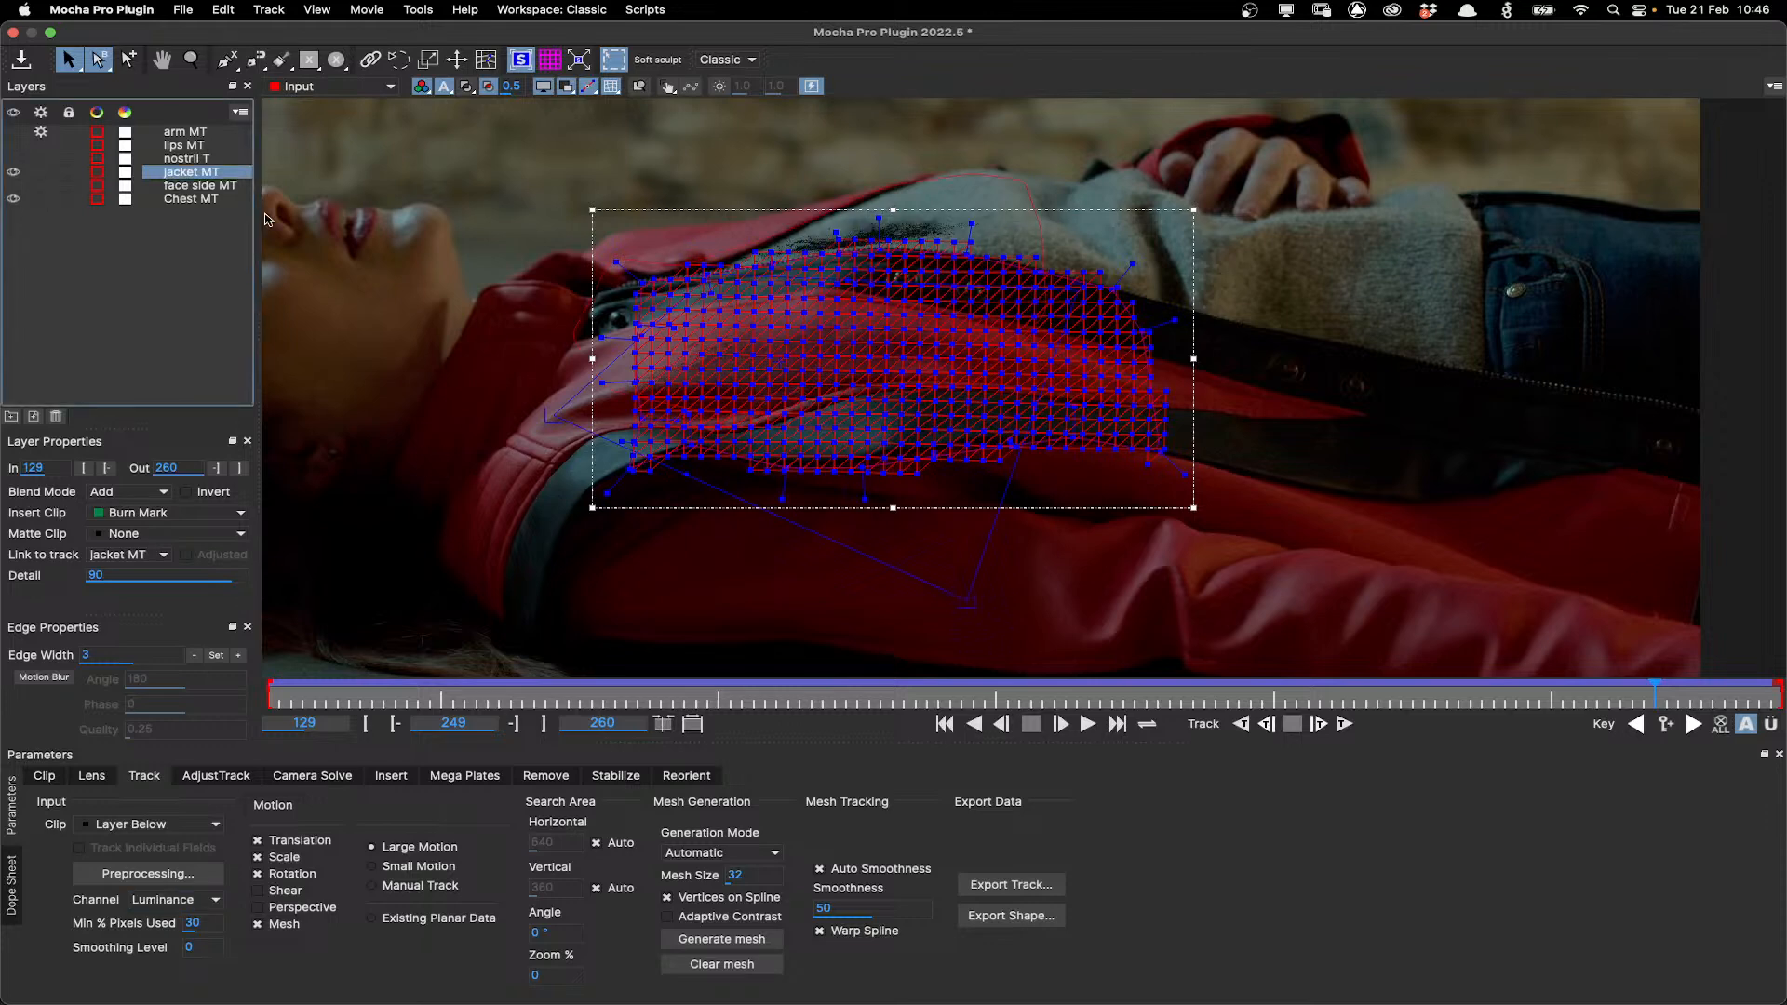
pyautogui.click(71, 196)
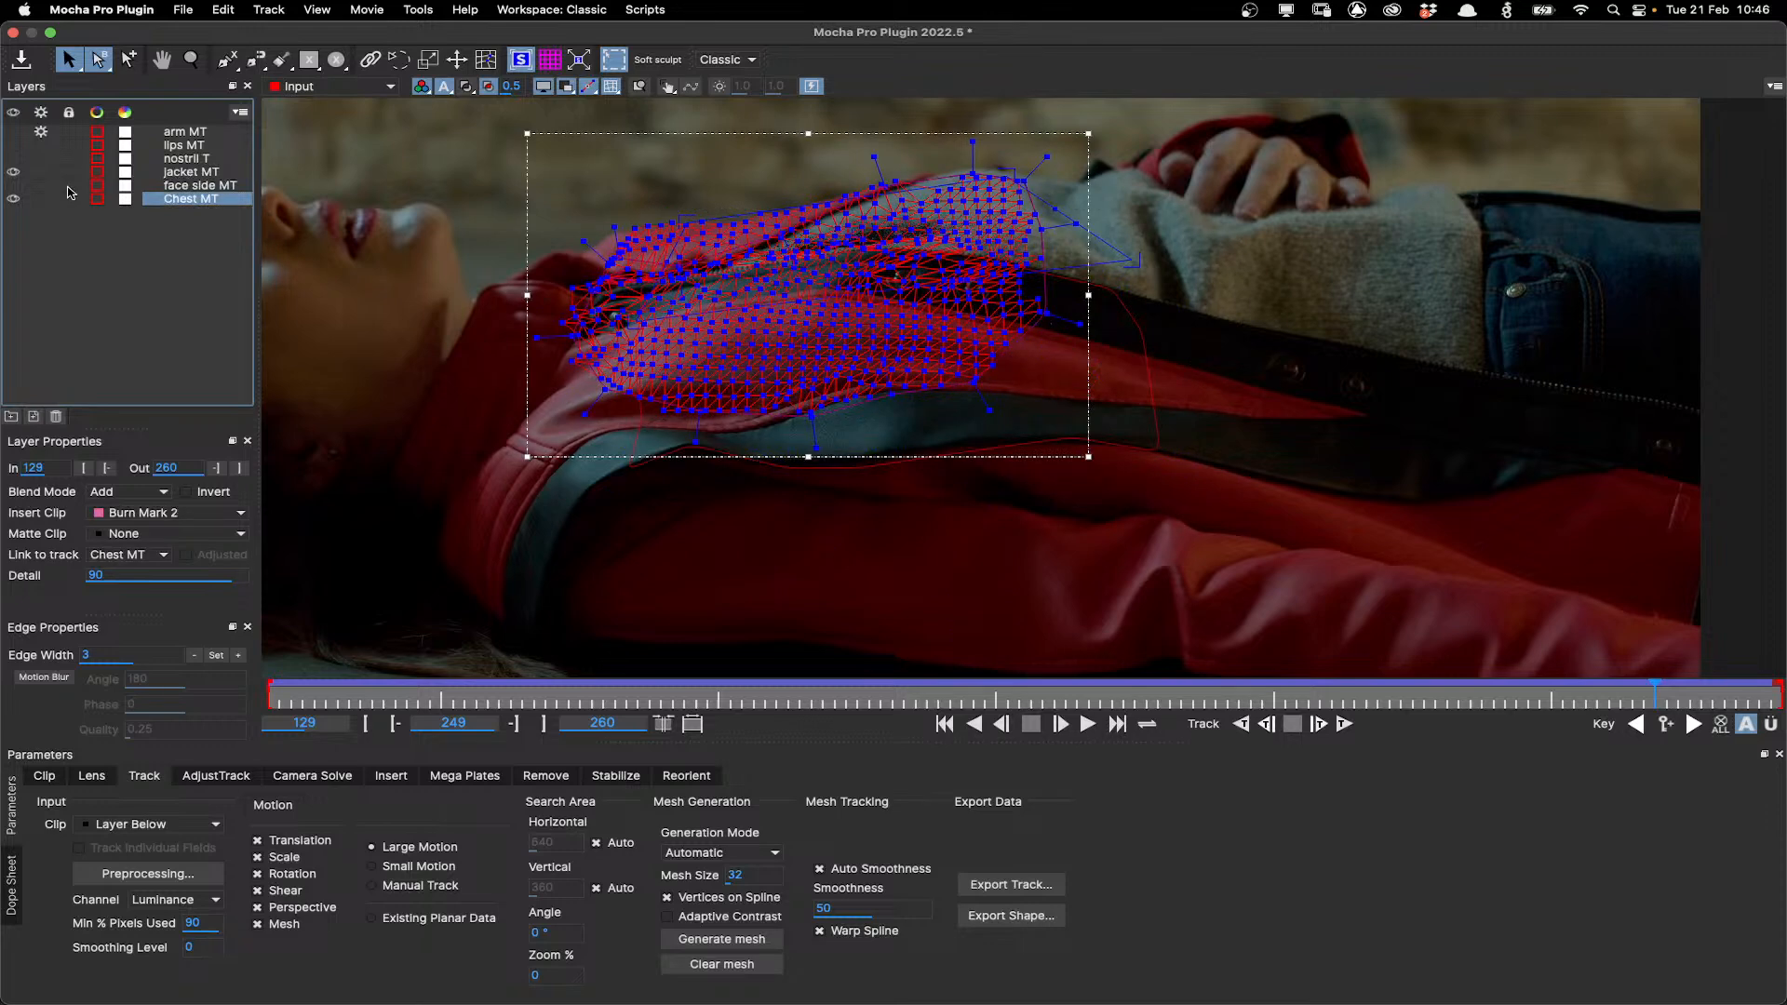
pyautogui.click(130, 186)
pyautogui.click(13, 185)
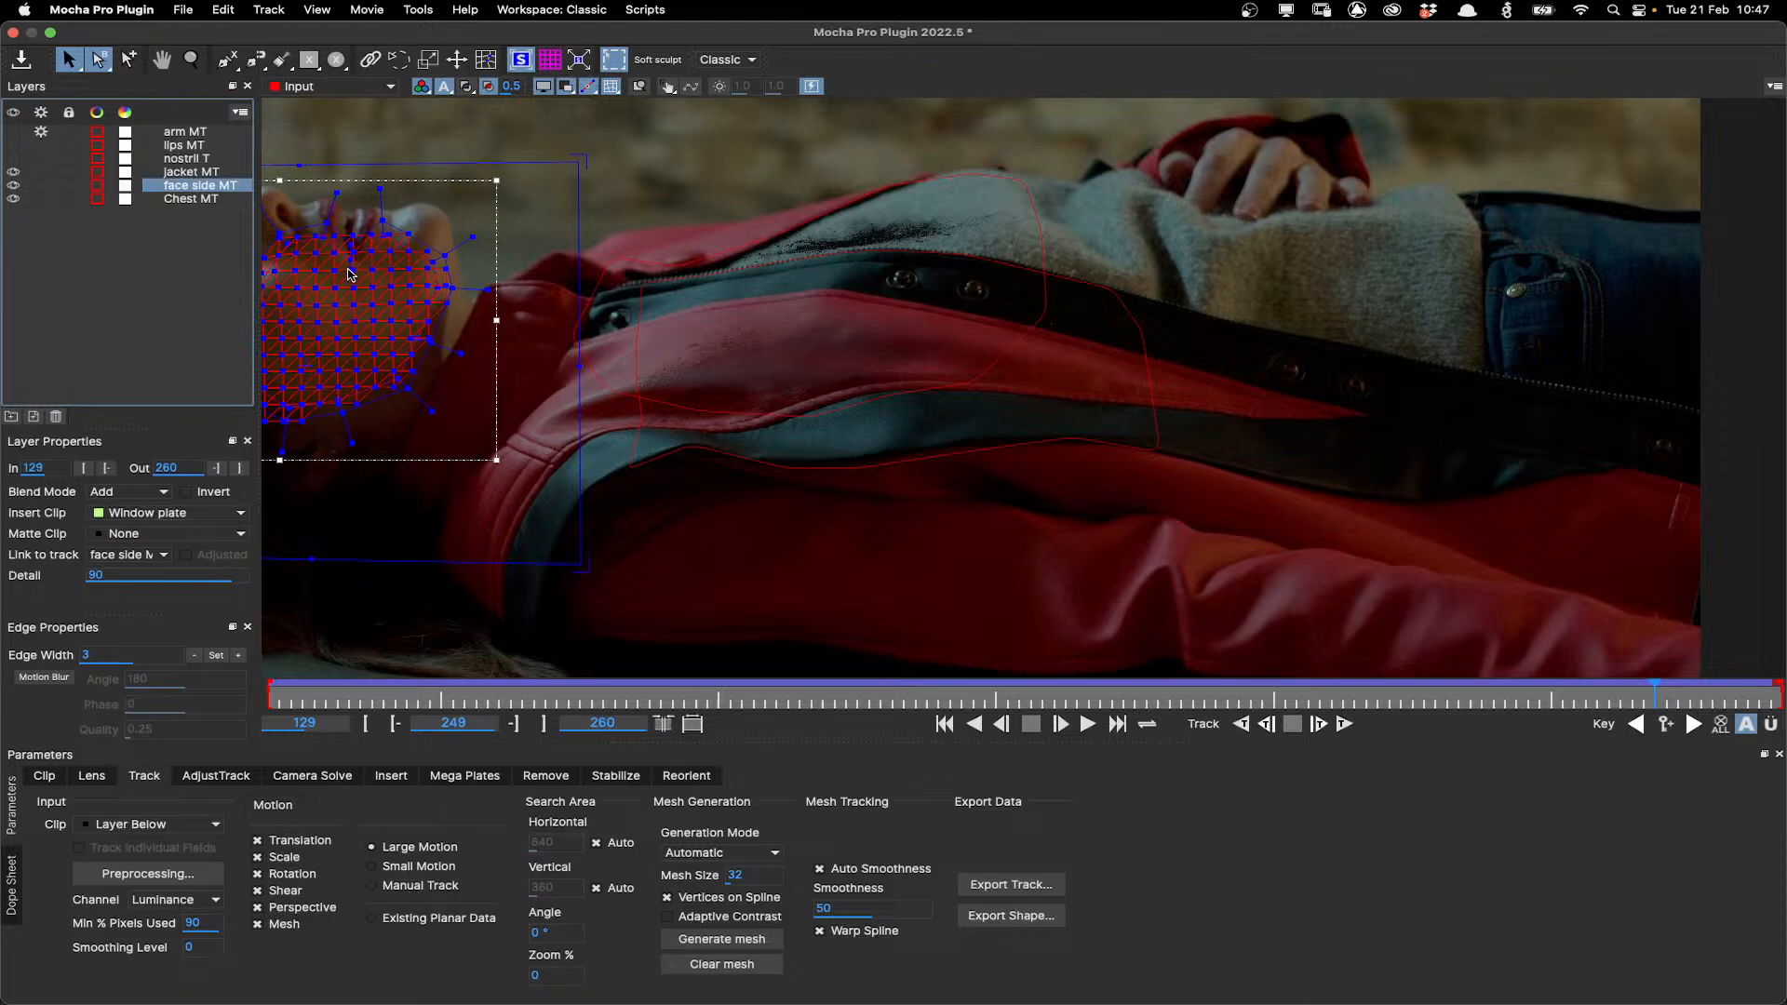
# Close the Mocha Pro window and return to the Nuke script.
pyautogui.click(12, 33)
pyautogui.click(991, 550)
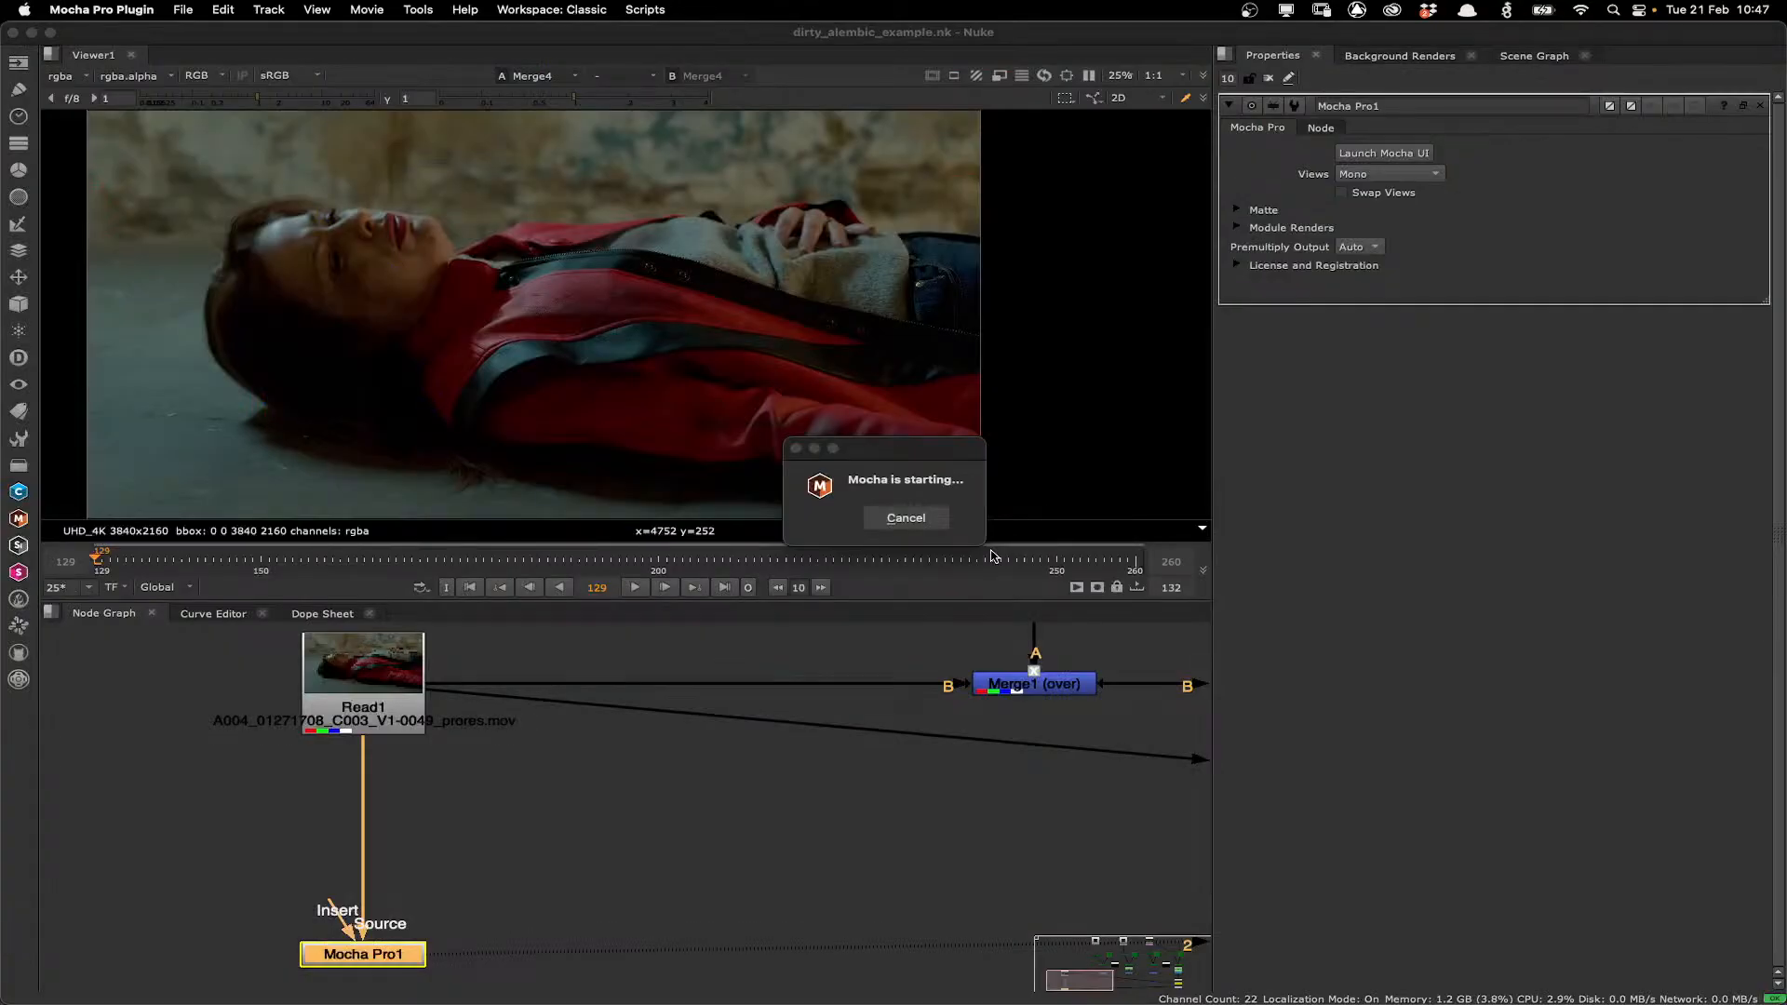
# Navigate the node graph and open the ReadGeo1 and Camera1 properties to inspect the red_jacket_burn.abc setup.
pyautogui.scroll(-3, 828, 812)
pyautogui.scroll(-3, 781, 810)
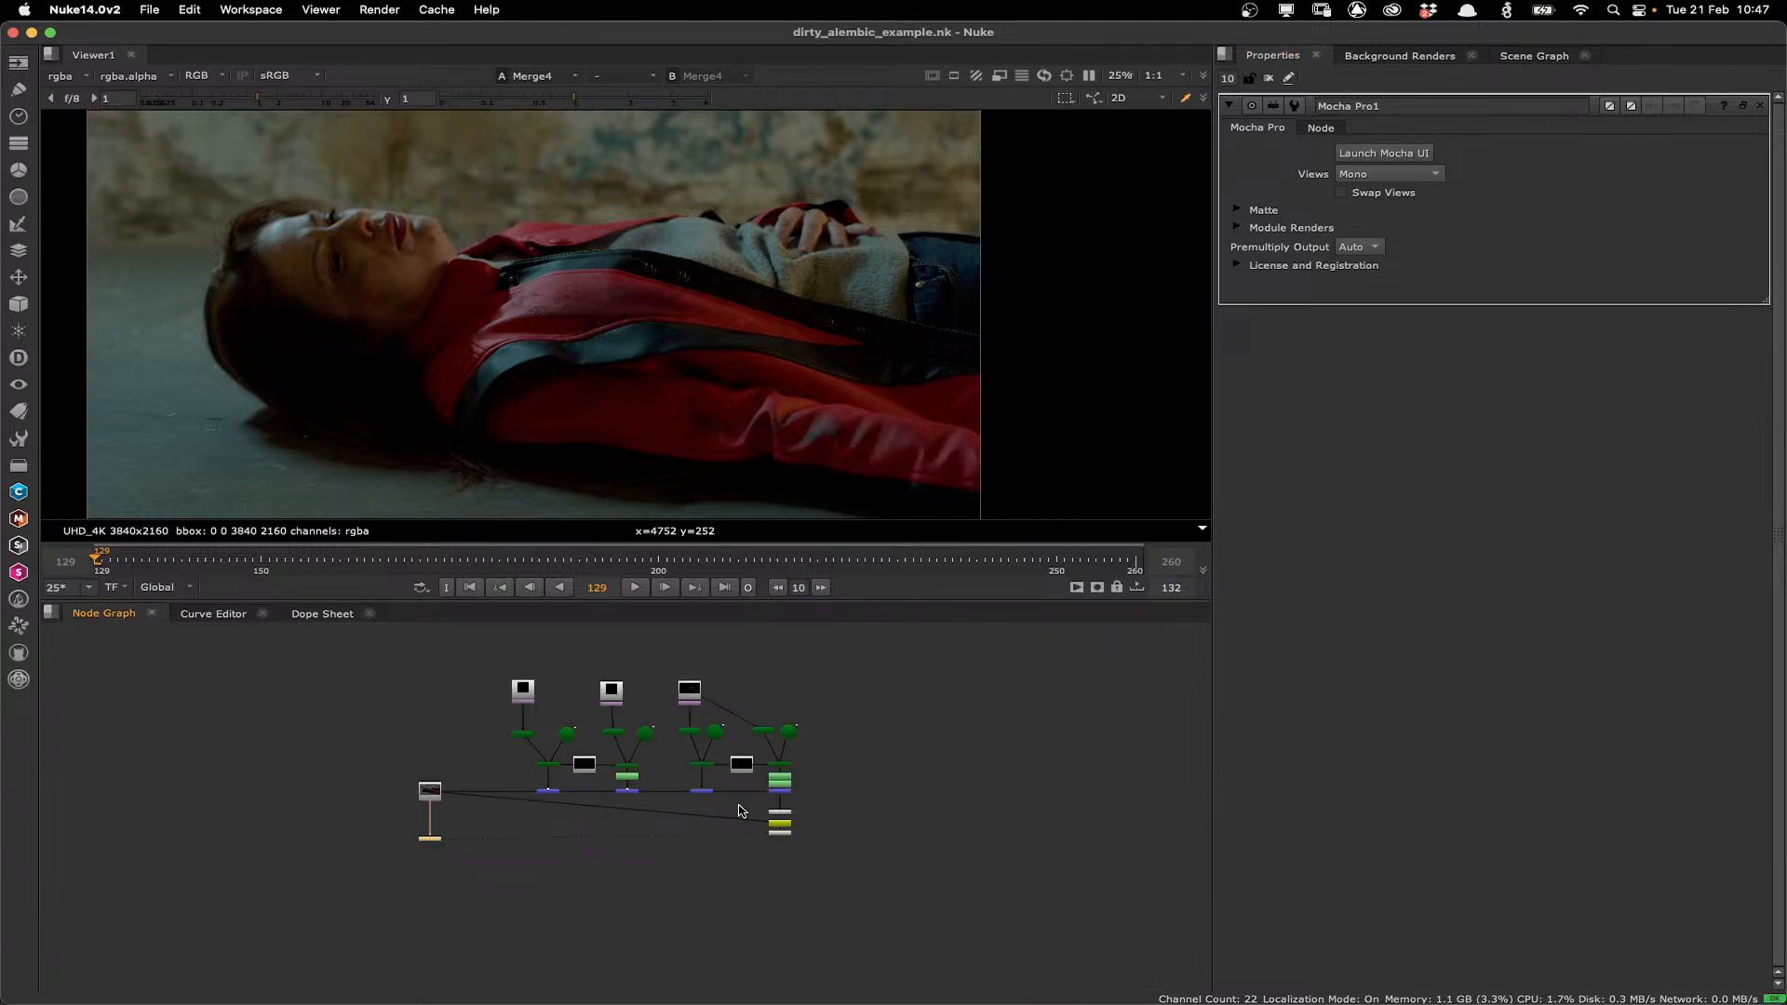
pyautogui.press('f')
pyautogui.scroll(2, 682, 811)
pyautogui.moveTo(682, 811); pyautogui.dragTo(439, 808)
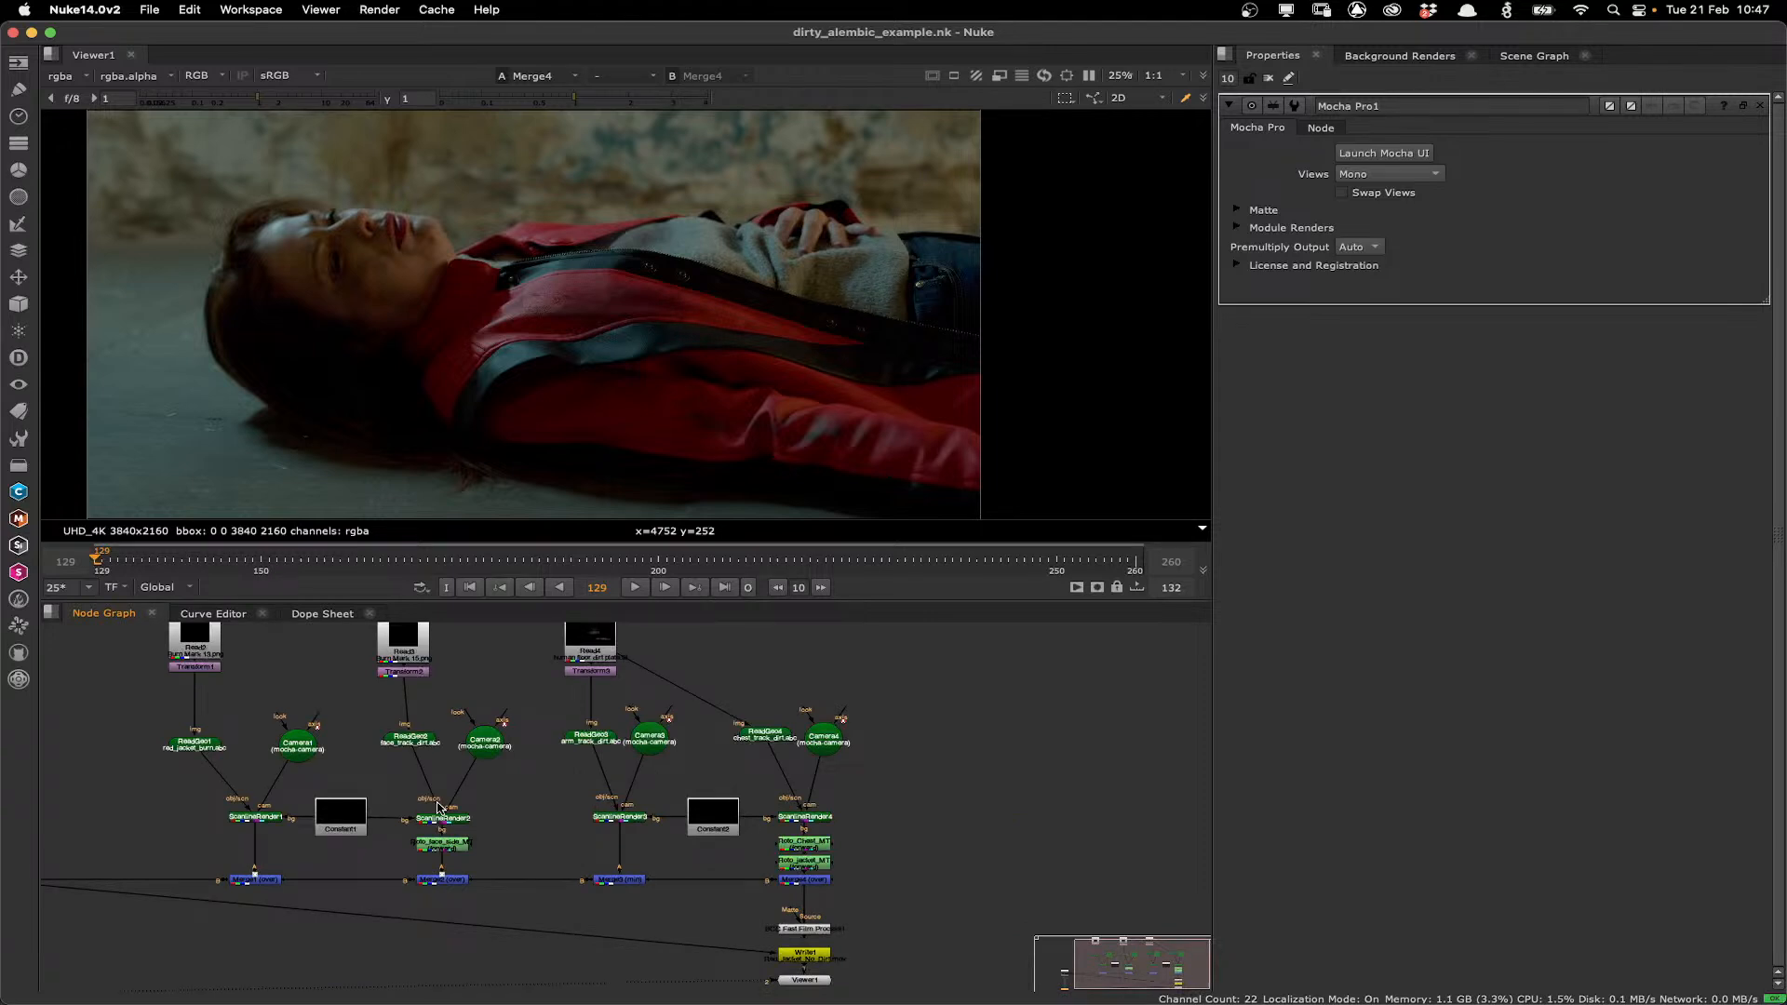
pyautogui.scroll(3, 438, 808)
pyautogui.scroll(-1, 558, 807)
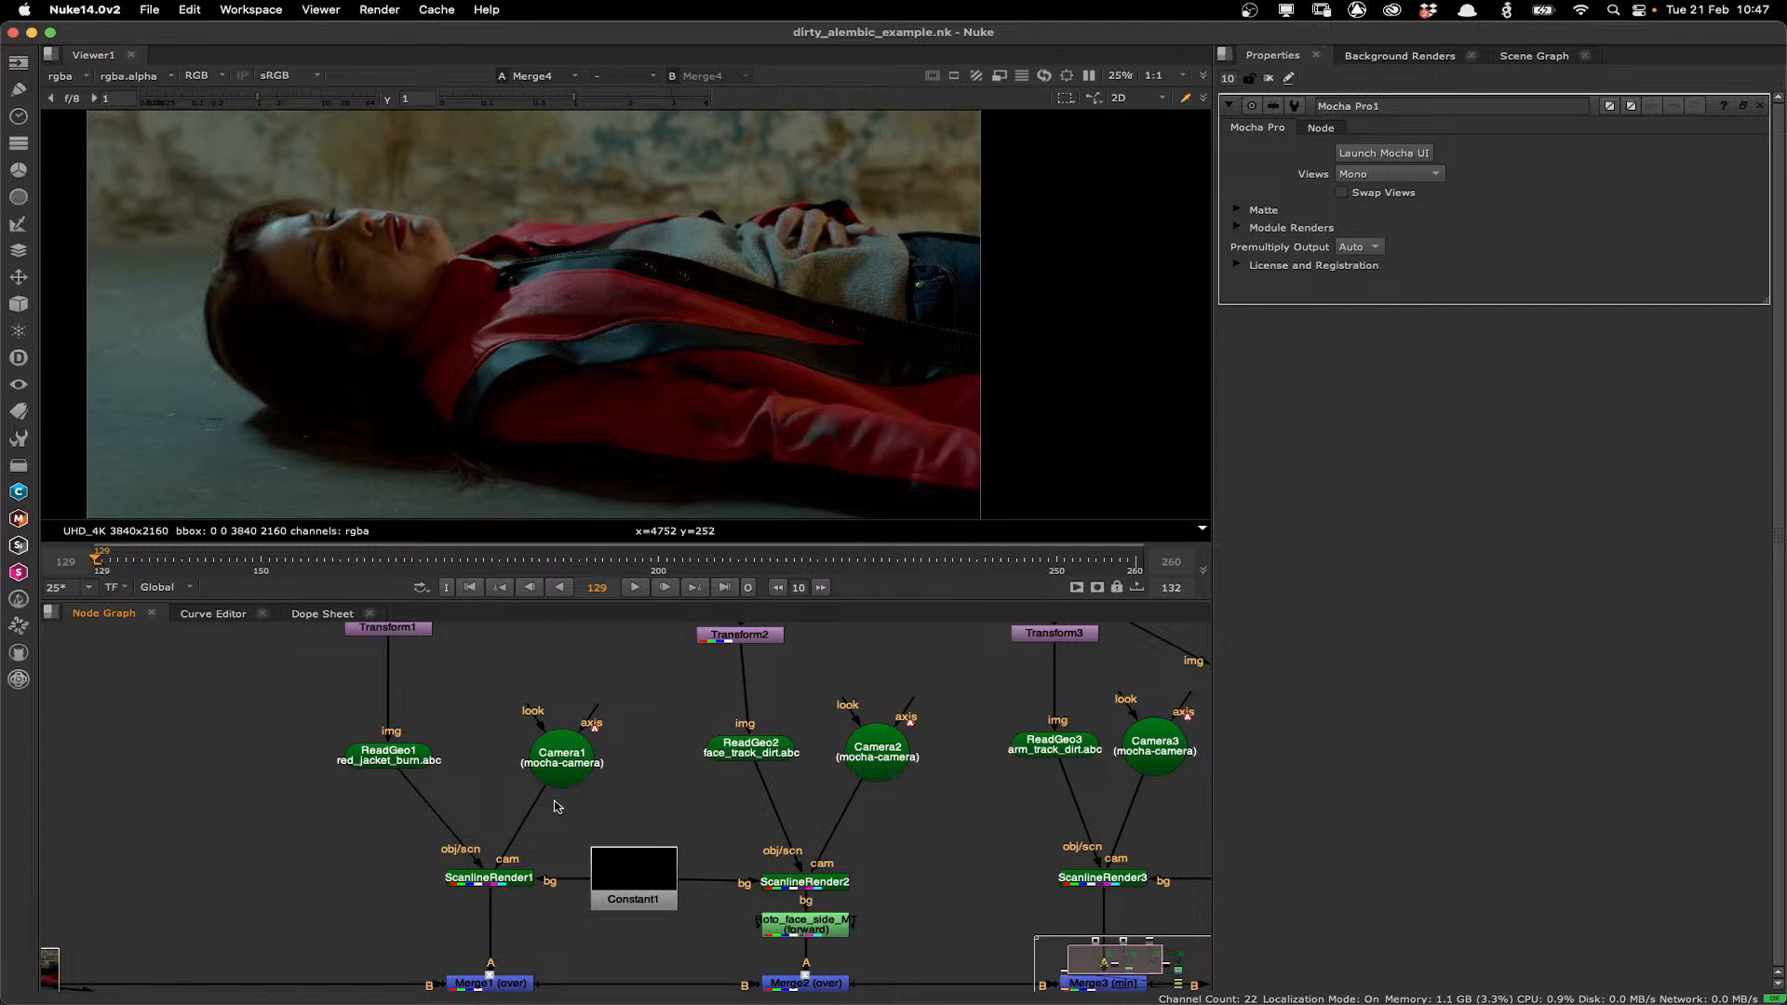
pyautogui.doubleClick(417, 759)
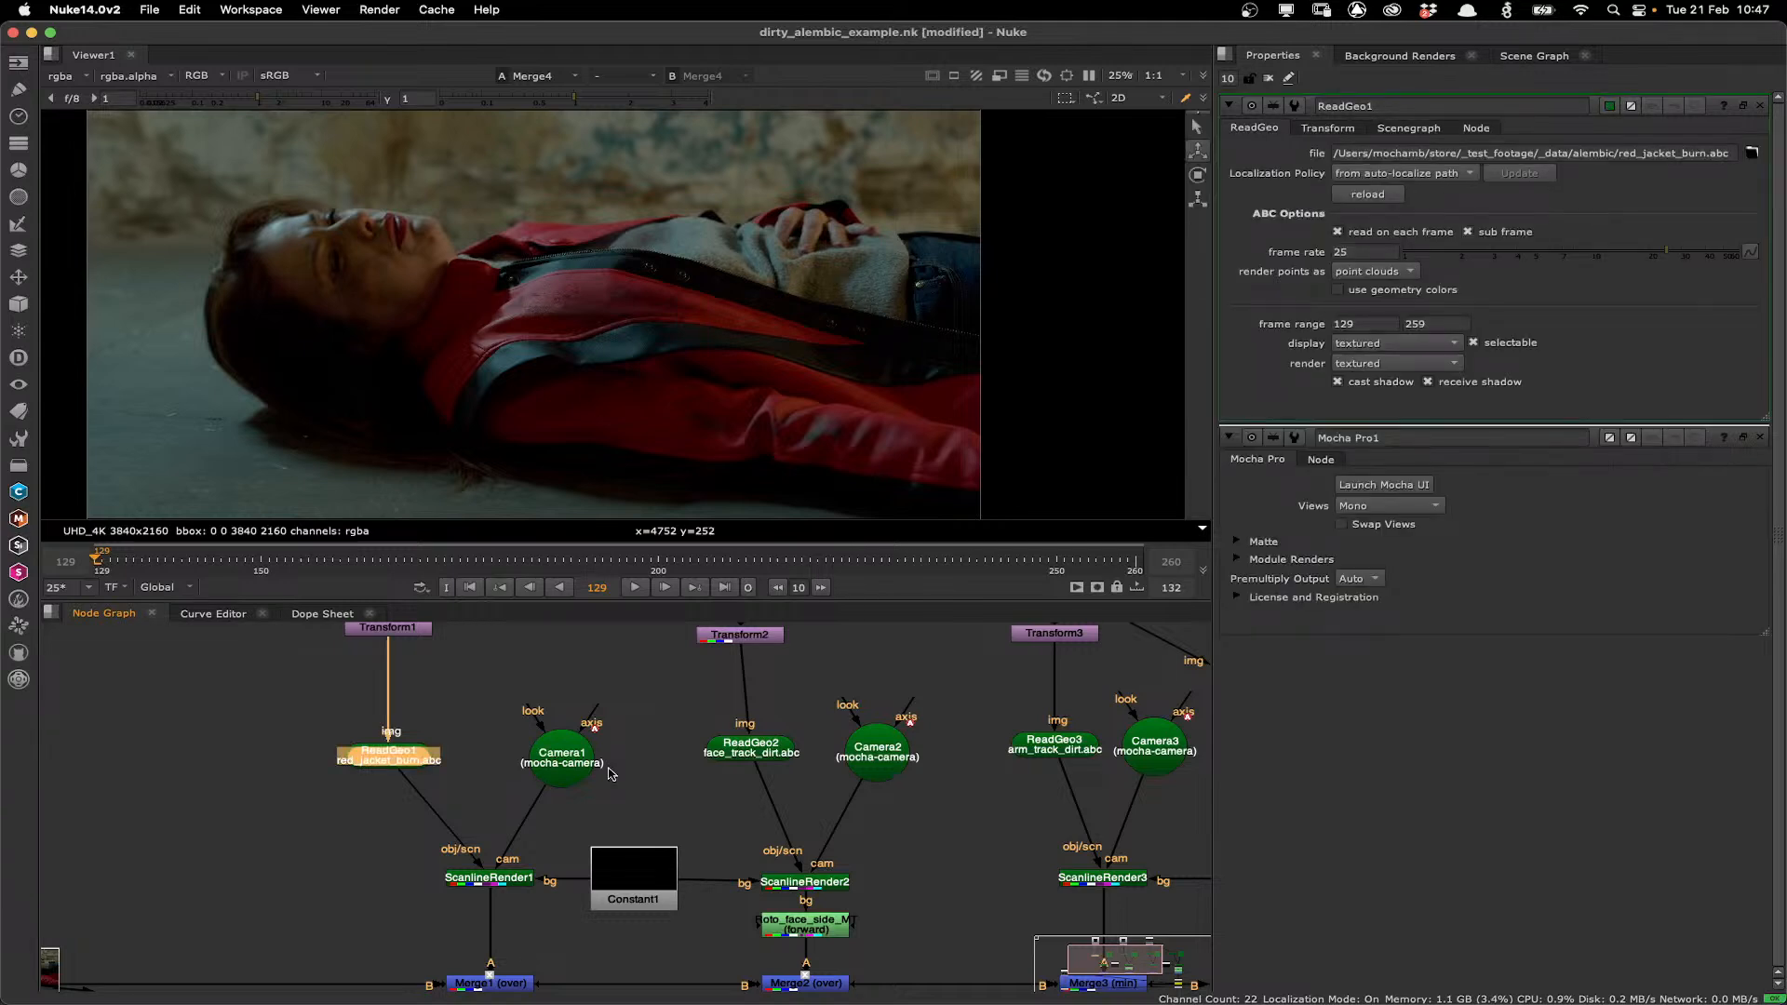
pyautogui.doubleClick(601, 767)
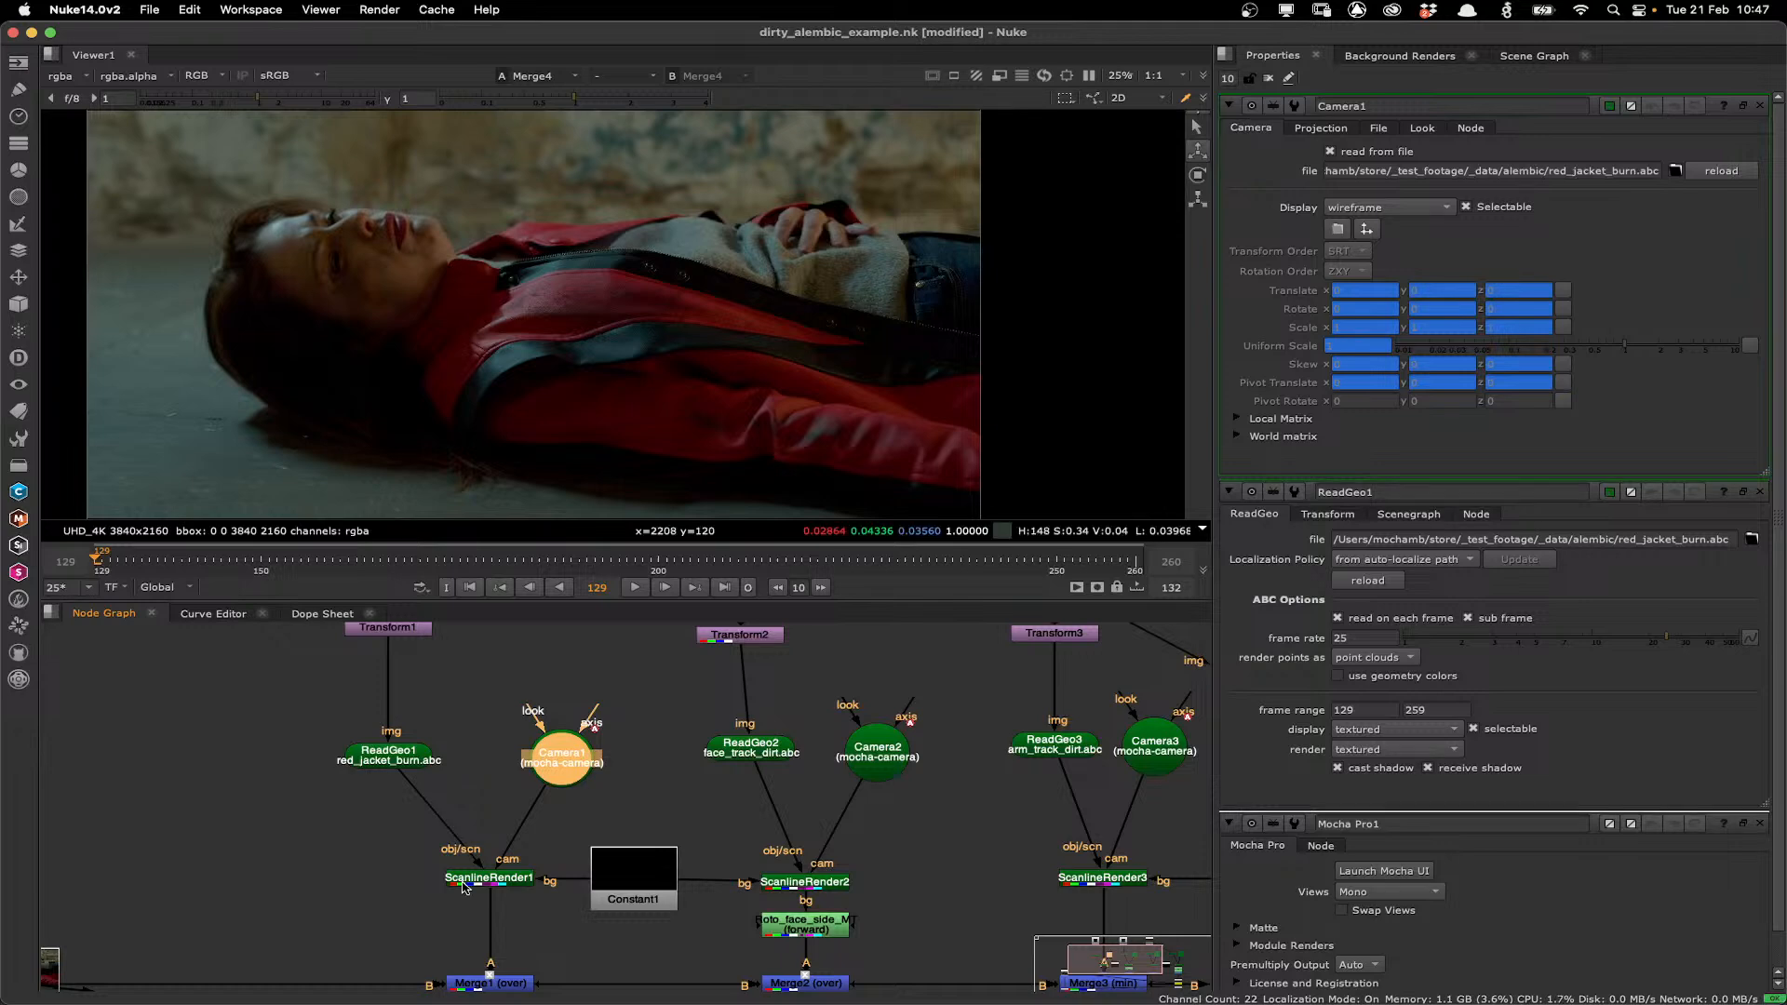
# Import red_jacket_burn.abc from the alembic folder as an all-in-one node and select the new camera and ReadGeo nodes.
pyautogui.scroll(-2, 454, 754)
pyautogui.moveTo(363, 772); pyautogui.dragTo(639, 802)
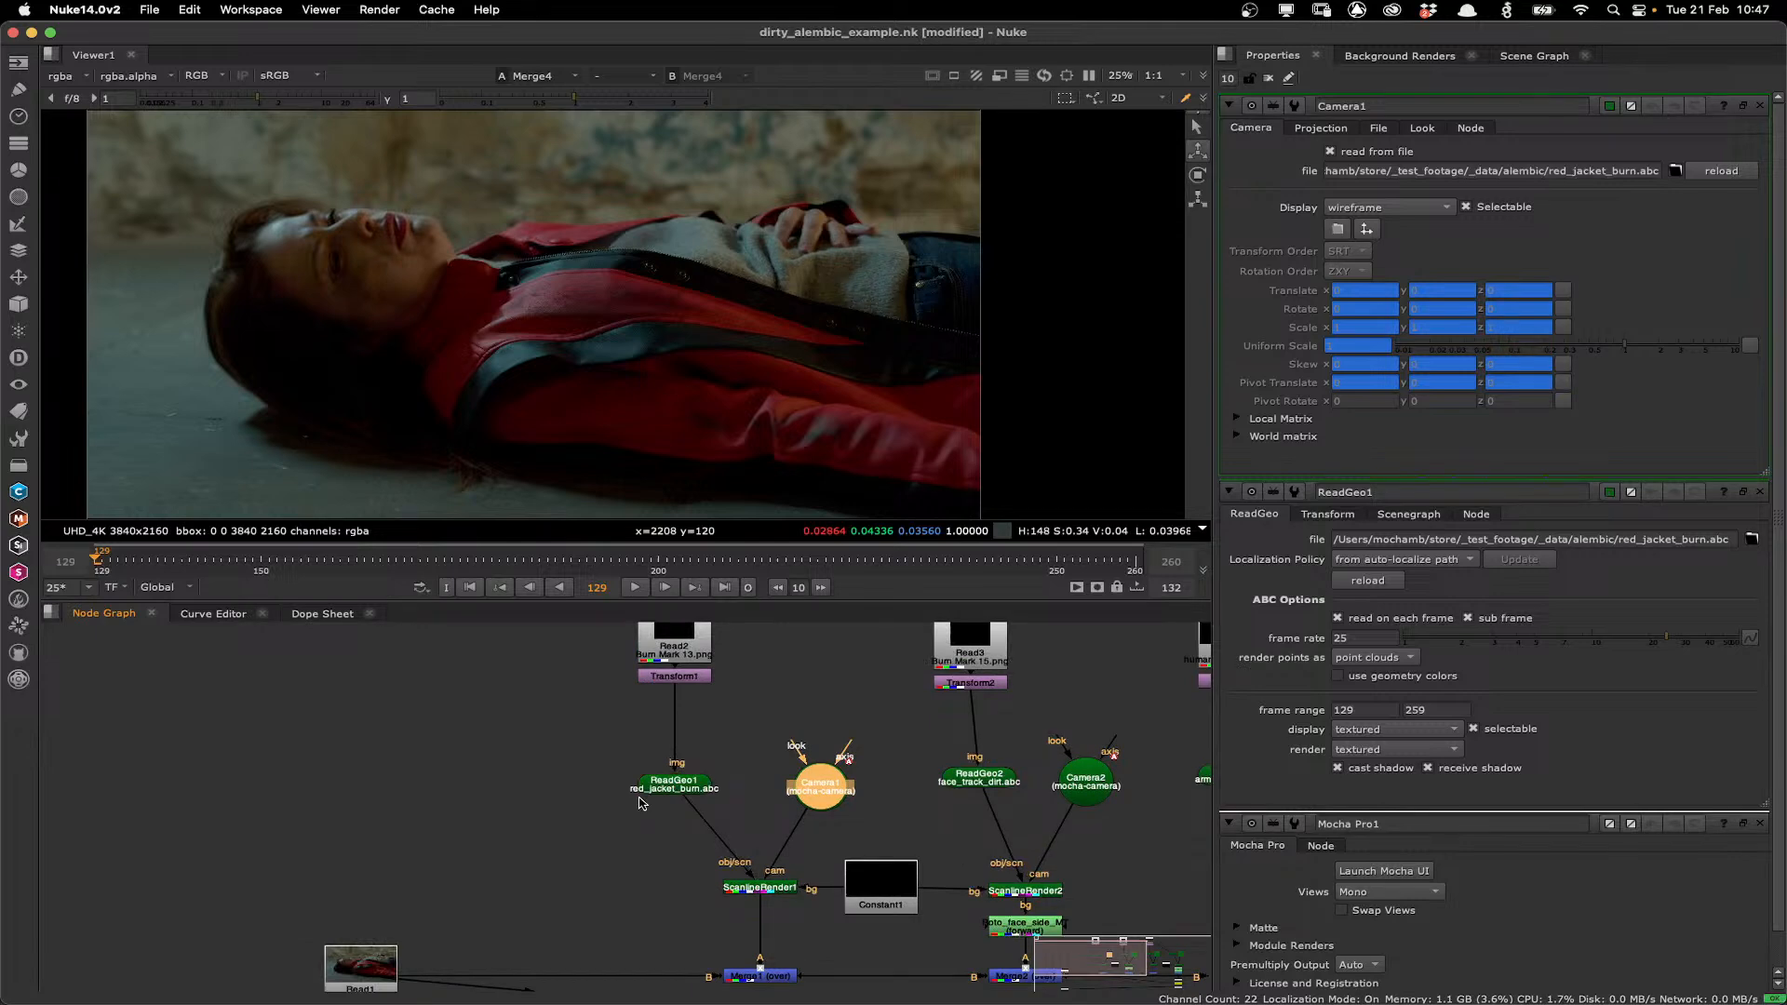
pyautogui.click(639, 802)
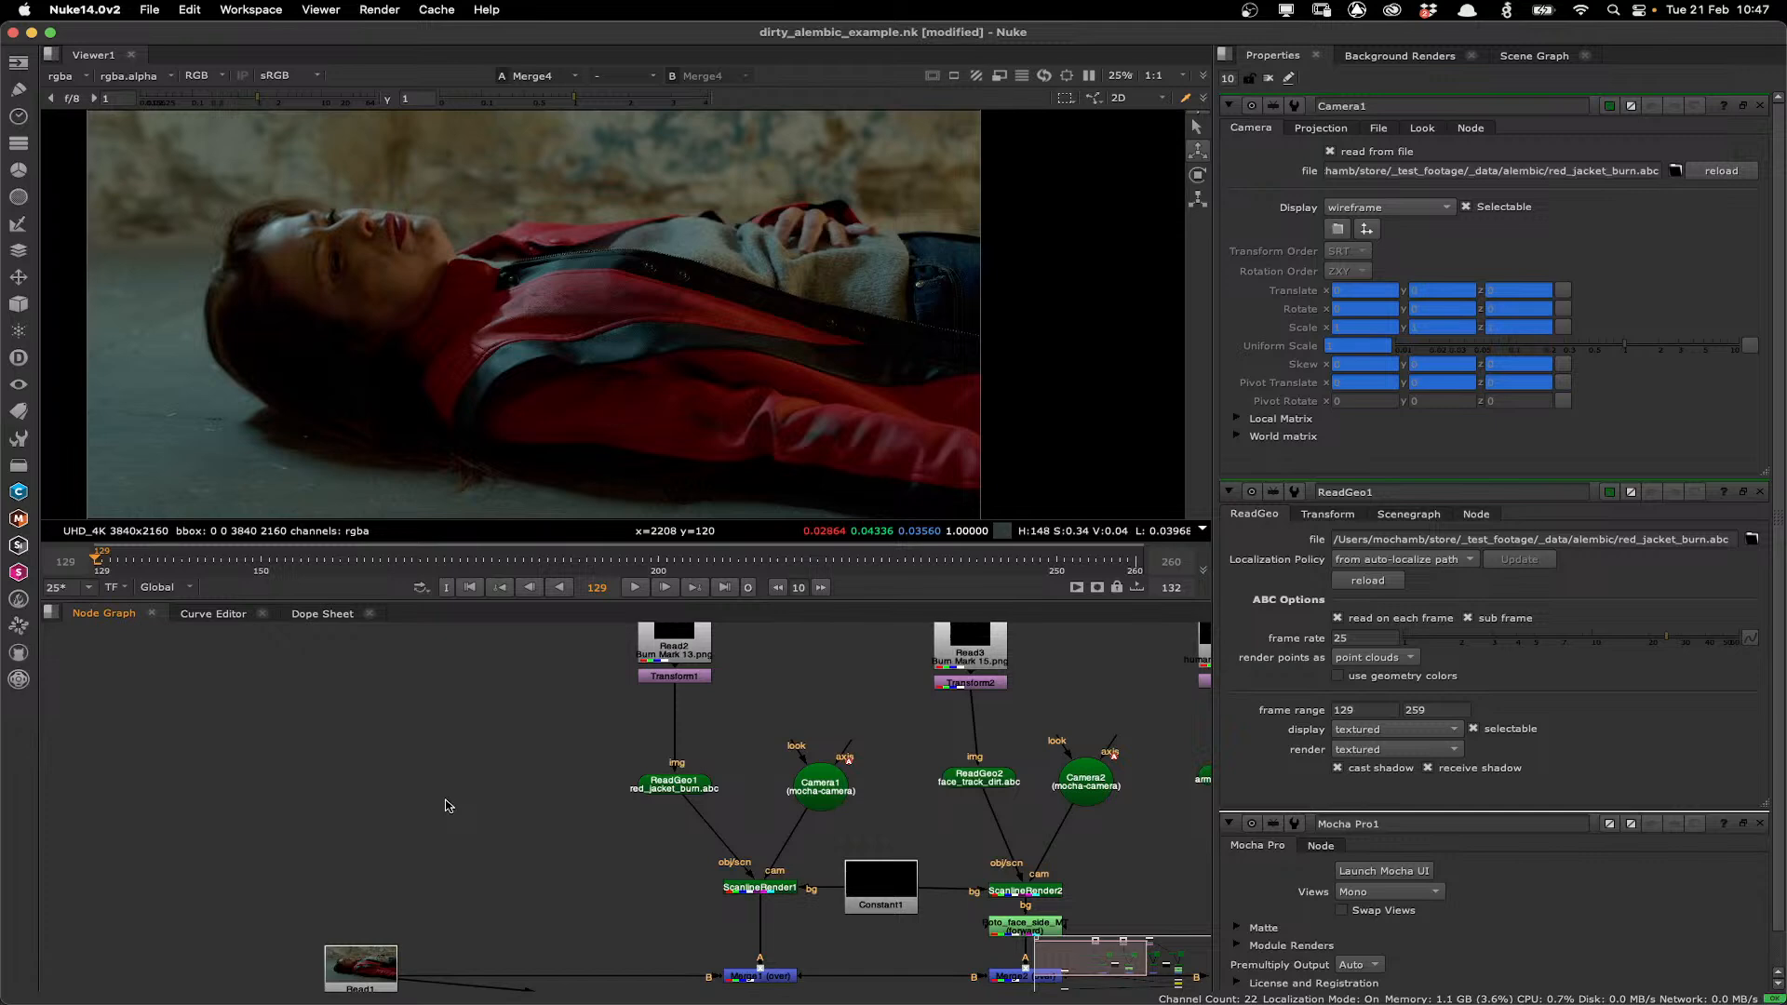
pyautogui.press('r')
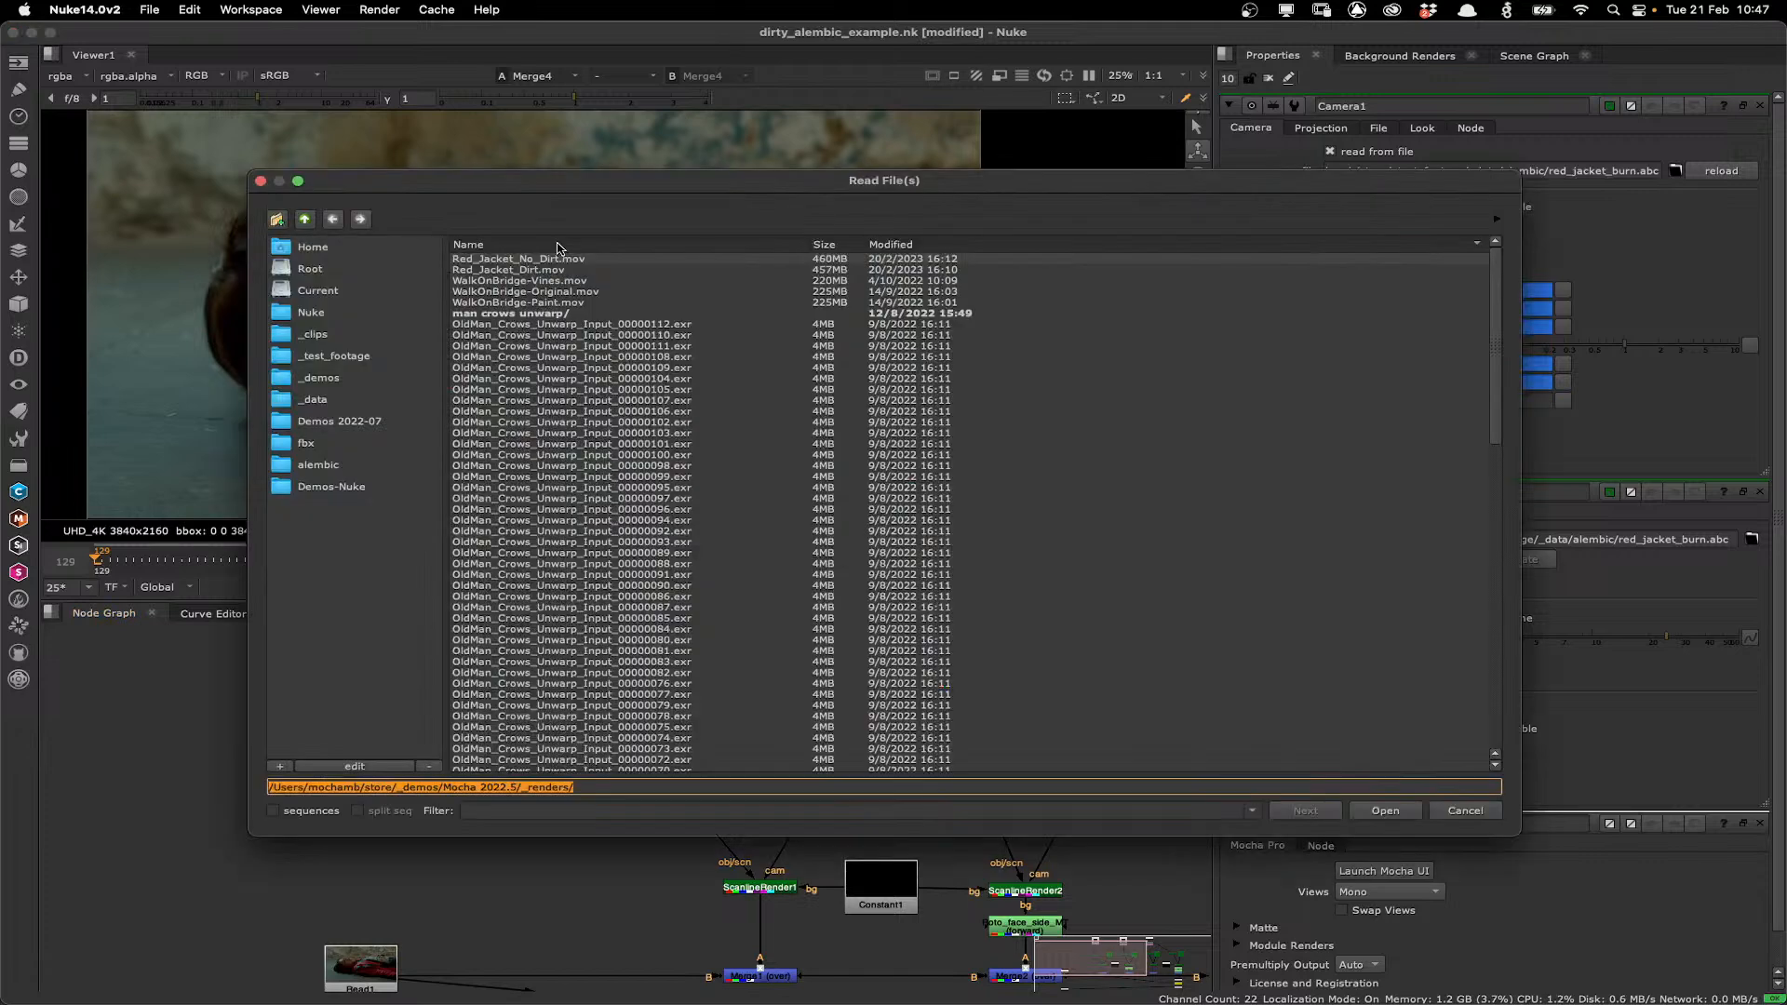
pyautogui.click(319, 464)
pyautogui.click(507, 291)
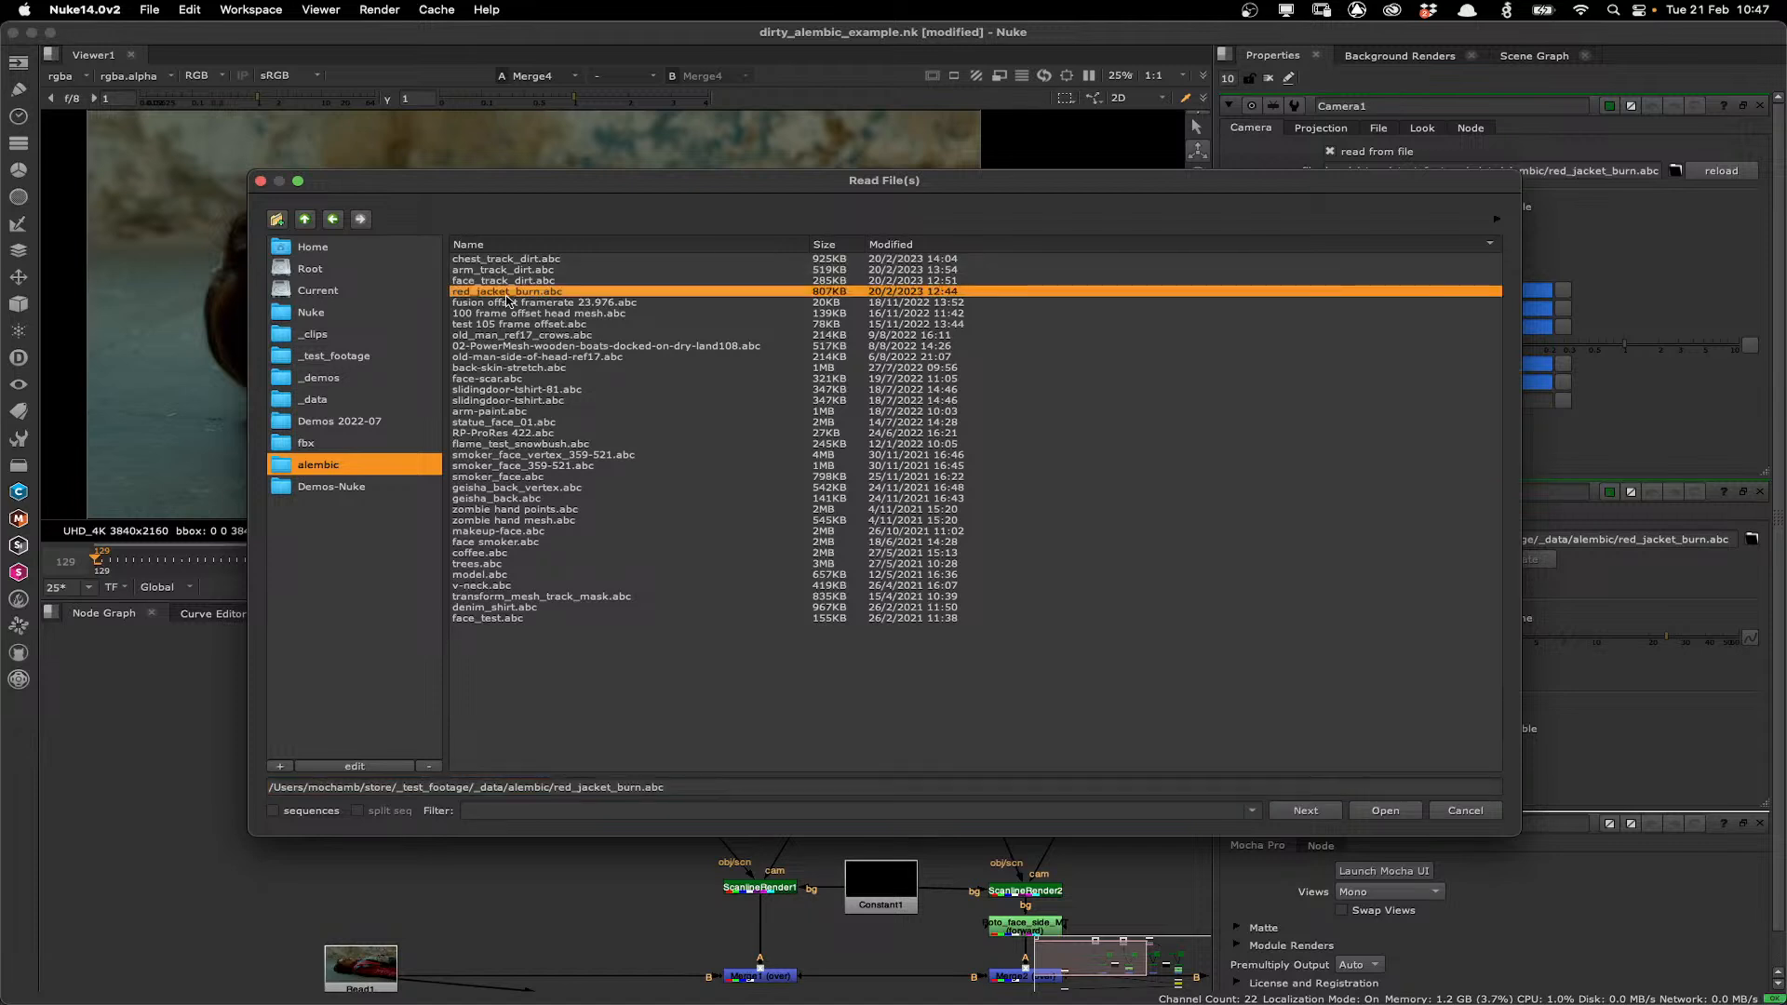
pyautogui.click(1387, 810)
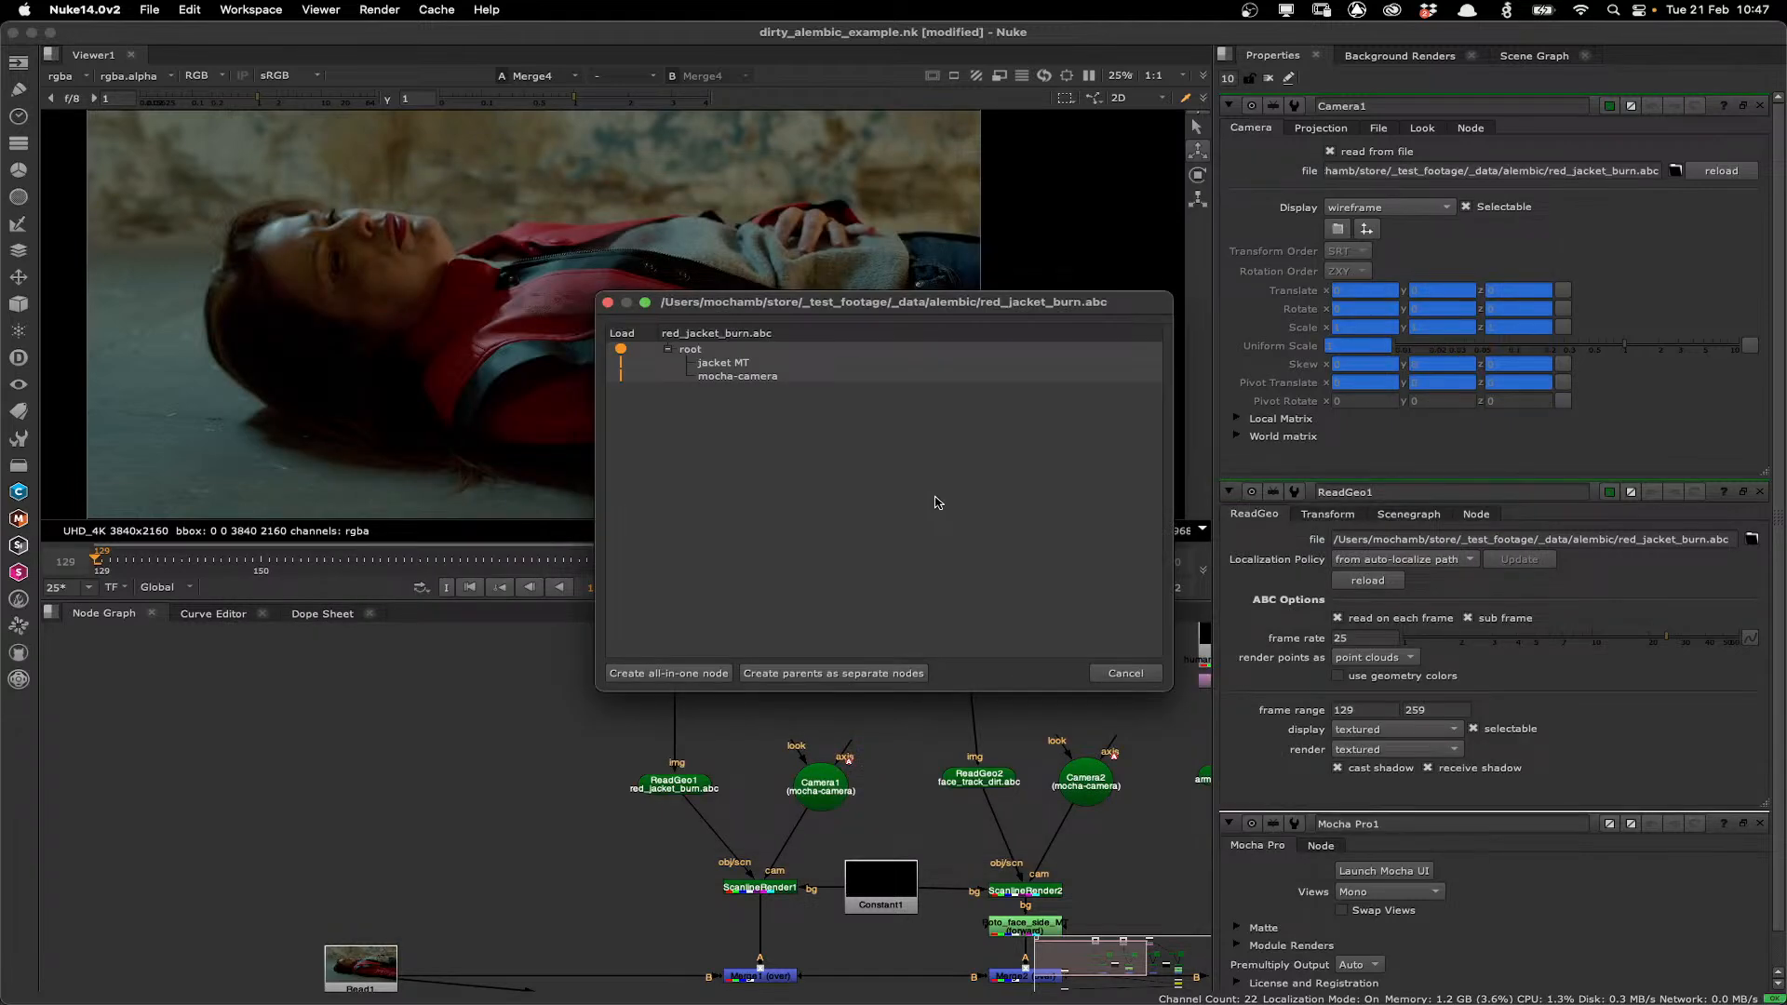
pyautogui.click(694, 675)
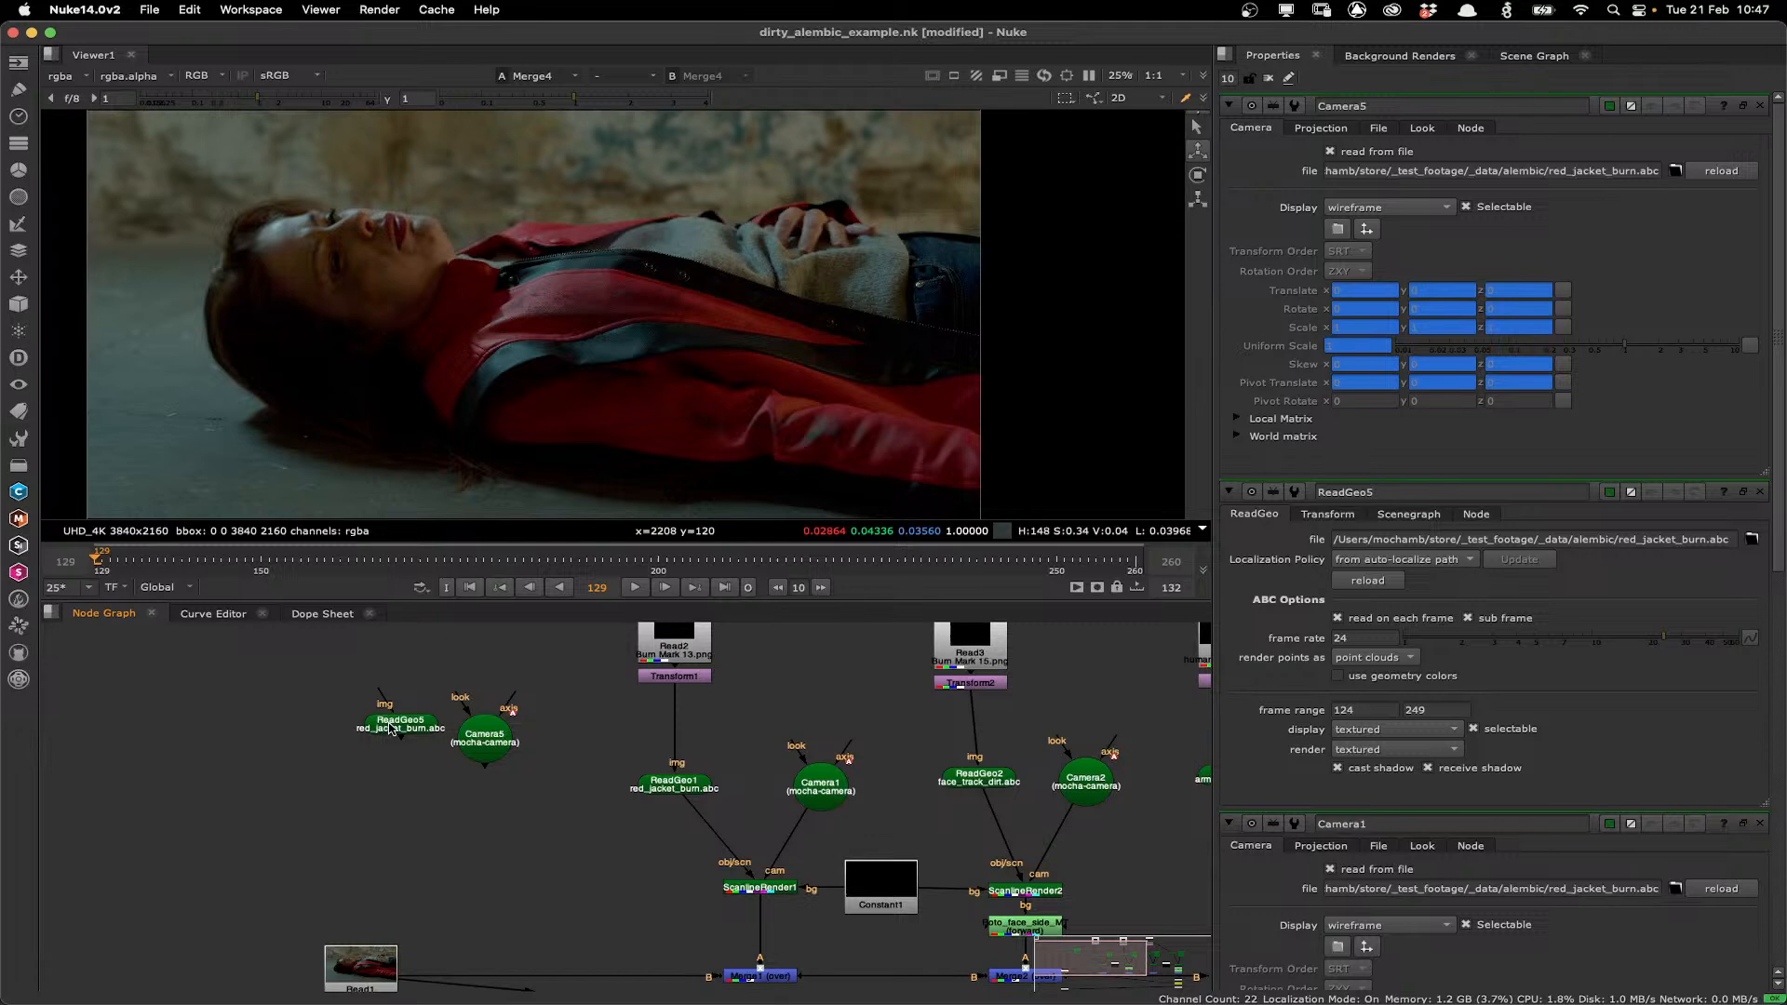
pyautogui.click(484, 740)
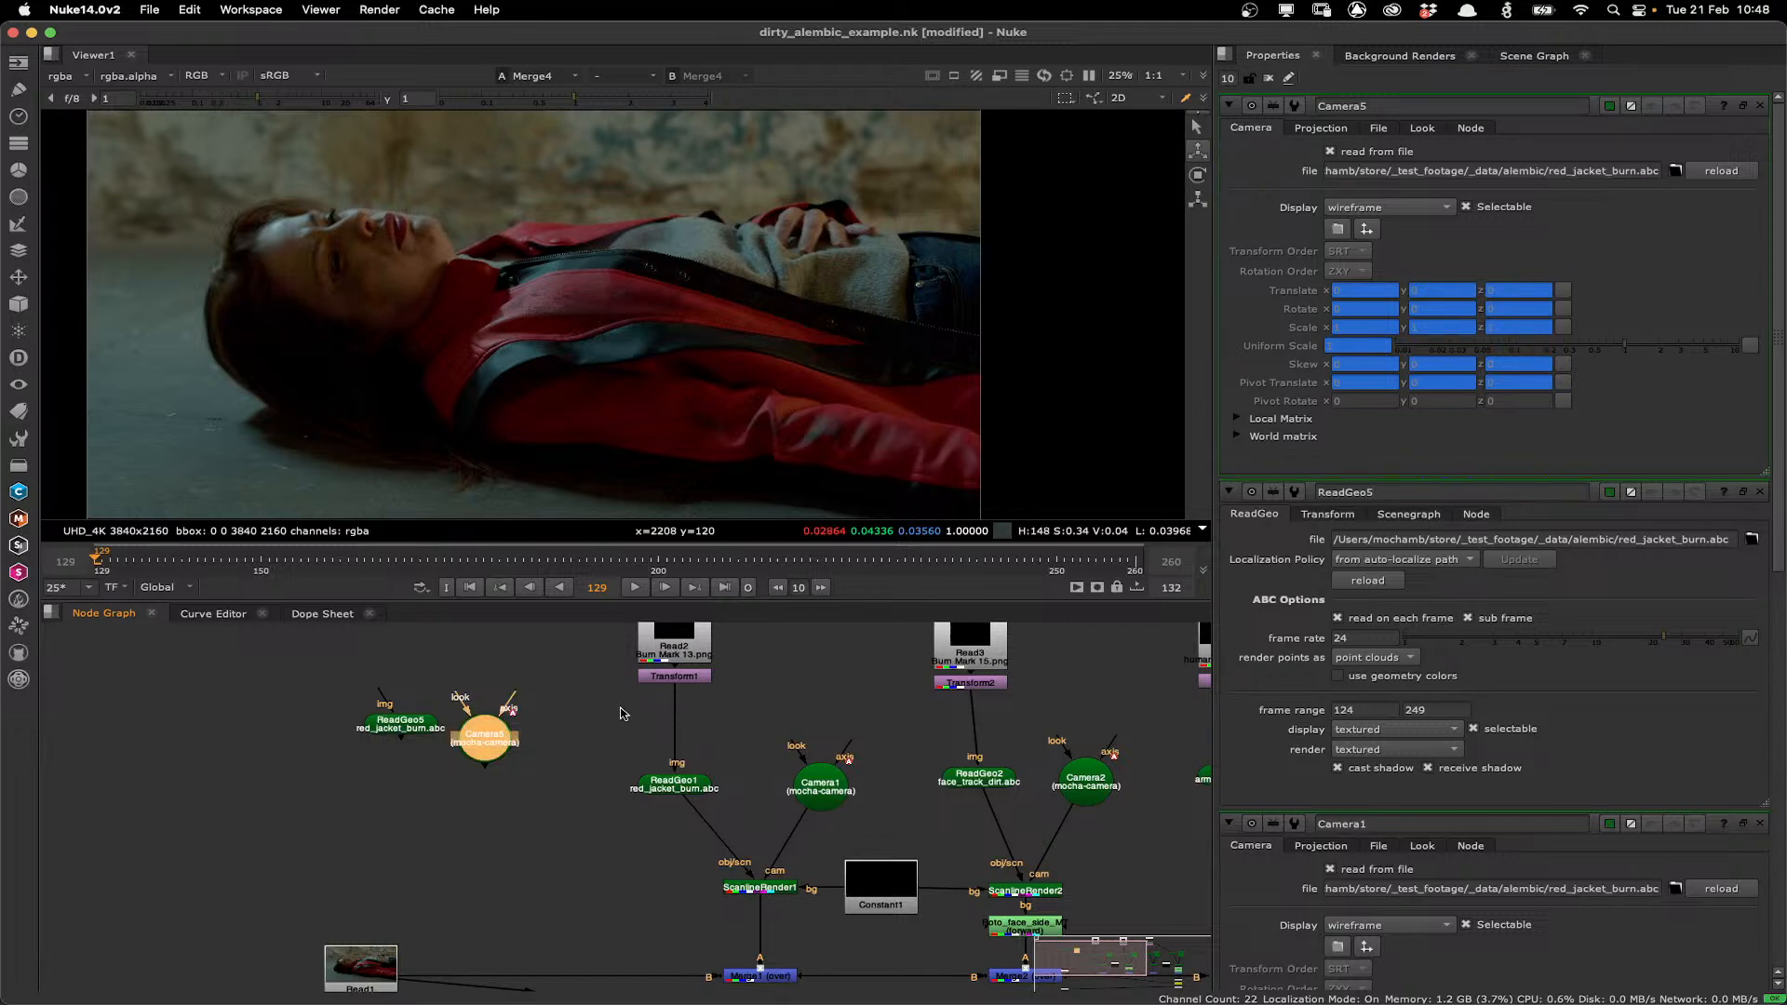
pyautogui.click(418, 730)
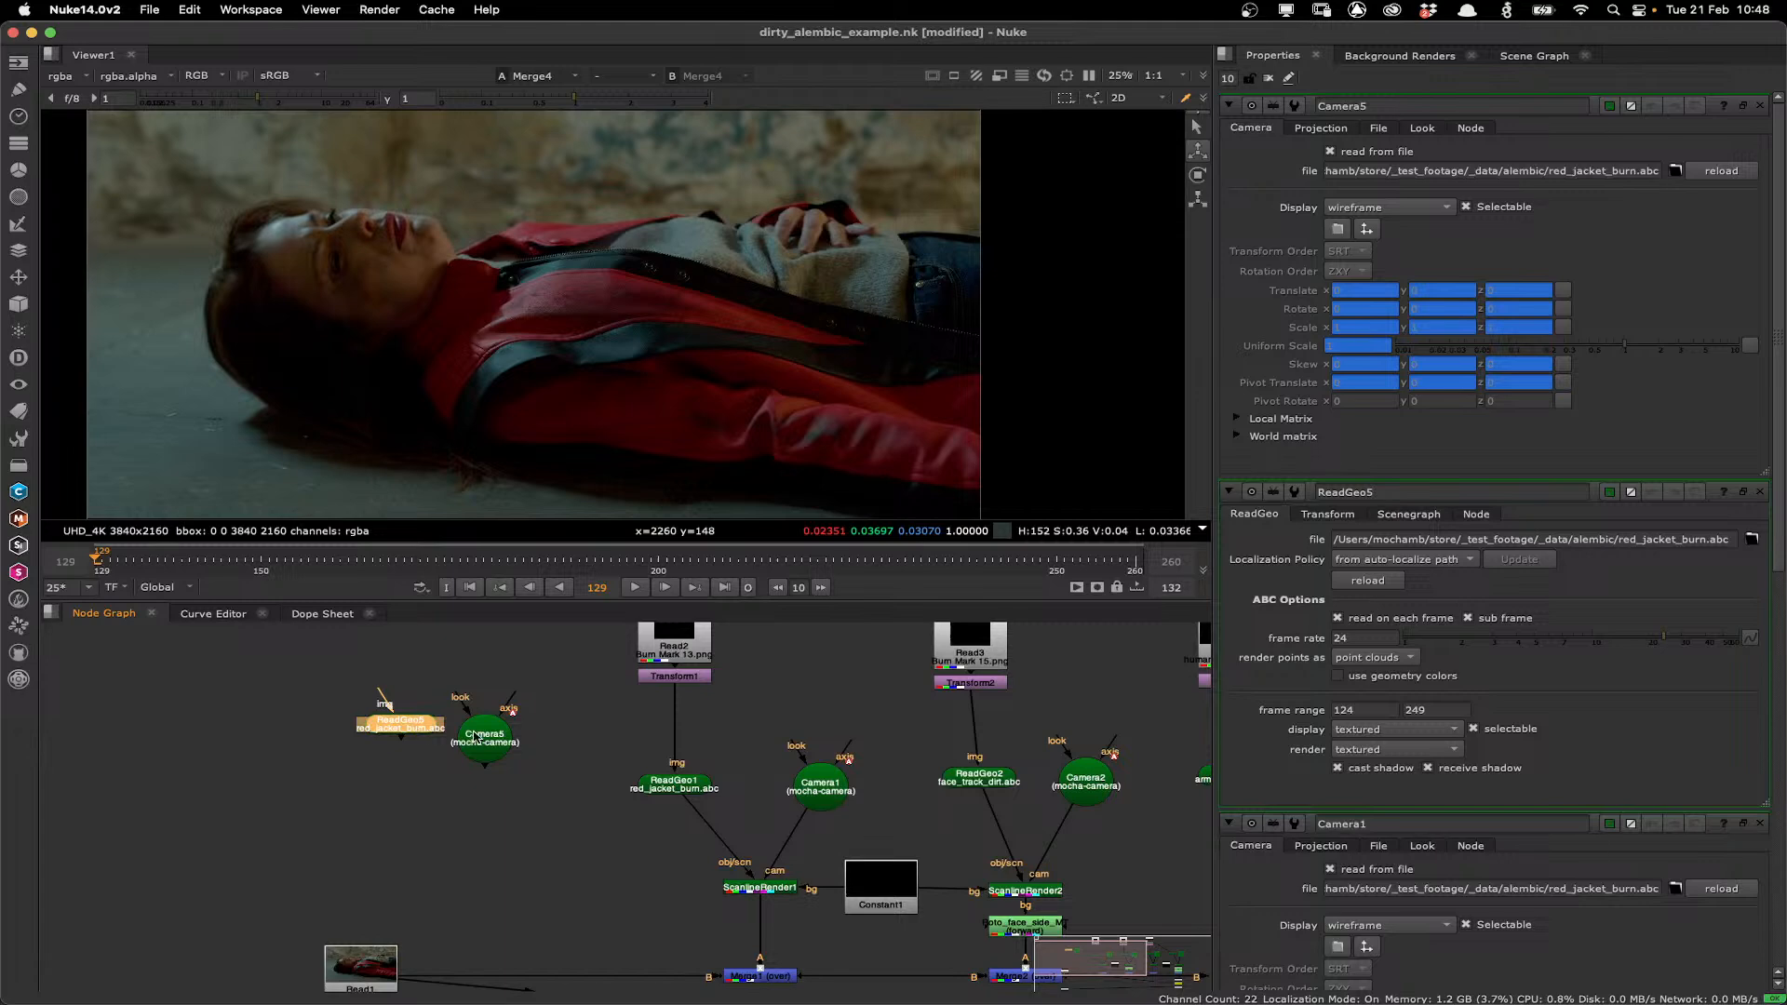
# Add a ScanlineRender node connected to the new ReadGeo and camera, and view its output.
pyautogui.press('Tab')
pyautogui.write('scanl')
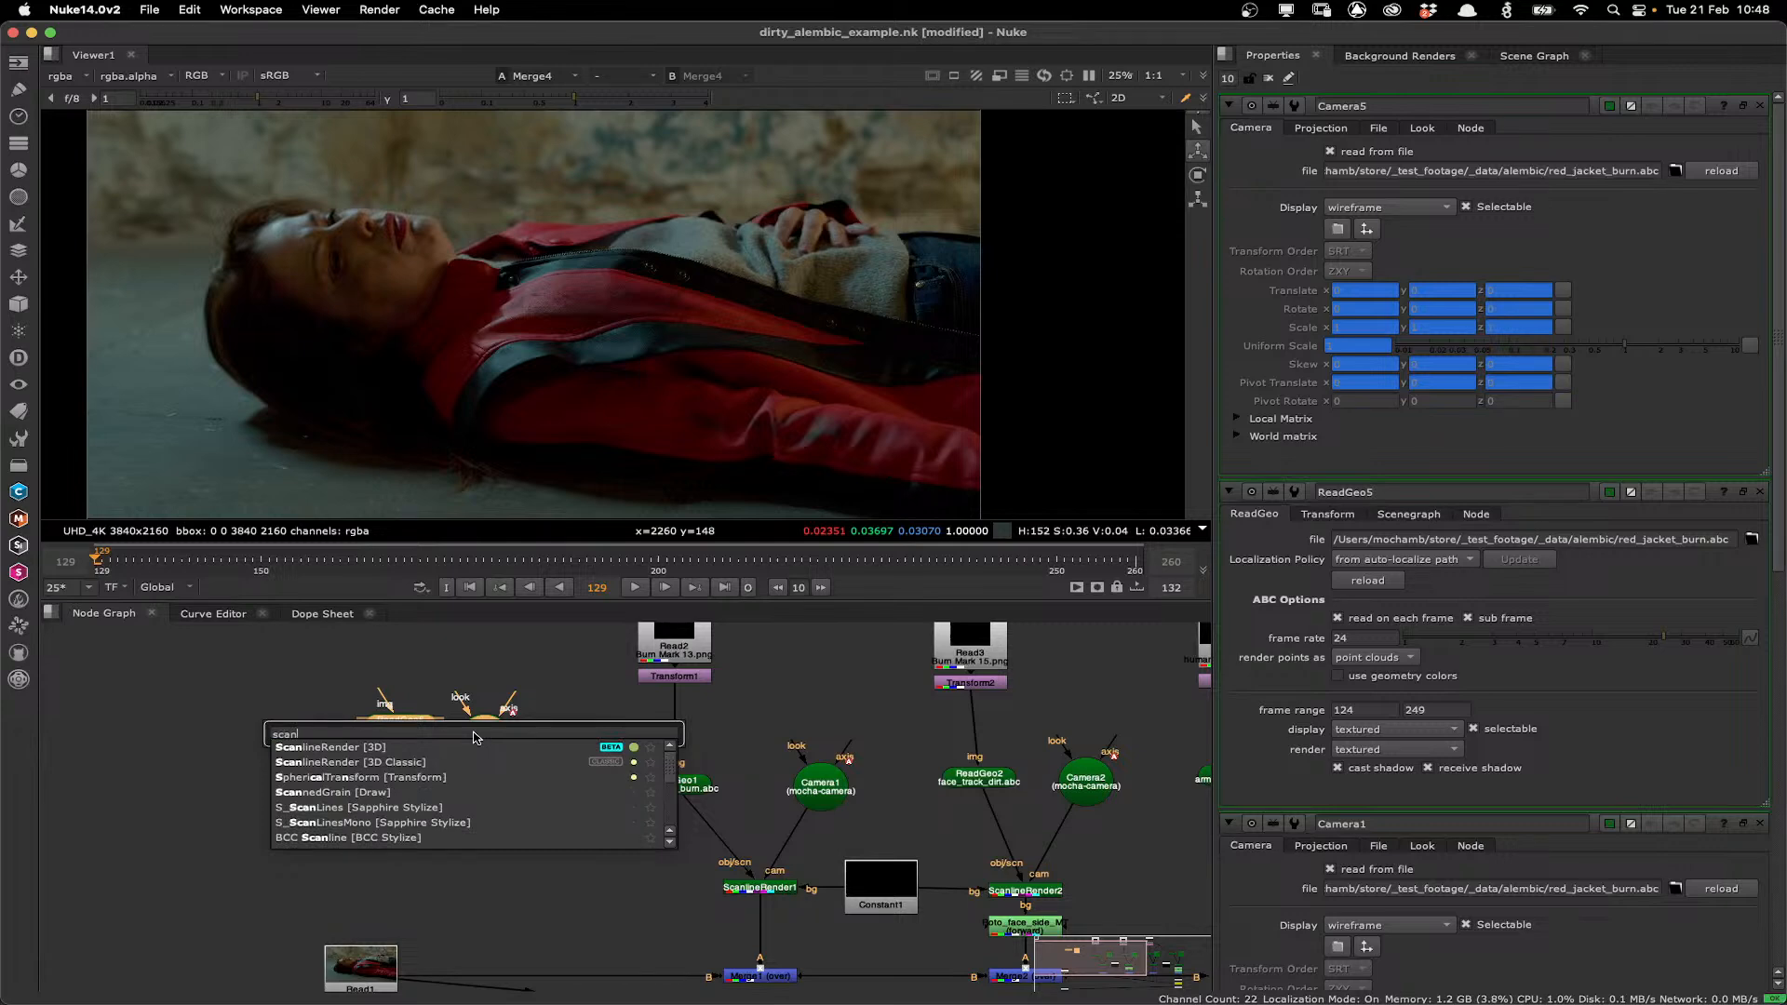
pyautogui.press('Return')
pyautogui.moveTo(529, 800); pyautogui.dragTo(417, 801)
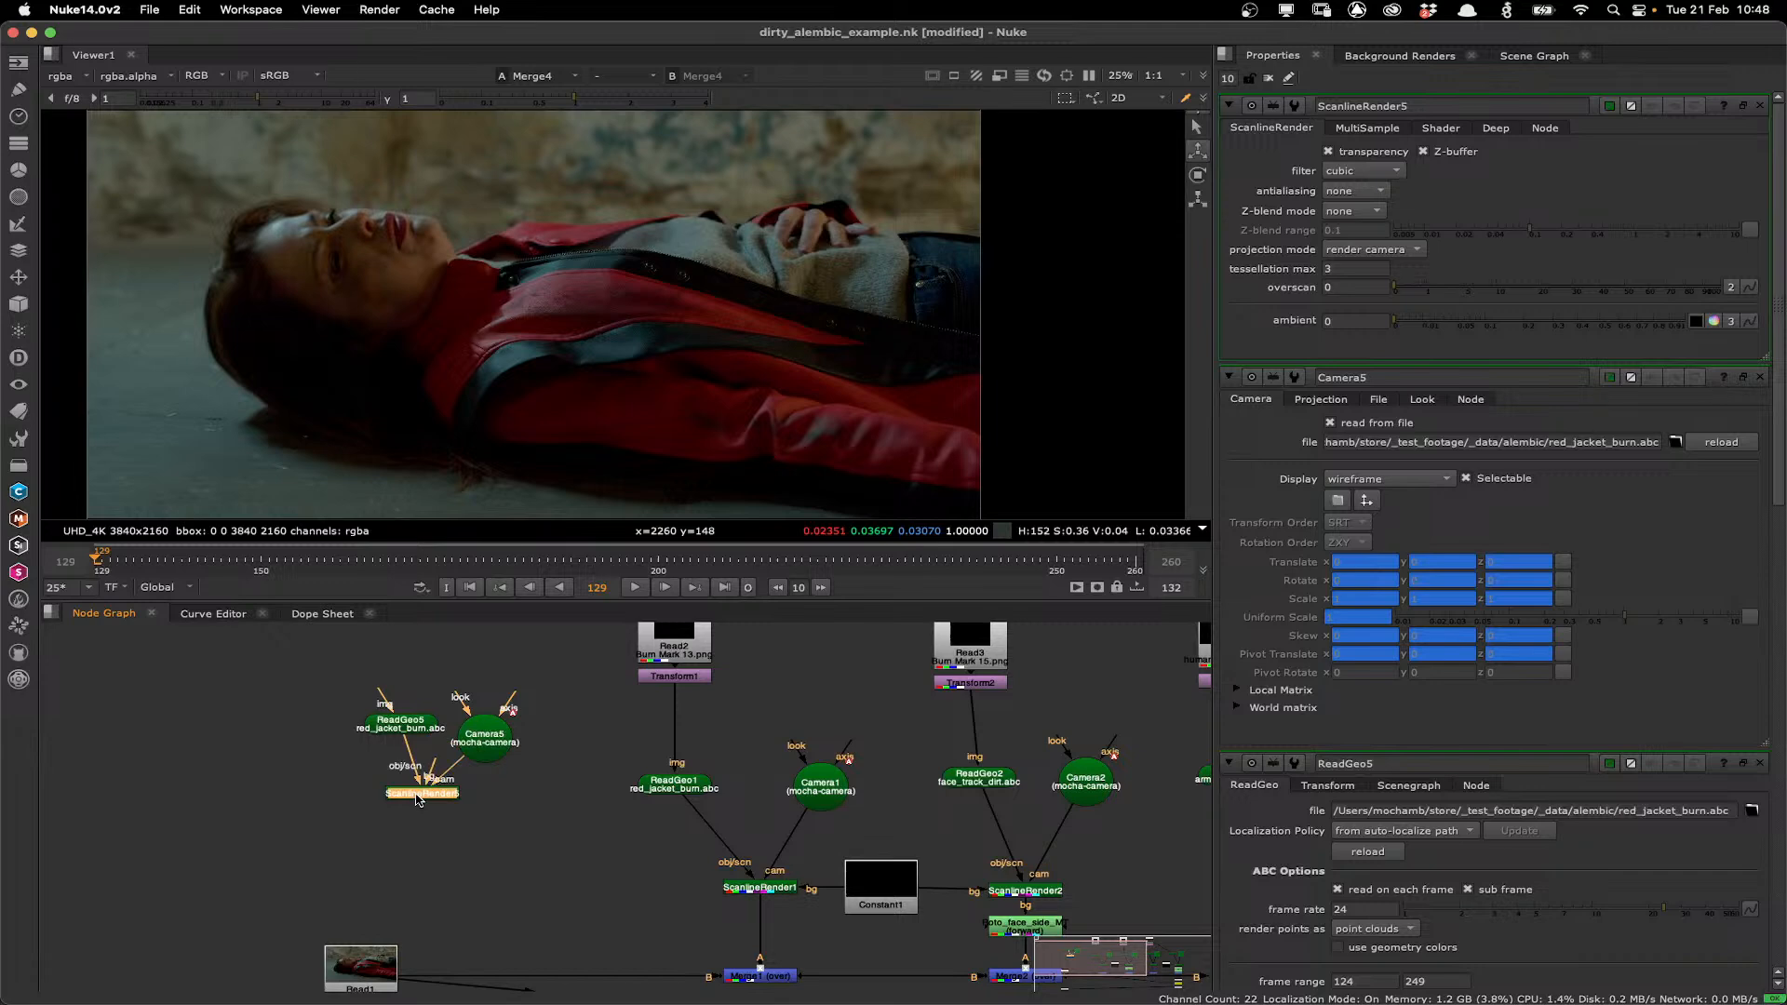
pyautogui.press('1')
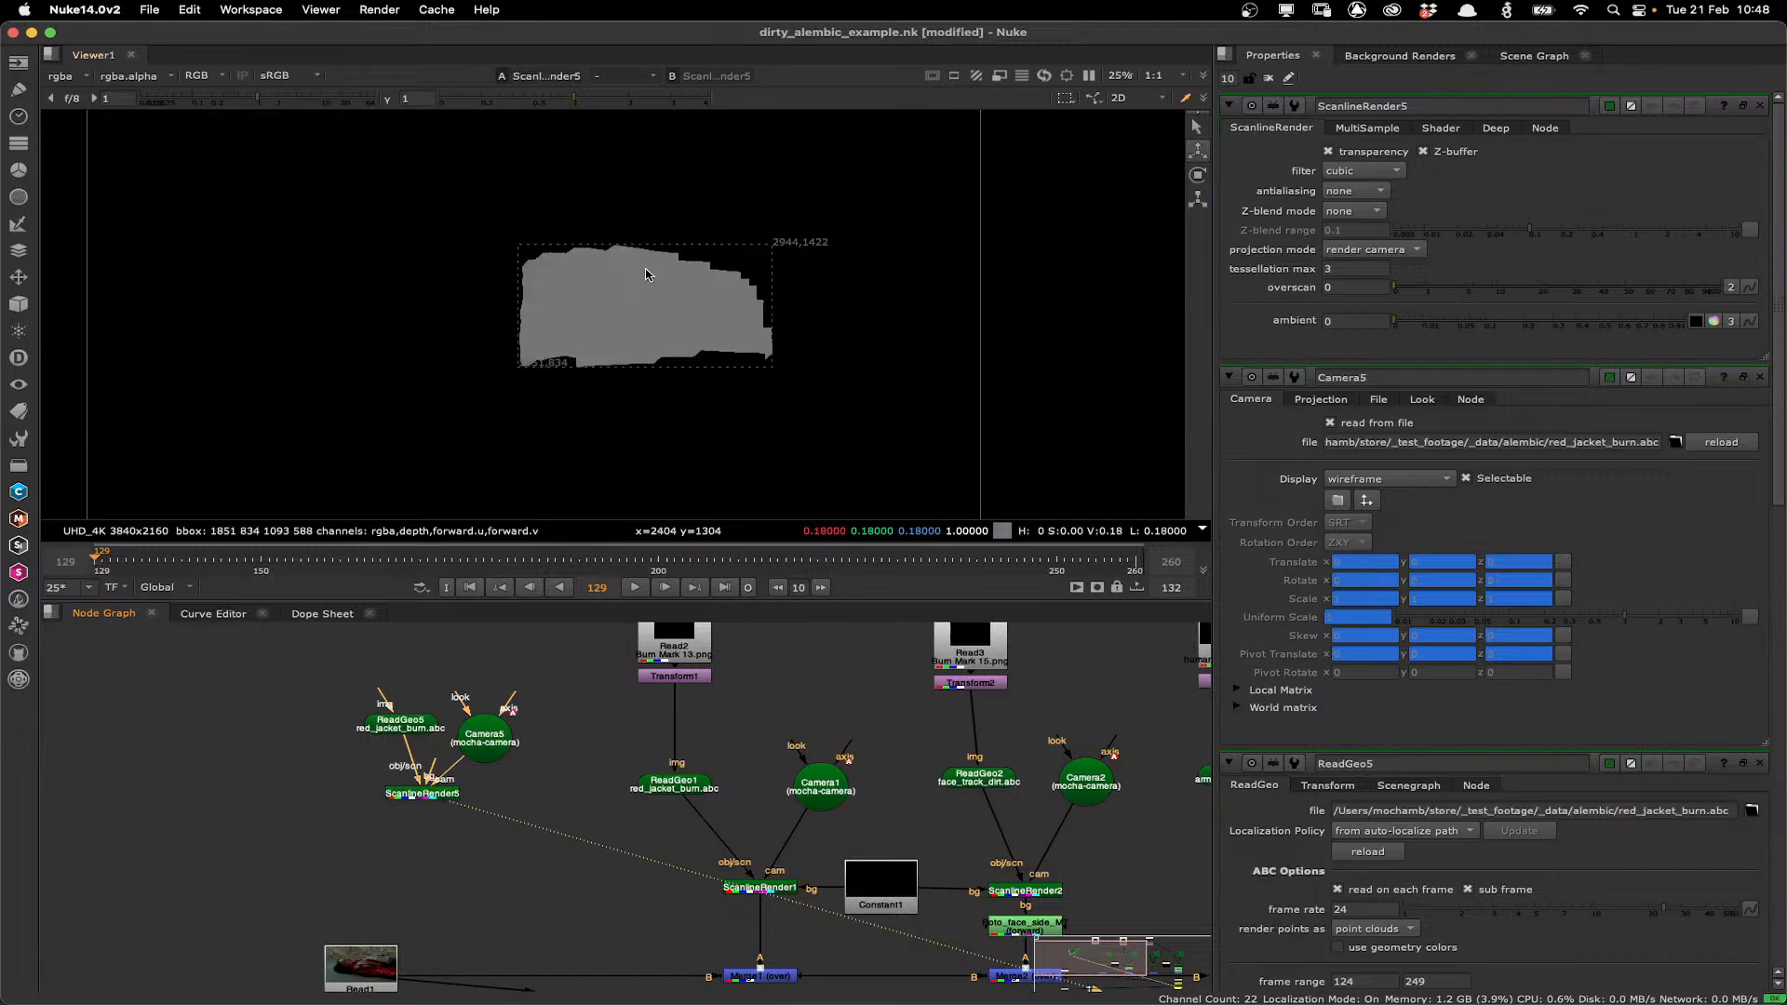
# Play the render through the shot and return to frame 129.
pyautogui.click(635, 587)
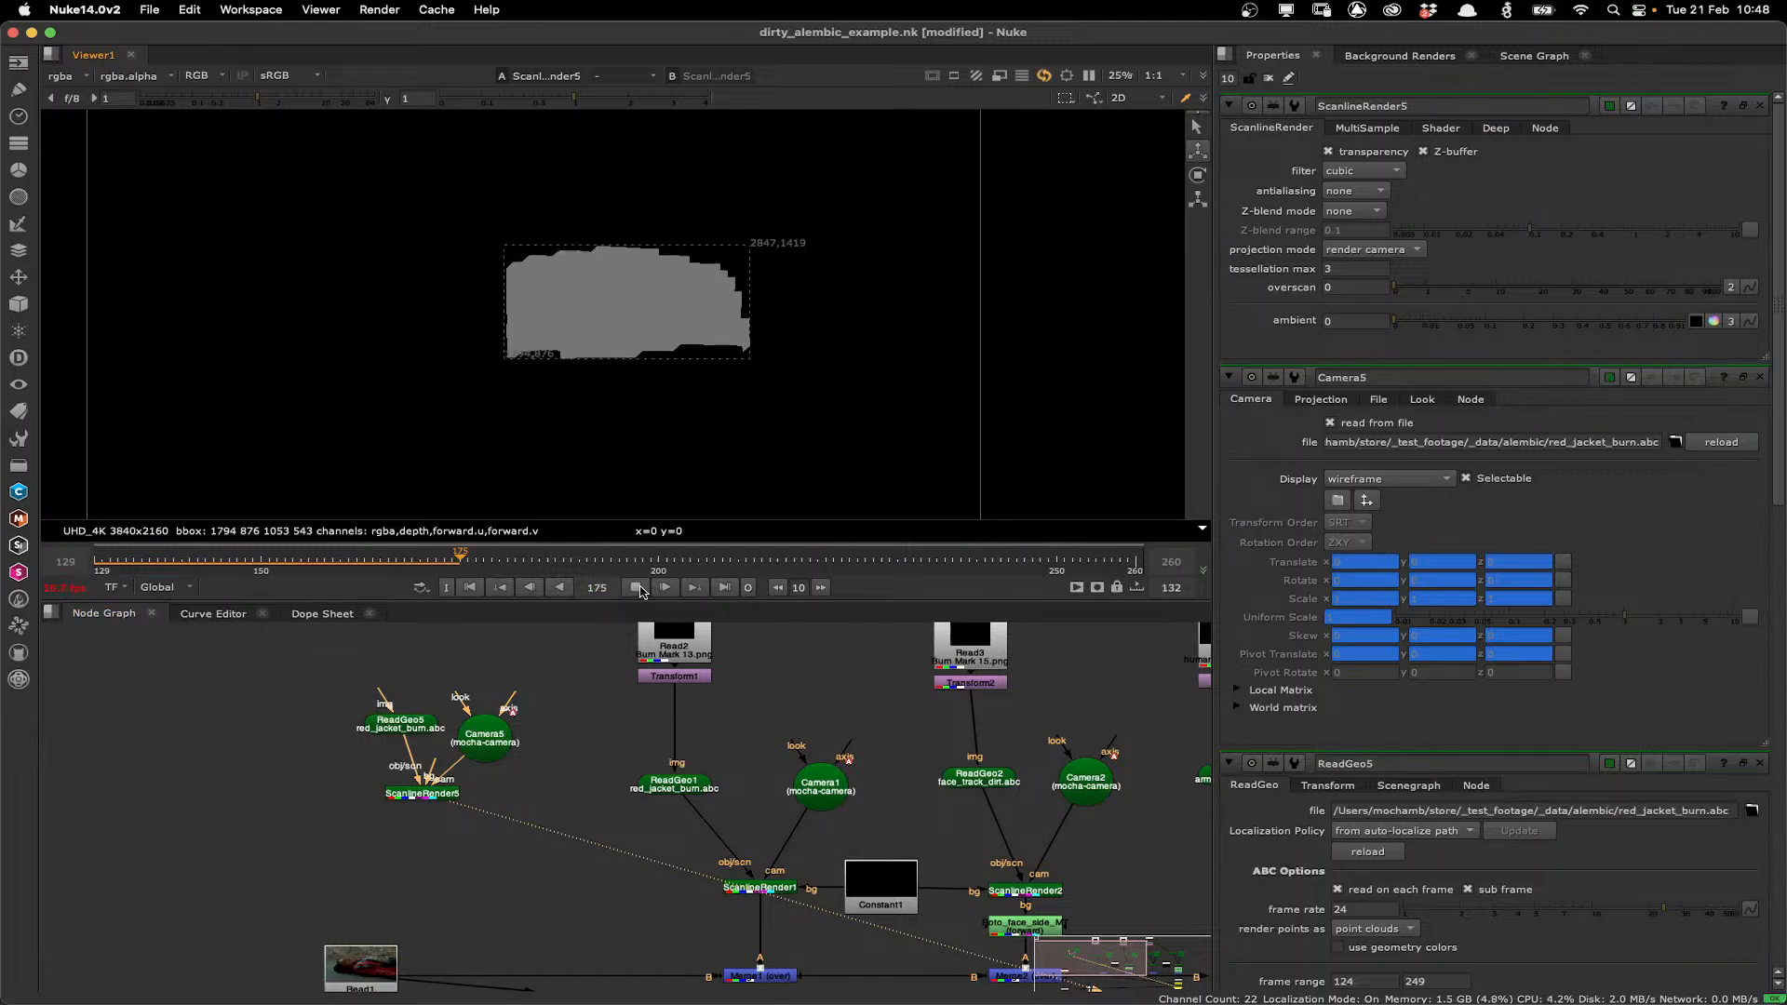
pyautogui.click(638, 587)
pyautogui.click(470, 587)
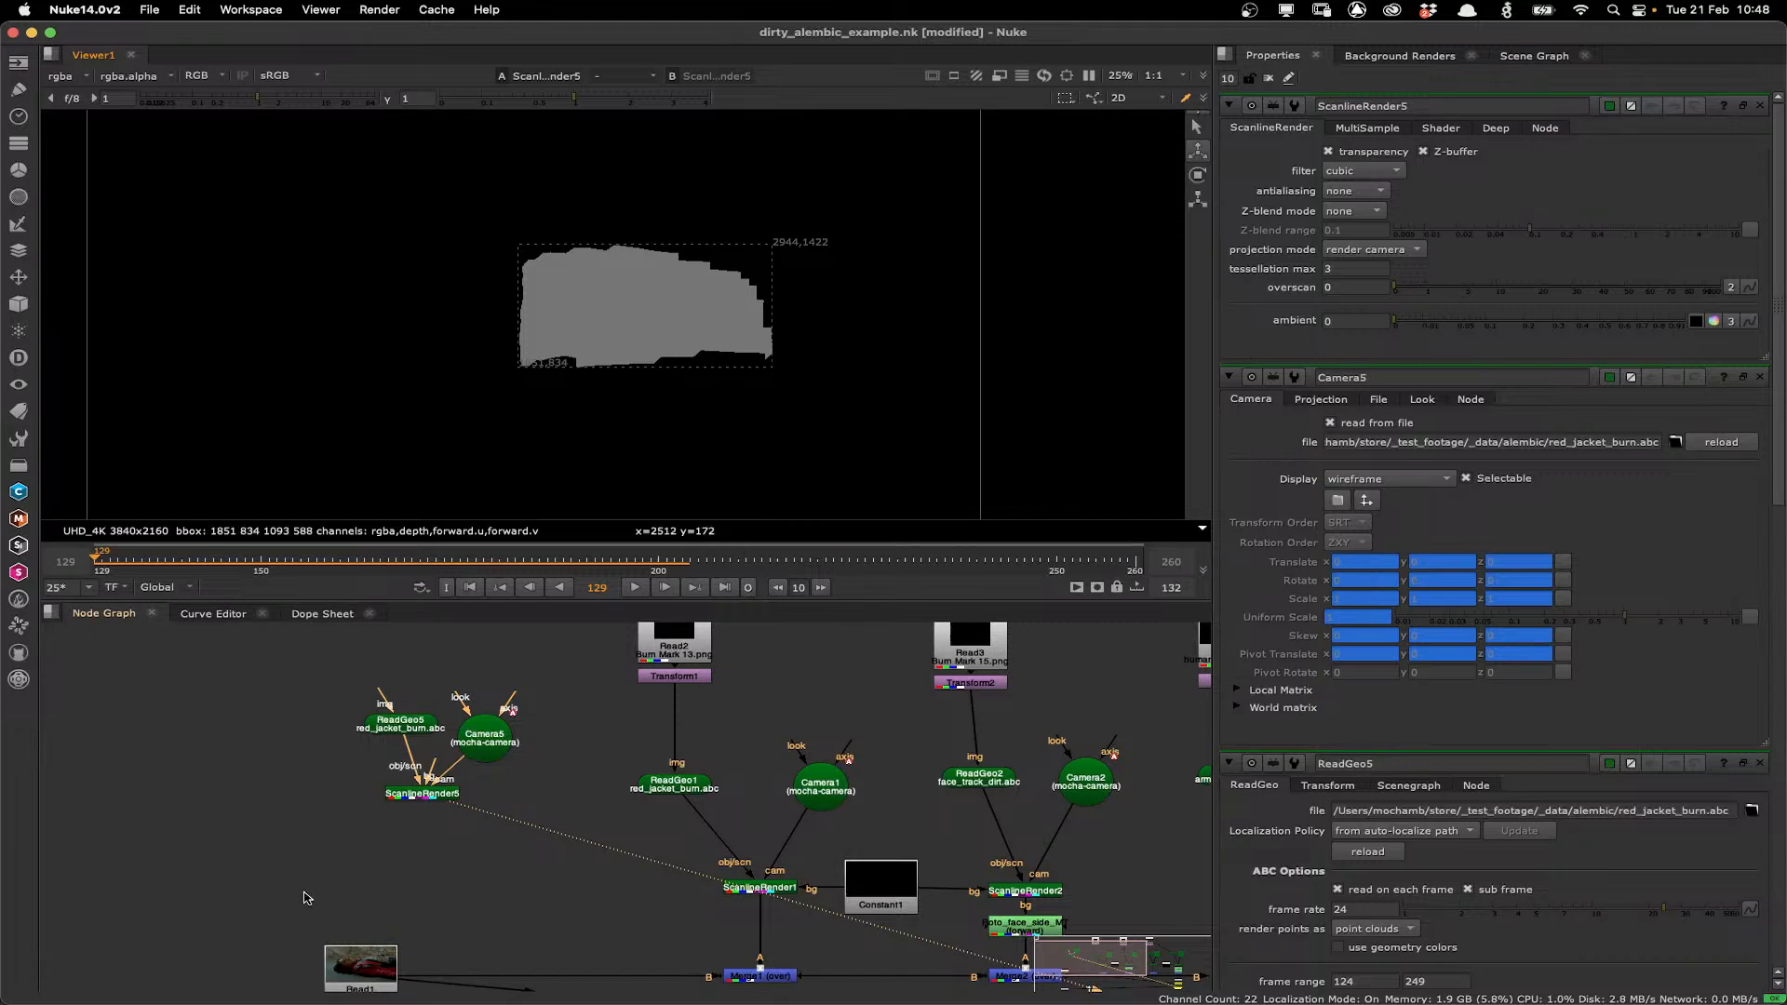
# Paste a copy of the black Constant node and connect it to the new ScanlineRender's background input.
pyautogui.click(363, 968)
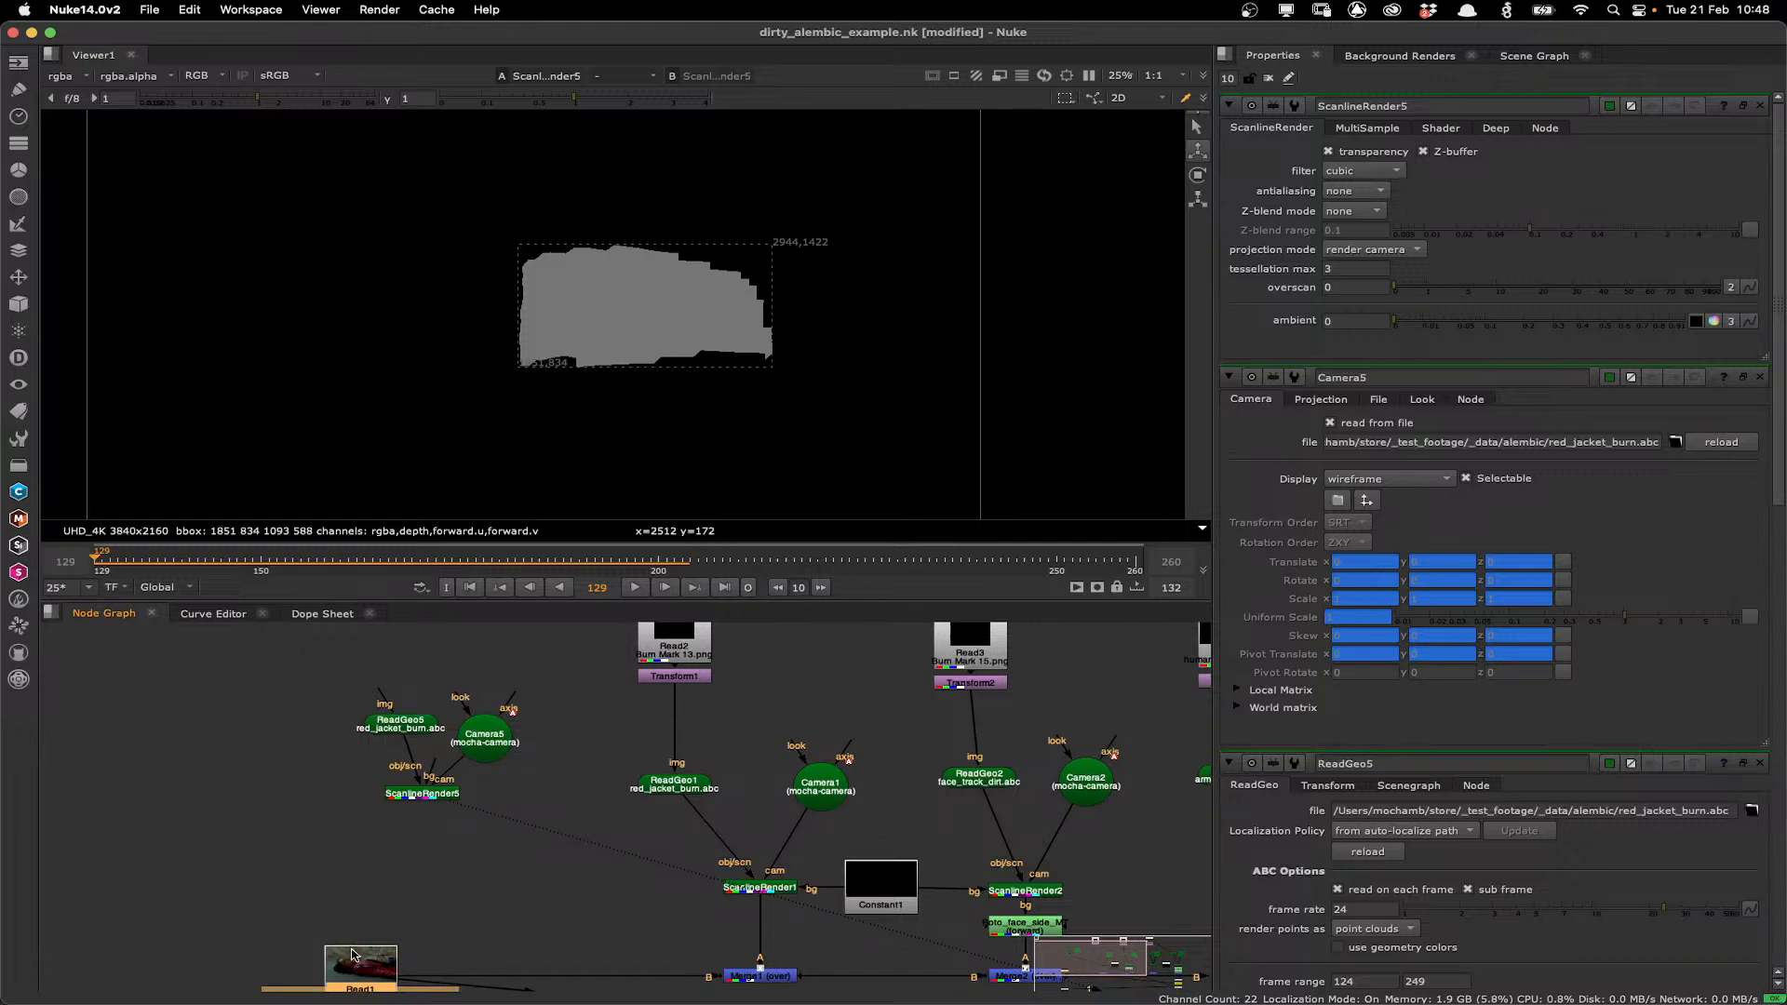
pyautogui.click(910, 864)
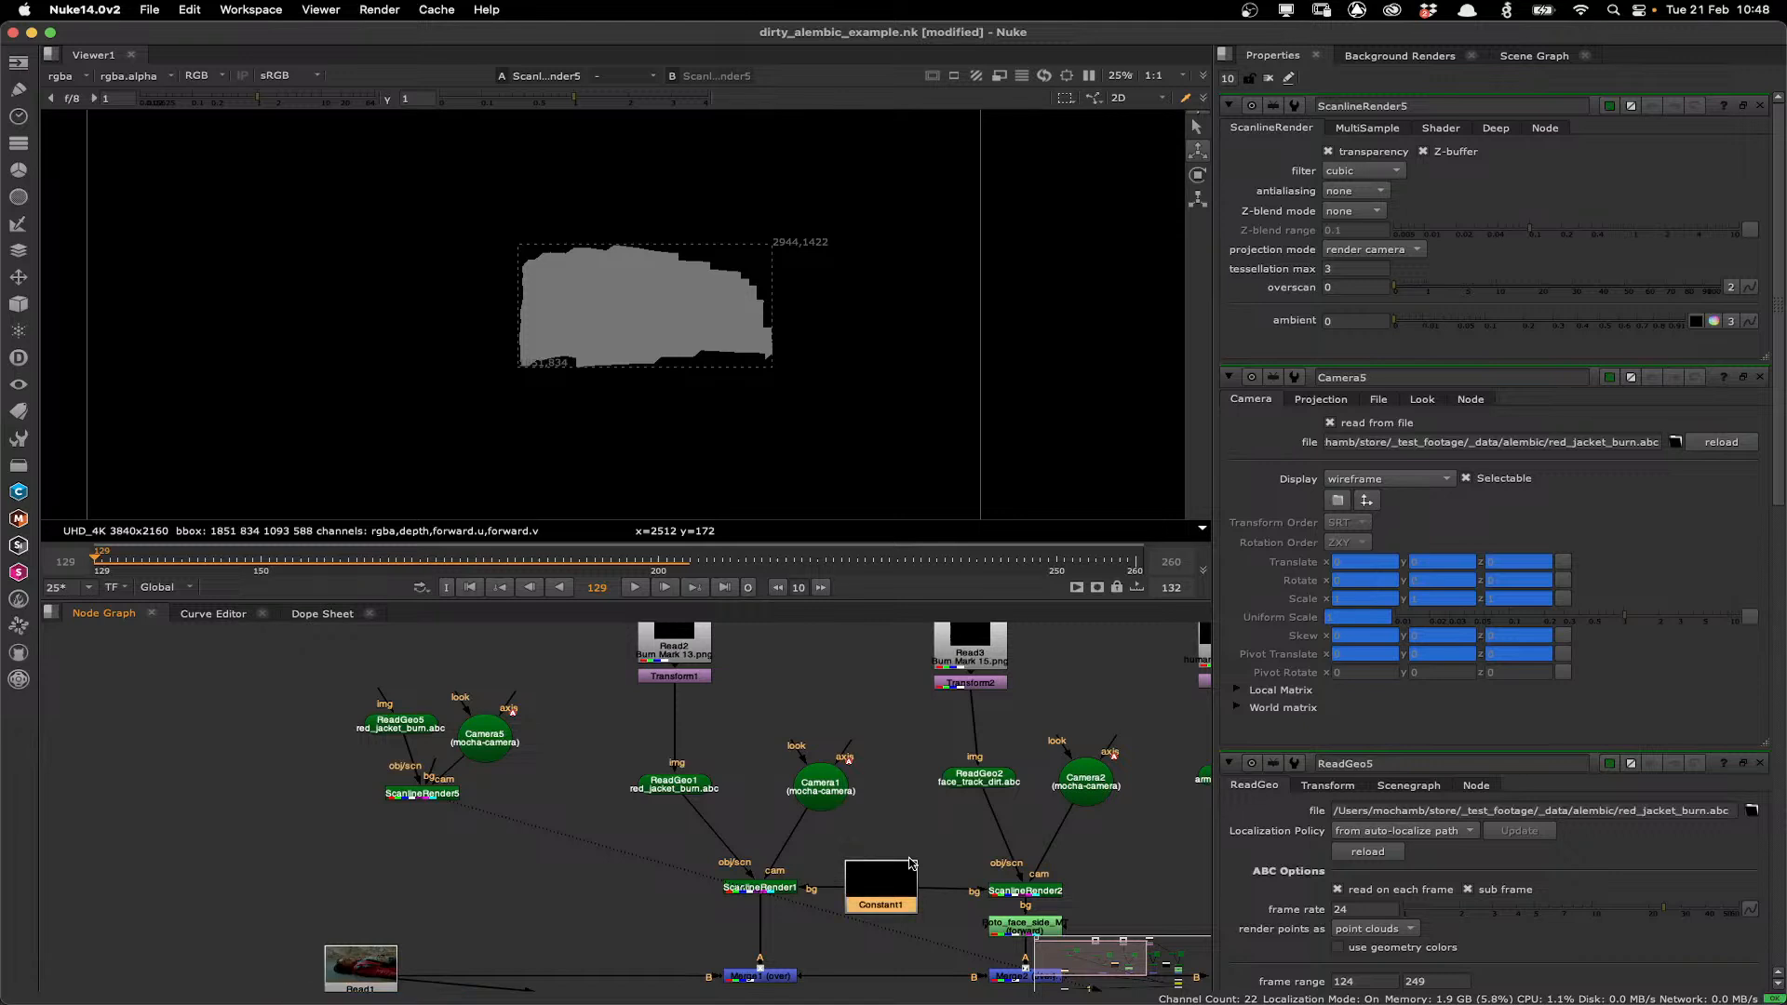
pyautogui.click(336, 816)
pyautogui.press('super+v')
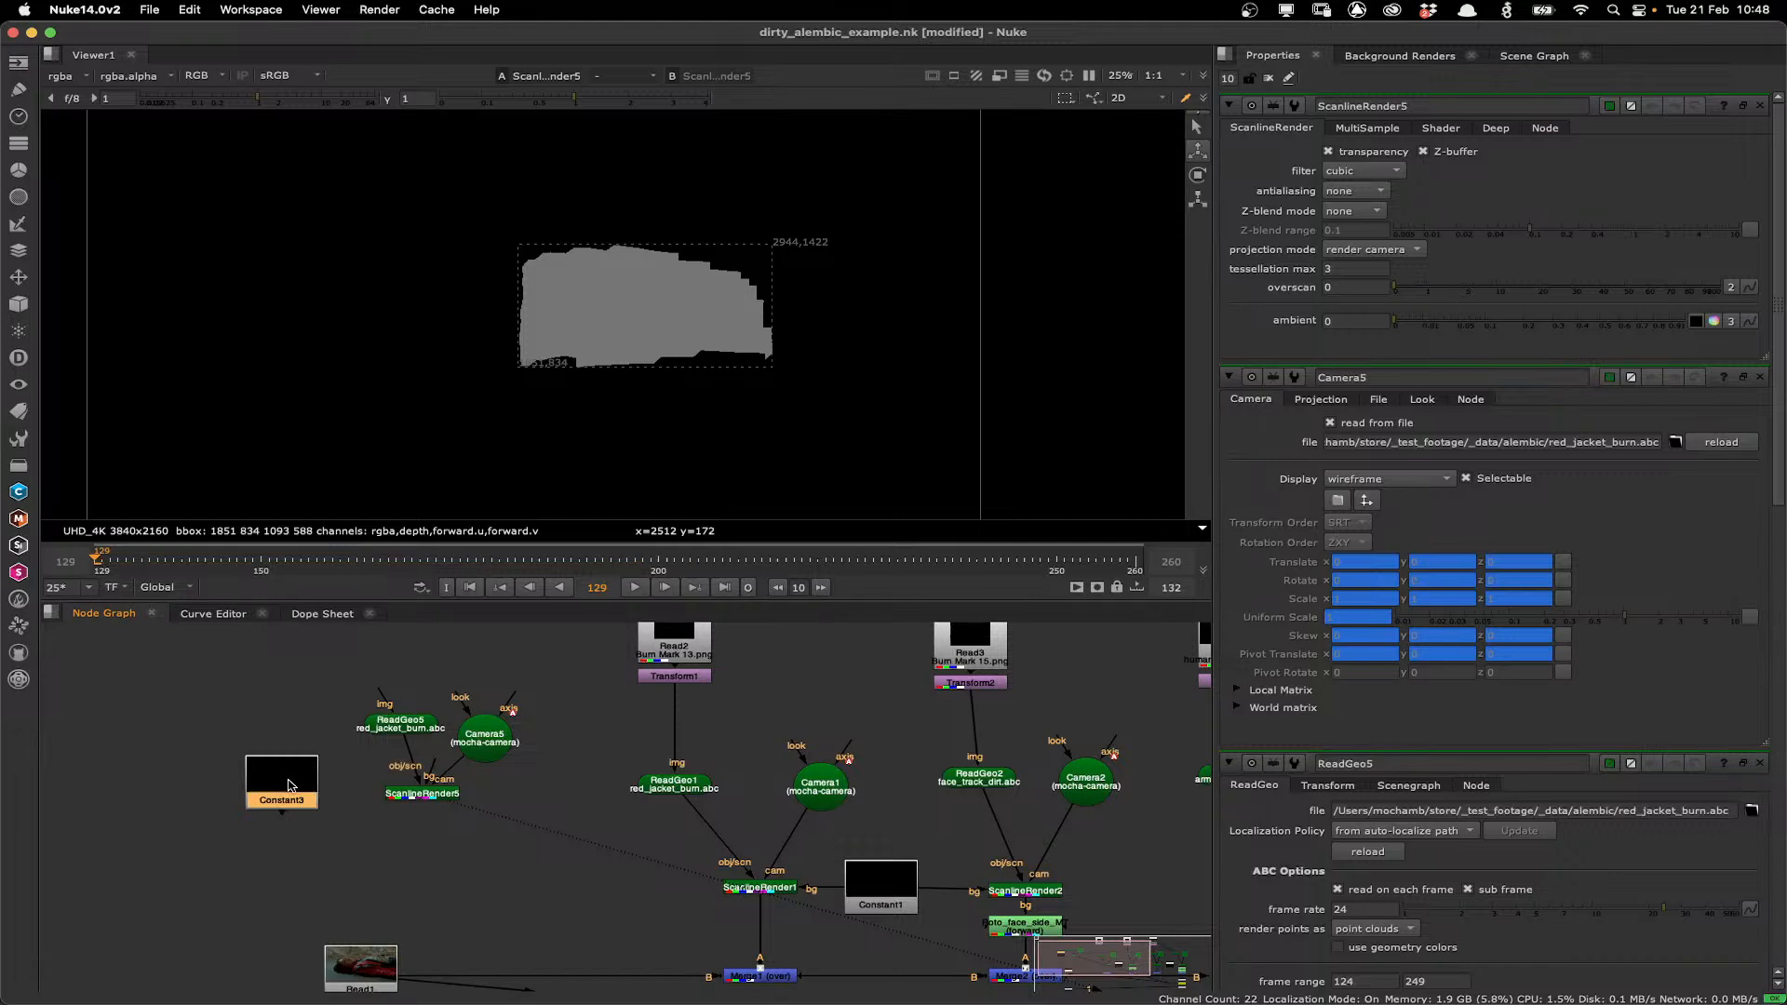
pyautogui.doubleClick(289, 784)
pyautogui.moveTo(379, 787); pyautogui.dragTo(278, 795)
pyautogui.click(430, 795)
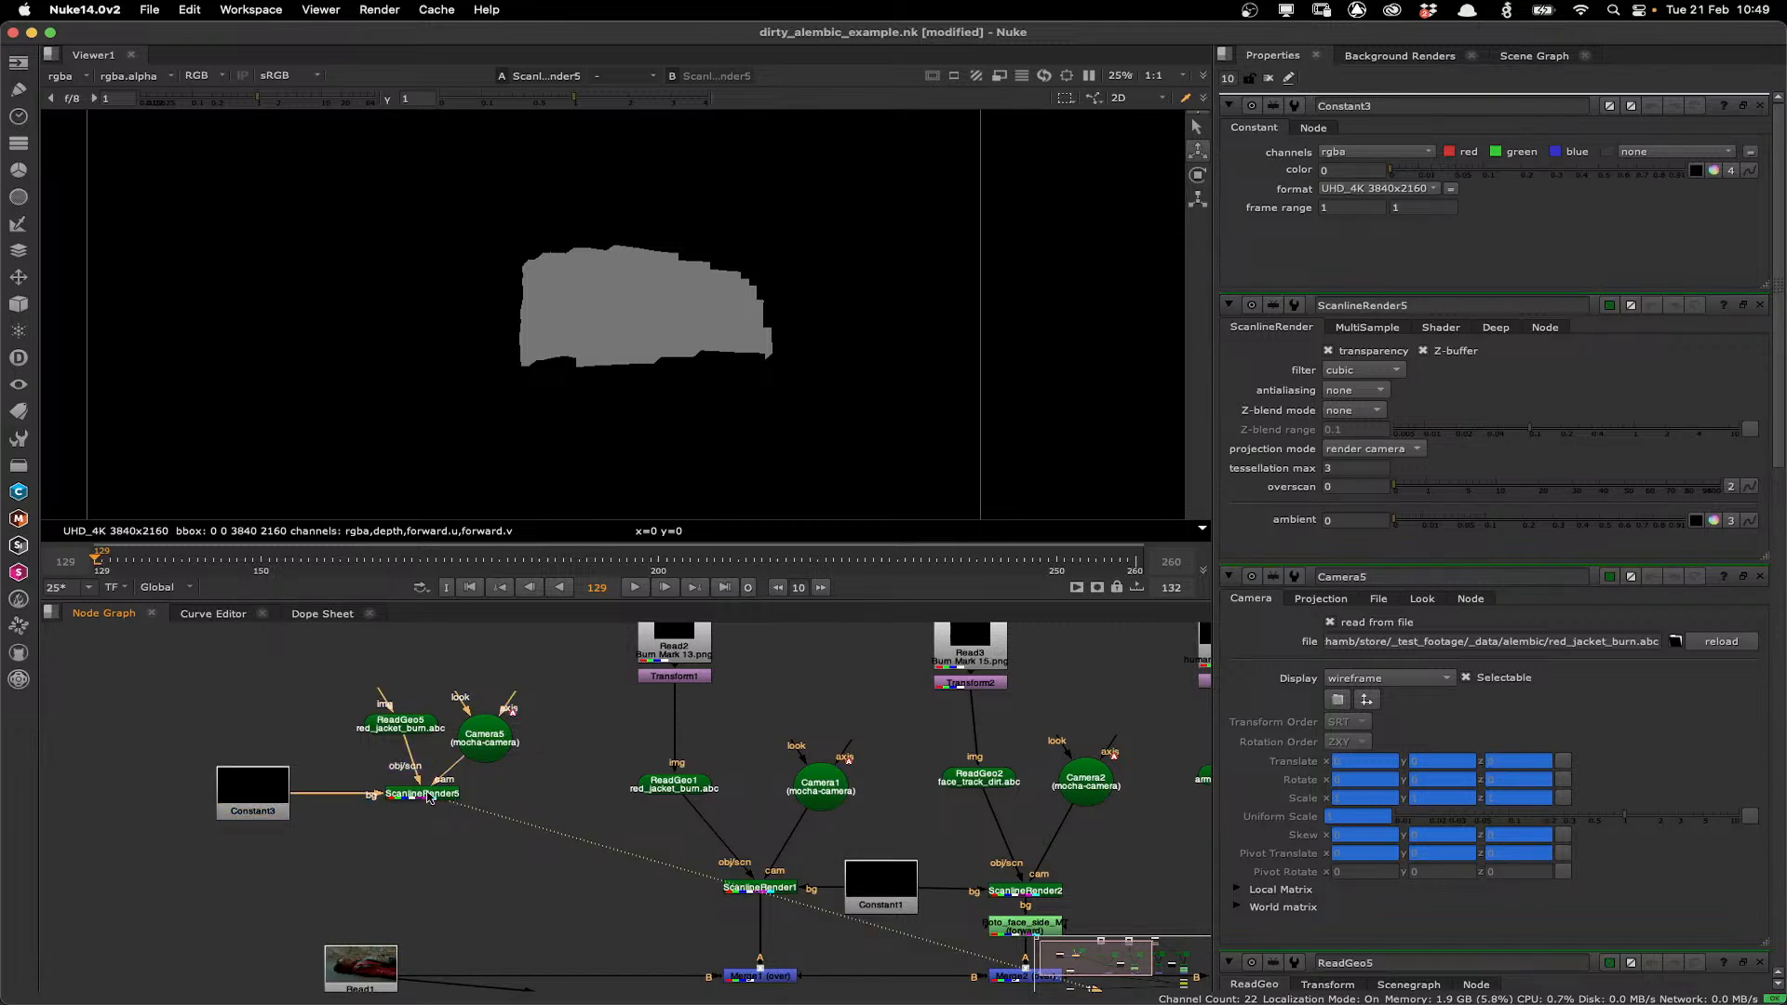
# Read in Burn Mark 13.png from the ActionVFX Burn Mark Textures - Vol. 1 folder and connect it to ReadGeo5's image input.
pyautogui.moveTo(556, 684); pyautogui.dragTo(614, 748)
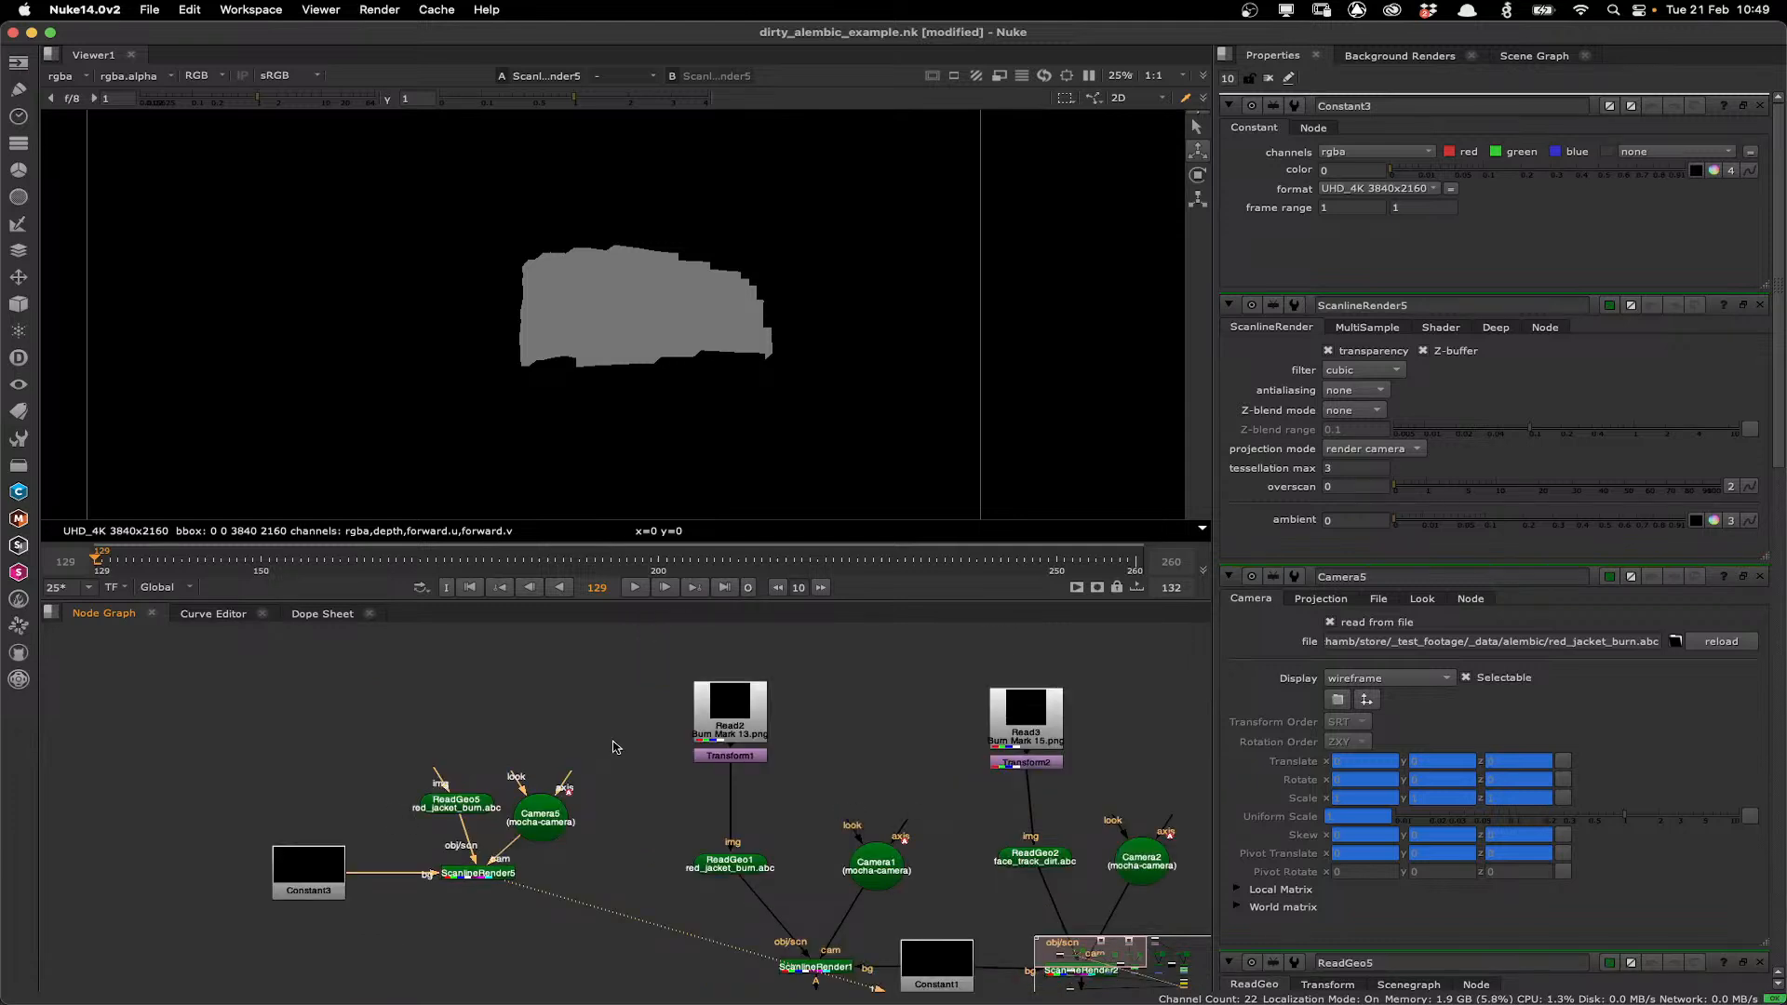
pyautogui.click(437, 716)
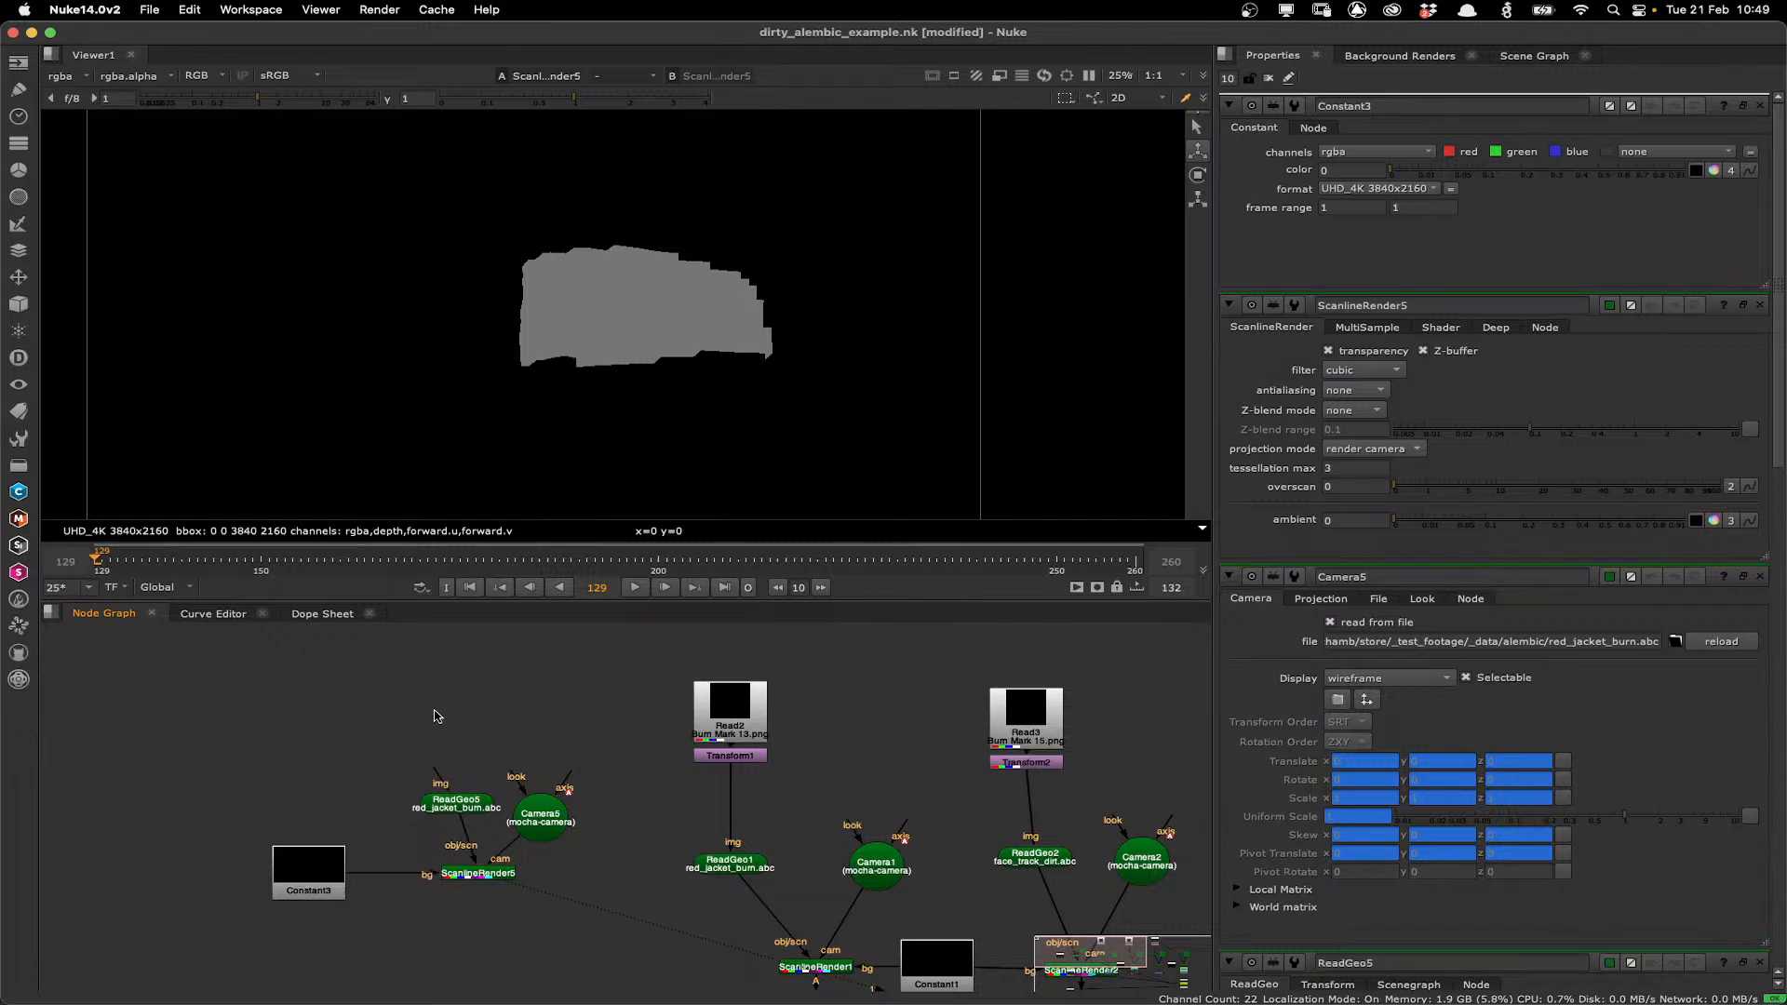
pyautogui.press('r')
pyautogui.click(317, 335)
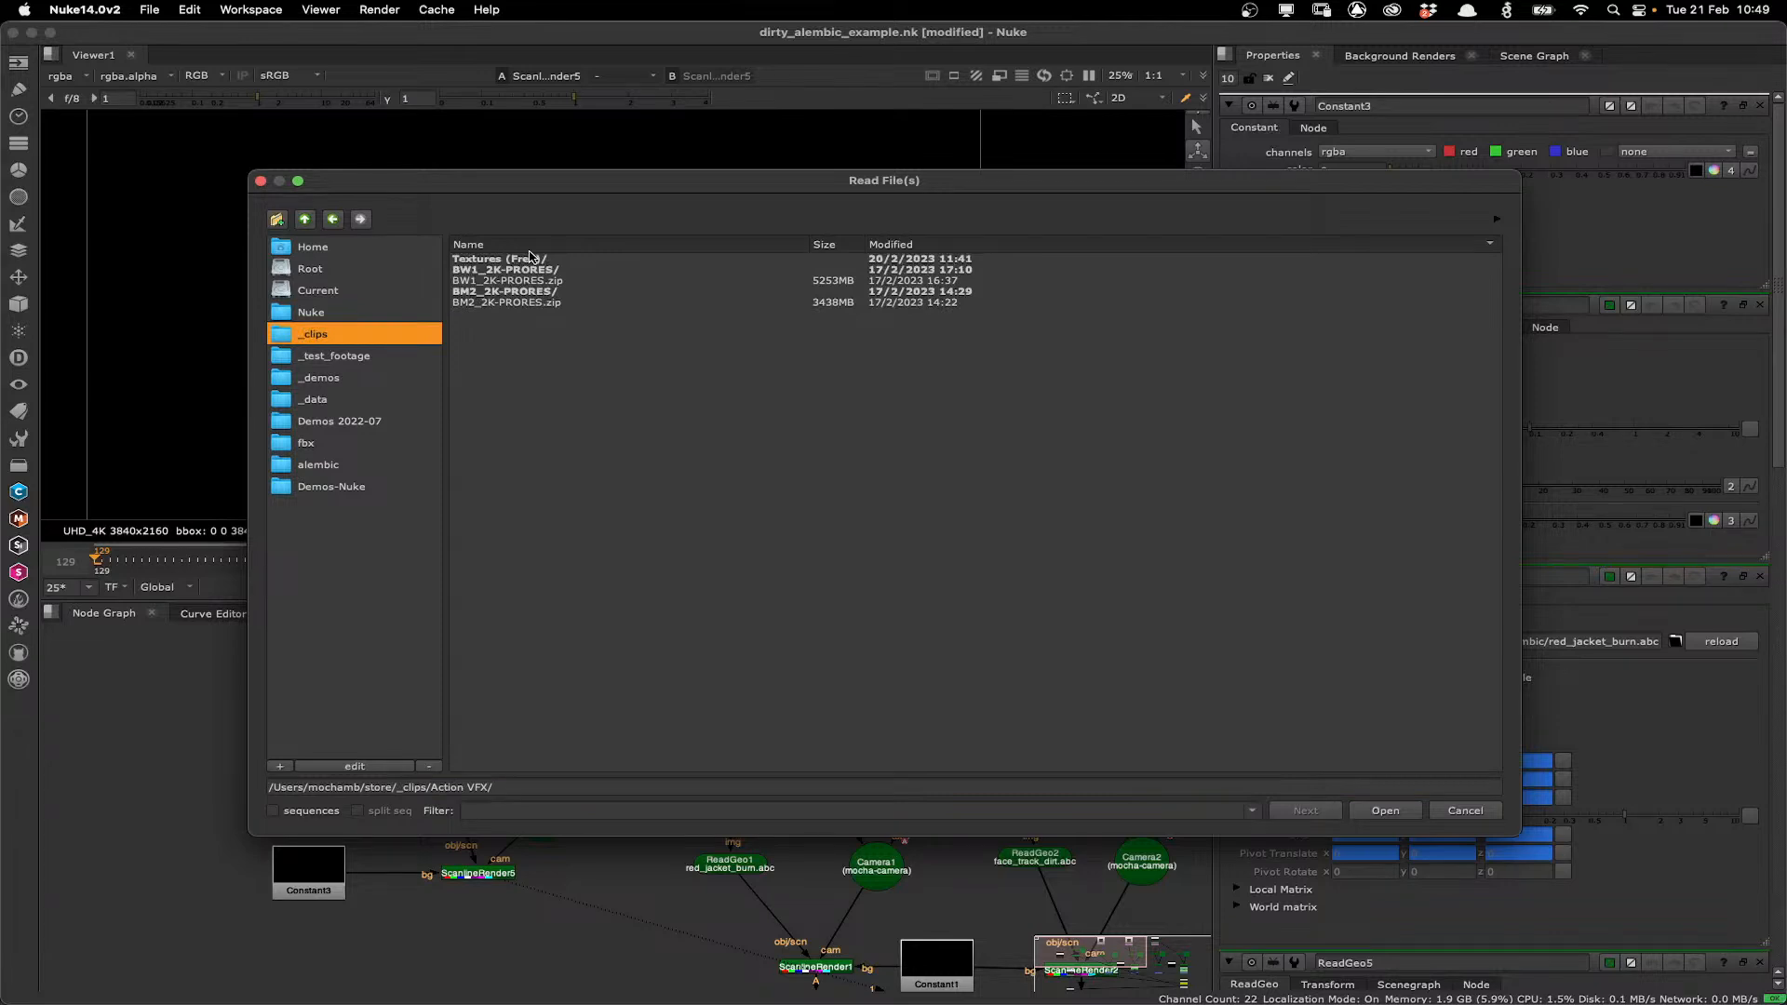
pyautogui.doubleClick(530, 257)
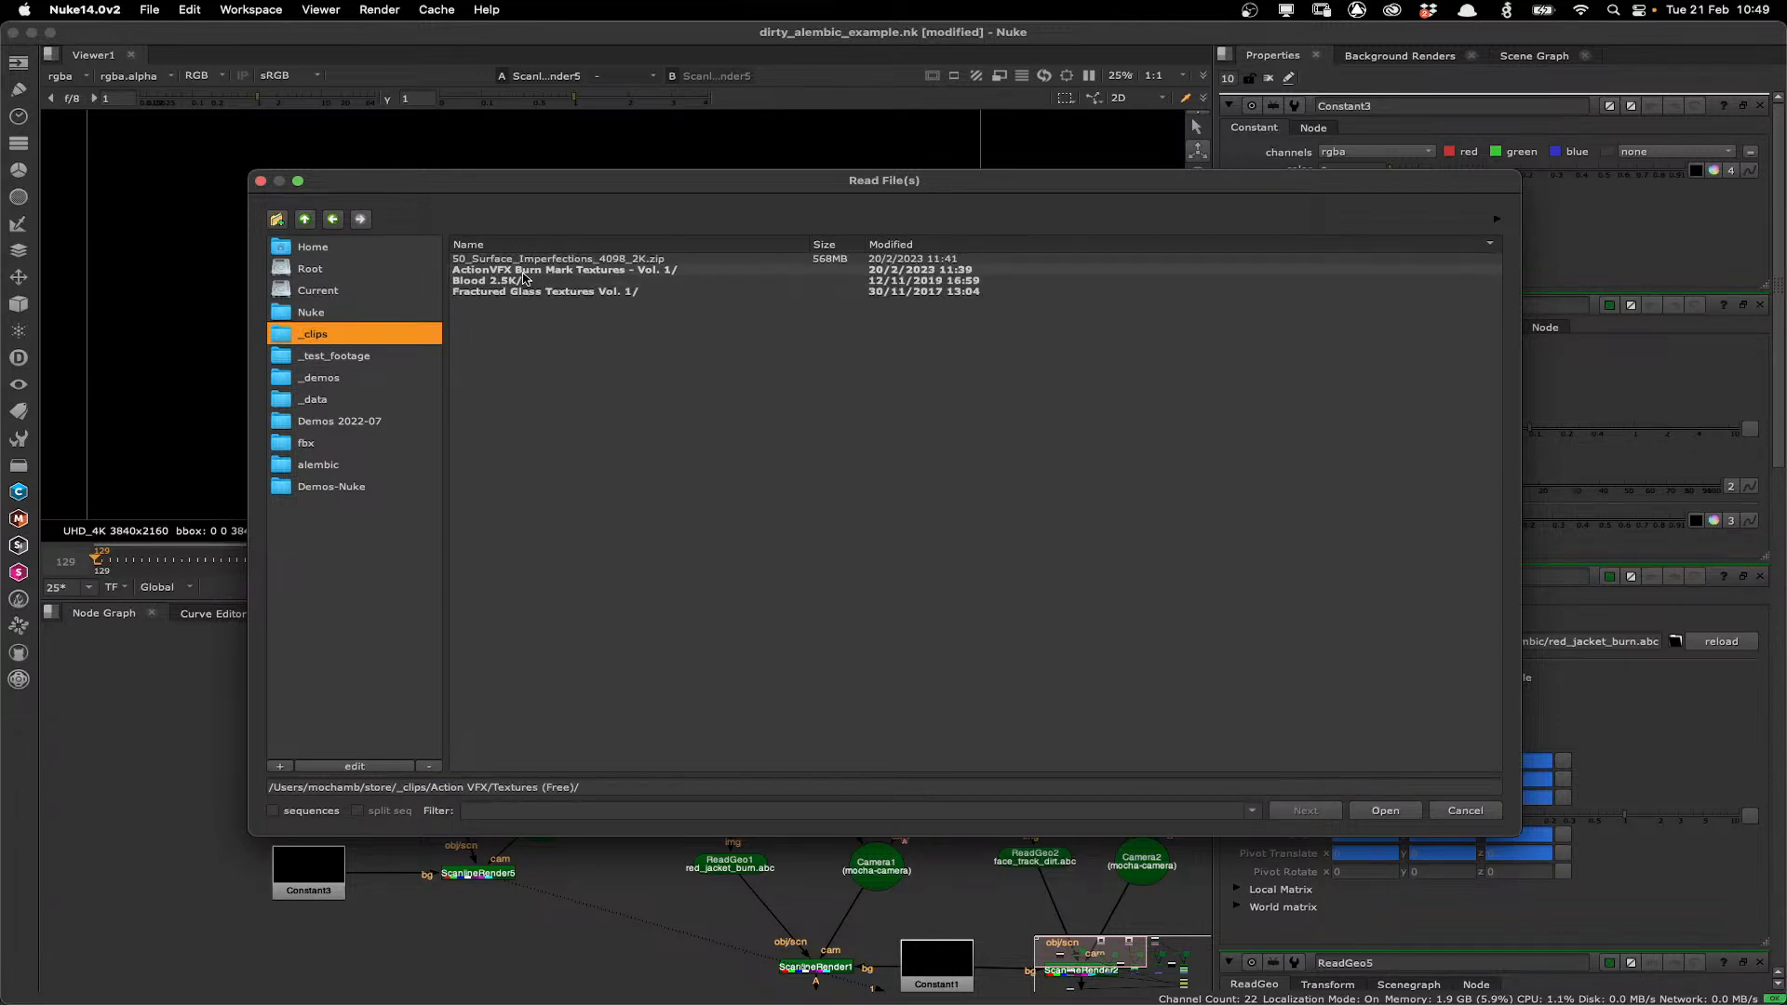
pyautogui.doubleClick(524, 271)
pyautogui.doubleClick(510, 281)
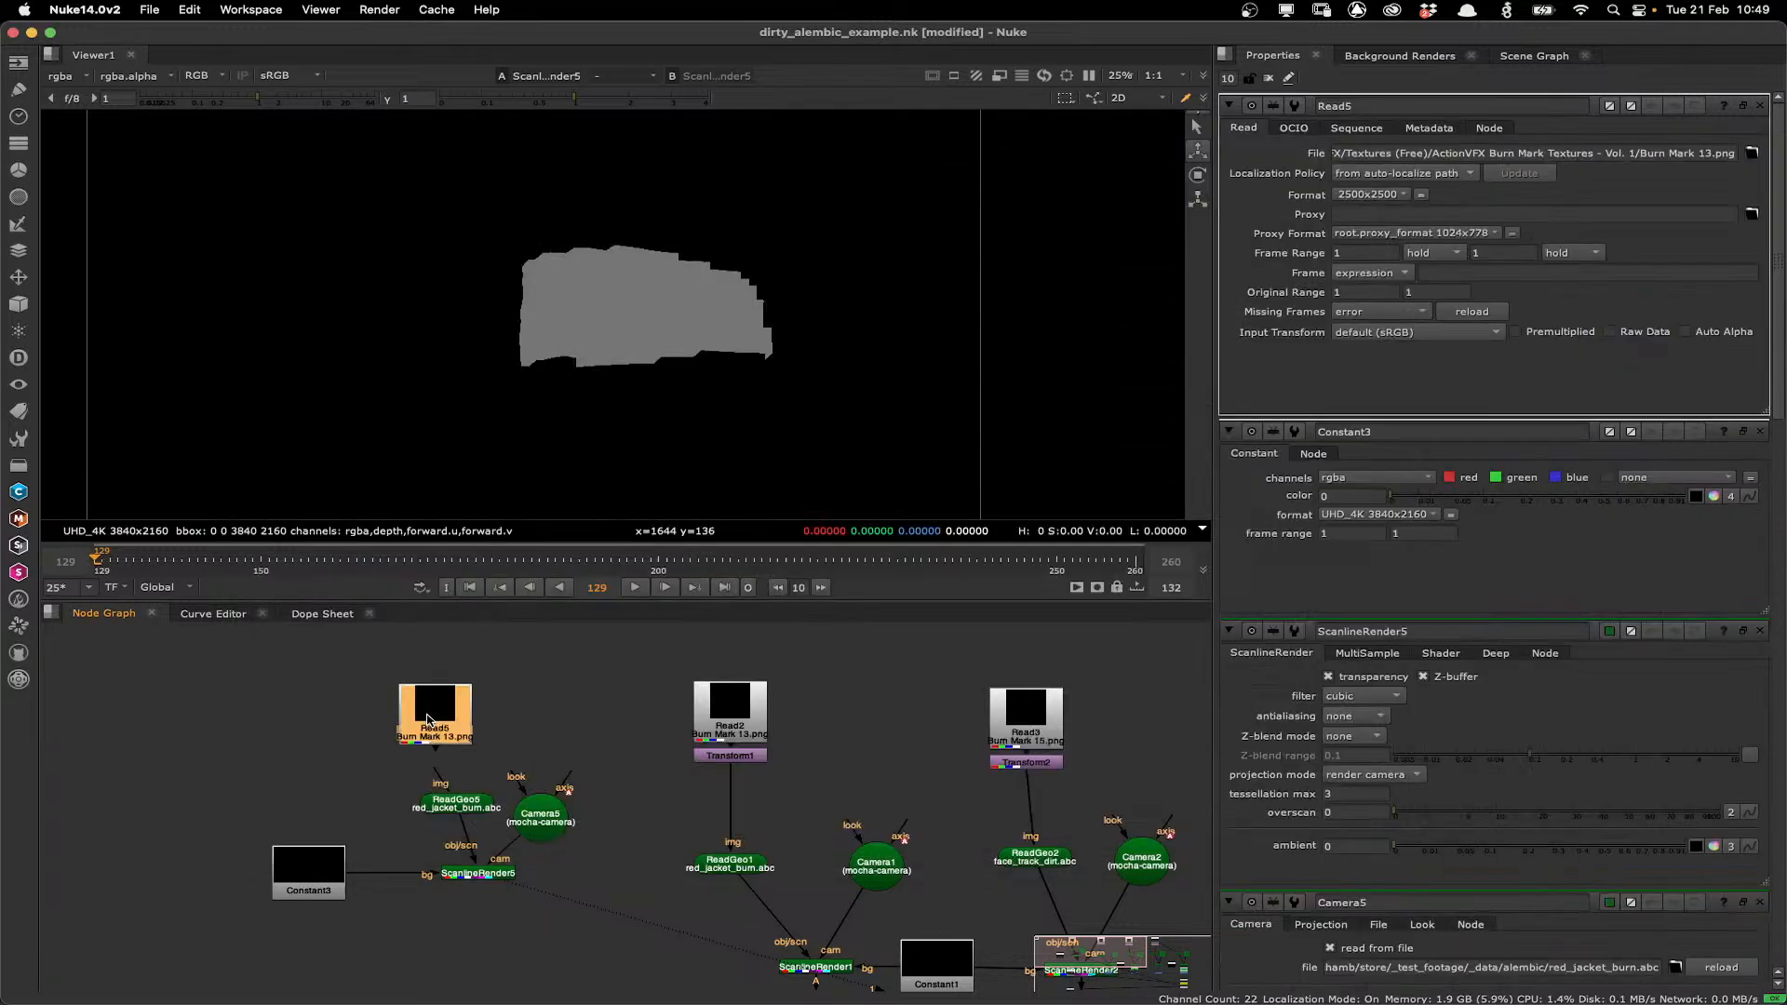
pyautogui.moveTo(427, 719); pyautogui.dragTo(419, 699)
pyautogui.moveTo(435, 771); pyautogui.dragTo(430, 696)
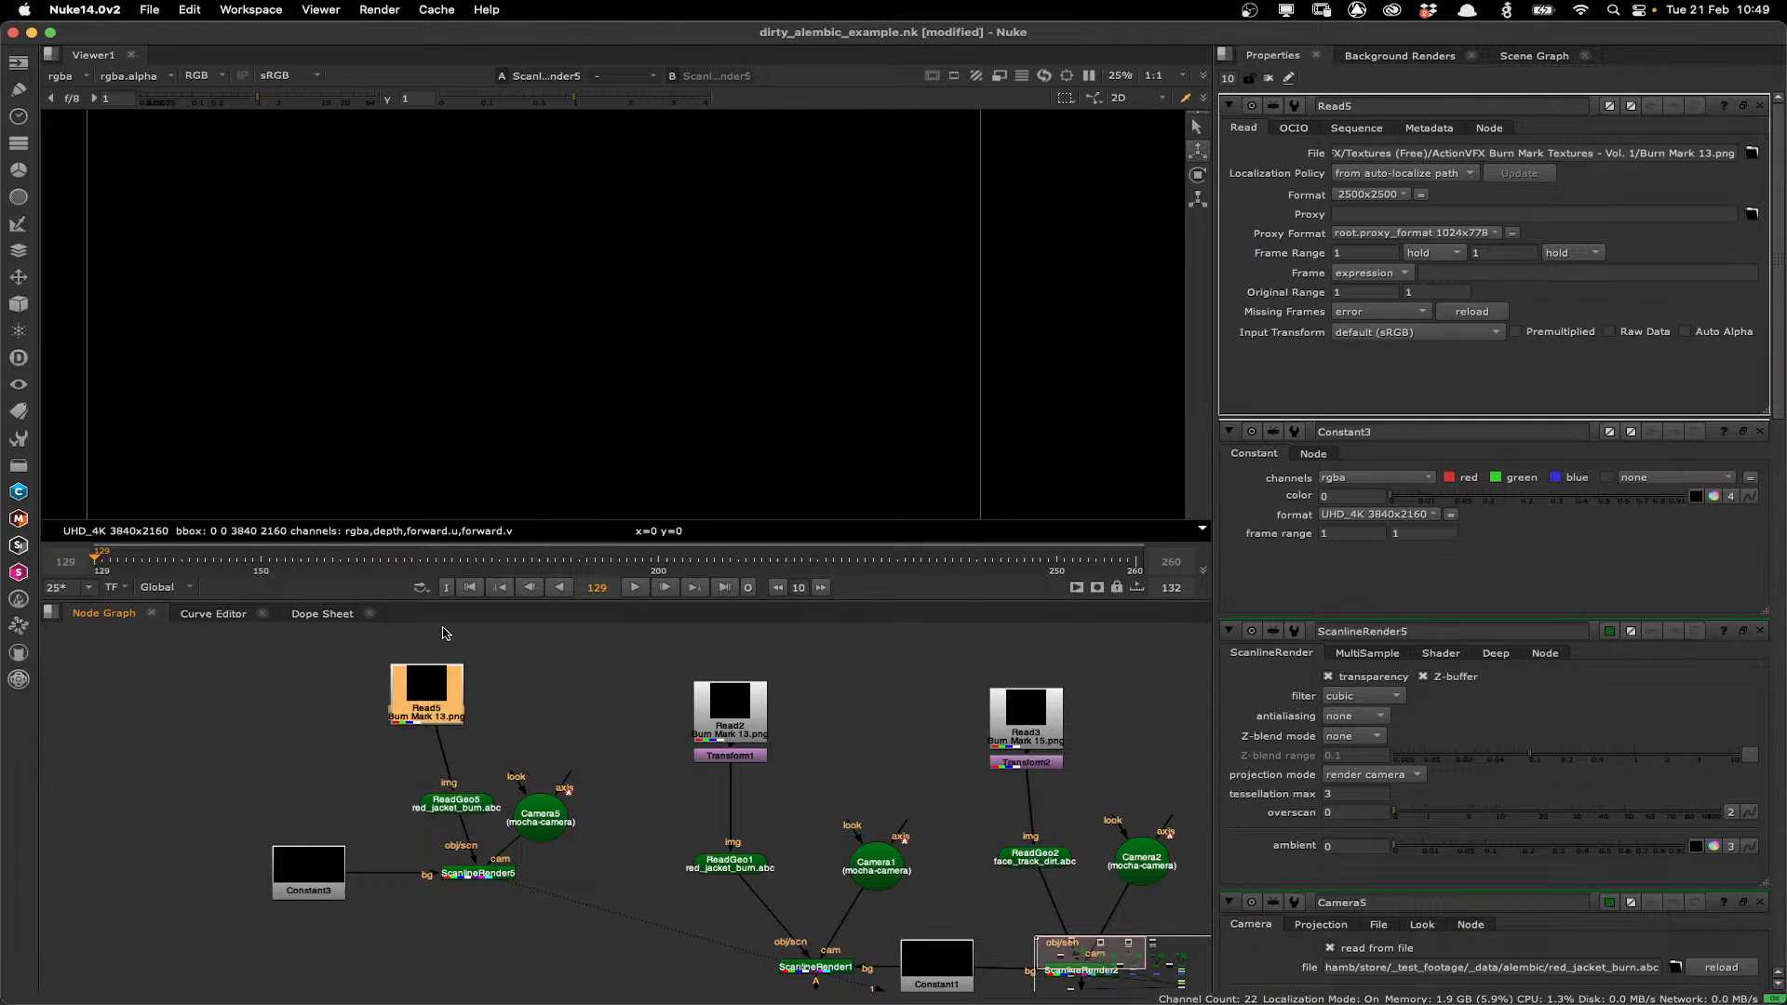
# View the Merge1 composite of the red jacket shot.
pyautogui.click(732, 966)
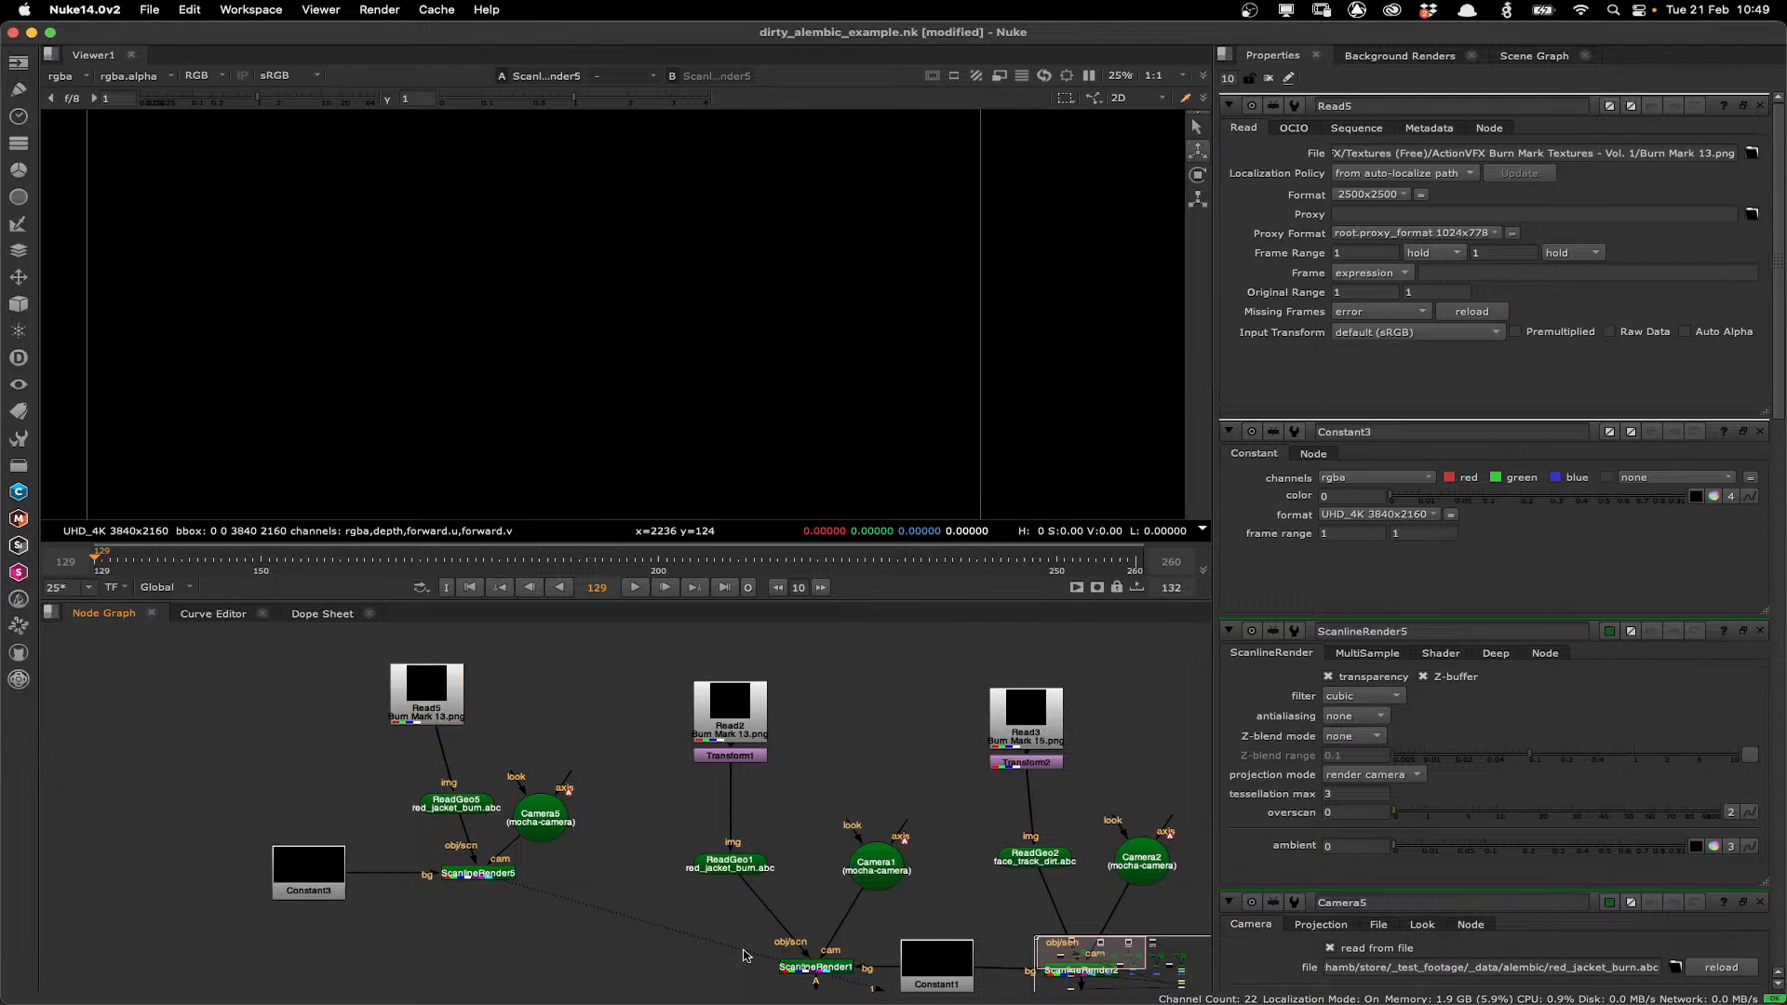
pyautogui.click(811, 973)
pyautogui.scroll(-5, 718, 871)
pyautogui.hscroll(2, 717, 871)
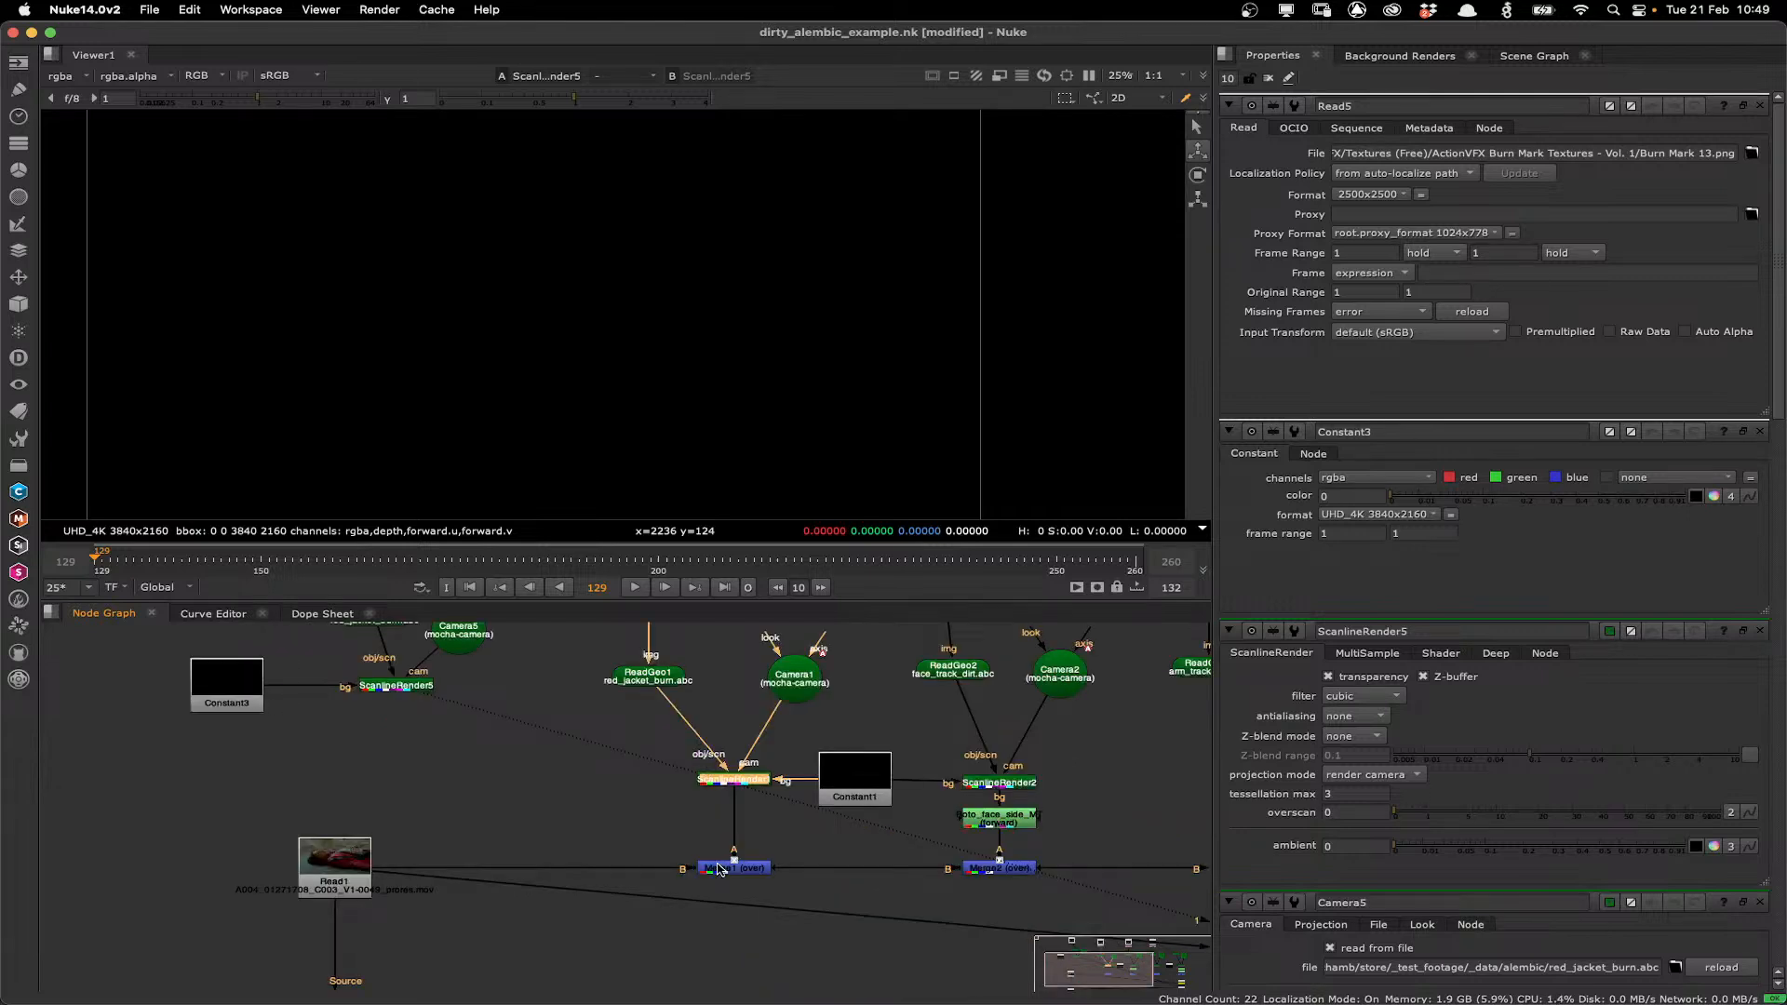
pyautogui.click(719, 870)
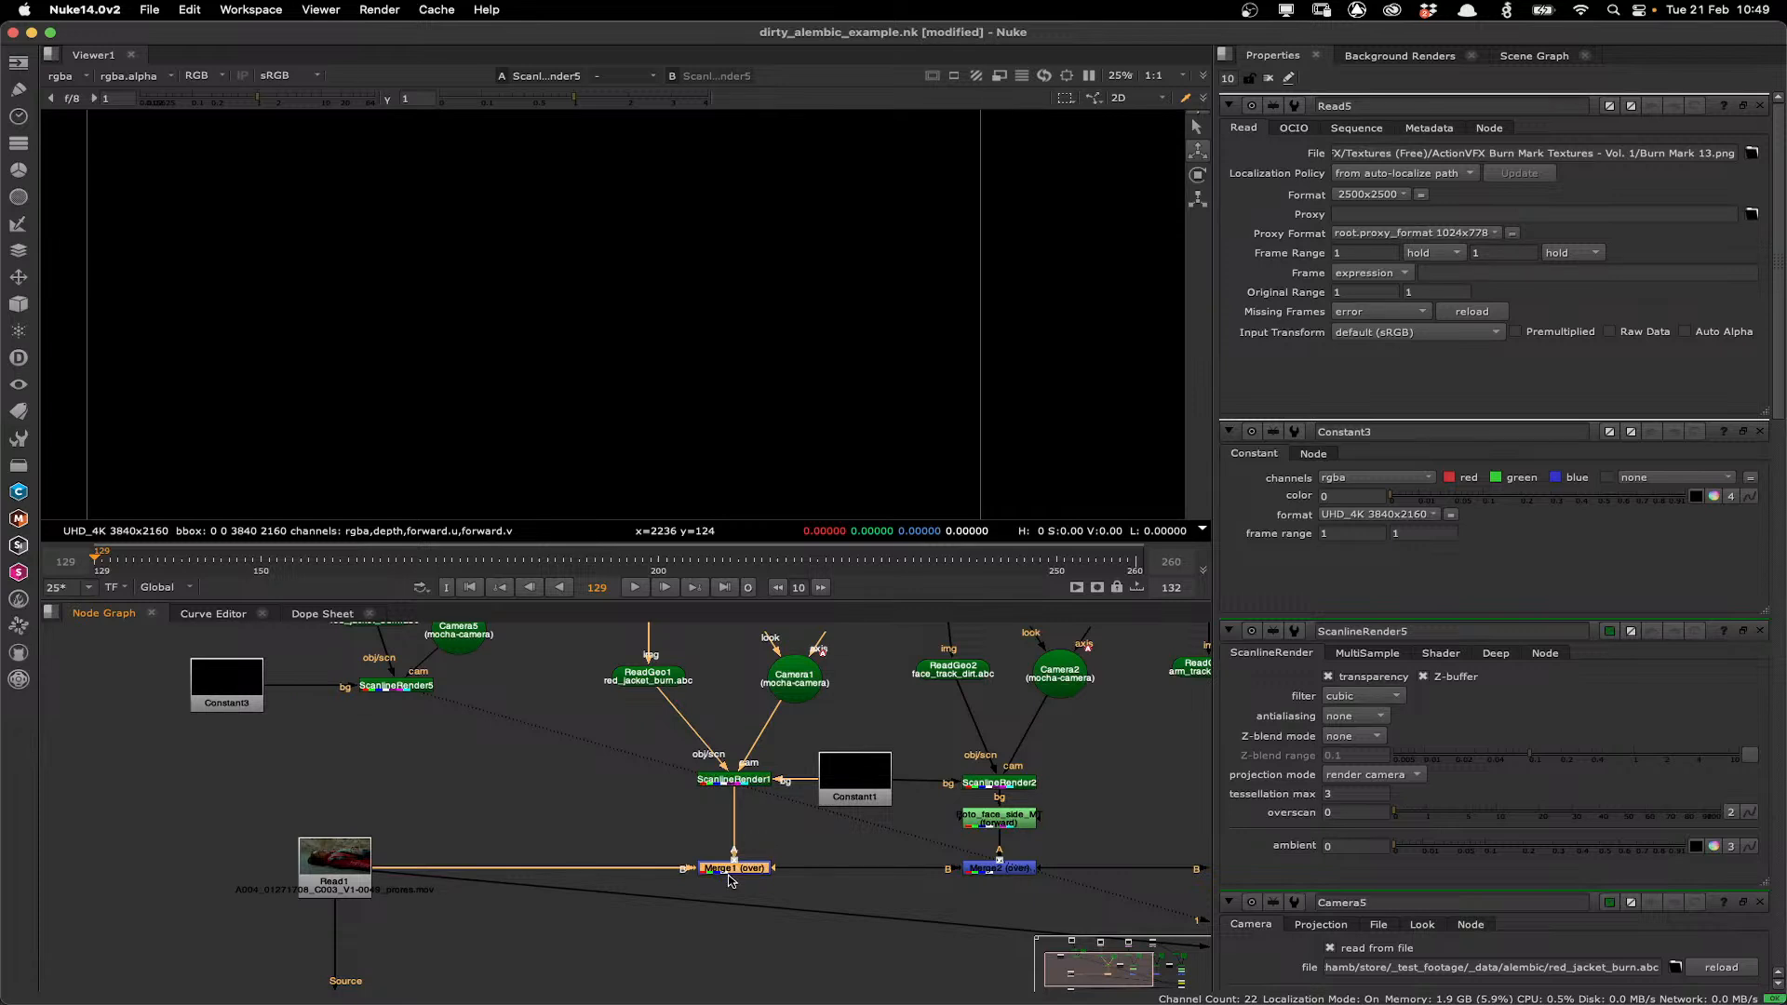
pyautogui.press('1')
pyautogui.scroll(2, 586, 245)
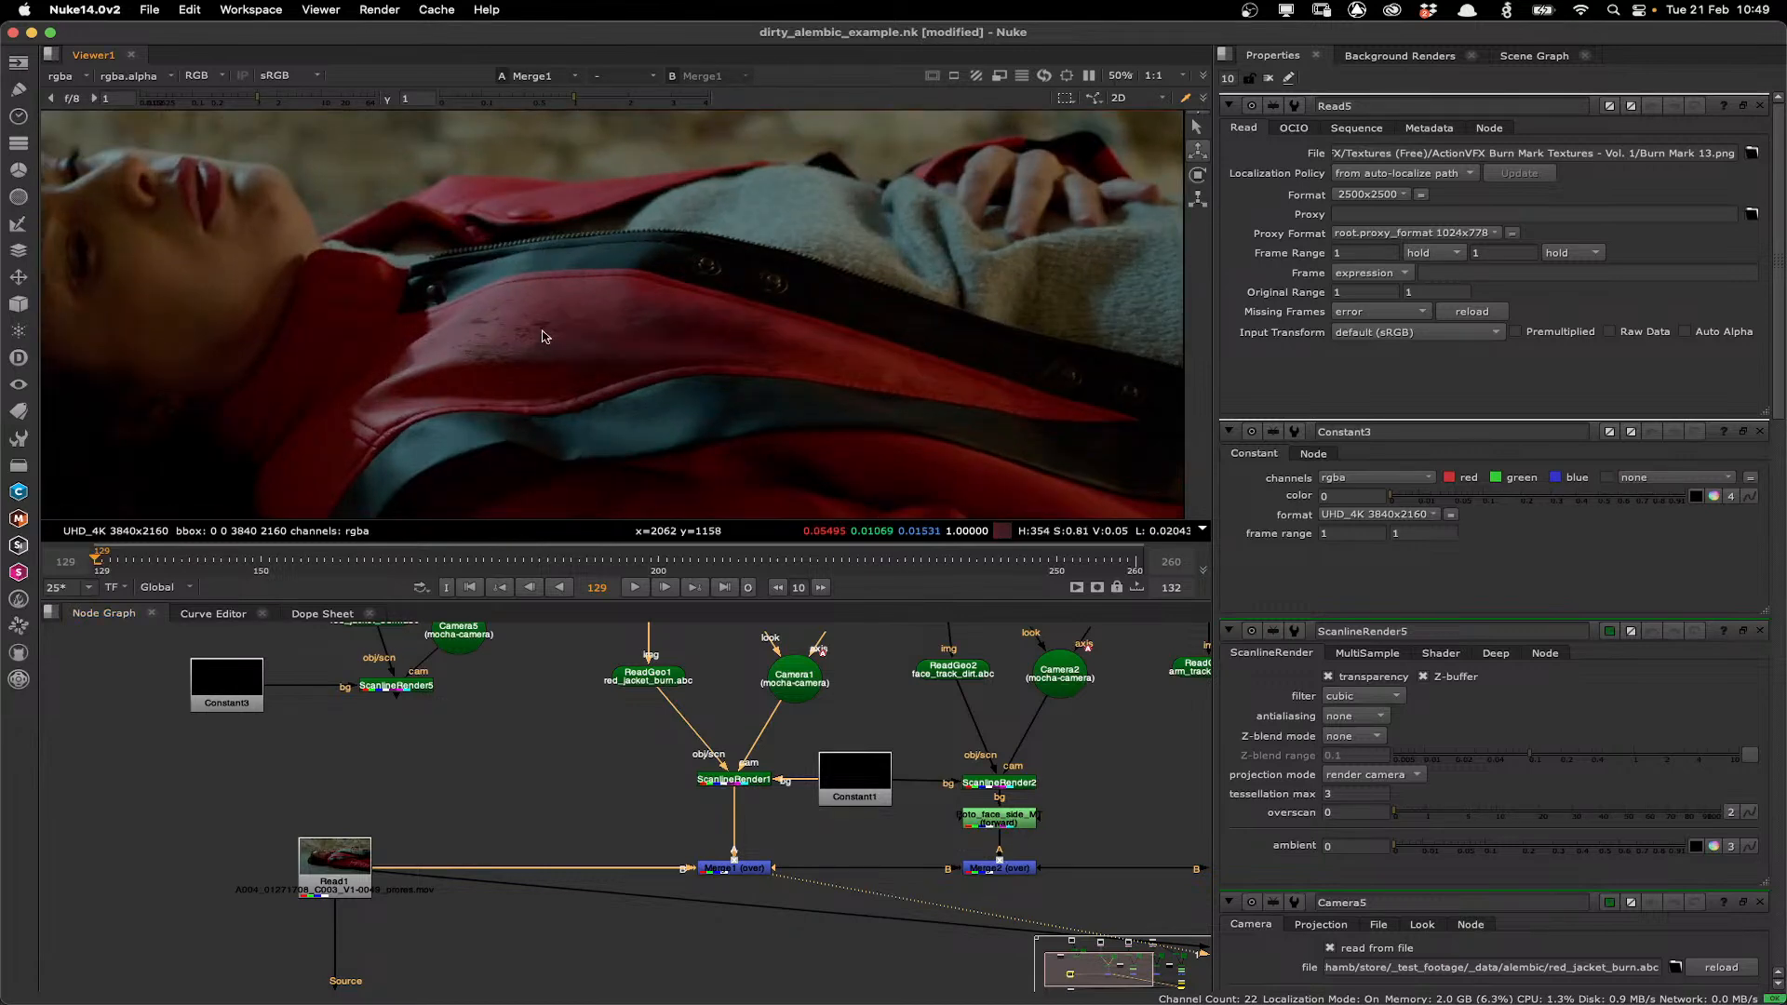
# Adjust Transform1 on the first burn mark, setting translate x to 291 and scale to 0.285.
pyautogui.scroll(5, 581, 777)
pyautogui.moveTo(581, 777); pyautogui.dragTo(585, 796)
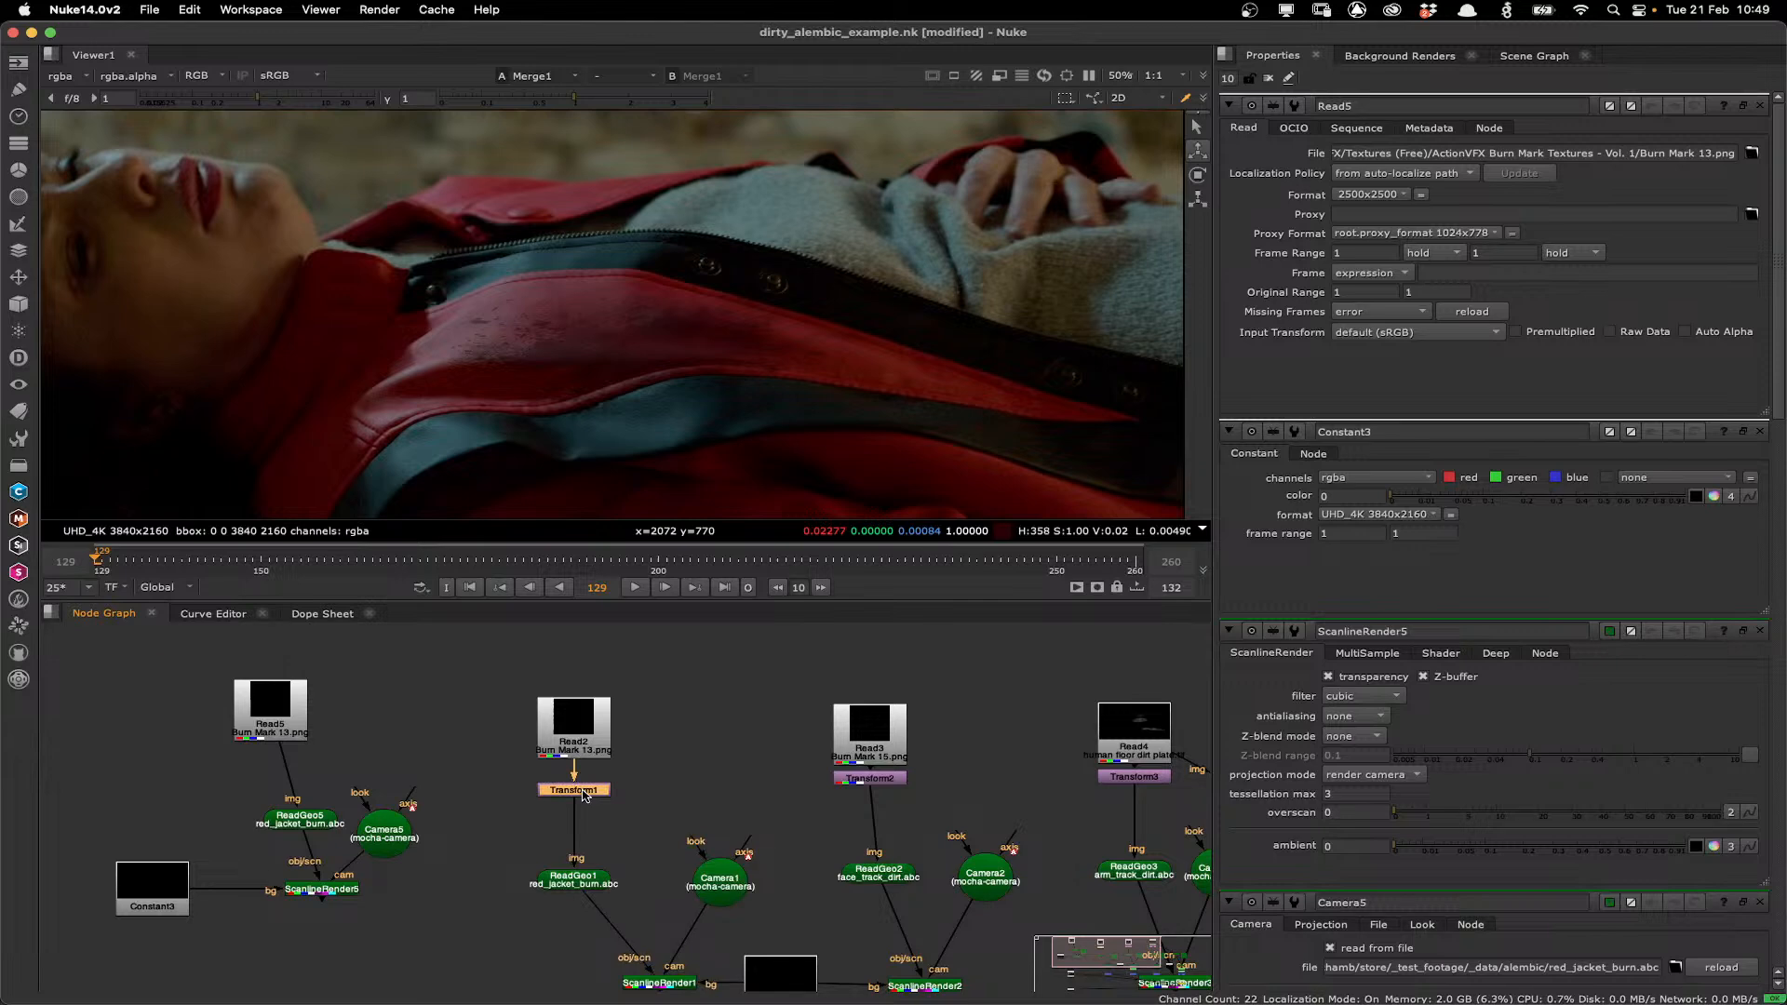
pyautogui.press('d')
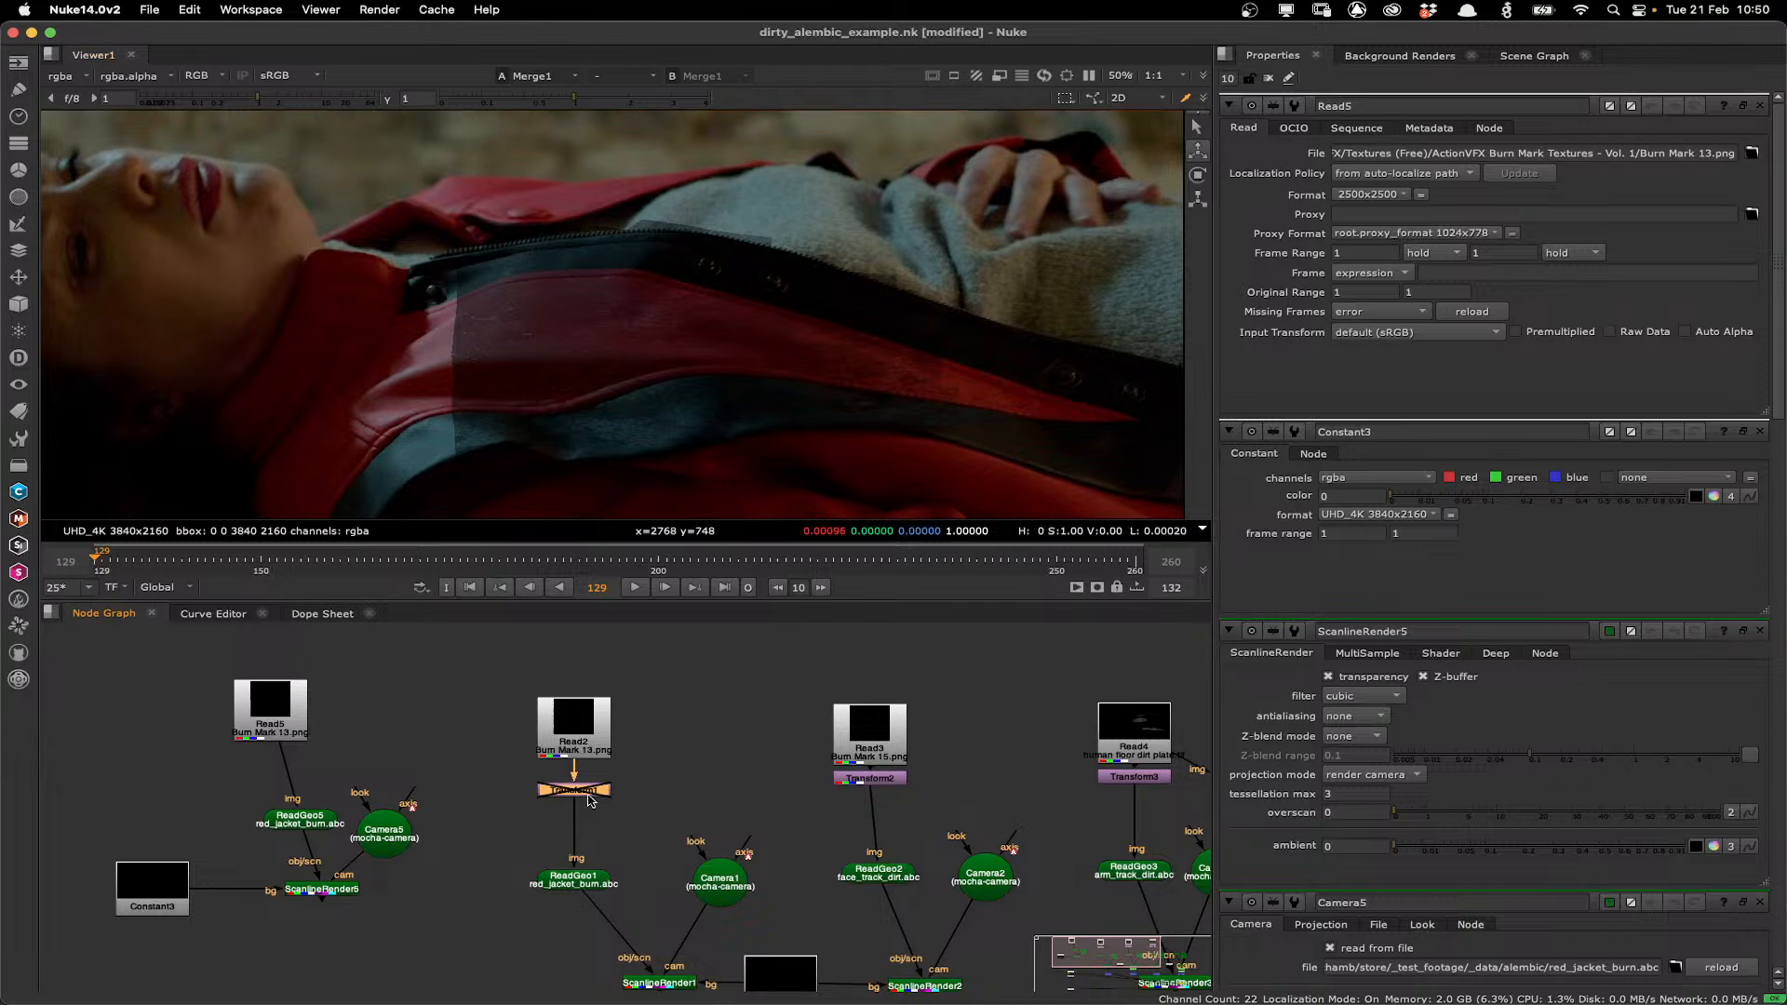
pyautogui.doubleClick(588, 796)
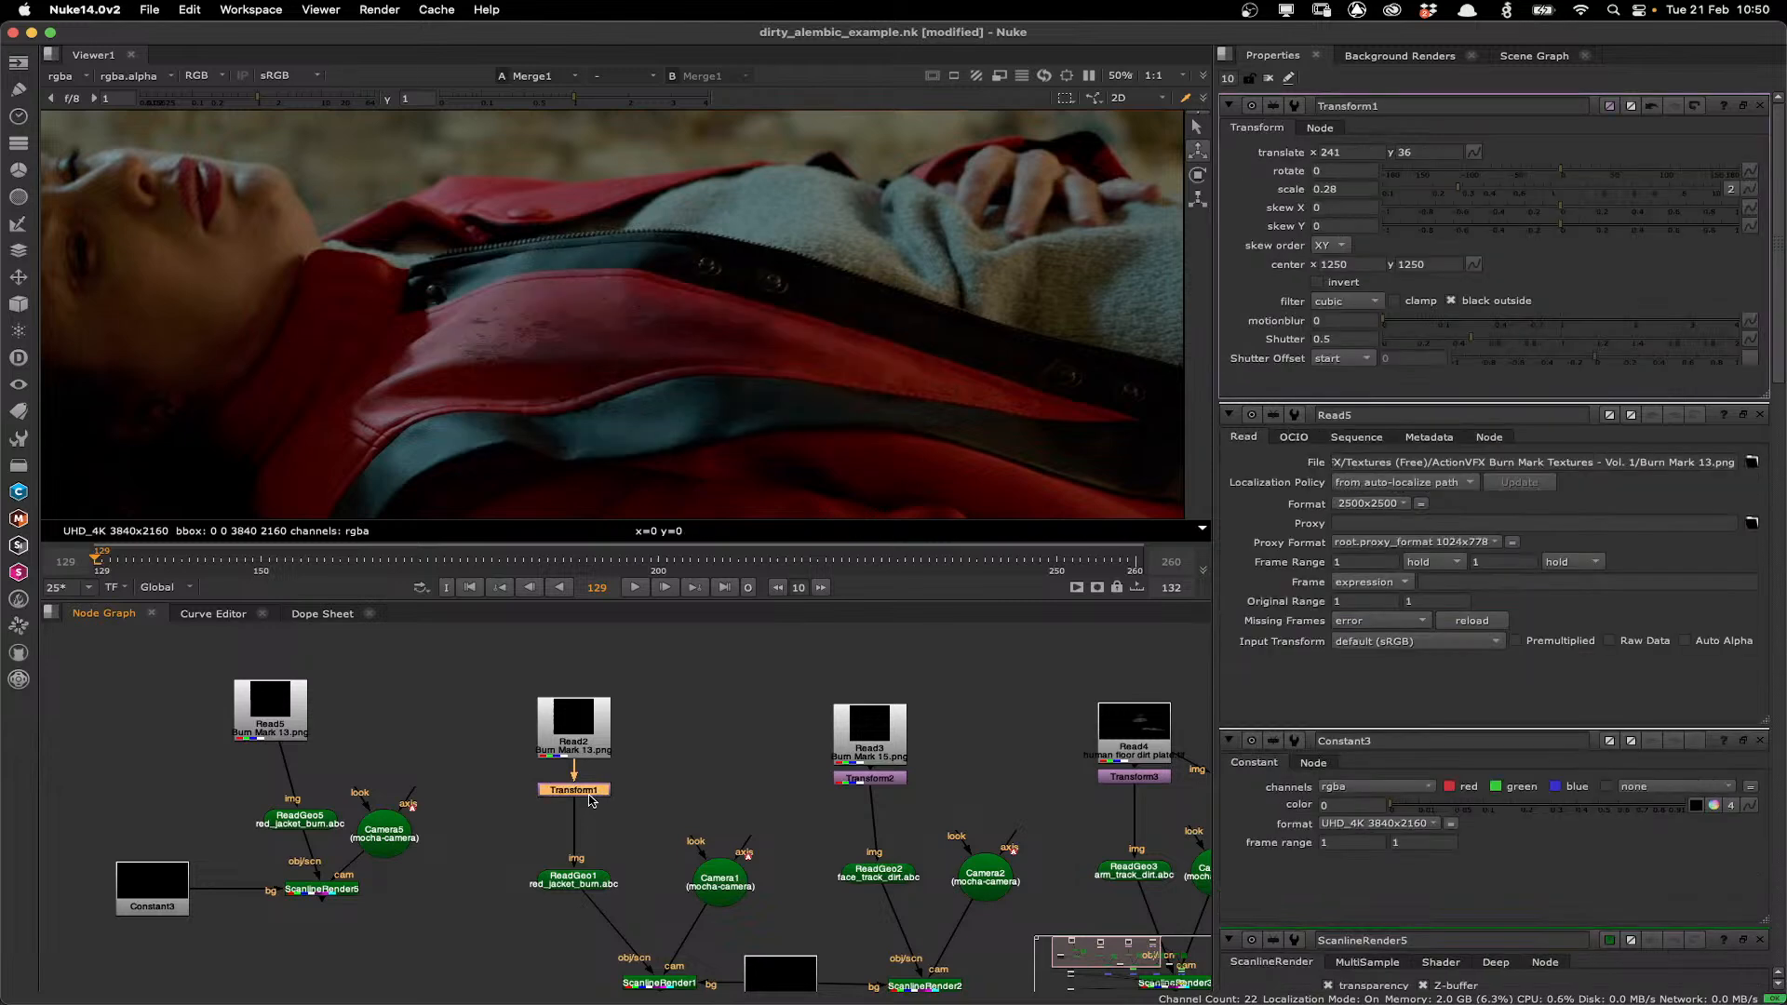
pyautogui.click(1326, 153)
pyautogui.press('Up')
pyautogui.click(1444, 191)
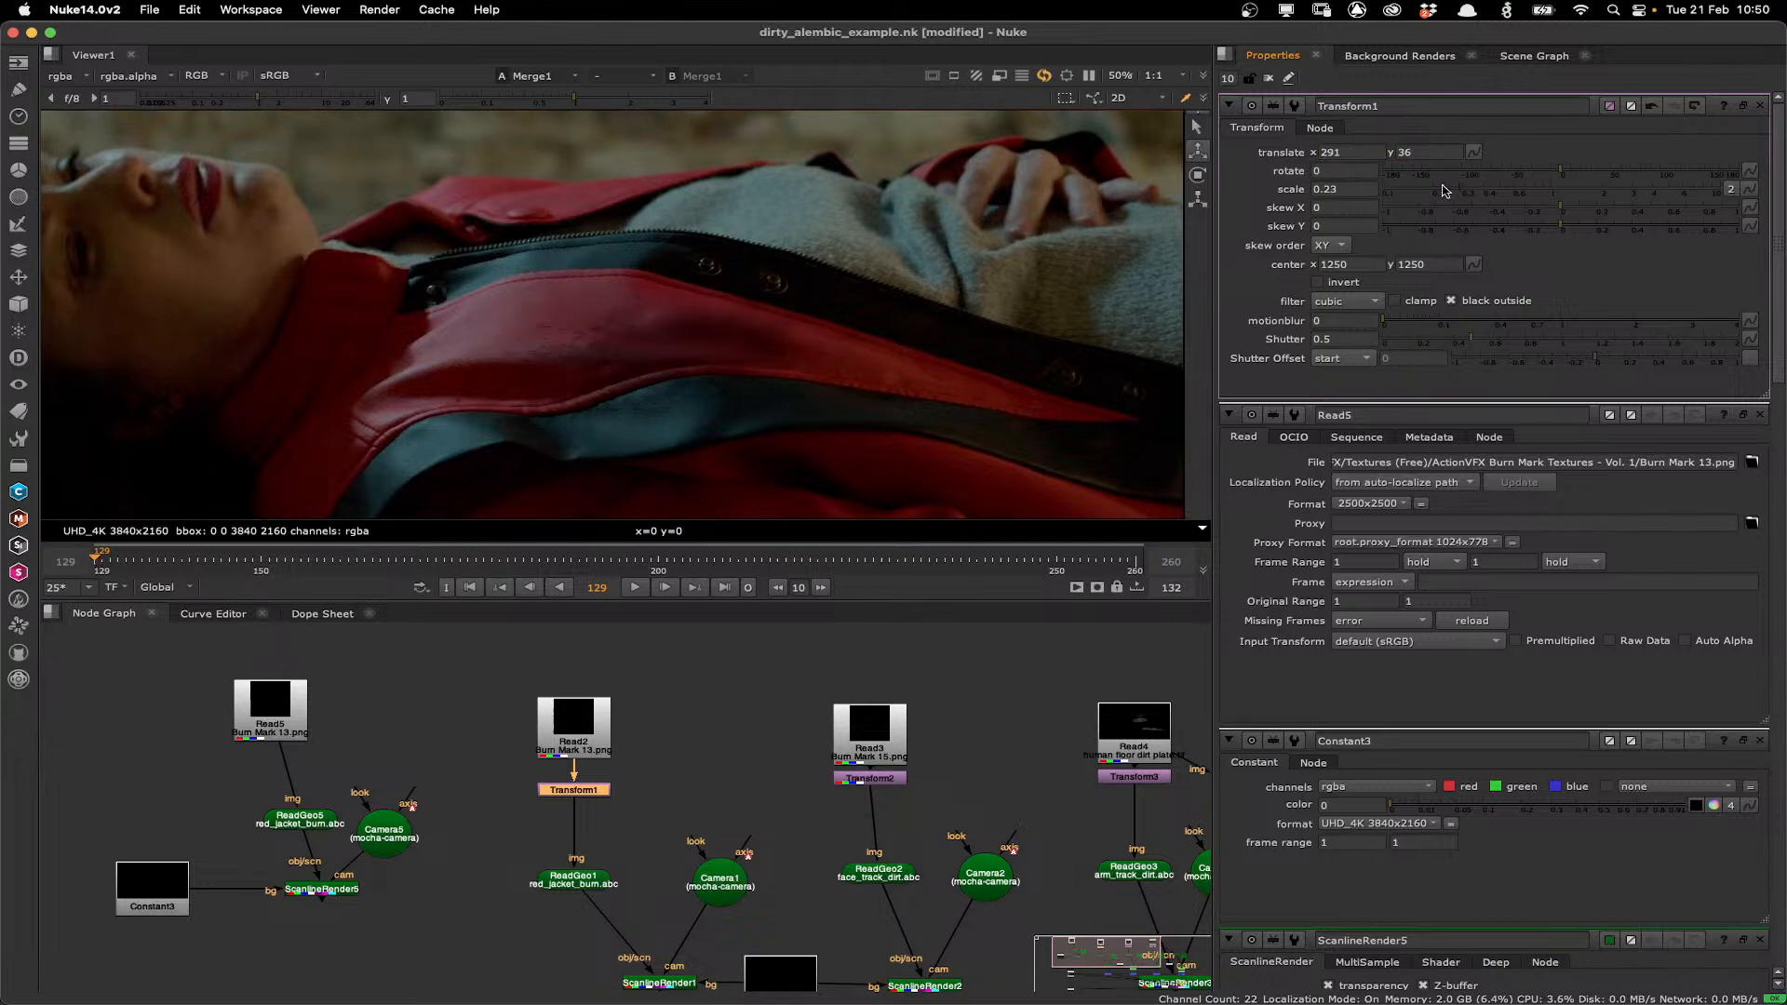
pyautogui.moveTo(1443, 191)
pyautogui.mouseDown()
pyautogui.moveTo(1474, 196)
pyautogui.moveTo(1458, 196)
pyautogui.mouseUp()
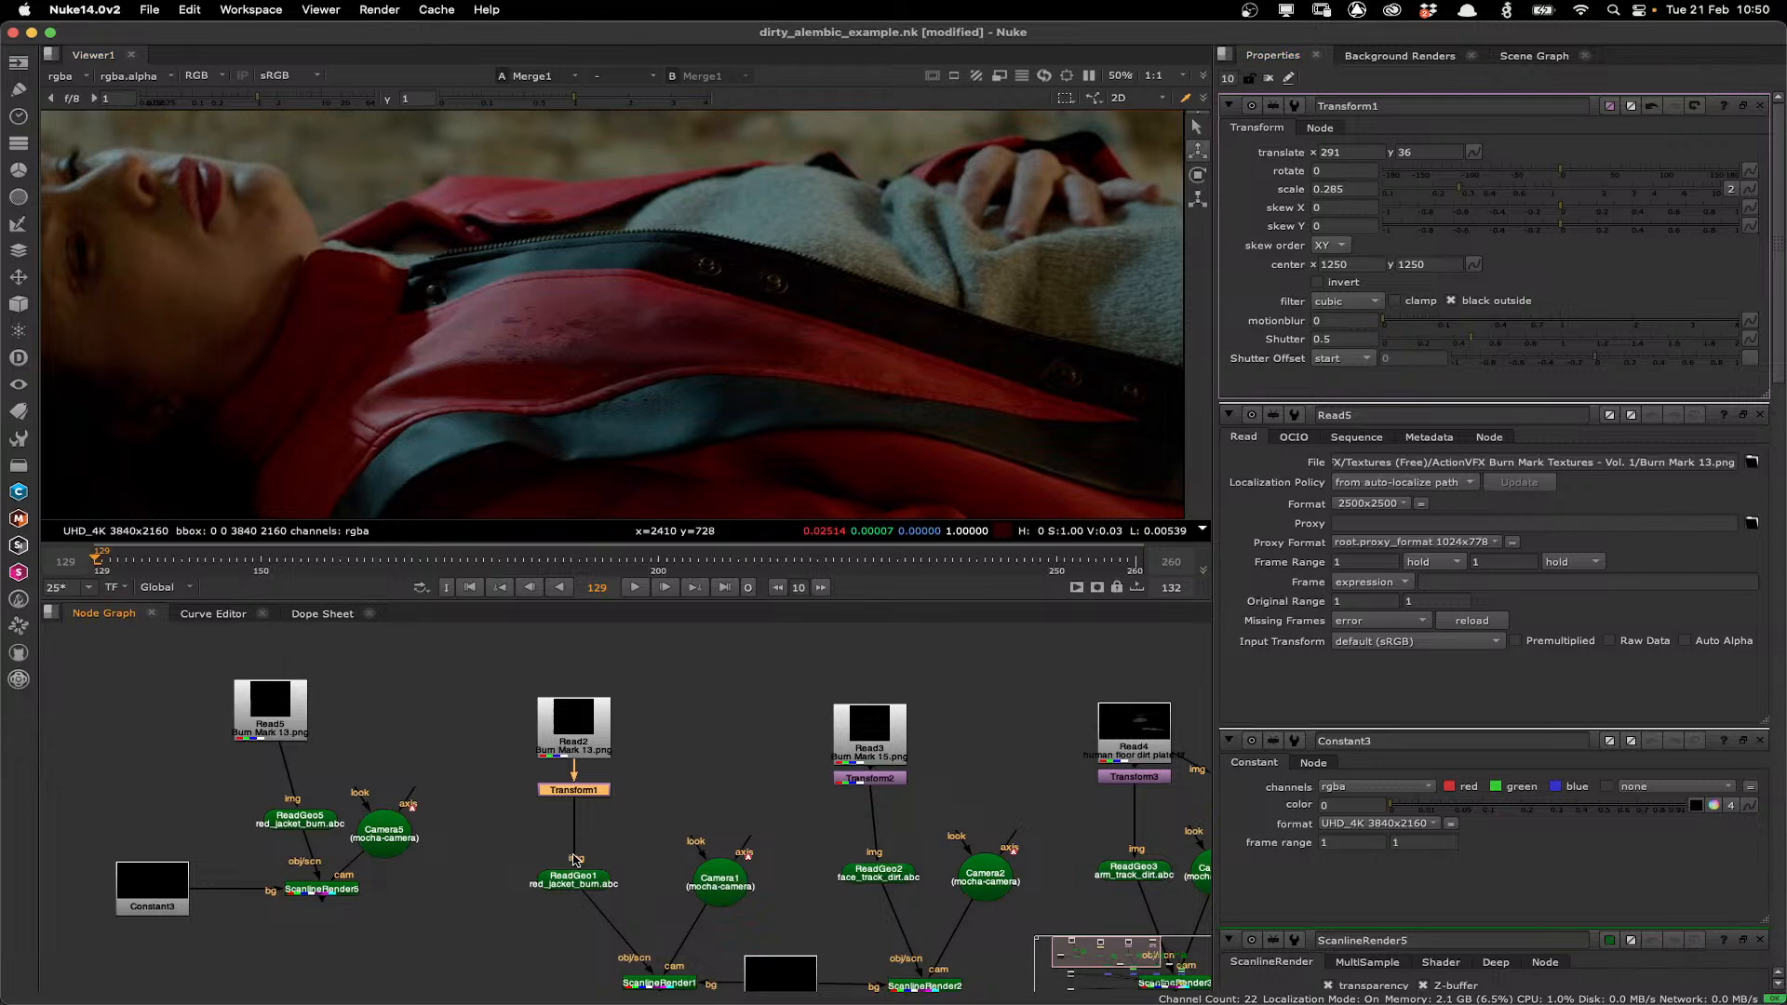
# Toggle the burn mark Read node and view ScanlineRender1 and ReadGeo1 to inspect the projected texture in 3D.
pyautogui.click(566, 722)
pyautogui.press('d')
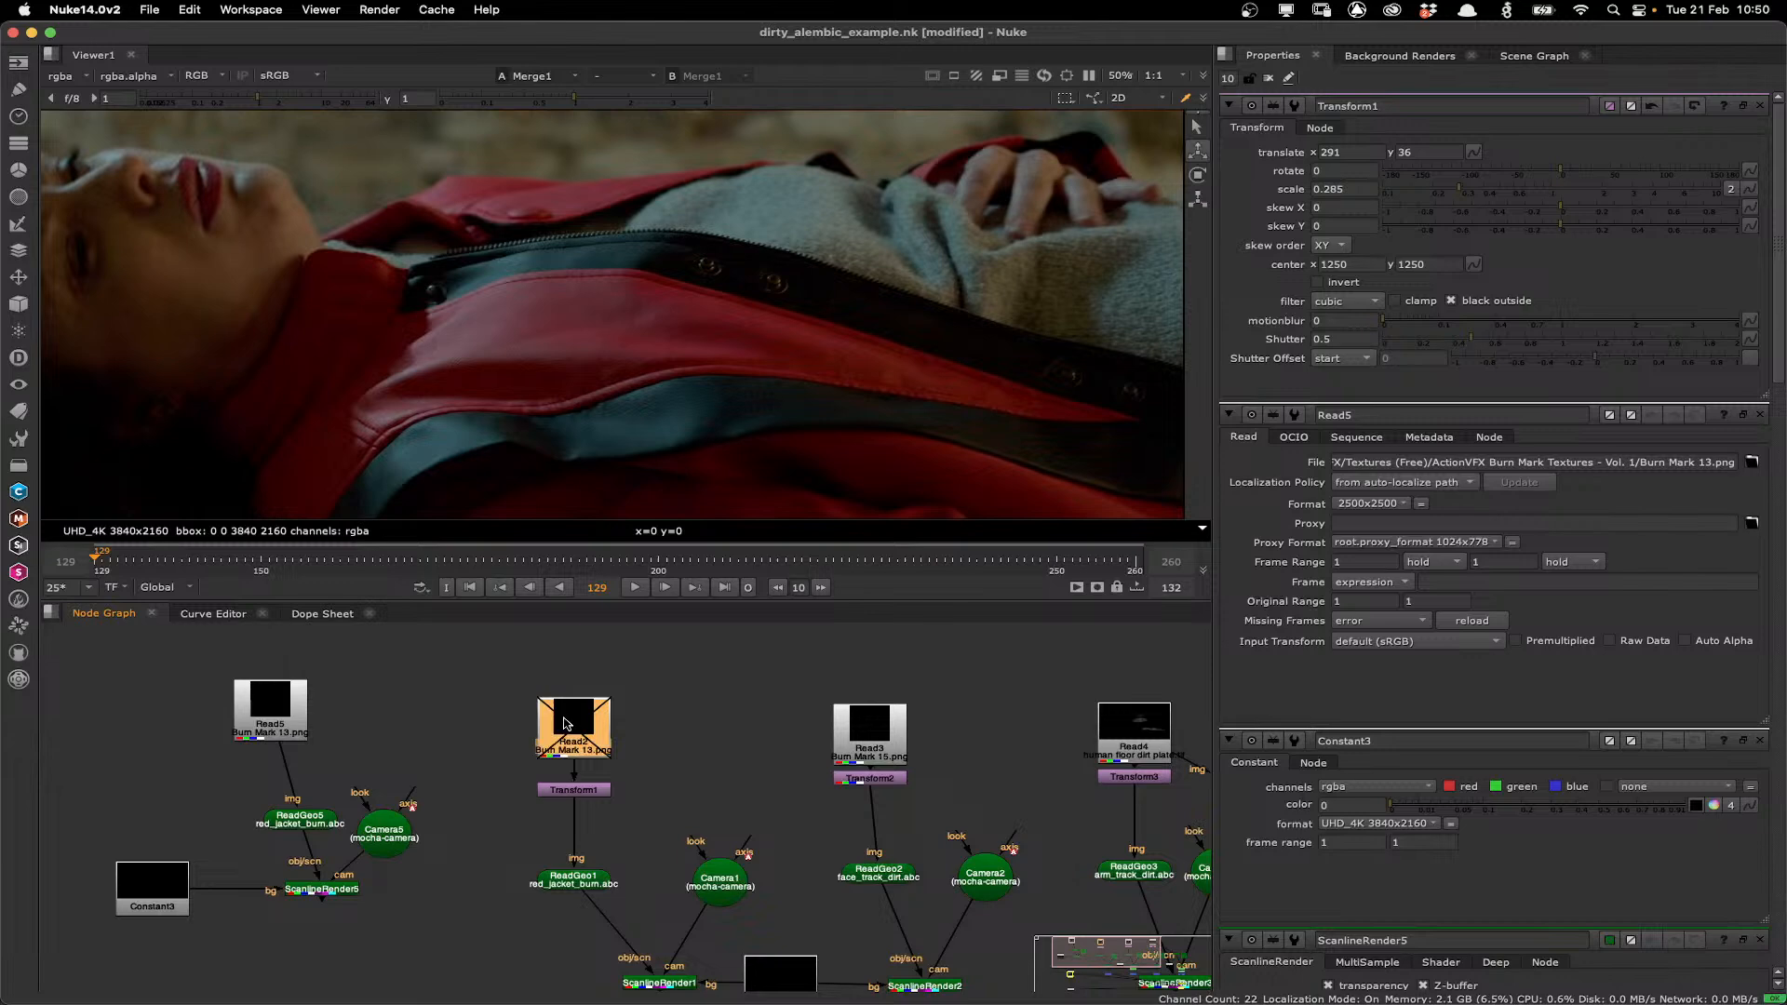
pyautogui.press('d')
pyautogui.click(650, 982)
pyautogui.press('1')
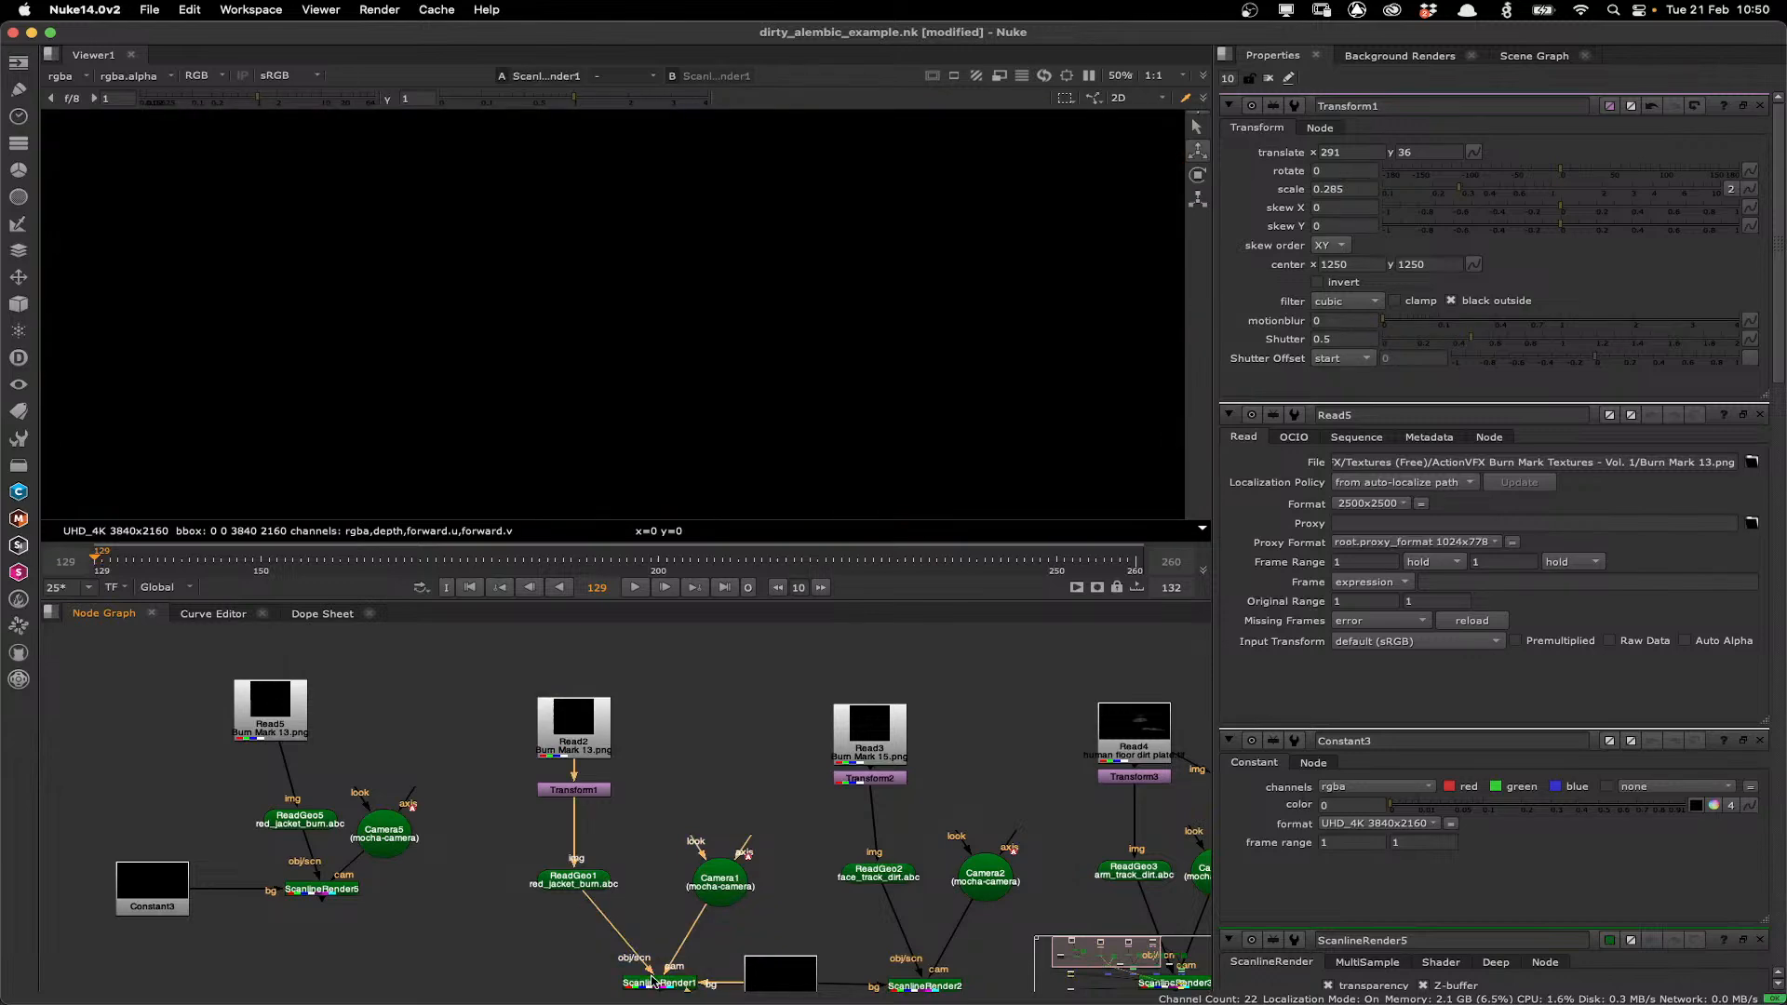
pyautogui.click(582, 718)
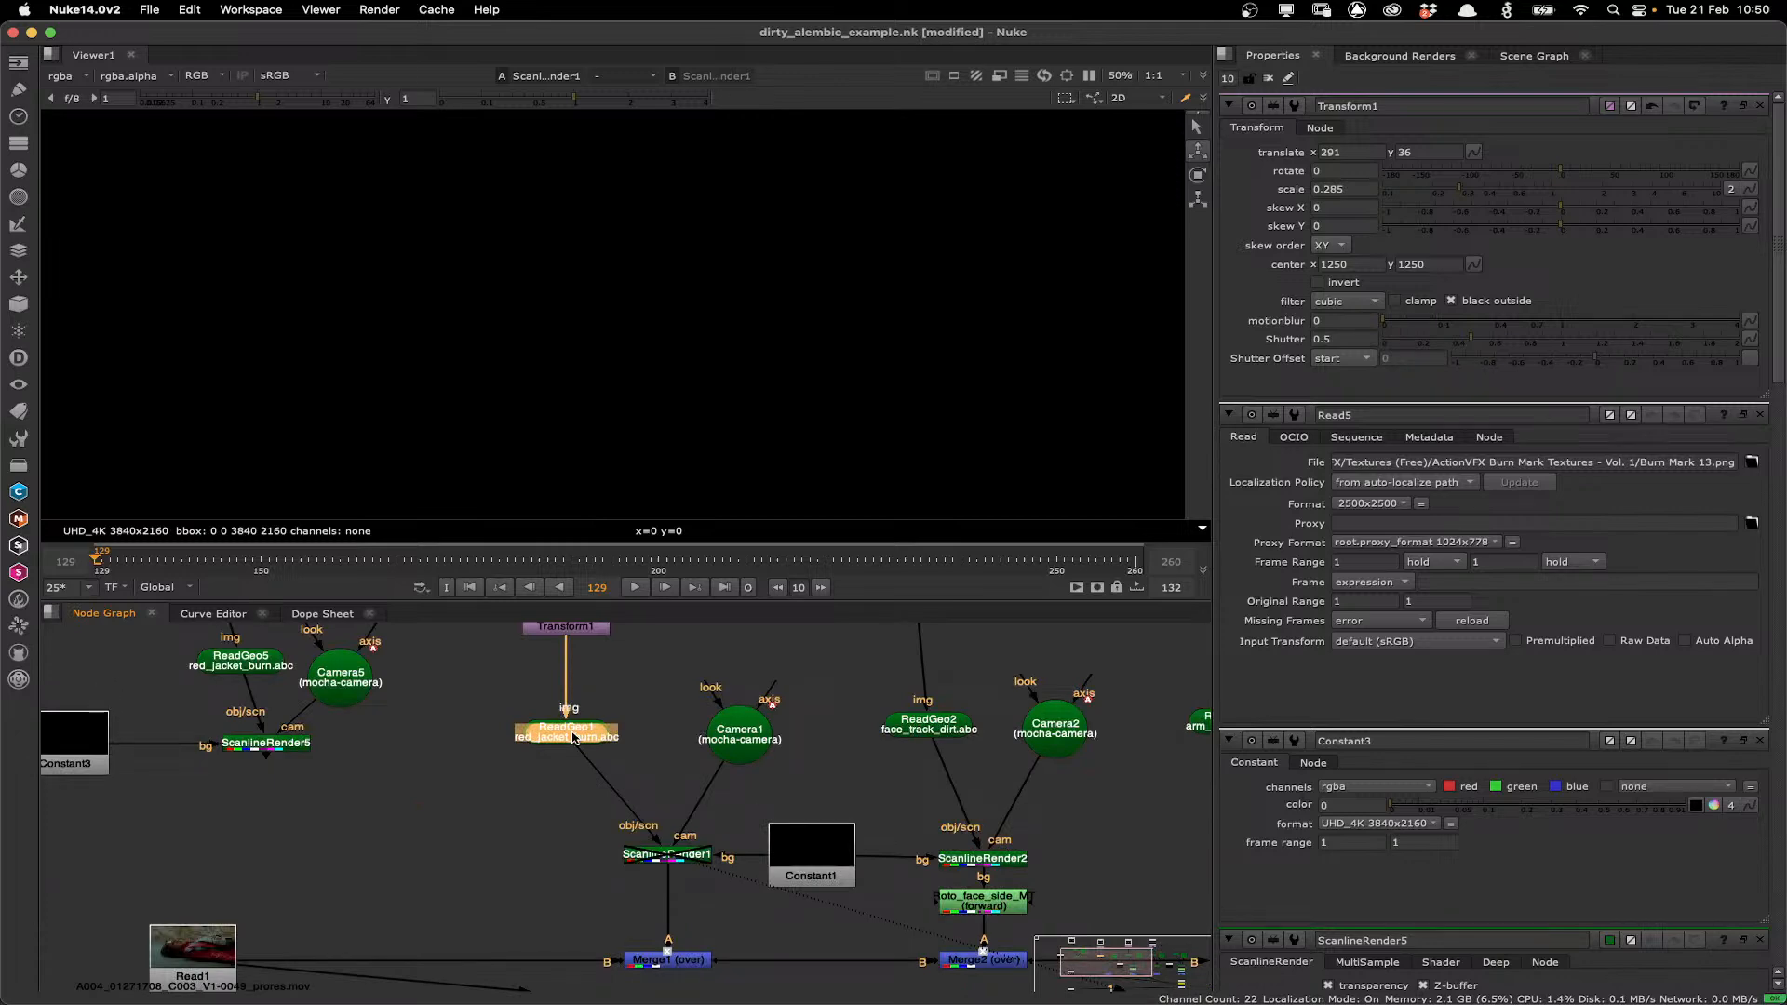
pyautogui.press('1')
pyautogui.moveTo(606, 302); pyautogui.dragTo(684, 351)
pyautogui.moveTo(610, 660); pyautogui.dragTo(595, 765)
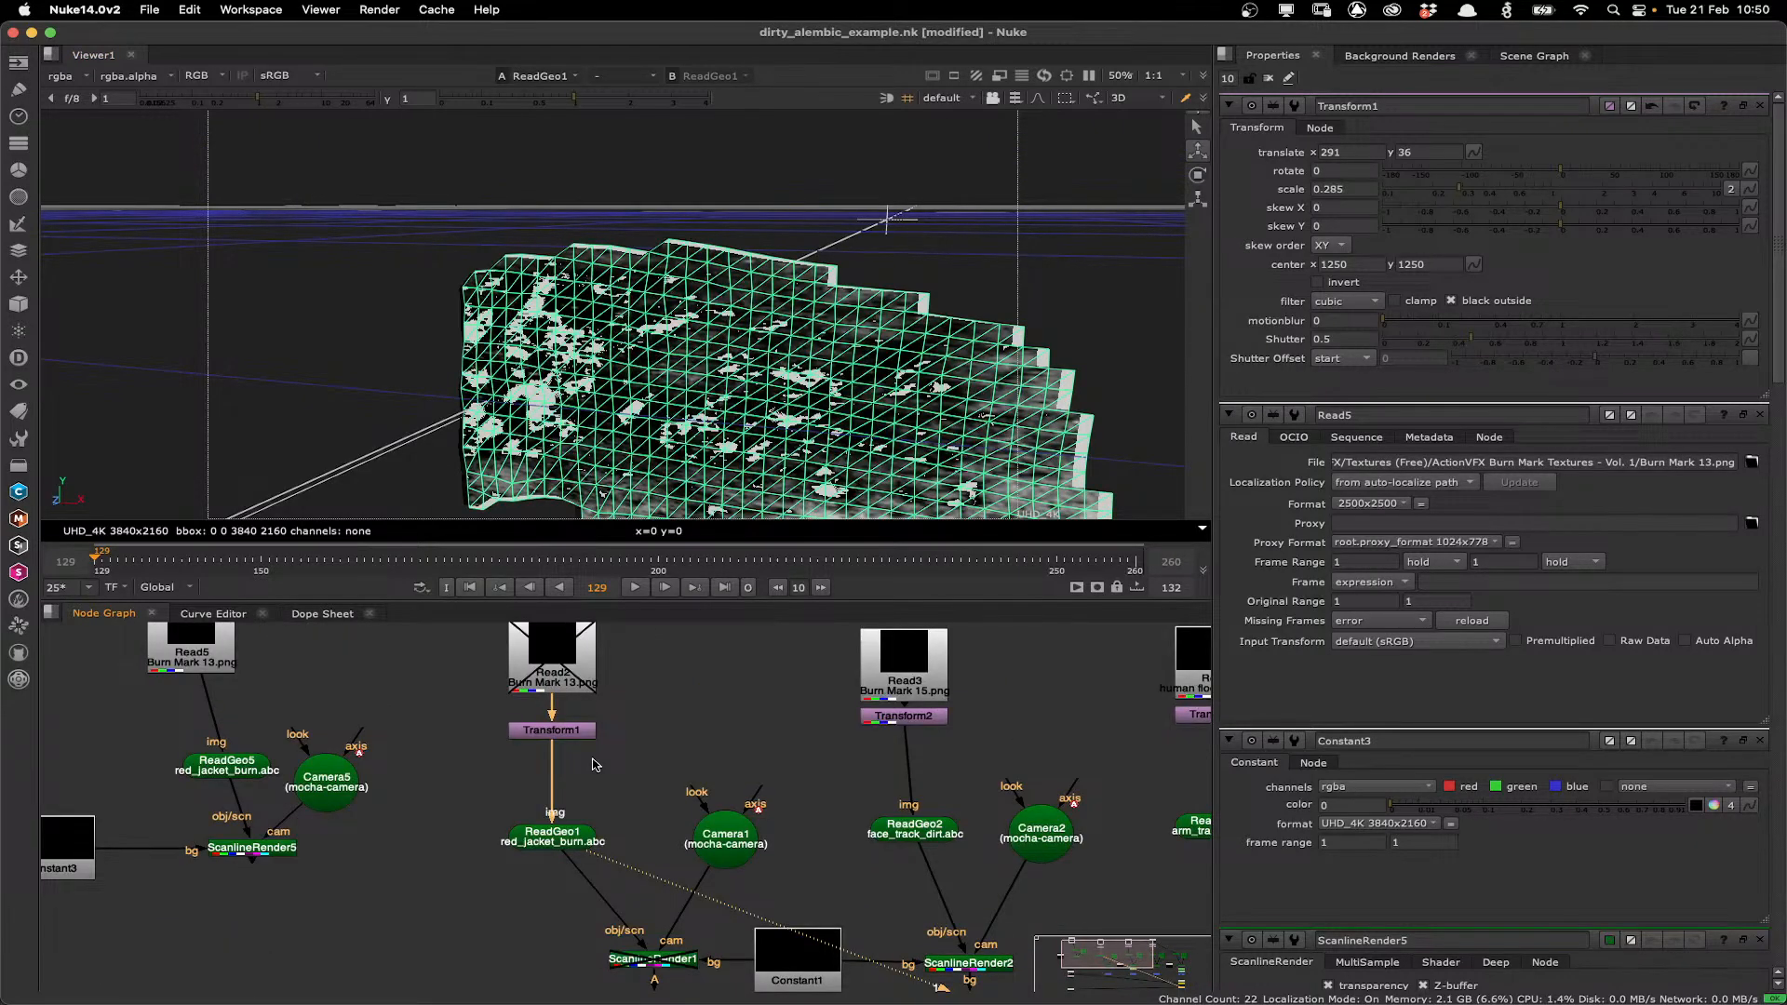
# Toggle the Transform1 and ScanlineRender1 nodes off and on and view the Merge1 composite again.
pyautogui.press('d')
pyautogui.click(552, 730)
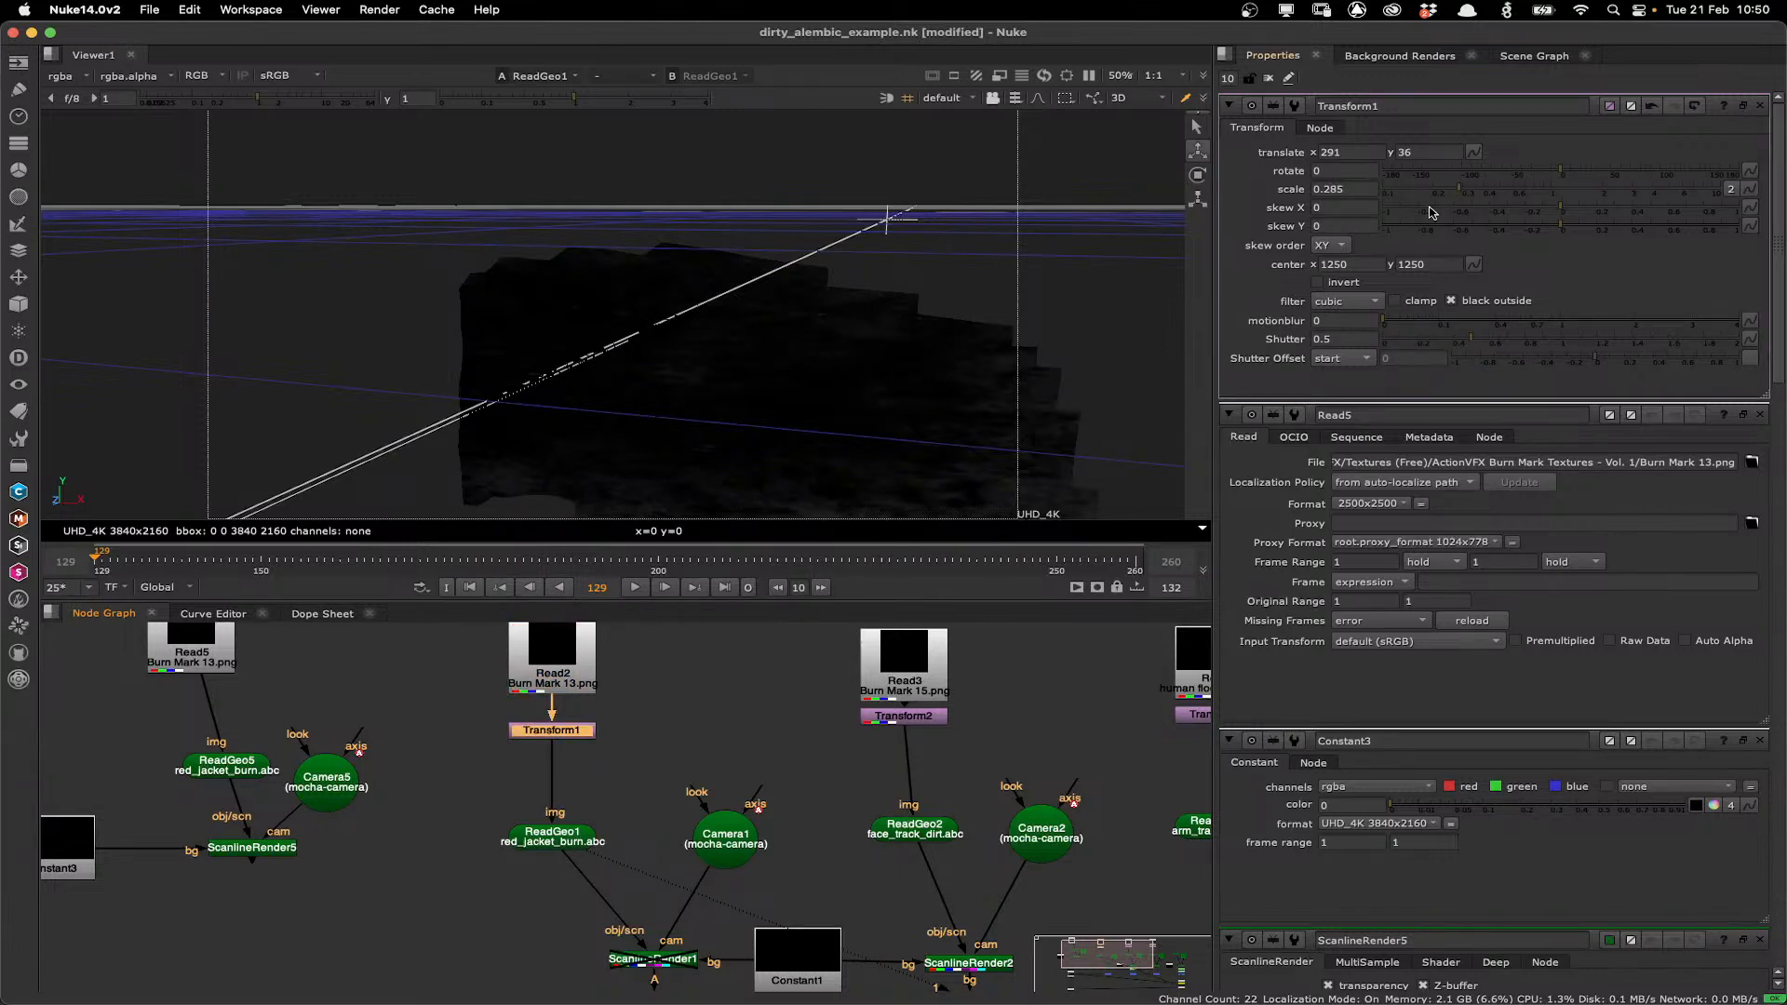
pyautogui.click(665, 959)
pyautogui.press('d')
pyautogui.moveTo(736, 930); pyautogui.dragTo(824, 764)
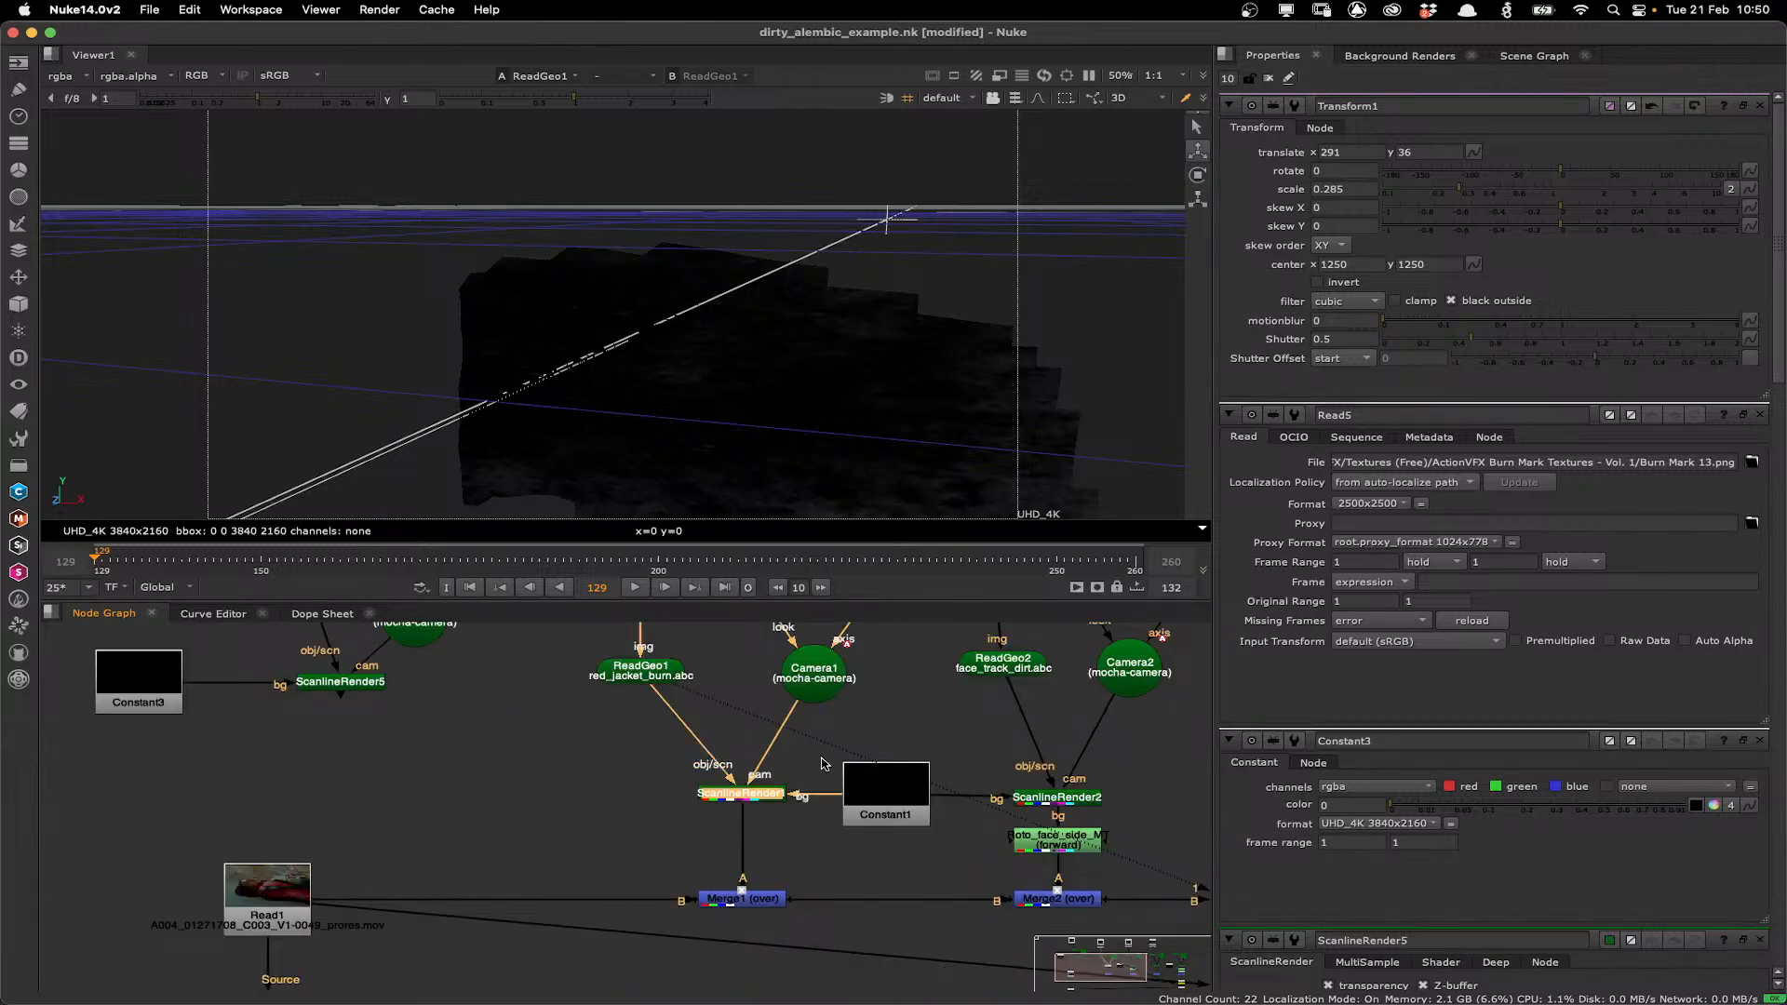
pyautogui.scroll(1, 819, 786)
pyautogui.click(720, 920)
pyautogui.press('1')
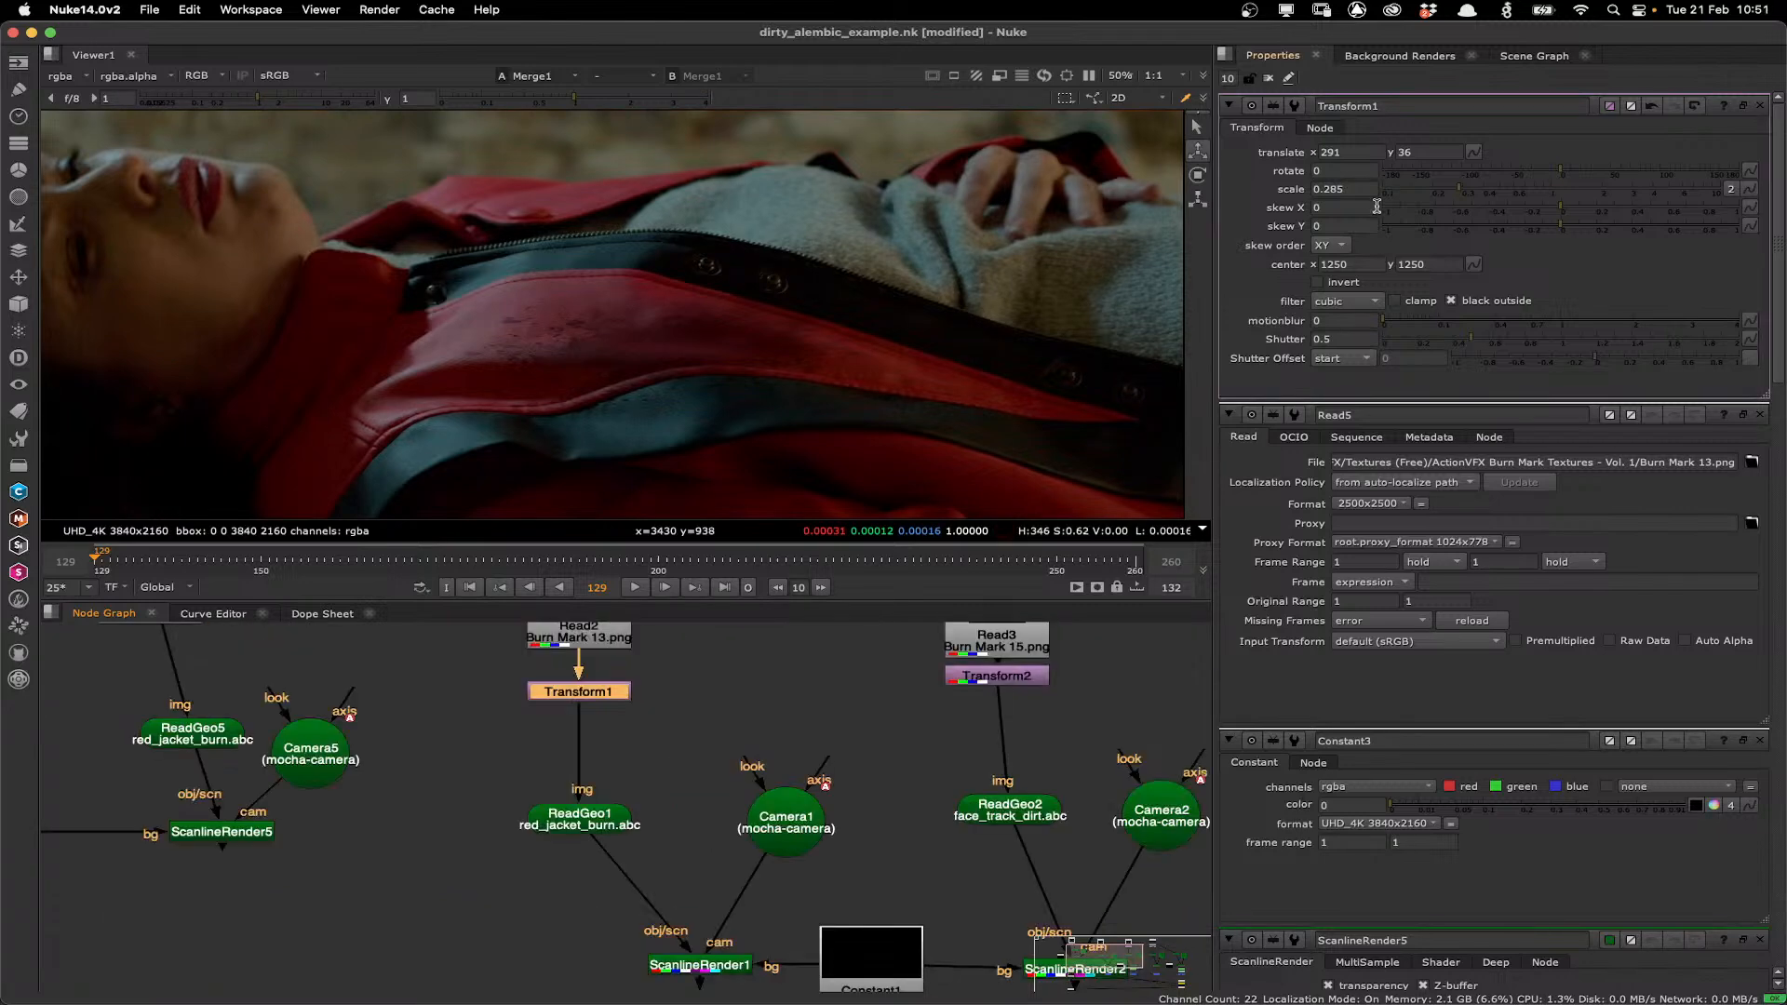
pyautogui.click(1322, 152)
pyautogui.scroll(-1, 797, 319)
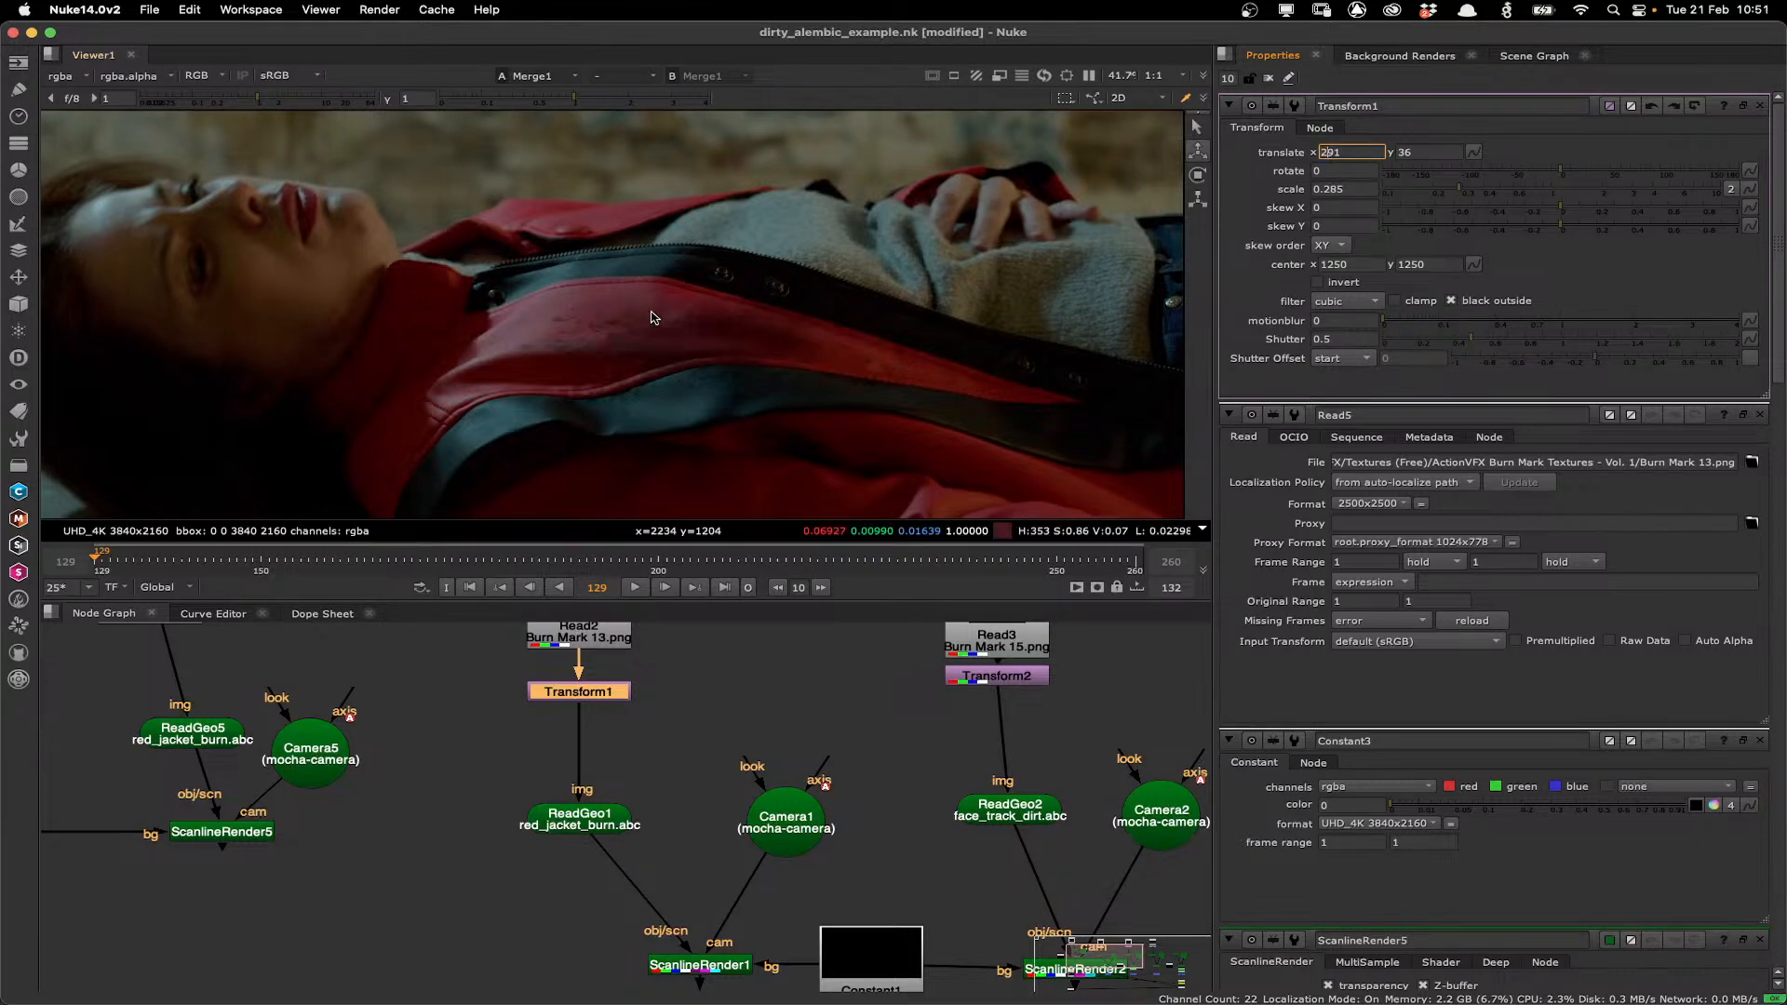
pyautogui.moveTo(1075, 662); pyautogui.dragTo(836, 575)
# Reposition the Roto face_side_MT node below ScanlineRender2 and view the Merge2 composite.
pyautogui.click(848, 942)
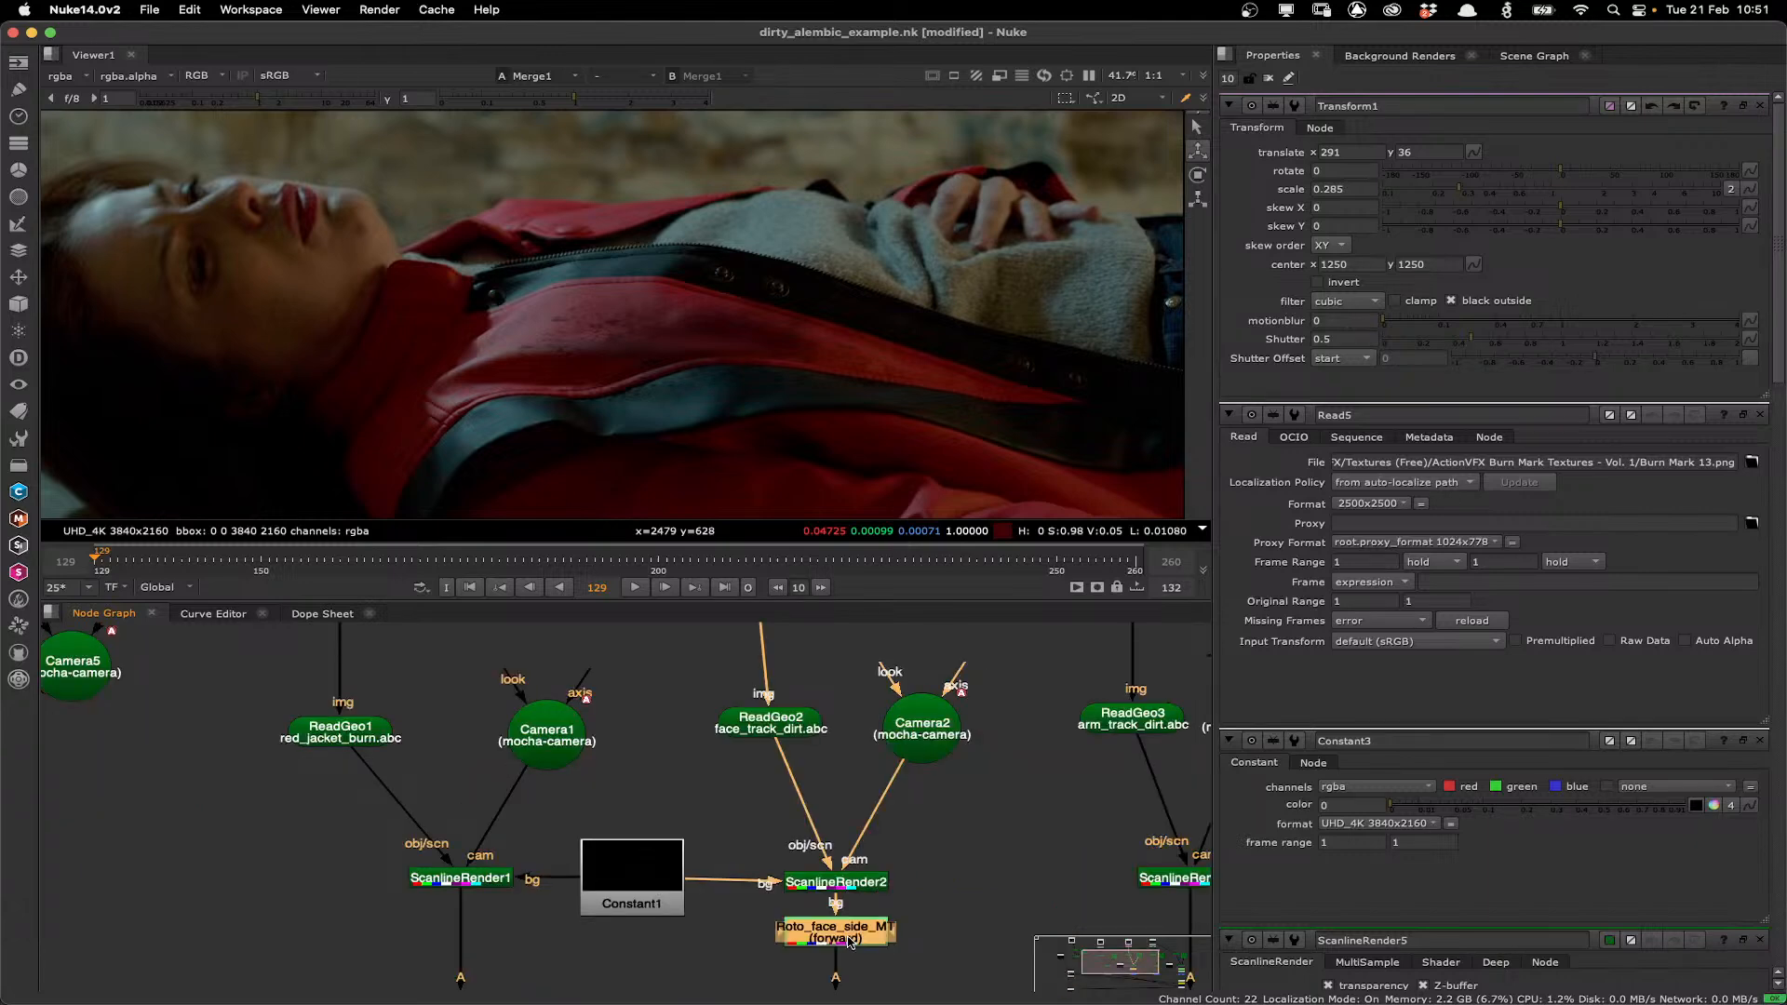
pyautogui.moveTo(848, 941); pyautogui.dragTo(870, 868)
pyautogui.click(870, 896)
pyautogui.press('1')
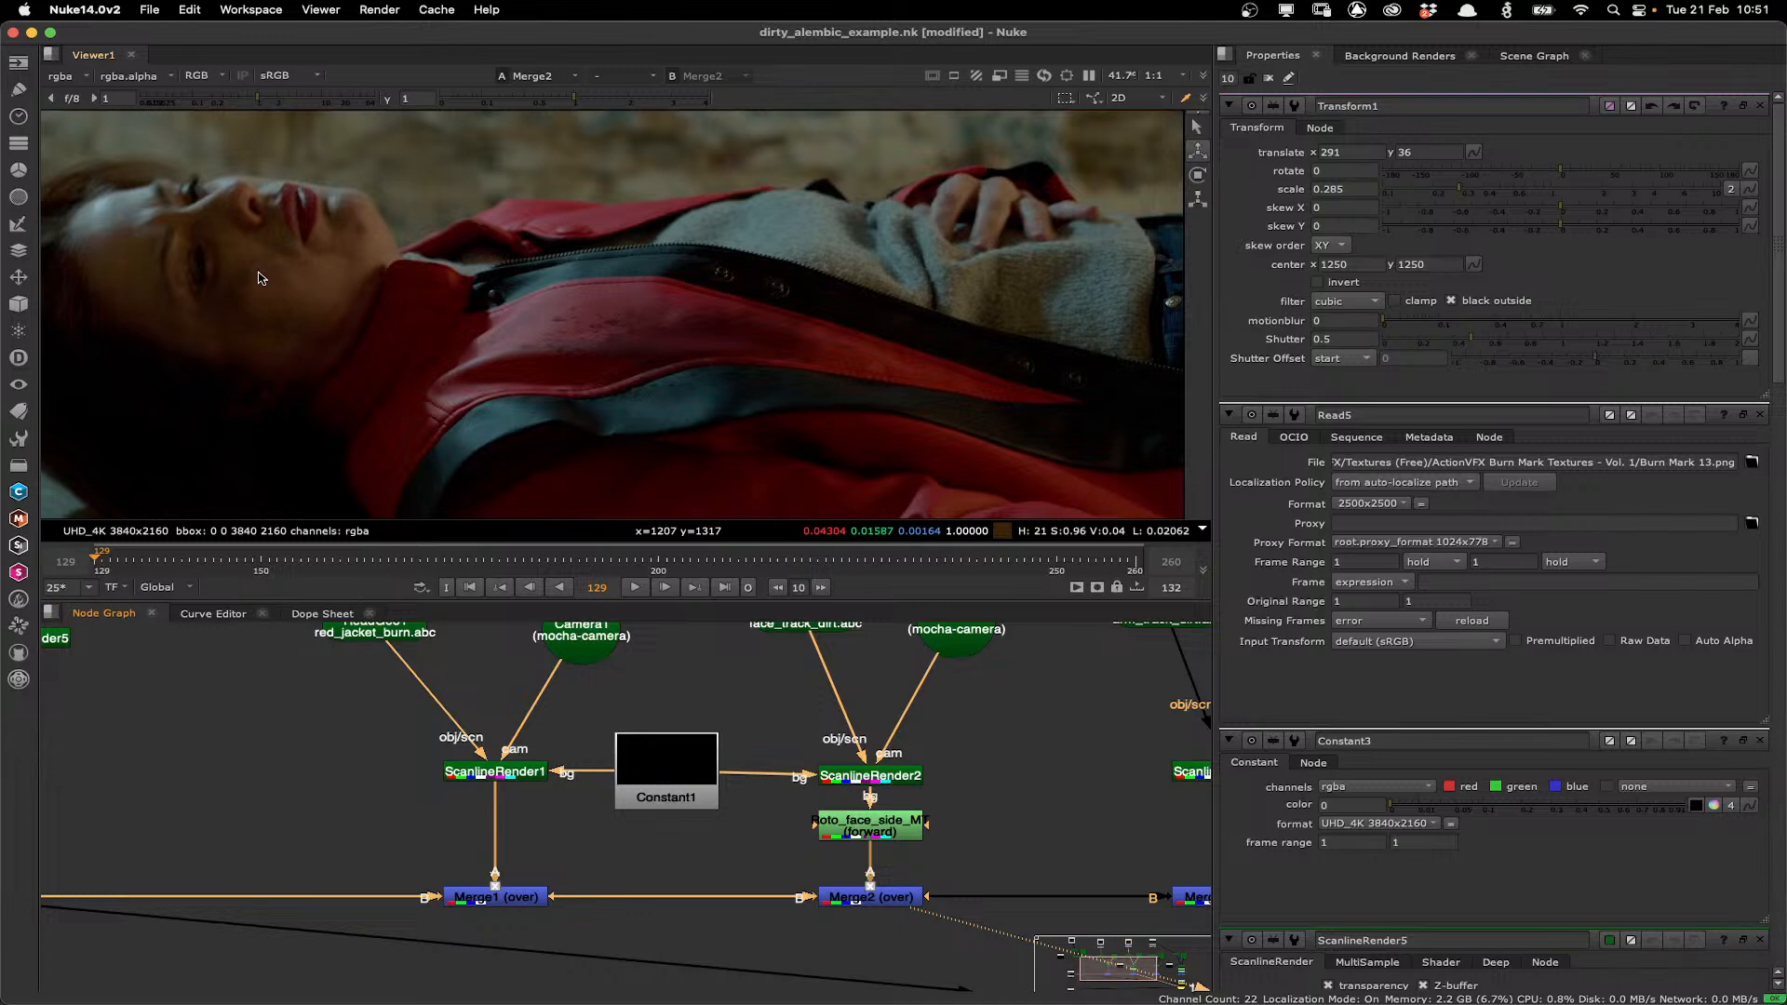
pyautogui.scroll(5, 417, 344)
pyautogui.click(829, 632)
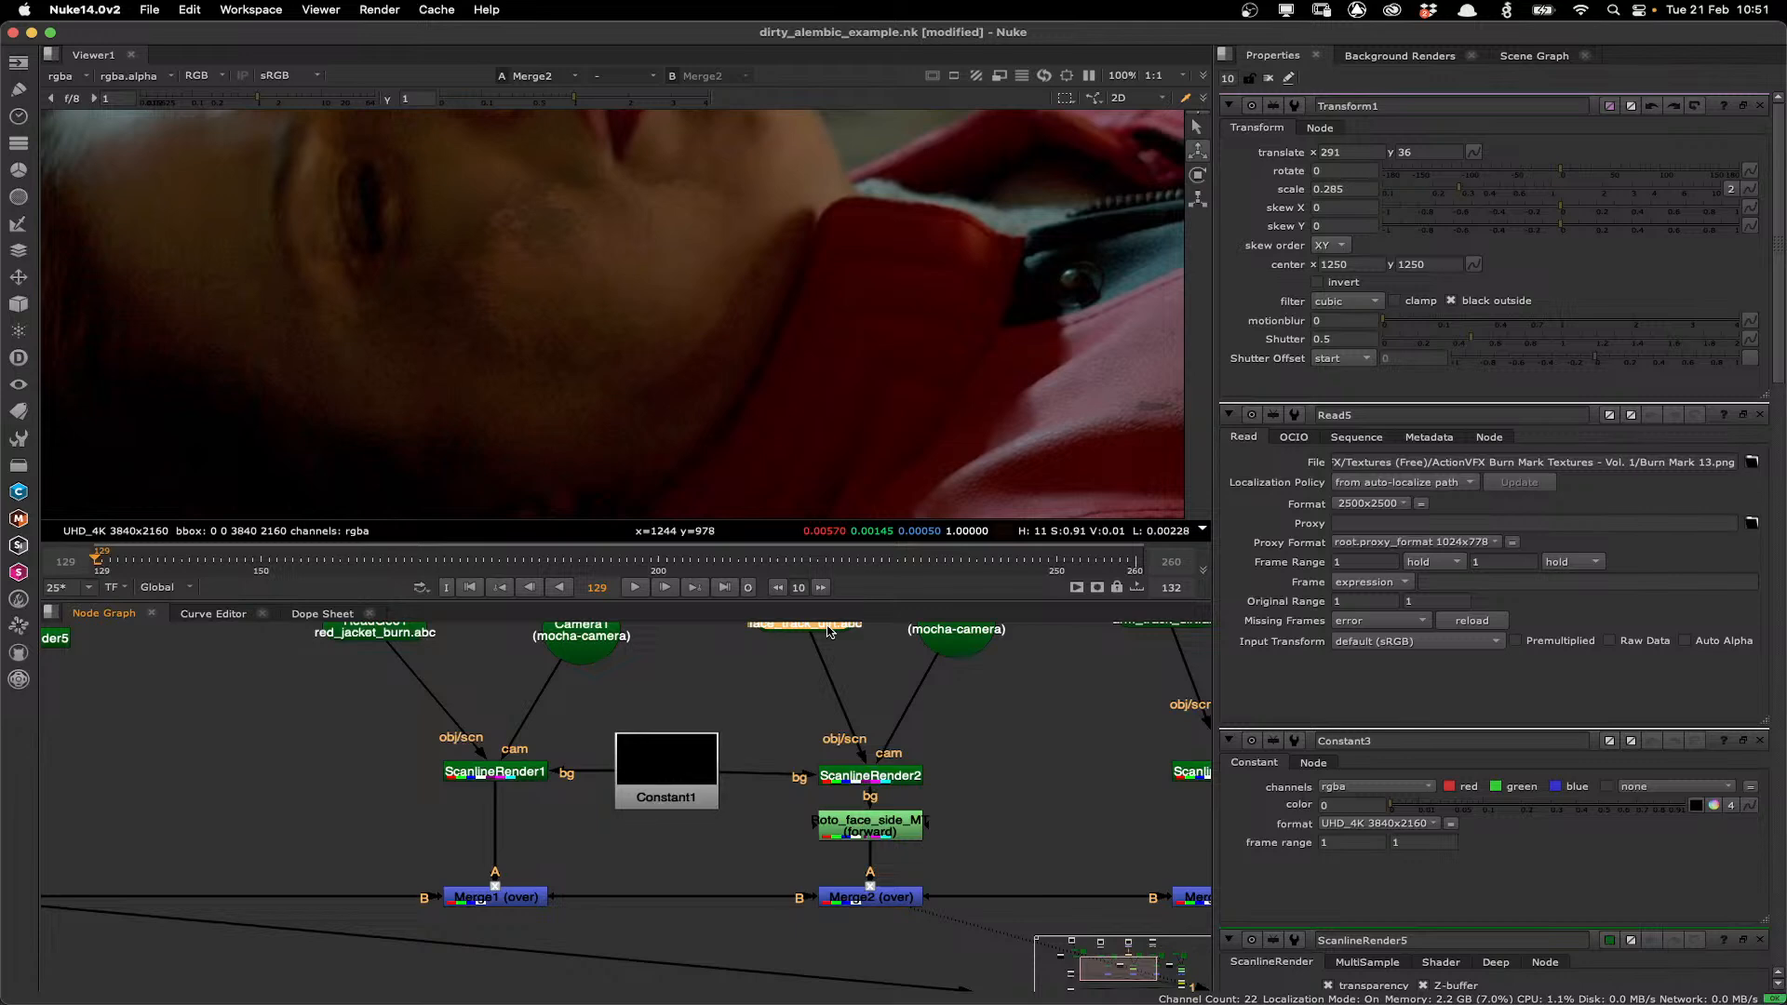
# View the ReadGeo2 face-track geometry in 3D, then return the viewer to the Merge2 composite.
pyautogui.doubleClick(829, 632)
pyautogui.press('1')
pyautogui.scroll(2, 309, 340)
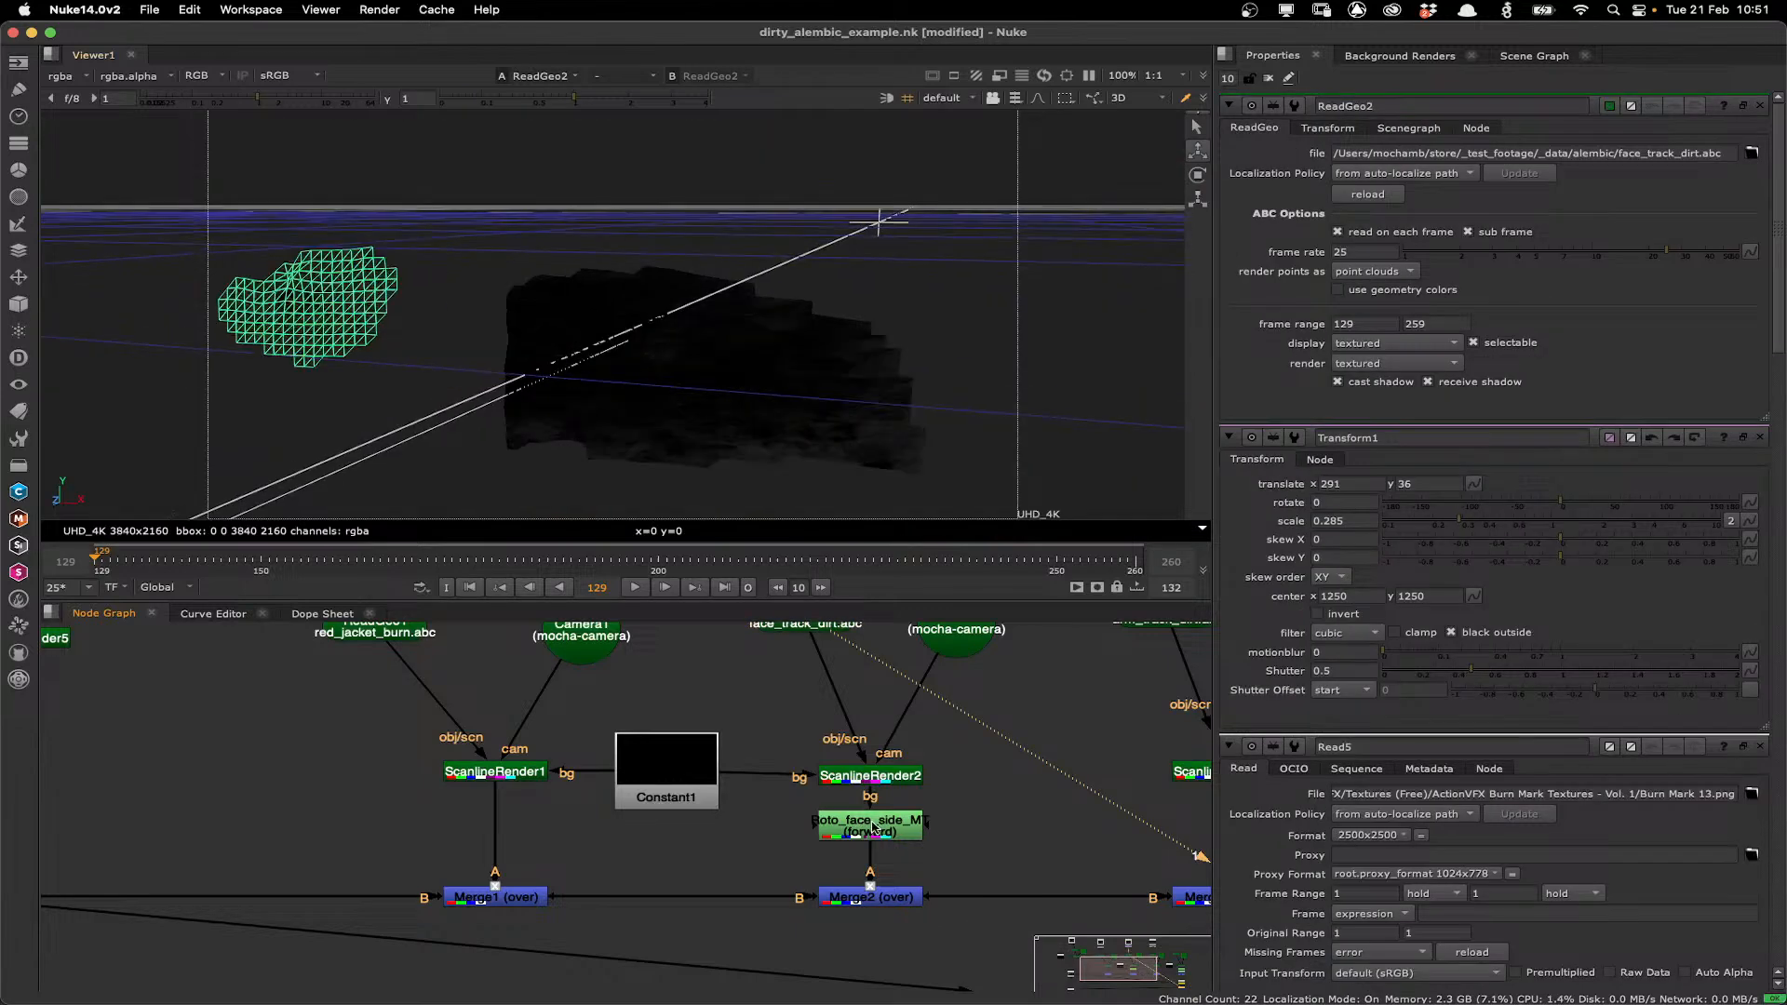
pyautogui.click(896, 899)
pyautogui.press('1')
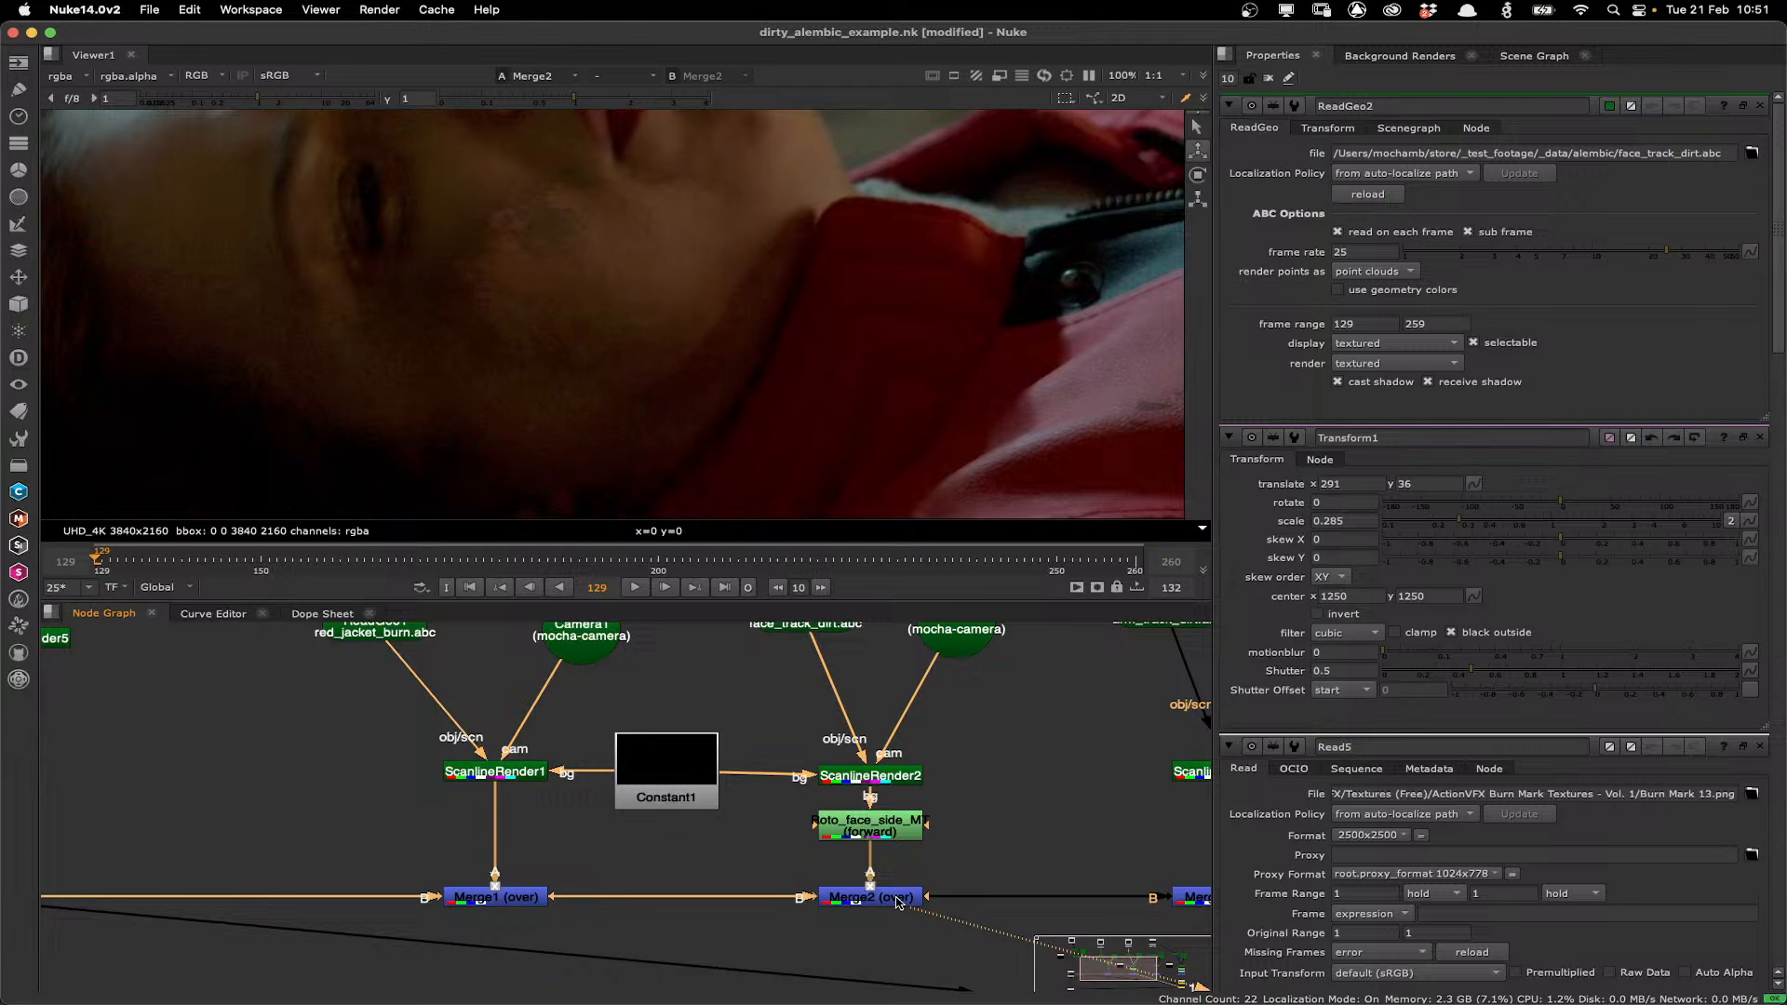
# Open the Roto_face_side_MT node's properties and toggle the node off and on to compare the face mask.
pyautogui.doubleClick(891, 834)
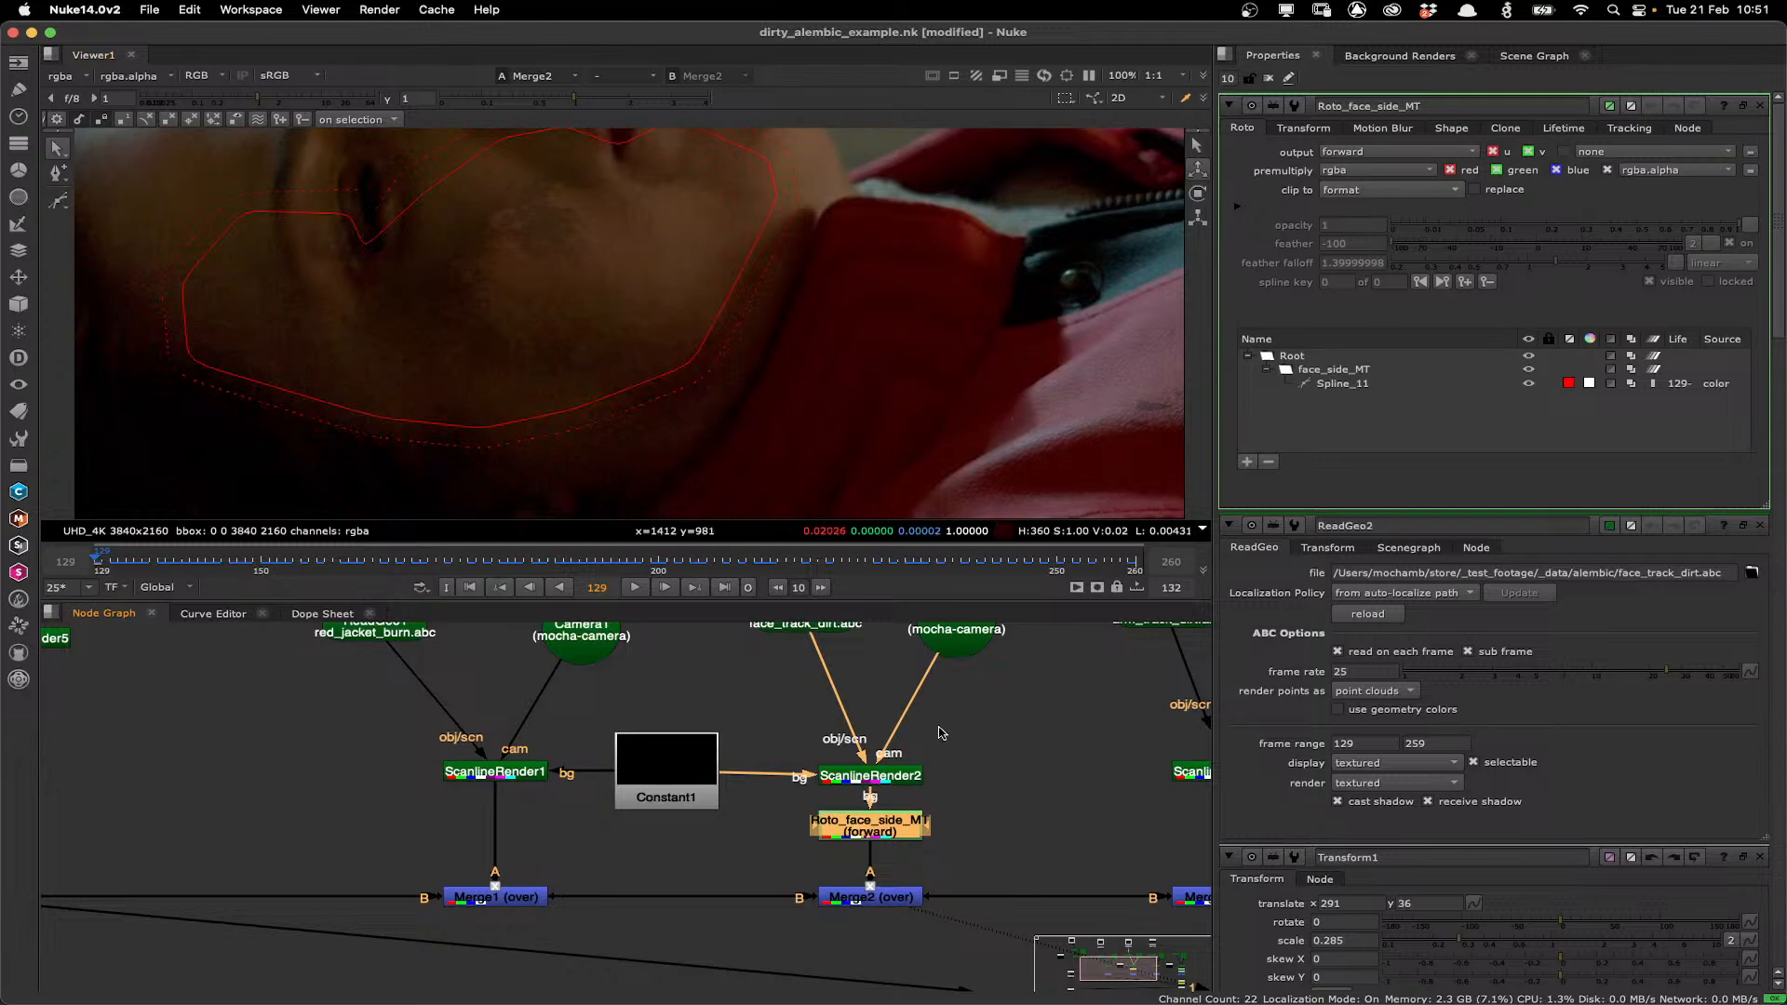
pyautogui.scroll(2, 940, 733)
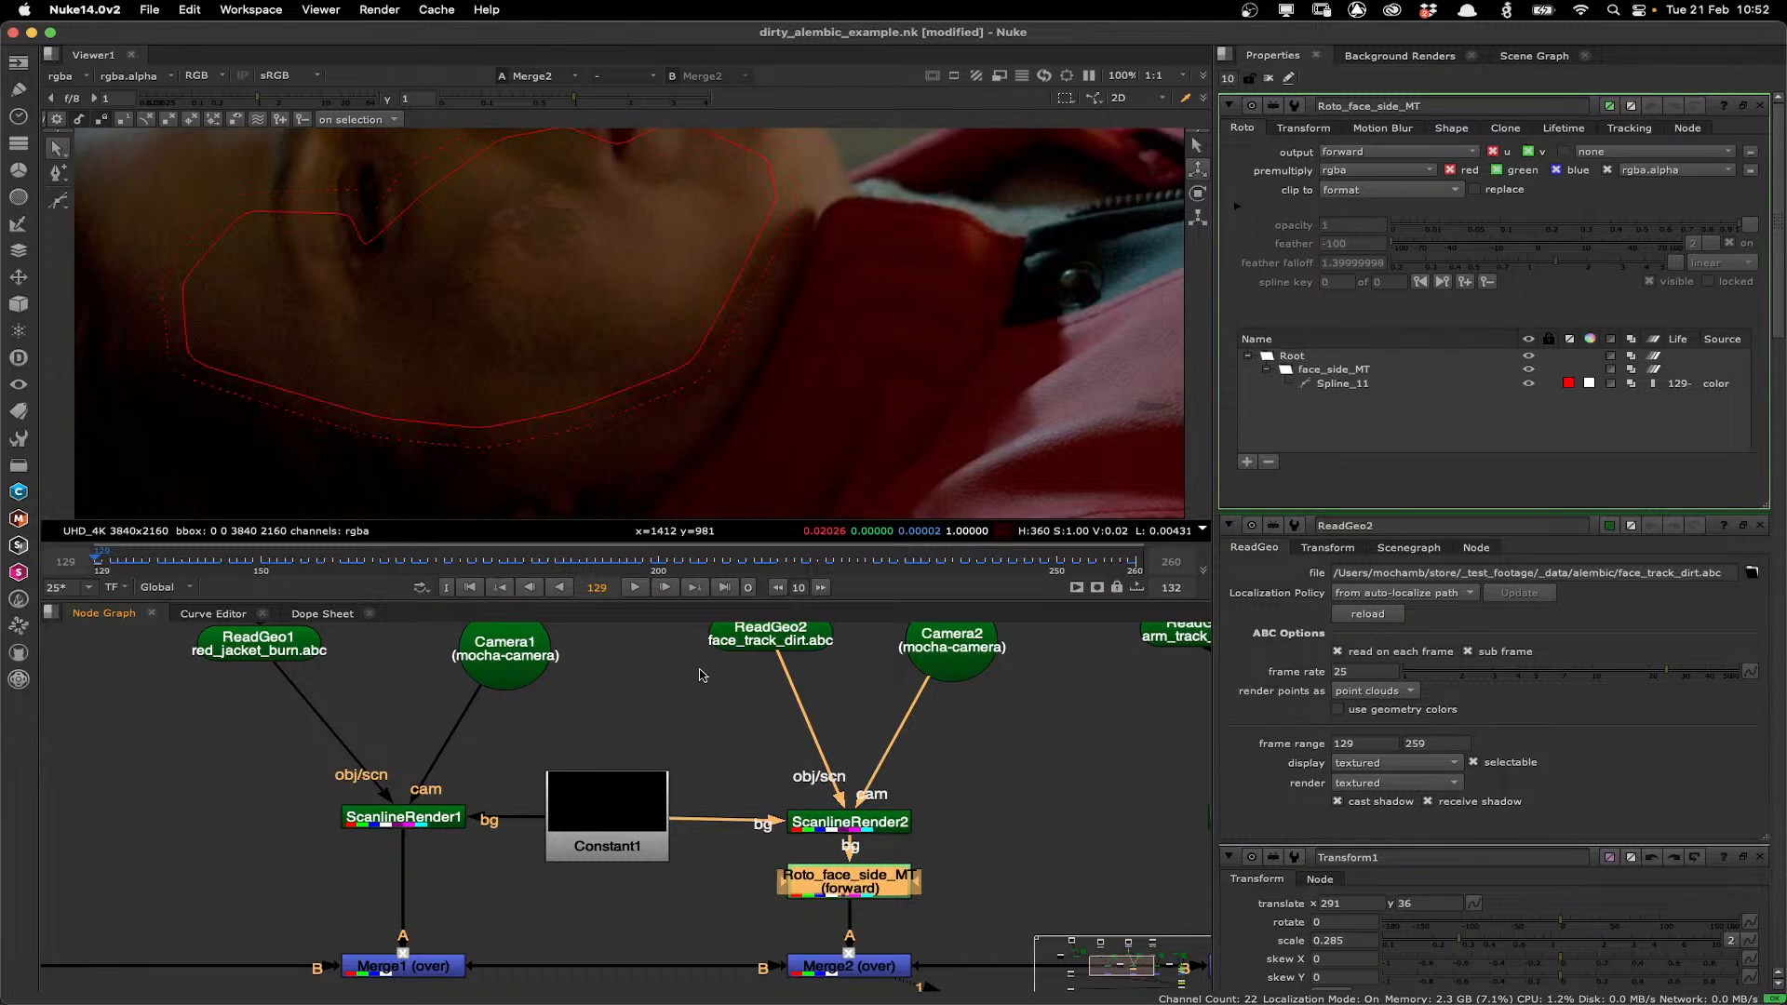
pyautogui.scroll(-1, 502, 291)
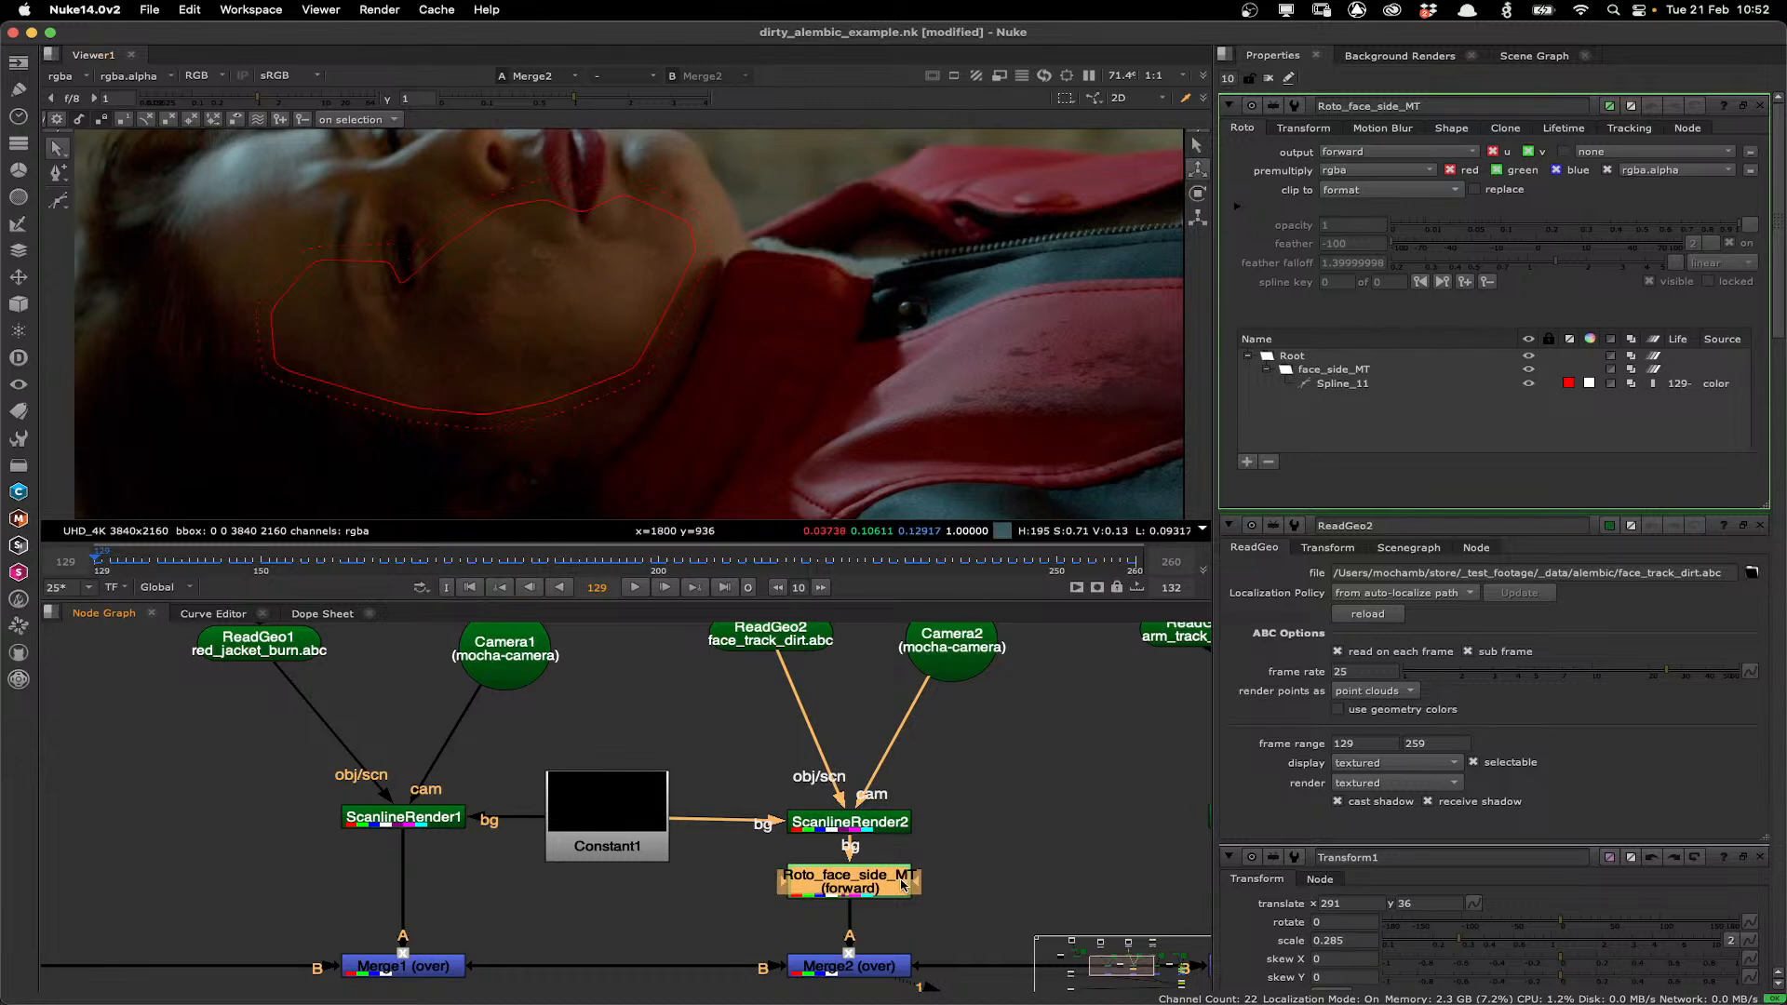
pyautogui.press('d')
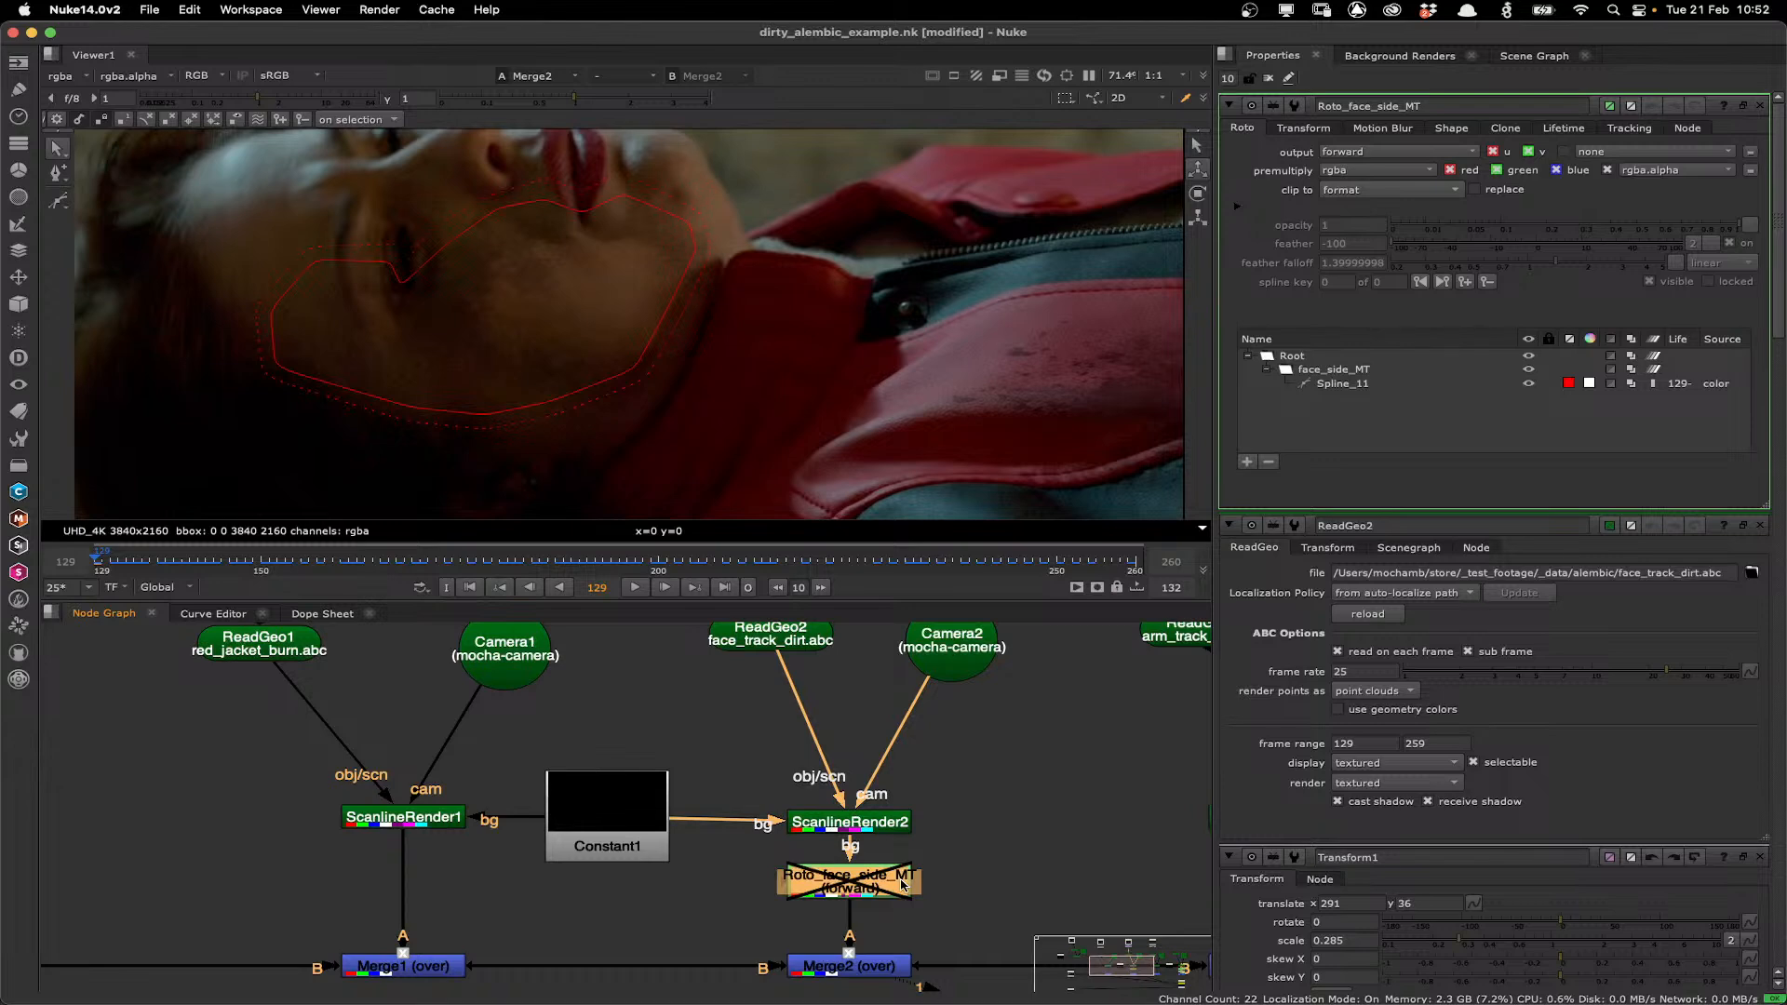
pyautogui.press('d')
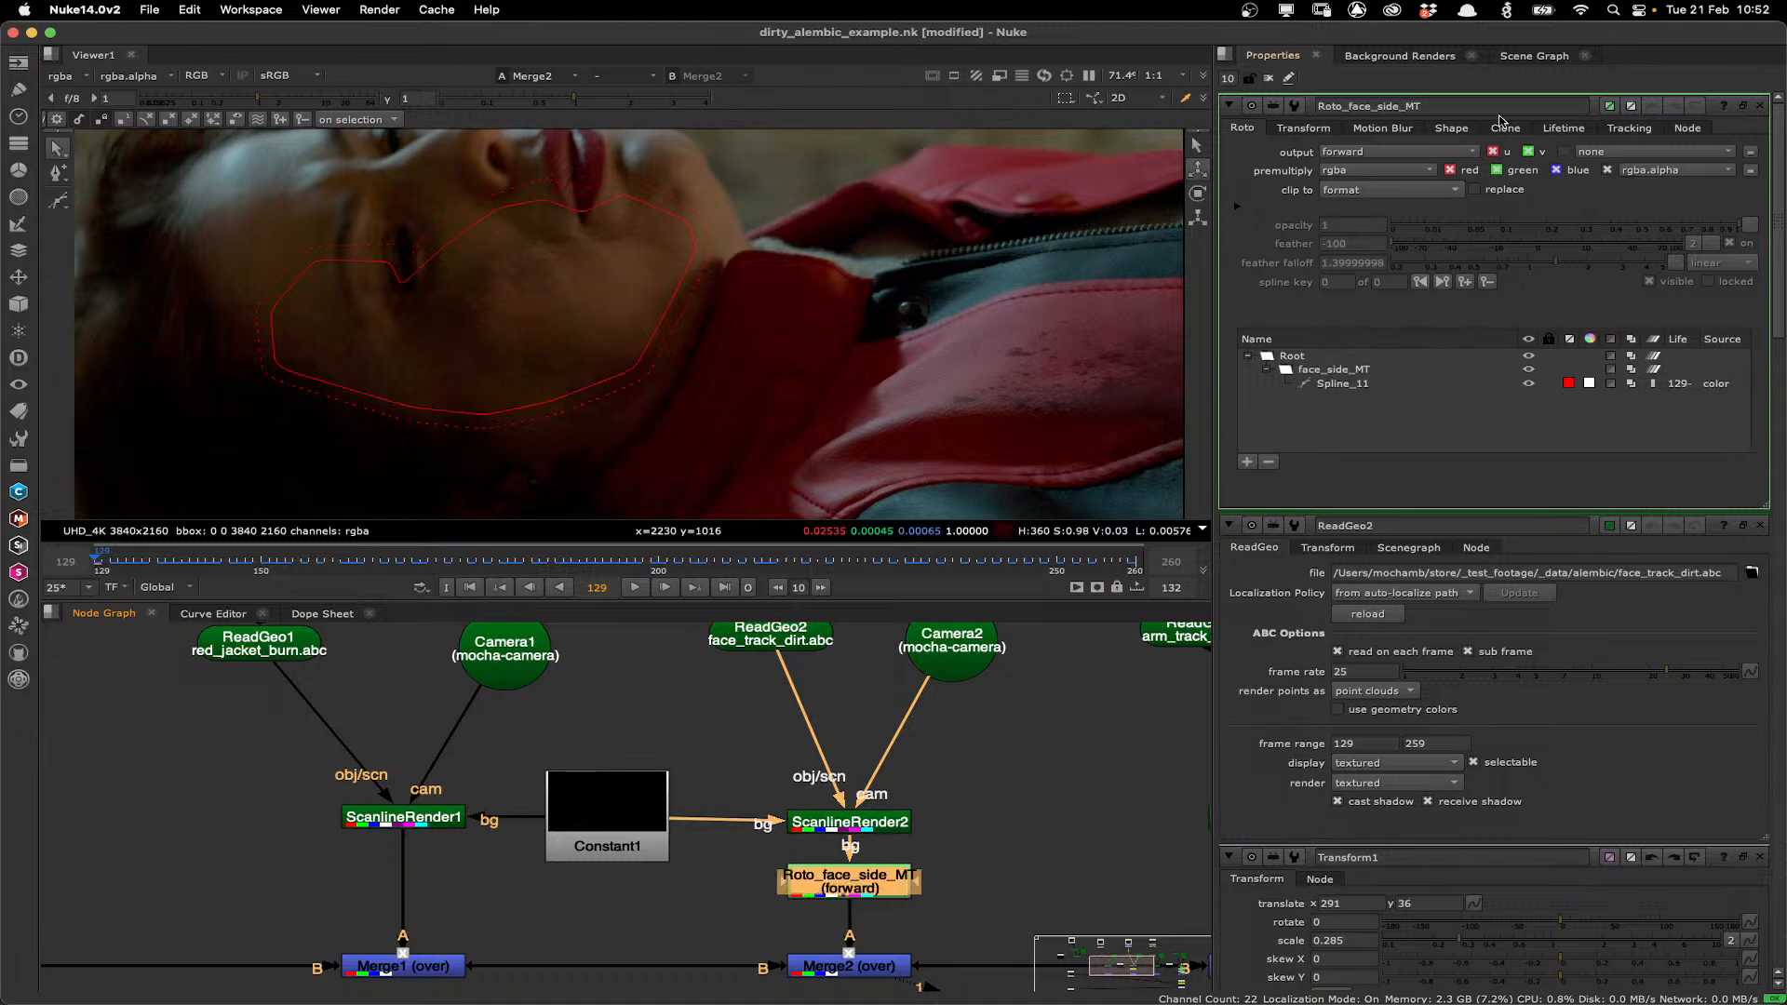
# Select the face_side_MT shape and set its feather to -53 and feather falloff to about 1.85.
pyautogui.click(1451, 128)
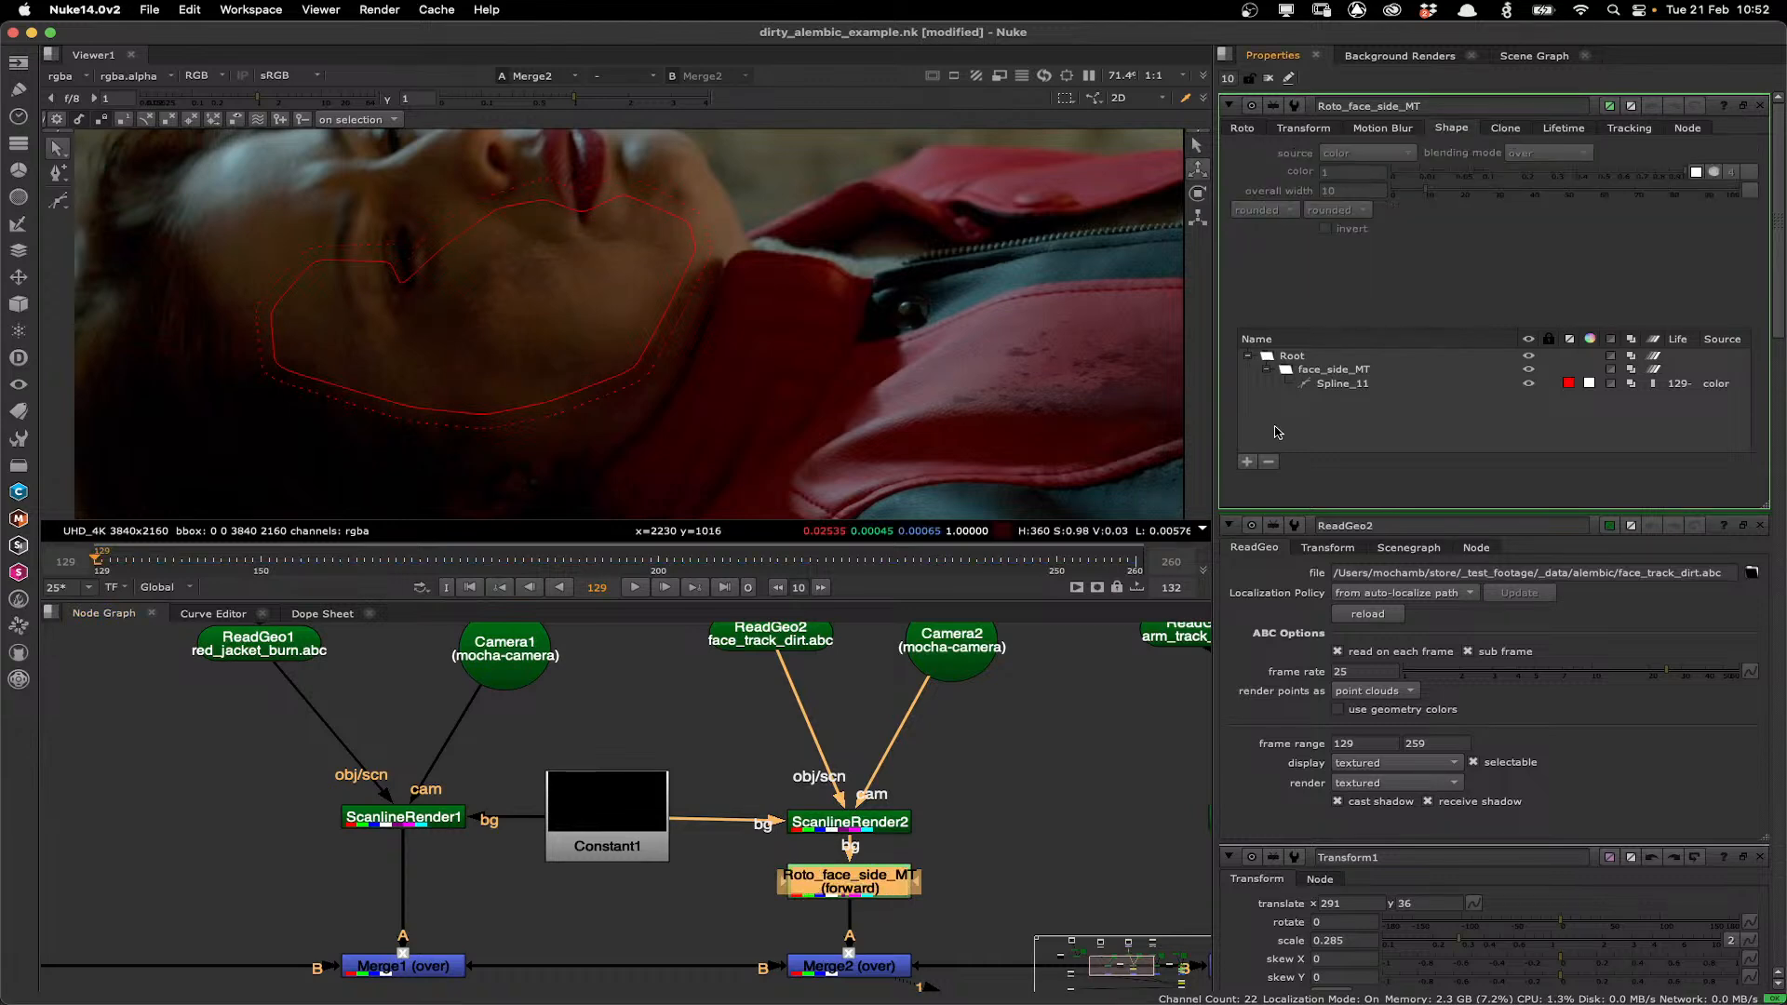
pyautogui.click(1301, 369)
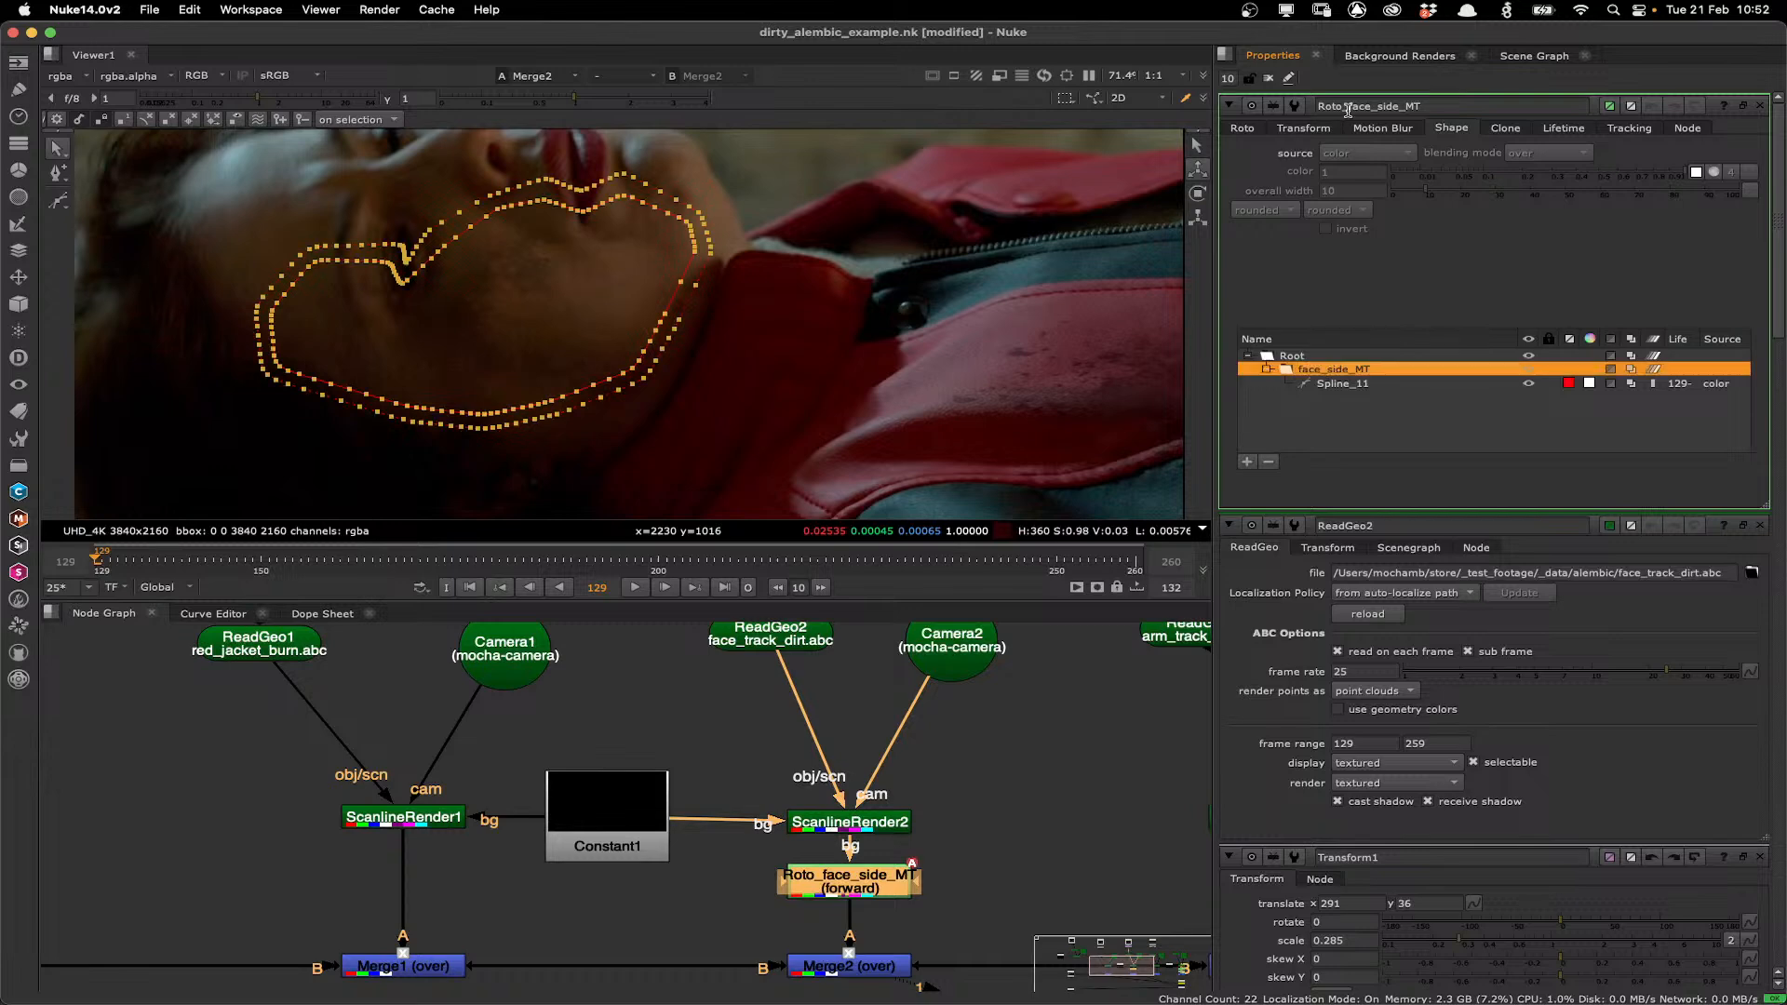
pyautogui.click(1244, 128)
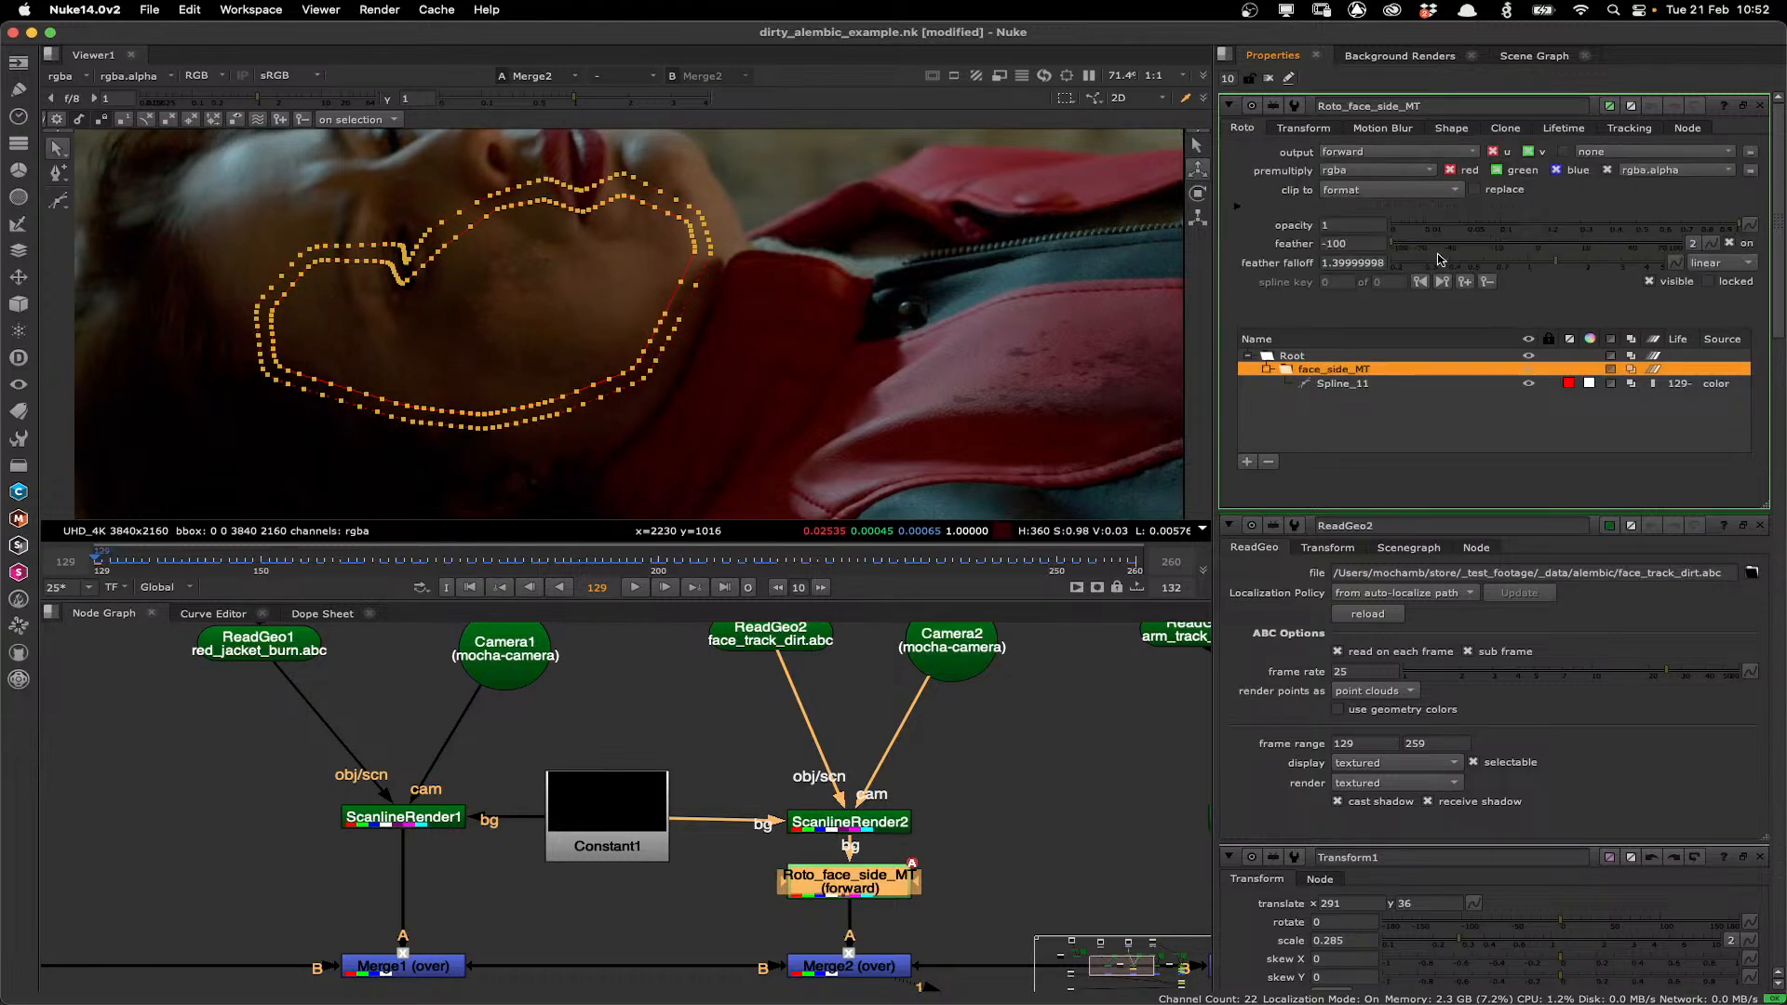
pyautogui.click(1531, 264)
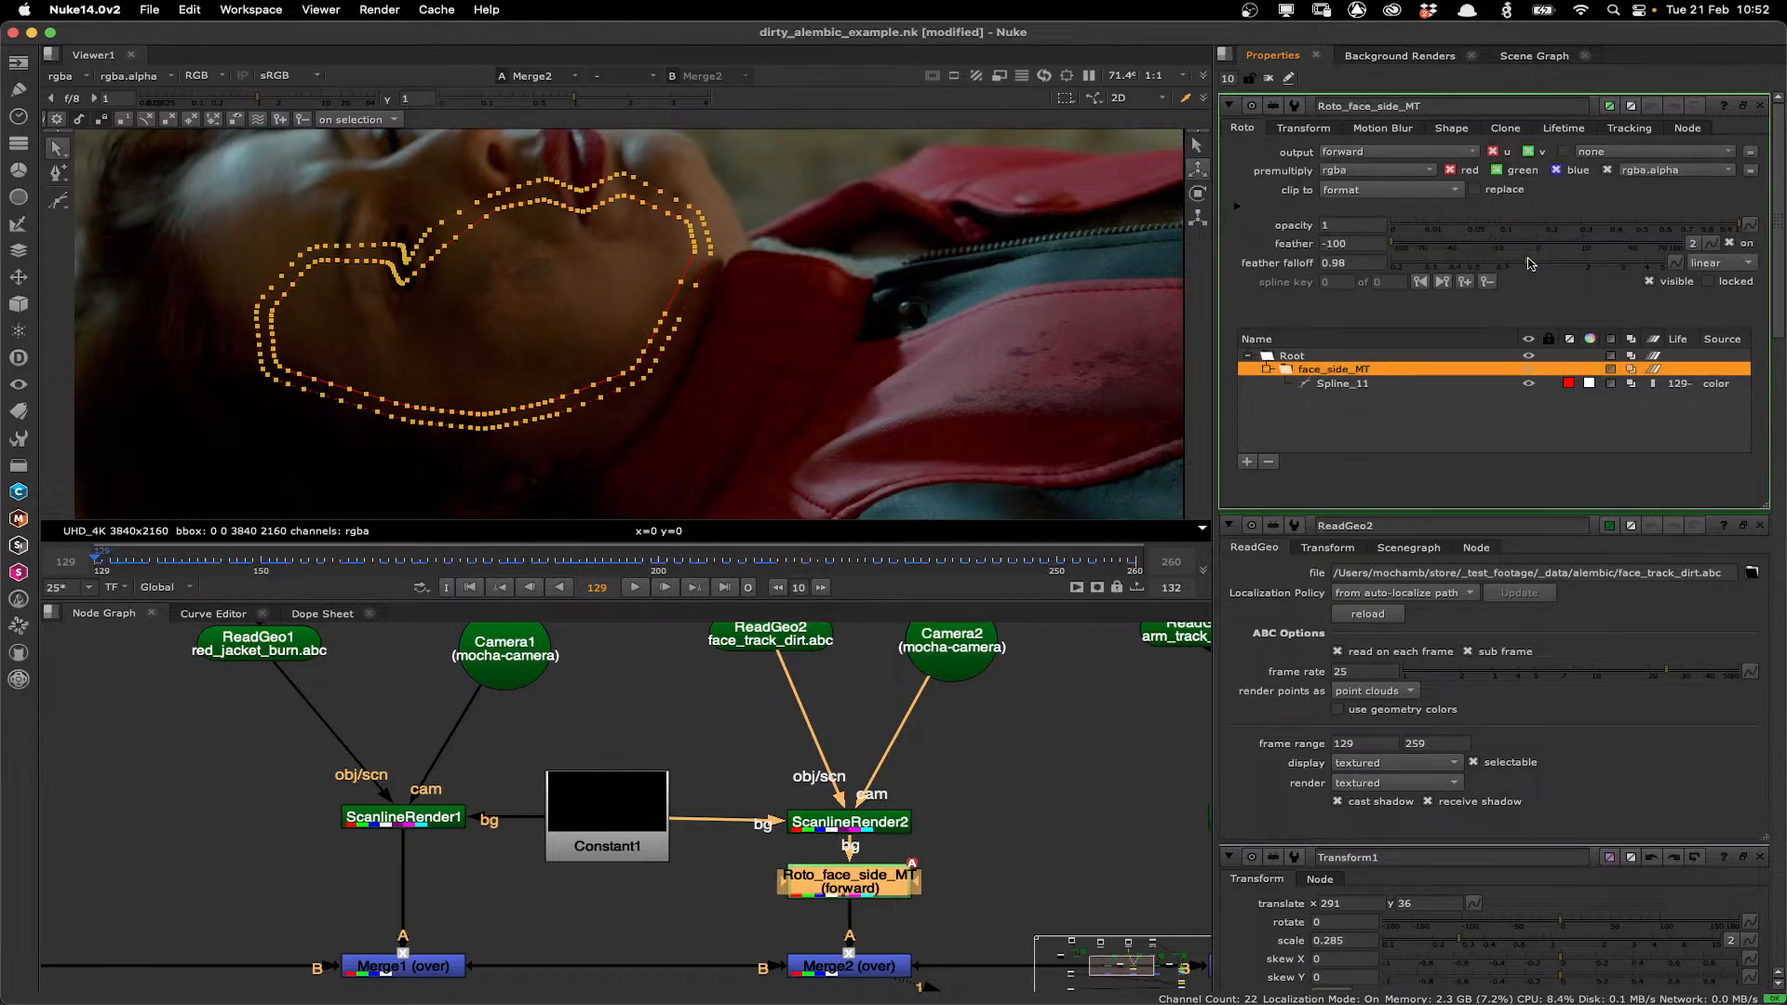
pyautogui.click(1495, 247)
pyautogui.moveTo(1527, 264); pyautogui.dragTo(1430, 247)
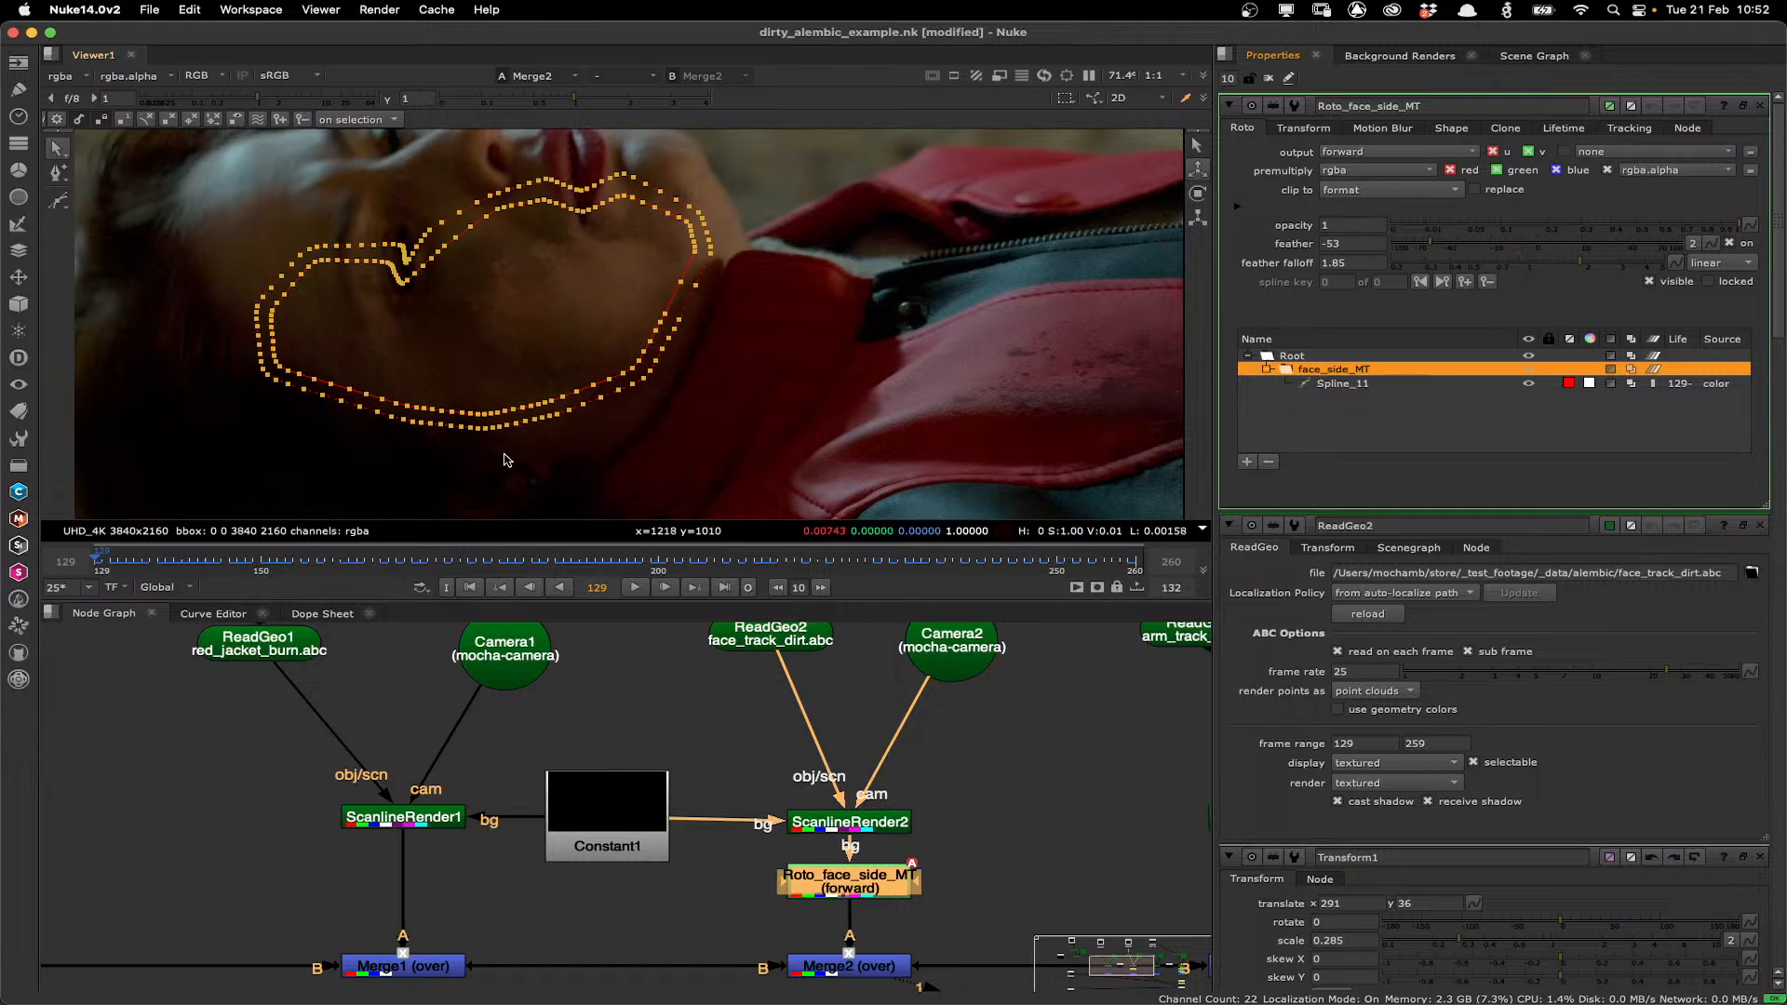
# Find the Mocha Pro1 node in the node graph and launch its Mocha UI.
pyautogui.press('f')
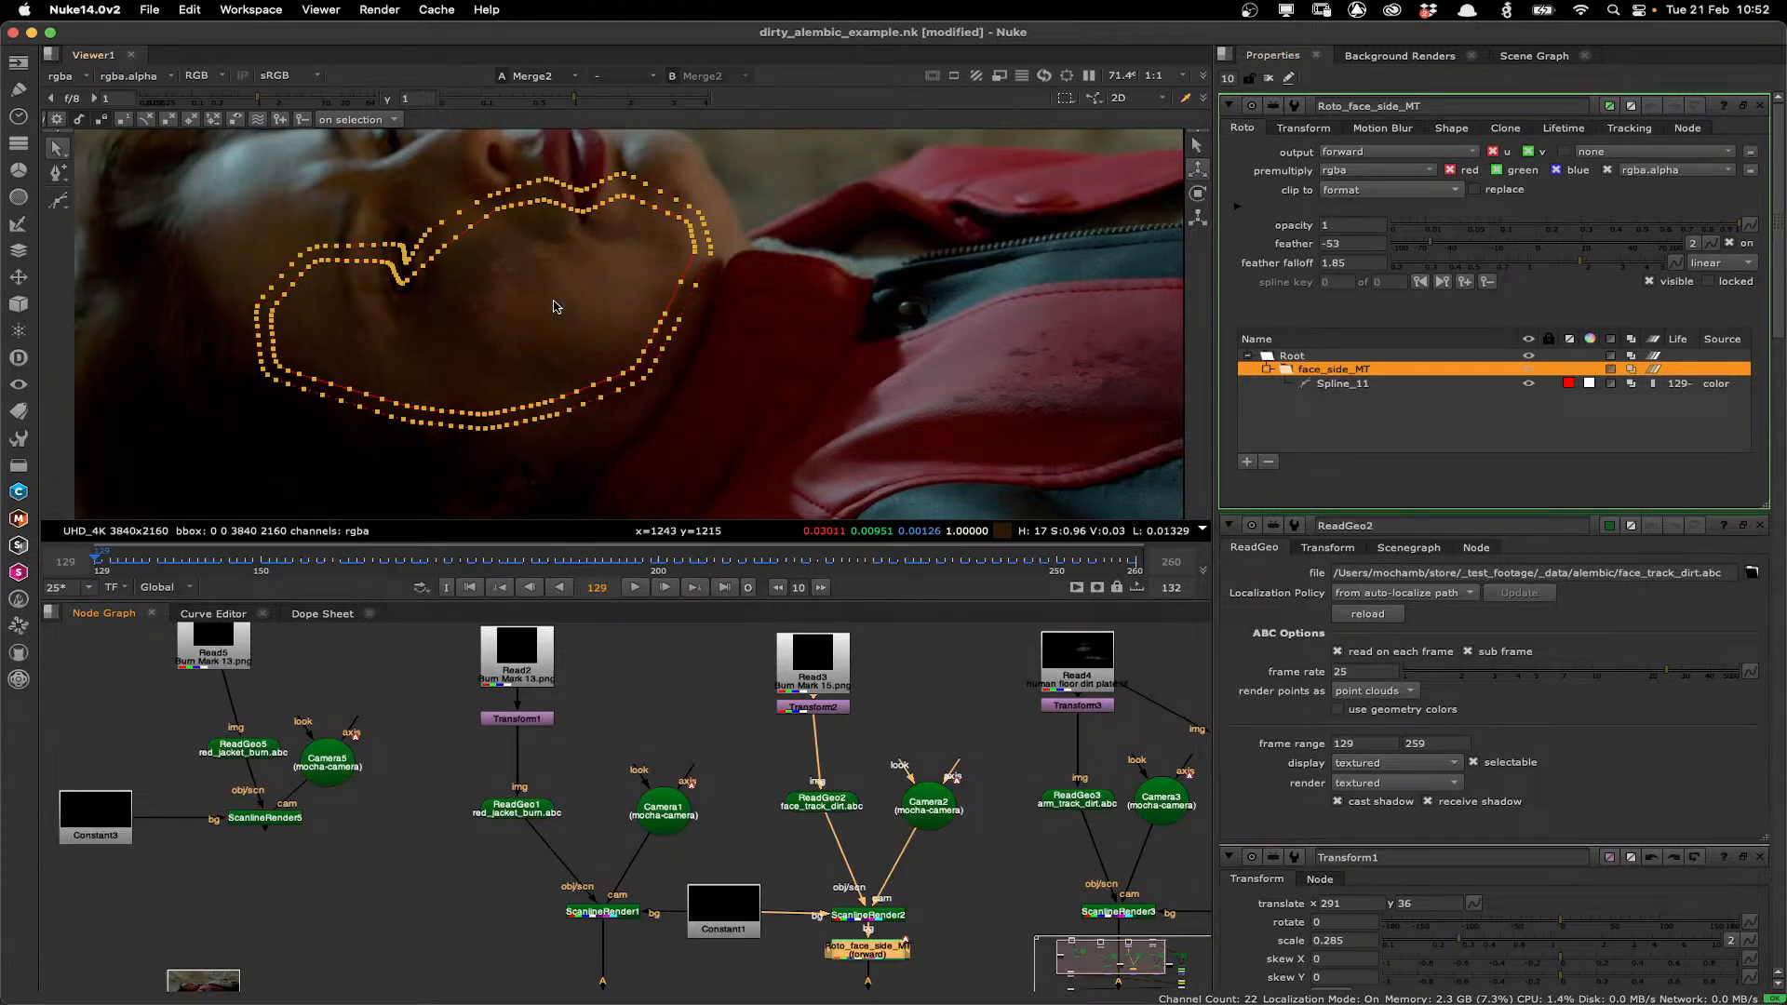
pyautogui.moveTo(750, 823); pyautogui.dragTo(375, 866)
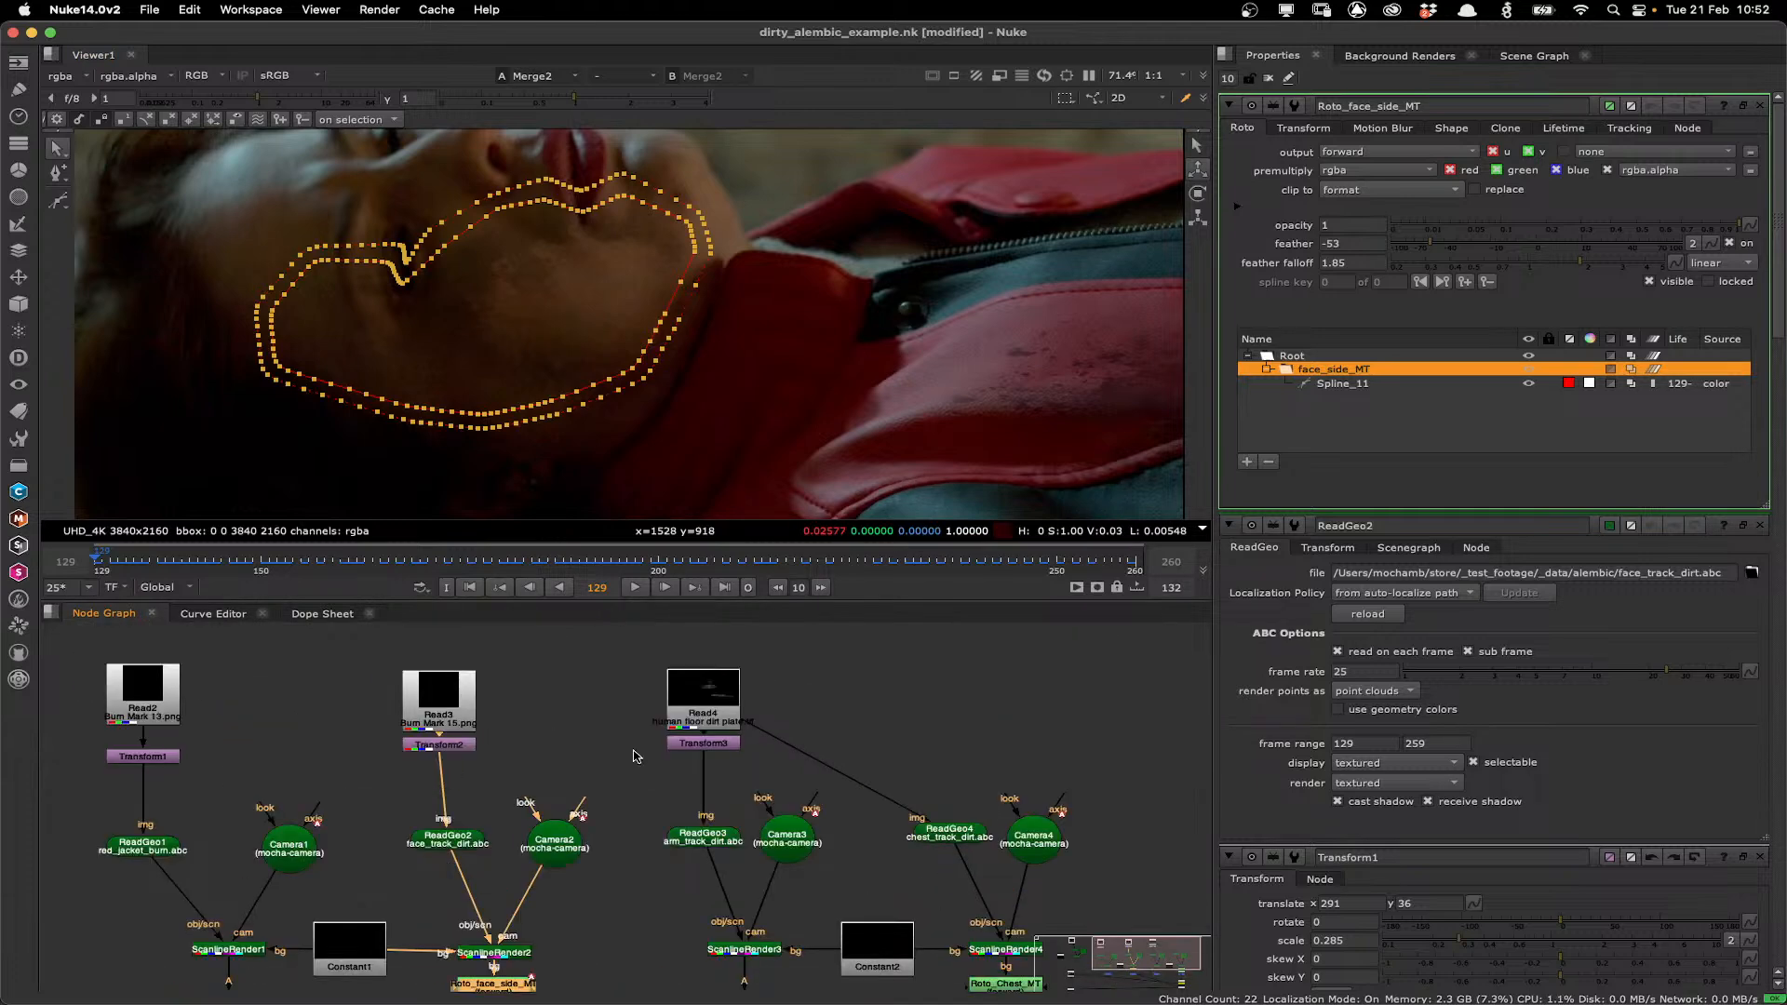
pyautogui.scroll(2, 636, 756)
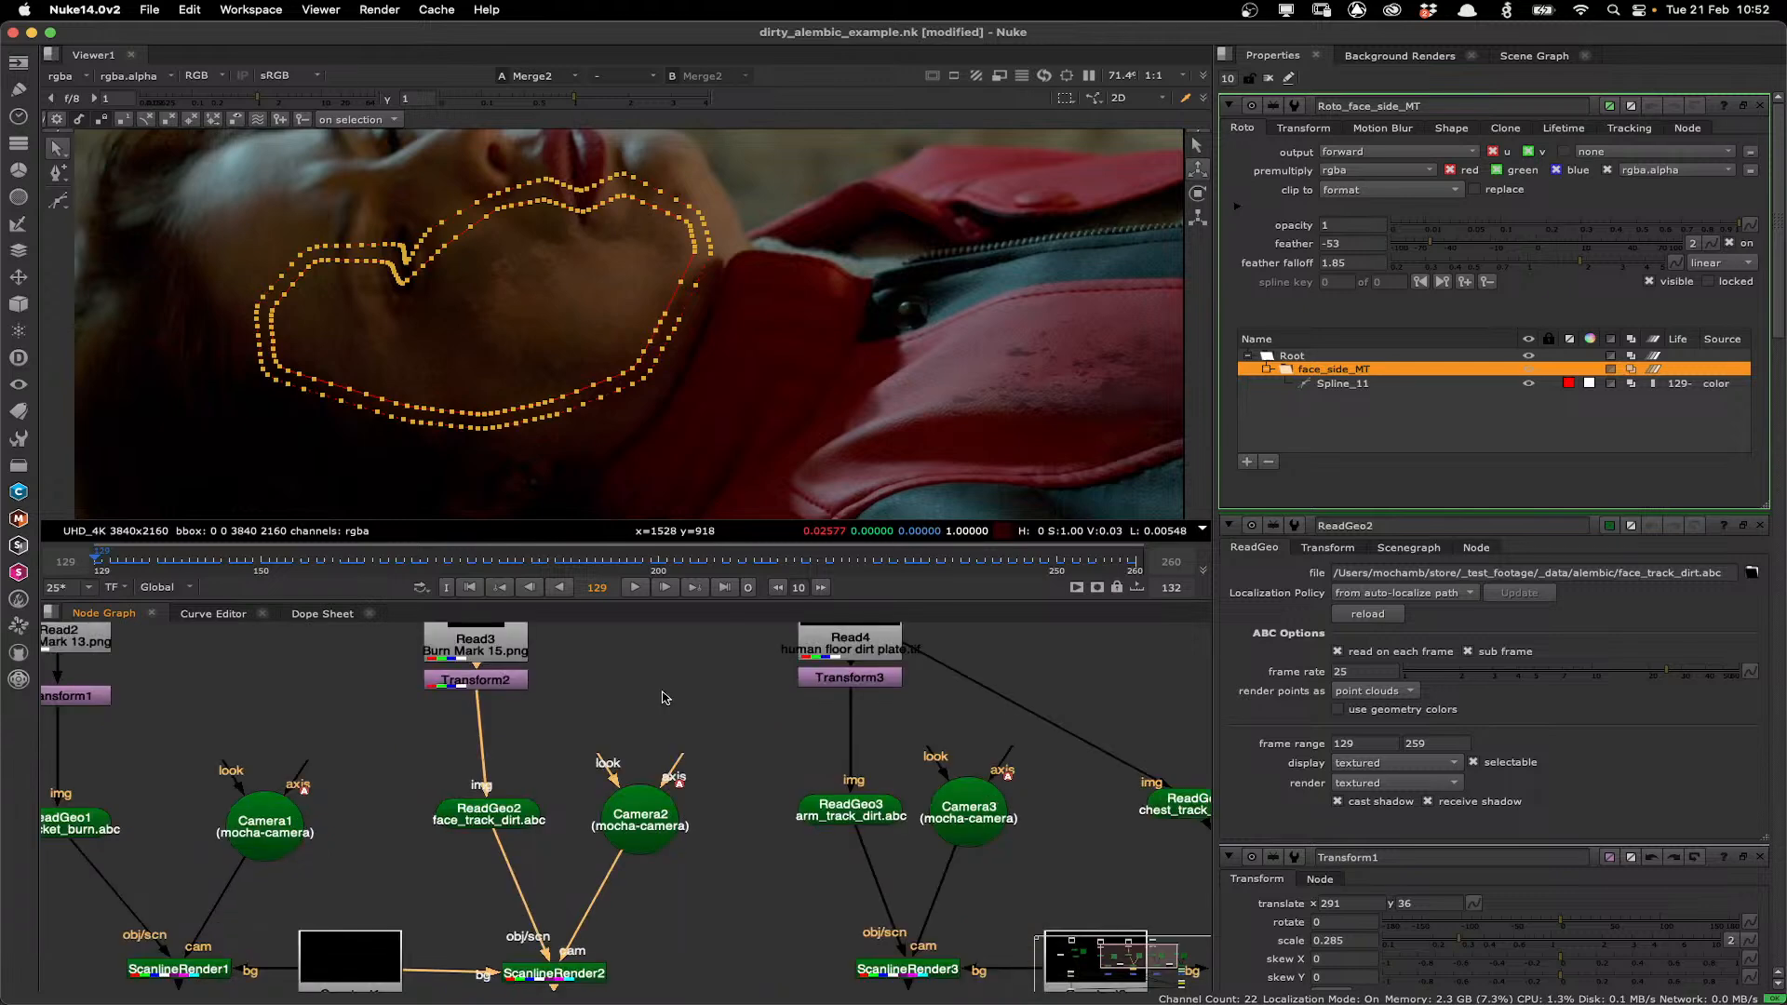
pyautogui.scroll(-2, 665, 698)
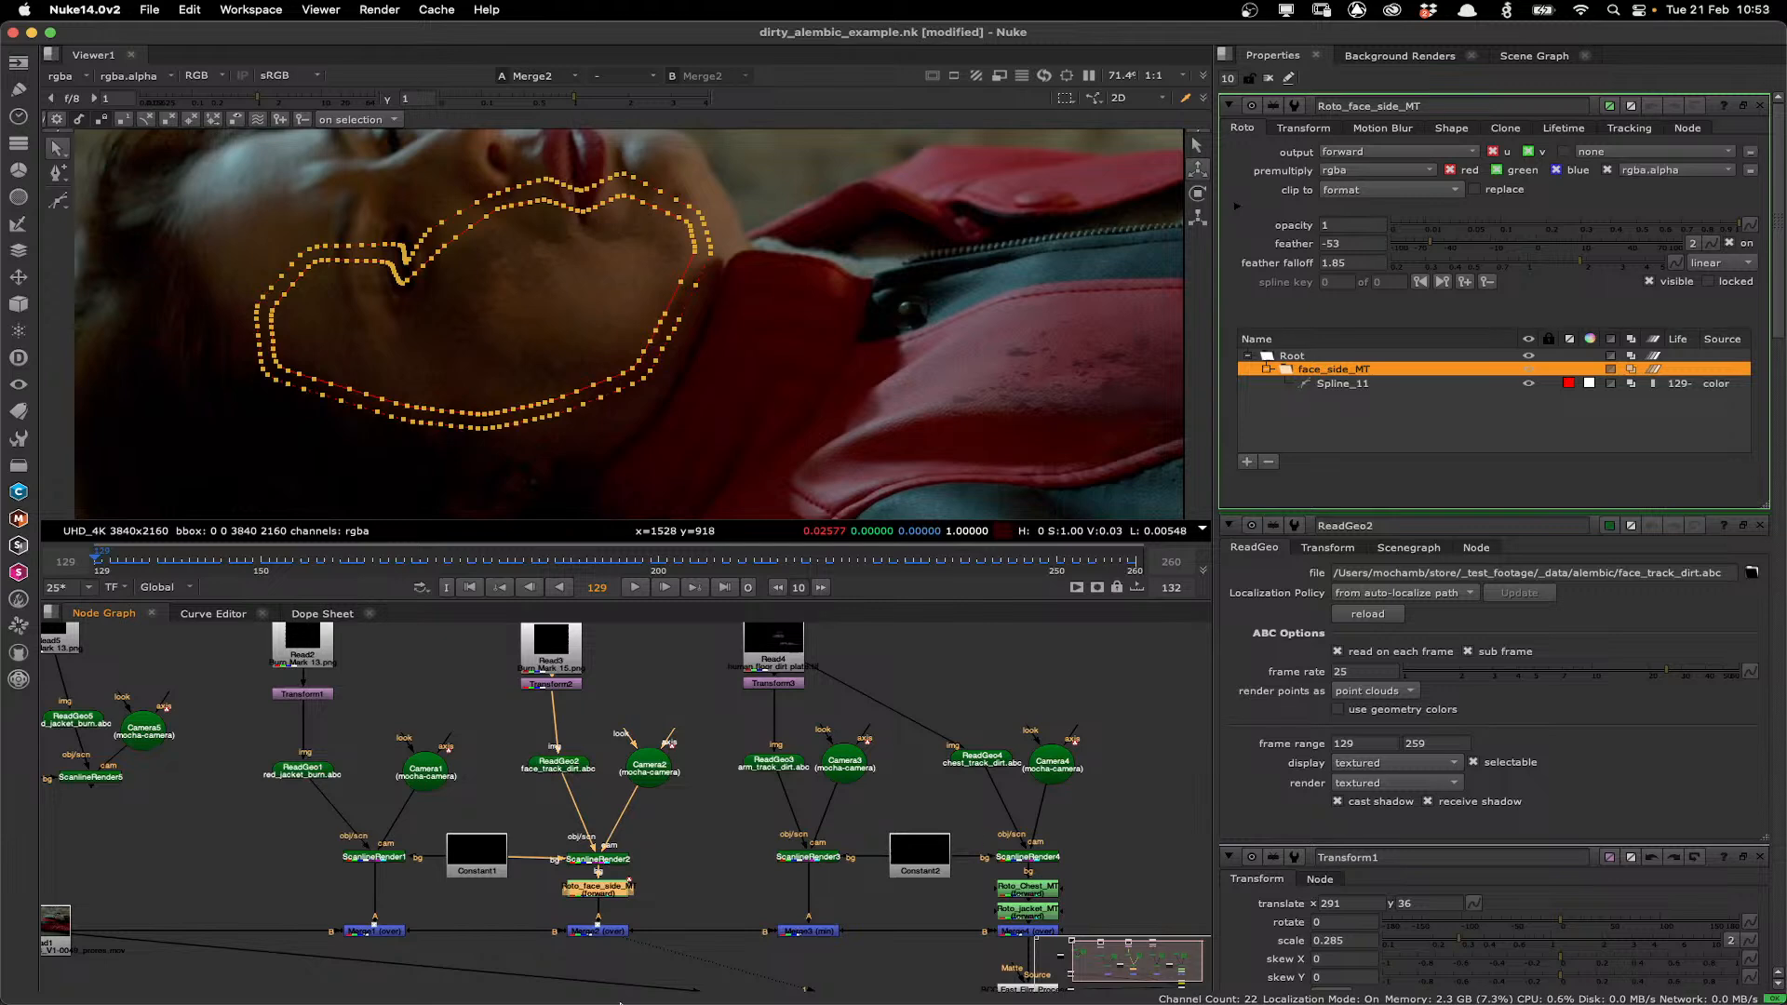
pyautogui.moveTo(620, 1002)
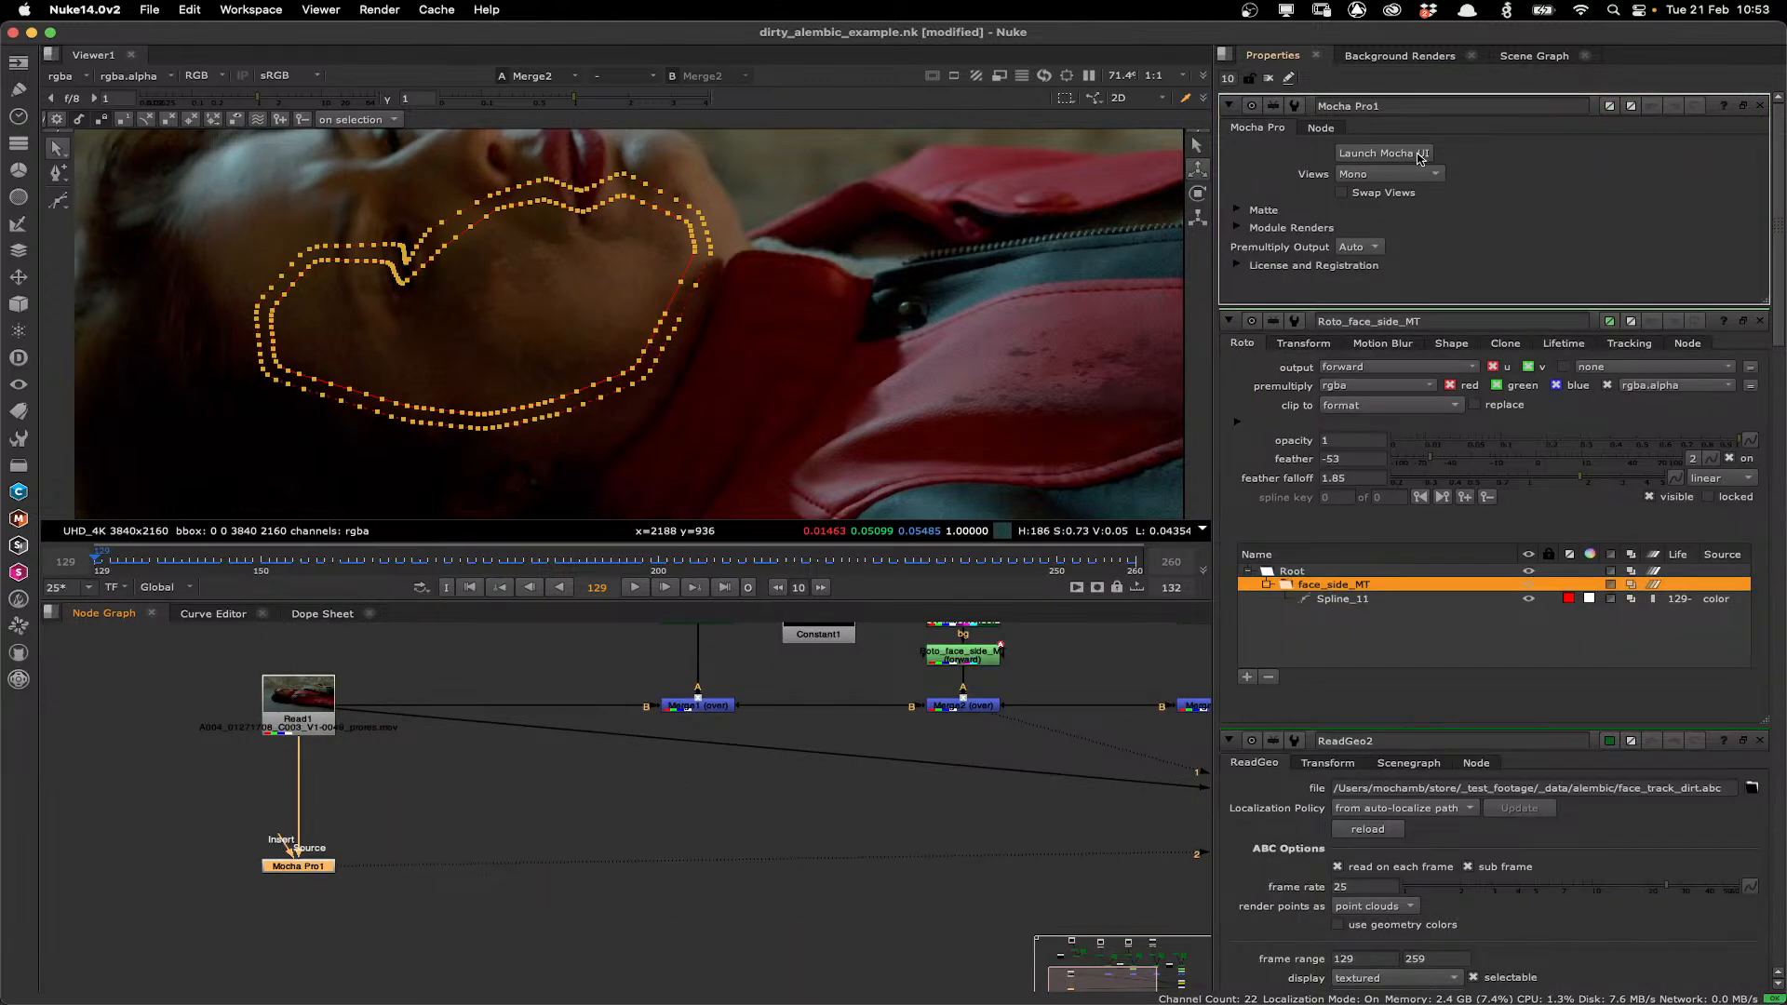
pyautogui.click(1419, 153)
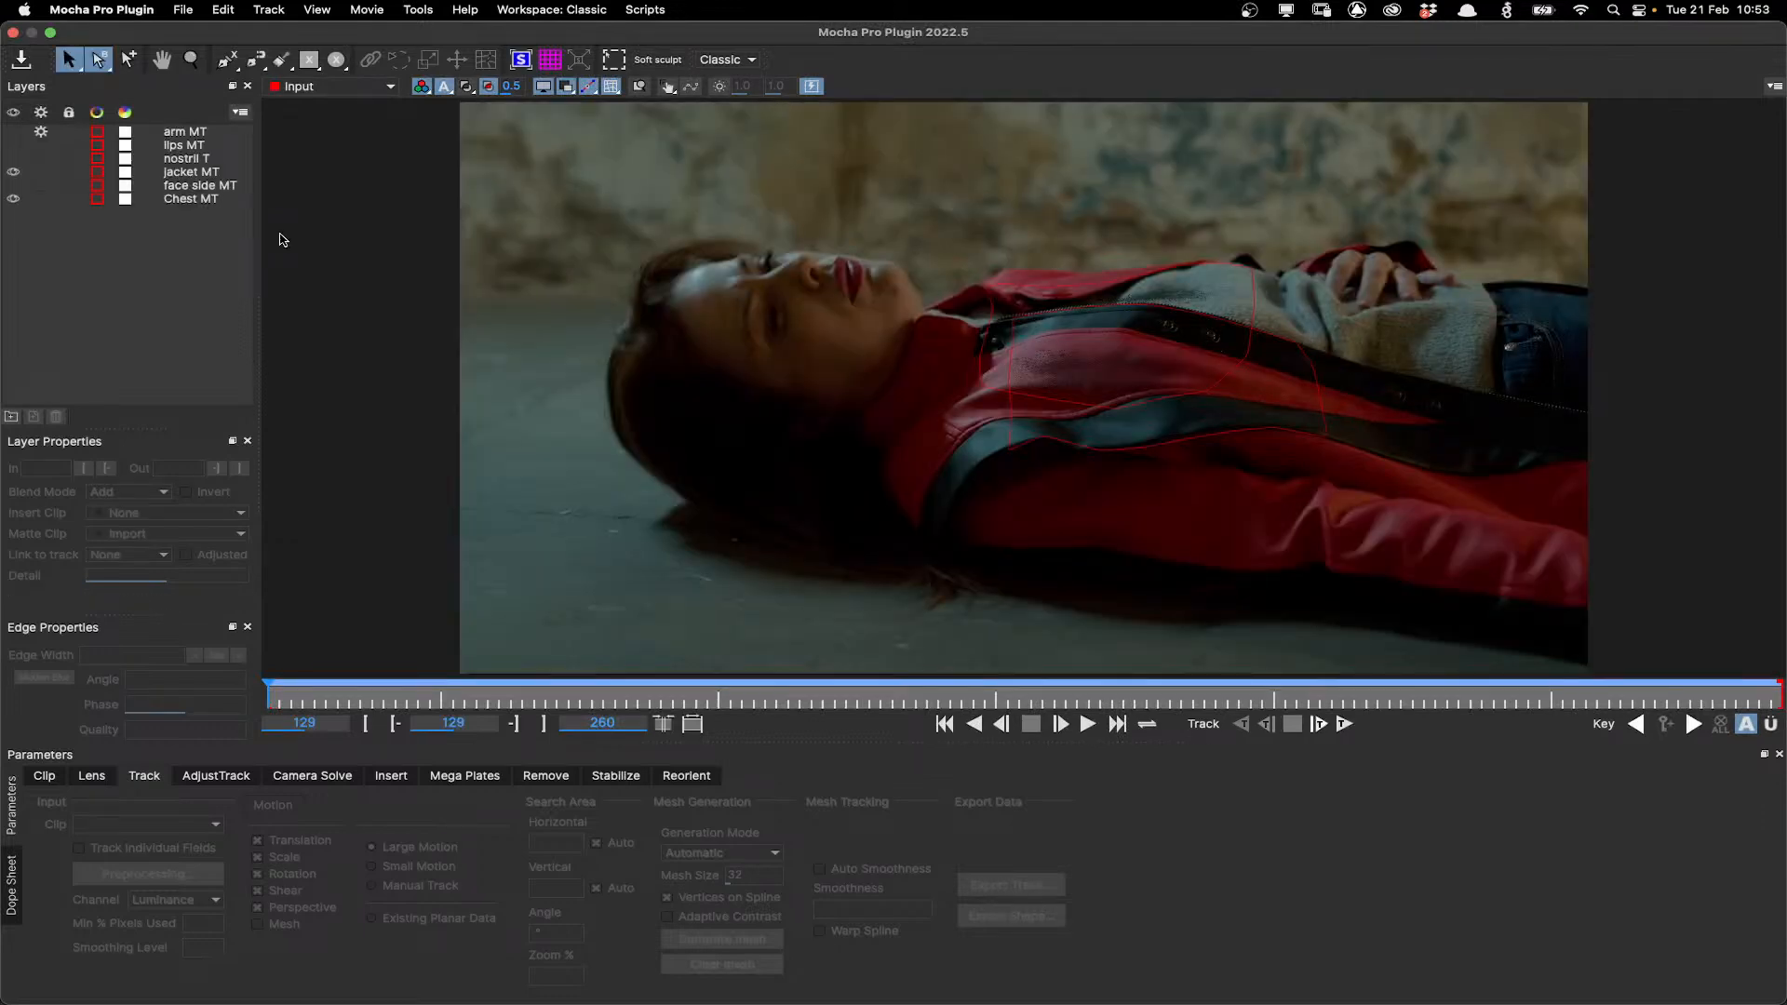
# Inspect the Chest MT layer's mesh track across frames in Mocha, then close the Mocha window.
pyautogui.click(176, 202)
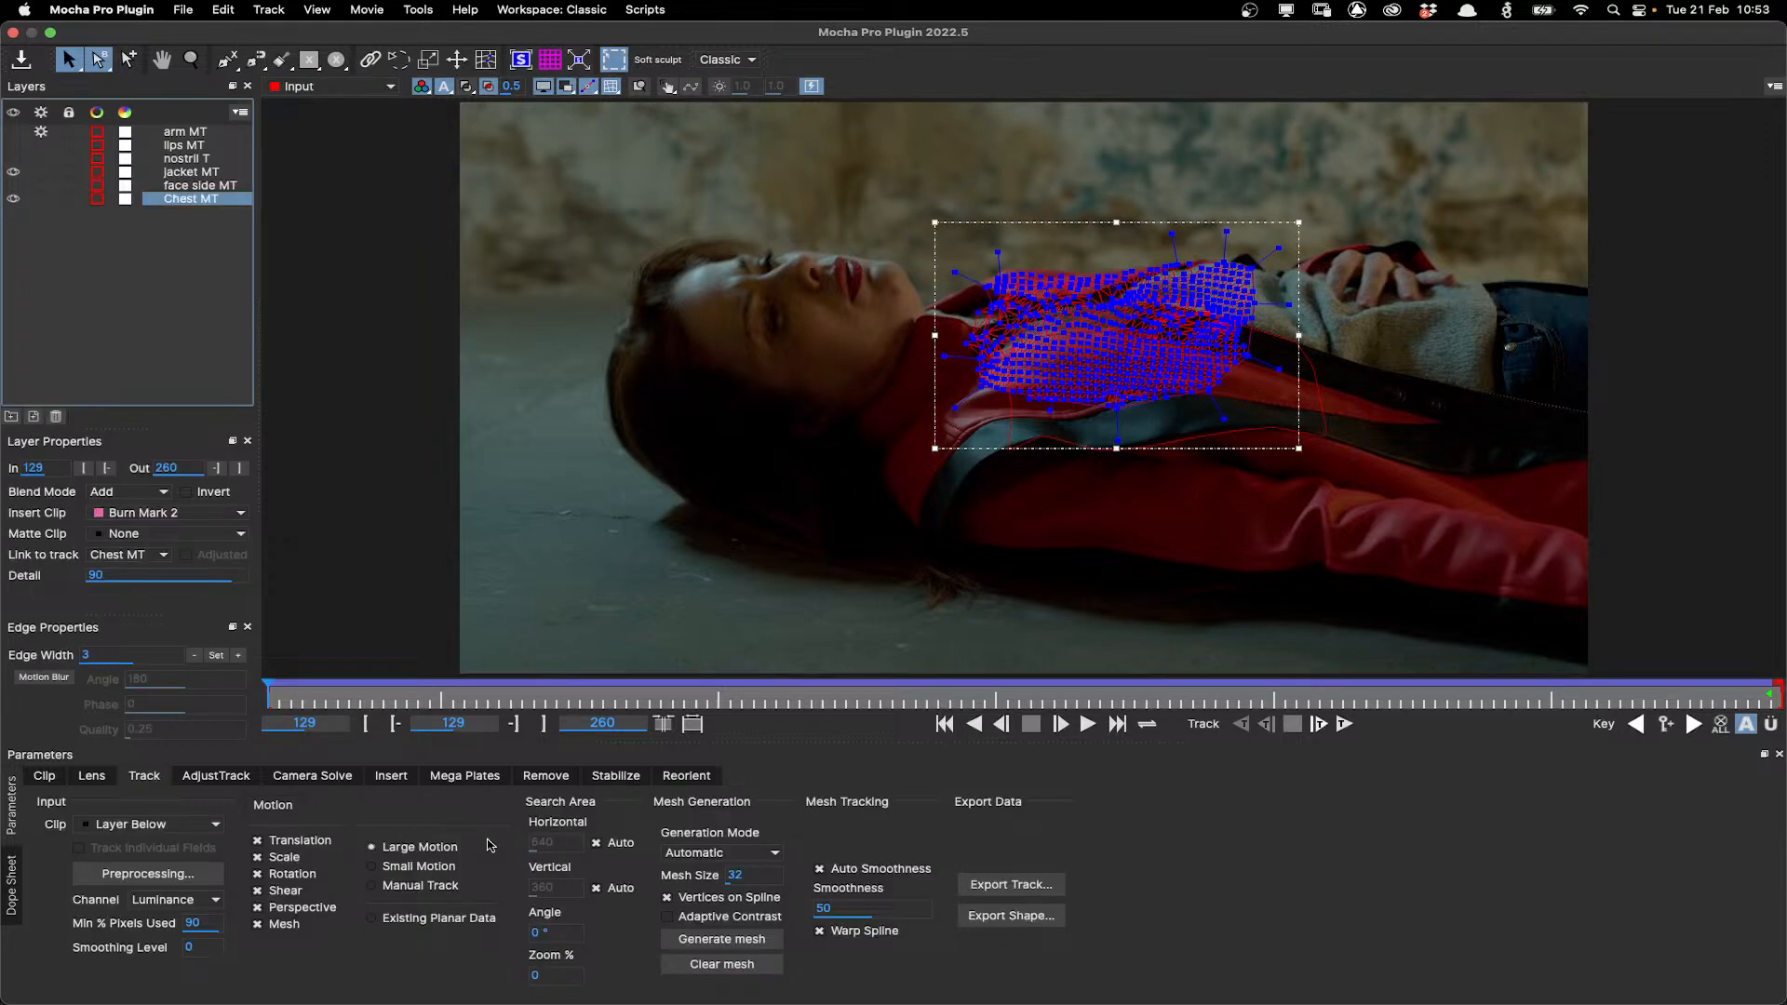
pyautogui.click(546, 775)
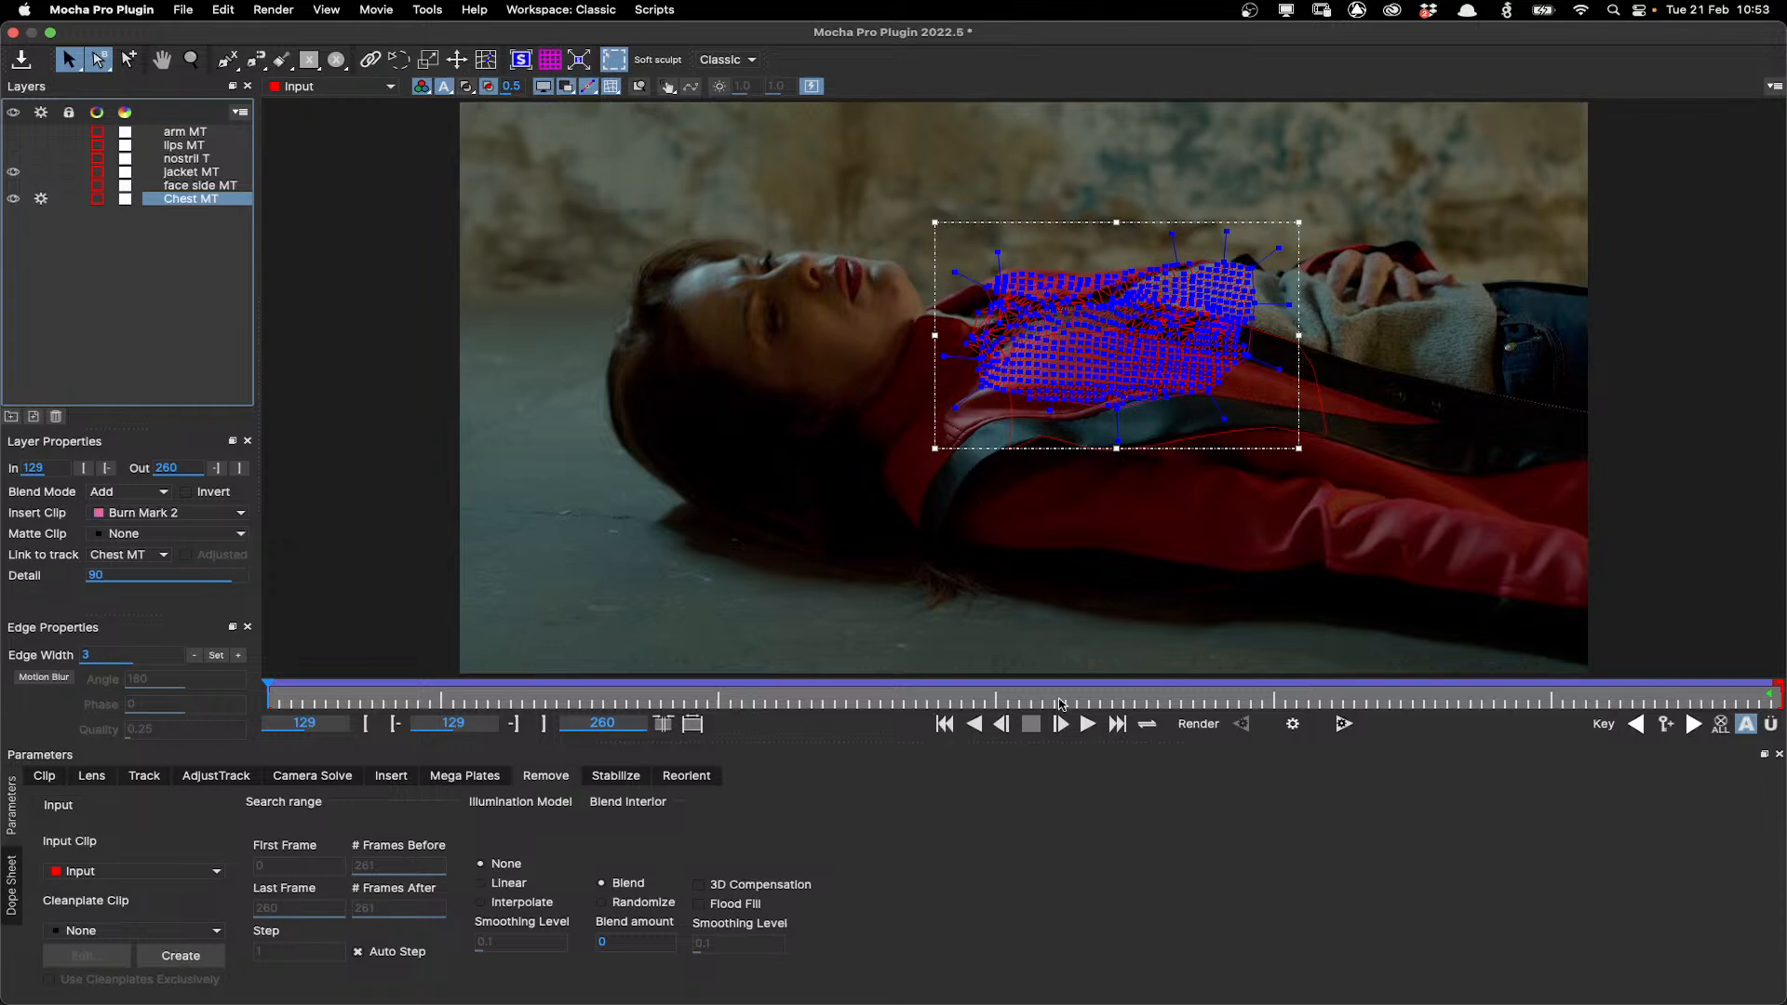
pyautogui.moveTo(1061, 704); pyautogui.dragTo(1261, 682)
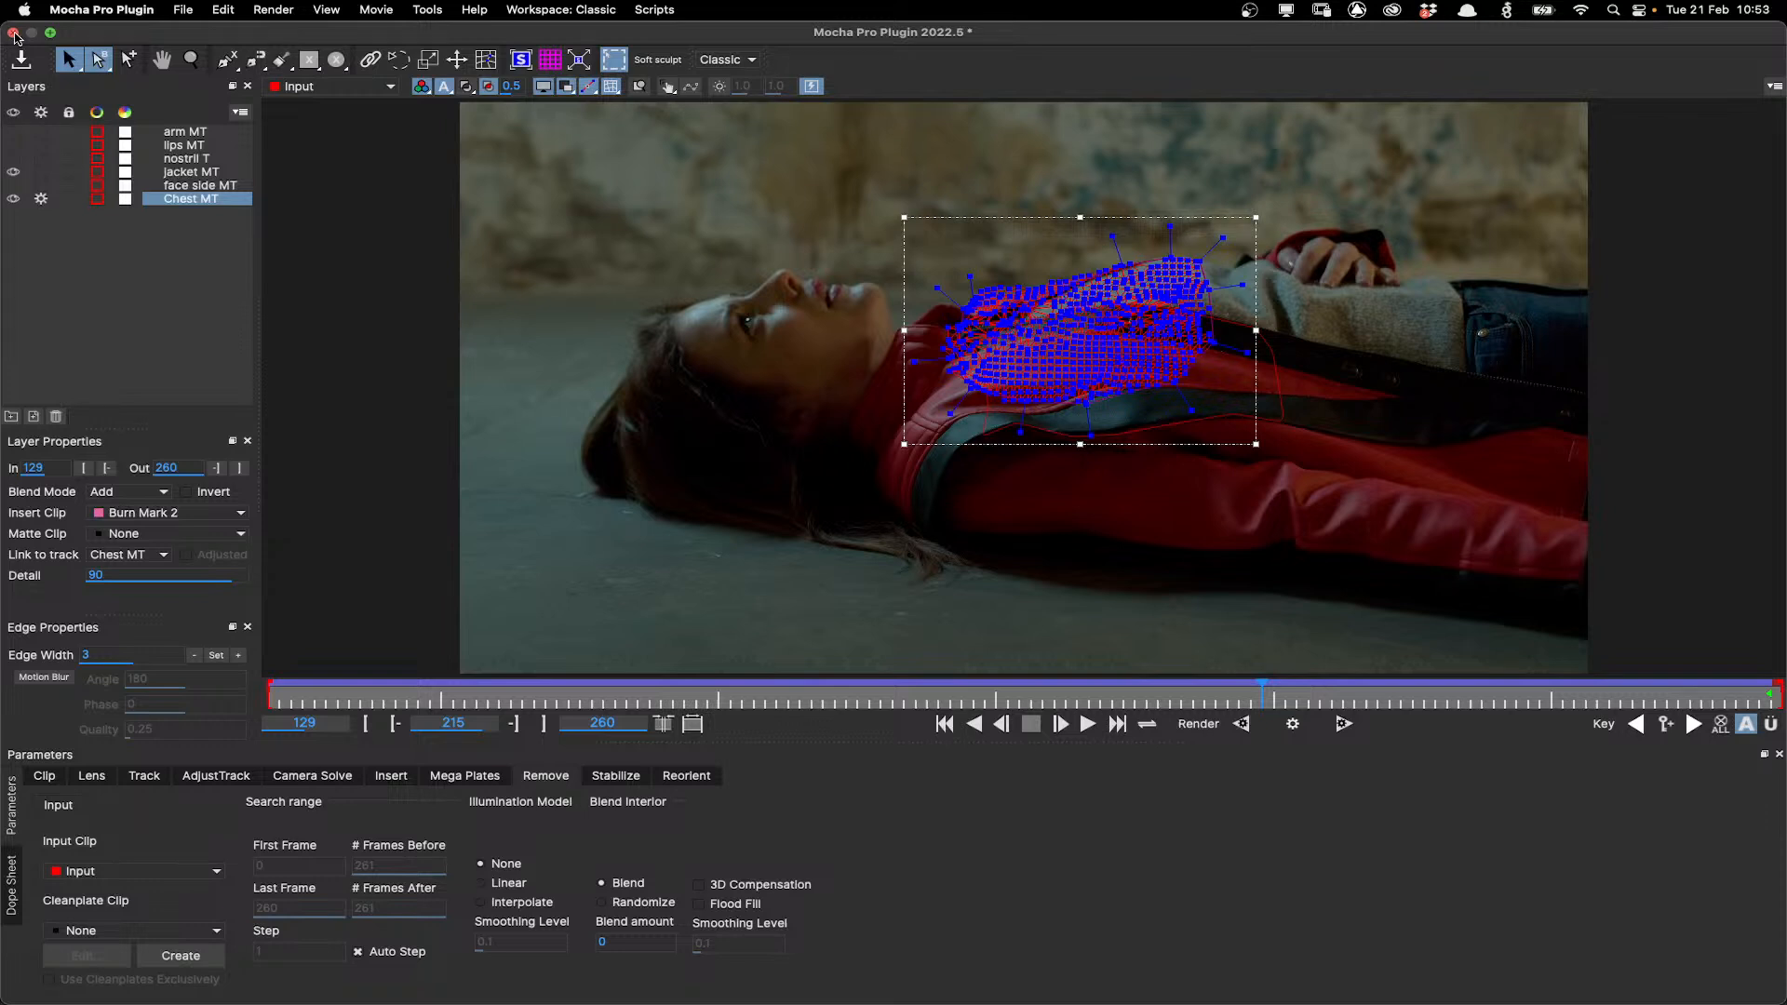
pyautogui.click(14, 34)
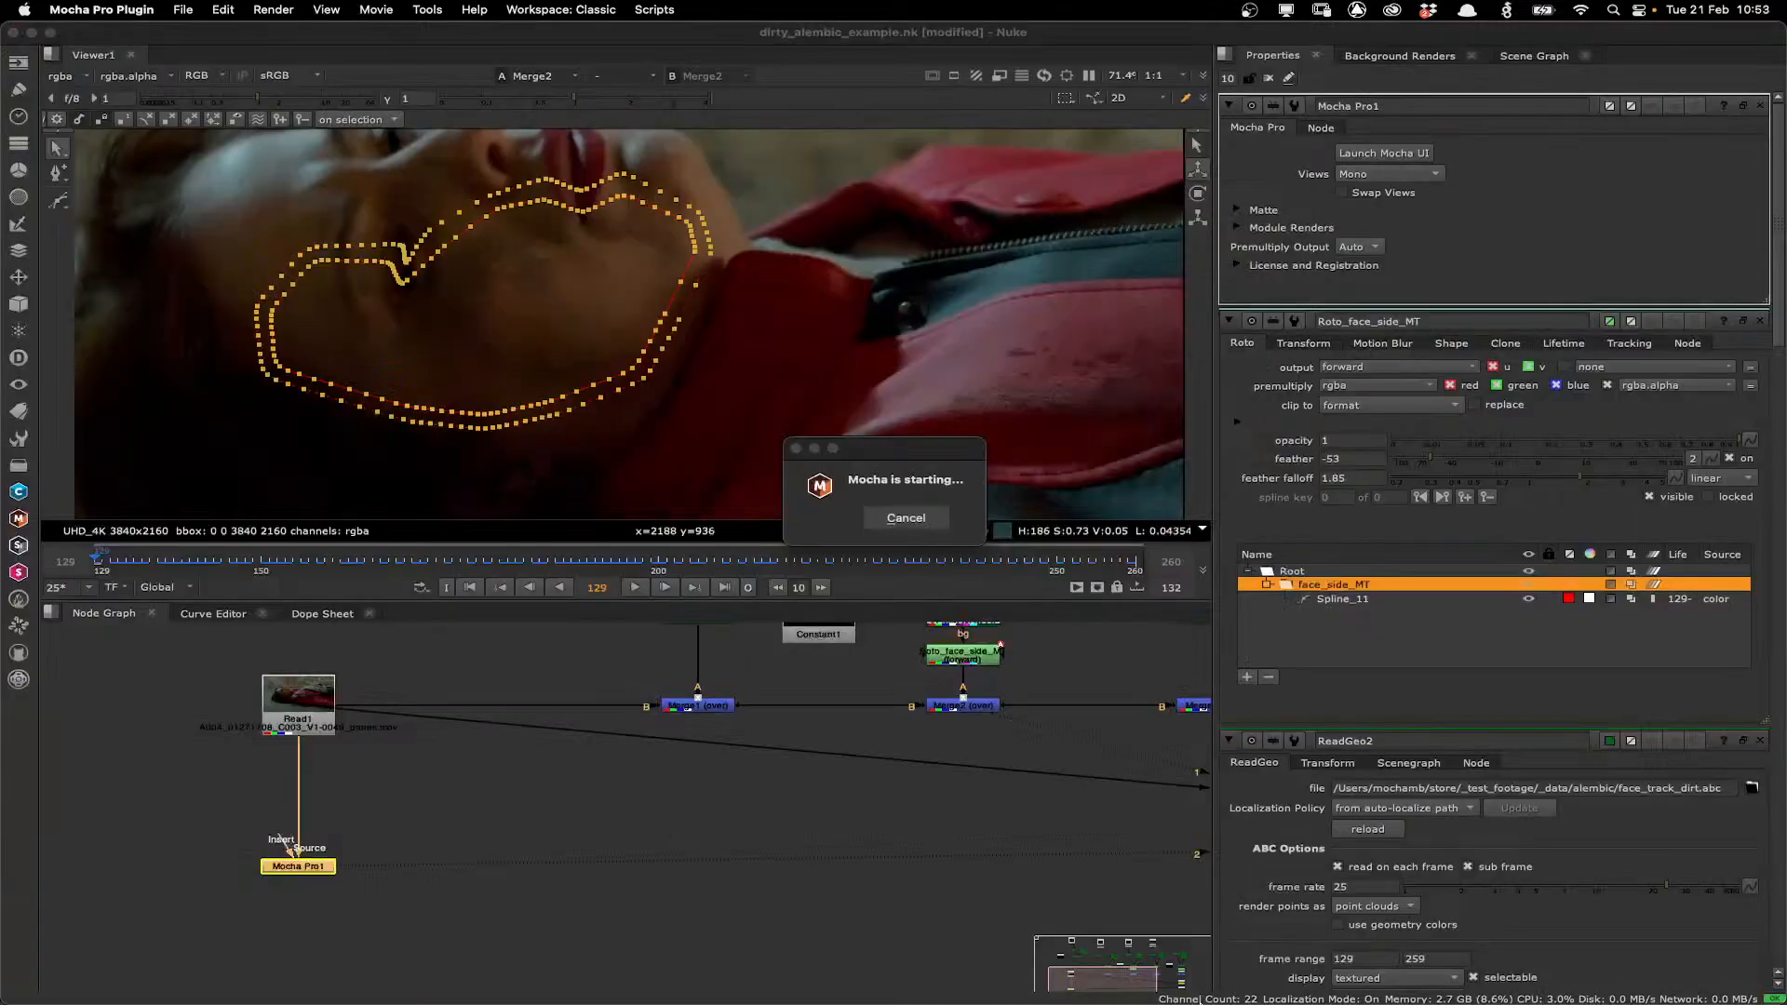
# Switch to Photoshop and open the recent file human floor dirt plate.tif.
pyautogui.moveTo(971, 993)
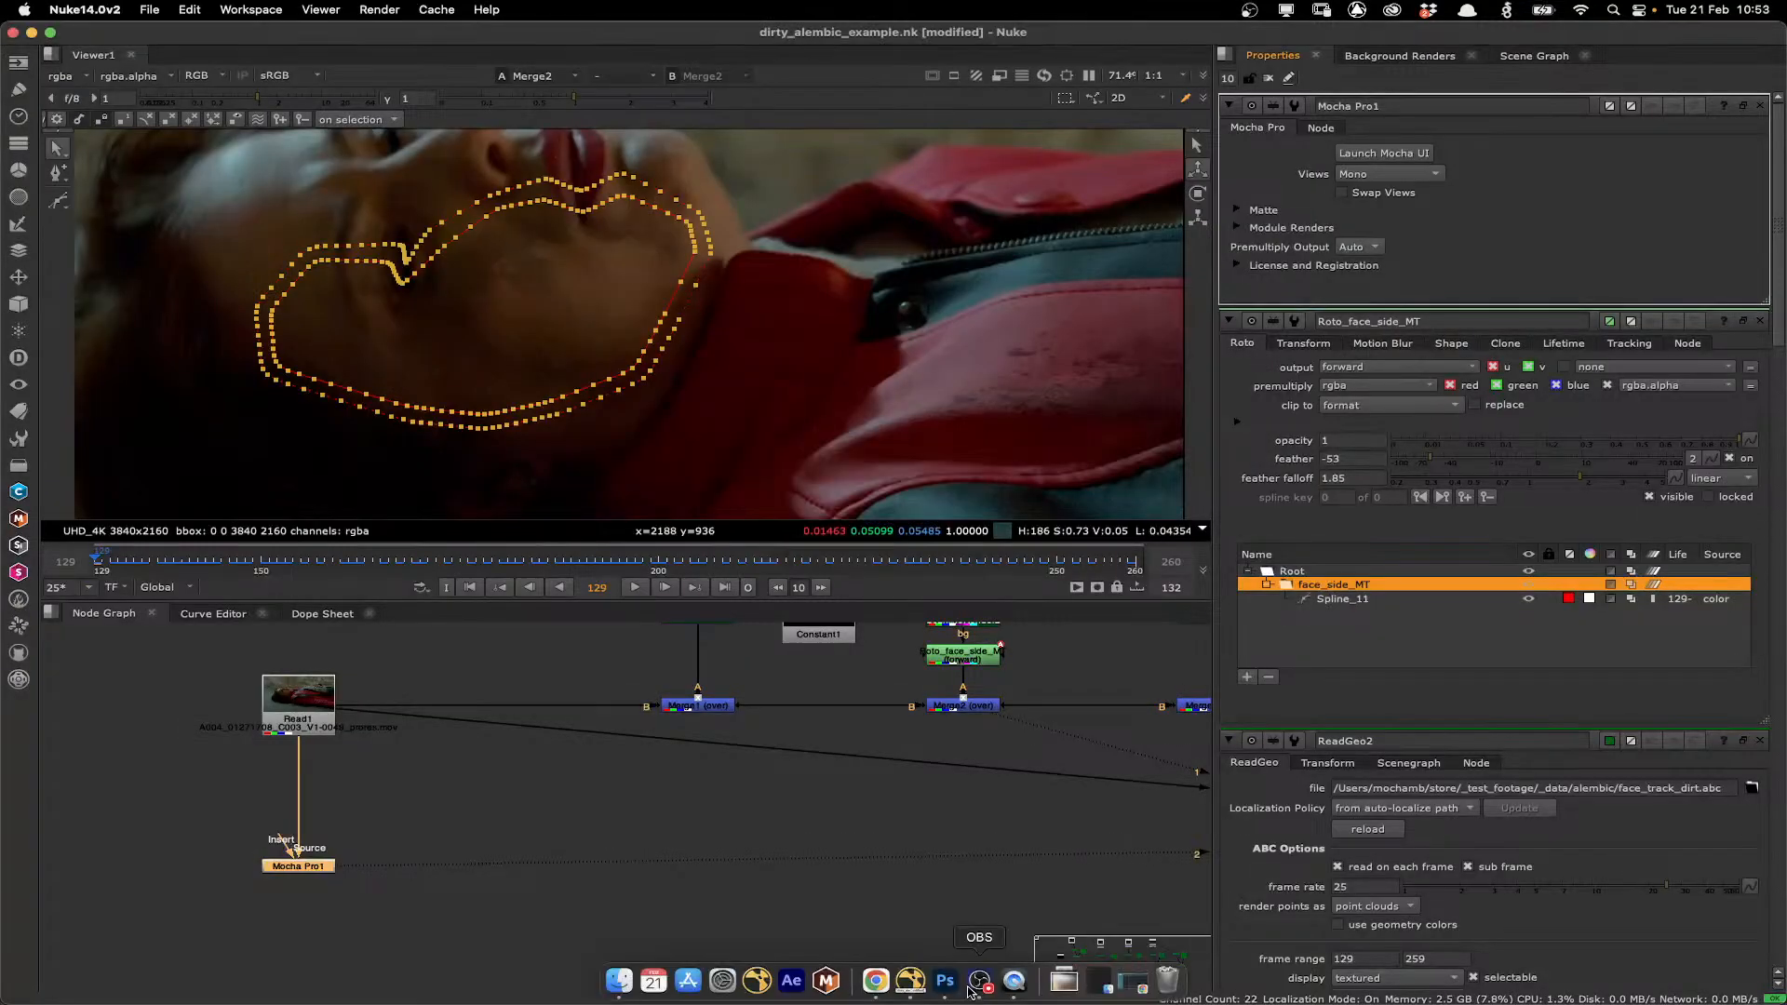
pyautogui.click(946, 982)
pyautogui.click(149, 14)
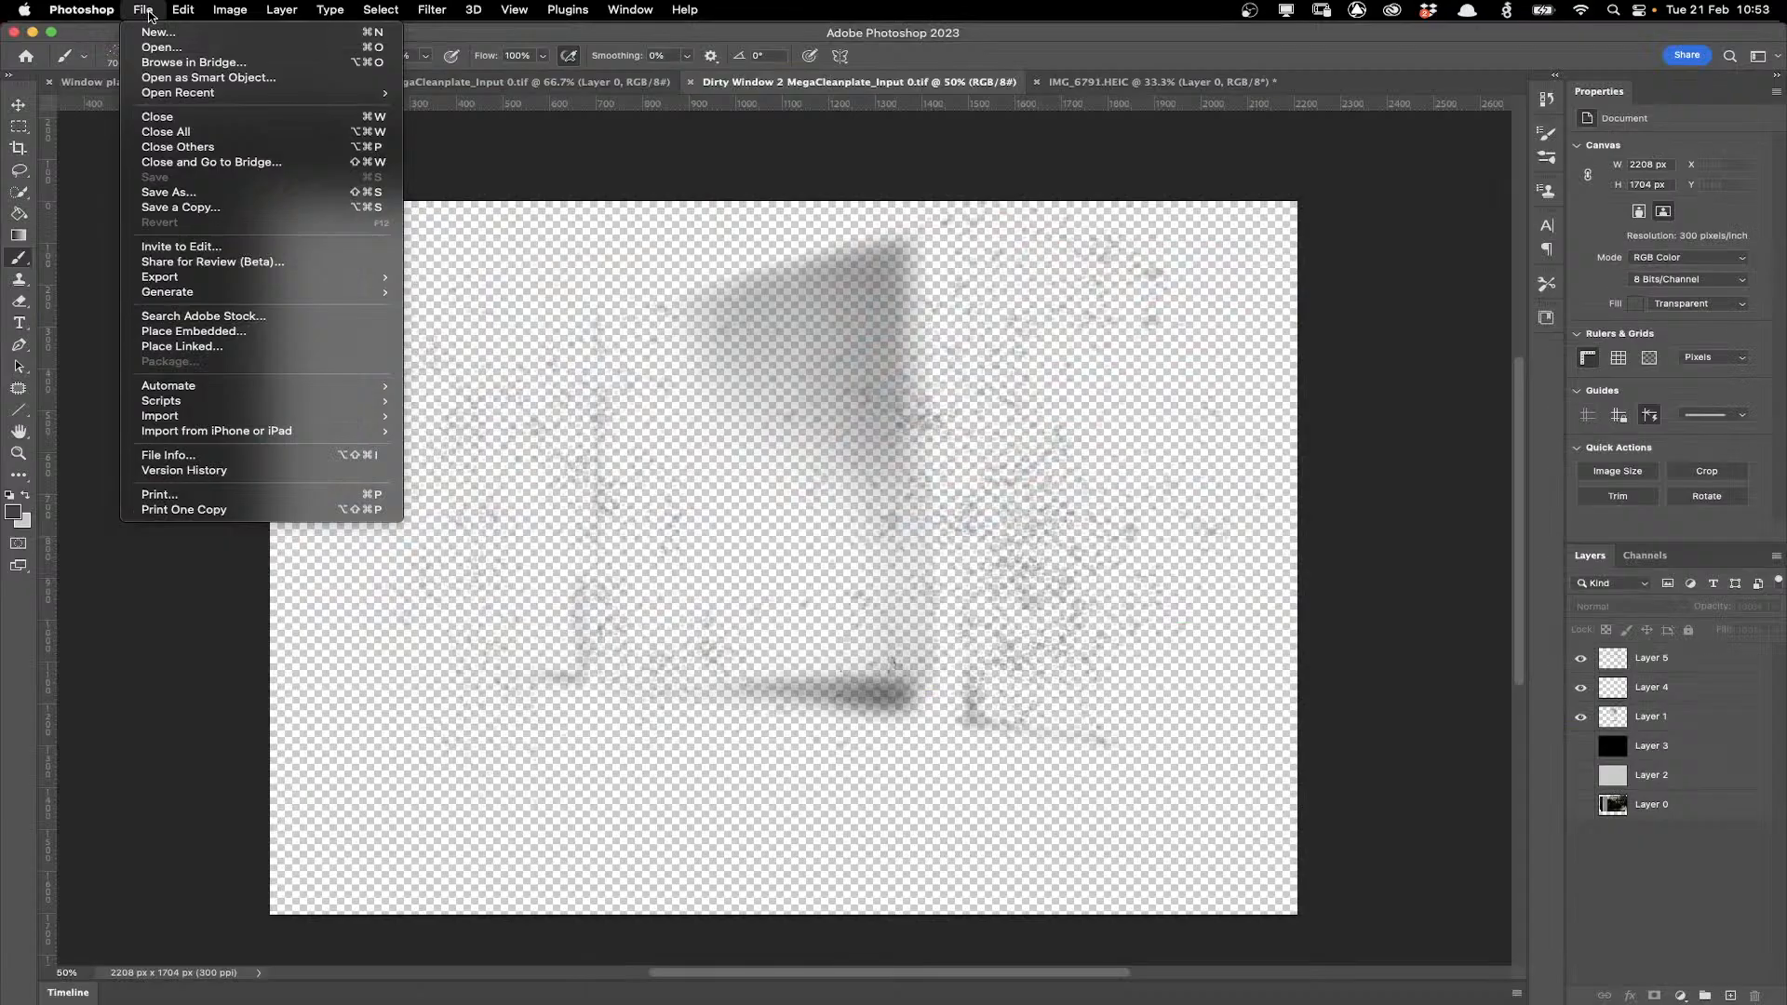
pyautogui.moveTo(156, 97)
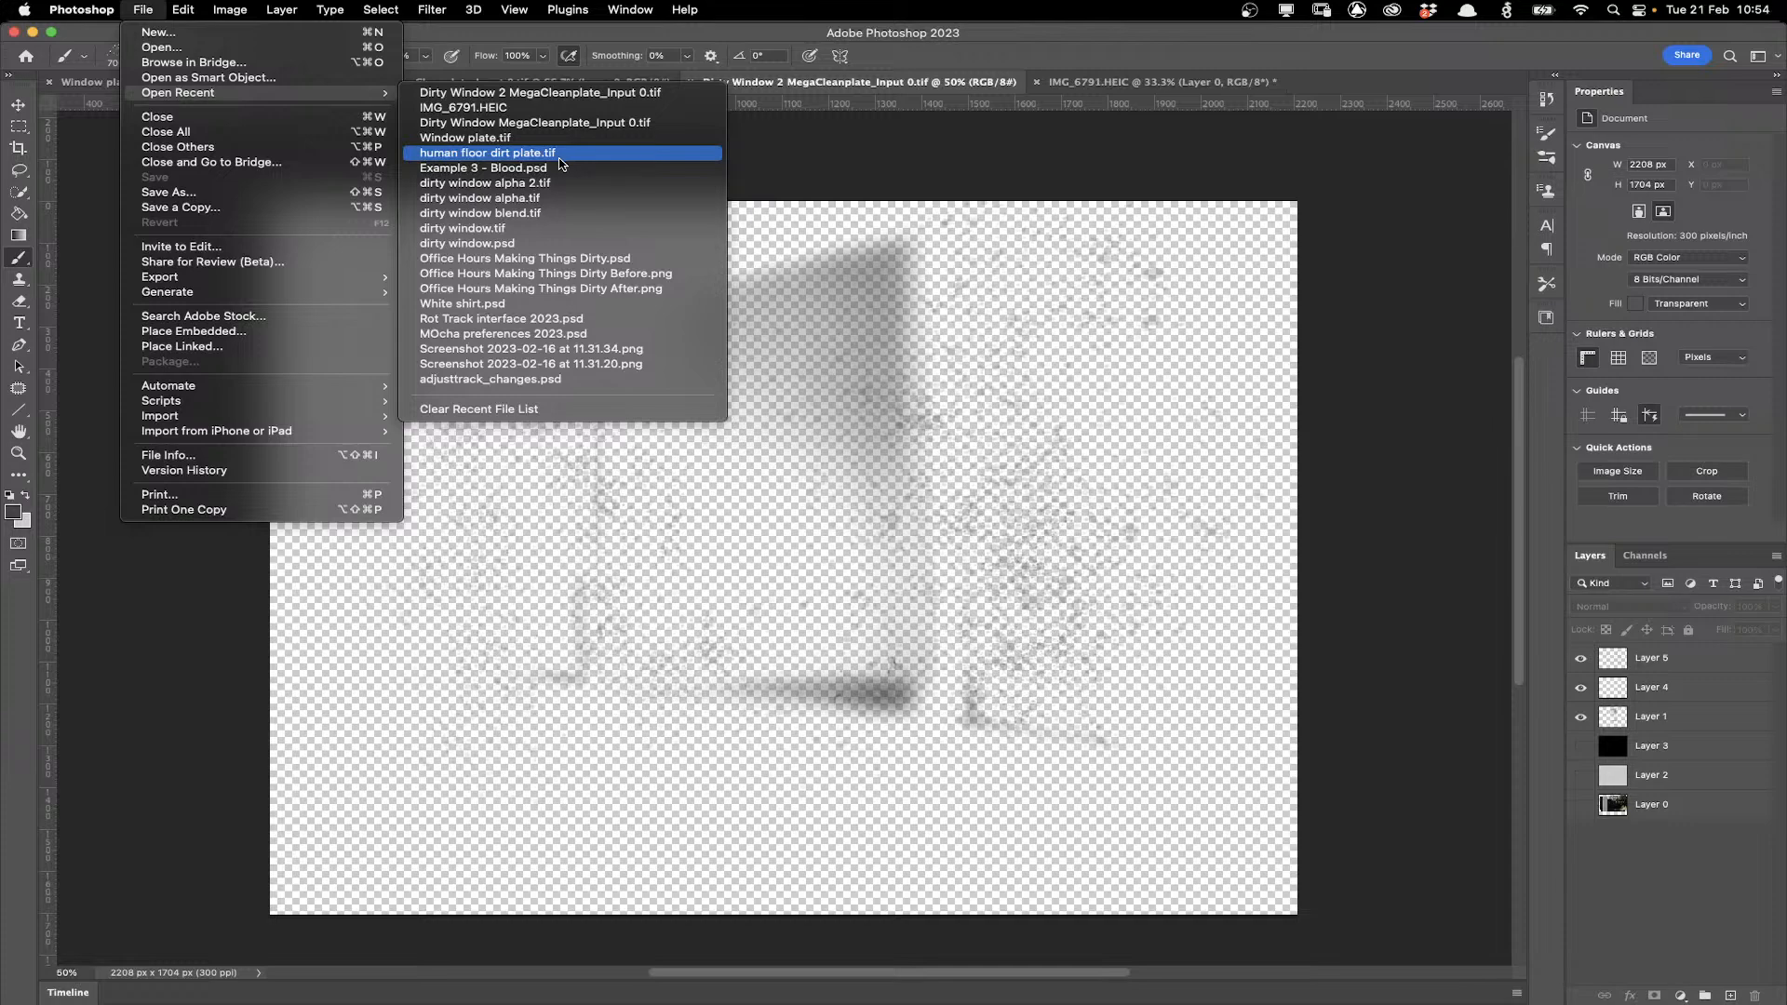
pyautogui.click(538, 154)
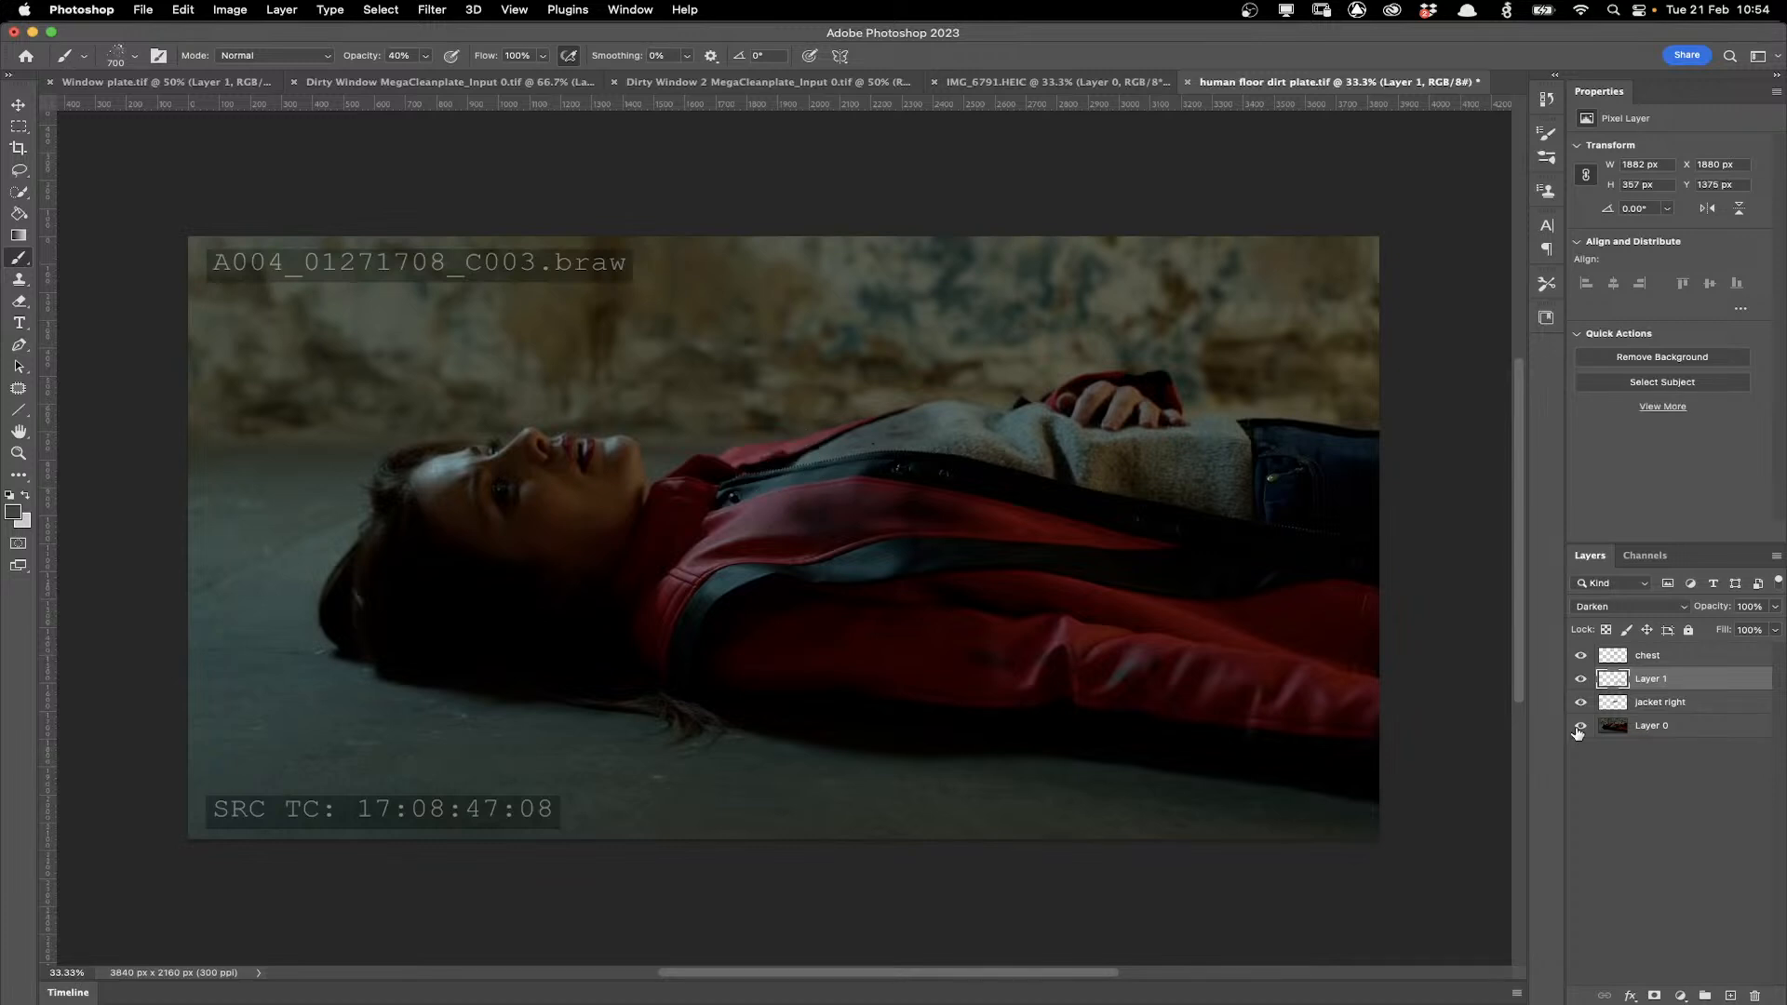
# Create a new layer, lasso a patch of the wall texture and try to copy it.
pyautogui.scroll(1, 1206, 687)
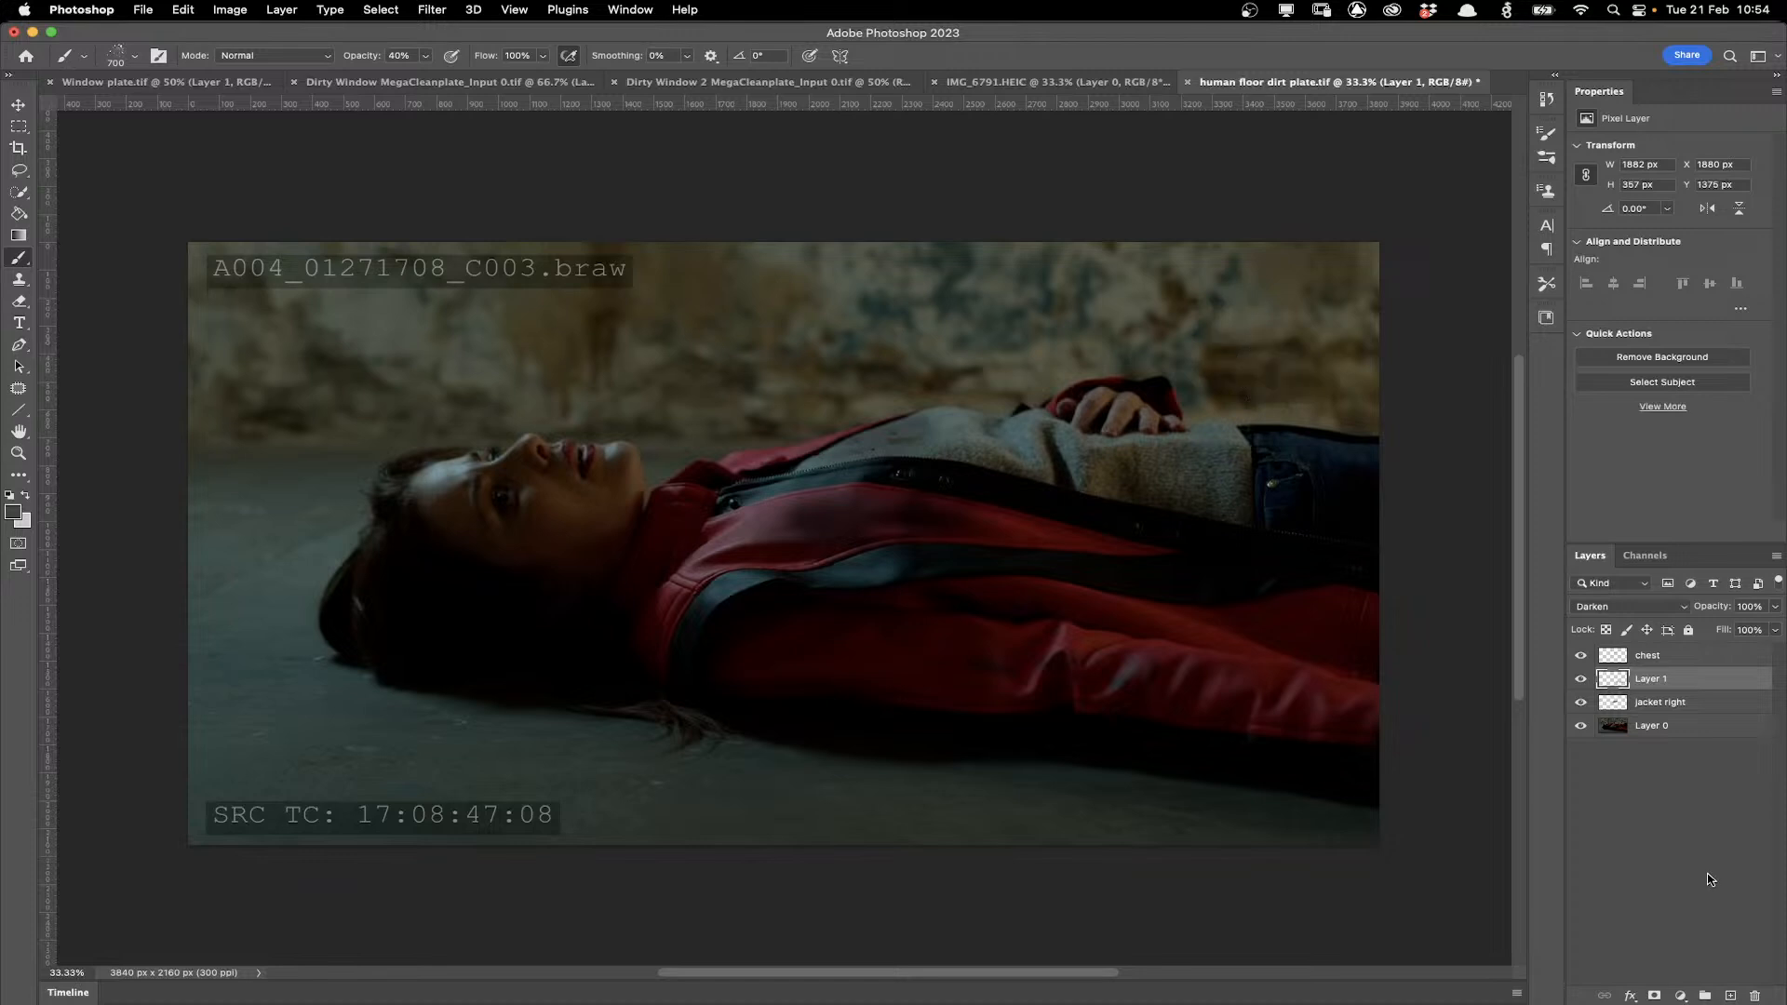
pyautogui.press('super+shift+alt+n')
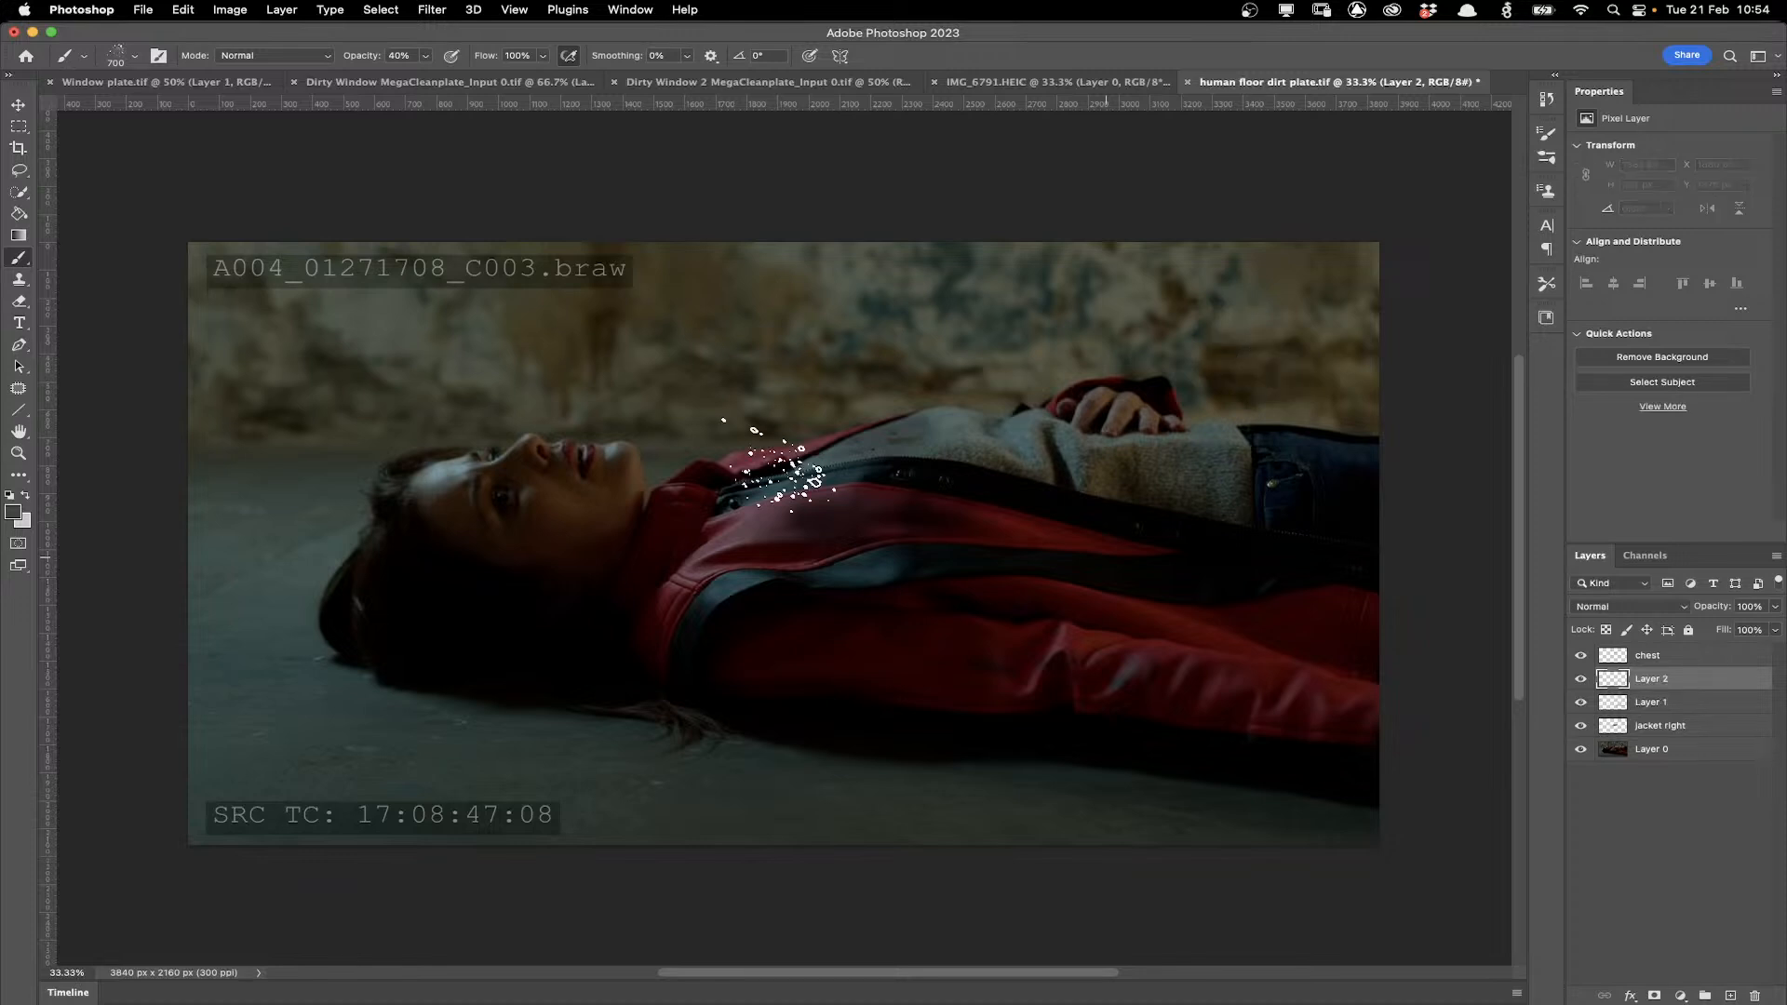
pyautogui.press('l')
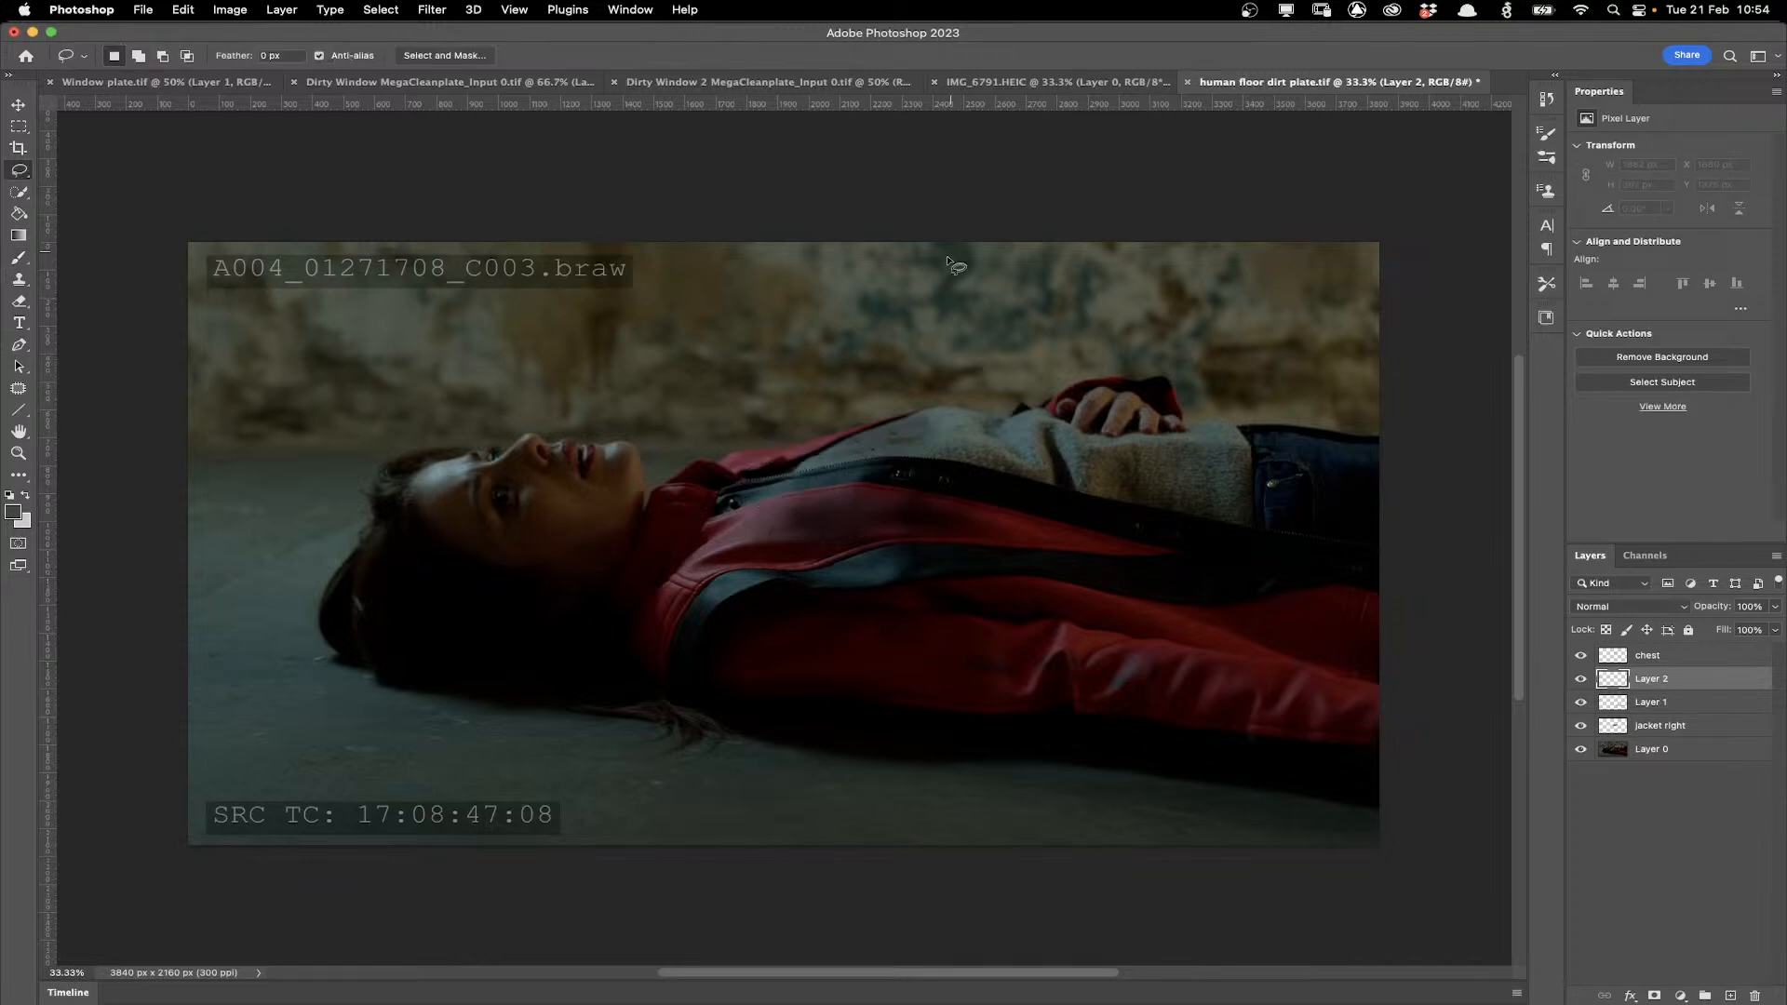
pyautogui.moveTo(947, 262); pyautogui.dragTo(876, 252)
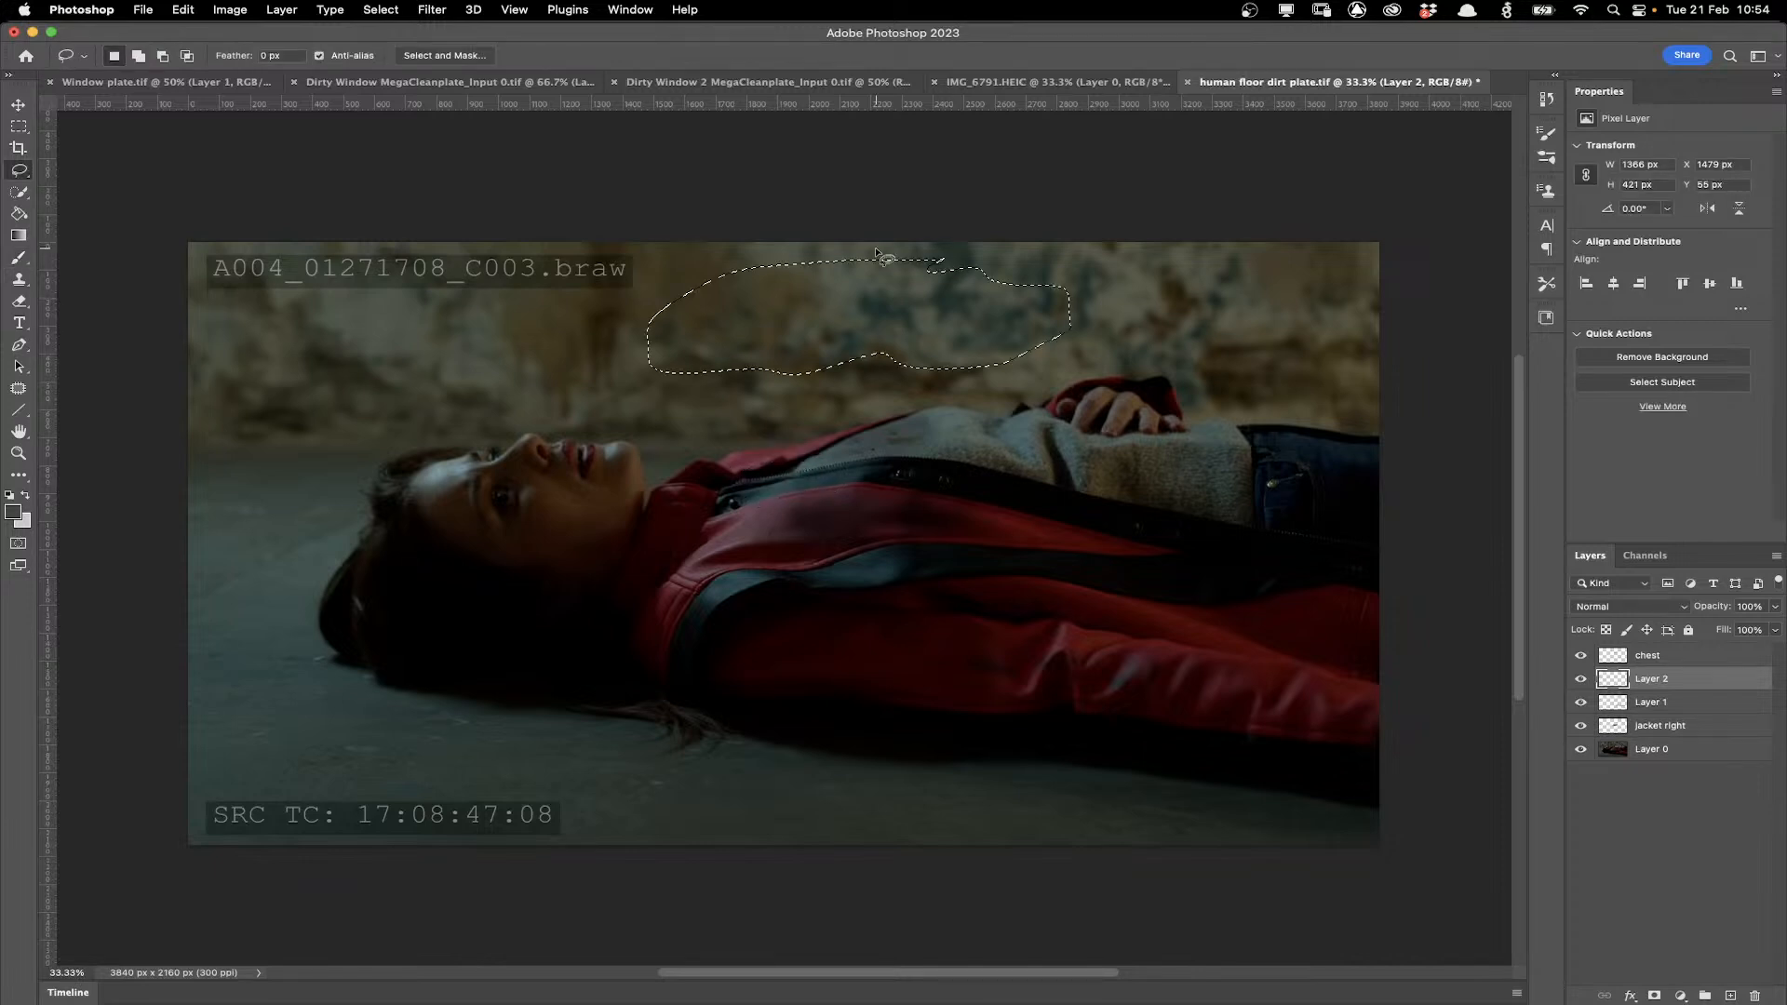
pyautogui.press('super+c')
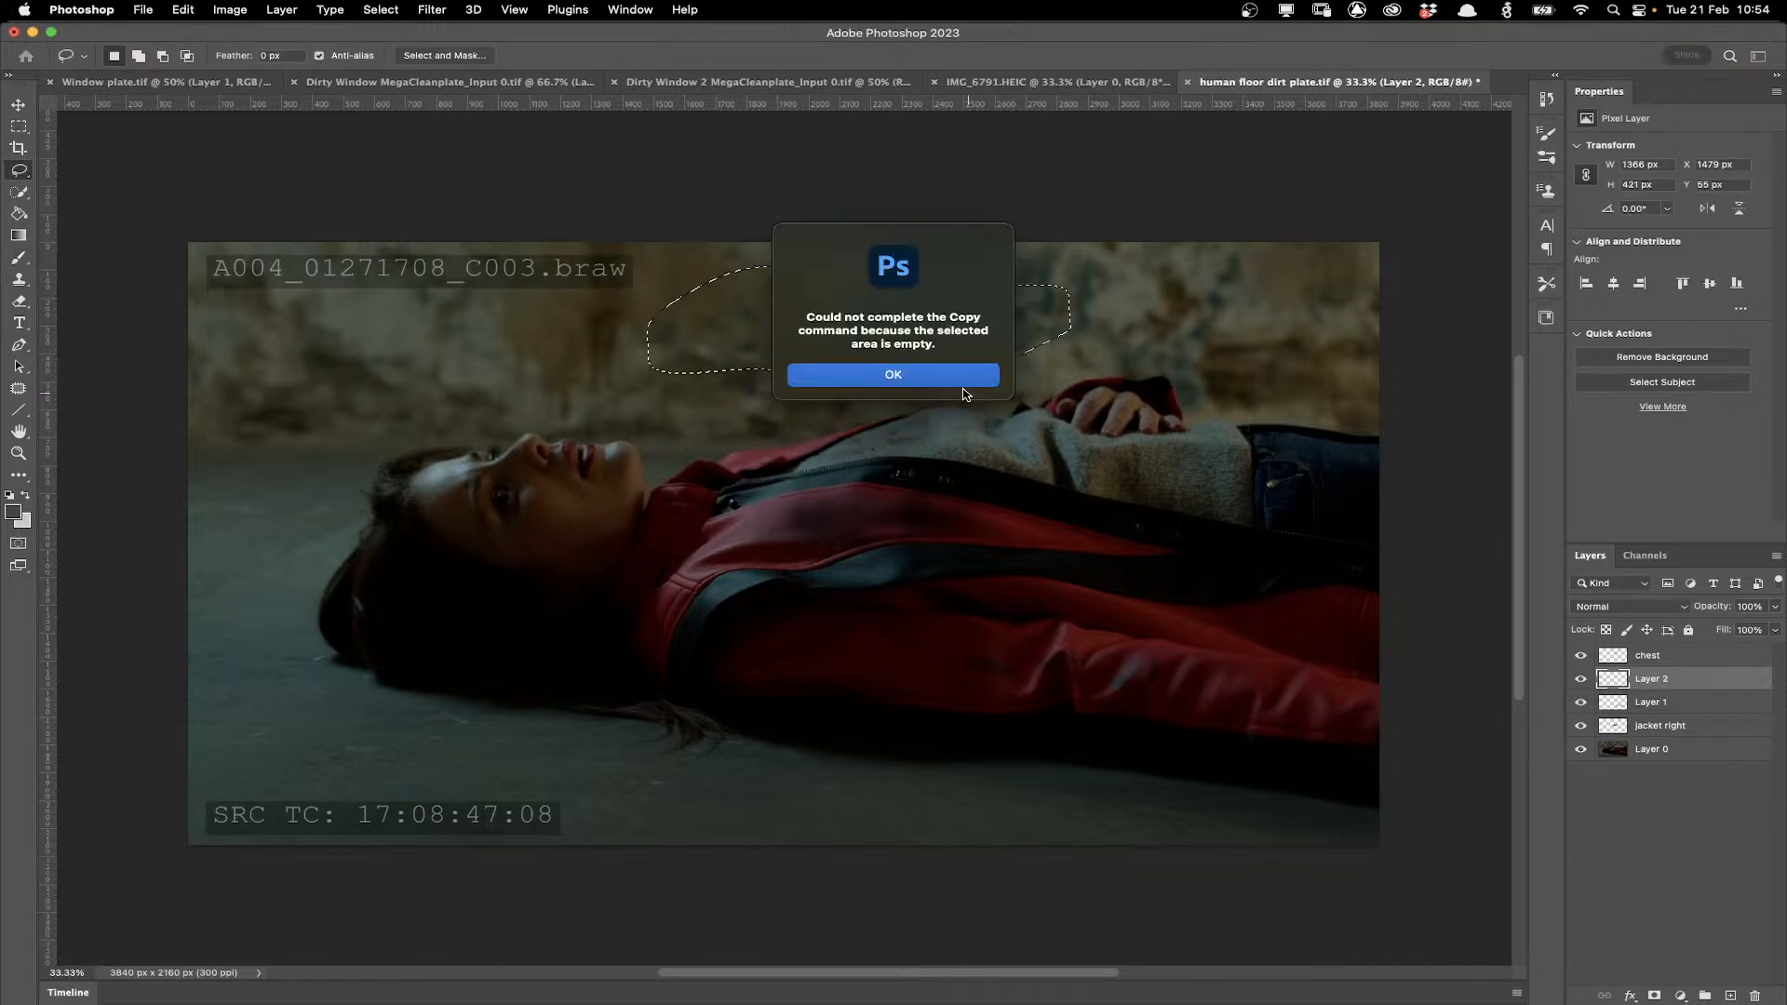
pyautogui.click(962, 380)
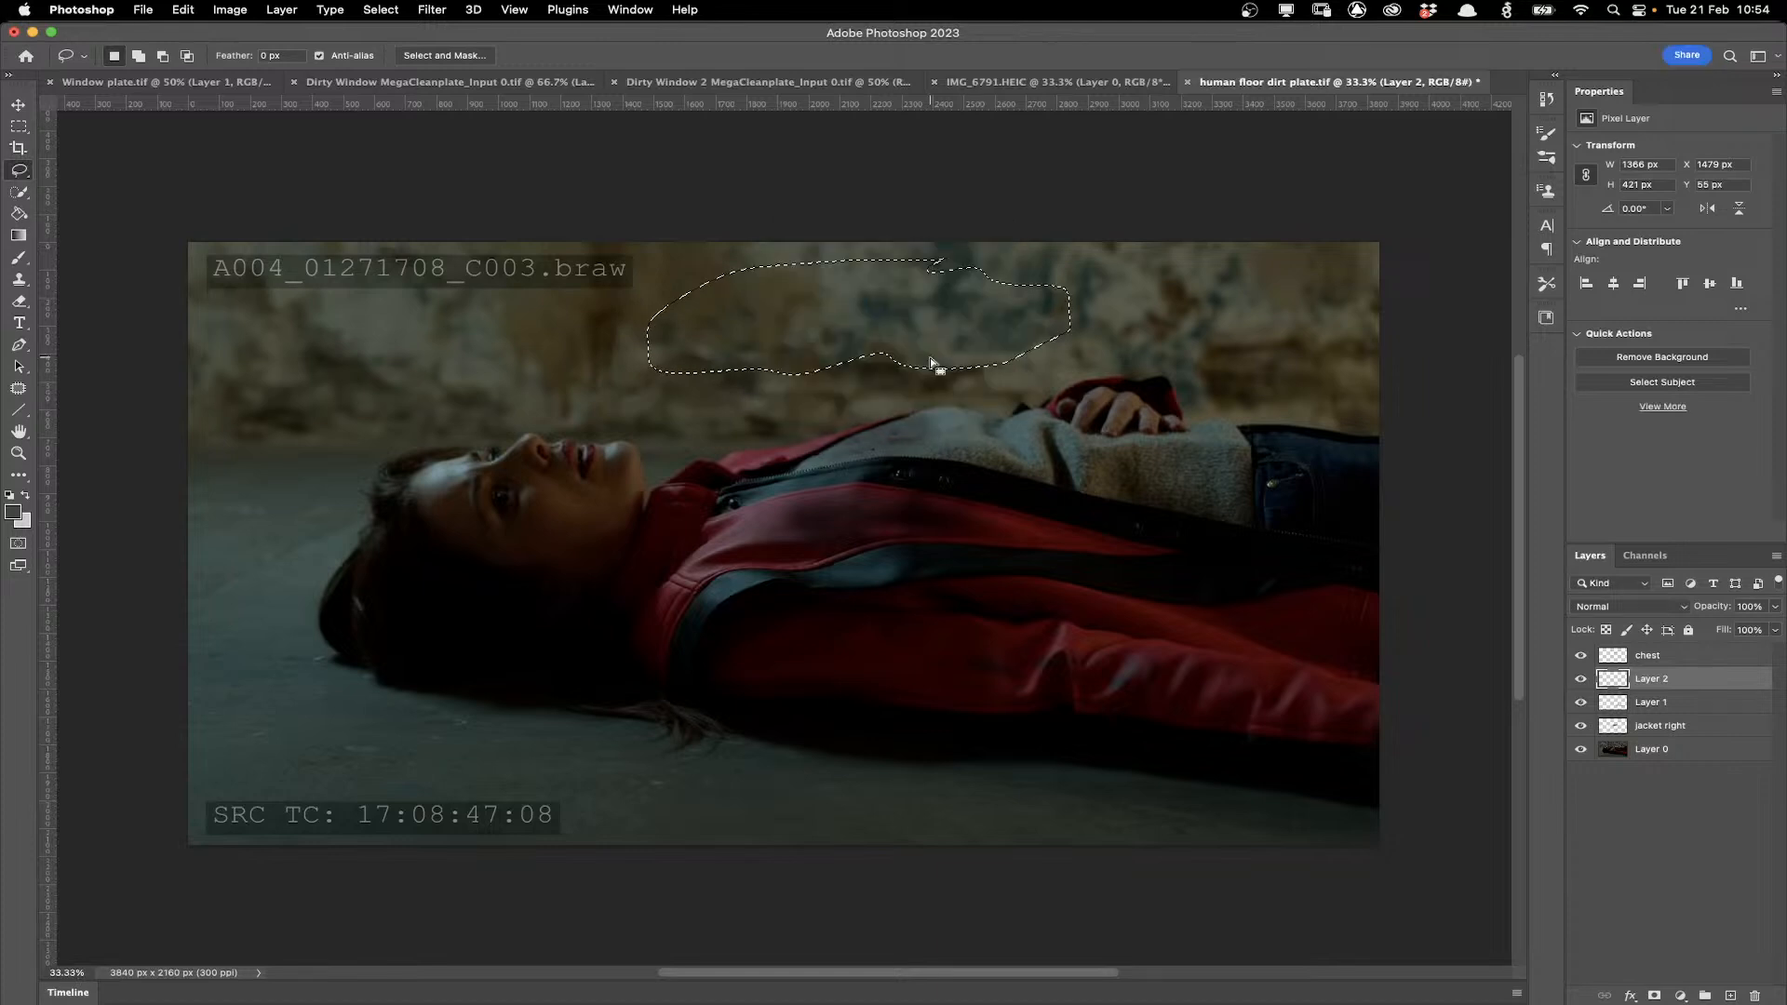
# Paste the wall patch, move it down onto the jacket, then delete Layer 2.
pyautogui.press('super+v')
pyautogui.press('v')
pyautogui.moveTo(913, 309); pyautogui.dragTo(1021, 700)
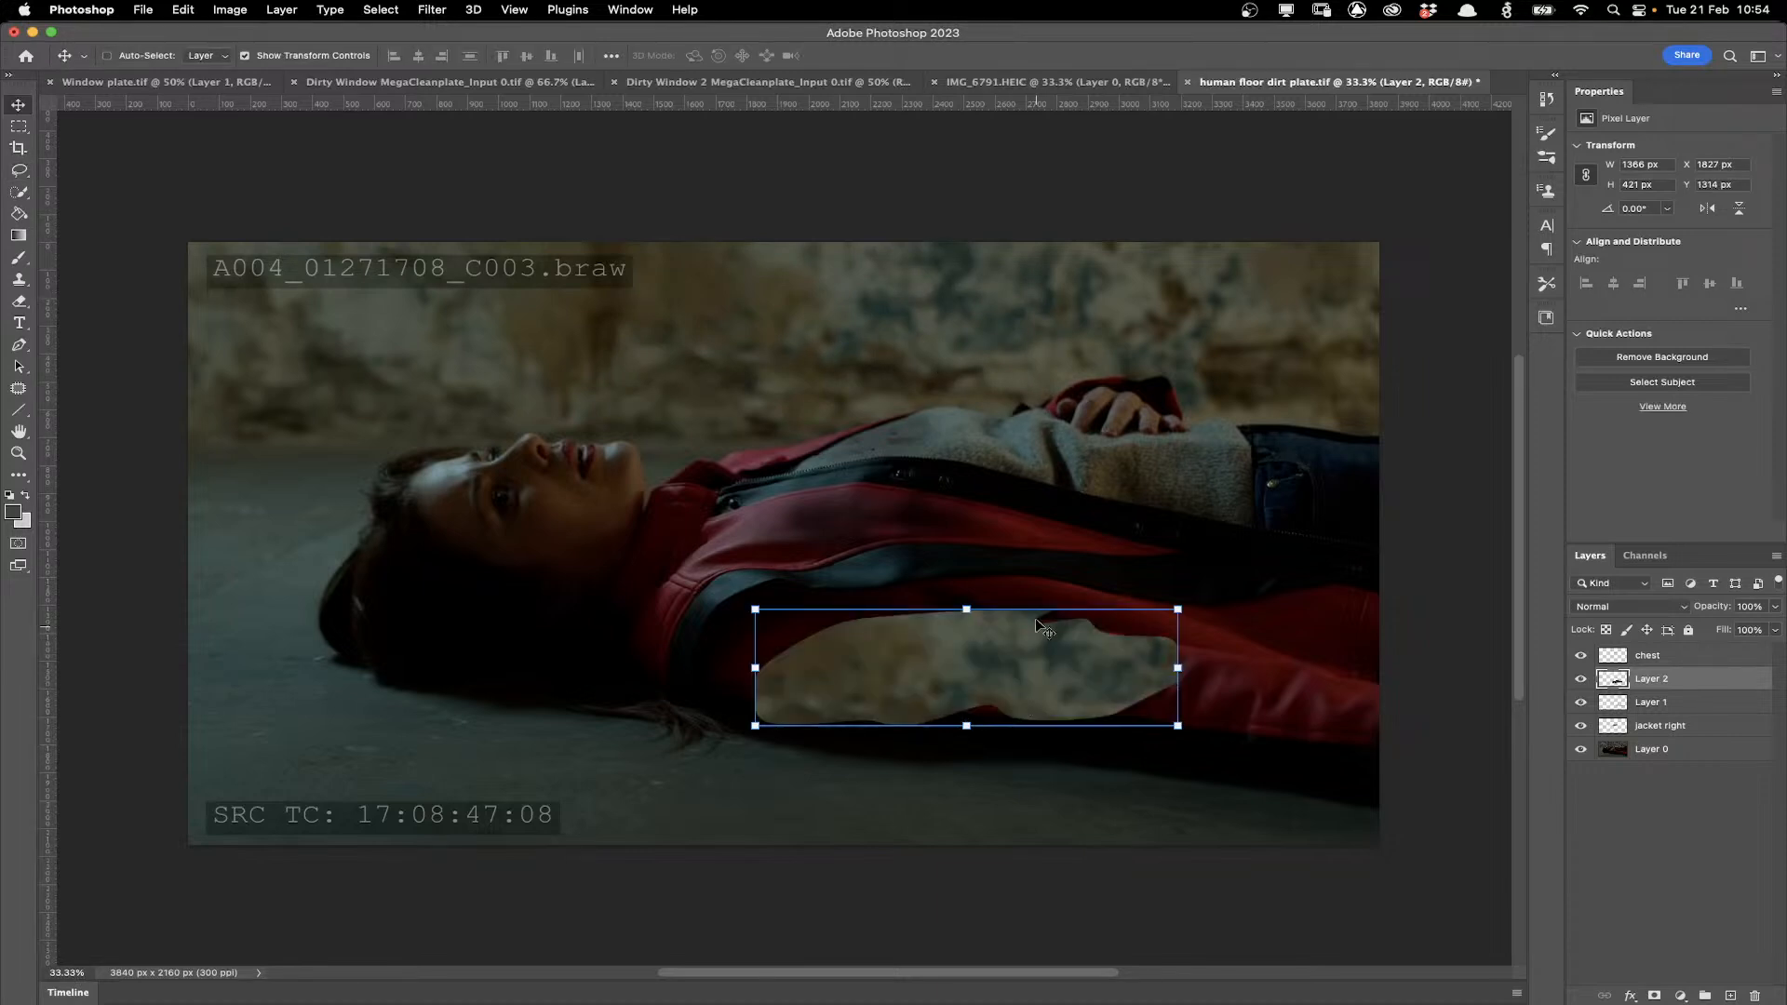
pyautogui.click(1755, 996)
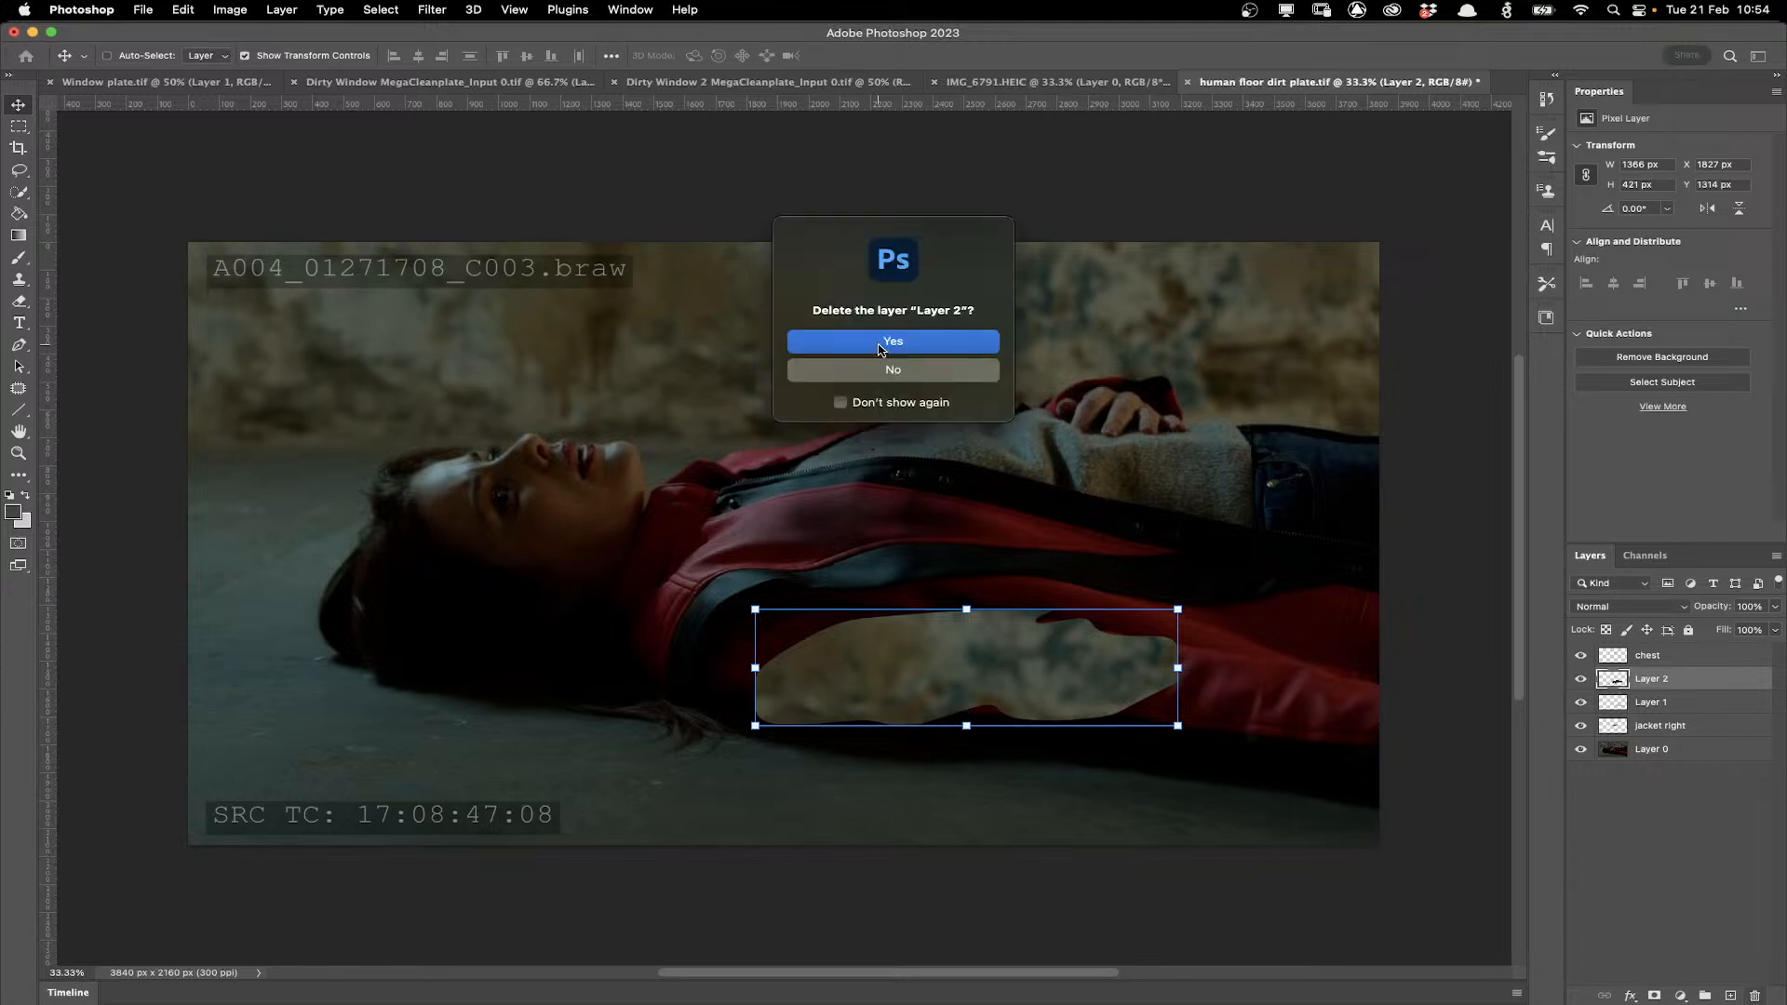
pyautogui.click(880, 344)
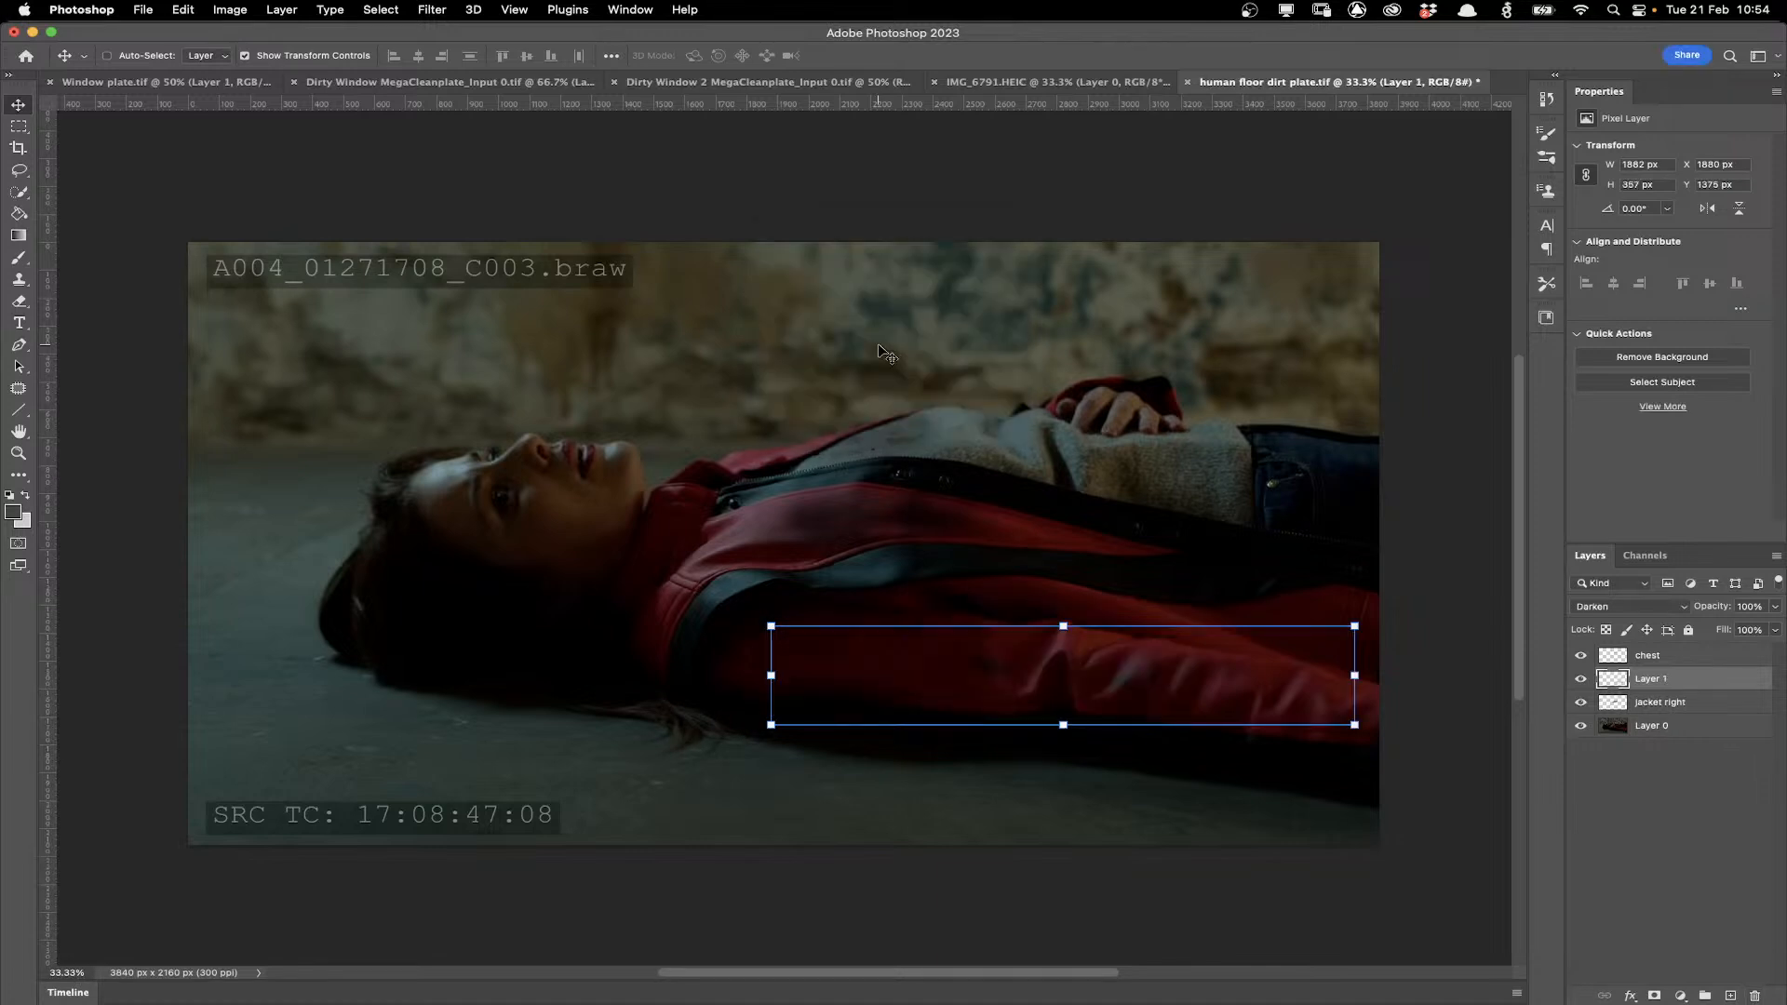
# Hide the background plate layer to inspect the painted dirt layers on their own.
pyautogui.click(14, 126)
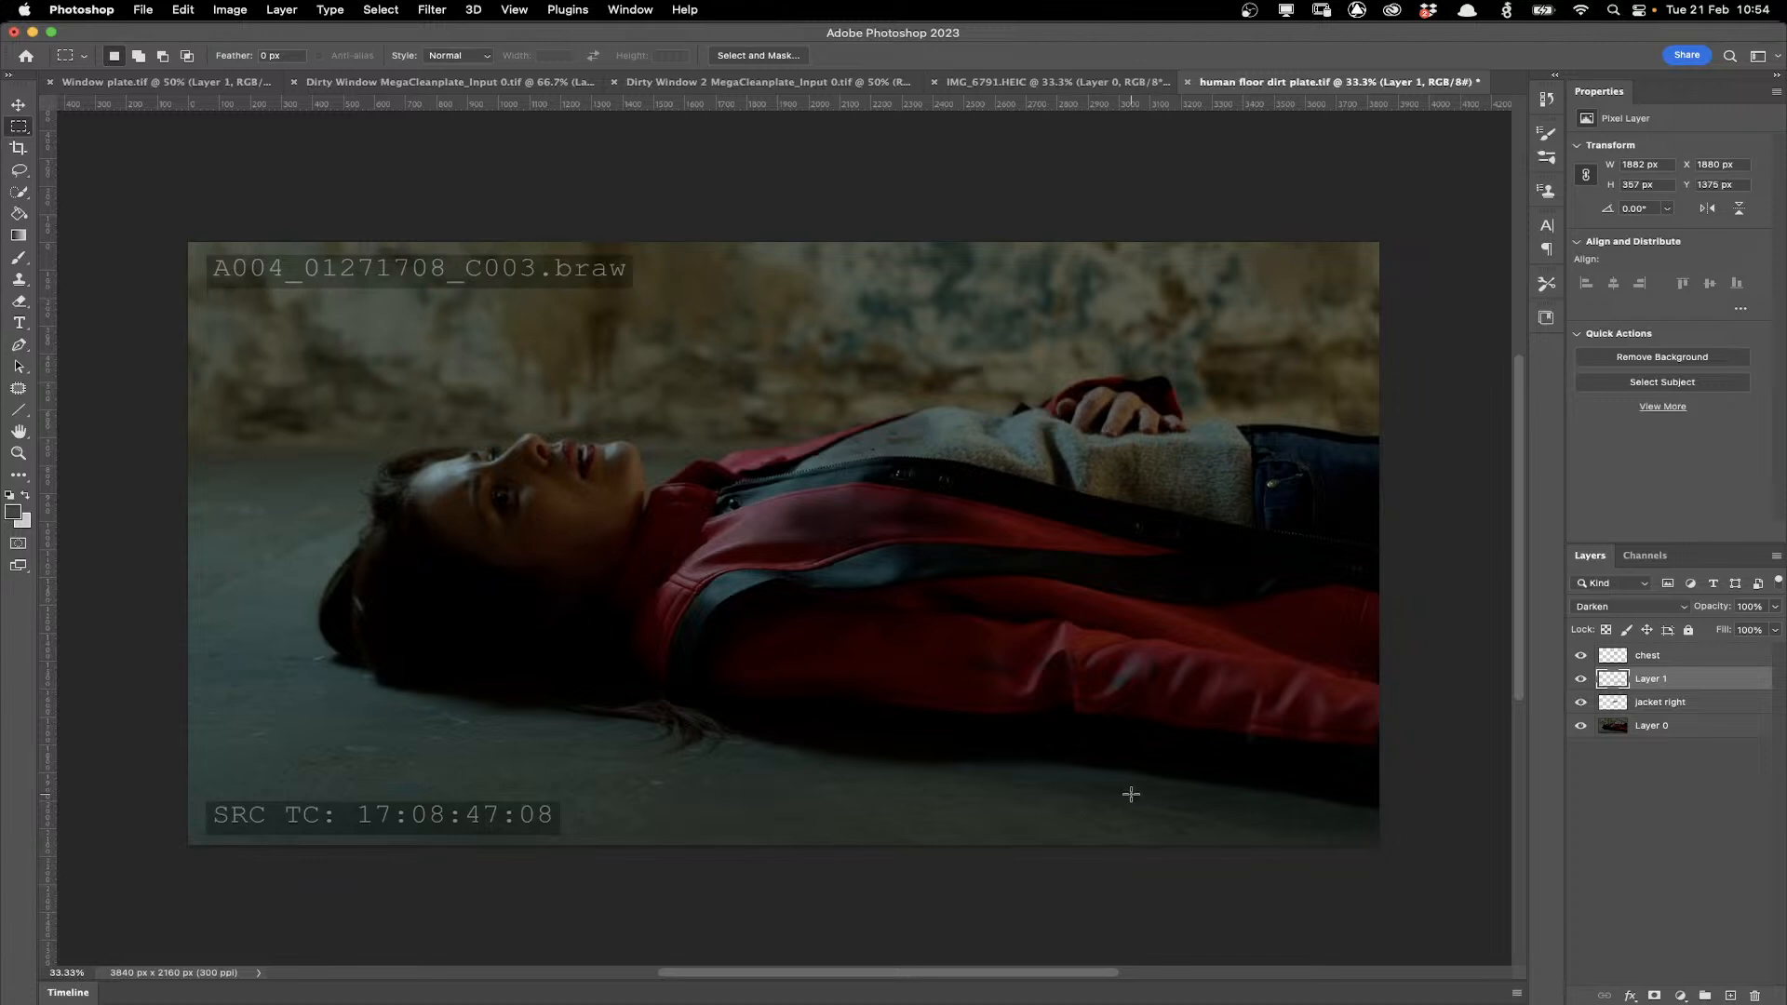
pyautogui.click(1582, 657)
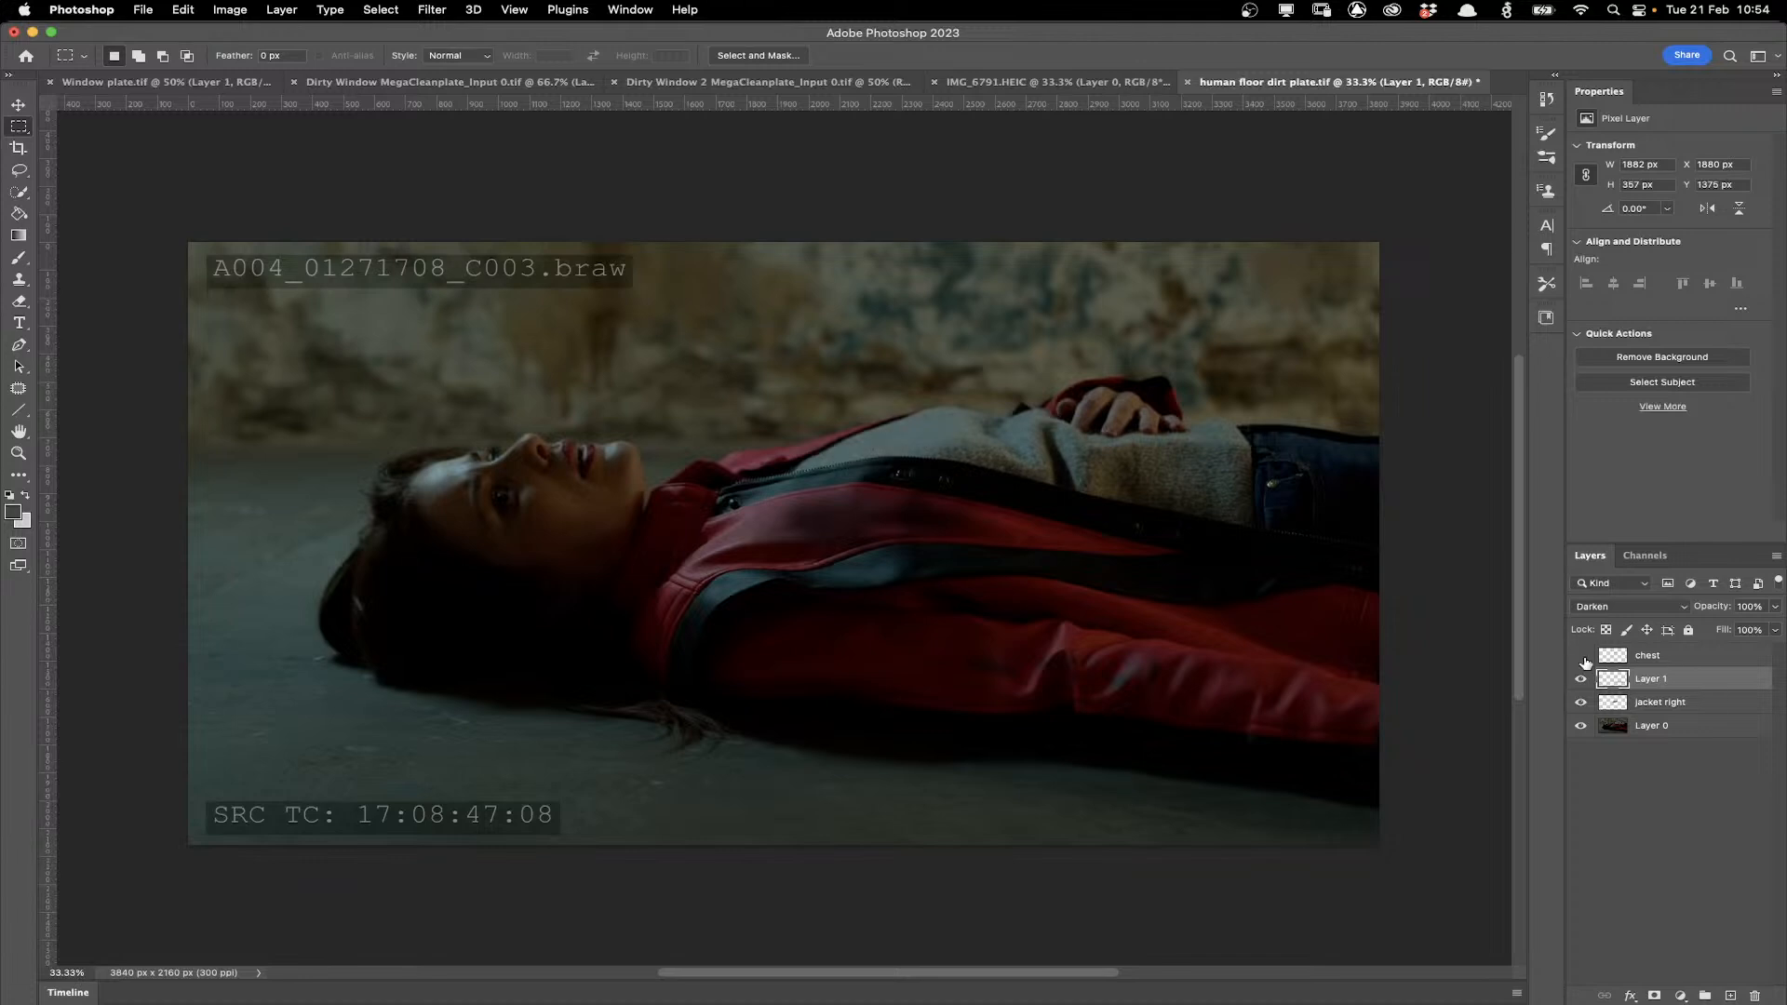
pyautogui.click(1583, 657)
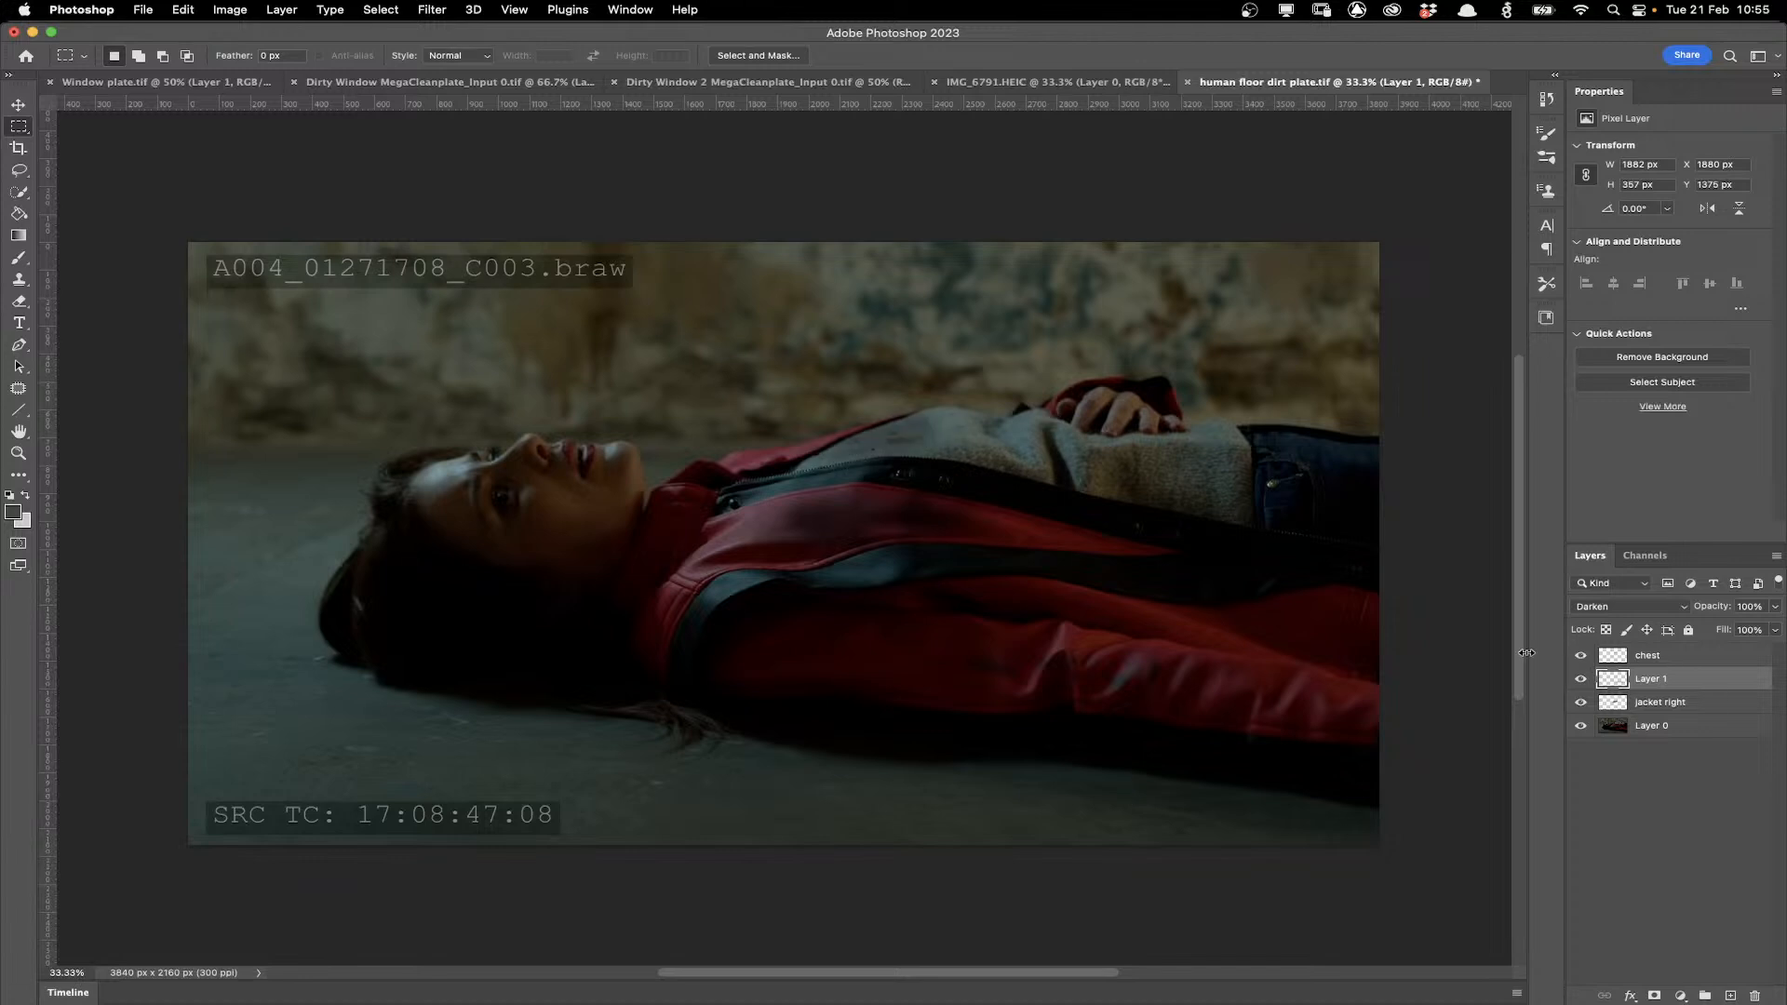
pyautogui.moveTo(1581, 703); pyautogui.dragTo(1581, 681)
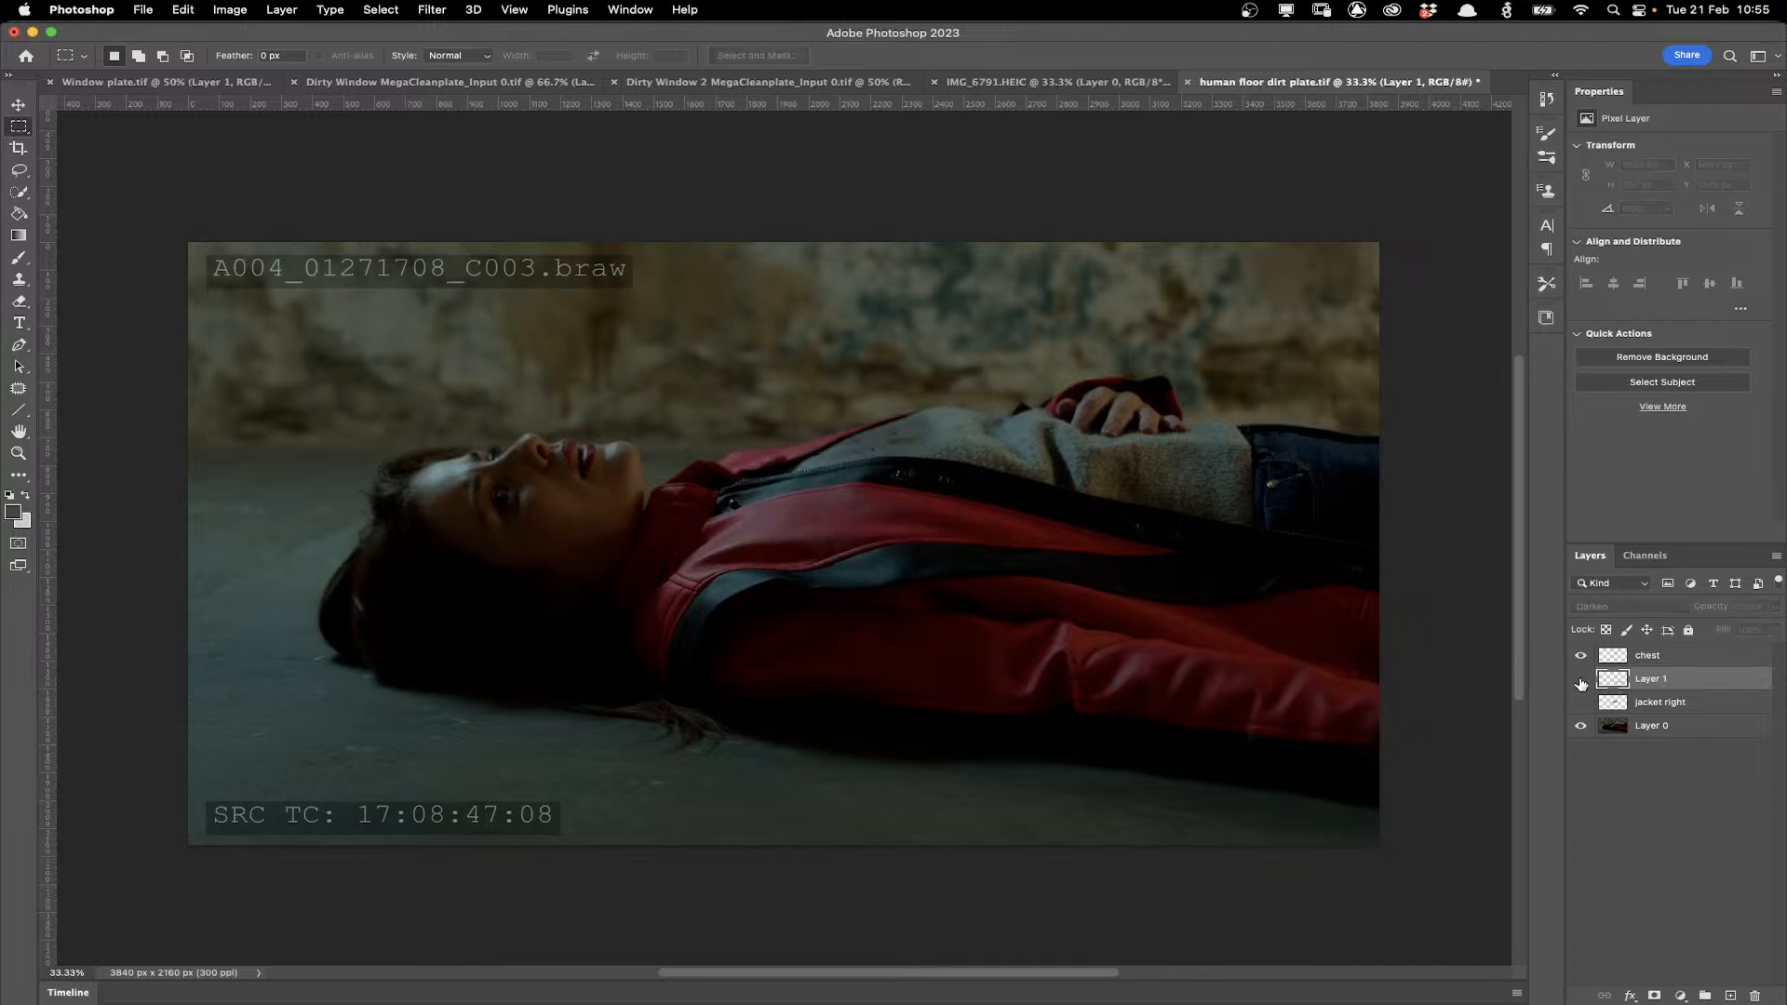
pyautogui.click(1580, 681)
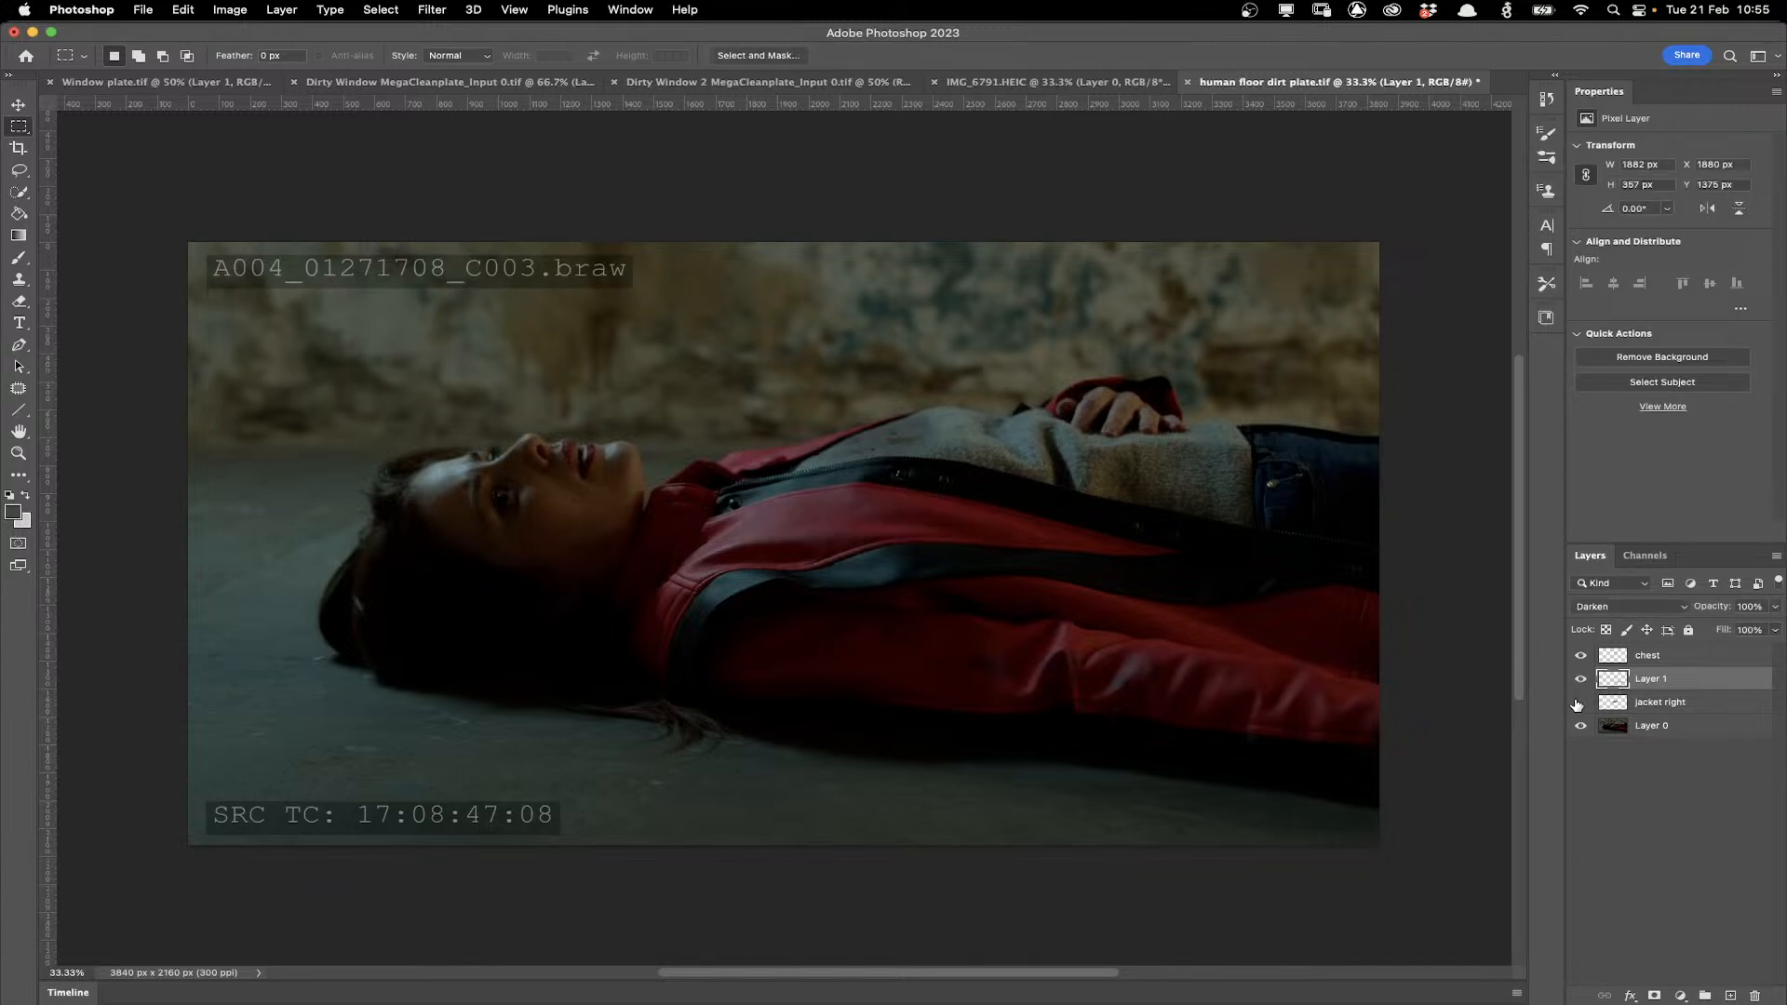
pyautogui.click(1579, 702)
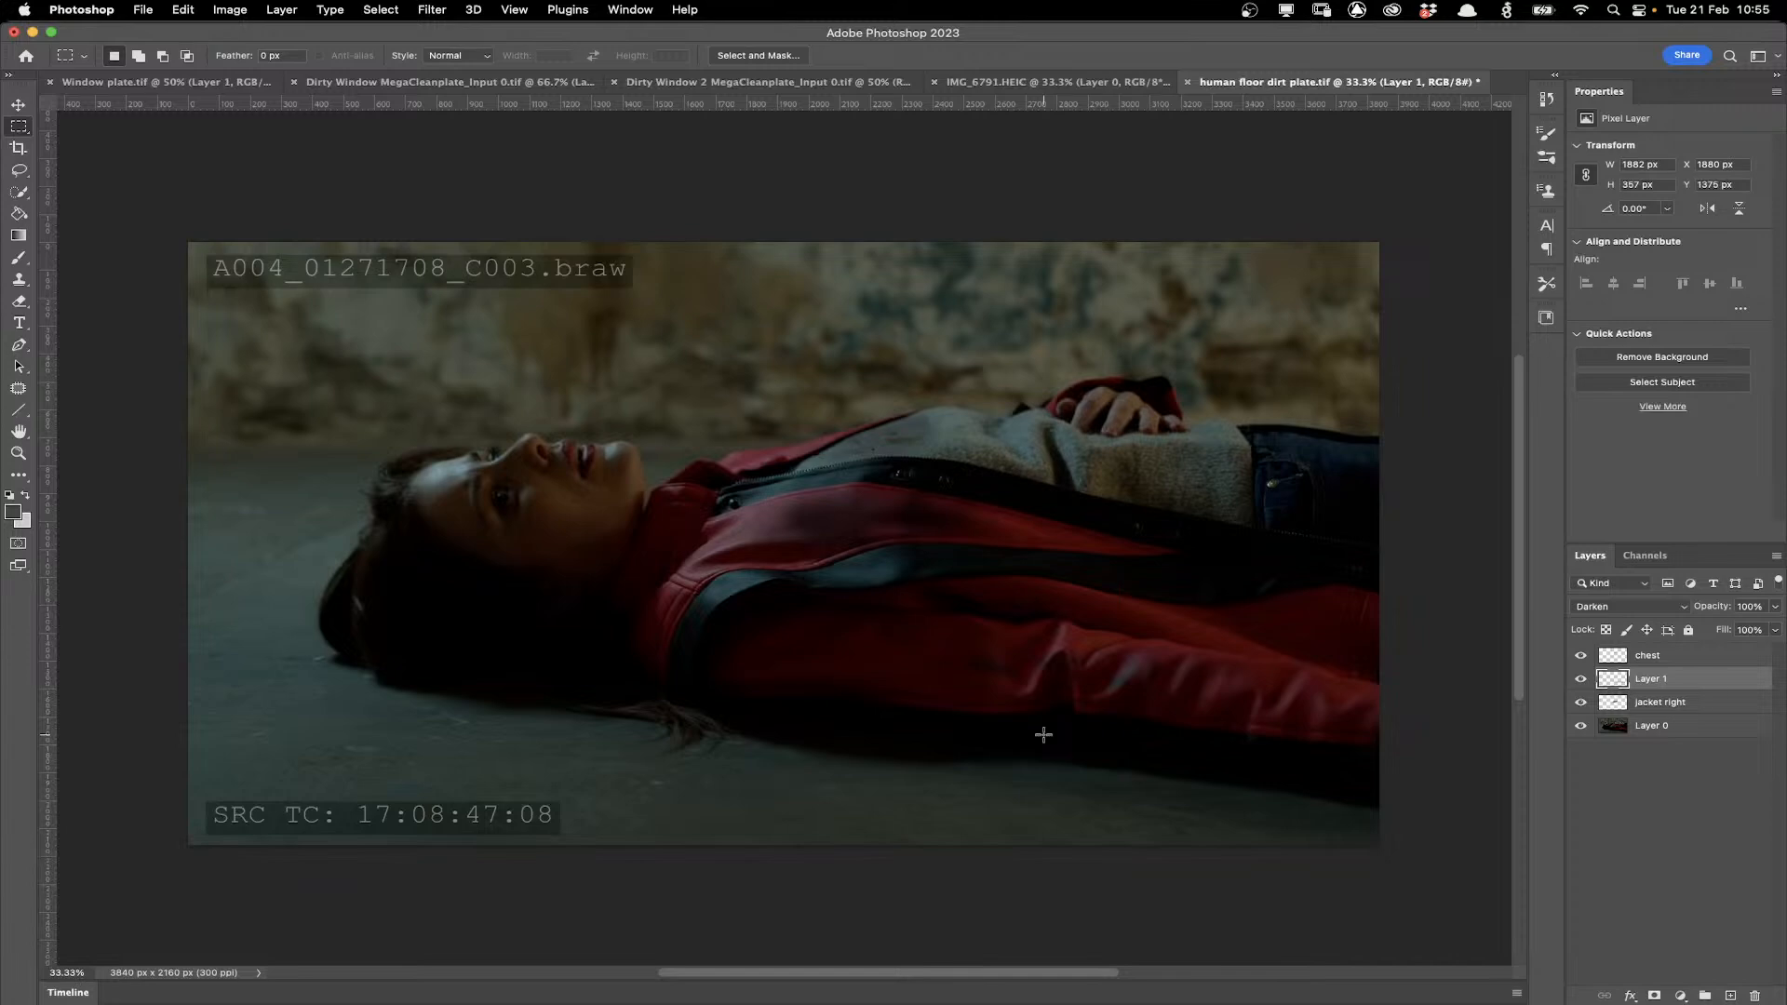
pyautogui.click(1580, 726)
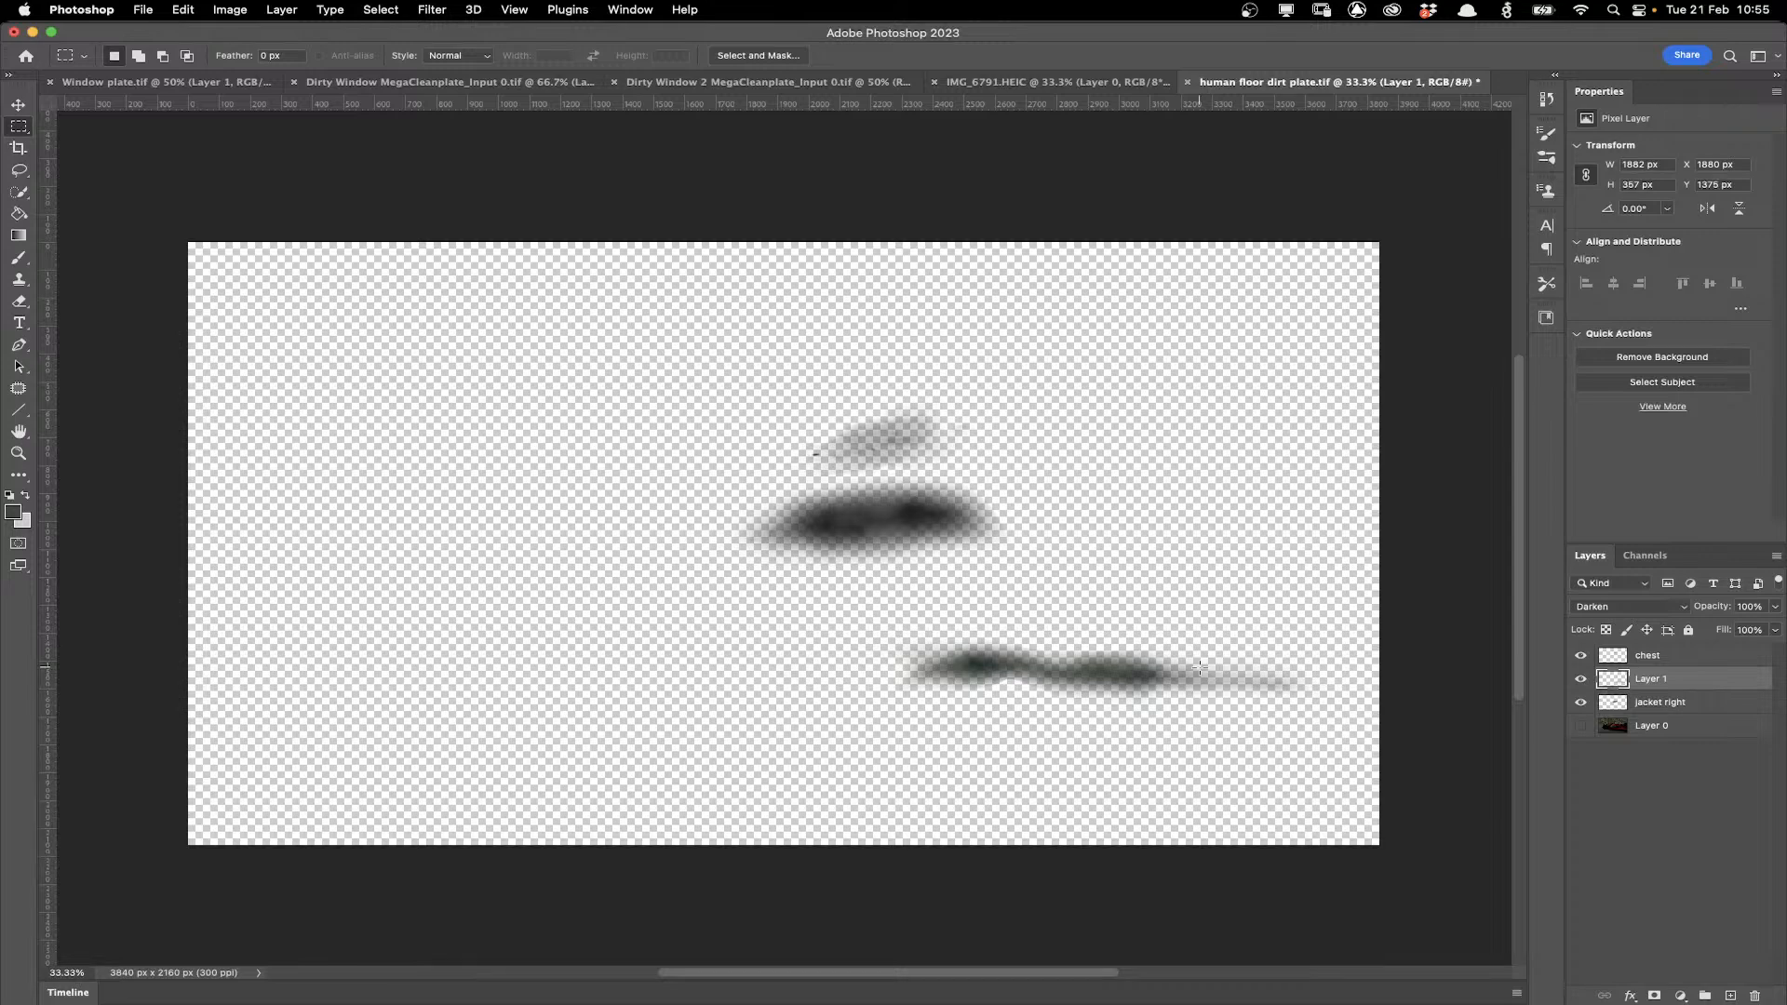
# Switch to Nuke and view the third branch's Merge node in the viewer.
pyautogui.moveTo(759, 989)
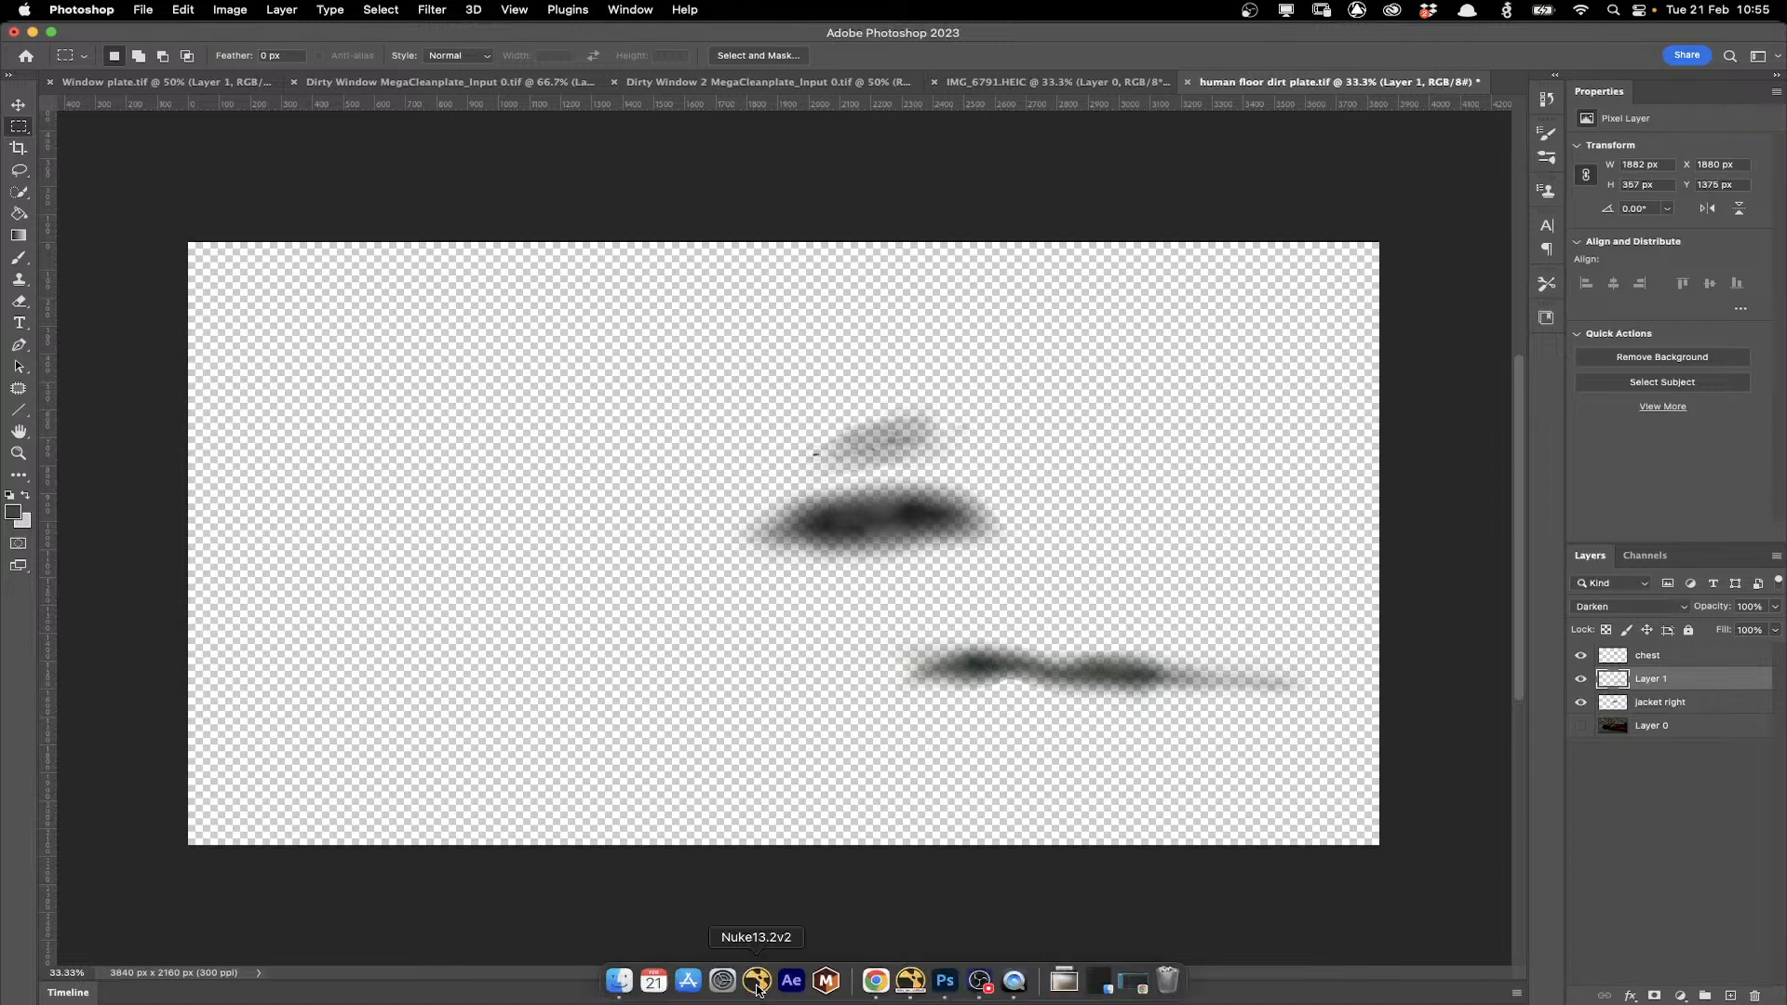
pyautogui.click(757, 982)
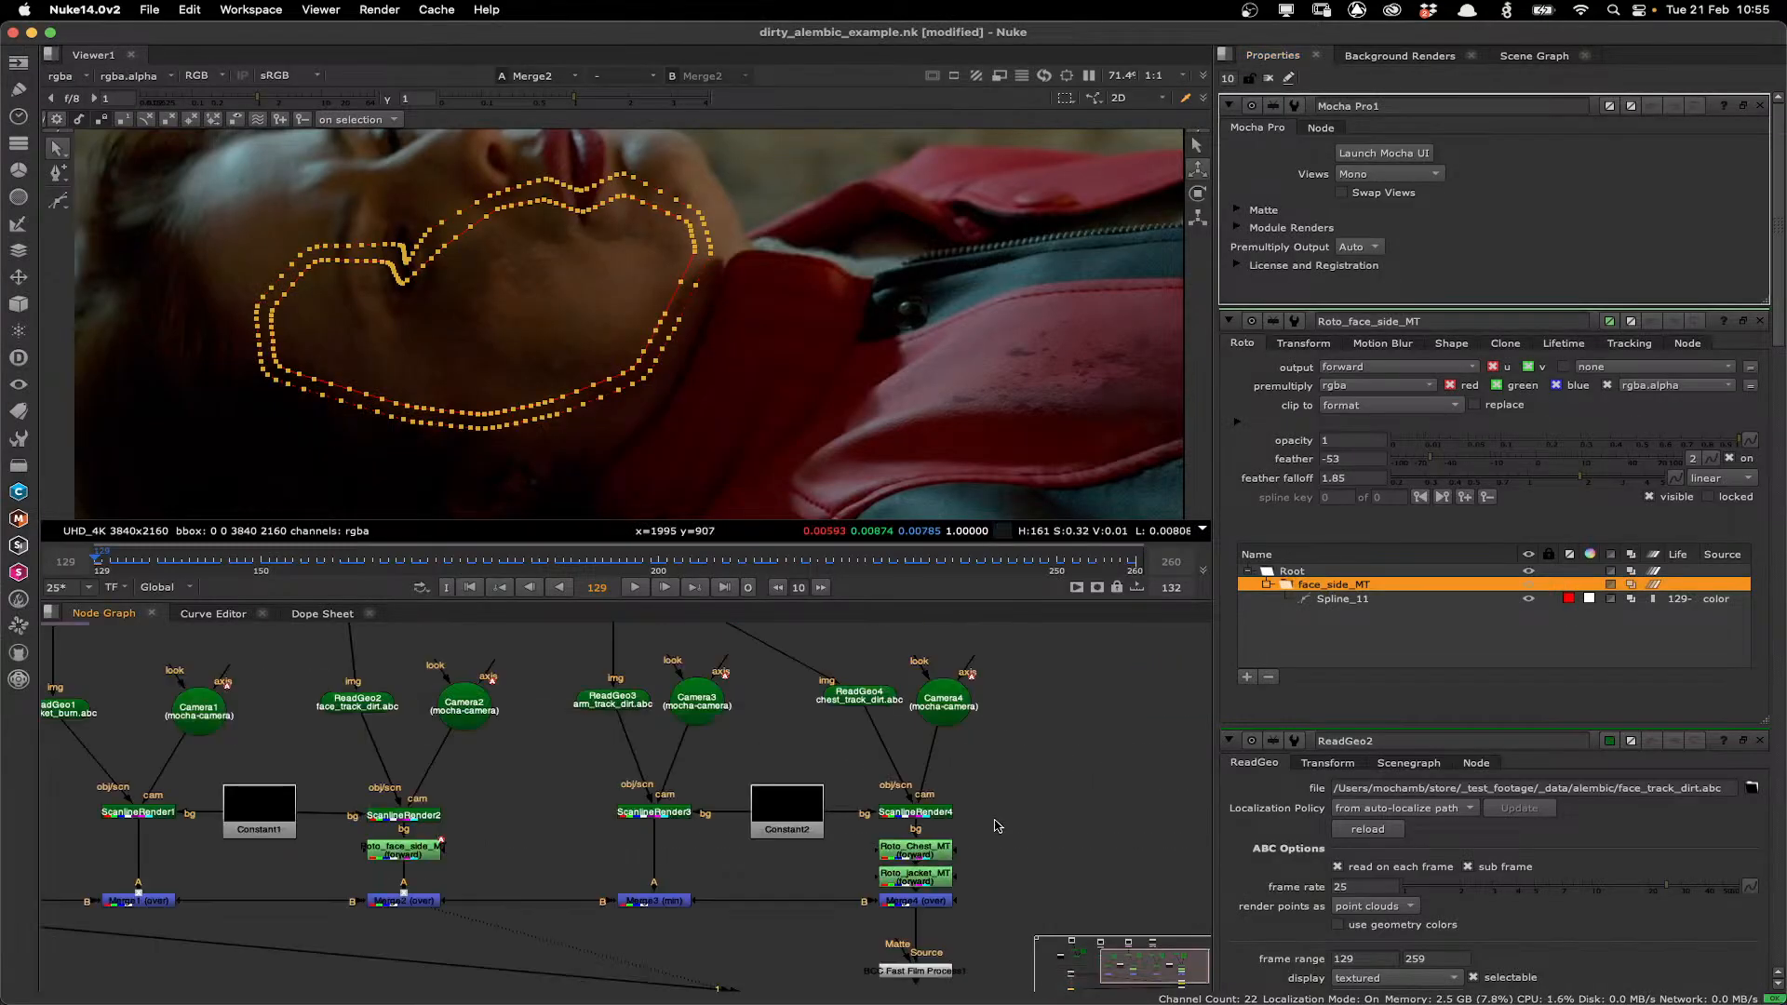
pyautogui.scroll(-3, 934, 772)
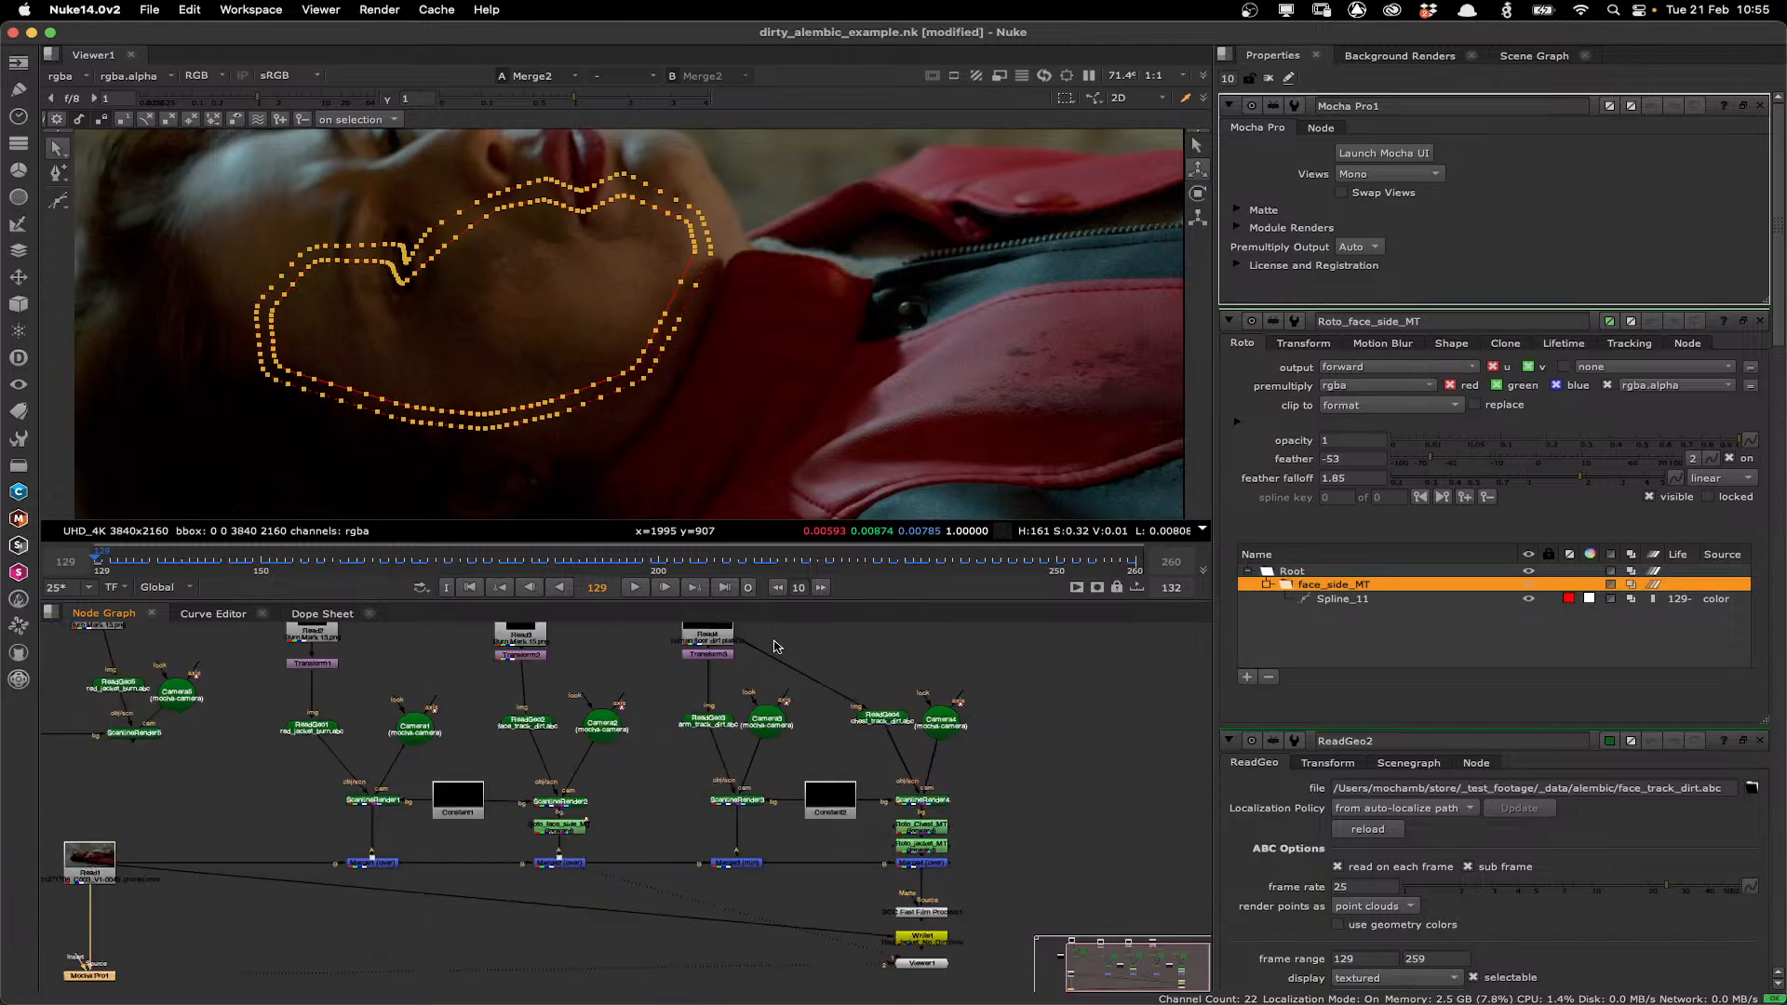
pyautogui.click(721, 637)
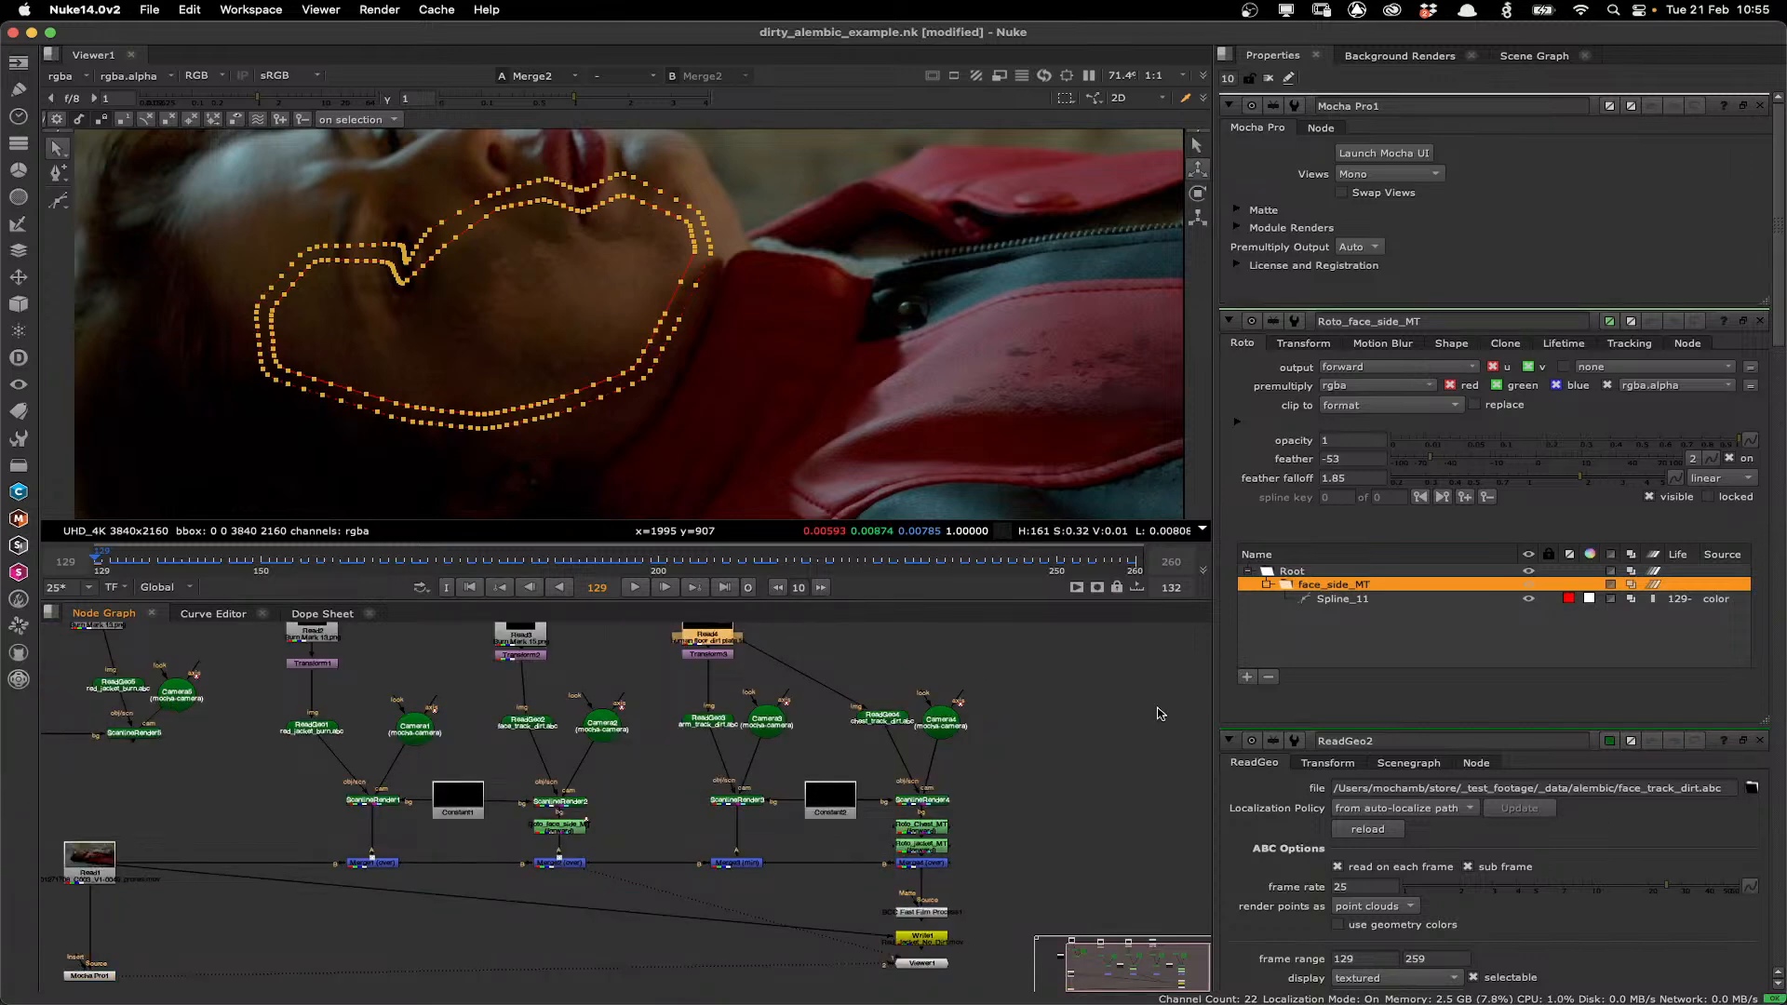
pyautogui.moveTo(813, 737); pyautogui.dragTo(806, 766)
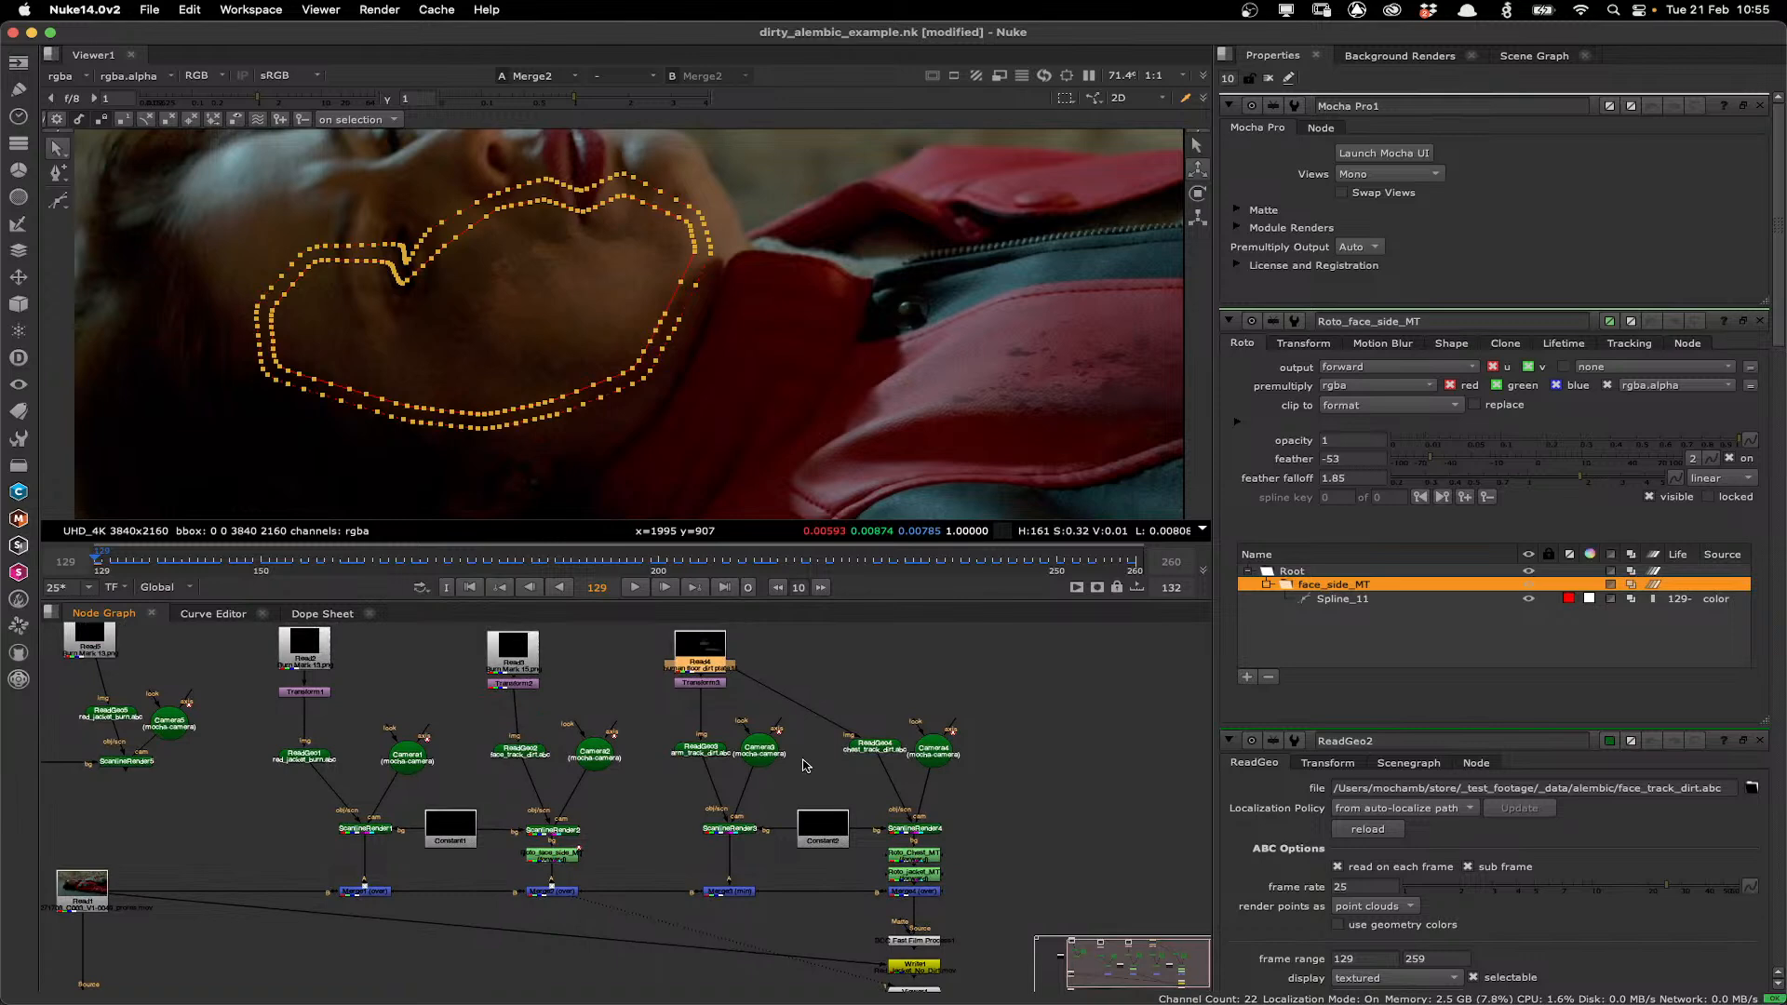
pyautogui.click(730, 892)
pyautogui.press('1')
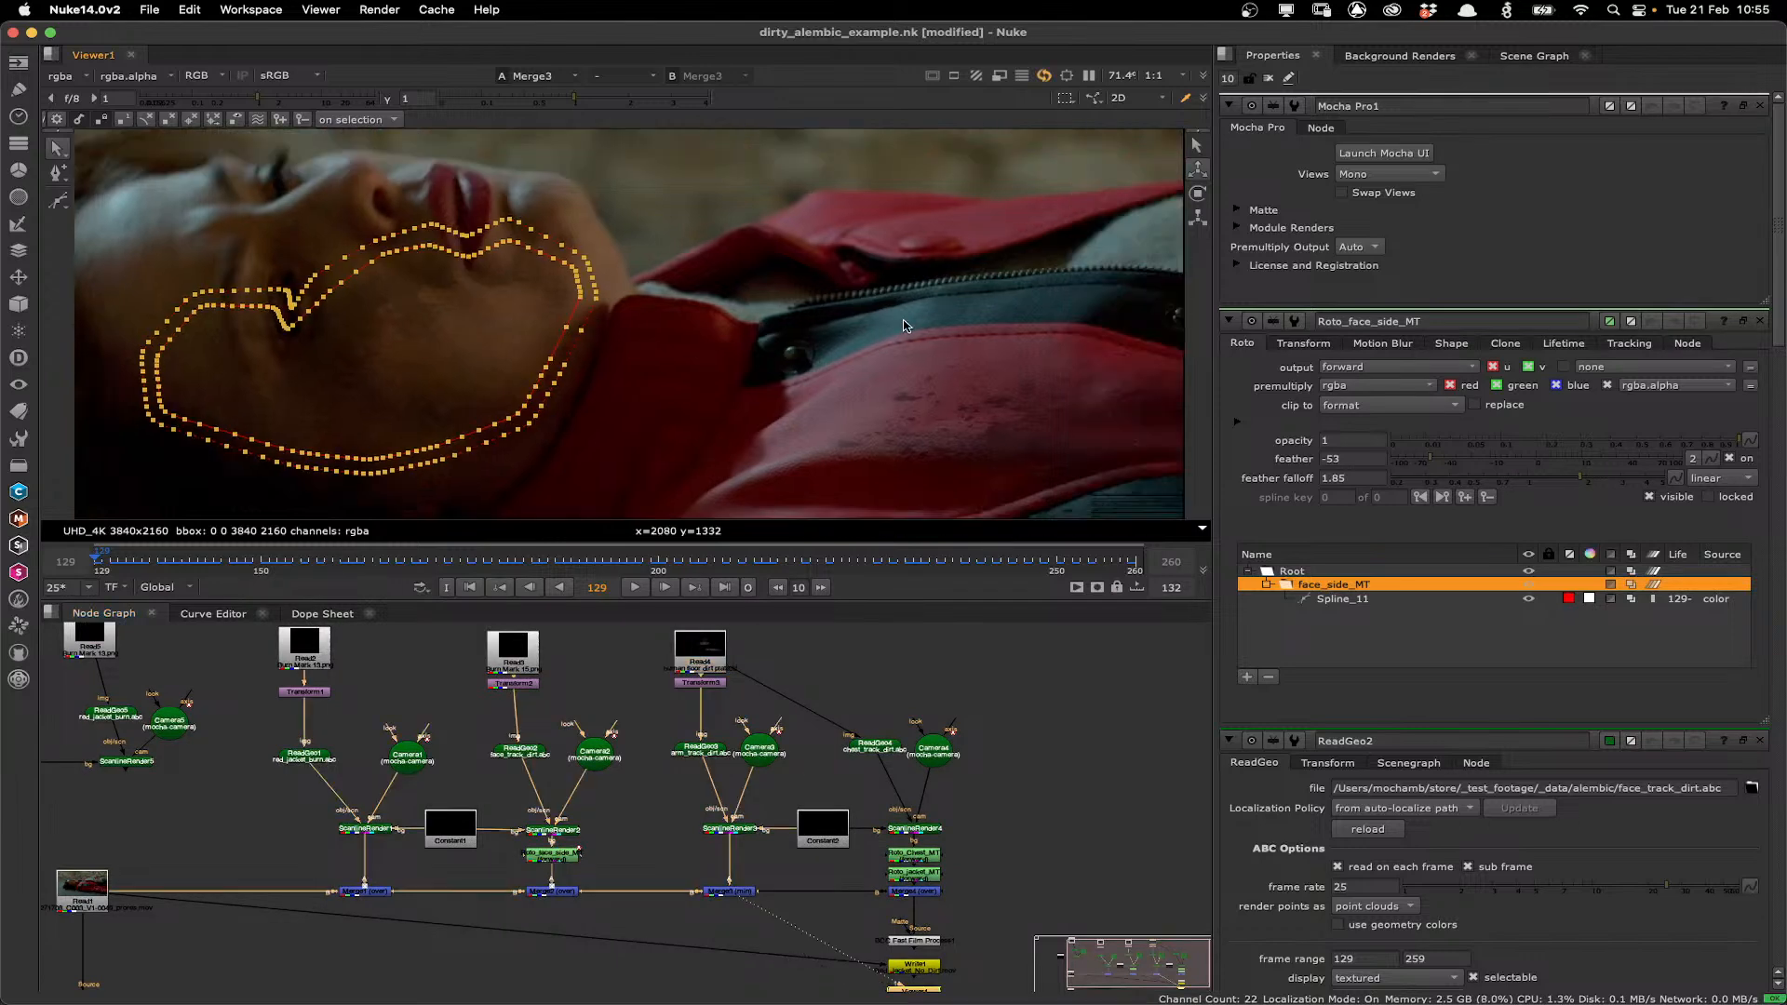
# Inspect the dirt over the jacket close up, then view the third branch's ScanlineRender output.
pyautogui.scroll(1, 904, 326)
pyautogui.moveTo(904, 326); pyautogui.dragTo(780, 295)
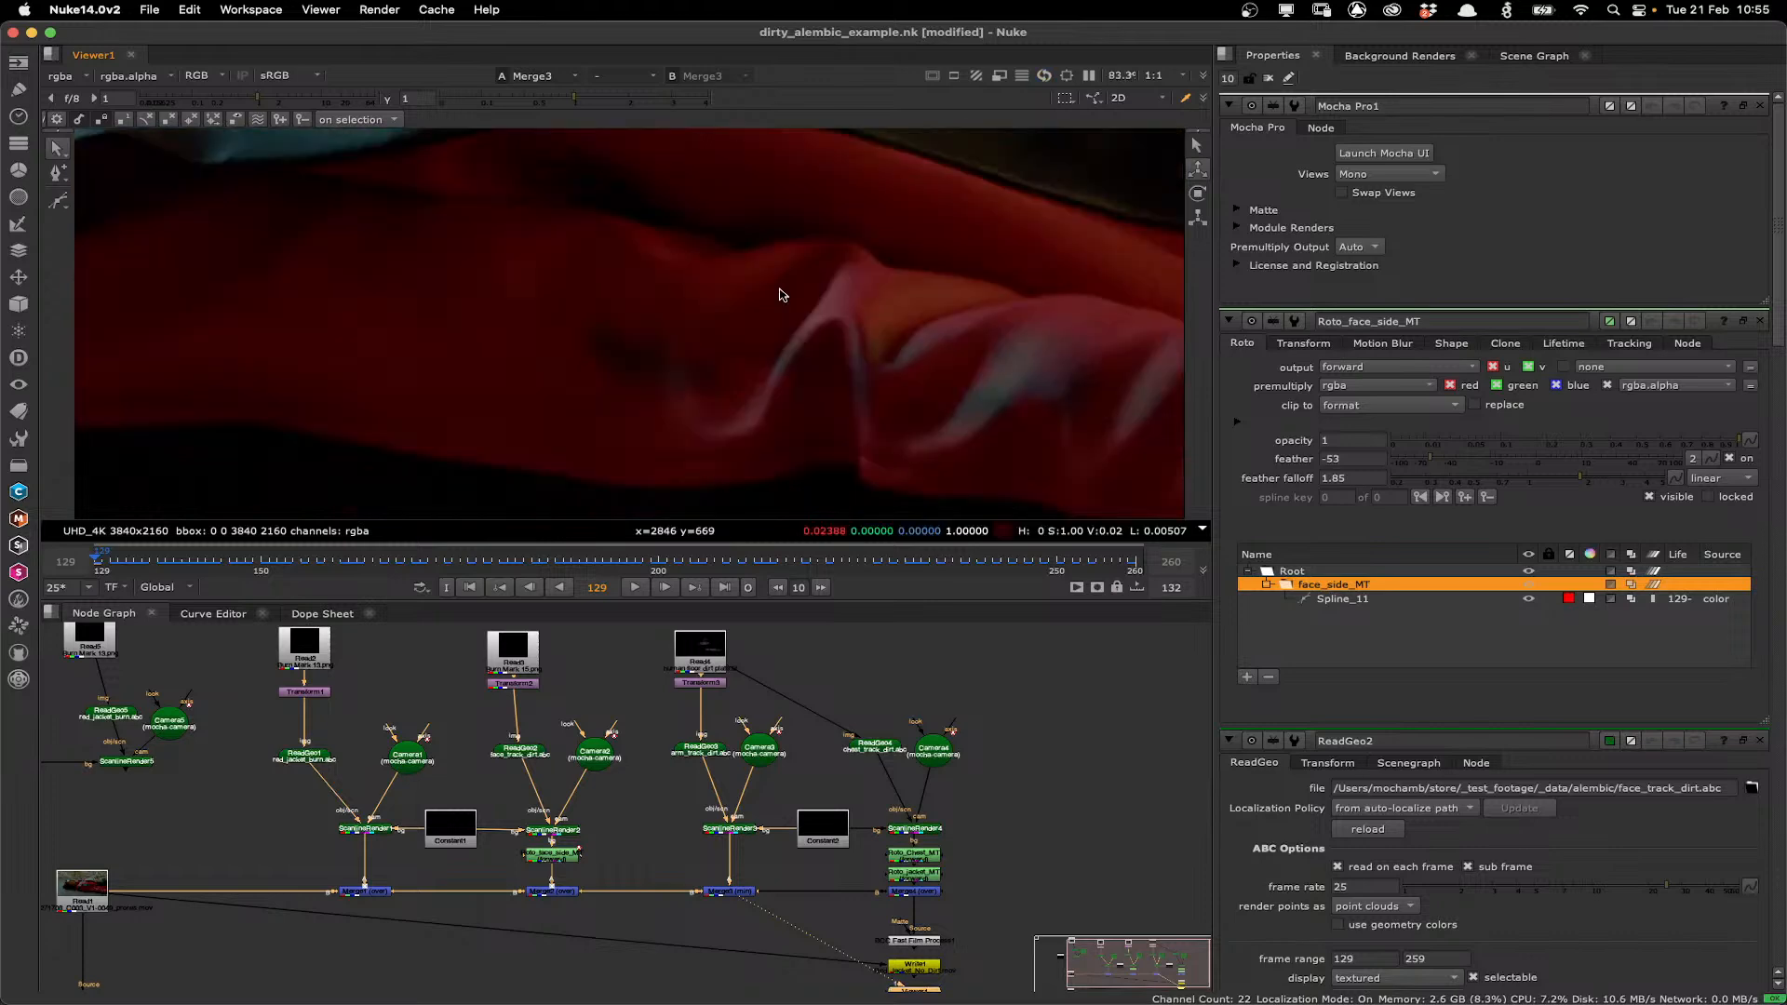
pyautogui.scroll(-2, 692, 398)
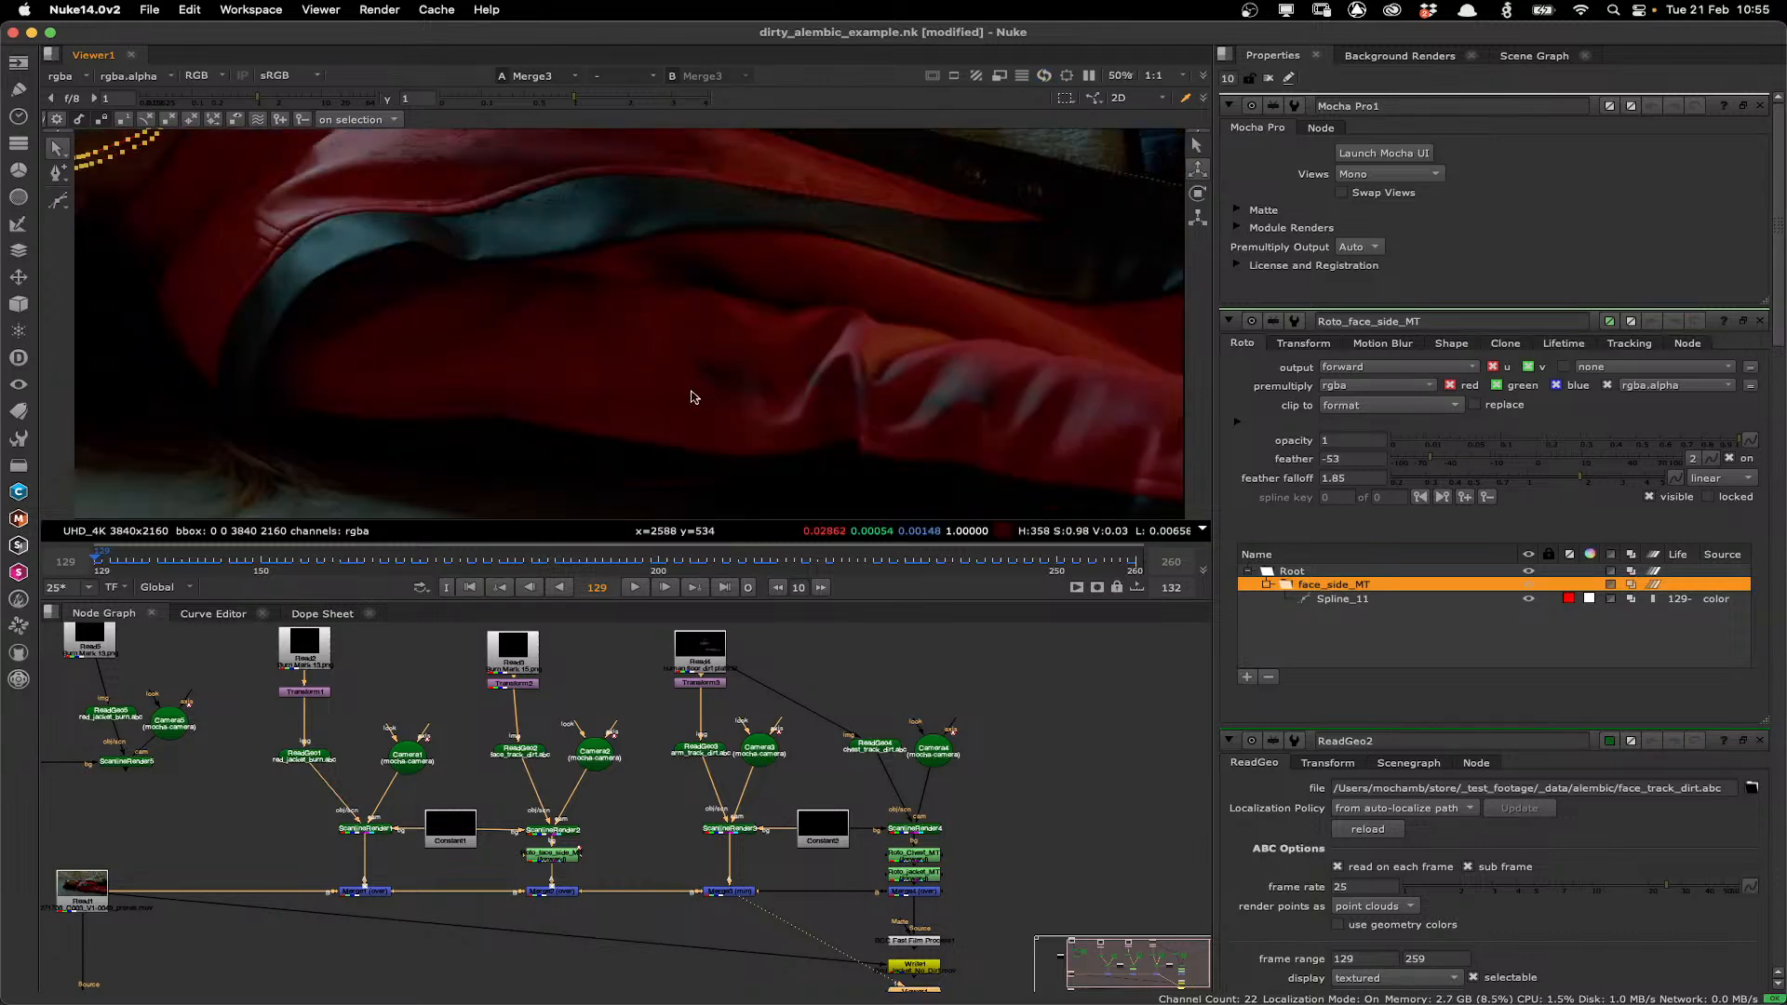
pyautogui.click(731, 831)
pyautogui.press('1')
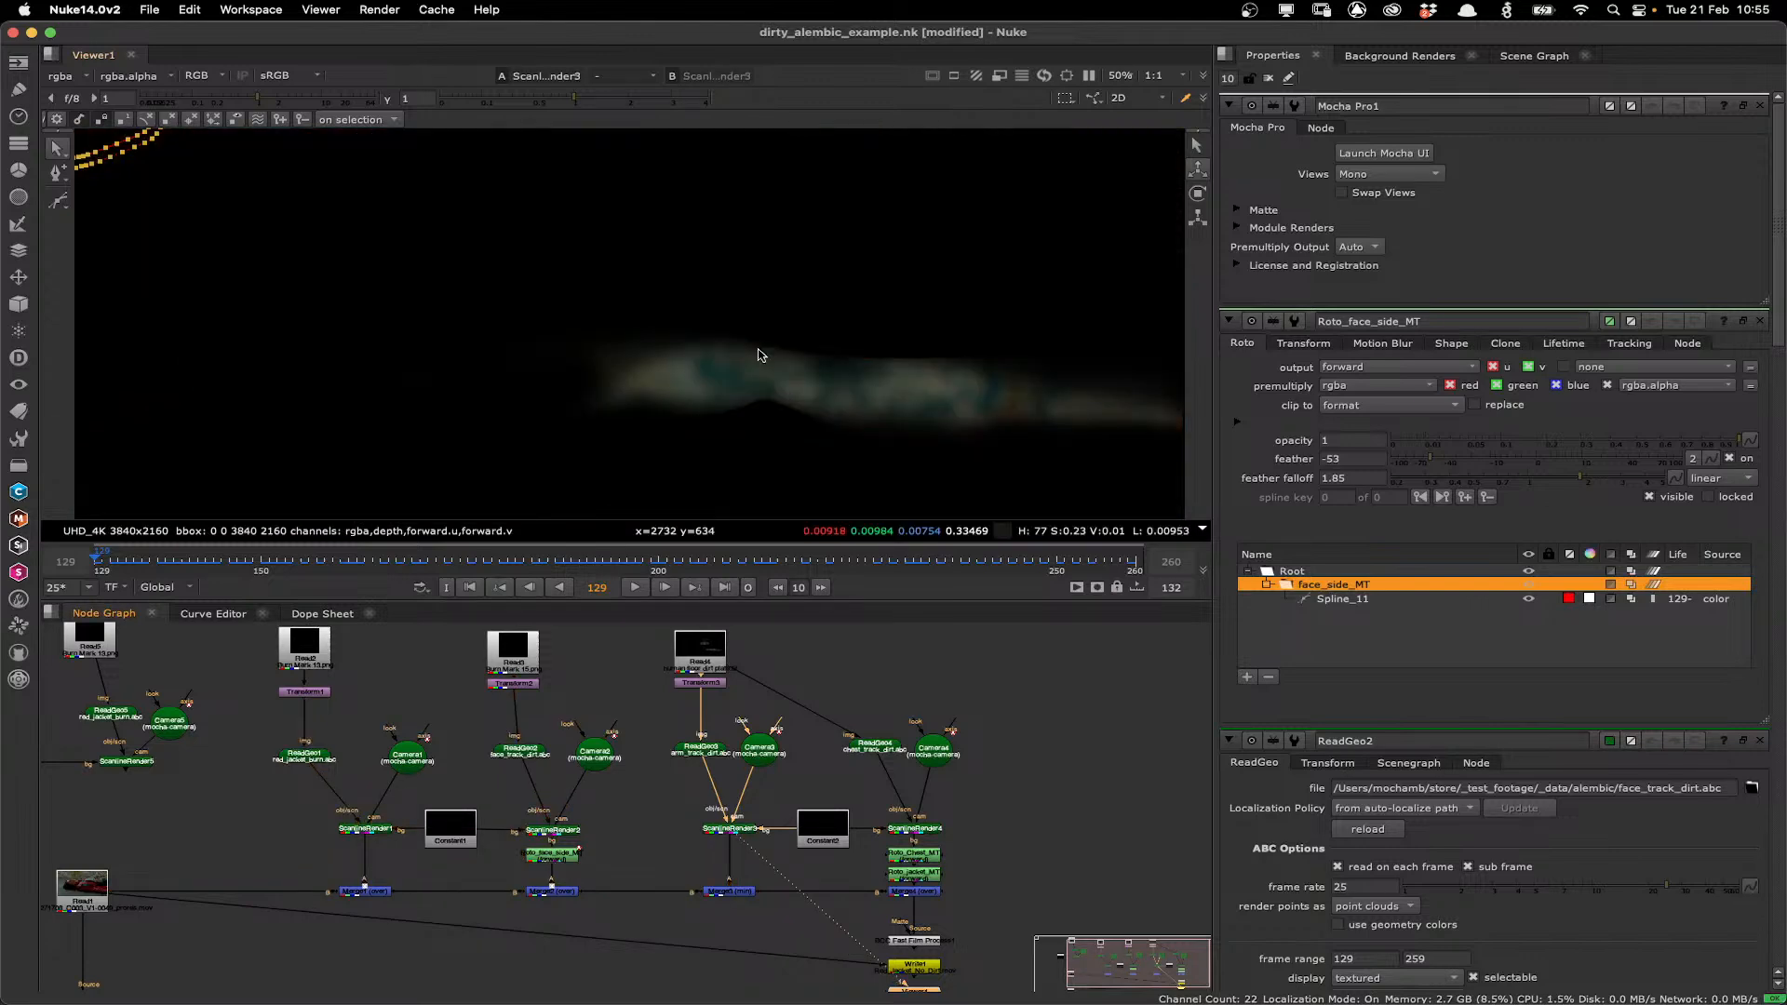
# View the third Merge result, close the Roto_face_side_MT properties and view the chest branch's ScanlineRender.
pyautogui.click(730, 891)
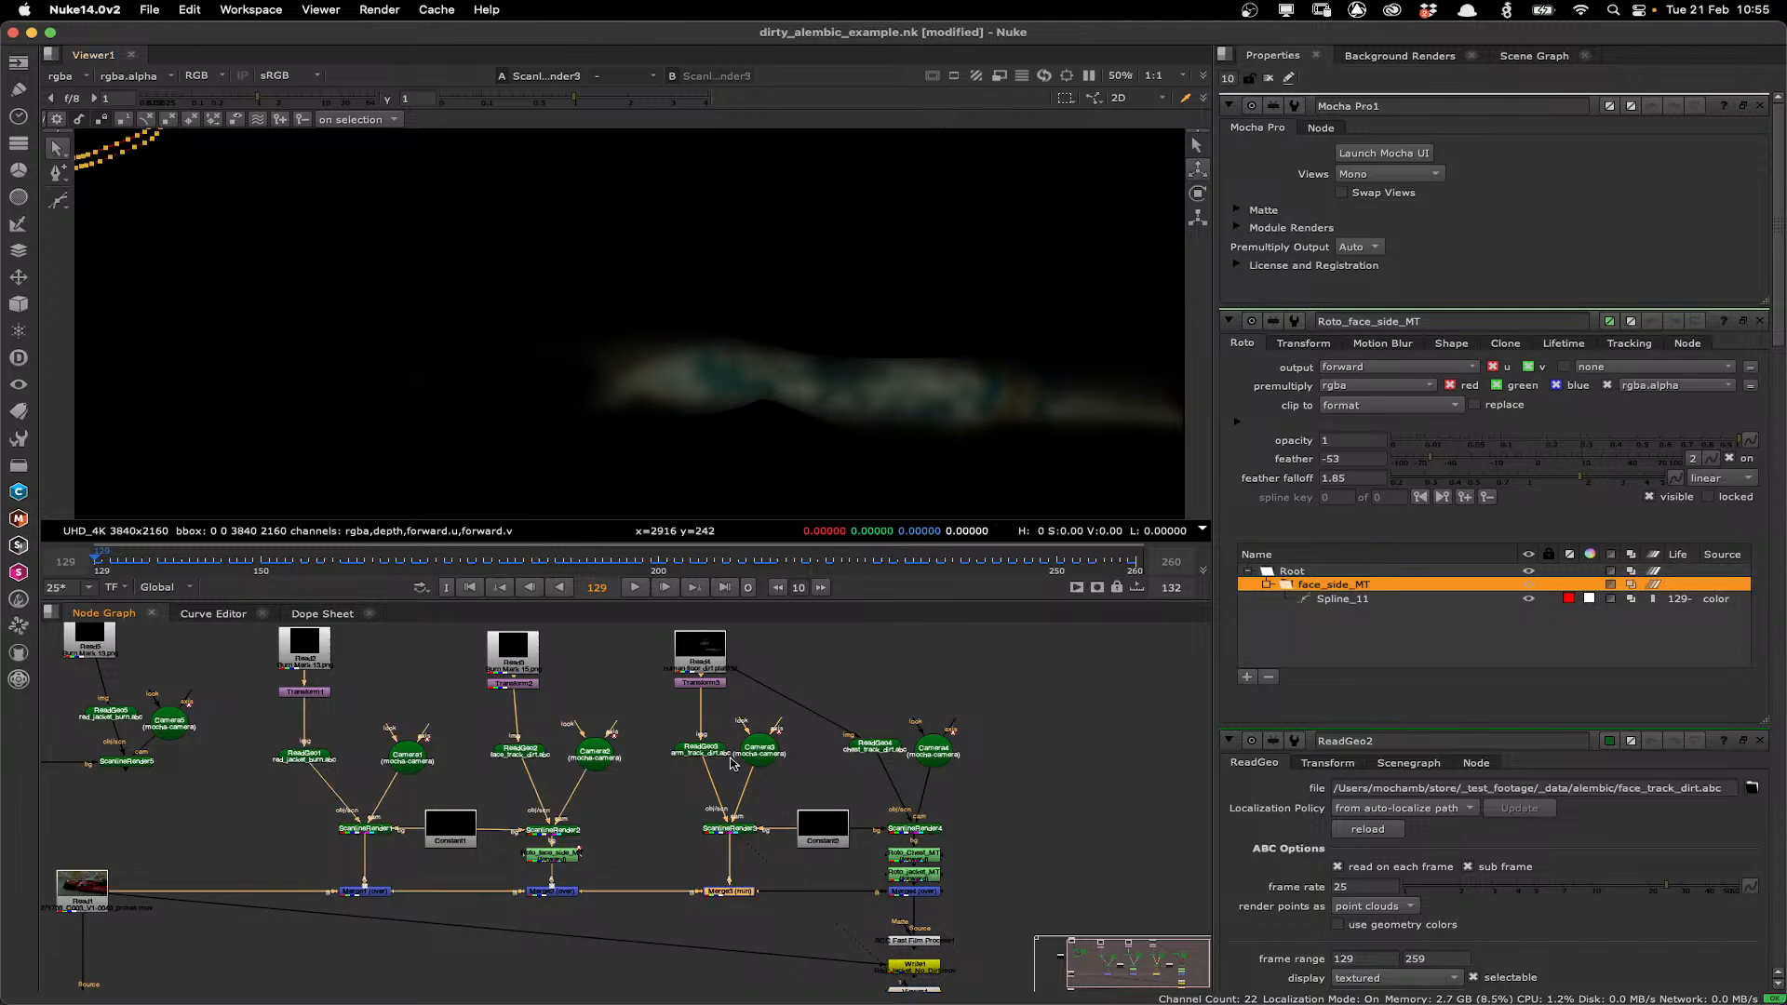
pyautogui.scroll(-2, 751, 401)
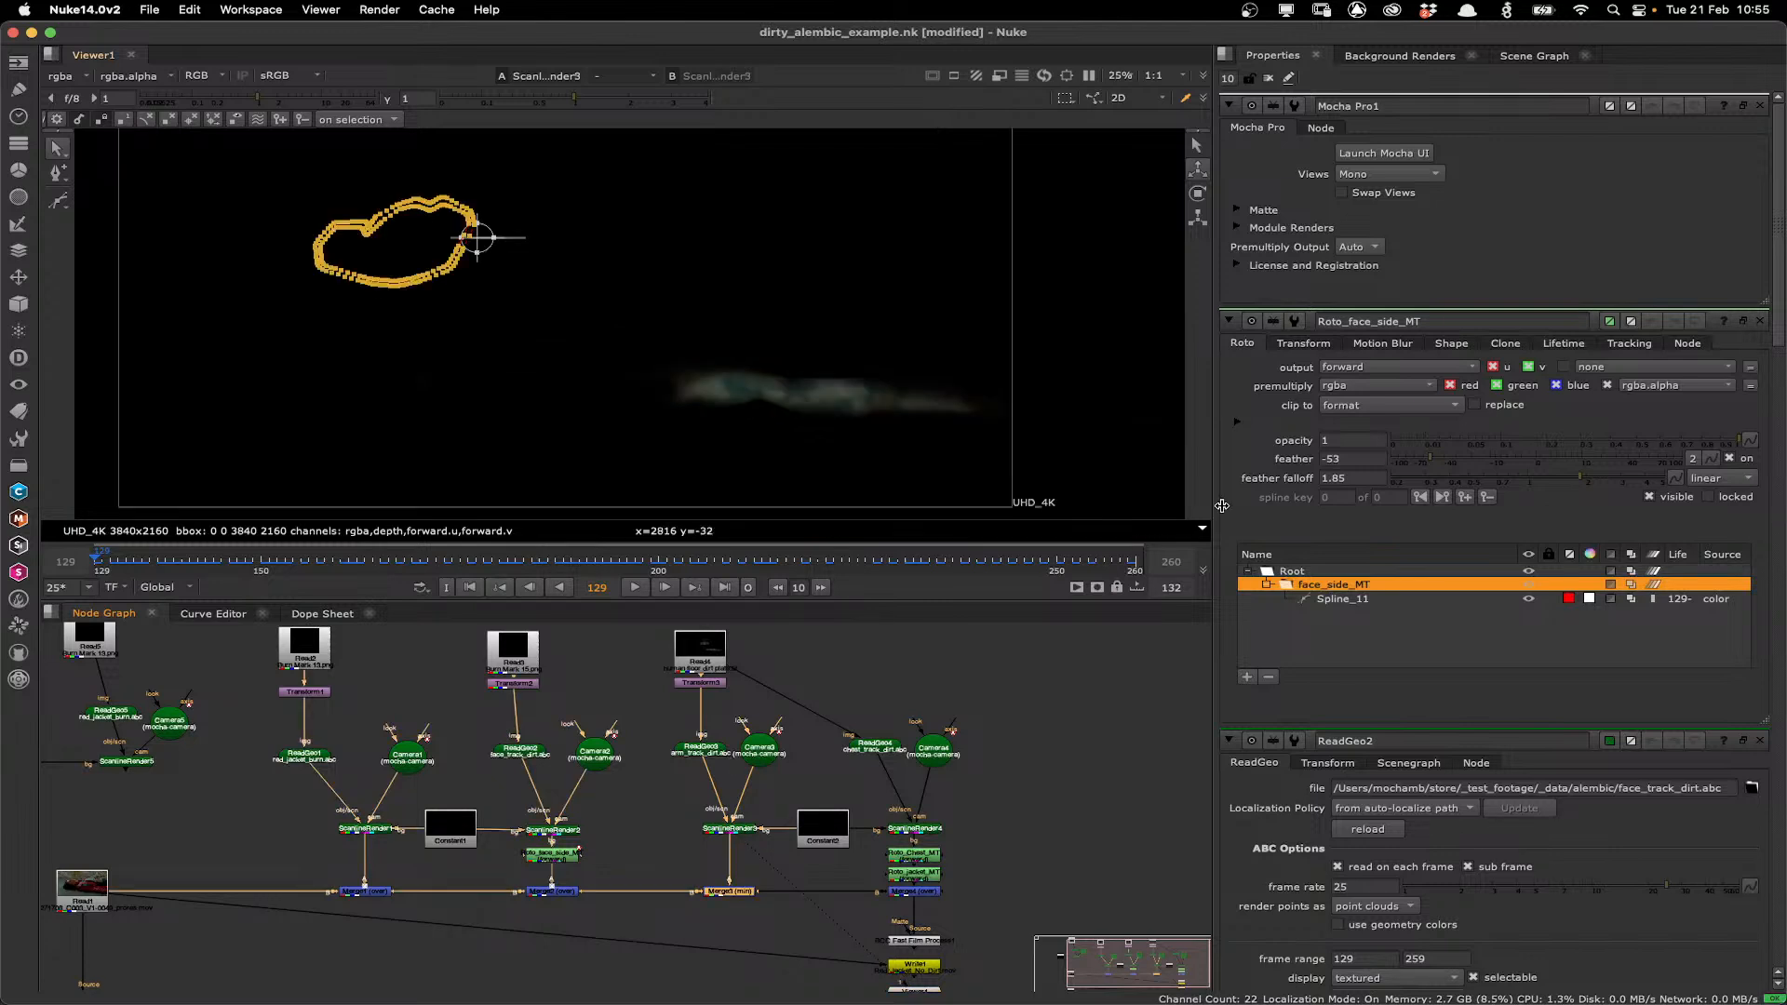
pyautogui.click(1760, 321)
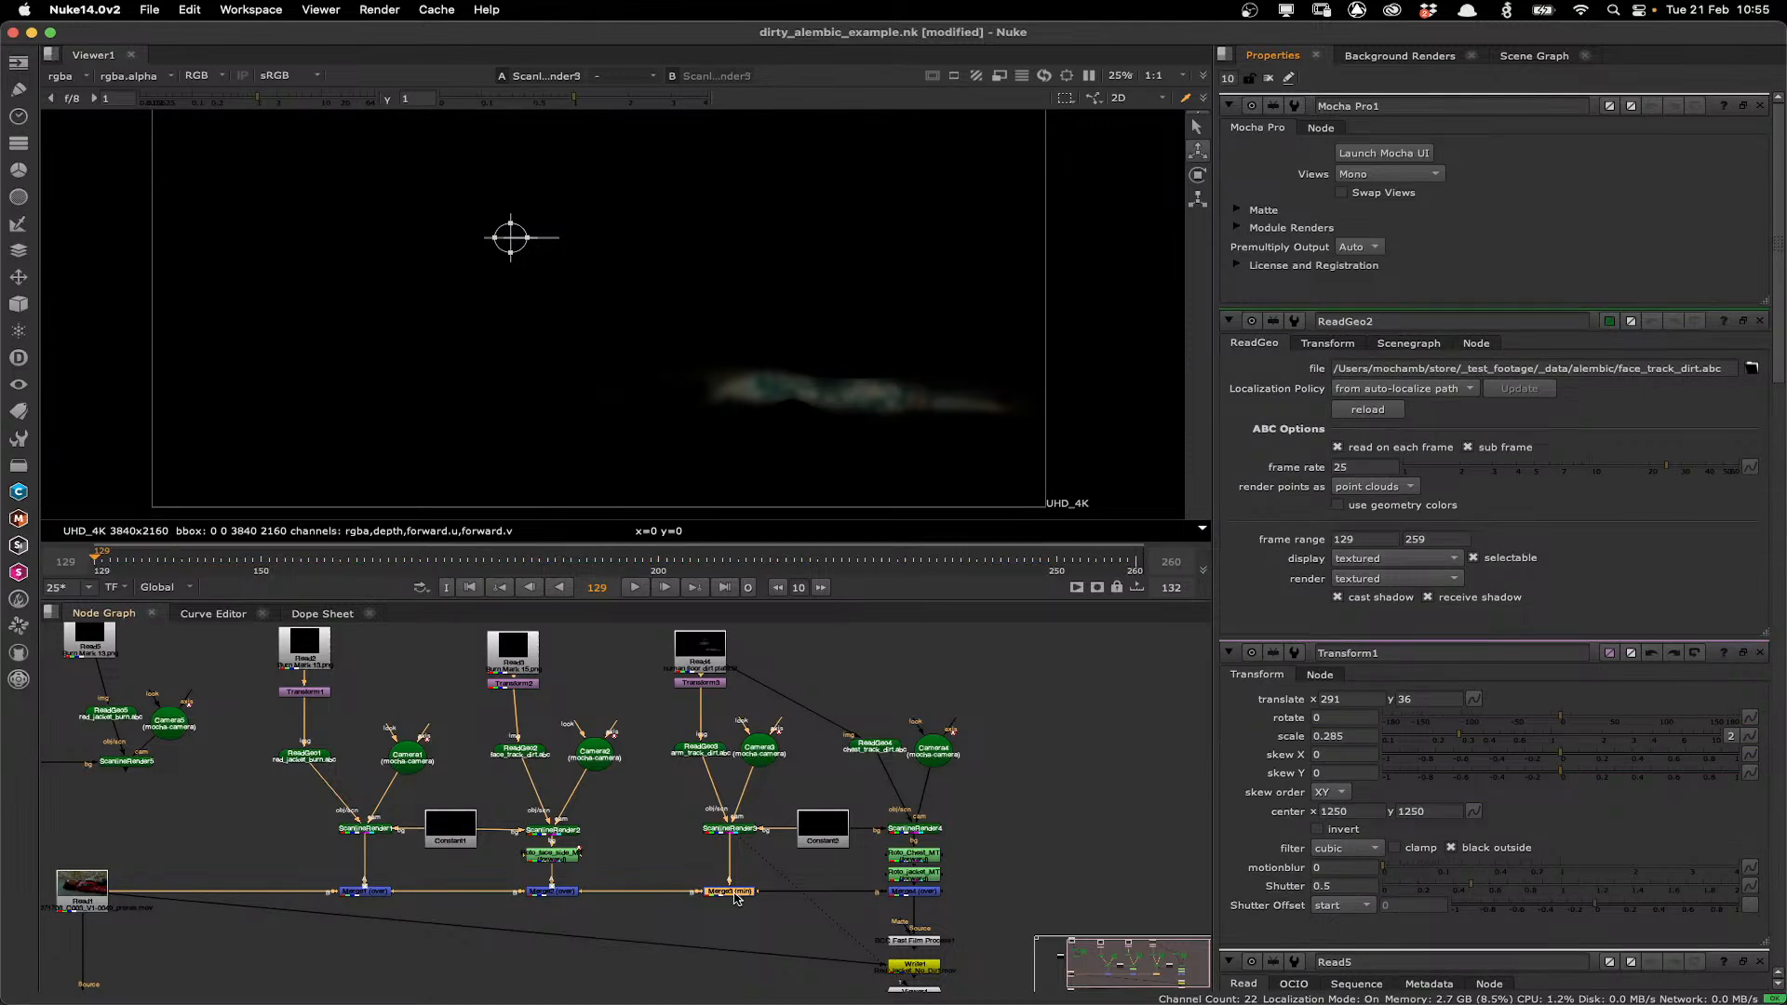
pyautogui.press('1')
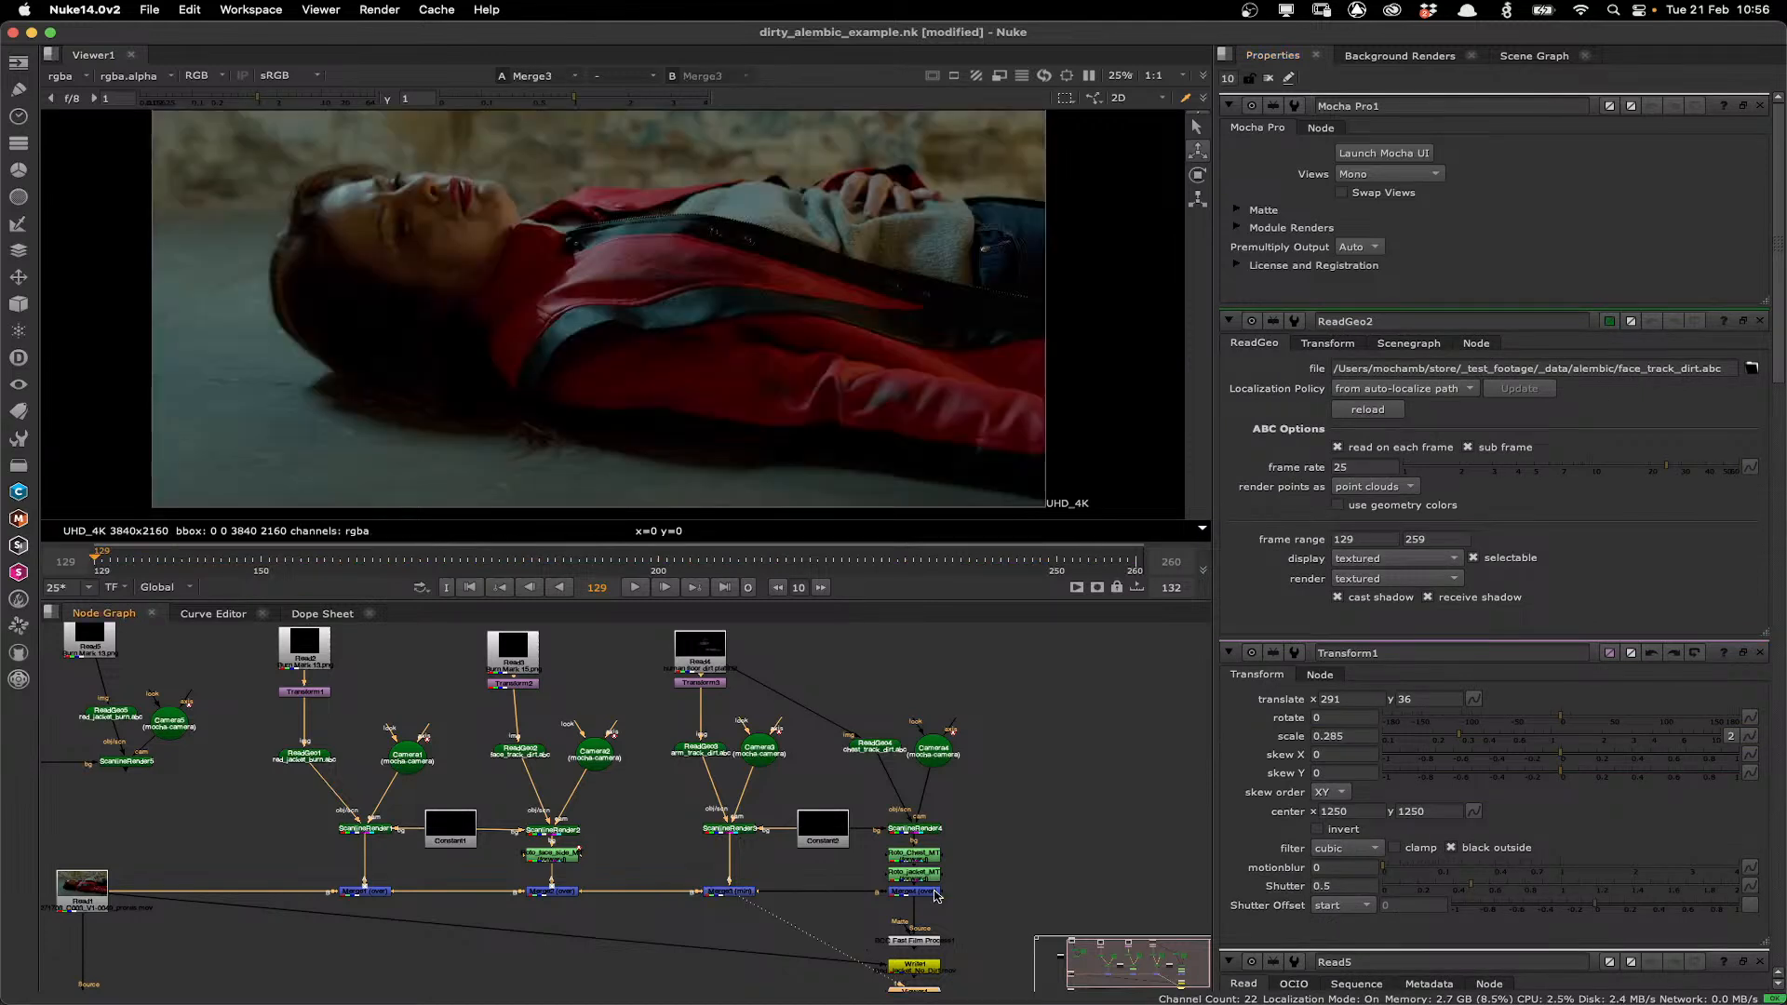
pyautogui.click(906, 830)
pyautogui.press('1')
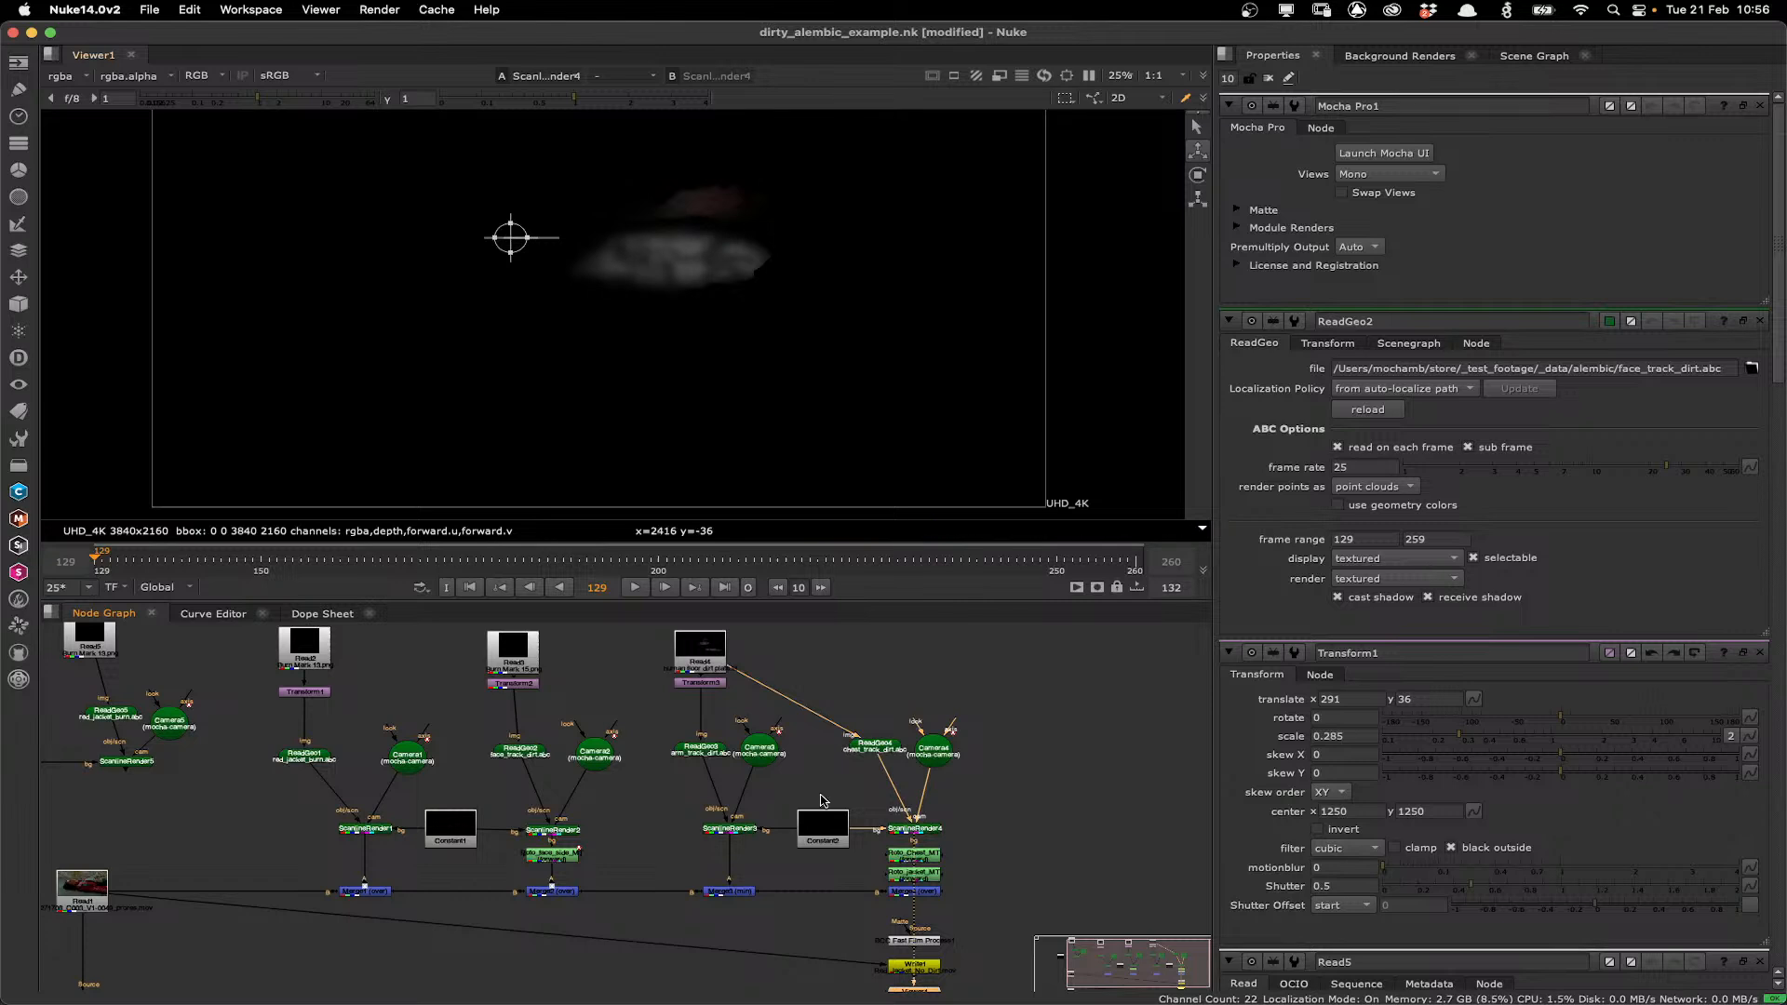
# Open the Roto_Chest_MT and Roto_jacket_MT properties and view the chest branch's Merge4 result.
pyautogui.click(913, 859)
pyautogui.doubleClick(913, 859)
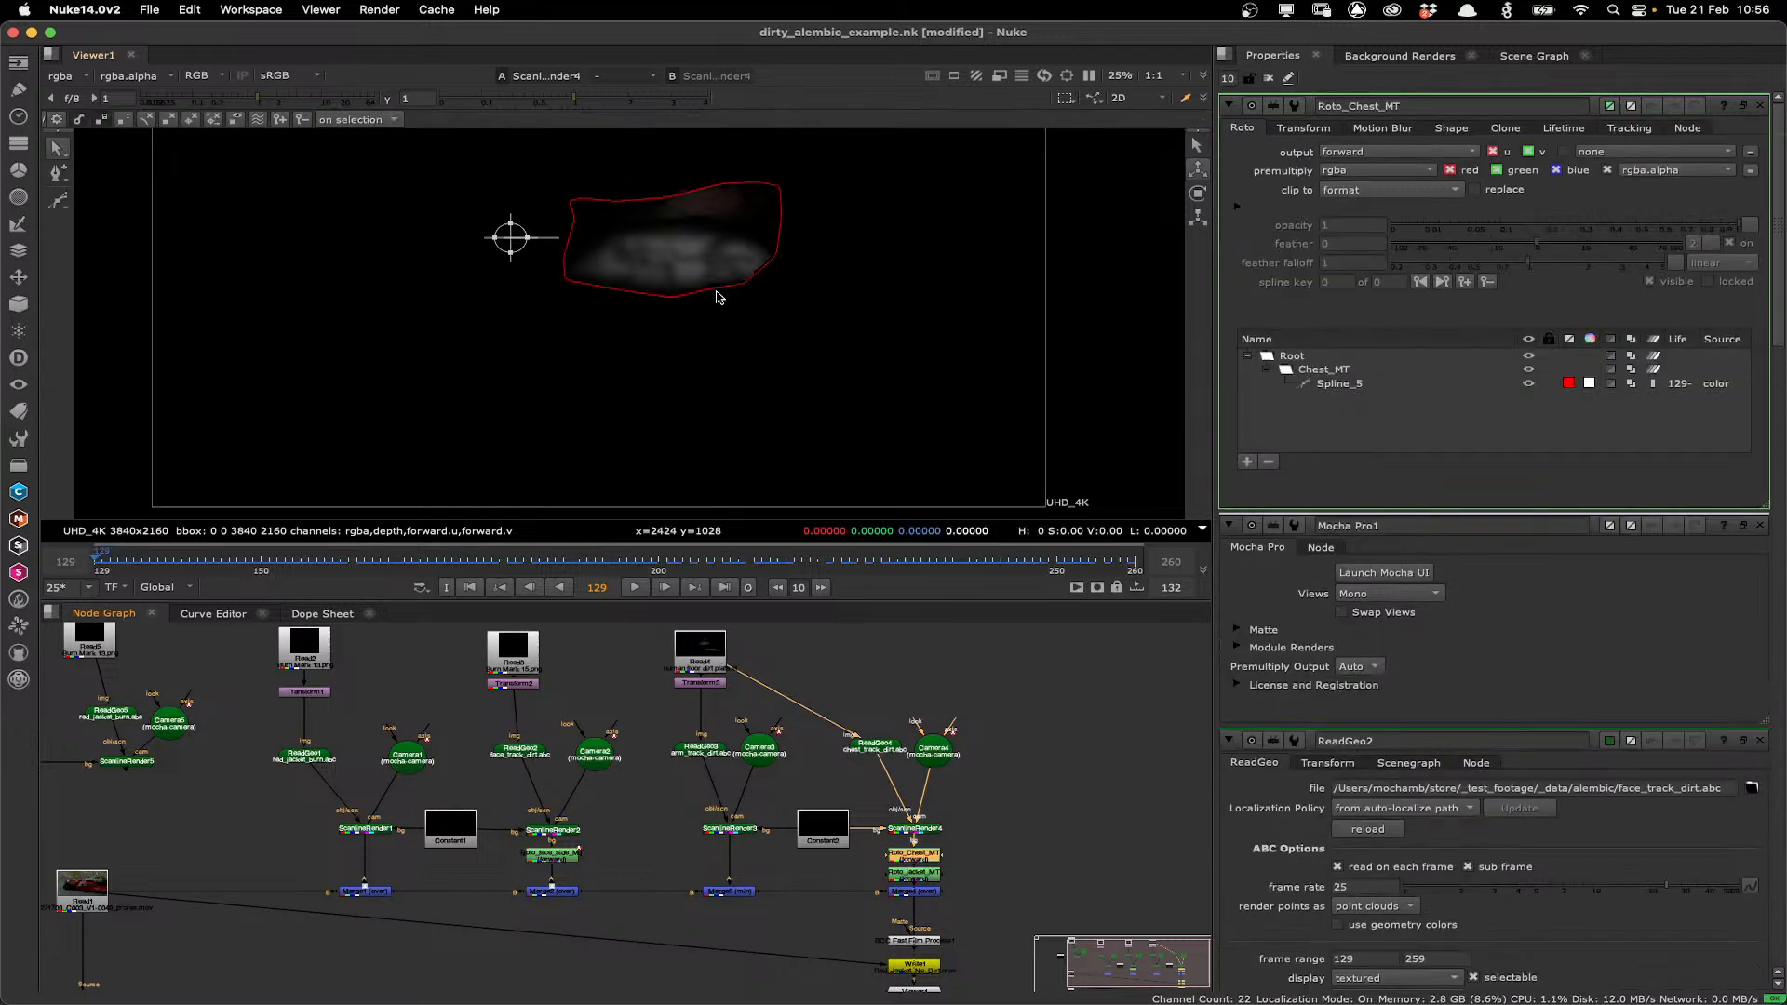
pyautogui.doubleClick(926, 877)
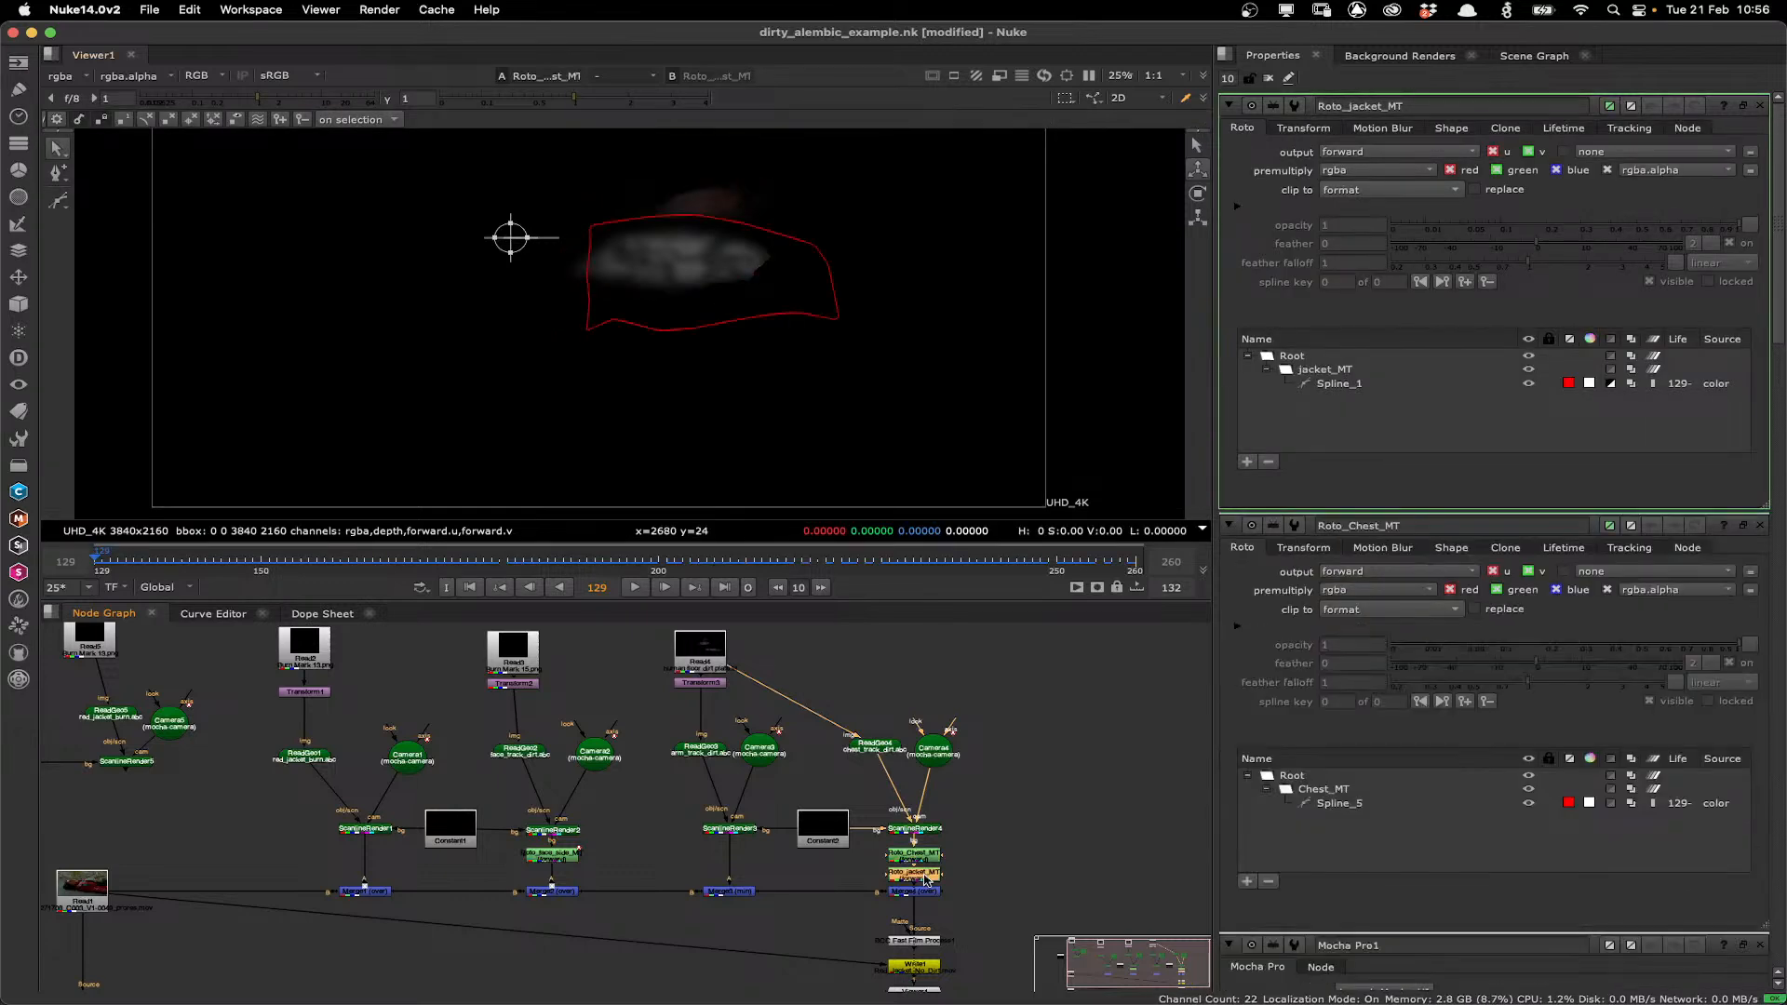
pyautogui.doubleClick(916, 857)
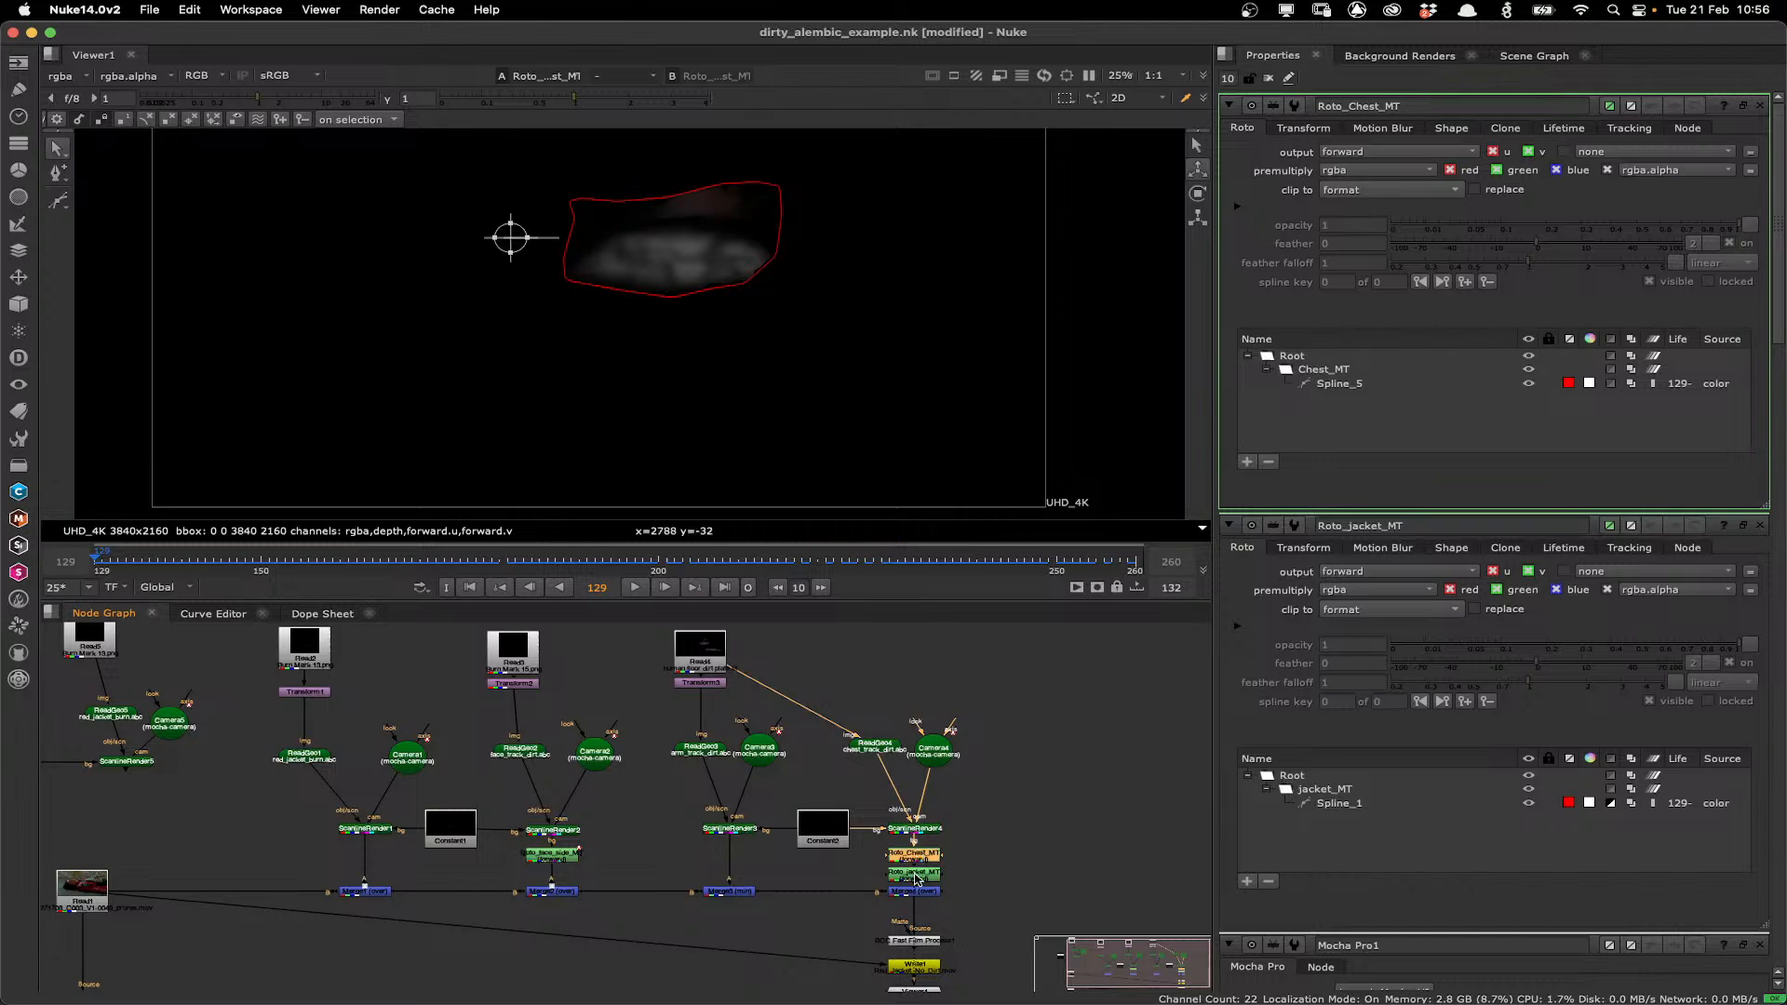
pyautogui.doubleClick(917, 878)
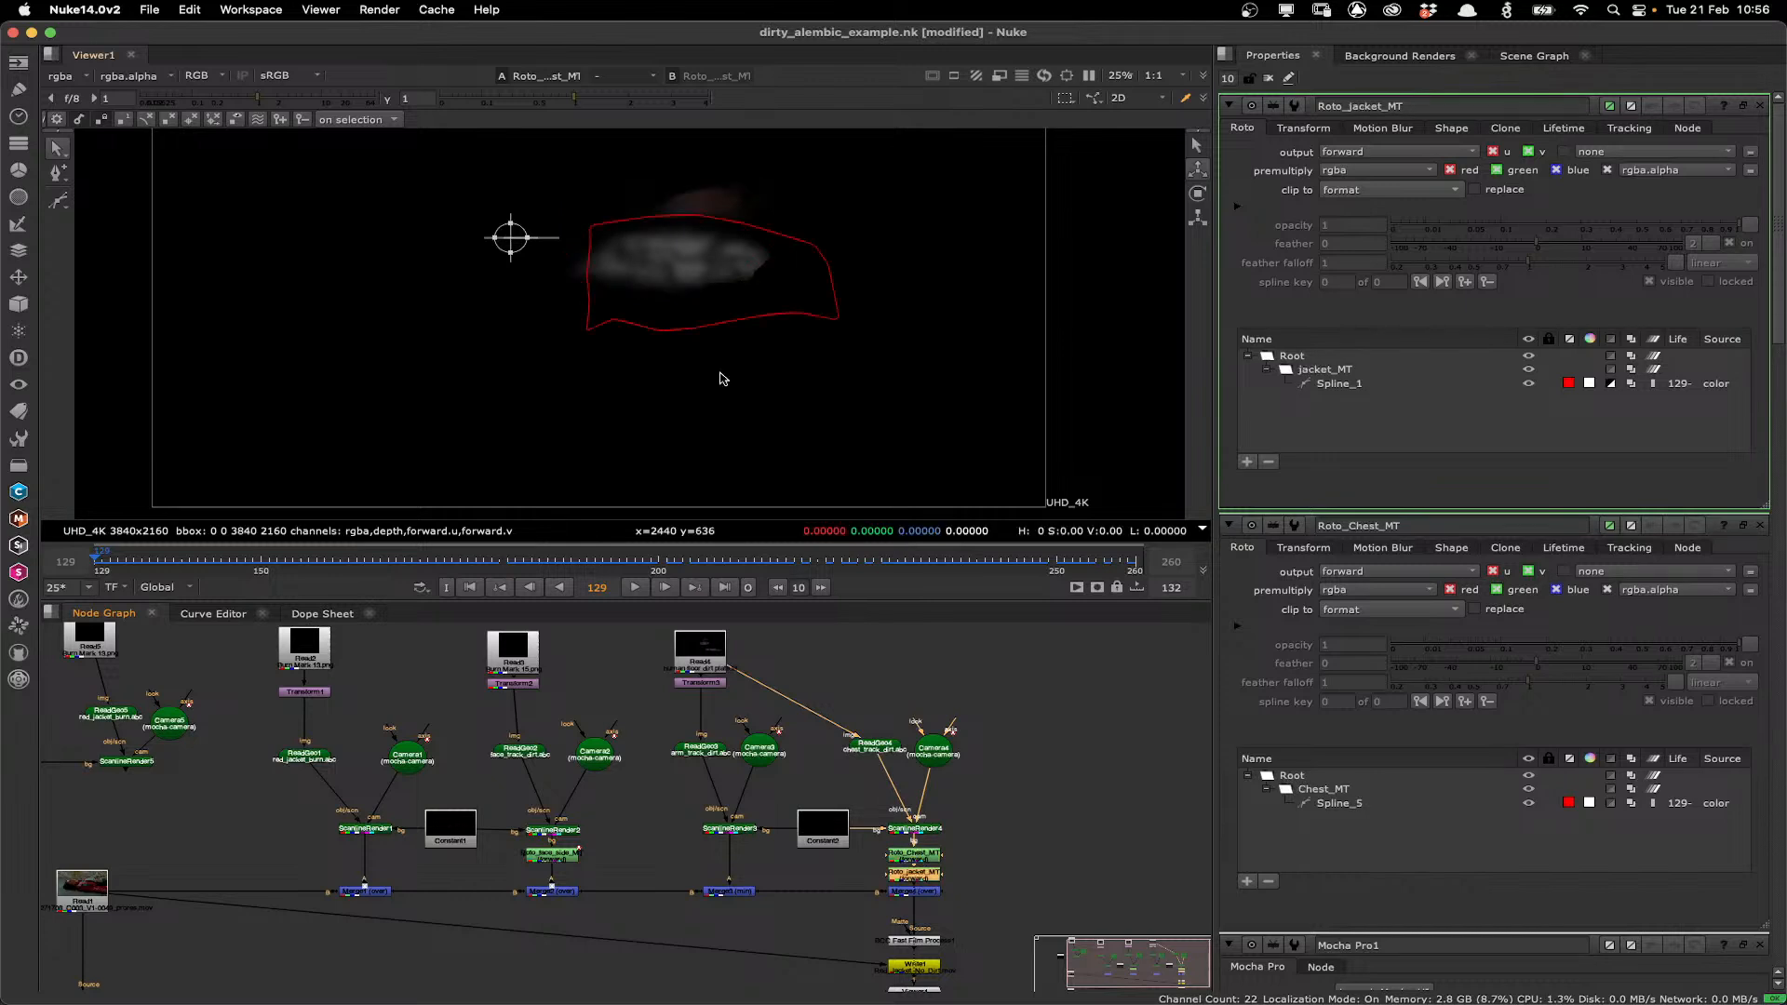
pyautogui.press('1')
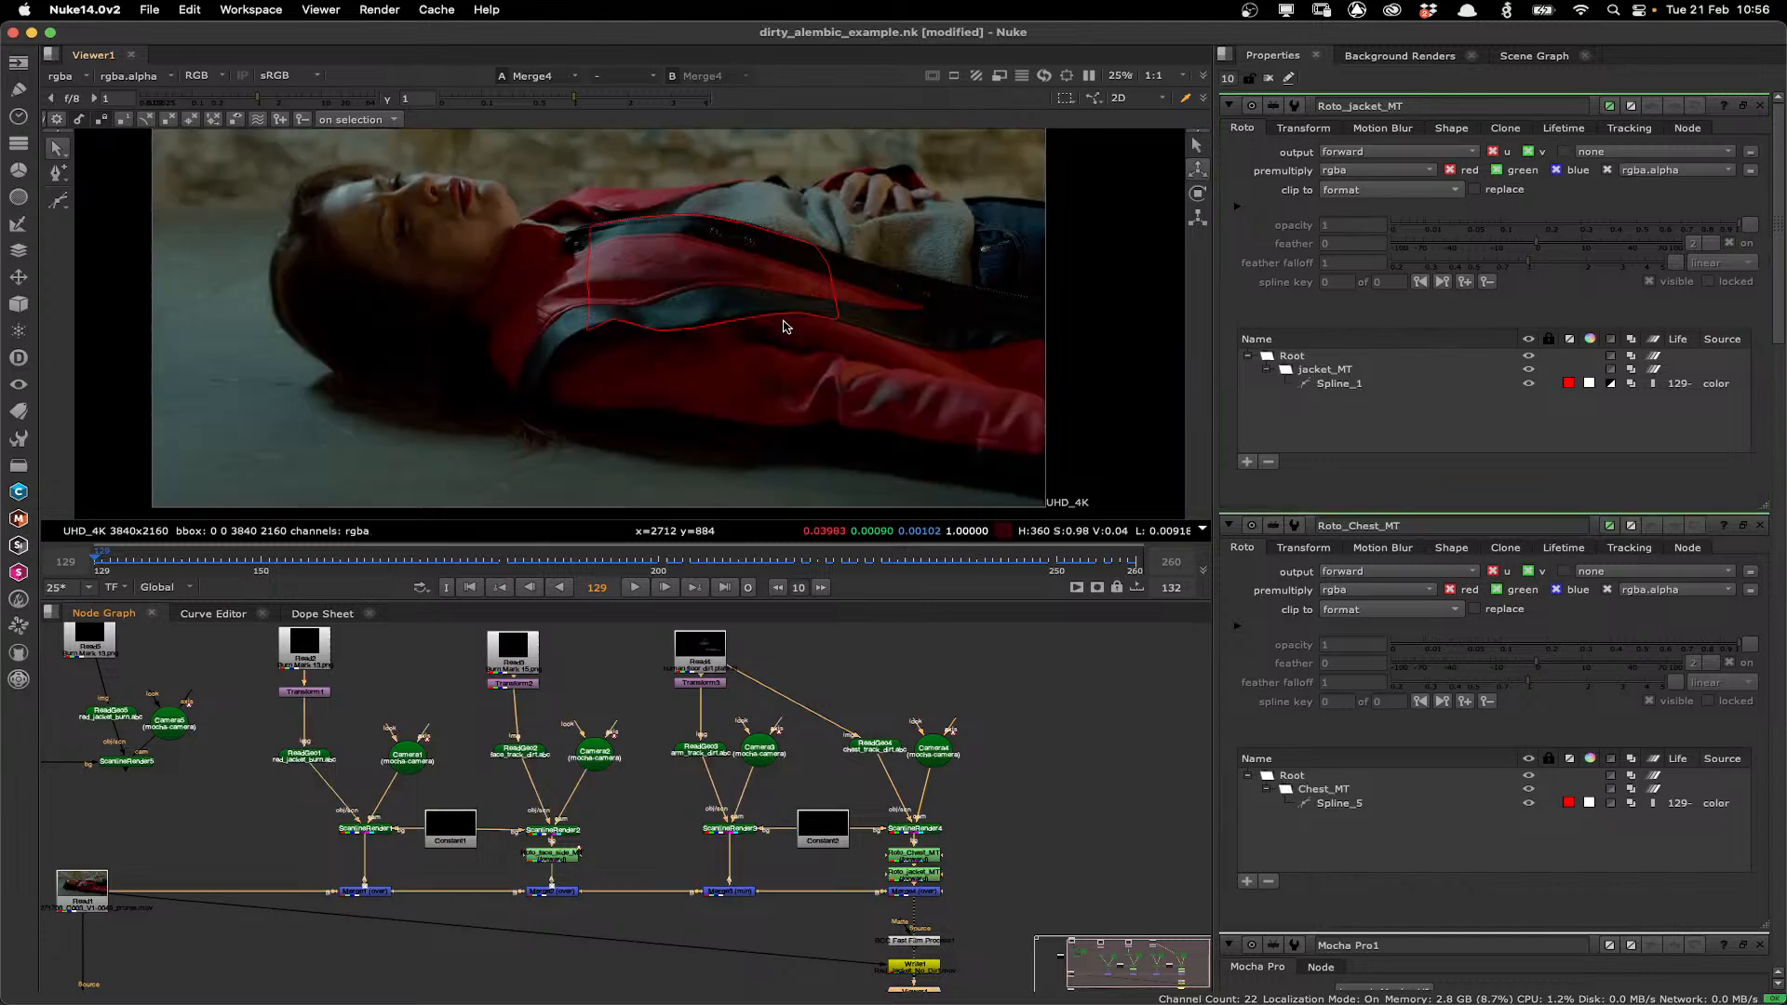
# Examine the jacket and chest roto shapes over the jacket in the viewer.
pyautogui.scroll(3, 823, 192)
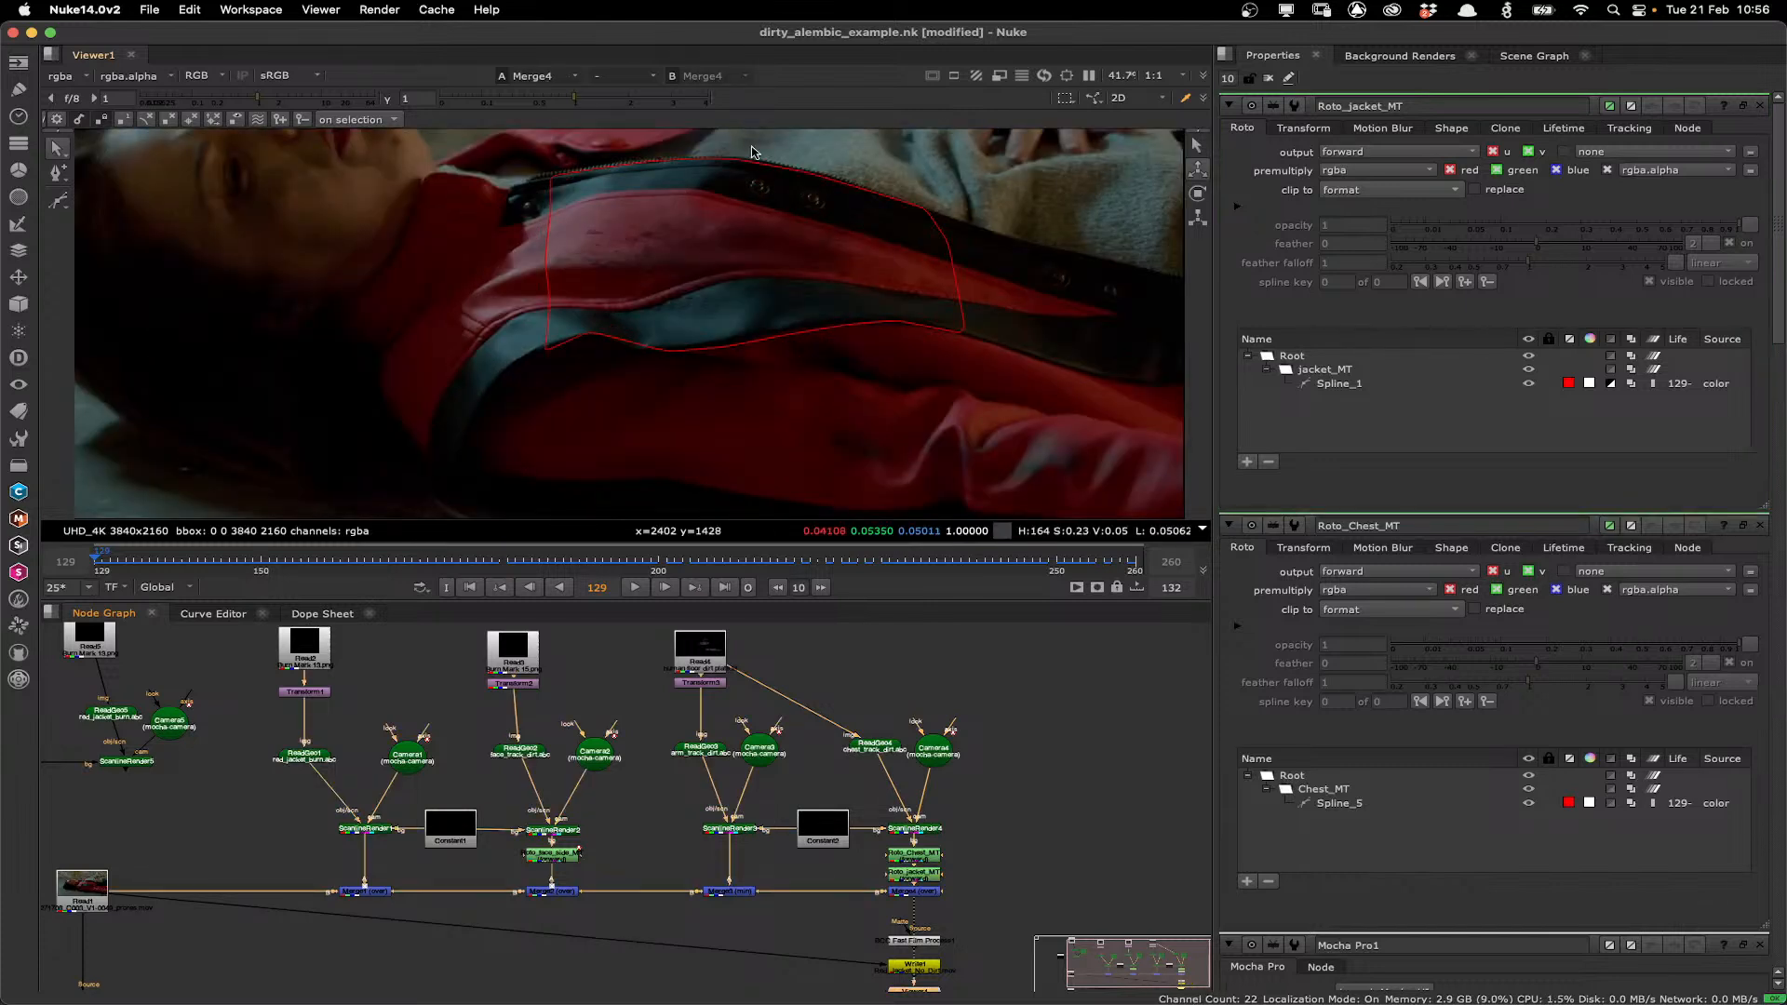
pyautogui.moveTo(752, 152); pyautogui.dragTo(746, 292)
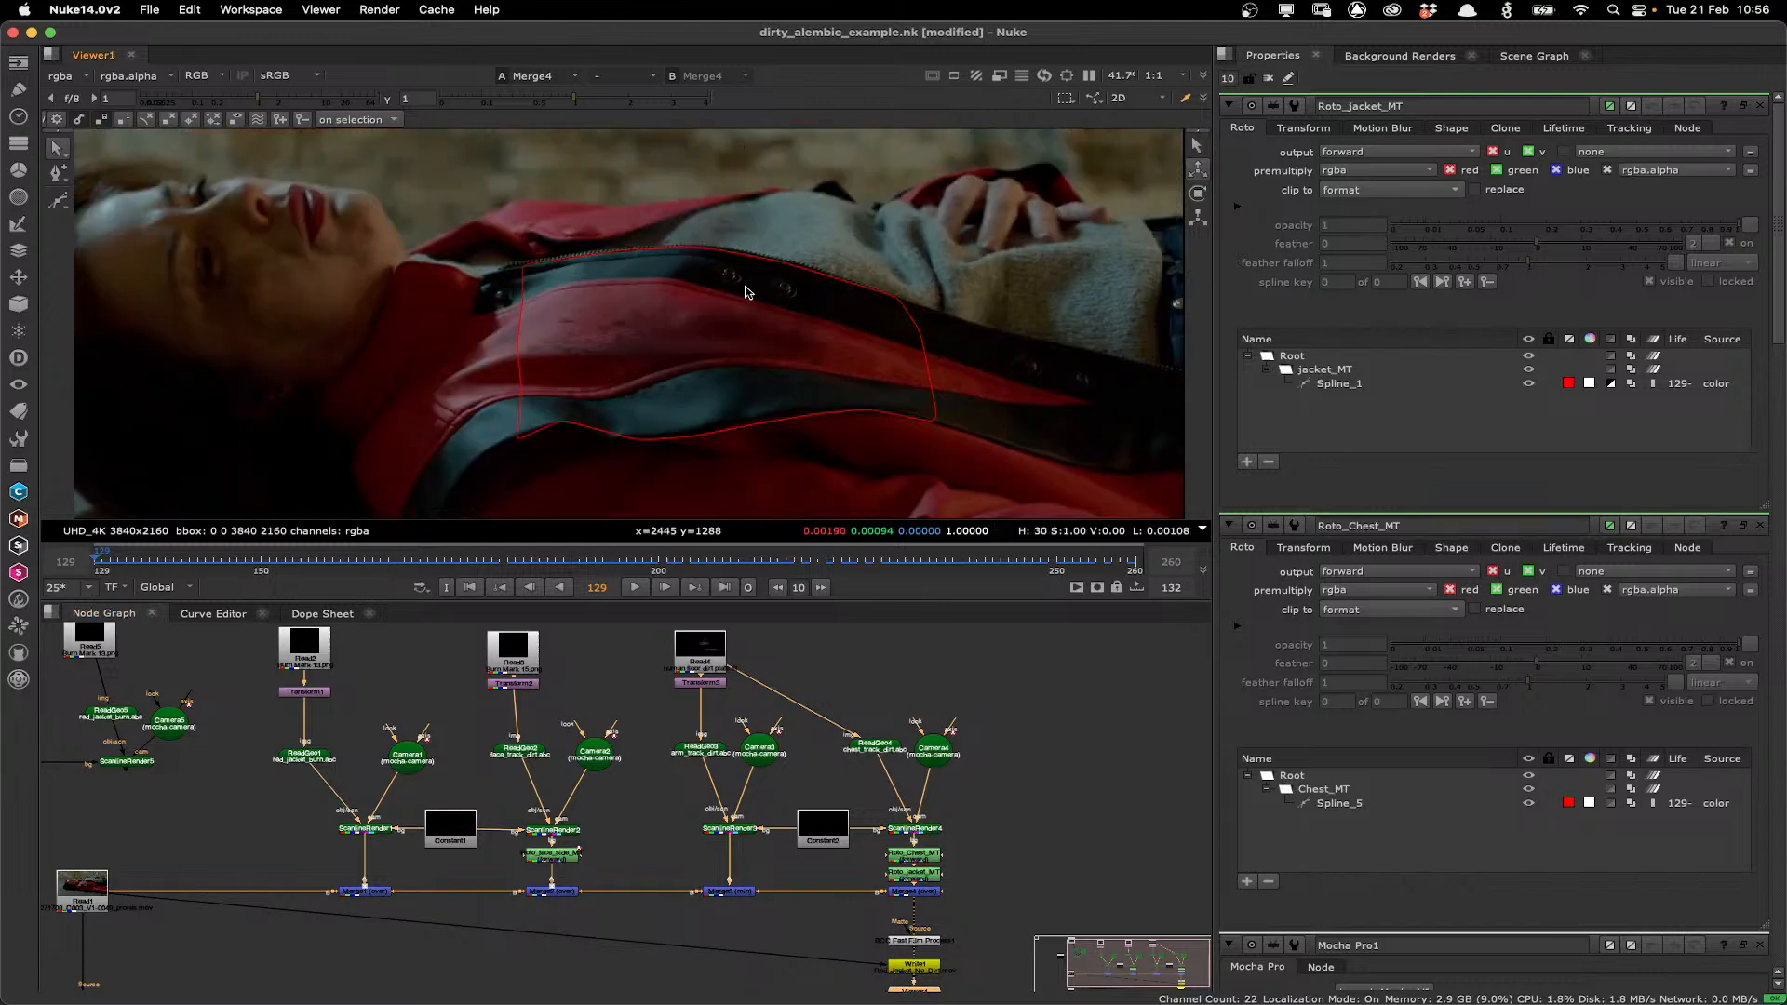
pyautogui.moveTo(756, 479); pyautogui.dragTo(767, 326)
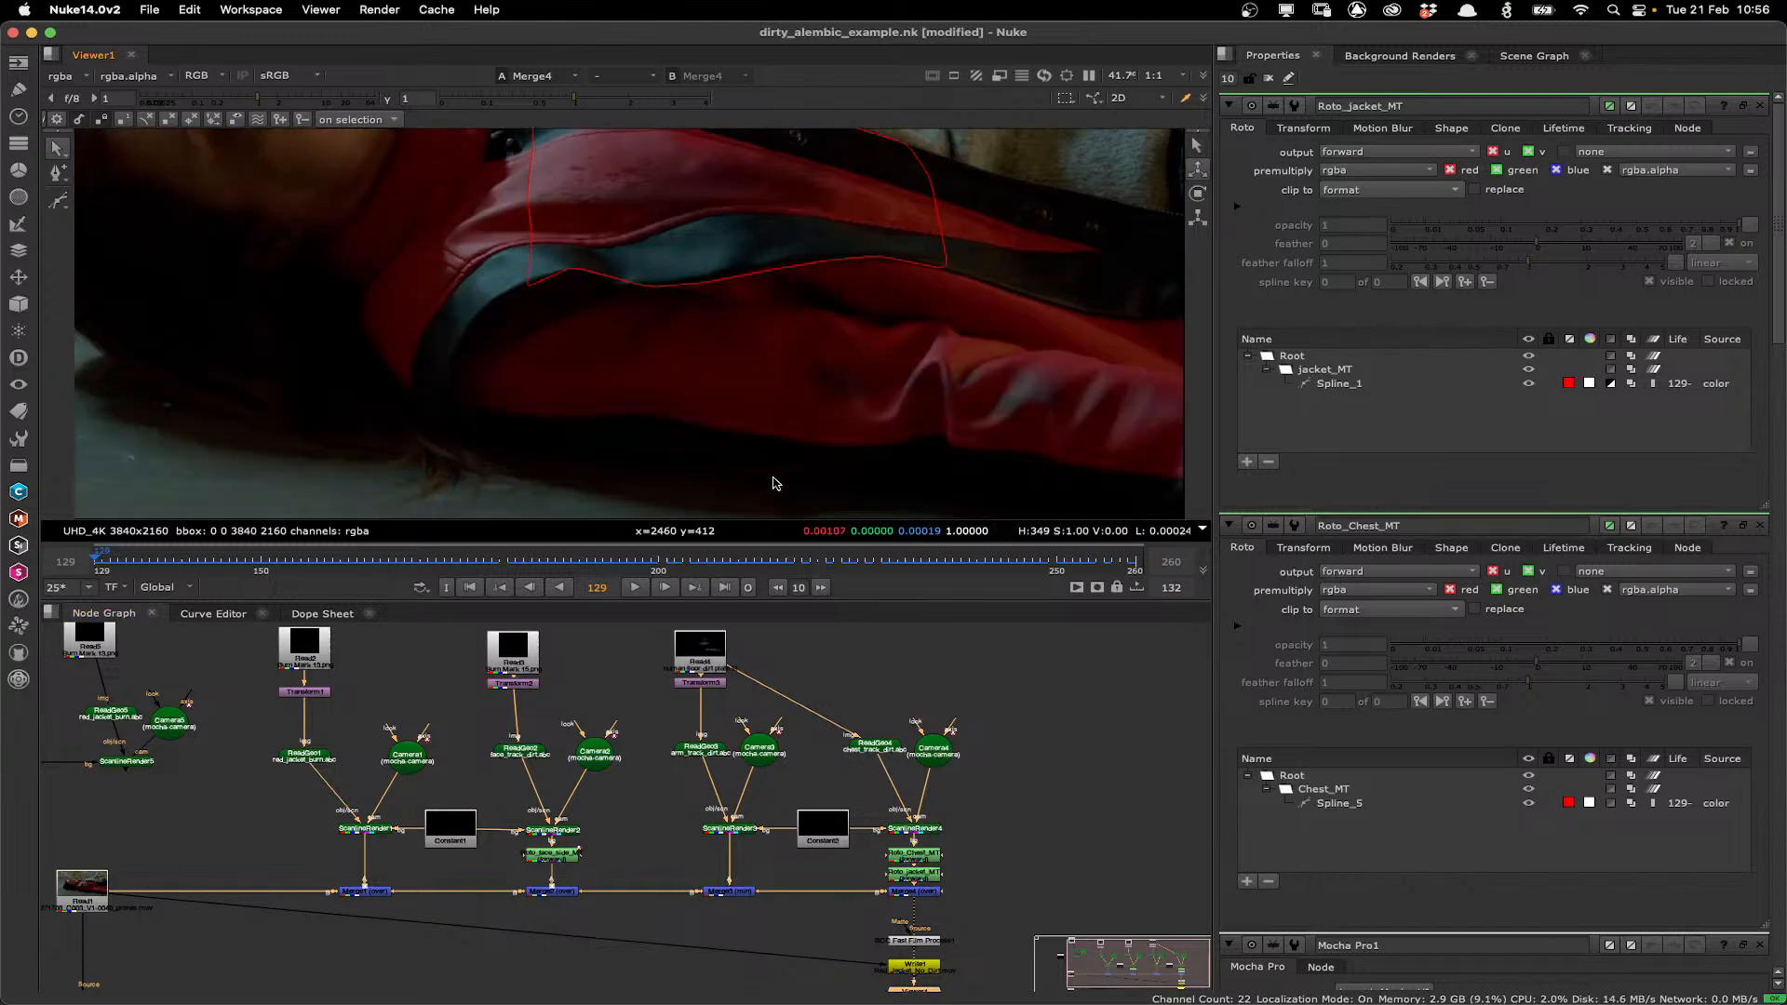
pyautogui.doubleClick(914, 854)
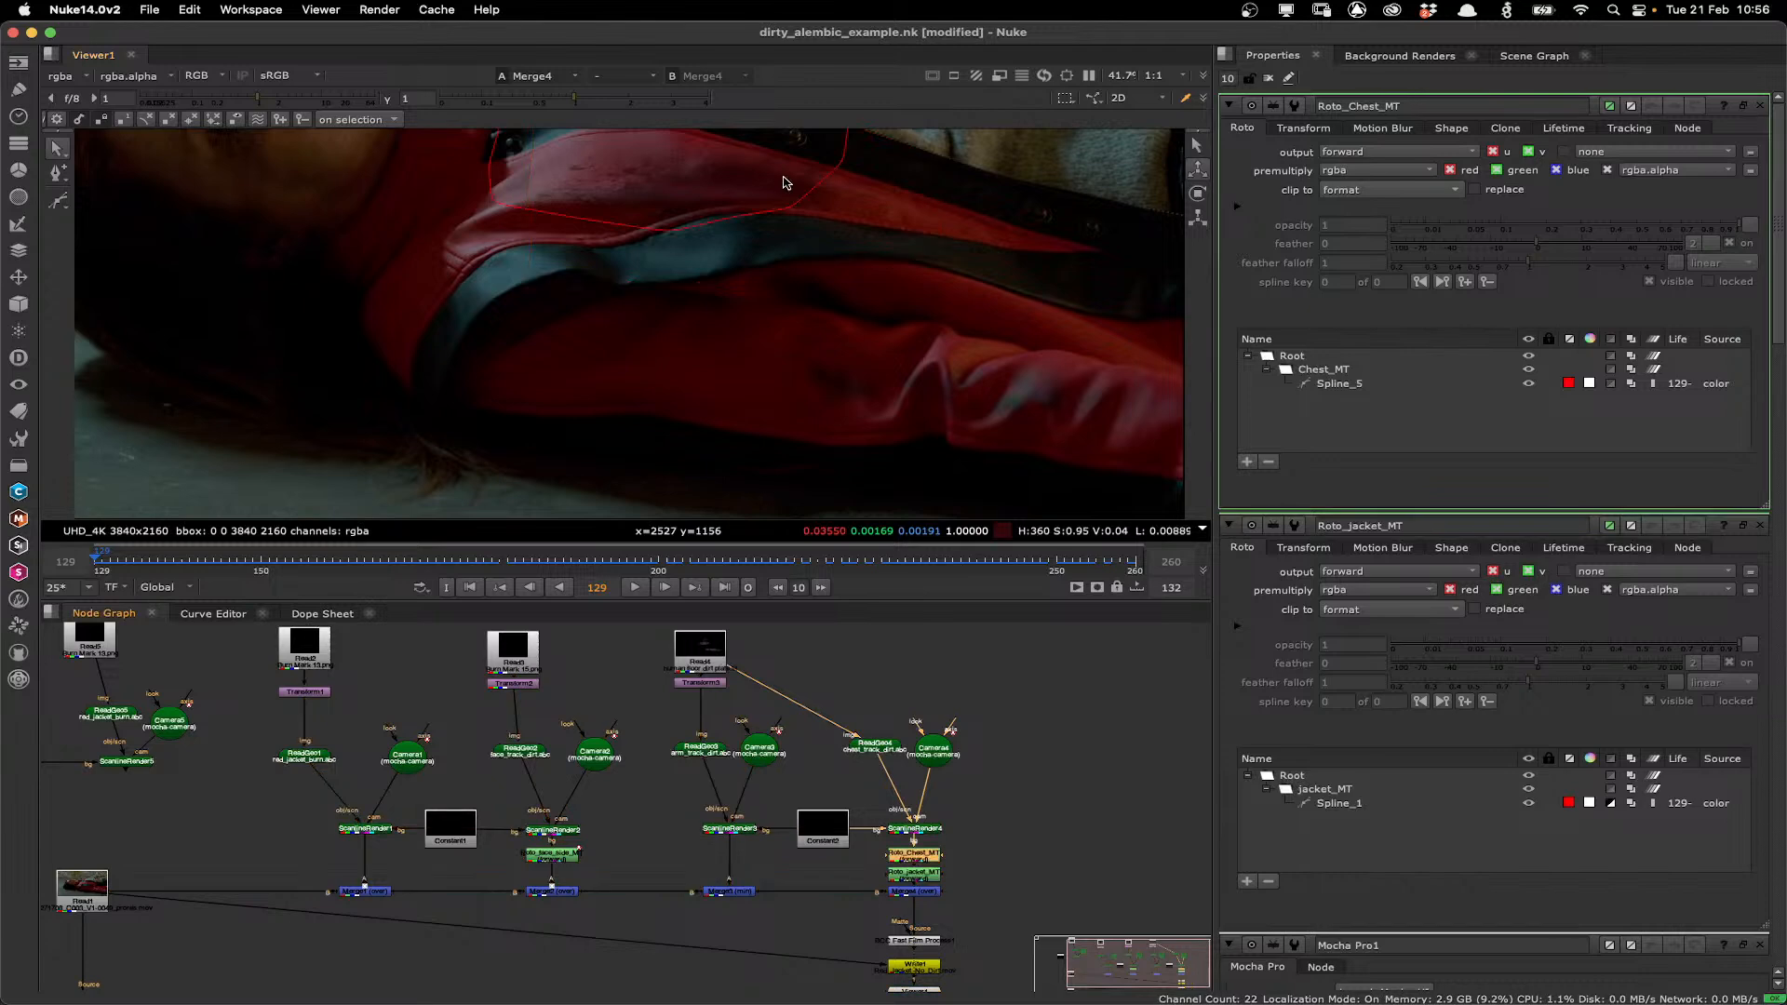
pyautogui.moveTo(783, 182); pyautogui.dragTo(710, 371)
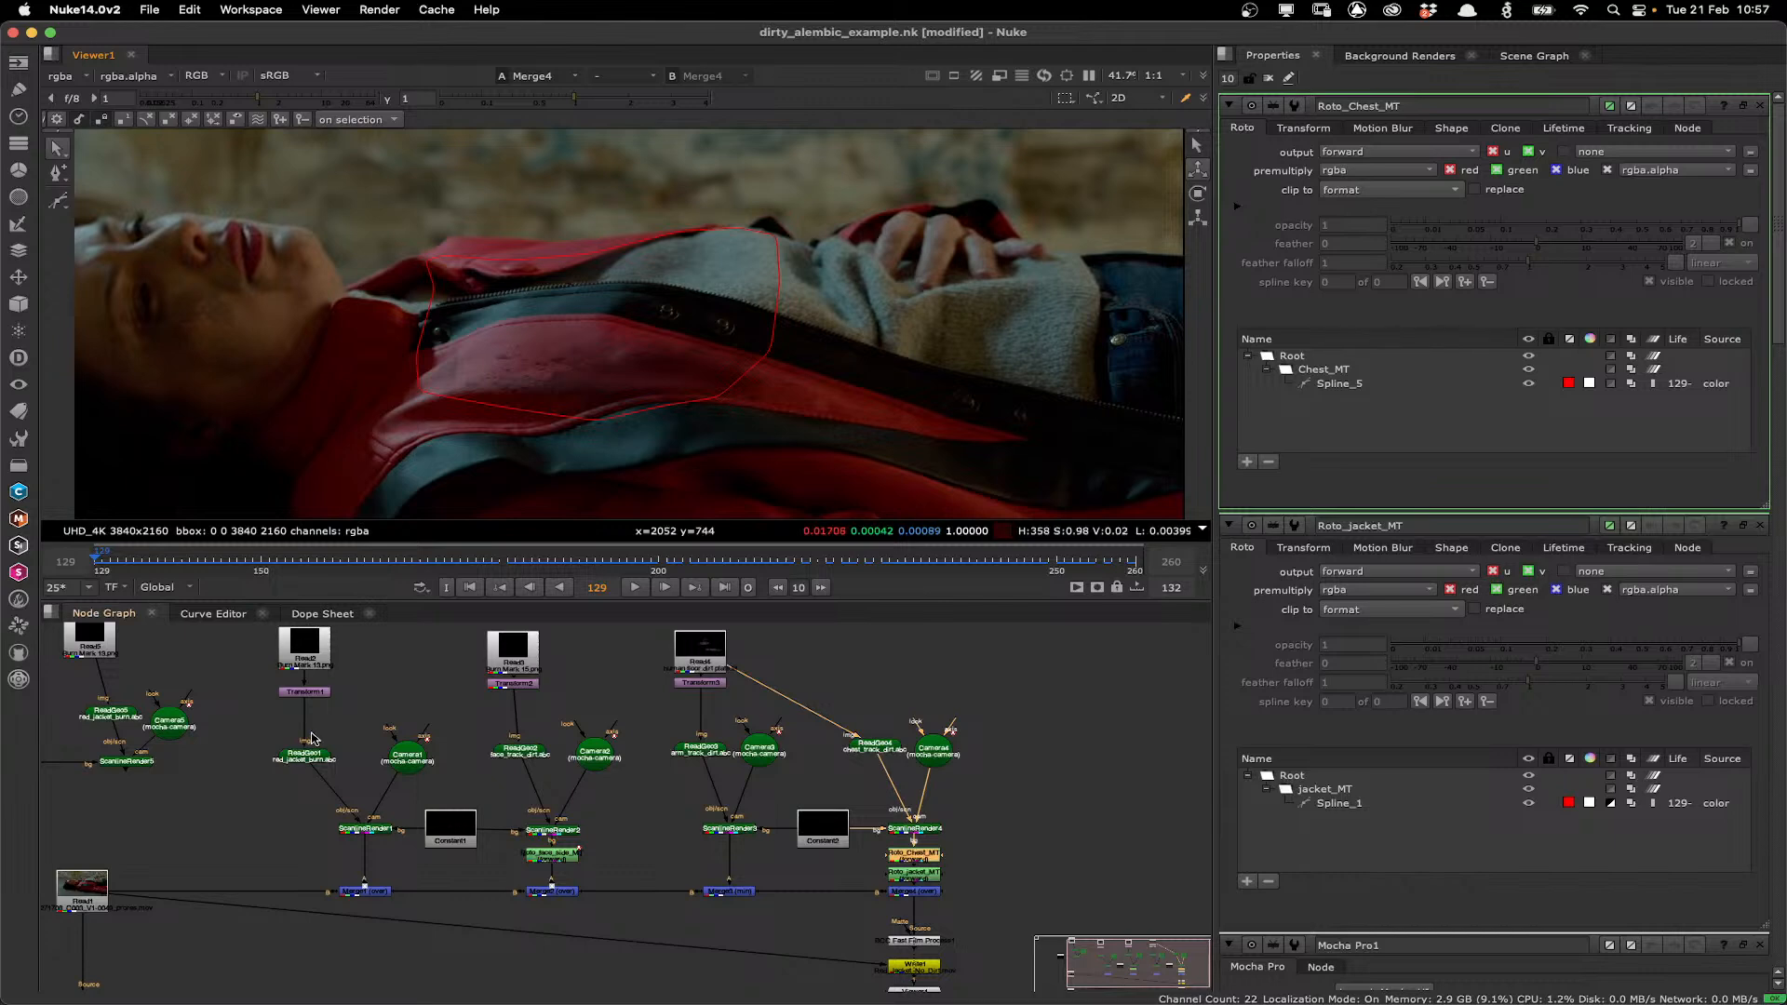
# View the Merge1 result, open the Transform1 properties and scrub the timeline to inspect the tracked dirt.
pyautogui.click(378, 892)
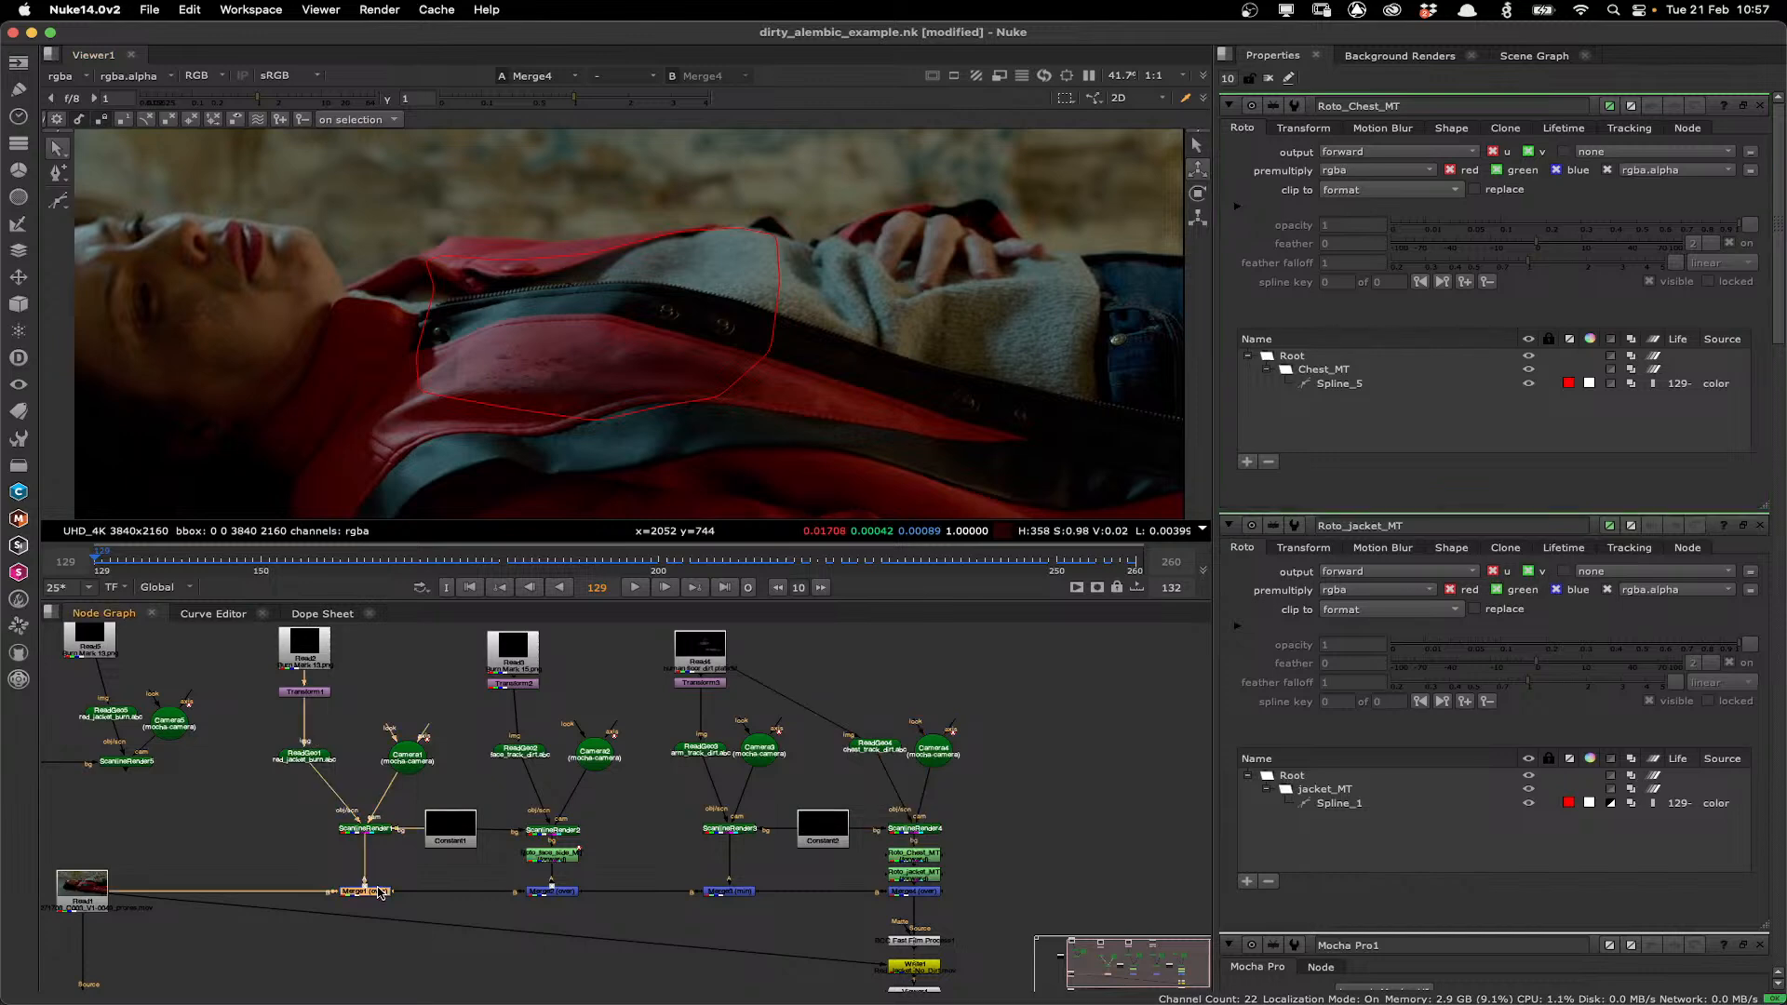
pyautogui.press('1')
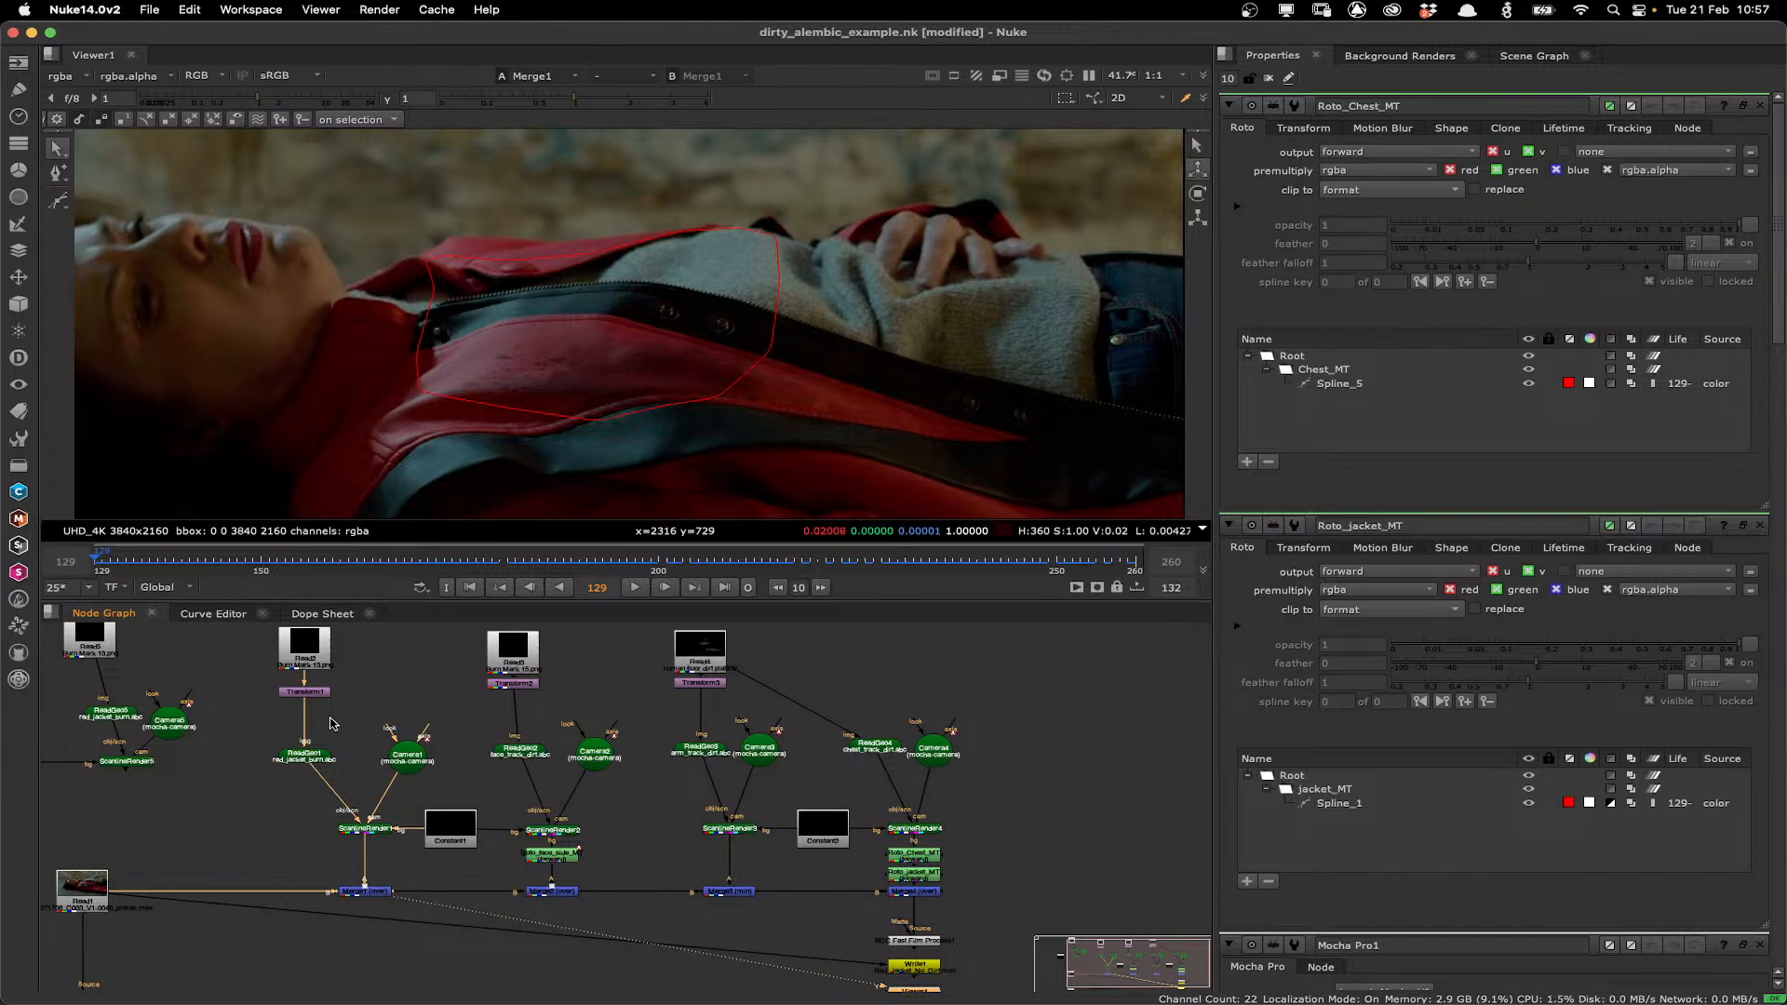
pyautogui.doubleClick(305, 691)
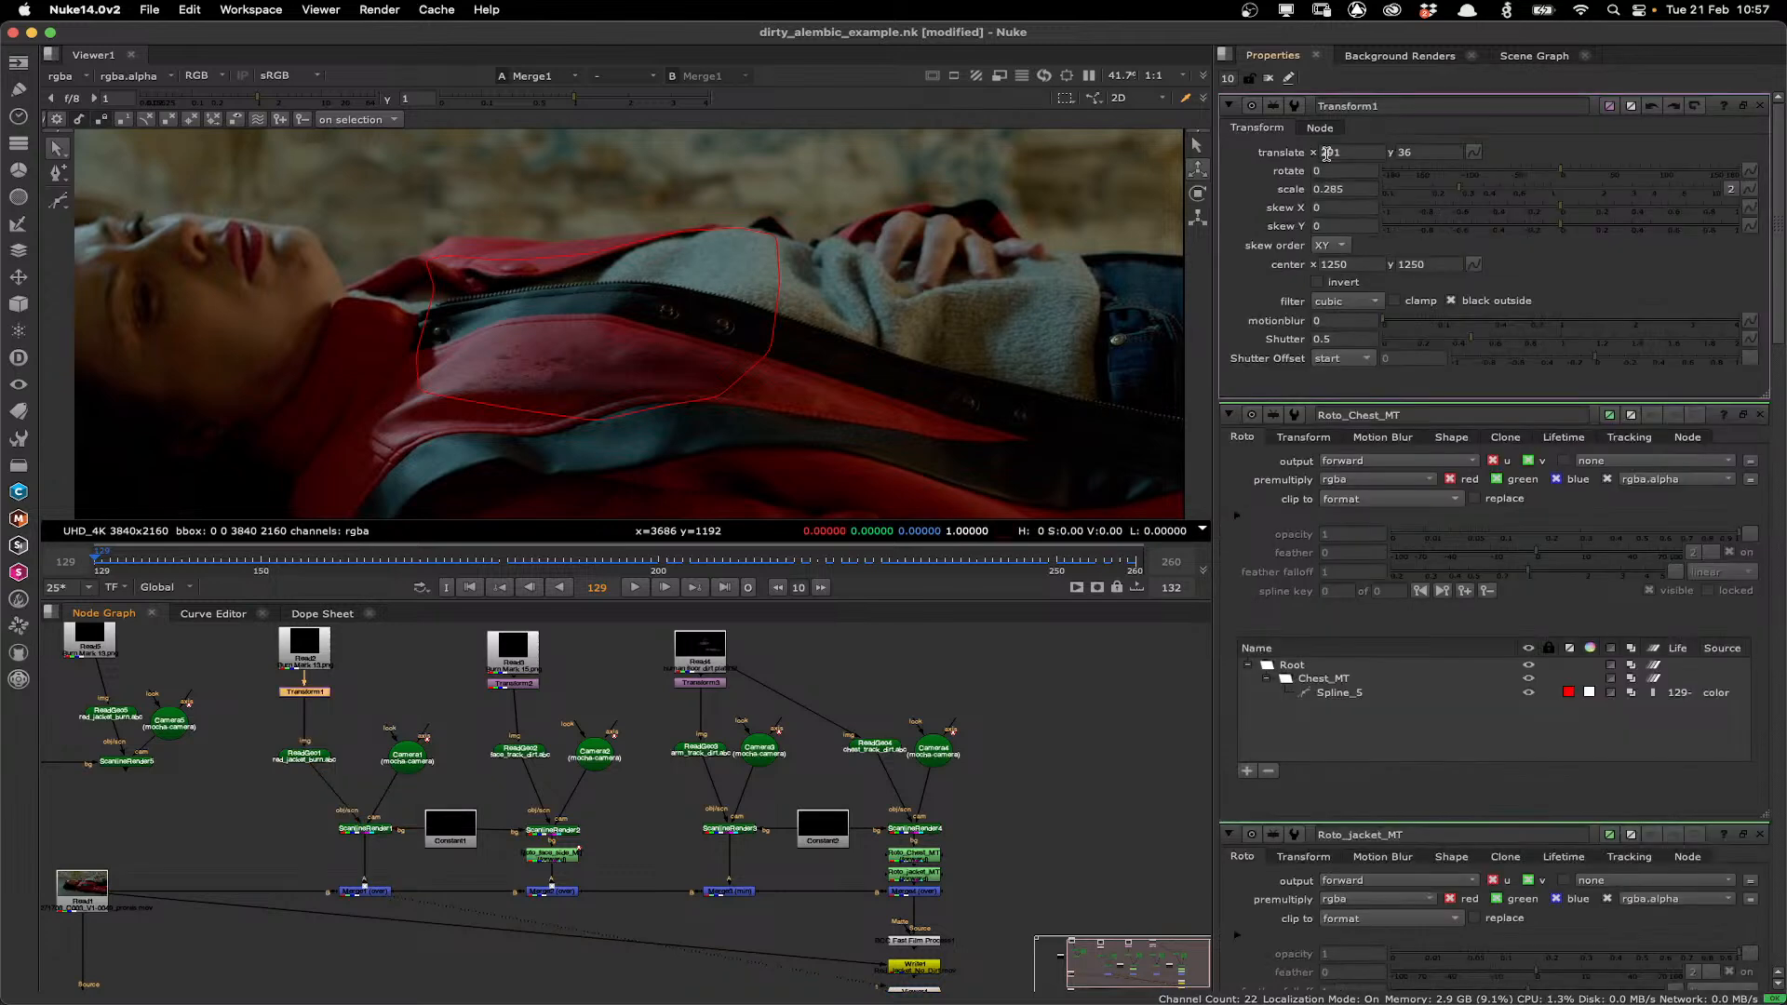
pyautogui.click(1327, 152)
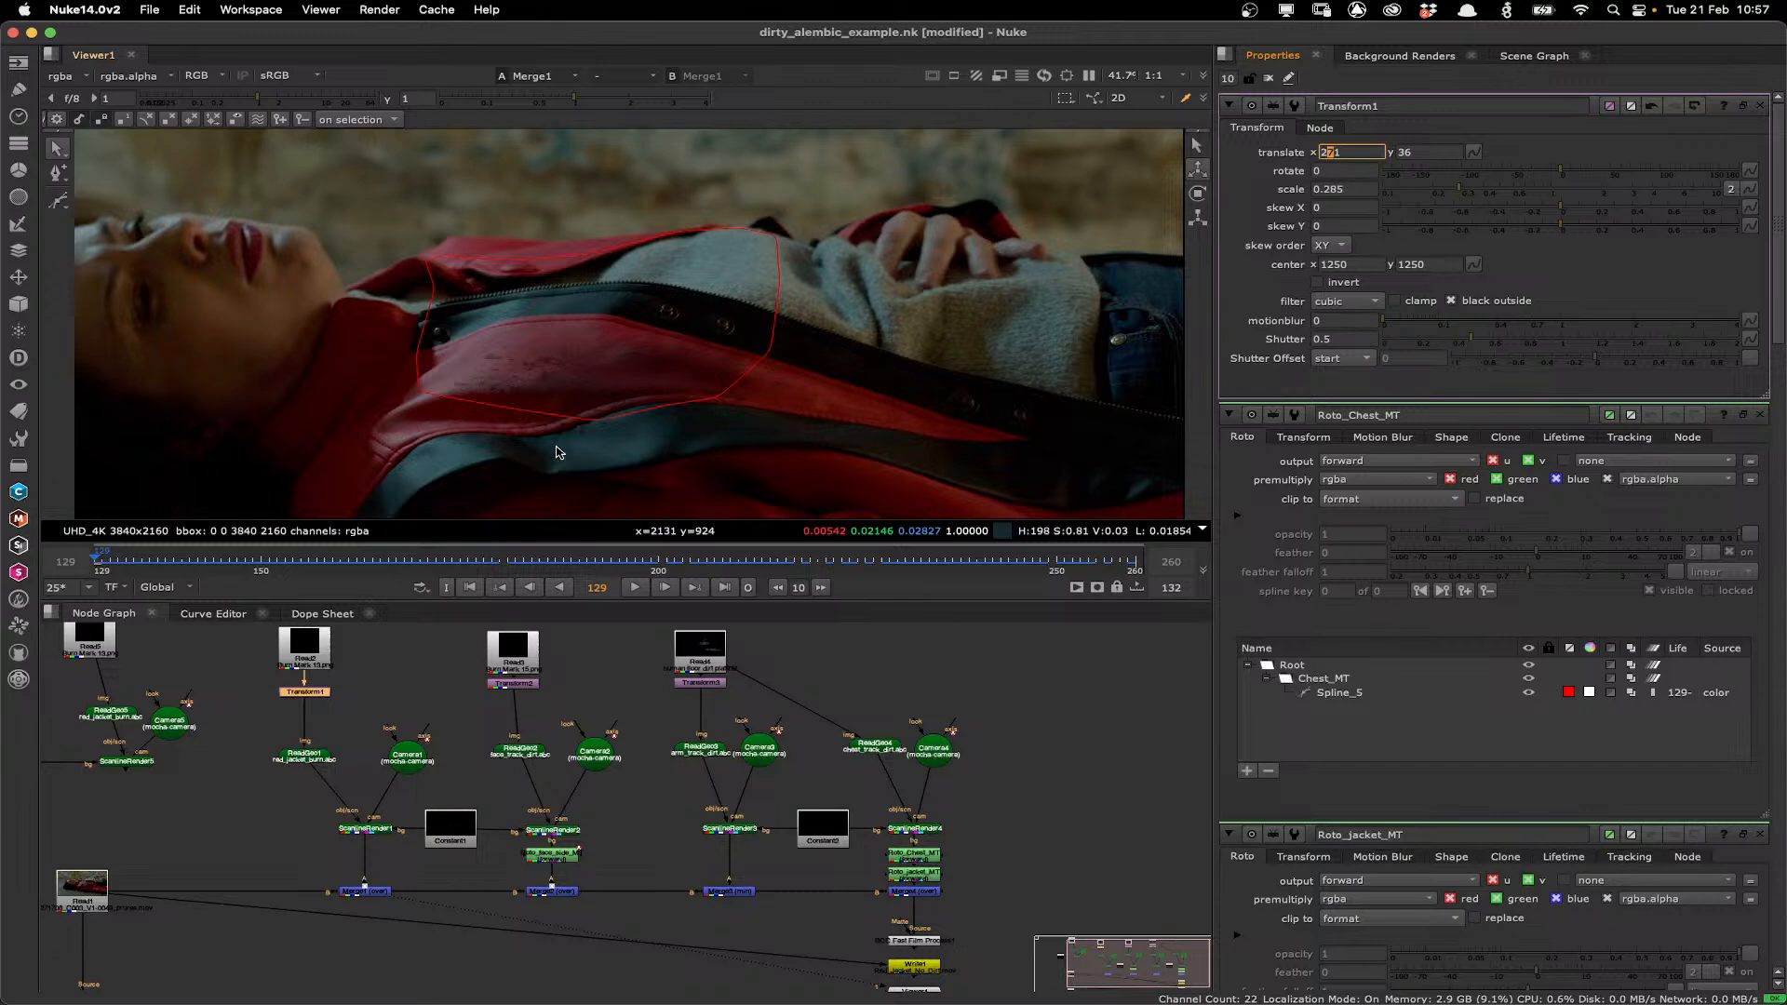
pyautogui.click(752, 565)
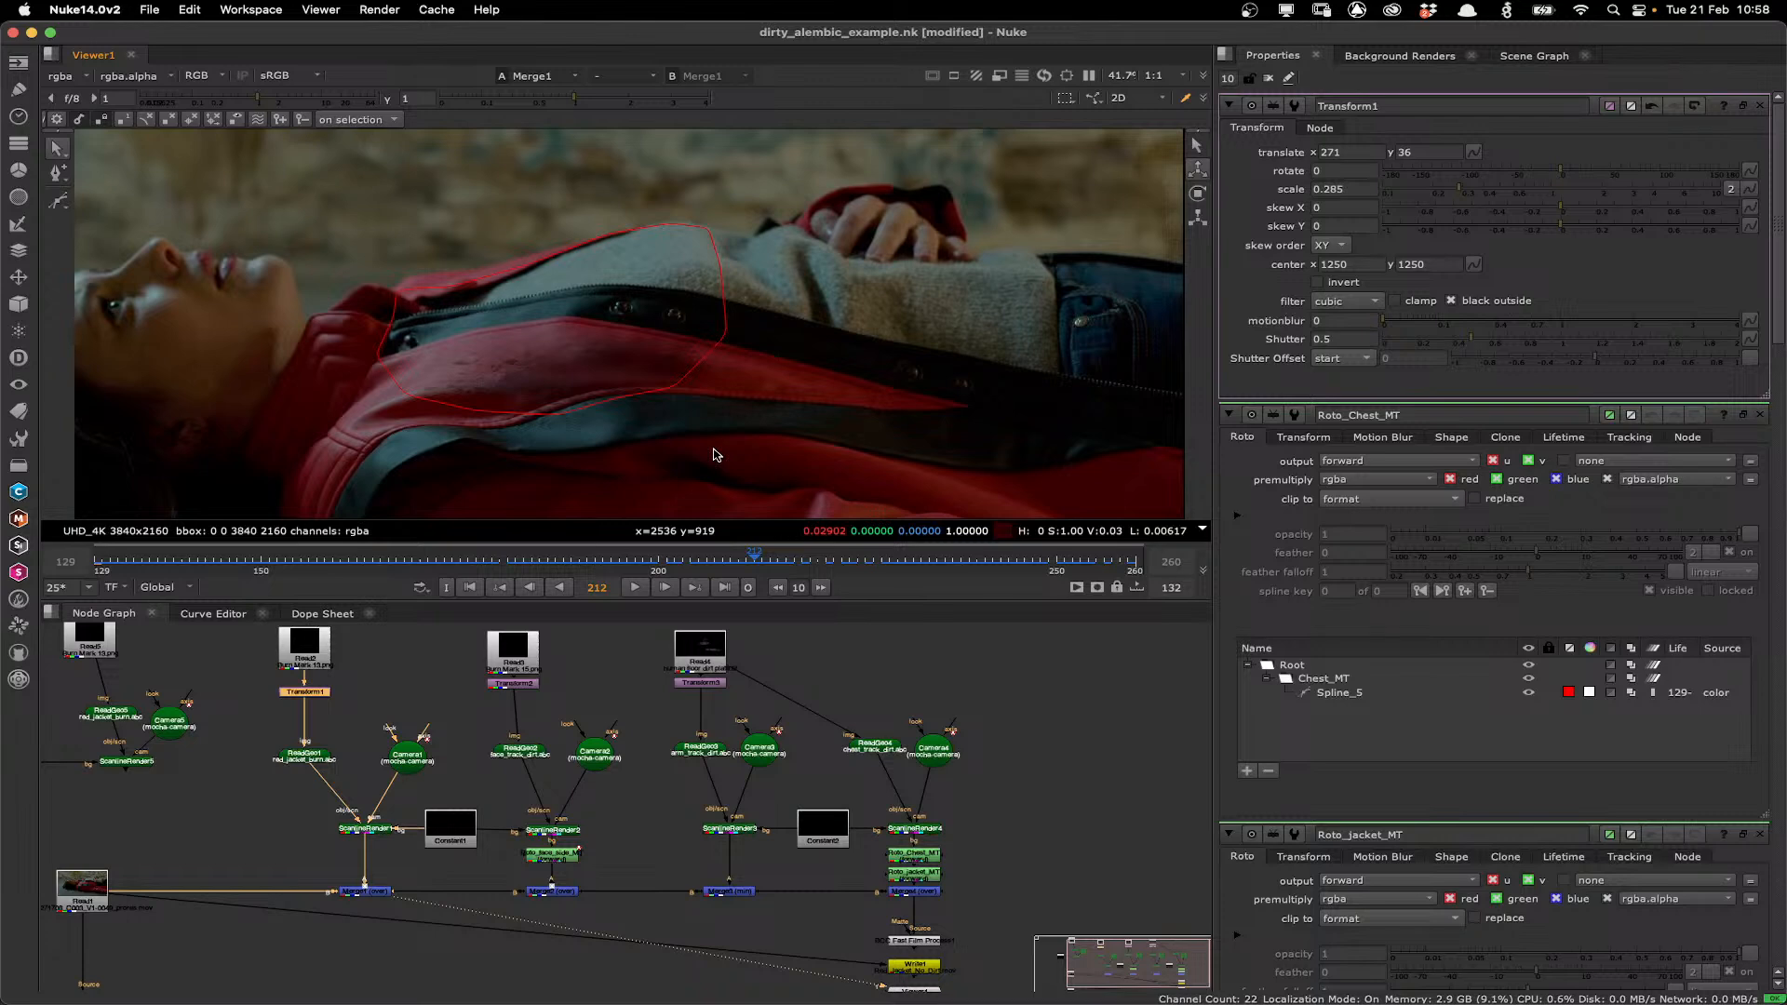
pyautogui.press('Home')
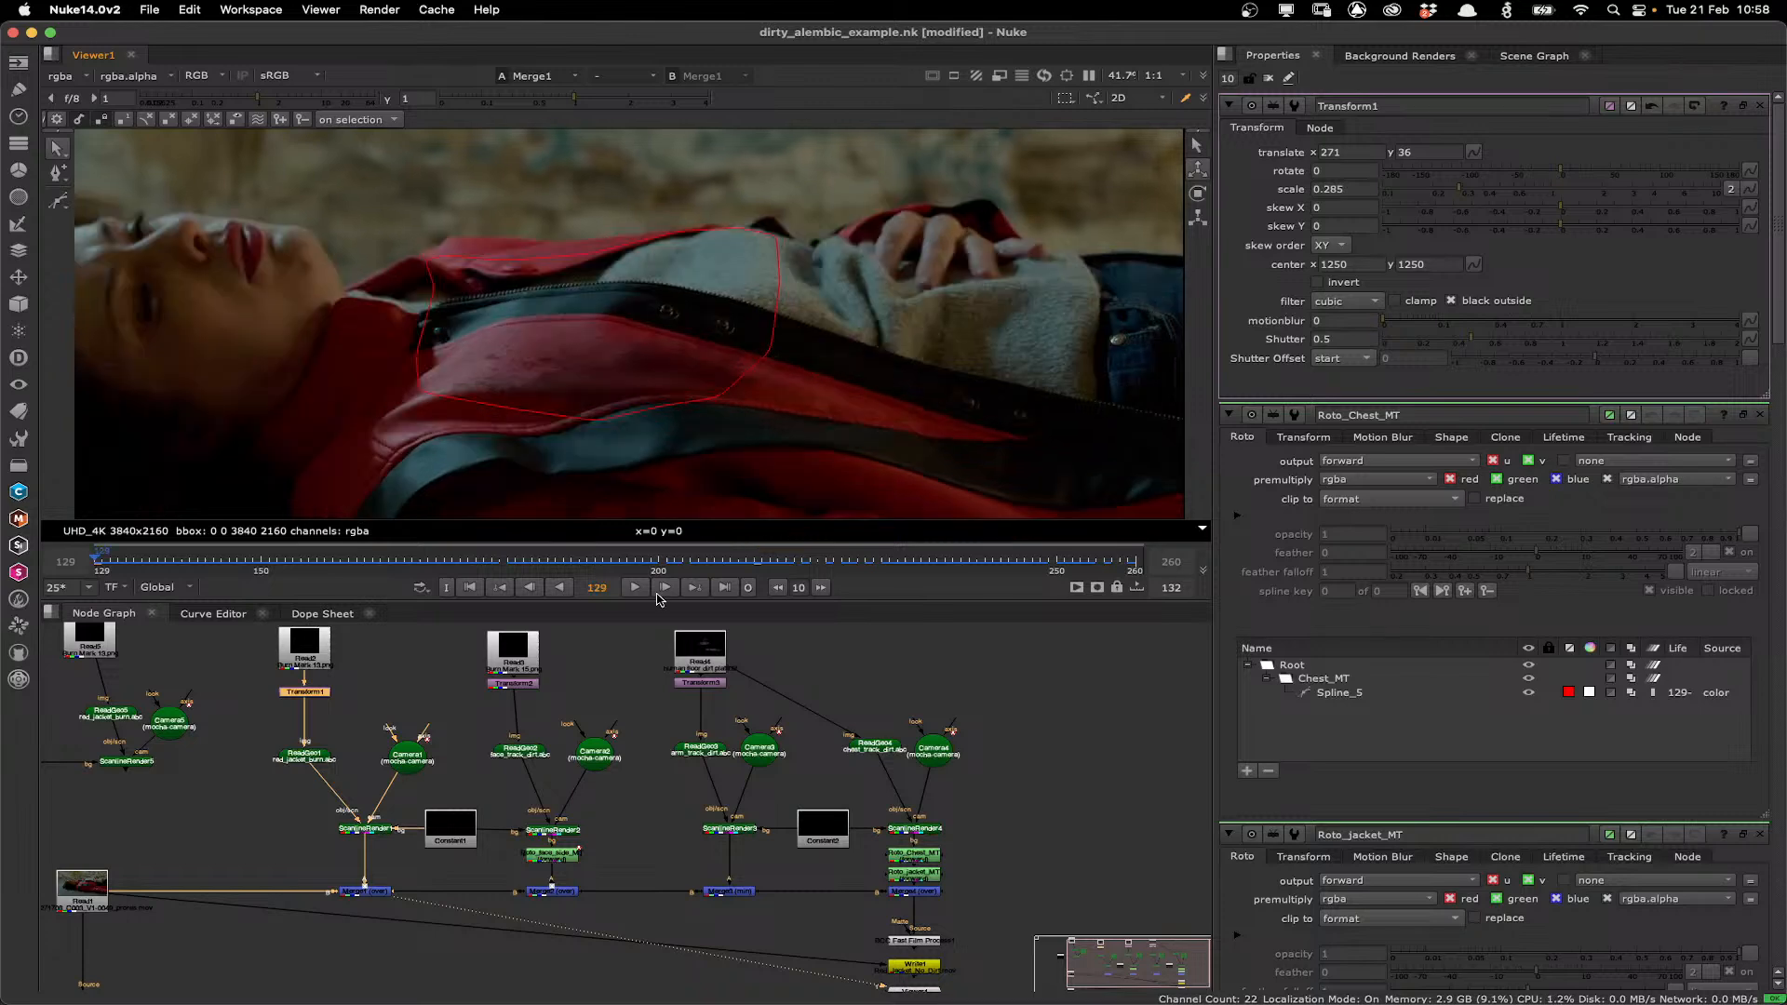
# Play back the Merge1 result, then switch the viewer to the Merge4 output and play it again.
pyautogui.click(634, 587)
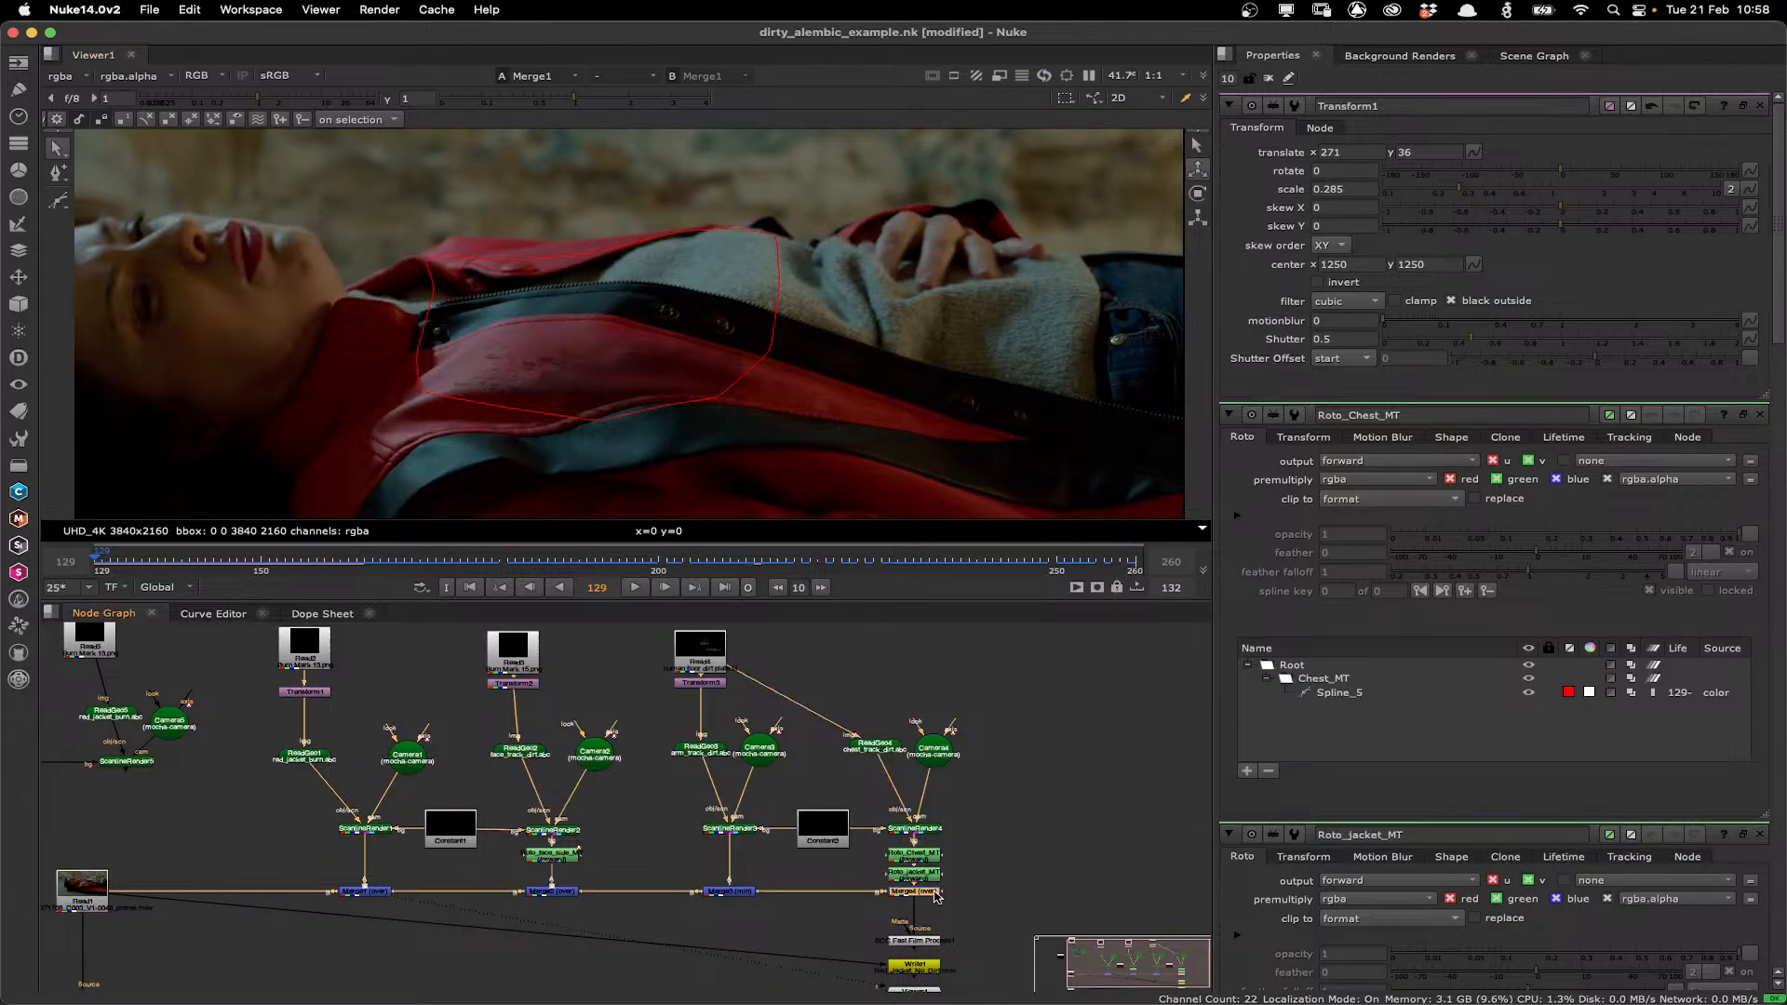
pyautogui.press('1')
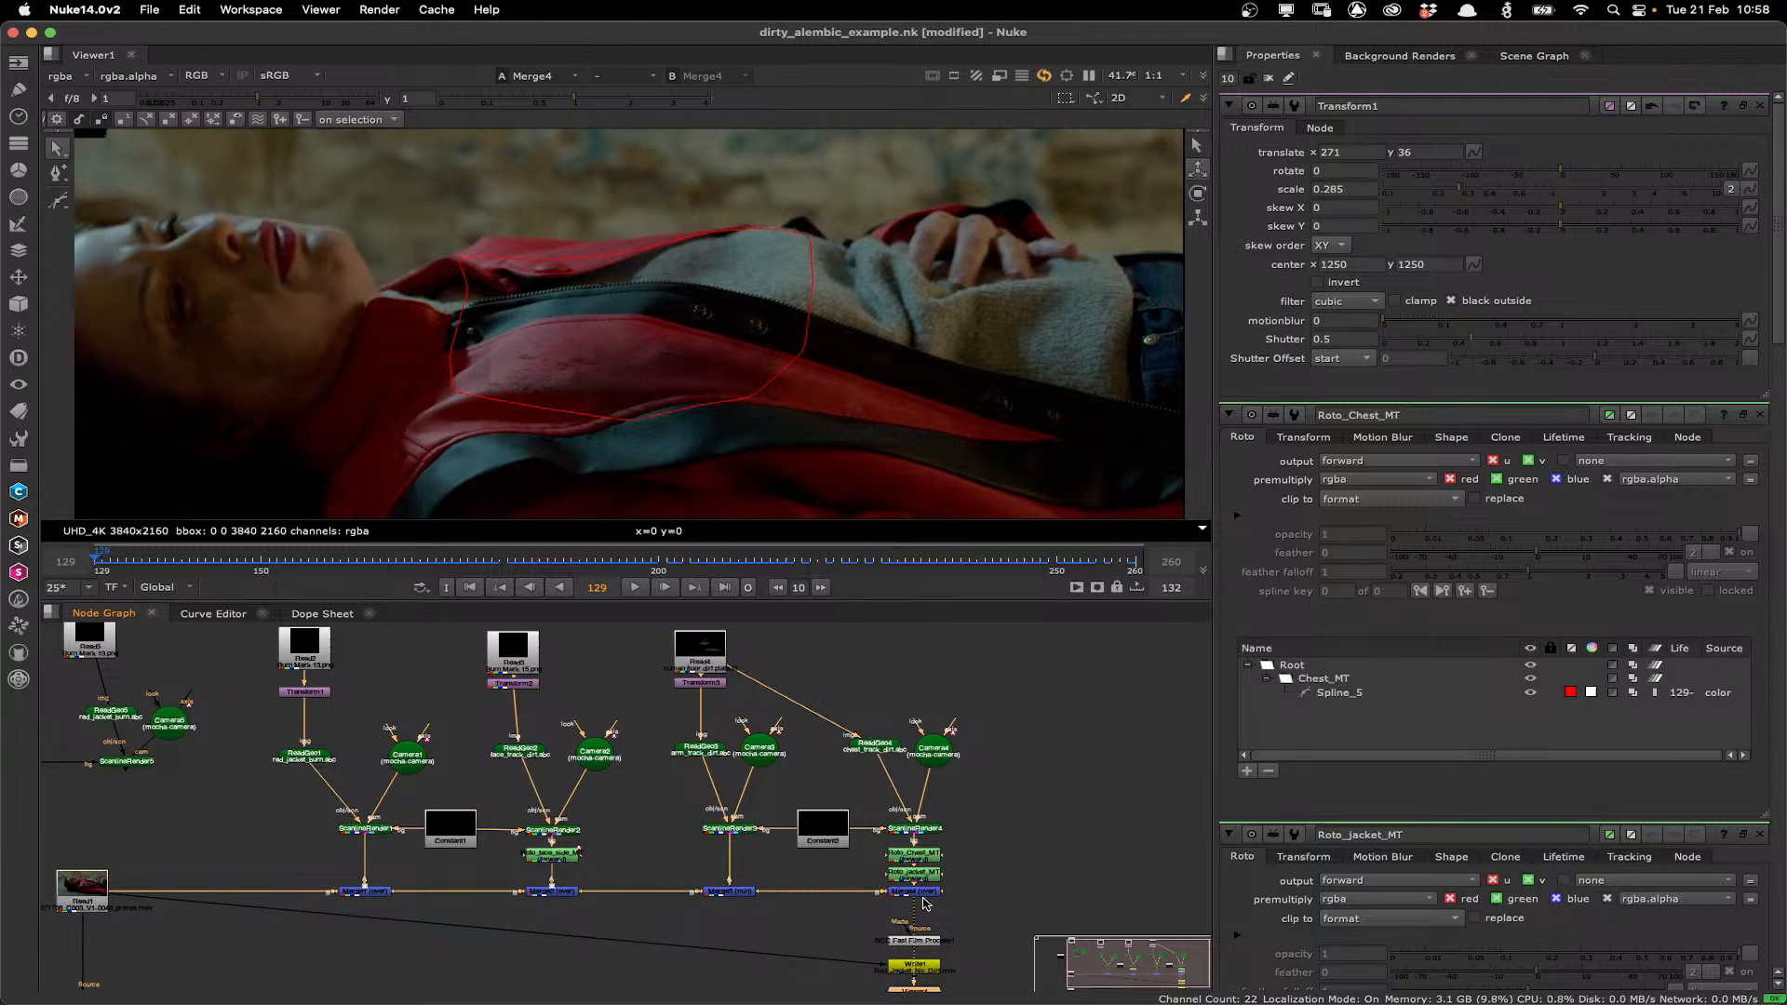
pyautogui.click(634, 587)
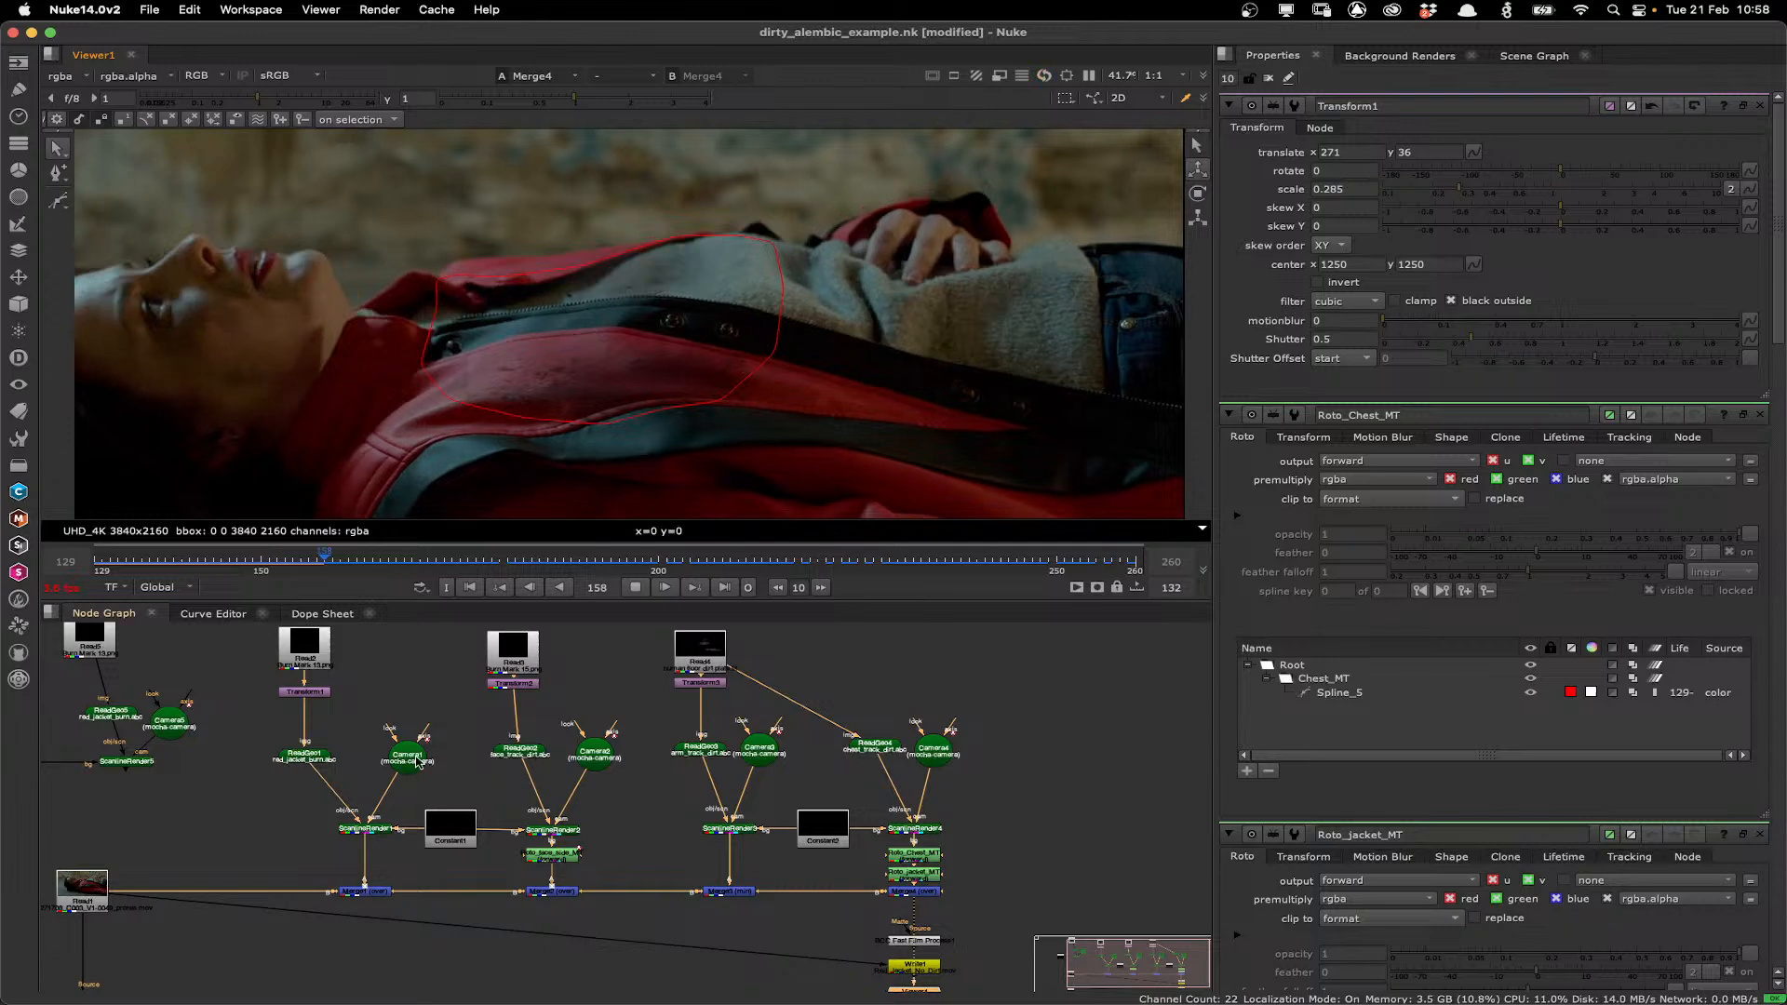
# Select each Camera node in turn during playback to inspect the camera tracks over the jacket.
pyautogui.click(759, 749)
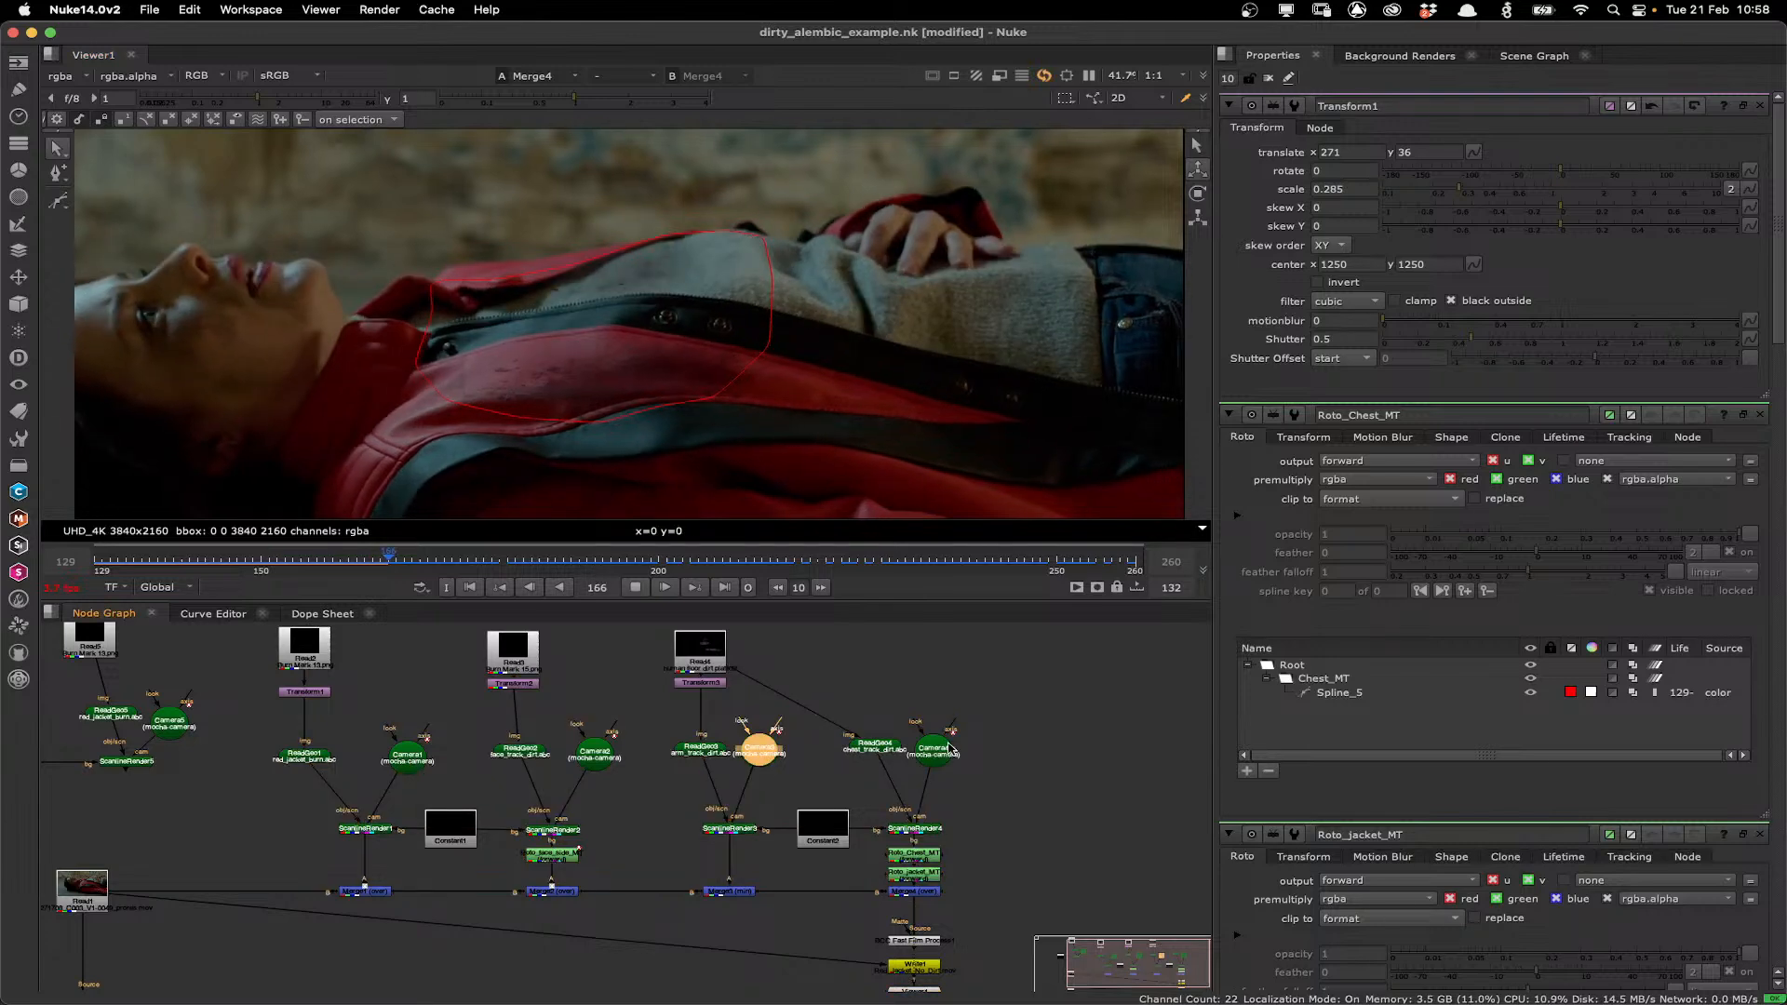
pyautogui.click(408, 756)
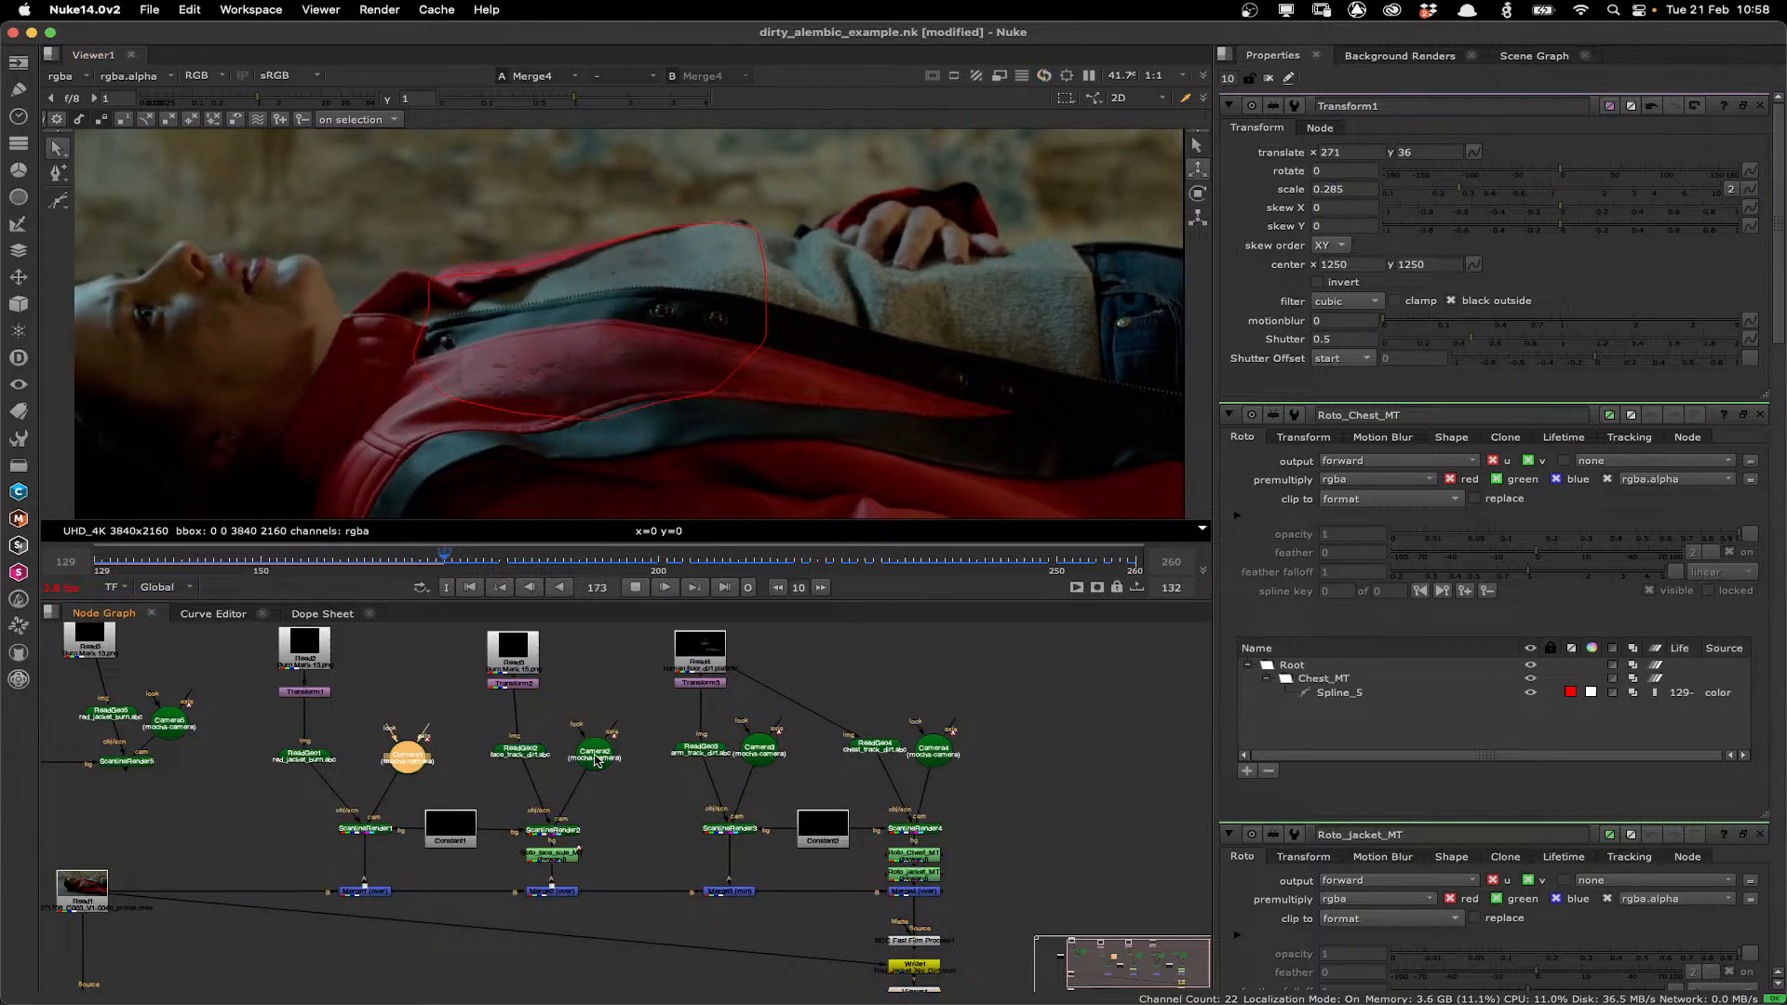
pyautogui.click(916, 756)
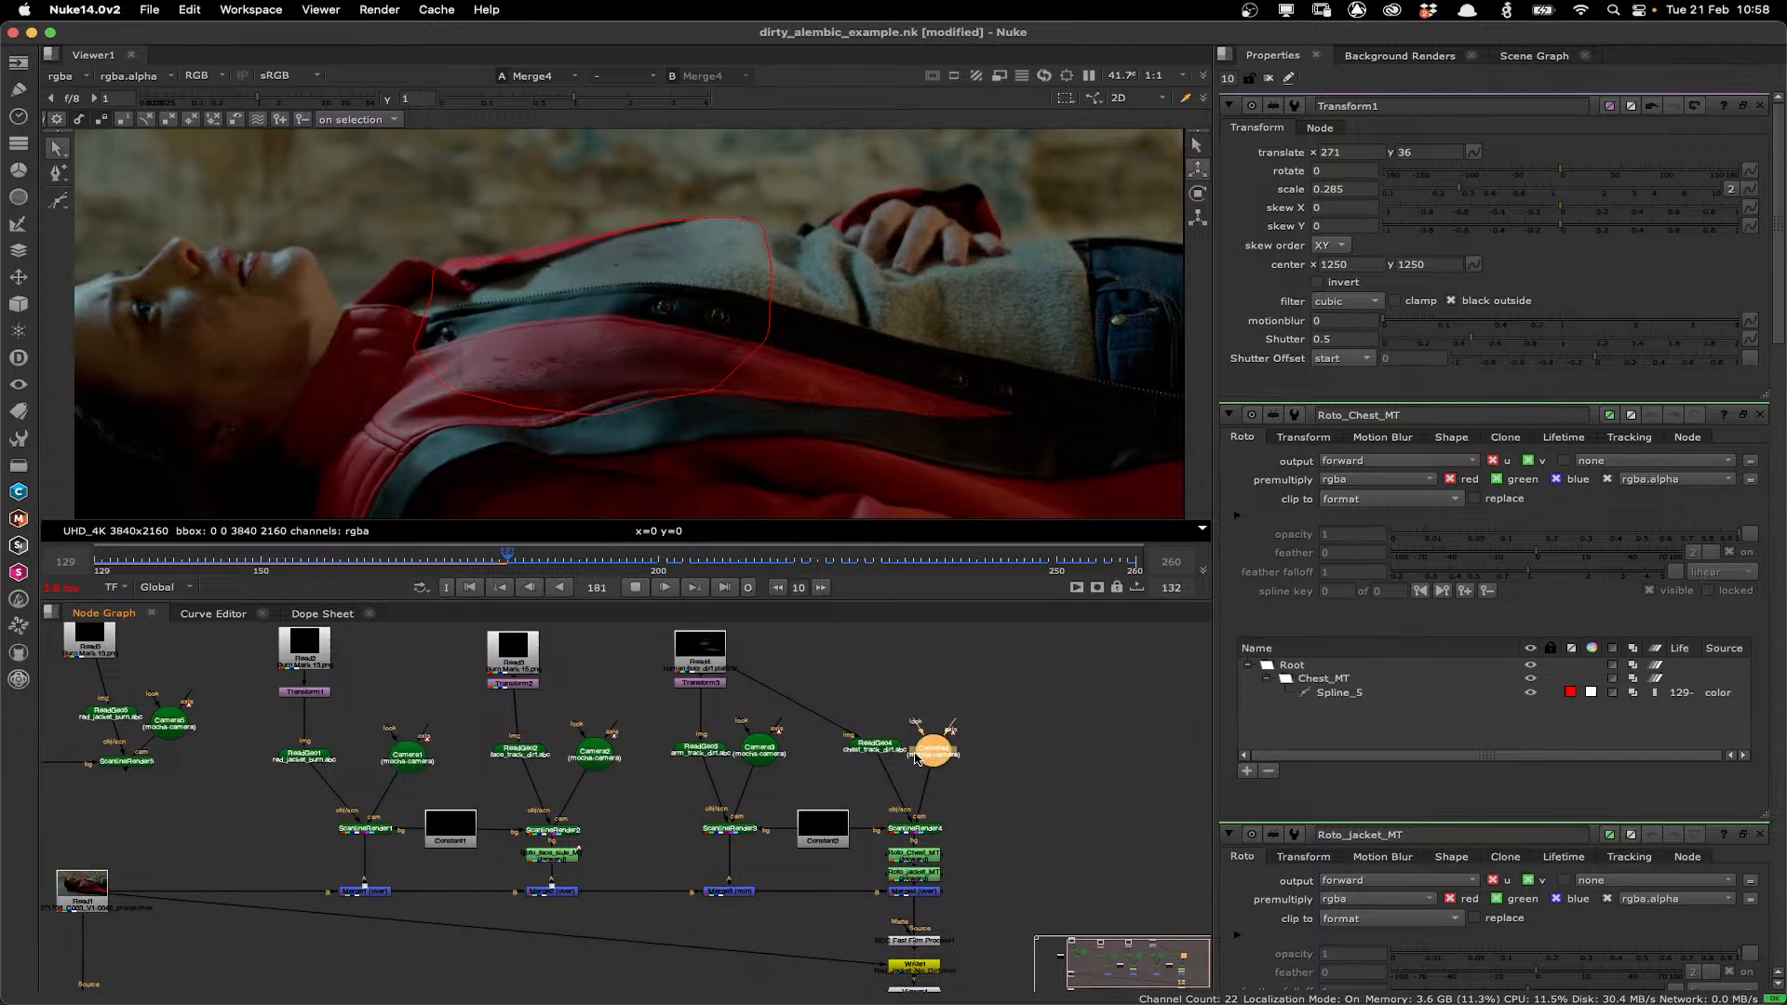
pyautogui.click(593, 752)
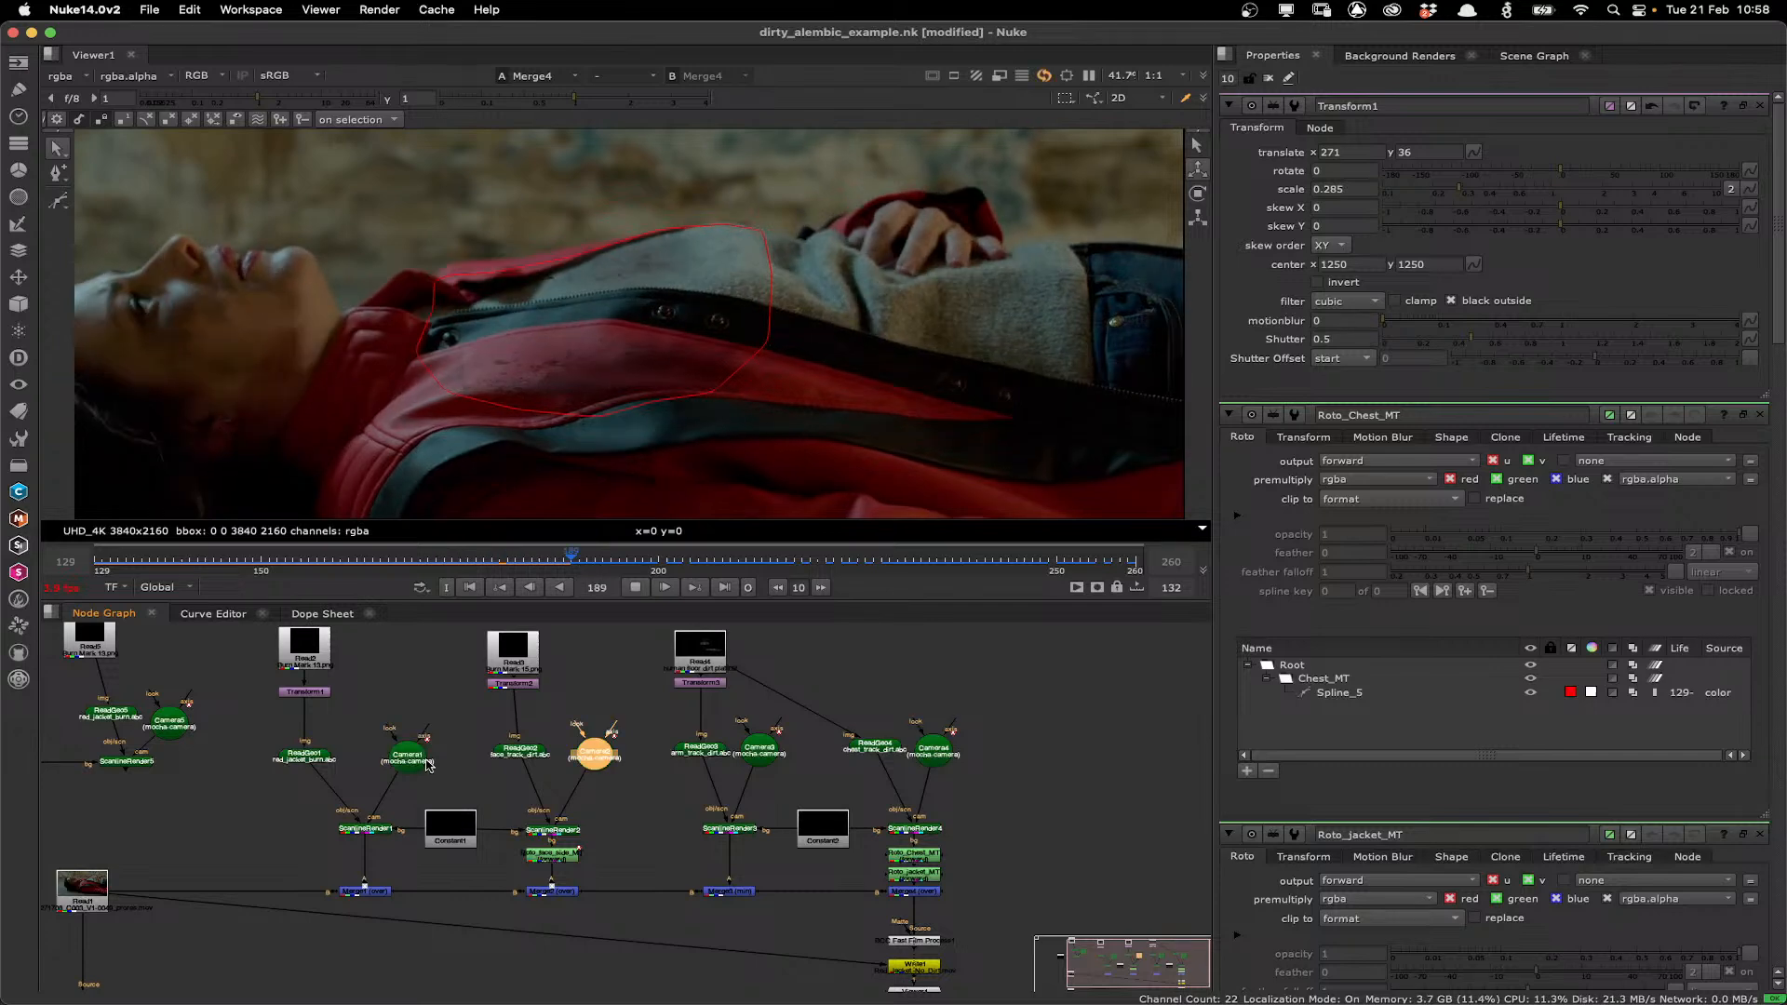
pyautogui.click(760, 750)
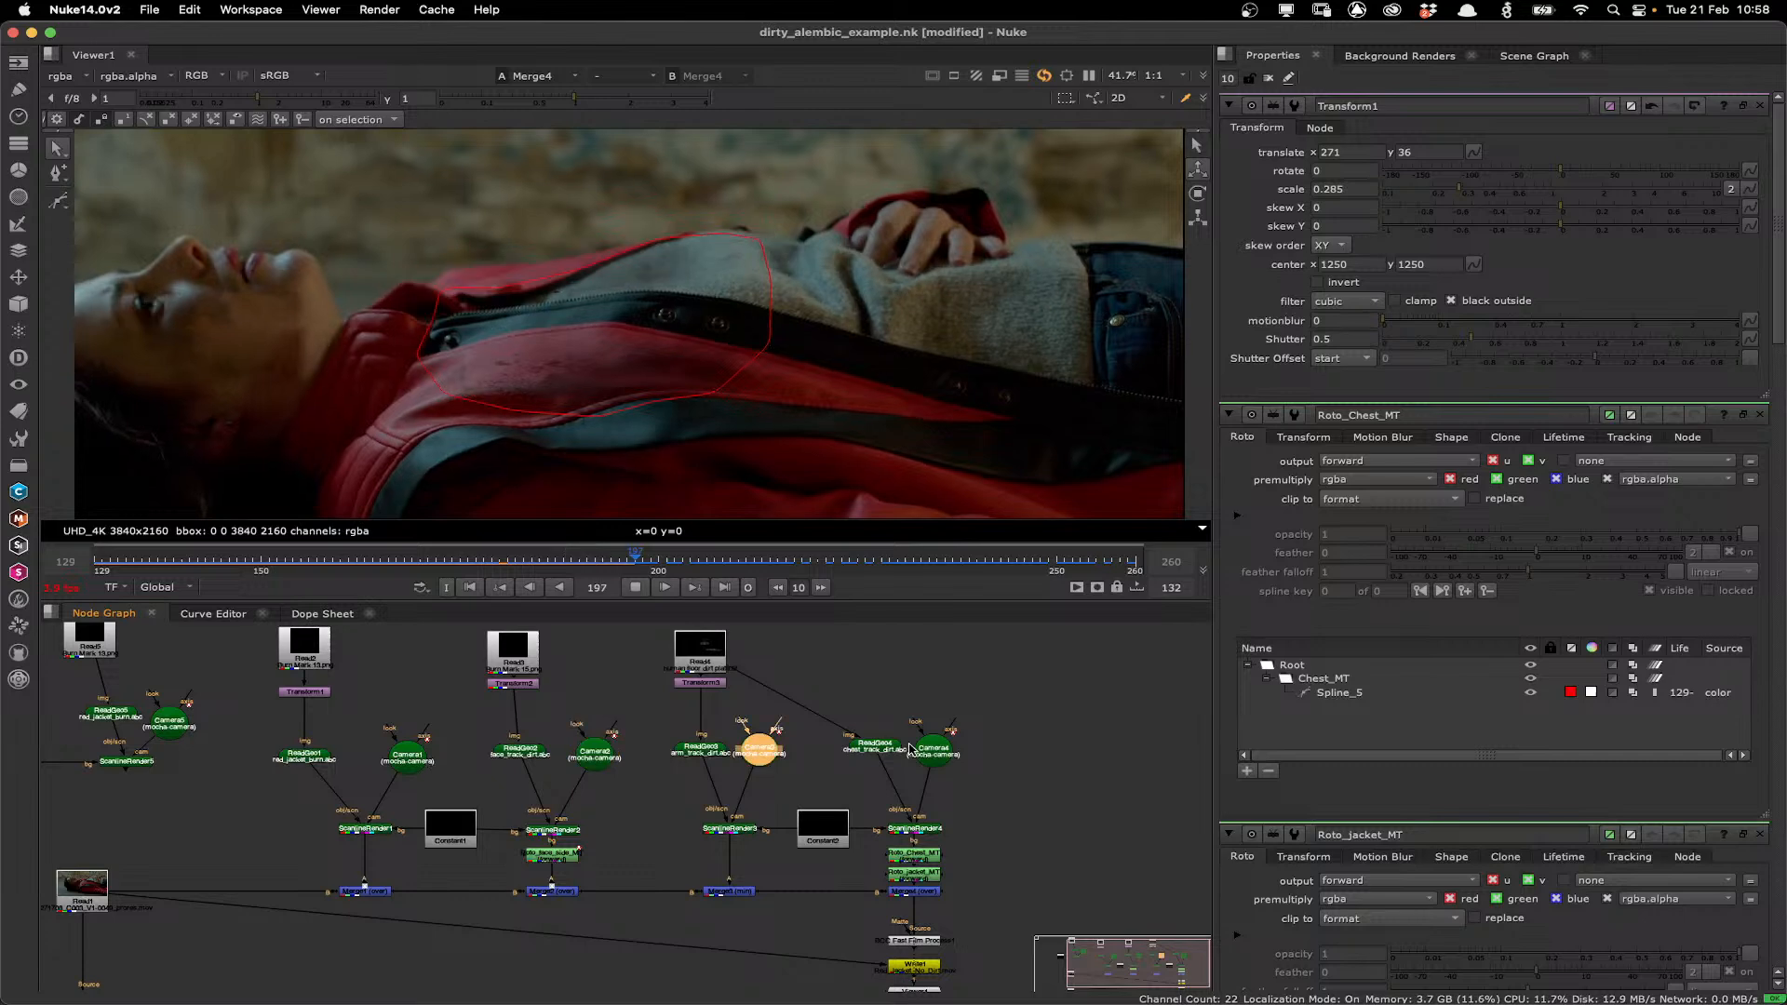
pyautogui.click(594, 752)
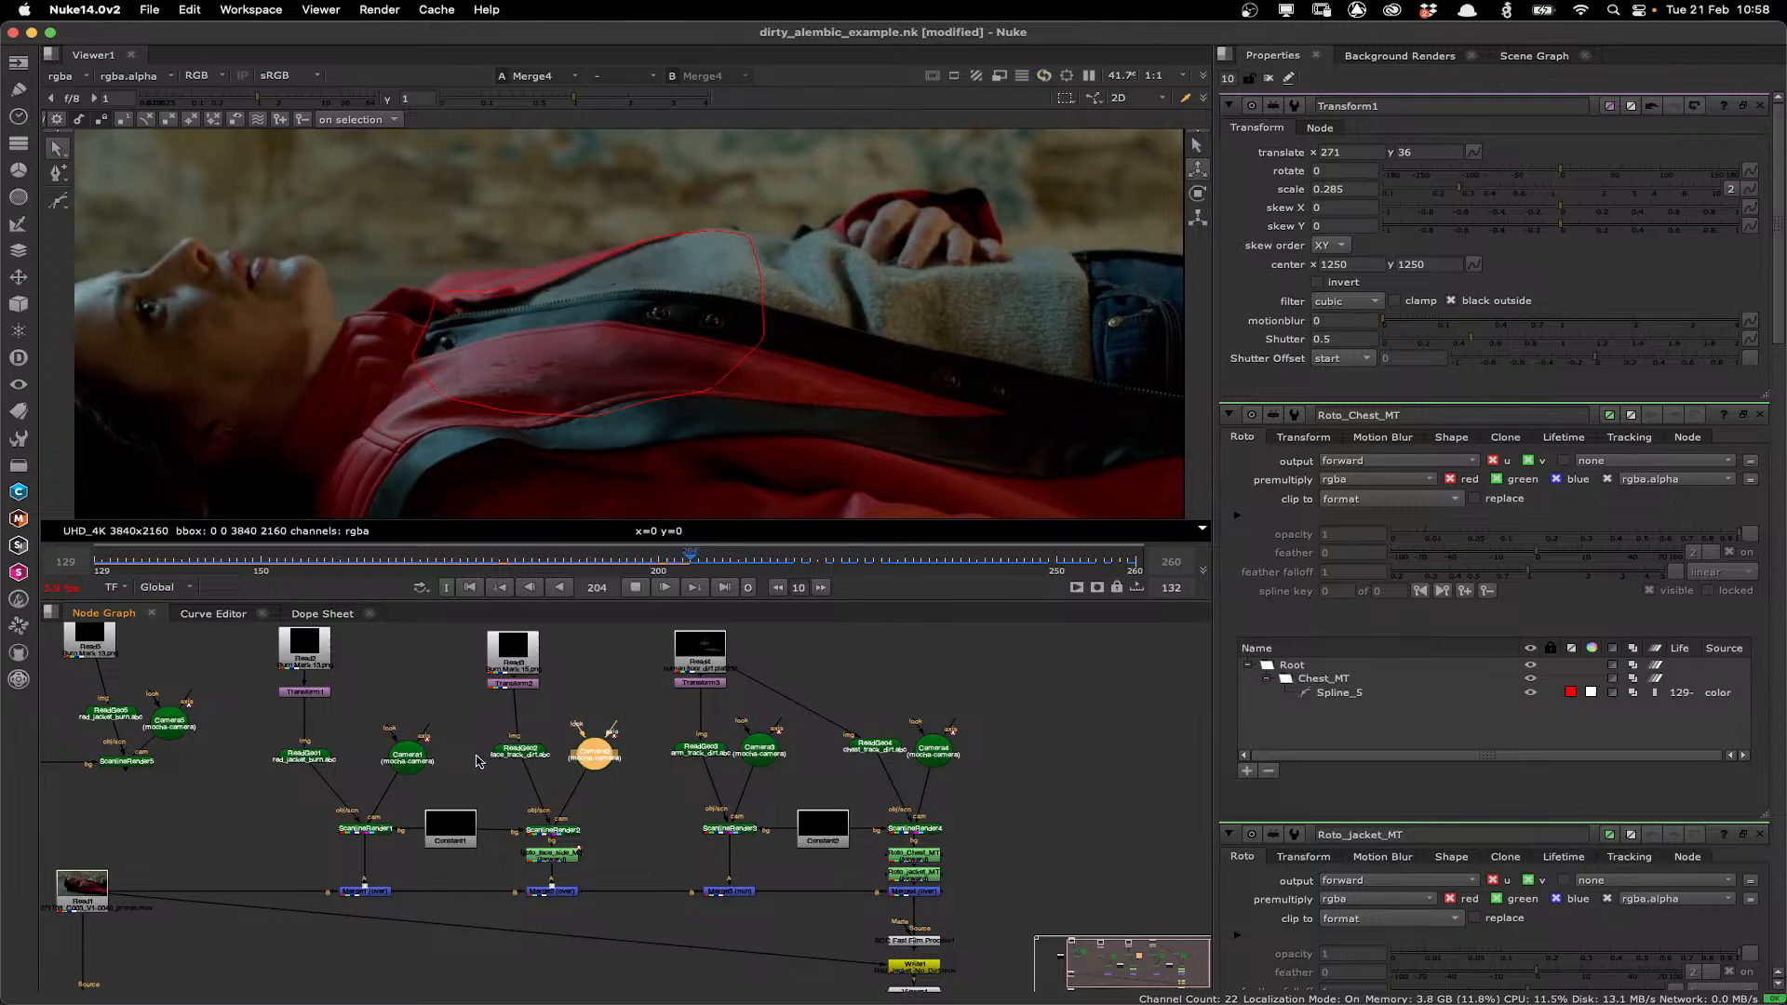
pyautogui.click(406, 756)
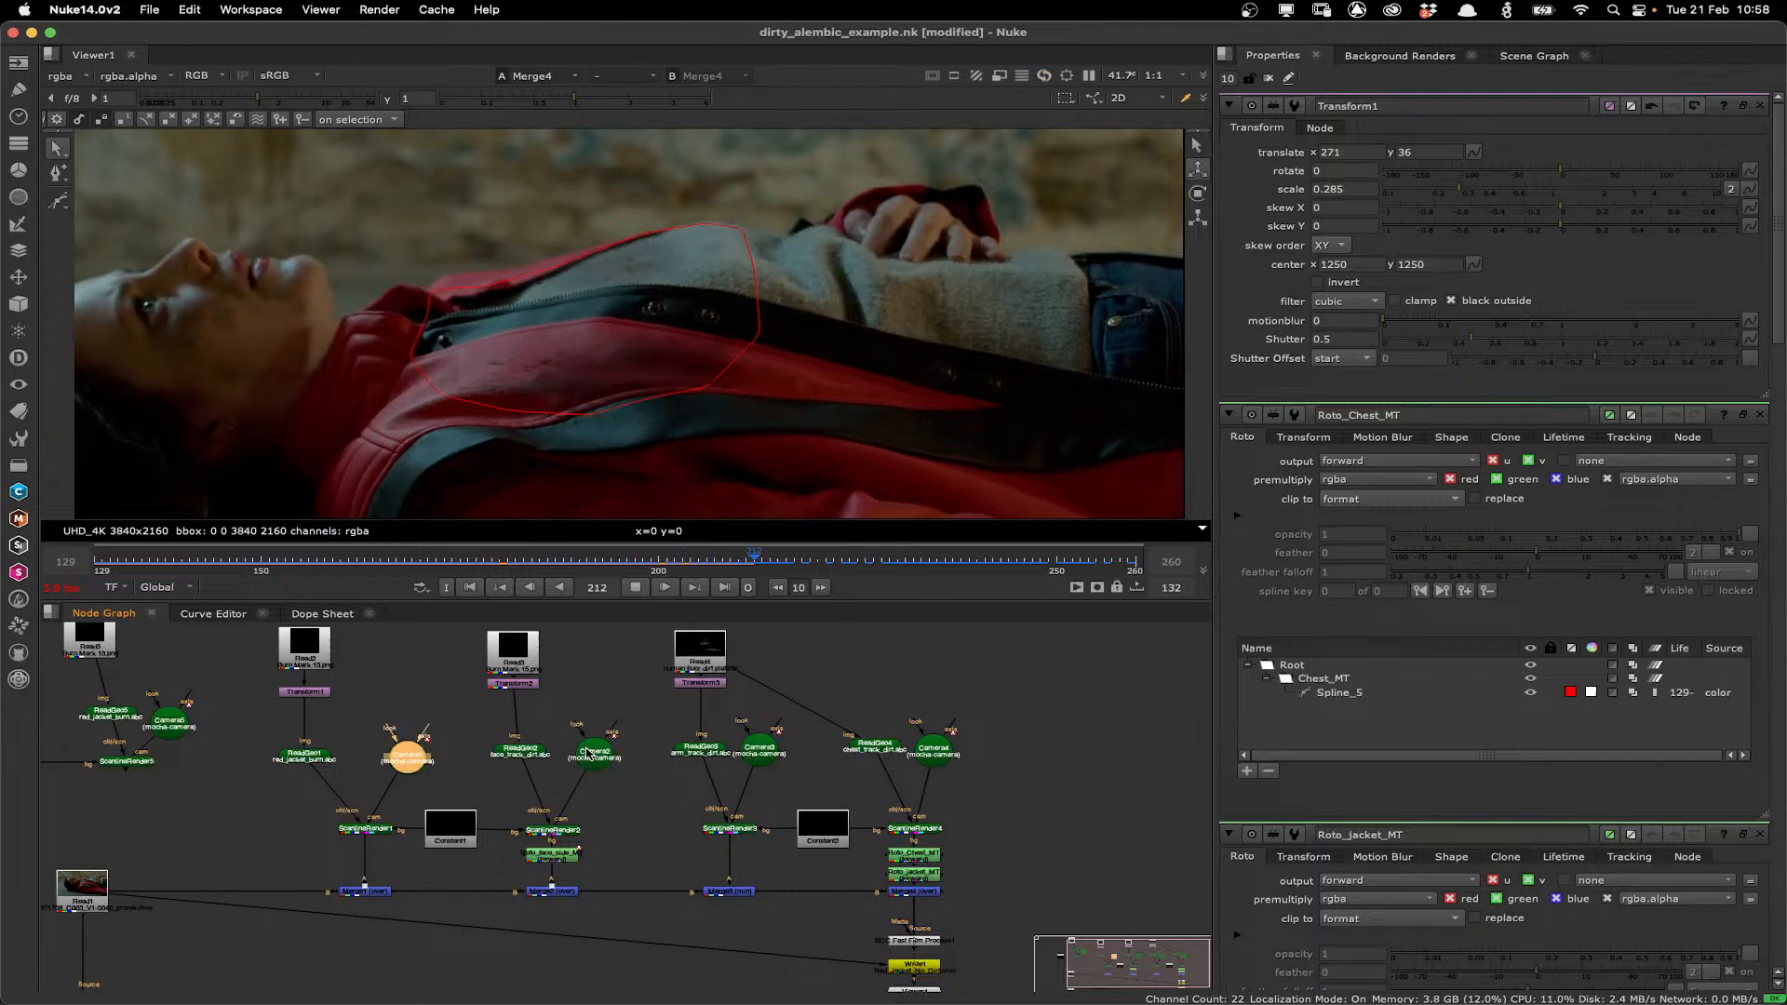
pyautogui.click(760, 750)
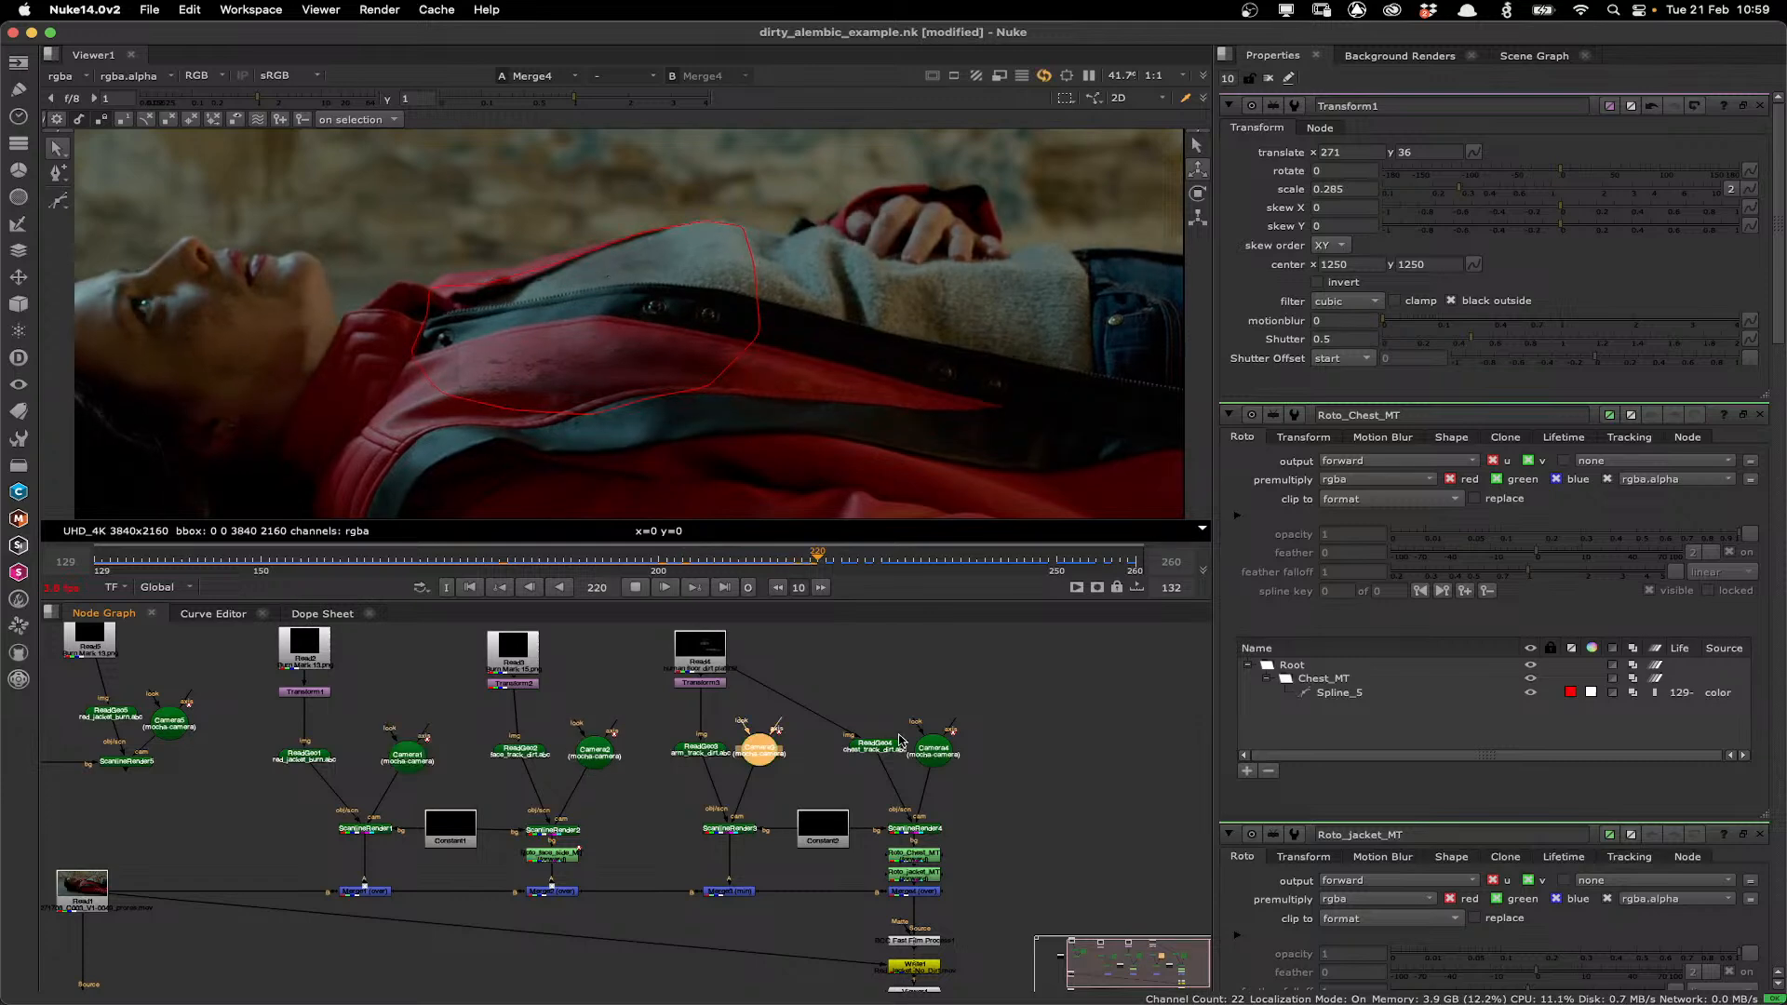
pyautogui.click(592, 755)
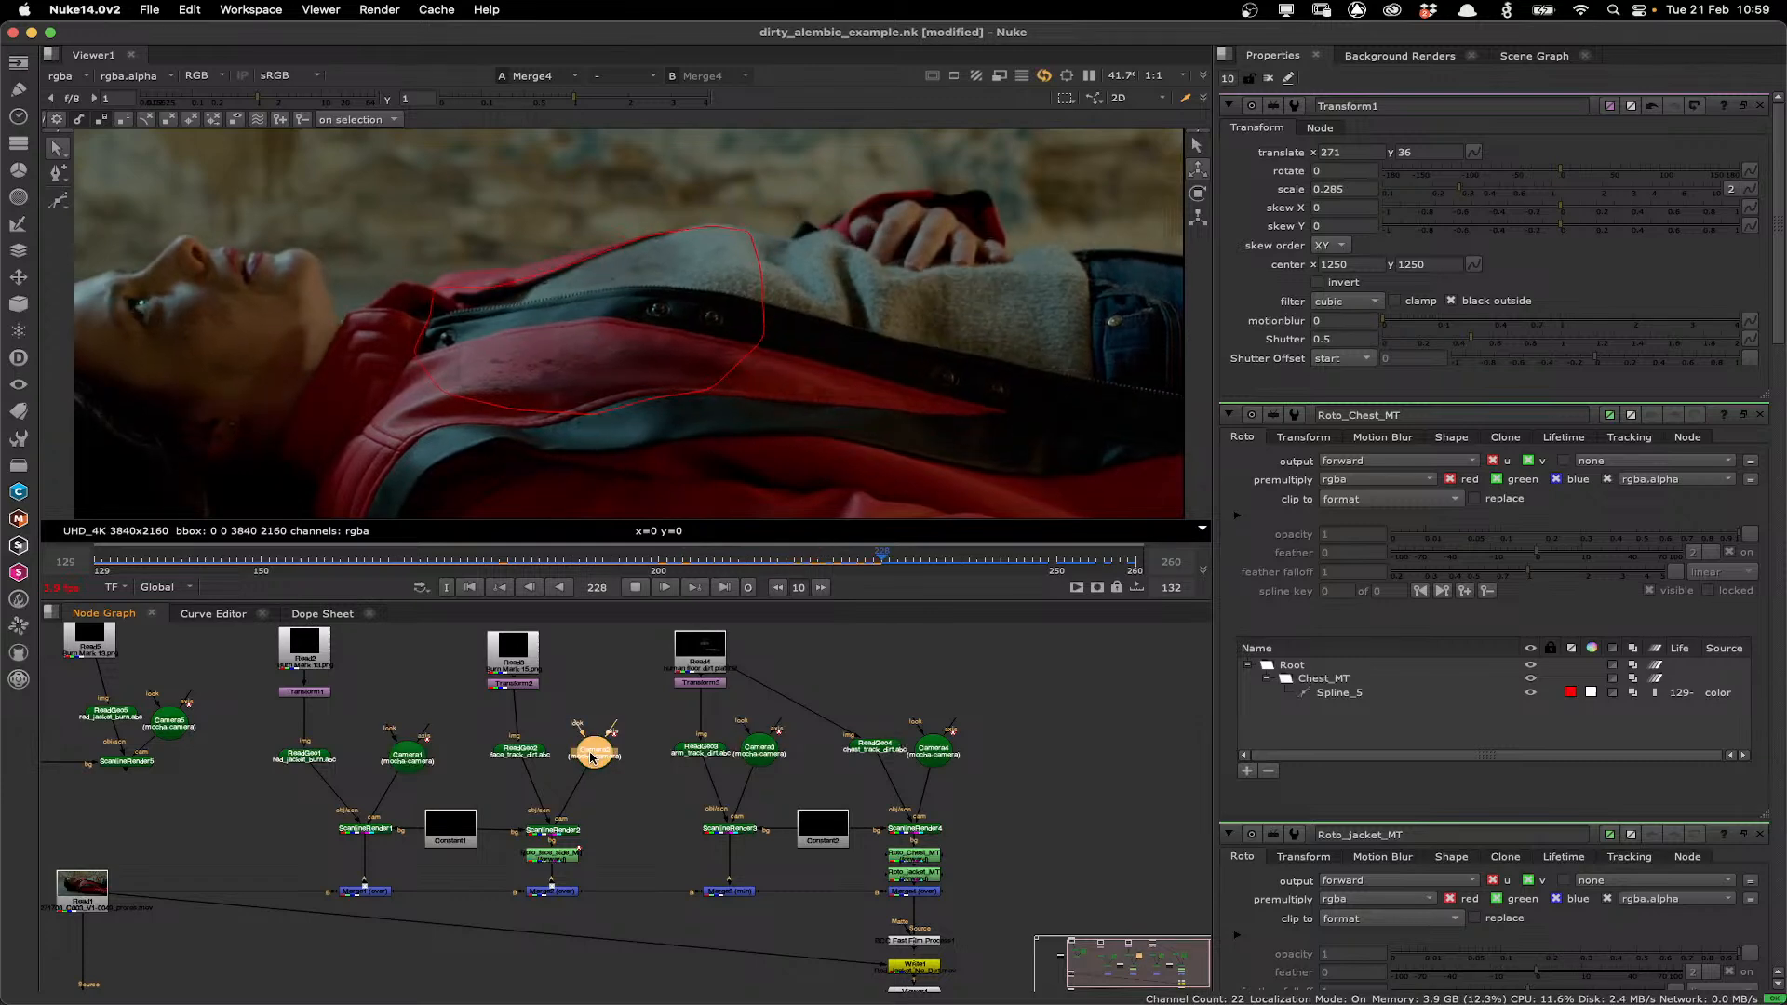